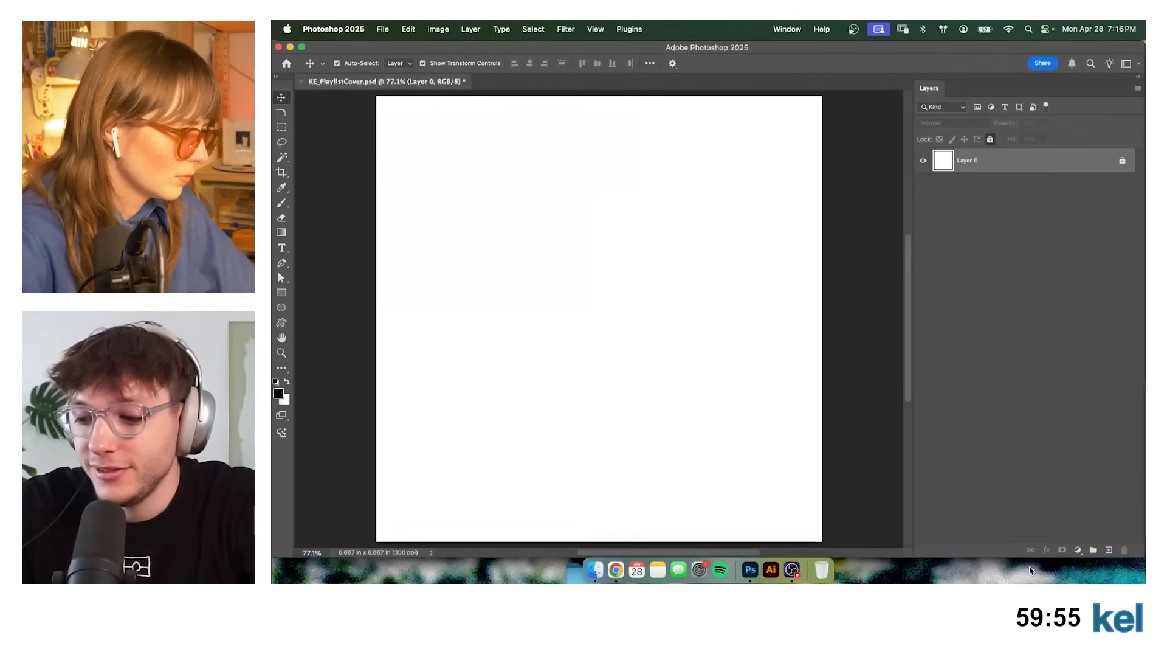
Add a new empty layer above the locked white background layer.
{"action": "left_click", "coordinate": [1109, 550]}
{"action": "left_click_drag", "start_coordinate": [851, 462], "coordinate": [877, 459]}
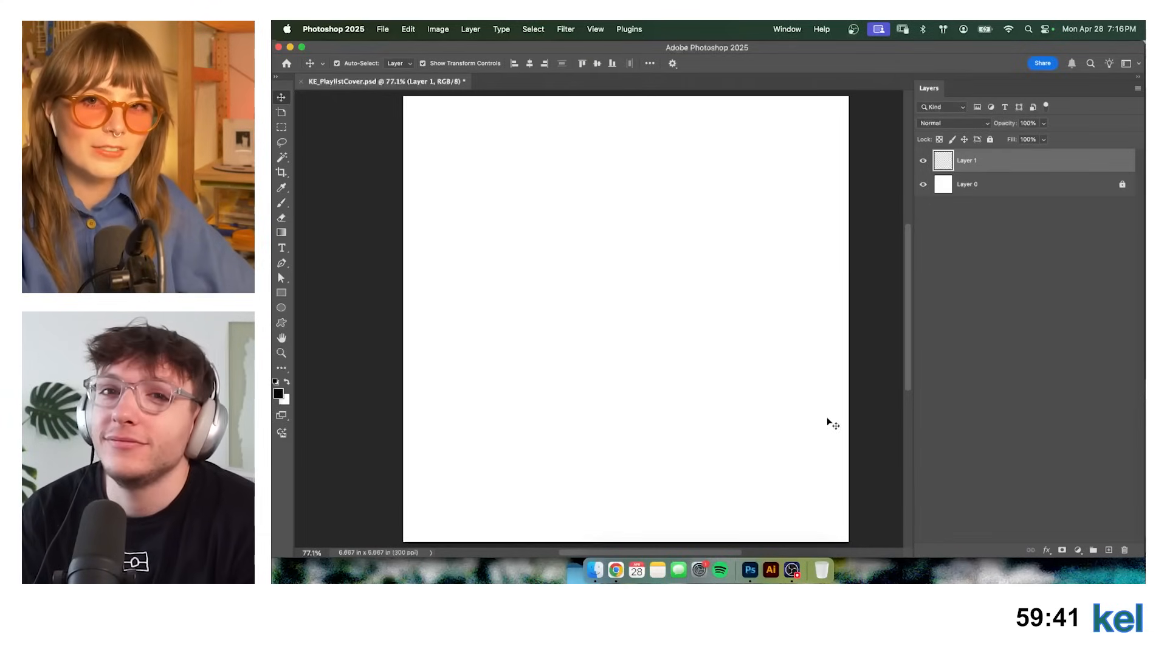
{"action": "left_click_drag", "start_coordinate": [559, 269], "coordinate": [586, 282]}
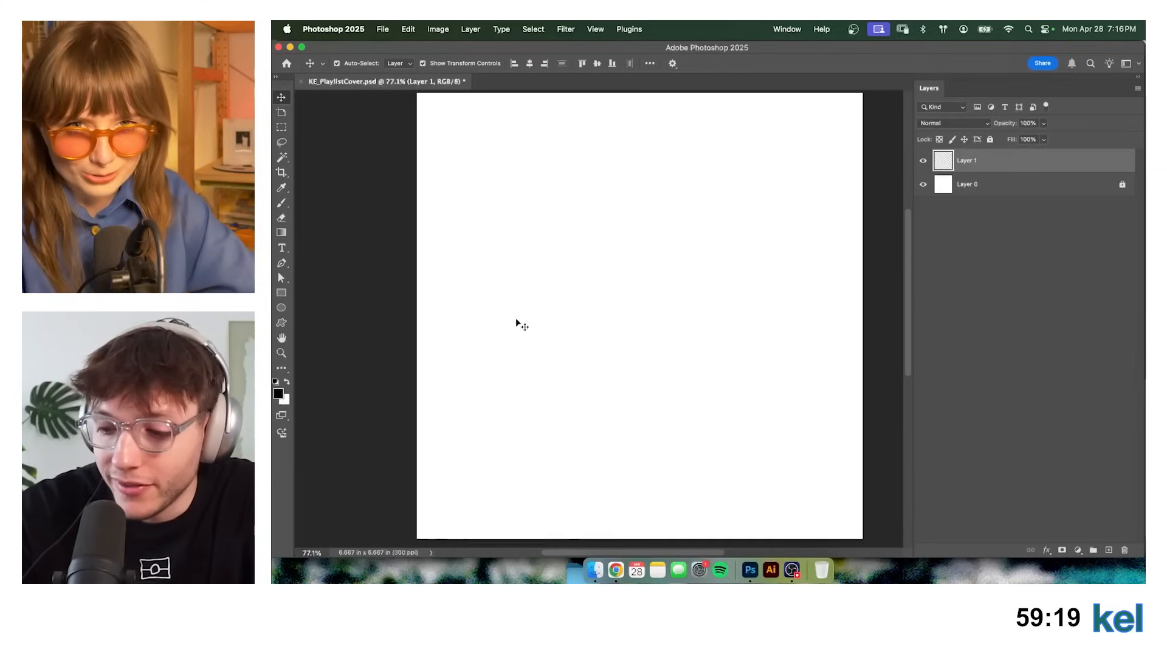
Draw a thick, flowing black capital K with the Freeform Pen, about 1305 px wide and 856 px tall, in the canvas's upper left.
{"action": "left_click", "coordinate": [573, 285]}
{"action": "scroll", "coordinate": [575, 284], "scroll_direction": "up", "scroll_amount": 1}
{"action": "key", "text": "p"}
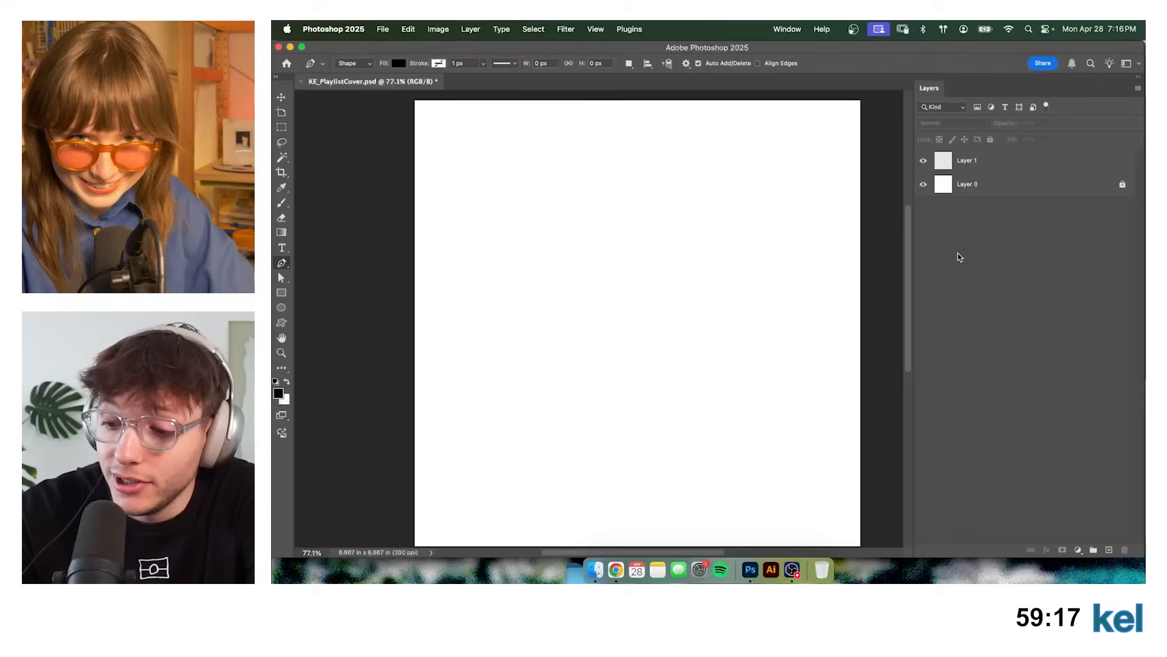
{"action": "left_click", "coordinate": [282, 263]}
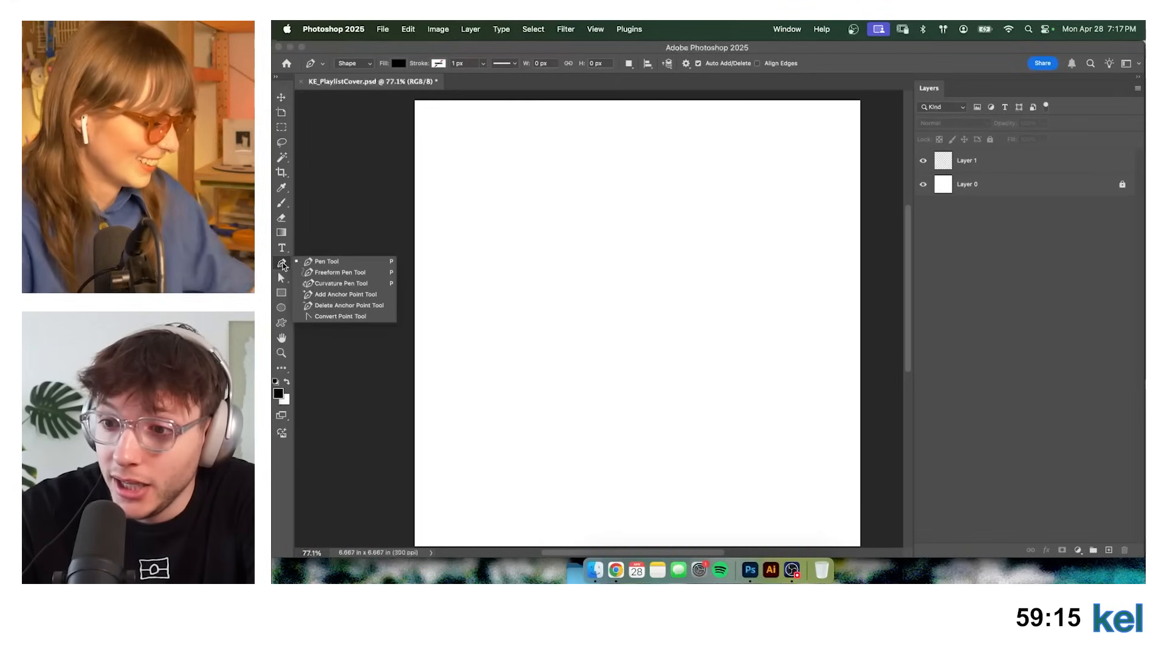
{"action": "left_click", "coordinate": [328, 272]}
{"action": "left_click_drag", "start_coordinate": [625, 223], "coordinate": [625, 219]}
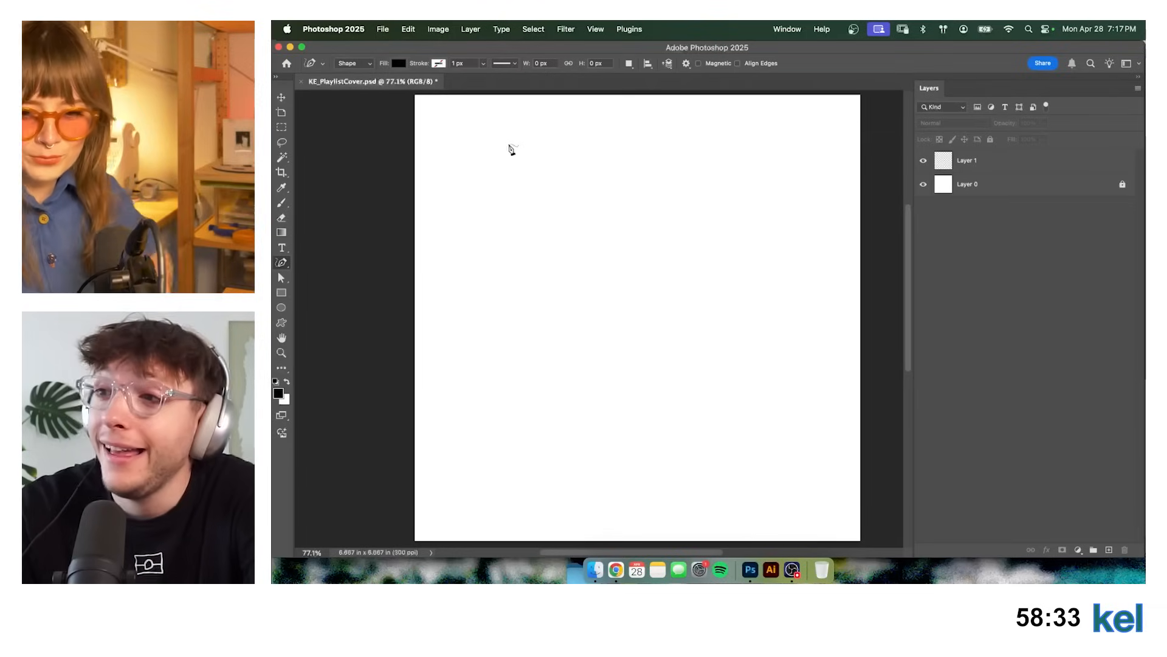
{"action": "scroll", "coordinate": [583, 243], "scroll_direction": "left", "scroll_amount": 2}
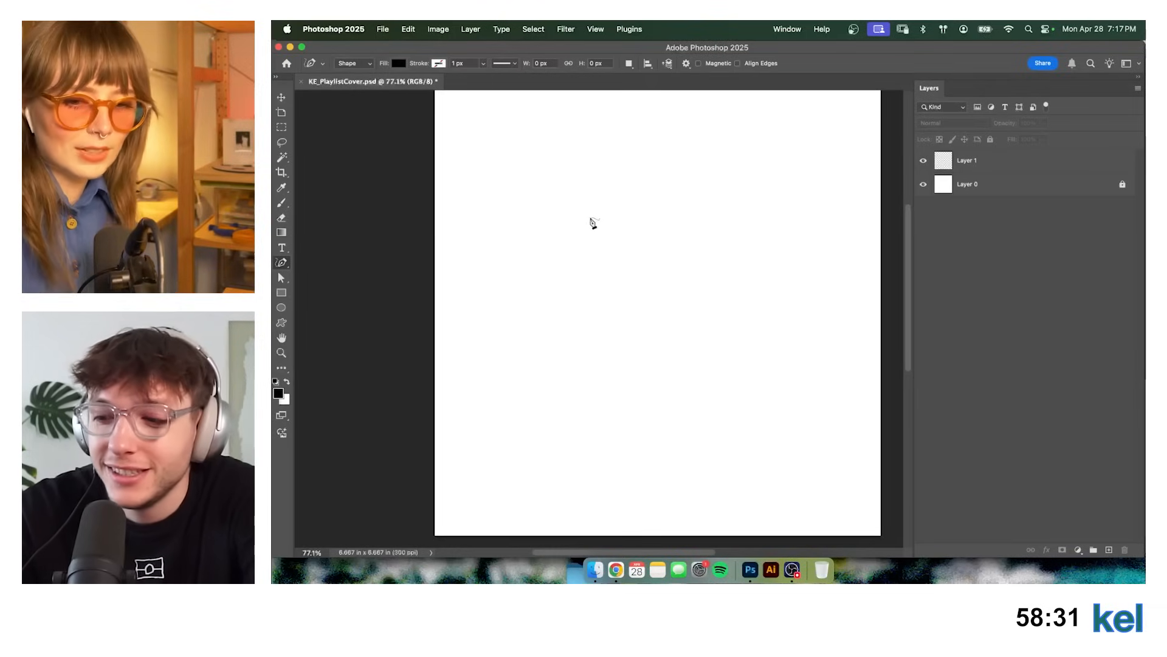
{"action": "mouse_move", "coordinate": [571, 235]}
{"action": "left_mouse_down"}
{"action": "mouse_move", "coordinate": [563, 241]}
{"action": "mouse_move", "coordinate": [566, 221]}
{"action": "left_mouse_up"}
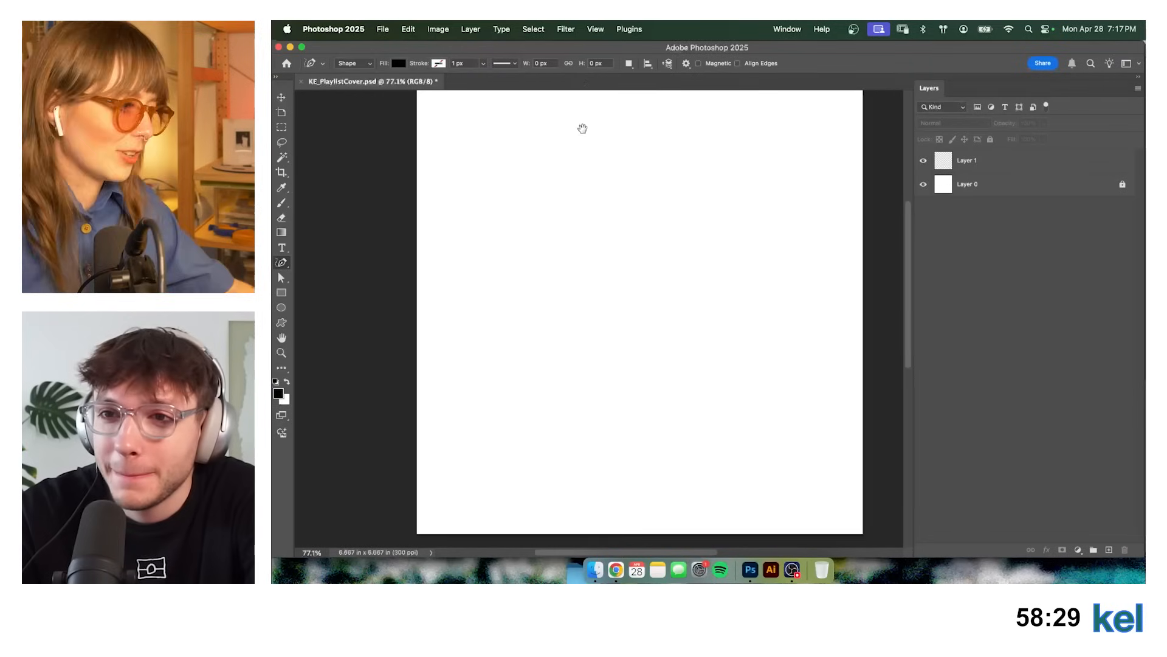
{"action": "mouse_move", "coordinate": [493, 188]}
{"action": "left_mouse_down"}
{"action": "mouse_move", "coordinate": [488, 235]}
{"action": "mouse_move", "coordinate": [496, 202]}
{"action": "mouse_move", "coordinate": [476, 149]}
{"action": "mouse_move", "coordinate": [452, 147]}
{"action": "mouse_move", "coordinate": [438, 168]}
{"action": "mouse_move", "coordinate": [439, 219]}
{"action": "mouse_move", "coordinate": [470, 239]}
{"action": "mouse_move", "coordinate": [530, 221]}
{"action": "left_mouse_up"}
{"action": "mouse_move", "coordinate": [510, 261]}
{"action": "left_mouse_down"}
{"action": "mouse_move", "coordinate": [448, 251]}
{"action": "mouse_move", "coordinate": [427, 288]}
{"action": "mouse_move", "coordinate": [444, 327]}
{"action": "mouse_move", "coordinate": [481, 331]}
{"action": "mouse_move", "coordinate": [528, 268]}
{"action": "left_mouse_up"}
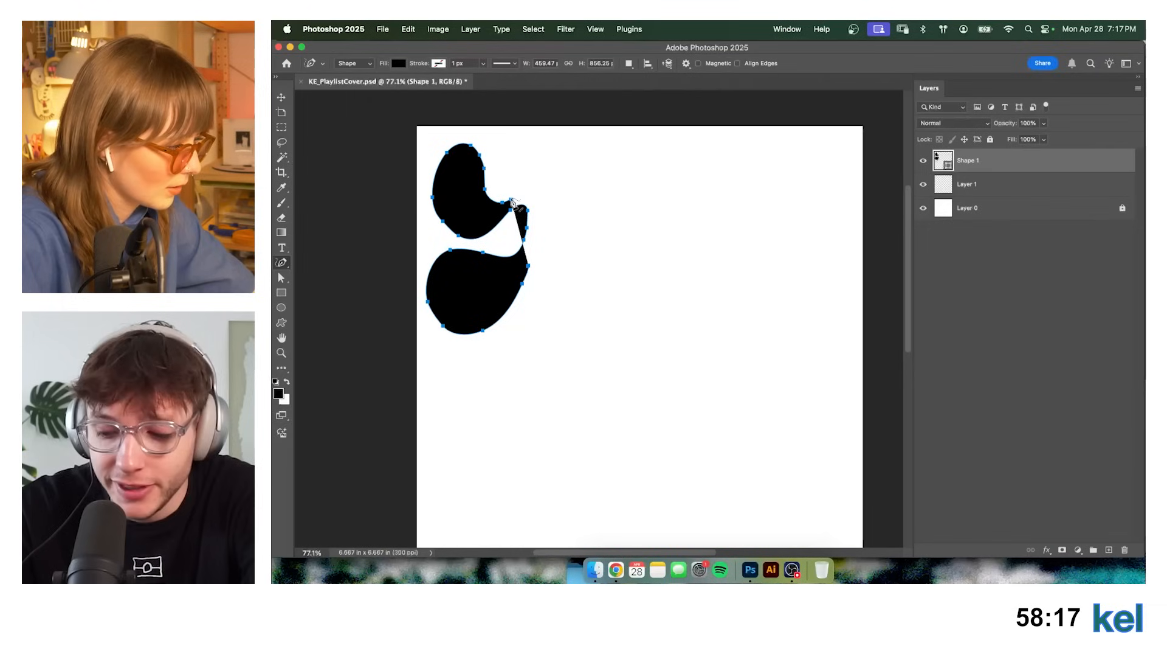
{"action": "mouse_move", "coordinate": [512, 200]}
{"action": "left_mouse_down"}
{"action": "mouse_move", "coordinate": [547, 194]}
{"action": "mouse_move", "coordinate": [543, 225]}
{"action": "mouse_move", "coordinate": [558, 222]}
{"action": "mouse_move", "coordinate": [618, 158]}
{"action": "mouse_move", "coordinate": [674, 151]}
{"action": "mouse_move", "coordinate": [716, 189]}
{"action": "mouse_move", "coordinate": [692, 238]}
{"action": "mouse_move", "coordinate": [639, 250]}
{"action": "mouse_move", "coordinate": [621, 236]}
{"action": "mouse_move", "coordinate": [649, 195]}
{"action": "mouse_move", "coordinate": [638, 175]}
{"action": "mouse_move", "coordinate": [596, 179]}
{"action": "mouse_move", "coordinate": [564, 238]}
{"action": "left_mouse_up"}
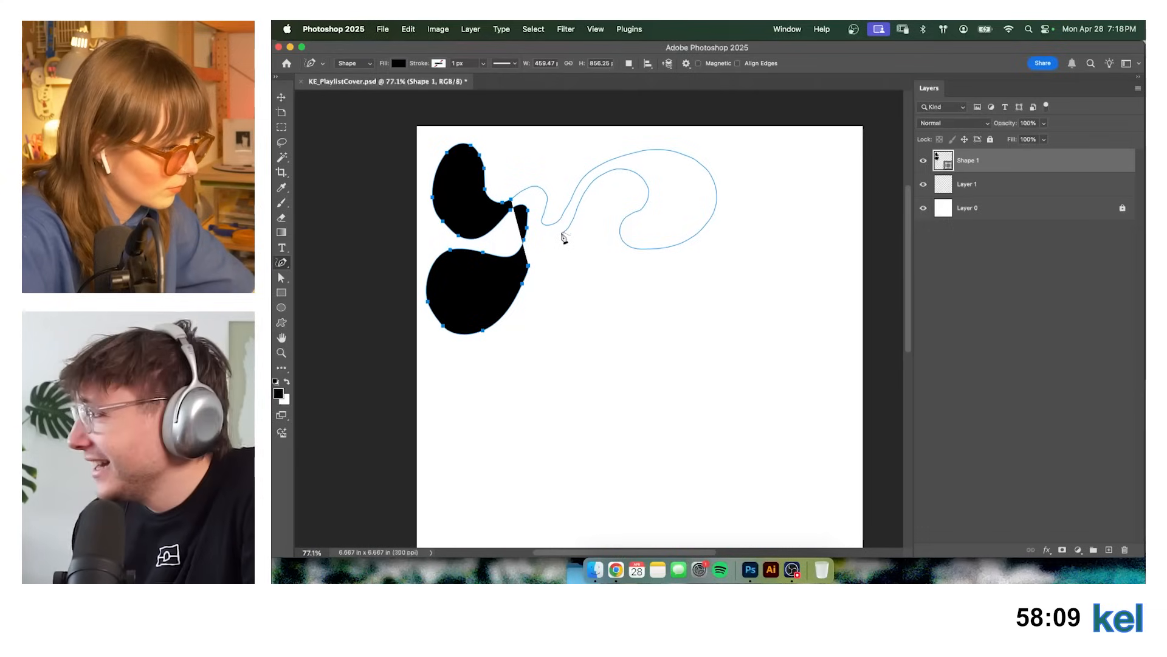
{"action": "mouse_move", "coordinate": [578, 239]}
{"action": "left_mouse_down"}
{"action": "mouse_move", "coordinate": [602, 247]}
{"action": "mouse_move", "coordinate": [610, 271]}
{"action": "mouse_move", "coordinate": [598, 298]}
{"action": "left_mouse_up"}
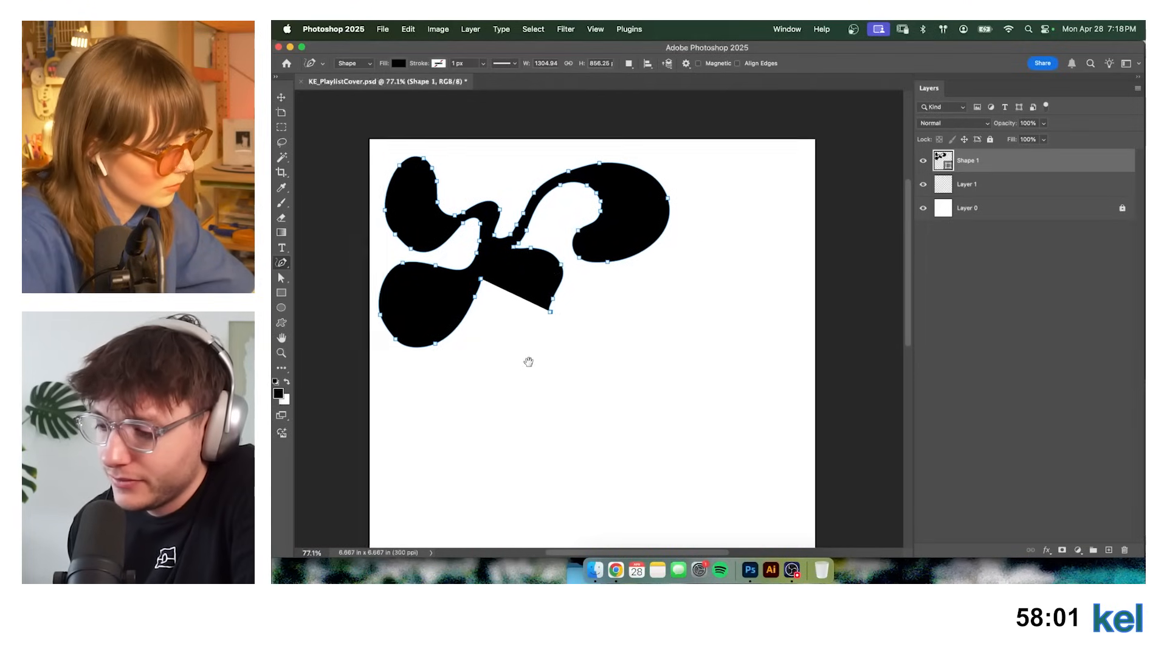
{"action": "scroll", "coordinate": [530, 350], "scroll_direction": "right", "scroll_amount": 2}
{"action": "key", "text": "super+equal"}
{"action": "key", "text": "super+equal"}
{"action": "key", "text": "super+equal"}
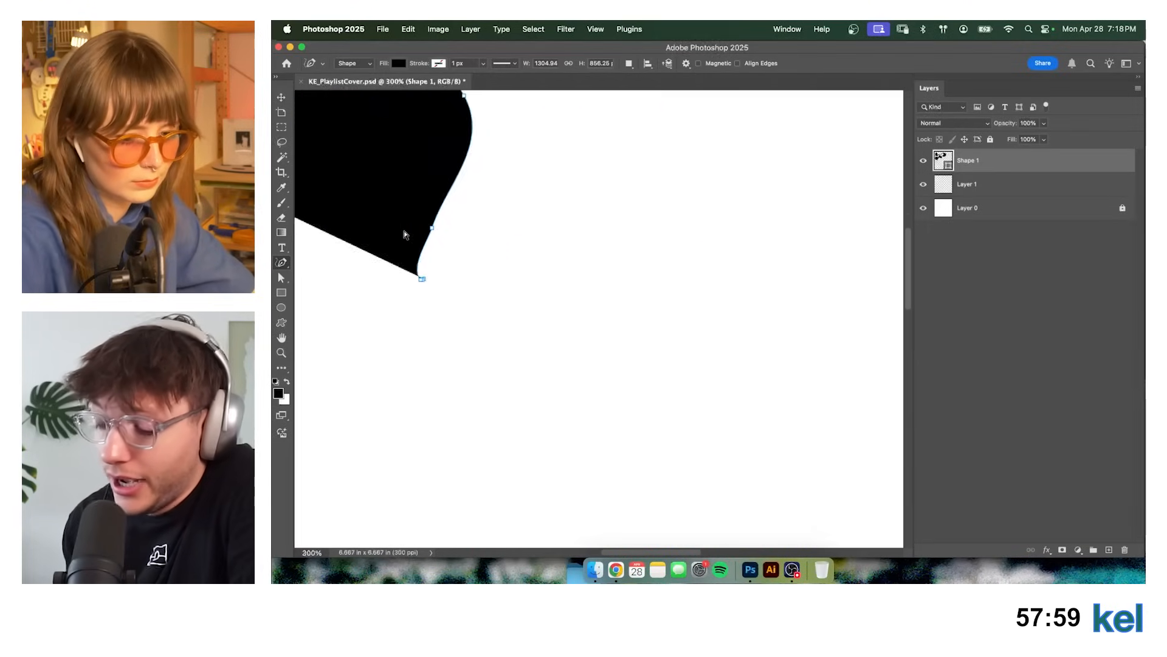
{"action": "scroll", "coordinate": [539, 203], "scroll_direction": "up", "scroll_amount": 2}
{"action": "scroll", "coordinate": [539, 203], "scroll_direction": "left", "scroll_amount": 2}
{"action": "key", "text": "super+minus"}
{"action": "key", "text": "super+minus"}
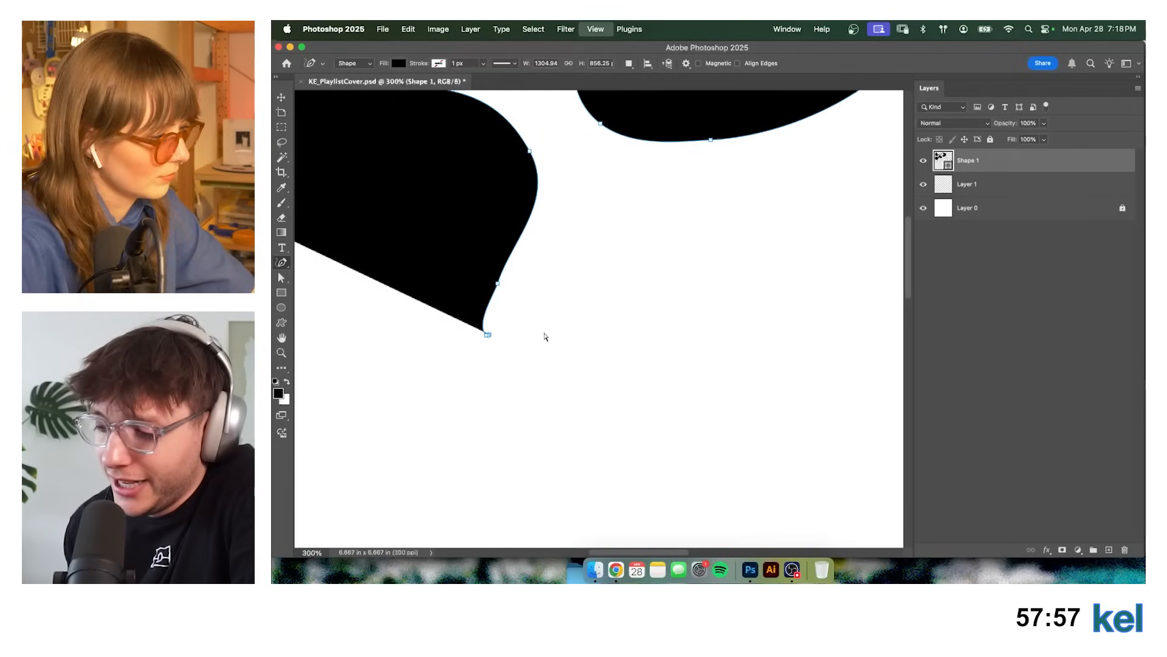
{"action": "left_click_drag", "start_coordinate": [584, 305], "coordinate": [497, 347]}
{"action": "key", "text": "super+z"}
{"action": "key", "text": "super+z"}
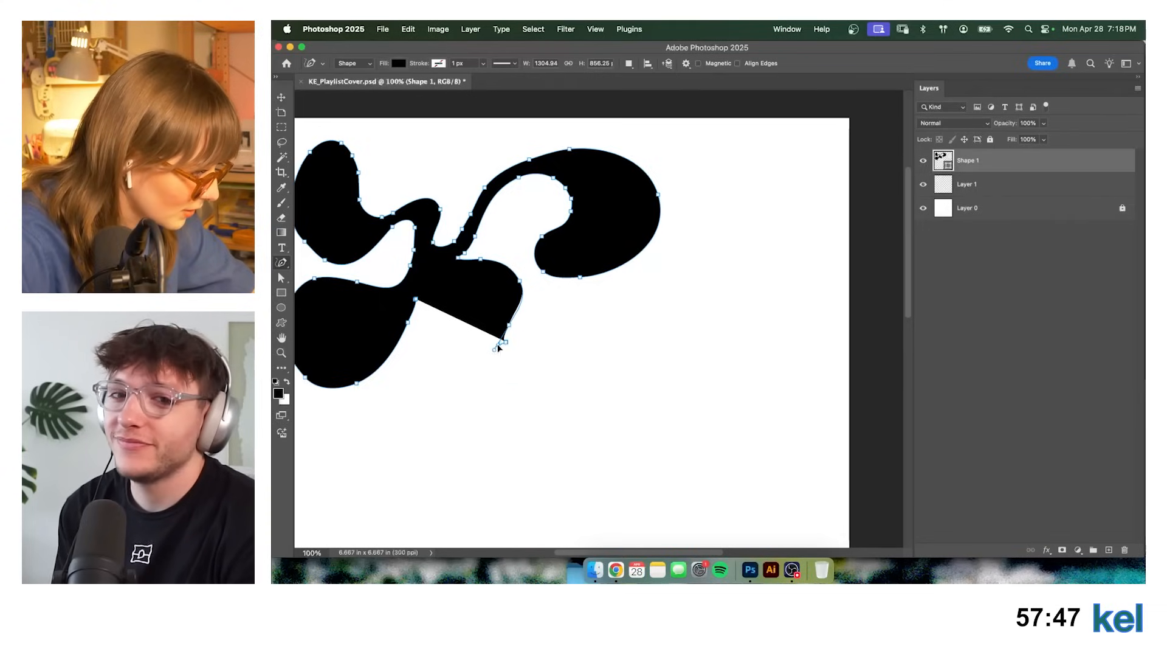
{"action": "key", "text": "super+z"}
{"action": "key", "text": "super+equal"}
{"action": "key", "text": "super+equal"}
{"action": "key", "text": "super+equal"}
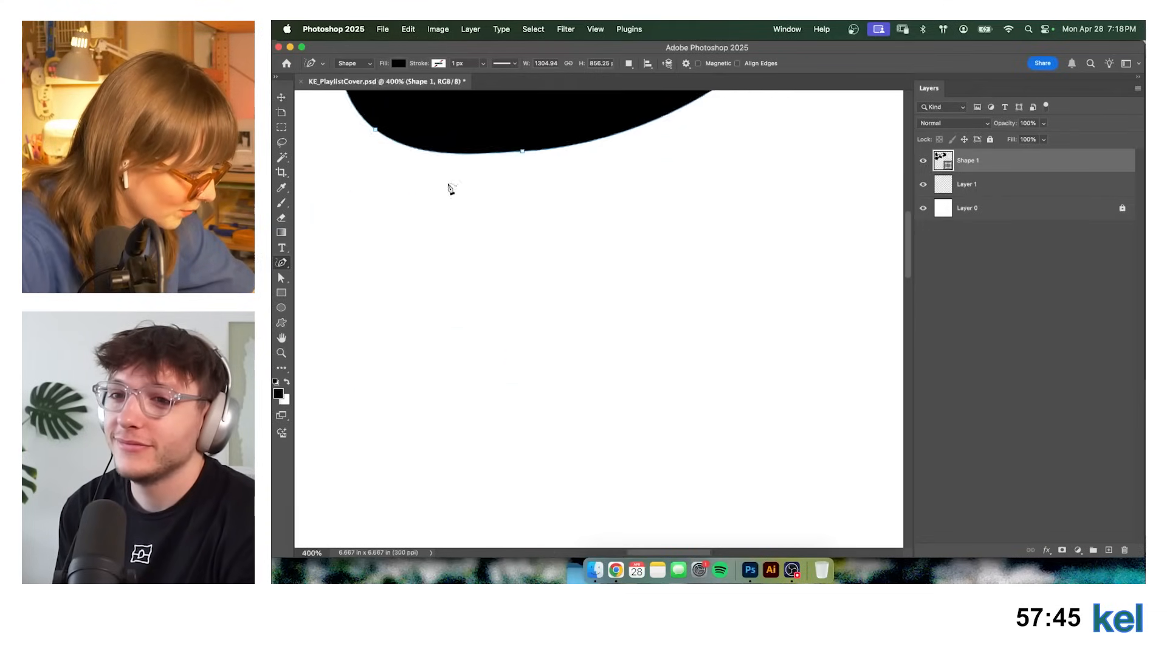
{"action": "left_click_drag", "start_coordinate": [619, 327], "coordinate": [535, 252]}
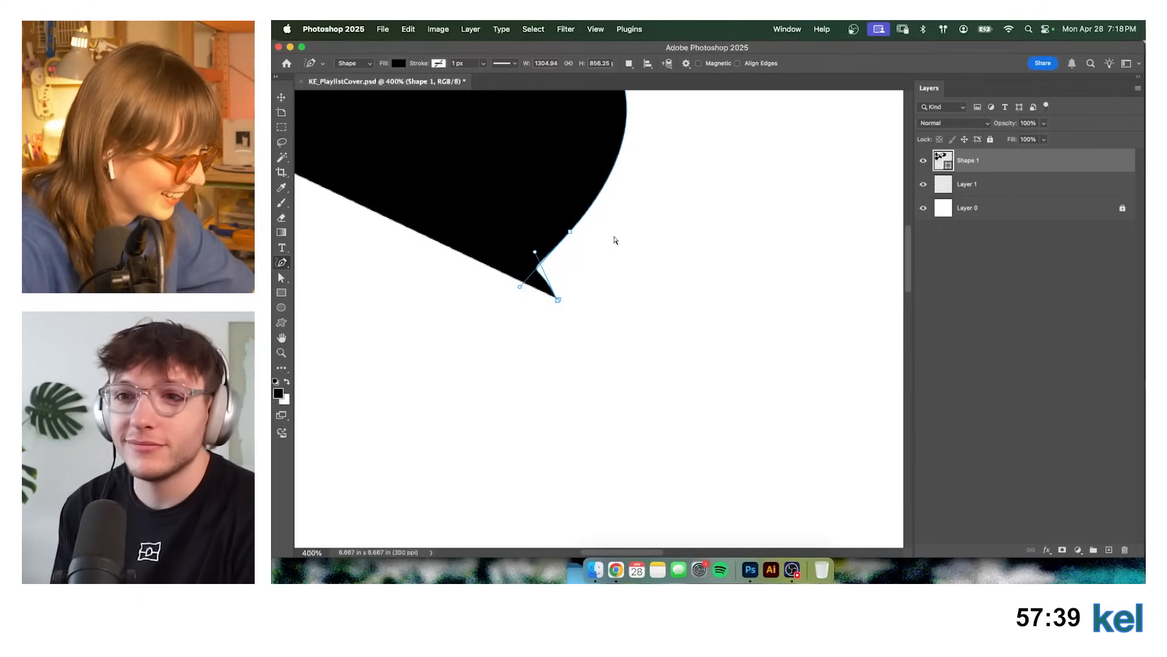
{"action": "key", "text": "super+z"}
{"action": "left_click_drag", "start_coordinate": [557, 299], "coordinate": [599, 334]}
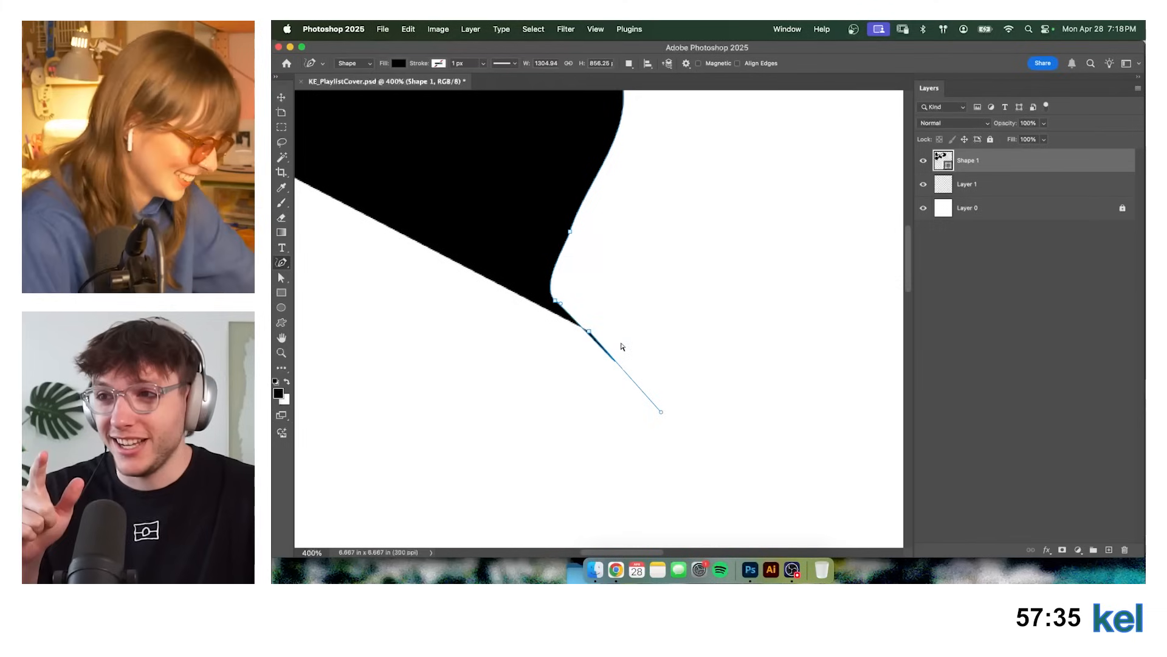
{"action": "key", "text": "super+z"}
{"action": "key", "text": "super+minus"}
{"action": "key", "text": "super+plus"}
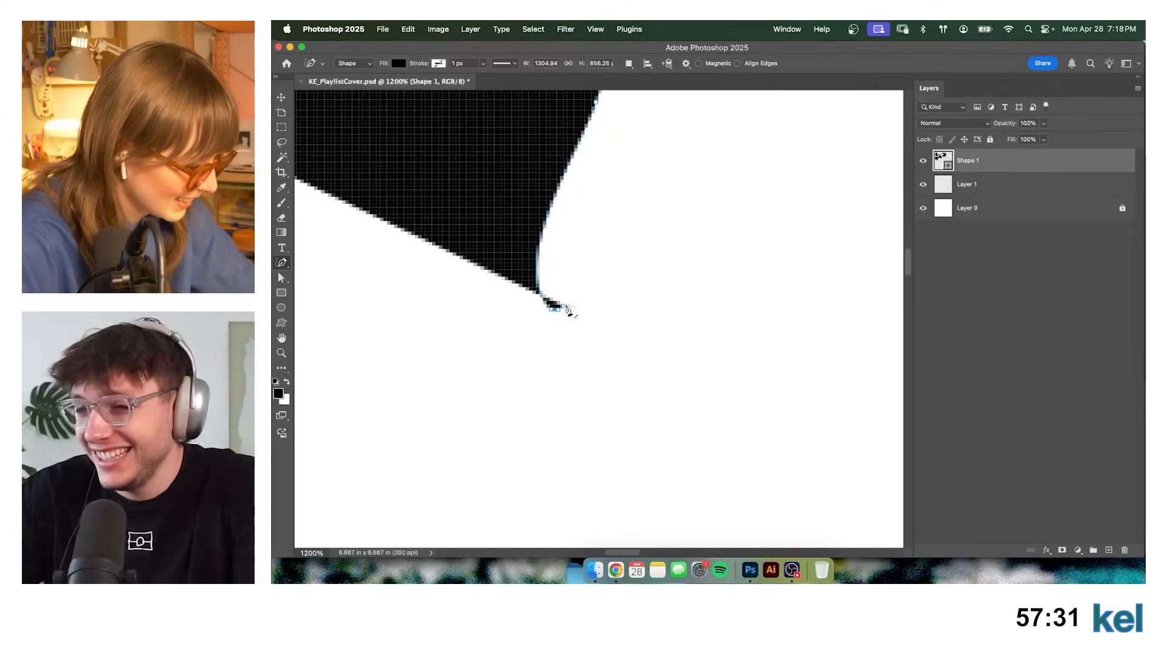
Delete the stray path end at the tip of the K's lower leg.
{"action": "key", "text": "a"}
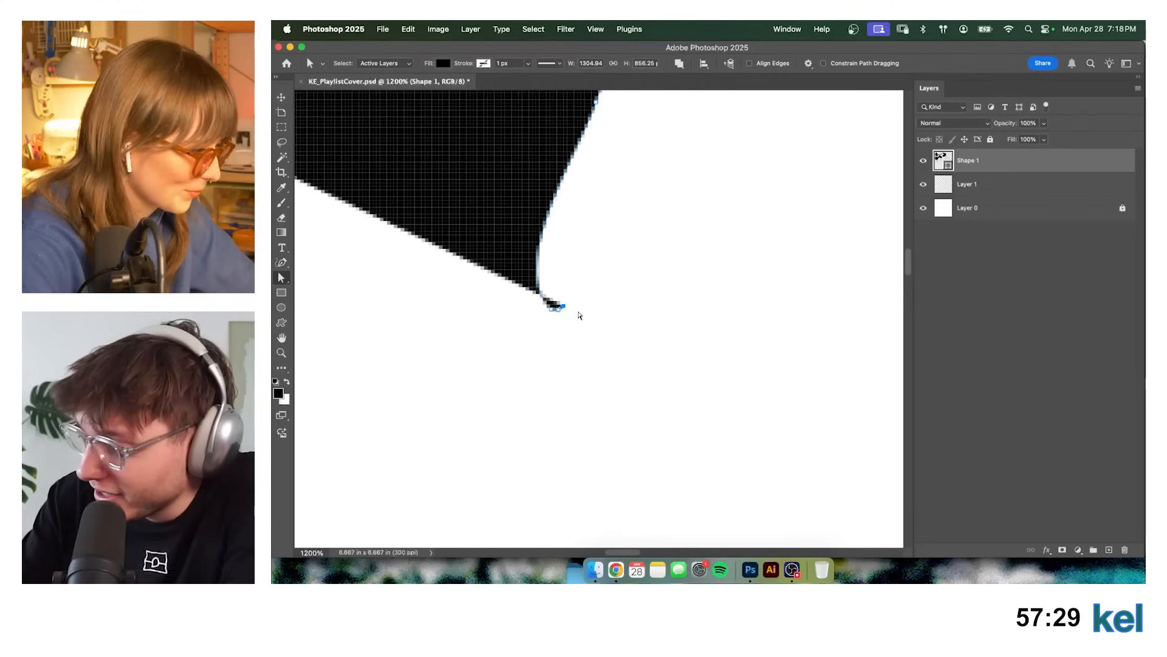
{"action": "key", "text": "Delete"}
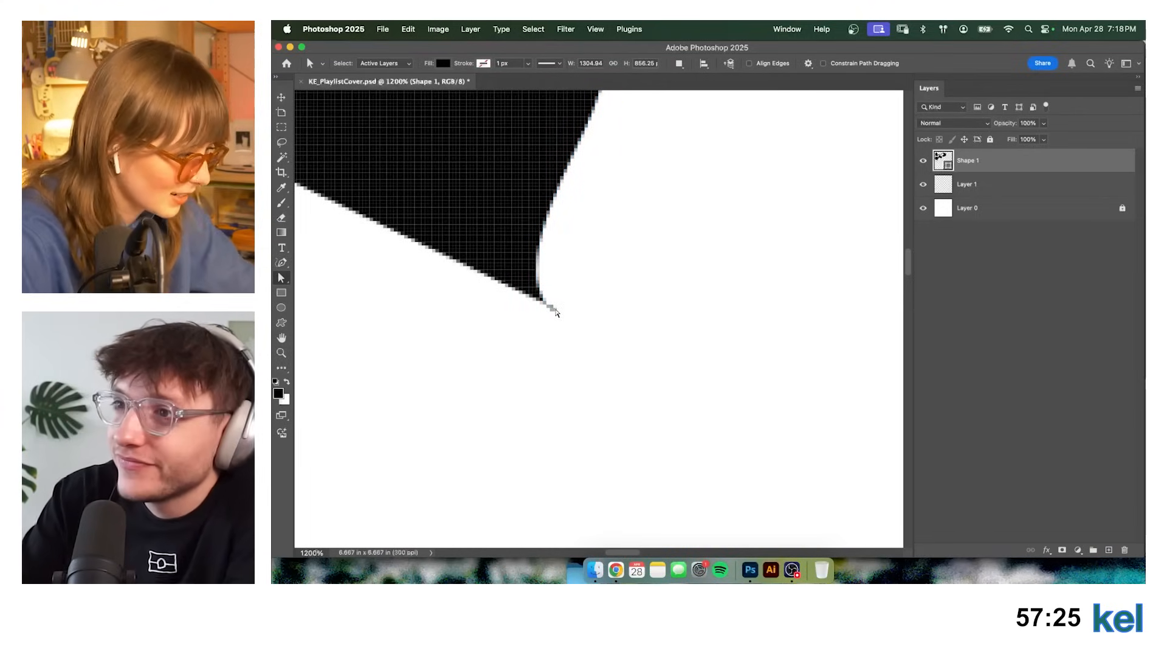
{"action": "left_click", "coordinate": [546, 266]}
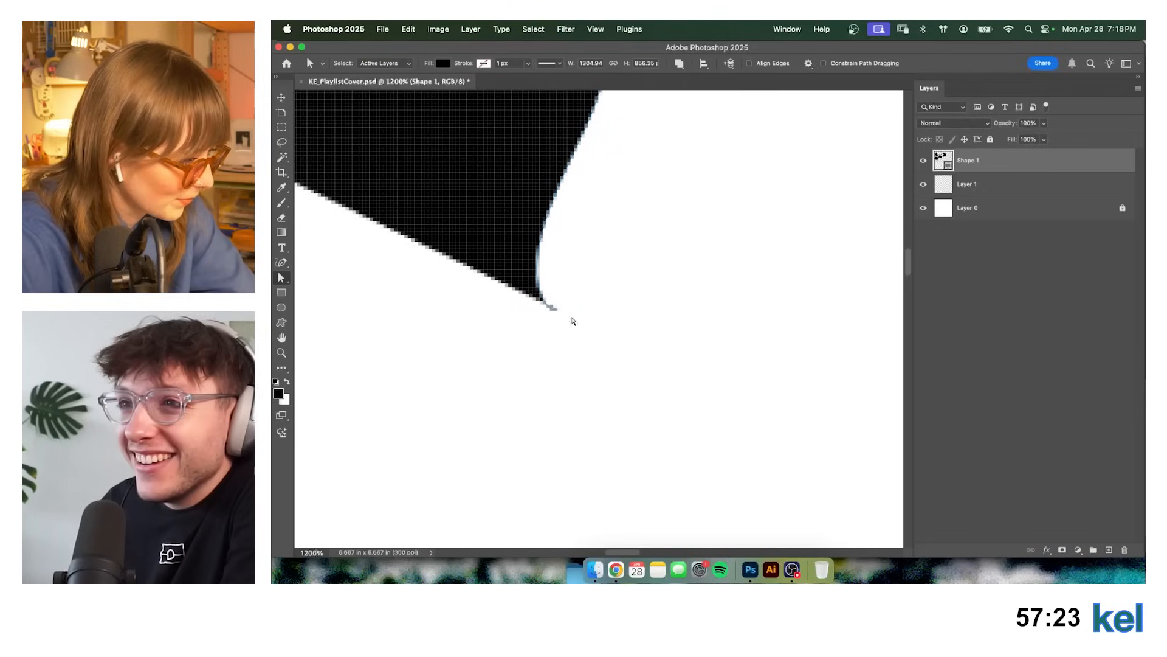
{"action": "key", "text": "v"}
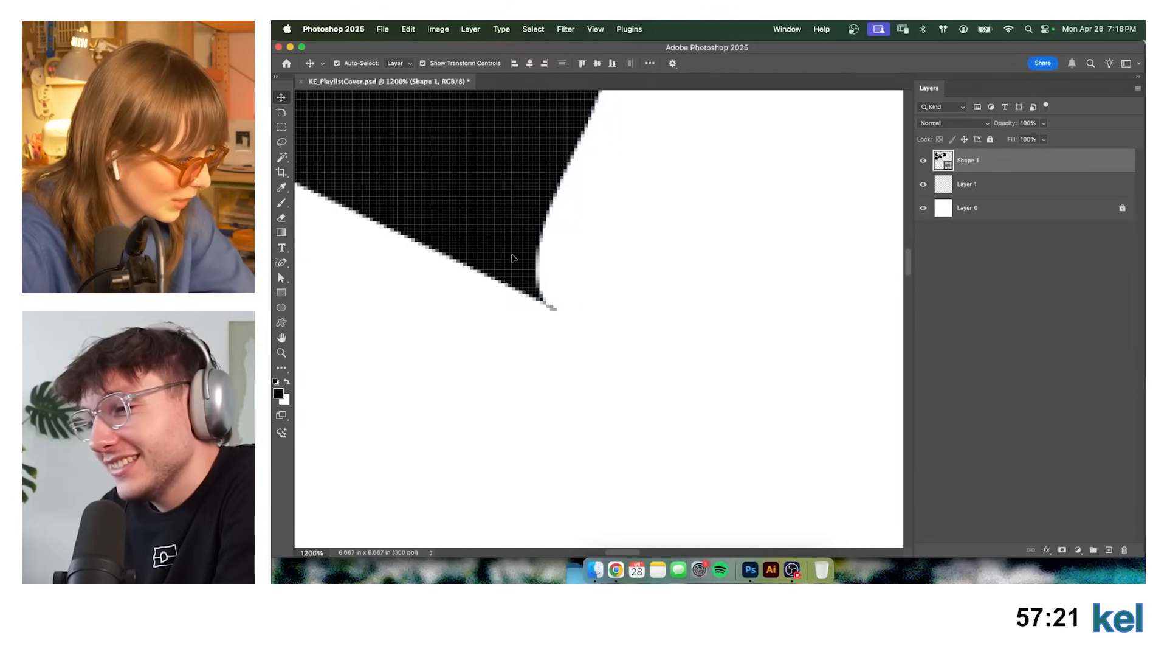
{"action": "key", "text": "a"}
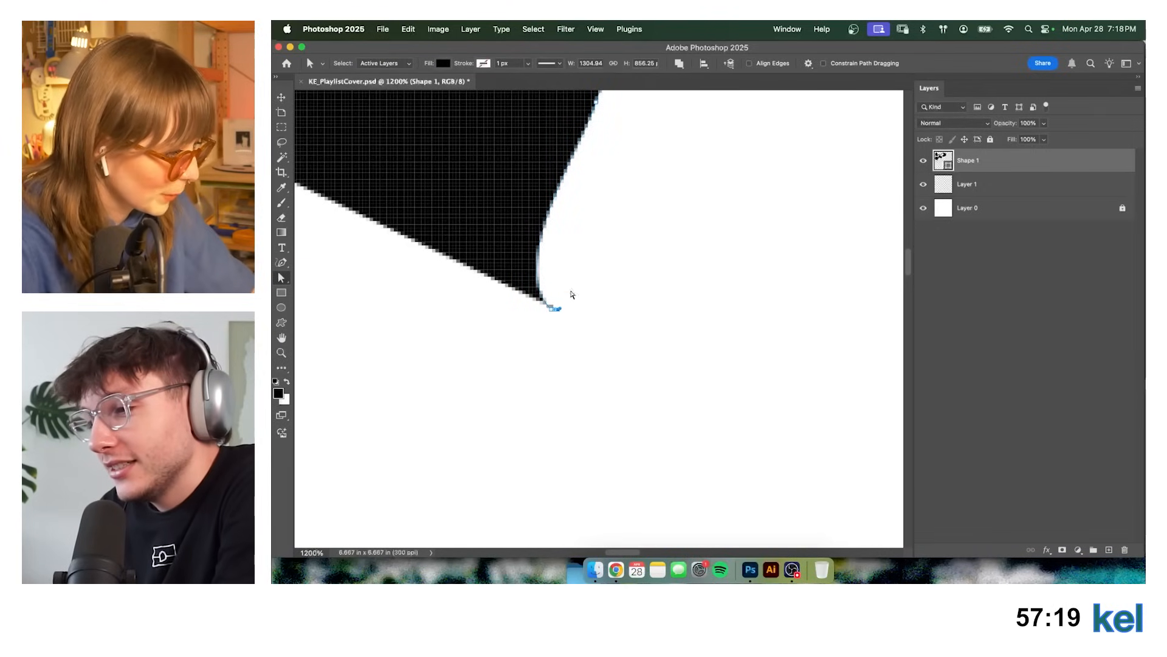
Continue the freeform path from the tip of the K's leg into connected cursive lowercase letters, starting with e, l and l.
{"action": "key", "text": "super+minus"}
{"action": "key", "text": "super+minus"}
{"action": "key", "text": "super+minus"}
{"action": "key", "text": "super+minus"}
{"action": "key", "text": "super+minus"}
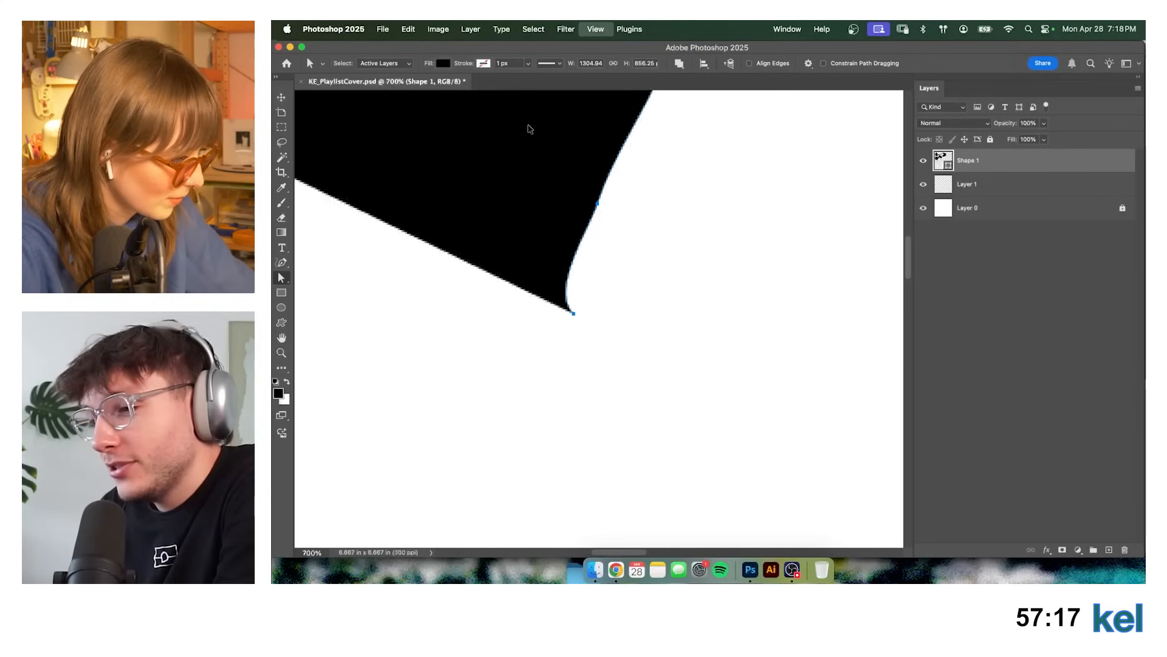
{"action": "key", "text": "super+minus"}
{"action": "key", "text": "super+minus"}
{"action": "key", "text": "super+minus"}
{"action": "key", "text": "super+minus"}
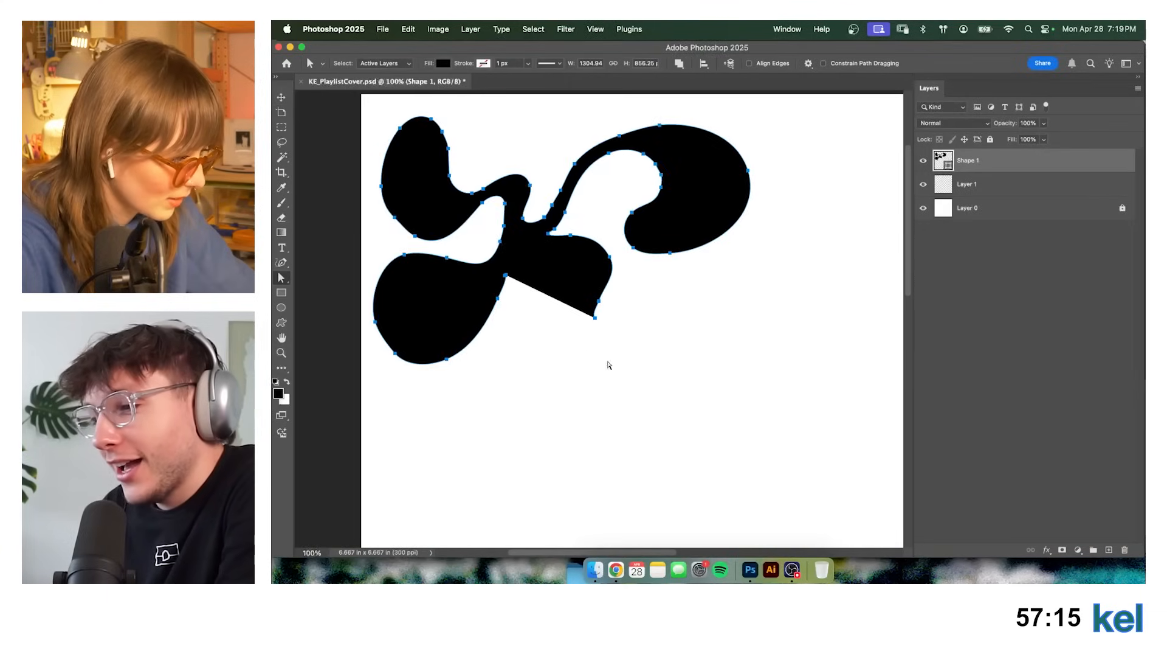
{"action": "left_click_drag", "start_coordinate": [741, 372], "coordinate": [674, 366]}
{"action": "key", "text": "p"}
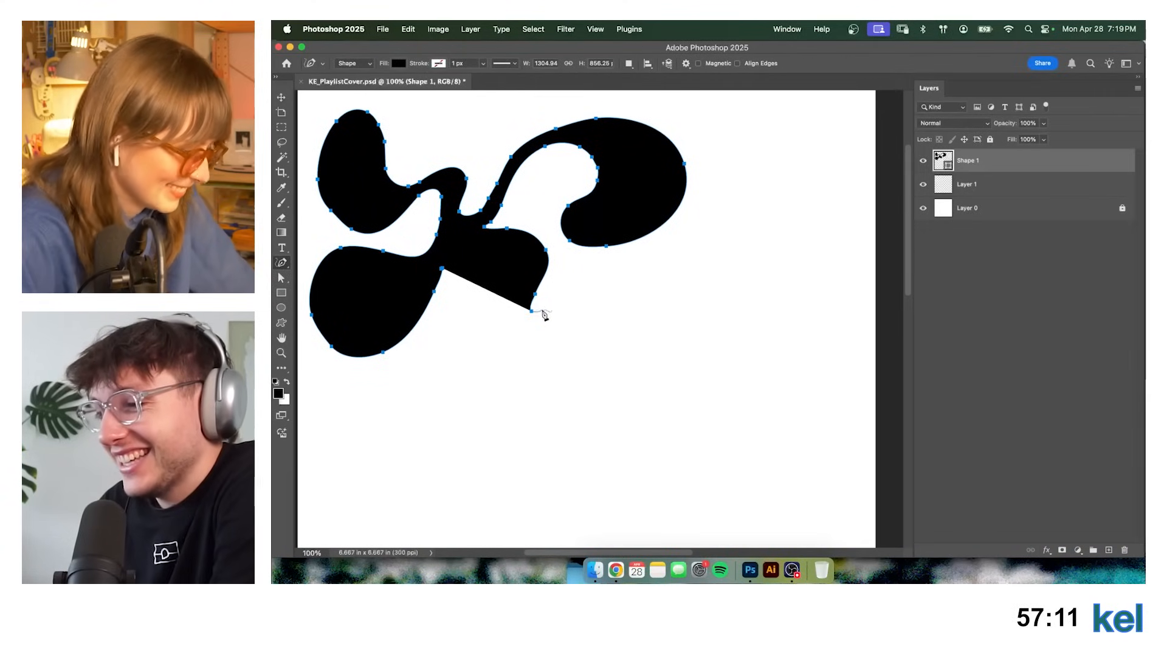
{"action": "mouse_move", "coordinate": [593, 307]}
{"action": "left_mouse_down"}
{"action": "mouse_move", "coordinate": [564, 329]}
{"action": "mouse_move", "coordinate": [587, 332]}
{"action": "mouse_move", "coordinate": [640, 251]}
{"action": "mouse_move", "coordinate": [666, 238]}
{"action": "mouse_move", "coordinate": [682, 279]}
{"action": "mouse_move", "coordinate": [653, 308]}
{"action": "mouse_move", "coordinate": [620, 316]}
{"action": "mouse_move", "coordinate": [615, 364]}
{"action": "left_mouse_up"}
{"action": "key", "text": "super+z"}
{"action": "mouse_move", "coordinate": [532, 314]}
{"action": "left_mouse_down"}
{"action": "mouse_move", "coordinate": [569, 265]}
{"action": "mouse_move", "coordinate": [596, 272]}
{"action": "mouse_move", "coordinate": [592, 306]}
{"action": "mouse_move", "coordinate": [538, 313]}
{"action": "mouse_move", "coordinate": [569, 267]}
{"action": "mouse_move", "coordinate": [601, 265]}
{"action": "mouse_move", "coordinate": [610, 288]}
{"action": "mouse_move", "coordinate": [593, 314]}
{"action": "mouse_move", "coordinate": [550, 313]}
{"action": "mouse_move", "coordinate": [566, 336]}
{"action": "mouse_move", "coordinate": [598, 329]}
{"action": "mouse_move", "coordinate": [669, 238]}
{"action": "left_mouse_up"}
{"action": "key", "text": "super+z"}
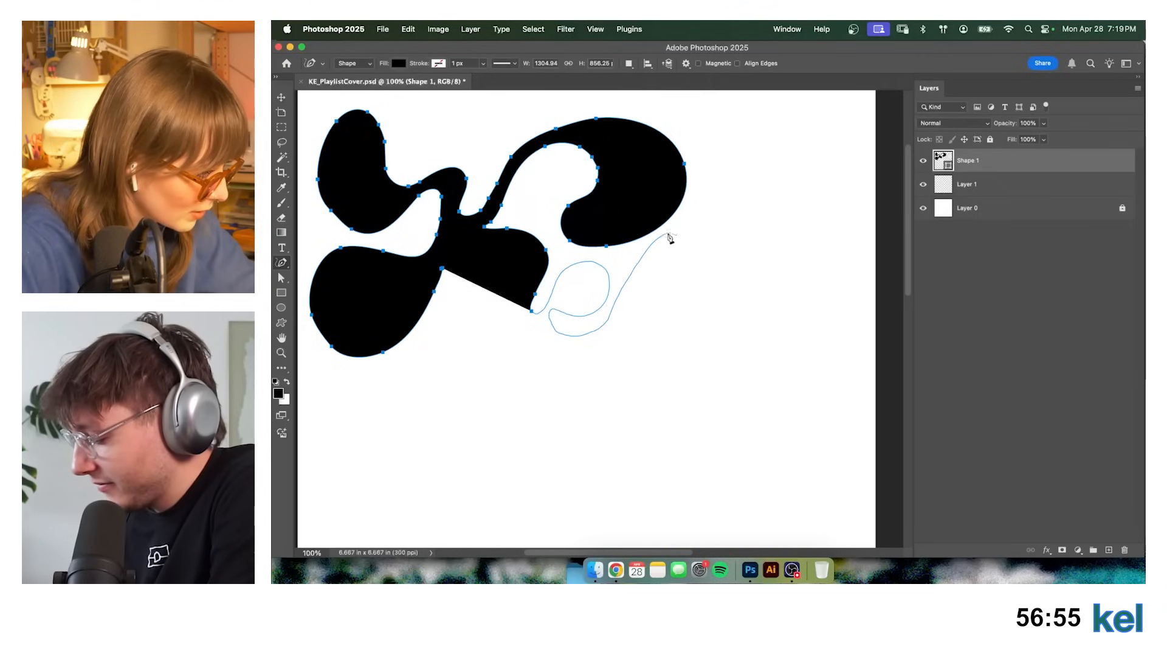
{"action": "mouse_move", "coordinate": [667, 283]}
{"action": "left_mouse_down"}
{"action": "mouse_move", "coordinate": [617, 321]}
{"action": "mouse_move", "coordinate": [617, 342]}
{"action": "mouse_move", "coordinate": [658, 344]}
{"action": "left_mouse_up"}
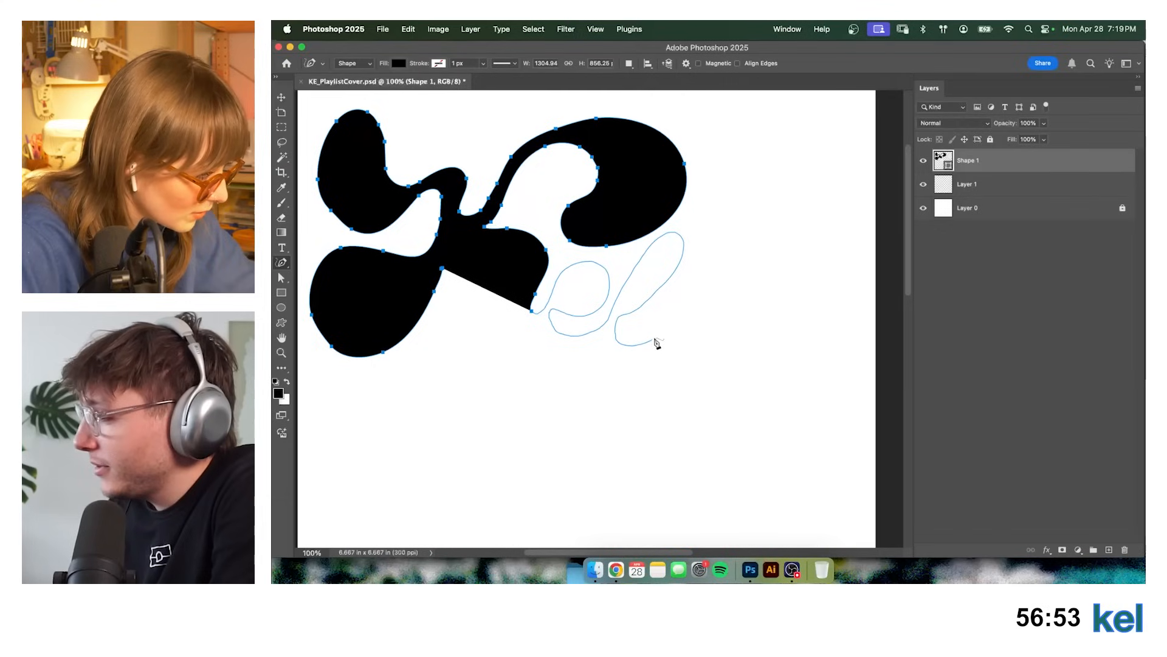
{"action": "mouse_move", "coordinate": [694, 280]}
{"action": "left_mouse_down"}
{"action": "mouse_move", "coordinate": [705, 205]}
{"action": "mouse_move", "coordinate": [721, 190]}
{"action": "mouse_move", "coordinate": [740, 237]}
{"action": "mouse_move", "coordinate": [721, 288]}
{"action": "mouse_move", "coordinate": [678, 342]}
{"action": "mouse_move", "coordinate": [714, 333]}
{"action": "mouse_move", "coordinate": [731, 304]}
{"action": "mouse_move", "coordinate": [732, 333]}
{"action": "mouse_move", "coordinate": [756, 331]}
{"action": "mouse_move", "coordinate": [774, 301]}
{"action": "mouse_move", "coordinate": [782, 326]}
{"action": "left_mouse_up"}
Delete the stray anchor points at the trailing end of the cursive lettering.
{"action": "key", "text": "a"}
{"action": "left_click_drag", "start_coordinate": [775, 370], "coordinate": [734, 340]}
{"action": "key", "text": "Delete"}
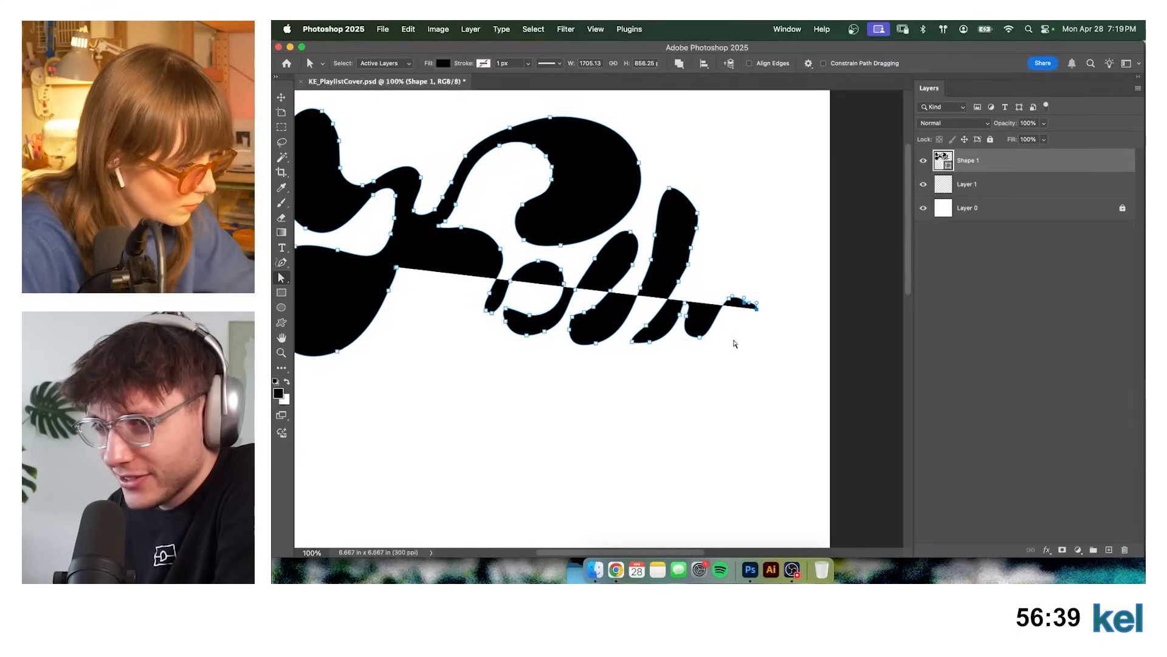
{"action": "key", "text": "Delete"}
Move the anchor point on the lower right edge of the second l inward to smooth its contour.
{"action": "key", "text": "super+plus"}
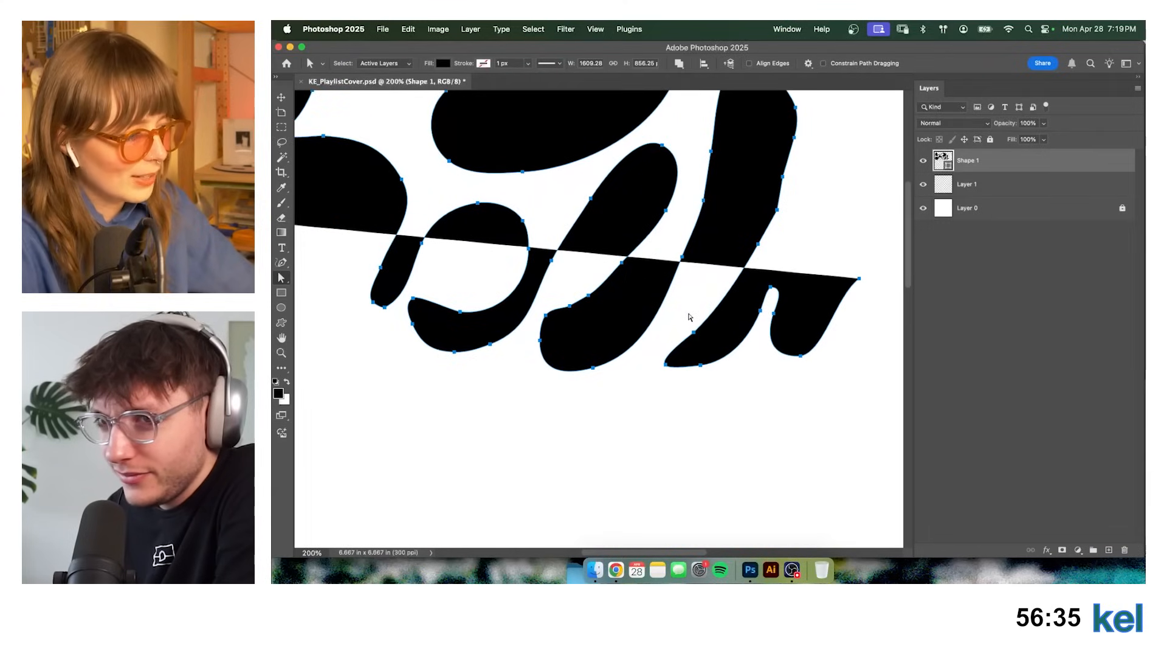
{"action": "key", "text": "super+minus"}
{"action": "key", "text": "super+equal"}
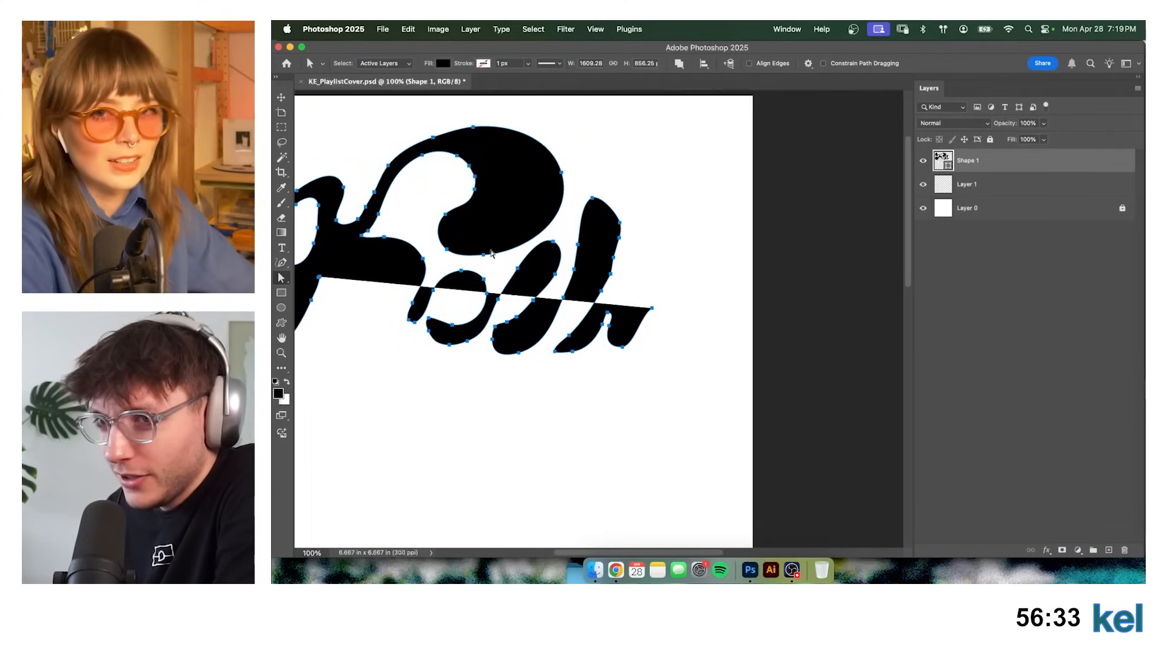
{"action": "key", "text": "super+equal"}
{"action": "left_click_drag", "start_coordinate": [652, 242], "coordinate": [633, 370]}
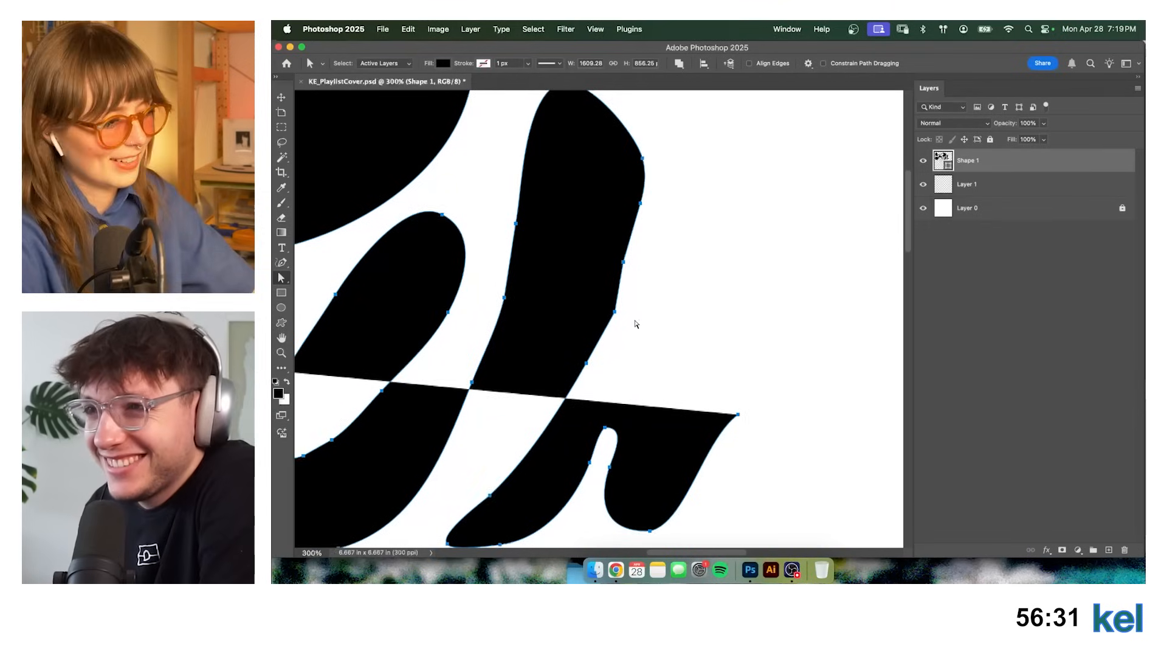
{"action": "left_click_drag", "start_coordinate": [634, 323], "coordinate": [610, 312]}
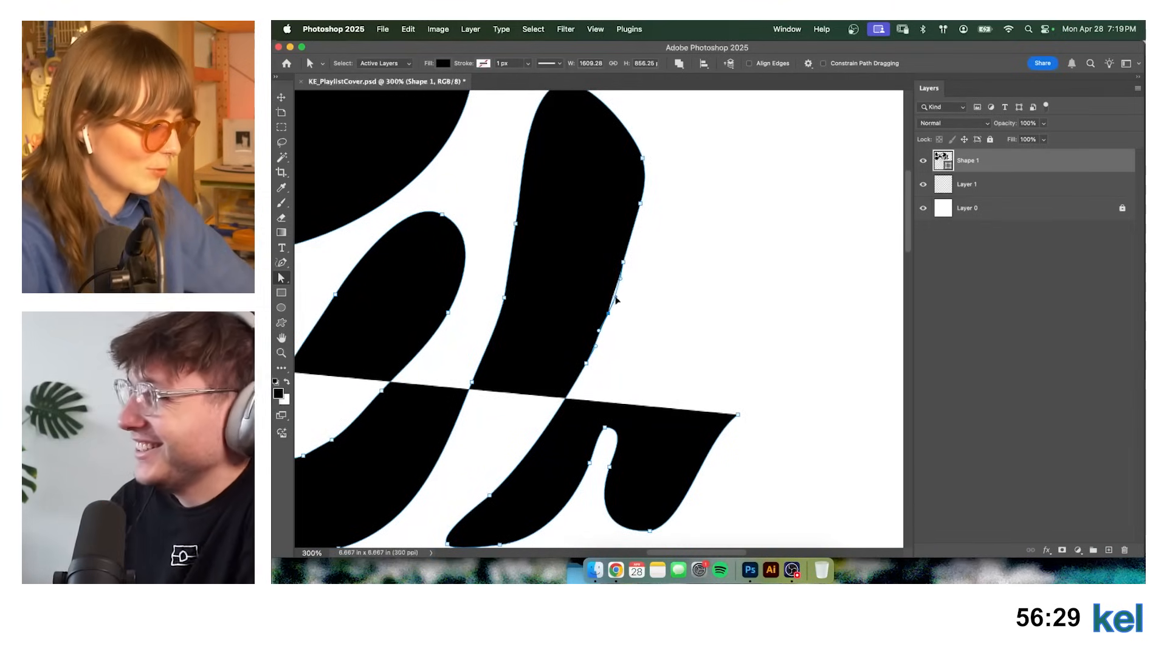
Round the upper right curve of the second l by adjusting its anchor points and handles.
{"action": "scroll", "coordinate": [650, 246], "scroll_direction": "up", "scroll_amount": 3}
{"action": "scroll", "coordinate": [650, 246], "scroll_direction": "left", "scroll_amount": 2}
{"action": "left_click", "coordinate": [679, 235]}
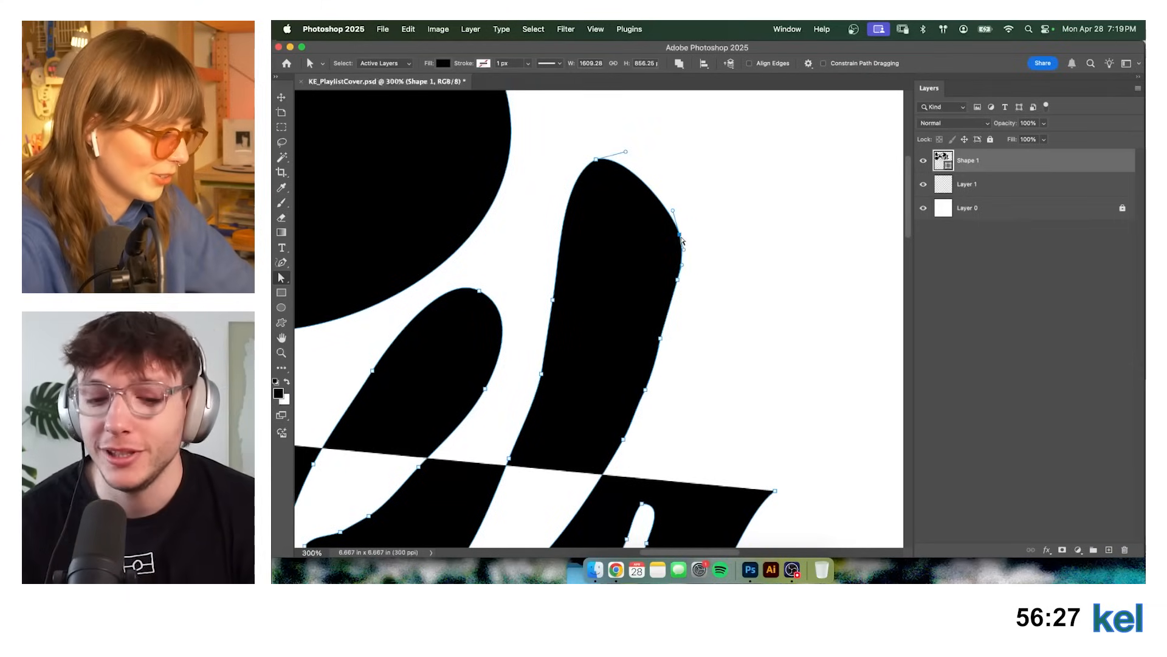
{"action": "left_click_drag", "start_coordinate": [681, 238], "coordinate": [687, 271]}
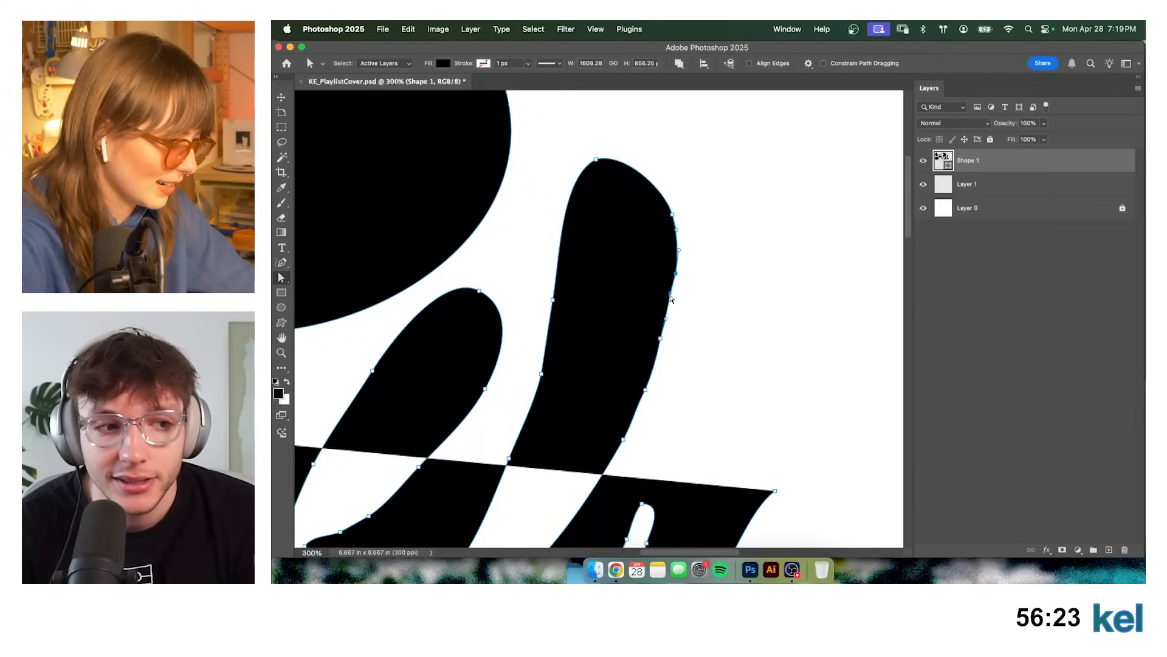
{"action": "left_click", "coordinate": [714, 338]}
{"action": "scroll", "coordinate": [691, 279], "scroll_direction": "down", "scroll_amount": 4}
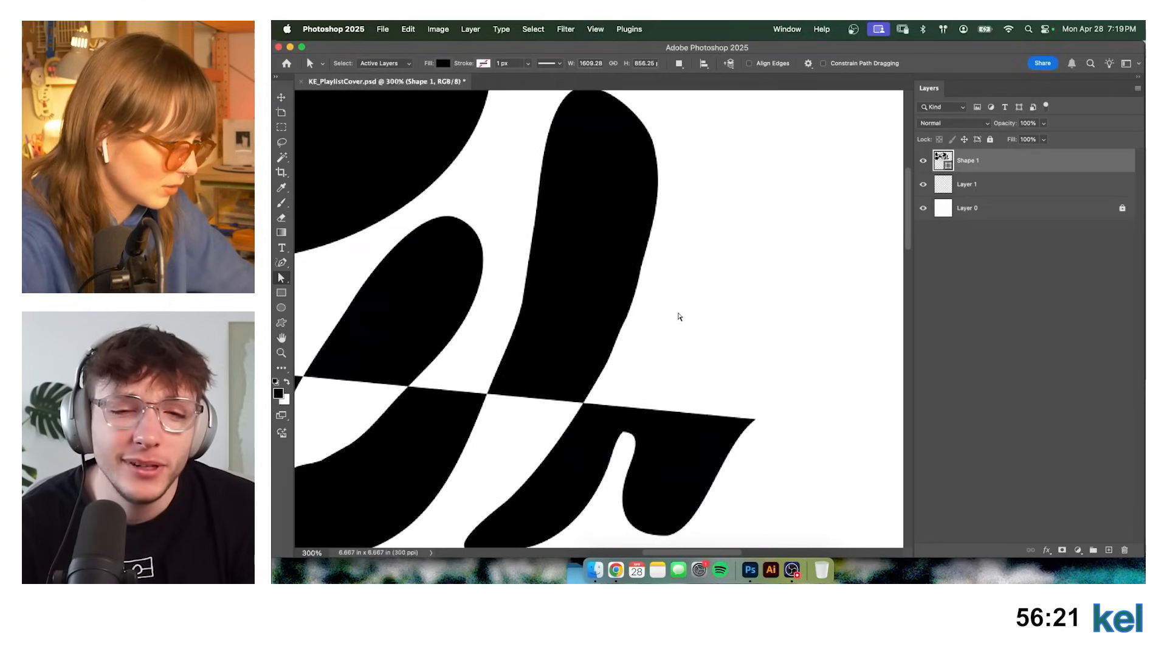
Raise the top of the first l toward the K's upper bowl and adjust its handles to keep the tip rounded.
{"action": "key", "text": "super+minus"}
{"action": "key", "text": "super+minus"}
{"action": "left_click_drag", "start_coordinate": [680, 301], "coordinate": [725, 309]}
{"action": "left_click_drag", "start_coordinate": [653, 293], "coordinate": [690, 281]}
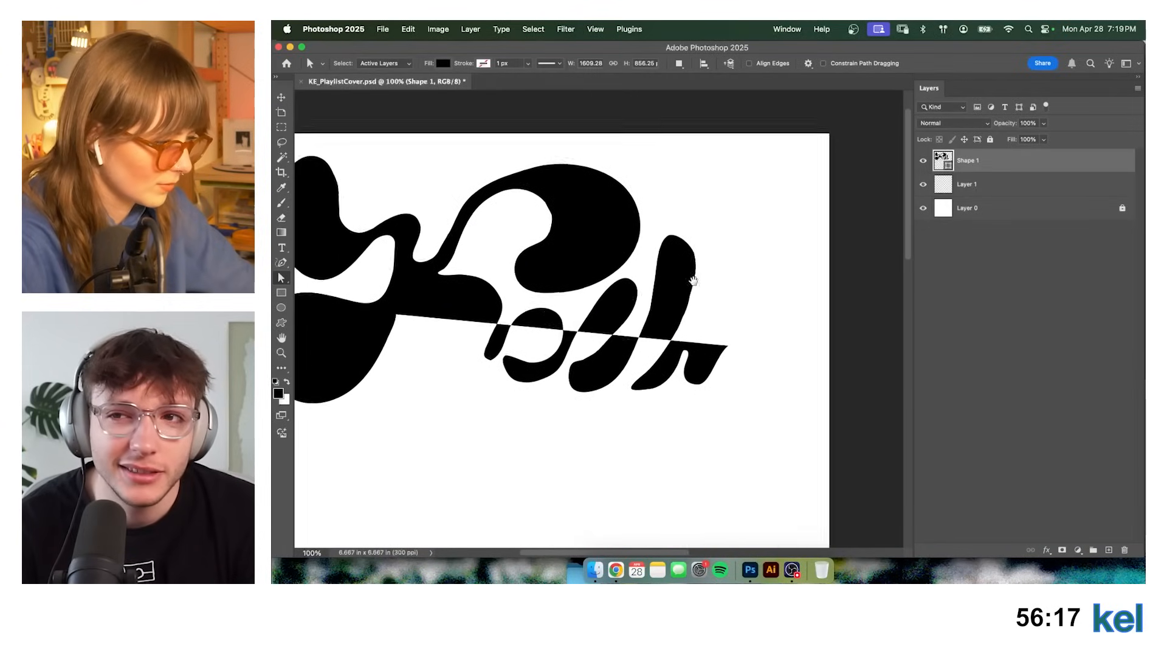
{"action": "key", "text": "v"}
{"action": "key", "text": "a"}
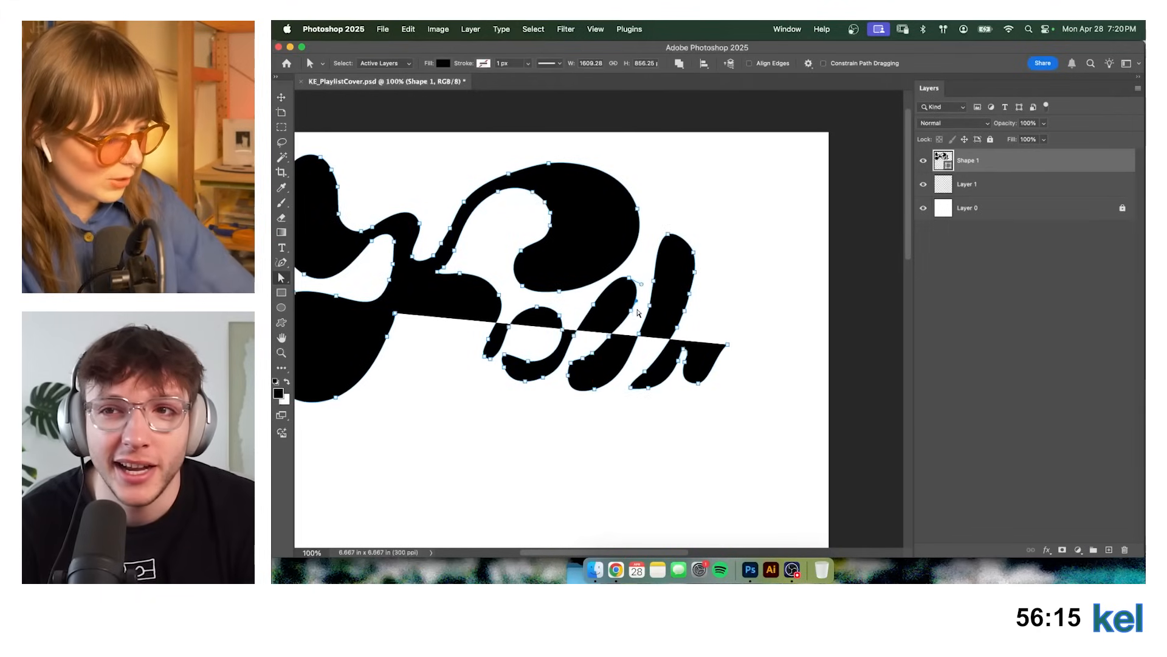
{"action": "left_click_drag", "start_coordinate": [629, 279], "coordinate": [641, 261]}
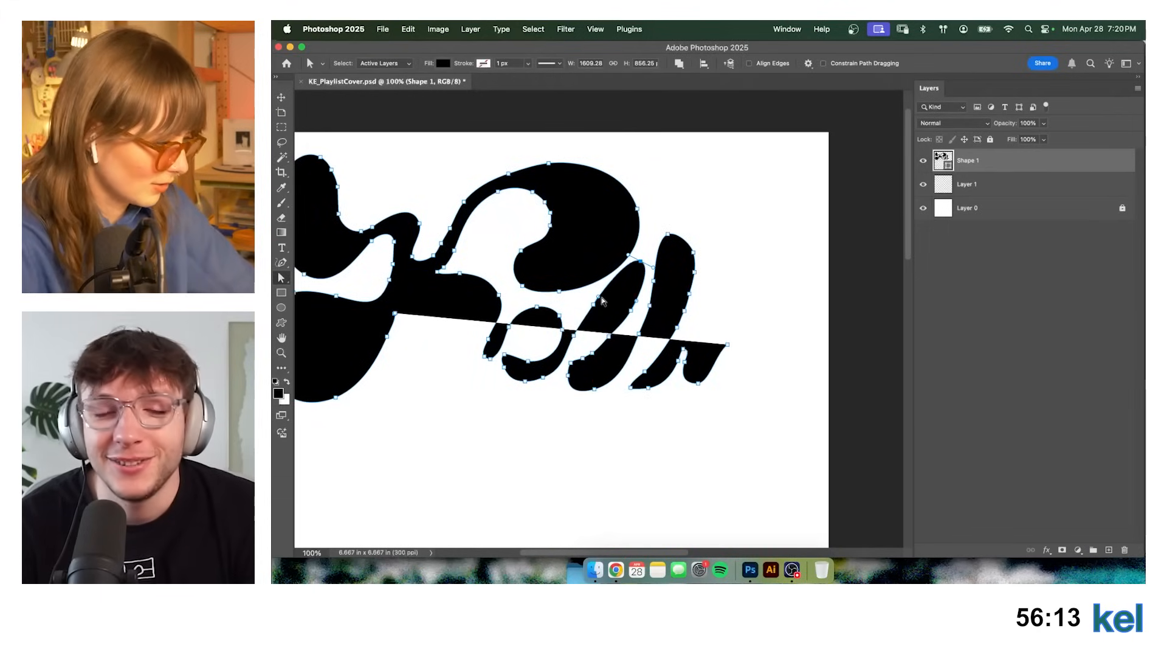
{"action": "left_click_drag", "start_coordinate": [601, 296], "coordinate": [605, 295]}
{"action": "left_click_drag", "start_coordinate": [632, 257], "coordinate": [645, 268]}
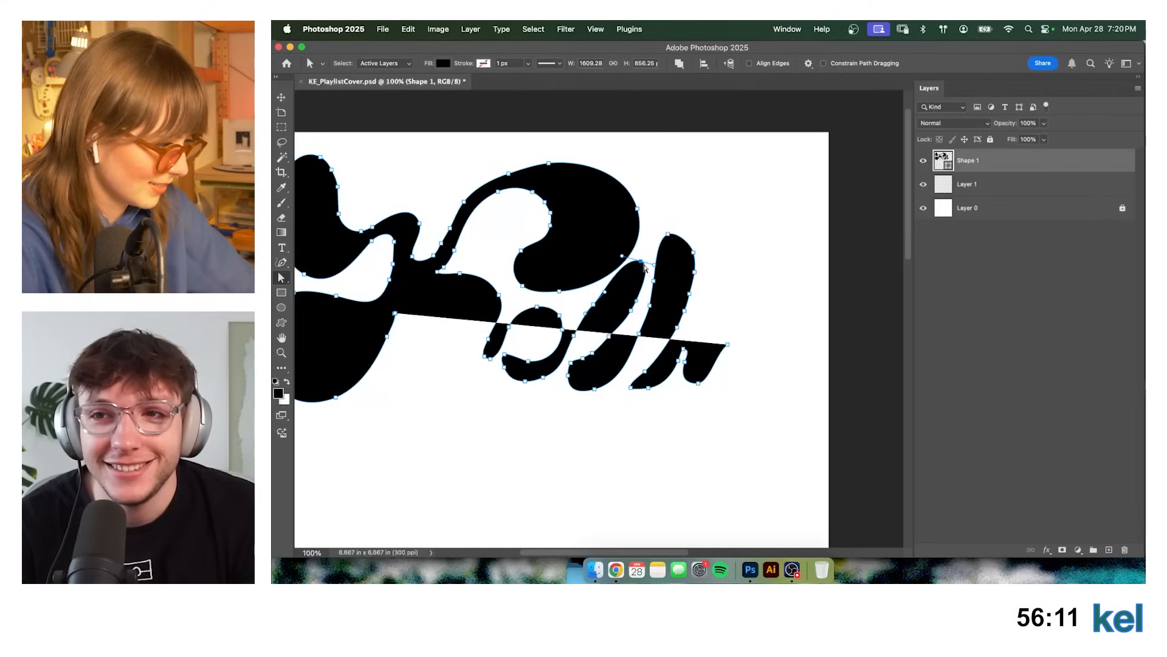
{"action": "left_click", "coordinate": [727, 286]}
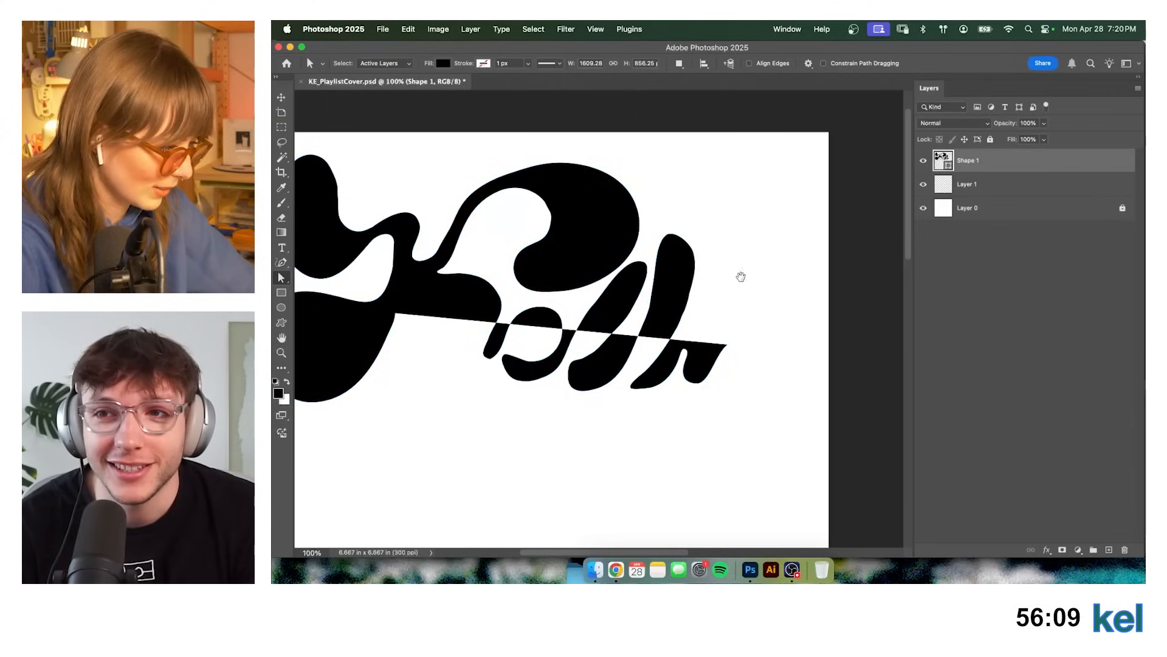
Continue the freeform path from the lettering's trailing tip with a rounded arch forming the top of the o.
{"action": "left_click_drag", "start_coordinate": [740, 274], "coordinate": [704, 275]}
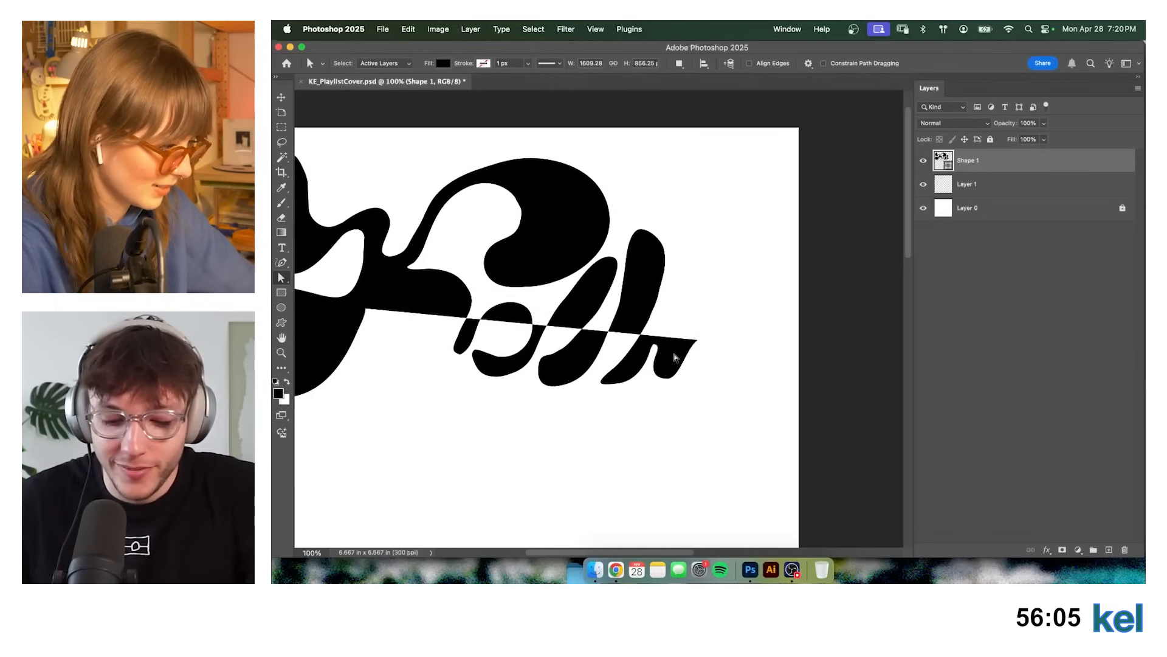
{"action": "left_click", "coordinate": [698, 343]}
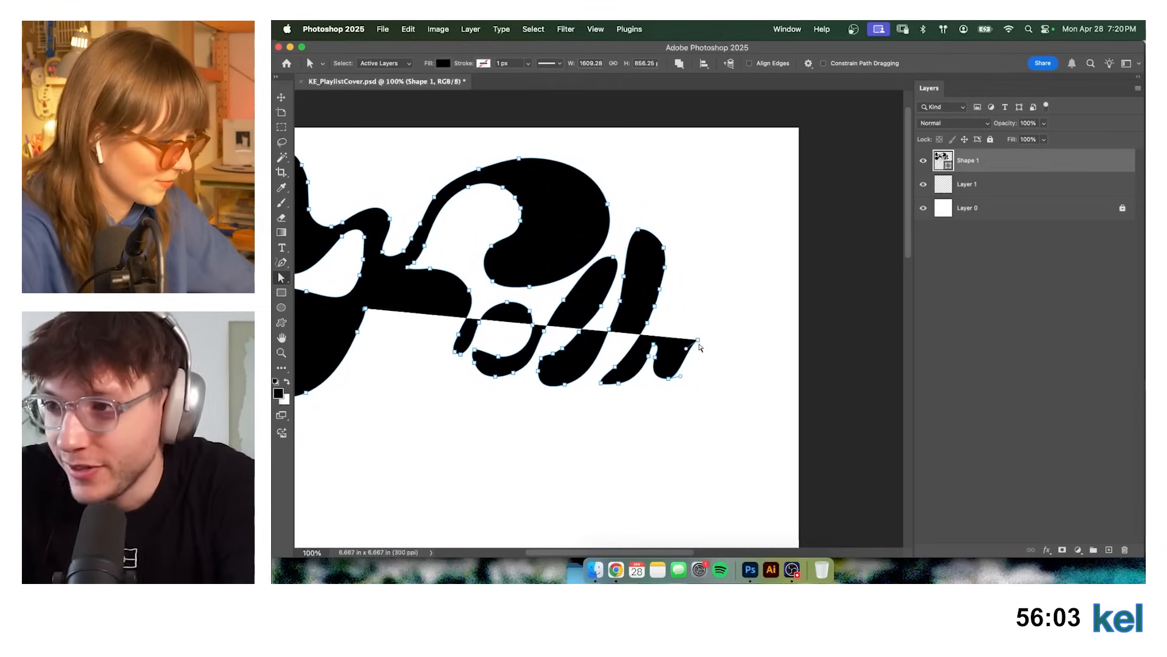
{"action": "key", "text": "super+equal"}
{"action": "left_click_drag", "start_coordinate": [733, 344], "coordinate": [562, 272]}
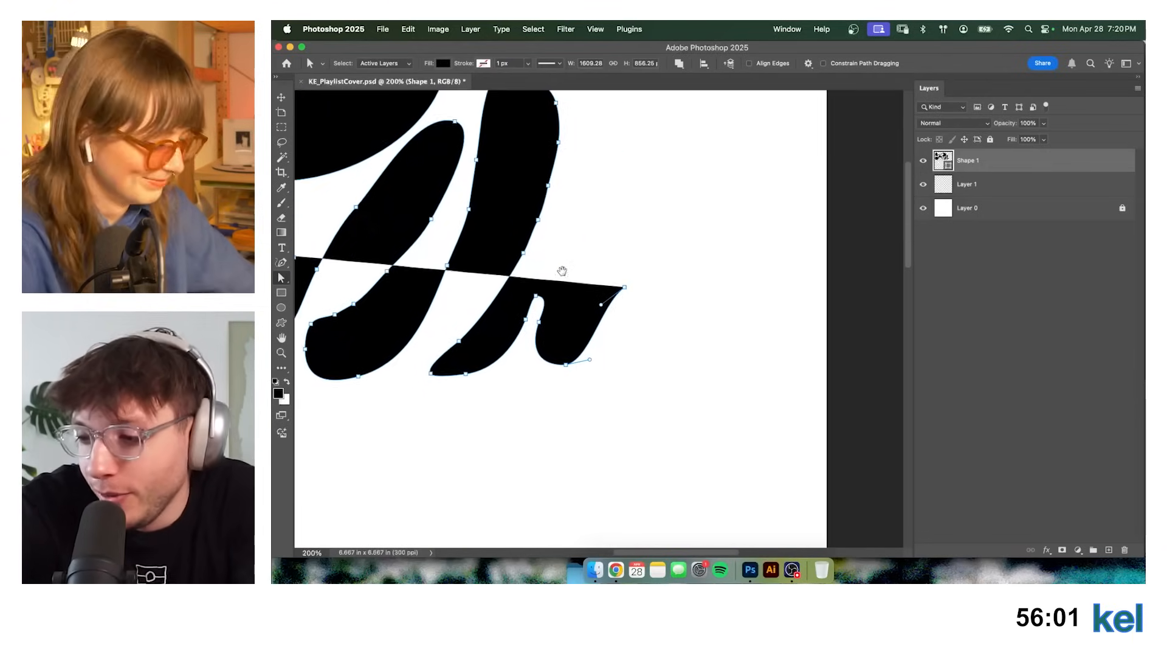
{"action": "key", "text": "p"}
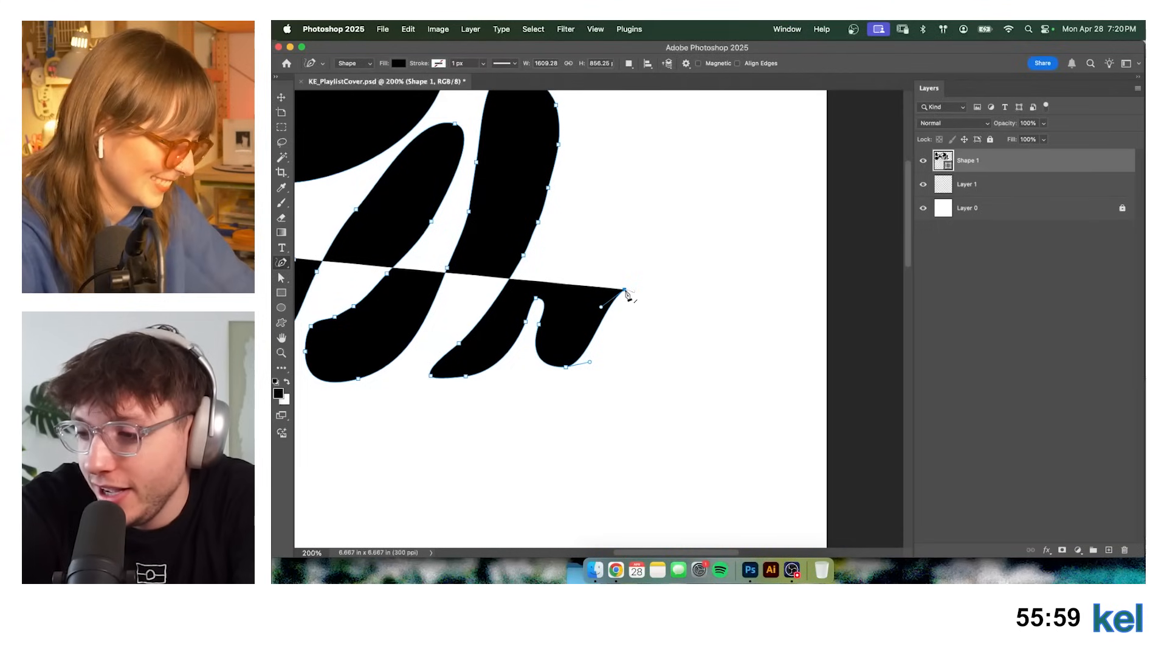
{"action": "left_click", "coordinate": [625, 290]}
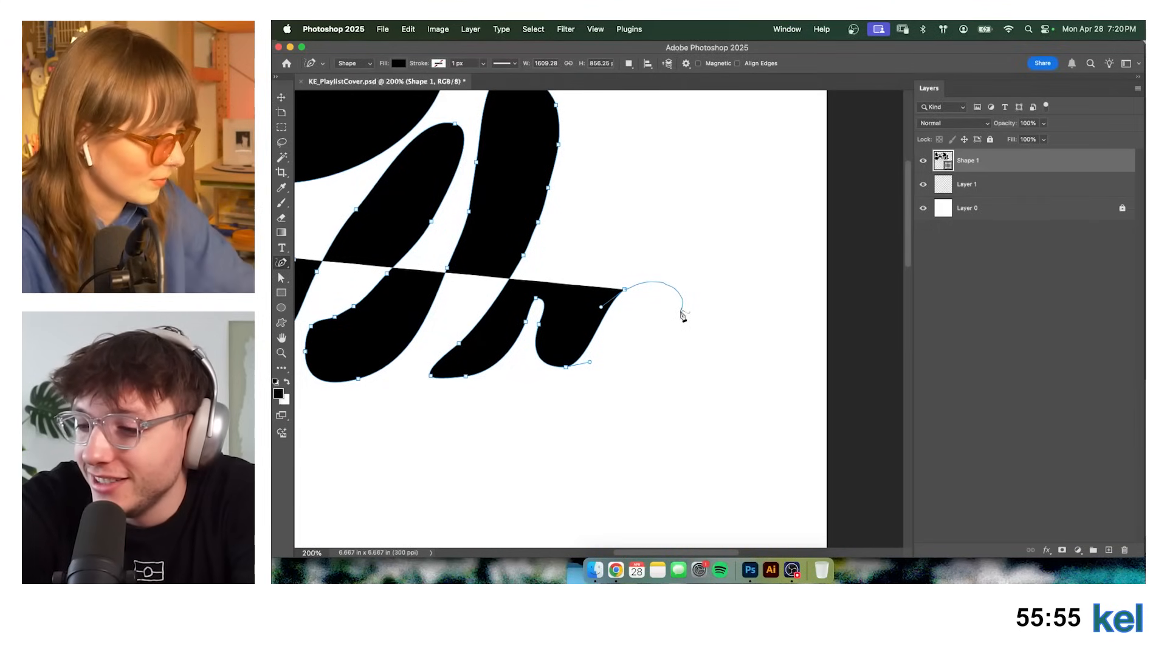
{"action": "left_click", "coordinate": [681, 310]}
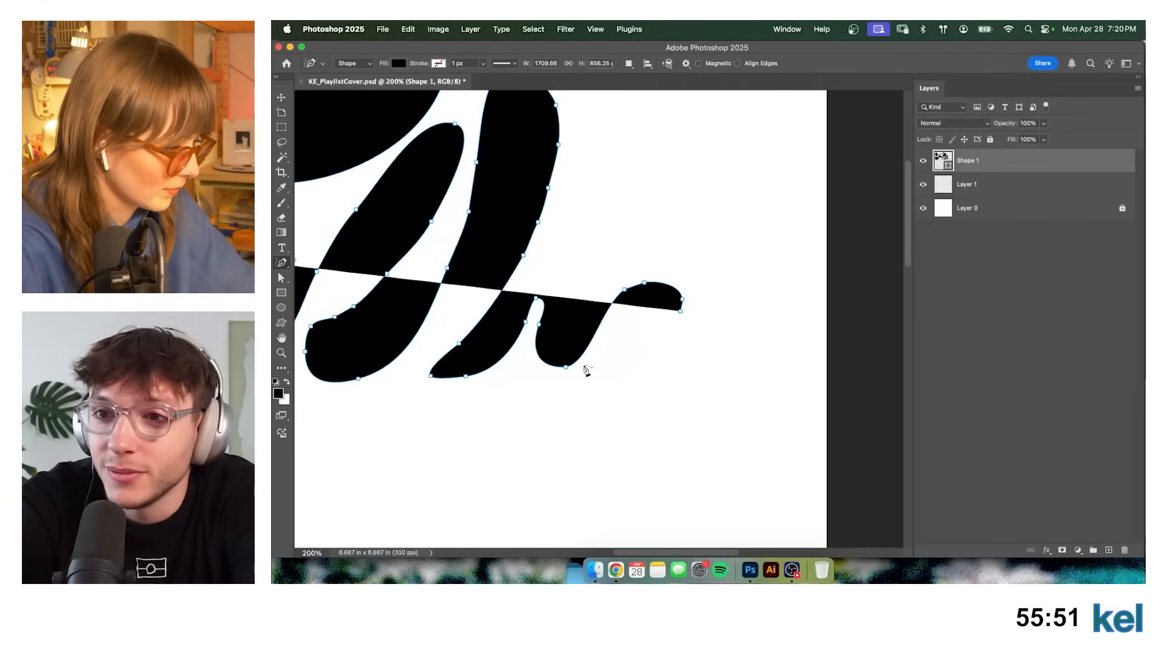
Extend the path from the end of the o's arch up into the stem of the t.
{"action": "scroll", "coordinate": [758, 182], "scroll_direction": "up", "scroll_amount": 3}
{"action": "scroll", "coordinate": [758, 183], "scroll_direction": "right", "scroll_amount": 3}
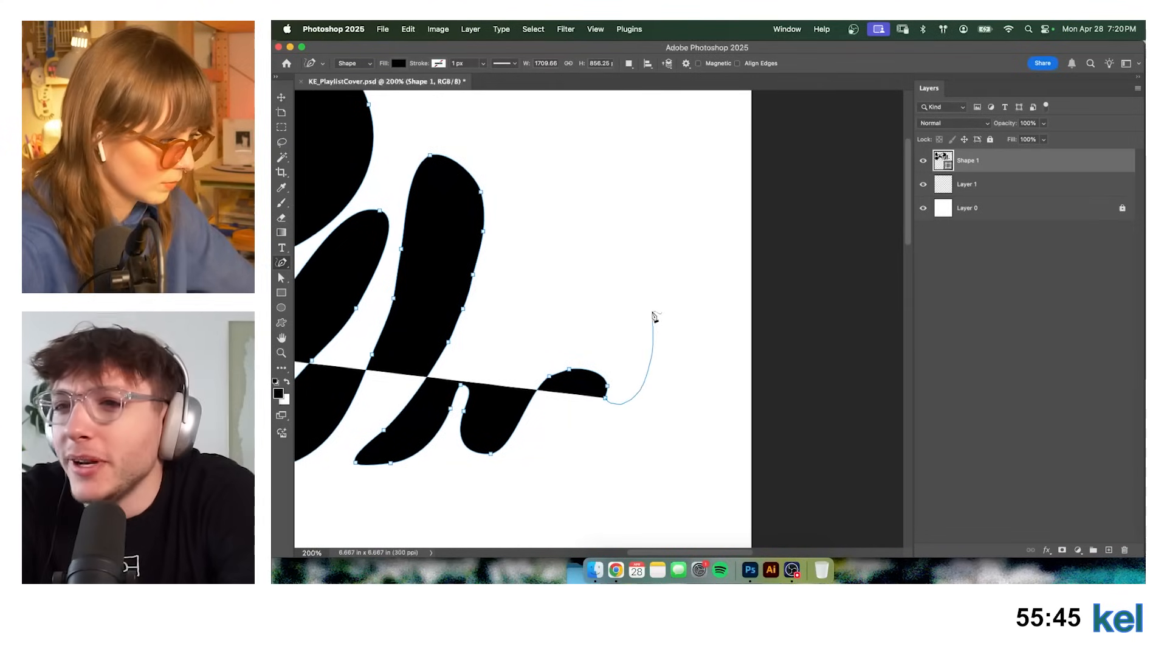
{"action": "left_click_drag", "start_coordinate": [651, 280], "coordinate": [647, 256]}
{"action": "mouse_move", "coordinate": [645, 330]}
{"action": "left_mouse_down"}
{"action": "mouse_move", "coordinate": [655, 298]}
{"action": "mouse_move", "coordinate": [658, 363]}
{"action": "left_mouse_up"}
{"action": "scroll", "coordinate": [658, 364], "scroll_direction": "down", "scroll_amount": 6}
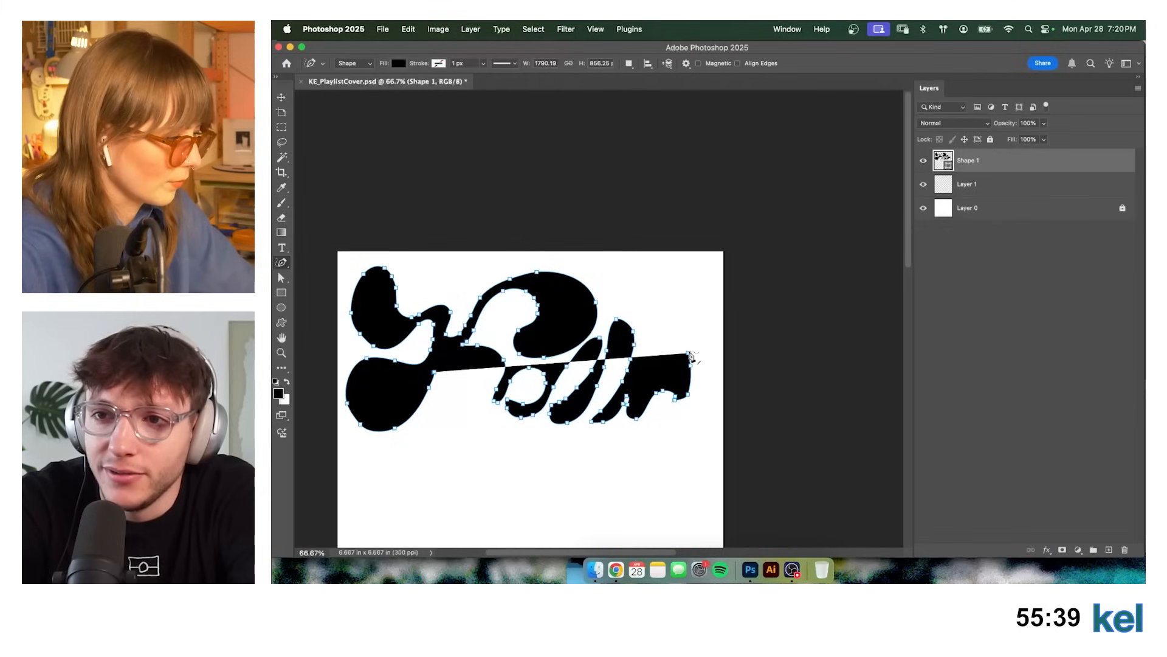
{"action": "mouse_move", "coordinate": [689, 354]}
{"action": "left_mouse_down"}
{"action": "mouse_move", "coordinate": [696, 344]}
{"action": "mouse_move", "coordinate": [694, 419]}
{"action": "mouse_move", "coordinate": [706, 415]}
{"action": "left_mouse_up"}
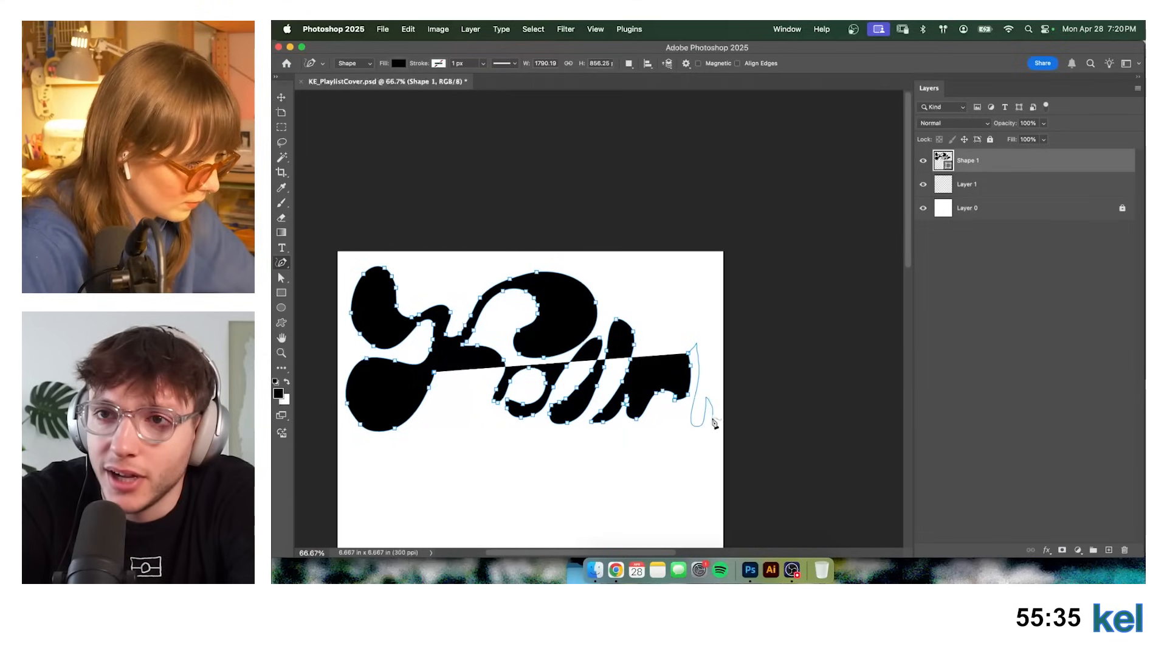
{"action": "left_click_drag", "start_coordinate": [681, 413], "coordinate": [682, 415]}
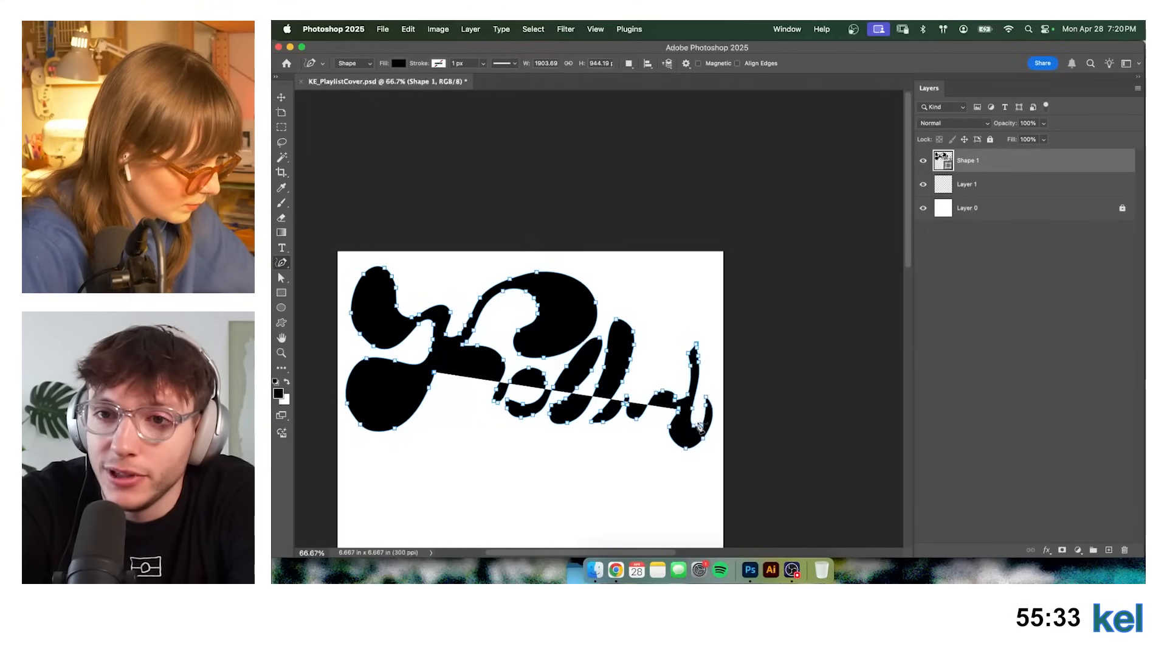
{"action": "key", "text": "super+z"}
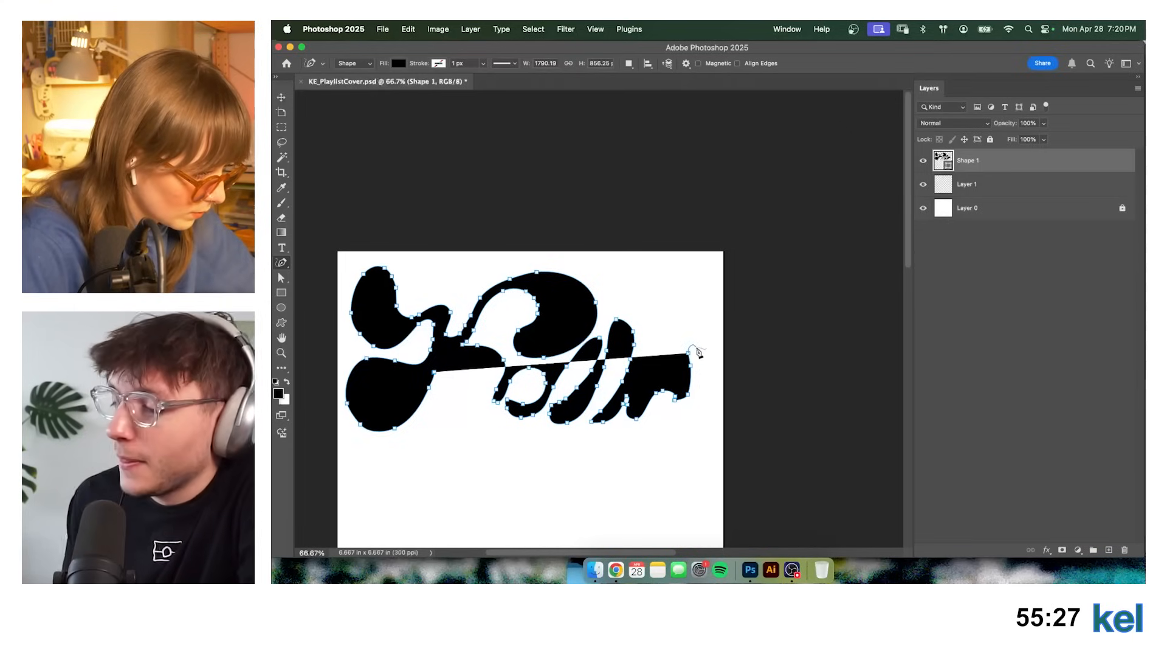
{"action": "mouse_move", "coordinate": [690, 354]}
{"action": "left_mouse_down"}
{"action": "mouse_move", "coordinate": [696, 398]}
{"action": "mouse_move", "coordinate": [714, 390]}
{"action": "mouse_move", "coordinate": [706, 429]}
{"action": "mouse_move", "coordinate": [698, 441]}
{"action": "mouse_move", "coordinate": [686, 433]}
{"action": "mouse_move", "coordinate": [685, 405]}
{"action": "mouse_move", "coordinate": [669, 441]}
{"action": "mouse_move", "coordinate": [678, 407]}
{"action": "mouse_move", "coordinate": [672, 417]}
{"action": "mouse_move", "coordinate": [631, 196]}
{"action": "left_mouse_up"}
{"action": "key", "text": "super+z"}
{"action": "key", "text": "super+z"}
Draw the t with its crossbar and curved foot, and trace the underside of the letters back toward the first l.
{"action": "key", "text": "super+plus"}
{"action": "key", "text": "super+plus"}
{"action": "mouse_move", "coordinate": [697, 322]}
{"action": "left_mouse_down"}
{"action": "mouse_move", "coordinate": [637, 291]}
{"action": "mouse_move", "coordinate": [683, 316]}
{"action": "mouse_move", "coordinate": [659, 425]}
{"action": "mouse_move", "coordinate": [602, 419]}
{"action": "mouse_move", "coordinate": [588, 372]}
{"action": "left_mouse_up"}
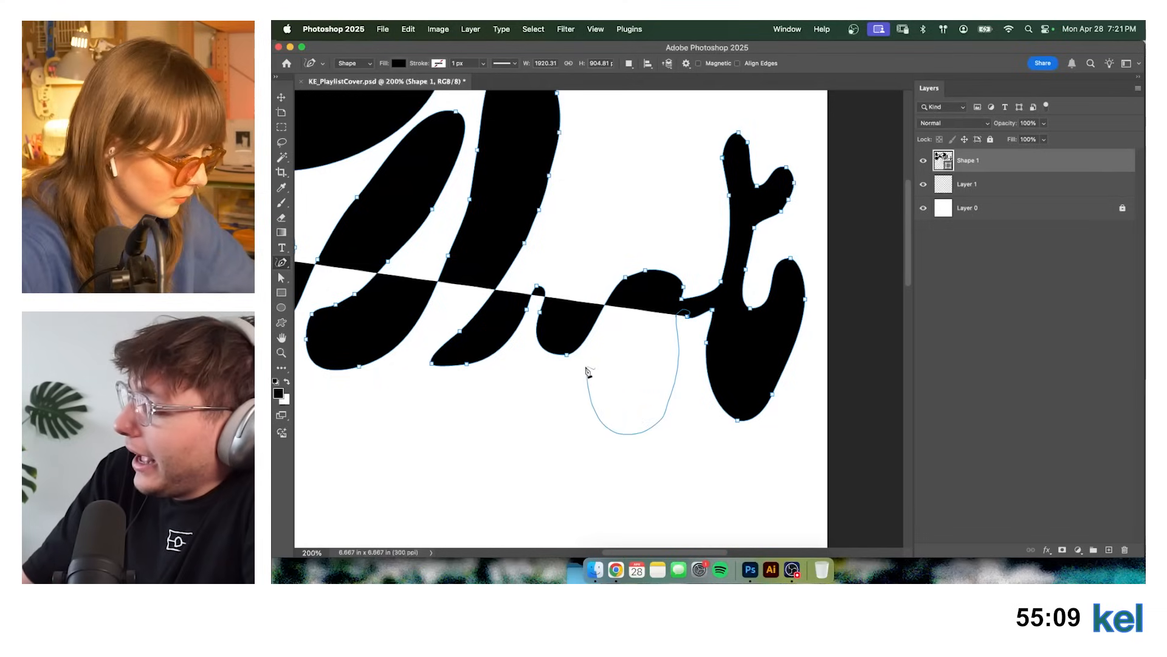
{"action": "mouse_move", "coordinate": [525, 435]}
{"action": "left_mouse_down"}
{"action": "mouse_move", "coordinate": [485, 425]}
{"action": "mouse_move", "coordinate": [488, 379]}
{"action": "mouse_move", "coordinate": [689, 348]}
{"action": "mouse_move", "coordinate": [772, 351]}
{"action": "mouse_move", "coordinate": [636, 365]}
{"action": "mouse_move", "coordinate": [735, 364]}
{"action": "mouse_move", "coordinate": [680, 377]}
{"action": "mouse_move", "coordinate": [589, 437]}
{"action": "mouse_move", "coordinate": [557, 433]}
{"action": "mouse_move", "coordinate": [565, 385]}
{"action": "mouse_move", "coordinate": [488, 447]}
{"action": "mouse_move", "coordinate": [428, 451]}
{"action": "mouse_move", "coordinate": [420, 424]}
{"action": "mouse_move", "coordinate": [450, 371]}
{"action": "mouse_move", "coordinate": [777, 349]}
{"action": "mouse_move", "coordinate": [636, 368]}
{"action": "mouse_move", "coordinate": [457, 365]}
{"action": "mouse_move", "coordinate": [603, 357]}
{"action": "mouse_move", "coordinate": [550, 360]}
{"action": "mouse_move", "coordinate": [460, 420]}
{"action": "mouse_move", "coordinate": [419, 418]}
{"action": "mouse_move", "coordinate": [410, 389]}
{"action": "mouse_move", "coordinate": [456, 323]}
{"action": "mouse_move", "coordinate": [604, 326]}
{"action": "mouse_move", "coordinate": [739, 357]}
{"action": "mouse_move", "coordinate": [709, 350]}
{"action": "left_mouse_up"}
{"action": "key", "text": "super+z"}
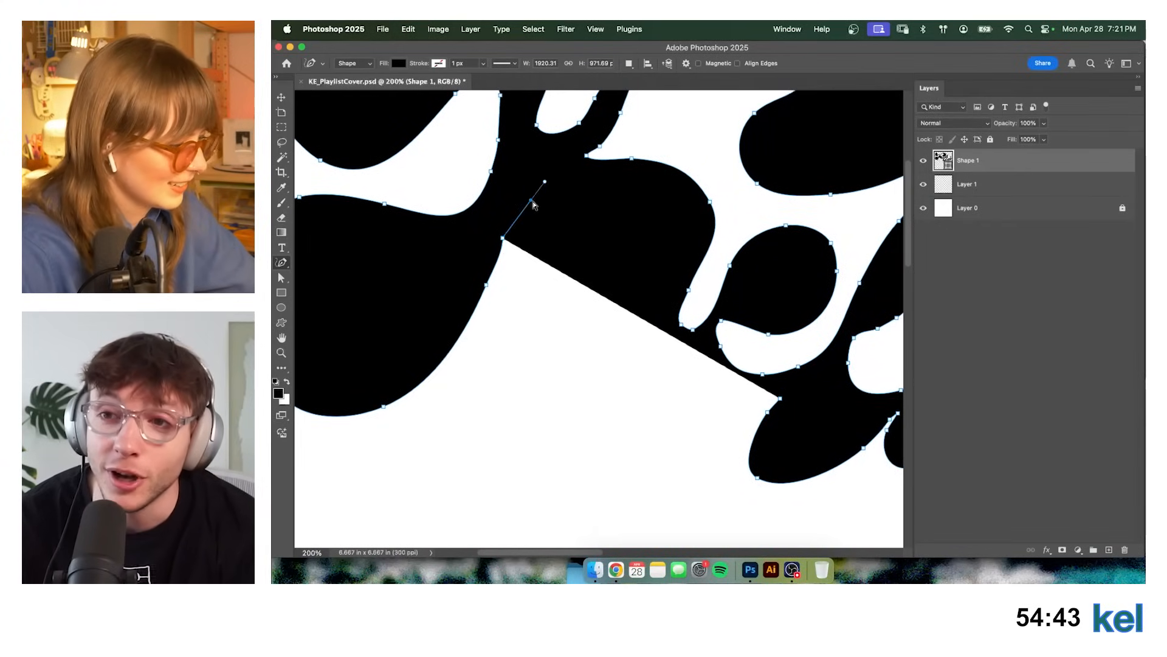
Move the path's end anchor point, where the K's lower lobe meets its leg, further up into the black shape.
{"action": "key", "text": "super+equal"}
{"action": "key", "text": "super+equal"}
{"action": "key", "text": "super+equal"}
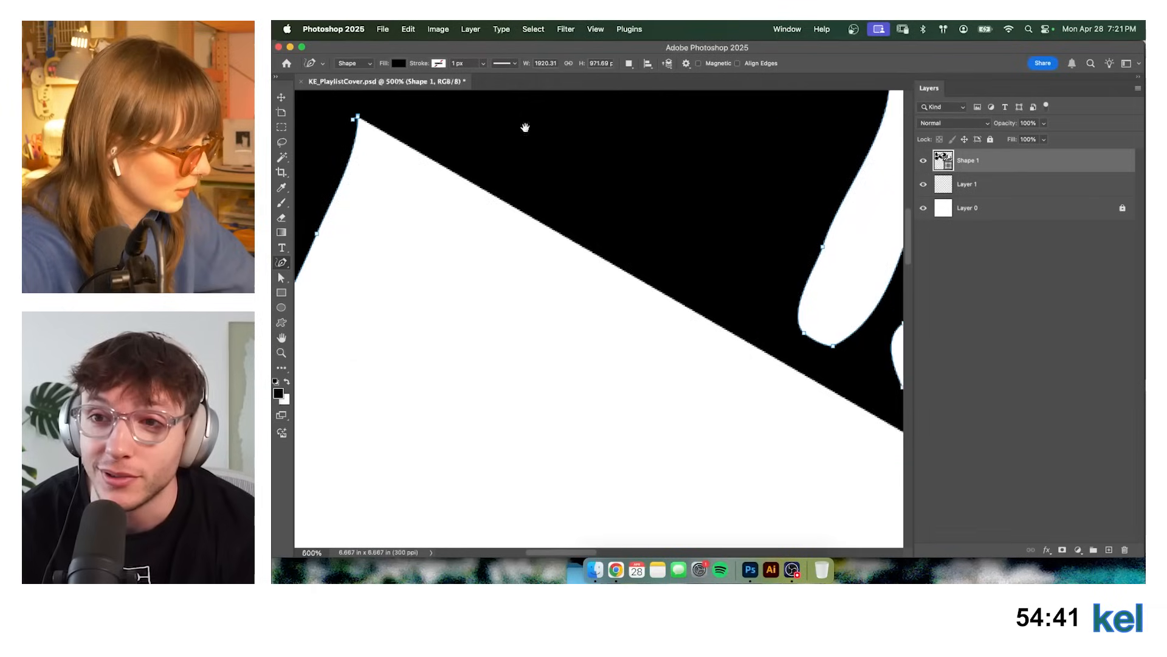
{"action": "key", "text": "a"}
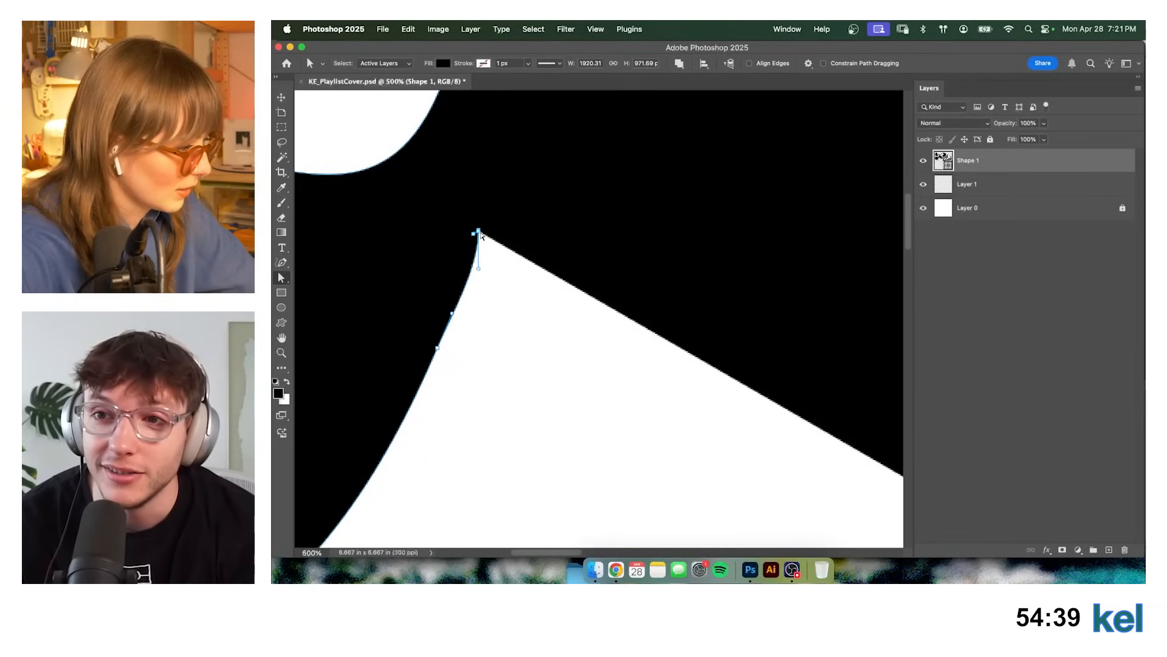
{"action": "left_click_drag", "start_coordinate": [477, 236], "coordinate": [503, 190]}
{"action": "key", "text": "super+minus"}
{"action": "key", "text": "super+minus"}
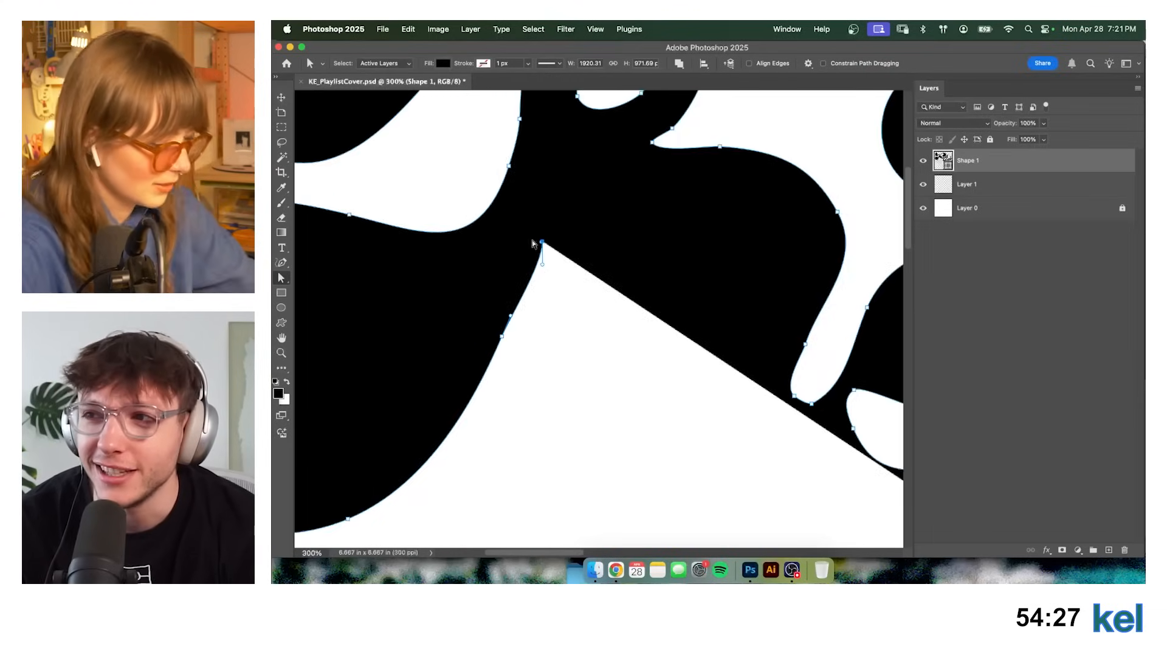
Close the lettering outline by drawing the underside of the K's leg and the e from the K's inner corner.
{"action": "left_click_drag", "start_coordinate": [578, 252], "coordinate": [444, 277]}
{"action": "scroll", "coordinate": [534, 282], "scroll_direction": "right", "scroll_amount": 3}
{"action": "key", "text": "p"}
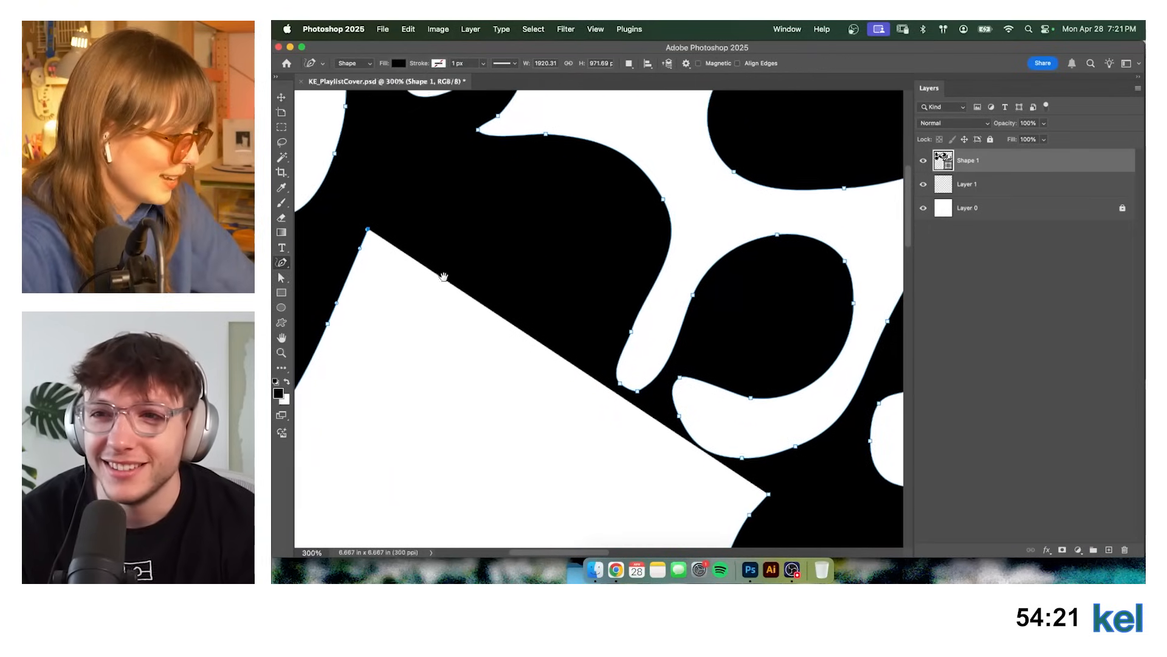
{"action": "key", "text": "super+minus"}
{"action": "left_click_drag", "start_coordinate": [527, 344], "coordinate": [500, 341]}
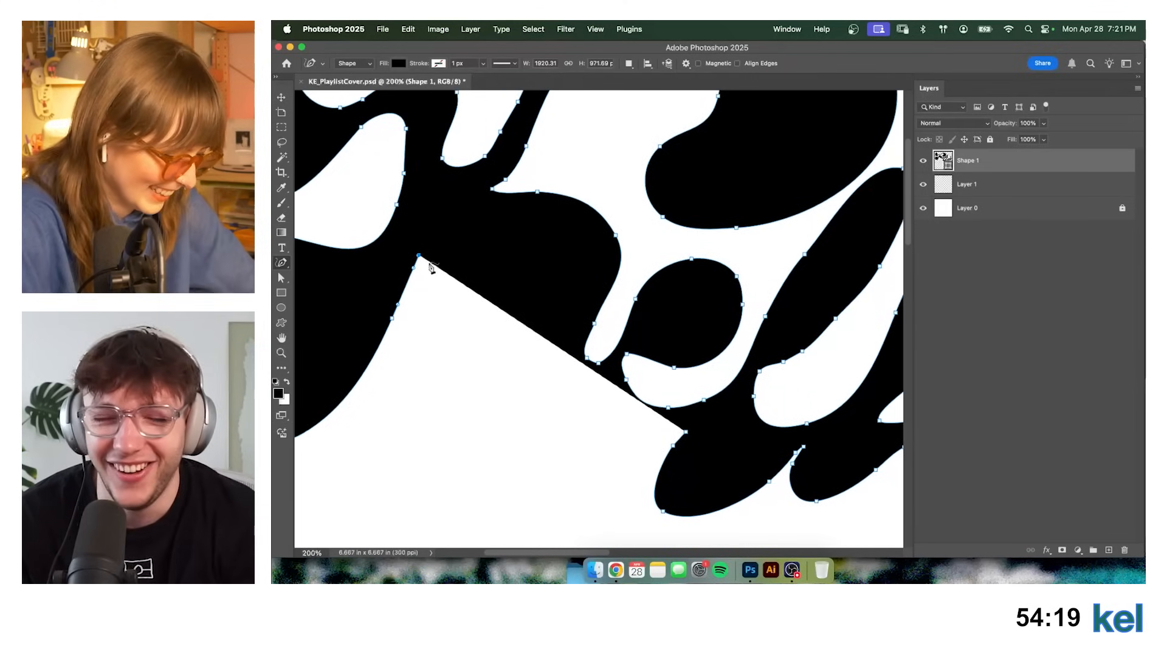
{"action": "mouse_move", "coordinate": [419, 255]}
{"action": "left_mouse_down"}
{"action": "mouse_move", "coordinate": [447, 223]}
{"action": "mouse_move", "coordinate": [502, 213]}
{"action": "mouse_move", "coordinate": [528, 224]}
{"action": "mouse_move", "coordinate": [542, 265]}
{"action": "mouse_move", "coordinate": [466, 369]}
{"action": "mouse_move", "coordinate": [447, 413]}
{"action": "mouse_move", "coordinate": [459, 446]}
{"action": "mouse_move", "coordinate": [516, 464]}
{"action": "mouse_move", "coordinate": [559, 444]}
{"action": "mouse_move", "coordinate": [596, 389]}
{"action": "mouse_move", "coordinate": [594, 438]}
{"action": "mouse_move", "coordinate": [611, 454]}
{"action": "mouse_move", "coordinate": [687, 433]}
{"action": "mouse_move", "coordinate": [676, 332]}
{"action": "left_mouse_up"}
Round out the lobe beneath the e by repositioning its lower anchor points and adjusting their handles.
{"action": "key", "text": "super+="}
{"action": "key", "text": "super+="}
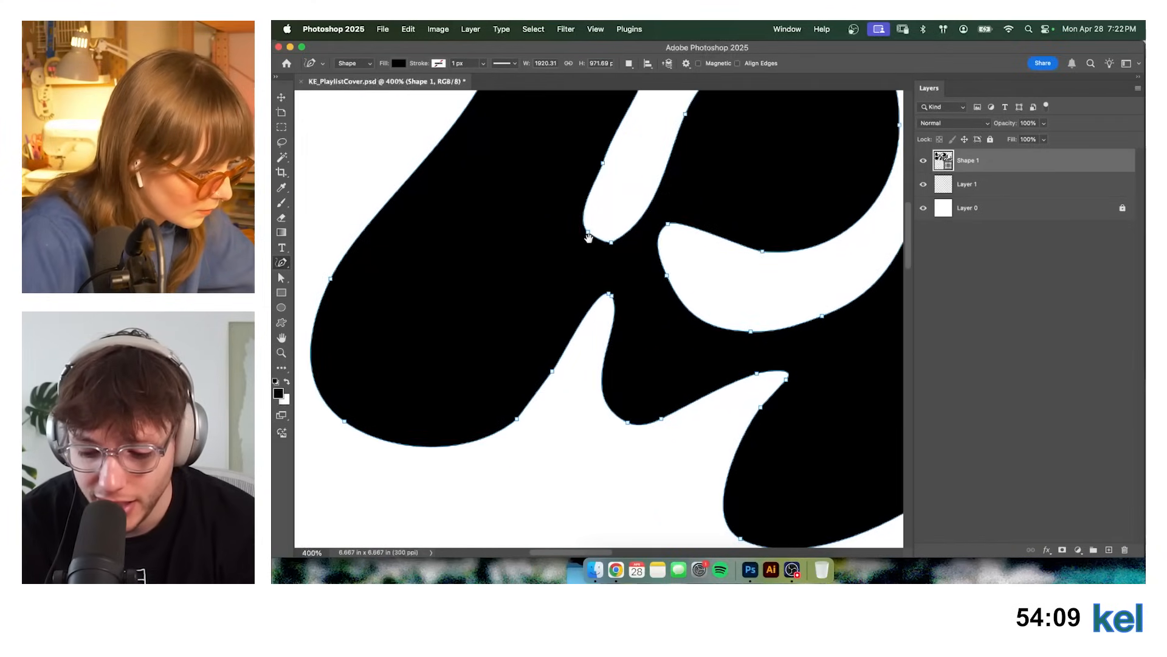
{"action": "scroll", "coordinate": [608, 243], "scroll_direction": "down", "scroll_amount": 2}
{"action": "key", "text": "a"}
{"action": "left_click_drag", "start_coordinate": [651, 371], "coordinate": [667, 394]}
{"action": "left_click_drag", "start_coordinate": [617, 366], "coordinate": [588, 401]}
{"action": "left_click_drag", "start_coordinate": [599, 406], "coordinate": [673, 403]}
{"action": "left_click", "coordinate": [669, 392]}
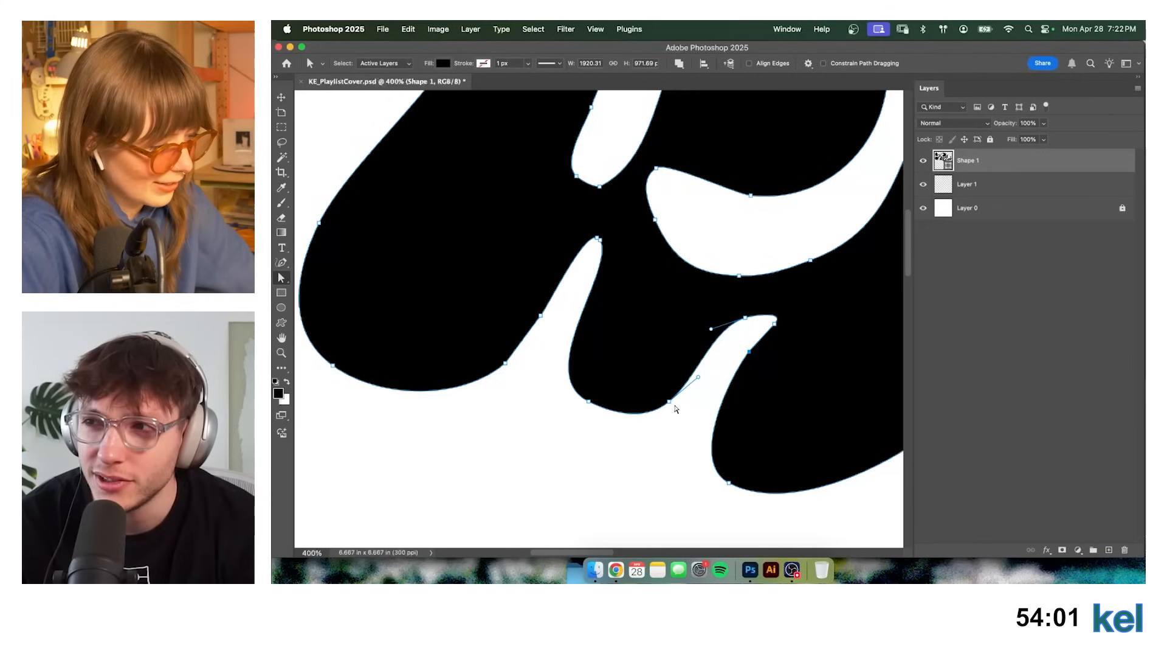
{"action": "left_click_drag", "start_coordinate": [670, 401], "coordinate": [671, 389]}
{"action": "left_click_drag", "start_coordinate": [588, 402], "coordinate": [584, 410]}
{"action": "left_click_drag", "start_coordinate": [527, 381], "coordinate": [539, 367]}
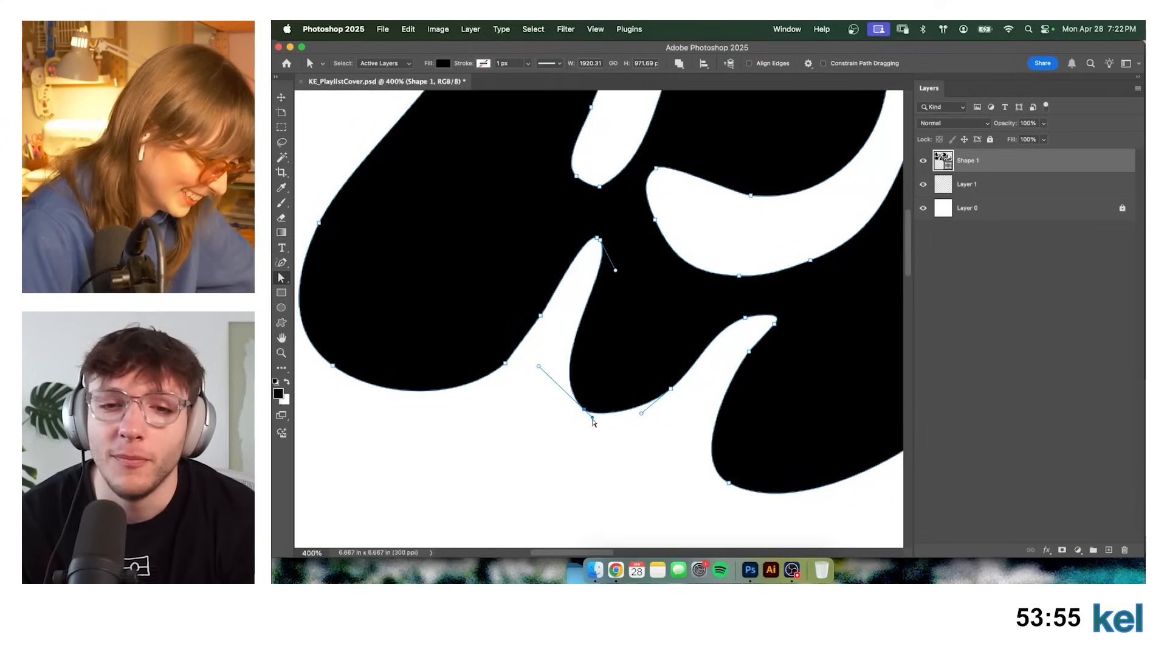
{"action": "left_click_drag", "start_coordinate": [592, 417], "coordinate": [602, 421]}
Reshape the narrow notch between the e and the first l into a sharper, straighter gap using its anchor points and handles.
{"action": "left_click", "coordinate": [751, 318]}
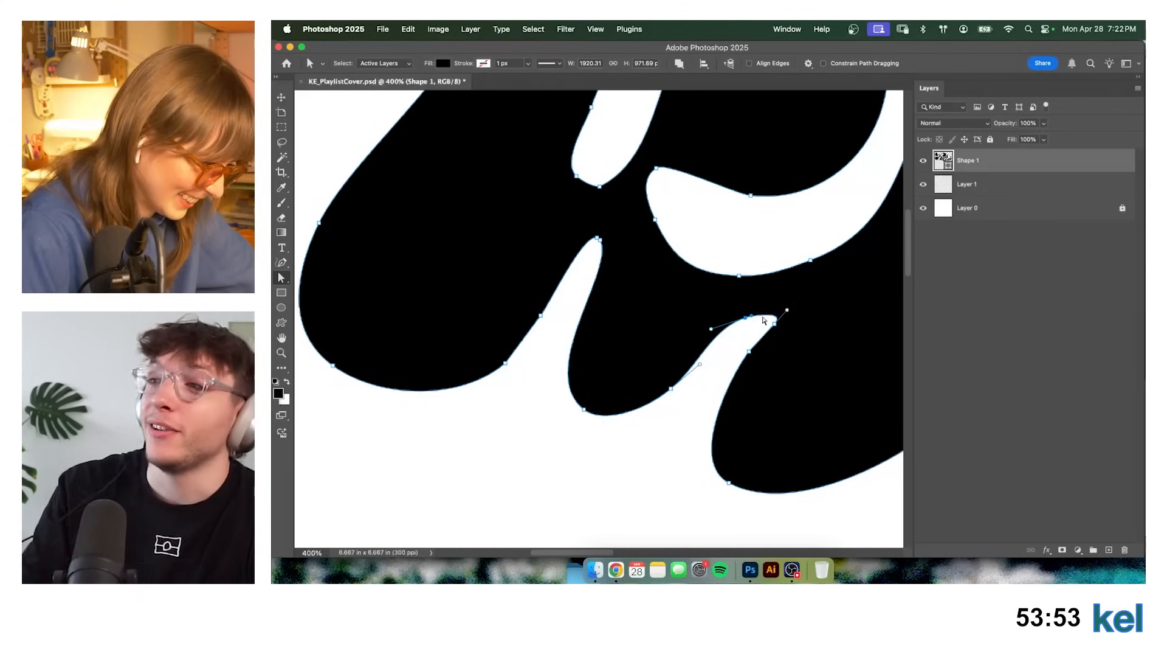
{"action": "left_click_drag", "start_coordinate": [752, 320], "coordinate": [787, 298]}
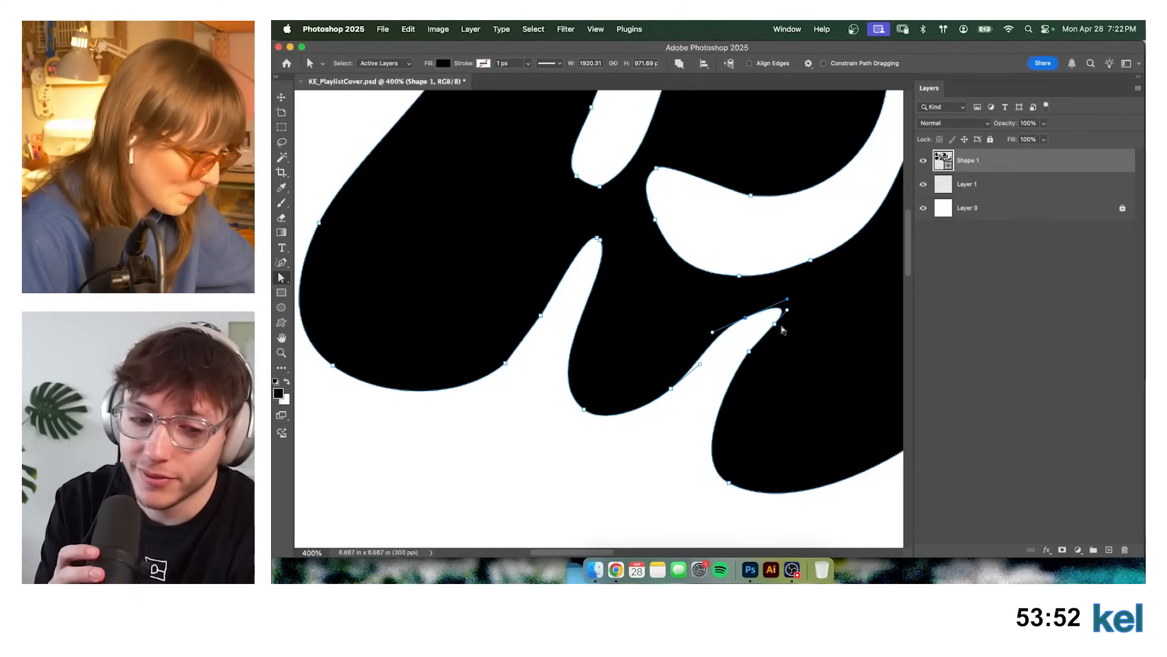
{"action": "left_click", "coordinate": [748, 352]}
{"action": "left_click", "coordinate": [745, 318]}
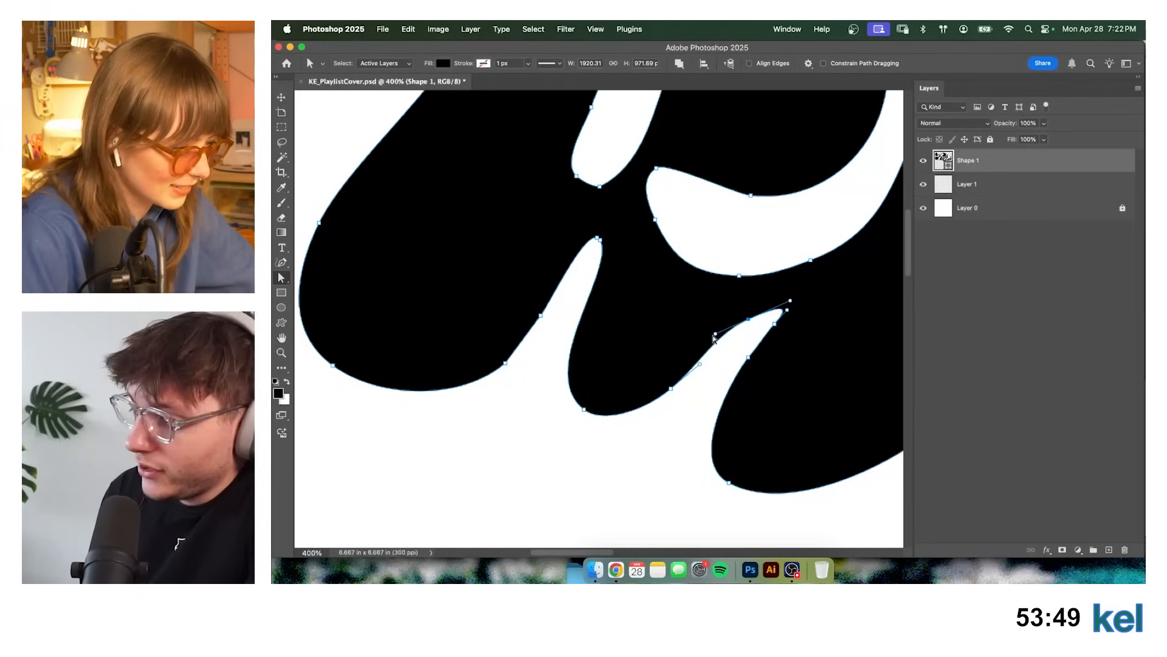
{"action": "key", "text": "v"}
{"action": "key", "text": "a"}
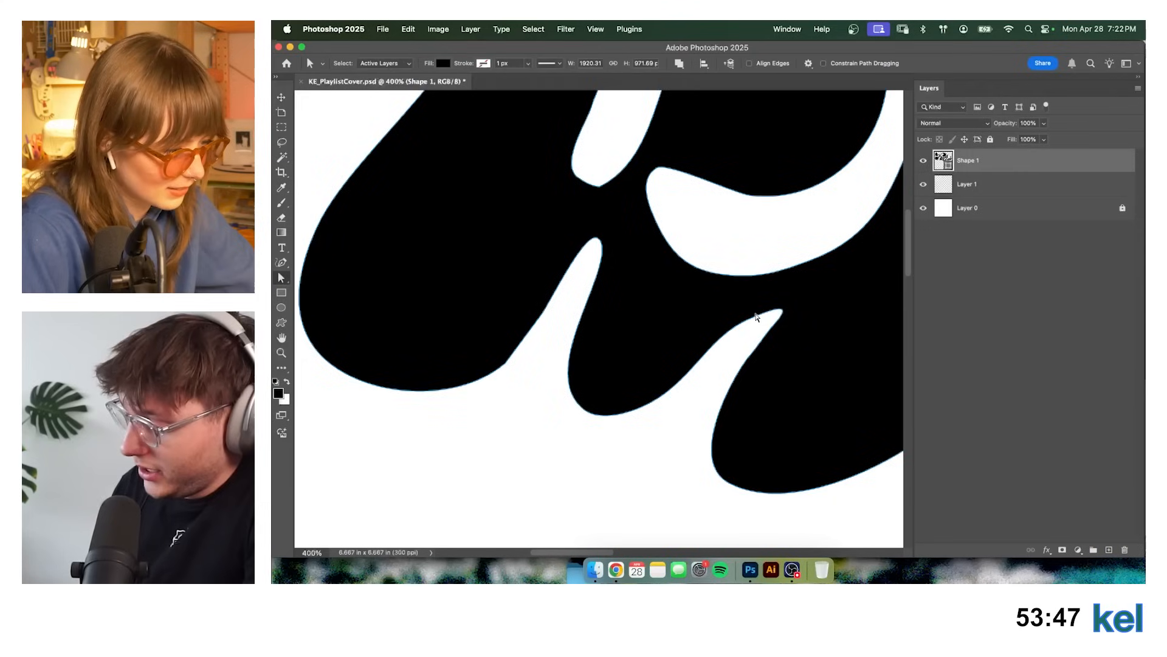
{"action": "key", "text": "v"}
{"action": "key", "text": "a"}
{"action": "left_click", "coordinate": [755, 317]}
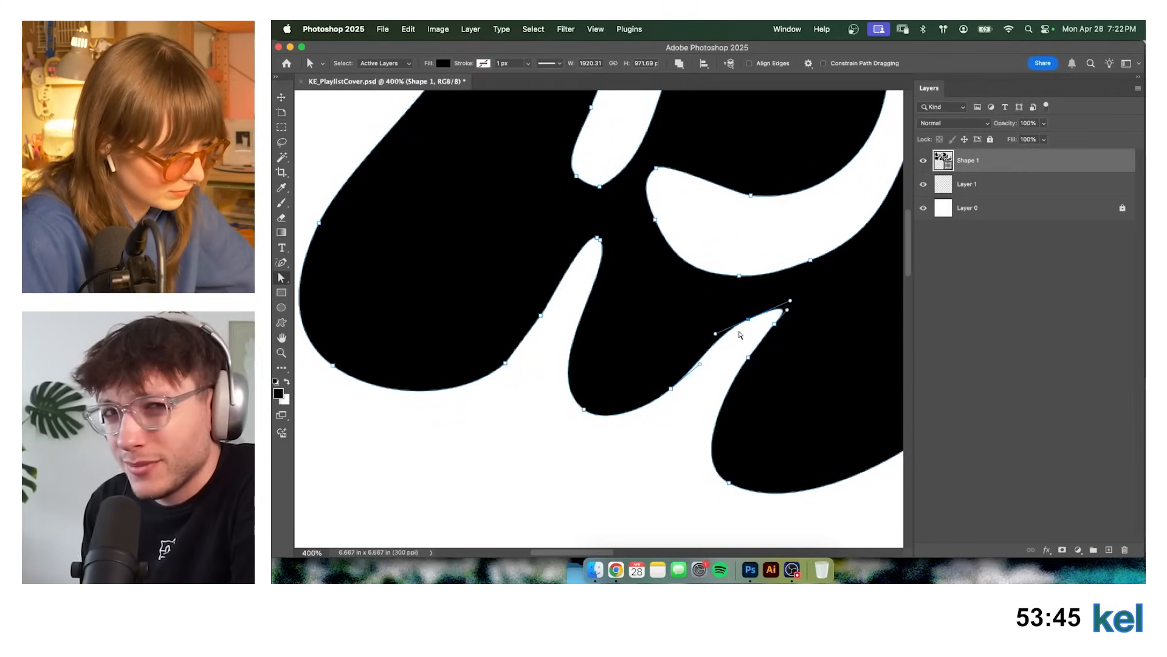
{"action": "left_click_drag", "start_coordinate": [716, 334], "coordinate": [735, 327]}
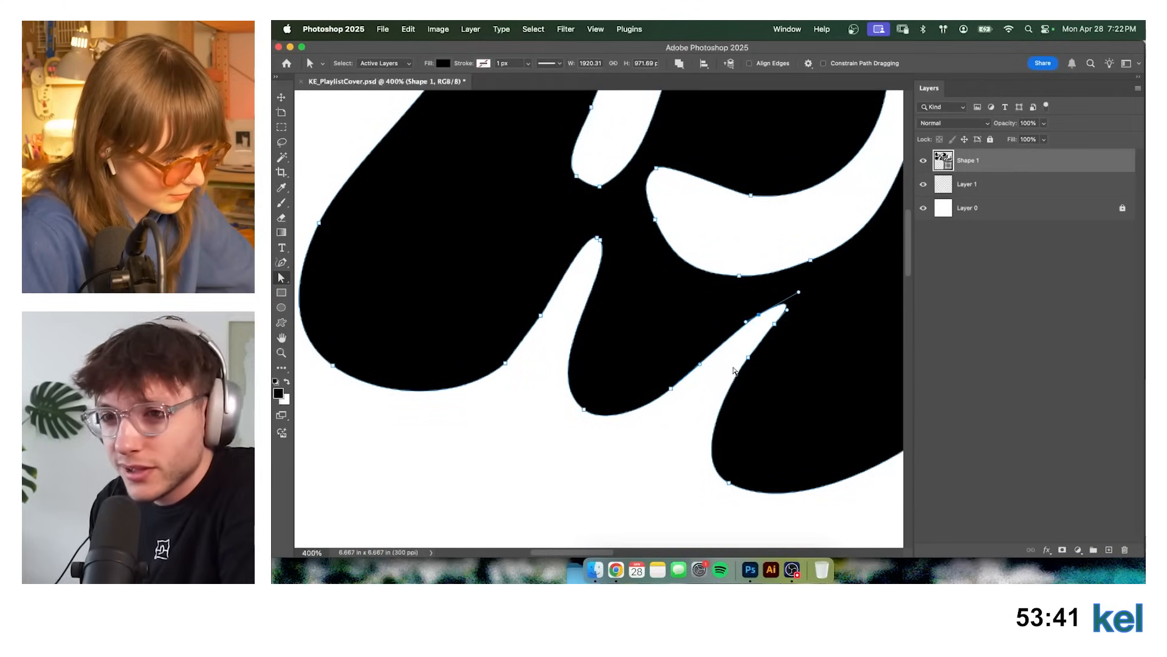
{"action": "key", "text": "Escape"}
Raise and widen the rounded top of the o using its upper anchor points.
{"action": "key", "text": "super+minus"}
{"action": "key", "text": "super+minus"}
{"action": "key", "text": "super+minus"}
{"action": "key", "text": "super+minus"}
{"action": "key", "text": "super+minus"}
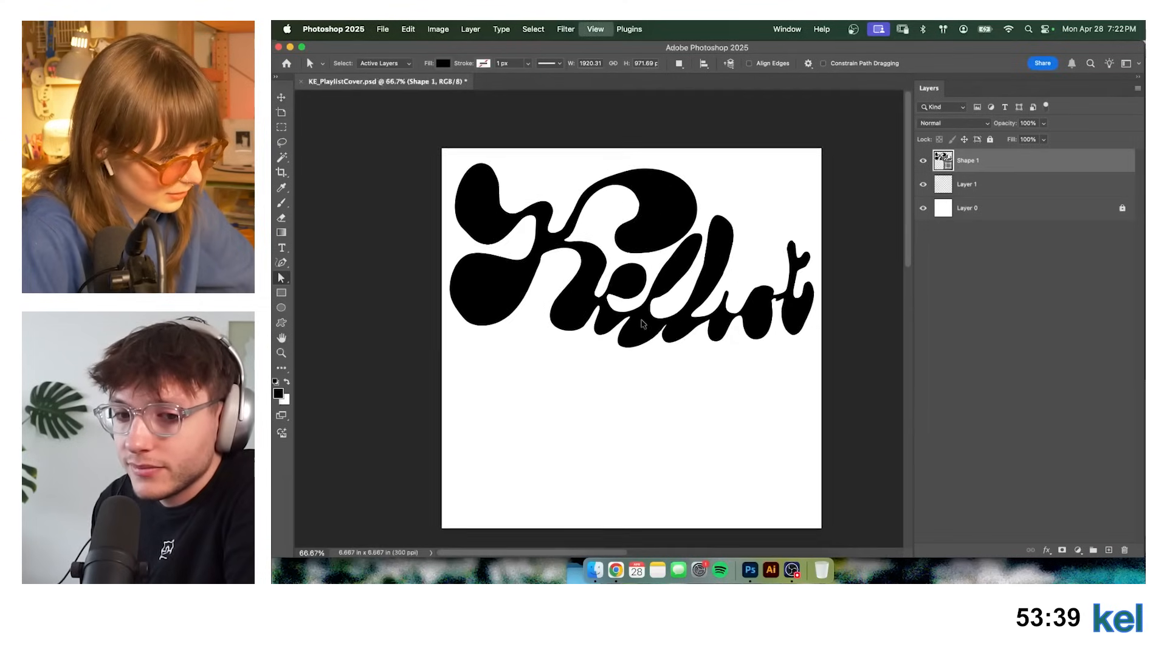
{"action": "left_click_drag", "start_coordinate": [772, 289], "coordinate": [740, 290]}
{"action": "key", "text": "super+plus"}
{"action": "key", "text": "super+plus"}
{"action": "key", "text": "super+plus"}
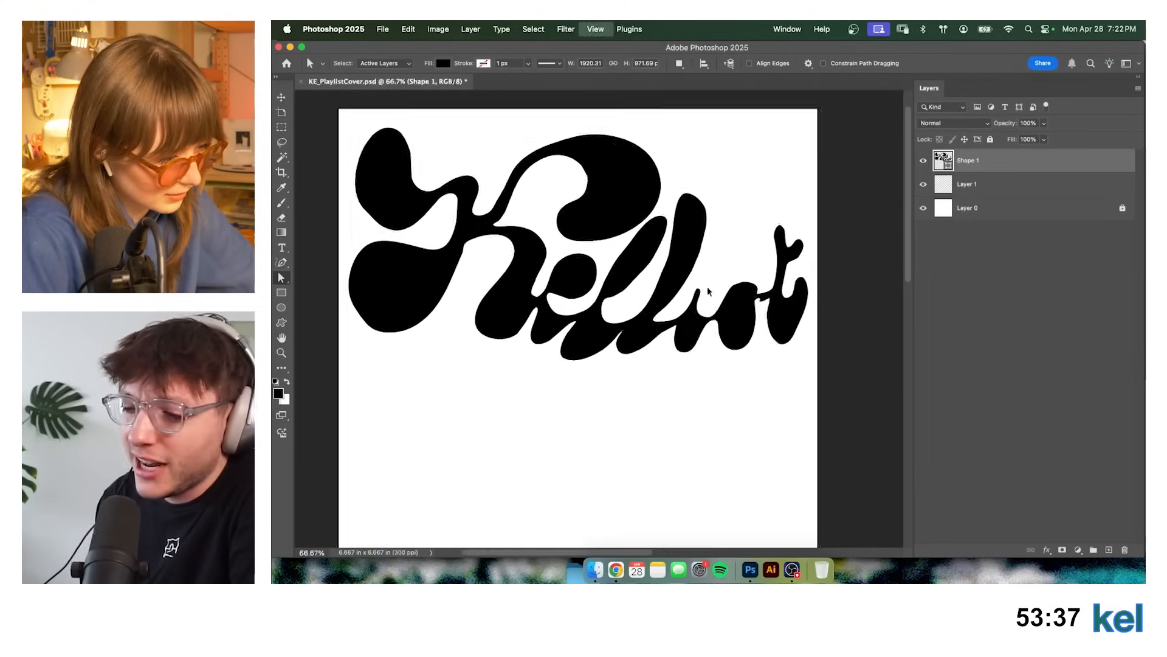
{"action": "scroll", "coordinate": [693, 268], "scroll_direction": "right", "scroll_amount": 5}
{"action": "left_click_drag", "start_coordinate": [680, 261], "coordinate": [603, 262]}
{"action": "key", "text": "super+plus"}
{"action": "key", "text": "super+plus"}
{"action": "left_click", "coordinate": [595, 214]}
{"action": "left_click", "coordinate": [580, 189]}
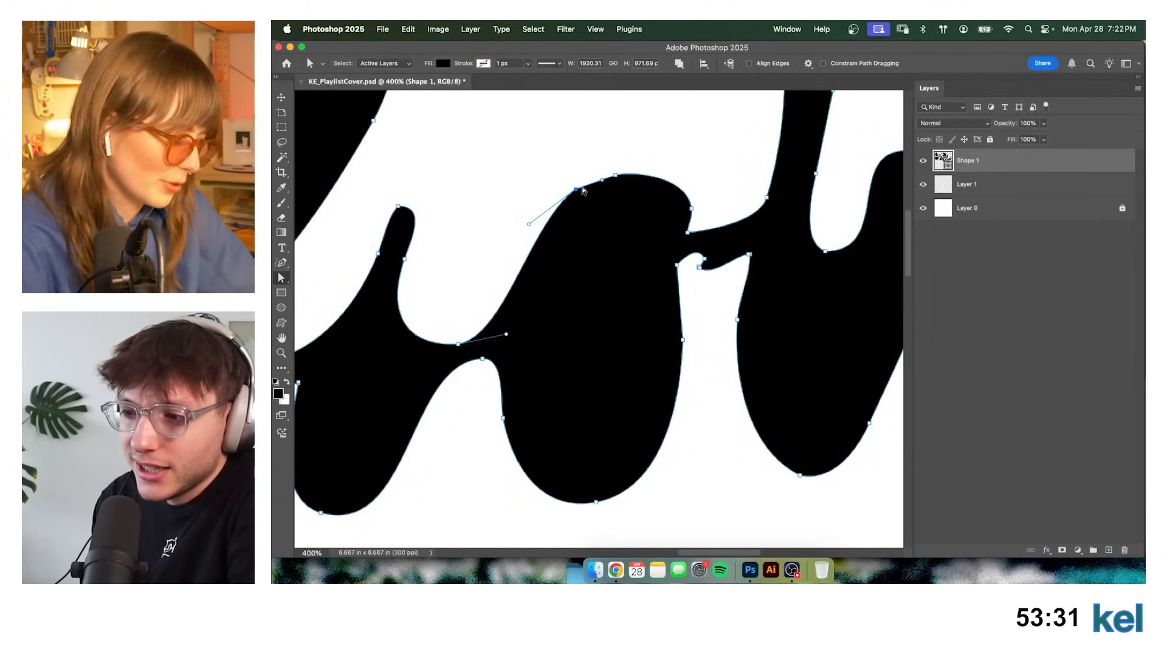
{"action": "left_click_drag", "start_coordinate": [618, 178], "coordinate": [618, 173]}
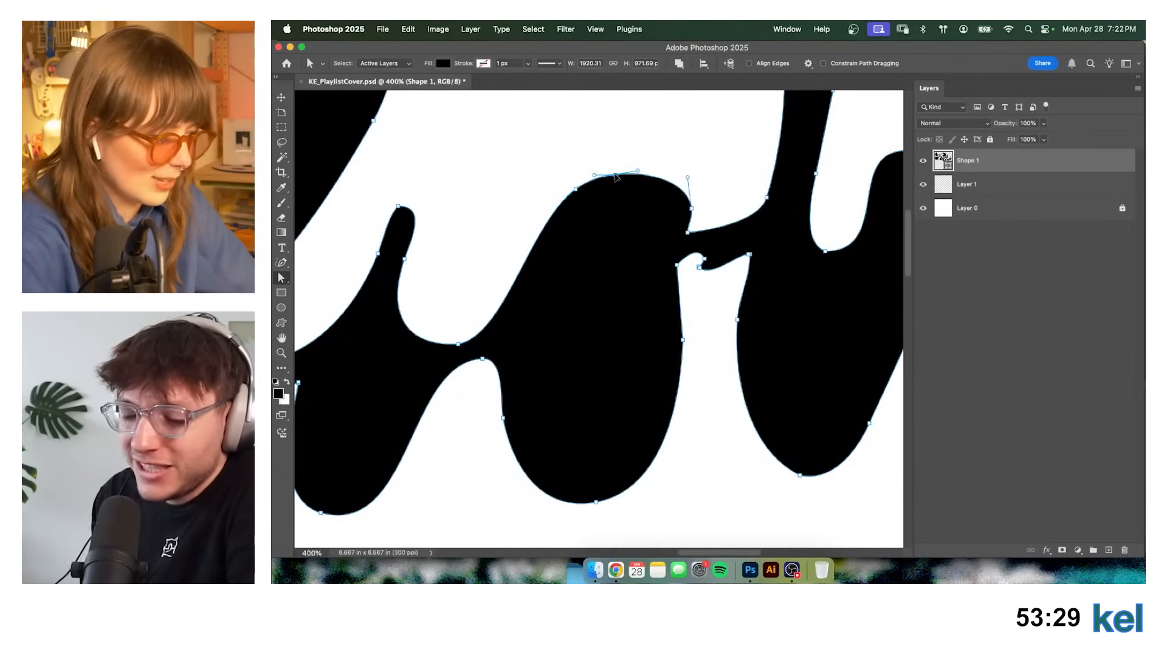
{"action": "left_click_drag", "start_coordinate": [691, 208], "coordinate": [697, 209]}
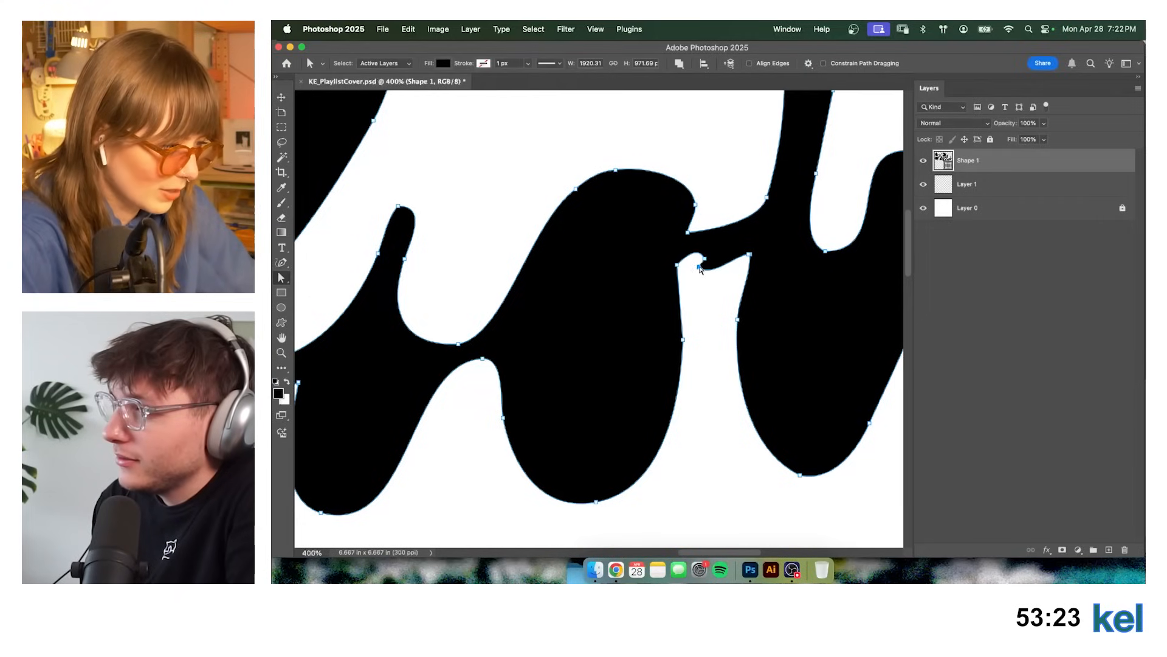
{"action": "left_click_drag", "start_coordinate": [699, 270], "coordinate": [702, 274]}
{"action": "key", "text": "Delete"}
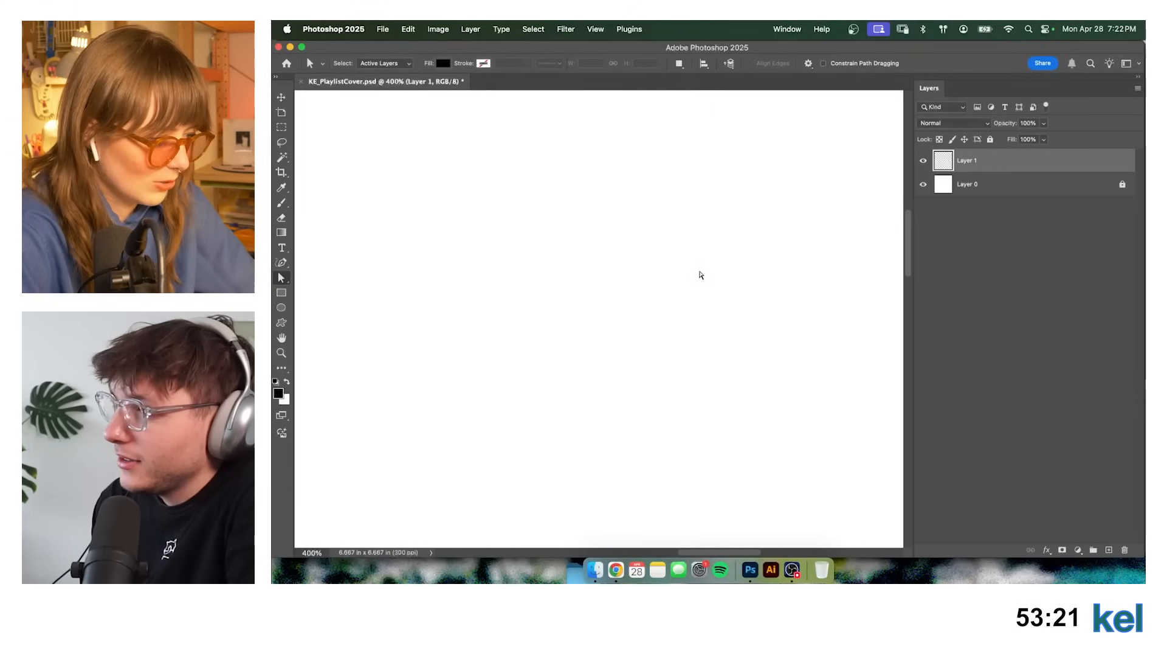
{"action": "key", "text": "super+z"}
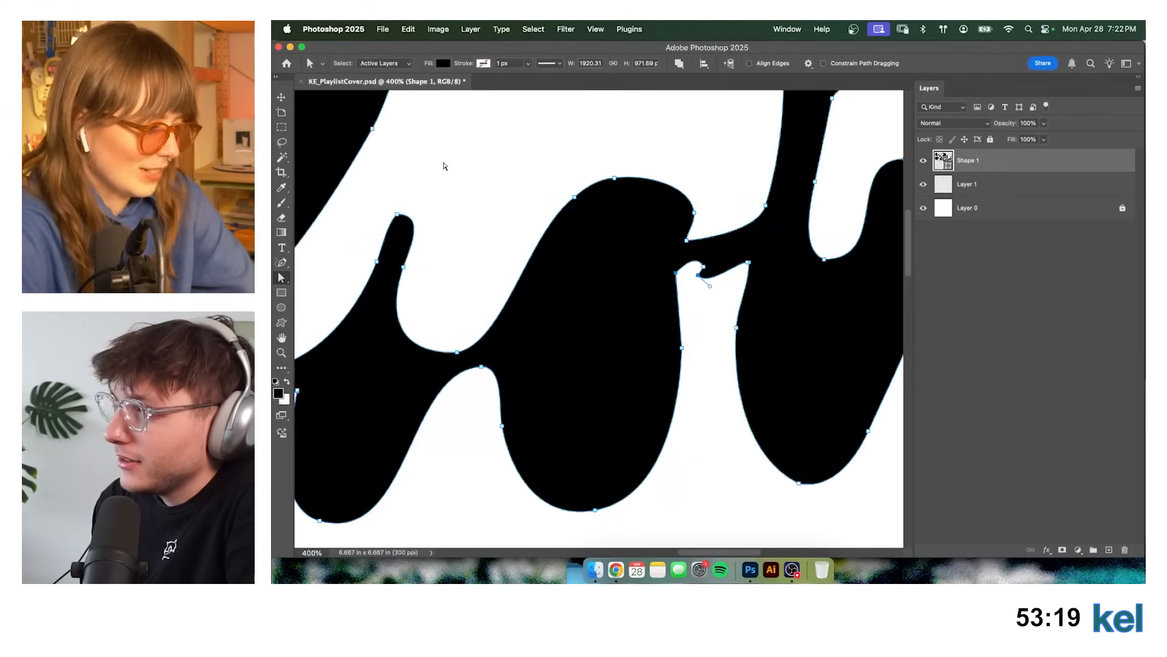
Delete the two stray anchor points on the underside of the stroke joining the o and t.
{"action": "key", "text": "super+equal"}
{"action": "key", "text": "super+equal"}
{"action": "left_click_drag", "start_coordinate": [713, 324], "coordinate": [572, 346]}
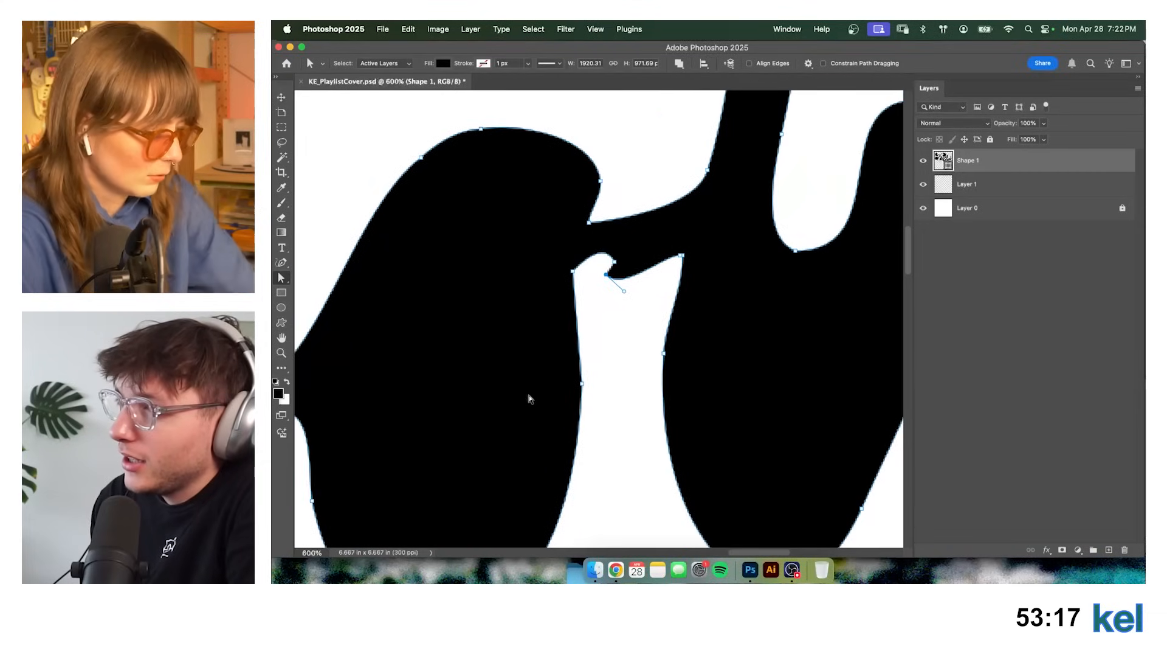
{"action": "key", "text": "Delete"}
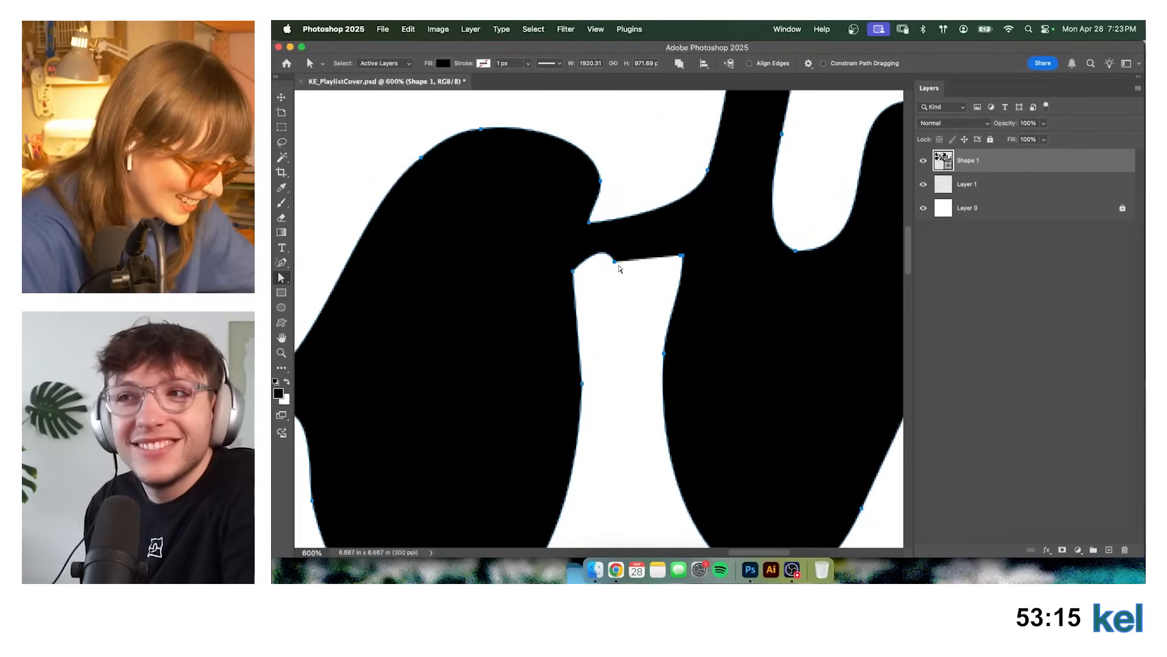
{"action": "key", "text": "super+z"}
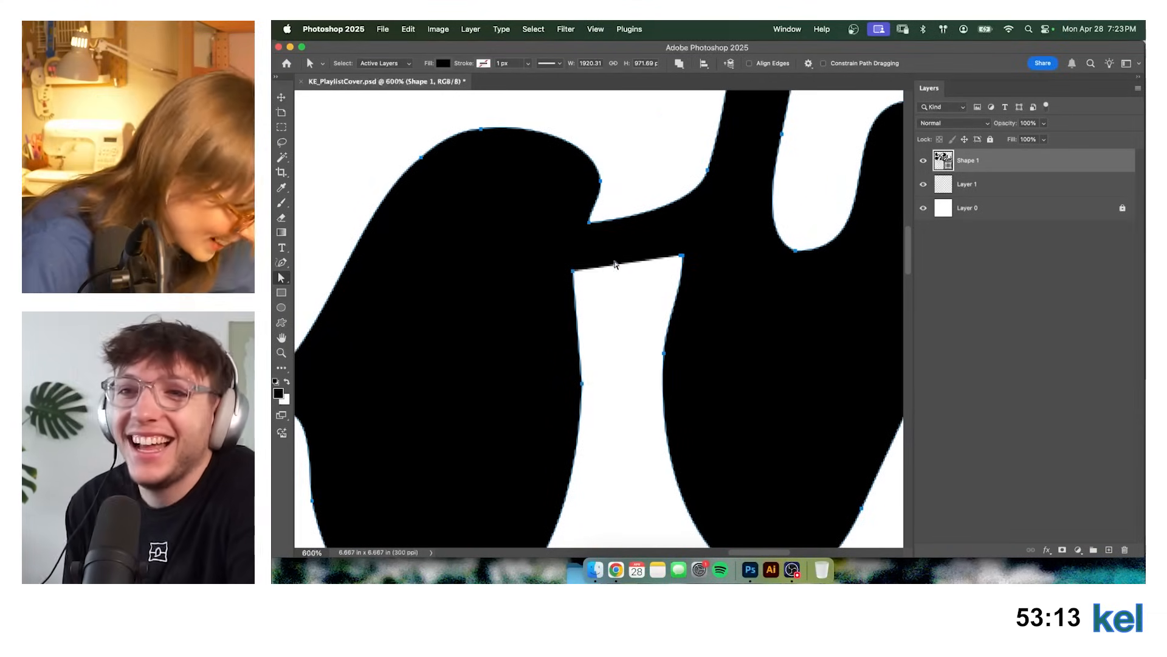
Redraw the underside of the o–t connecting stroke with the Pen tool as a smooth upward arch between the two letters.
{"action": "key", "text": "p"}
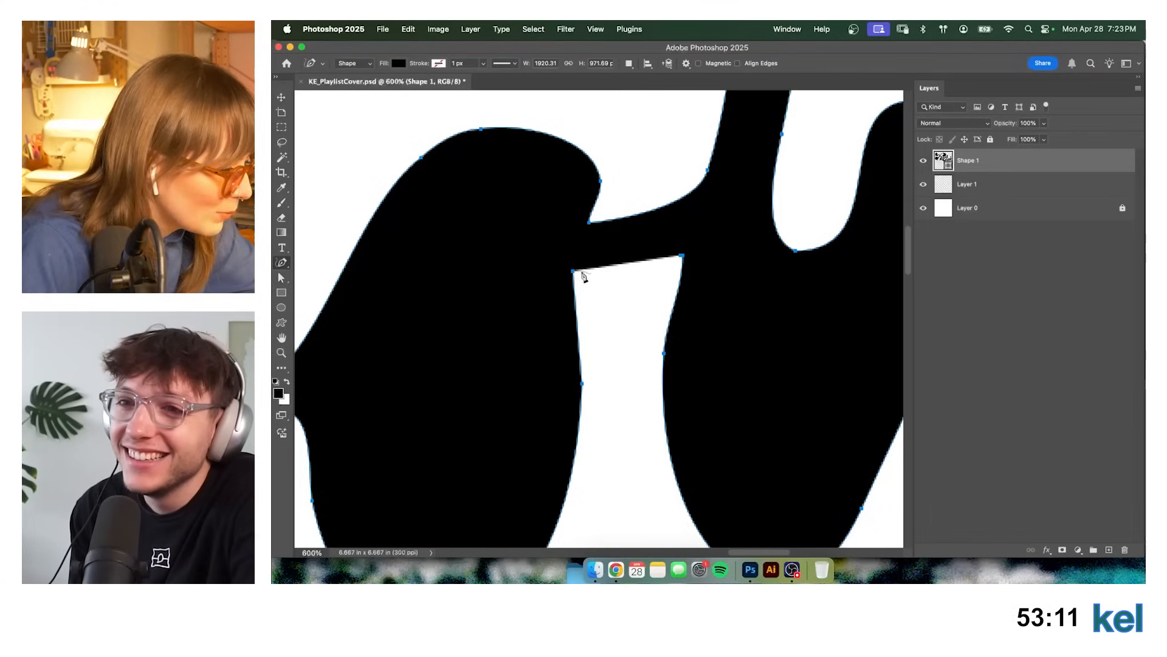
{"action": "left_click", "coordinate": [682, 256]}
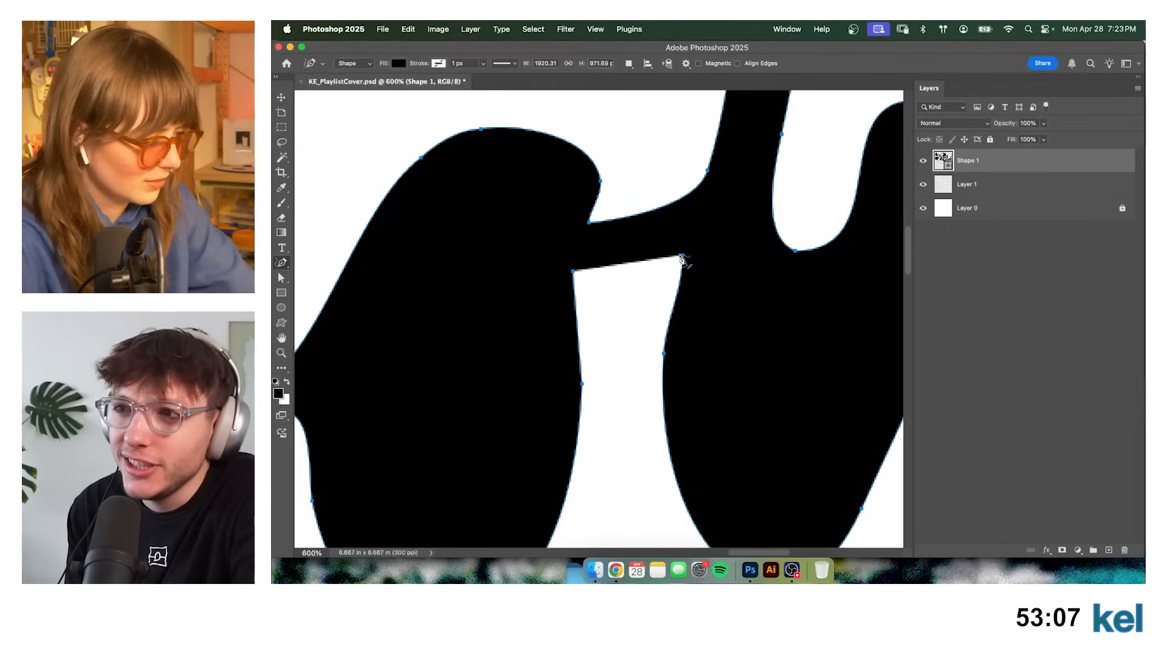
{"action": "left_click_drag", "start_coordinate": [664, 240], "coordinate": [573, 270]}
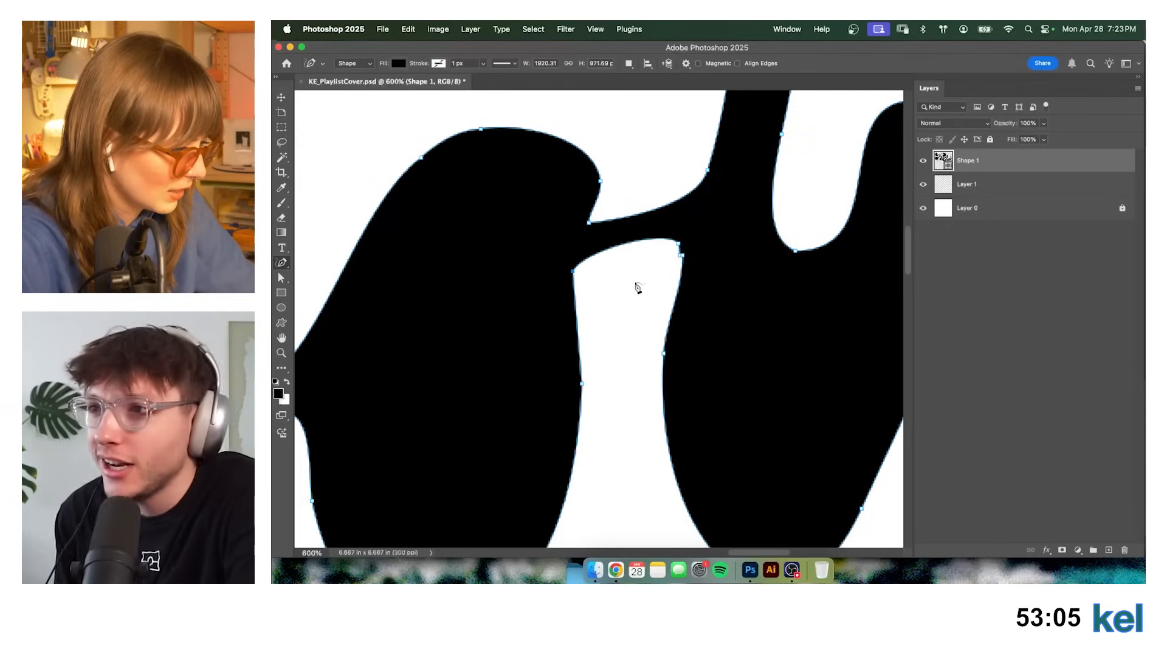
Smooth the small bump where the connecting stroke's arch meets the t's inner edge by adjusting the anchor points and handles there.
{"action": "key", "text": "v"}
{"action": "key", "text": "a"}
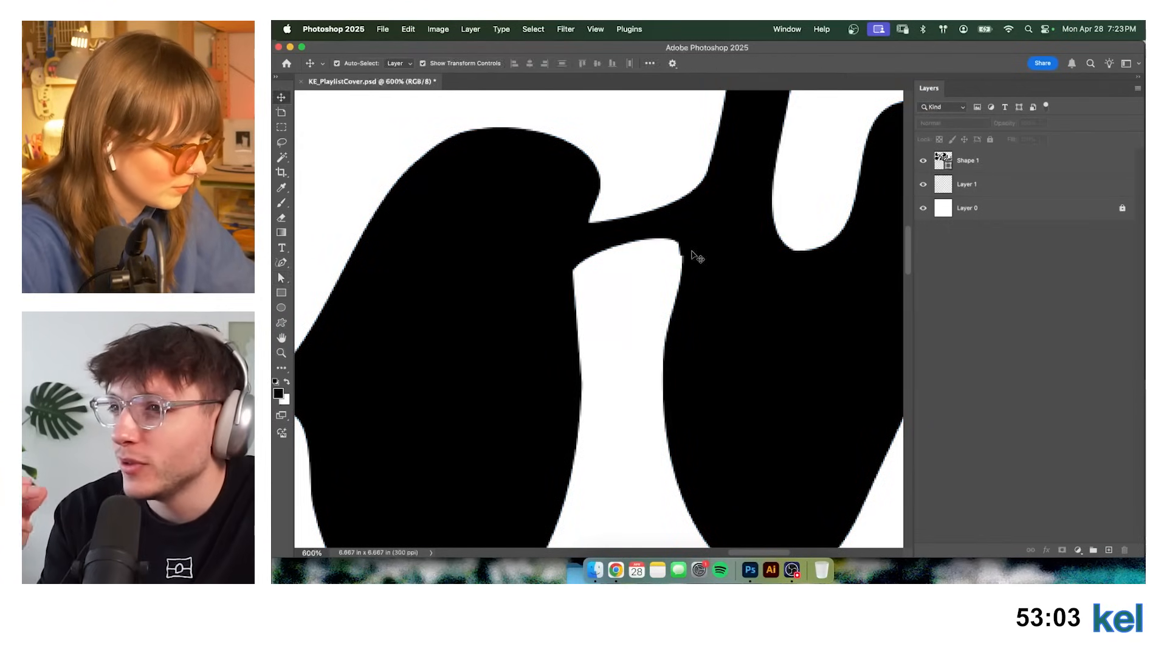
{"action": "key", "text": "super+plus"}
{"action": "key", "text": "super+plus"}
{"action": "key", "text": "super+plus"}
{"action": "key", "text": "super+plus"}
{"action": "left_click_drag", "start_coordinate": [764, 273], "coordinate": [685, 271]}
{"action": "key", "text": "v"}
{"action": "left_click", "coordinate": [724, 245]}
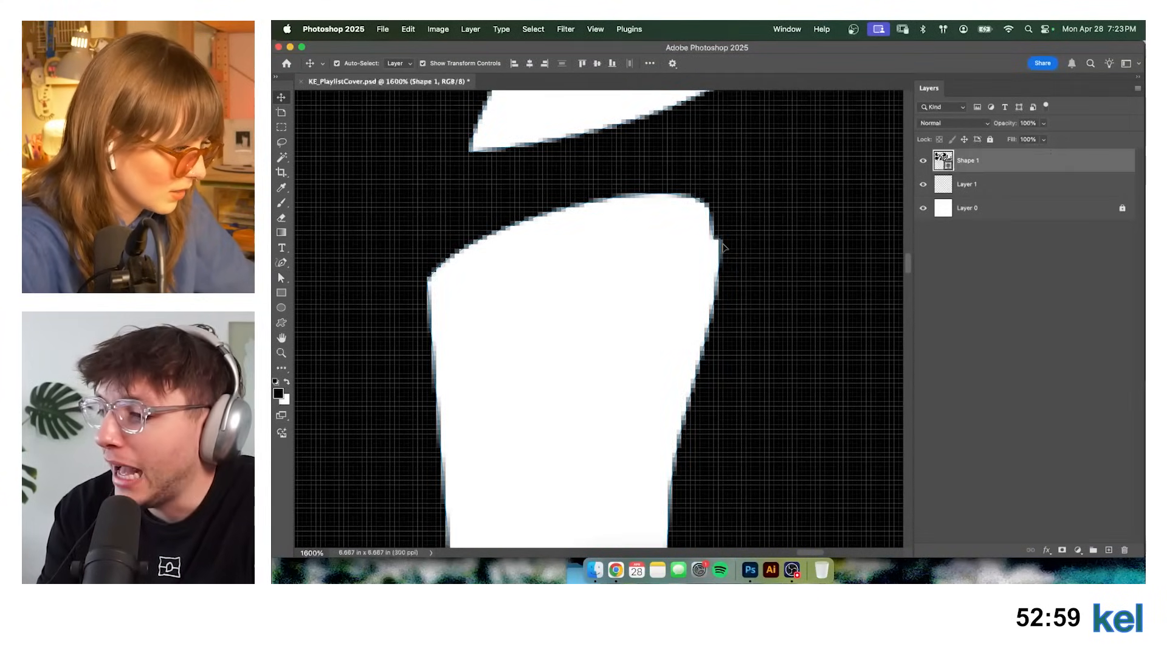
{"action": "key", "text": "a"}
{"action": "left_click", "coordinate": [715, 254]}
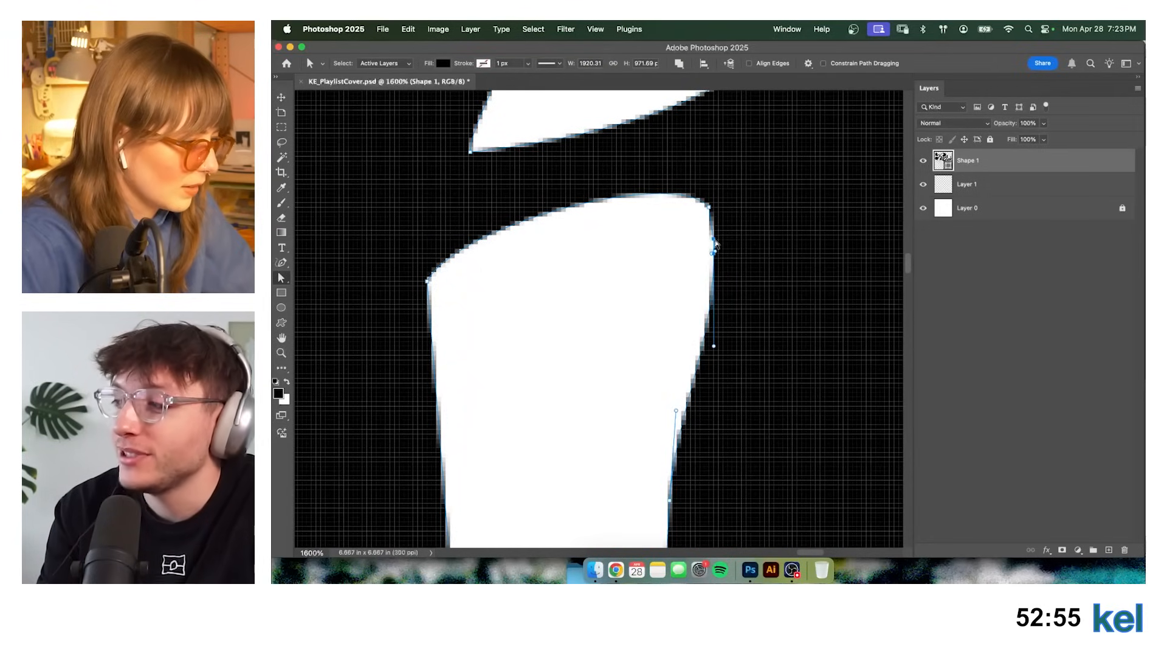
{"action": "left_click_drag", "start_coordinate": [714, 239], "coordinate": [715, 228]}
{"action": "left_click", "coordinate": [713, 350]}
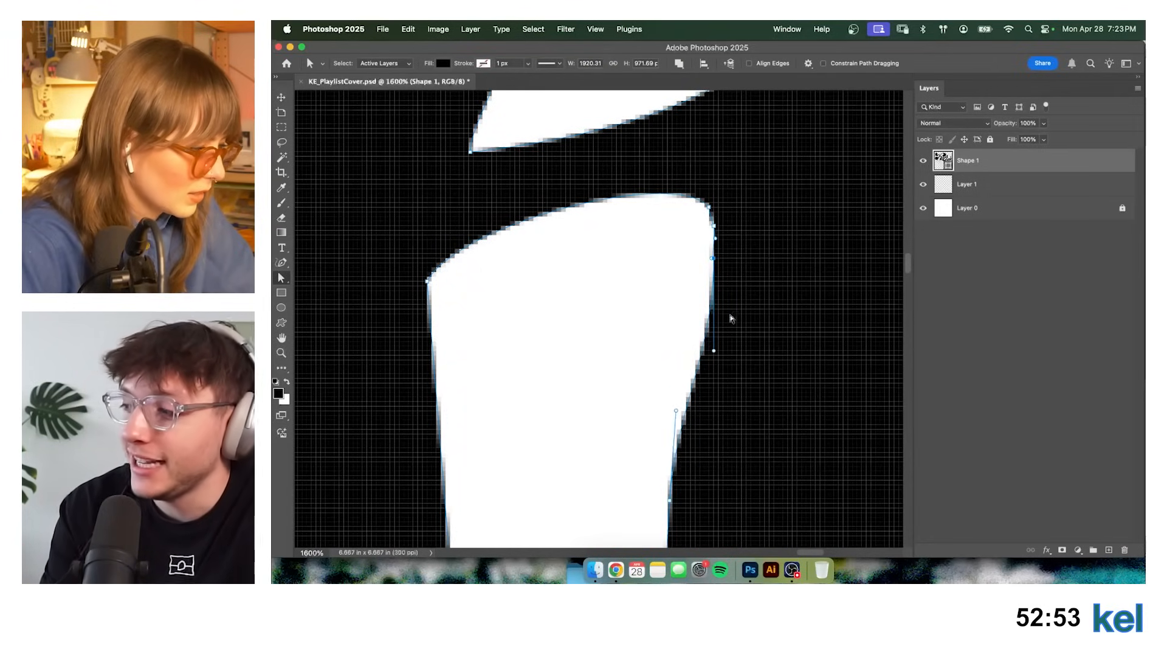
Reshape the upper edge of the o–t connecting stroke into a broader curve by moving its junctions with the o and the t's stem.
{"action": "scroll", "coordinate": [526, 306], "scroll_direction": "down", "scroll_amount": 6}
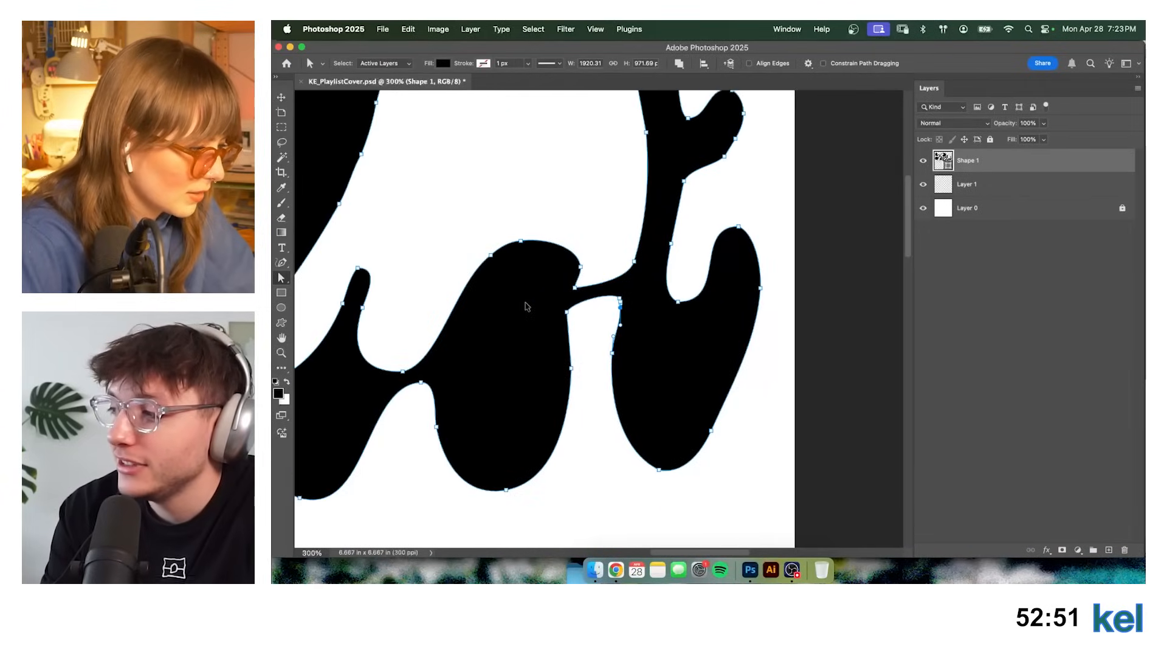
{"action": "scroll", "coordinate": [527, 306], "scroll_direction": "down", "scroll_amount": 5}
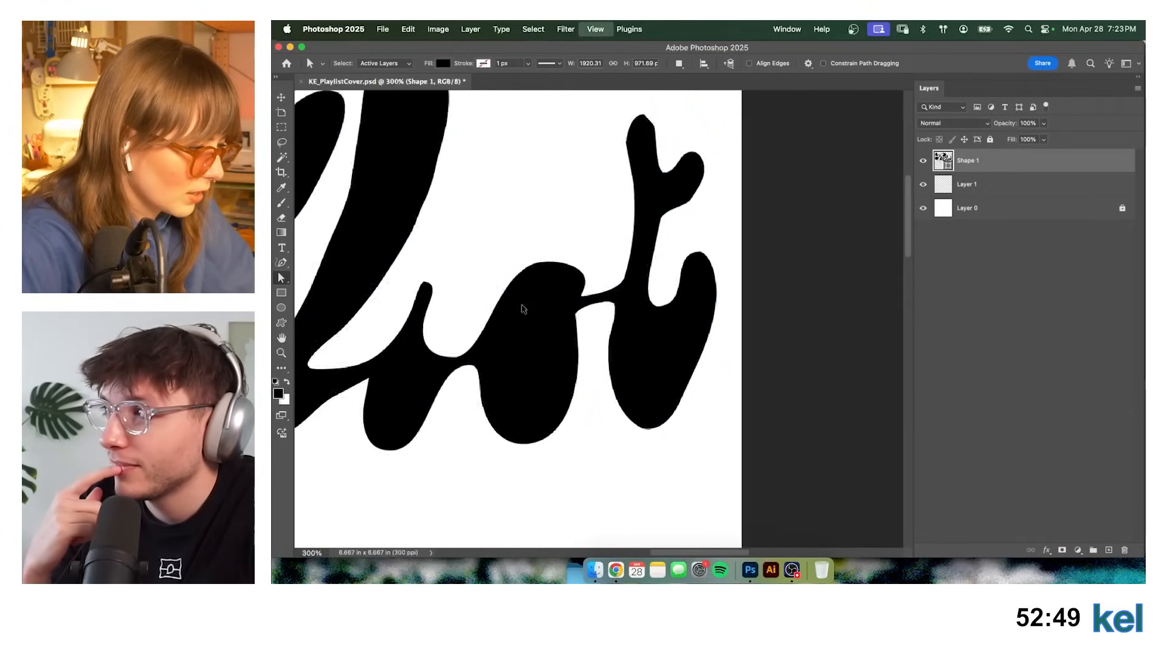
{"action": "left_click_drag", "start_coordinate": [688, 289], "coordinate": [823, 299]}
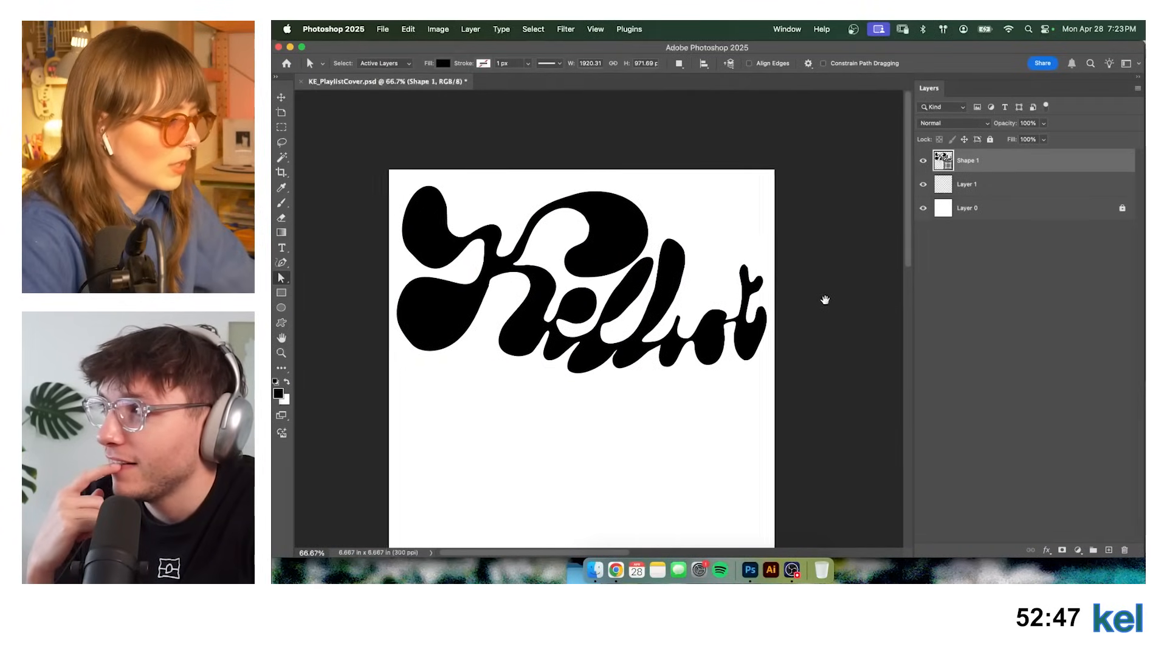
{"action": "left_click_drag", "start_coordinate": [837, 349], "coordinate": [831, 346]}
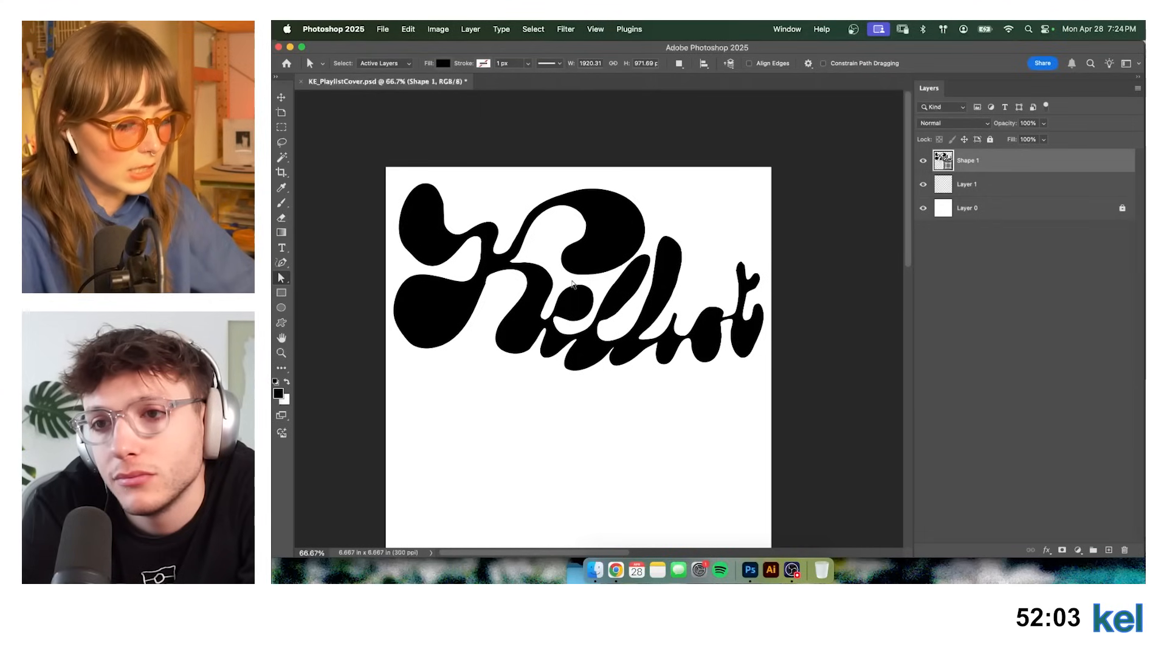
{"action": "key", "text": "super+equal"}
{"action": "key", "text": "super+equal"}
{"action": "left_click_drag", "start_coordinate": [633, 297], "coordinate": [432, 329]}
{"action": "left_click_drag", "start_coordinate": [709, 347], "coordinate": [624, 320]}
{"action": "key", "text": "super+equal"}
{"action": "key", "text": "super+equal"}
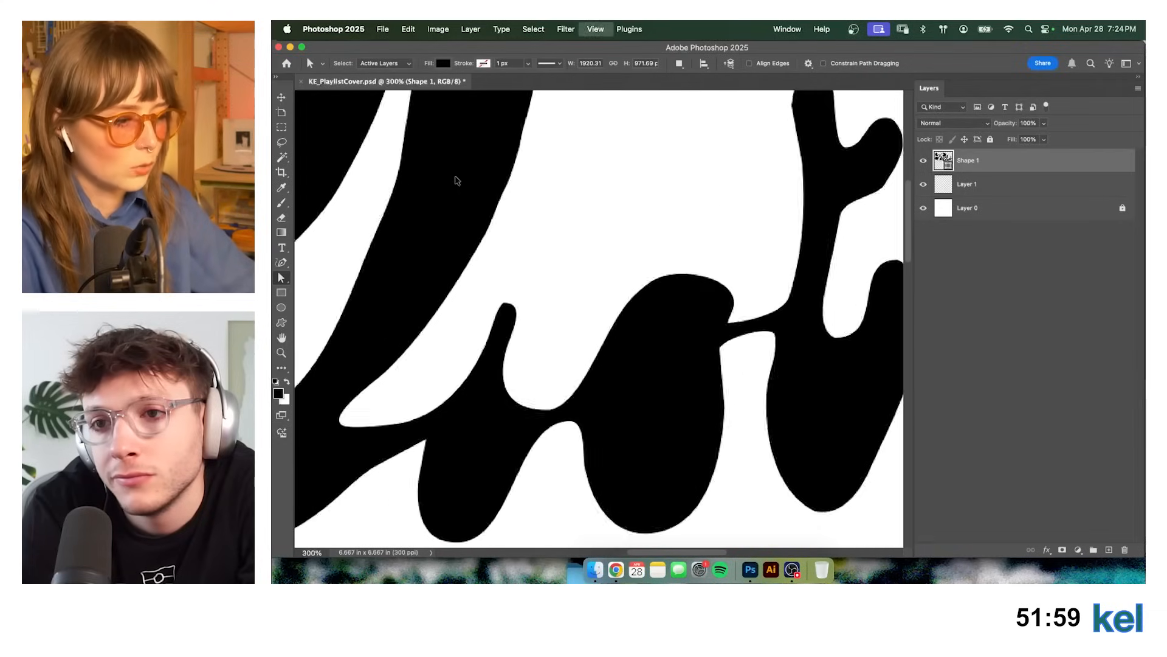
{"action": "left_click_drag", "start_coordinate": [758, 316], "coordinate": [646, 305]}
{"action": "key", "text": "v"}
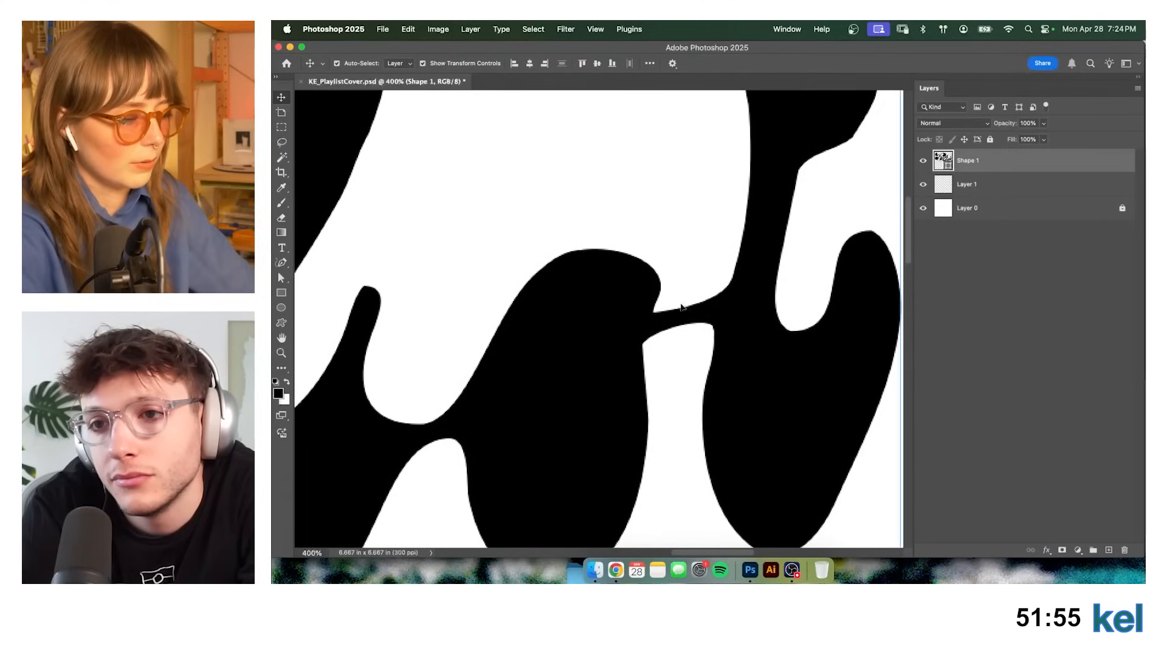
{"action": "key", "text": "a"}
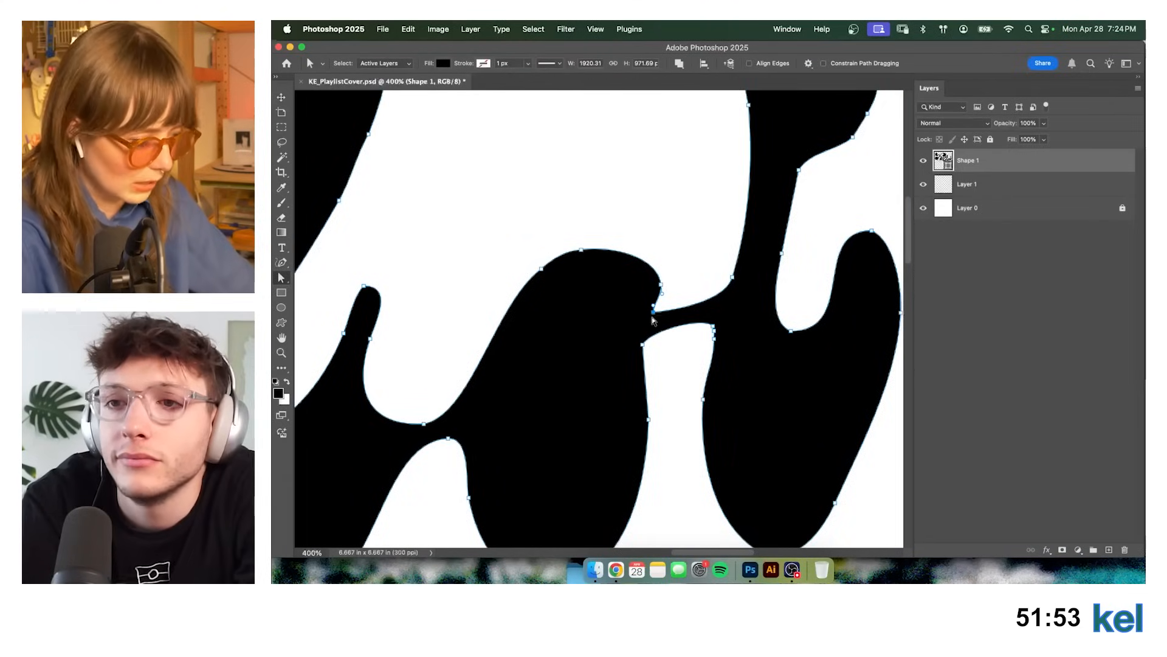
{"action": "left_click", "coordinate": [653, 311]}
{"action": "left_click_drag", "start_coordinate": [654, 311], "coordinate": [652, 310]}
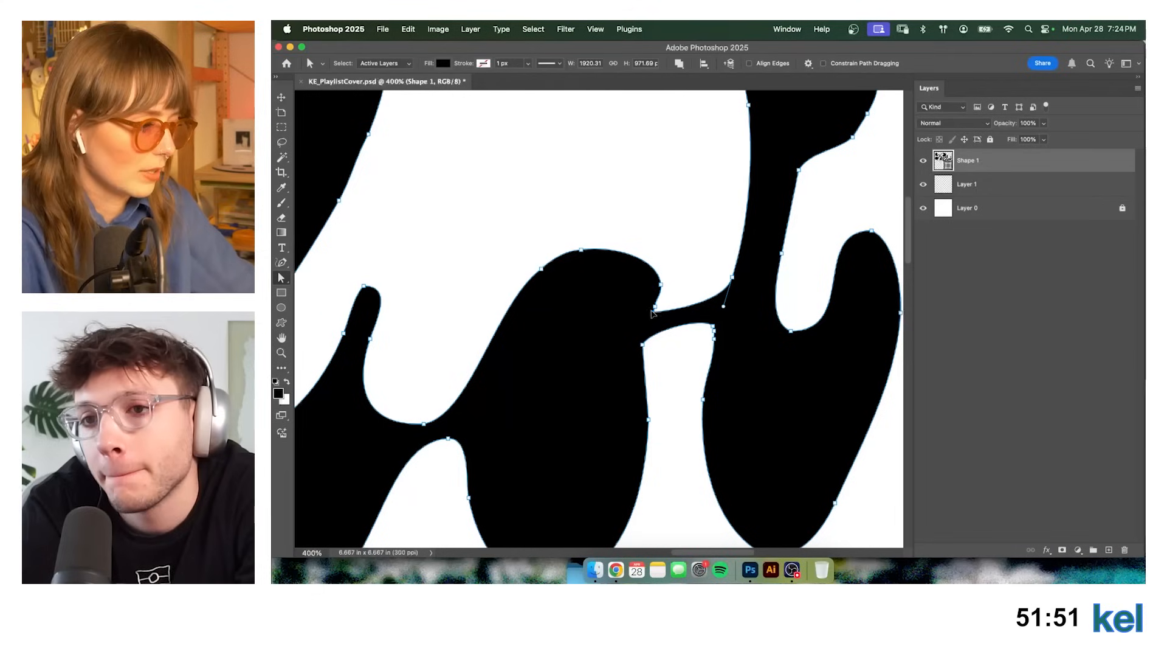
{"action": "left_click_drag", "start_coordinate": [724, 305], "coordinate": [762, 183]}
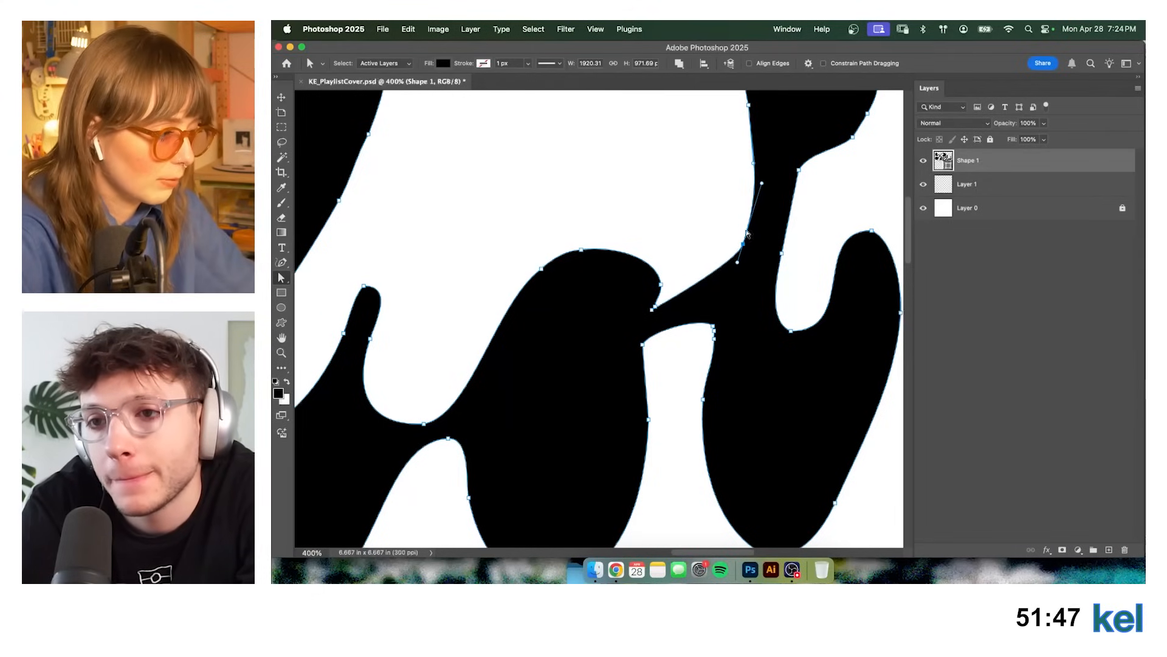
{"action": "left_click_drag", "start_coordinate": [725, 304], "coordinate": [724, 303]}
{"action": "left_click", "coordinate": [722, 248]}
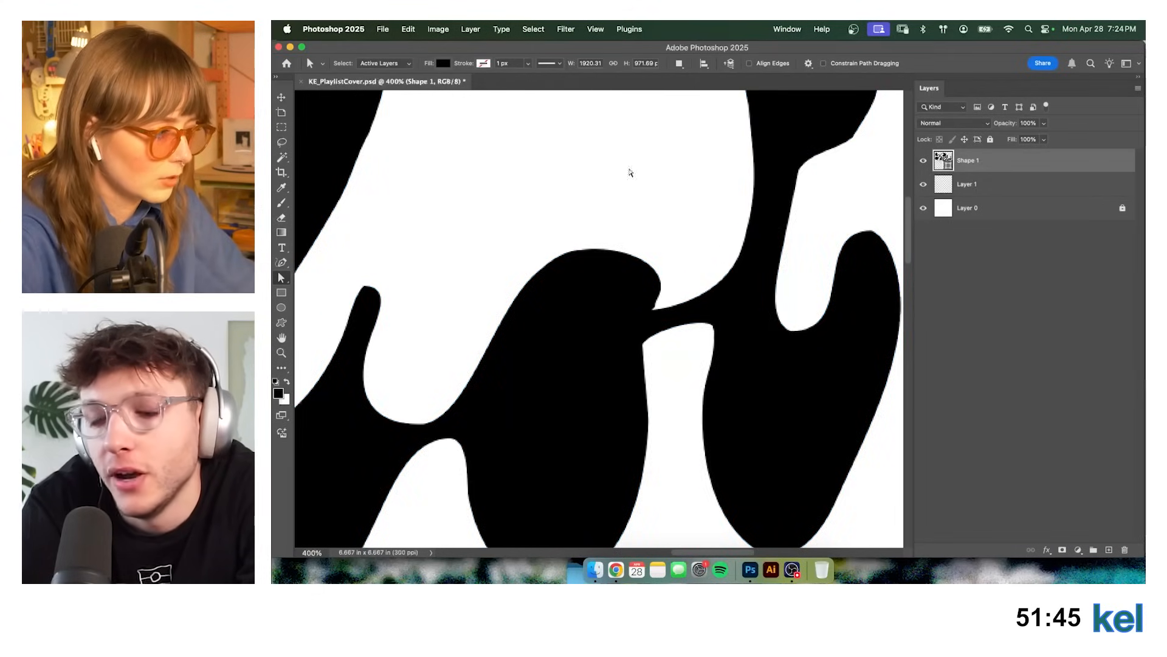
Adjust the handles in the notch where the connecting stroke meets the o so the o's edge flows cleanly into the corner.
{"action": "key", "text": "super+equal"}
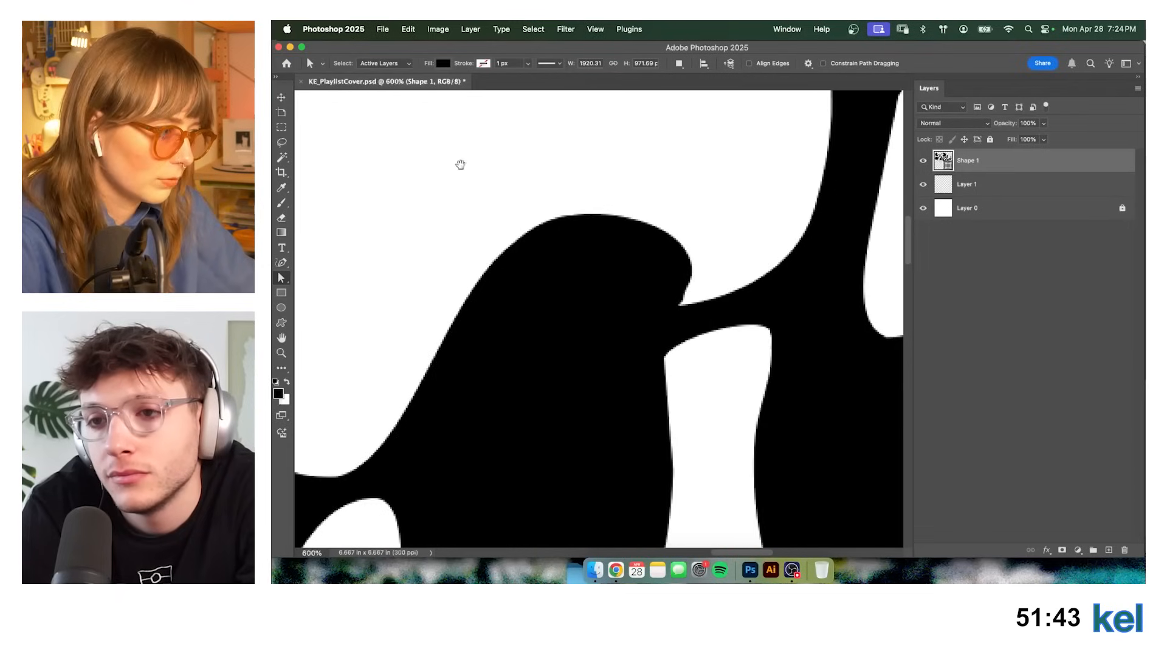
{"action": "key", "text": "v"}
{"action": "key", "text": "a"}
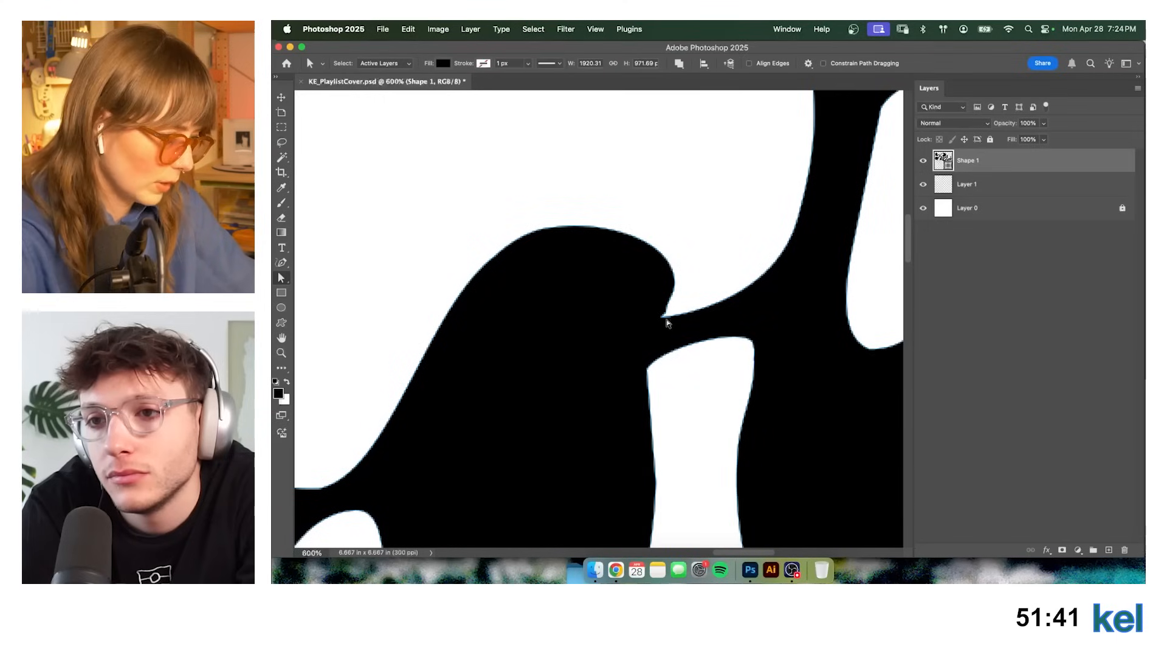
{"action": "key", "text": "v"}
{"action": "key", "text": "a"}
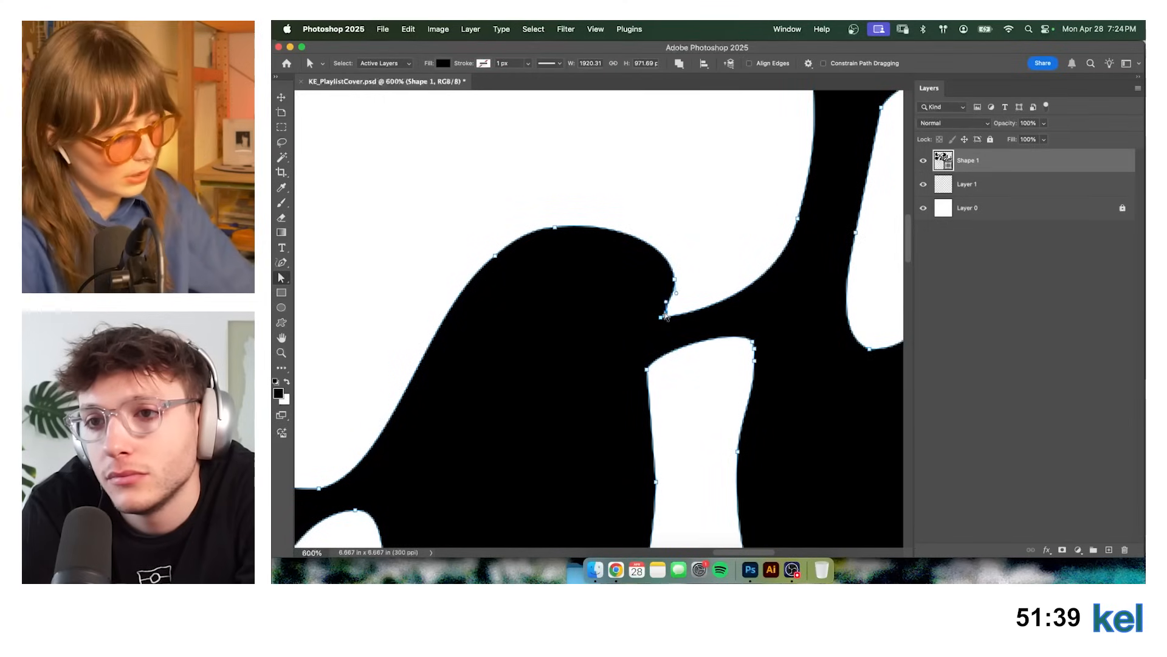
{"action": "left_click", "coordinate": [669, 305]}
{"action": "left_click", "coordinate": [676, 298]}
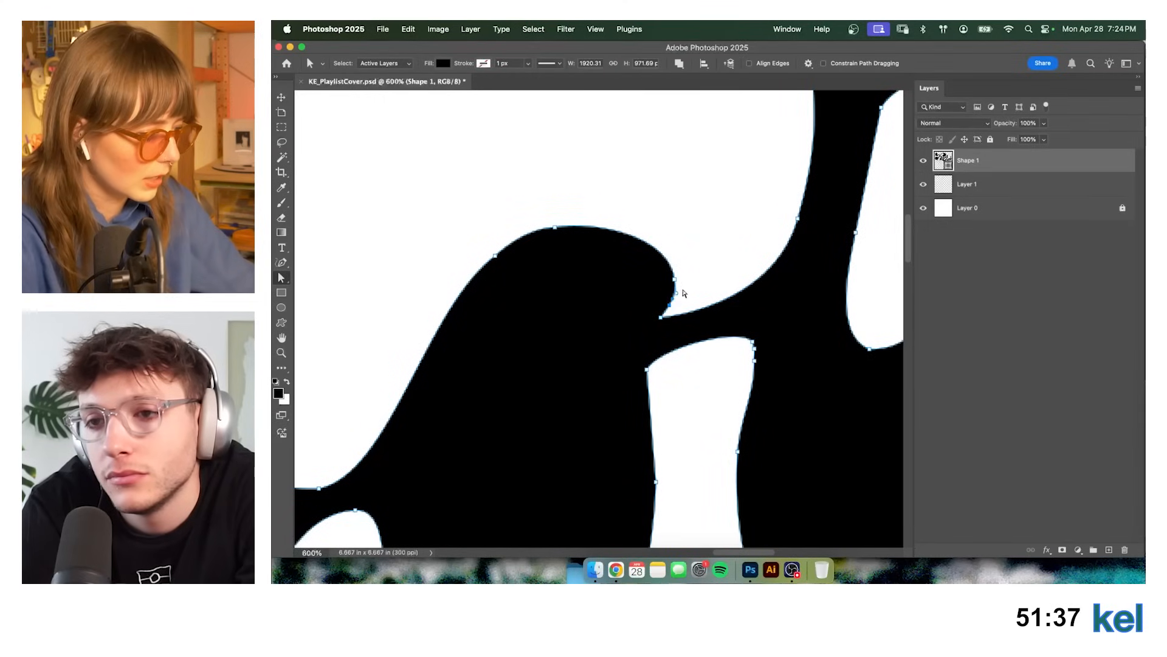
Review the proportions of the whole lettering and examine the contours of the two l's up close.
{"action": "key", "text": "super+minus"}
{"action": "key", "text": "super+minus"}
{"action": "key", "text": "super+minus"}
{"action": "key", "text": "super+minus"}
{"action": "key", "text": "super+minus"}
{"action": "key", "text": "super+minus"}
{"action": "key", "text": "super+minus"}
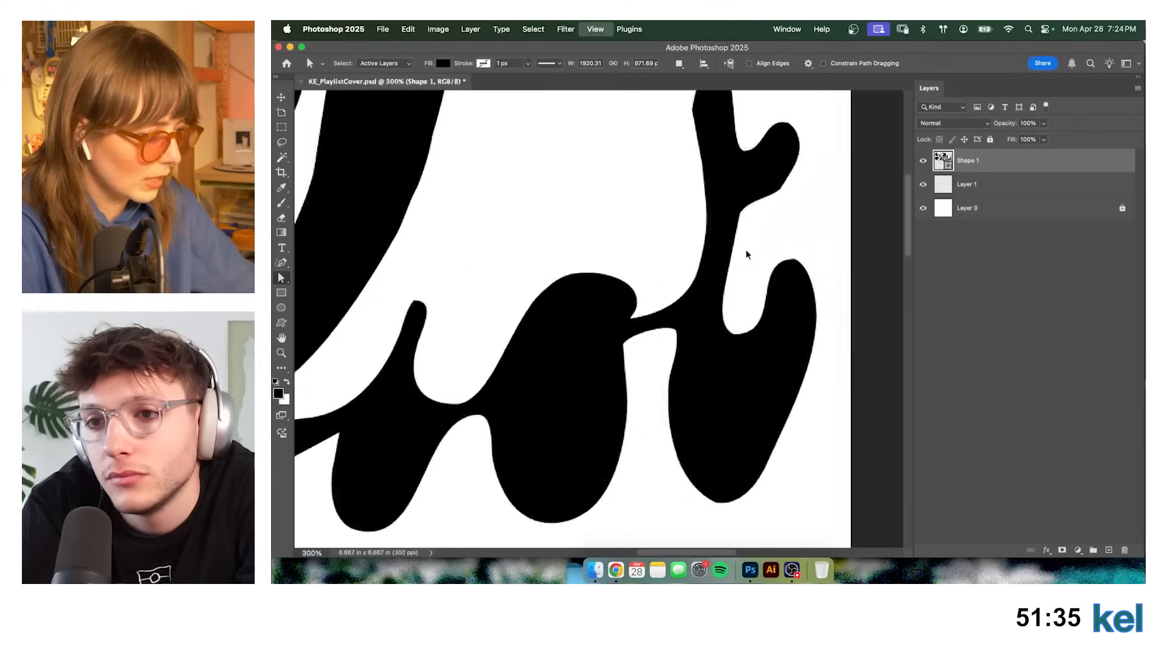
{"action": "key", "text": "super+plus"}
{"action": "key", "text": "super+plus"}
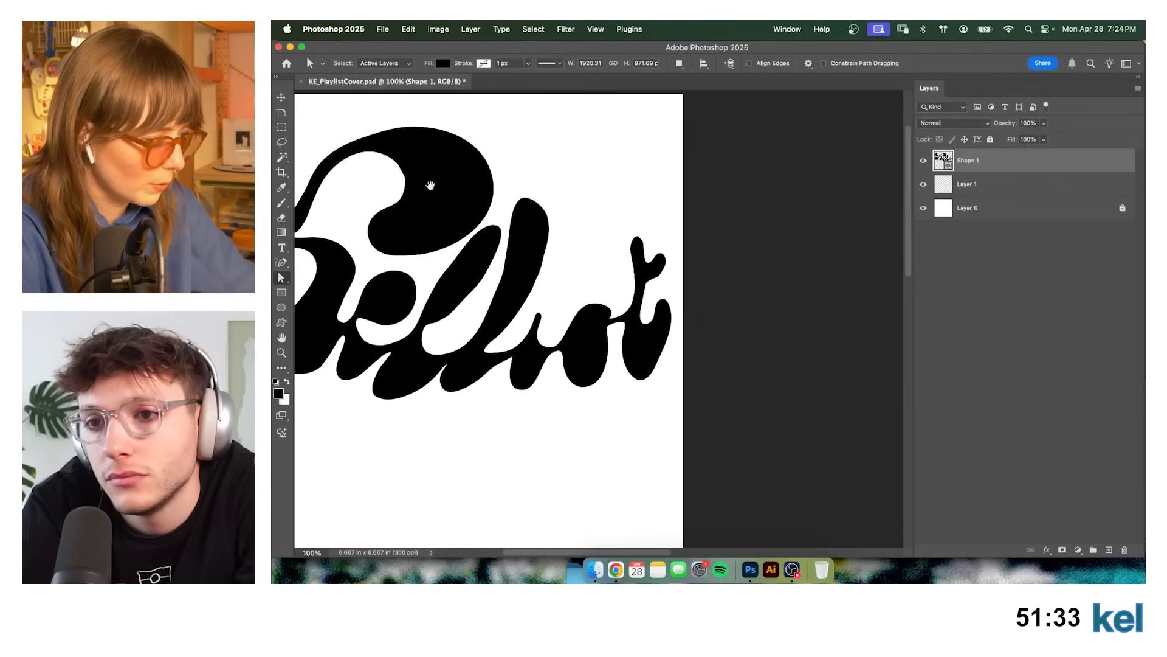
{"action": "left_click_drag", "start_coordinate": [491, 217], "coordinate": [682, 222]}
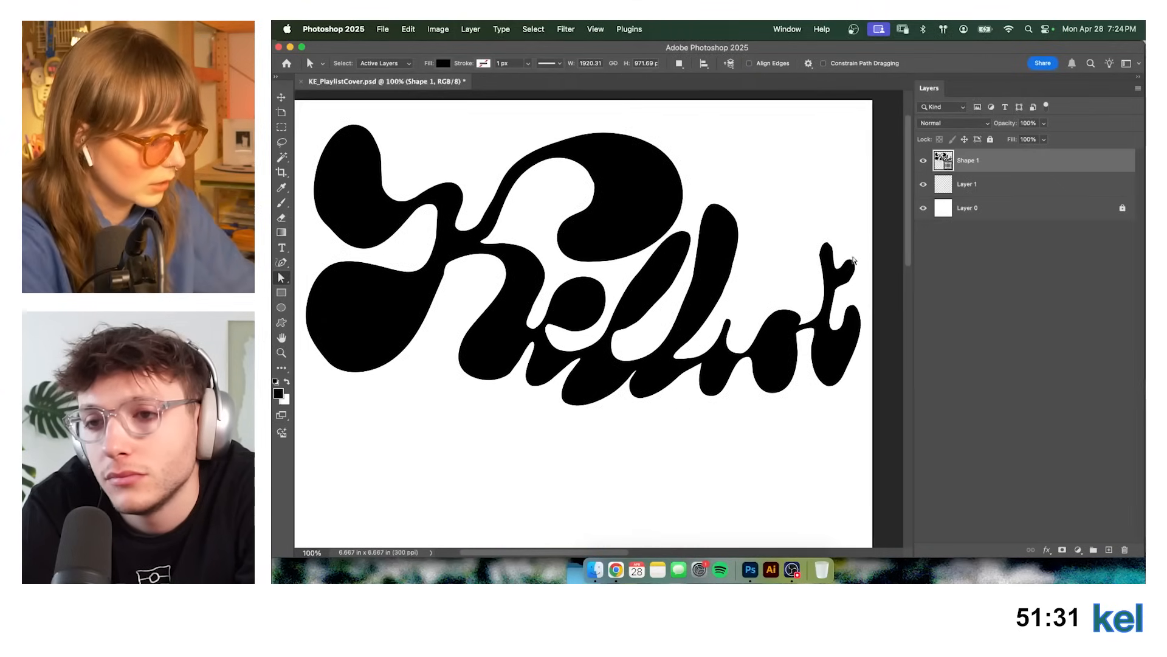
{"action": "key", "text": "super+plus"}
{"action": "key", "text": "super+plus"}
{"action": "key", "text": "super+plus"}
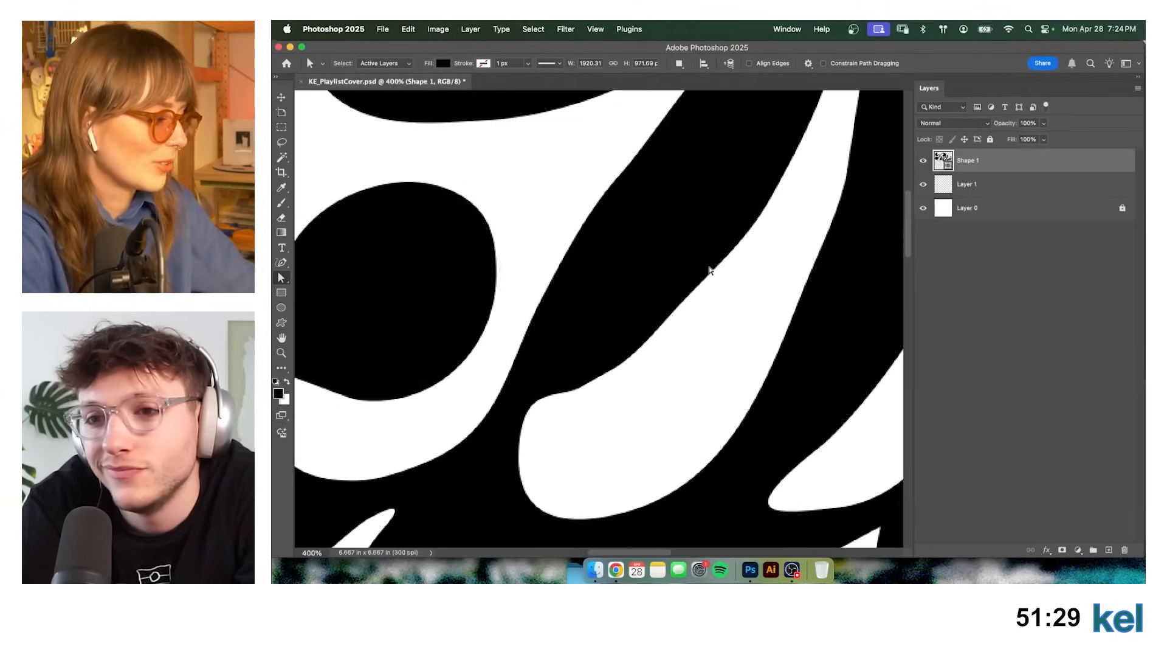
Round the tip of the t's stem by moving the anchor points on both sides and adjusting their curves.
{"action": "scroll", "coordinate": [709, 269], "scroll_direction": "right", "scroll_amount": 10}
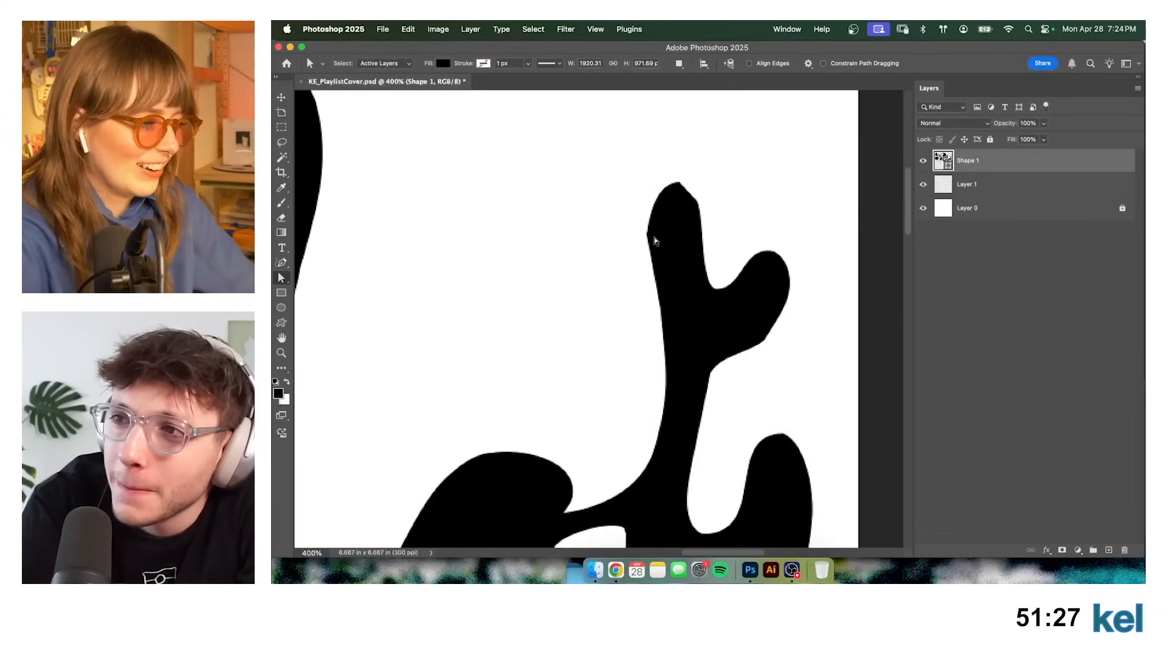
{"action": "left_click", "coordinate": [649, 237]}
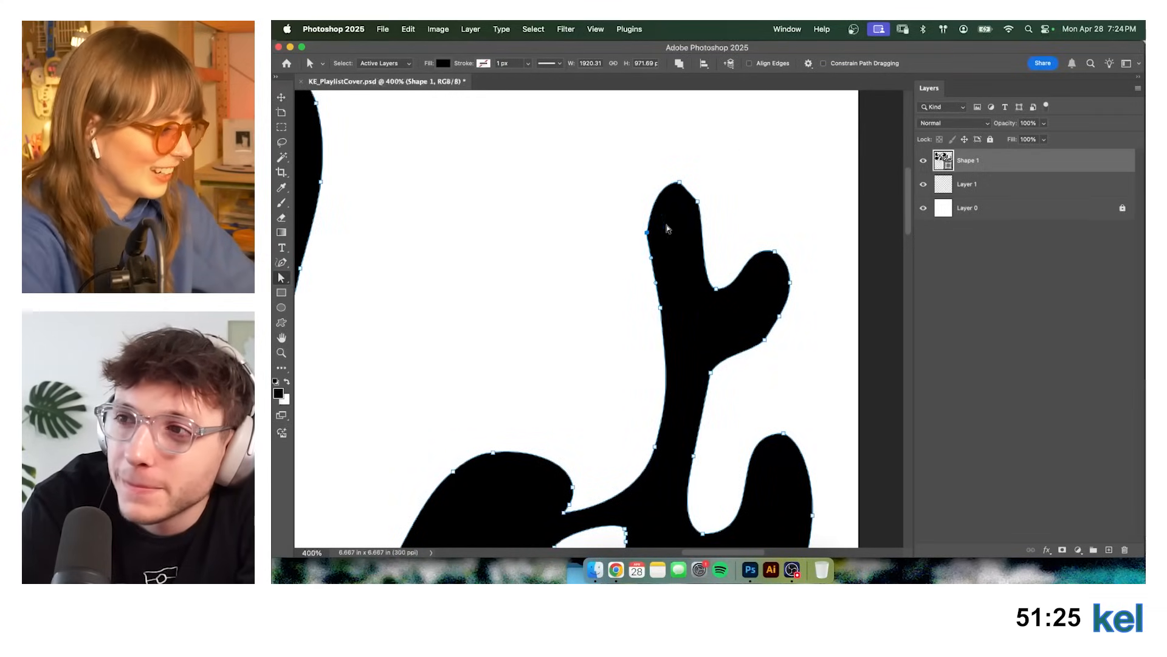
{"action": "key", "text": "super+plus"}
{"action": "key", "text": "super+plus"}
{"action": "key", "text": "super+plus"}
{"action": "left_click_drag", "start_coordinate": [655, 166], "coordinate": [640, 375]}
{"action": "left_click_drag", "start_coordinate": [647, 299], "coordinate": [646, 290]}
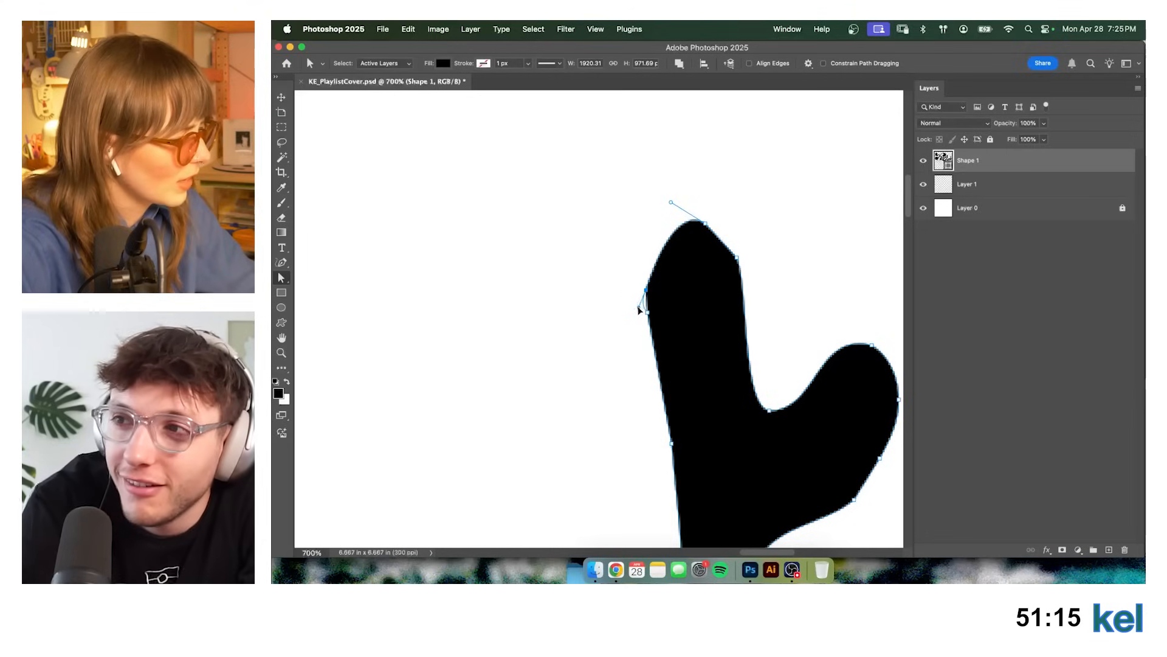
{"action": "left_click_drag", "start_coordinate": [646, 257], "coordinate": [645, 255]}
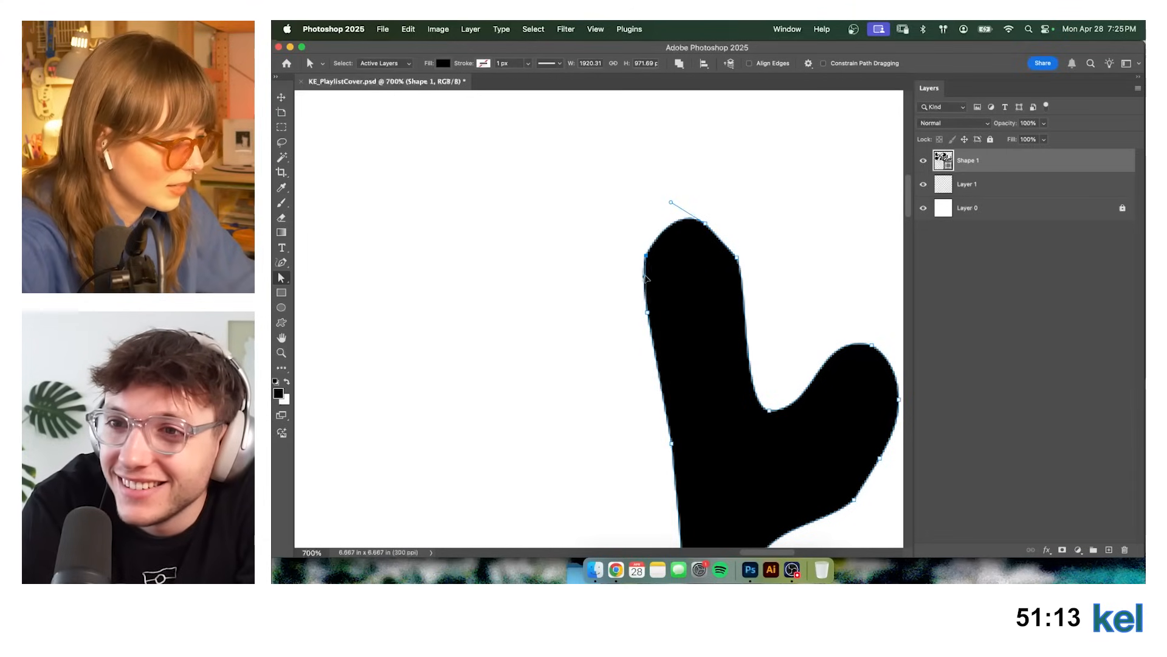
{"action": "left_click", "coordinate": [735, 256]}
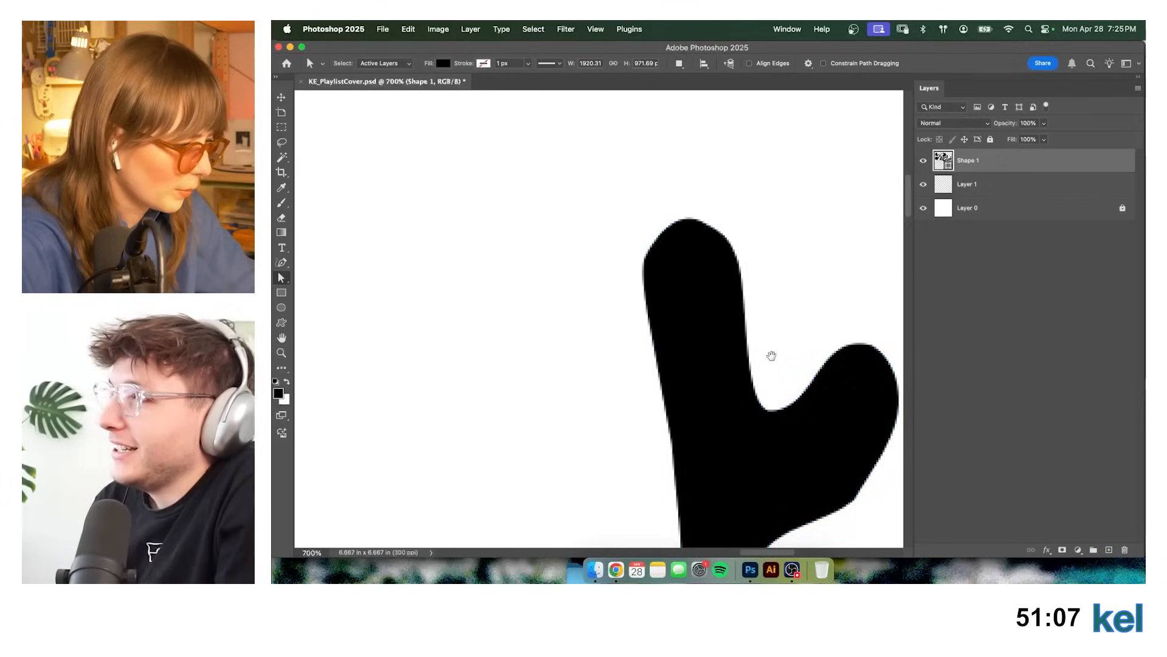
Deepen the notch between the t's stem and its short side arm by lowering its anchor point and adjusting the handles.
{"action": "left_click_drag", "start_coordinate": [771, 355], "coordinate": [684, 283]}
{"action": "left_click", "coordinate": [689, 339]}
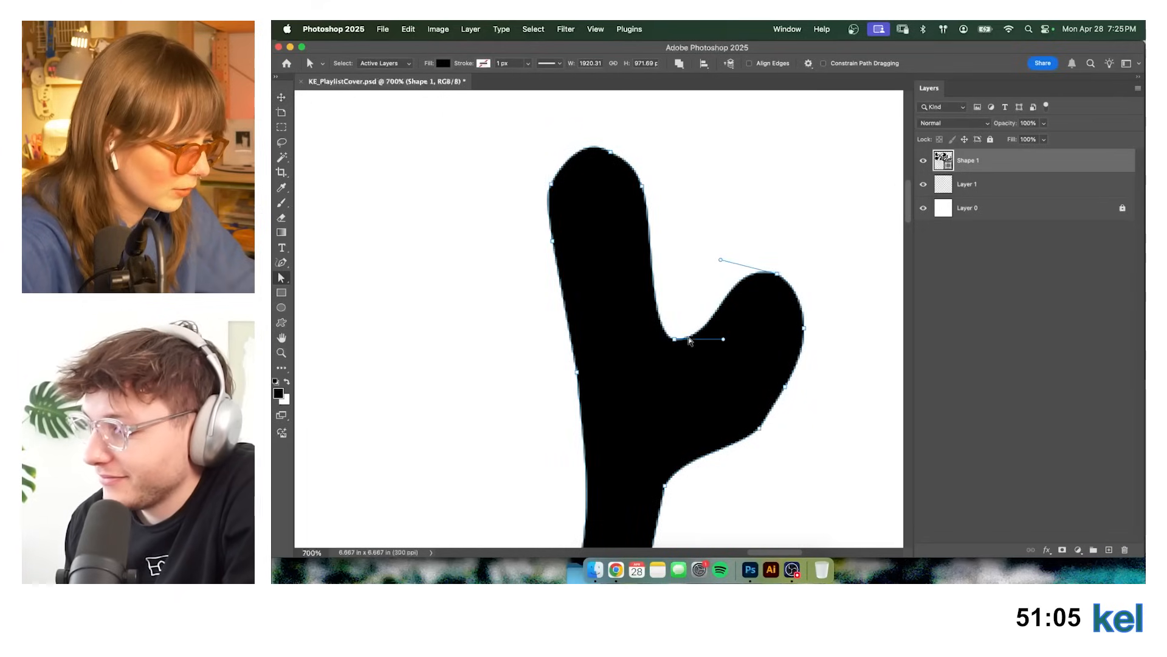
{"action": "left_click_drag", "start_coordinate": [676, 344], "coordinate": [667, 363]}
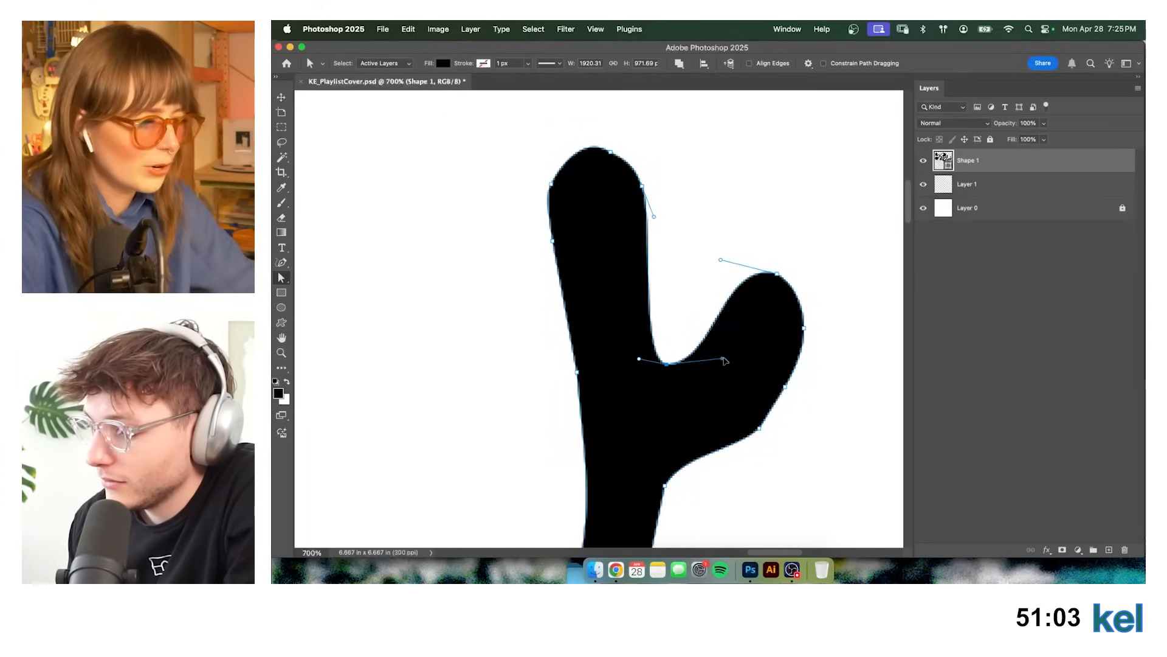
{"action": "key", "text": "super+minus"}
{"action": "key", "text": "super+minus"}
{"action": "key", "text": "super+minus"}
{"action": "key", "text": "super+minus"}
{"action": "key", "text": "super+minus"}
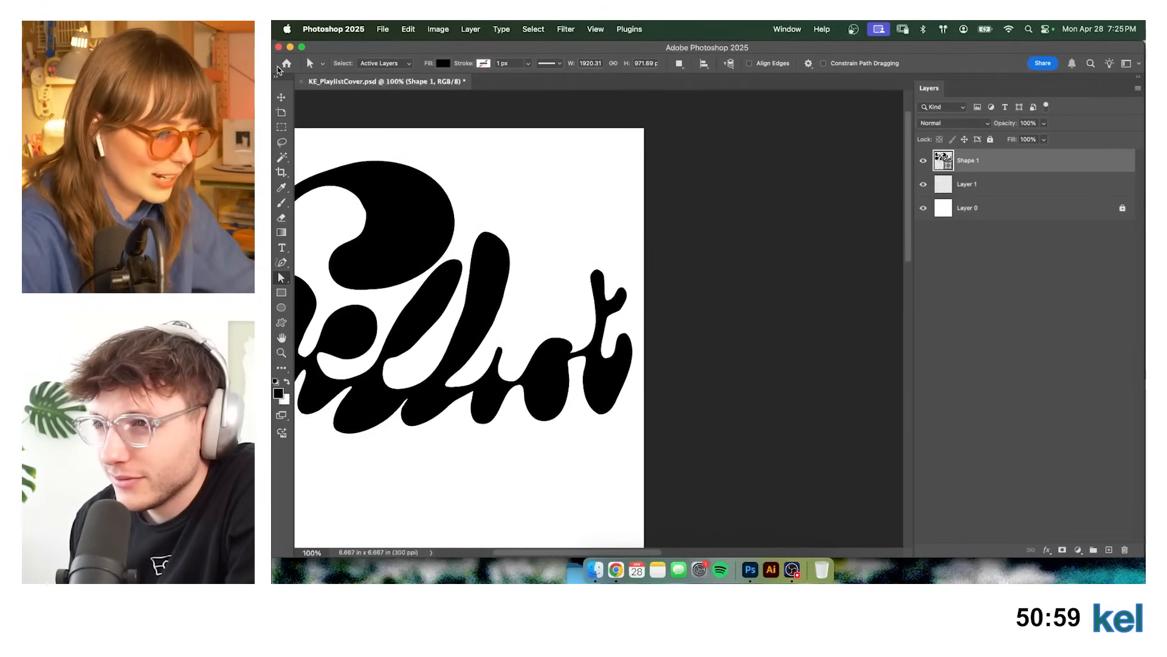
{"action": "key", "text": "super+equal"}
{"action": "left_click_drag", "start_coordinate": [686, 209], "coordinate": [746, 134]}
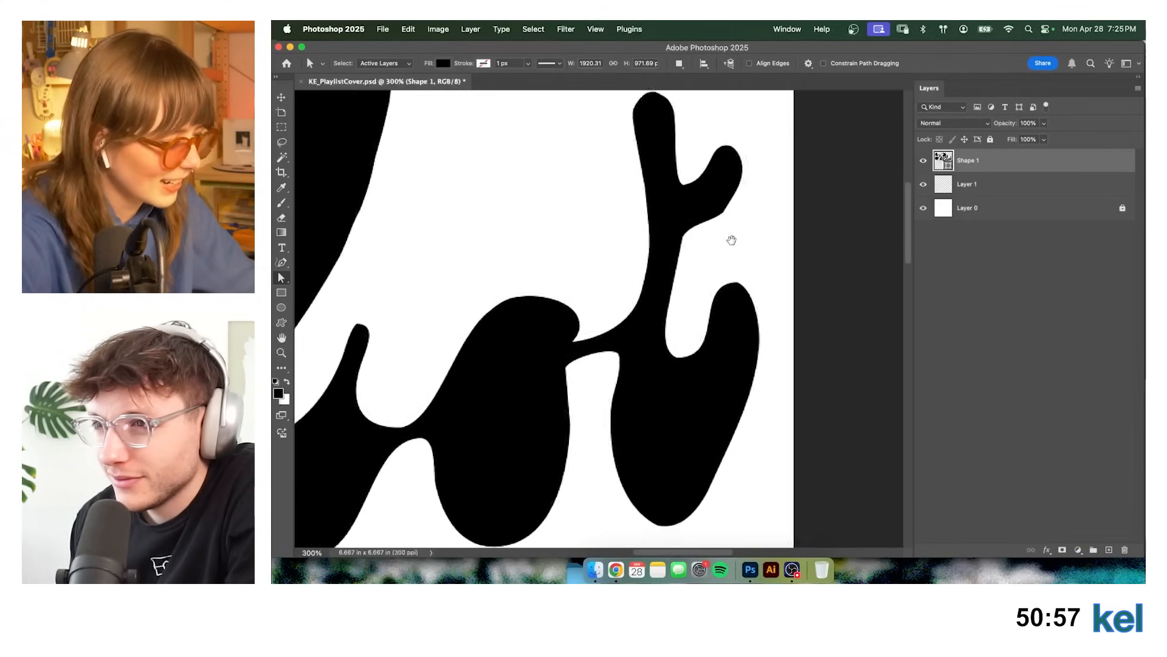
{"action": "left_click_drag", "start_coordinate": [668, 290], "coordinate": [728, 347]}
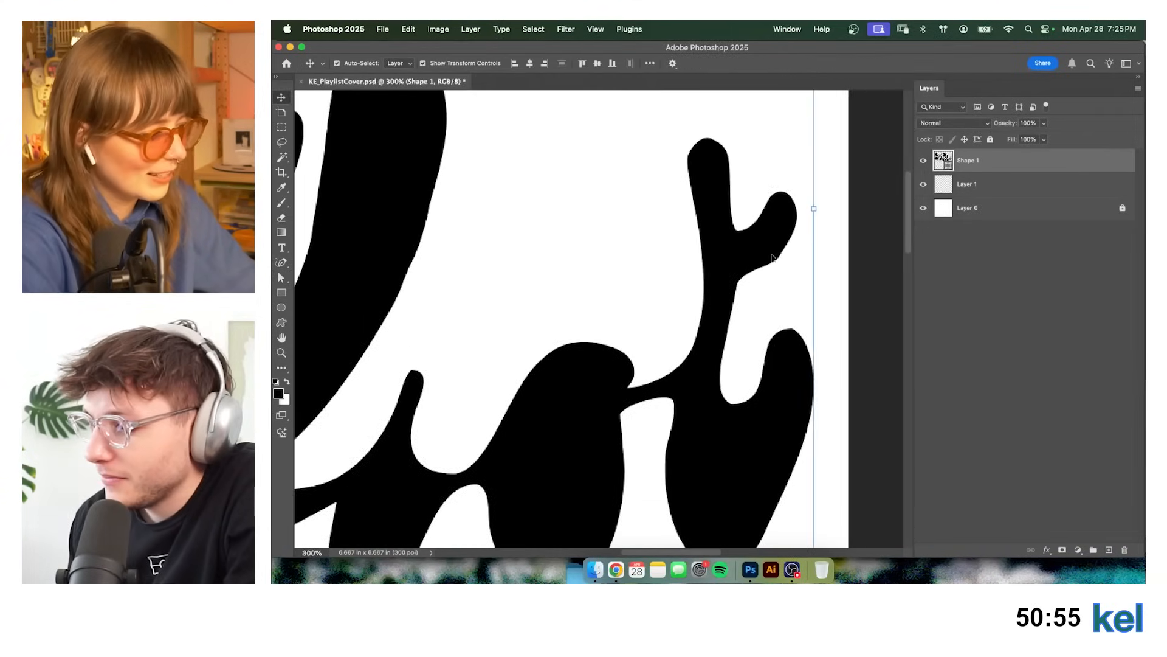
{"action": "left_click_drag", "start_coordinate": [738, 231], "coordinate": [740, 244]}
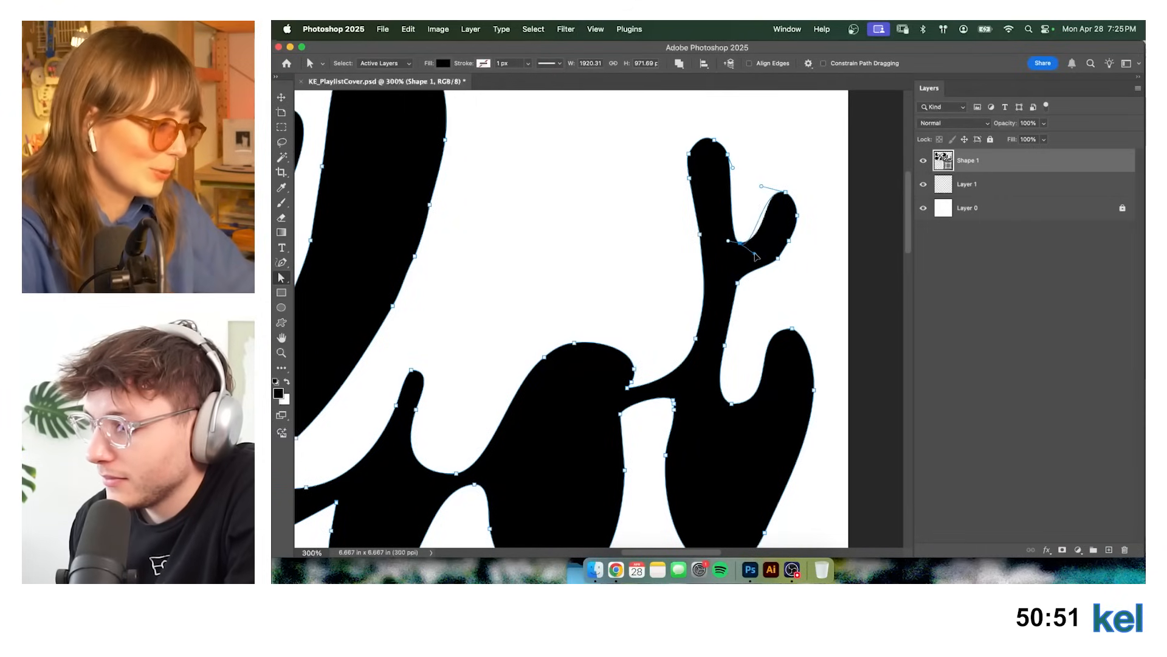
{"action": "left_click_drag", "start_coordinate": [740, 245], "coordinate": [741, 249]}
Smooth the underside of the t's side arm by adjusting the curve handles near its outer corner.
{"action": "scroll", "coordinate": [852, 253], "scroll_direction": "down", "scroll_amount": 2}
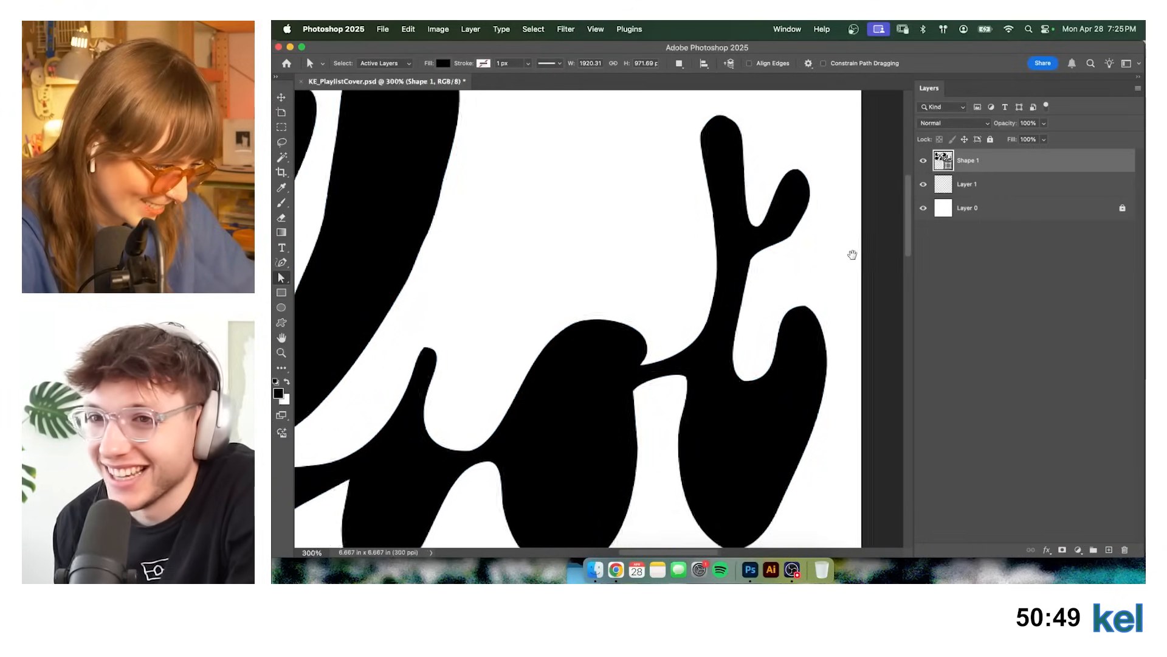
{"action": "key", "text": "v"}
{"action": "key", "text": "a"}
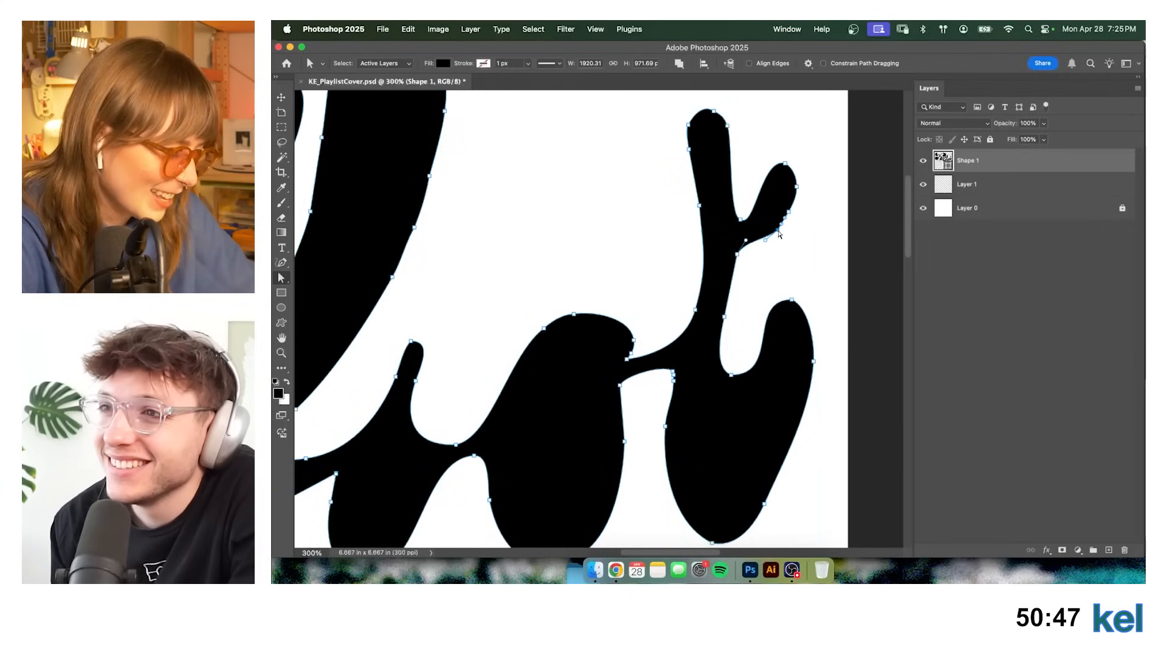
{"action": "left_click", "coordinate": [769, 243]}
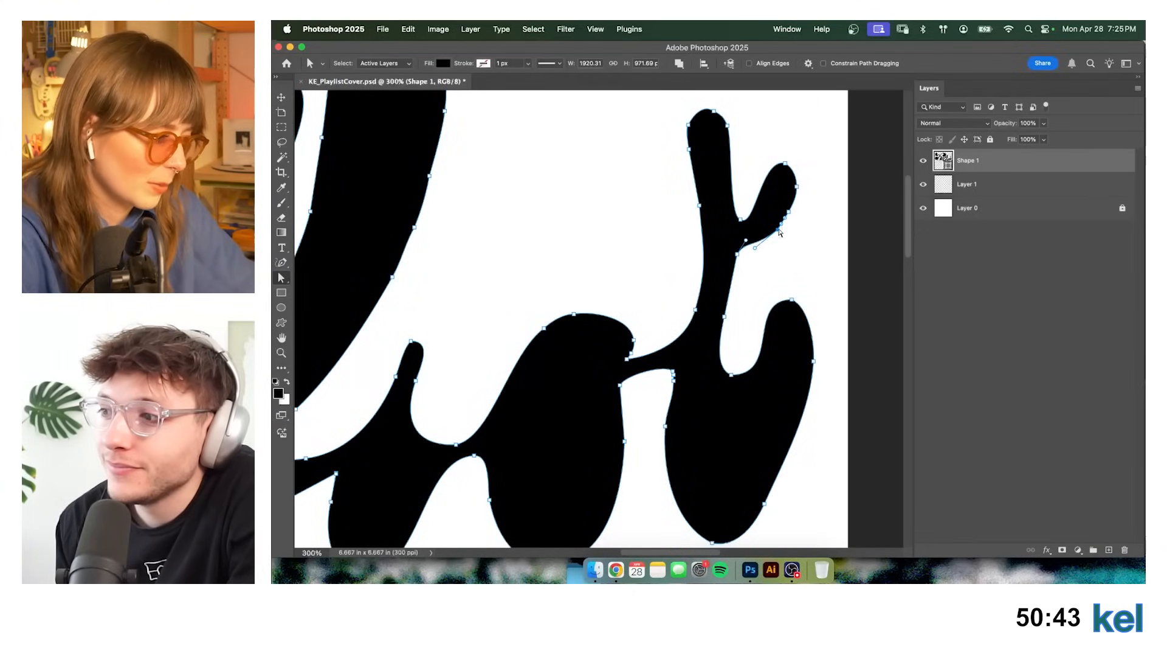
{"action": "left_click", "coordinate": [815, 241]}
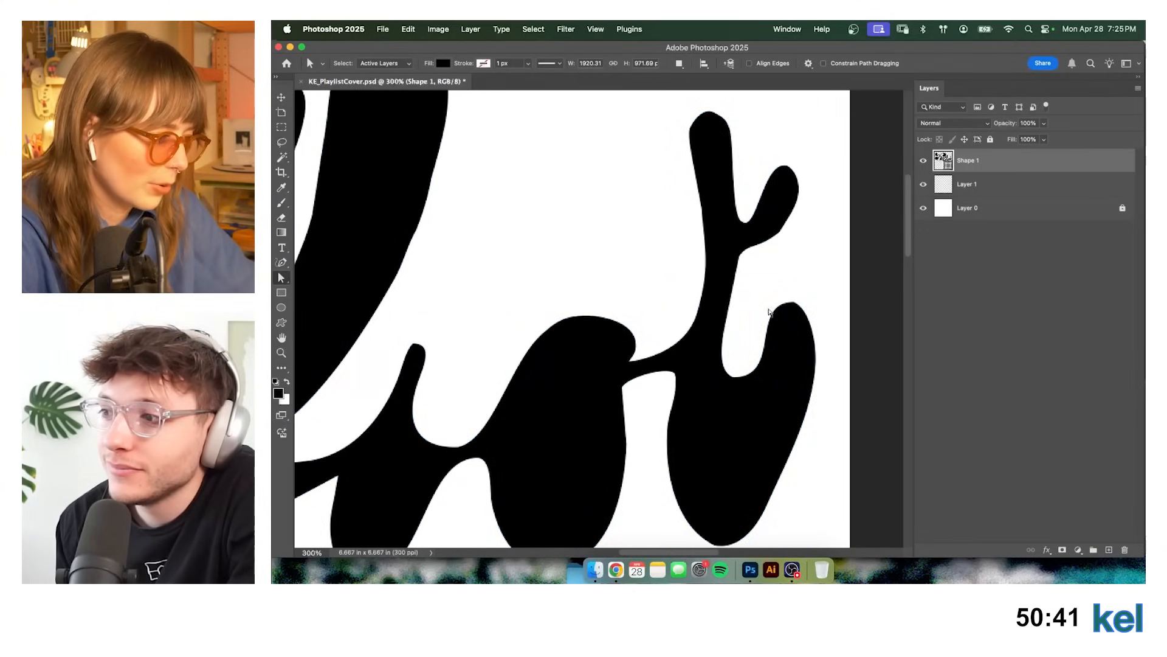
{"action": "scroll", "coordinate": [772, 237], "scroll_direction": "down", "scroll_amount": 3}
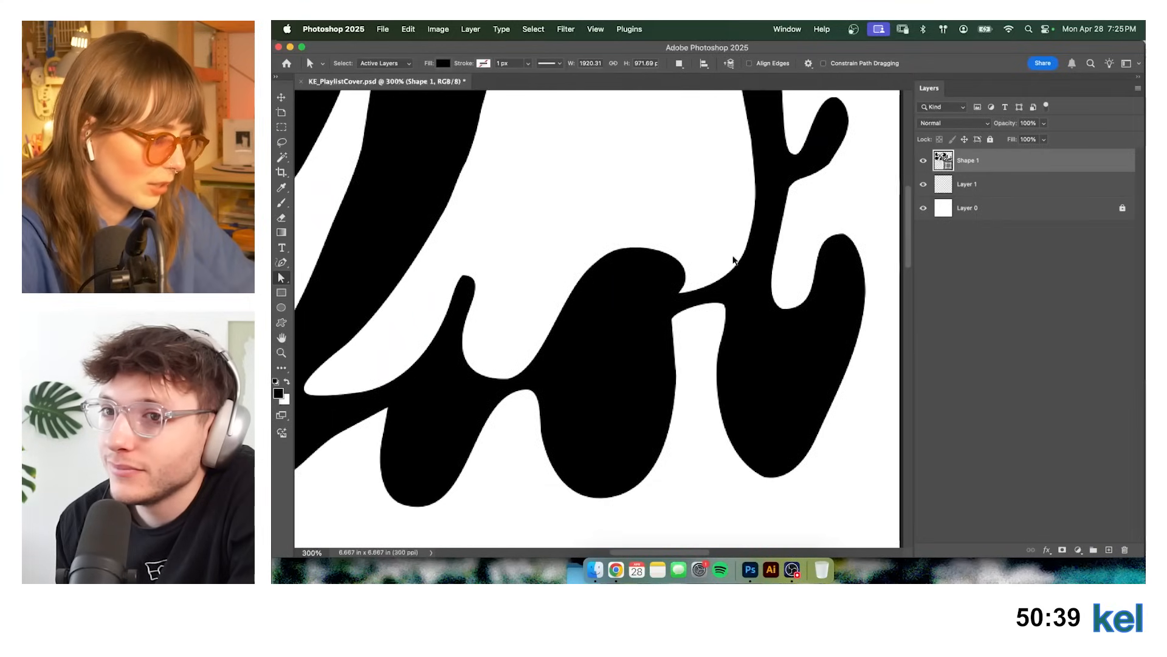
Smooth the kinked upper corner of the white counter between the K's stem and leg by adjusting its anchor points.
{"action": "key", "text": "super+minus"}
{"action": "key", "text": "super+minus"}
{"action": "key", "text": "super+minus"}
{"action": "key", "text": "super+equal"}
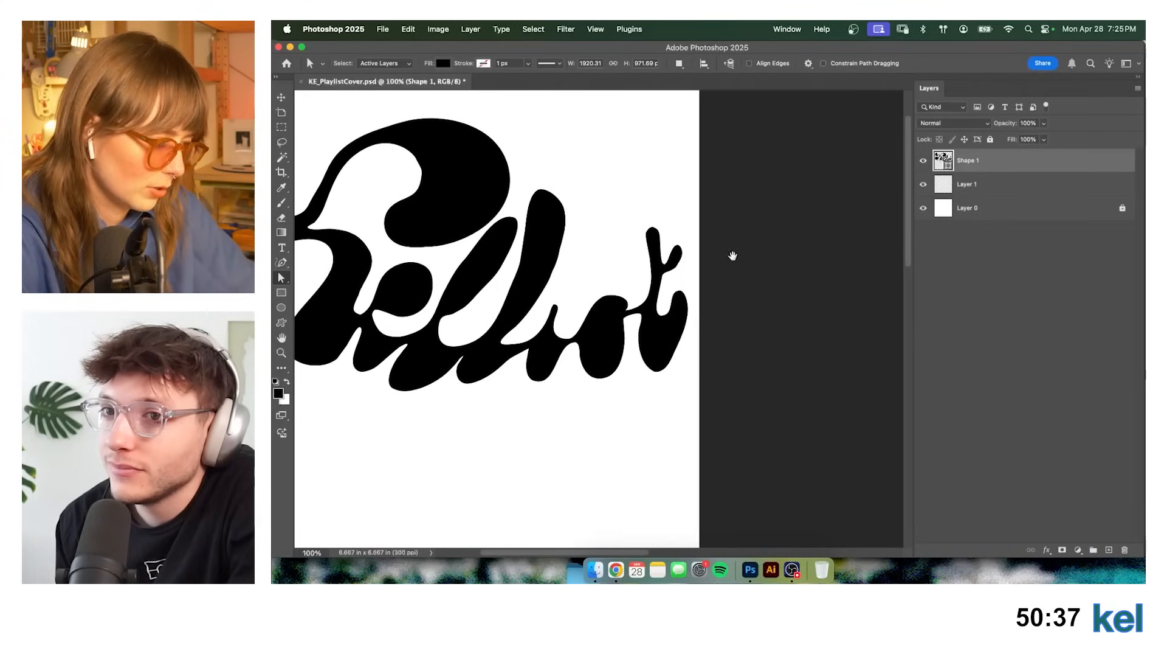
{"action": "left_click_drag", "start_coordinate": [657, 282], "coordinate": [817, 280]}
{"action": "mouse_move", "coordinate": [857, 239]}
{"action": "left_mouse_down"}
{"action": "mouse_move", "coordinate": [841, 258]}
{"action": "mouse_move", "coordinate": [847, 248]}
{"action": "left_mouse_up"}
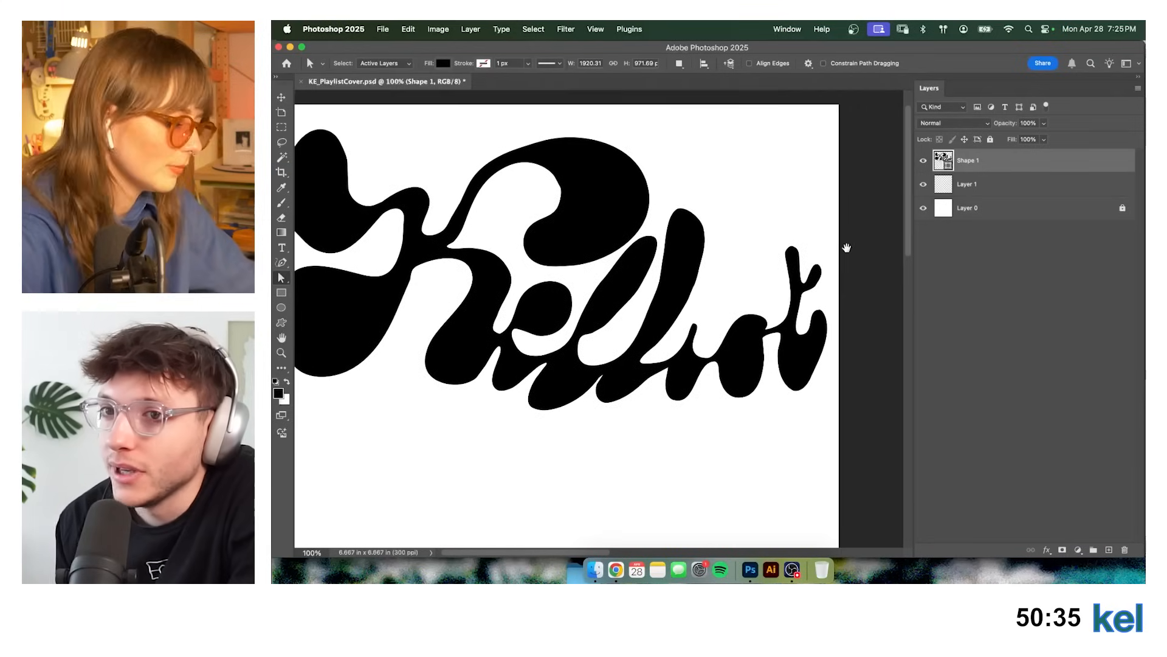
{"action": "key", "text": "super+equal"}
{"action": "key", "text": "super+equal"}
{"action": "key", "text": "super+equal"}
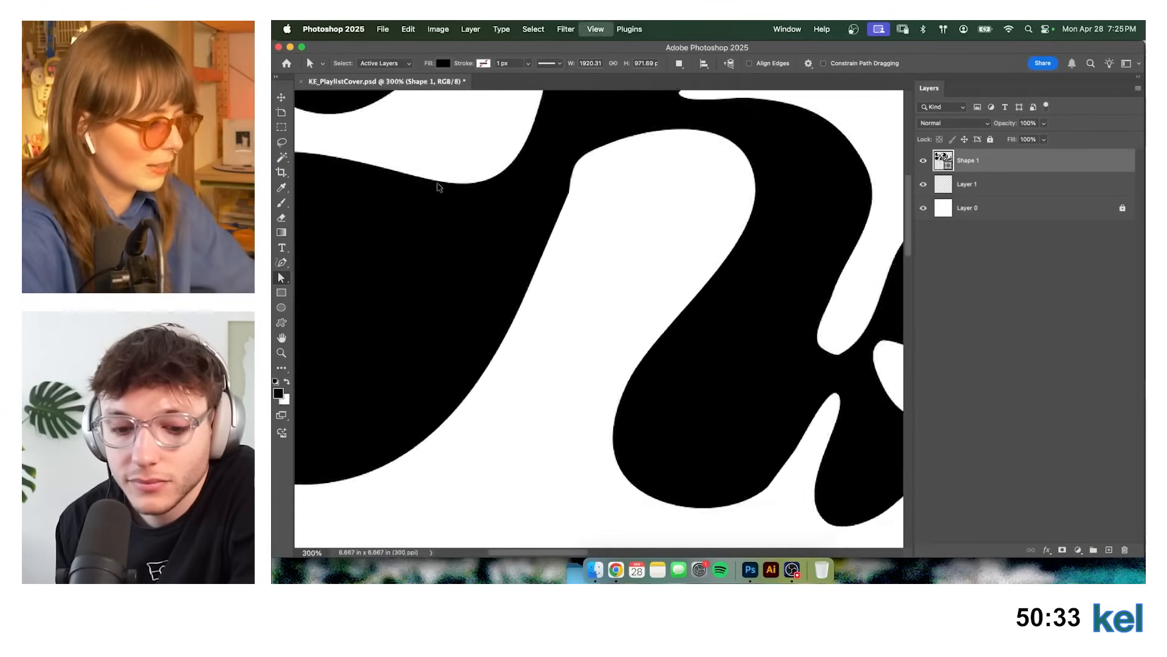
{"action": "left_click_drag", "start_coordinate": [606, 174], "coordinate": [644, 289]}
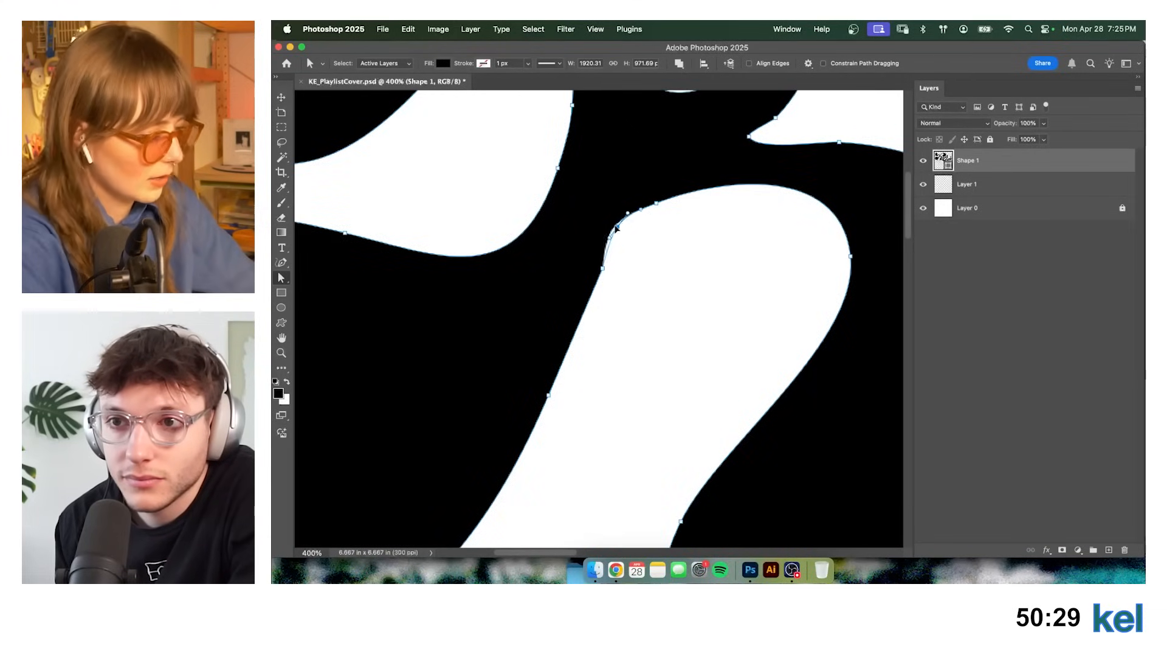
{"action": "left_click", "coordinate": [659, 207]}
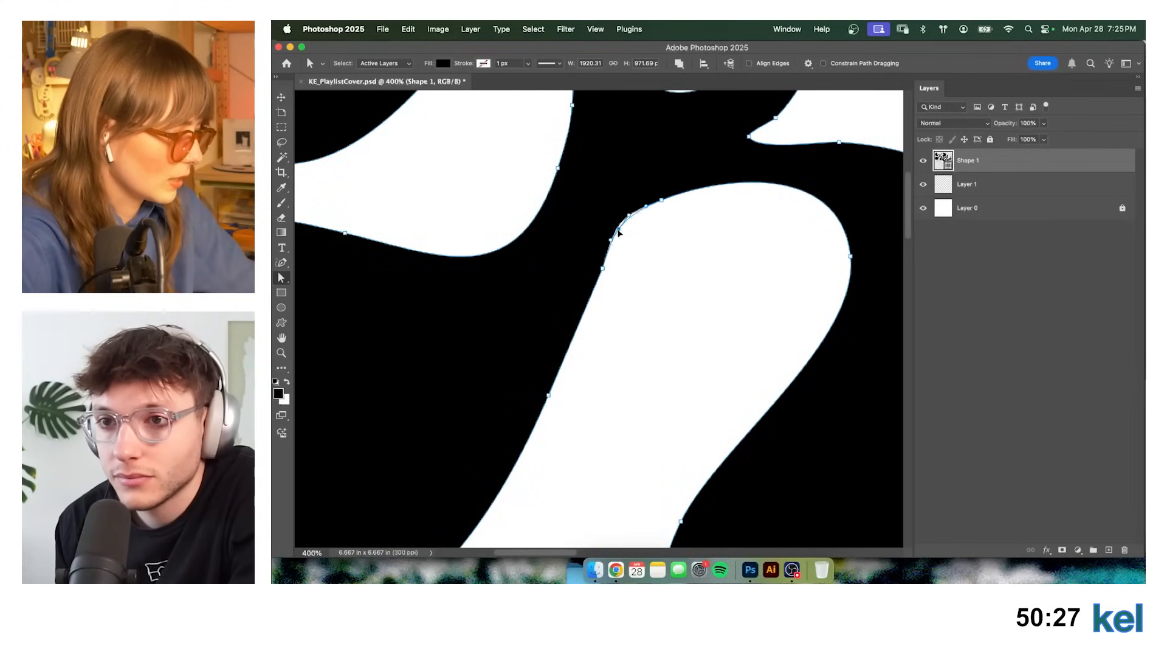
{"action": "left_click_drag", "start_coordinate": [619, 229], "coordinate": [621, 232]}
{"action": "left_click", "coordinate": [731, 221]}
{"action": "left_click_drag", "start_coordinate": [762, 249], "coordinate": [666, 310]}
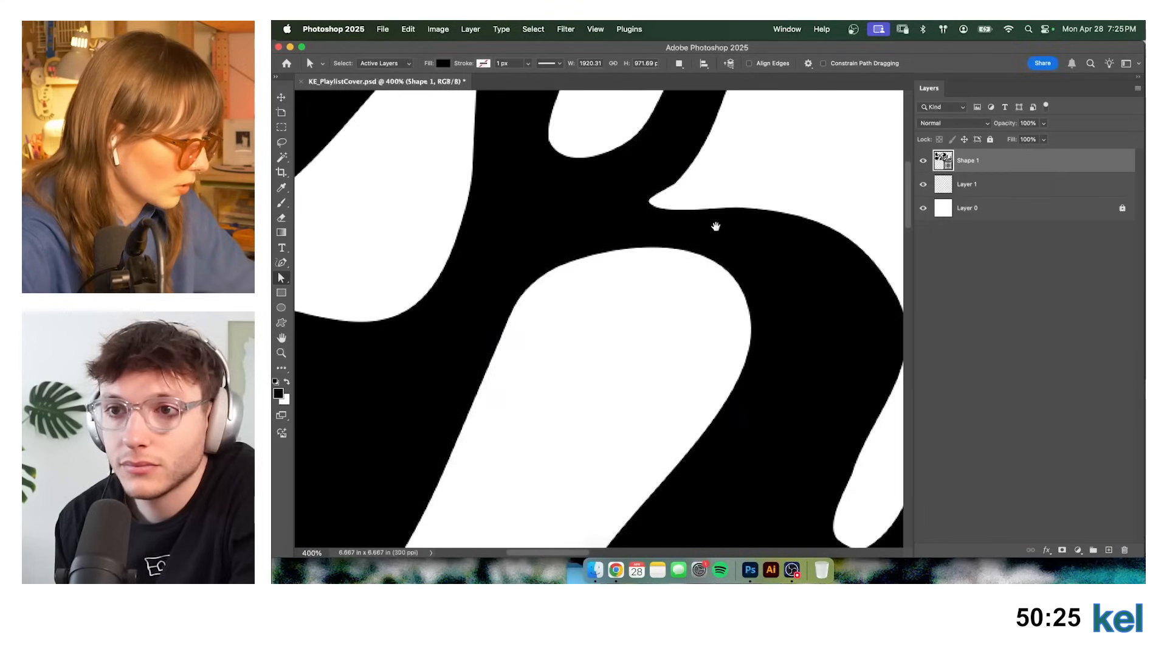
Soften the curve where the underside of the K's thin arm runs into the pointed notch above the leg.
{"action": "left_click_drag", "start_coordinate": [714, 227], "coordinate": [605, 243]}
{"action": "key", "text": "v"}
{"action": "key", "text": "a"}
{"action": "left_click", "coordinate": [602, 250]}
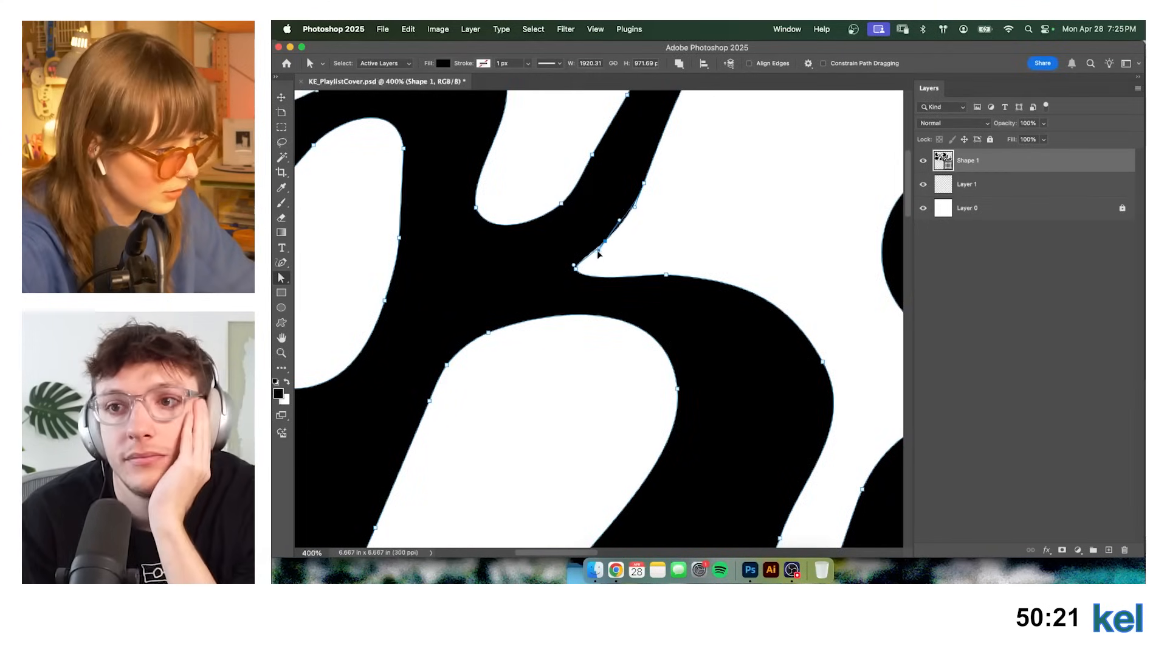
{"action": "left_click", "coordinate": [715, 210]}
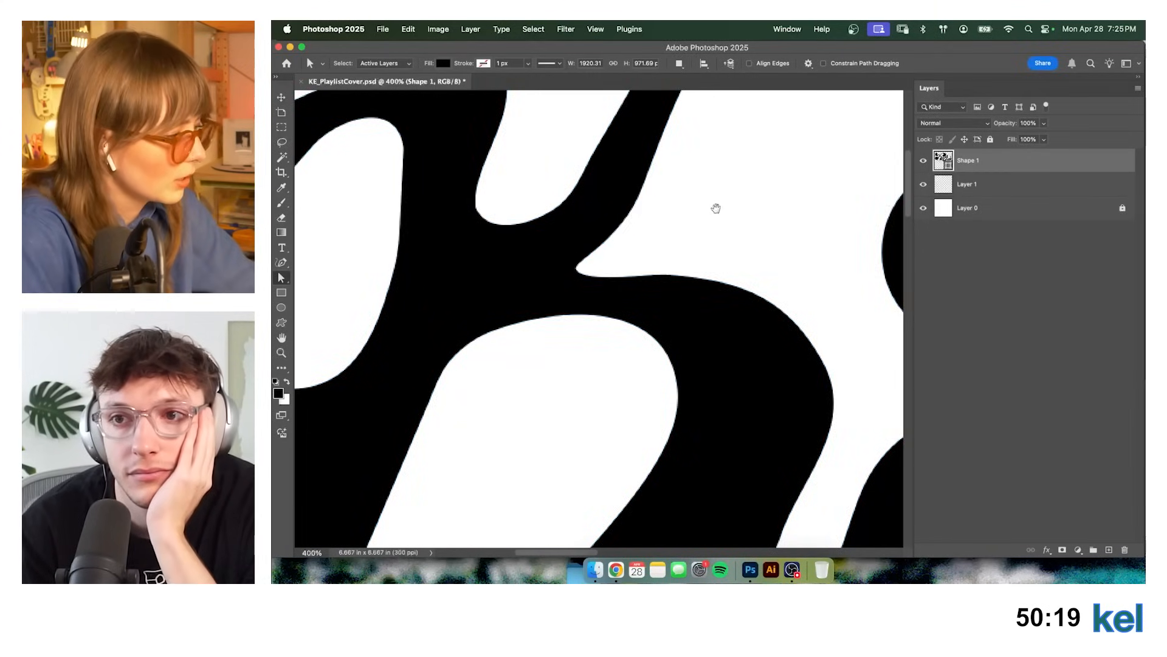
Refine the outer edge of the K's thin rising arm into an even curve by adjusting its anchor points.
{"action": "left_click_drag", "start_coordinate": [716, 208], "coordinate": [681, 260]}
{"action": "left_click_drag", "start_coordinate": [667, 144], "coordinate": [615, 324]}
{"action": "left_click_drag", "start_coordinate": [620, 229], "coordinate": [616, 224]}
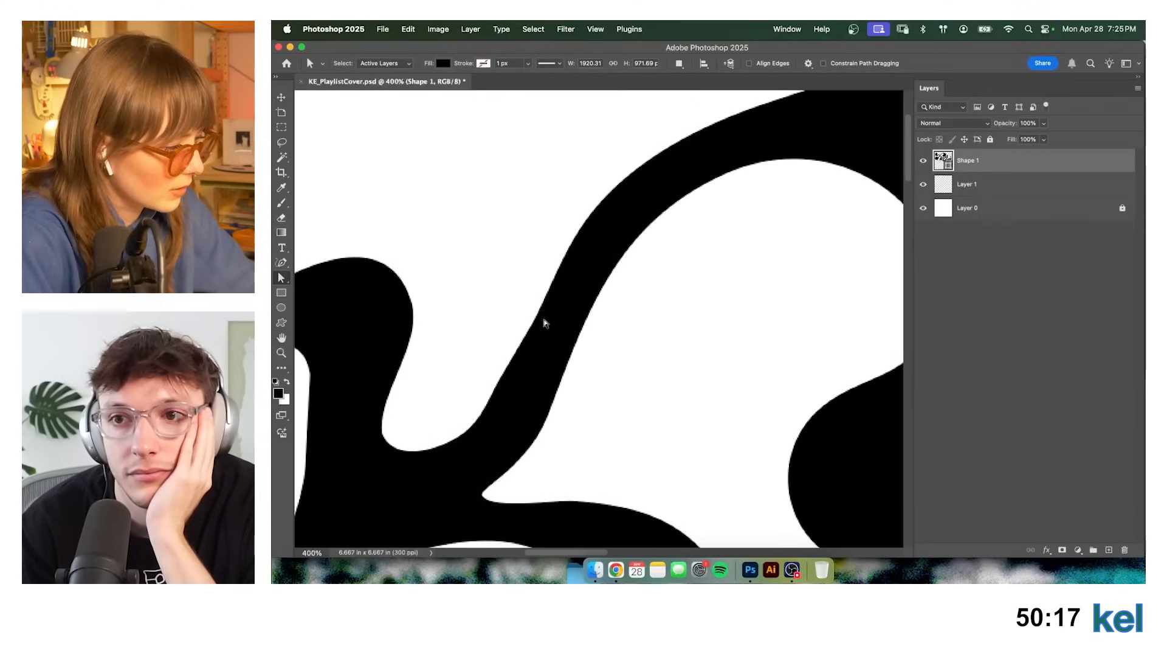
{"action": "left_click", "coordinate": [498, 404]}
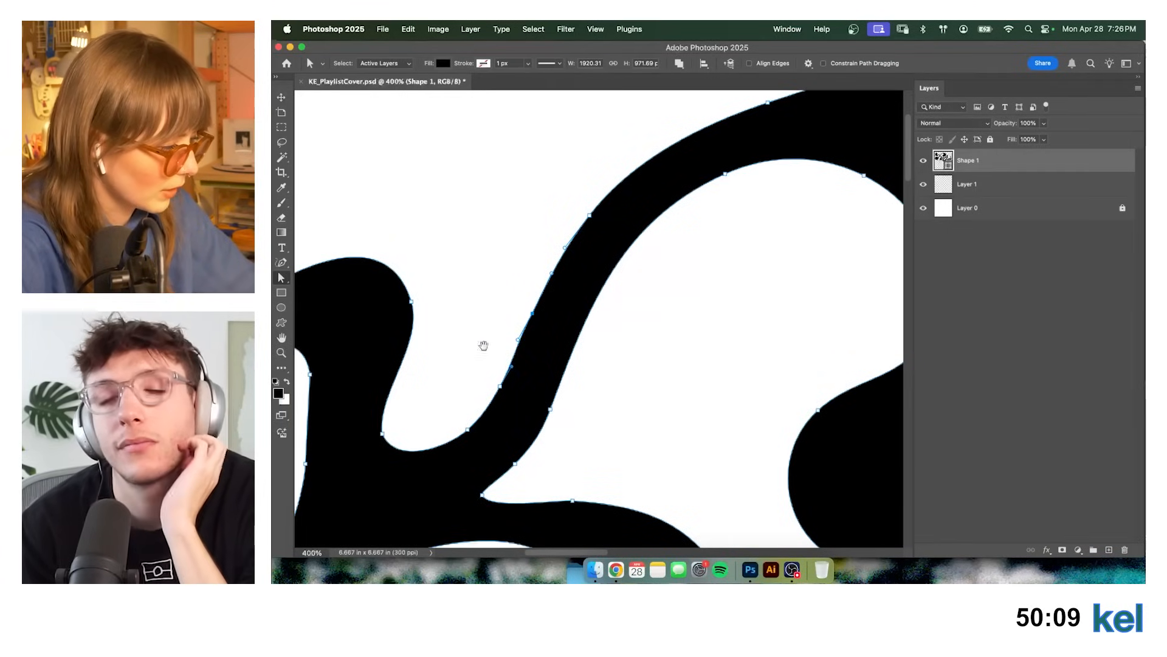
Review the whole lettering for balance and examine the joins between the e and the two l's.
{"action": "scroll", "coordinate": [665, 313], "scroll_direction": "down", "scroll_amount": 5}
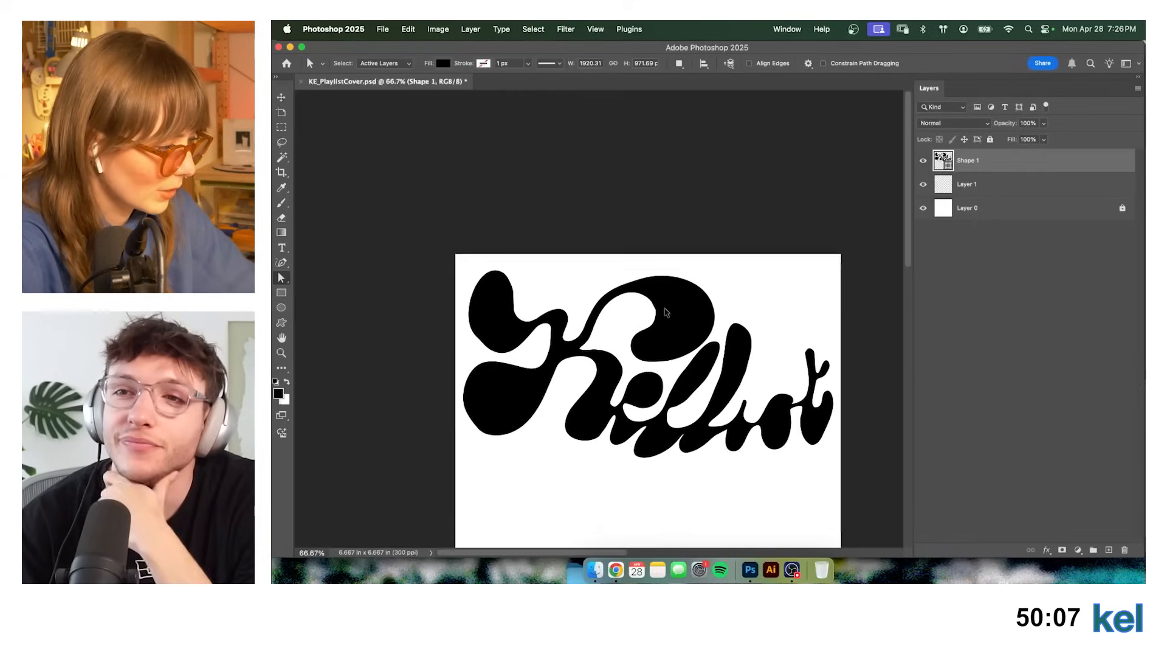
{"action": "scroll", "coordinate": [665, 309], "scroll_direction": "down", "scroll_amount": 3}
{"action": "scroll", "coordinate": [665, 309], "scroll_direction": "right", "scroll_amount": 3}
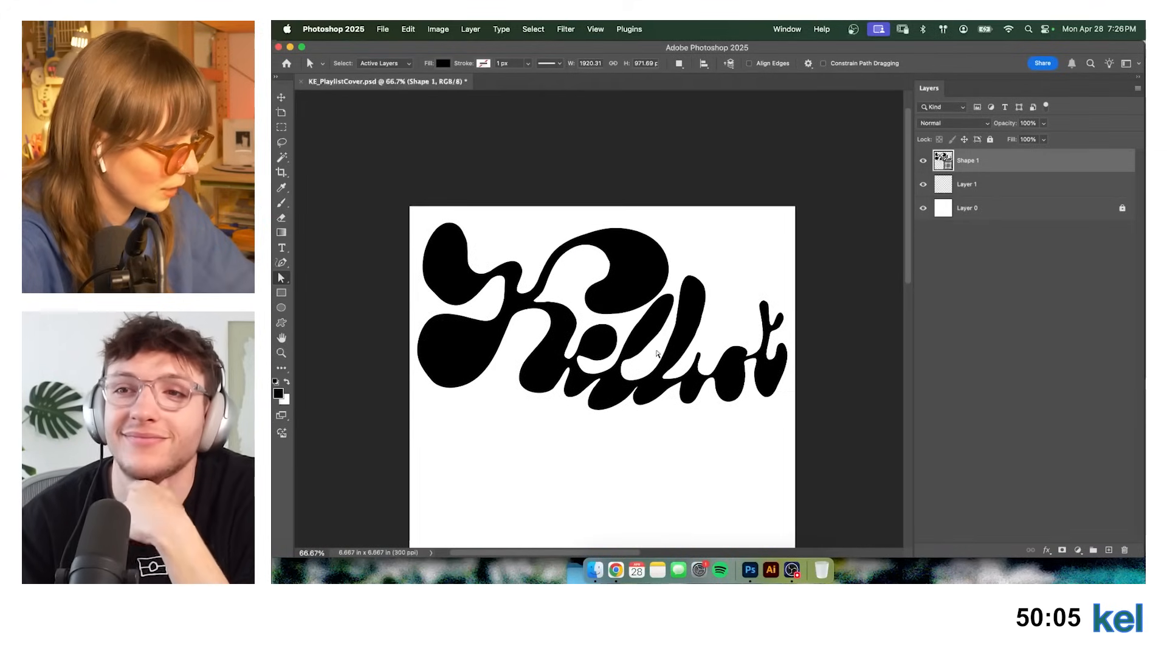
{"action": "scroll", "coordinate": [619, 393], "scroll_direction": "down", "scroll_amount": 1}
{"action": "scroll", "coordinate": [619, 392], "scroll_direction": "up", "scroll_amount": 2}
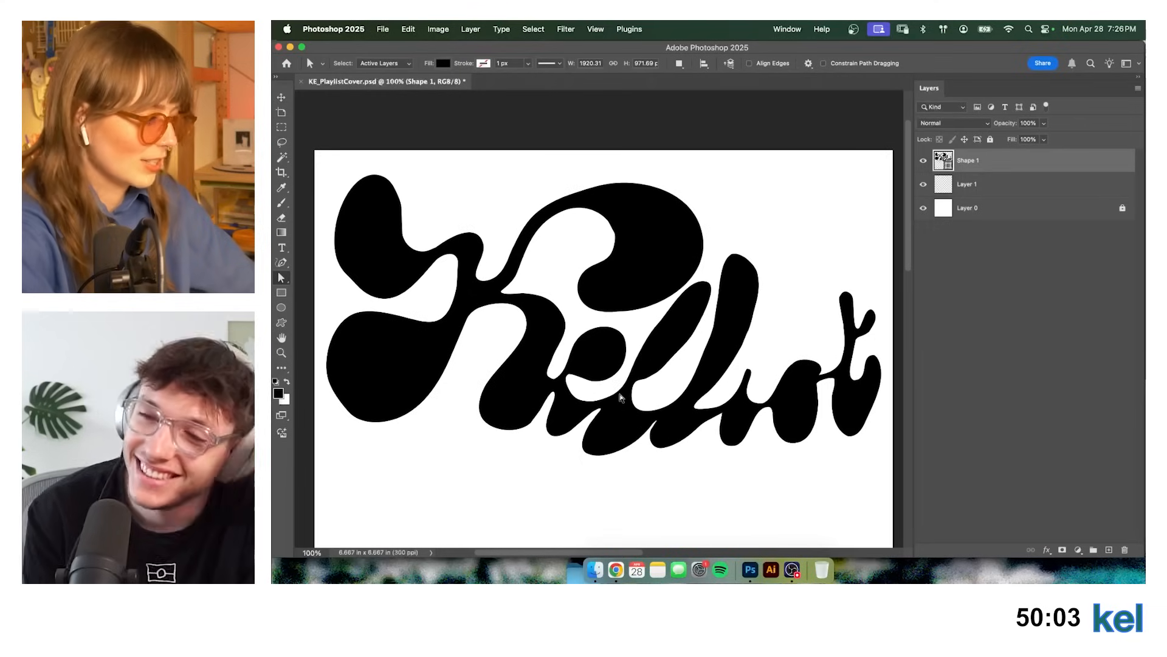
{"action": "left_click_drag", "start_coordinate": [669, 280], "coordinate": [691, 231]}
{"action": "key", "text": "v"}
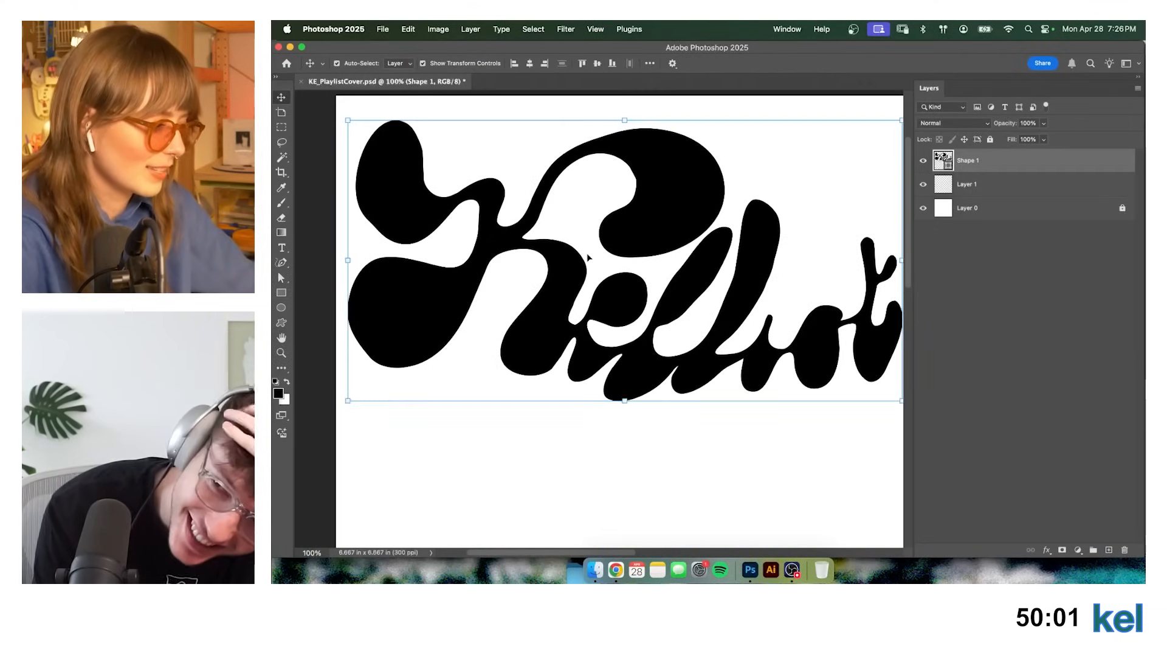
{"action": "key", "text": "super+minus"}
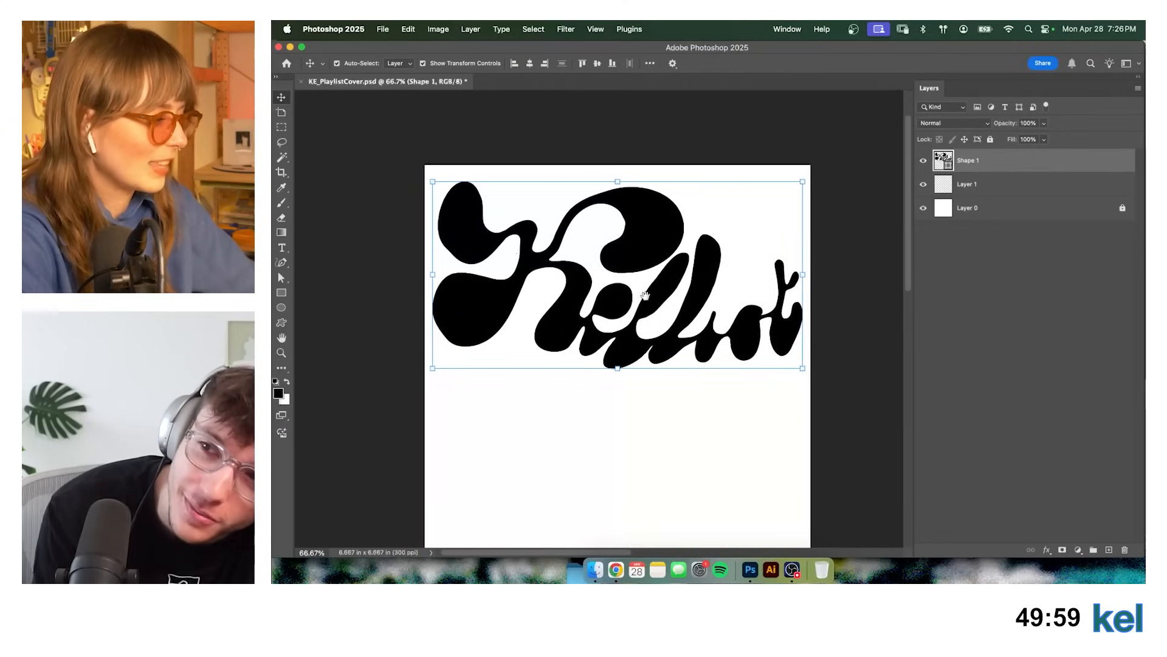
{"action": "key", "text": "super+equal"}
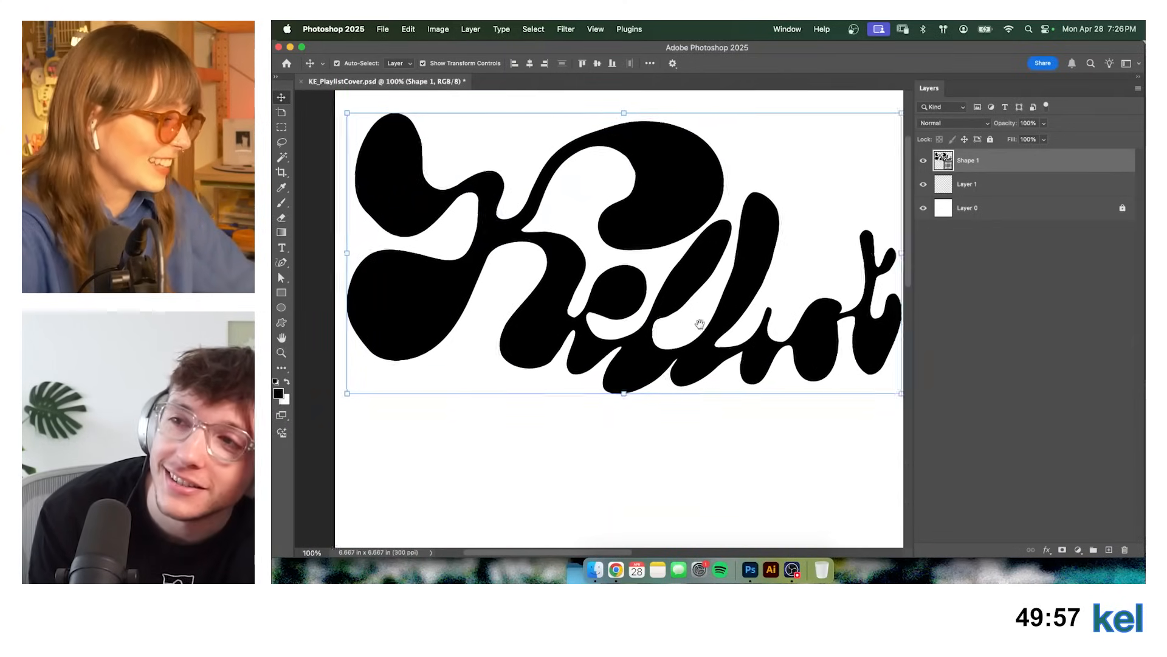
{"action": "left_click_drag", "start_coordinate": [700, 324], "coordinate": [657, 334]}
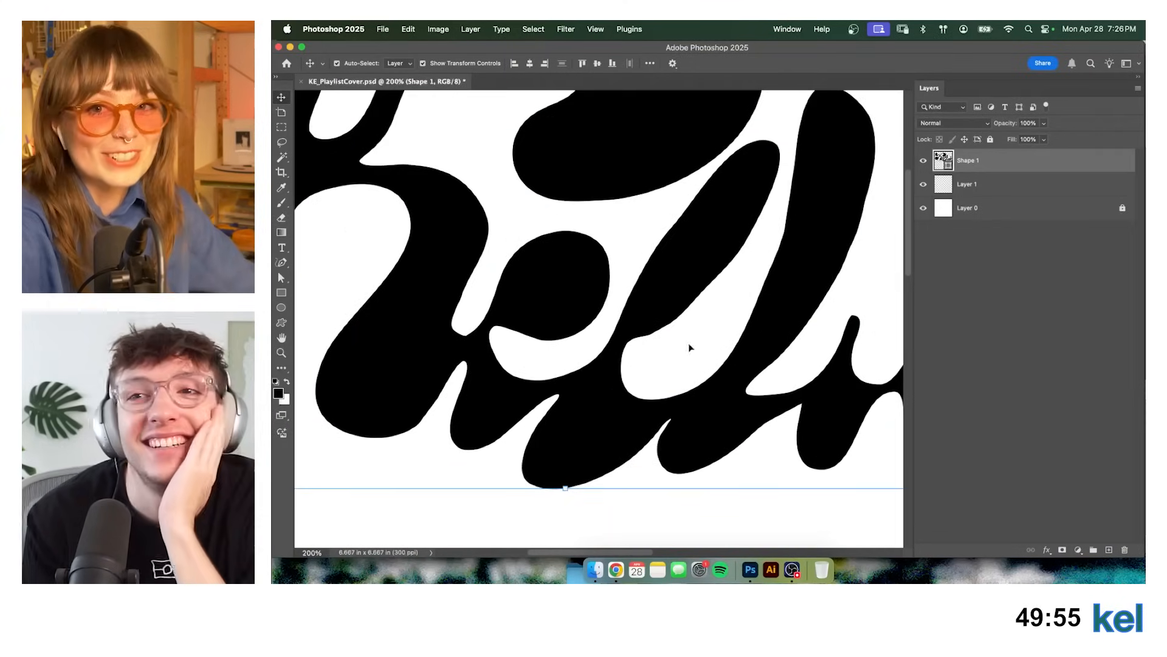
Draw freeform counters inside the e (about 33 × 41 px), first l (about 162 × 190 px) and second l (about 138 × 262 px).
{"action": "left_click", "coordinate": [977, 523]}
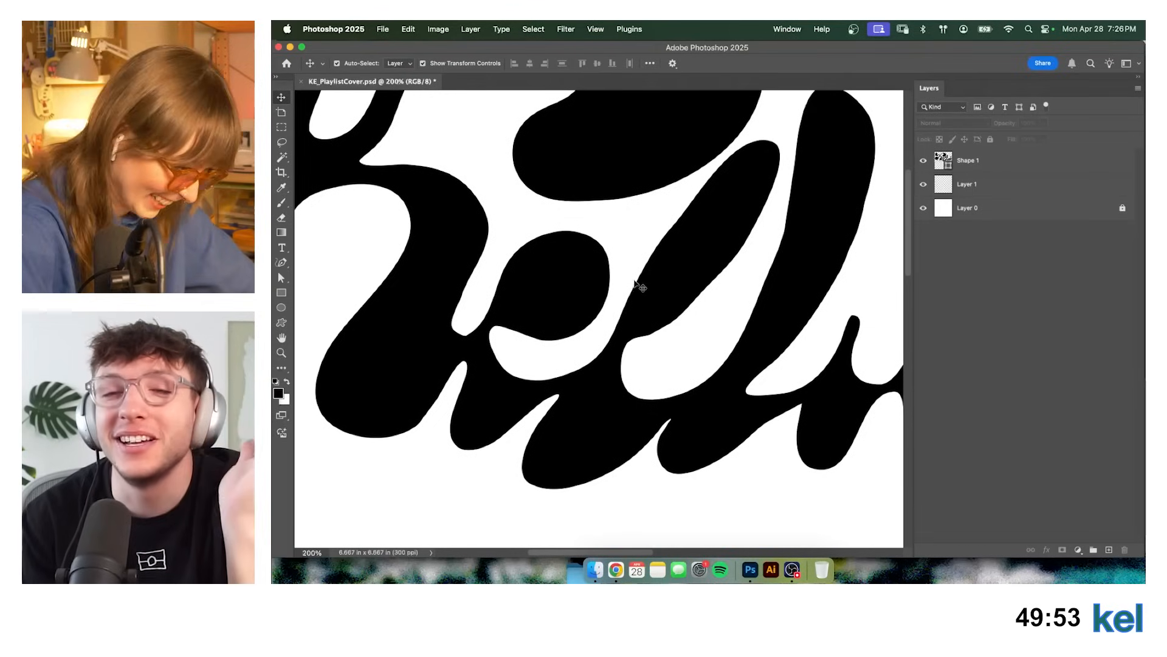
{"action": "key", "text": "p"}
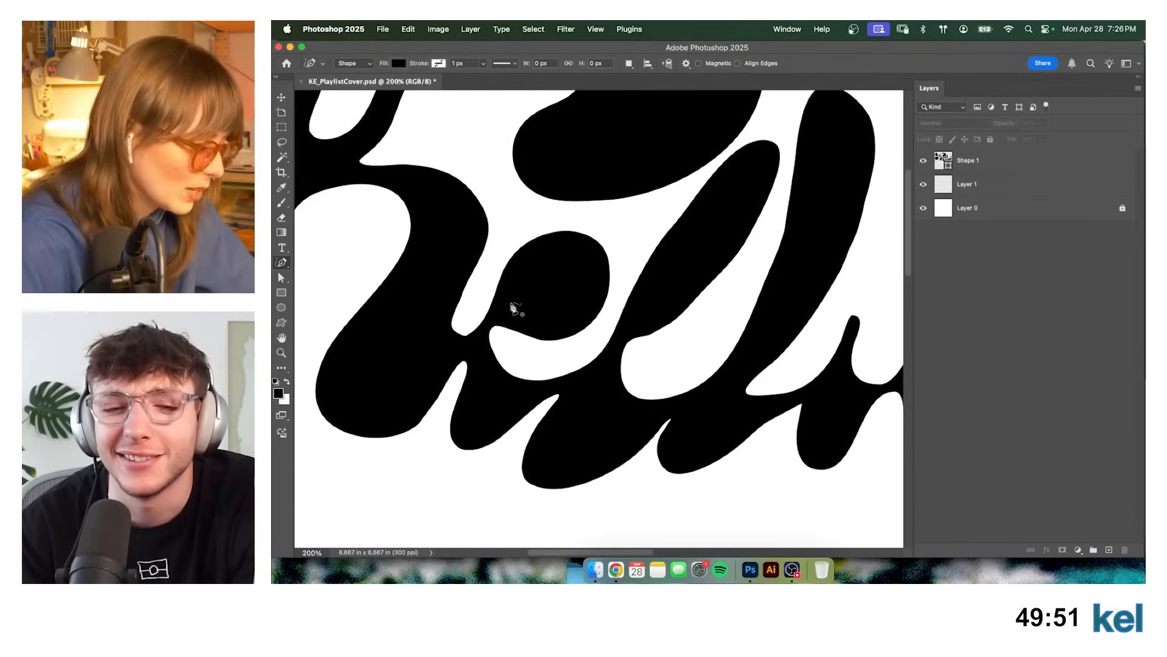
{"action": "mouse_move", "coordinate": [515, 318]}
{"action": "left_mouse_down"}
{"action": "mouse_move", "coordinate": [516, 304]}
{"action": "mouse_move", "coordinate": [513, 315]}
{"action": "left_mouse_up"}
{"action": "left_click_drag", "start_coordinate": [678, 255], "coordinate": [600, 298]}
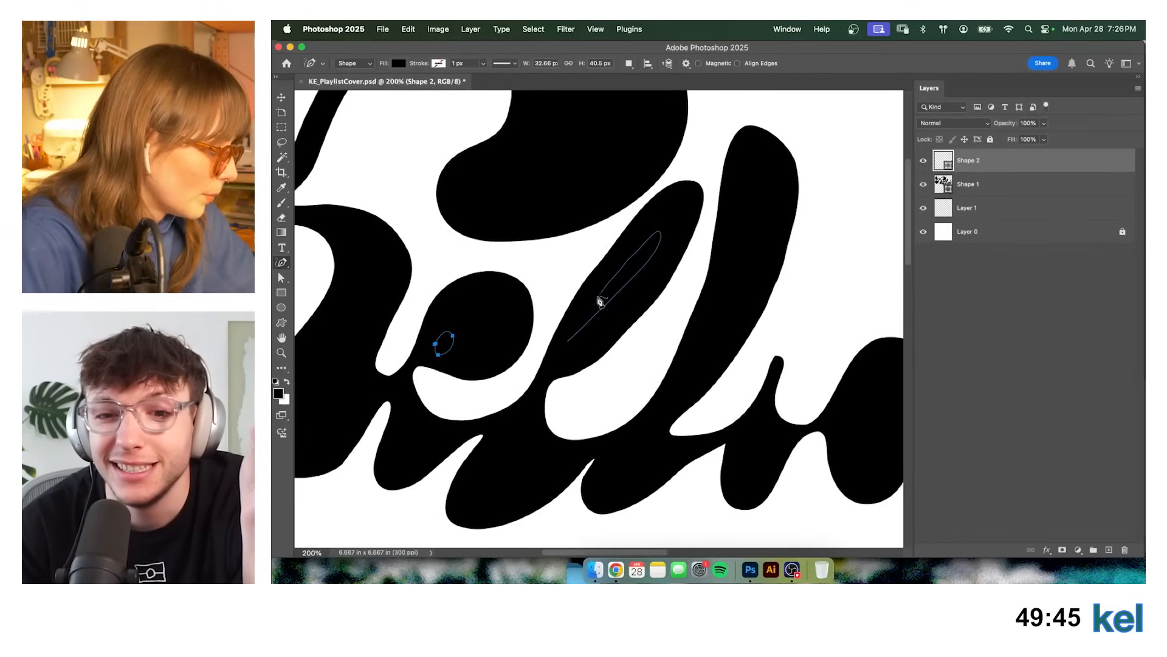
{"action": "left_click_drag", "start_coordinate": [571, 345], "coordinate": [571, 341]}
{"action": "mouse_move", "coordinate": [753, 229]}
{"action": "left_mouse_down"}
{"action": "mouse_move", "coordinate": [736, 281]}
{"action": "mouse_move", "coordinate": [660, 303]}
{"action": "left_mouse_up"}
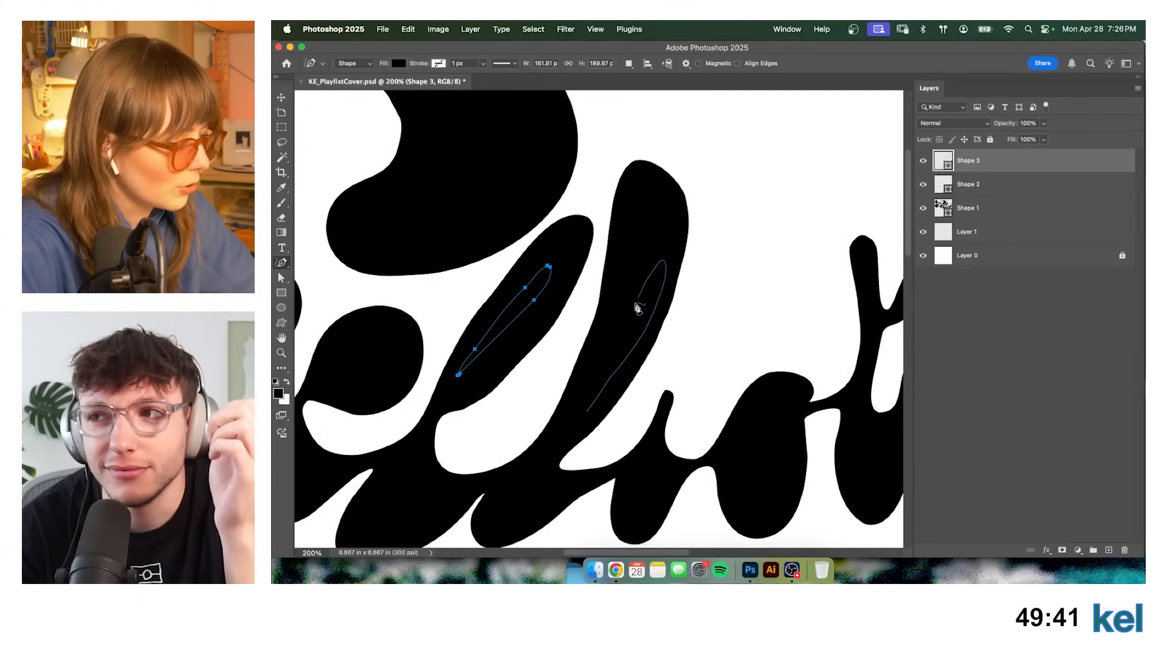
{"action": "left_click_drag", "start_coordinate": [591, 413], "coordinate": [589, 410]}
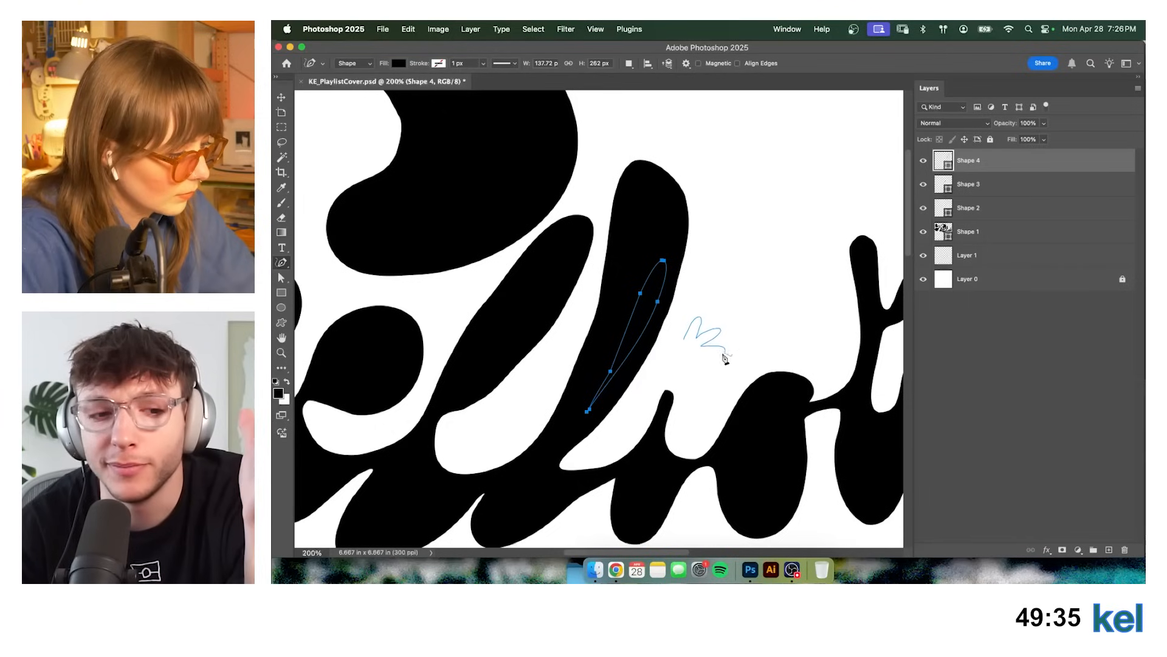
Draw a freehand asterisk-like flower about 130 × 115 px above the i as its dot.
{"action": "mouse_move", "coordinate": [663, 376]}
{"action": "left_mouse_down"}
{"action": "mouse_move", "coordinate": [656, 361]}
{"action": "mouse_move", "coordinate": [685, 342]}
{"action": "left_mouse_up"}
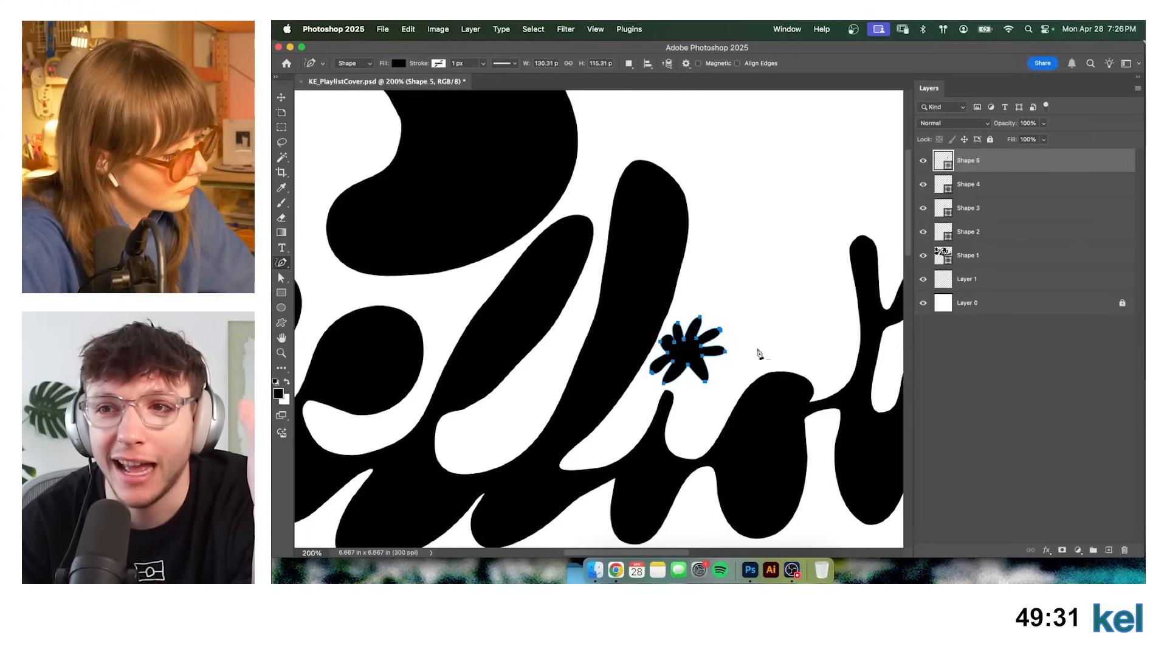
{"action": "key", "text": "v"}
{"action": "left_click", "coordinate": [758, 307]}
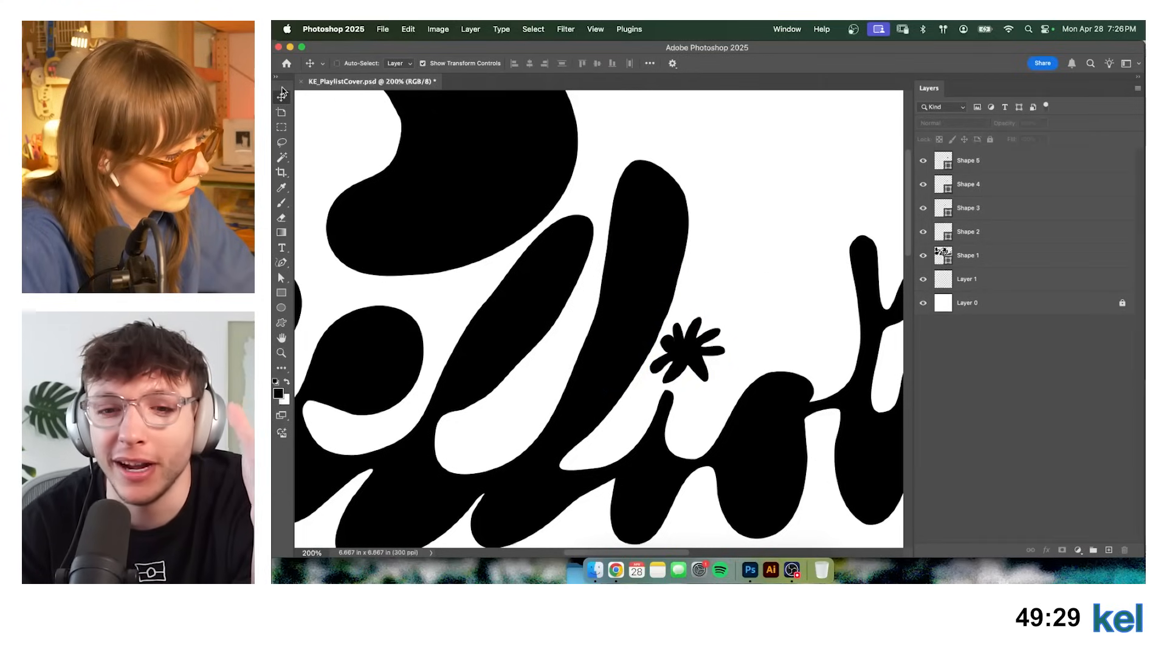
{"action": "key", "text": "super+minus"}
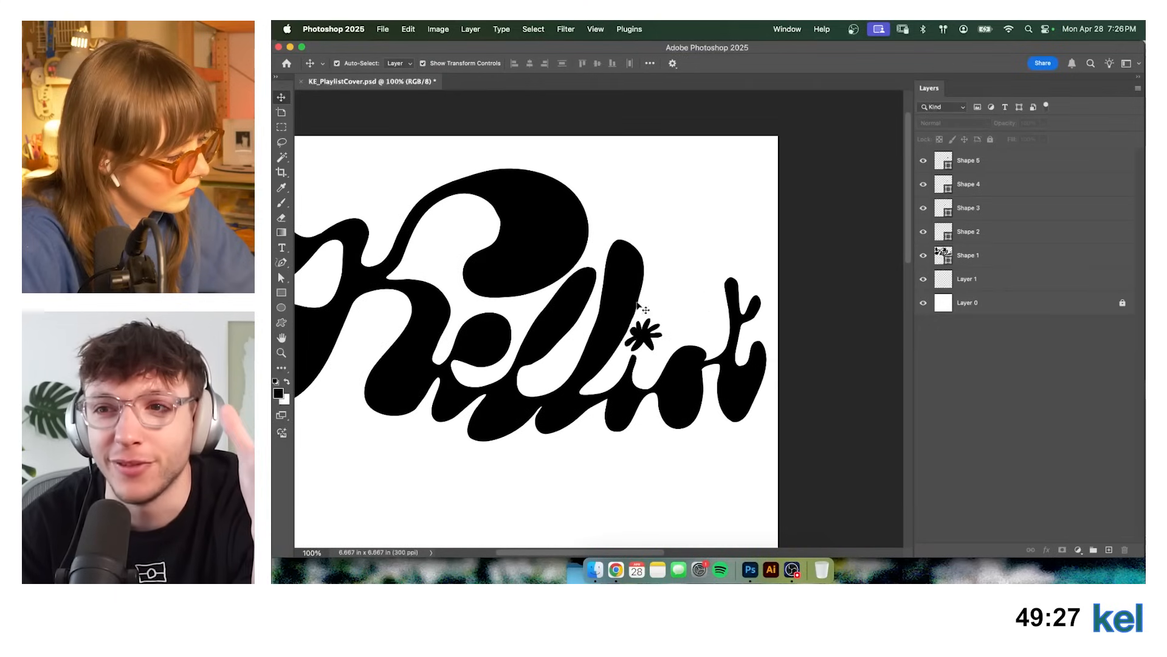
{"action": "left_click", "coordinate": [923, 161]}
{"action": "left_click", "coordinate": [924, 161]}
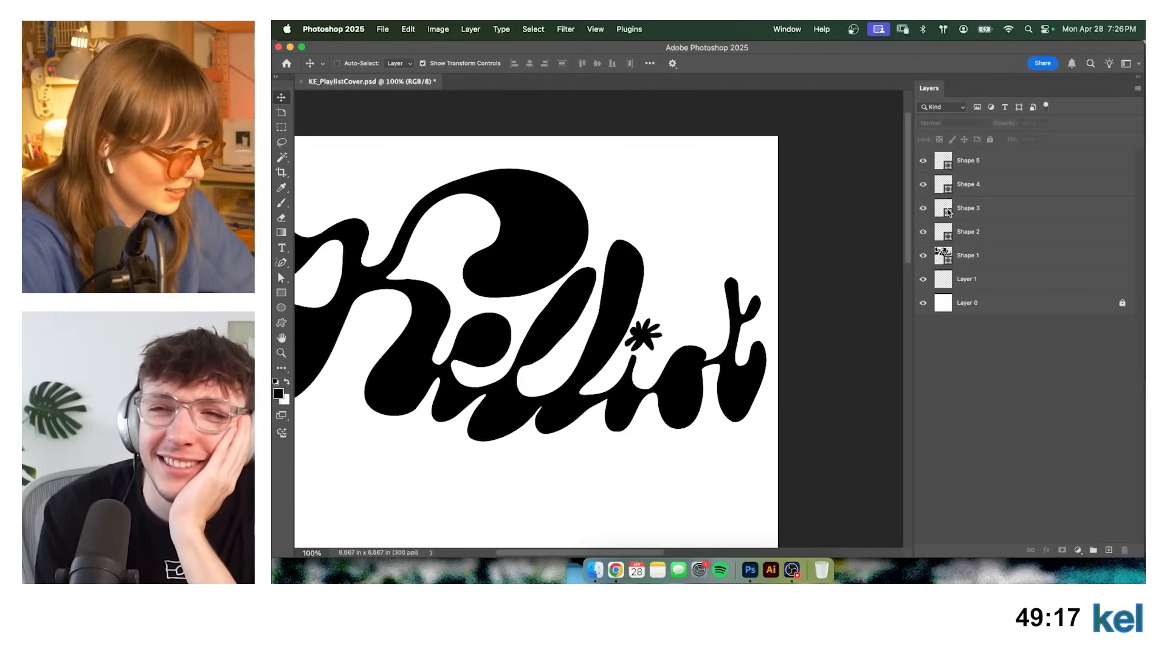
Mask the lettering layer with the combined outlines of the e and l counter shapes, and invert the mask to cut them out.
{"action": "left_click", "coordinate": [949, 188], "text": "shift+super"}
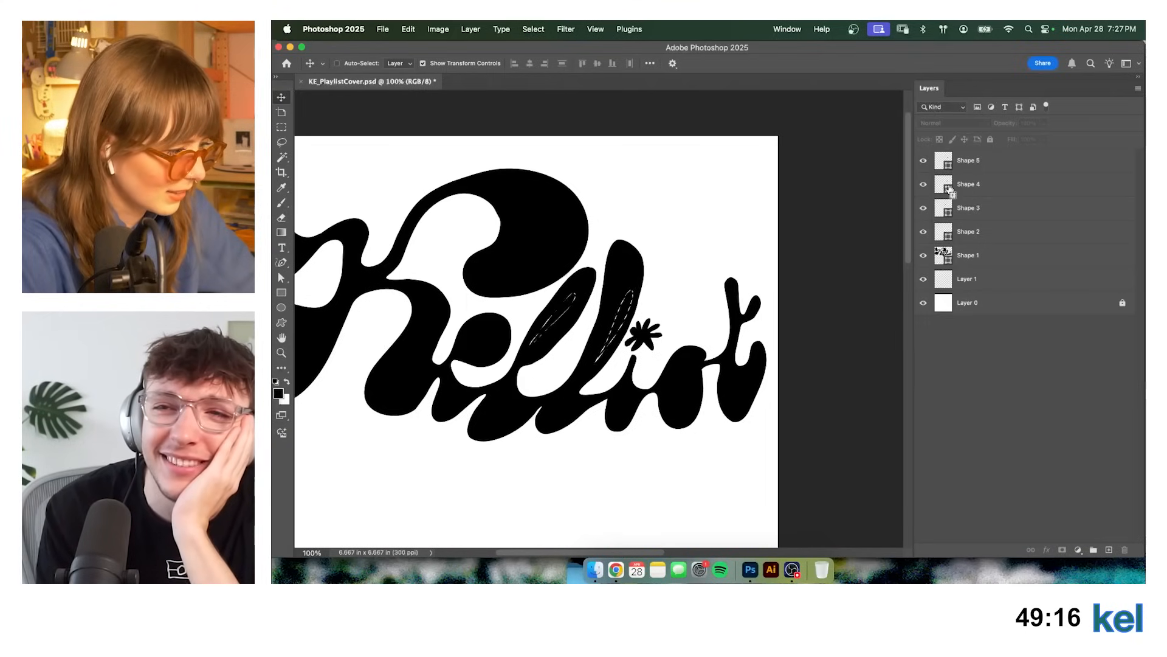
{"action": "left_click", "coordinate": [948, 236], "text": "shift+super"}
{"action": "left_click", "coordinate": [1009, 268]}
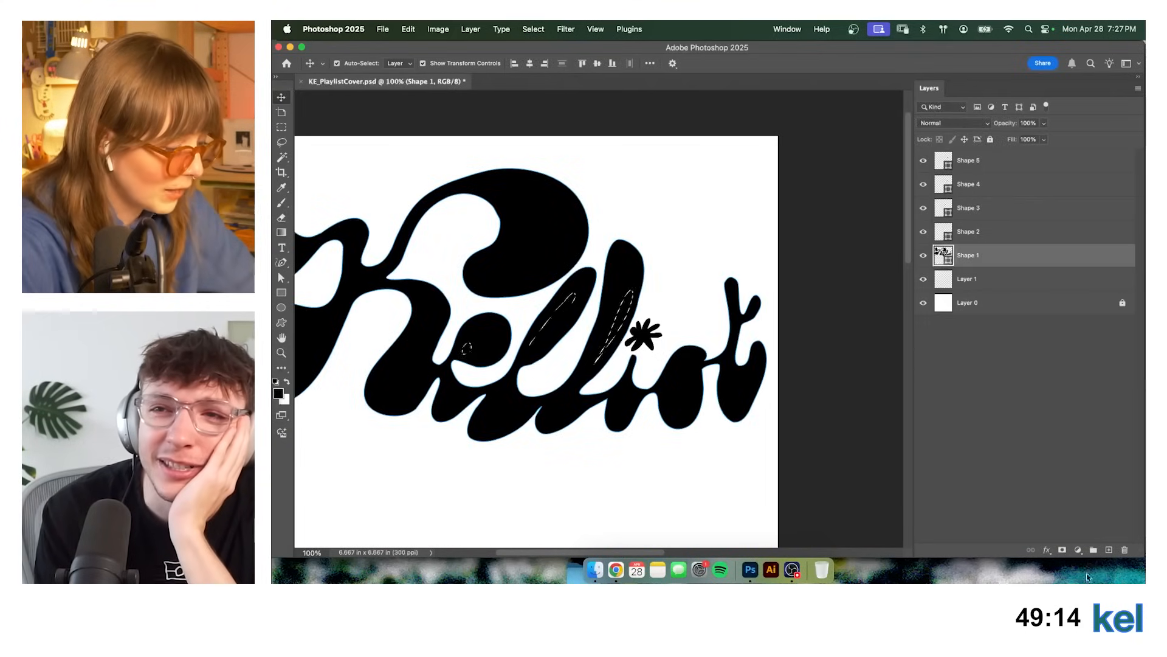
{"action": "left_click", "coordinate": [1062, 550]}
{"action": "key", "text": "super+i"}
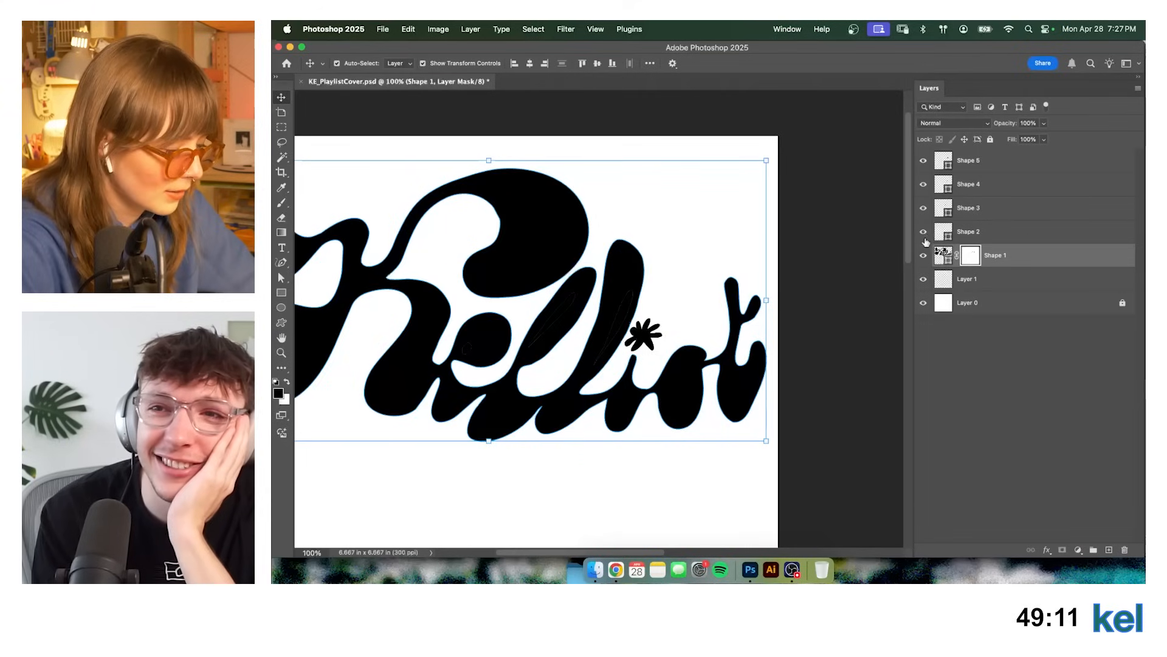
Hide the layers Shape 2, Shape 3 and Shape 4 and check the cut-out counters across the whole lettering.
{"action": "left_click", "coordinate": [923, 183]}
{"action": "left_click", "coordinate": [860, 236]}
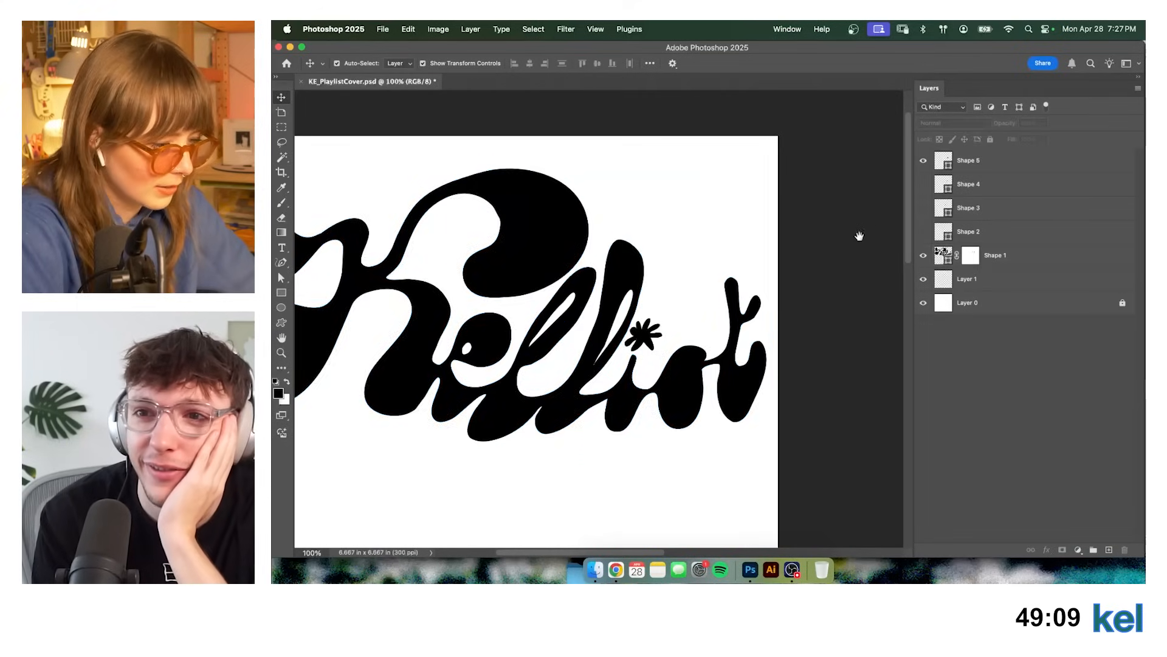
{"action": "left_click_drag", "start_coordinate": [859, 237], "coordinate": [940, 208]}
{"action": "key", "text": "super+minus"}
{"action": "key", "text": "super+minus"}
{"action": "key", "text": "super+minus"}
{"action": "key", "text": "super+minus"}
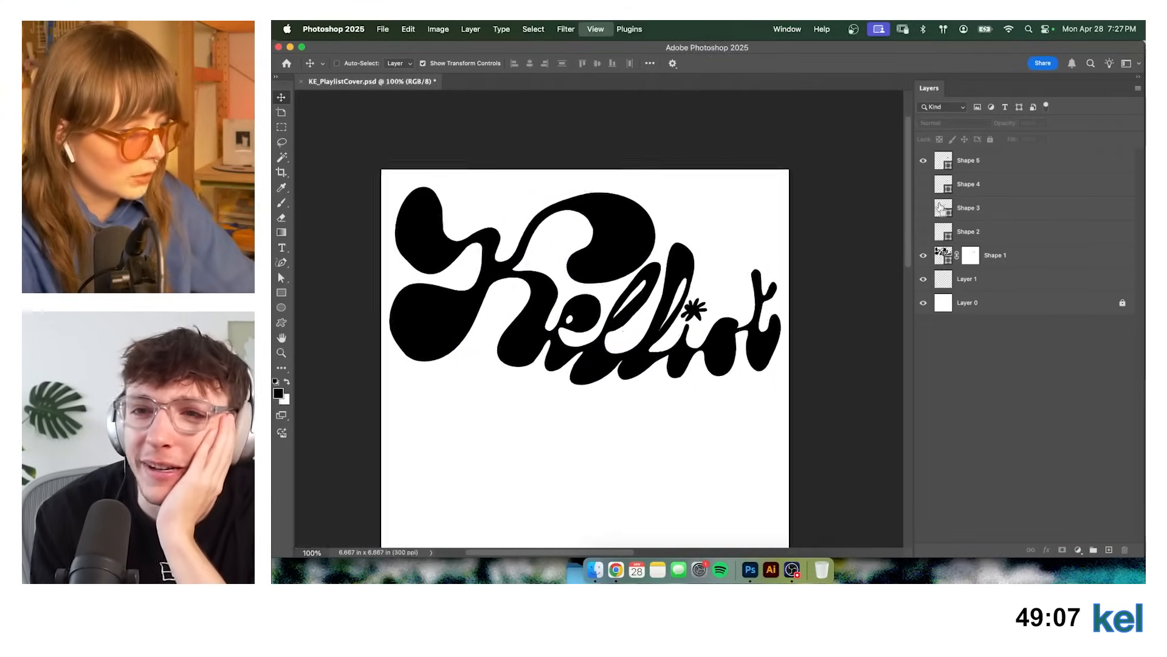
{"action": "key", "text": "super+plus"}
{"action": "key", "text": "super+plus"}
{"action": "key", "text": "super+plus"}
{"action": "key", "text": "super+plus"}
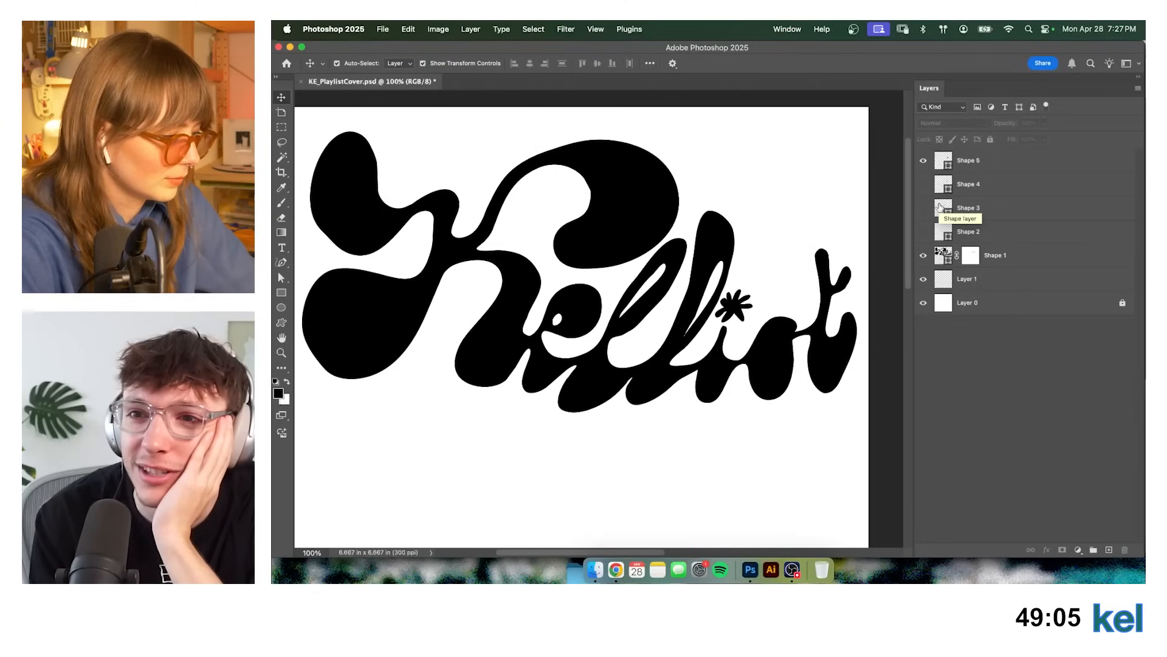
{"action": "left_click_drag", "start_coordinate": [835, 277], "coordinate": [785, 280]}
Delete the layer mask from the lettering layer Shape 1.
{"action": "right_click", "coordinate": [972, 258]}
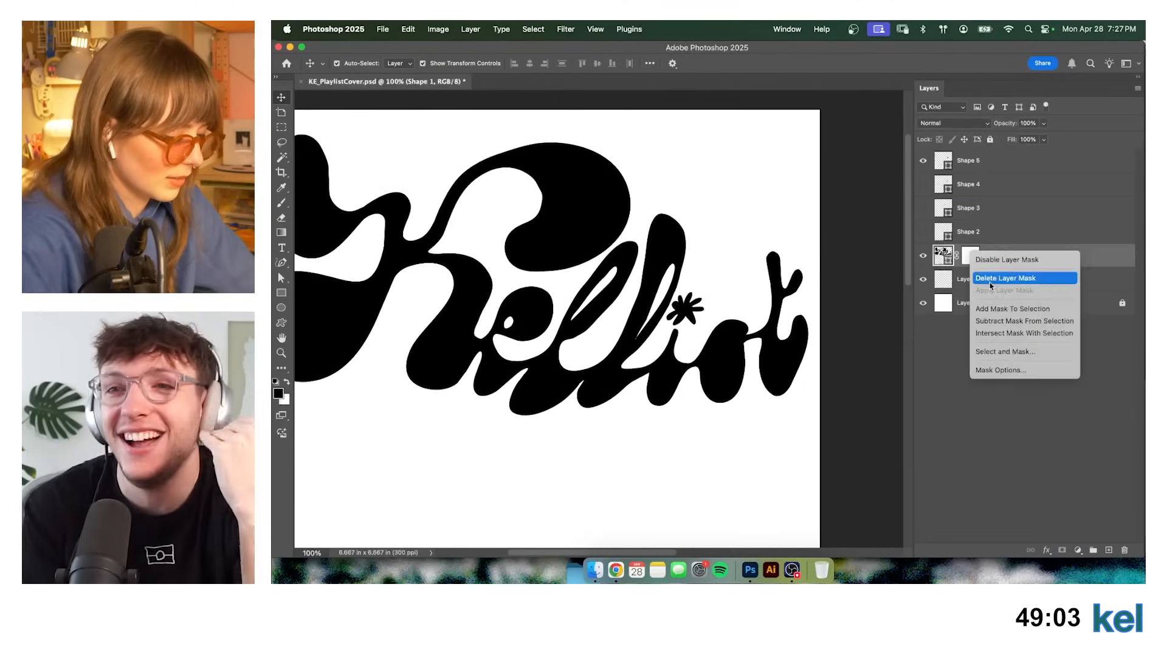
{"action": "left_click", "coordinate": [997, 280]}
{"action": "mouse_move", "coordinate": [868, 292]}
{"action": "left_mouse_down"}
{"action": "mouse_move", "coordinate": [854, 293]}
{"action": "mouse_move", "coordinate": [883, 296]}
{"action": "left_mouse_up"}
{"action": "left_click", "coordinate": [882, 306]}
Add a new layer and draw a freeform counter about 70 × 97 px, notched at its upper edge, inside the o.
{"action": "key", "text": "super+equal"}
{"action": "key", "text": "super+equal"}
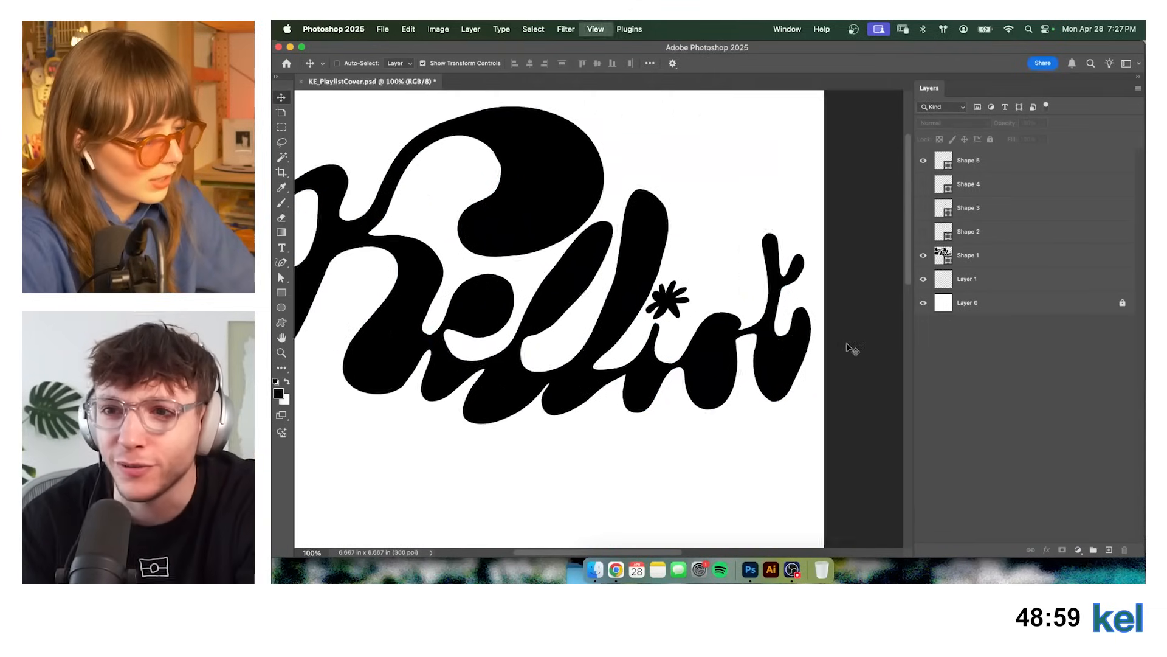
{"action": "left_click_drag", "start_coordinate": [762, 158], "coordinate": [501, 121]}
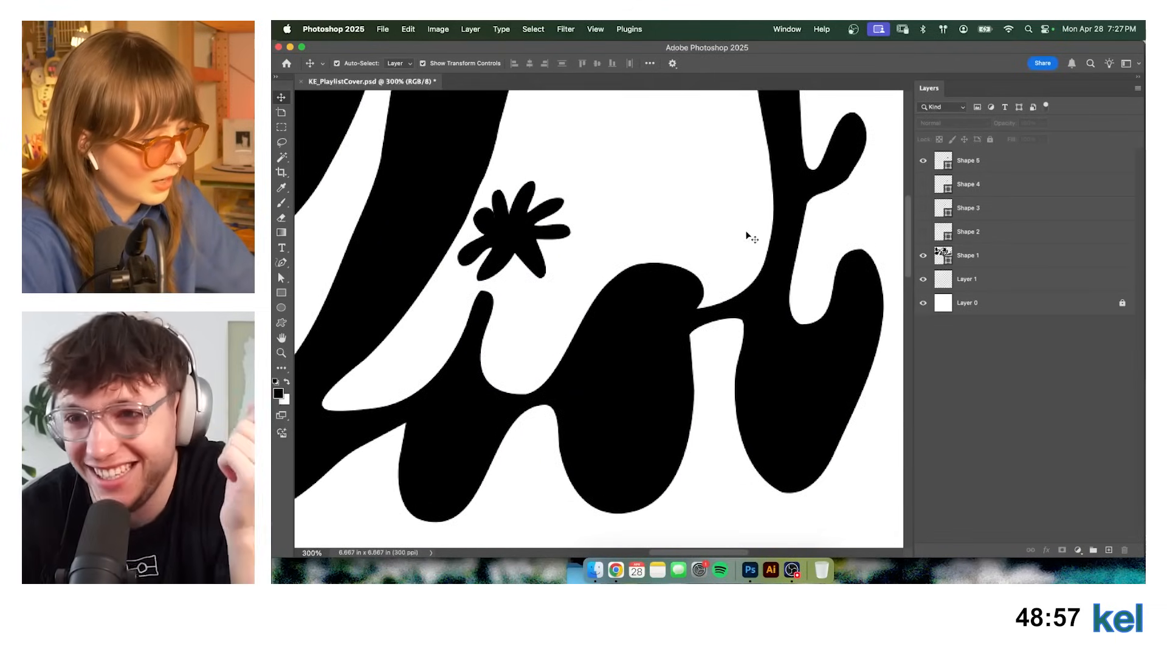
{"action": "left_click", "coordinate": [654, 348]}
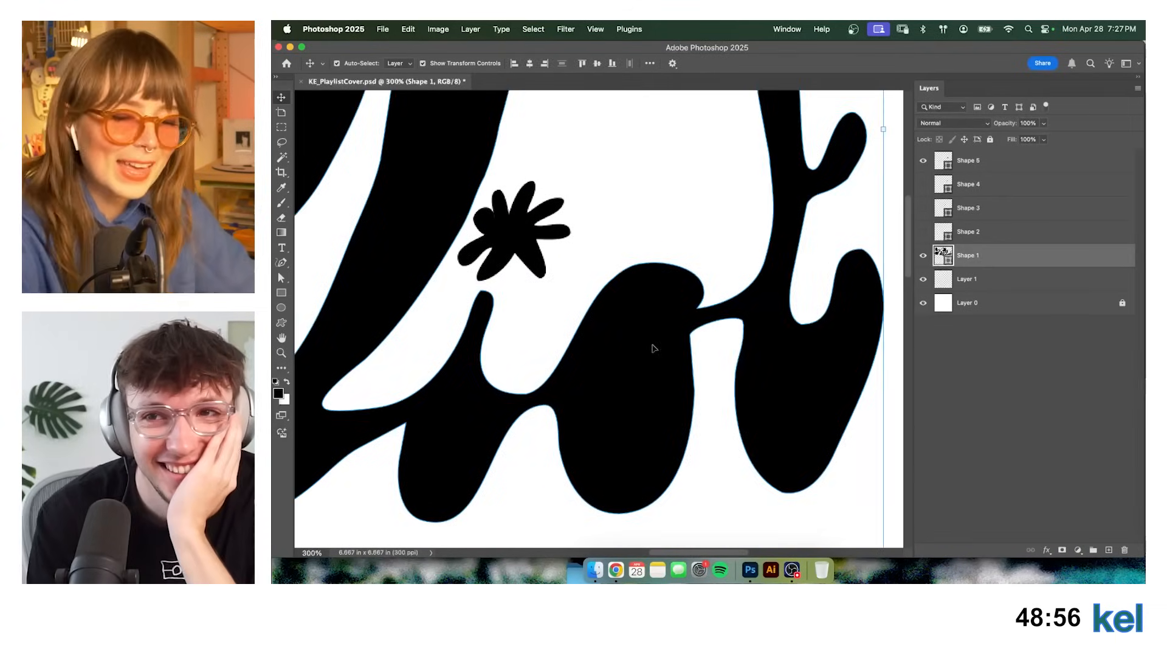
{"action": "left_click", "coordinate": [999, 414]}
{"action": "left_click_drag", "start_coordinate": [880, 400], "coordinate": [811, 364]}
{"action": "left_click", "coordinate": [1108, 550]}
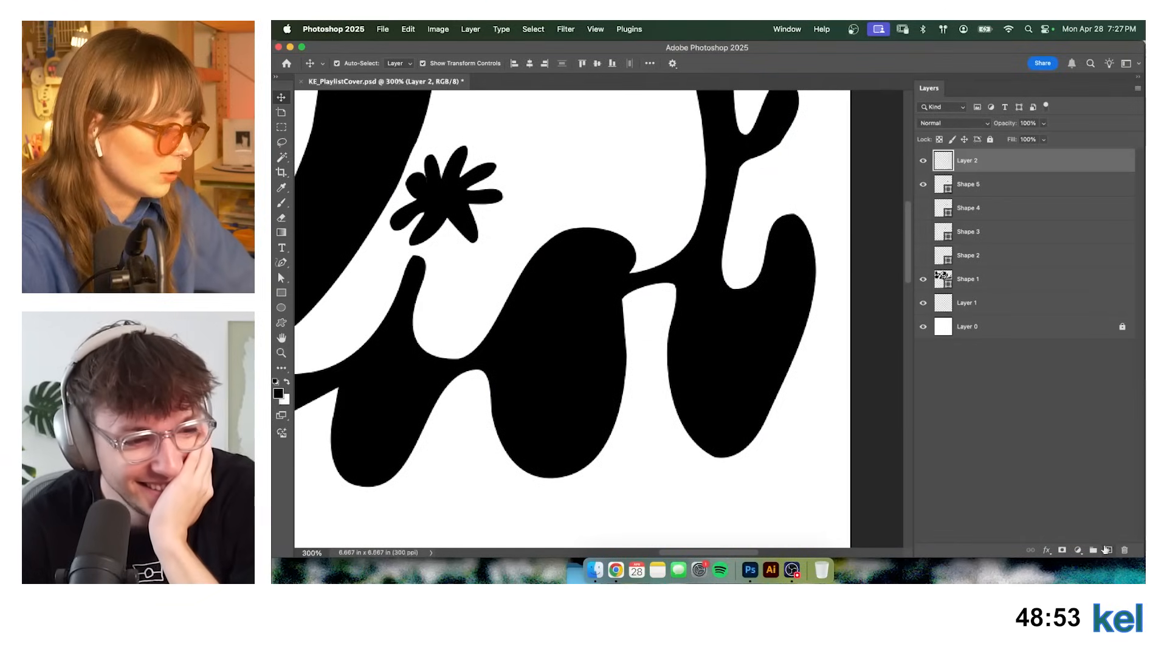
{"action": "key", "text": "p"}
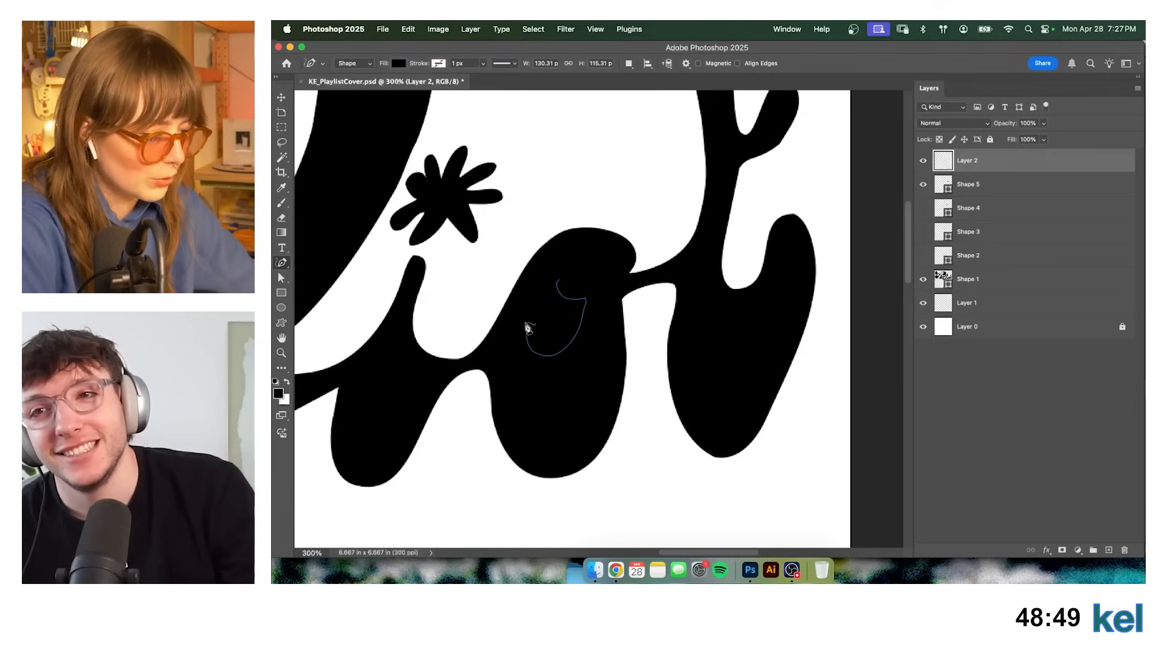
{"action": "left_click_drag", "start_coordinate": [543, 289], "coordinate": [563, 281]}
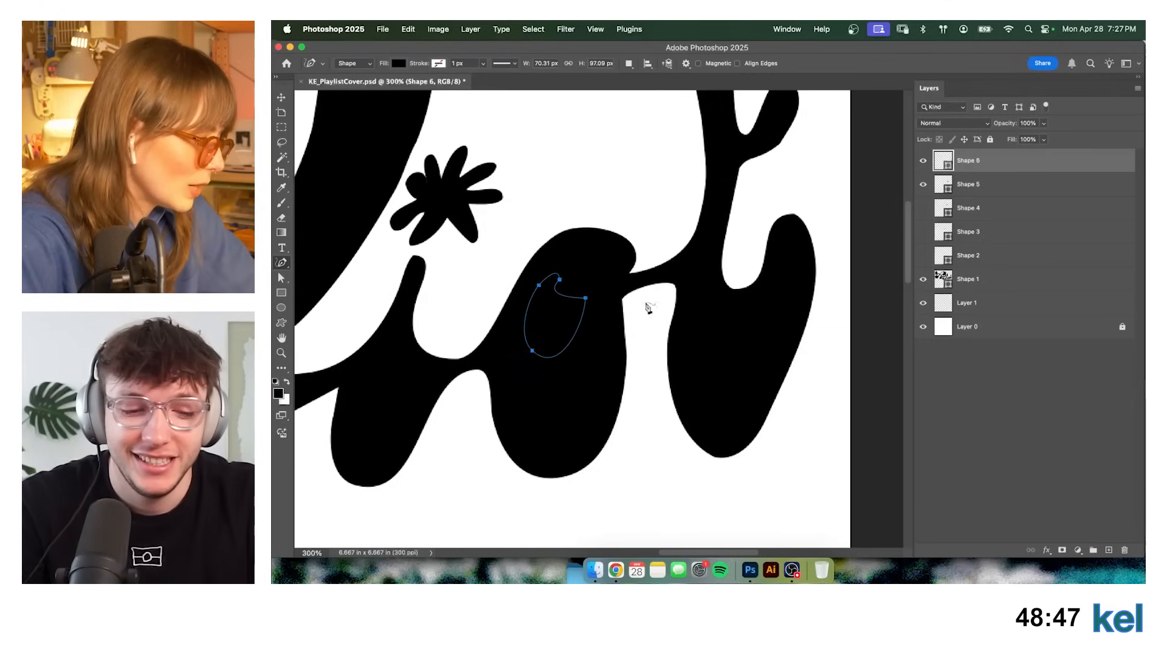
Load the outlines of the counter shapes in the o, both l's and the e as one combined selection.
{"action": "left_click_drag", "start_coordinate": [692, 266], "coordinate": [823, 300]}
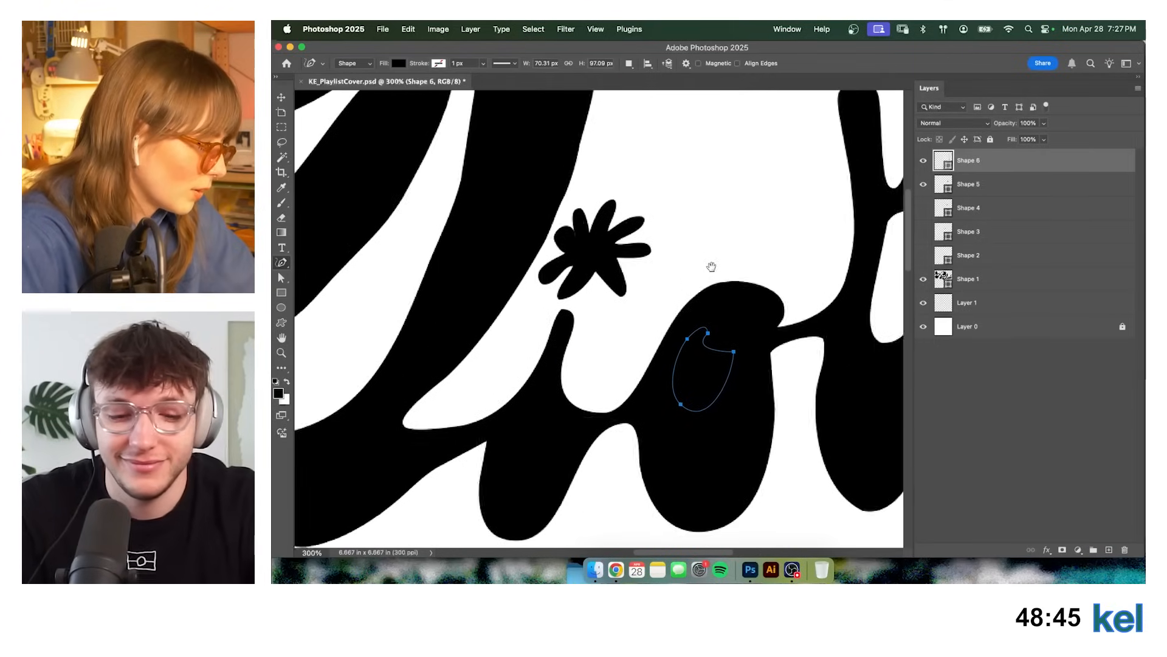
{"action": "left_click_drag", "start_coordinate": [687, 262], "coordinate": [715, 290]}
{"action": "key", "text": "super+minus"}
{"action": "key", "text": "super+minus"}
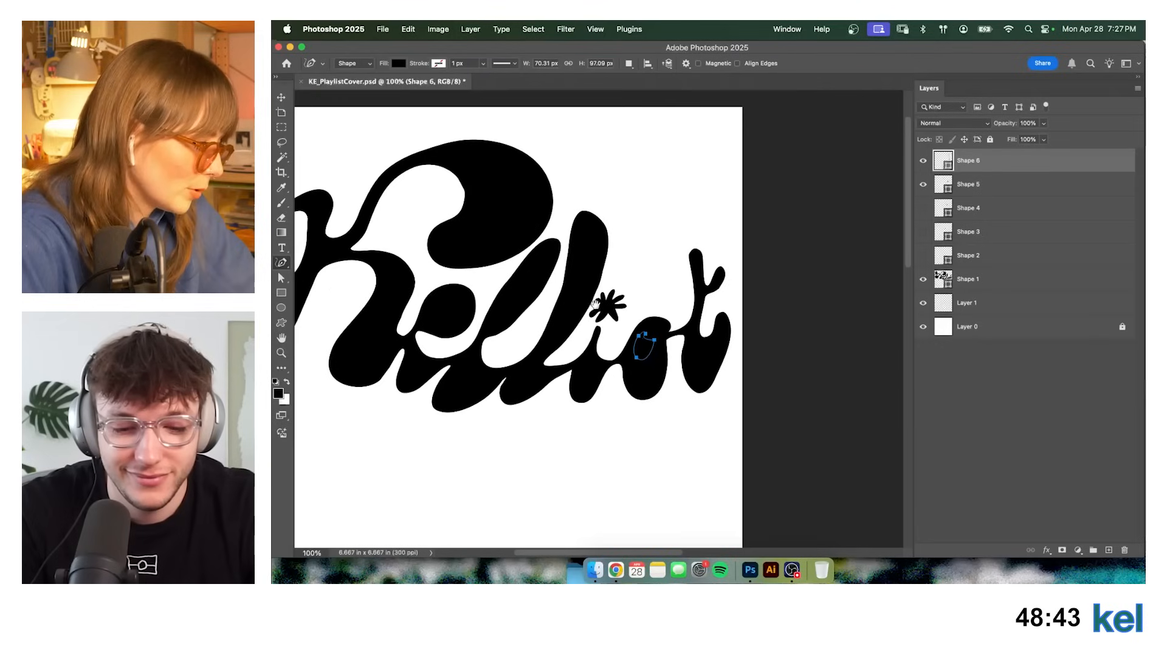
{"action": "left_click_drag", "start_coordinate": [595, 302], "coordinate": [616, 317]}
{"action": "key", "text": "super+plus"}
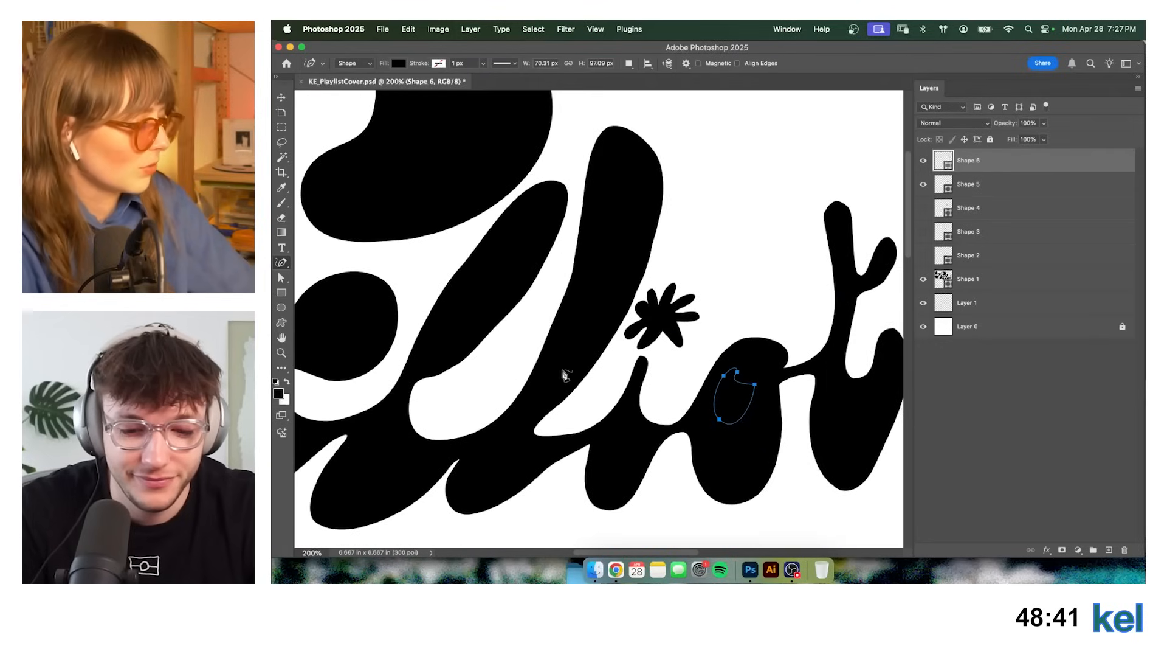
{"action": "left_click", "coordinate": [944, 161], "text": "super"}
{"action": "left_click", "coordinate": [947, 212], "text": "shift+super"}
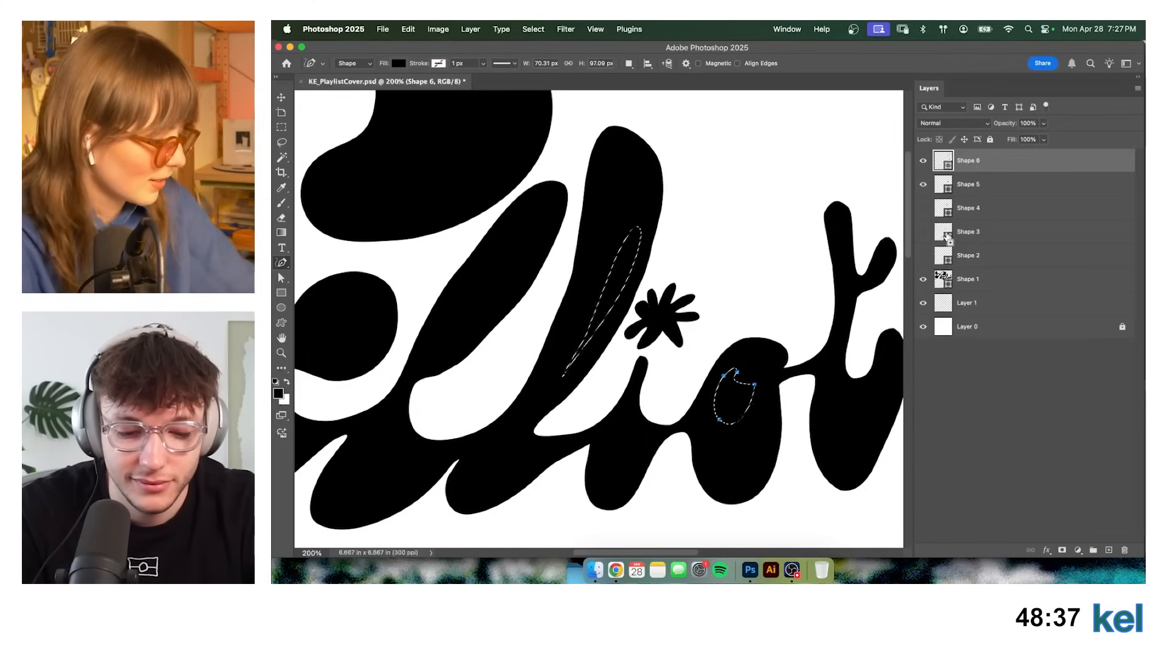
{"action": "left_click", "coordinate": [943, 234], "text": "shift+super"}
{"action": "left_click", "coordinate": [940, 255], "text": "shift+super"}
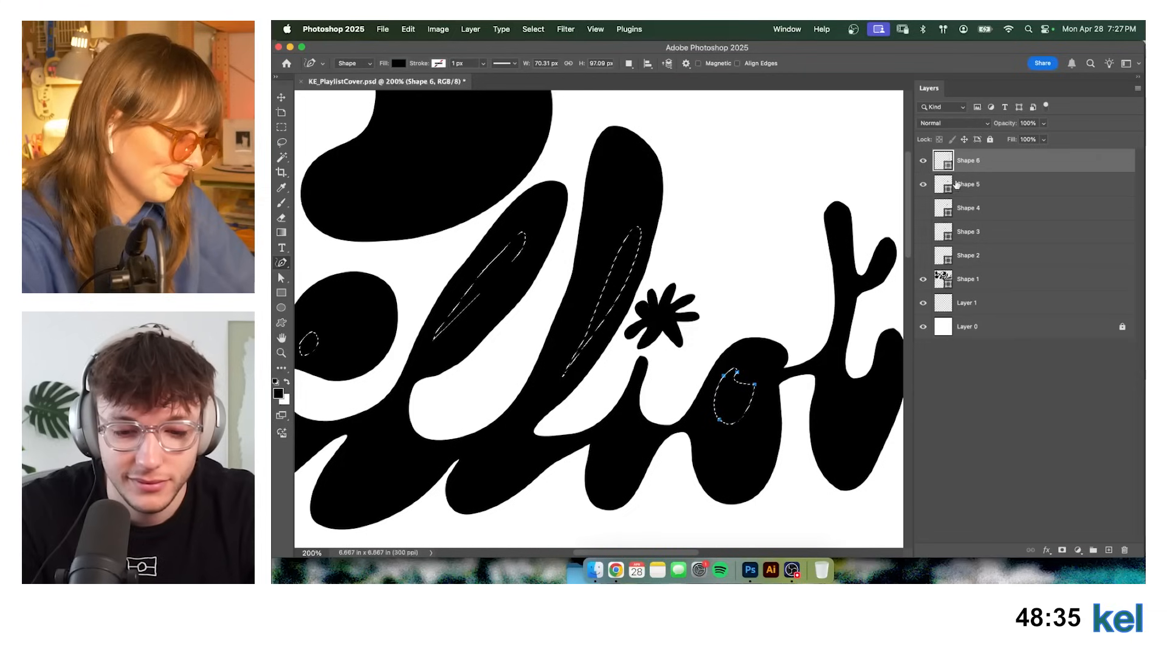
Mask the lettering layer with the selection, invert the mask, and keep only the asterisk visible among the added shape layers.
{"action": "left_click", "coordinate": [947, 278]}
{"action": "left_click", "coordinate": [1063, 550]}
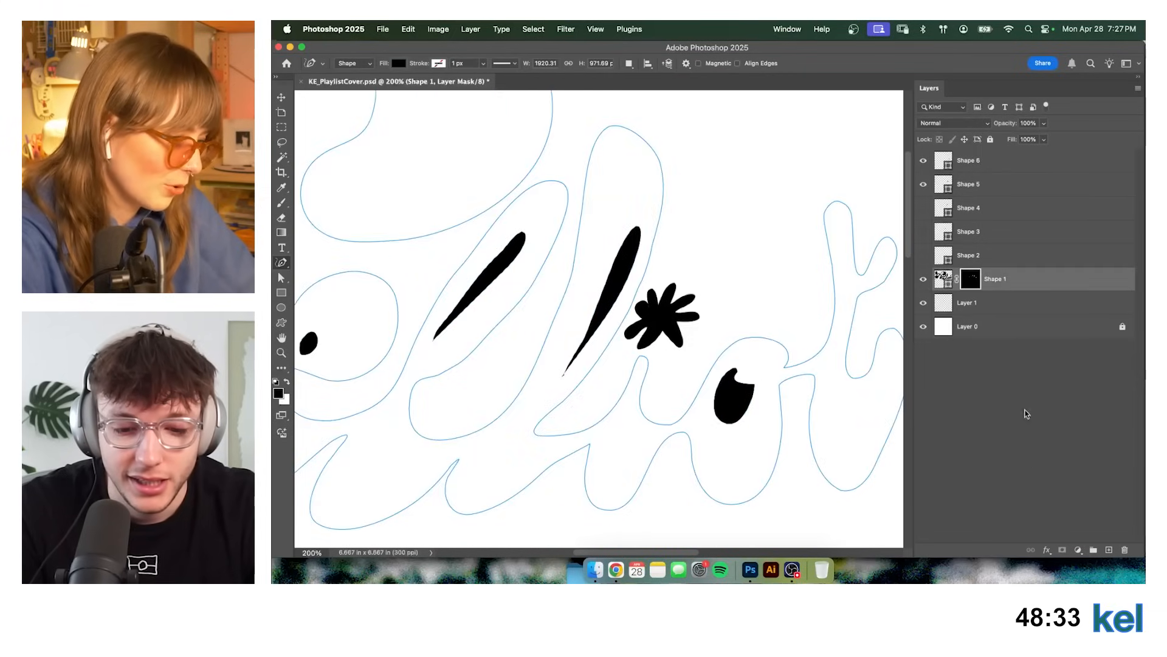
{"action": "left_click", "coordinate": [922, 160]}
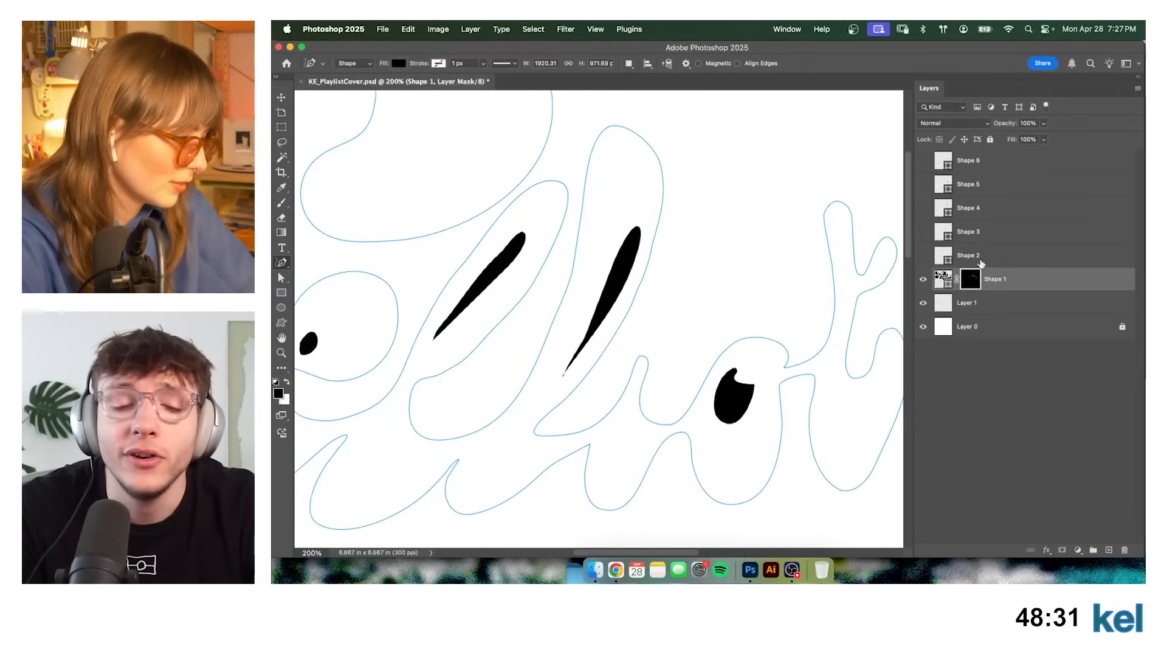
{"action": "key", "text": "super+i"}
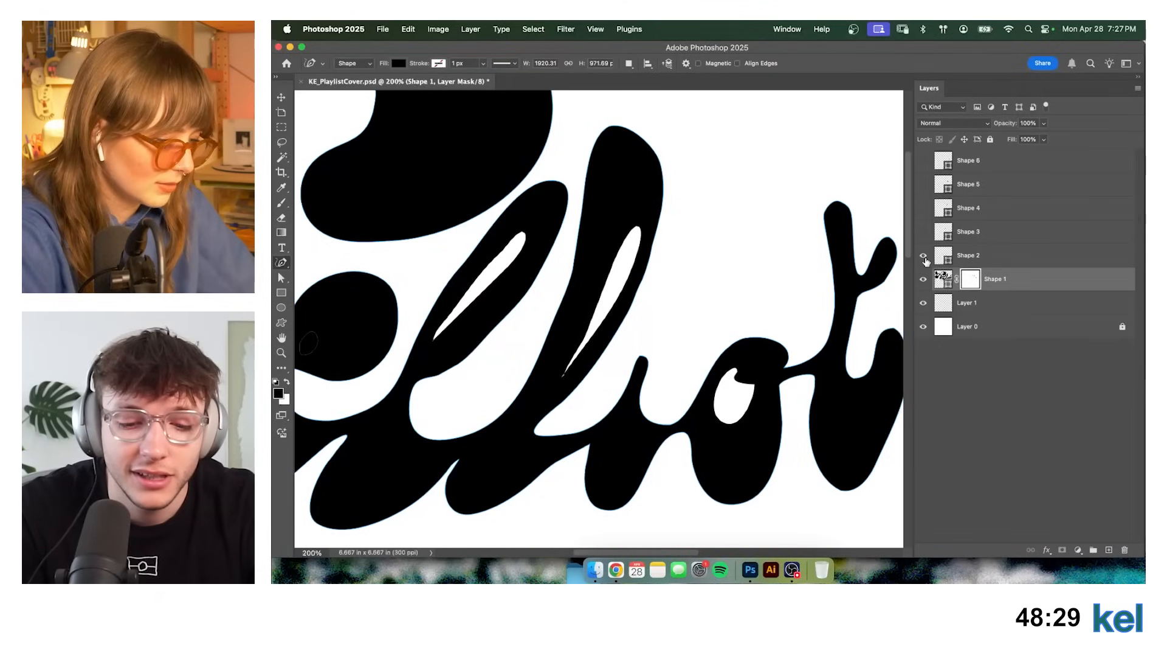
{"action": "left_click", "coordinate": [923, 256]}
{"action": "left_click", "coordinate": [923, 160]}
{"action": "left_click", "coordinate": [923, 161]}
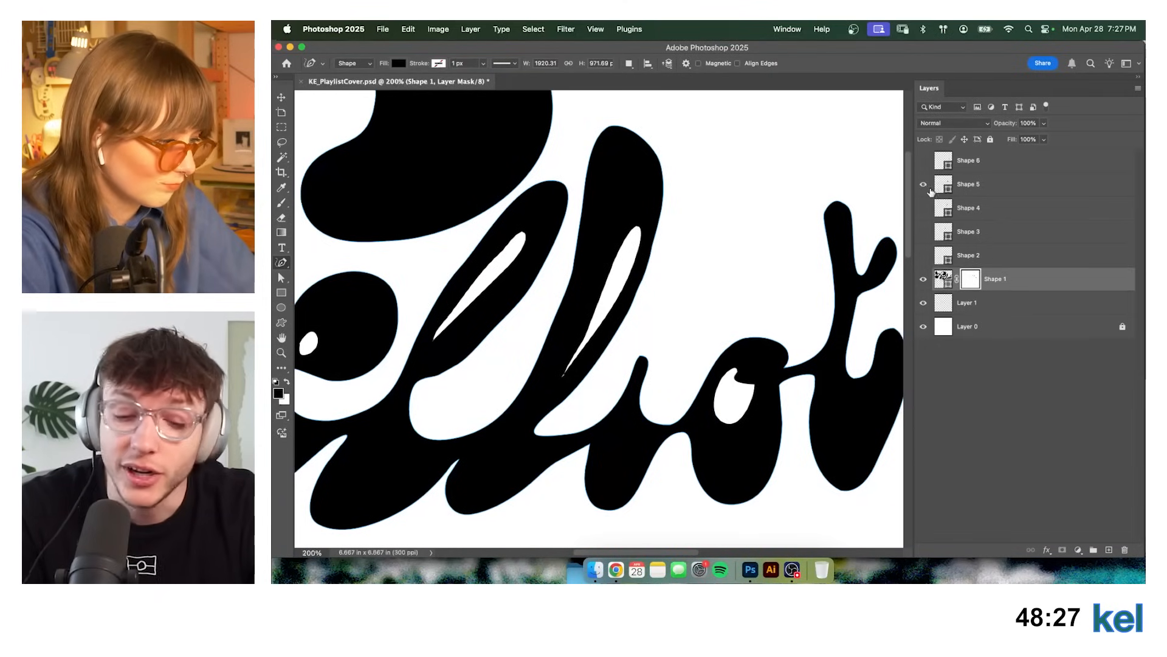
{"action": "left_click", "coordinate": [923, 185]}
Rotate the asterisk above the i clockwise and commit the transformation.
{"action": "key", "text": "v"}
{"action": "left_click", "coordinate": [674, 317]}
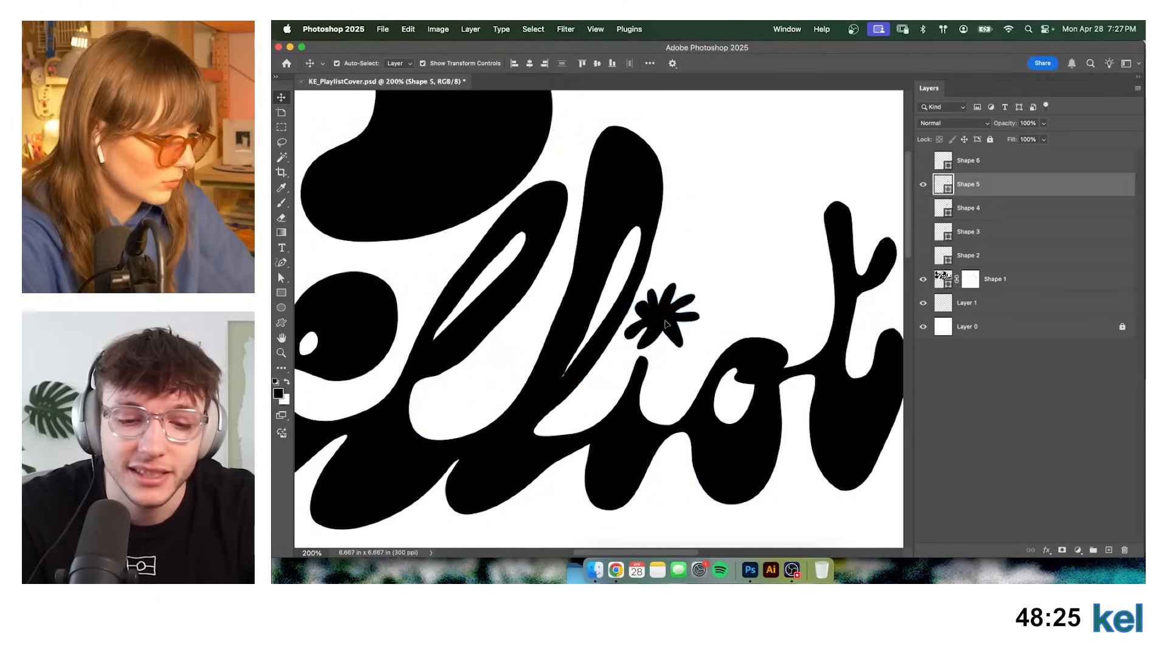
{"action": "left_click_drag", "start_coordinate": [711, 273], "coordinate": [728, 353]}
{"action": "key", "text": "Return"}
Review the whole lettering at 25% size and with the full canvas in view.
{"action": "key", "text": "super+0"}
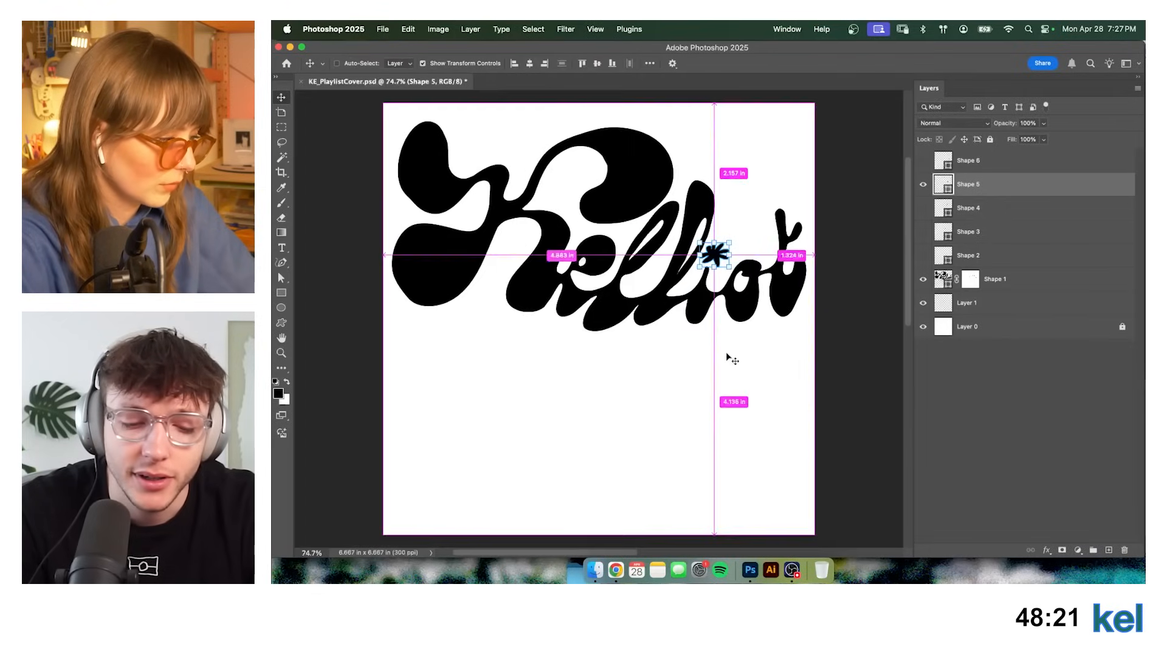
{"action": "left_click", "coordinate": [863, 393]}
{"action": "mouse_move", "coordinate": [866, 409]}
{"action": "left_mouse_down"}
{"action": "mouse_move", "coordinate": [879, 441]}
{"action": "mouse_move", "coordinate": [850, 393]}
{"action": "left_mouse_up"}
{"action": "key", "text": "super+minus"}
{"action": "key", "text": "super+minus"}
{"action": "key", "text": "super+minus"}
{"action": "key", "text": "super+minus"}
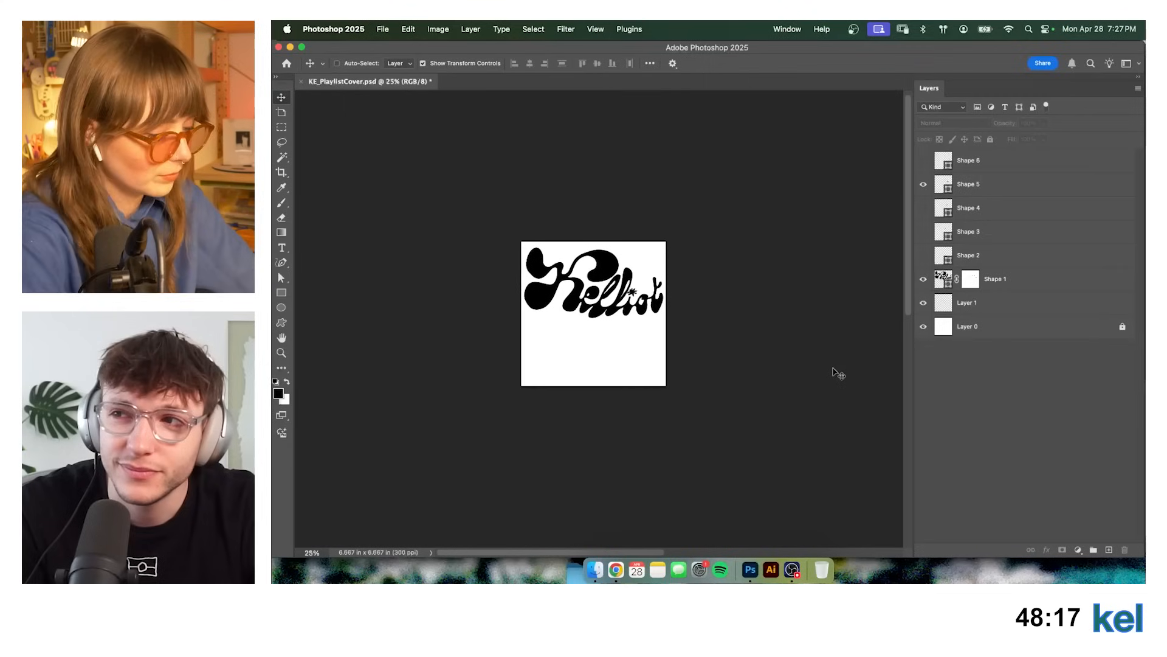
{"action": "key", "text": "super+0"}
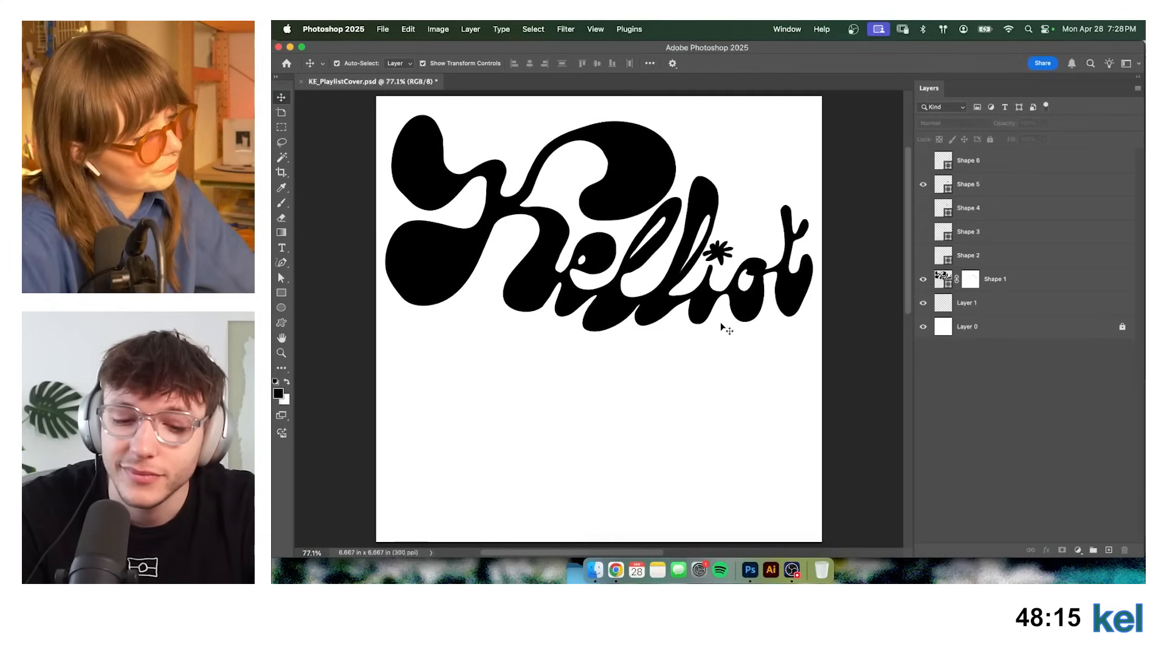
Examine the edges of the masked counters in the double l and around the i at up to 600% zoom.
{"action": "key", "text": "super+plus"}
{"action": "key", "text": "super+plus"}
{"action": "key", "text": "super+plus"}
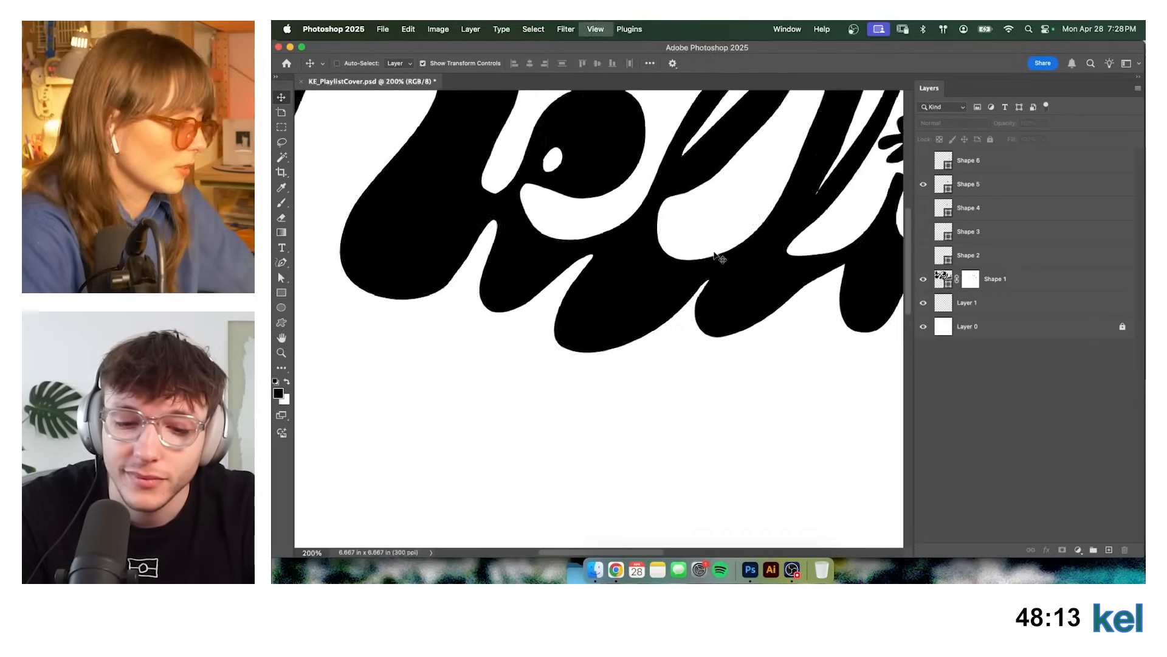
{"action": "left_click_drag", "start_coordinate": [724, 252], "coordinate": [592, 338]}
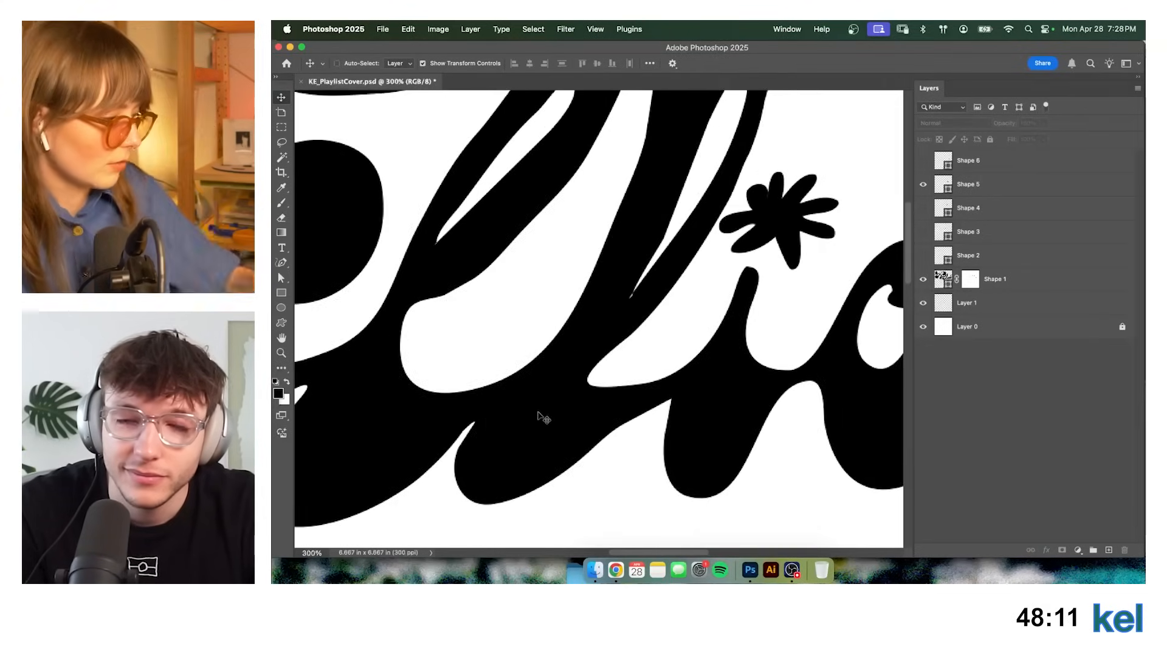
{"action": "key", "text": "super+plus"}
{"action": "key", "text": "super+plus"}
{"action": "key", "text": "super+plus"}
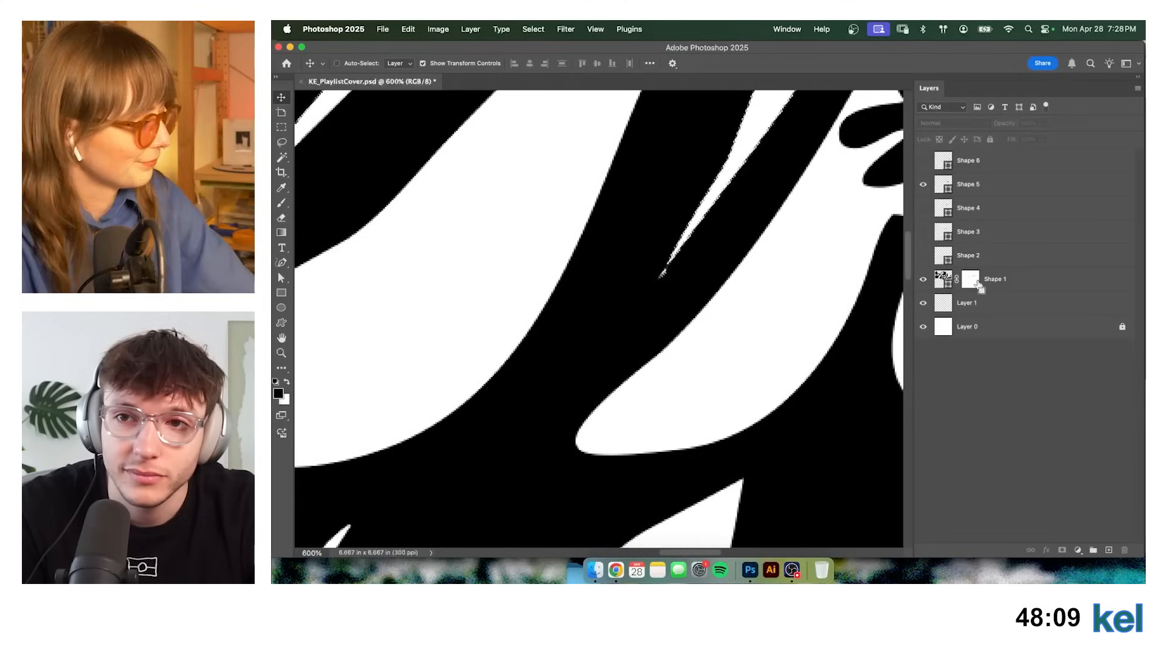
{"action": "left_click", "coordinate": [973, 283], "text": "super"}
{"action": "left_click", "coordinate": [973, 288]}
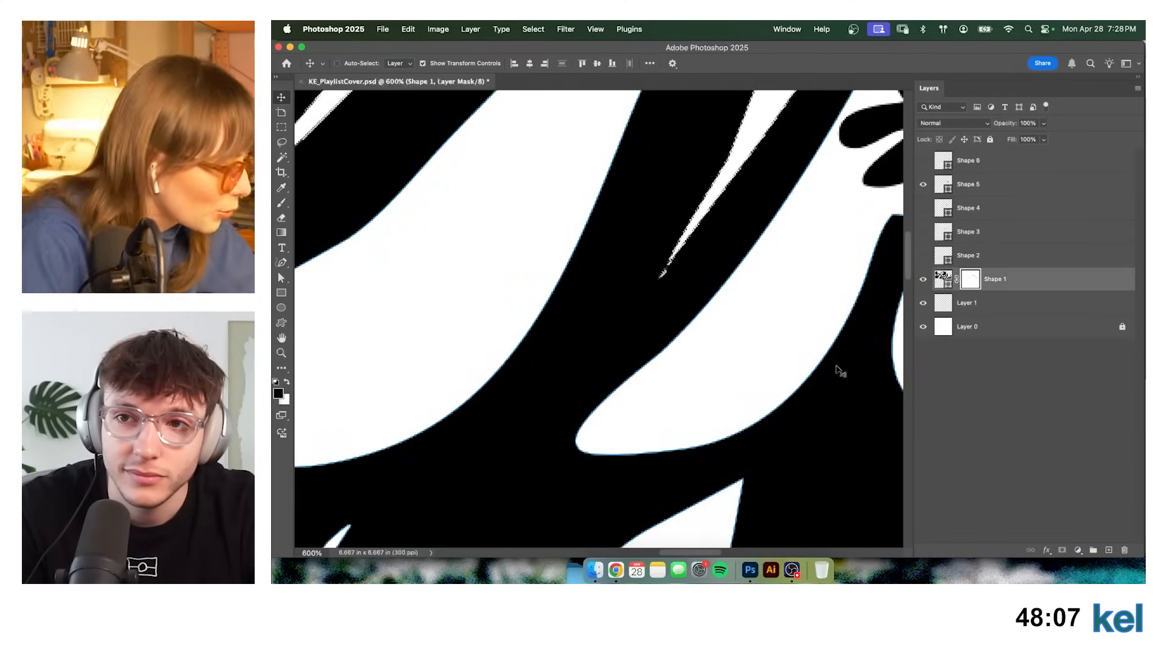
{"action": "key", "text": "super+d"}
{"action": "key", "text": "b"}
{"action": "key", "text": "v"}
{"action": "key", "text": "super+0"}
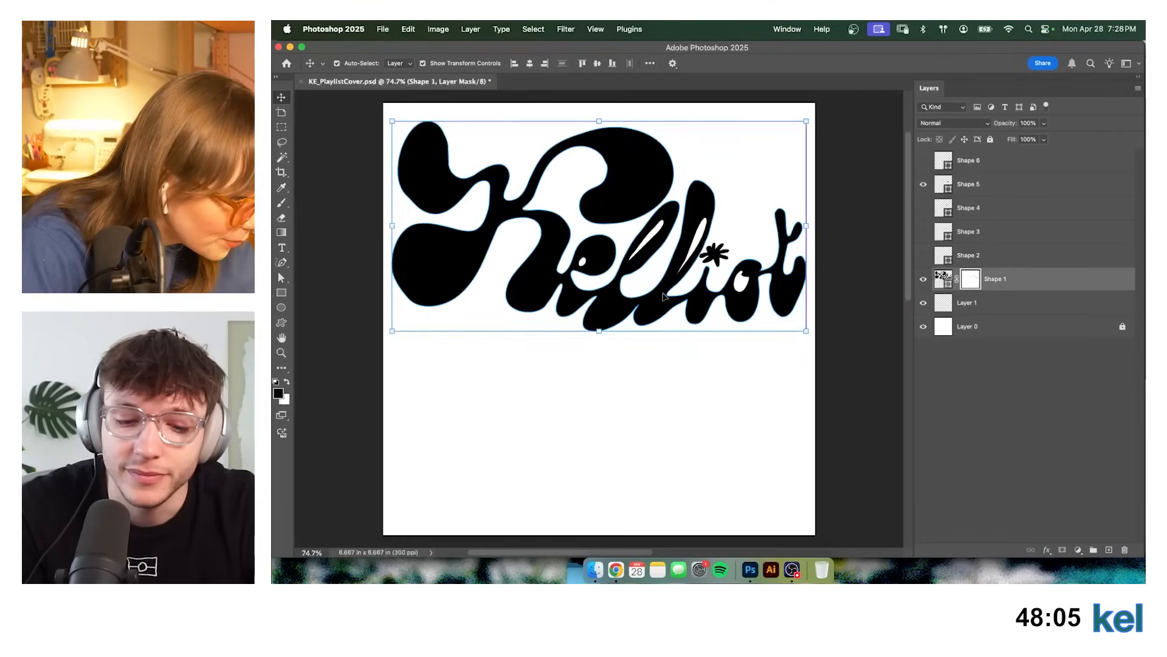
{"action": "left_click", "coordinate": [870, 336]}
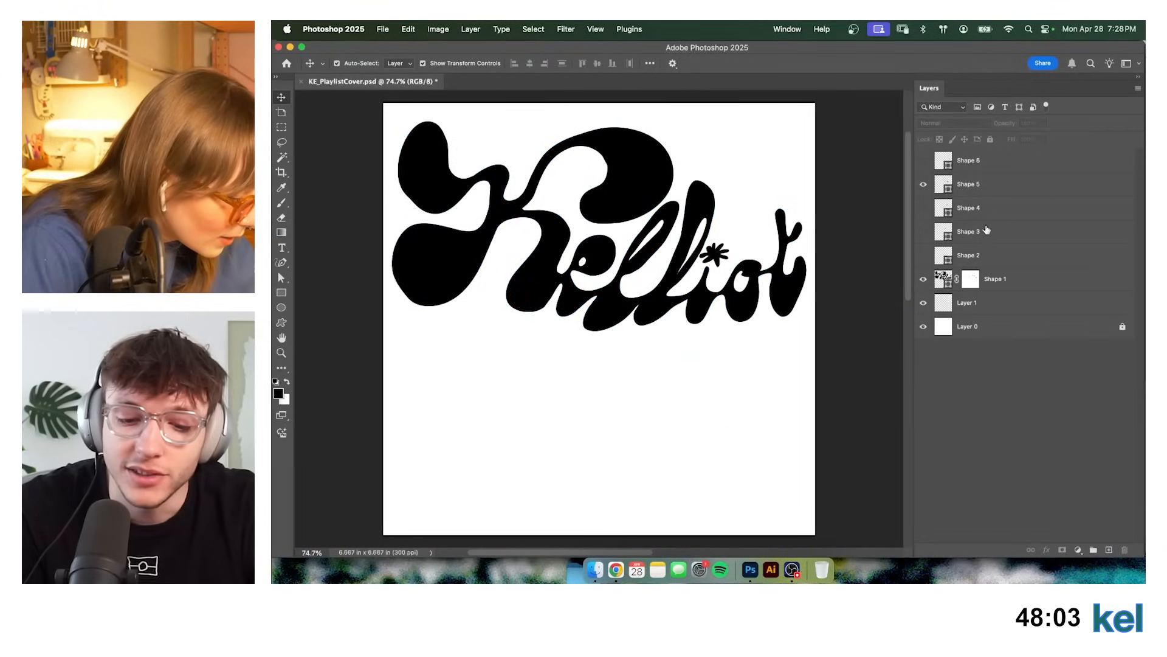
Disable and then delete the layer mask on the Shape 1 lettering layer.
{"action": "right_click", "coordinate": [972, 280]}
{"action": "left_click", "coordinate": [986, 290]}
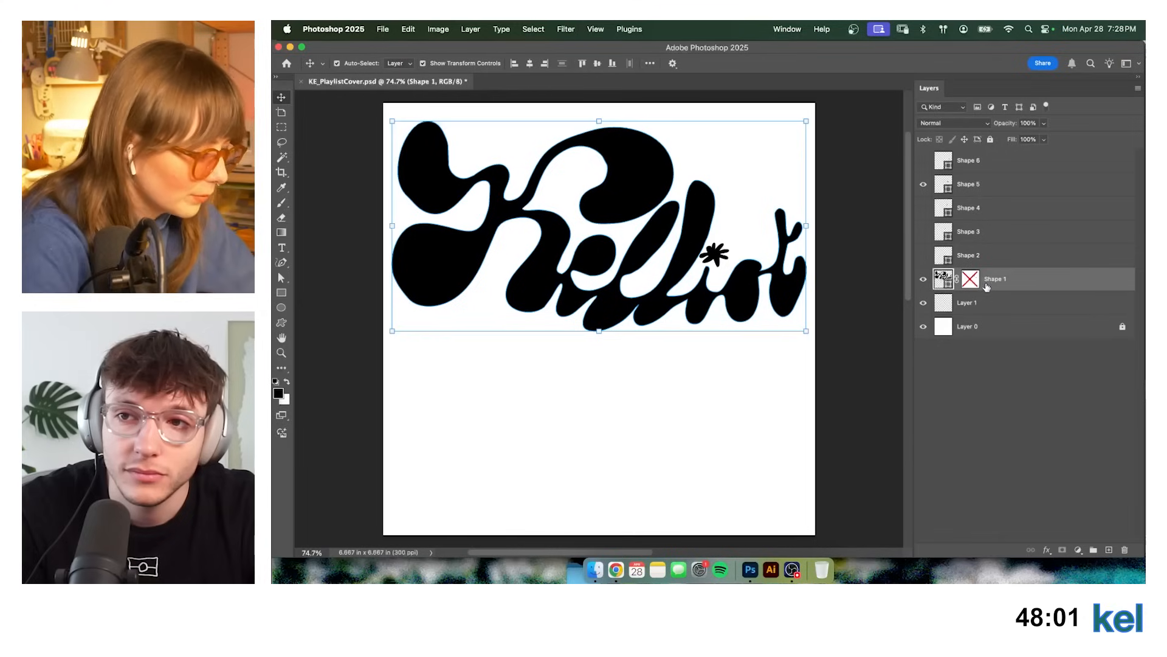
{"action": "left_click", "coordinate": [867, 314]}
{"action": "left_click_drag", "start_coordinate": [854, 307], "coordinate": [862, 309]}
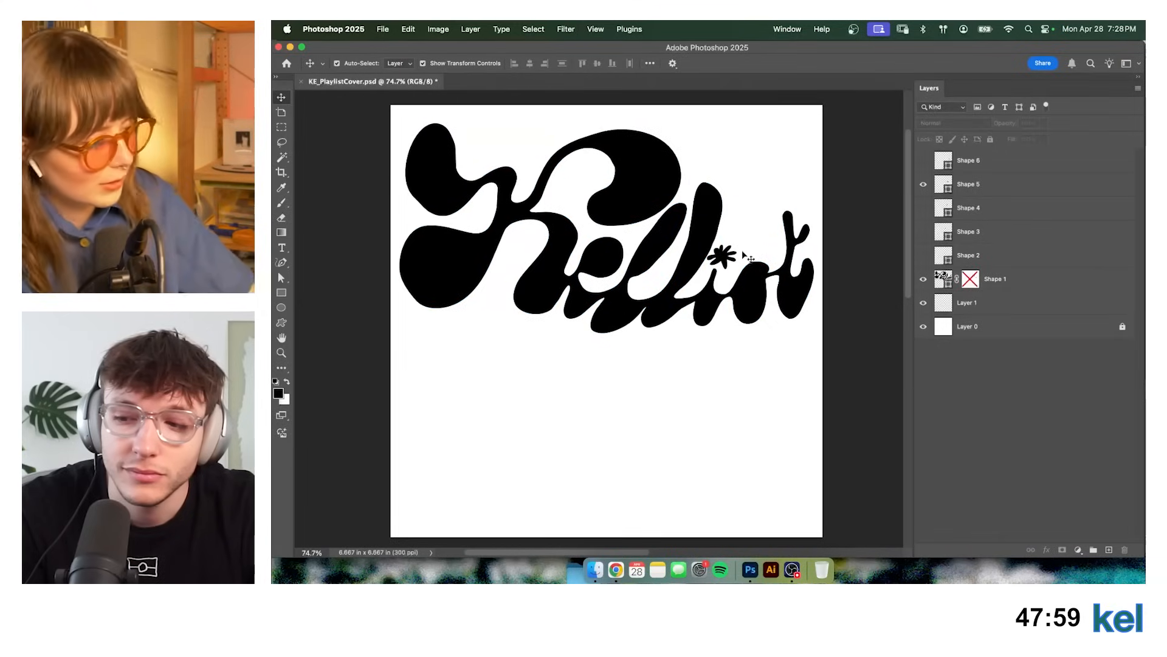
{"action": "right_click", "coordinate": [970, 279]}
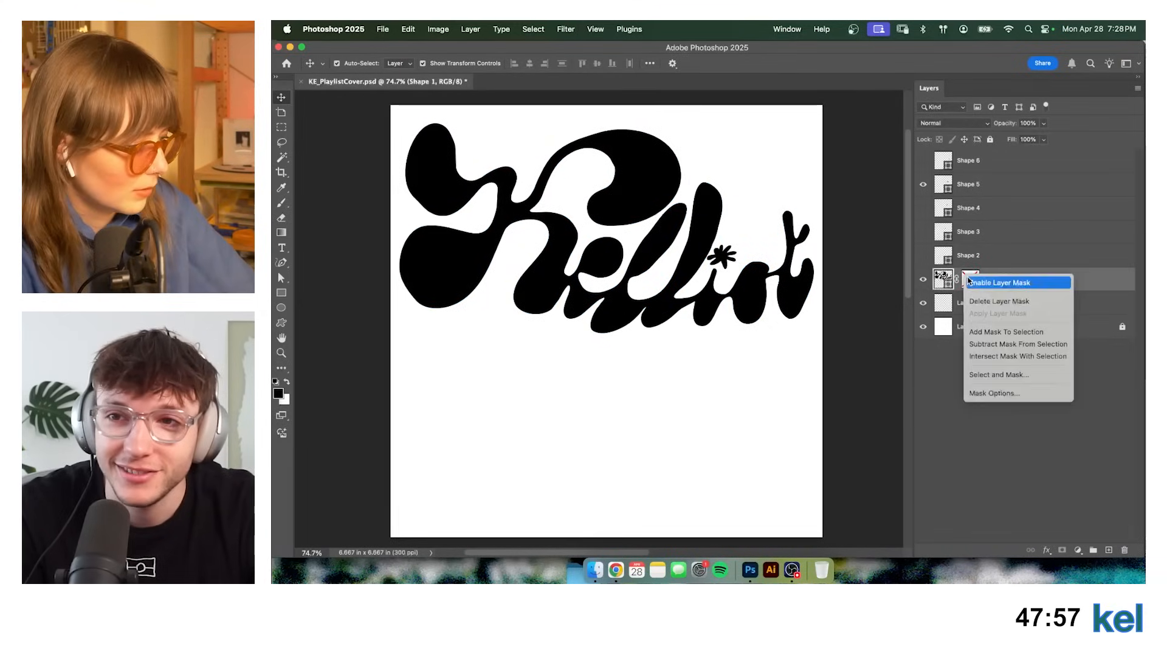
{"action": "left_click", "coordinate": [988, 298]}
{"action": "left_click", "coordinate": [988, 351]}
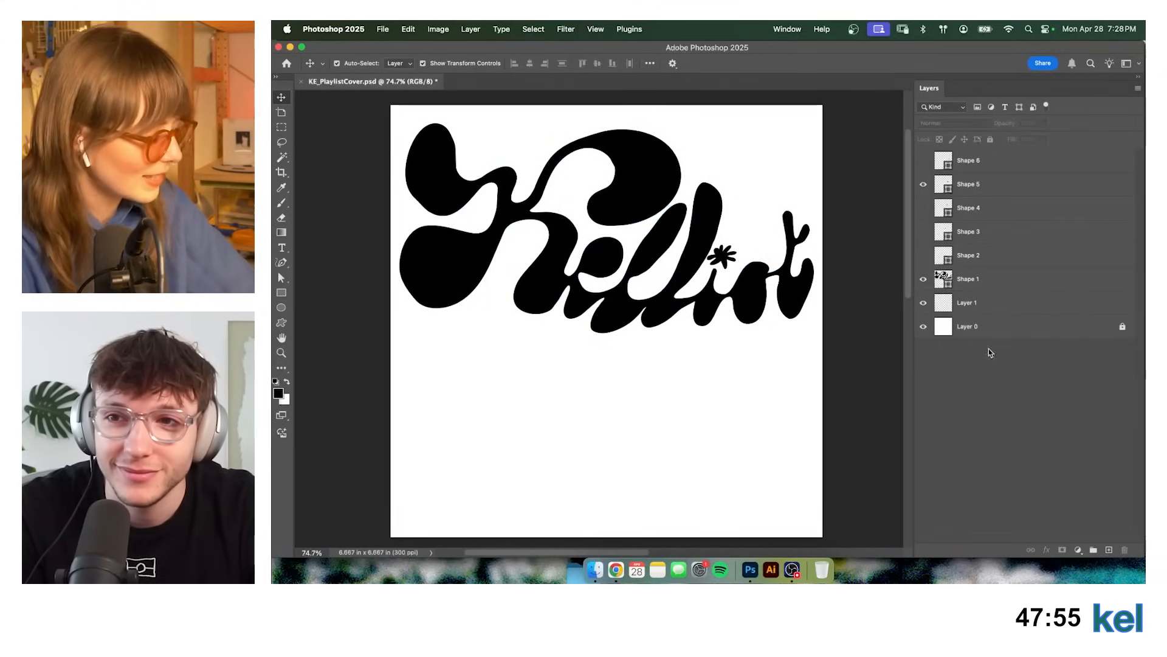
Convert the Shape 1 lettering and the Shape 5 asterisk layers together into one smart object.
{"action": "left_click", "coordinate": [1003, 286]}
{"action": "left_click", "coordinate": [1009, 192], "text": "super"}
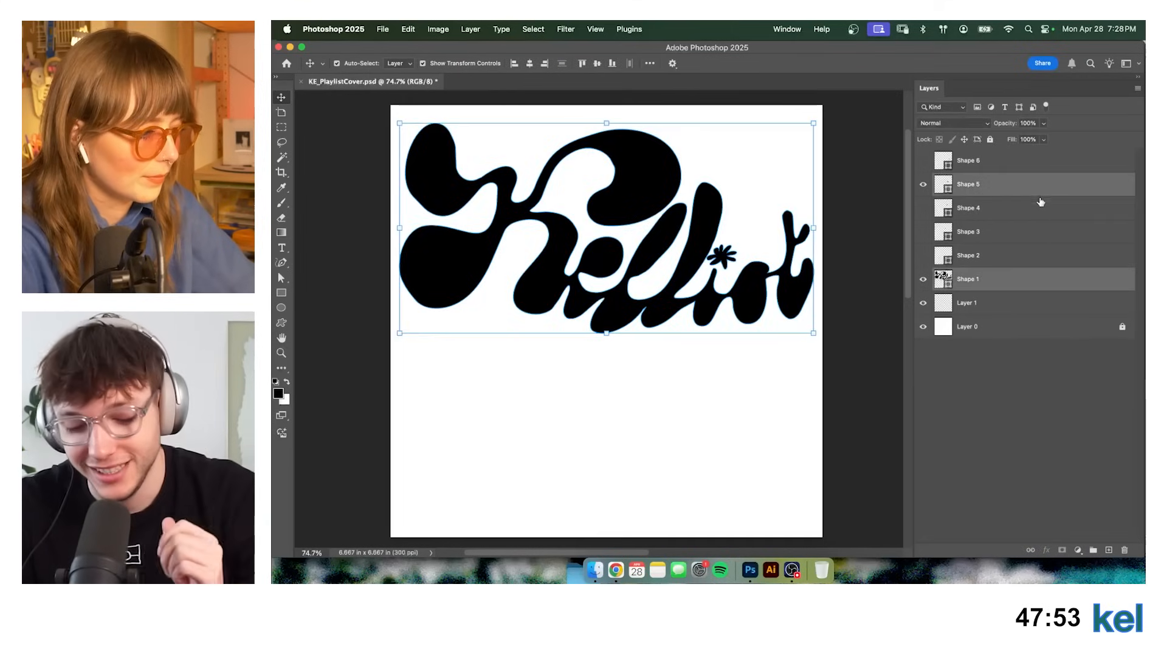
{"action": "right_click", "coordinate": [1037, 190]}
{"action": "left_click", "coordinate": [946, 410]}
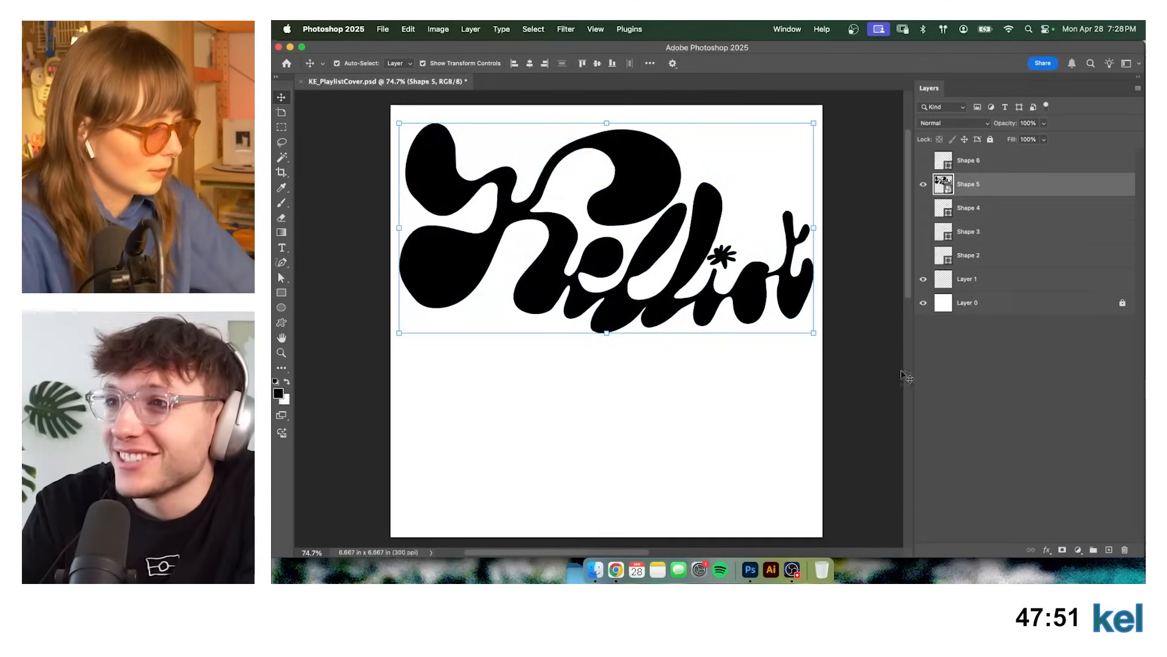
Try a Warp transform on the combined lettering, stretching its lower-left corner downward and bending the letters' lower edge.
{"action": "key", "text": "super+t"}
{"action": "key", "text": "Escape"}
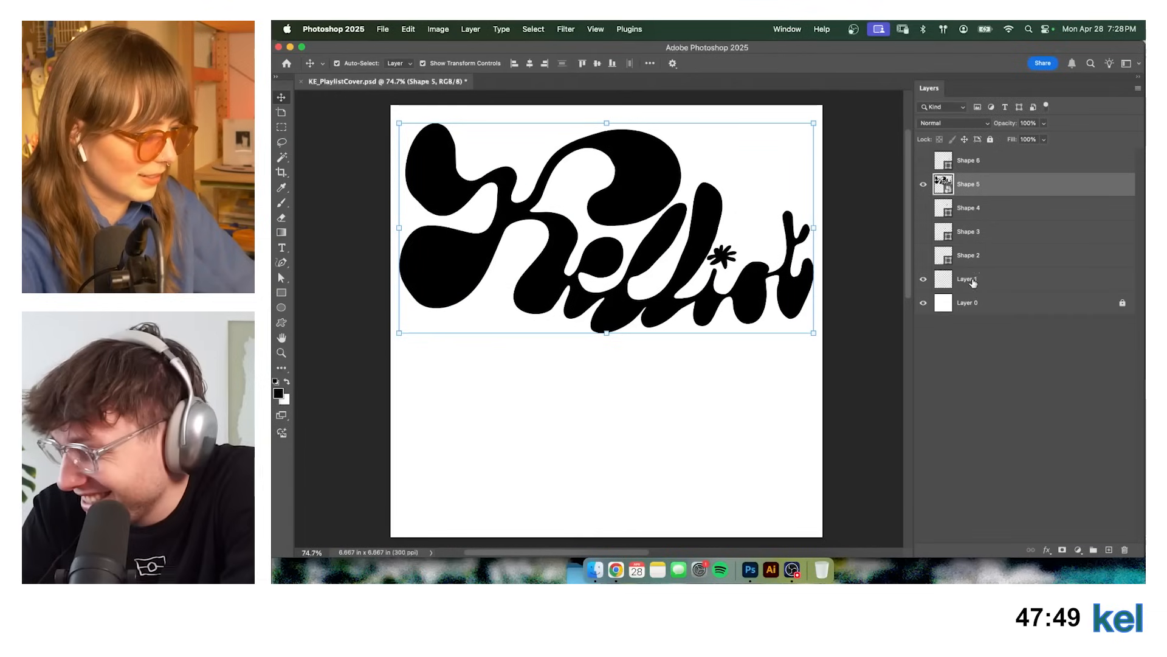
{"action": "right_click", "coordinate": [674, 246]}
{"action": "key", "text": "Escape"}
{"action": "key", "text": "super+t"}
{"action": "right_click", "coordinate": [598, 263]}
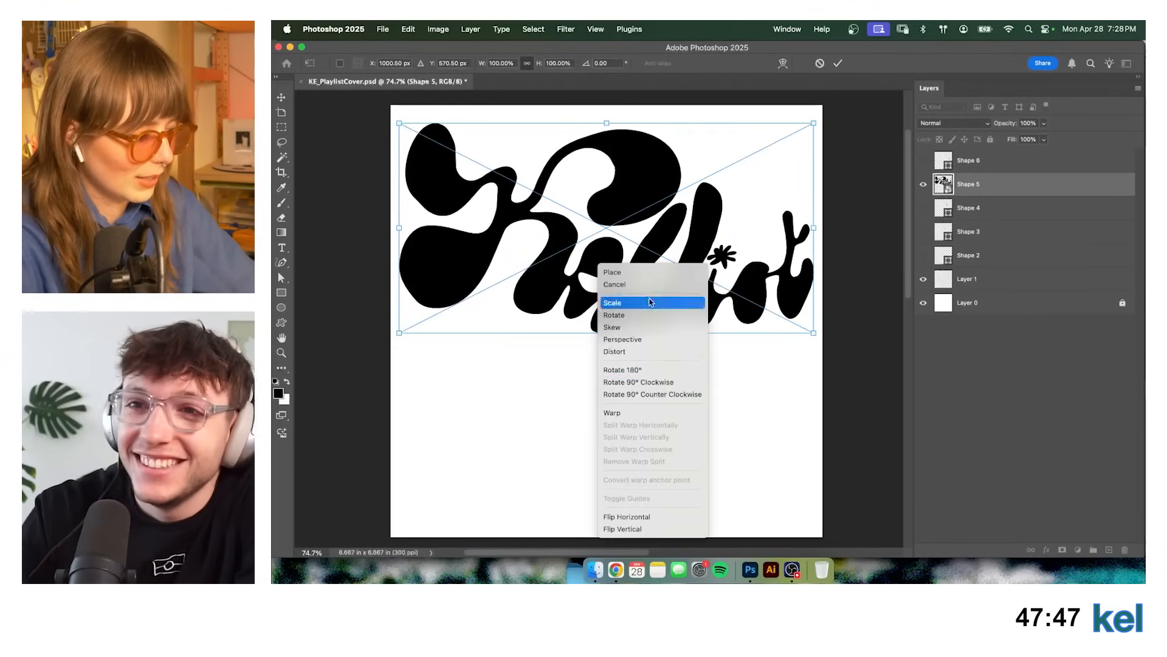
{"action": "left_click", "coordinate": [627, 414]}
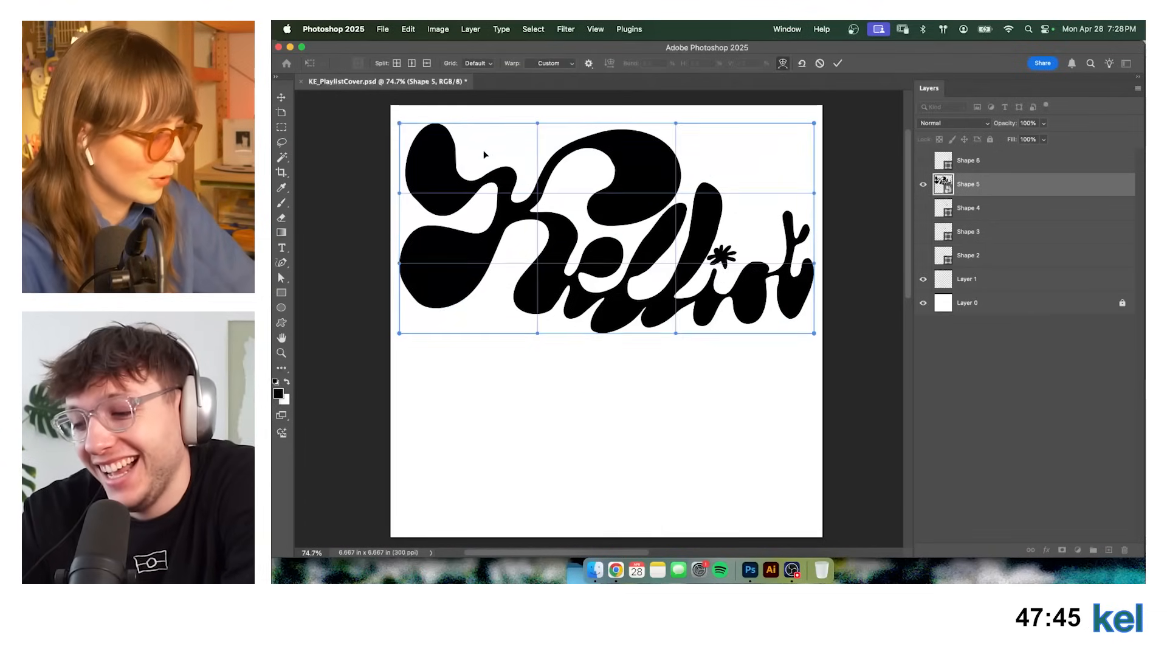
{"action": "left_click_drag", "start_coordinate": [482, 151], "coordinate": [487, 152]}
{"action": "mouse_move", "coordinate": [803, 296]}
{"action": "left_mouse_down"}
{"action": "mouse_move", "coordinate": [803, 279]}
{"action": "mouse_move", "coordinate": [802, 290]}
{"action": "left_mouse_up"}
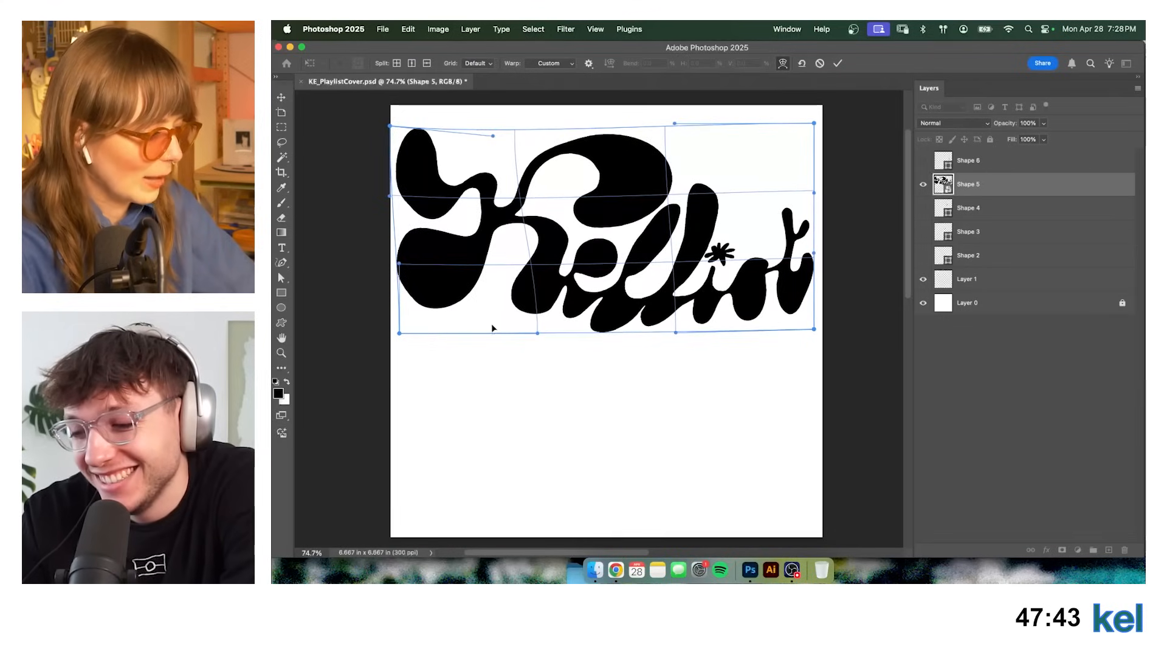
{"action": "left_click_drag", "start_coordinate": [400, 333], "coordinate": [431, 402]}
{"action": "left_click_drag", "start_coordinate": [675, 305], "coordinate": [701, 337]}
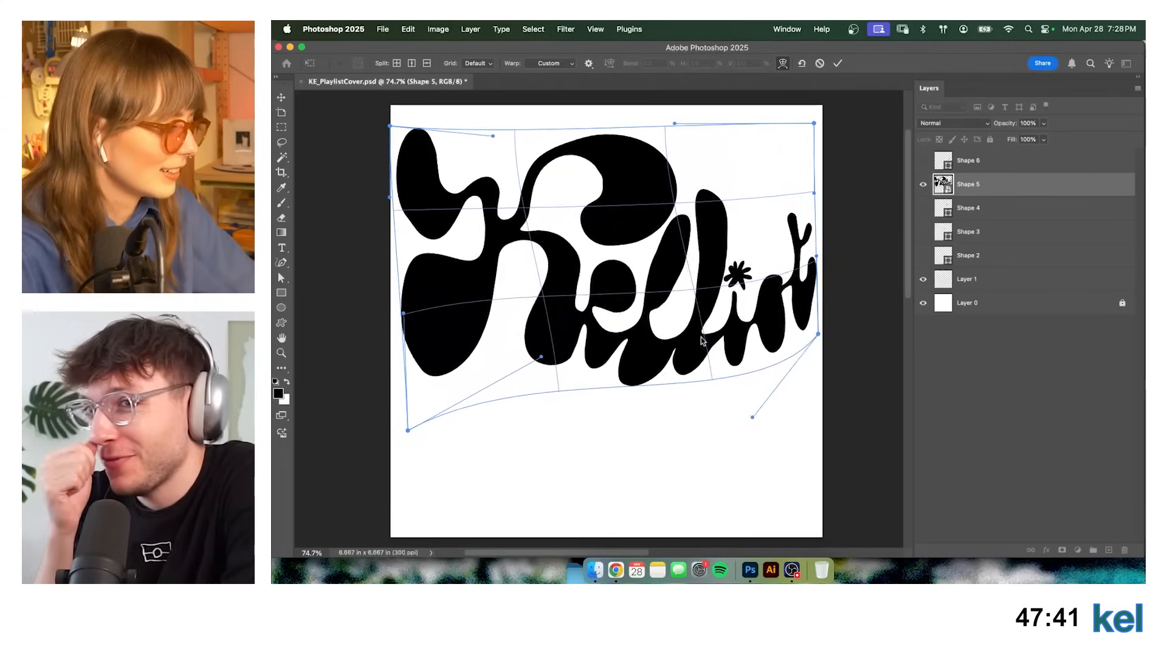
Try reshaping the warp further through its mesh, left-side corners and lower-right corner, and cancel the transformation.
{"action": "mouse_move", "coordinate": [644, 182]}
{"action": "left_mouse_down"}
{"action": "mouse_move", "coordinate": [610, 165]}
{"action": "mouse_move", "coordinate": [632, 177]}
{"action": "left_mouse_up"}
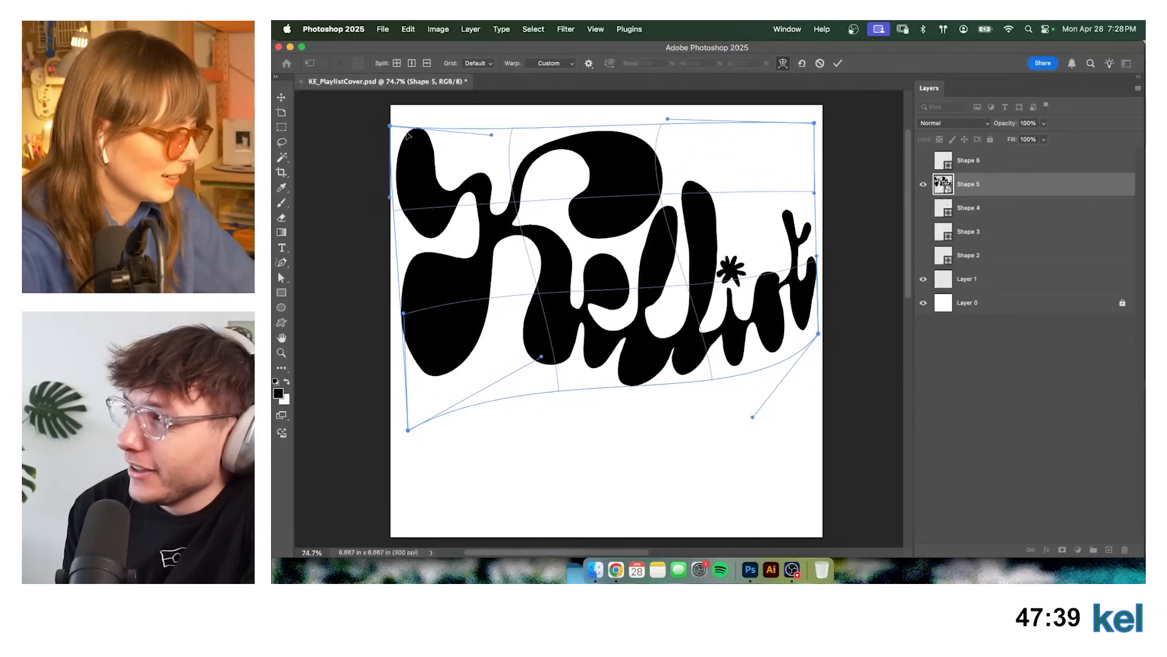
{"action": "left_click_drag", "start_coordinate": [390, 126], "coordinate": [397, 172]}
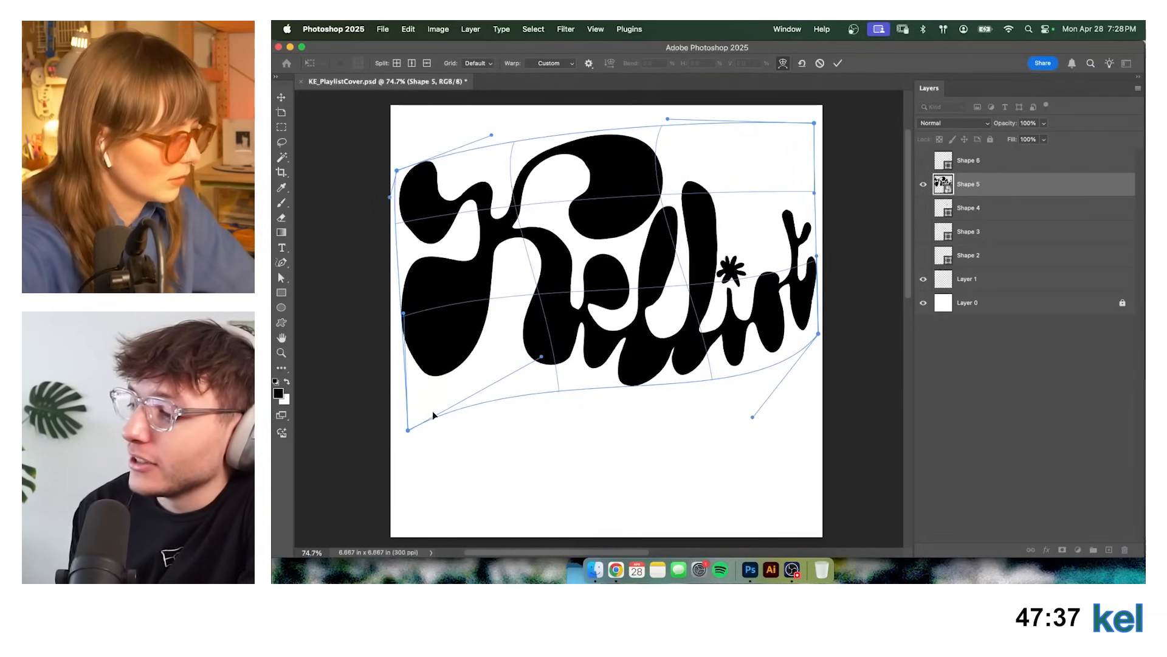
{"action": "left_click_drag", "start_coordinate": [434, 412], "coordinate": [445, 392]}
{"action": "left_click_drag", "start_coordinate": [407, 310], "coordinate": [392, 363]}
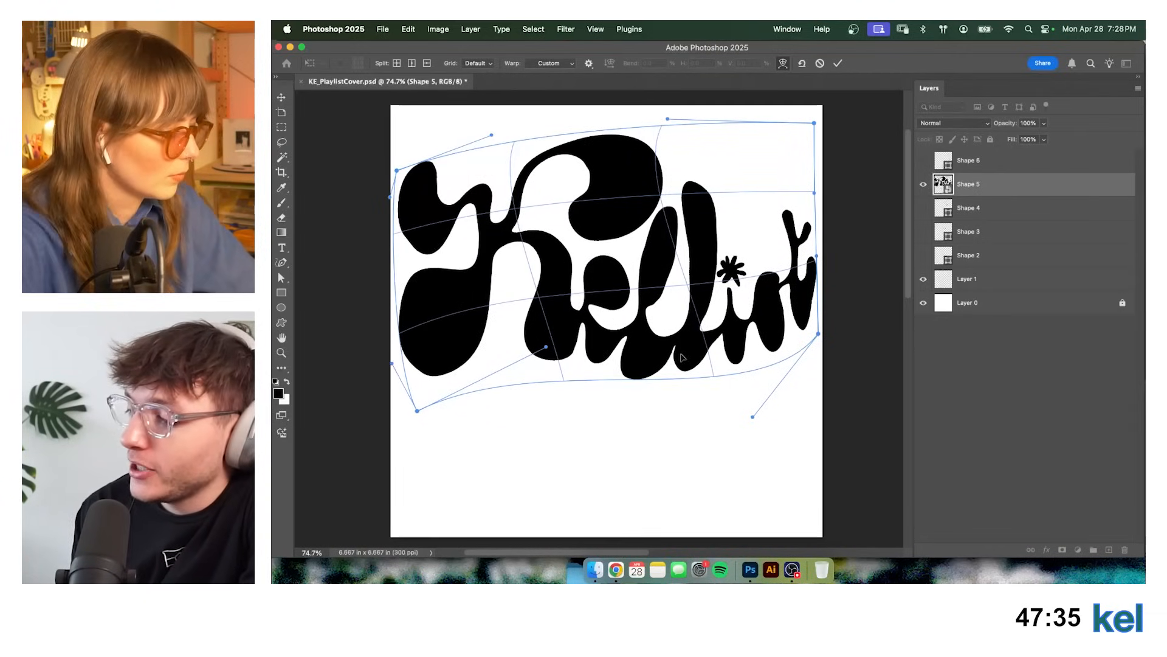
{"action": "left_click_drag", "start_coordinate": [760, 367], "coordinate": [749, 349]}
{"action": "left_click_drag", "start_coordinate": [819, 335], "coordinate": [816, 375]}
{"action": "left_click_drag", "start_coordinate": [395, 169], "coordinate": [395, 109]}
{"action": "key", "text": "Escape"}
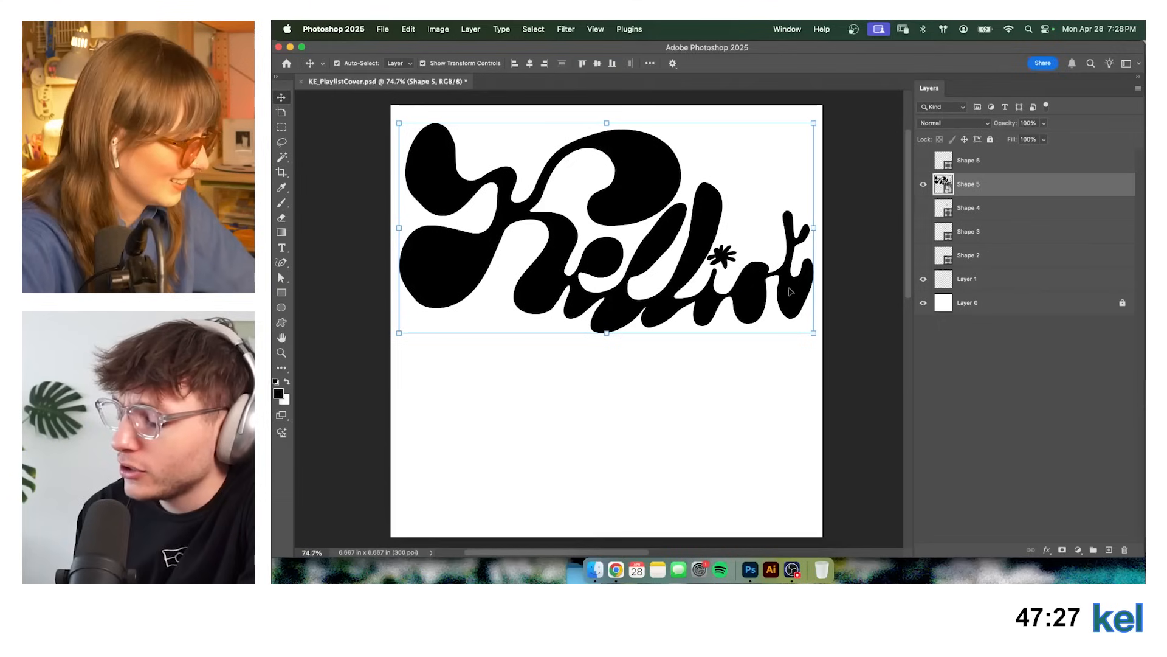
Rotate the combined lettering slightly counterclockwise and commit the transformation.
{"action": "key", "text": "super+t"}
{"action": "left_click_drag", "start_coordinate": [844, 241], "coordinate": [844, 232]}
{"action": "key", "text": "Return"}
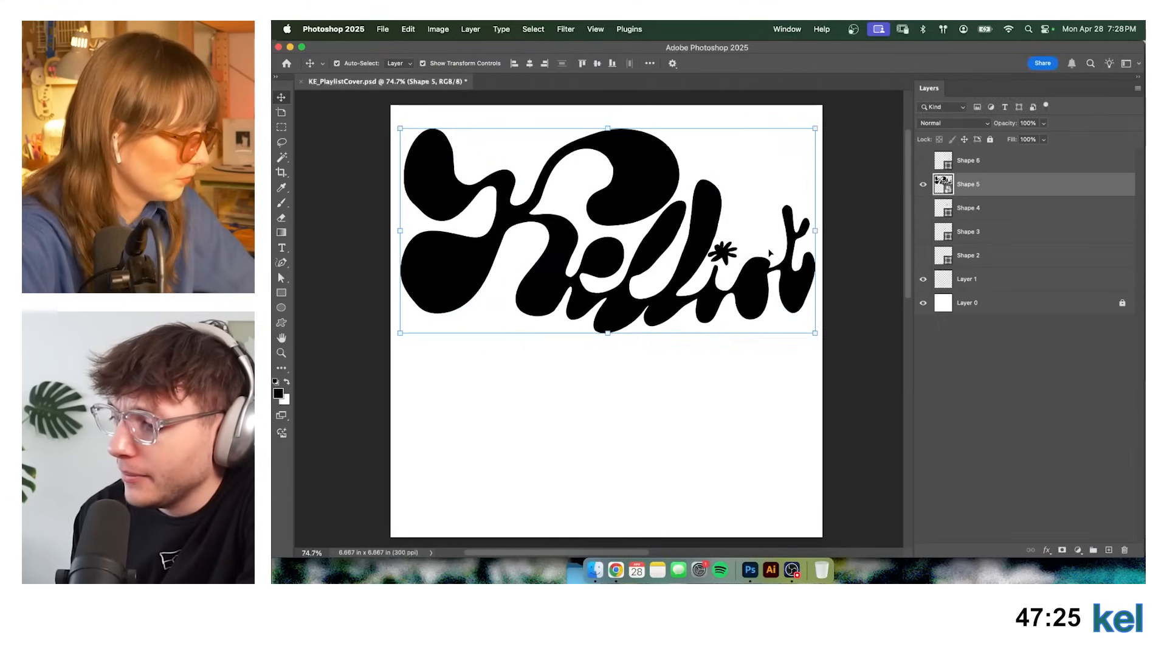
Try a Color Overlay on the lettering with Normal blend mode and white (ffffff), and cancel the layer style.
{"action": "double_click", "coordinate": [1029, 186]}
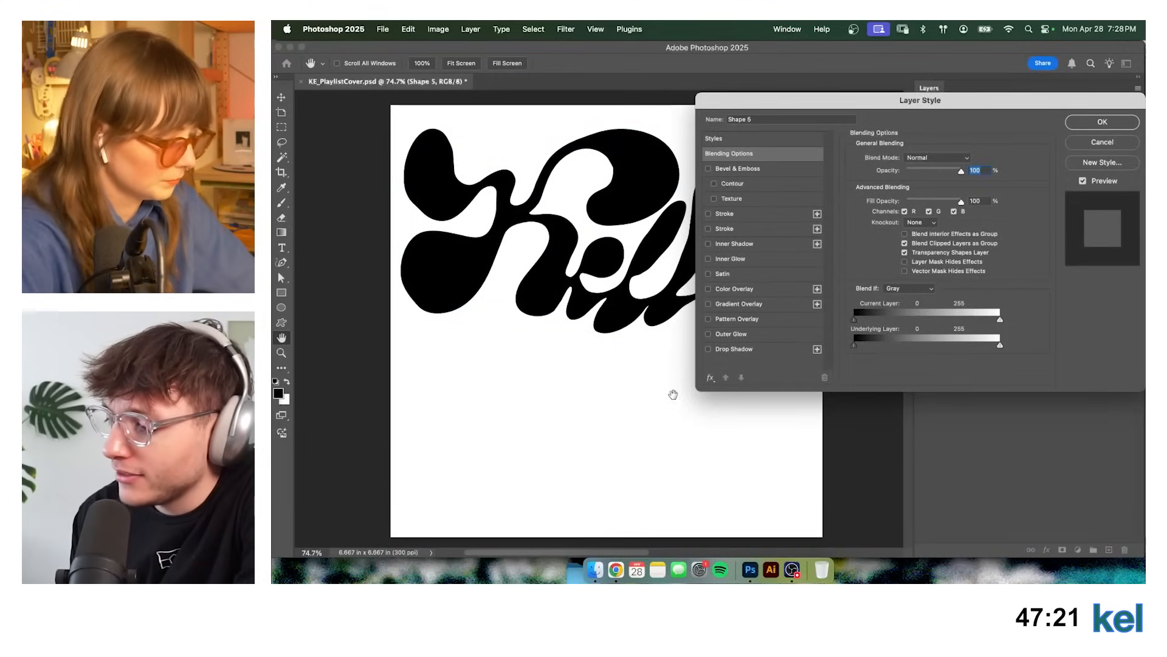
{"action": "left_click", "coordinate": [769, 289]}
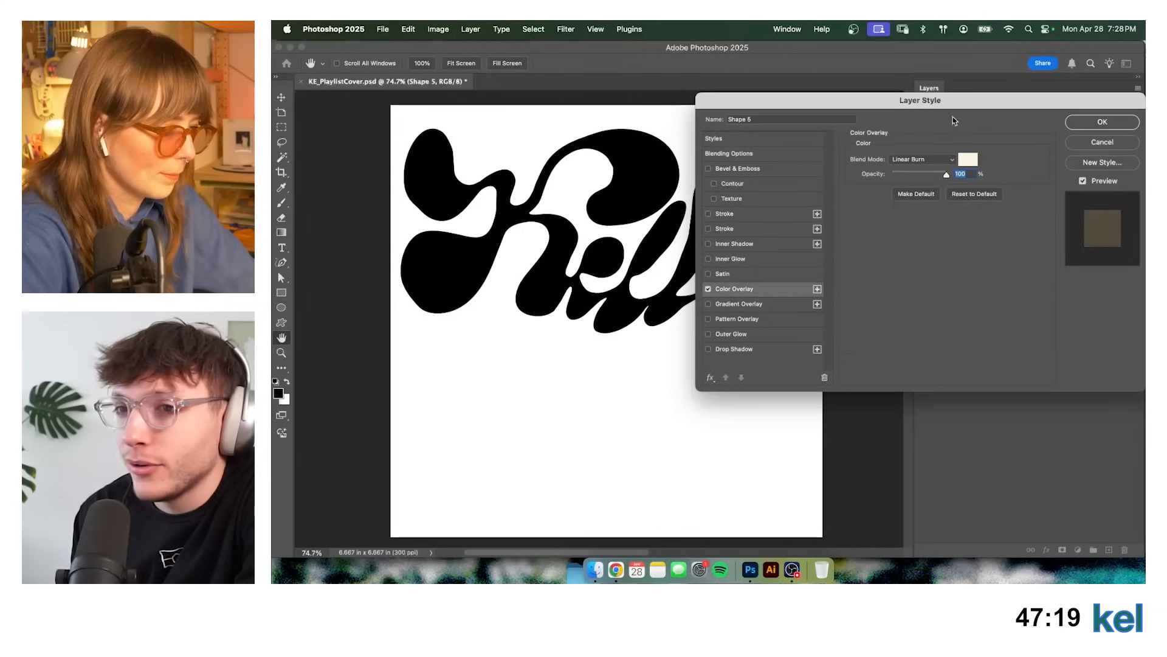
{"action": "left_click", "coordinate": [934, 163]}
{"action": "left_click", "coordinate": [913, 92]}
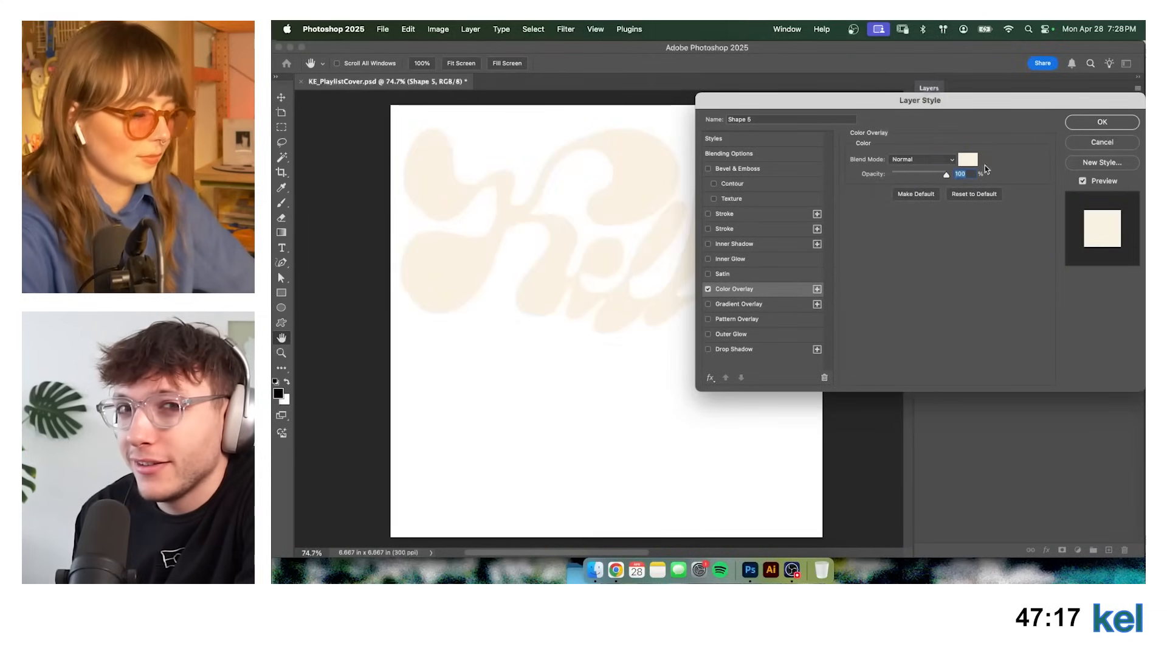
{"action": "left_click", "coordinate": [967, 159]}
{"action": "type", "text": "ffffff"}
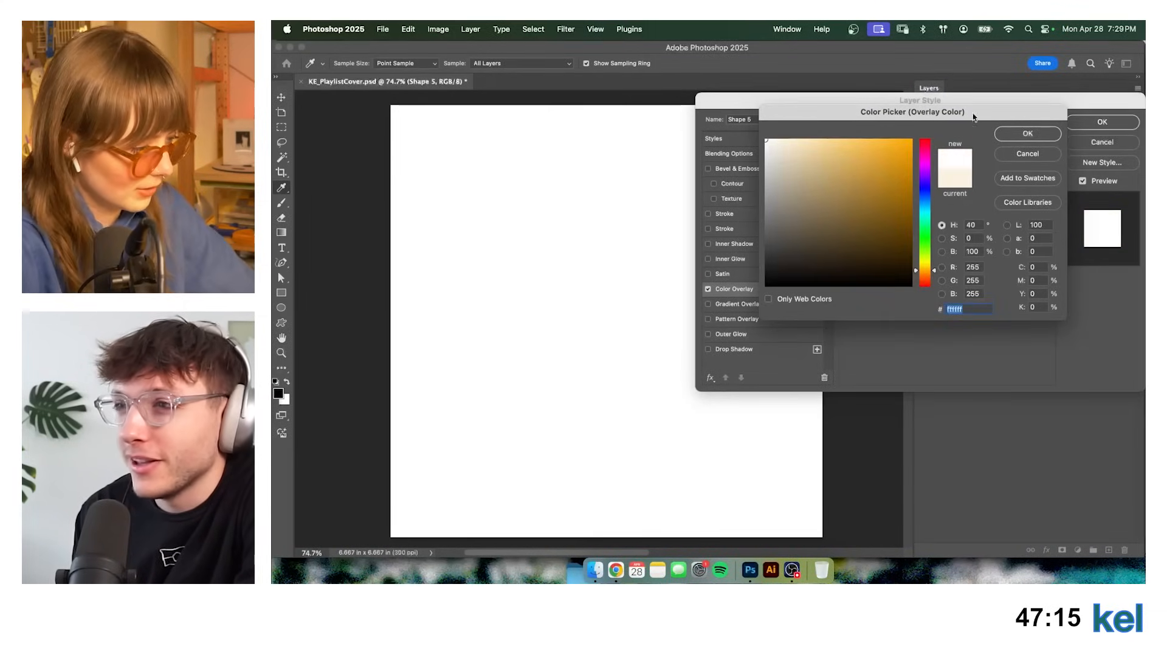
{"action": "key", "text": "Escape"}
{"action": "key", "text": "Escape"}
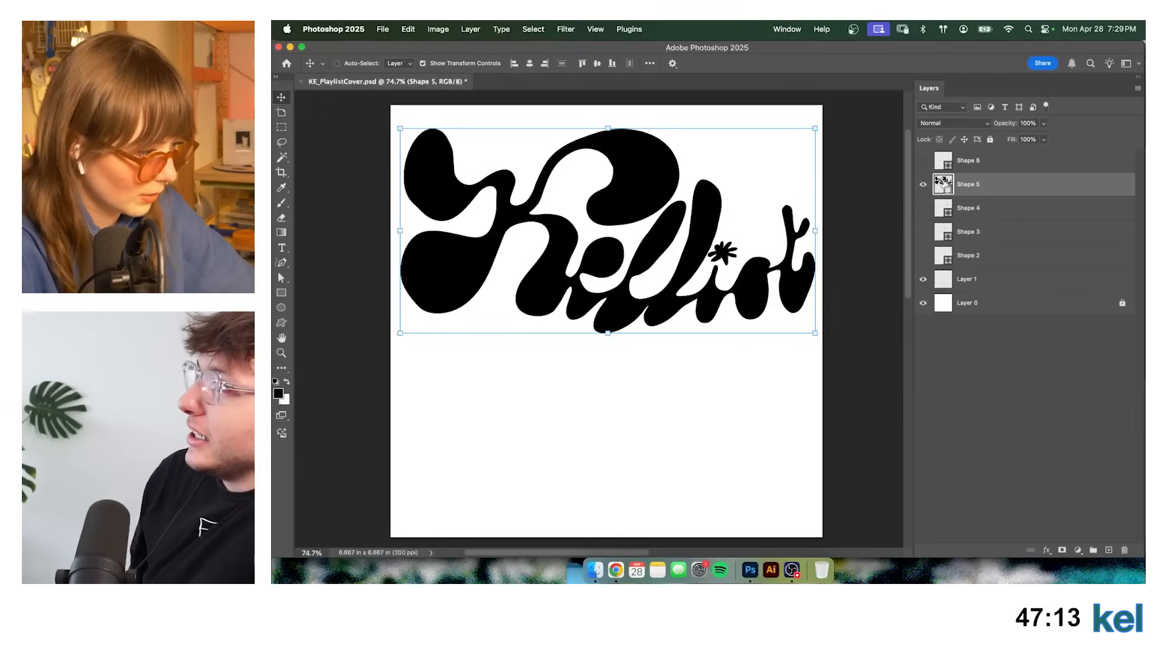
Add a white Solid Color fill layer masked to the lettering's outline, and hide the Shape 5 smart object.
{"action": "left_click", "coordinate": [943, 184], "text": "super"}
{"action": "left_click", "coordinate": [1078, 549]}
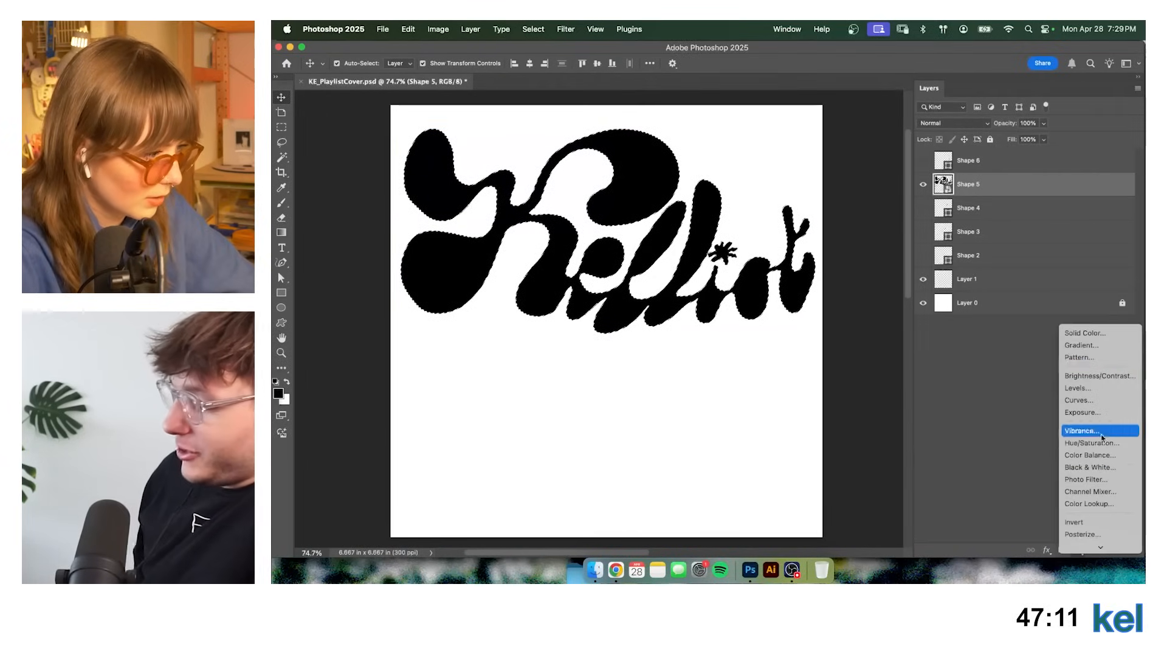
{"action": "left_click", "coordinate": [1102, 335]}
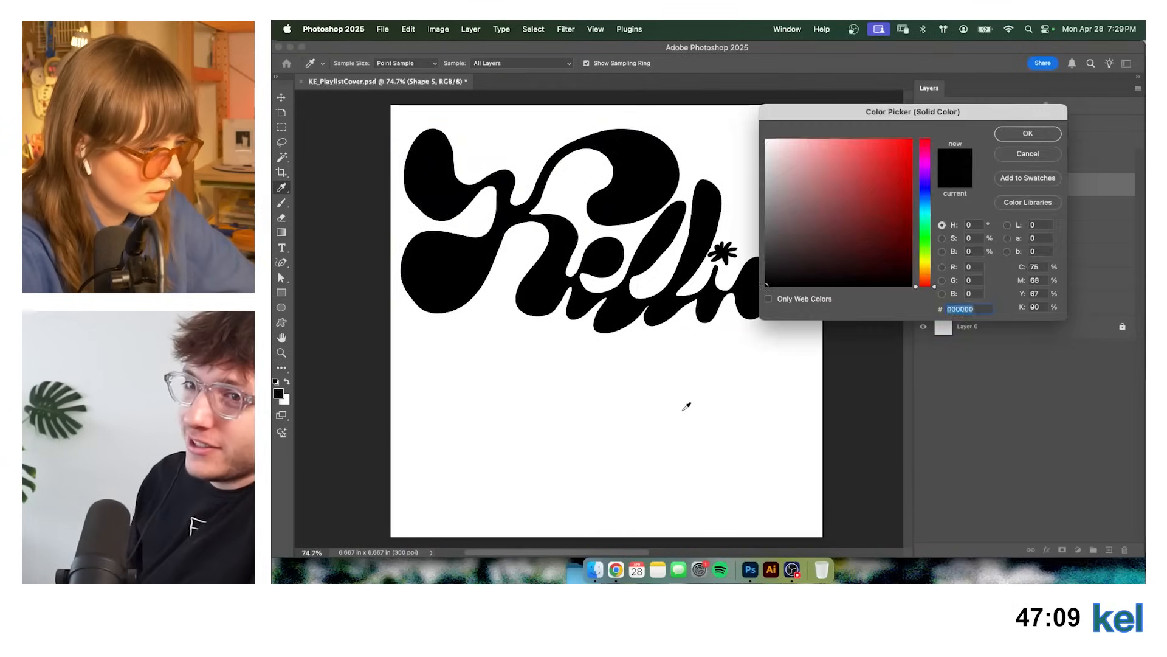
{"action": "left_click", "coordinate": [686, 406]}
{"action": "left_click", "coordinate": [1027, 133]}
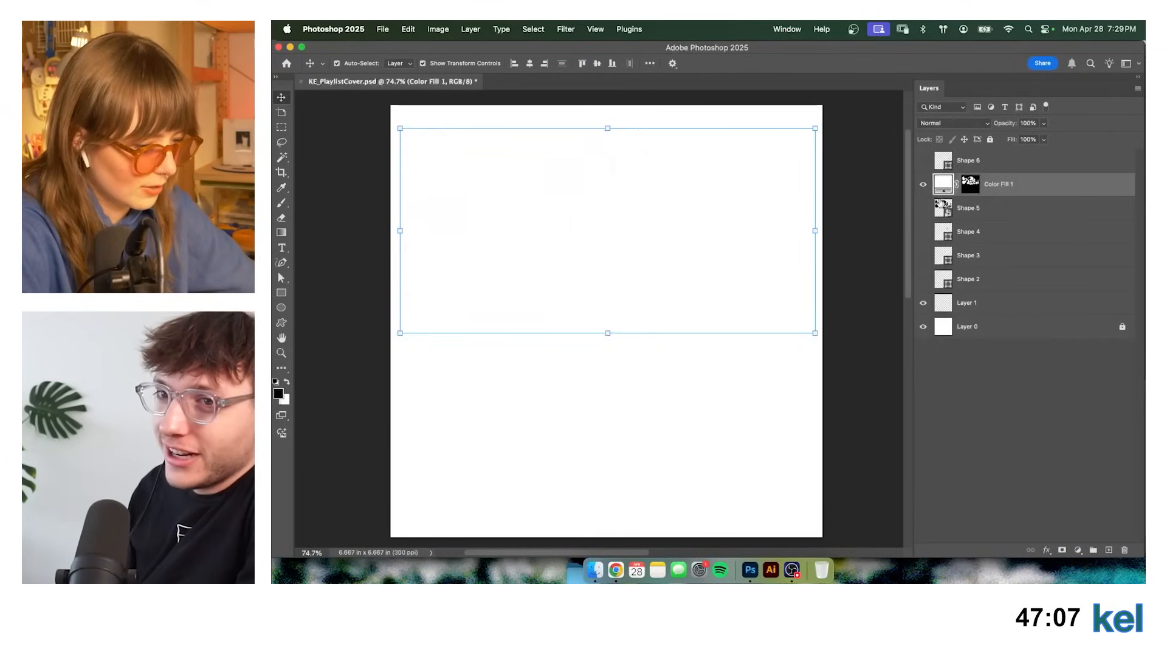
Load the fill layer's mask as a selection and add a new empty layer masked to that lettering outline.
{"action": "double_click", "coordinate": [1050, 185]}
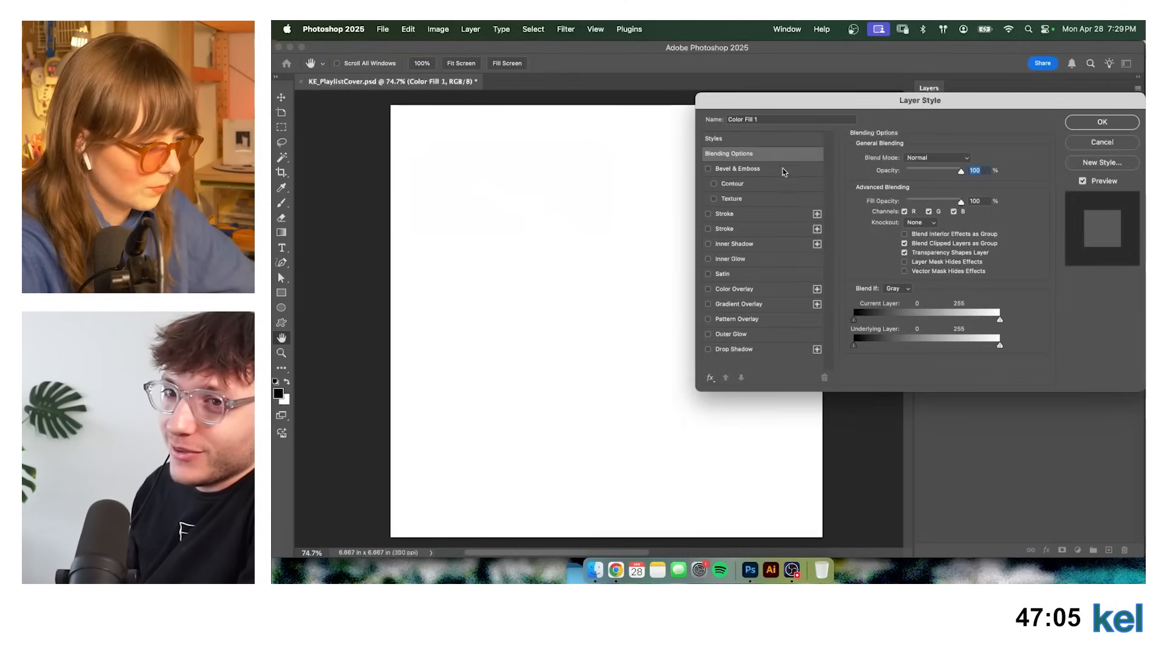
{"action": "left_click", "coordinate": [1094, 124]}
{"action": "left_click", "coordinate": [974, 182], "text": "super"}
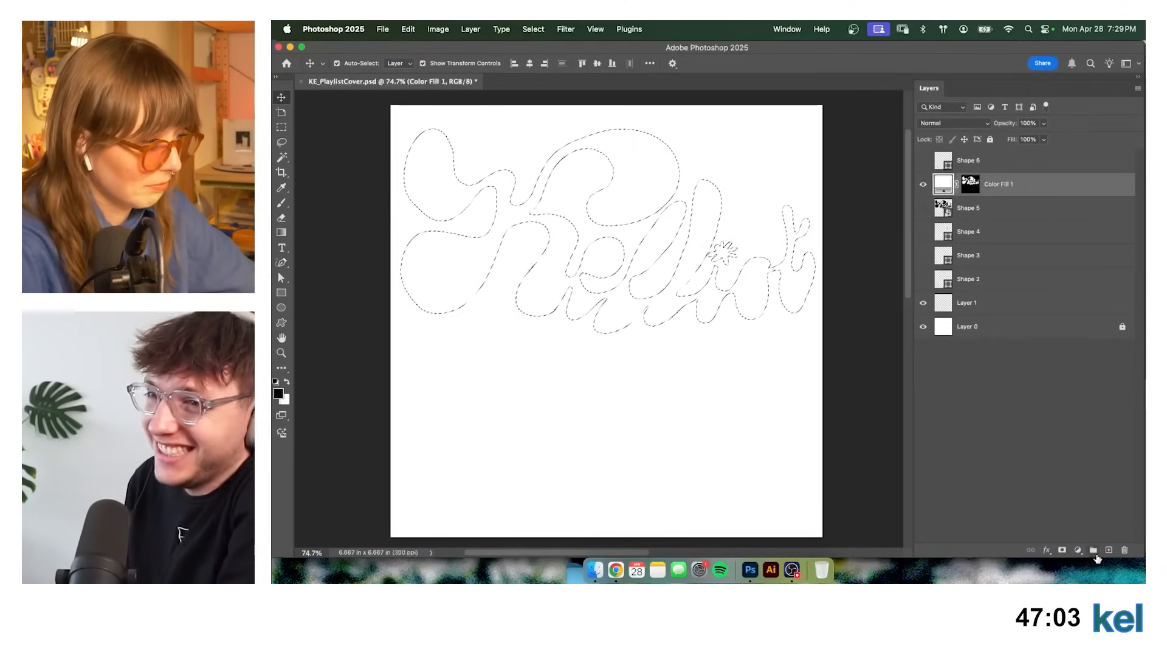
{"action": "left_click", "coordinate": [1108, 549]}
{"action": "left_click", "coordinate": [1062, 549]}
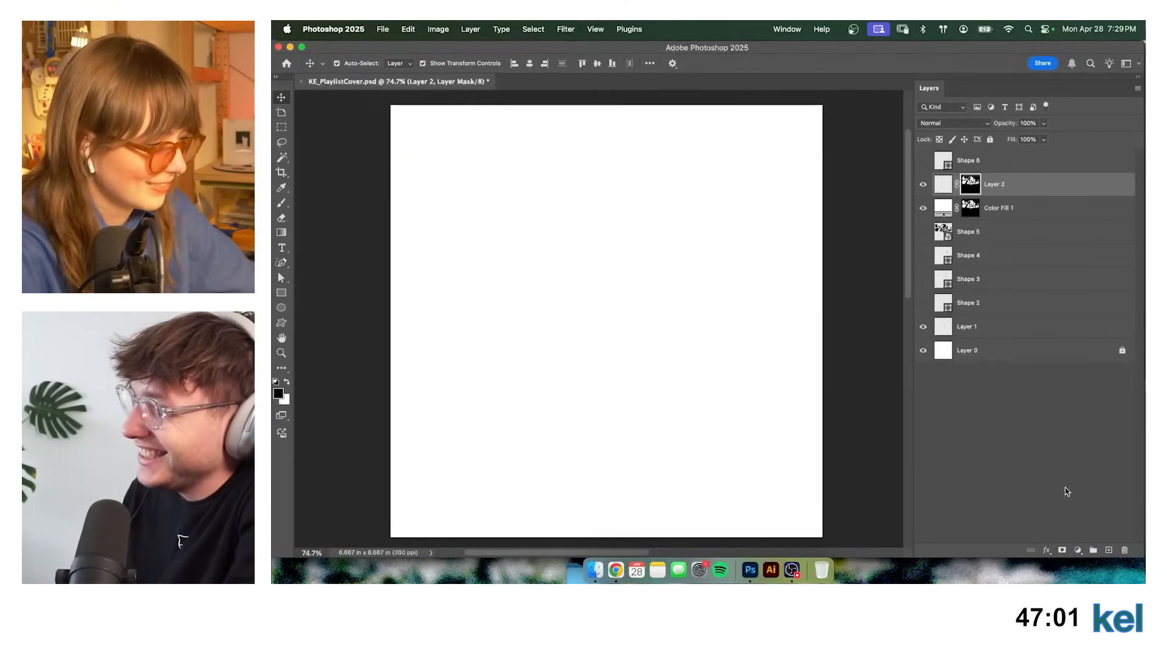
{"action": "left_click", "coordinate": [943, 186]}
Change the lettering's solid color fill layer to a pale blue (eaefff).
{"action": "double_click", "coordinate": [943, 209]}
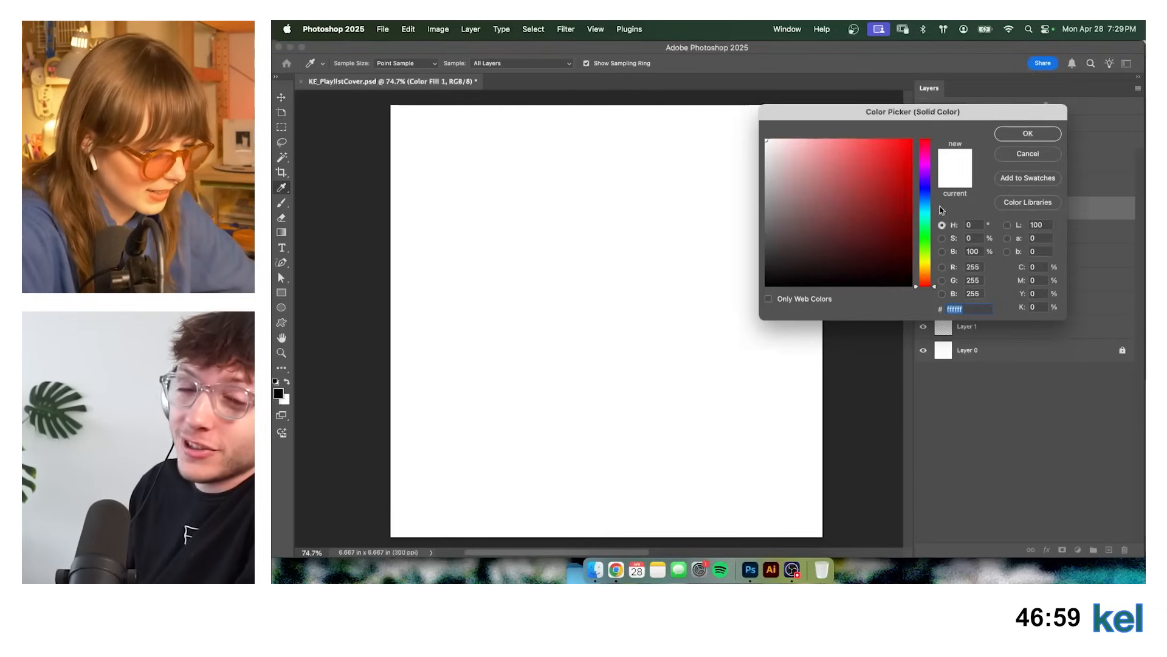
{"action": "mouse_move", "coordinate": [817, 217]}
{"action": "left_mouse_down"}
{"action": "mouse_move", "coordinate": [750, 196]}
{"action": "mouse_move", "coordinate": [760, 204]}
{"action": "mouse_move", "coordinate": [760, 162]}
{"action": "mouse_move", "coordinate": [748, 152]}
{"action": "left_mouse_up"}
{"action": "left_click_drag", "start_coordinate": [924, 210], "coordinate": [924, 194]}
{"action": "left_click_drag", "start_coordinate": [774, 154], "coordinate": [777, 138]}
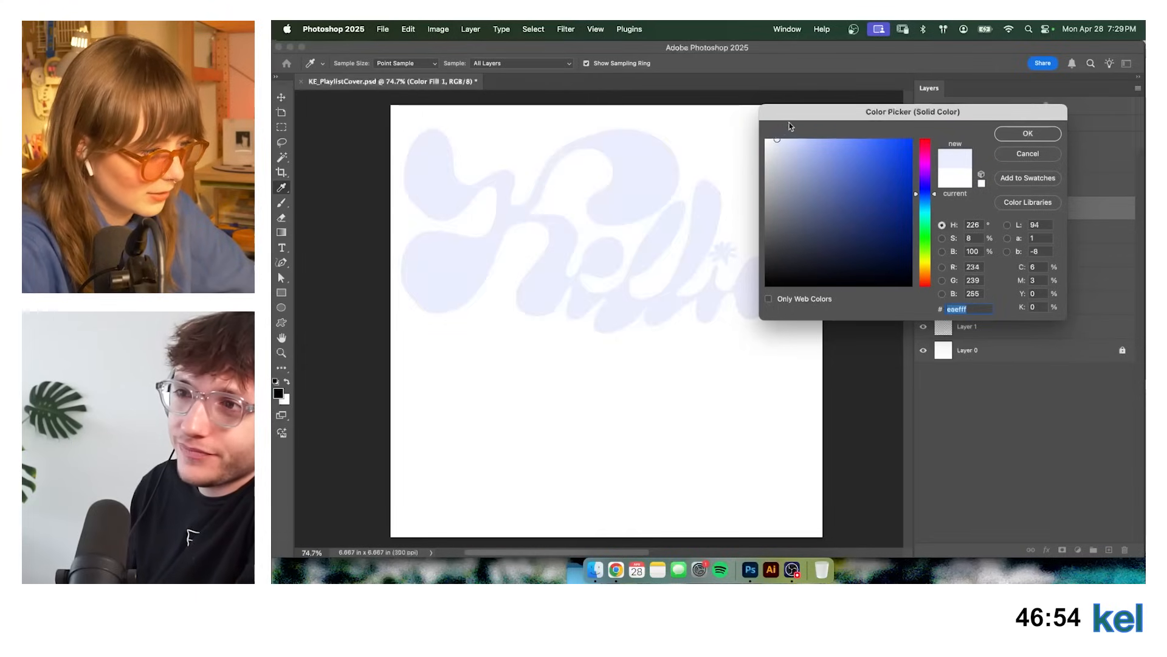
{"action": "left_click", "coordinate": [1026, 136]}
Target the pixels of the masked empty Layer 2 and set the foreground color to a medium blue-violet.
{"action": "key", "text": "v"}
{"action": "left_click", "coordinate": [947, 185]}
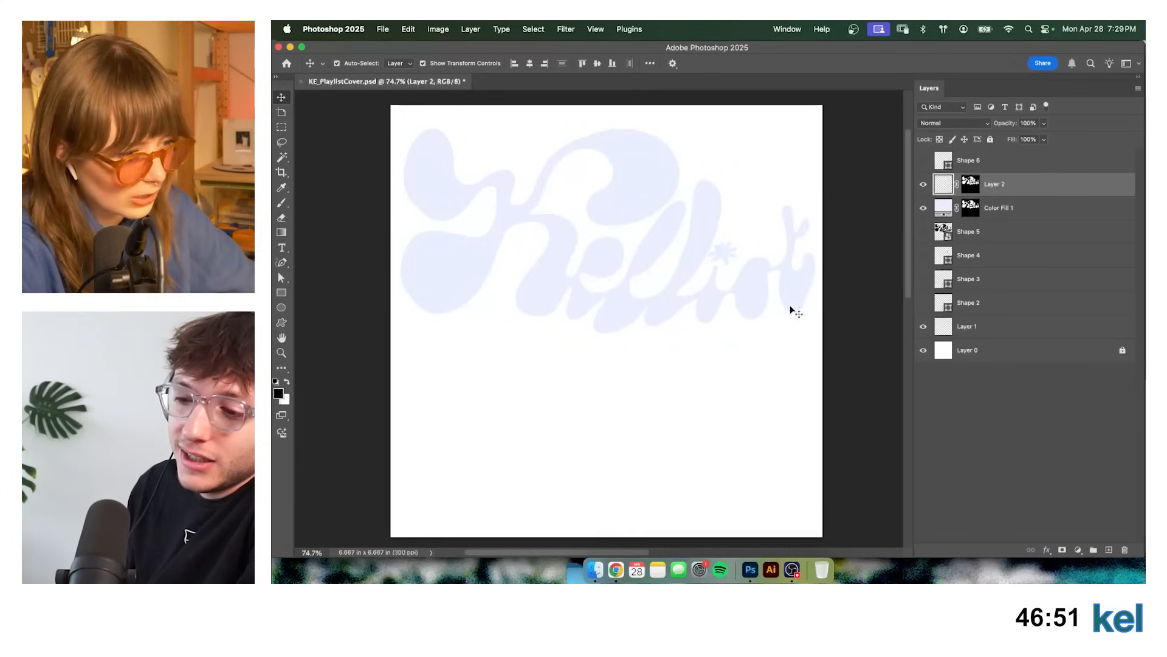
{"action": "left_click", "coordinate": [278, 393]}
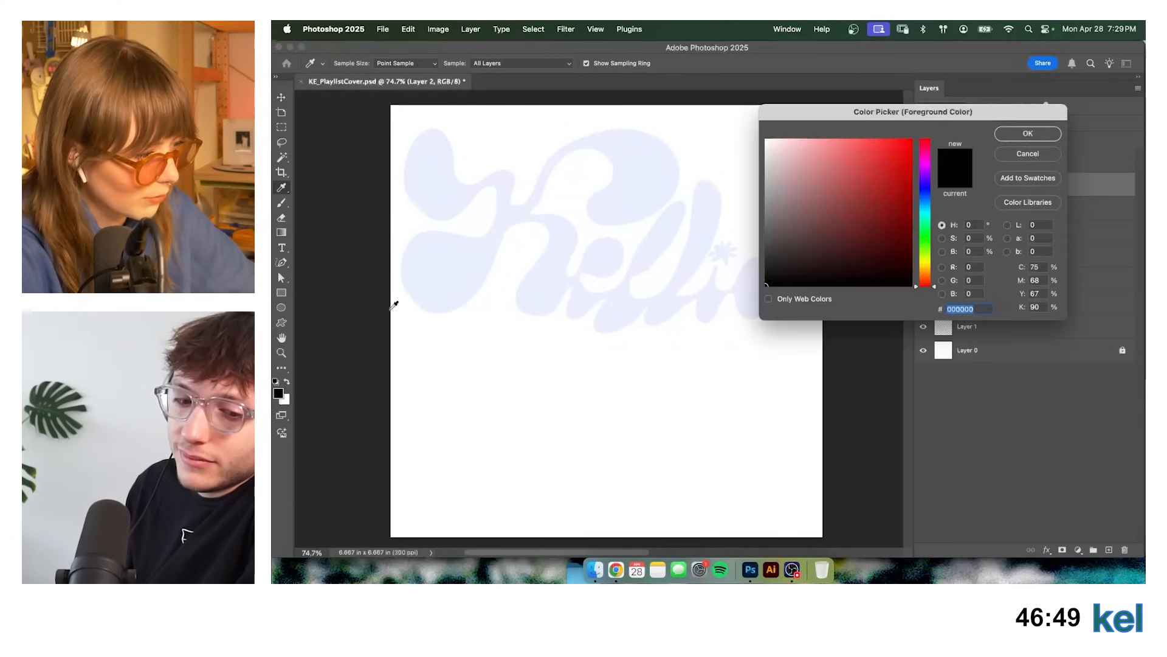
{"action": "left_click", "coordinate": [925, 191]}
{"action": "left_click_drag", "start_coordinate": [883, 185], "coordinate": [831, 131]}
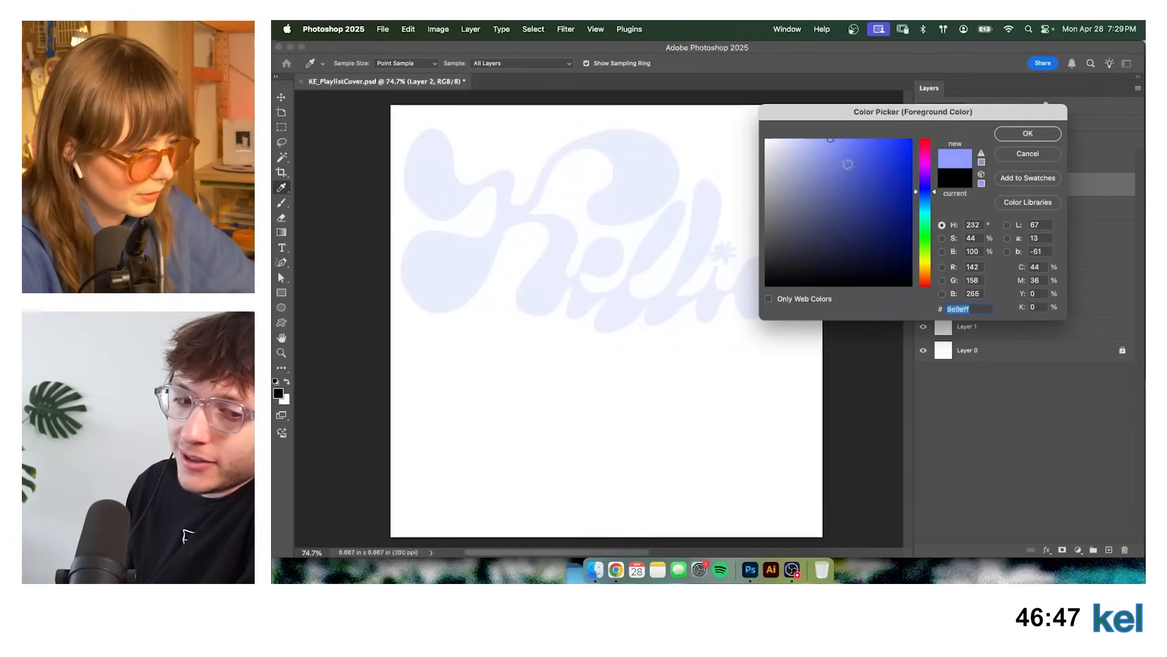
{"action": "left_click", "coordinate": [857, 178]}
{"action": "left_click", "coordinate": [1028, 133]}
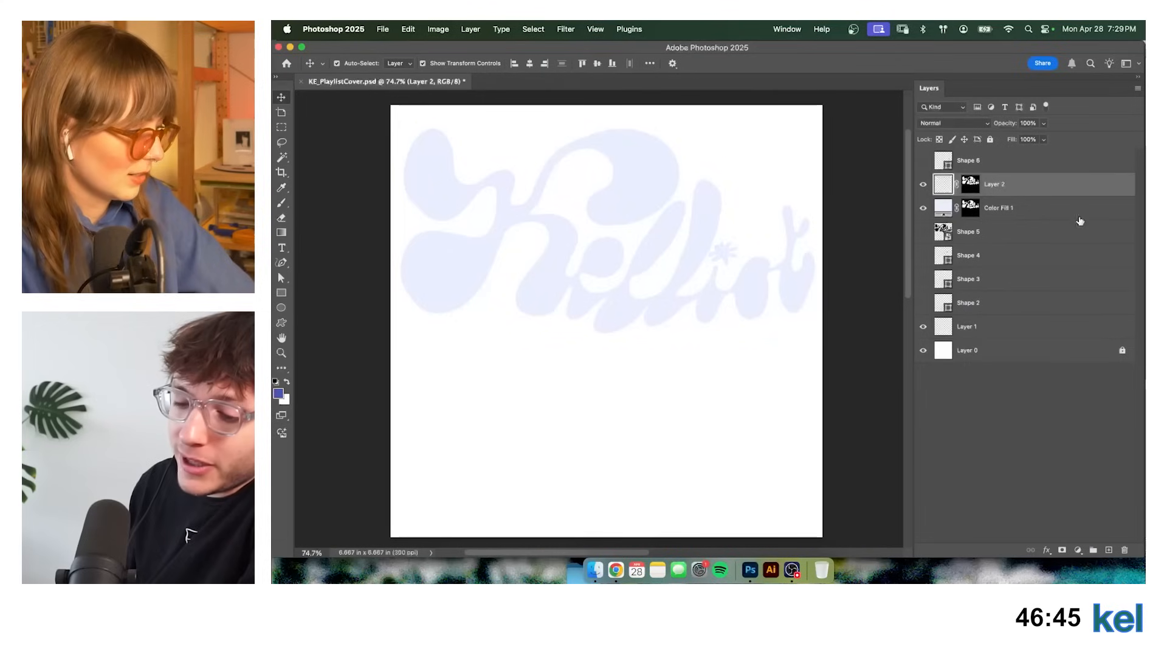
Paint soft blue-violet shading with a 300 px brush along the outer left edge of the K's upper-left lobe.
{"action": "key", "text": "b"}
{"action": "scroll", "coordinate": [632, 234], "scroll_direction": "up", "scroll_amount": 1}
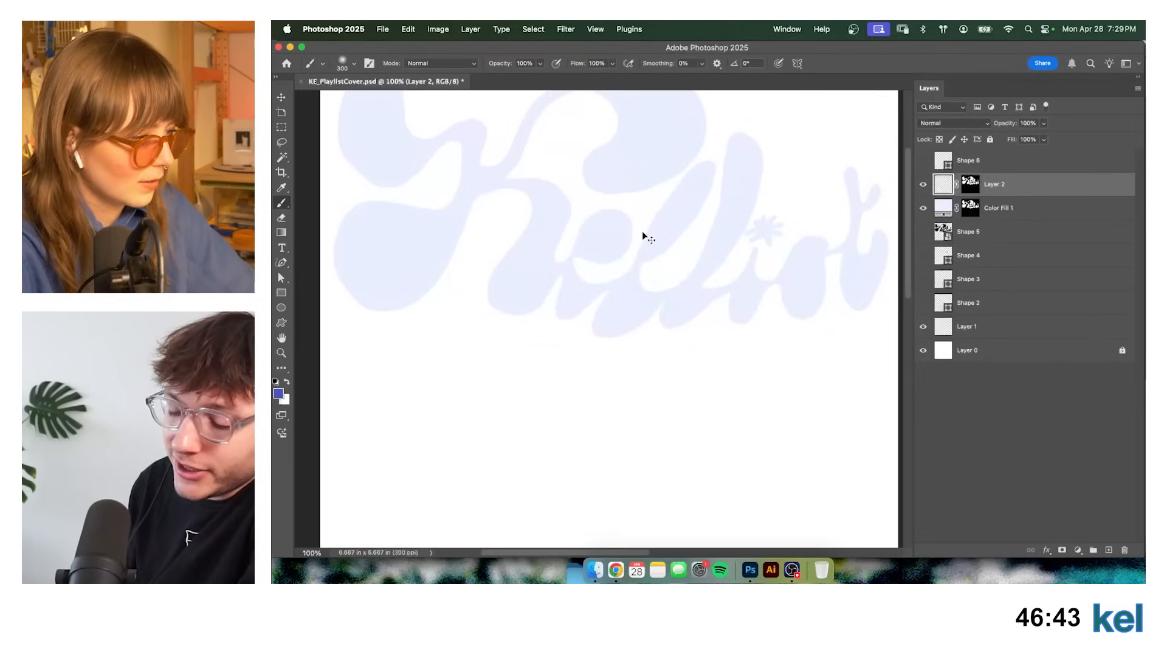
{"action": "left_click_drag", "start_coordinate": [413, 141], "coordinate": [511, 253]}
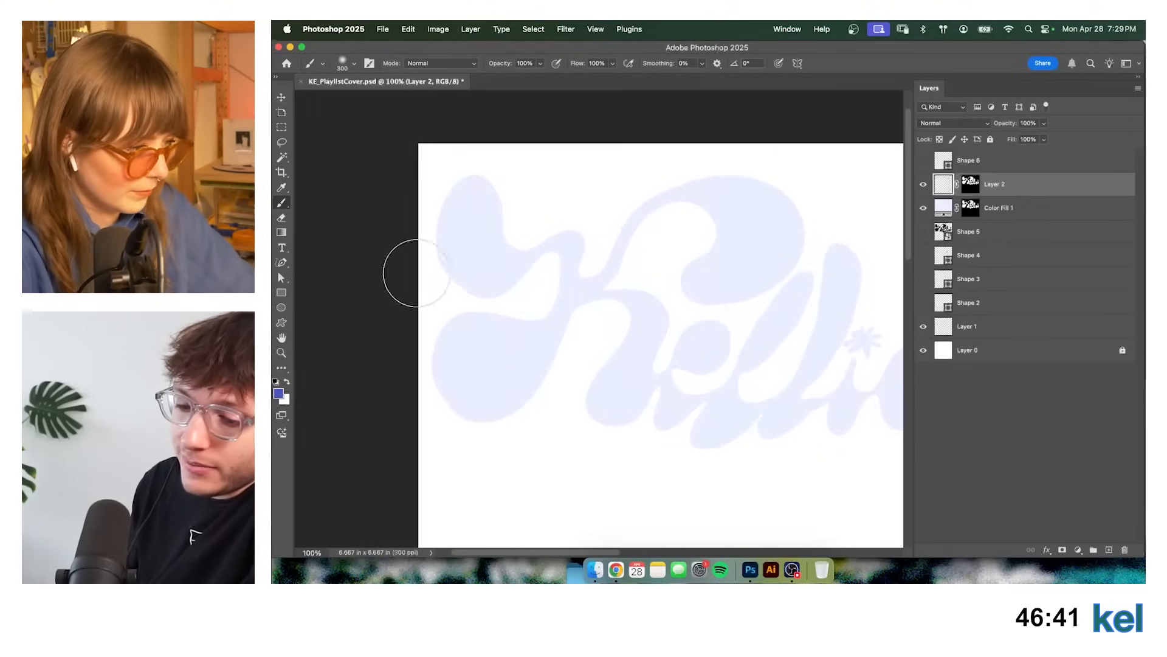
{"action": "mouse_move", "coordinate": [417, 271]}
{"action": "left_mouse_down"}
{"action": "mouse_move", "coordinate": [402, 237]}
{"action": "mouse_move", "coordinate": [409, 177]}
{"action": "mouse_move", "coordinate": [383, 213]}
{"action": "left_mouse_up"}
Shade the rest of the K's upper-left lobe and the edges of the gap beneath it with a soft 80–100 px brush.
{"action": "key", "text": "bracketleft"}
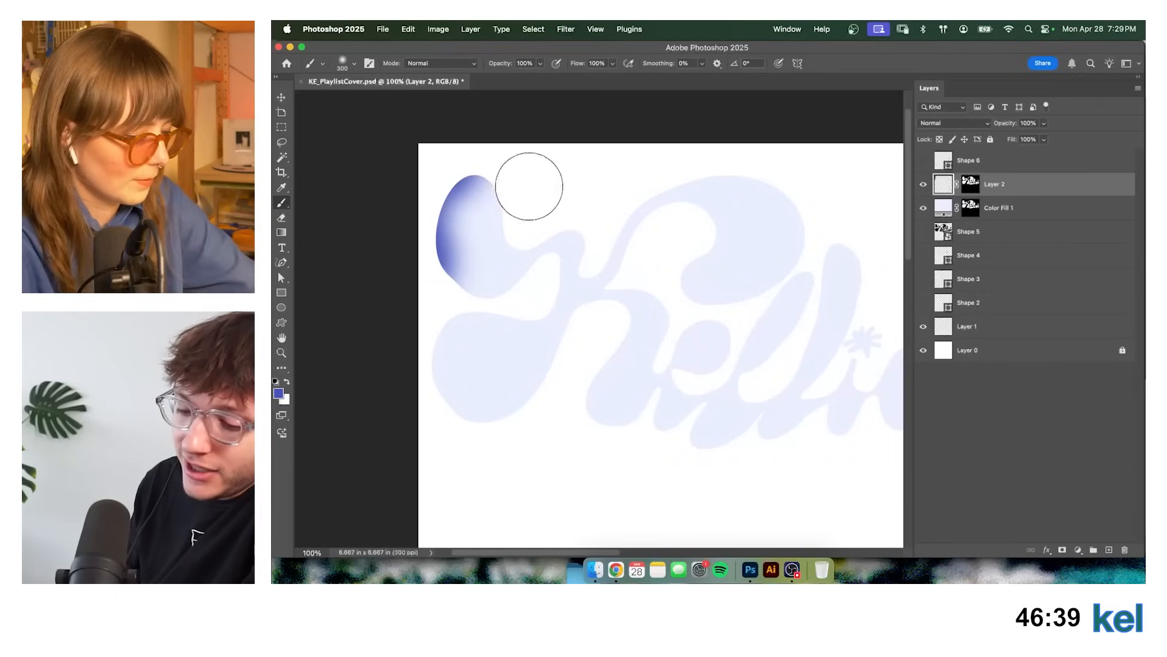
{"action": "key", "text": "bracketleft"}
{"action": "key", "text": "bracketleft"}
{"action": "key", "text": "bracketleft"}
{"action": "key", "text": "bracketleft"}
{"action": "key", "text": "bracketleft"}
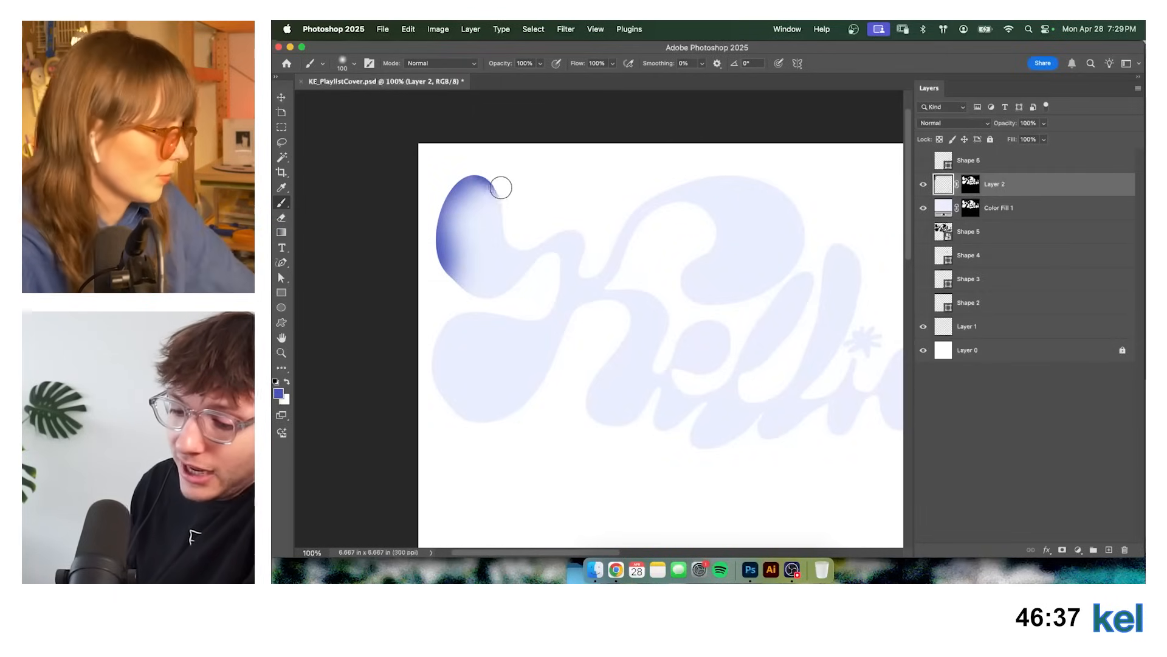
{"action": "left_click_drag", "start_coordinate": [494, 168], "coordinate": [521, 224]}
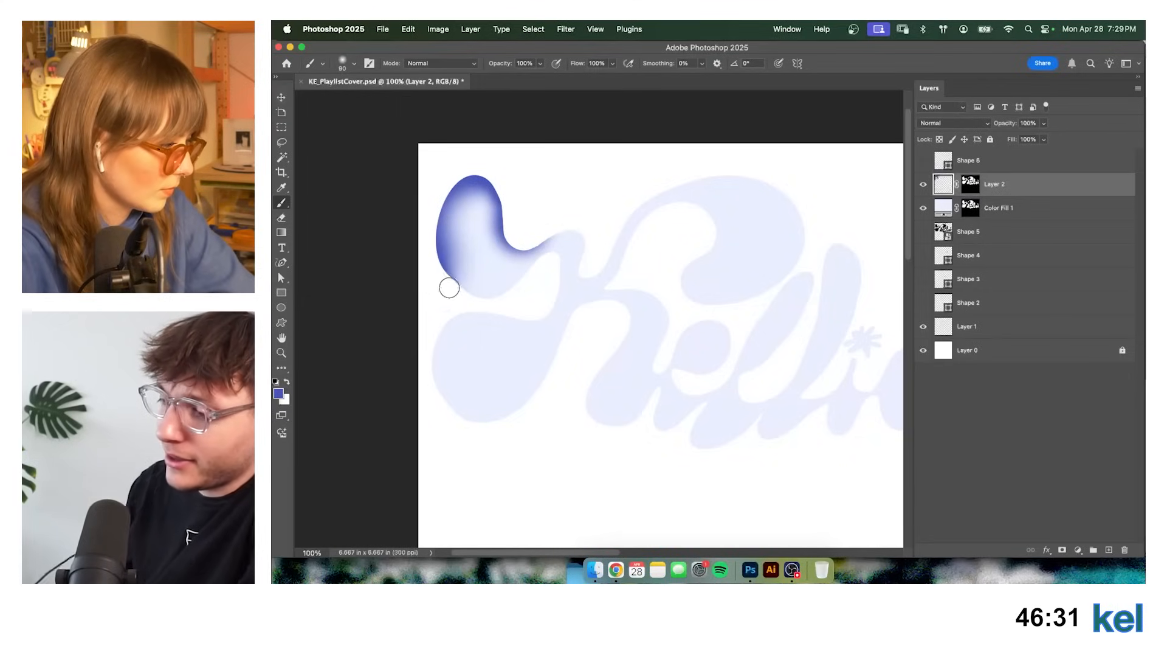
{"action": "mouse_move", "coordinate": [449, 287]}
{"action": "left_mouse_down"}
{"action": "mouse_move", "coordinate": [477, 297]}
{"action": "mouse_move", "coordinate": [522, 287]}
{"action": "left_mouse_up"}
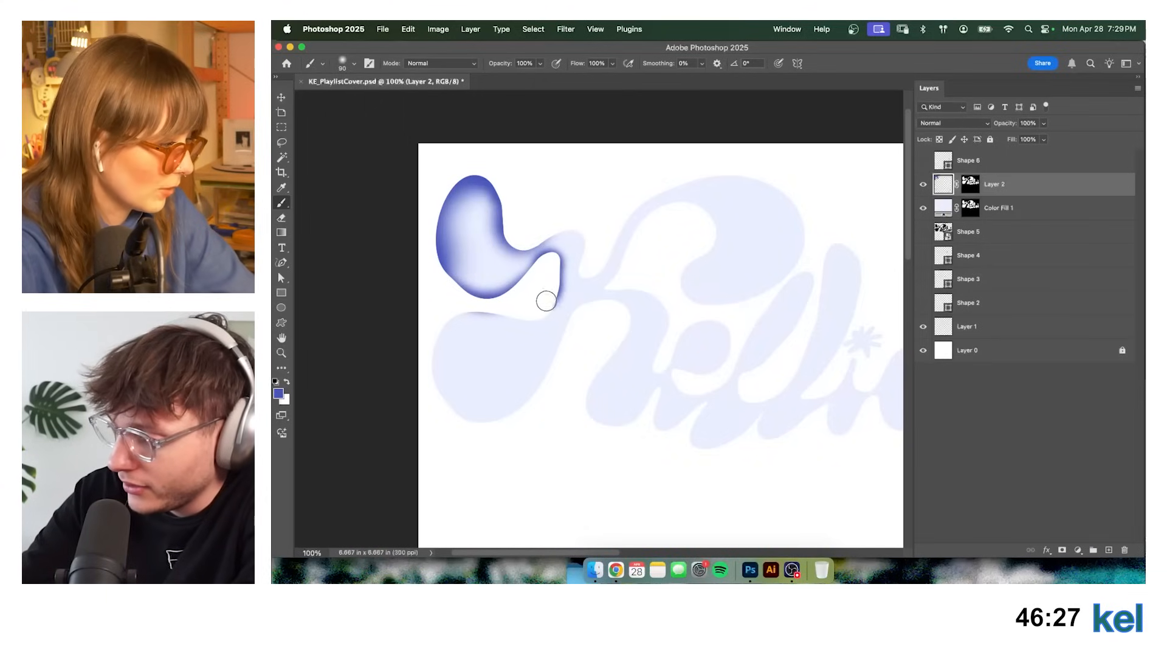
{"action": "mouse_move", "coordinate": [546, 300]}
{"action": "left_mouse_down"}
{"action": "mouse_move", "coordinate": [462, 311]}
{"action": "mouse_move", "coordinate": [440, 322]}
{"action": "left_mouse_up"}
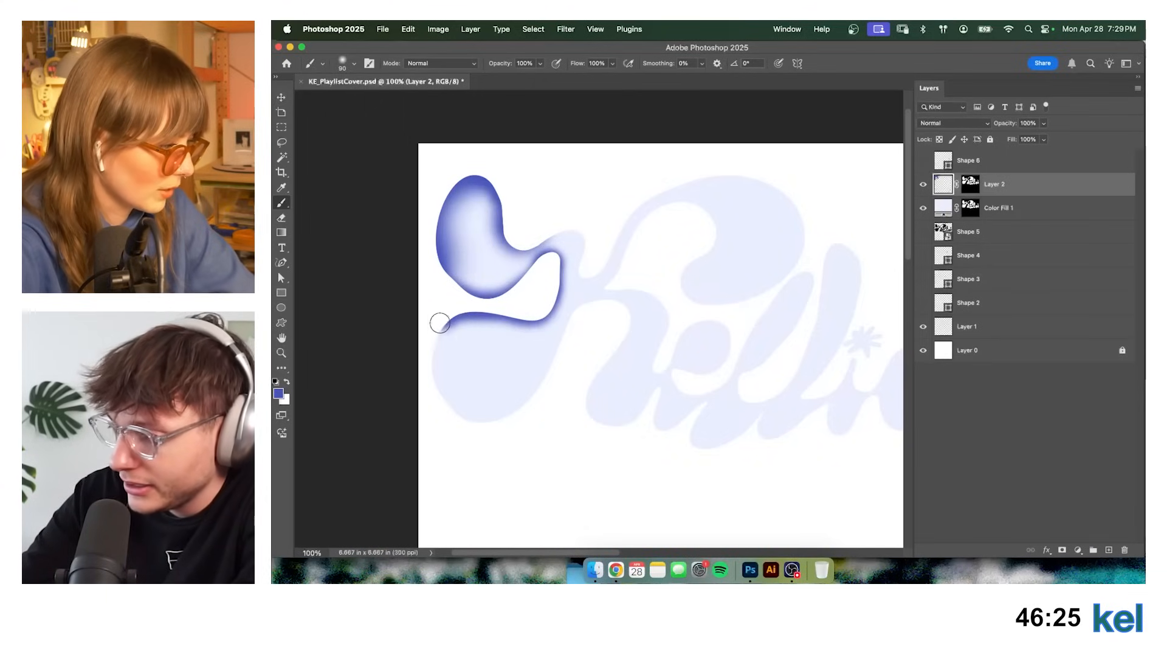
Shade the outer left edge of the K's lower-left lobe at 300 px and its upper edge at 200 px.
{"action": "key", "text": "bracketright"}
{"action": "key", "text": "bracketright"}
{"action": "key", "text": "bracketright"}
{"action": "key", "text": "bracketright"}
{"action": "key", "text": "bracketright"}
{"action": "key", "text": "bracketright"}
{"action": "mouse_move", "coordinate": [446, 443]}
{"action": "left_mouse_down"}
{"action": "mouse_move", "coordinate": [421, 399]}
{"action": "mouse_move", "coordinate": [447, 310]}
{"action": "left_mouse_up"}
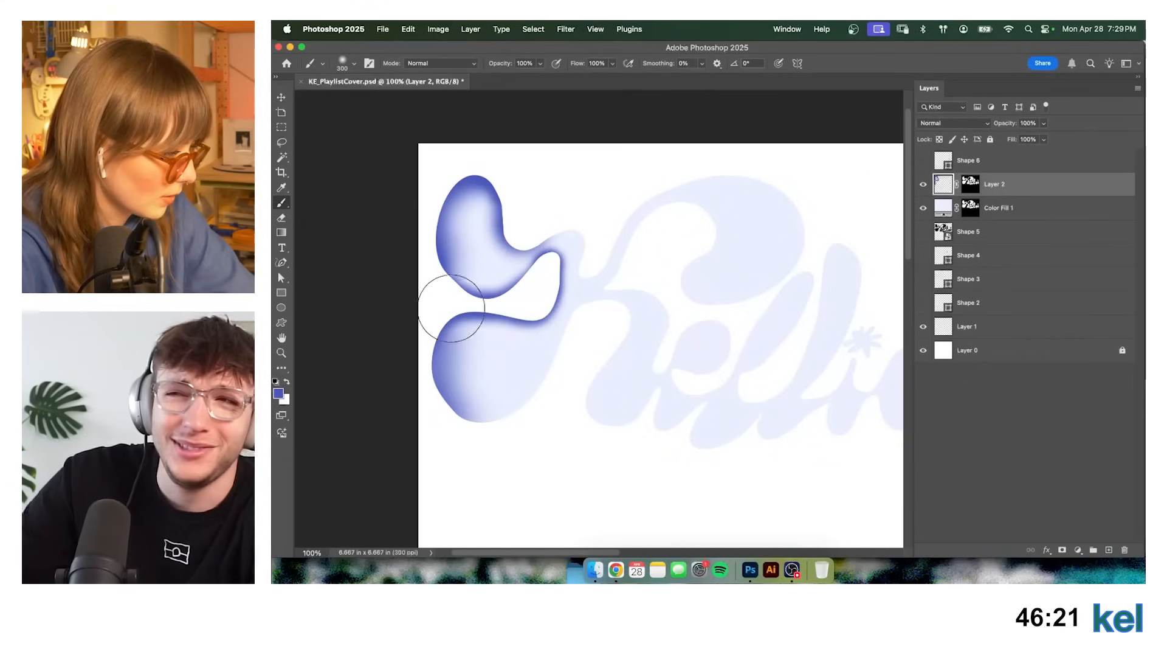
{"action": "key", "text": "bracketleft"}
{"action": "key", "text": "bracketleft"}
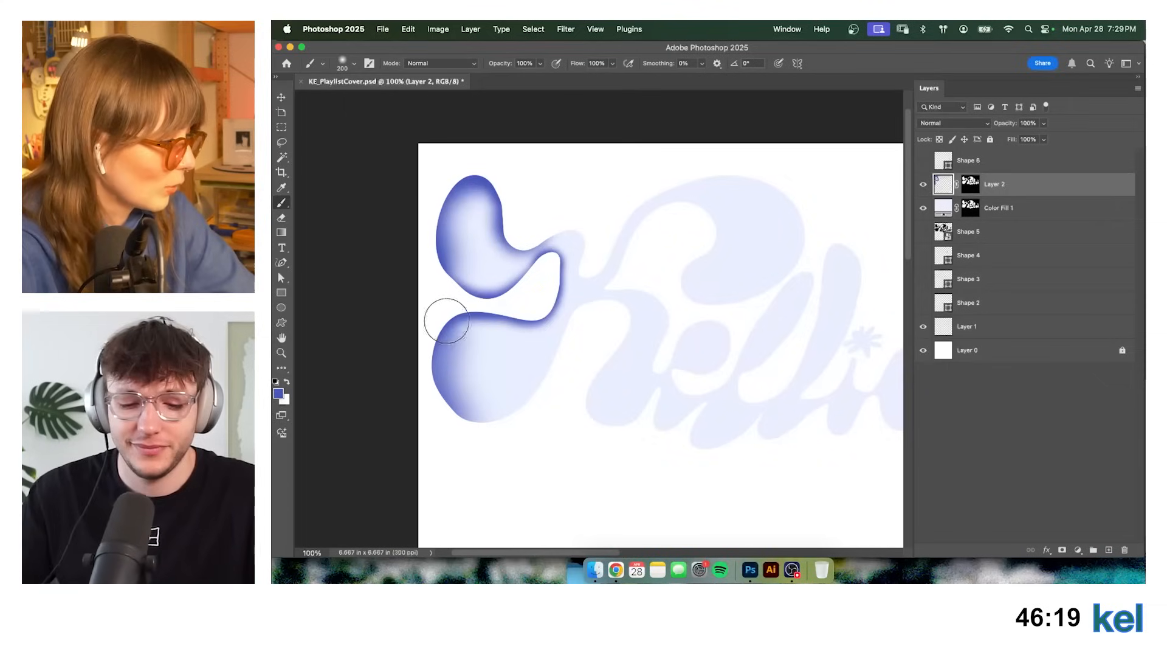
{"action": "mouse_move", "coordinate": [486, 318]}
{"action": "left_mouse_down"}
{"action": "mouse_move", "coordinate": [537, 300]}
{"action": "mouse_move", "coordinate": [578, 203]}
{"action": "left_mouse_up"}
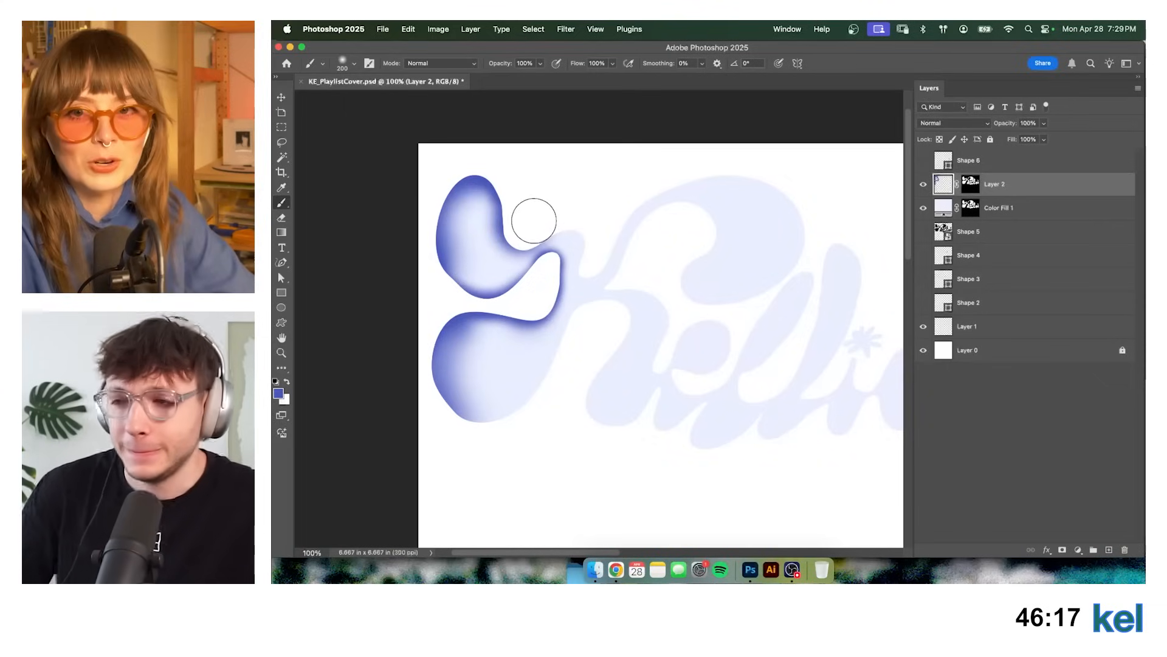
Shade the small bump and the notch at the center of the K with a soft 80–100 px brush.
{"action": "key", "text": "bracketleft"}
{"action": "key", "text": "bracketleft"}
{"action": "key", "text": "bracketleft"}
{"action": "key", "text": "bracketleft"}
{"action": "key", "text": "bracketleft"}
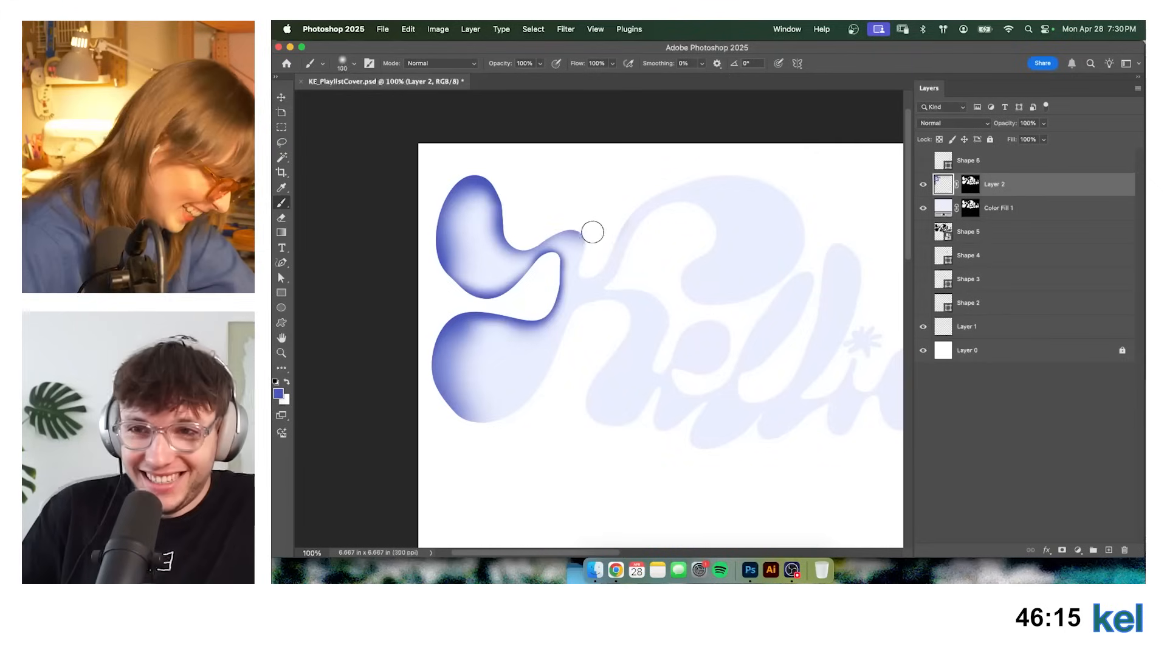
{"action": "left_click_drag", "start_coordinate": [561, 224], "coordinate": [537, 235]}
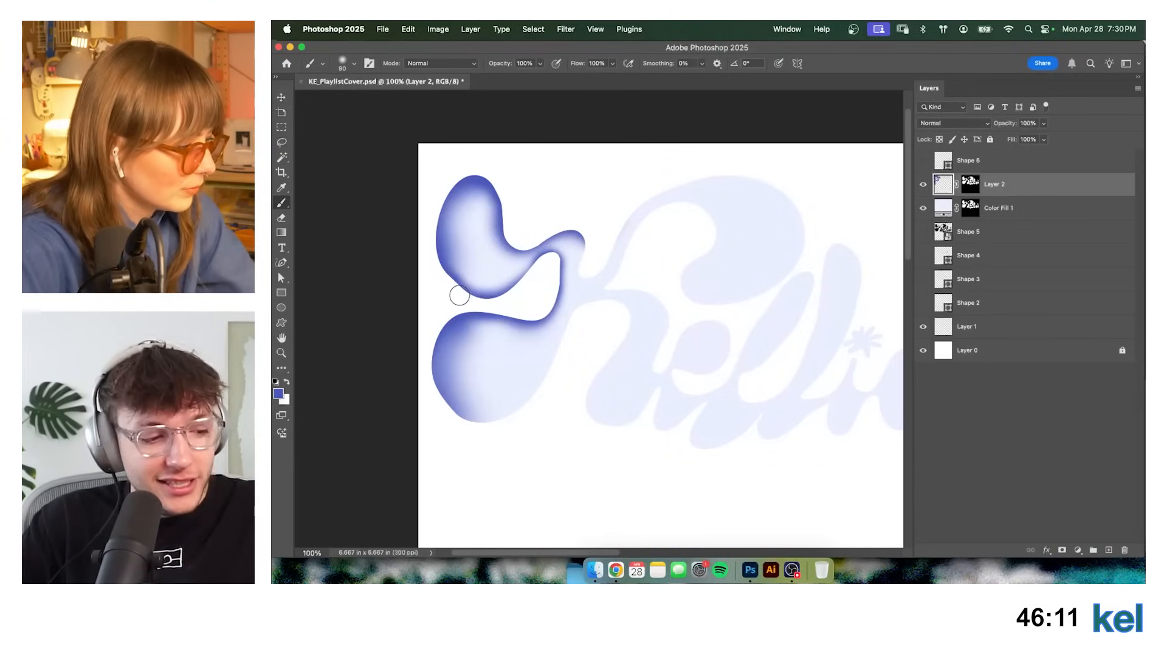
{"action": "left_click_drag", "start_coordinate": [594, 243], "coordinate": [594, 267]}
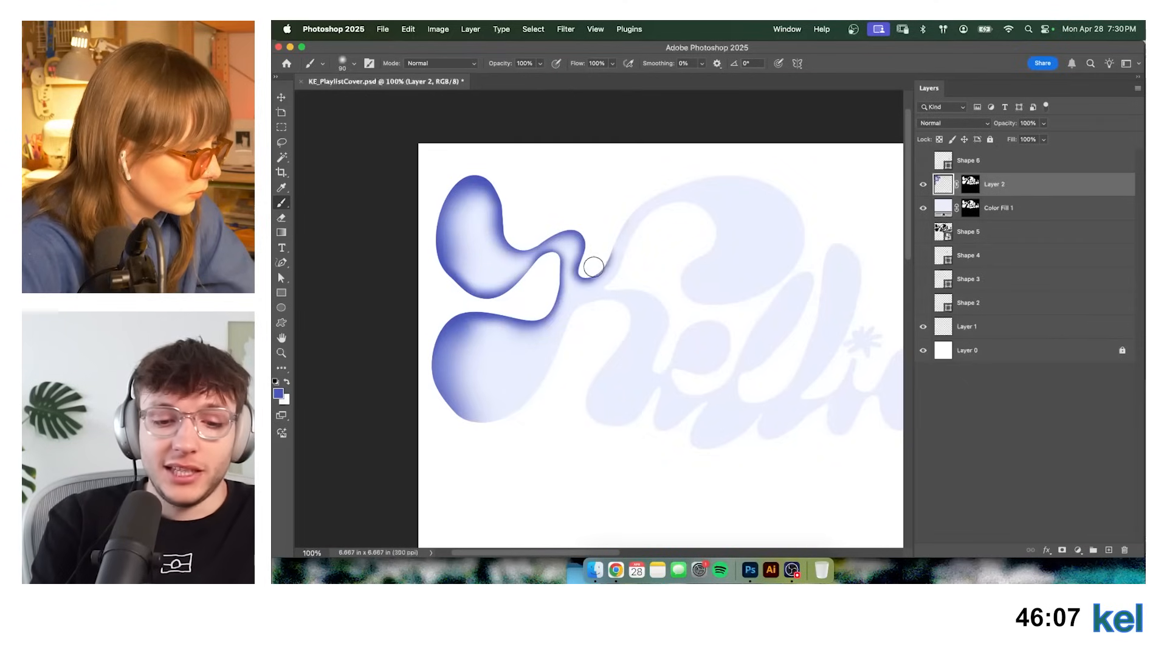
Shade the outer upper edge of the K's large right arm, varying the brush size and ending at 125 px.
{"action": "mouse_move", "coordinate": [612, 220]}
{"action": "left_mouse_down"}
{"action": "mouse_move", "coordinate": [634, 187]}
{"action": "mouse_move", "coordinate": [699, 165]}
{"action": "mouse_move", "coordinate": [743, 120]}
{"action": "mouse_move", "coordinate": [696, 115]}
{"action": "mouse_move", "coordinate": [682, 174]}
{"action": "mouse_move", "coordinate": [713, 155]}
{"action": "mouse_move", "coordinate": [665, 157]}
{"action": "mouse_move", "coordinate": [602, 208]}
{"action": "mouse_move", "coordinate": [719, 141]}
{"action": "mouse_move", "coordinate": [795, 166]}
{"action": "mouse_move", "coordinate": [717, 148]}
{"action": "mouse_move", "coordinate": [827, 195]}
{"action": "mouse_move", "coordinate": [783, 177]}
{"action": "mouse_move", "coordinate": [815, 226]}
{"action": "left_mouse_up"}
{"action": "key", "text": "bracketright"}
{"action": "key", "text": "bracketright"}
{"action": "key", "text": "bracketright"}
{"action": "key", "text": "bracketright"}
{"action": "key", "text": "bracketright"}
{"action": "key", "text": "bracketleft"}
{"action": "key", "text": "bracketleft"}
{"action": "key", "text": "bracketleft"}
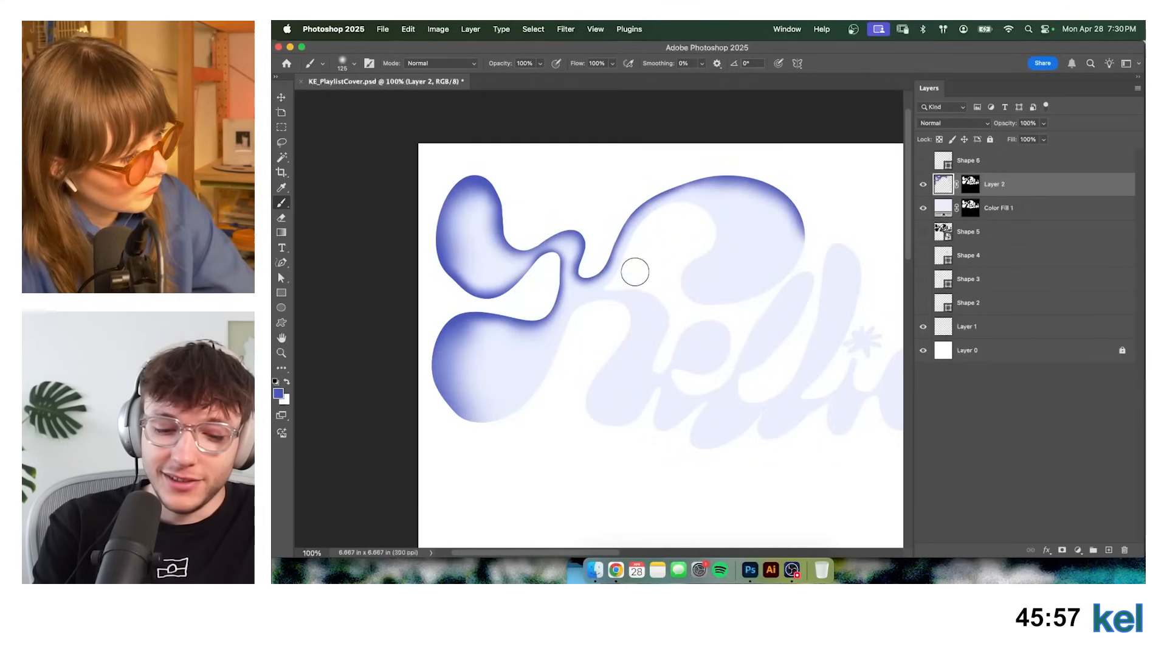
Shade the inner curl and the underside of the K's right arm with a soft 100–125 px brush.
{"action": "mouse_move", "coordinate": [634, 271]}
{"action": "left_mouse_down"}
{"action": "mouse_move", "coordinate": [667, 219]}
{"action": "mouse_move", "coordinate": [703, 231]}
{"action": "mouse_move", "coordinate": [654, 305]}
{"action": "left_mouse_up"}
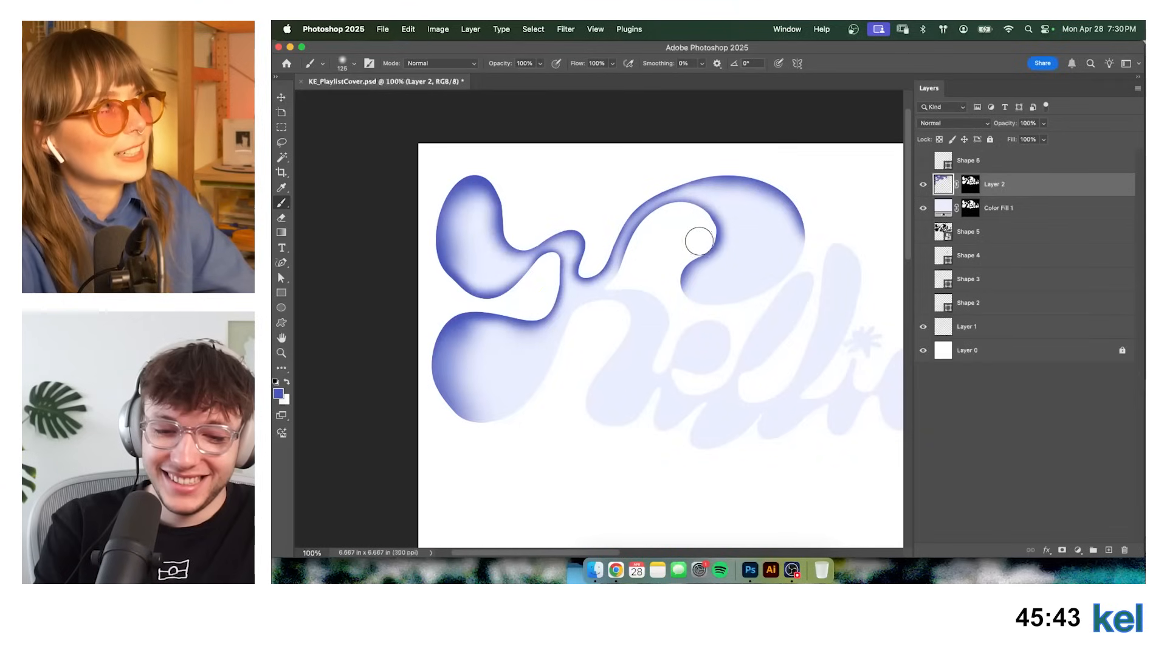
{"action": "key", "text": "bracketleft"}
{"action": "key", "text": "bracketleft"}
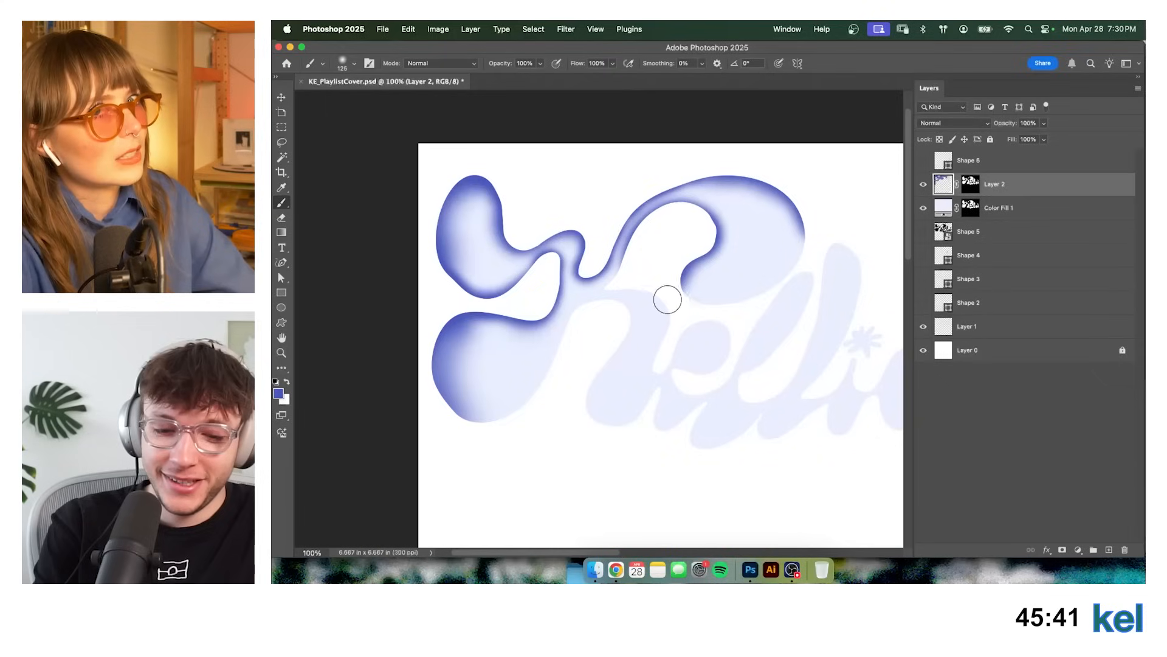
{"action": "left_click_drag", "start_coordinate": [678, 294], "coordinate": [760, 305]}
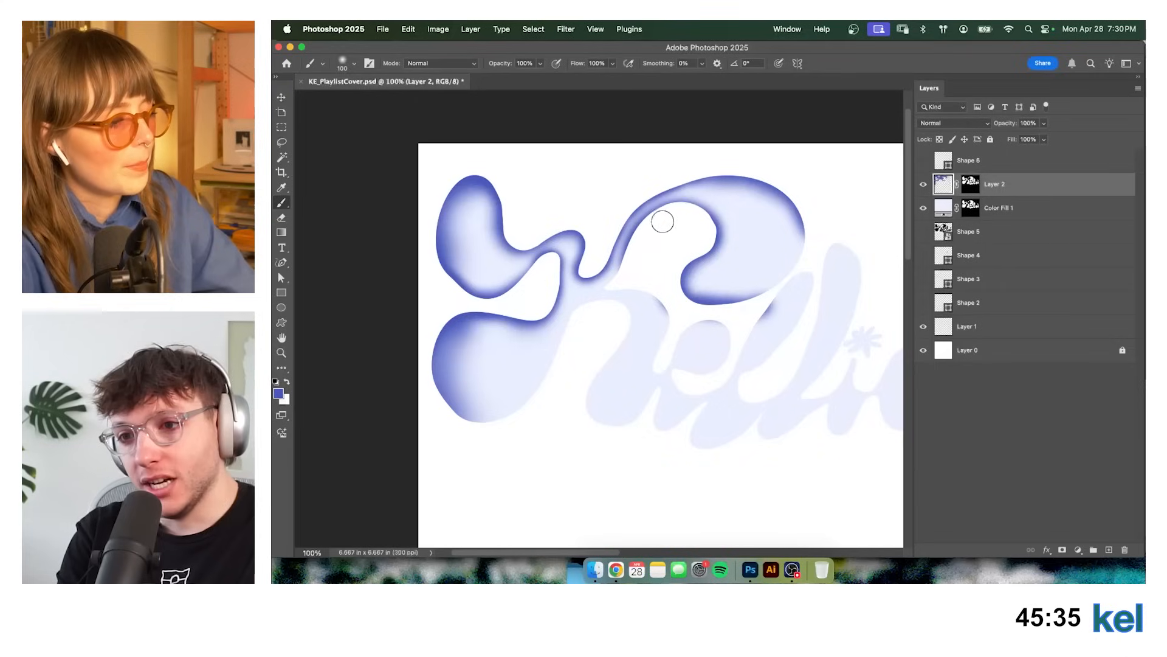
{"action": "left_click_drag", "start_coordinate": [724, 310], "coordinate": [804, 267]}
Enlarge the soft brush and deepen the shading around the rounded right end of the K's upper arm.
{"action": "key", "text": "bracketright"}
{"action": "key", "text": "bracketright"}
{"action": "key", "text": "bracketright"}
{"action": "key", "text": "bracketright"}
{"action": "key", "text": "bracketright"}
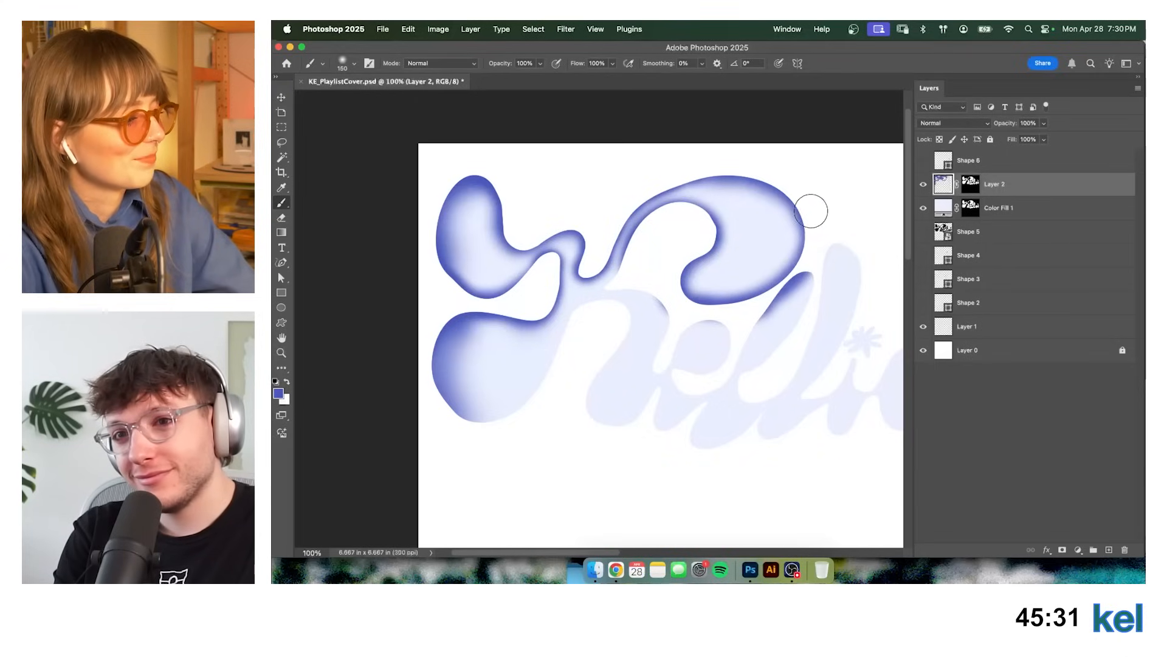
Shade the bottom and right edges of the K's lower-left lobe and the arch inside its leg, reducing the brush from 250 to 175 px.
{"action": "key", "text": "bracketright"}
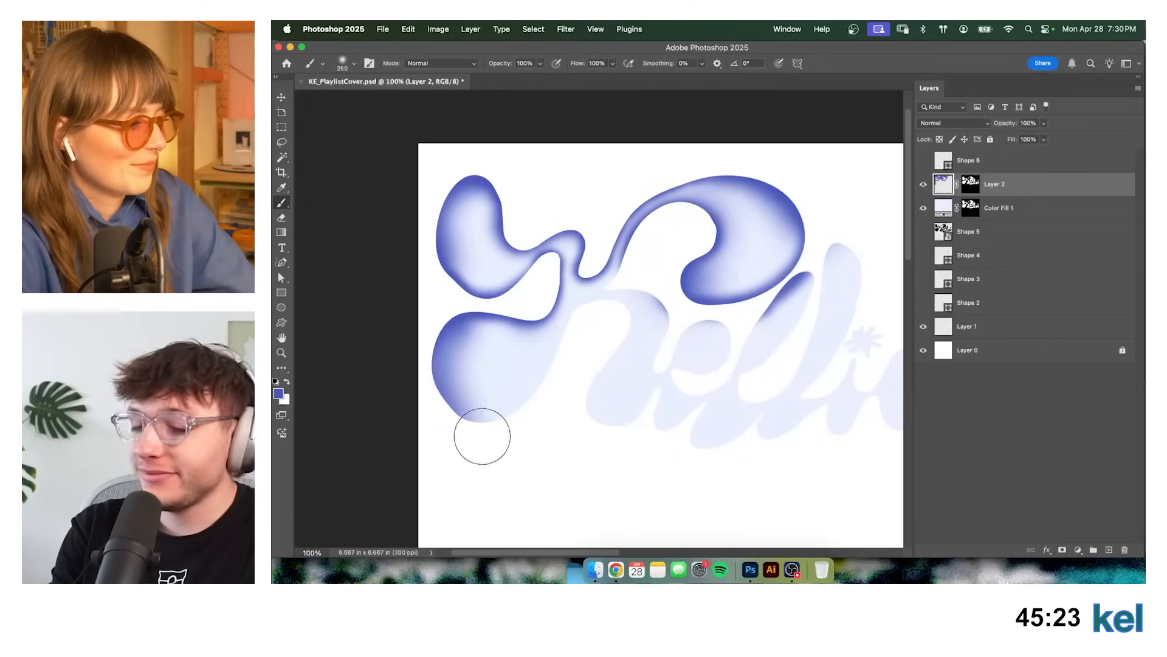
{"action": "key", "text": "bracketleft"}
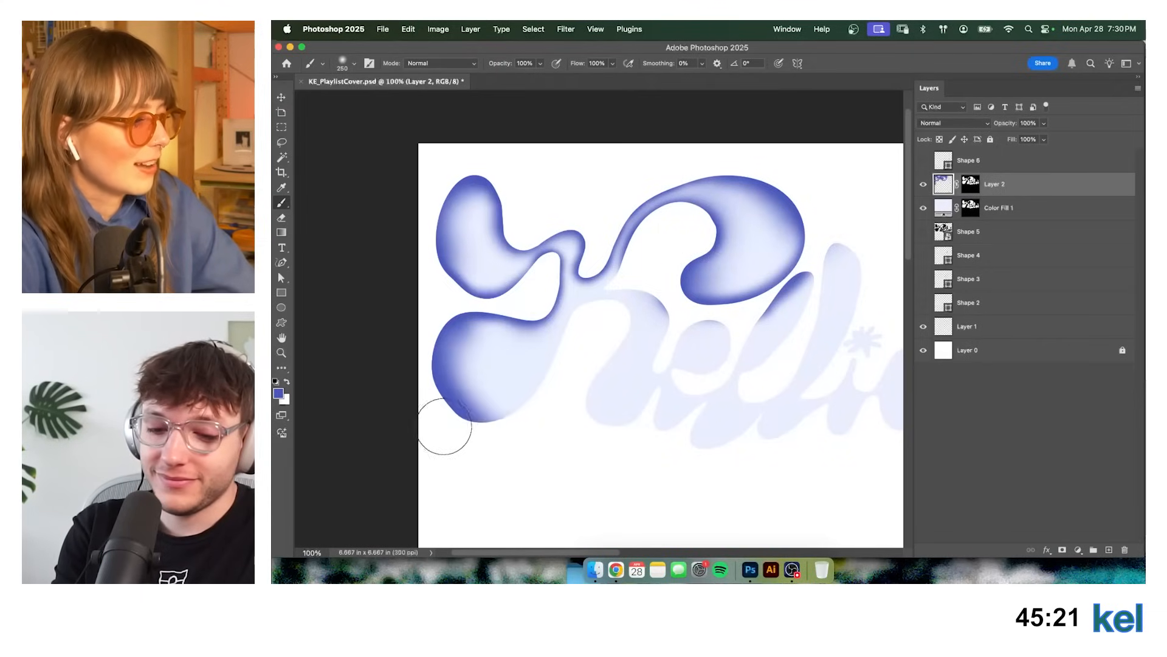
{"action": "mouse_move", "coordinate": [547, 417]}
{"action": "left_mouse_down"}
{"action": "mouse_move", "coordinate": [484, 448]}
{"action": "mouse_move", "coordinate": [551, 408]}
{"action": "mouse_move", "coordinate": [598, 329]}
{"action": "left_mouse_up"}
{"action": "key", "text": "bracketleft"}
{"action": "key", "text": "bracketleft"}
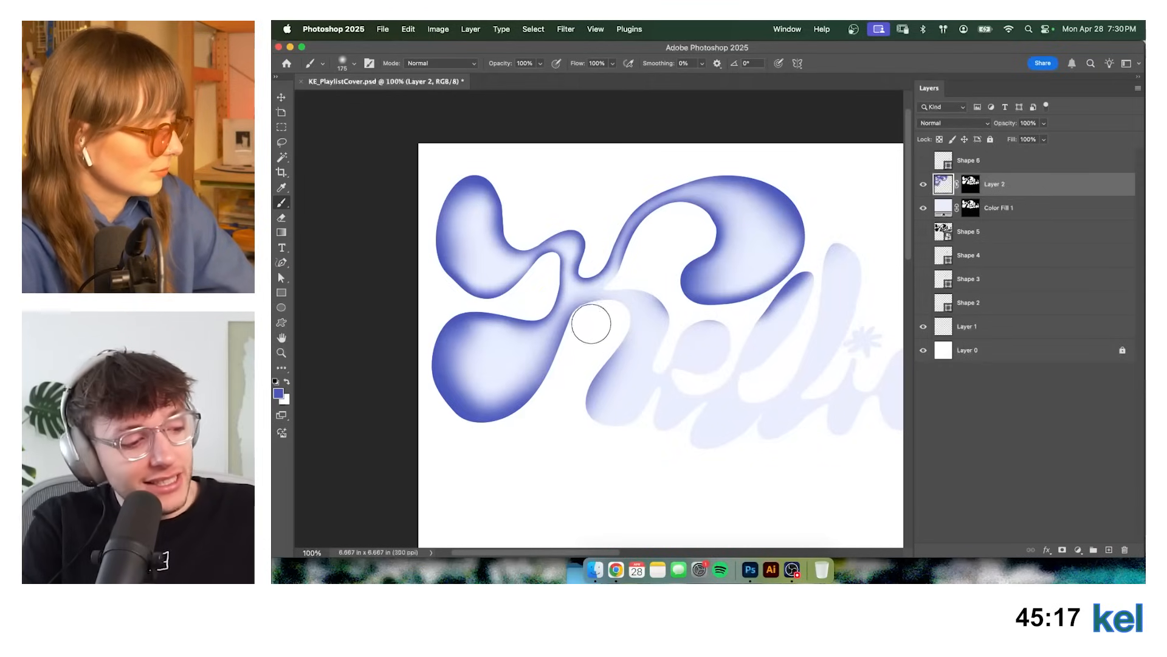
{"action": "key", "text": "bracketleft"}
{"action": "key", "text": "bracketleft"}
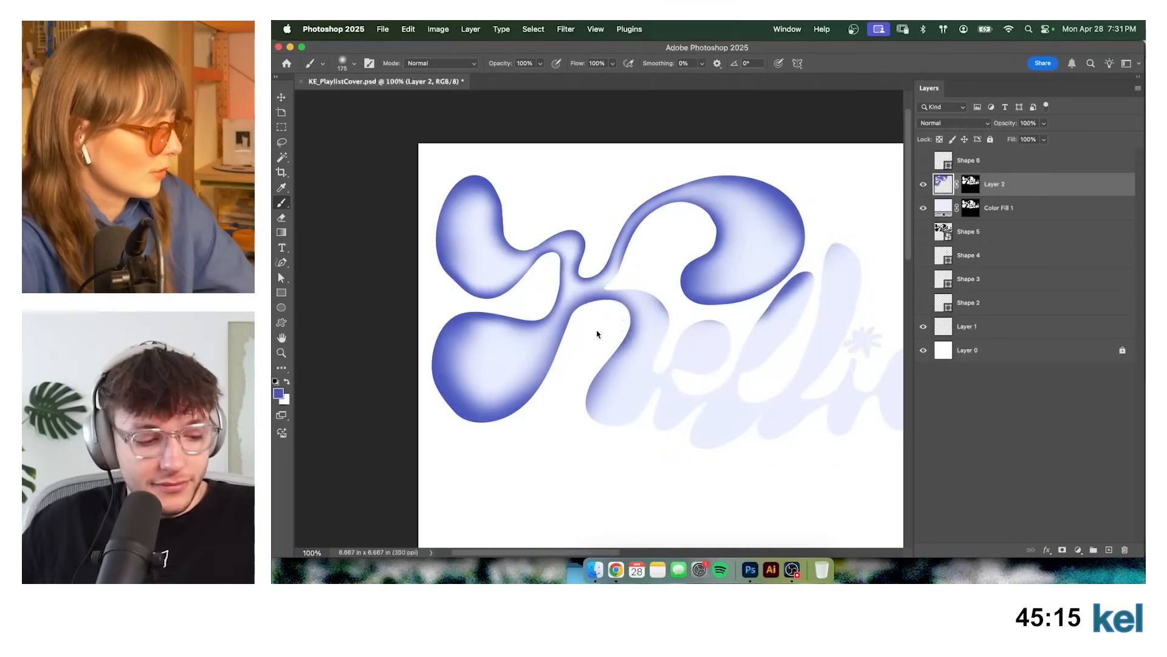
Shade the narrow crotch between the K's arm and leg and the leg's outer upper curve with a small soft brush of about 45–70 px.
{"action": "key", "text": "bracketleft"}
{"action": "key", "text": "bracketleft"}
{"action": "key", "text": "bracketleft"}
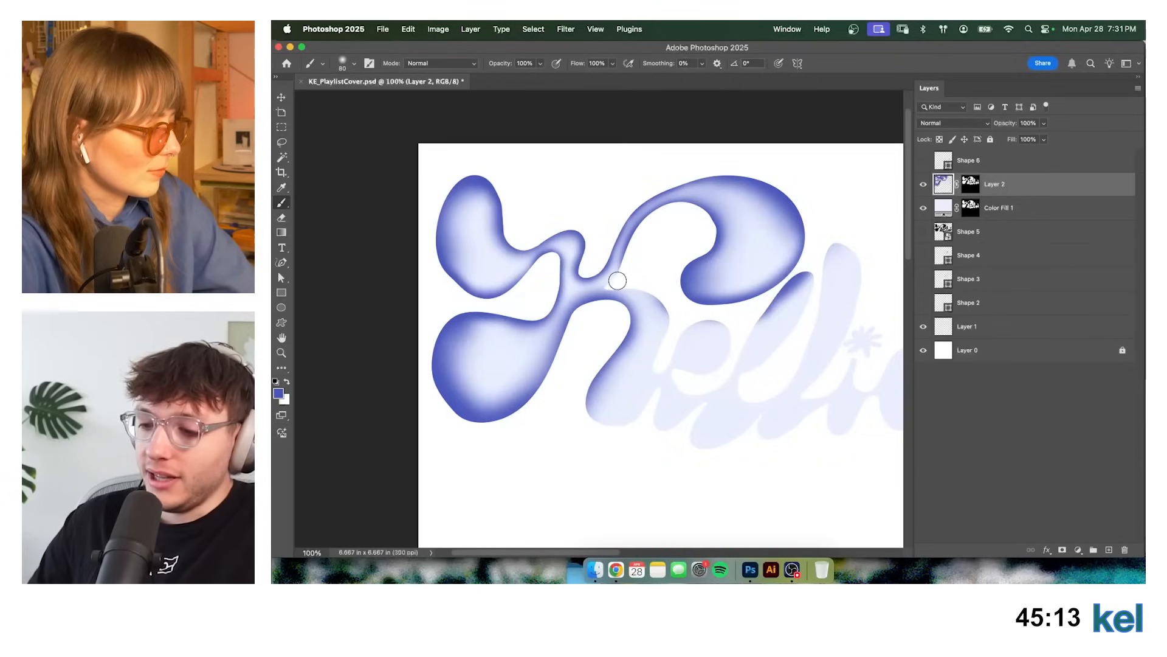
{"action": "key", "text": "bracketleft"}
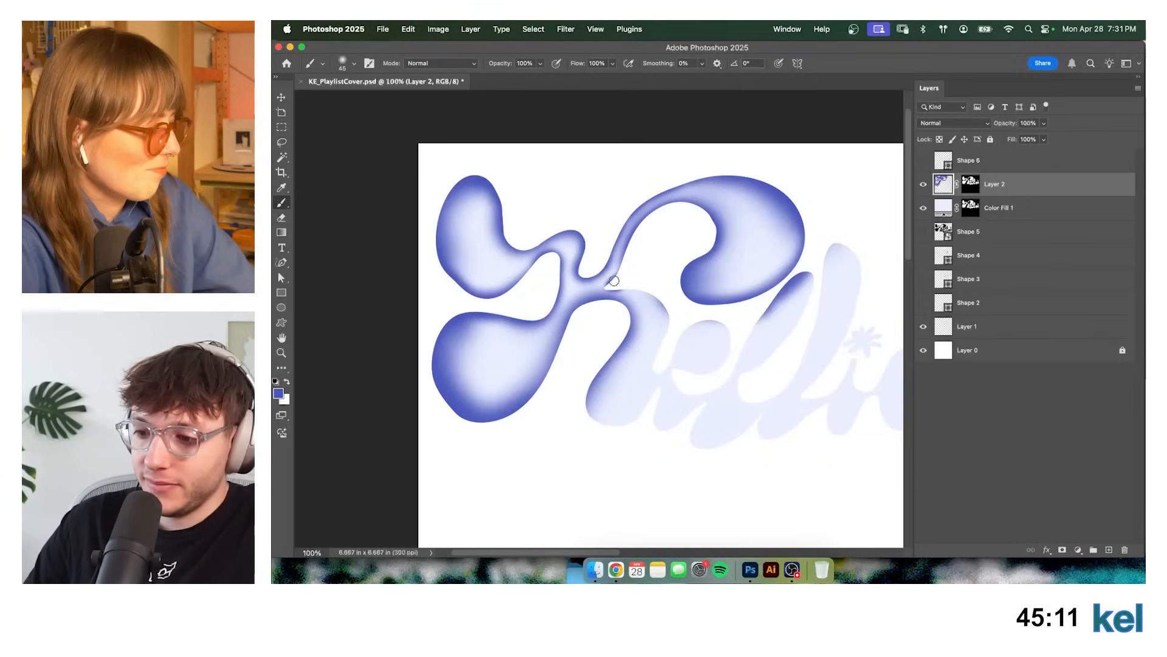
{"action": "key", "text": "bracketright"}
{"action": "key", "text": "bracketright"}
{"action": "key", "text": "bracketright"}
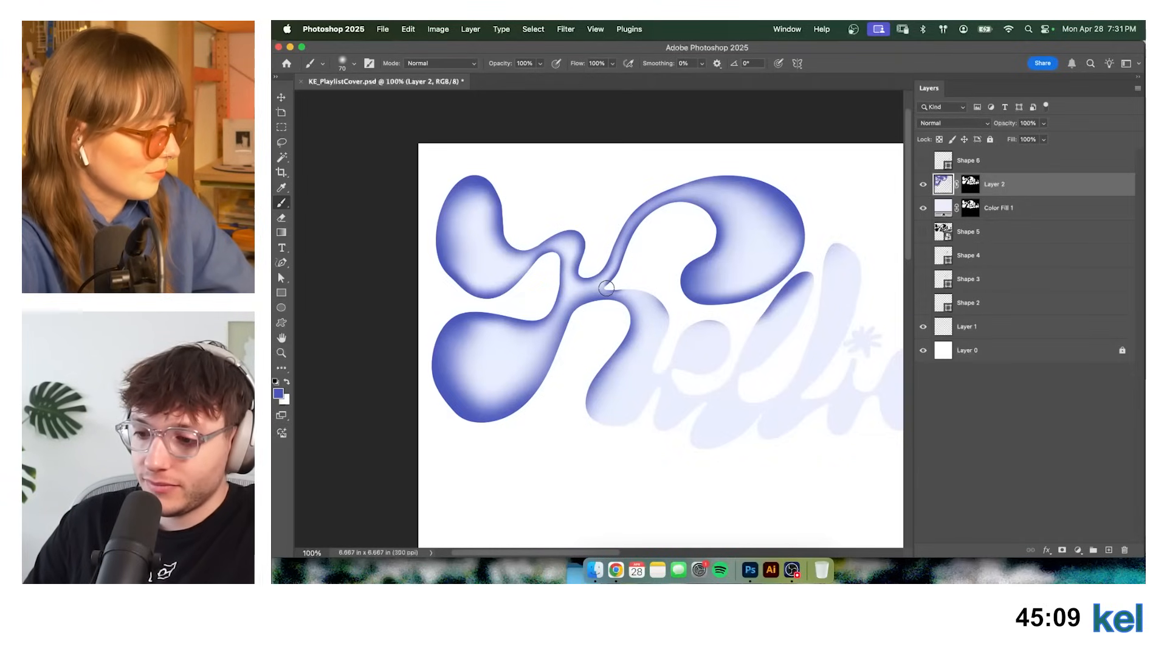
{"action": "mouse_move", "coordinate": [618, 284]}
{"action": "left_mouse_down"}
{"action": "mouse_move", "coordinate": [662, 295]}
{"action": "mouse_move", "coordinate": [630, 285]}
{"action": "mouse_move", "coordinate": [651, 286]}
{"action": "mouse_move", "coordinate": [632, 280]}
{"action": "mouse_move", "coordinate": [644, 278]}
{"action": "mouse_move", "coordinate": [670, 339]}
{"action": "left_mouse_up"}
Shade the bottom of the K's leg and the lower curves of the adjoining letter, undoing one stroke and adjusting the brush size.
{"action": "key", "text": "bracketright"}
{"action": "key", "text": "bracketright"}
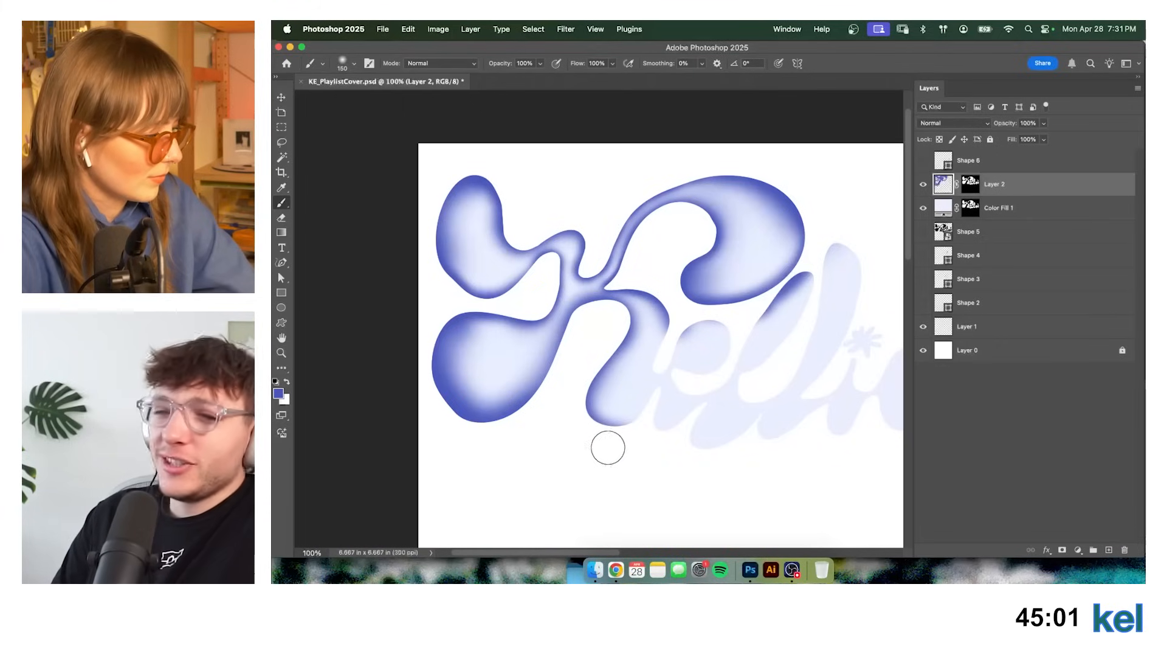
{"action": "mouse_move", "coordinate": [576, 398]}
{"action": "left_mouse_down"}
{"action": "mouse_move", "coordinate": [612, 440]}
{"action": "mouse_move", "coordinate": [601, 431]}
{"action": "mouse_move", "coordinate": [636, 429]}
{"action": "mouse_move", "coordinate": [660, 380]}
{"action": "mouse_move", "coordinate": [651, 407]}
{"action": "mouse_move", "coordinate": [614, 432]}
{"action": "mouse_move", "coordinate": [657, 395]}
{"action": "mouse_move", "coordinate": [655, 438]}
{"action": "mouse_move", "coordinate": [673, 430]}
{"action": "mouse_move", "coordinate": [649, 430]}
{"action": "mouse_move", "coordinate": [663, 436]}
{"action": "mouse_move", "coordinate": [707, 406]}
{"action": "mouse_move", "coordinate": [670, 436]}
{"action": "mouse_move", "coordinate": [711, 436]}
{"action": "mouse_move", "coordinate": [685, 442]}
{"action": "mouse_move", "coordinate": [688, 432]}
{"action": "mouse_move", "coordinate": [692, 453]}
{"action": "mouse_move", "coordinate": [693, 428]}
{"action": "mouse_move", "coordinate": [715, 461]}
{"action": "mouse_move", "coordinate": [689, 420]}
{"action": "mouse_move", "coordinate": [700, 451]}
{"action": "left_mouse_up"}
{"action": "key", "text": "super+z"}
{"action": "key", "text": "bracketleft"}
{"action": "key", "text": "bracketleft"}
{"action": "key", "text": "bracketleft"}
{"action": "key", "text": "bracketleft"}
{"action": "key", "text": "bracketright"}
{"action": "key", "text": "bracketright"}
{"action": "key", "text": "bracketright"}
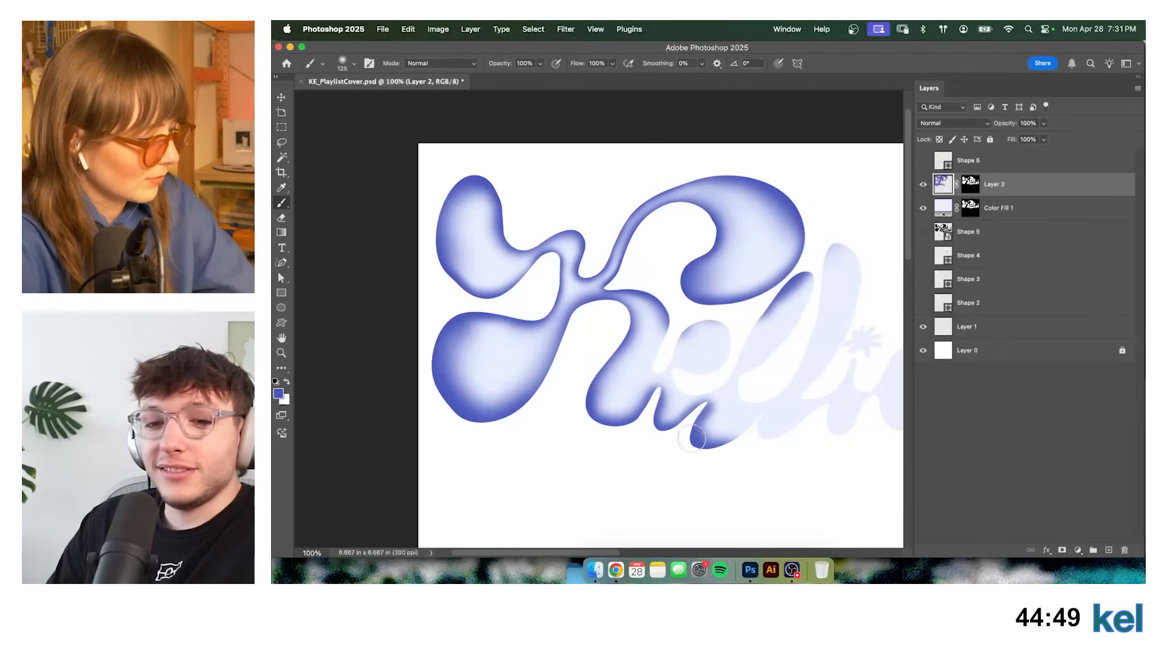
Redo the shading under the lowest curve beside the K and darken the adjacent narrow notch, reducing the soft brush to 40 px.
{"action": "key", "text": "bracketleft"}
{"action": "key", "text": "bracketleft"}
{"action": "key", "text": "bracketleft"}
{"action": "mouse_move", "coordinate": [722, 446]}
{"action": "left_mouse_down"}
{"action": "mouse_move", "coordinate": [761, 424]}
{"action": "mouse_move", "coordinate": [729, 454]}
{"action": "left_mouse_up"}
{"action": "key", "text": "super+z"}
{"action": "key", "text": "bracketleft"}
{"action": "key", "text": "bracketleft"}
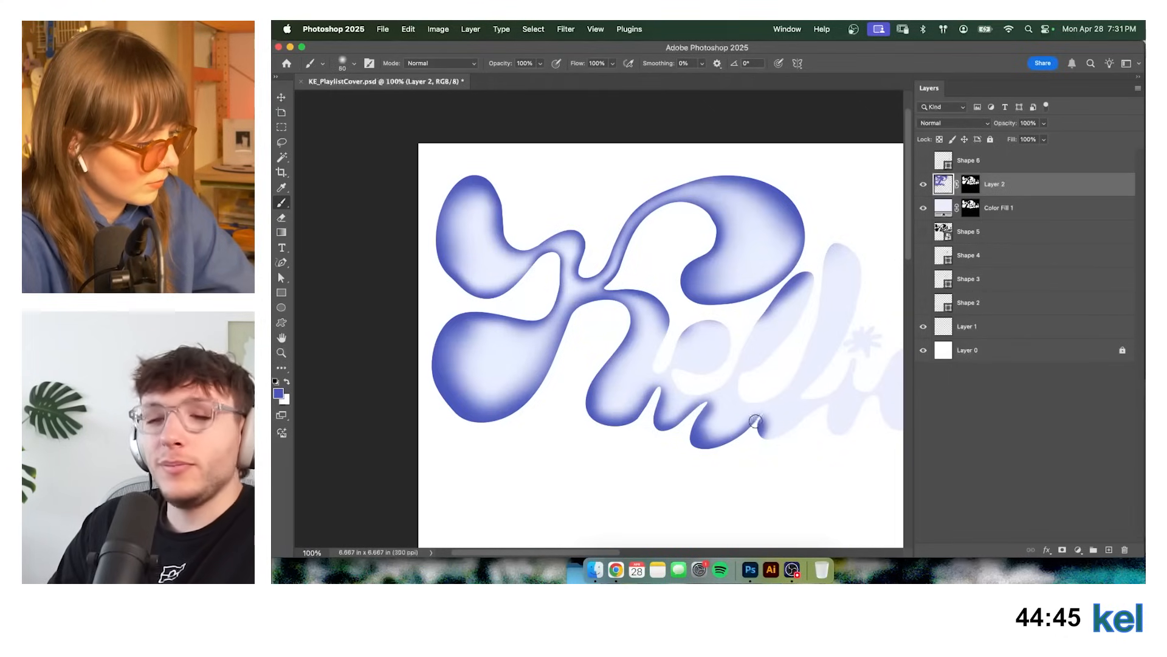
{"action": "key", "text": "bracketleft"}
{"action": "key", "text": "bracketleft"}
{"action": "key", "text": "bracketleft"}
{"action": "key", "text": "bracketleft"}
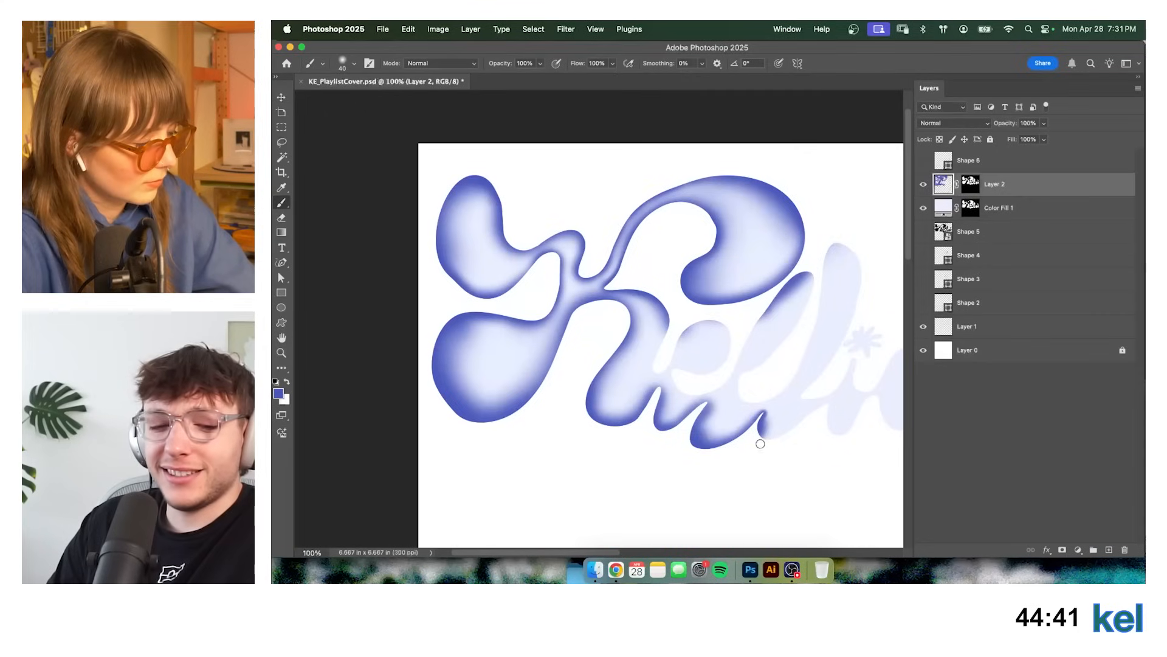
Shade the bottom edge of the second l with the soft brush enlarged to about 100 px.
{"action": "key", "text": "bracketright"}
{"action": "key", "text": "bracketright"}
{"action": "key", "text": "bracketright"}
{"action": "key", "text": "bracketright"}
{"action": "key", "text": "bracketright"}
{"action": "key", "text": "bracketright"}
{"action": "key", "text": "bracketright"}
{"action": "key", "text": "bracketright"}
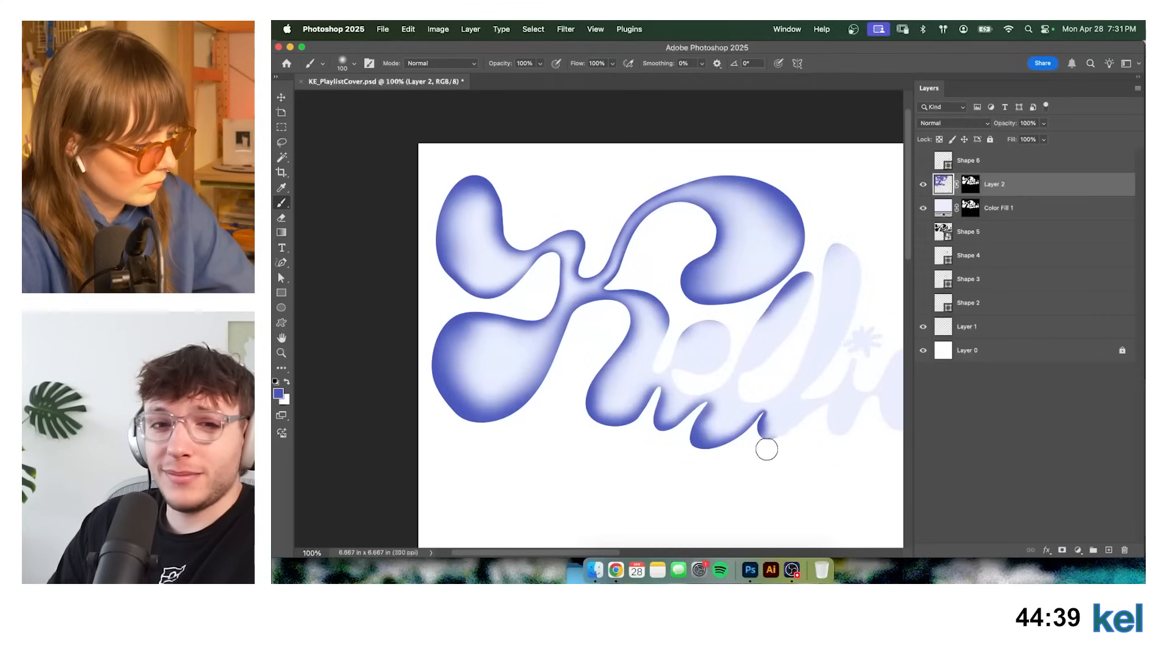
{"action": "key", "text": "bracketright"}
{"action": "key", "text": "bracketright"}
{"action": "key", "text": "bracketright"}
{"action": "mouse_move", "coordinate": [767, 445]}
{"action": "left_mouse_down"}
{"action": "mouse_move", "coordinate": [801, 443]}
{"action": "mouse_move", "coordinate": [805, 434]}
{"action": "mouse_move", "coordinate": [787, 448]}
{"action": "mouse_move", "coordinate": [827, 406]}
{"action": "mouse_move", "coordinate": [826, 433]}
{"action": "mouse_move", "coordinate": [826, 414]}
{"action": "mouse_move", "coordinate": [836, 437]}
{"action": "mouse_move", "coordinate": [866, 422]}
{"action": "mouse_move", "coordinate": [860, 439]}
{"action": "mouse_move", "coordinate": [745, 388]}
{"action": "mouse_move", "coordinate": [691, 391]}
{"action": "left_mouse_up"}
Shade the rounded base of the i, enlarging the soft brush from about 70 to 150 px.
{"action": "key", "text": "bracketleft"}
{"action": "key", "text": "bracketleft"}
{"action": "key", "text": "bracketleft"}
{"action": "key", "text": "bracketleft"}
{"action": "key", "text": "bracketleft"}
{"action": "key", "text": "bracketleft"}
{"action": "key", "text": "bracketleft"}
{"action": "key", "text": "bracketright"}
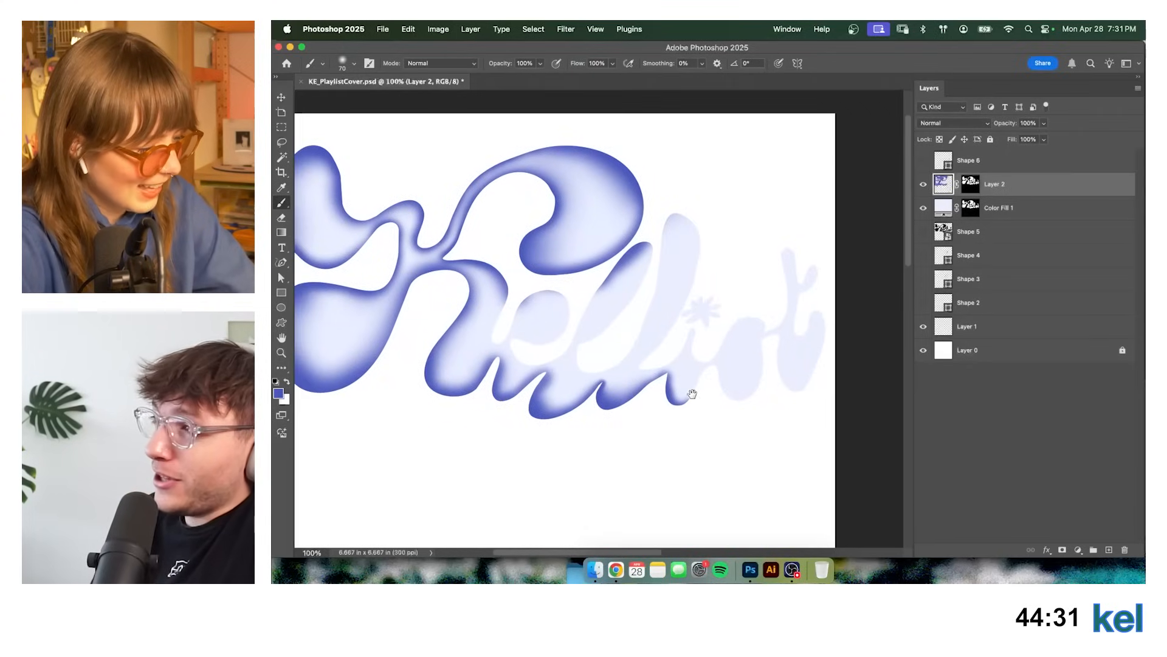
{"action": "key", "text": "bracketright"}
{"action": "key", "text": "bracketright"}
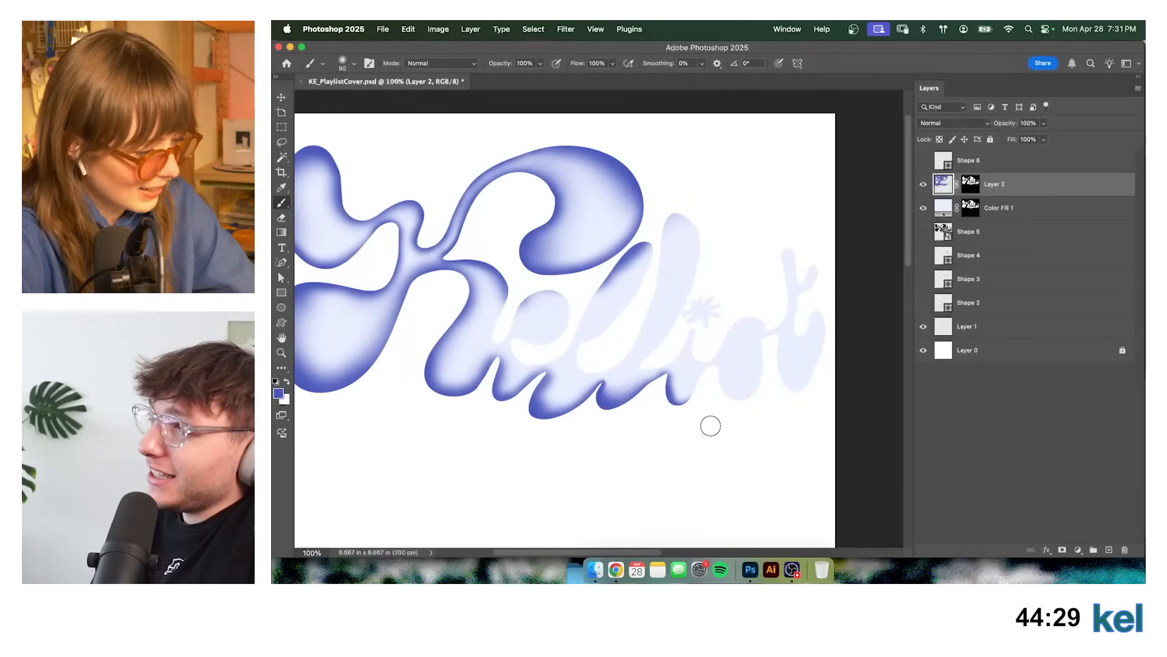
{"action": "key", "text": "bracketright"}
{"action": "key", "text": "bracketright"}
{"action": "key", "text": "bracketright"}
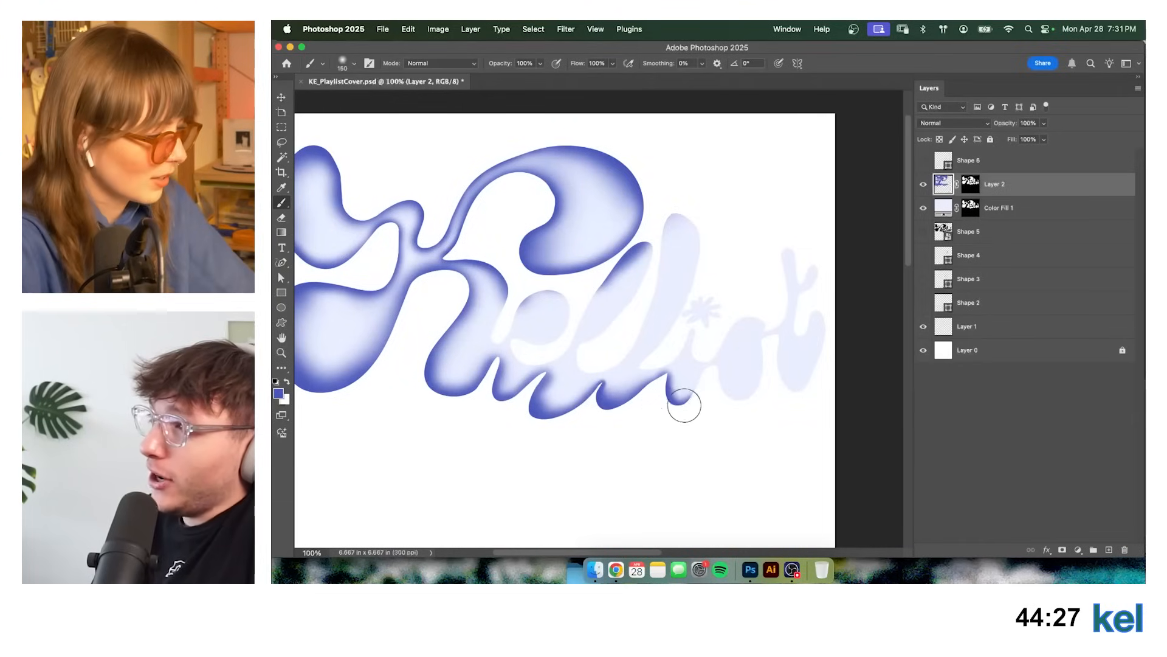
Shade the lower edge of the o and the bottom curve of the t with an 80 px soft brush.
{"action": "key", "text": "bracketleft"}
{"action": "key", "text": "bracketleft"}
{"action": "key", "text": "bracketleft"}
{"action": "key", "text": "bracketleft"}
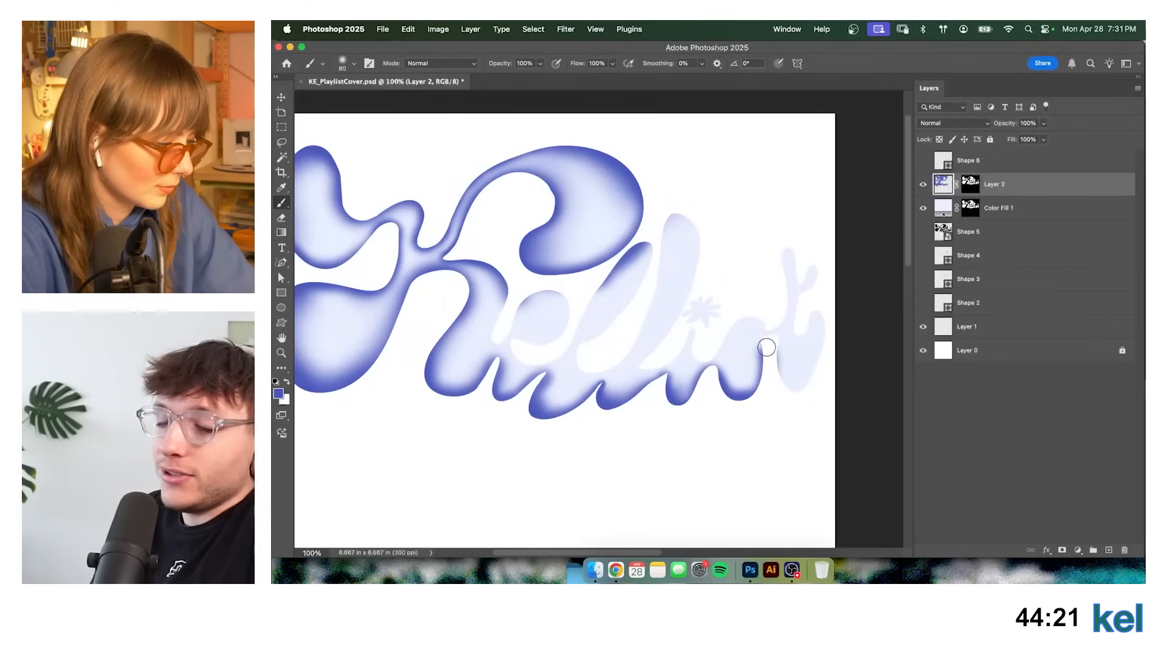
{"action": "mouse_move", "coordinate": [773, 377]}
{"action": "left_mouse_down"}
{"action": "mouse_move", "coordinate": [805, 395]}
{"action": "mouse_move", "coordinate": [829, 346]}
{"action": "left_mouse_up"}
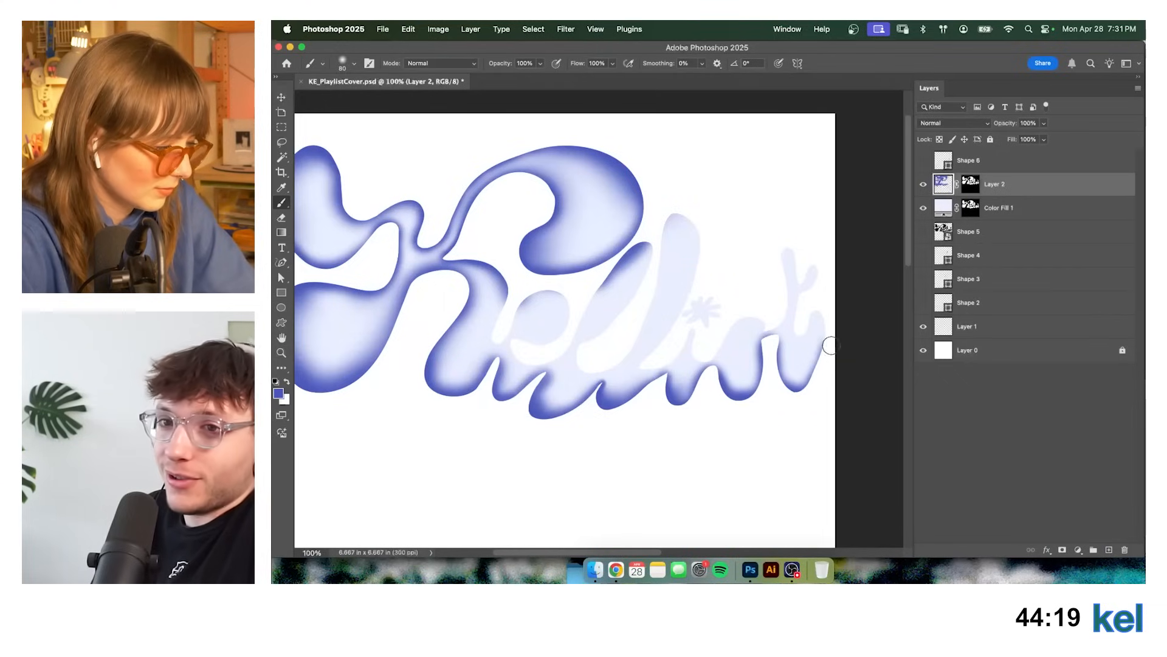
Shade the t's inner curve, stem and small side branch with a soft brush of about 40–50 px.
{"action": "left_click_drag", "start_coordinate": [812, 307], "coordinate": [800, 322]}
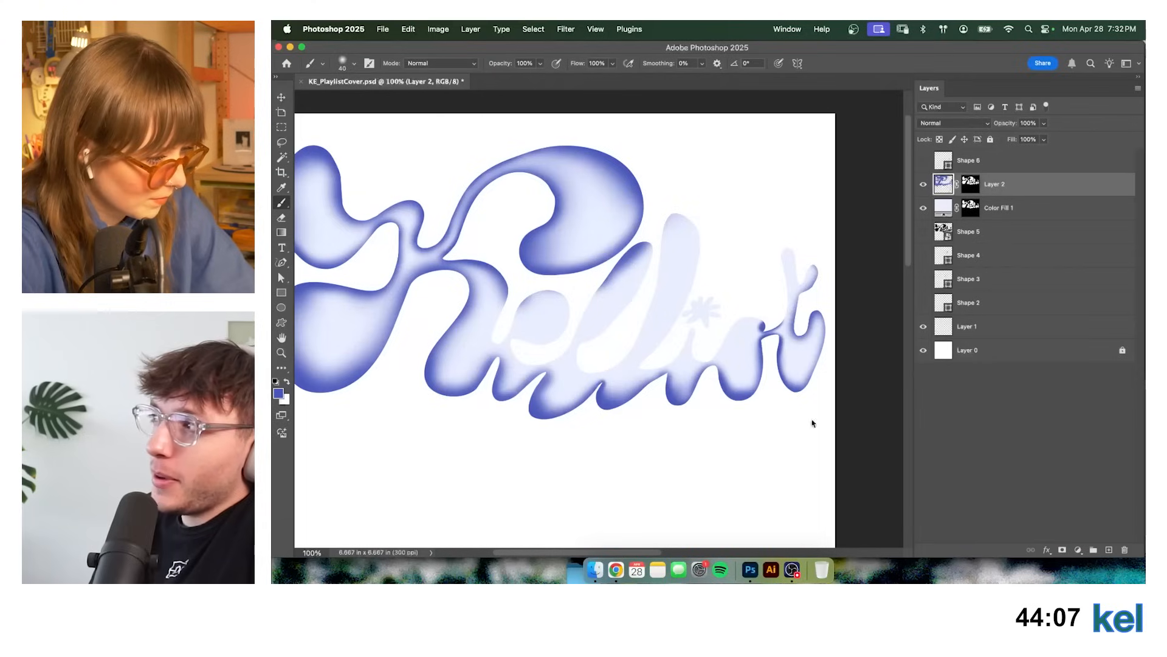
{"action": "key", "text": "bracketright"}
{"action": "key", "text": "bracketright"}
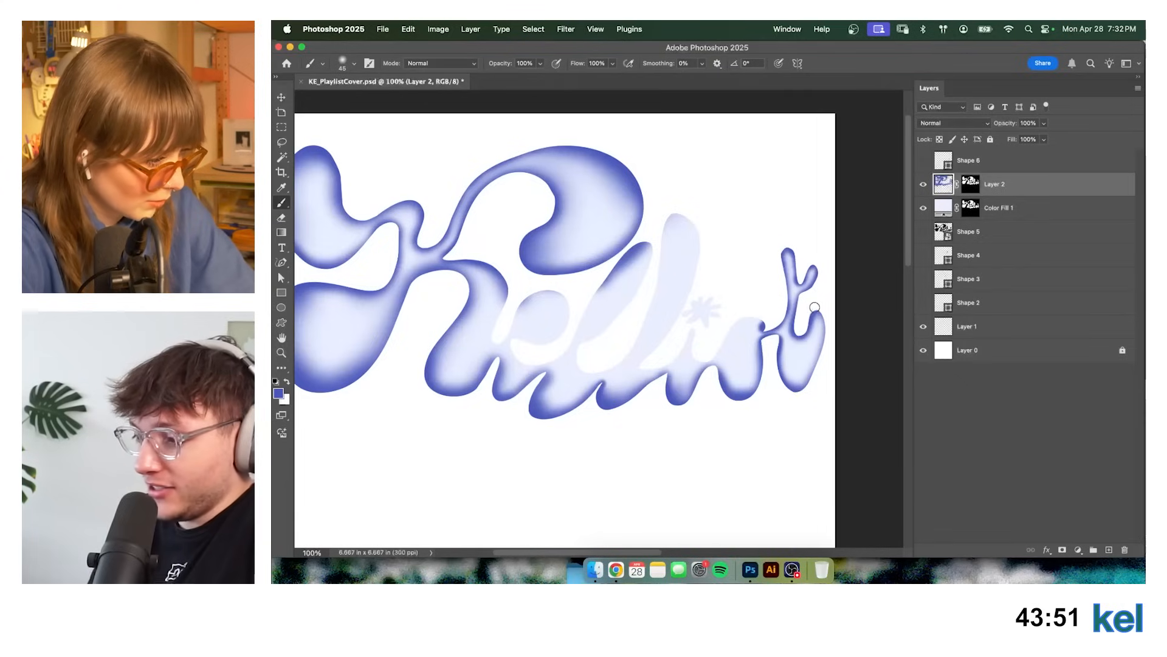
{"action": "key", "text": "]"}
{"action": "mouse_move", "coordinate": [818, 308]}
{"action": "left_mouse_down"}
{"action": "mouse_move", "coordinate": [825, 350]}
{"action": "mouse_move", "coordinate": [800, 400]}
{"action": "left_mouse_up"}
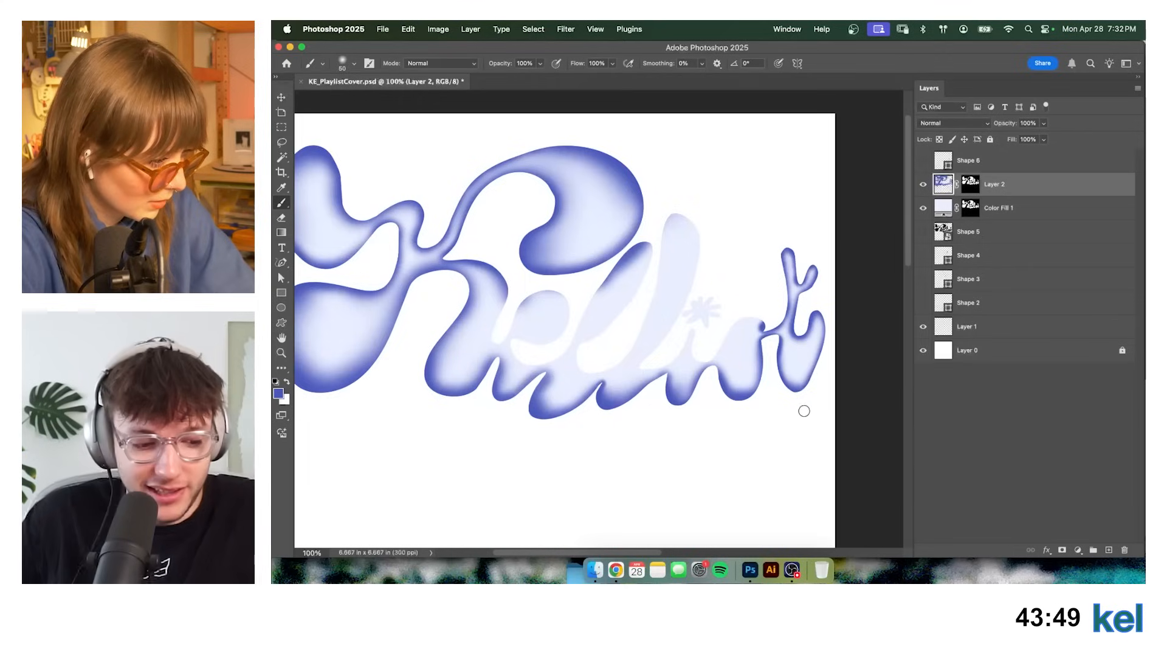
Shade the upper i, the dip joining it to the o and the o's top edge with a 60 px soft brush.
{"action": "key", "text": "]"}
{"action": "key", "text": "]"}
{"action": "key", "text": "]"}
{"action": "key", "text": "]"}
{"action": "key", "text": "]"}
{"action": "key", "text": "]"}
{"action": "key", "text": "]"}
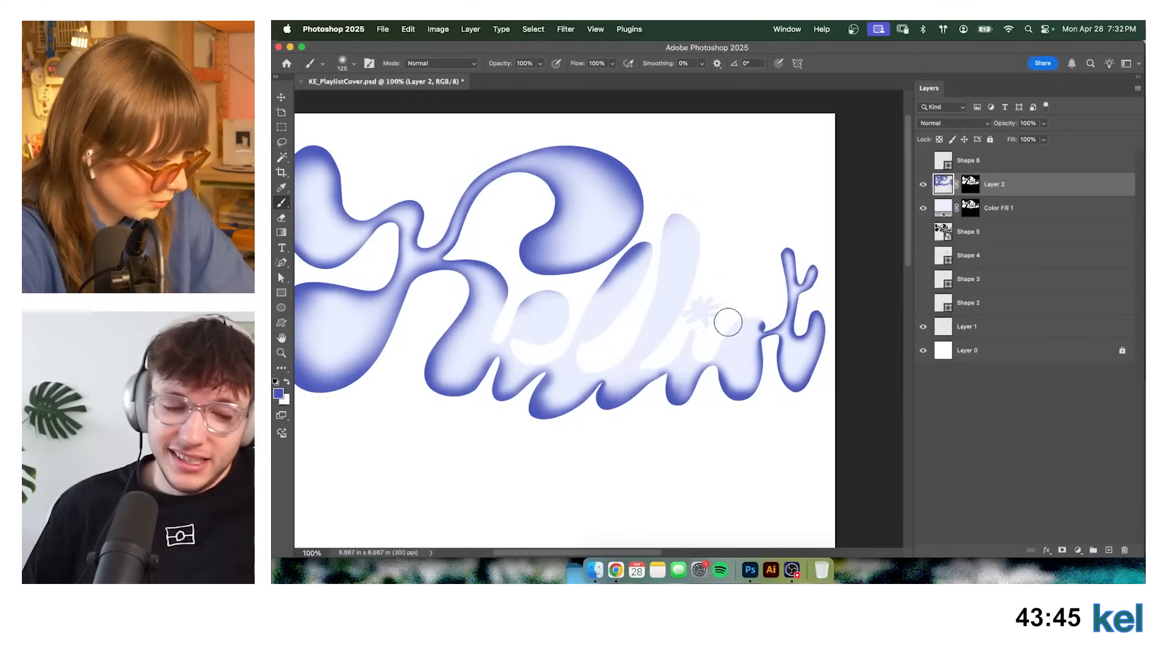
{"action": "key", "text": "bracketleft"}
{"action": "key", "text": "bracketleft"}
{"action": "key", "text": "bracketleft"}
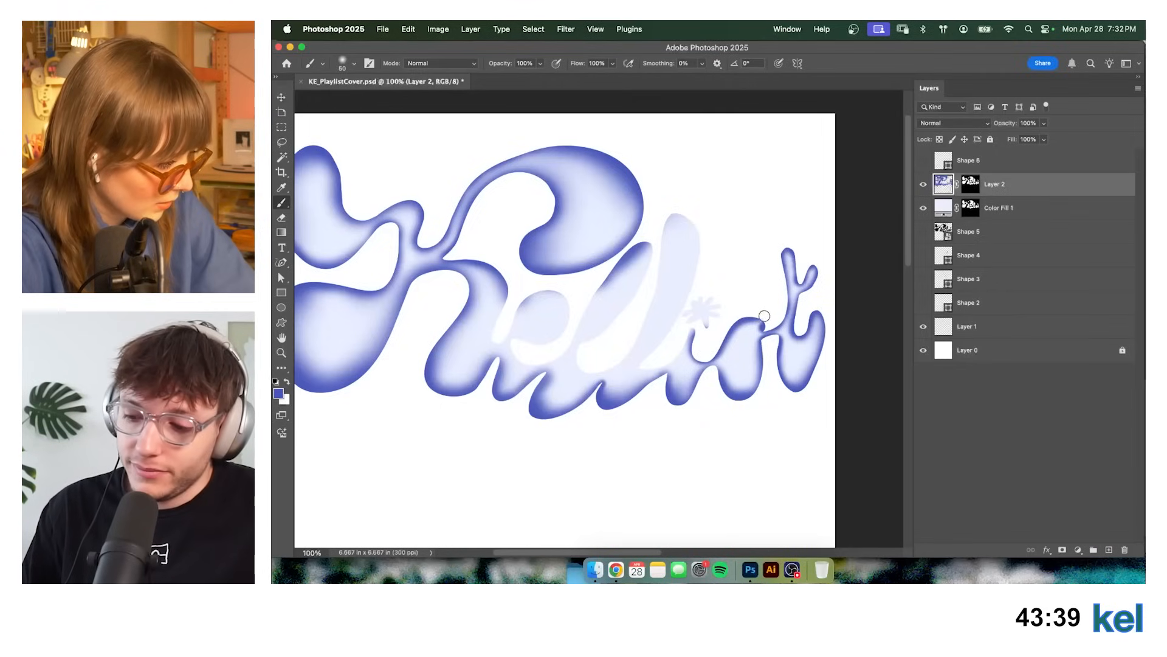
{"action": "left_click_drag", "start_coordinate": [756, 321], "coordinate": [754, 328]}
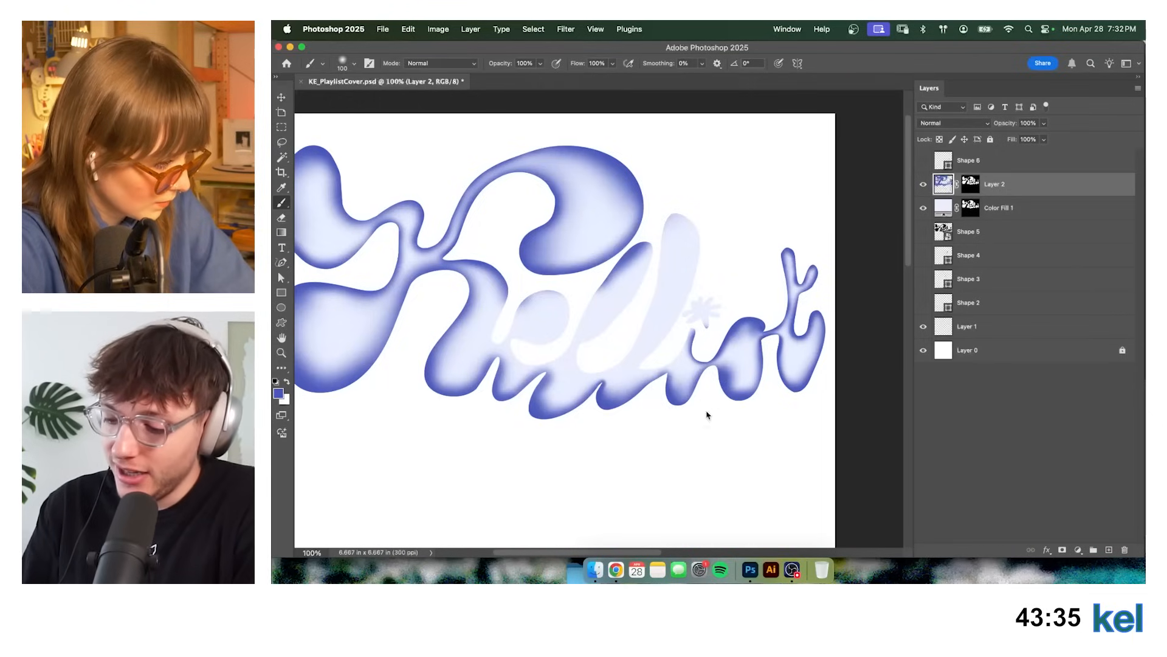
Deepen the shading on the lower part of the o with a 100 px soft brush.
{"action": "mouse_move", "coordinate": [725, 383]}
{"action": "left_mouse_down"}
{"action": "mouse_move", "coordinate": [782, 379]}
{"action": "mouse_move", "coordinate": [778, 353]}
{"action": "mouse_move", "coordinate": [784, 384]}
{"action": "mouse_move", "coordinate": [749, 406]}
{"action": "left_mouse_up"}
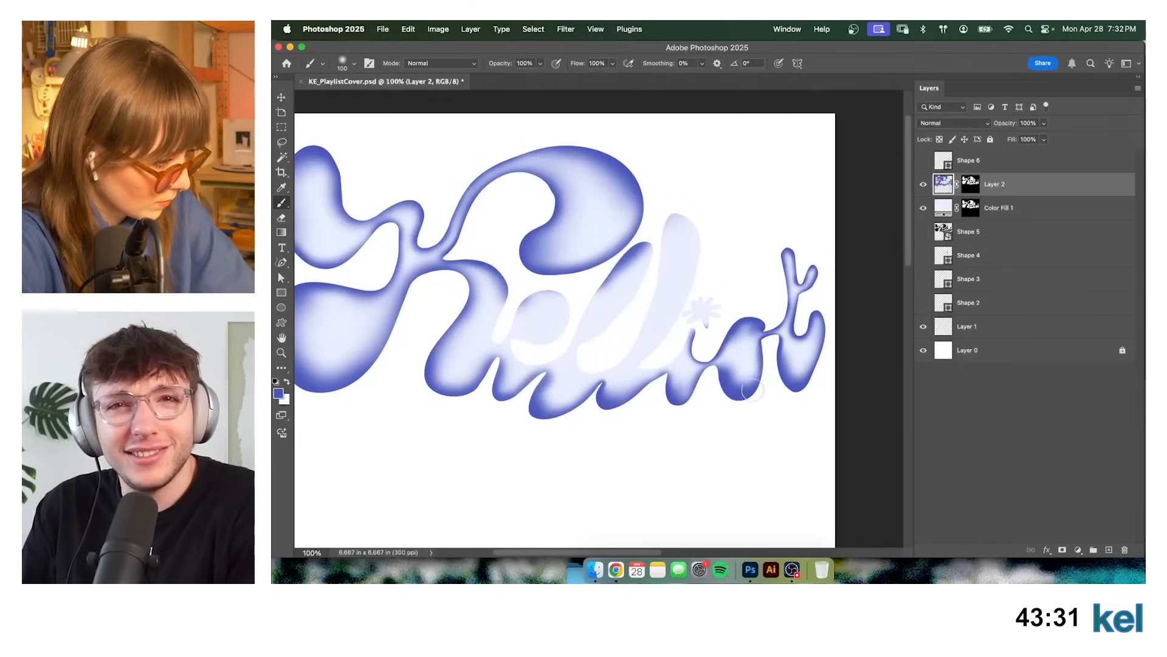
{"action": "key", "text": "bracketright"}
{"action": "key", "text": "bracketright"}
{"action": "key", "text": "bracketright"}
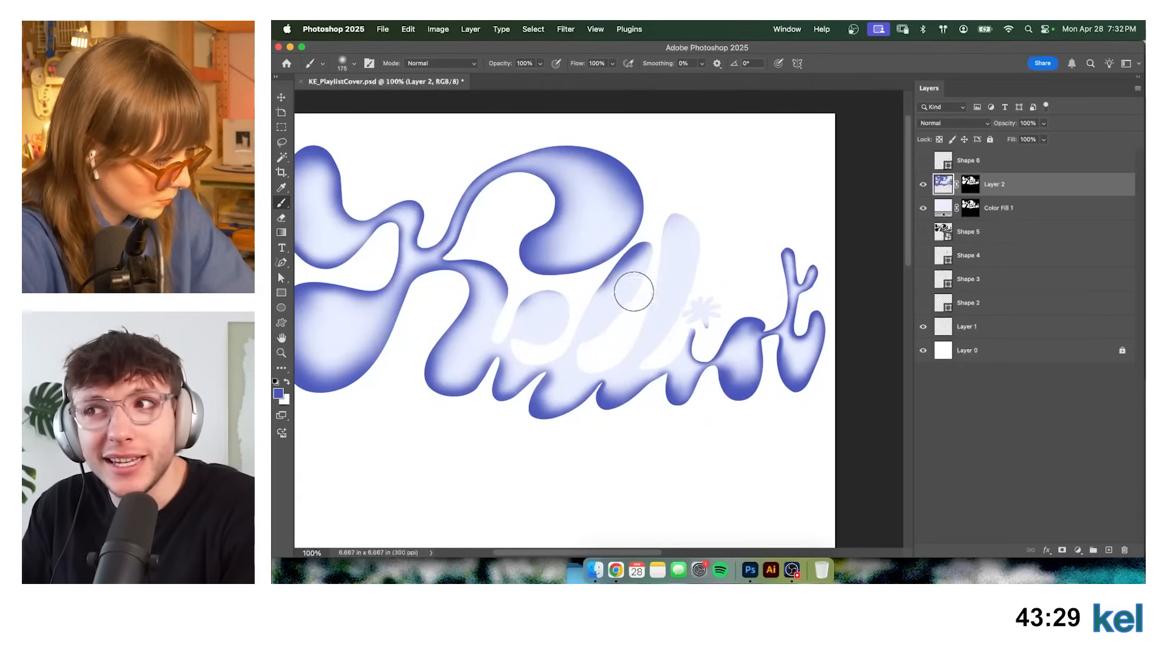
Shade the notch between the K's leg and the e with a 60 px brush and deepen the leg's edge at 150 px.
{"action": "key", "text": "bracketleft"}
{"action": "key", "text": "bracketleft"}
{"action": "key", "text": "bracketleft"}
{"action": "key", "text": "bracketleft"}
{"action": "key", "text": "bracketleft"}
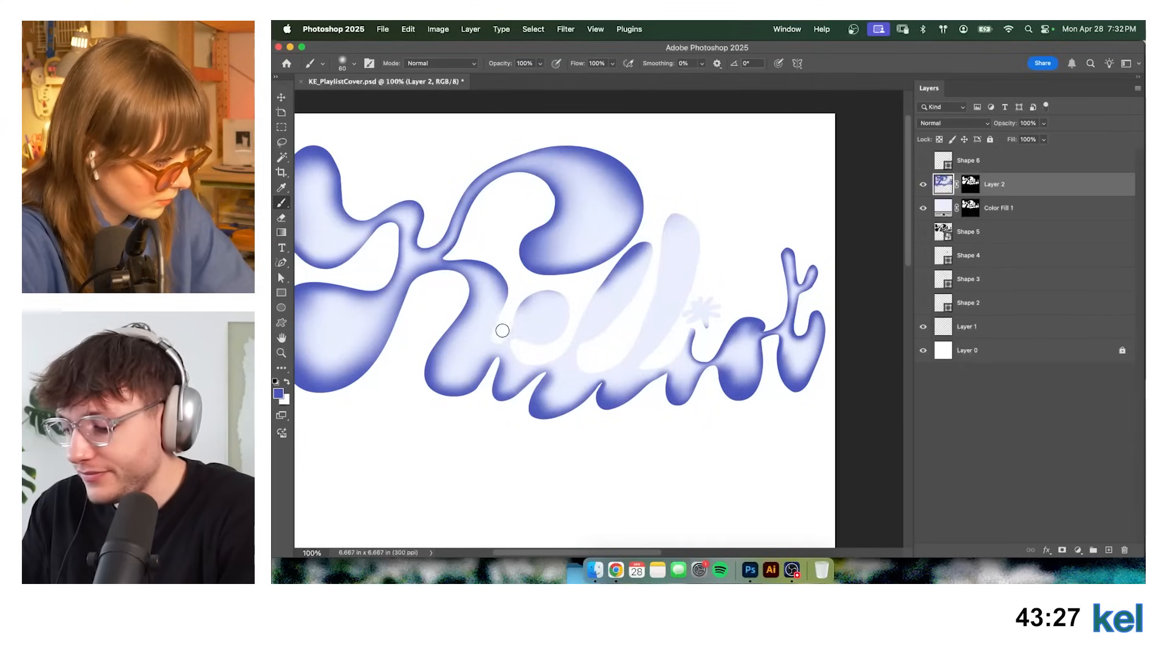
{"action": "mouse_move", "coordinate": [499, 337]}
{"action": "left_mouse_down"}
{"action": "mouse_move", "coordinate": [503, 279]}
{"action": "mouse_move", "coordinate": [494, 332]}
{"action": "left_mouse_up"}
{"action": "key", "text": "bracketright"}
{"action": "key", "text": "bracketright"}
{"action": "key", "text": "bracketright"}
{"action": "key", "text": "bracketright"}
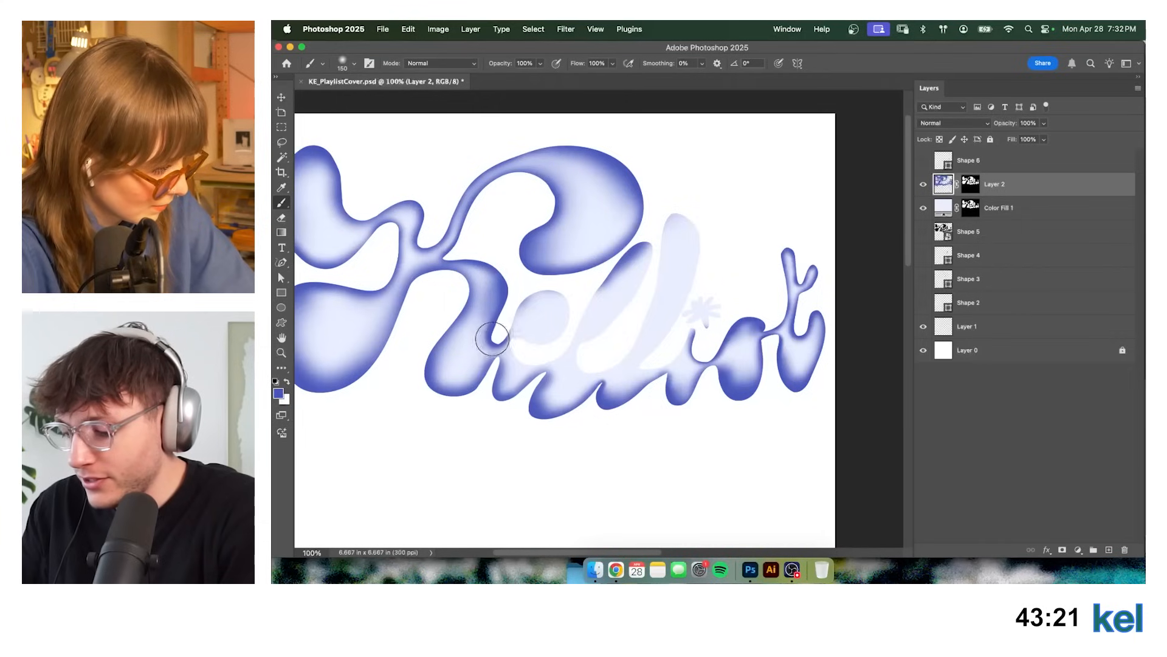
Shade the outer top and inner counter edges of the e with a soft brush of about 80 px, undoing one stroke.
{"action": "scroll", "coordinate": [547, 322], "scroll_direction": "left", "scroll_amount": 3}
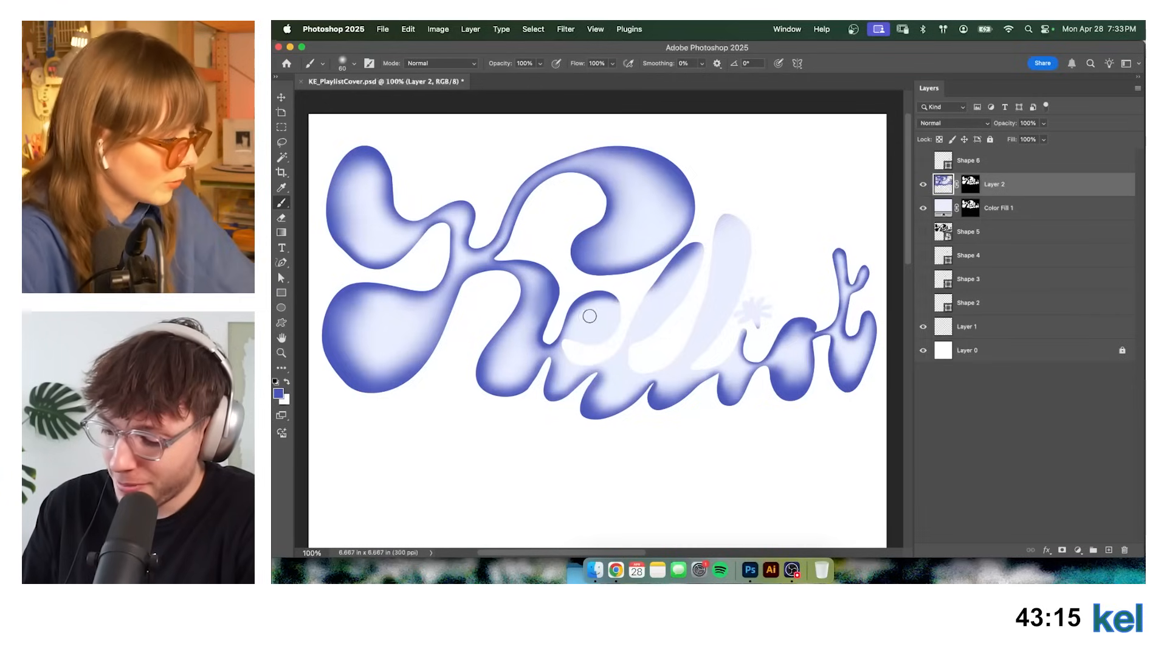
{"action": "key", "text": "super+z"}
{"action": "key", "text": "bracketright"}
{"action": "key", "text": "bracketright"}
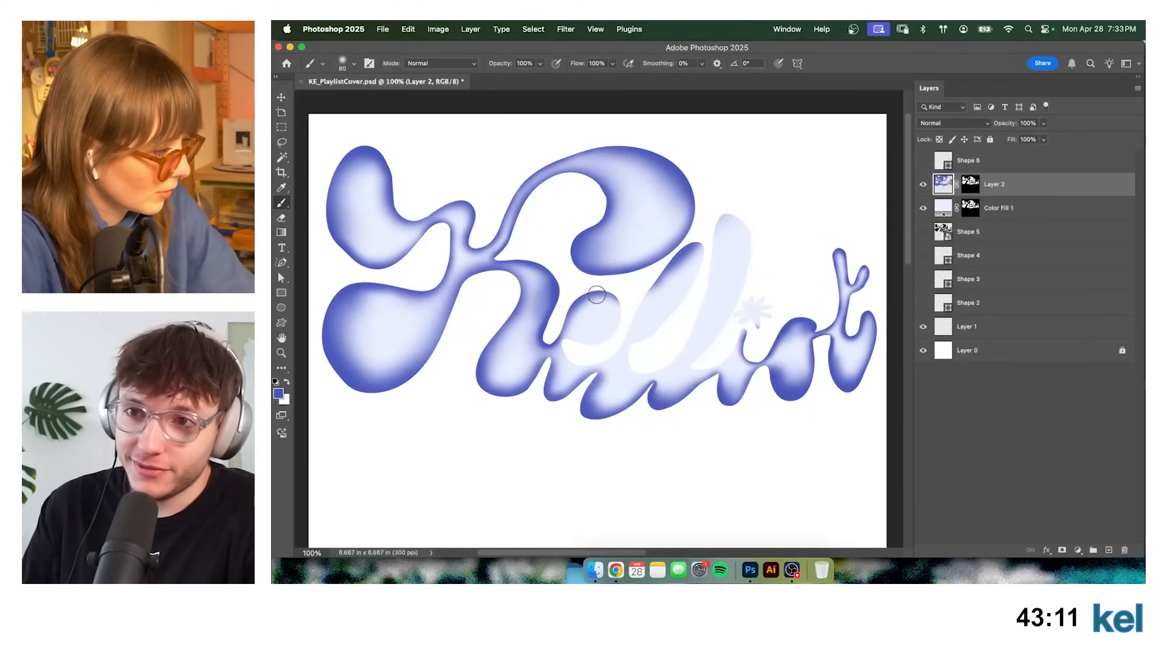
{"action": "key", "text": "bracketright"}
{"action": "key", "text": "bracketright"}
{"action": "key", "text": "bracketright"}
{"action": "key", "text": "bracketleft"}
{"action": "key", "text": "bracketleft"}
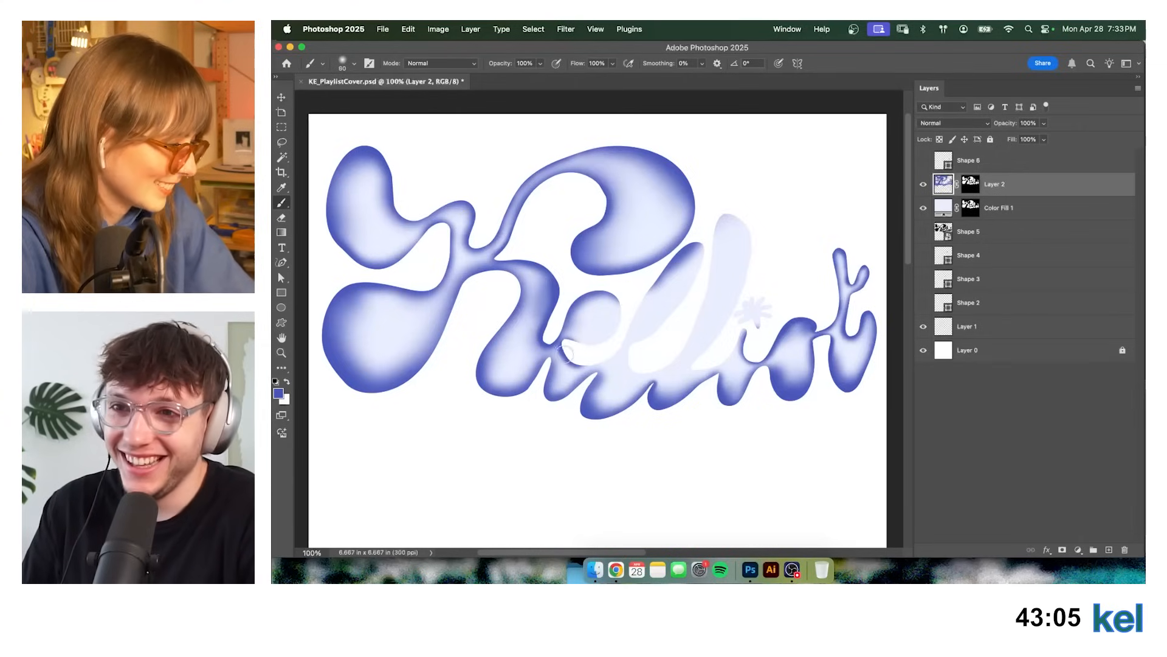
{"action": "mouse_move", "coordinate": [572, 355]}
{"action": "left_mouse_down"}
{"action": "mouse_move", "coordinate": [613, 343]}
{"action": "mouse_move", "coordinate": [642, 283]}
{"action": "mouse_move", "coordinate": [616, 343]}
{"action": "mouse_move", "coordinate": [568, 347]}
{"action": "left_mouse_up"}
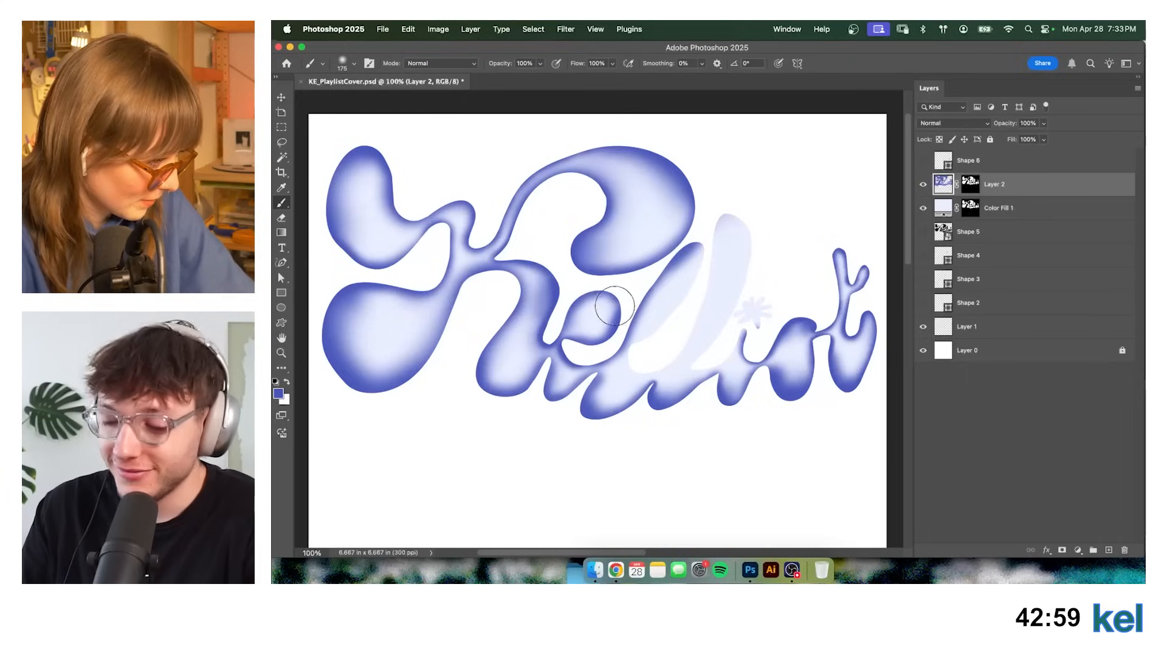
Deepen the shading on the e's bowl and the bottom of the K's leg with a 175–200 px soft brush.
{"action": "key", "text": "bracketright"}
{"action": "key", "text": "bracketright"}
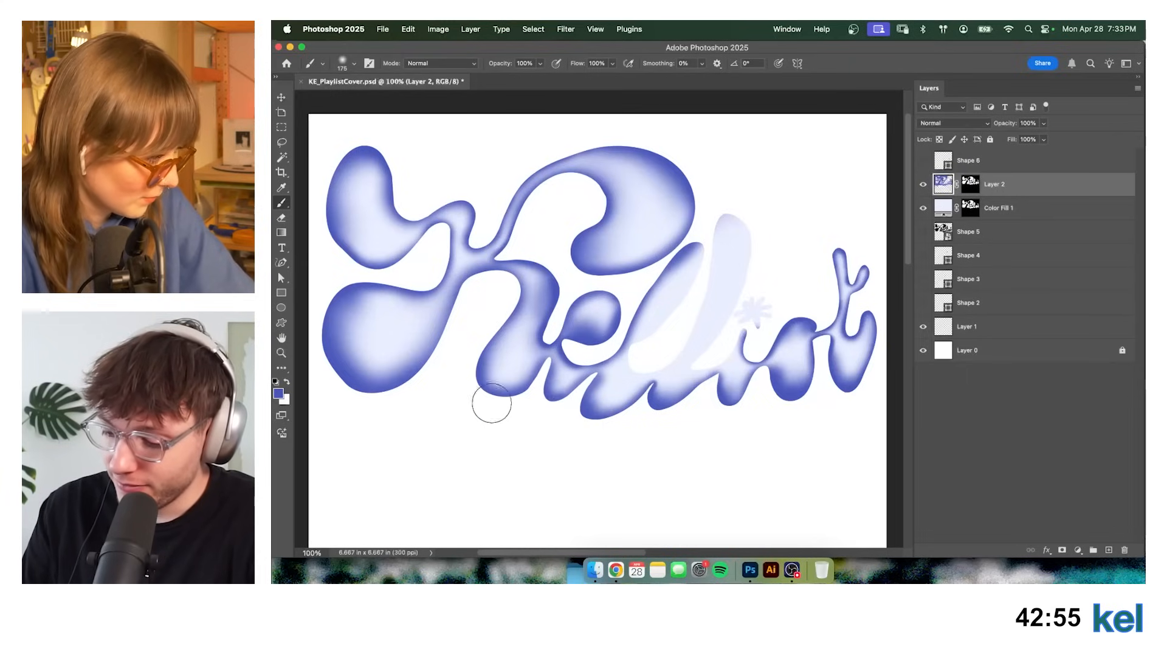
{"action": "key", "text": "bracketright"}
{"action": "key", "text": "bracketleft"}
{"action": "key", "text": "bracketleft"}
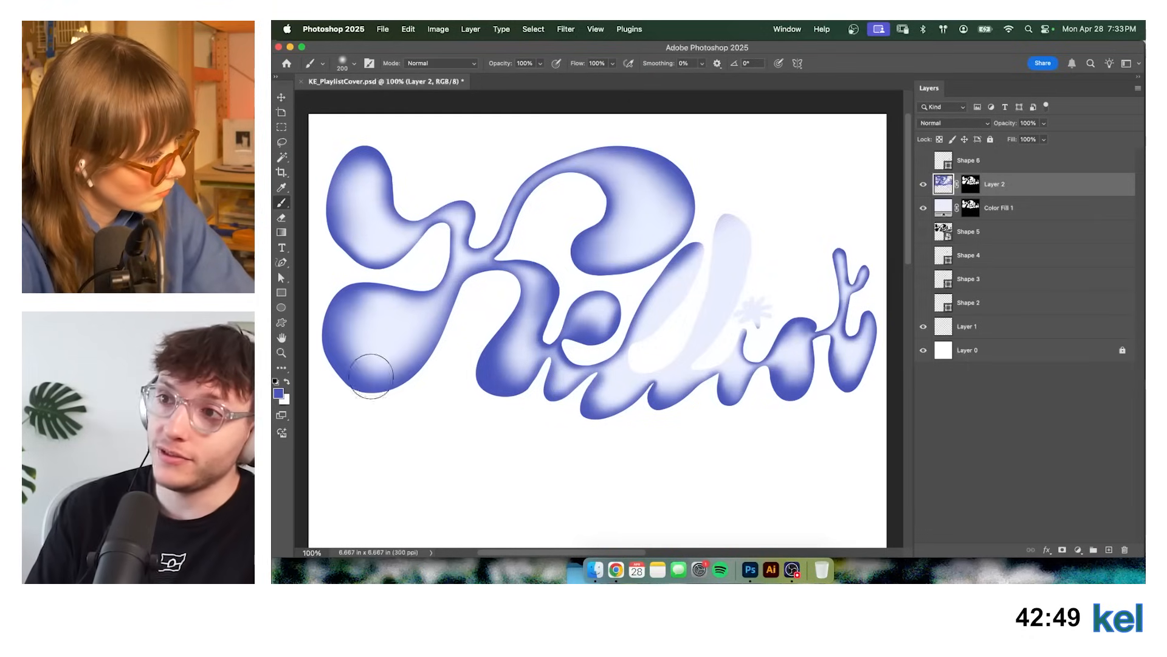
Deepen the shading across the bottom of the K's lower-left lobe, enlarging the soft brush from 200 to 400 px.
{"action": "mouse_move", "coordinate": [352, 351]}
{"action": "left_mouse_down"}
{"action": "mouse_move", "coordinate": [394, 375]}
{"action": "mouse_move", "coordinate": [435, 346]}
{"action": "left_mouse_up"}
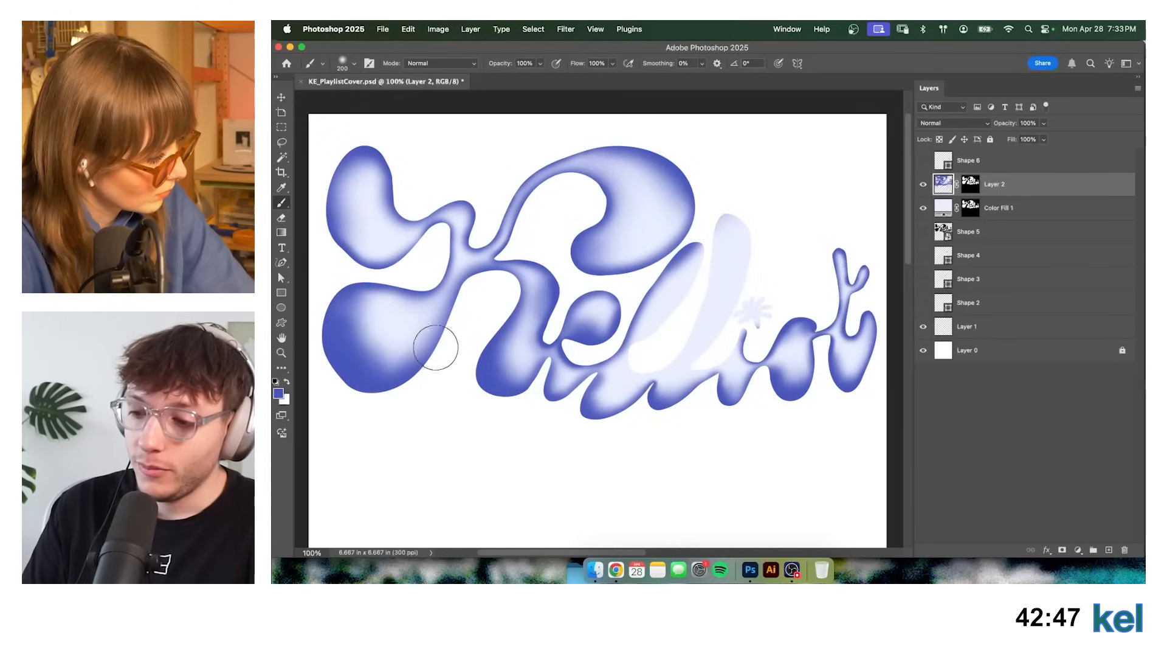
{"action": "key", "text": "bracketright"}
{"action": "key", "text": "bracketright"}
{"action": "key", "text": "bracketright"}
{"action": "left_click_drag", "start_coordinate": [373, 377], "coordinate": [415, 383]}
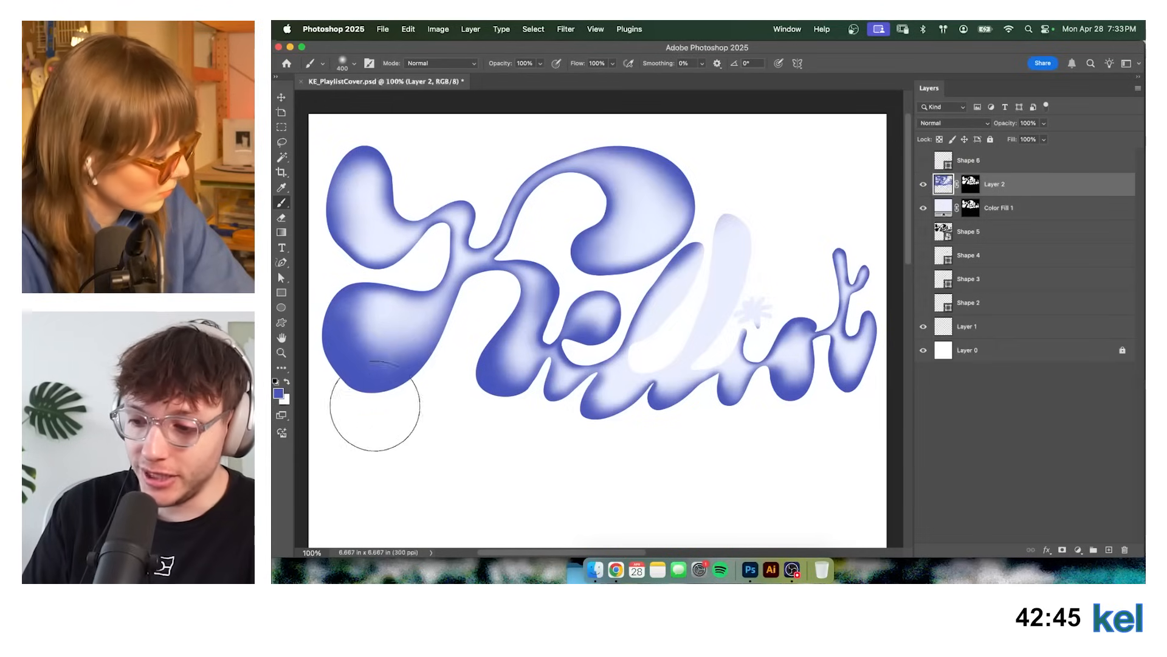
Deepen the shading at the bottom of the K's upper-left lobe with a 200 px soft brush, then reduce it to 150 px.
{"action": "key", "text": "bracketleft"}
{"action": "key", "text": "bracketleft"}
{"action": "key", "text": "bracketleft"}
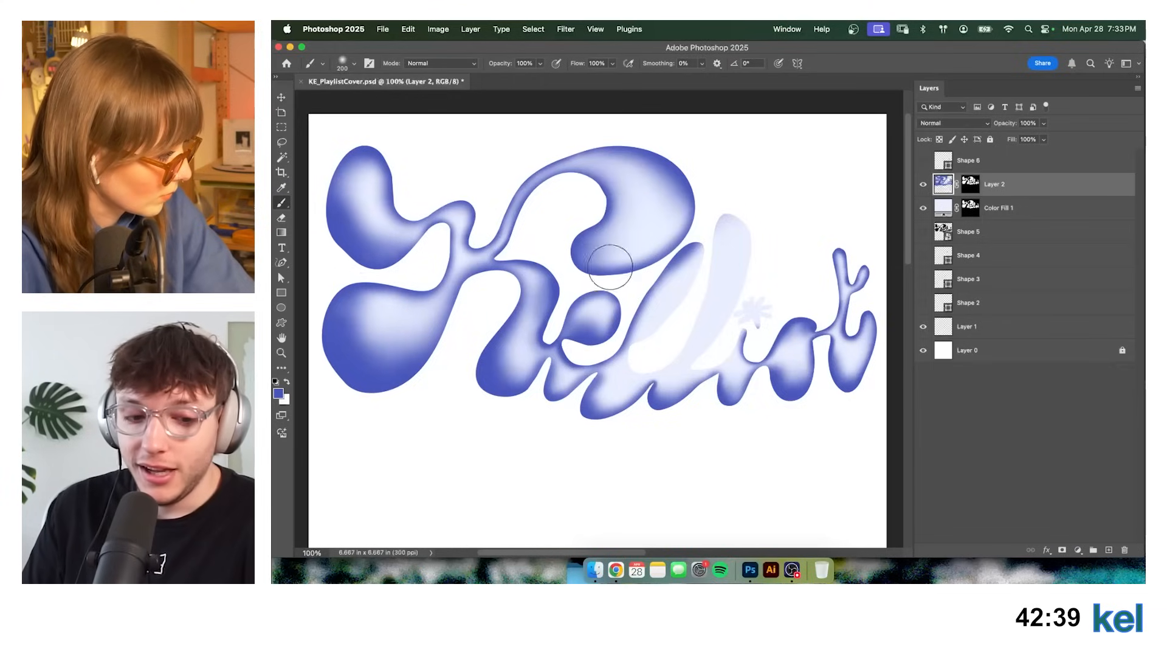
{"action": "key", "text": "bracketleft"}
{"action": "key", "text": "bracketleft"}
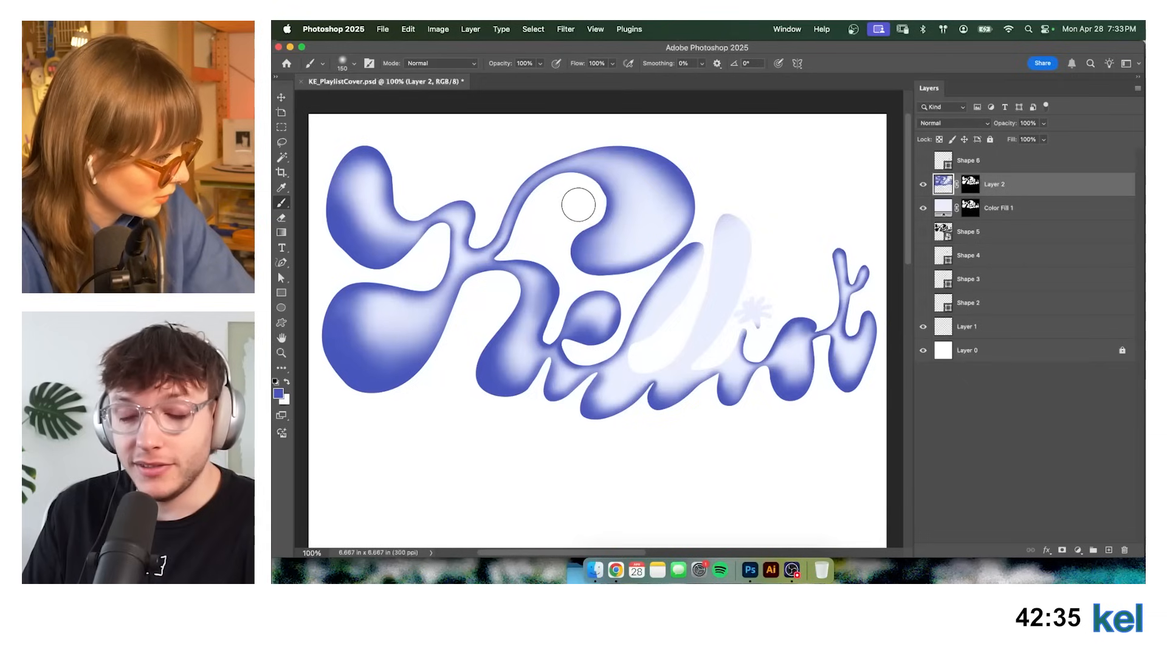
Darken the inner curl and tip of the K's arm, reducing the soft brush to 100 px.
{"action": "left_click_drag", "start_coordinate": [611, 308], "coordinate": [644, 333]}
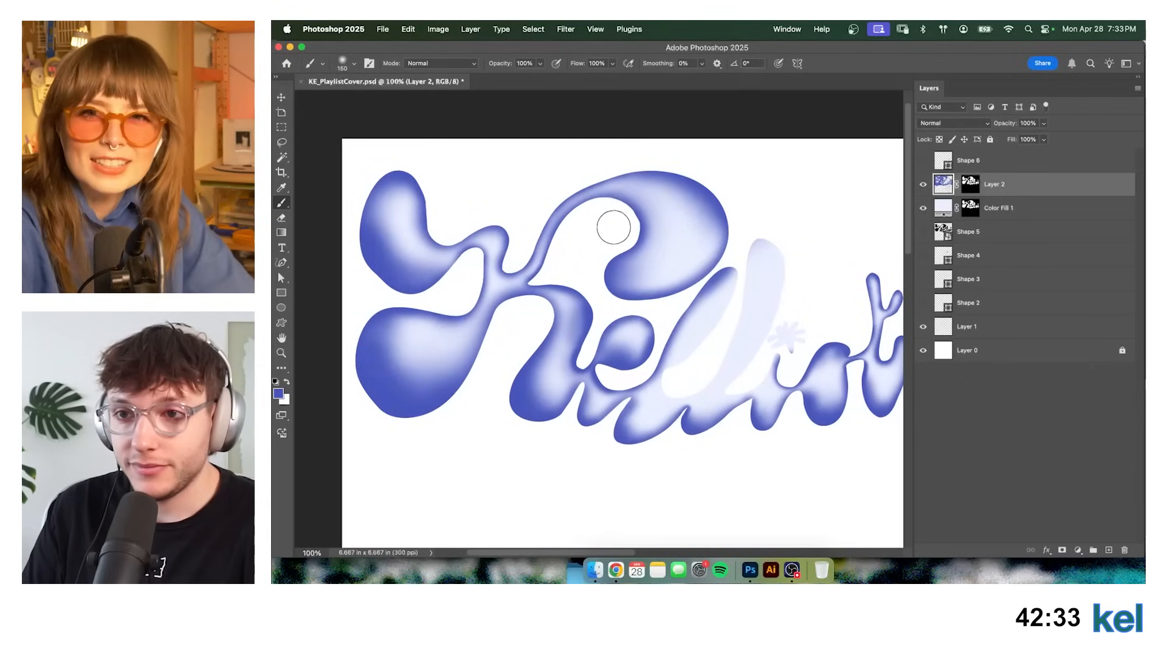
{"action": "key", "text": "bracketright"}
{"action": "key", "text": "bracketright"}
{"action": "key", "text": "bracketright"}
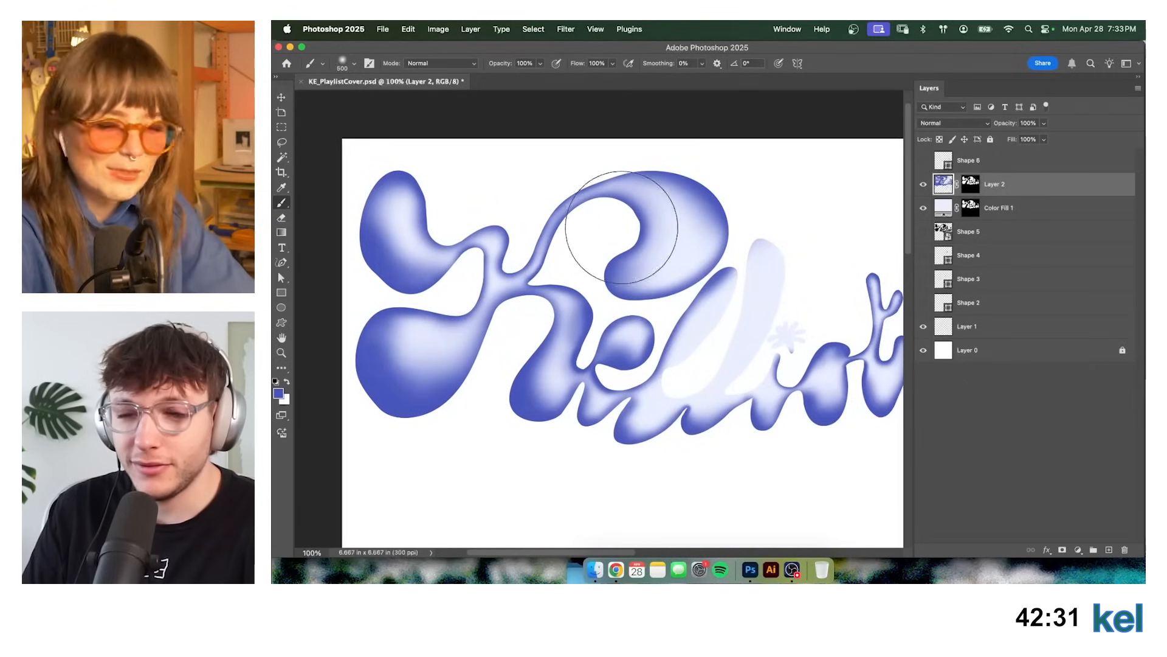
{"action": "key", "text": "bracketleft"}
{"action": "key", "text": "bracketleft"}
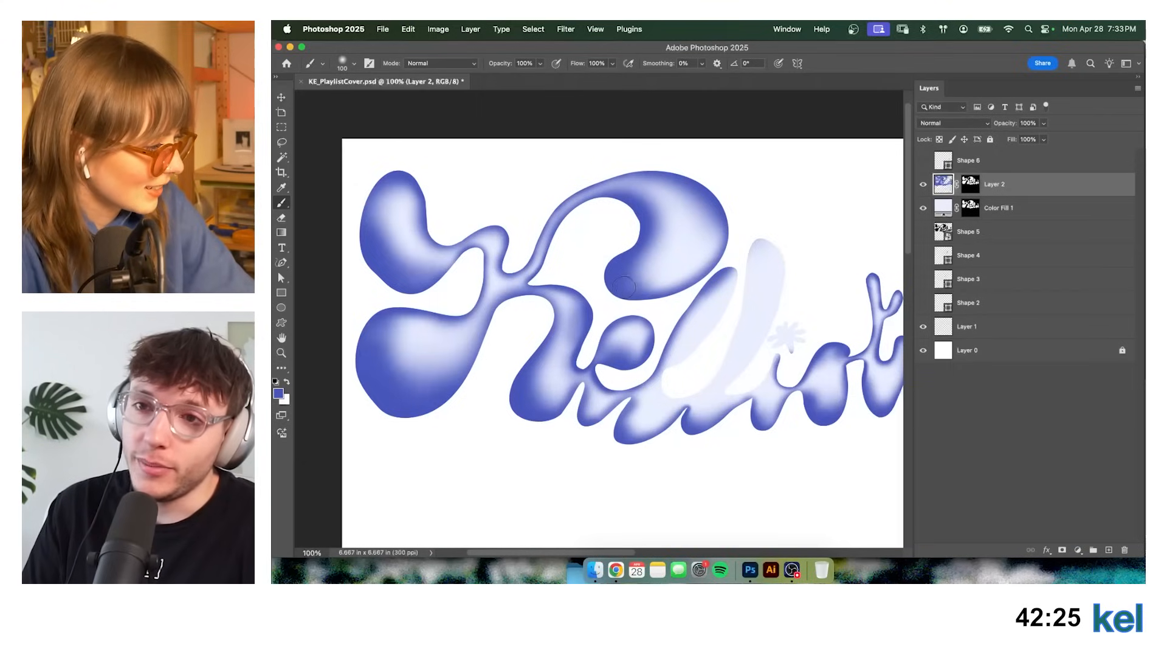
Deepen the shading around the K's arm lobe with a 250 px soft brush, undoing and repainting the last strokes.
{"action": "key", "text": "bracketright"}
{"action": "key", "text": "bracketright"}
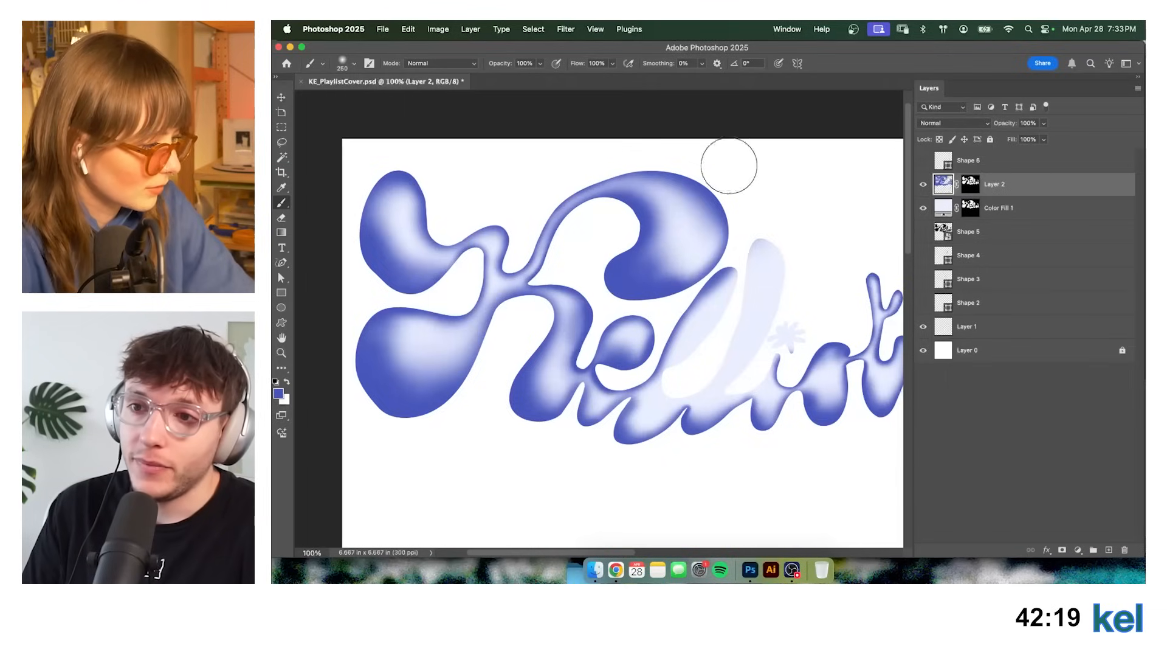
{"action": "key", "text": "super+z"}
{"action": "key", "text": "super+z"}
{"action": "key", "text": "super+z"}
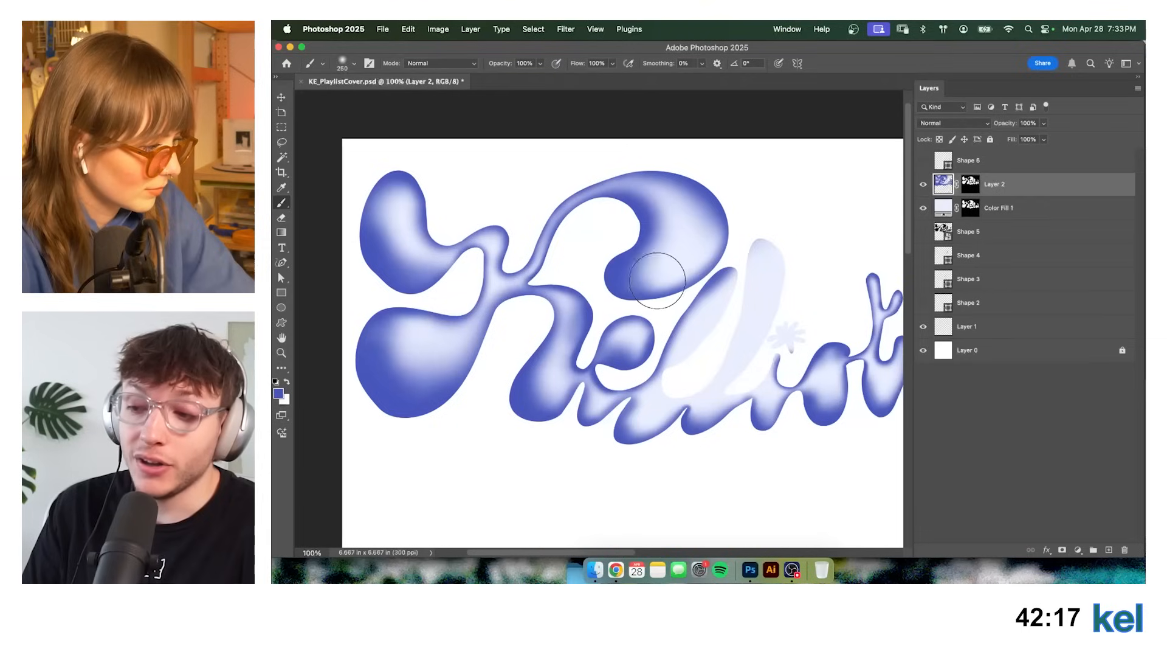
{"action": "left_click_drag", "start_coordinate": [676, 341], "coordinate": [645, 327]}
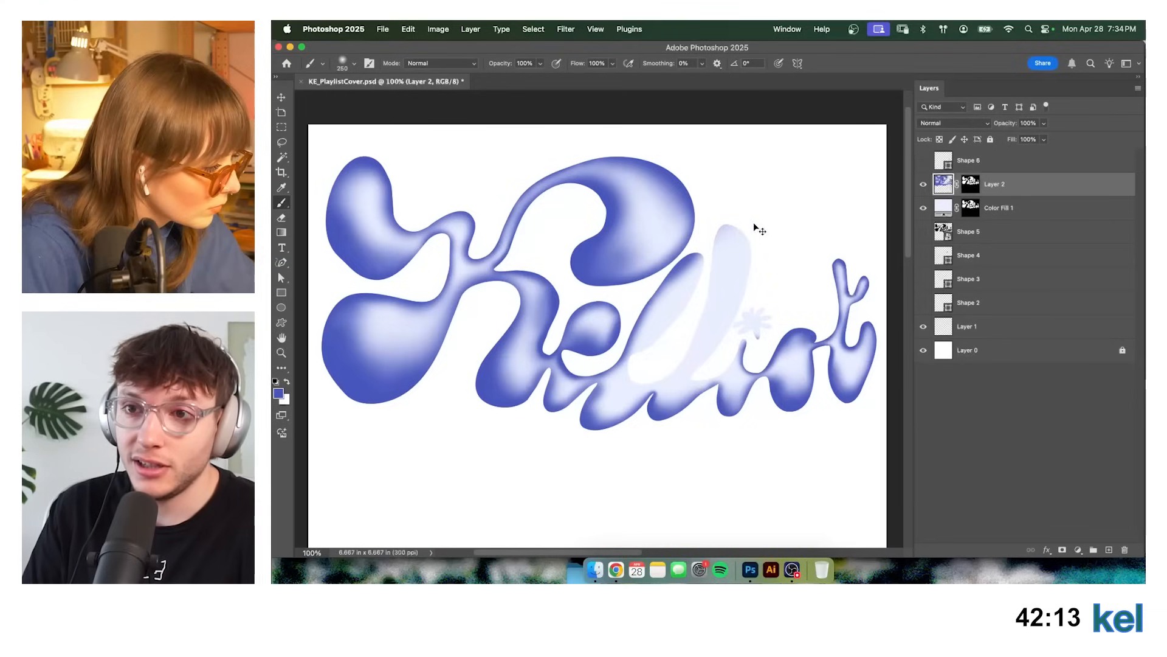
Shade the edges of the first l's tall loop, adjusting the soft brush to 175 px.
{"action": "key", "text": "bracketright"}
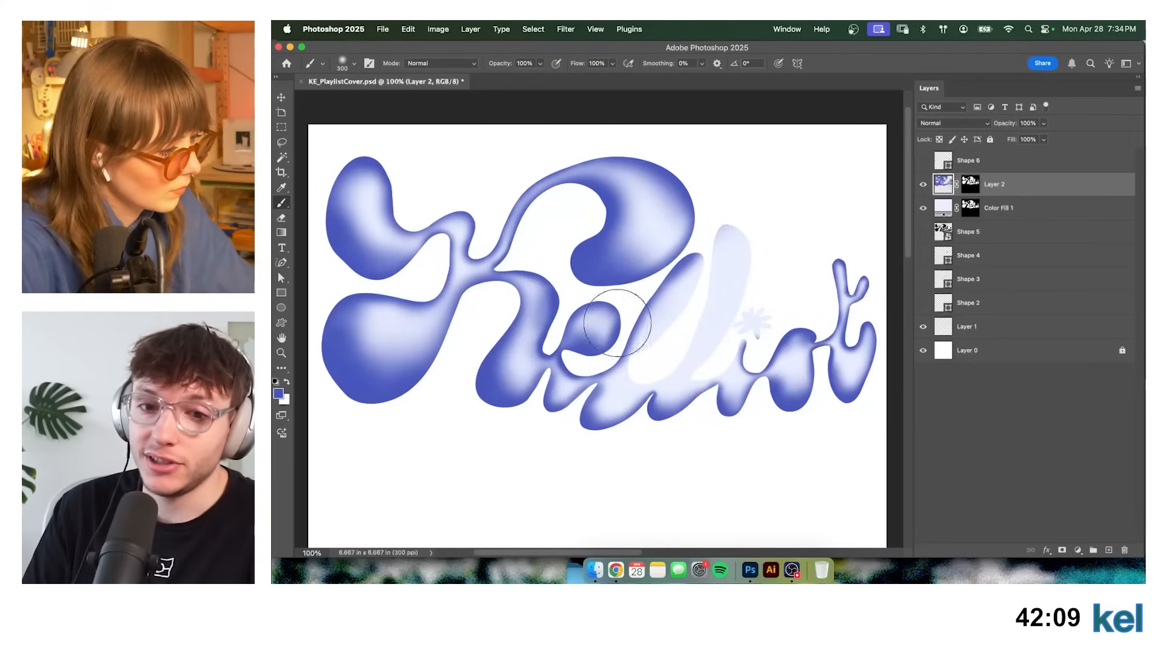
{"action": "key", "text": "bracketleft"}
{"action": "key", "text": "bracketleft"}
{"action": "key", "text": "bracketleft"}
{"action": "key", "text": "bracketleft"}
{"action": "key", "text": "bracketleft"}
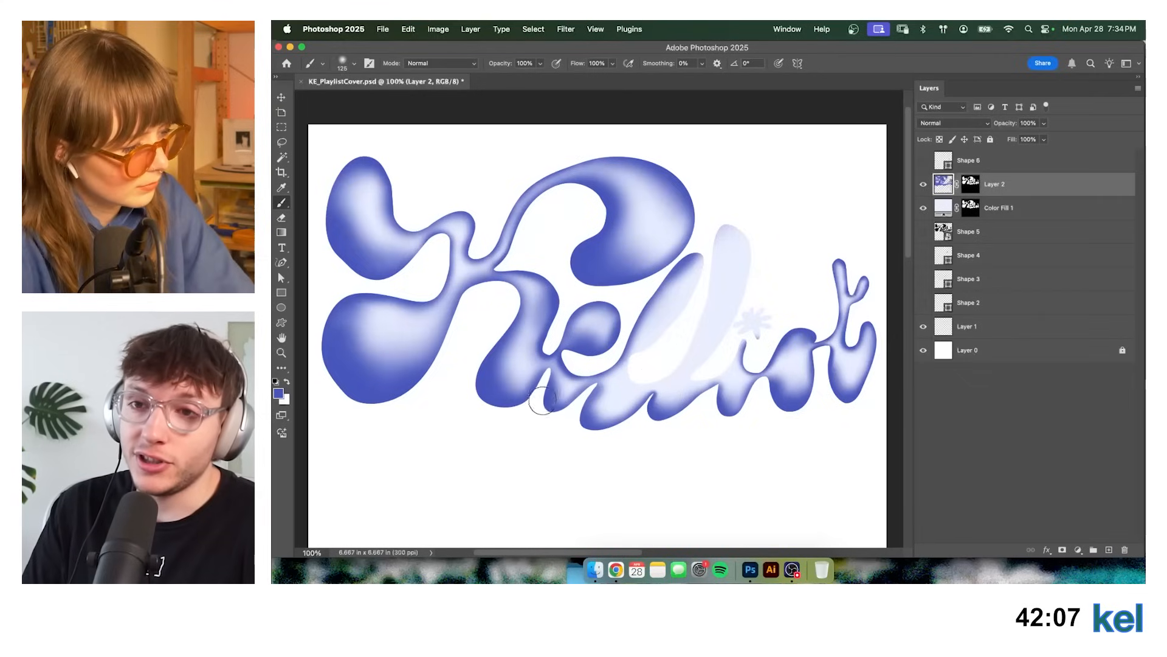
{"action": "key", "text": "bracketright"}
{"action": "key", "text": "bracketright"}
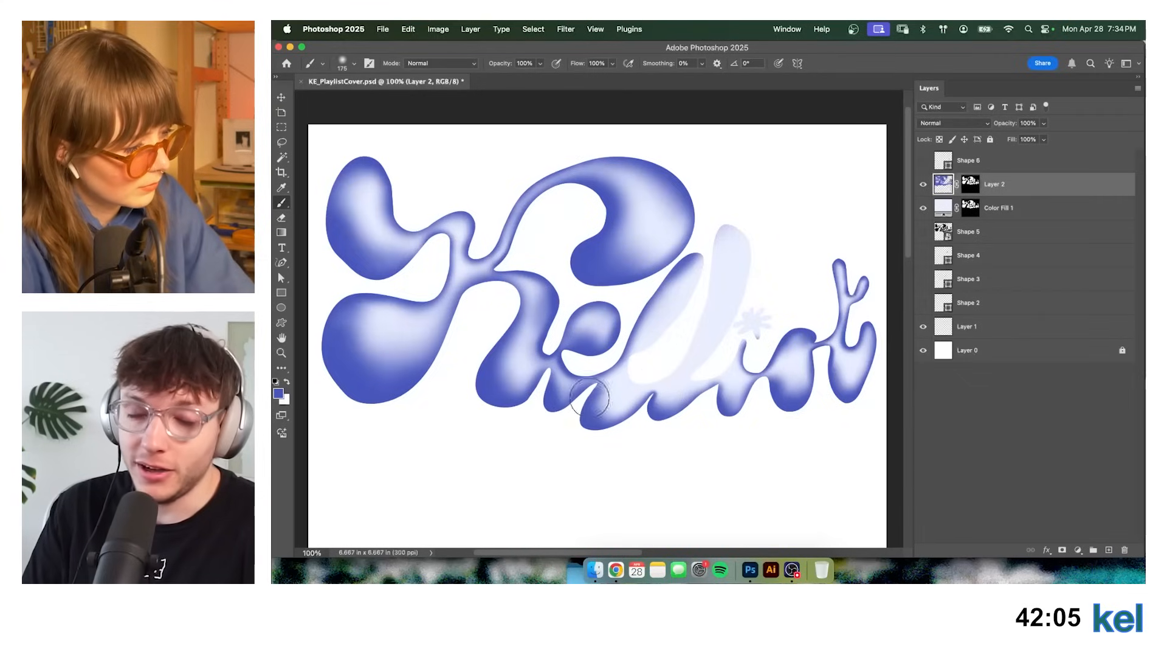
{"action": "mouse_move", "coordinate": [638, 368]}
{"action": "left_mouse_down"}
{"action": "mouse_move", "coordinate": [689, 323]}
{"action": "mouse_move", "coordinate": [703, 249]}
{"action": "mouse_move", "coordinate": [687, 314]}
{"action": "left_mouse_up"}
Shade the edges of the second l with a smaller soft brush, undoing and repainting the first stroke.
{"action": "key", "text": "bracketleft"}
{"action": "key", "text": "bracketleft"}
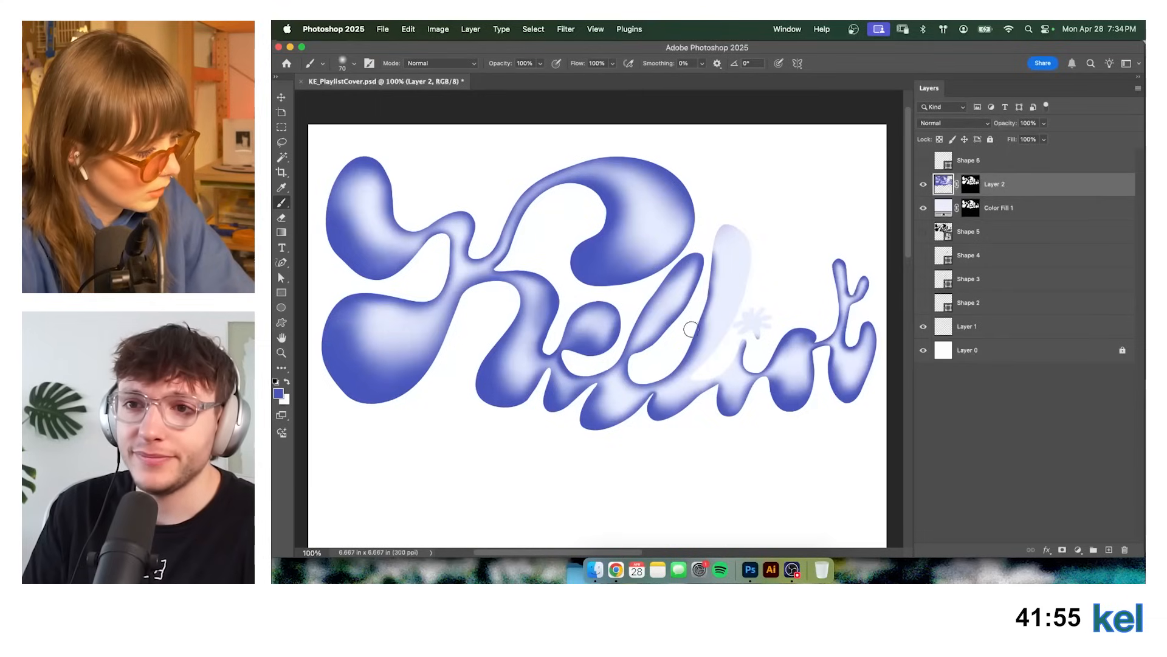
{"action": "mouse_move", "coordinate": [691, 325]}
{"action": "left_mouse_down"}
{"action": "mouse_move", "coordinate": [720, 239]}
{"action": "mouse_move", "coordinate": [766, 237]}
{"action": "left_mouse_up"}
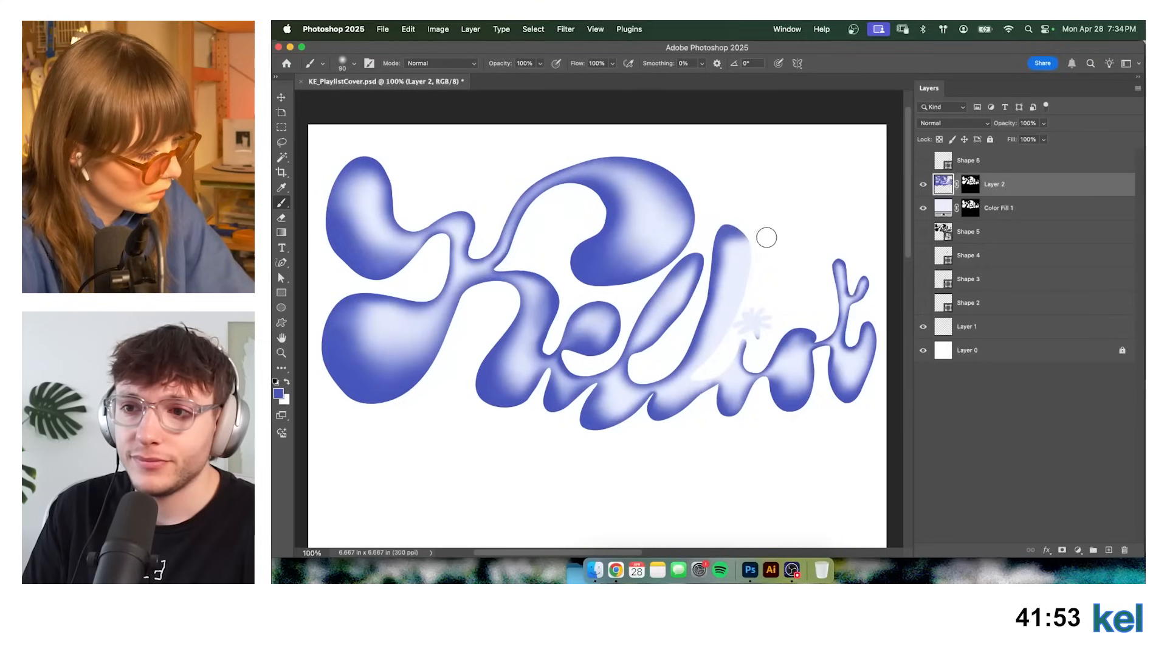
{"action": "key", "text": "super+z"}
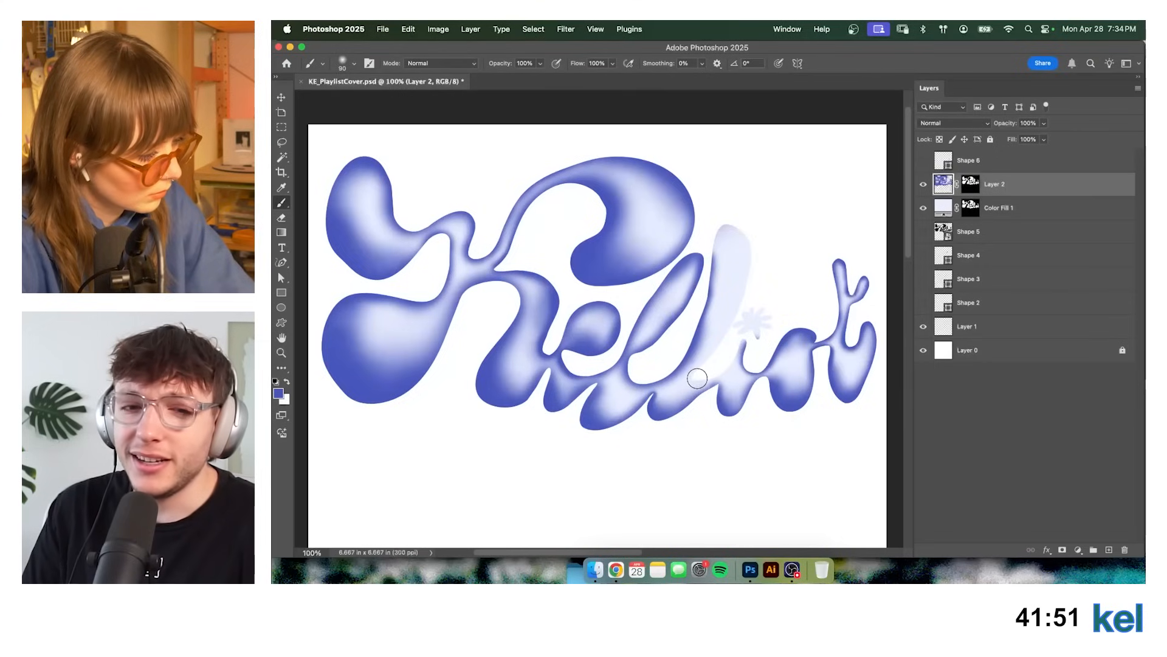
{"action": "left_click_drag", "start_coordinate": [697, 377], "coordinate": [722, 354]}
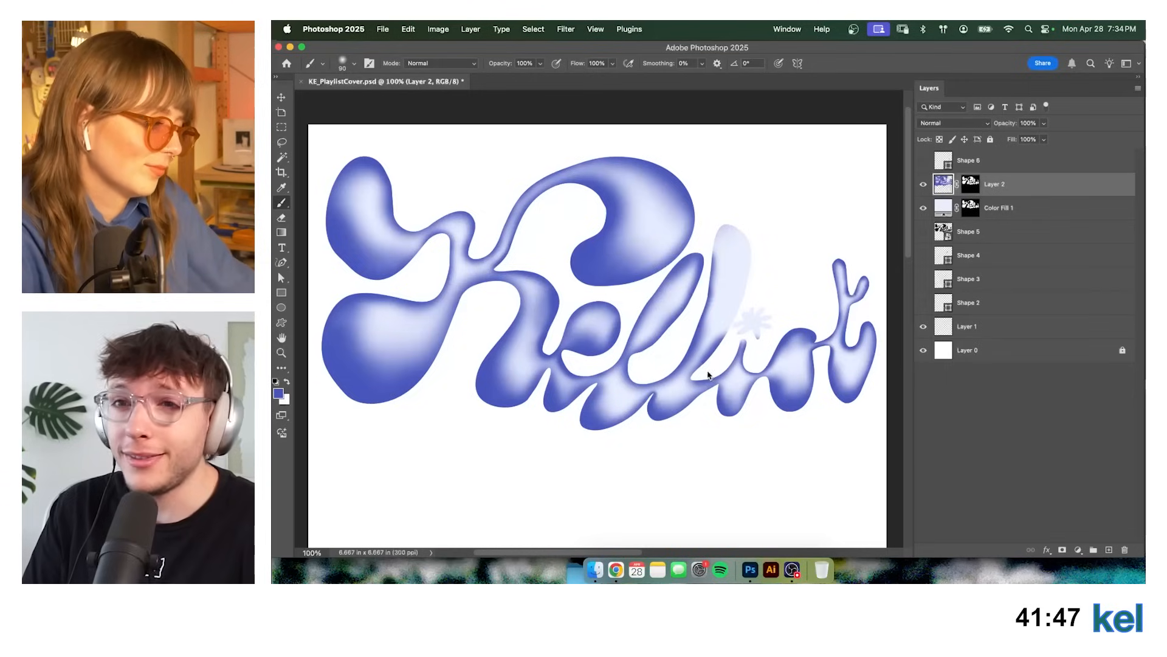
{"action": "key", "text": "z"}
{"action": "key", "text": "b"}
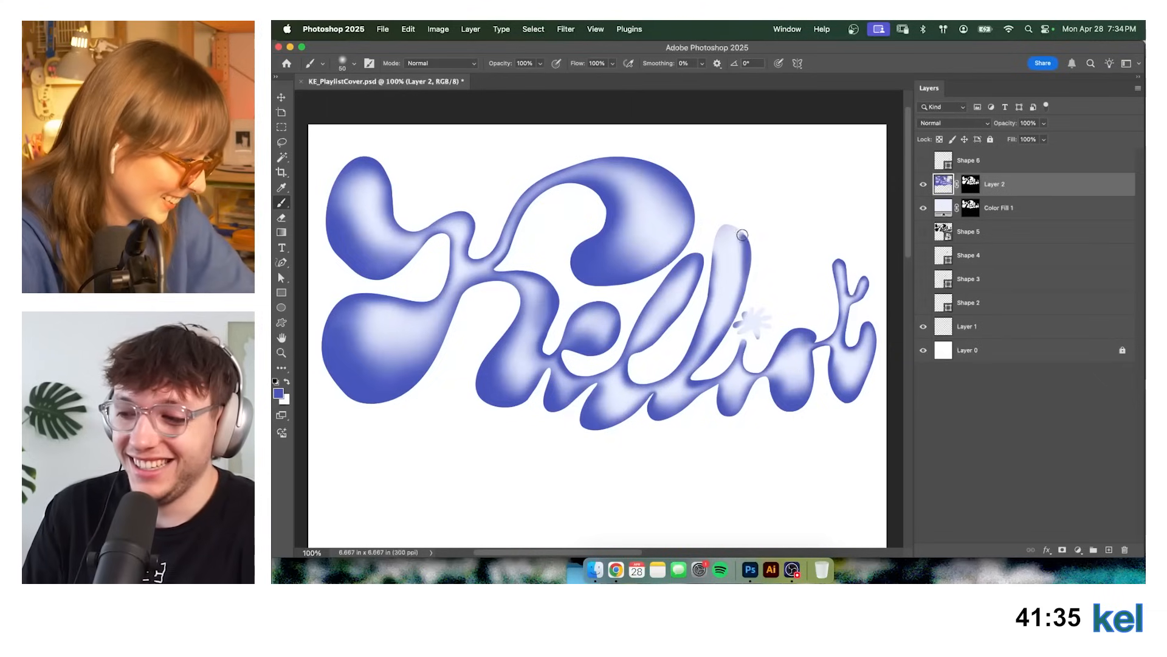
Finish the second l's rounded top and deepen its edge shading, enlarging the soft brush to 150 px before reducing it to 125 px.
{"action": "key", "text": "bracketright"}
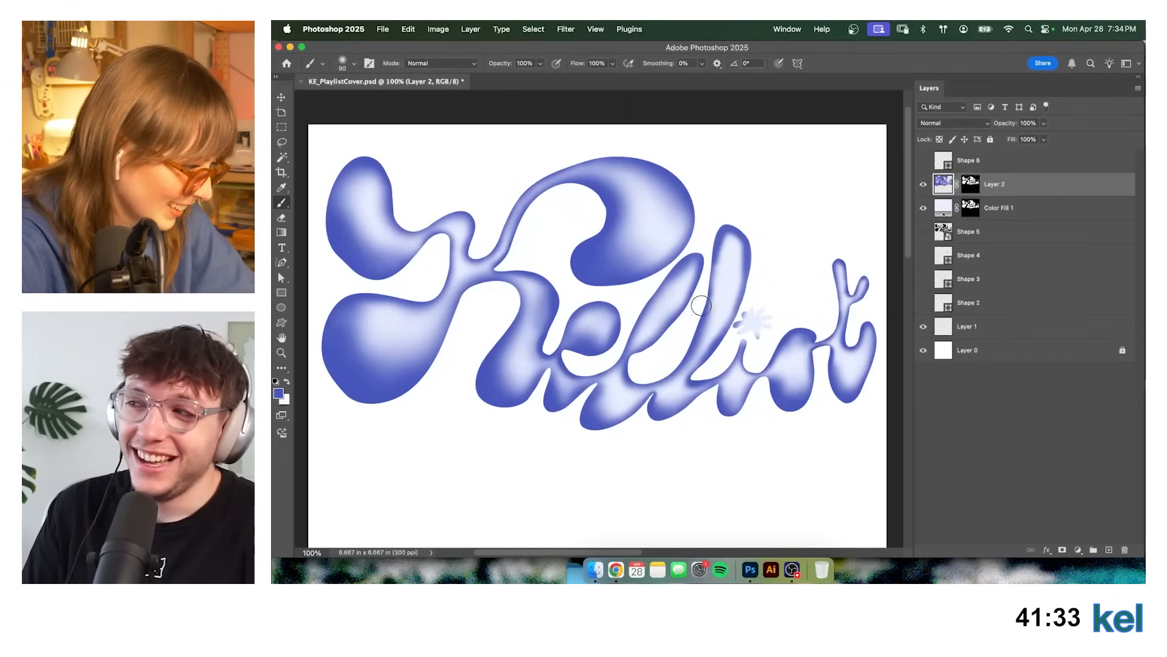
{"action": "key", "text": "bracketright"}
{"action": "key", "text": "bracketright"}
{"action": "key", "text": "bracketright"}
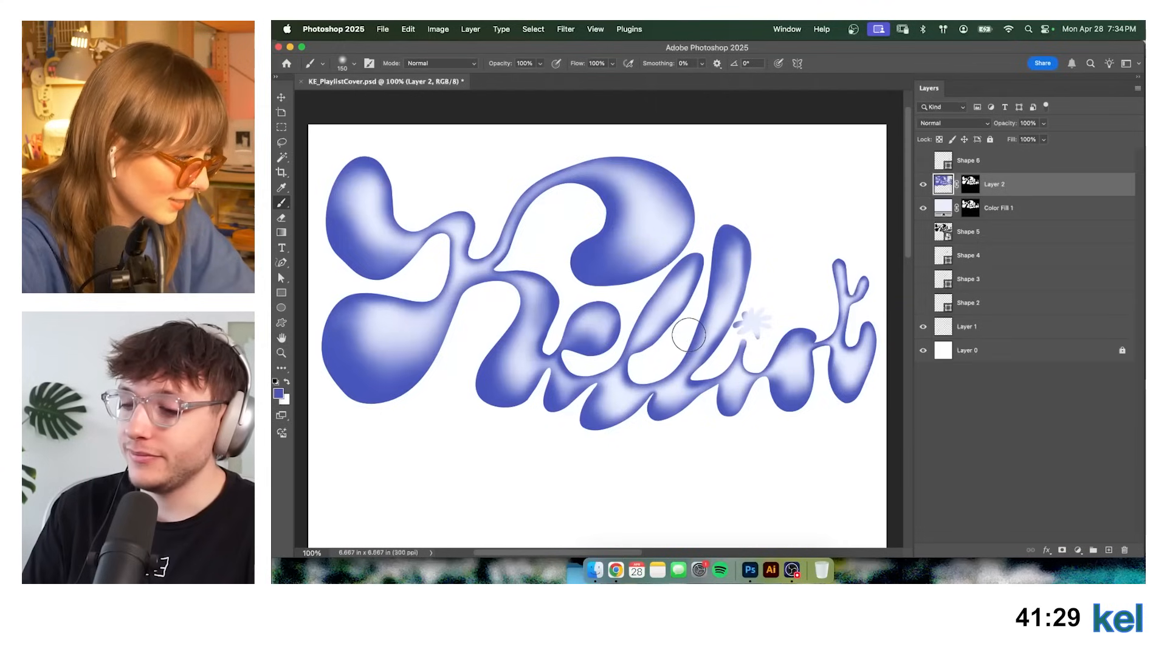
{"action": "key", "text": "bracketleft"}
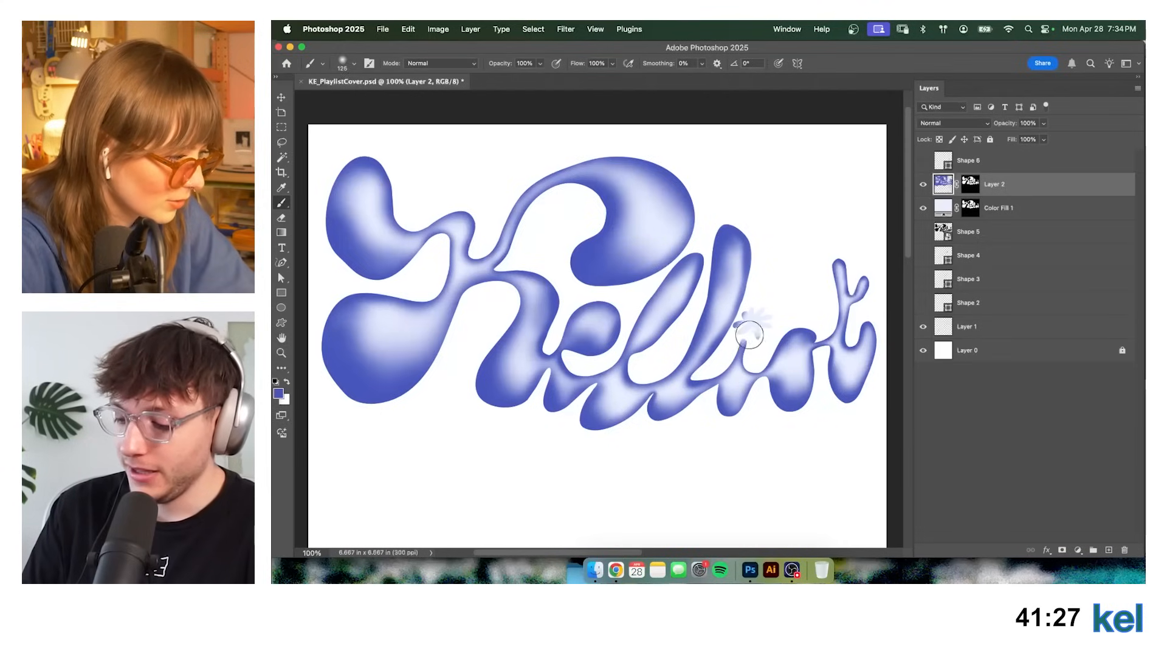
Outline every petal of the i's star-shaped dot with soft edge shading, using a small brush of about 10 px.
{"action": "key", "text": "super+plus"}
{"action": "key", "text": "super+plus"}
{"action": "key", "text": "super+plus"}
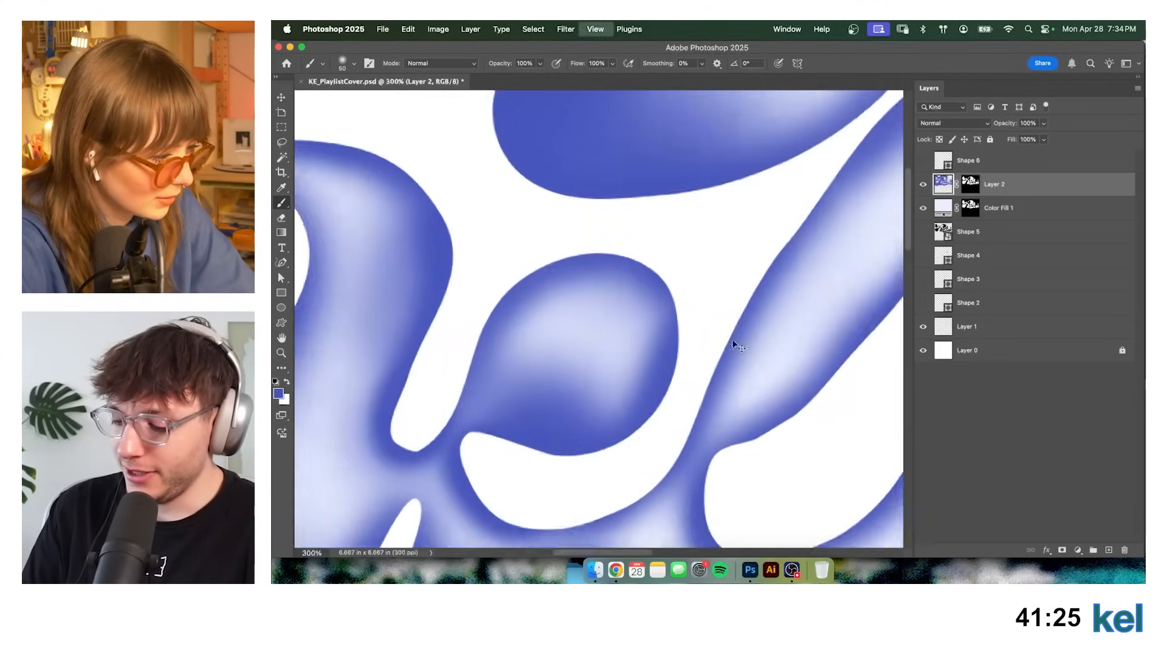
{"action": "left_click_drag", "start_coordinate": [731, 344], "coordinate": [425, 304]}
{"action": "left_click_drag", "start_coordinate": [821, 353], "coordinate": [466, 299]}
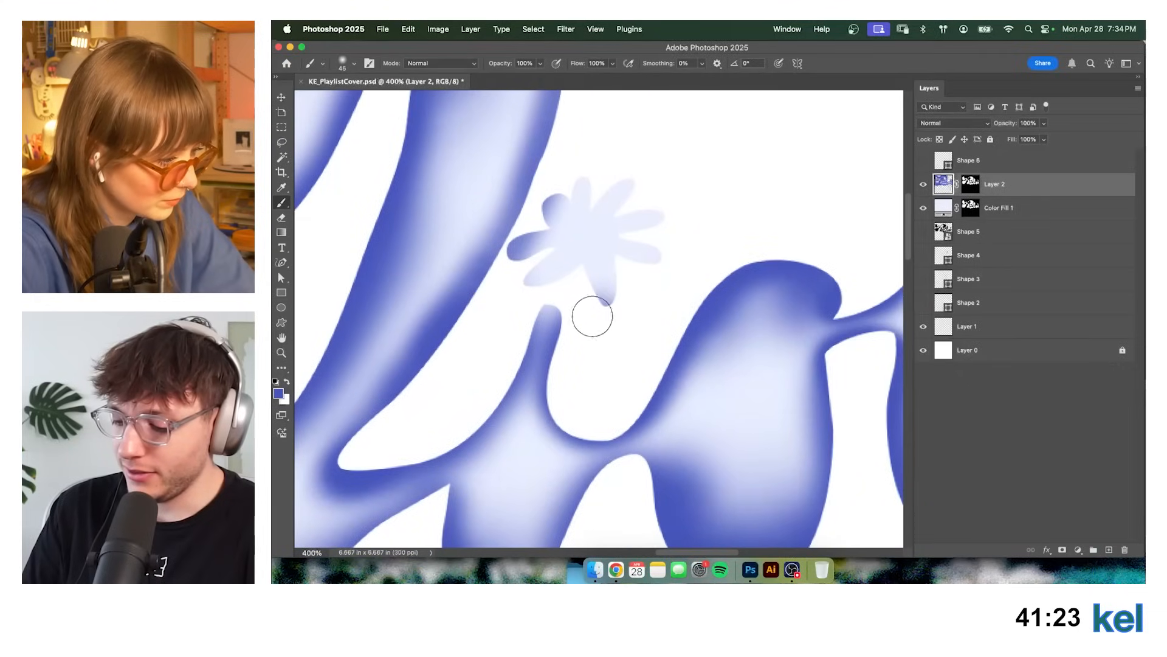
{"action": "key", "text": "bracketleft"}
{"action": "key", "text": "bracketleft"}
{"action": "key", "text": "bracketleft"}
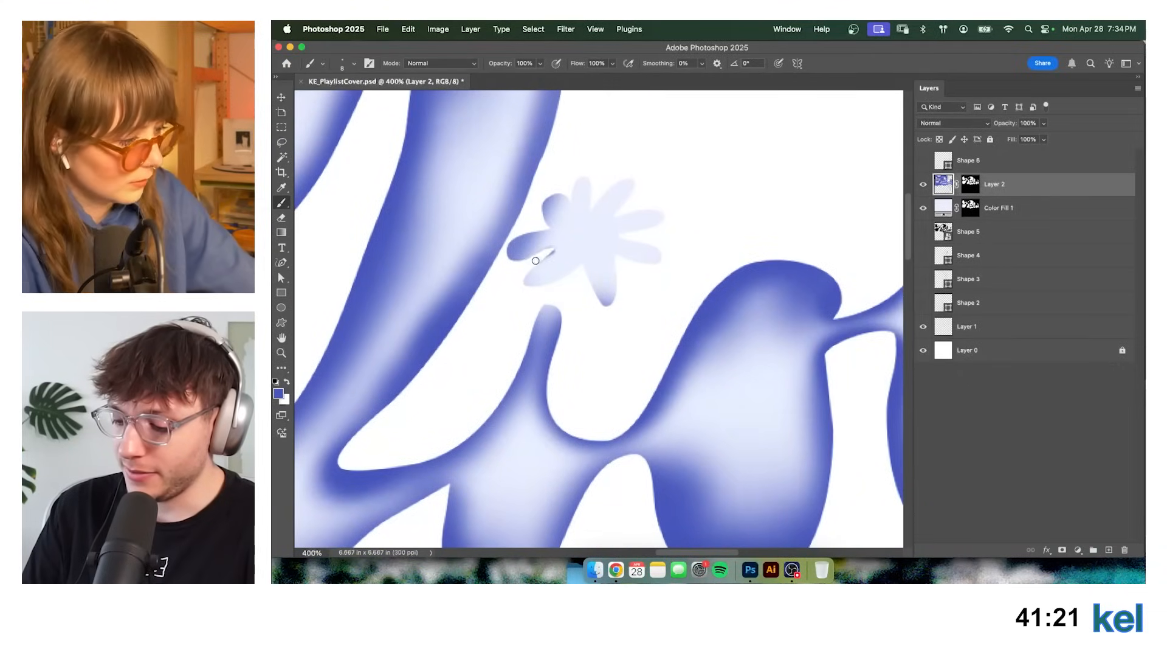
{"action": "mouse_move", "coordinate": [553, 249]}
{"action": "left_mouse_down"}
{"action": "mouse_move", "coordinate": [526, 283]}
{"action": "mouse_move", "coordinate": [567, 279]}
{"action": "mouse_move", "coordinate": [526, 278]}
{"action": "mouse_move", "coordinate": [551, 255]}
{"action": "mouse_move", "coordinate": [527, 282]}
{"action": "mouse_move", "coordinate": [579, 272]}
{"action": "mouse_move", "coordinate": [620, 310]}
{"action": "mouse_move", "coordinate": [623, 299]}
{"action": "mouse_move", "coordinate": [609, 311]}
{"action": "mouse_move", "coordinate": [613, 256]}
{"action": "mouse_move", "coordinate": [653, 263]}
{"action": "mouse_move", "coordinate": [668, 252]}
{"action": "mouse_move", "coordinate": [611, 235]}
{"action": "mouse_move", "coordinate": [664, 225]}
{"action": "mouse_move", "coordinate": [646, 238]}
{"action": "mouse_move", "coordinate": [665, 216]}
{"action": "mouse_move", "coordinate": [610, 219]}
{"action": "mouse_move", "coordinate": [630, 179]}
{"action": "mouse_move", "coordinate": [591, 212]}
{"action": "mouse_move", "coordinate": [594, 185]}
{"action": "mouse_move", "coordinate": [580, 178]}
{"action": "mouse_move", "coordinate": [570, 208]}
{"action": "mouse_move", "coordinate": [545, 202]}
{"action": "mouse_move", "coordinate": [550, 229]}
{"action": "mouse_move", "coordinate": [506, 247]}
{"action": "mouse_move", "coordinate": [509, 259]}
{"action": "mouse_move", "coordinate": [550, 250]}
{"action": "left_mouse_up"}
{"action": "key", "text": "bracketright"}
{"action": "key", "text": "bracketright"}
{"action": "key", "text": "bracketright"}
{"action": "key", "text": "bracketright"}
{"action": "key", "text": "bracketleft"}
{"action": "key", "text": "bracketleft"}
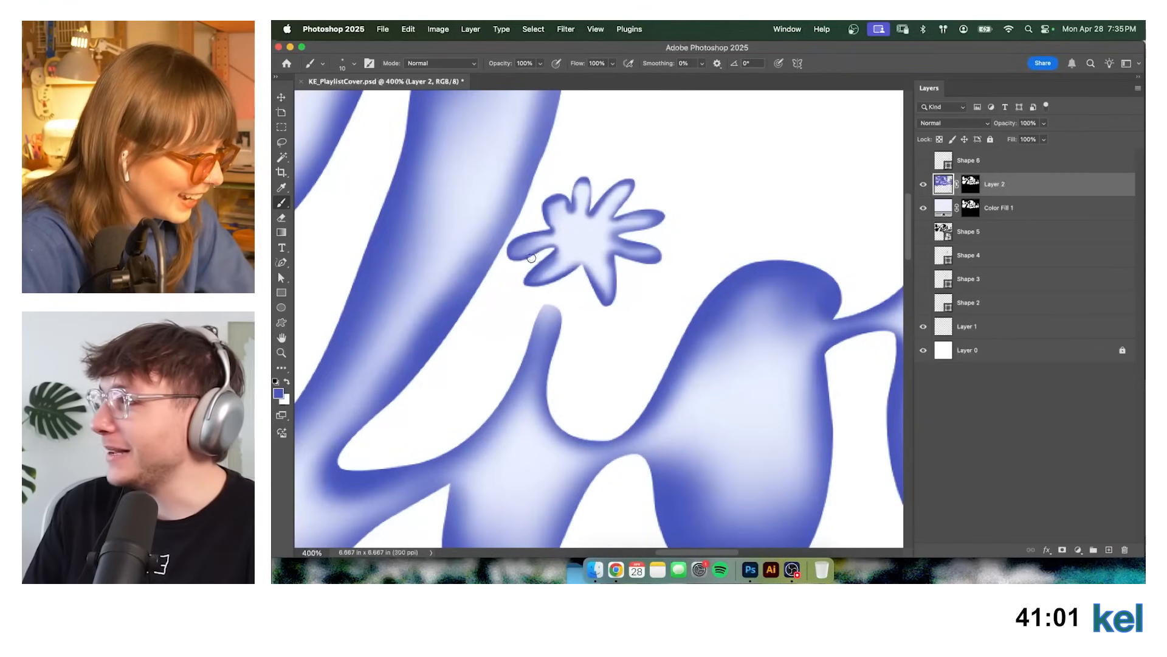
Deepen the shading on the star's petal tips and the gaps between petals, enlarging the soft brush to 25 px.
{"action": "key", "text": "bracketright"}
{"action": "key", "text": "bracketright"}
{"action": "key", "text": "bracketleft"}
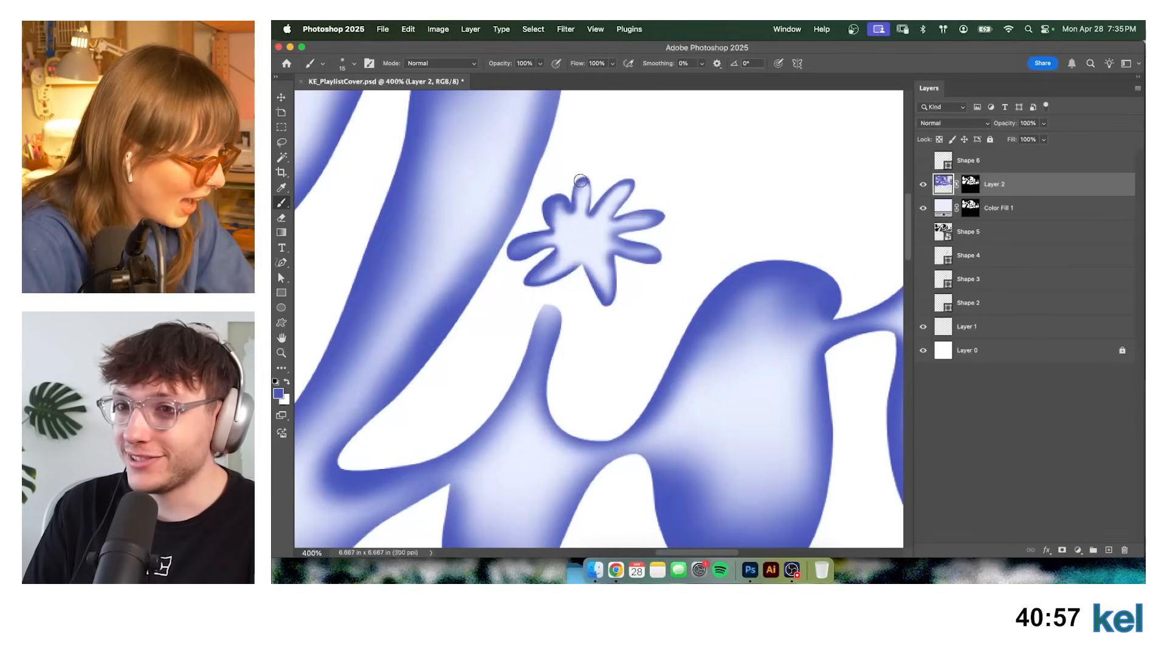
{"action": "key", "text": "bracketright"}
{"action": "key", "text": "bracketright"}
{"action": "mouse_move", "coordinate": [564, 200]}
{"action": "left_mouse_down"}
{"action": "mouse_move", "coordinate": [596, 180]}
{"action": "mouse_move", "coordinate": [610, 192]}
{"action": "mouse_move", "coordinate": [590, 206]}
{"action": "mouse_move", "coordinate": [621, 178]}
{"action": "mouse_move", "coordinate": [589, 218]}
{"action": "mouse_move", "coordinate": [634, 181]}
{"action": "left_mouse_up"}
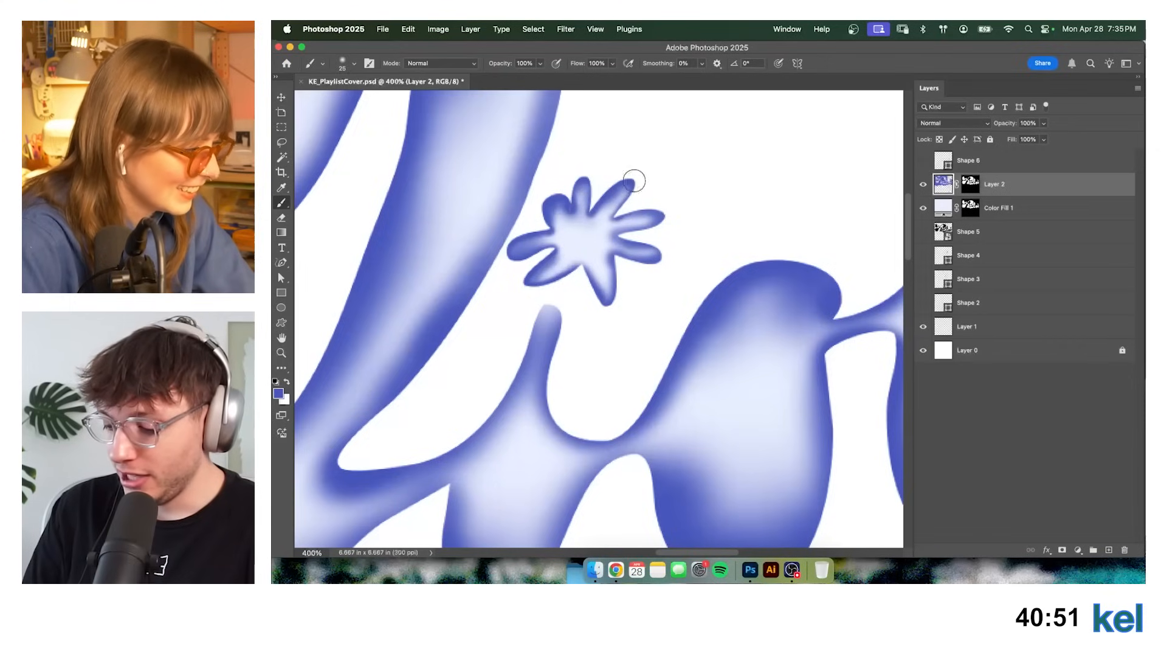
{"action": "left_click_drag", "start_coordinate": [565, 217], "coordinate": [559, 224]}
{"action": "left_click_drag", "start_coordinate": [540, 286], "coordinate": [591, 292]}
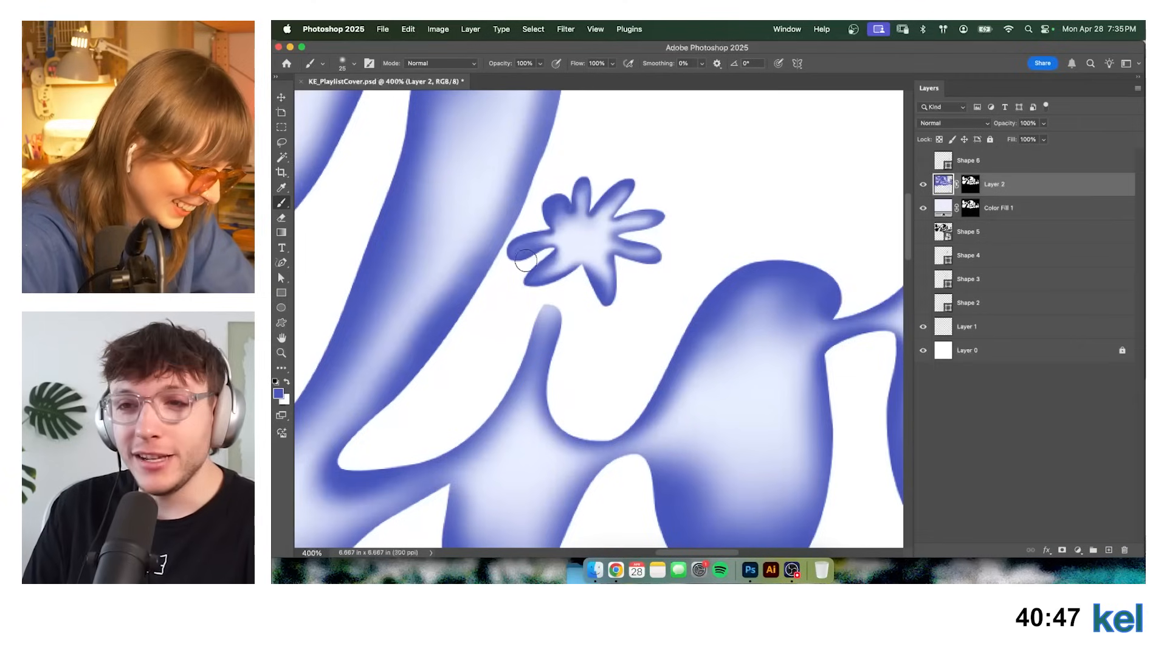
{"action": "left_click_drag", "start_coordinate": [551, 206], "coordinate": [559, 243]}
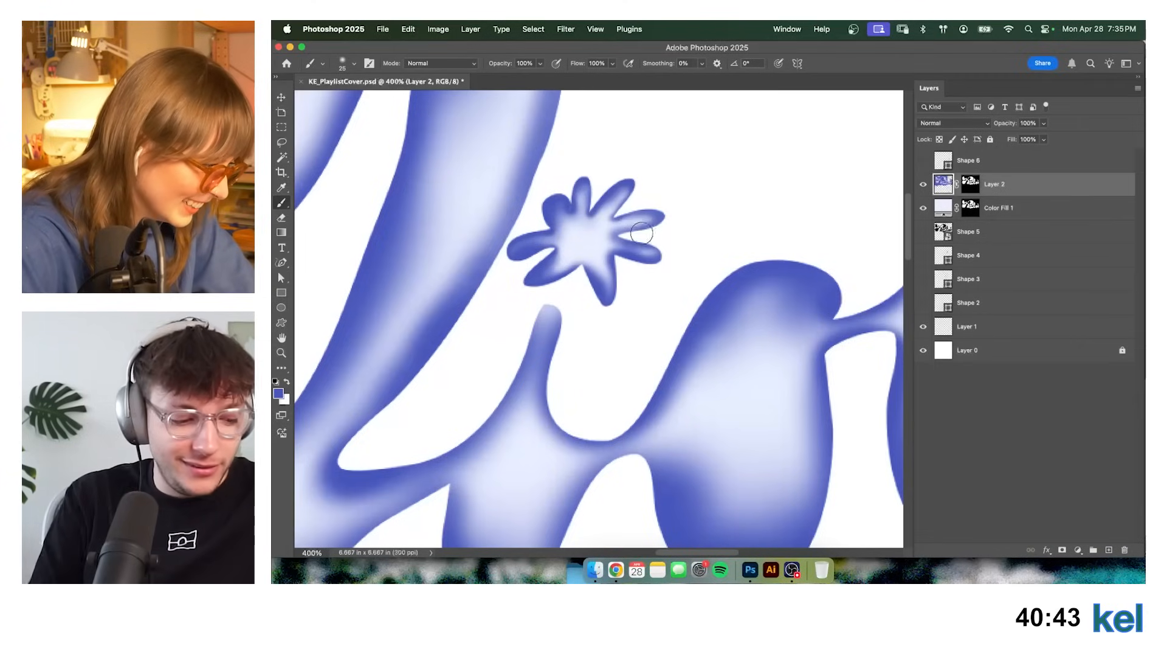
Darken the tip of the i and the lower edges of both l's with a 25 px soft brush.
{"action": "mouse_move", "coordinate": [535, 306]}
{"action": "left_mouse_down"}
{"action": "mouse_move", "coordinate": [573, 331]}
{"action": "mouse_move", "coordinate": [513, 354]}
{"action": "mouse_move", "coordinate": [485, 412]}
{"action": "mouse_move", "coordinate": [410, 468]}
{"action": "left_mouse_up"}
{"action": "left_click_drag", "start_coordinate": [481, 430], "coordinate": [536, 326]}
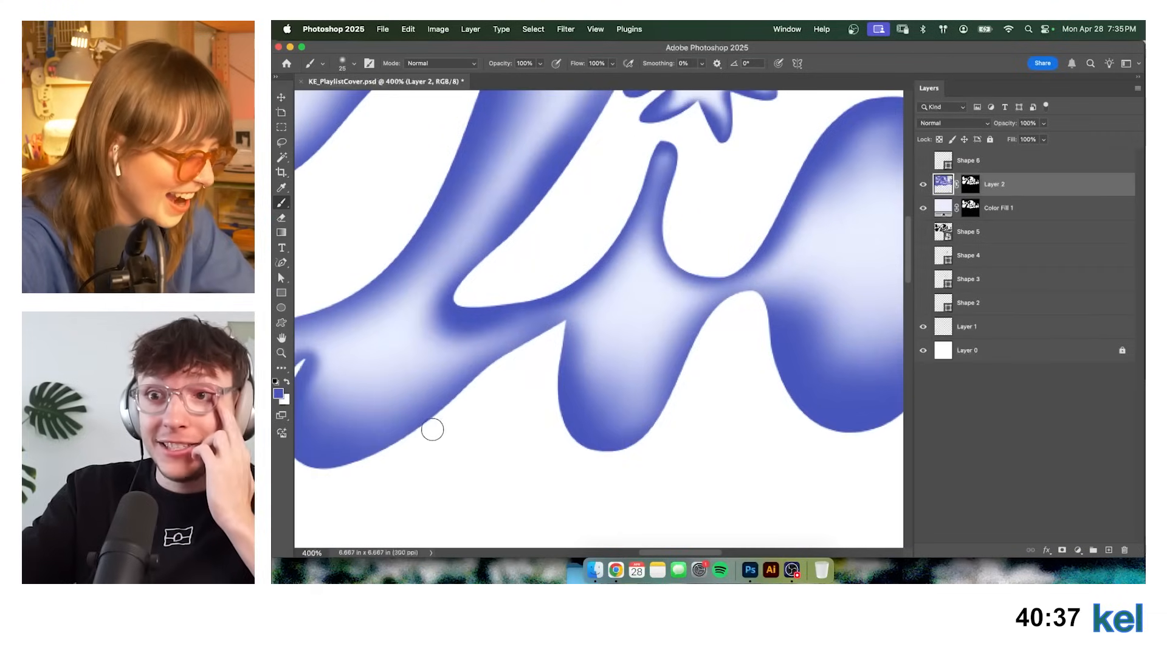
{"action": "mouse_move", "coordinate": [450, 409]}
{"action": "left_mouse_down"}
{"action": "mouse_move", "coordinate": [575, 316]}
{"action": "mouse_move", "coordinate": [560, 360]}
{"action": "left_mouse_up"}
{"action": "left_click_drag", "start_coordinate": [550, 390], "coordinate": [636, 279]}
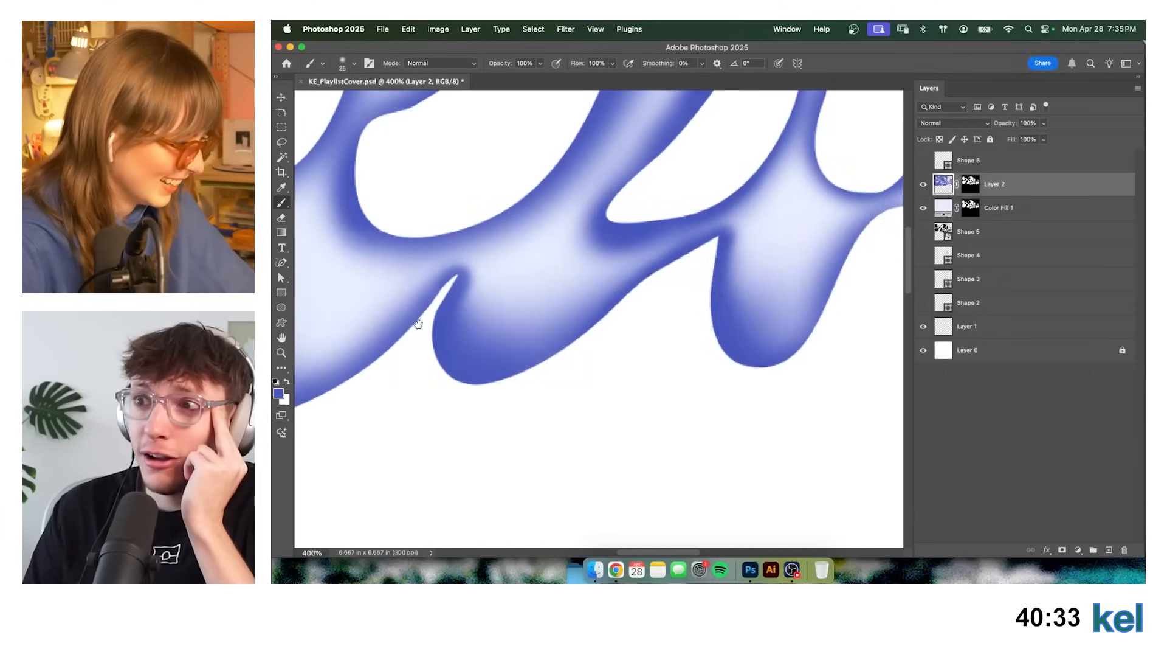
{"action": "left_click_drag", "start_coordinate": [417, 323], "coordinate": [679, 353]}
{"action": "left_click_drag", "start_coordinate": [565, 427], "coordinate": [666, 362]}
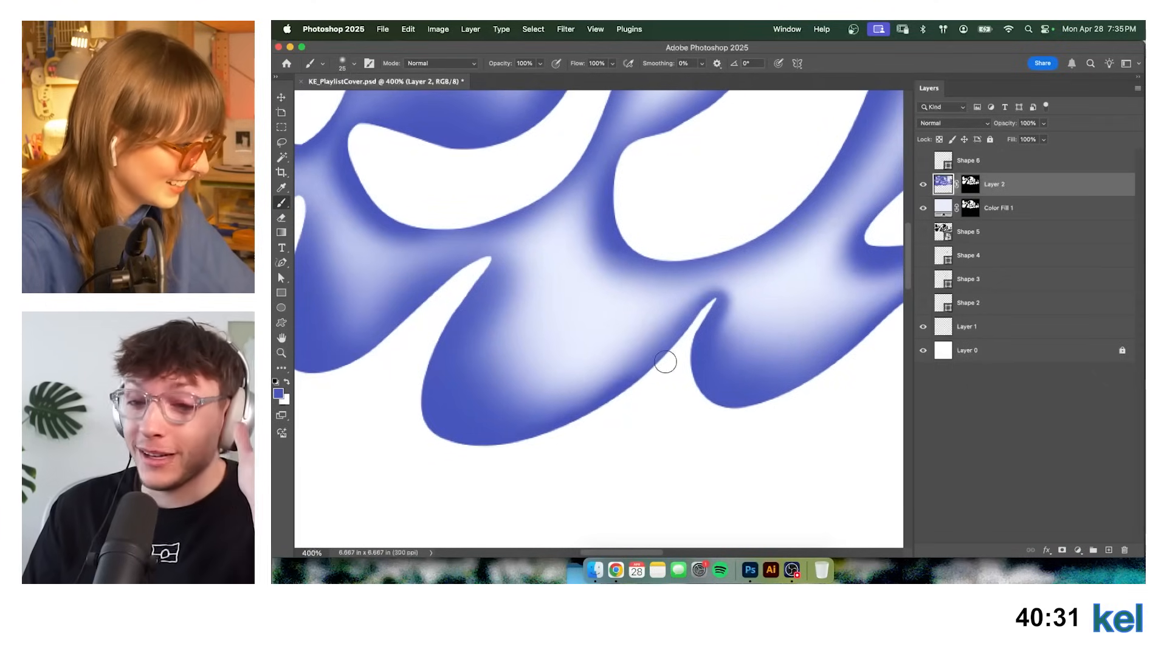
Deepen the edge shading on the two l's with the soft brush enlarged to 150 px.
{"action": "key", "text": "super+0"}
{"action": "key", "text": "super+1"}
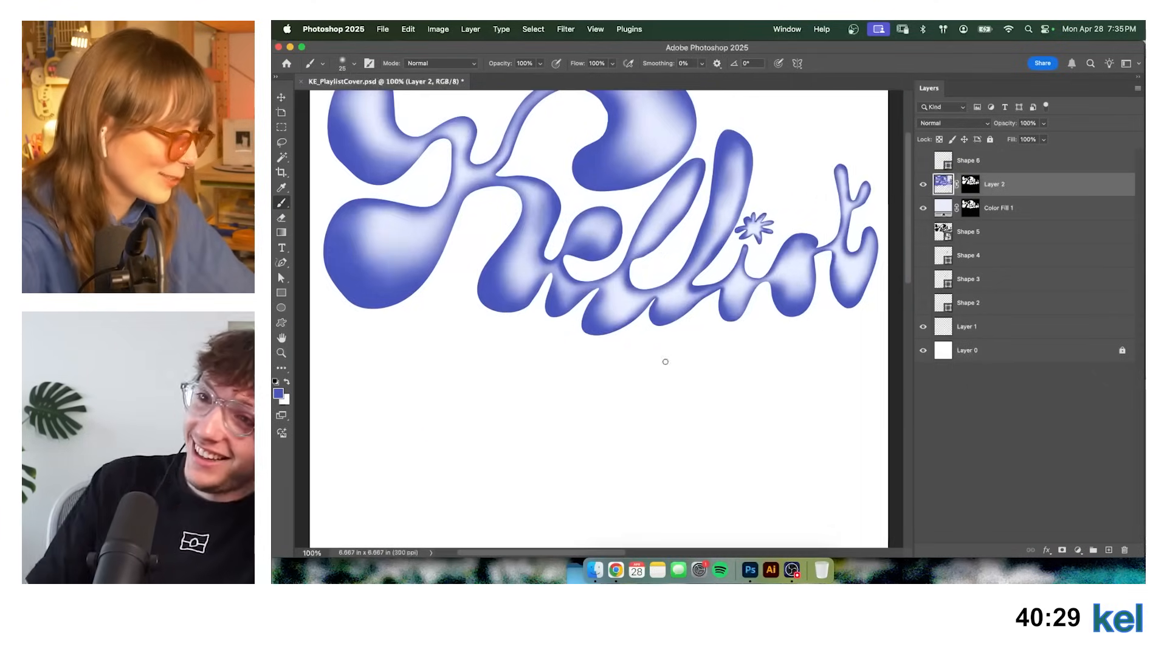
{"action": "left_click_drag", "start_coordinate": [765, 268], "coordinate": [677, 348]}
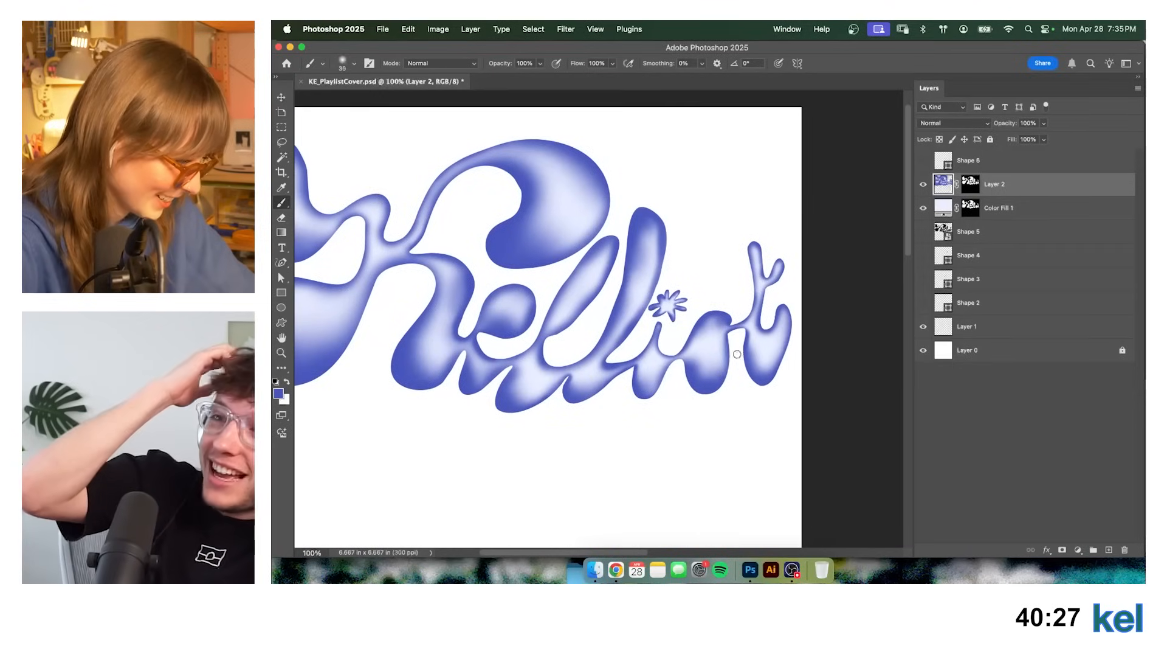
{"action": "key", "text": "bracketright"}
{"action": "key", "text": "bracketright"}
{"action": "key", "text": "bracketright"}
{"action": "key", "text": "bracketright"}
{"action": "key", "text": "bracketright"}
{"action": "key", "text": "bracketright"}
{"action": "key", "text": "bracketright"}
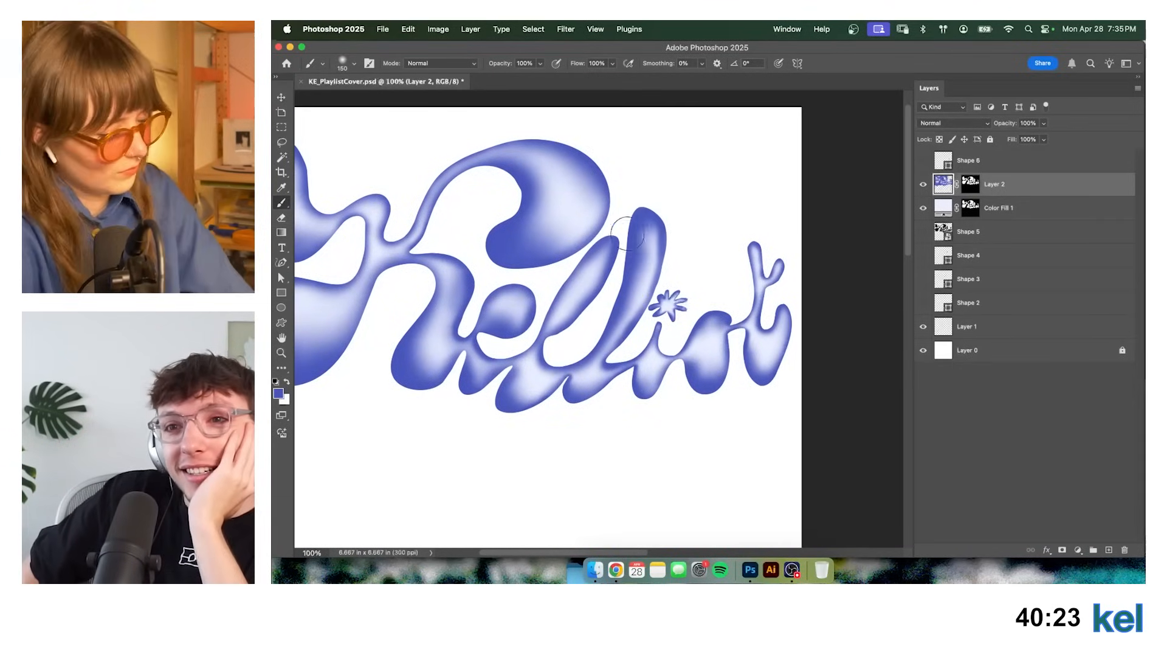
{"action": "left_click_drag", "start_coordinate": [608, 339], "coordinate": [649, 308]}
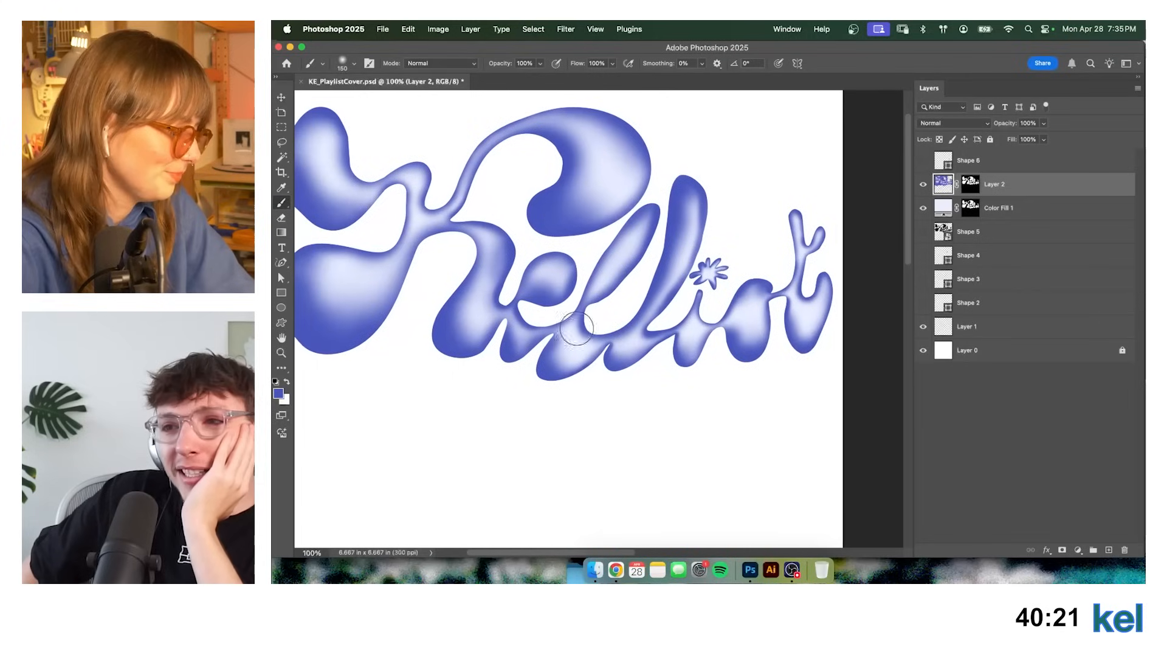
Duplicate the airbrushed shading layer and set the copy's blending mode to Dissolve.
{"action": "left_click_drag", "start_coordinate": [577, 300], "coordinate": [646, 278]}
{"action": "key", "text": "super+j"}
{"action": "left_click", "coordinate": [950, 124]}
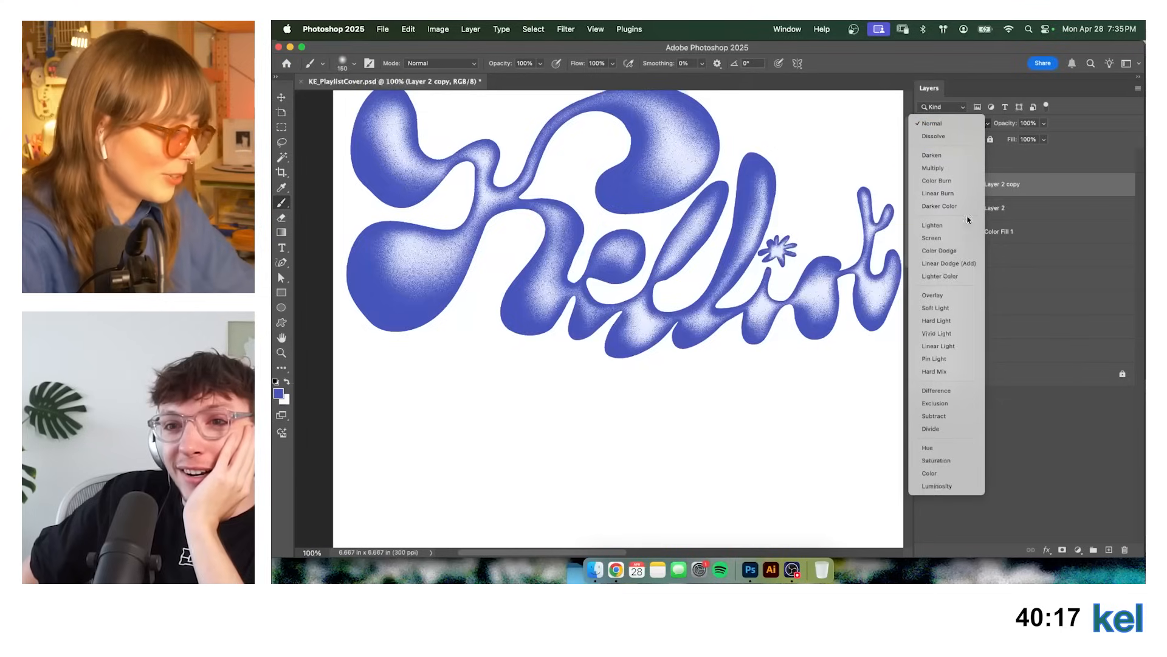
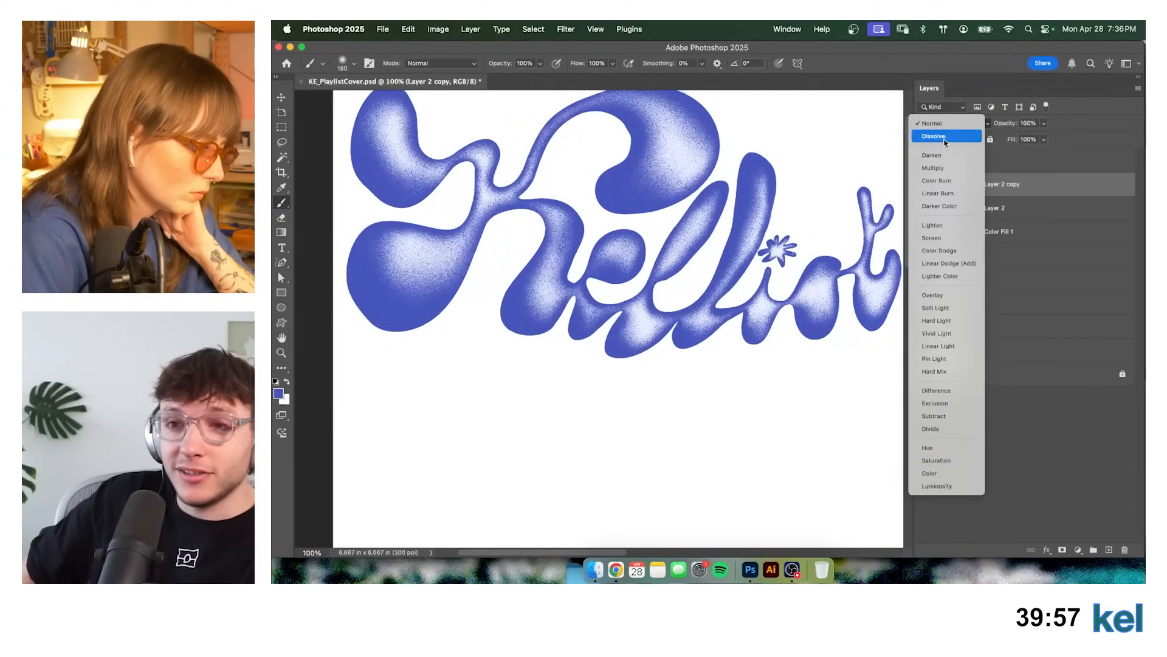
{"action": "left_click", "coordinate": [942, 140]}
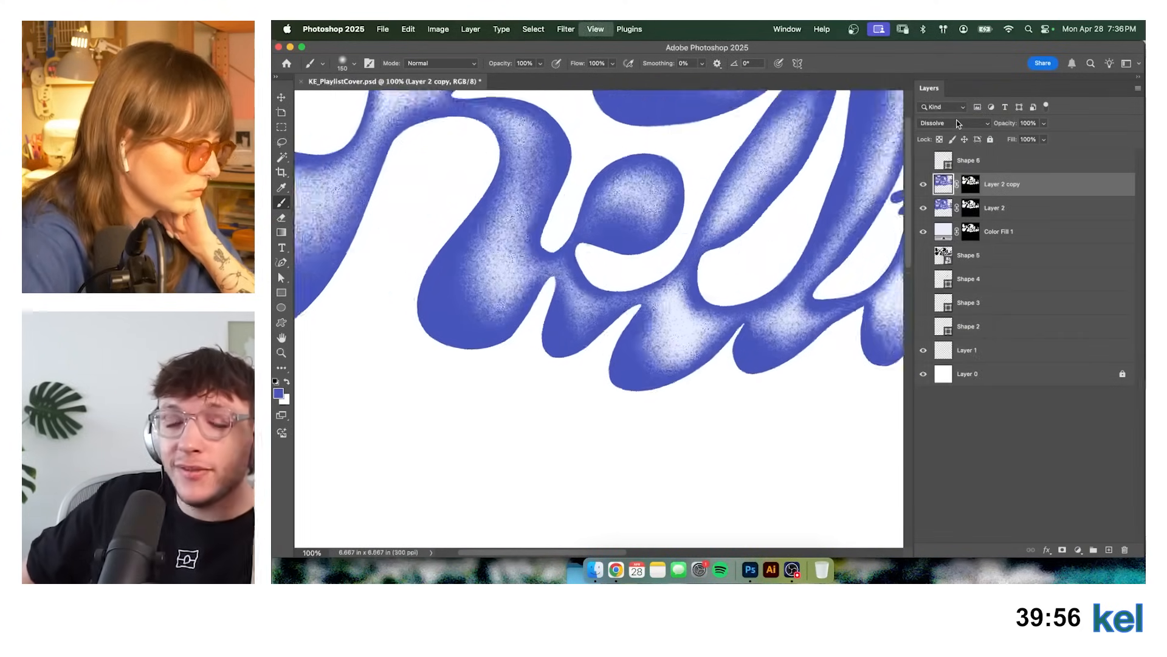
Inspect the grain up close, then duplicate the Dissolve layer and set the new copy's blending mode to Normal.
{"action": "key", "text": "super+equal"}
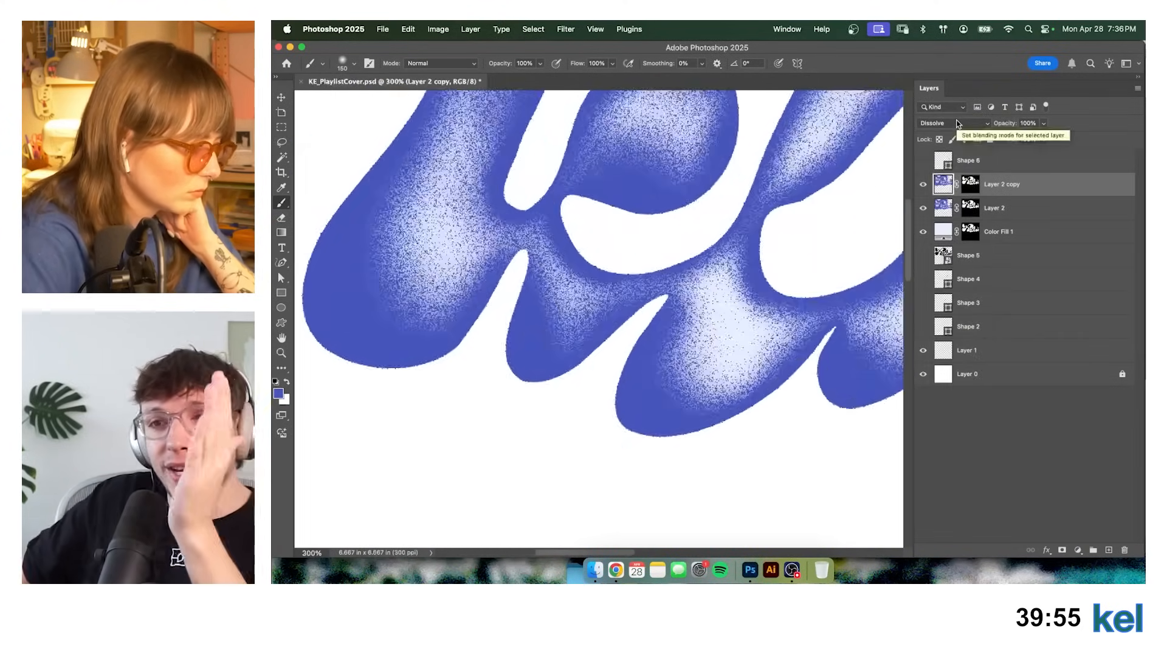
{"action": "key", "text": "super+minus"}
{"action": "key", "text": "super+minus"}
{"action": "key", "text": "super+minus"}
{"action": "left_click_drag", "start_coordinate": [869, 336], "coordinate": [834, 358]}
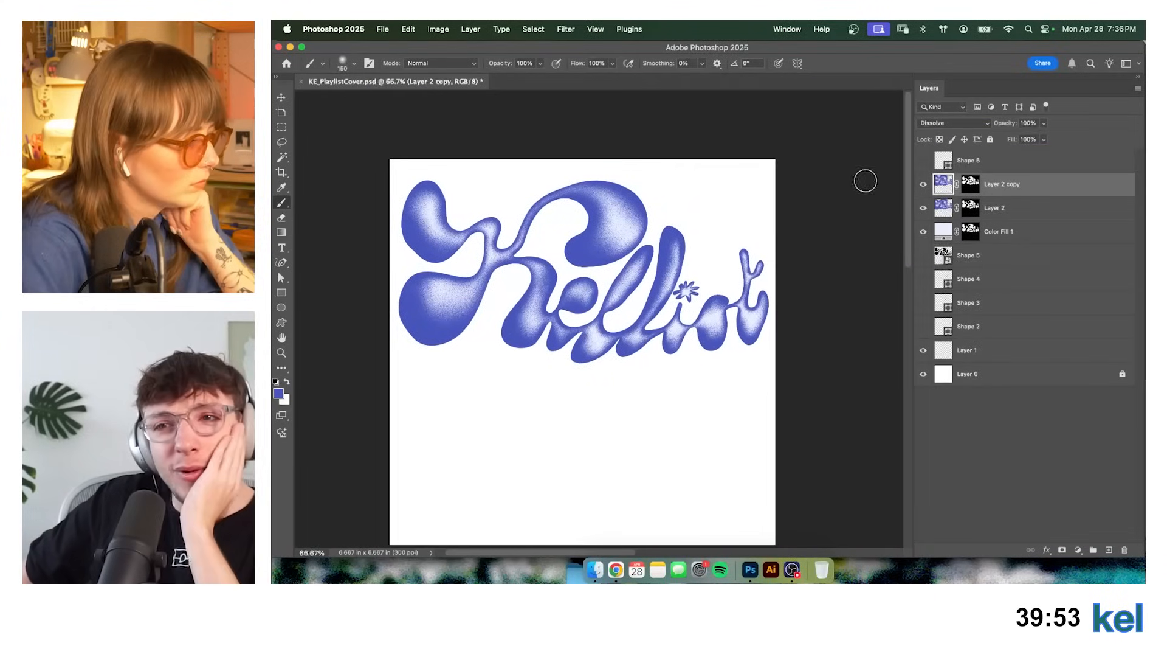
{"action": "key", "text": "super+j"}
{"action": "left_click", "coordinate": [972, 124]}
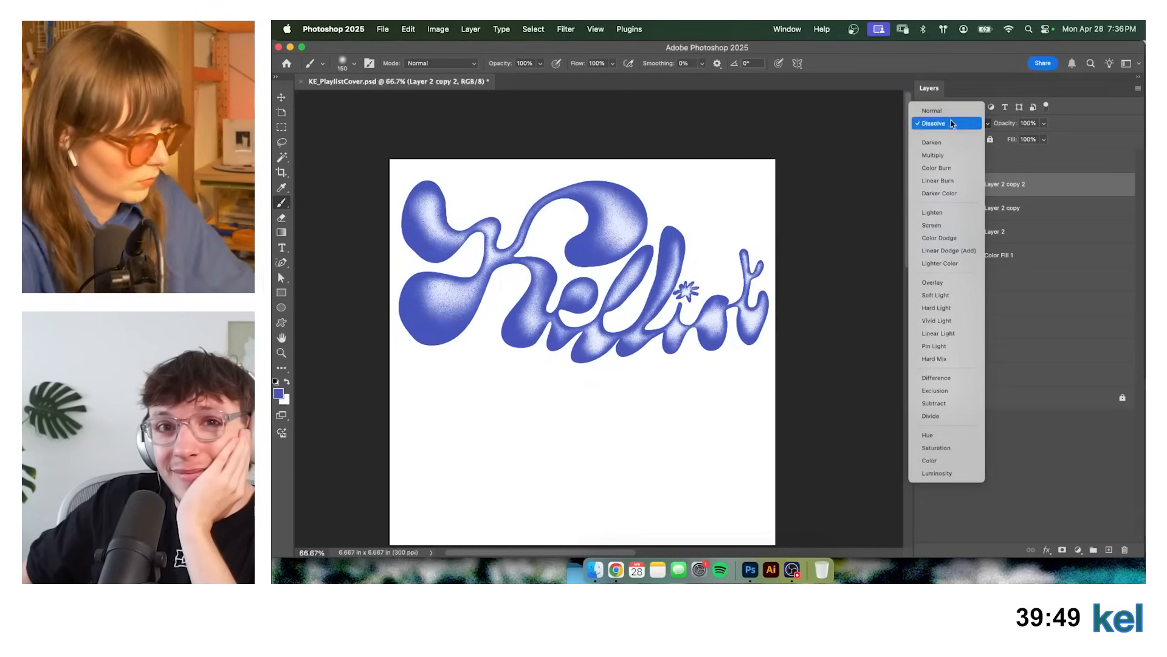
{"action": "key", "text": "Escape"}
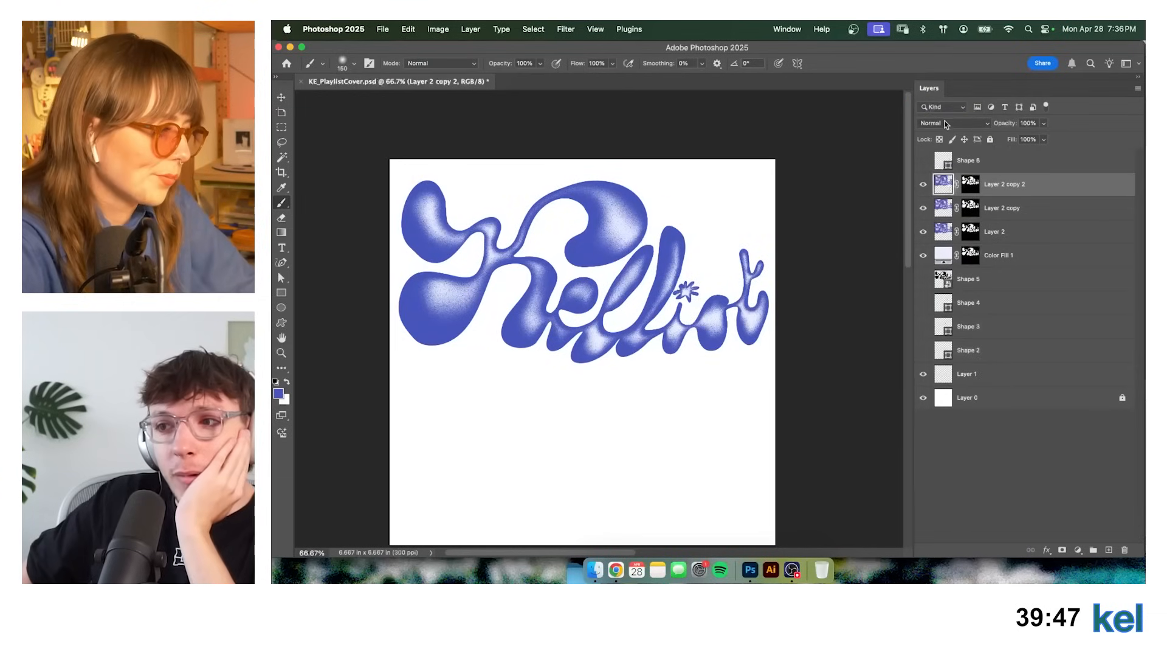
Hide and show the topmost shading copy to compare its effect, and examine the grain in the lettering up close.
{"action": "left_click", "coordinate": [922, 186]}
{"action": "left_click", "coordinate": [922, 185]}
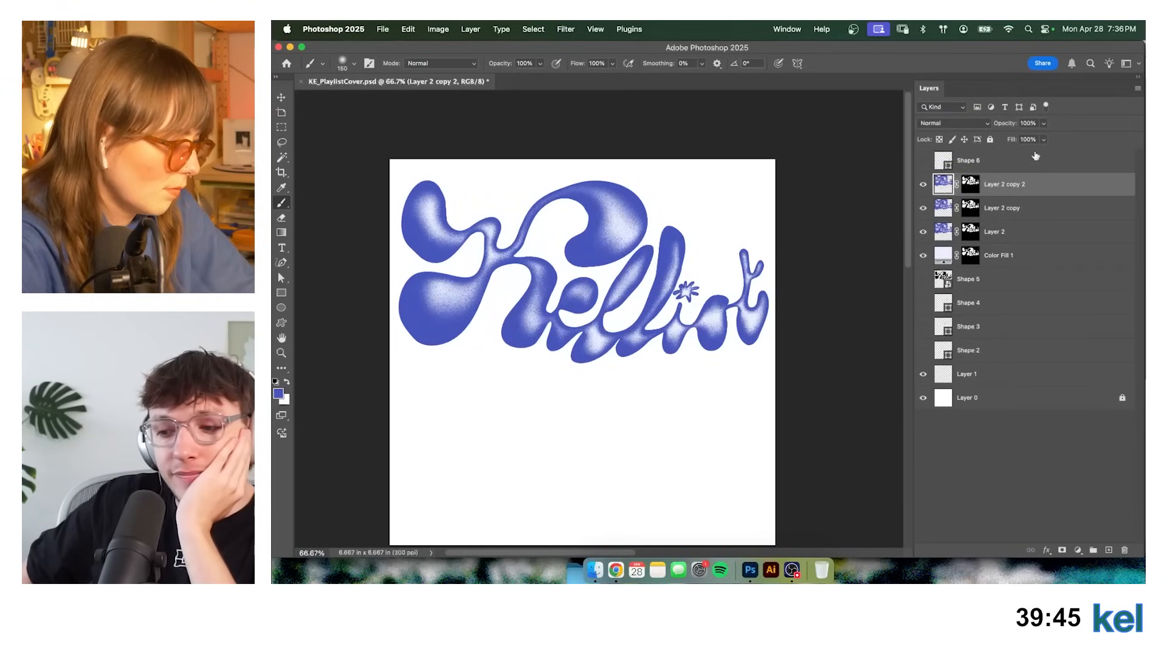
{"action": "key", "text": "super+="}
{"action": "key", "text": "super+="}
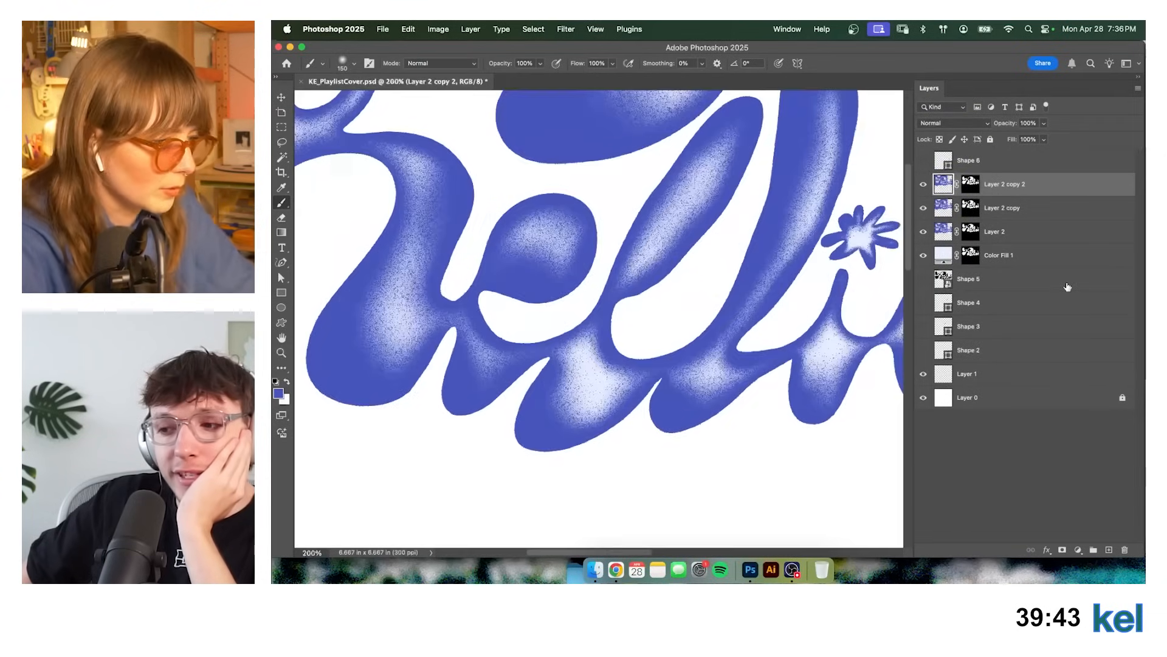
Delete the Dissolve copy of the shading layer and keep the topmost Normal copy selected.
{"action": "left_click_drag", "start_coordinate": [673, 289], "coordinate": [715, 311]}
{"action": "left_click", "coordinate": [1050, 214]}
{"action": "key", "text": "BackSpace"}
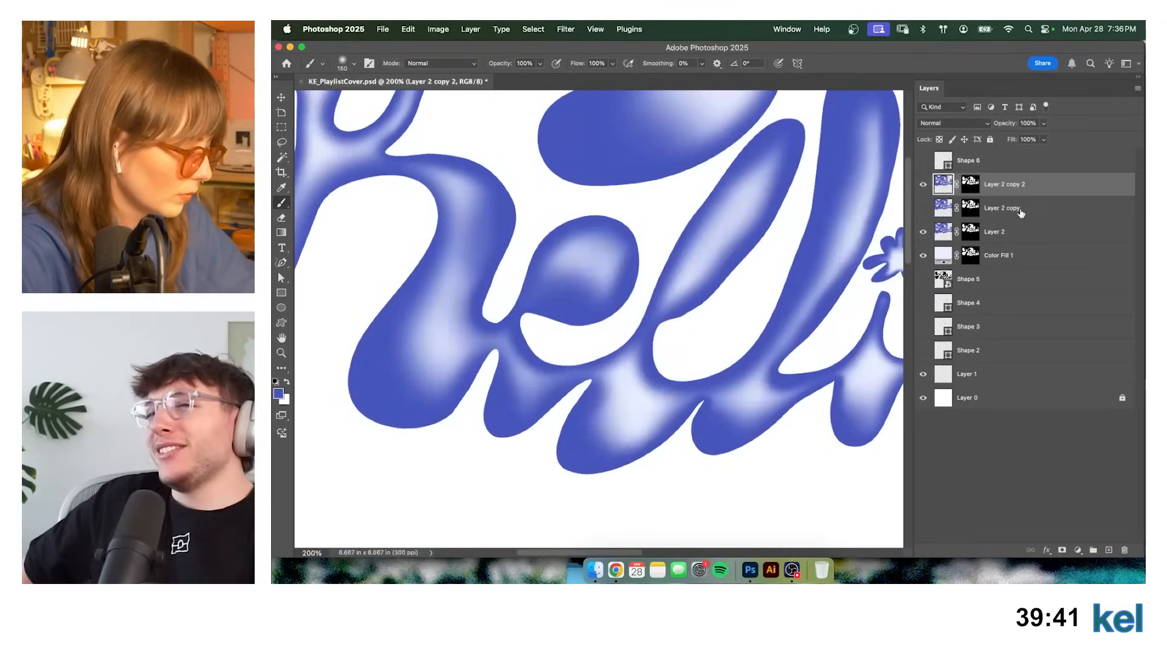
{"action": "left_click", "coordinate": [1045, 184]}
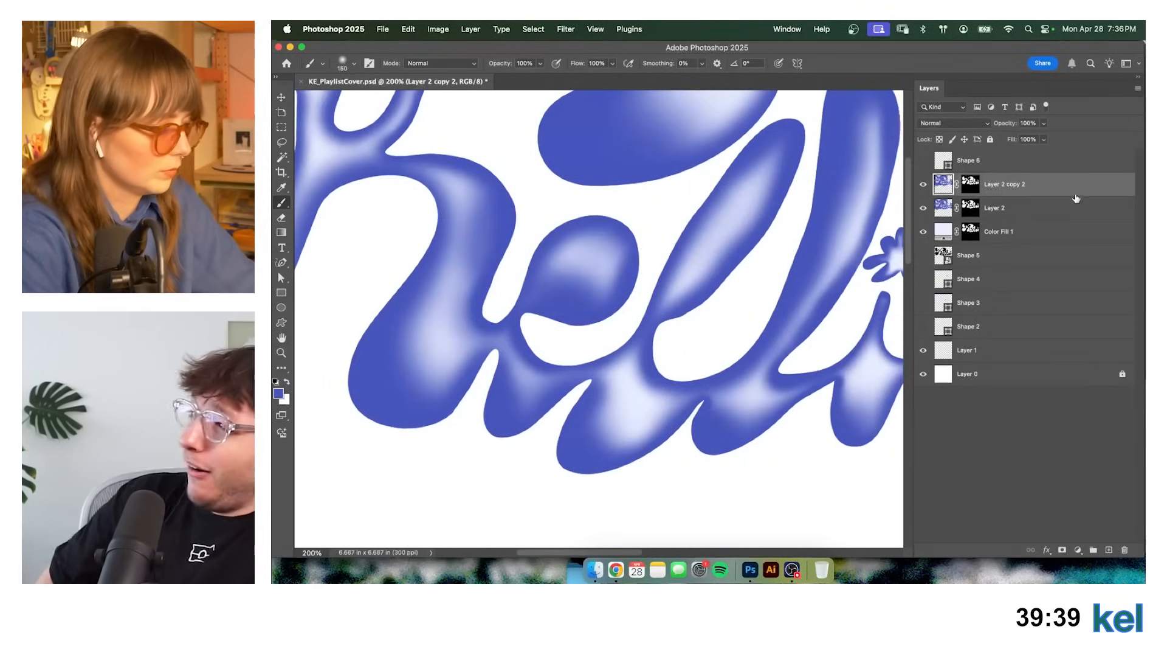
Try the Lighten blending mode on the topmost shading copy, and return it to Normal.
{"action": "left_click", "coordinate": [958, 123]}
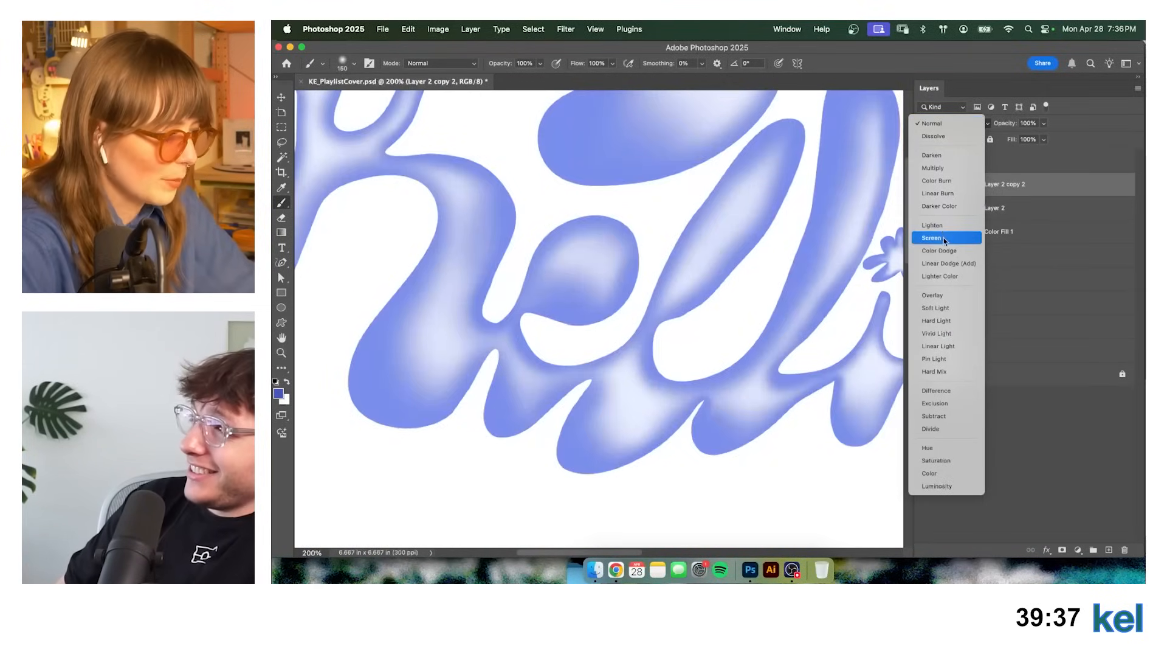
{"action": "left_click", "coordinate": [944, 229]}
{"action": "left_click", "coordinate": [940, 123]}
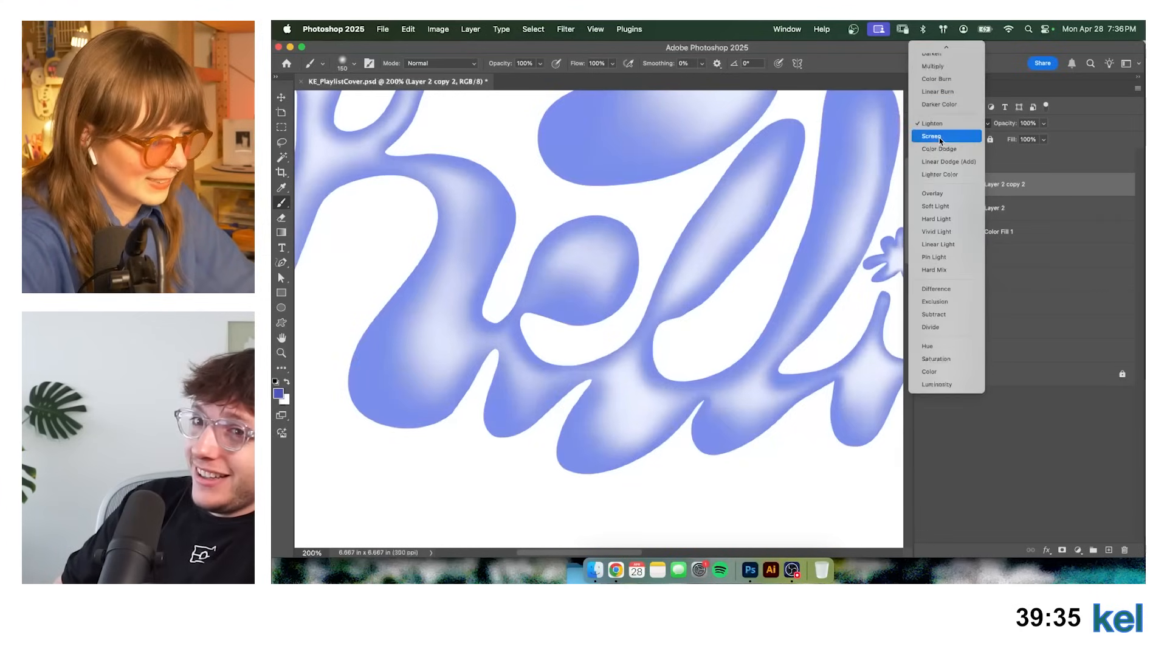
{"action": "left_click", "coordinate": [937, 52]}
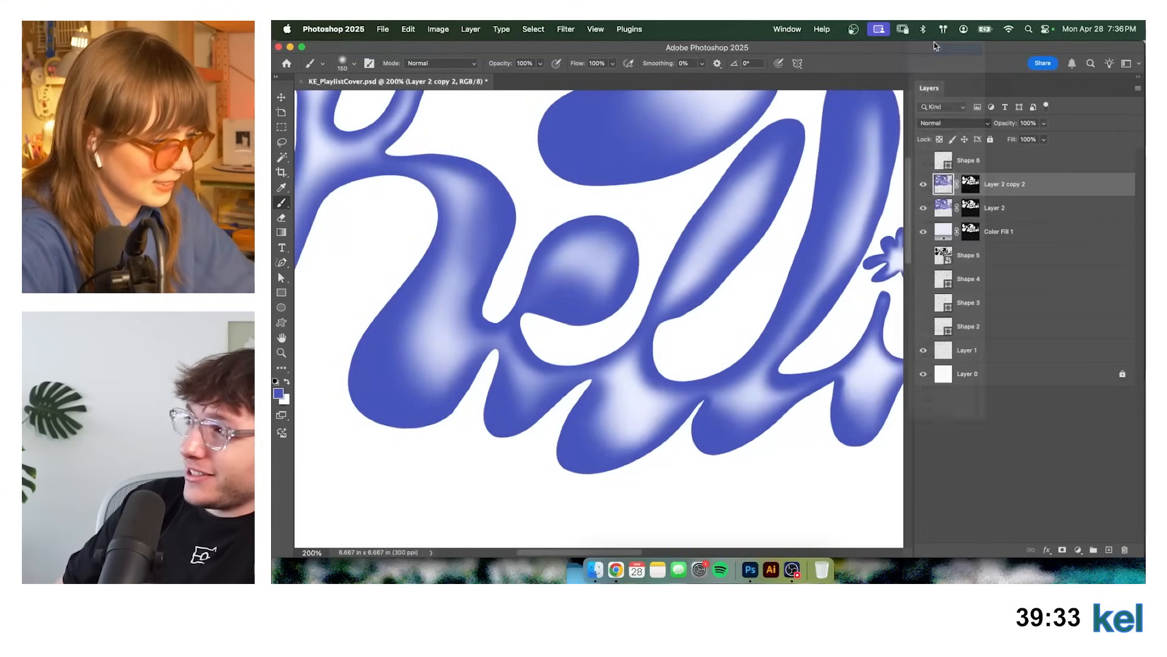
Shift the topmost shading copy's hue to -44 with Hue/Saturation and set its blending mode to Color Burn.
{"action": "key", "text": "super+u"}
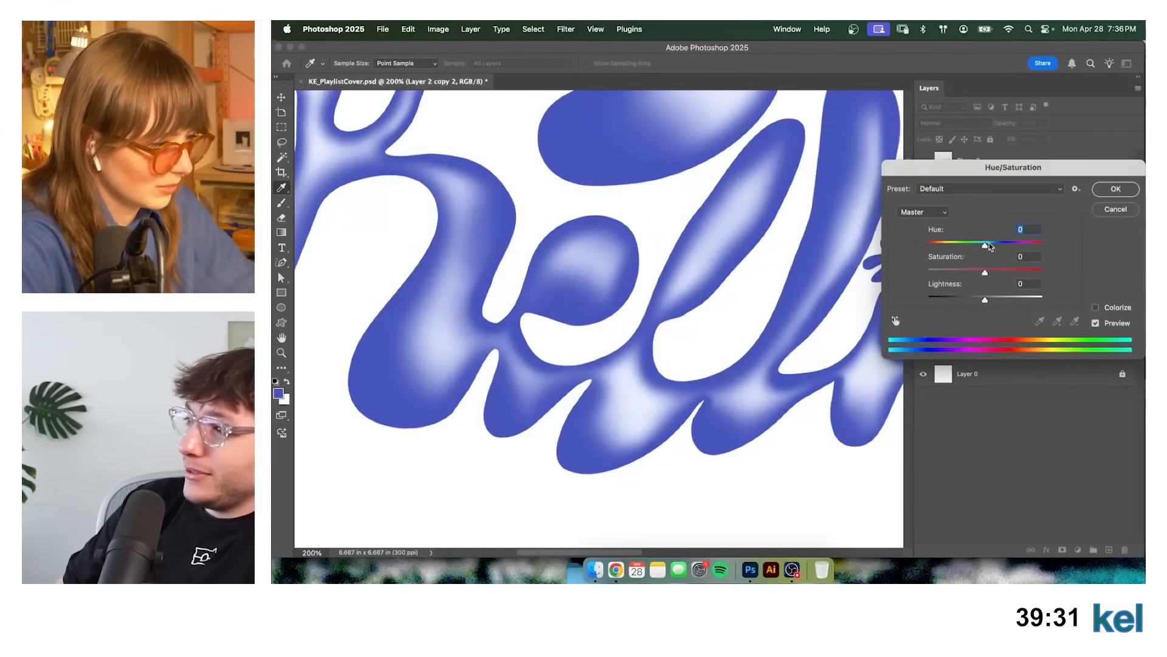
{"action": "left_click_drag", "start_coordinate": [989, 244], "coordinate": [962, 240]}
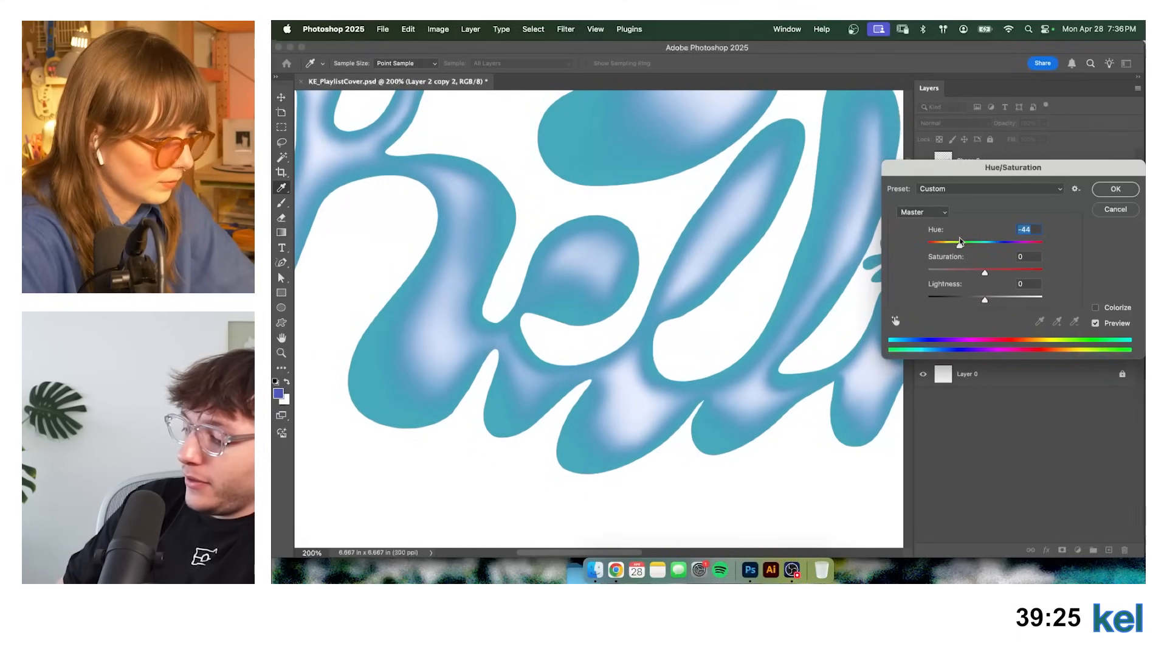
{"action": "left_click", "coordinate": [1116, 188]}
{"action": "left_click", "coordinate": [965, 123]}
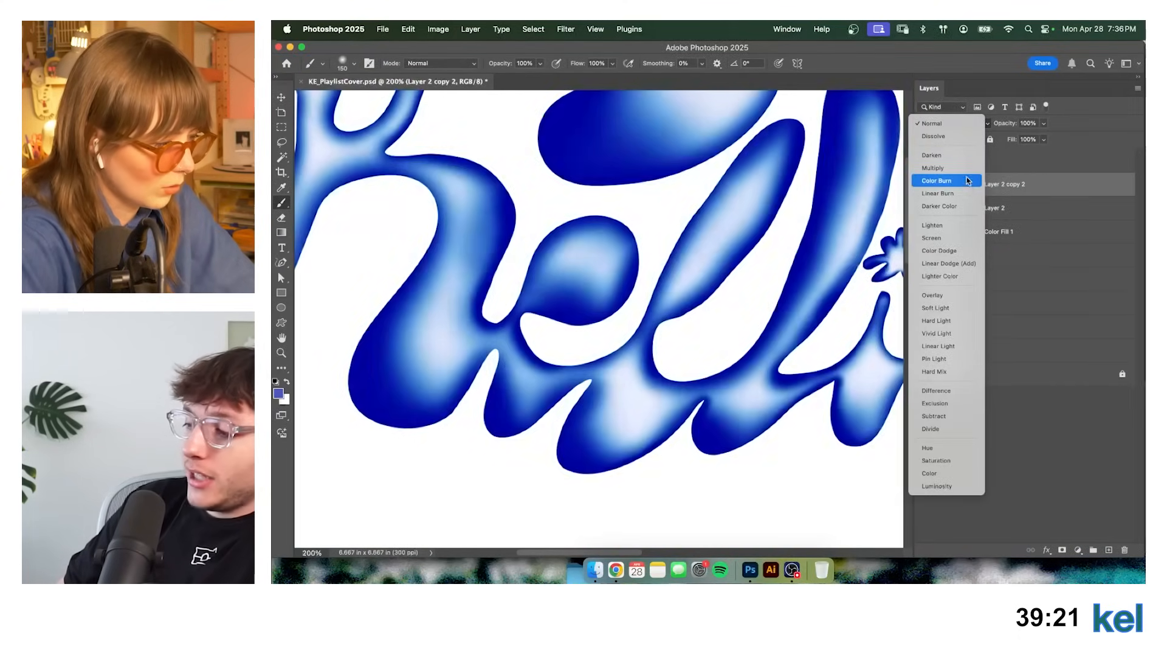
{"action": "left_click", "coordinate": [966, 180]}
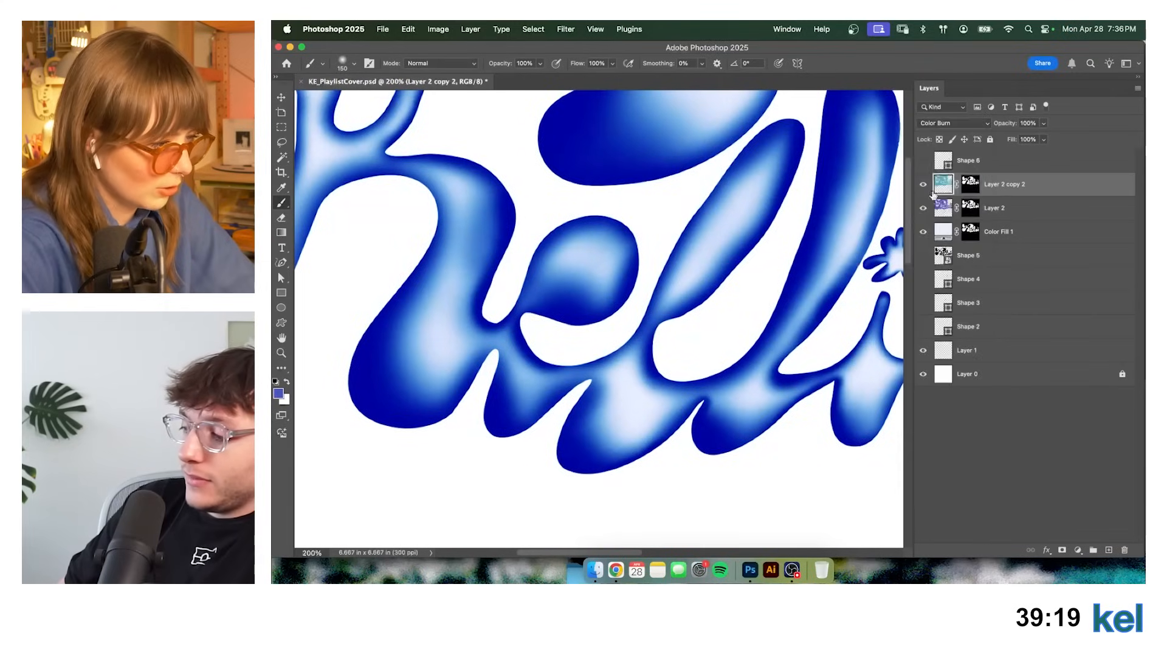
Examine the whole lettering, hiding and showing the Color Burn shading copy to compare its effect.
{"action": "key", "text": "super+minus"}
{"action": "key", "text": "super+minus"}
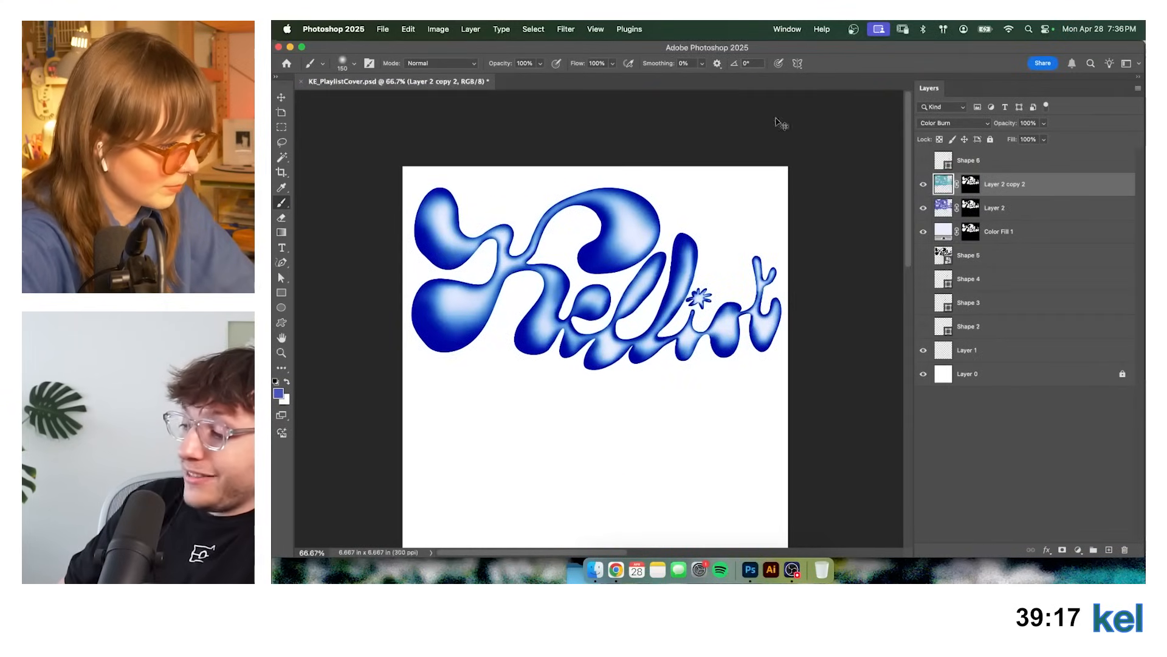
{"action": "key", "text": "super+plus"}
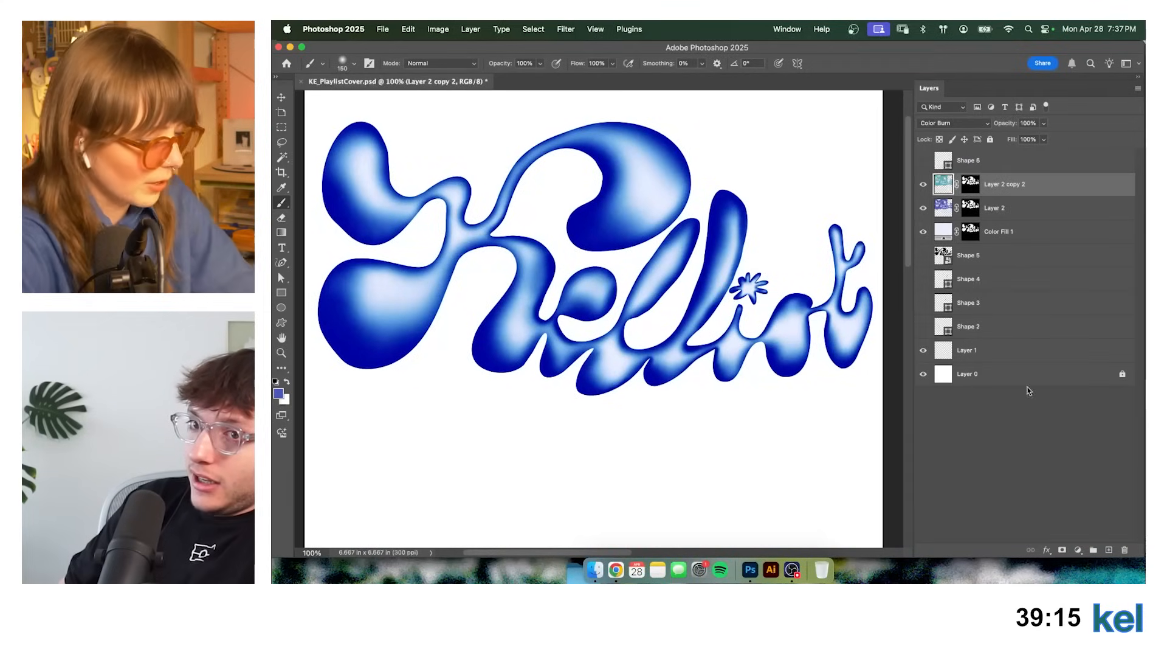
{"action": "left_click", "coordinate": [923, 184]}
{"action": "left_click", "coordinate": [921, 185]}
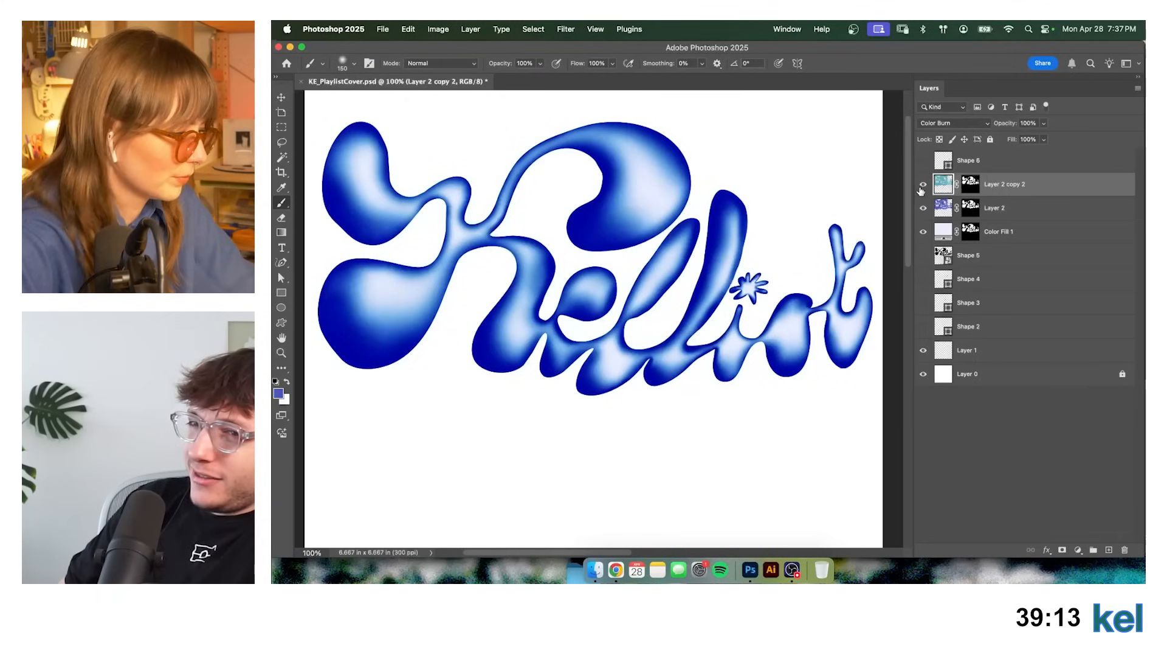
{"action": "left_click", "coordinate": [922, 186]}
{"action": "left_click", "coordinate": [922, 187]}
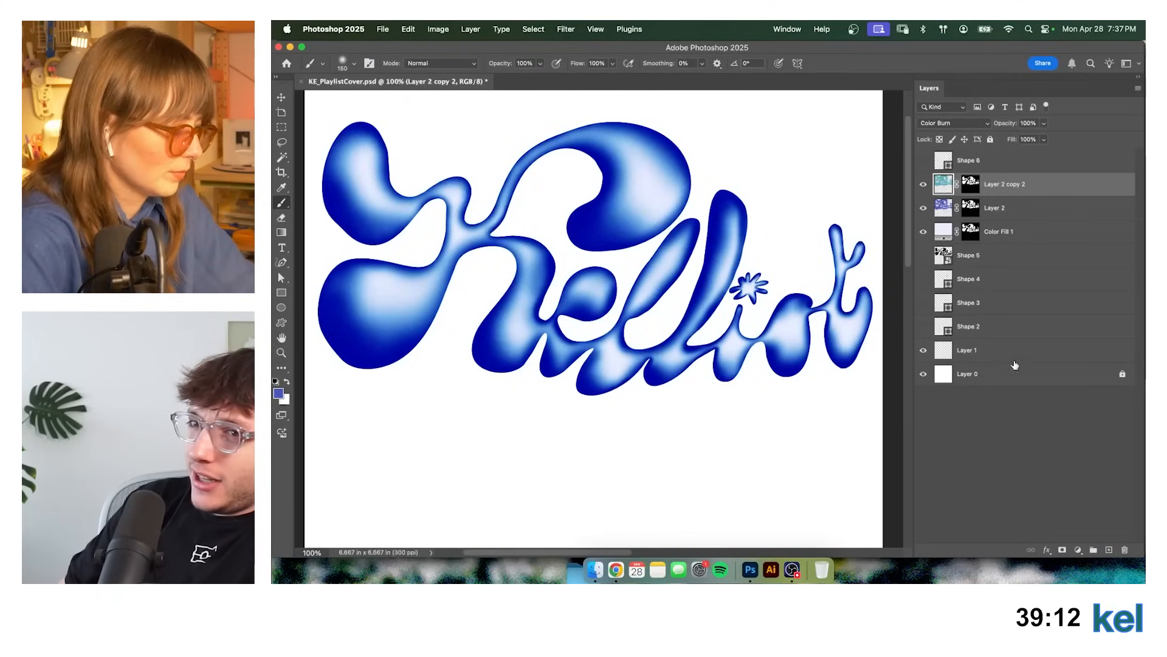
{"action": "left_click", "coordinate": [1124, 550]}
{"action": "key", "text": "Escape"}
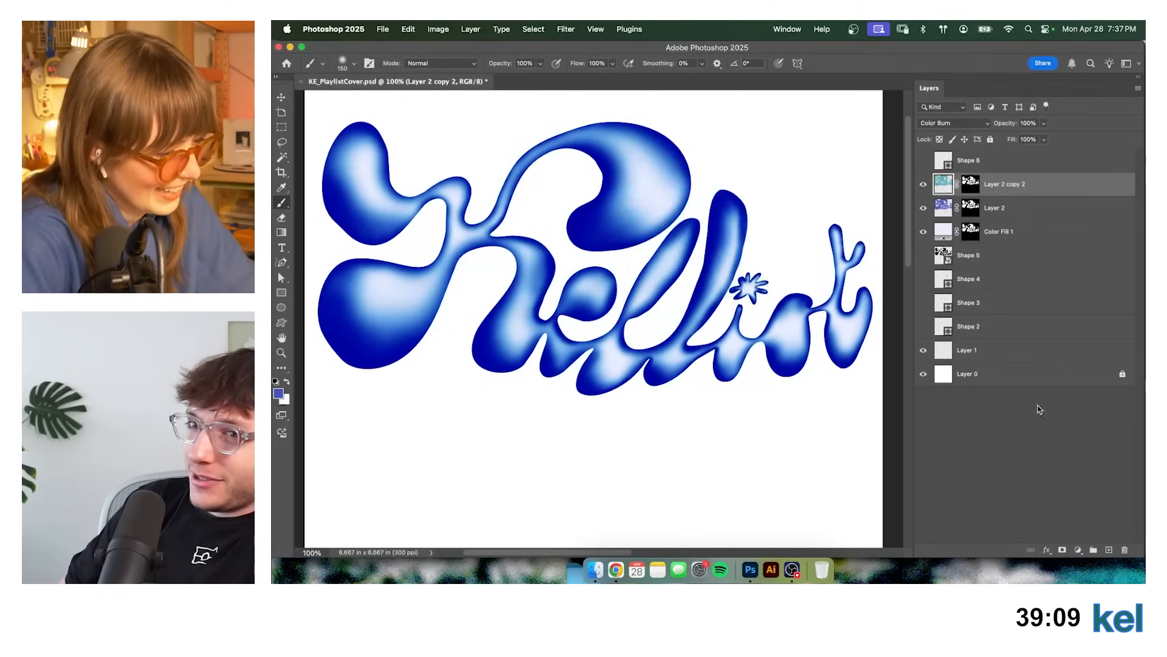
Create a new layer above the shading copies and choose a light pinkish purple as the brush's foreground color.
{"action": "left_click", "coordinate": [1108, 550]}
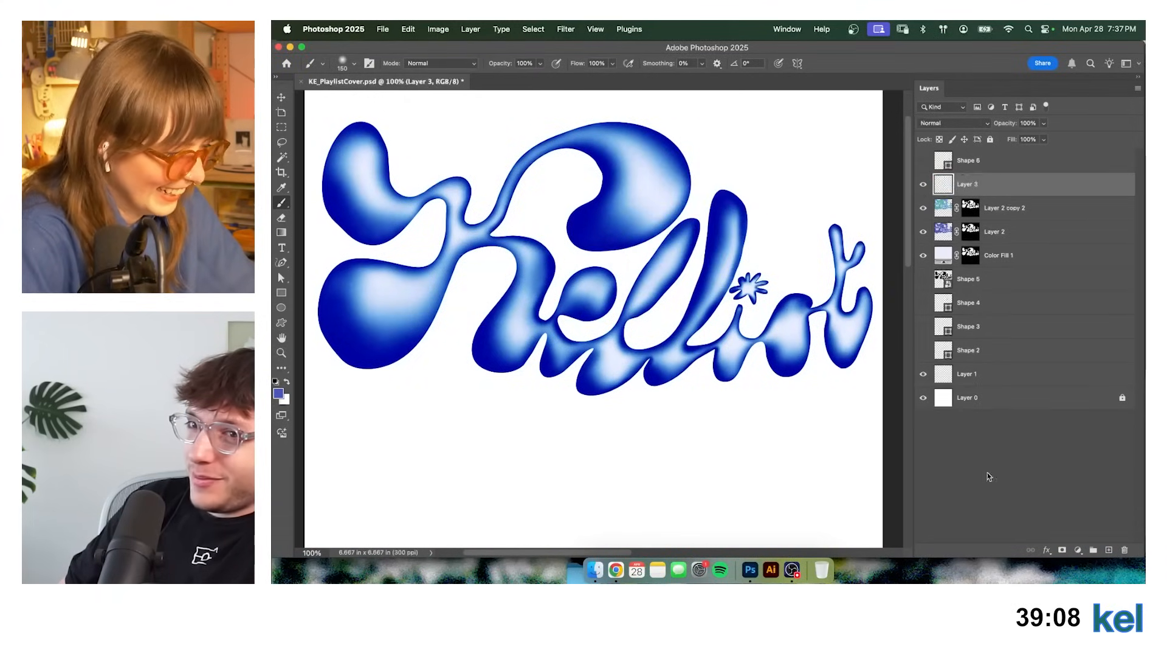
{"action": "left_click", "coordinate": [278, 396]}
{"action": "left_click", "coordinate": [925, 159]}
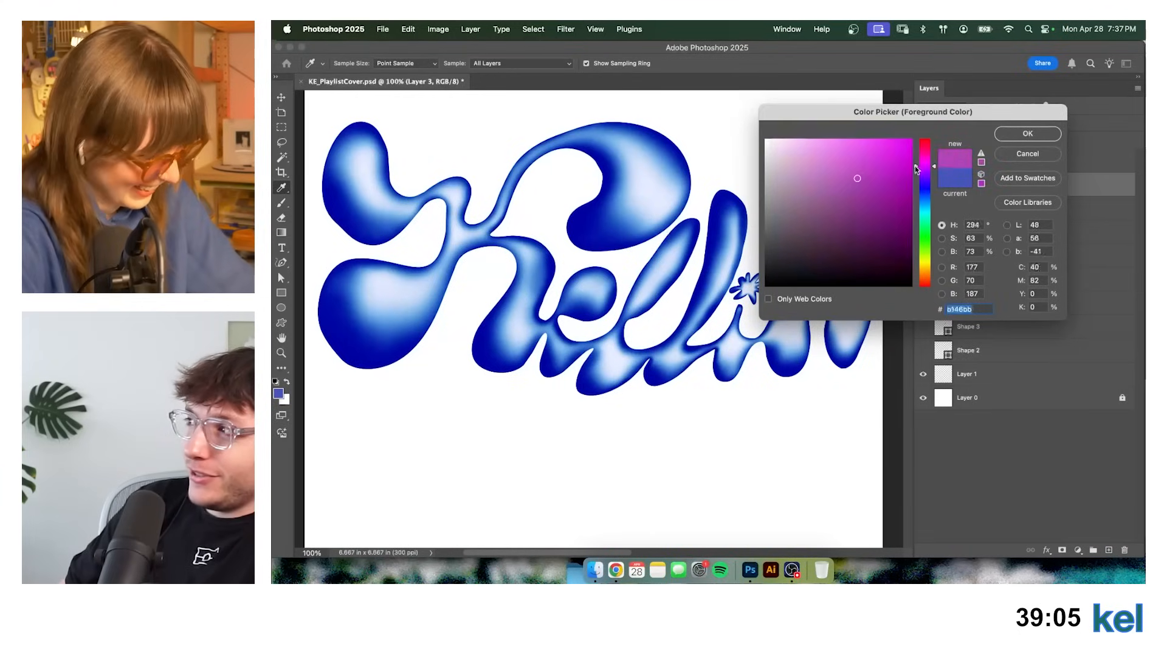
{"action": "left_click", "coordinate": [1033, 133]}
{"action": "key", "text": "b"}
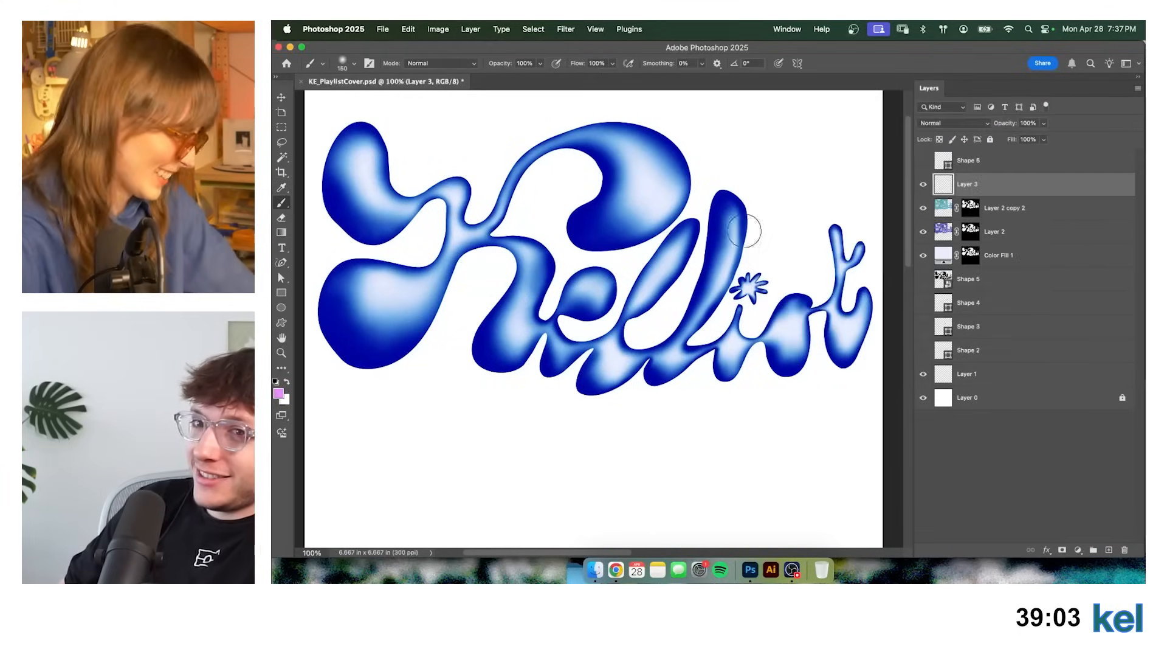
Try a pink stroke inside the K's large upper curl with the brush enlarged to 200 px, and undo it.
{"action": "key", "text": "bracketright"}
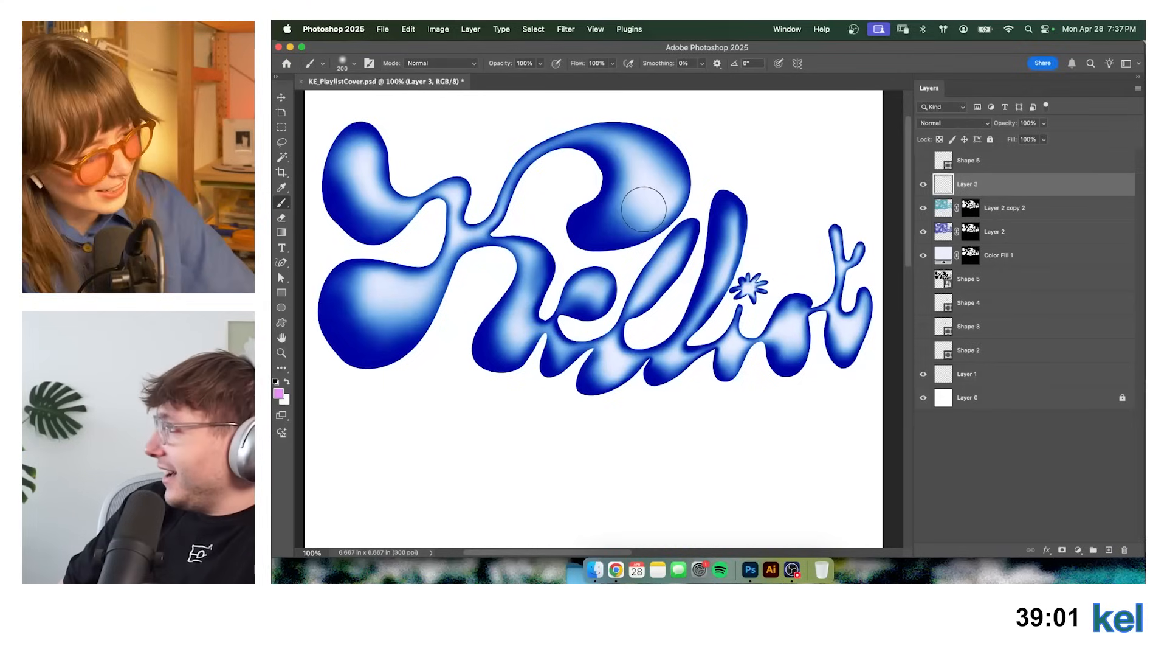
{"action": "left_click_drag", "start_coordinate": [646, 195], "coordinate": [647, 152]}
{"action": "key", "text": "super+z"}
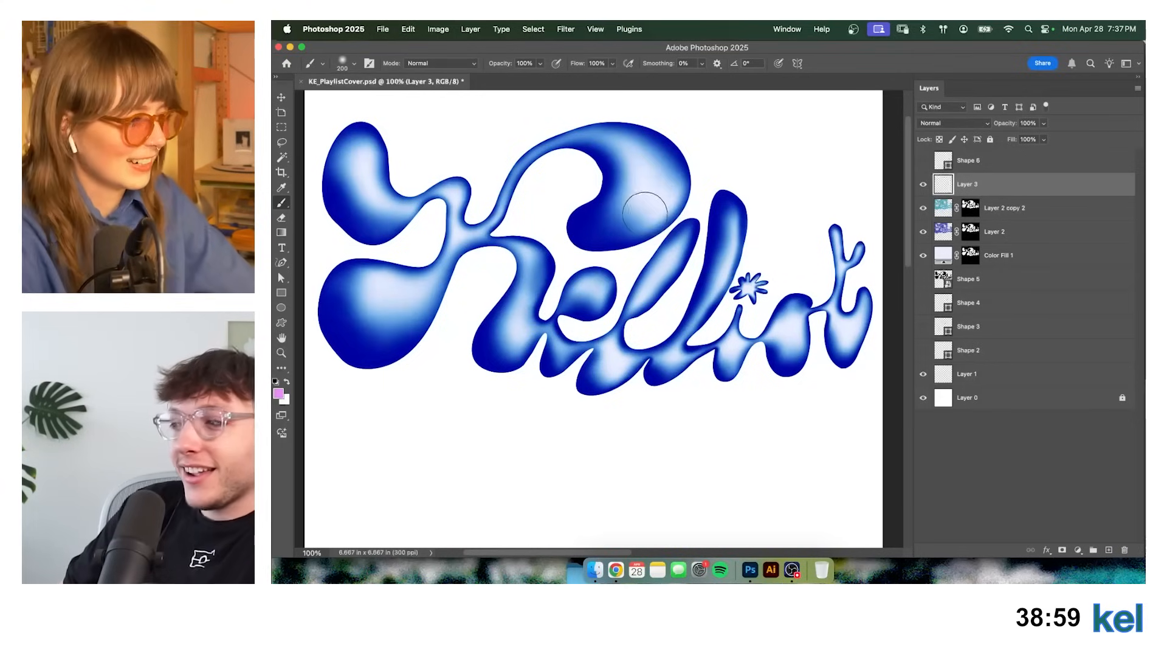
Airbrush pink glows inside the K's upper curl and its two rounded bulbs with the soft brush reduced to 175 and 150 px.
{"action": "key", "text": "bracketleft"}
{"action": "key", "text": "bracketleft"}
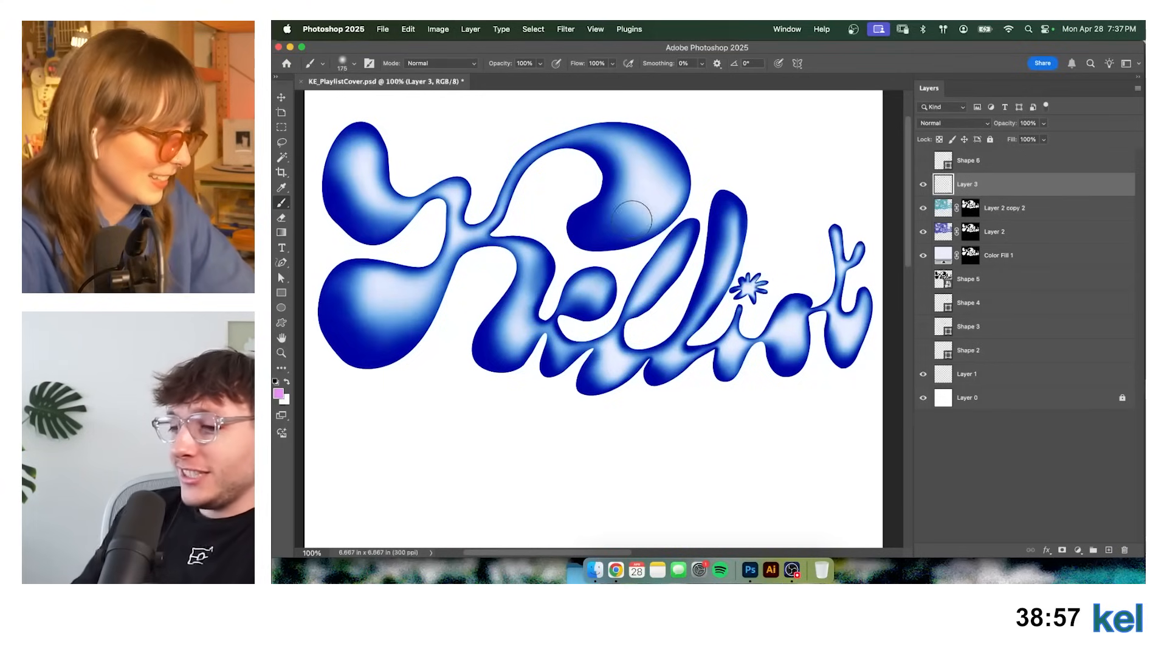
{"action": "left_click_drag", "start_coordinate": [633, 210], "coordinate": [635, 160]}
{"action": "key", "text": "bracketleft"}
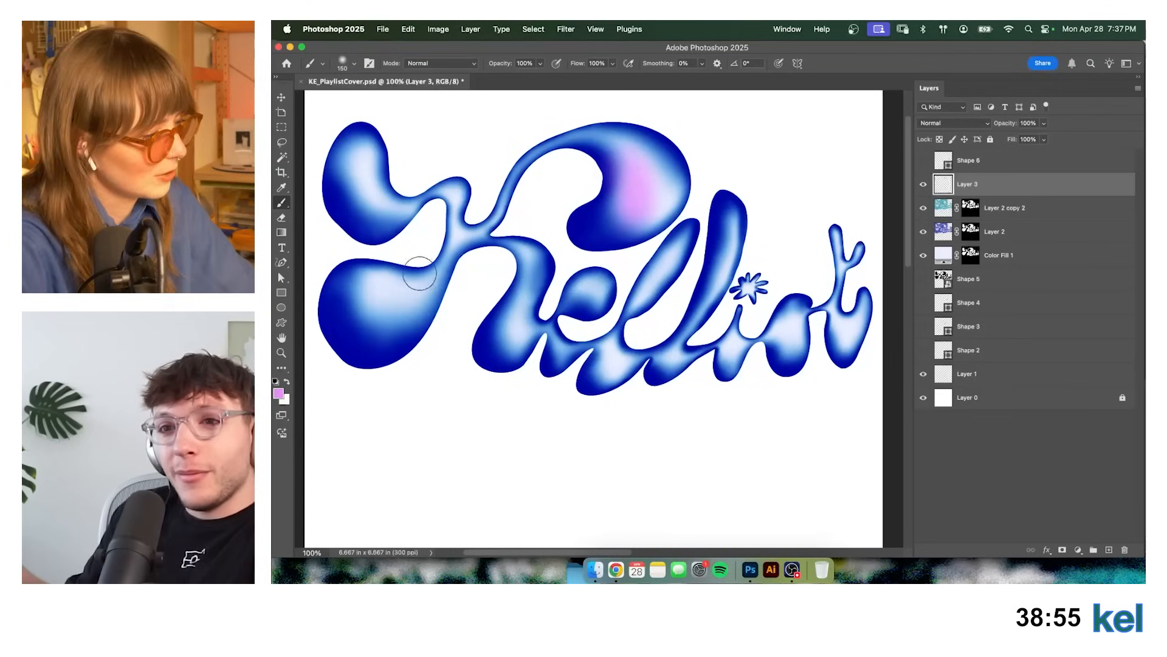
{"action": "mouse_move", "coordinate": [360, 293]}
{"action": "left_mouse_down"}
{"action": "mouse_move", "coordinate": [378, 320]}
{"action": "mouse_move", "coordinate": [420, 306]}
{"action": "left_mouse_up"}
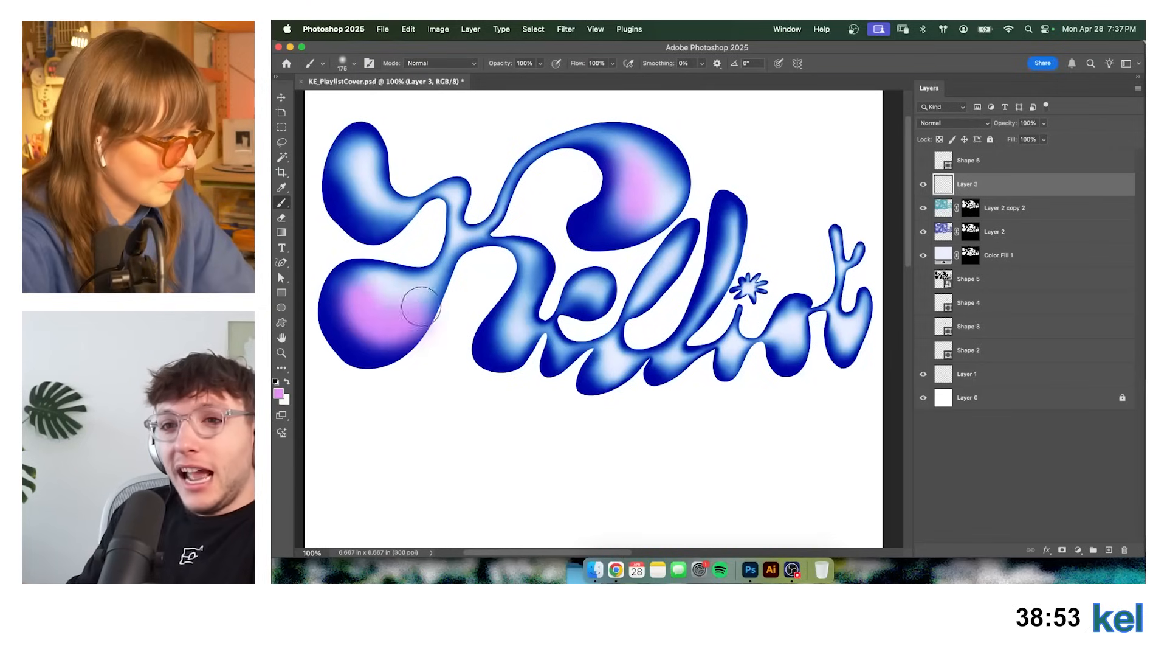
{"action": "mouse_move", "coordinate": [352, 161]}
{"action": "left_mouse_down"}
{"action": "mouse_move", "coordinate": [353, 194]}
{"action": "mouse_move", "coordinate": [428, 214]}
{"action": "left_mouse_up"}
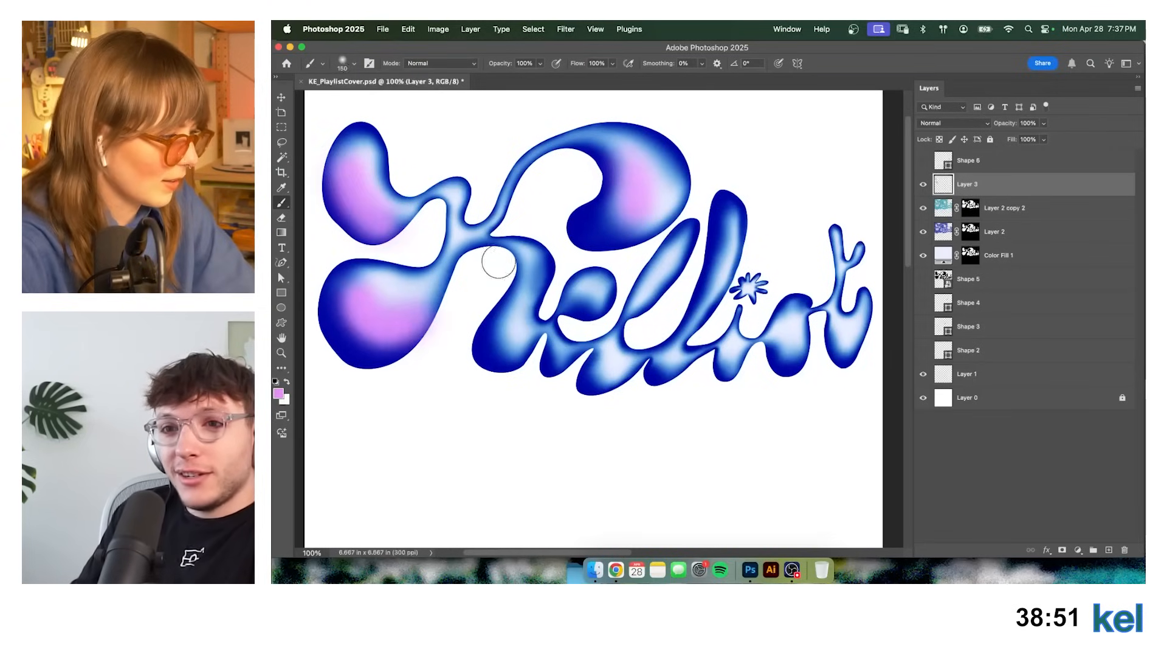
Airbrush pink glows in the K's lower leg and along the lower parts of the remaining letters, using a smaller 70 px brush for the narrow strokes.
{"action": "left_click_drag", "start_coordinate": [517, 315], "coordinate": [538, 344]}
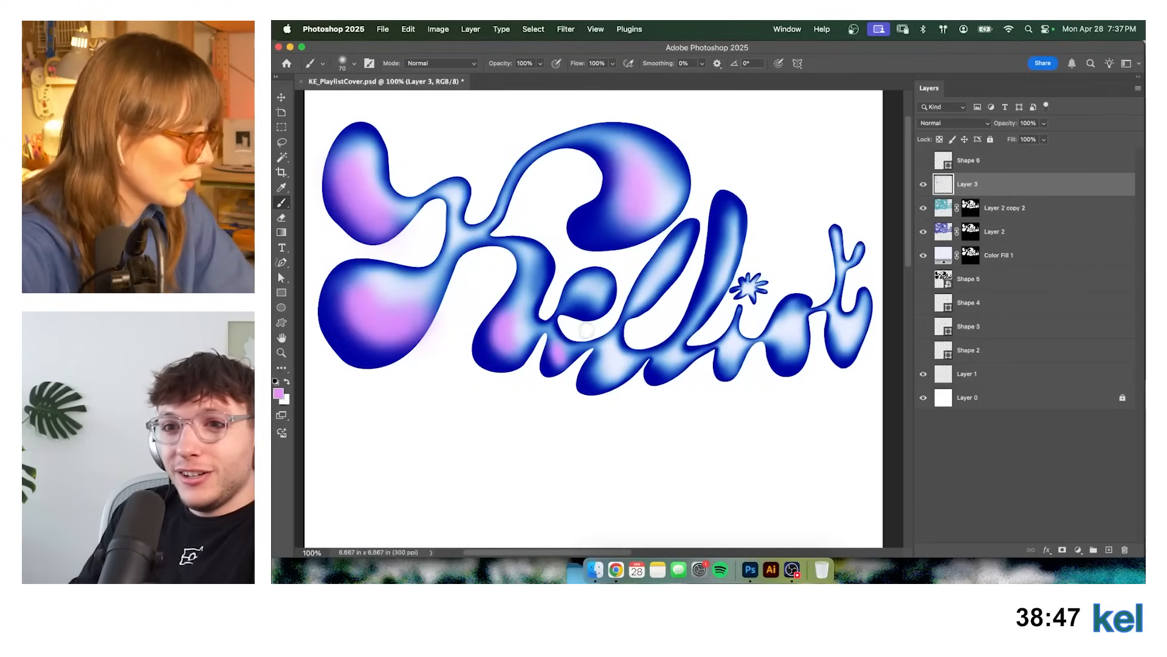
{"action": "left_click_drag", "start_coordinate": [580, 292], "coordinate": [614, 294]}
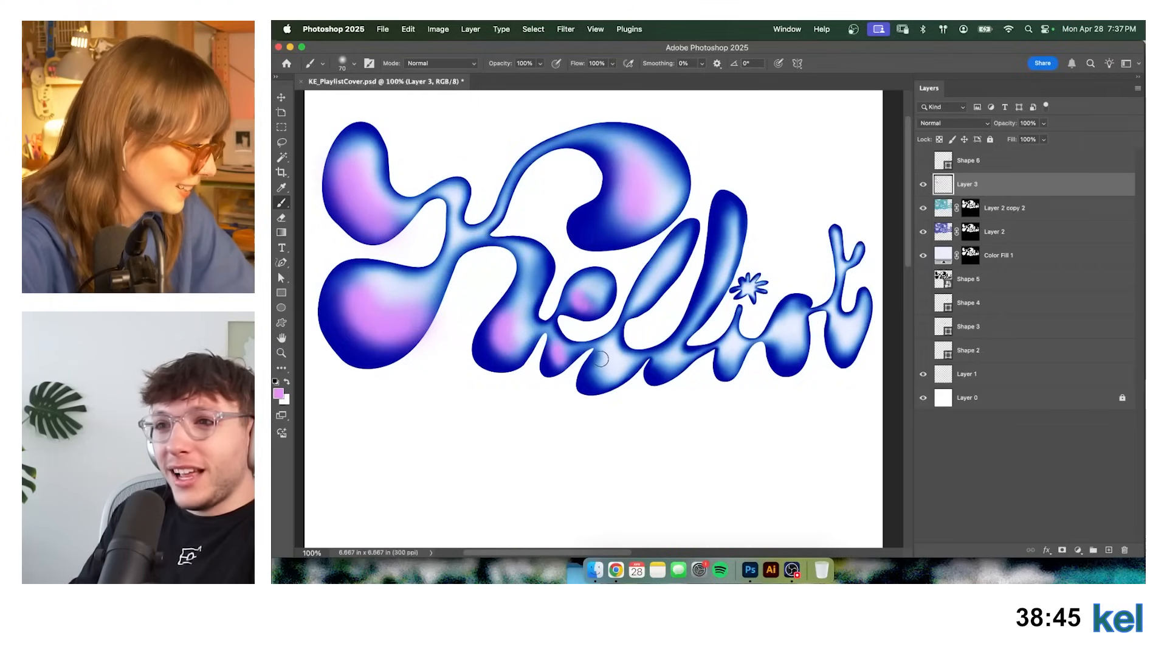
{"action": "left_click_drag", "start_coordinate": [601, 358], "coordinate": [615, 374]}
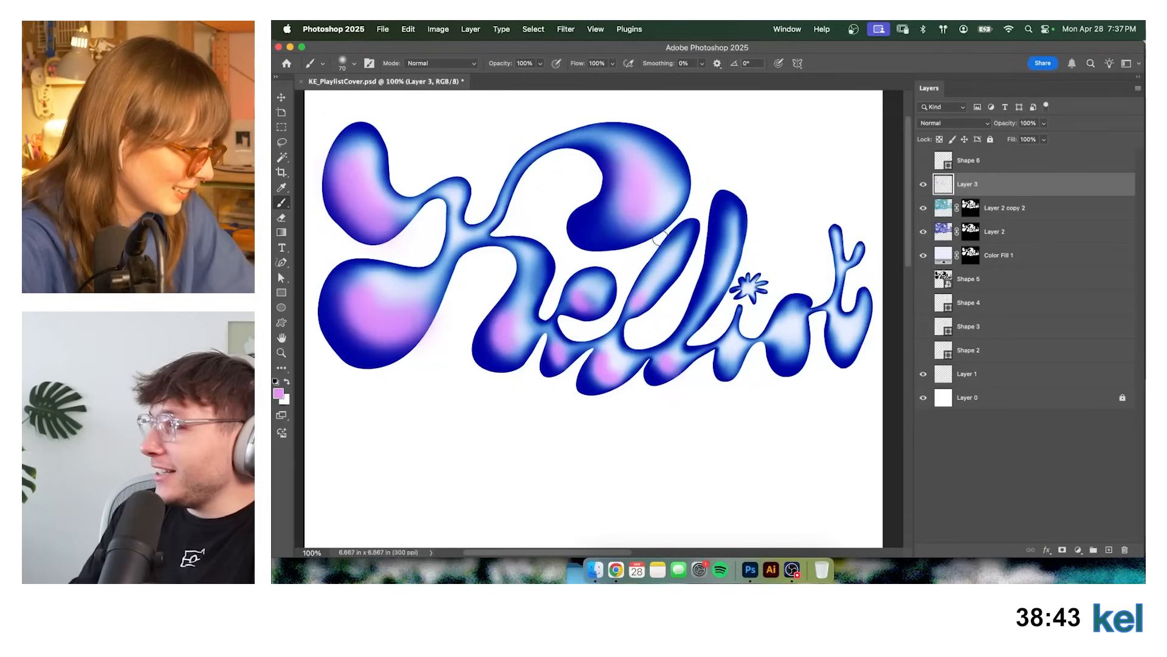
{"action": "left_click_drag", "start_coordinate": [696, 322], "coordinate": [719, 260]}
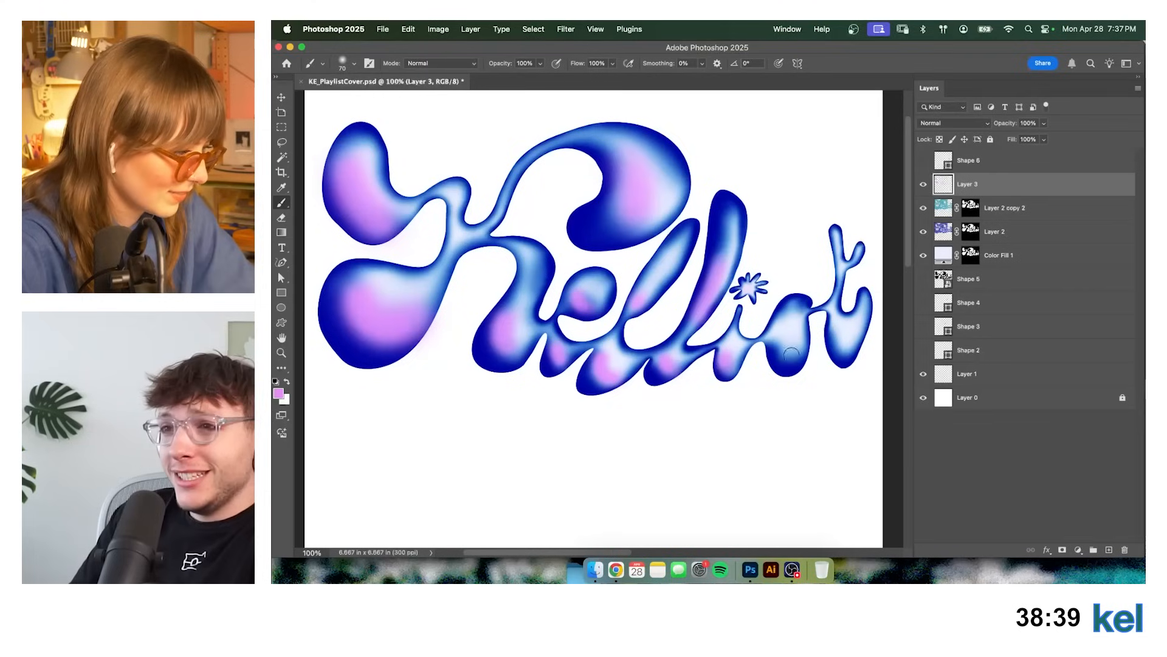
{"action": "mouse_move", "coordinate": [781, 335]}
{"action": "left_mouse_down"}
{"action": "mouse_move", "coordinate": [794, 345]}
{"action": "mouse_move", "coordinate": [860, 337]}
{"action": "left_mouse_up"}
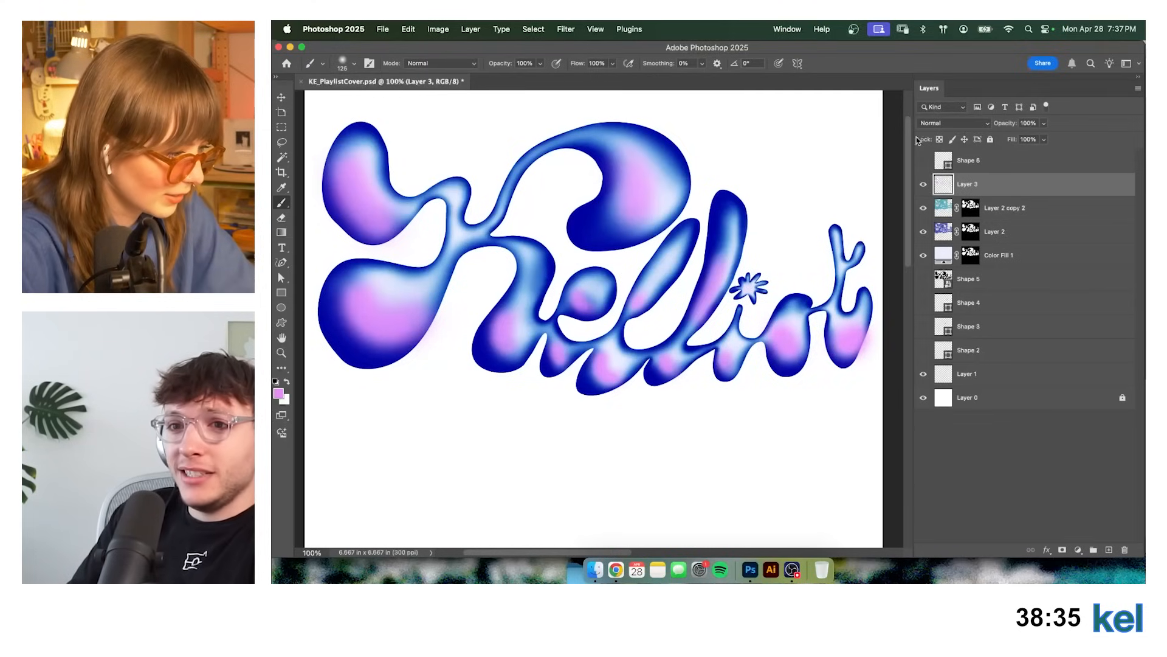
Try the Hard Light blending mode on the pink layer and toggle its visibility to compare the effect.
{"action": "left_click", "coordinate": [948, 123]}
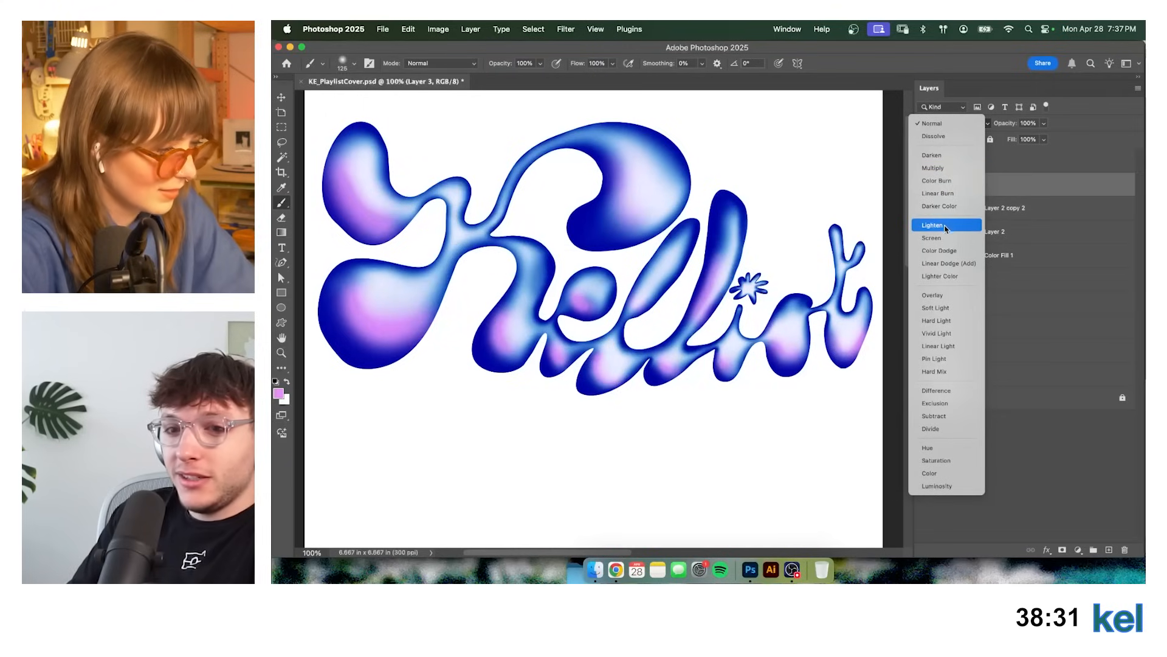
{"action": "left_click", "coordinate": [941, 320]}
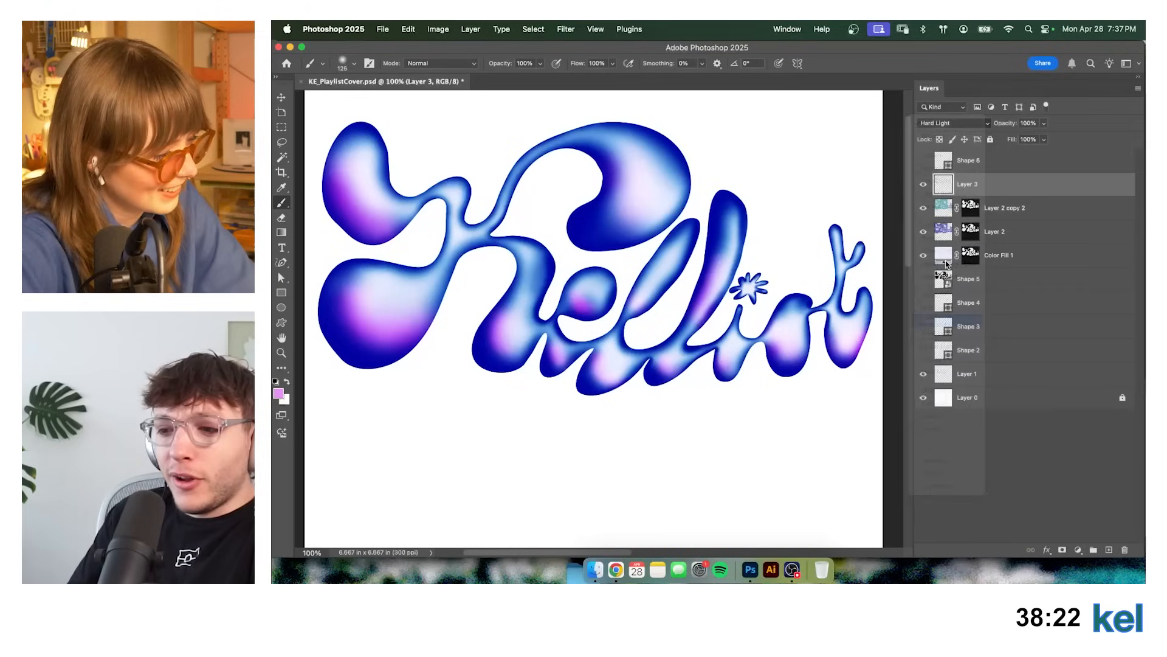
{"action": "left_click", "coordinate": [926, 185]}
{"action": "left_click", "coordinate": [926, 186]}
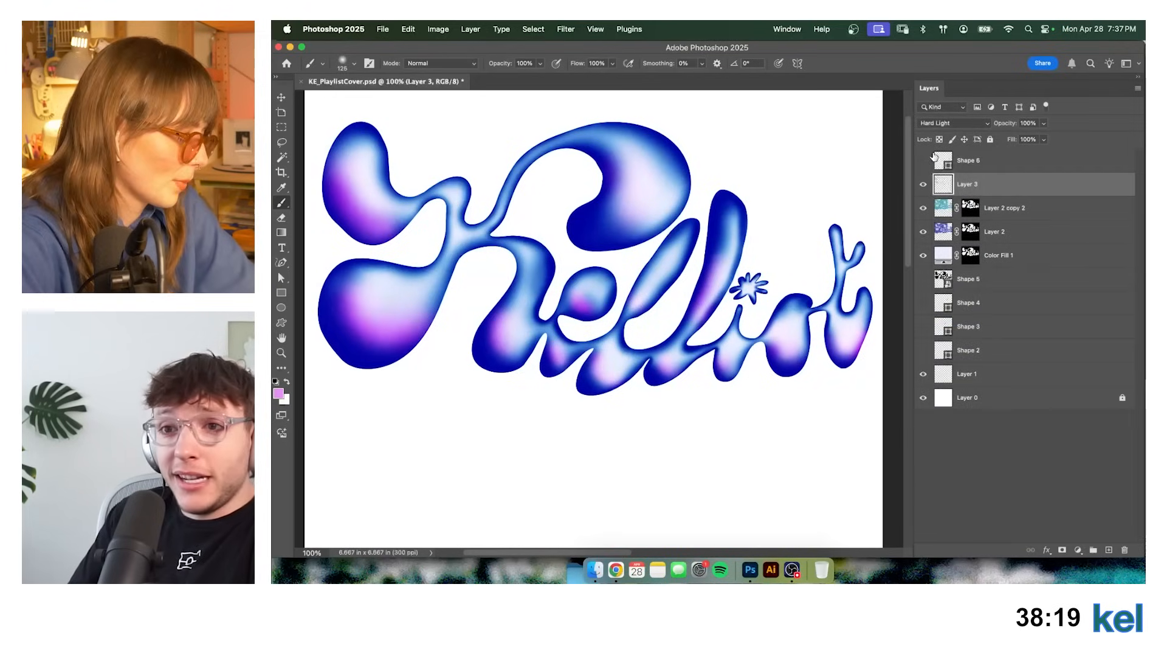
Set the pink layer's blending mode to Color, and apply Hue/Saturation with hue -101, saturation +100 and lightness -57.
{"action": "key", "text": "super+0"}
{"action": "left_click", "coordinate": [962, 122]}
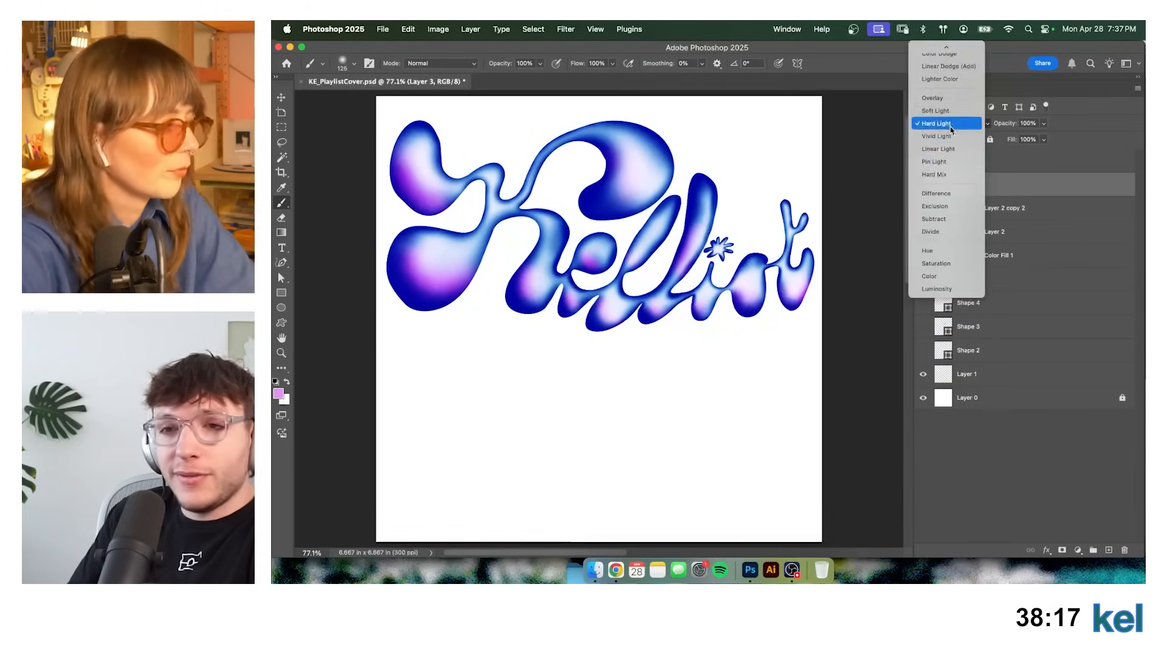
{"action": "left_click", "coordinate": [961, 274]}
{"action": "key", "text": "ctrl+u"}
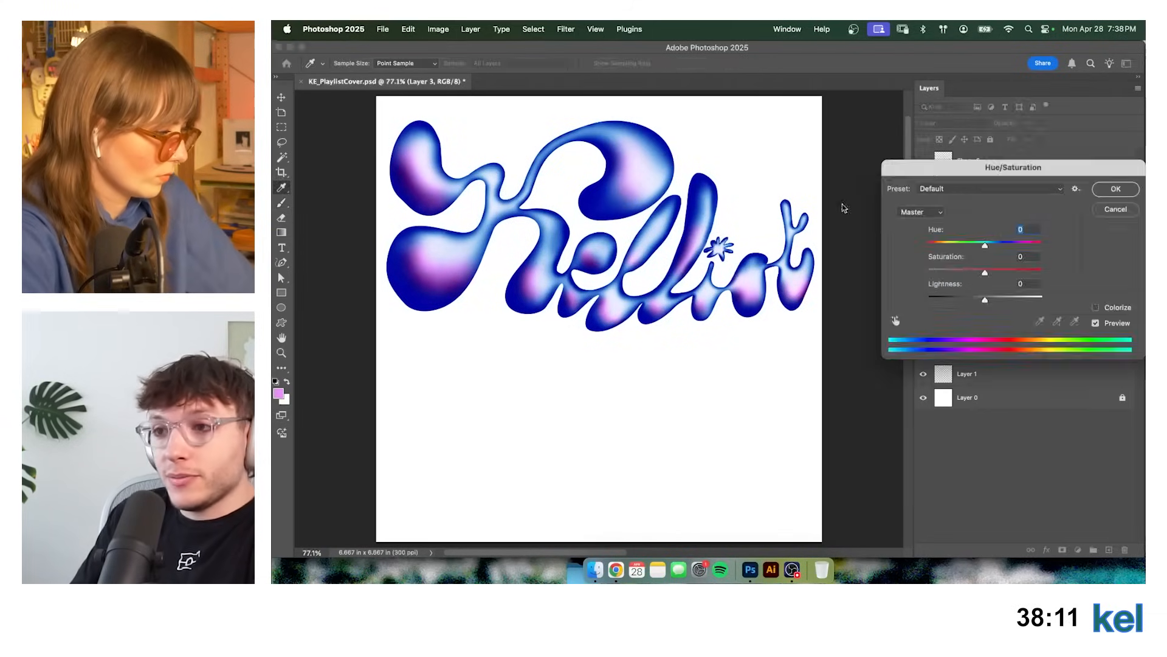
{"action": "left_click_drag", "start_coordinate": [990, 243], "coordinate": [1045, 273]}
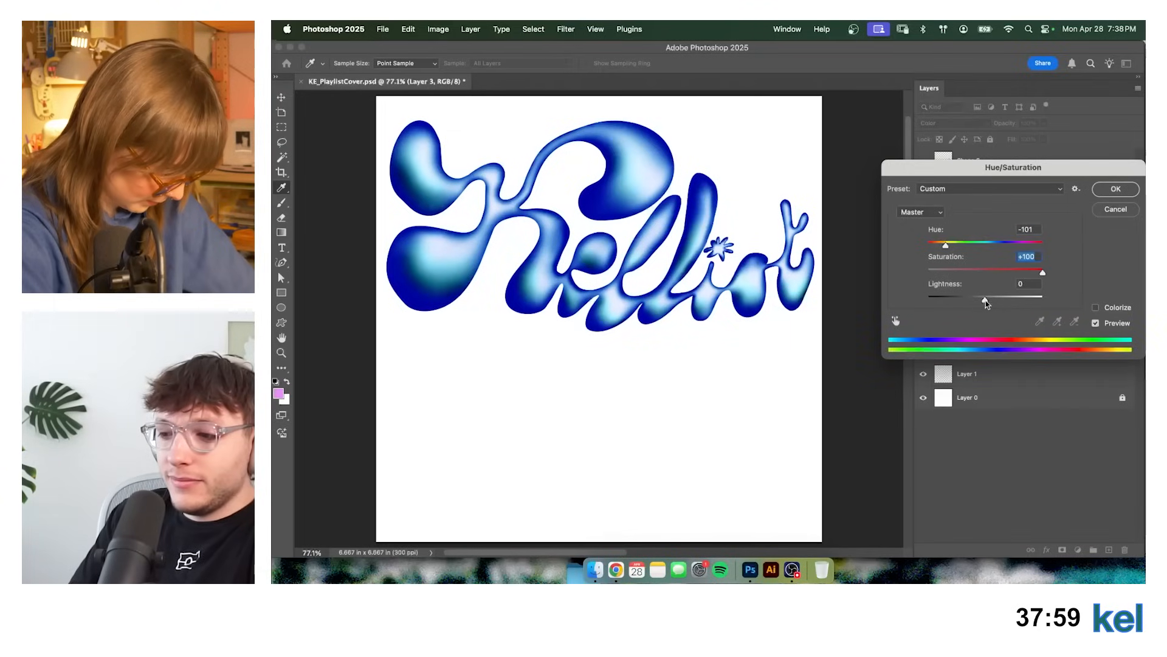
{"action": "mouse_move", "coordinate": [985, 303]}
{"action": "left_mouse_down"}
{"action": "mouse_move", "coordinate": [914, 304]}
{"action": "mouse_move", "coordinate": [970, 296]}
{"action": "mouse_move", "coordinate": [954, 296]}
{"action": "left_mouse_up"}
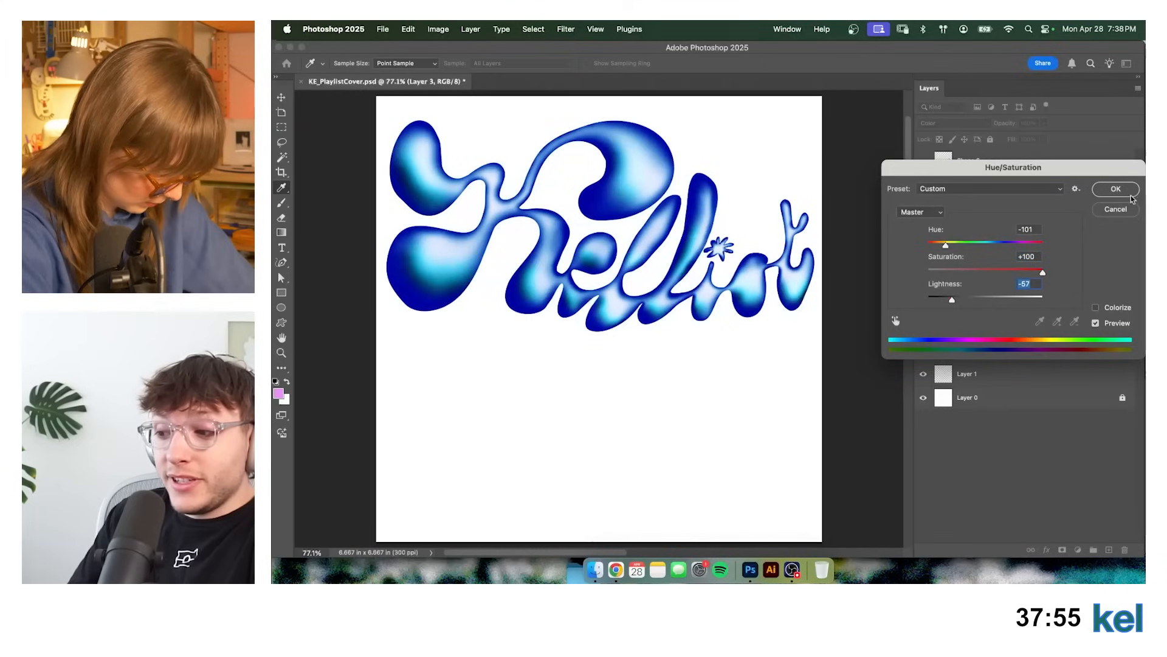
{"action": "left_click", "coordinate": [1116, 190]}
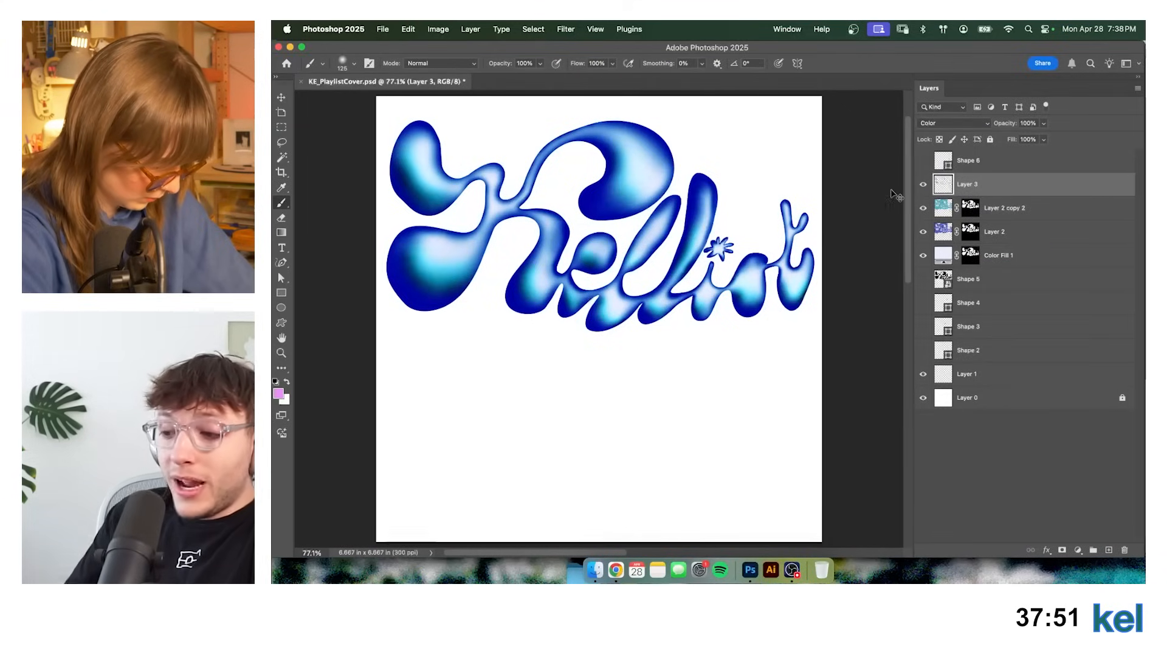
{"action": "key", "text": "super+minus"}
{"action": "key", "text": "super+minus"}
{"action": "key", "text": "super+minus"}
{"action": "key", "text": "super+0"}
Draw a pink rectangle about 1806 by 1099 px on a new layer, and place it behind the lettering, directly above Layer 0.
{"action": "key", "text": "v"}
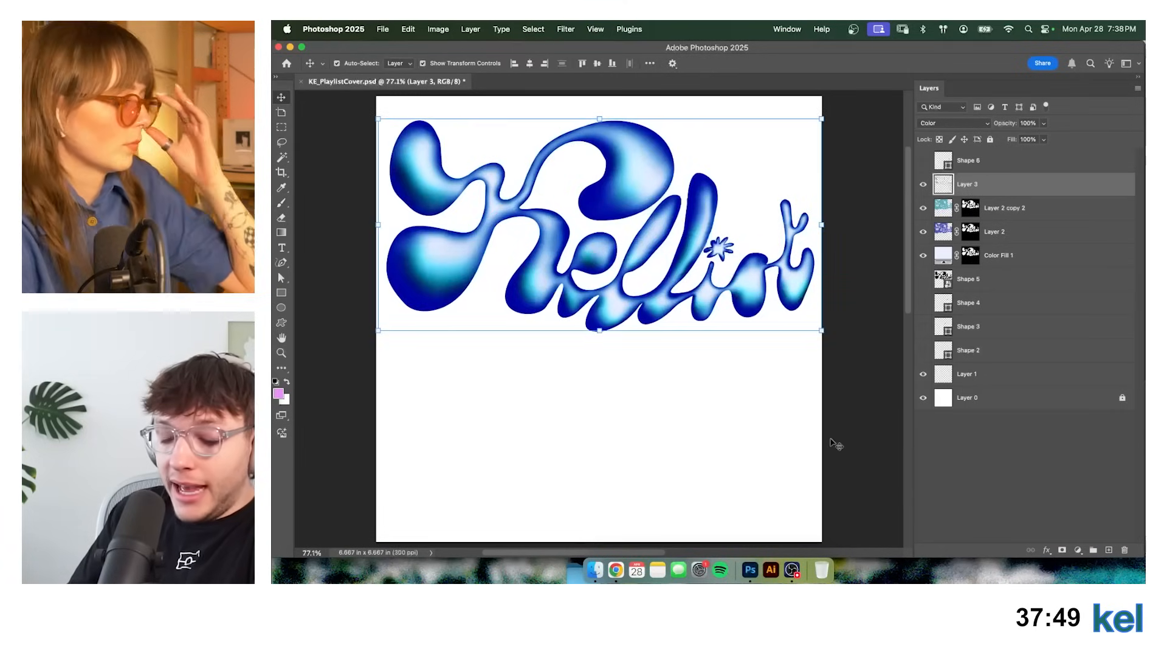
{"action": "left_click", "coordinate": [836, 444]}
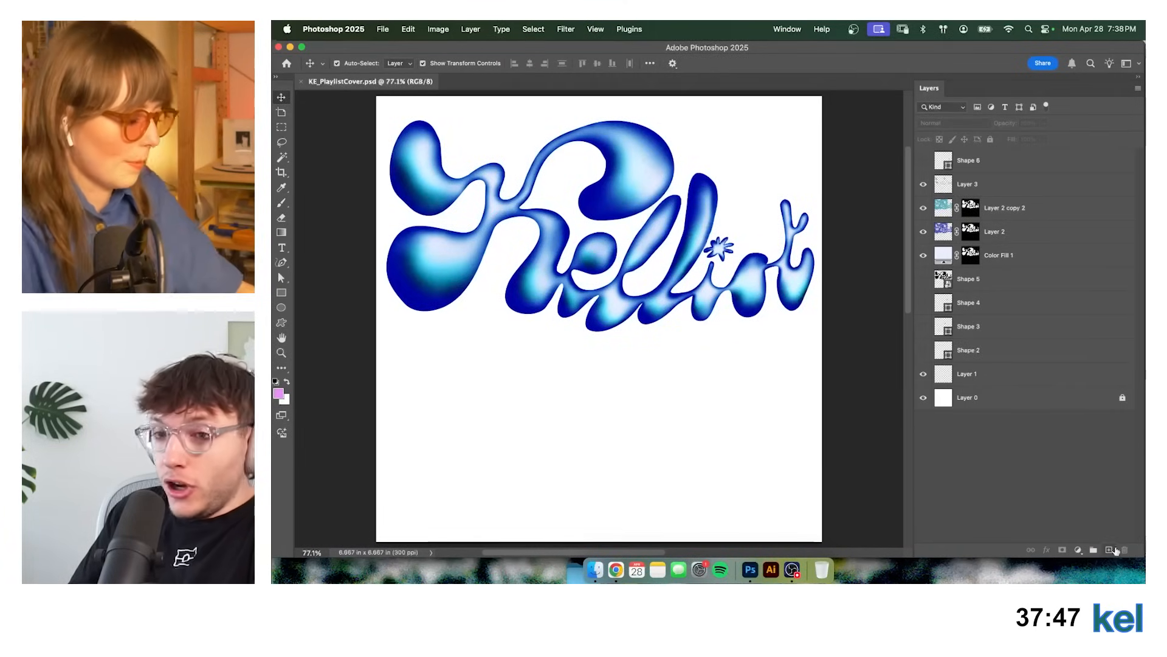
{"action": "left_click", "coordinate": [1114, 549]}
{"action": "key", "text": "u"}
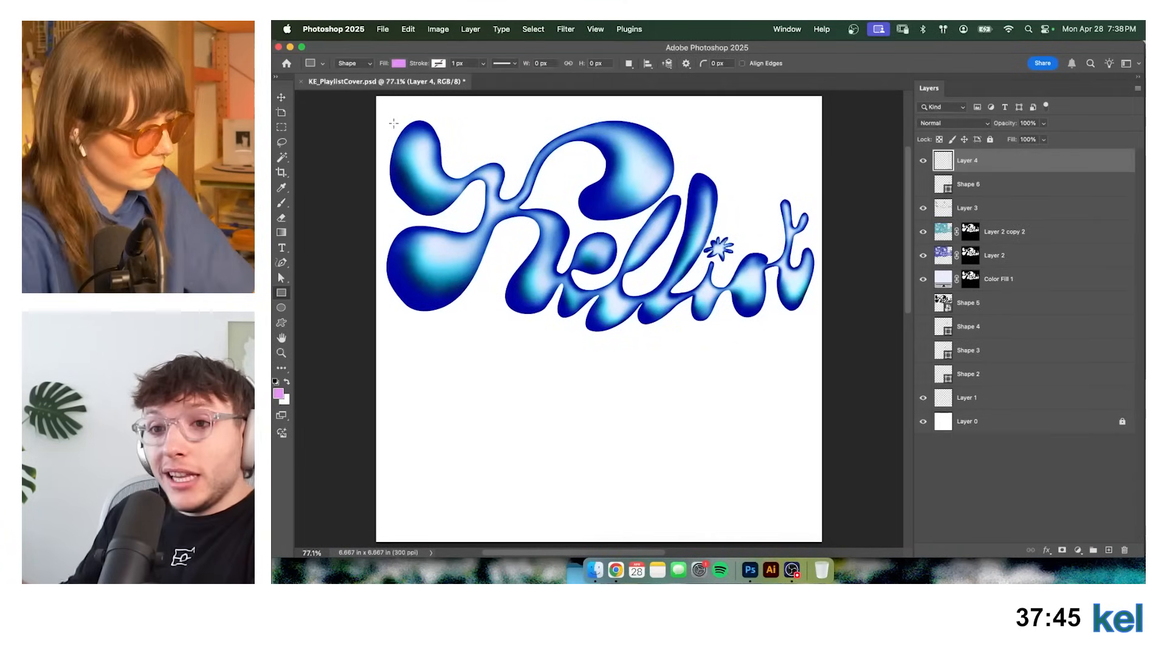
{"action": "left_click_drag", "start_coordinate": [389, 111], "coordinate": [800, 364]}
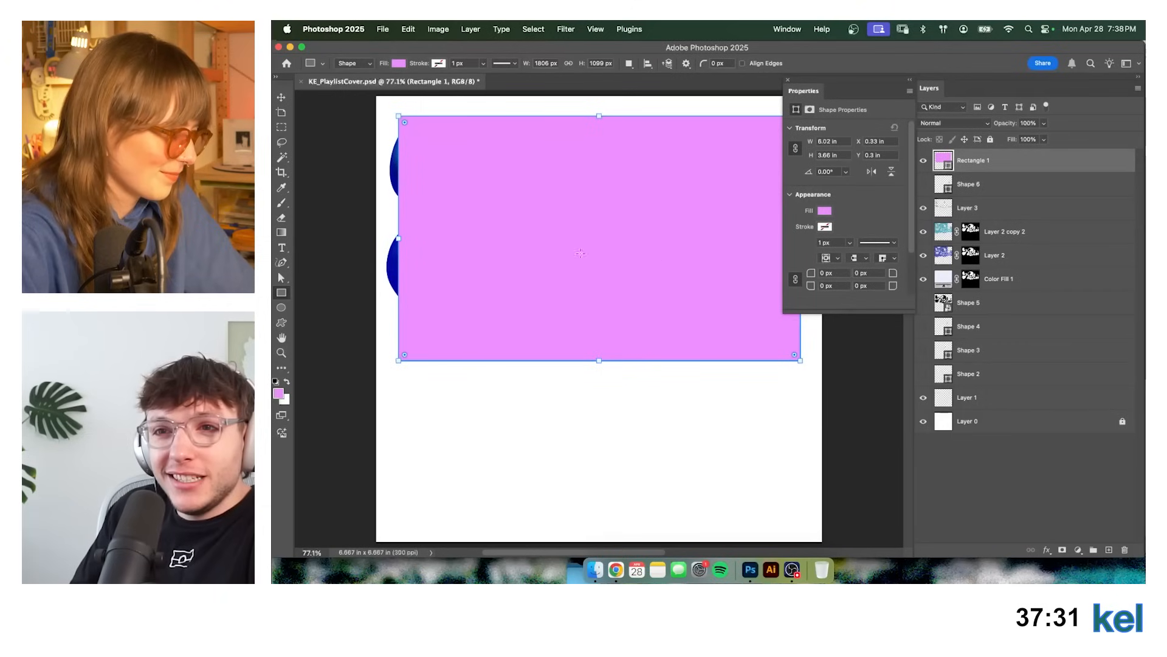
{"action": "key", "text": "super+shift+bracketleft"}
{"action": "key", "text": "super+bracketright"}
{"action": "key", "text": "v"}
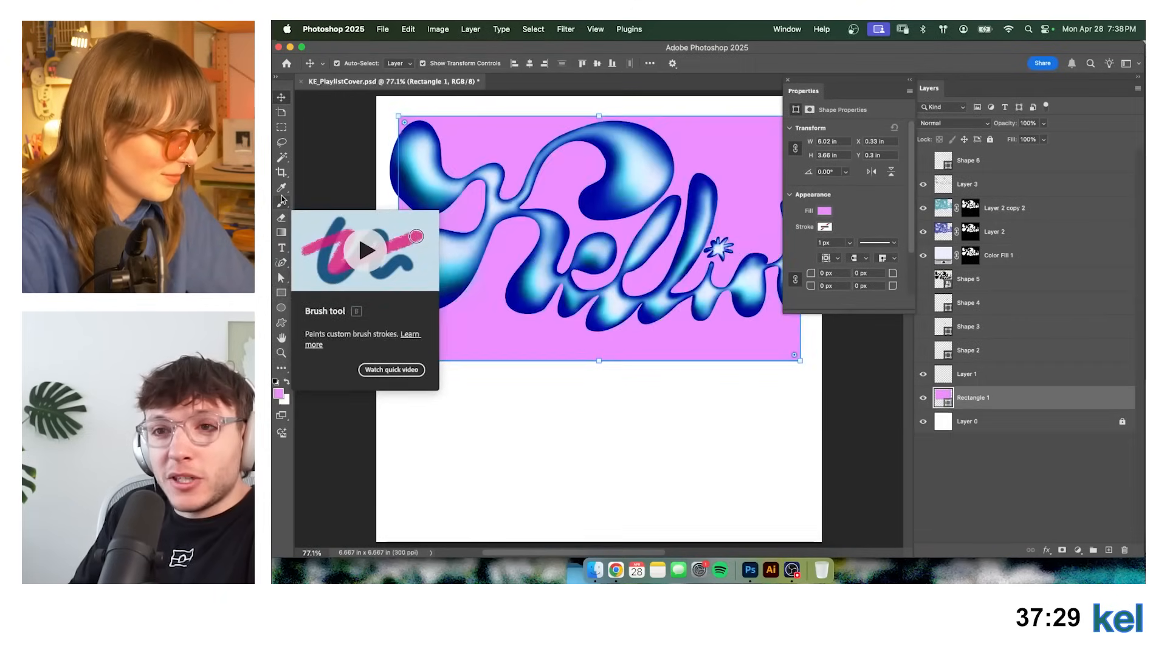
{"action": "left_click", "coordinate": [831, 422]}
{"action": "left_click_drag", "start_coordinate": [860, 397], "coordinate": [825, 385]}
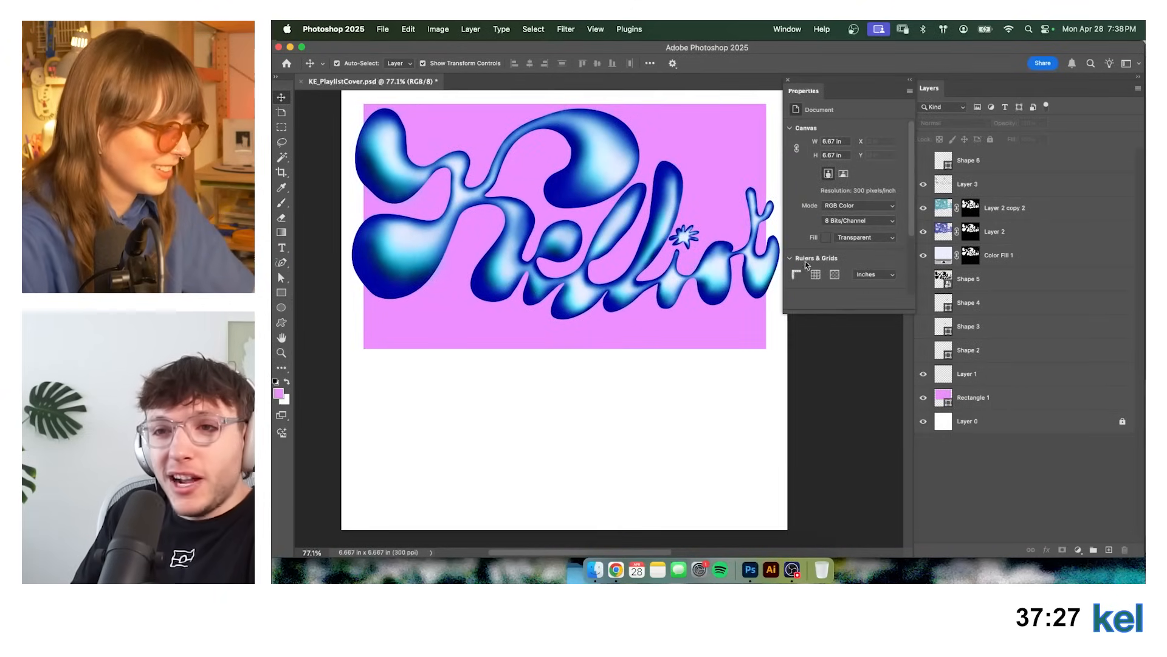
{"action": "left_click", "coordinate": [787, 80]}
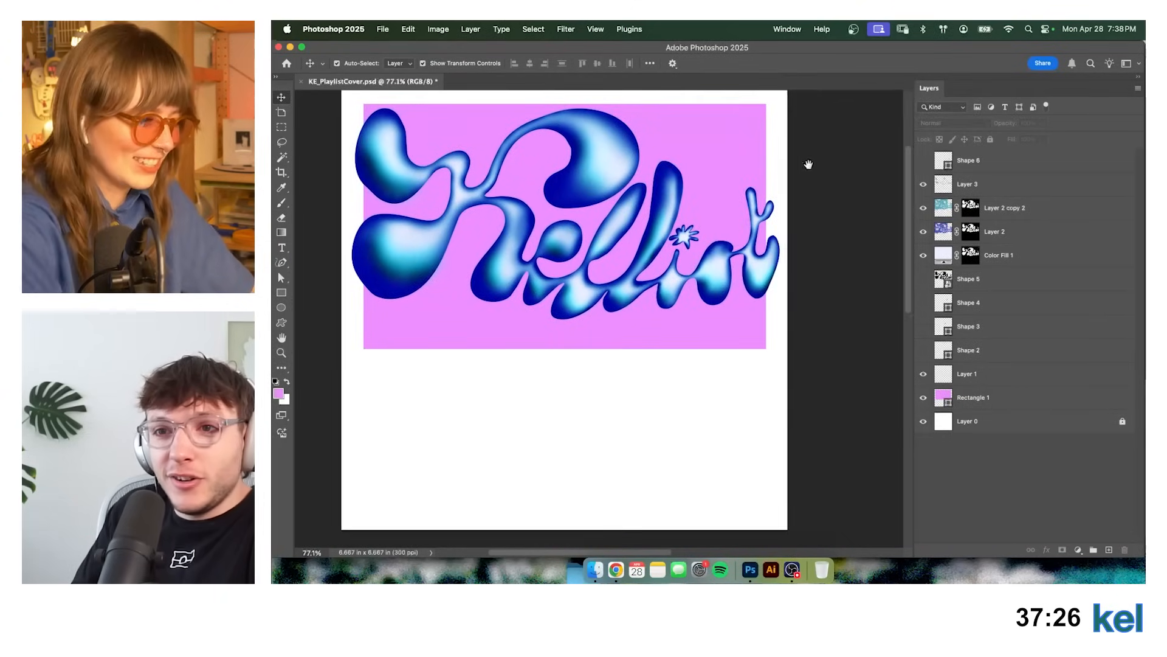
Toggle the visibility of Layer 3 and Layer 2 copy 2 to compare the lettering against the pink rectangle.
{"action": "left_click", "coordinate": [924, 208]}
{"action": "left_click", "coordinate": [924, 208]}
{"action": "left_click", "coordinate": [923, 184]}
{"action": "left_click", "coordinate": [924, 209]}
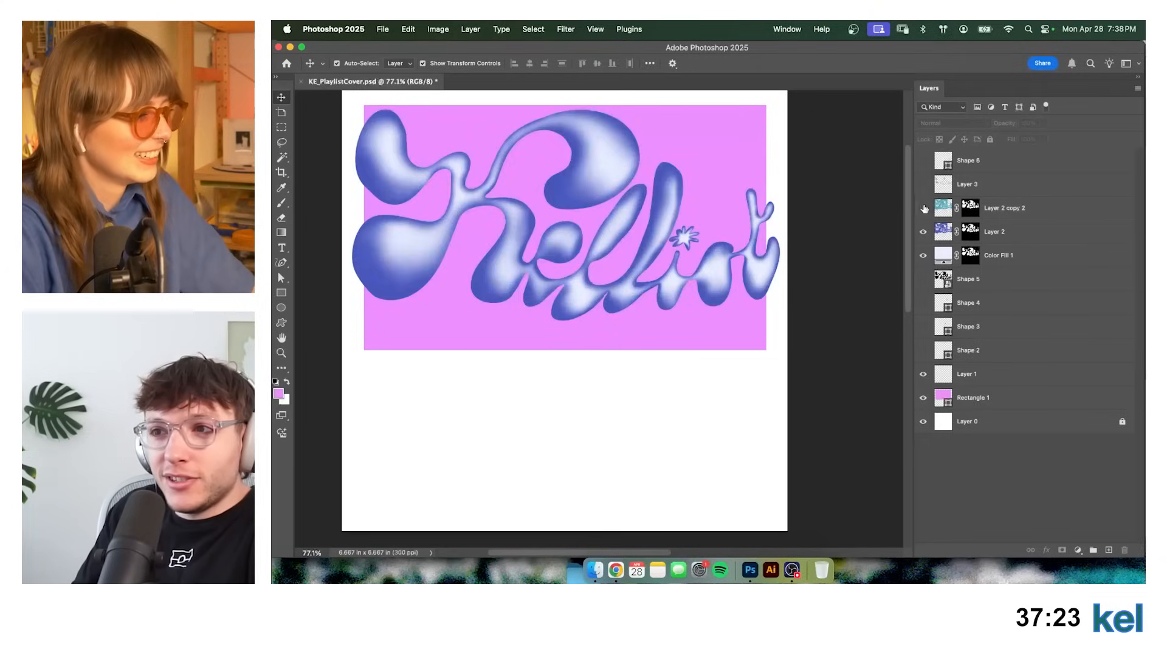
{"action": "left_click", "coordinate": [924, 184]}
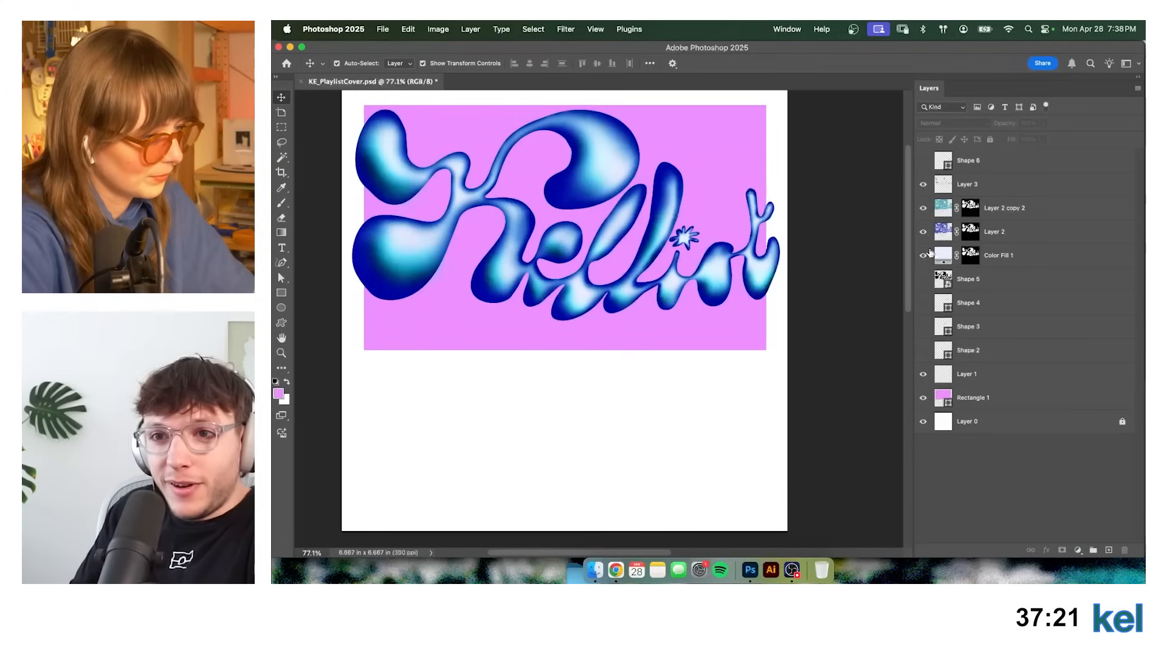
Hide the Color Fill 1 layer, then compare the see-through lettering with Layer 2 copy 2 and Layer 3 switched off.
{"action": "left_click", "coordinate": [923, 256]}
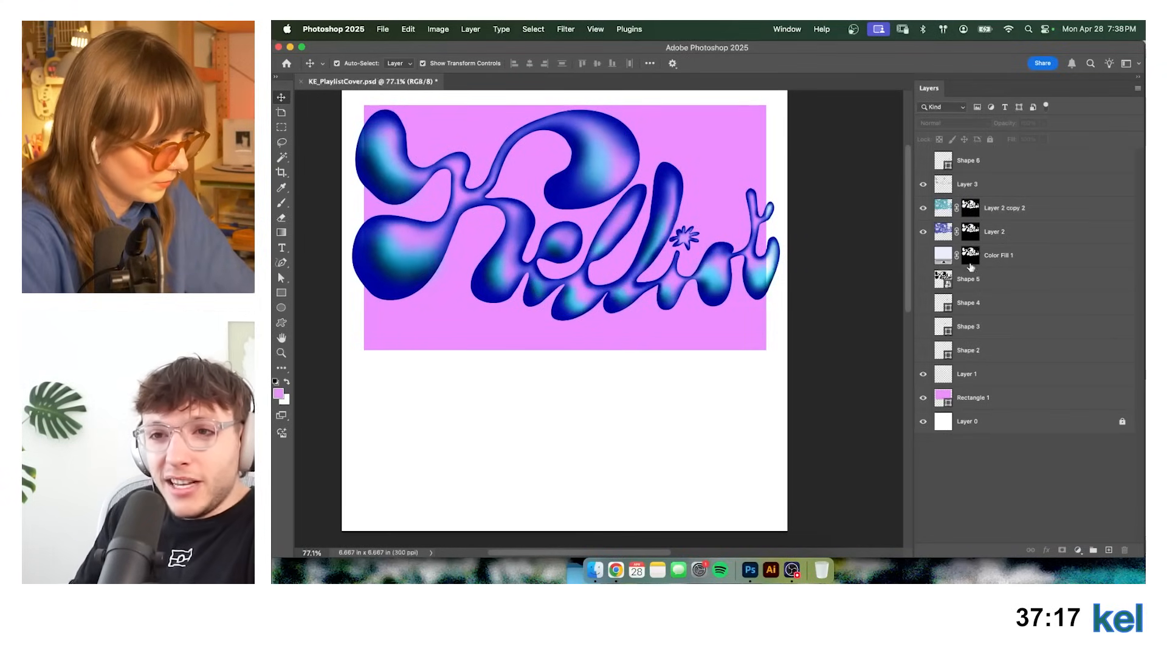
{"action": "left_click", "coordinate": [924, 209]}
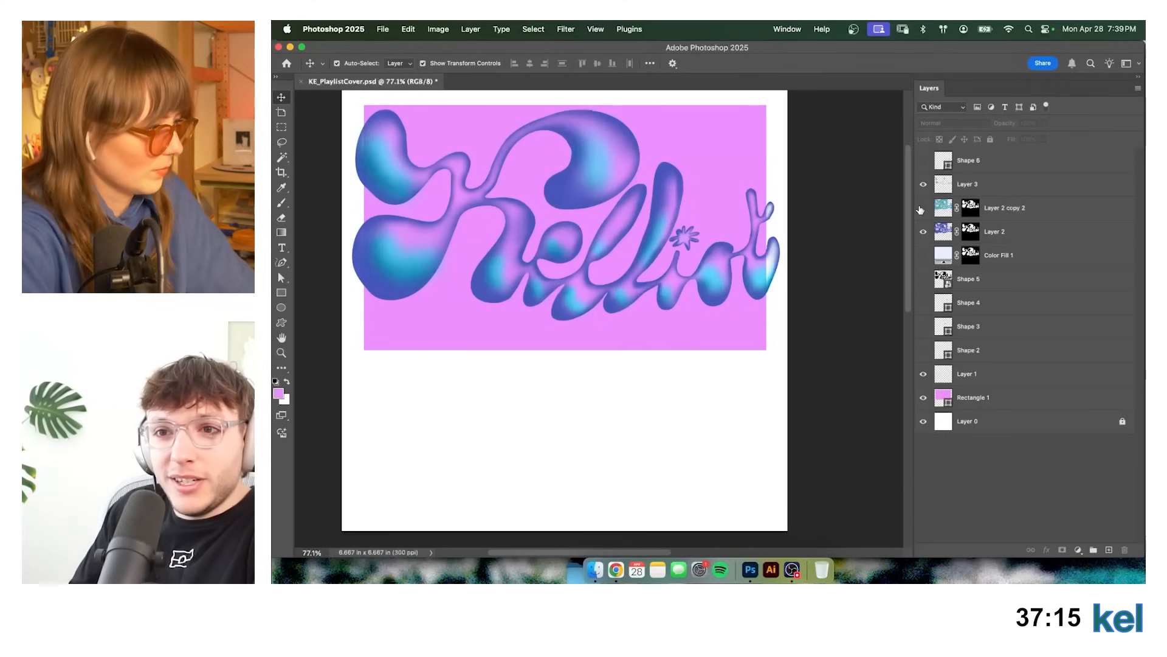
{"action": "left_click", "coordinate": [923, 208]}
{"action": "left_click", "coordinate": [922, 185]}
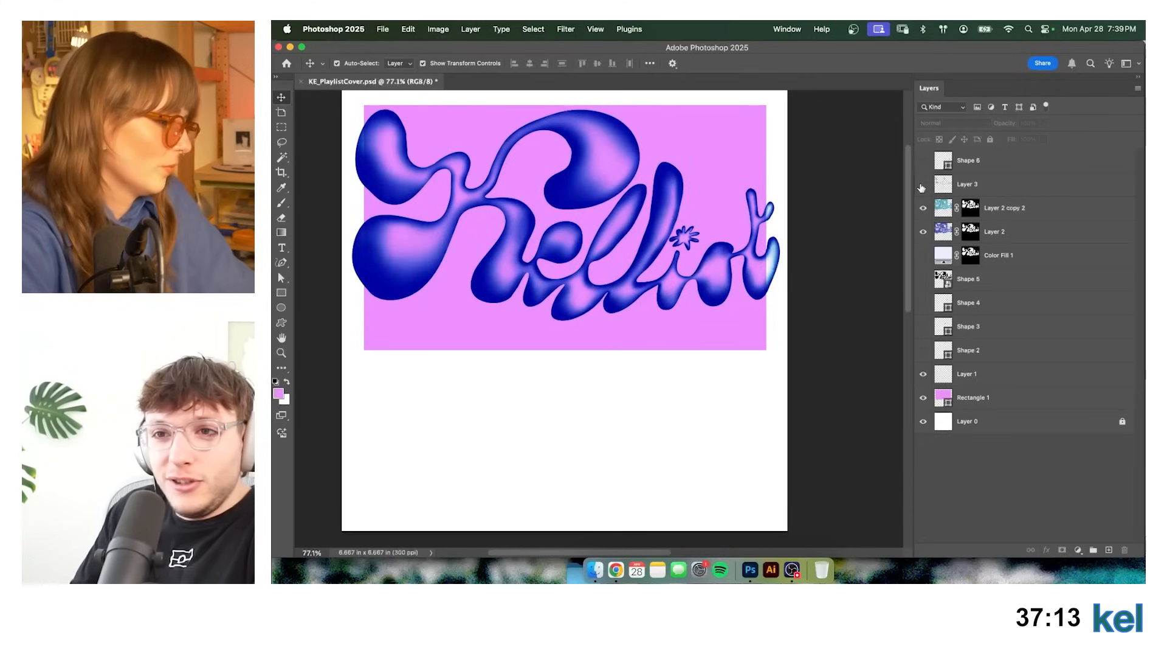
Try centering the pink rectangle vertically on the canvas, and undo the move.
{"action": "left_click", "coordinate": [998, 402]}
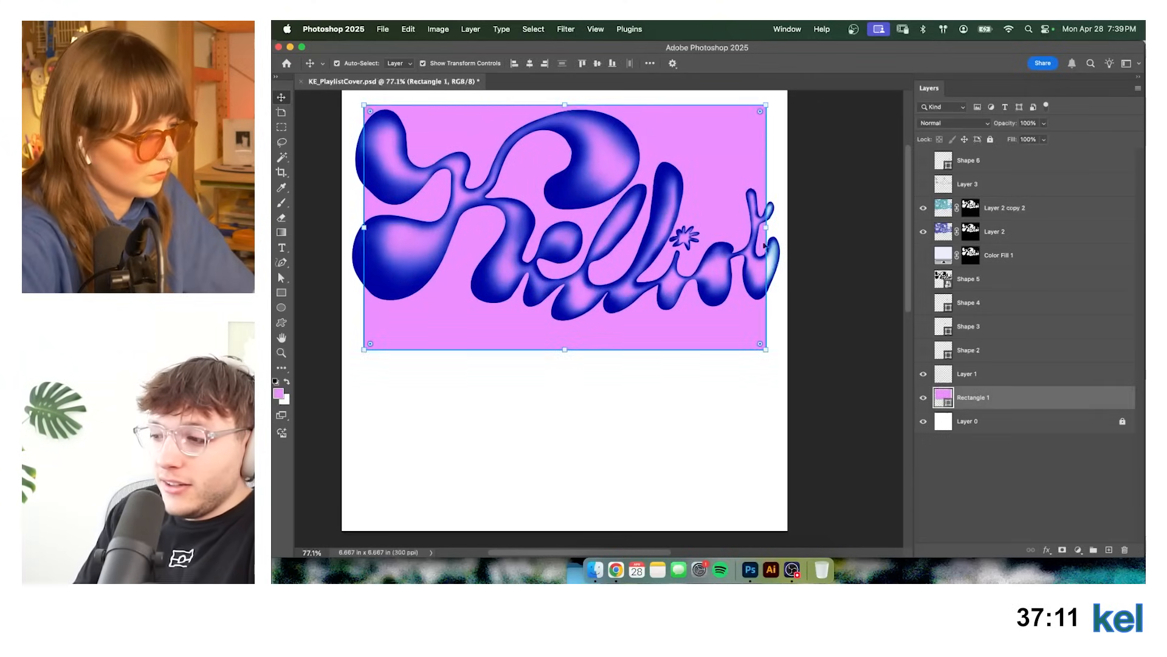
{"action": "left_click", "coordinate": [597, 63]}
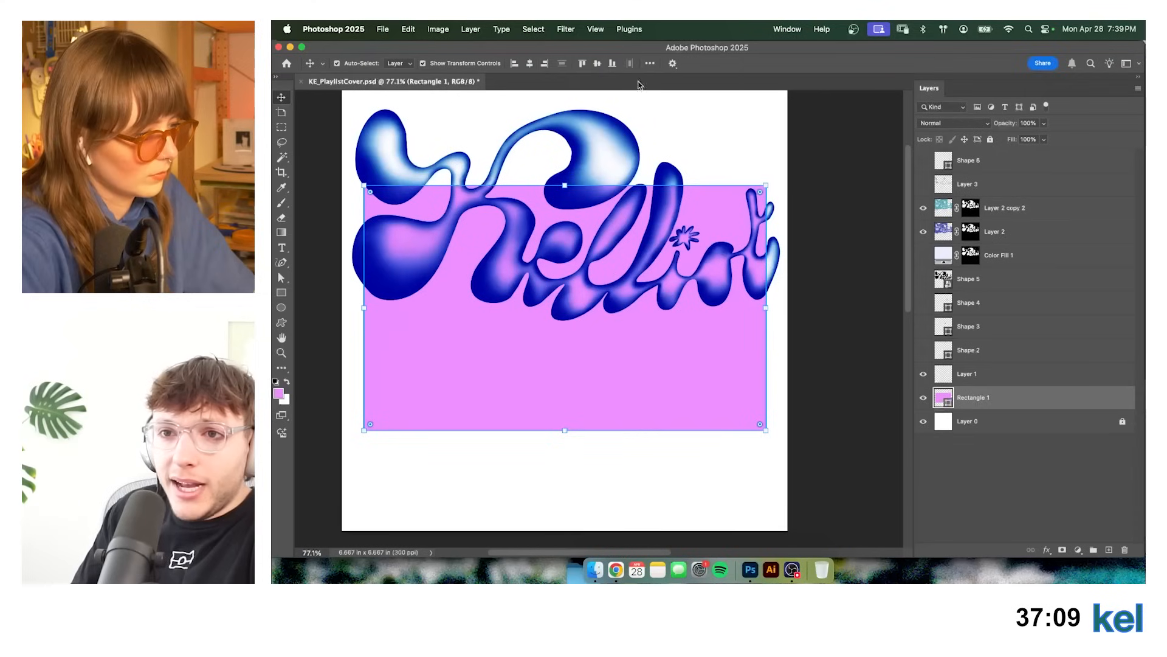
{"action": "left_click", "coordinate": [846, 193]}
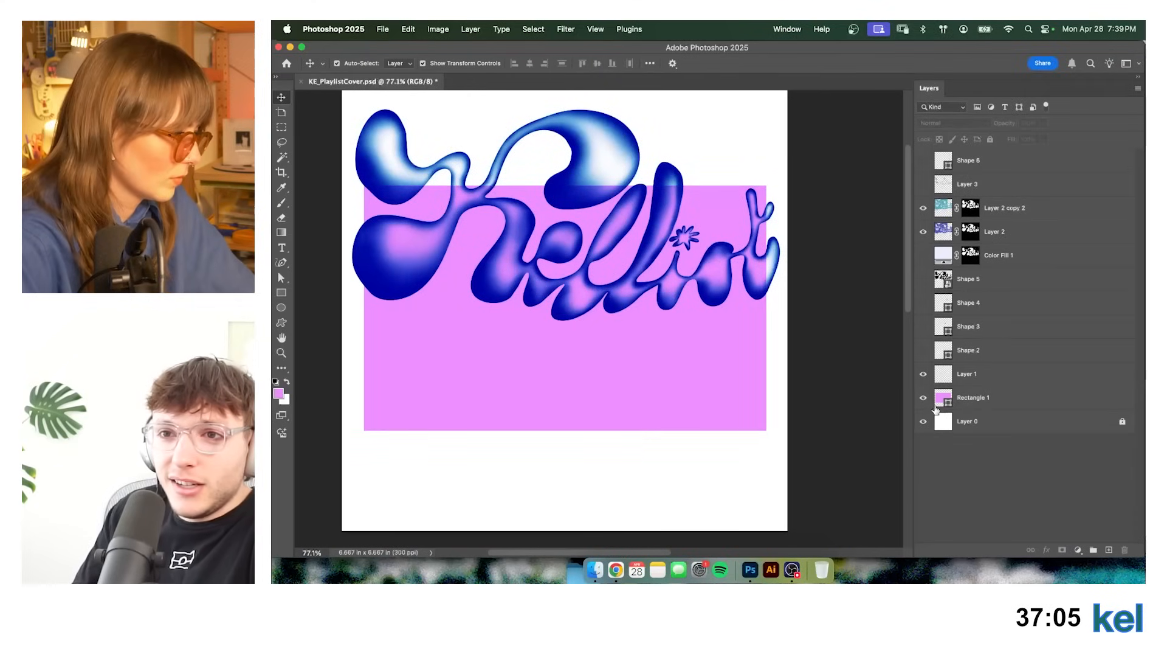
{"action": "key", "text": "ctrl+z"}
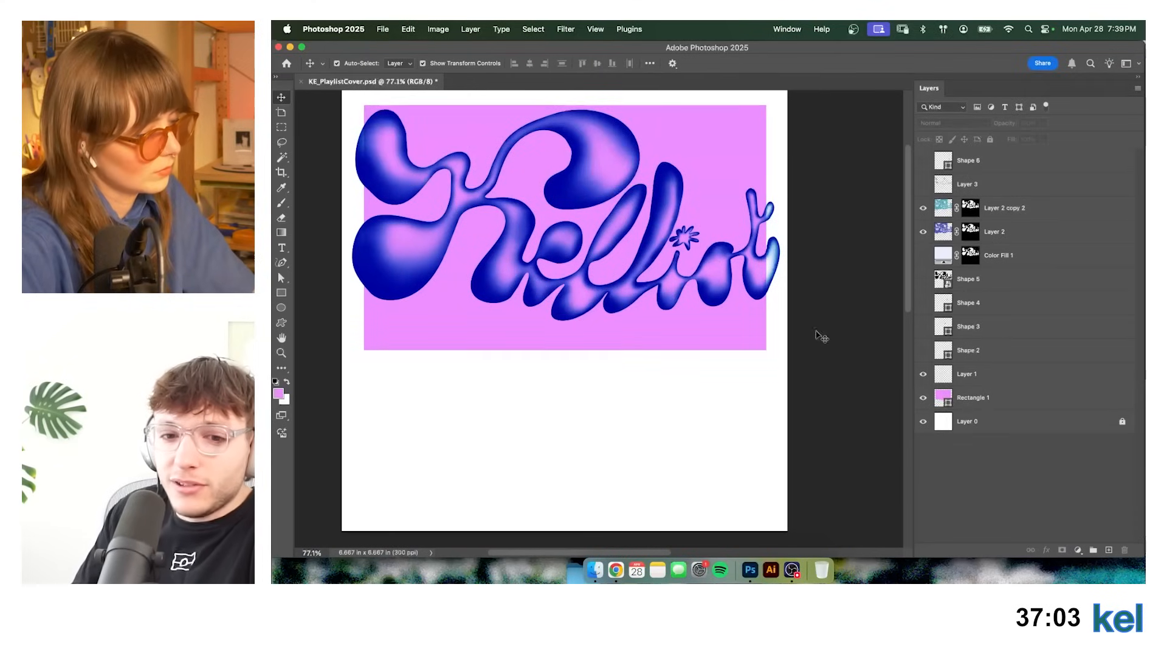
Hide the pink rectangle, show Layer 3 again, and save the document.
{"action": "left_click", "coordinate": [923, 398]}
{"action": "left_click", "coordinate": [925, 183]}
{"action": "scroll", "coordinate": [854, 262], "scroll_direction": "left", "scroll_amount": 2}
{"action": "scroll", "coordinate": [854, 262], "scroll_direction": "up", "scroll_amount": 1}
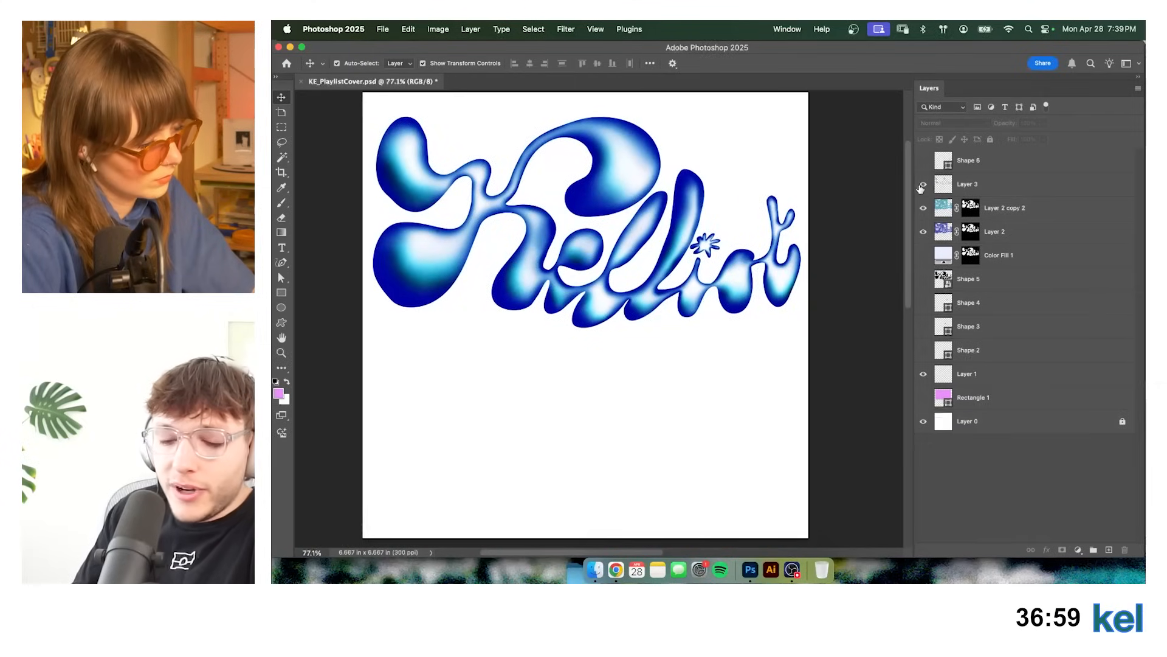
{"action": "scroll", "coordinate": [836, 249], "scroll_direction": "left", "scroll_amount": 2}
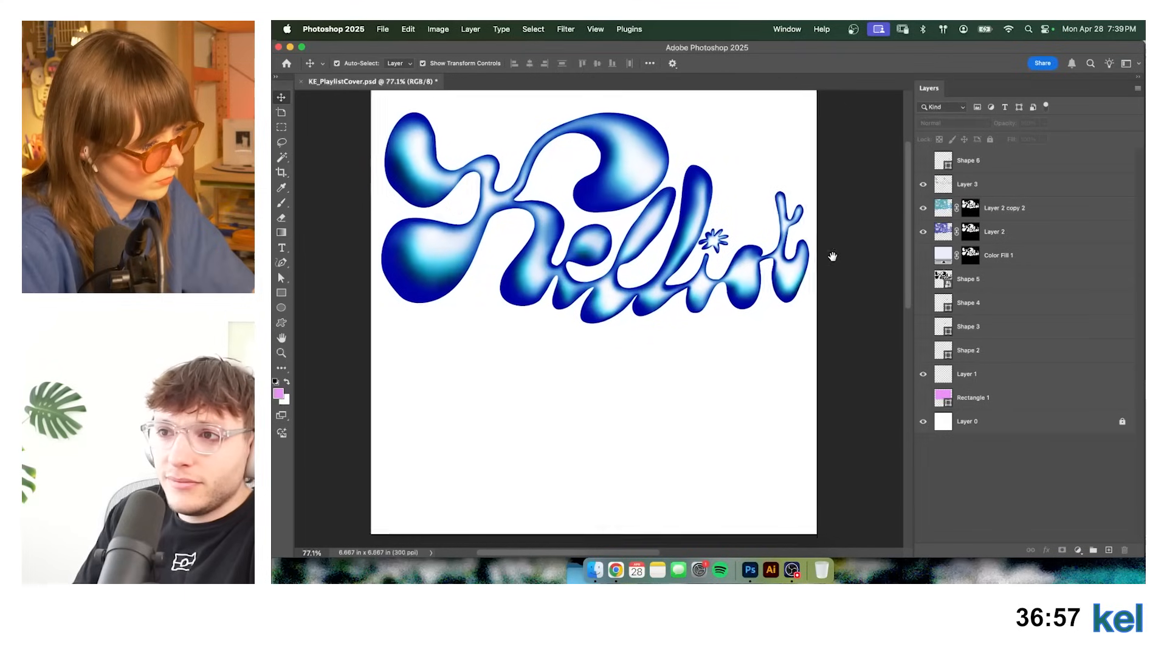
{"action": "key", "text": "super+s"}
{"action": "scroll", "coordinate": [854, 268], "scroll_direction": "right", "scroll_amount": 1}
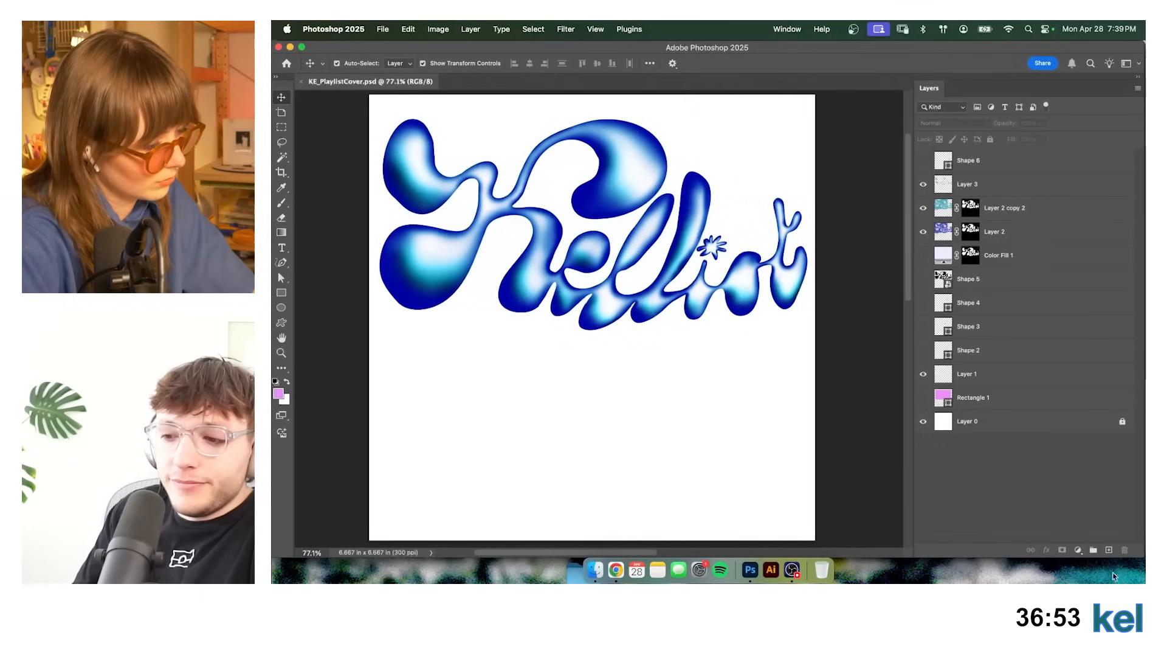
Add a new top layer and paint three soft pink spots below the lettering, enlarging the brush to 200 px.
{"action": "left_click", "coordinate": [1110, 549]}
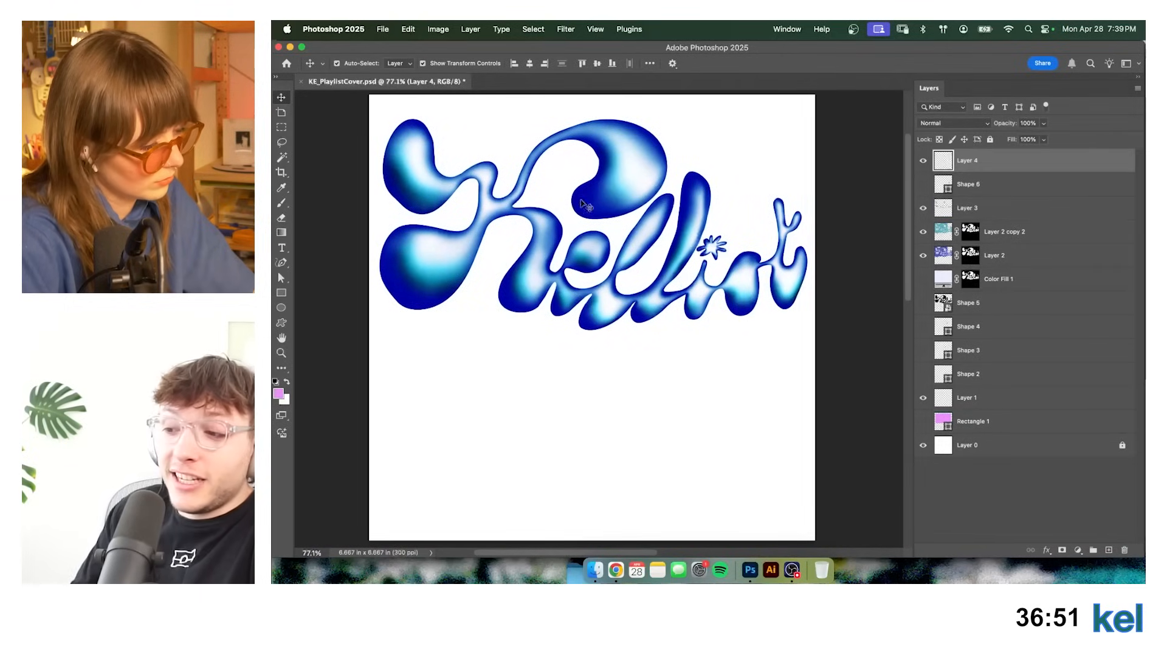
{"action": "key", "text": "b"}
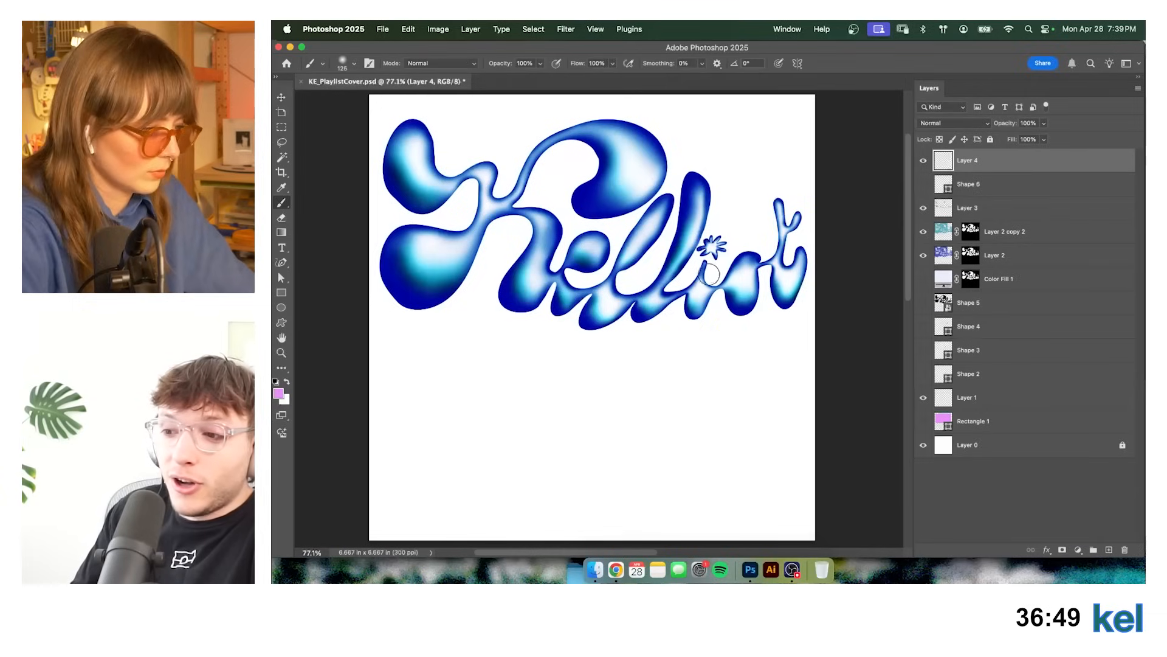
{"action": "mouse_move", "coordinate": [668, 390]}
{"action": "left_mouse_down"}
{"action": "mouse_move", "coordinate": [669, 411]}
{"action": "mouse_move", "coordinate": [518, 403]}
{"action": "mouse_move", "coordinate": [502, 413]}
{"action": "left_mouse_up"}
{"action": "key", "text": "super+z"}
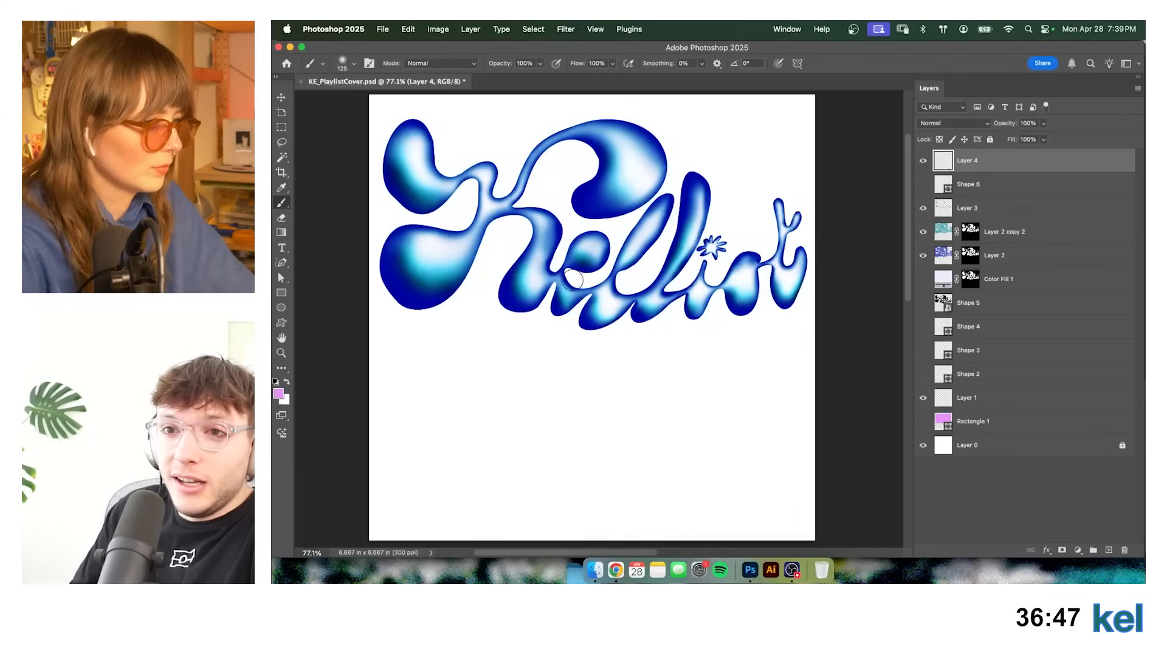
{"action": "left_click_drag", "start_coordinate": [717, 365], "coordinate": [717, 391]}
{"action": "left_click", "coordinate": [520, 393]}
{"action": "key", "text": "bracketright"}
{"action": "left_click", "coordinate": [612, 362]}
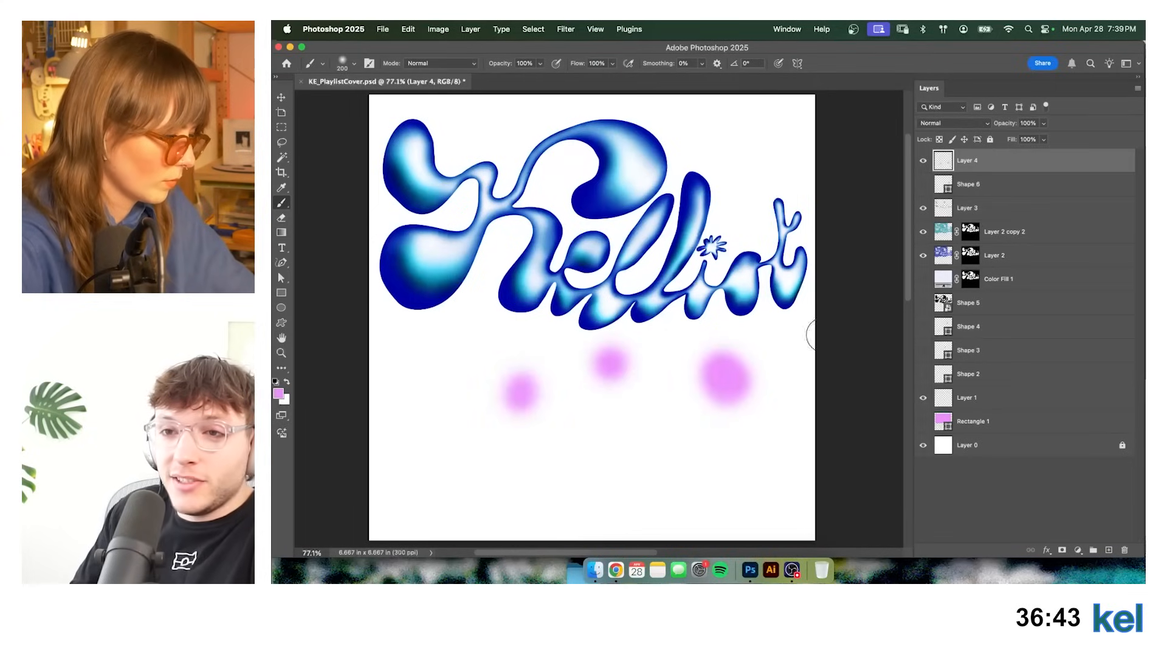
Select a freehand five-pointed star over each of the three pink spots with the Lasso and turn the selection into a layer mask.
{"action": "key", "text": "l"}
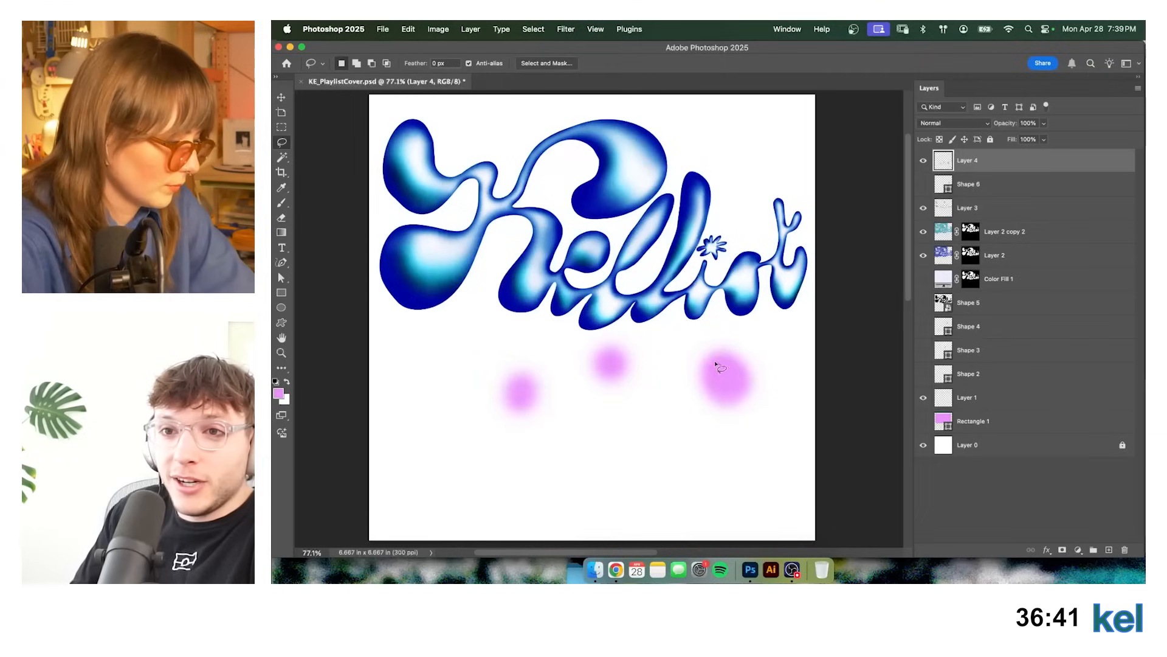
{"action": "mouse_move", "coordinate": [711, 368]}
{"action": "left_mouse_down"}
{"action": "mouse_move", "coordinate": [698, 389]}
{"action": "mouse_move", "coordinate": [719, 383]}
{"action": "mouse_move", "coordinate": [727, 409]}
{"action": "mouse_move", "coordinate": [733, 386]}
{"action": "mouse_move", "coordinate": [755, 381]}
{"action": "mouse_move", "coordinate": [733, 378]}
{"action": "mouse_move", "coordinate": [733, 348]}
{"action": "left_mouse_up"}
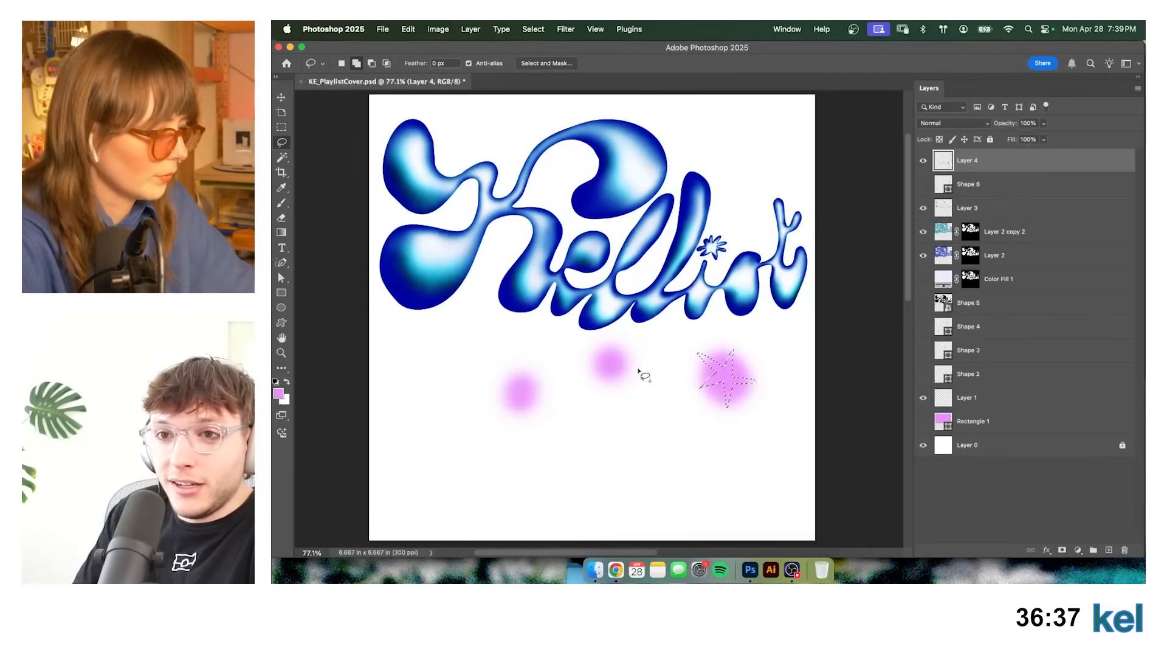
{"action": "mouse_move", "coordinate": [604, 366]}
{"action": "left_mouse_down"}
{"action": "mouse_move", "coordinate": [611, 383]}
{"action": "mouse_move", "coordinate": [630, 371]}
{"action": "mouse_move", "coordinate": [623, 345]}
{"action": "mouse_move", "coordinate": [604, 366]}
{"action": "left_mouse_up"}
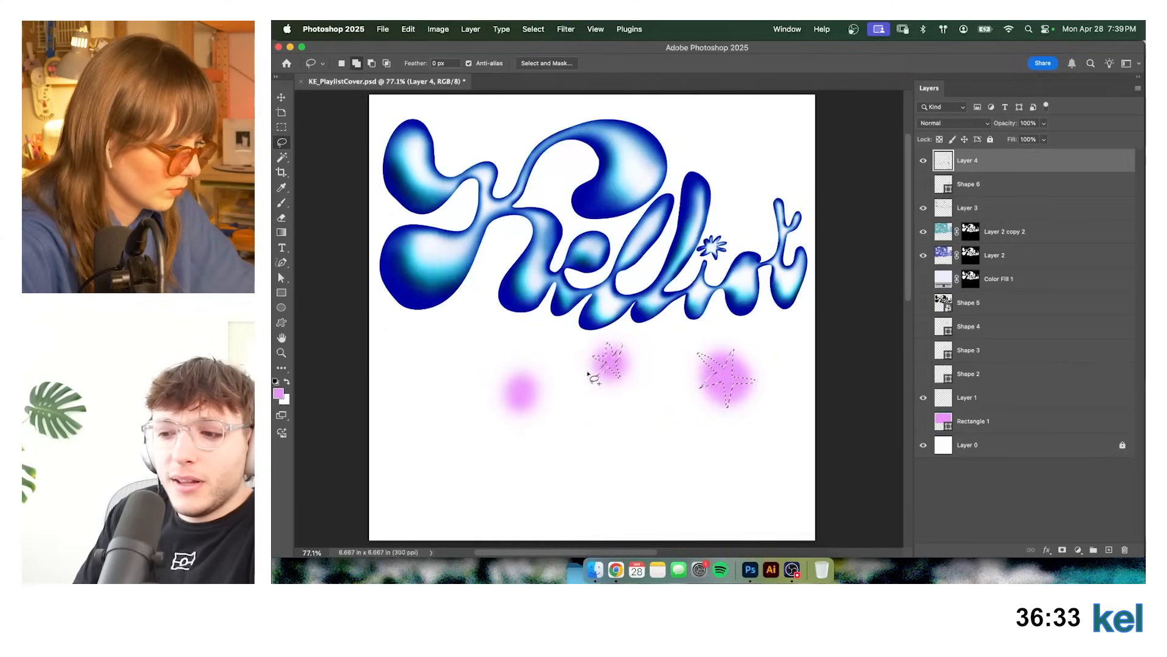
{"action": "mouse_move", "coordinate": [502, 383]}
{"action": "left_mouse_down"}
{"action": "mouse_move", "coordinate": [516, 388]}
{"action": "mouse_move", "coordinate": [506, 406]}
{"action": "mouse_move", "coordinate": [531, 411]}
{"action": "mouse_move", "coordinate": [534, 372]}
{"action": "mouse_move", "coordinate": [518, 382]}
{"action": "left_mouse_up"}
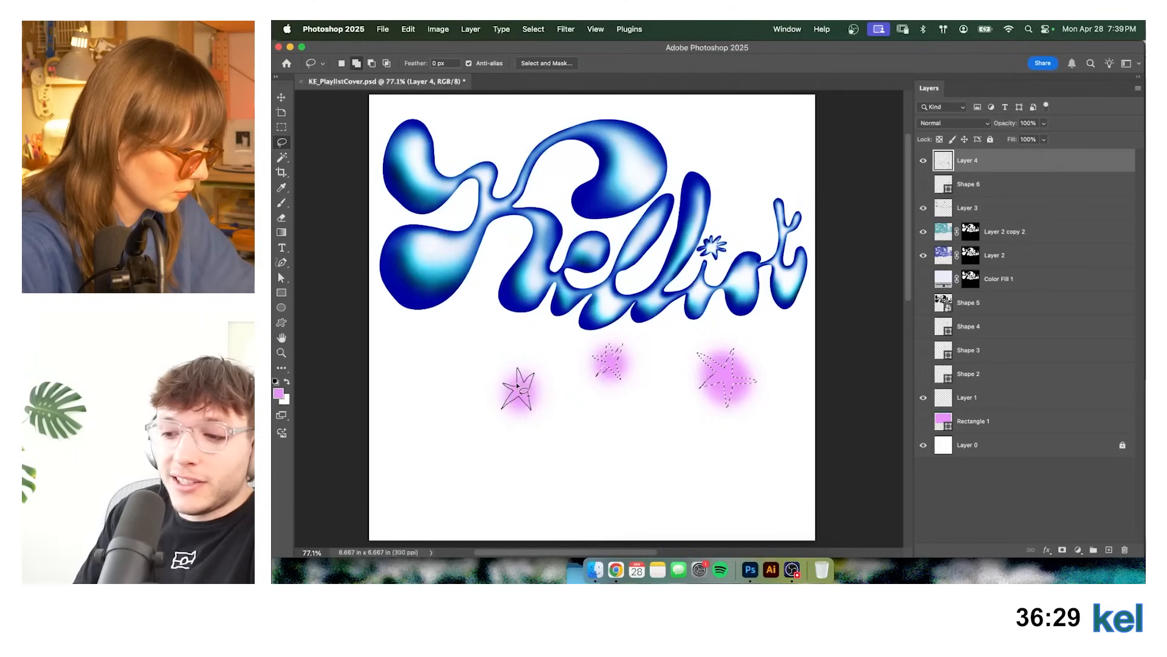
{"action": "left_click", "coordinate": [1063, 549]}
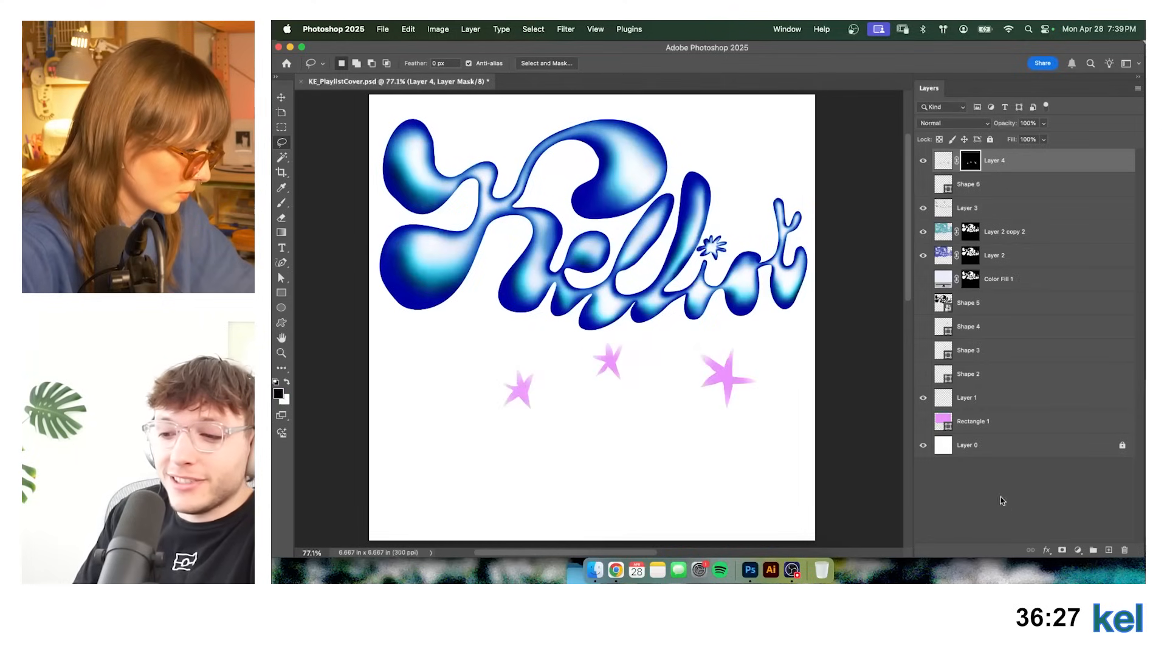
Move the three masked pink stars up over the lettering, and try rotating them about 151° before cancelling the rotation.
{"action": "key", "text": "v"}
{"action": "left_click_drag", "start_coordinate": [727, 377], "coordinate": [580, 246]}
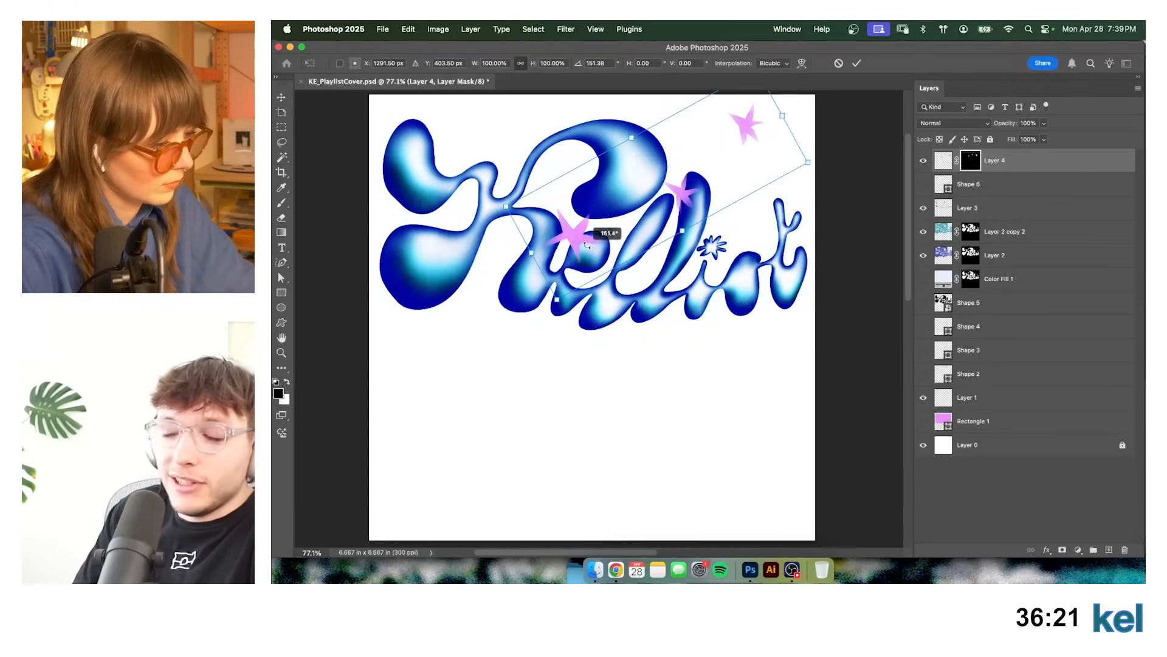
{"action": "left_click_drag", "start_coordinate": [708, 181], "coordinate": [721, 201]}
{"action": "key", "text": "Escape"}
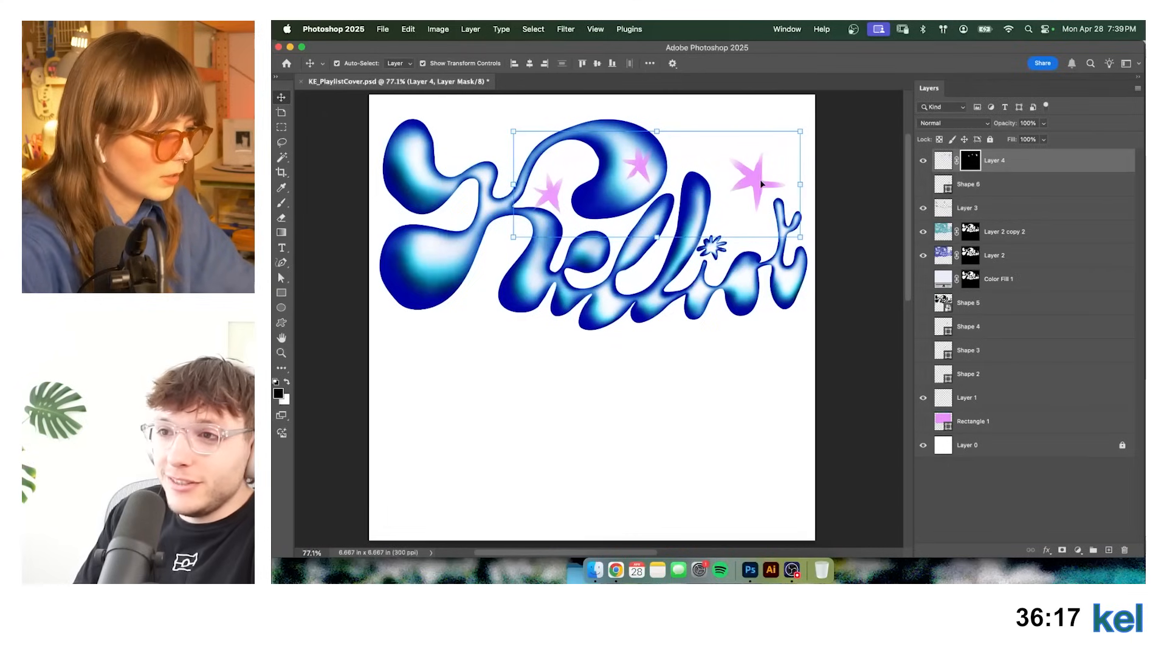
Move the masked pink stars down and across the lettering so the largest star covers the small blue burst above the i.
{"action": "left_click_drag", "start_coordinate": [789, 223], "coordinate": [714, 248]}
{"action": "left_click", "coordinate": [788, 358]}
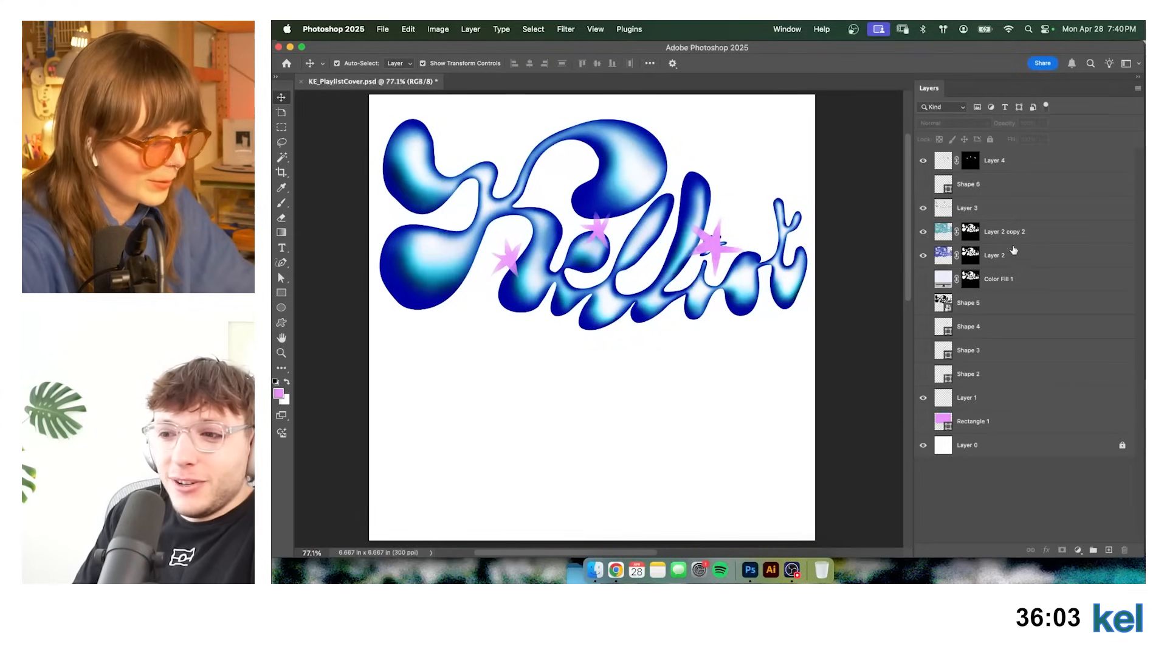
Group Layer 3, Layer 2 copy 2 and Layer 2, and add a layer mask to the group.
{"action": "left_click", "coordinate": [1022, 255]}
{"action": "left_click", "coordinate": [1028, 210], "text": "shift"}
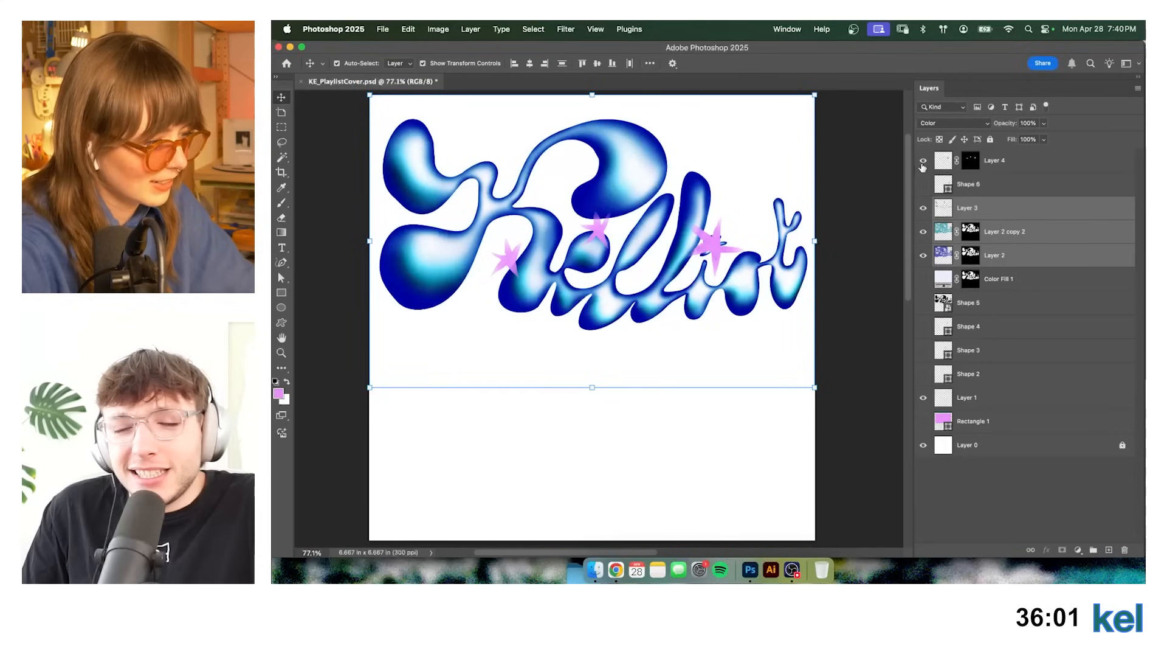
{"action": "left_click", "coordinate": [923, 162]}
{"action": "left_click", "coordinate": [924, 161]}
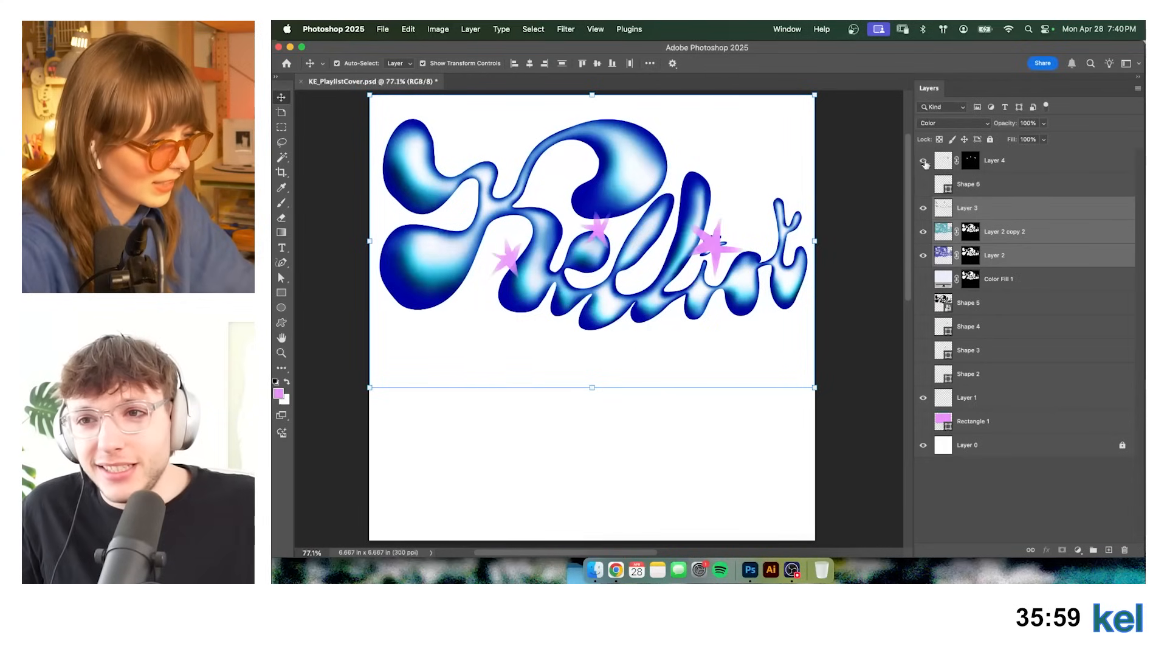
{"action": "key", "text": "super+g"}
{"action": "left_click", "coordinate": [1063, 550]}
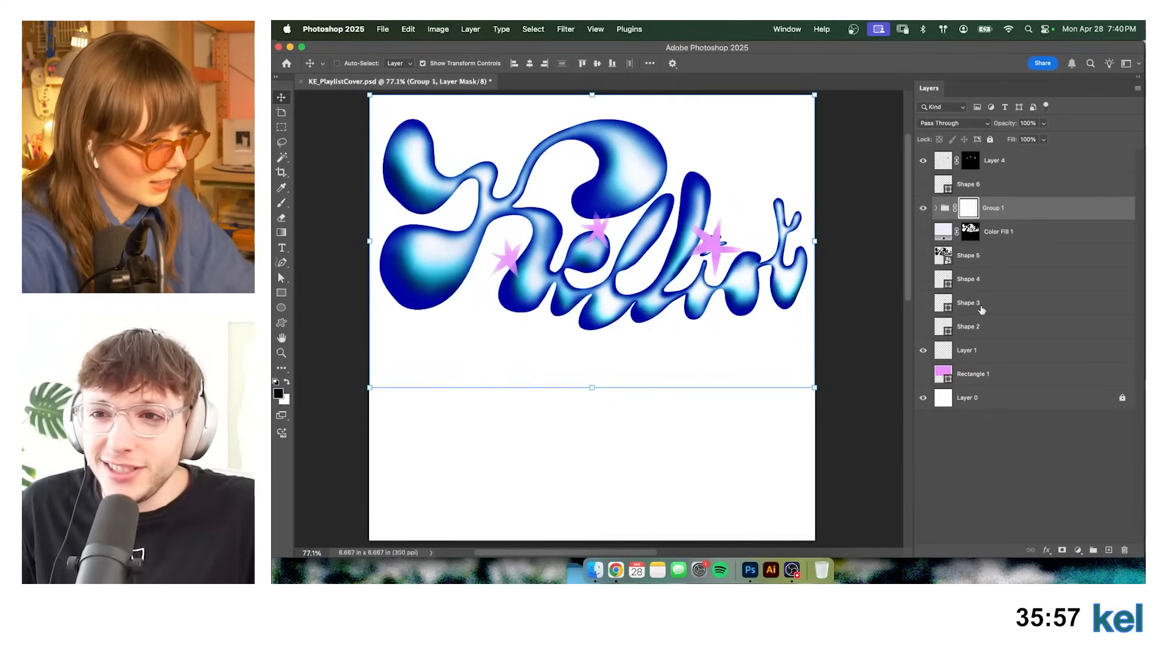
Activate the Brush tool for editing the group's mask around the large pink star at 200% zoom.
{"action": "key", "text": "super+plus"}
{"action": "key", "text": "super+plus"}
{"action": "scroll", "coordinate": [585, 412], "scroll_direction": "right", "scroll_amount": 3}
{"action": "scroll", "coordinate": [585, 412], "scroll_direction": "up", "scroll_amount": 2}
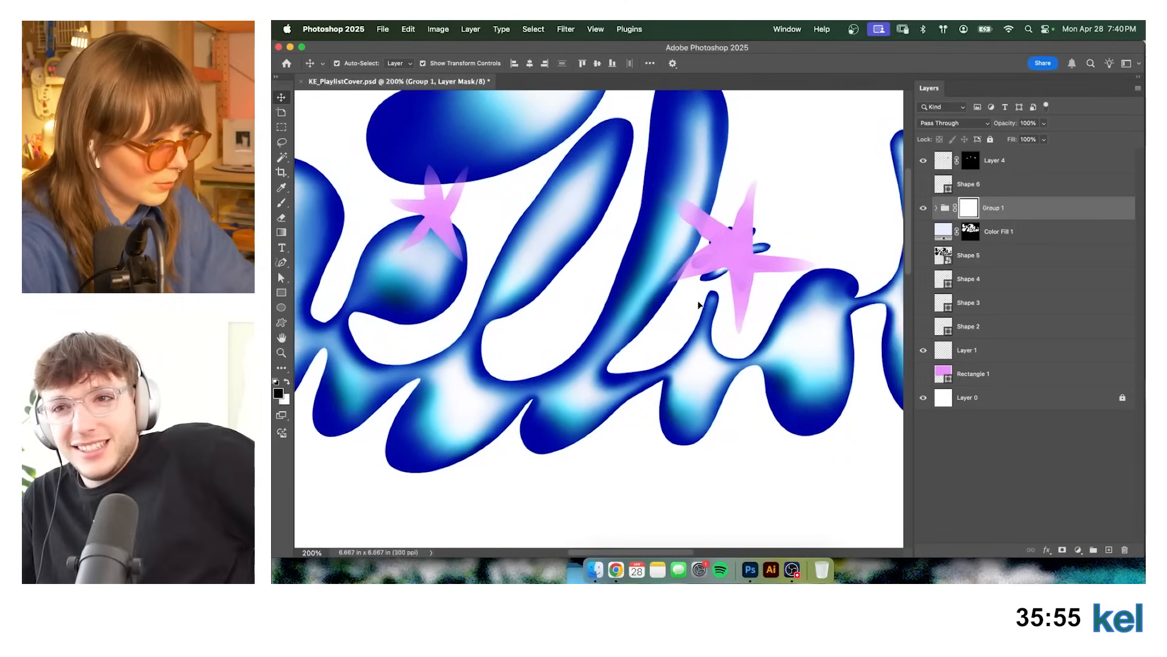
{"action": "key", "text": "b"}
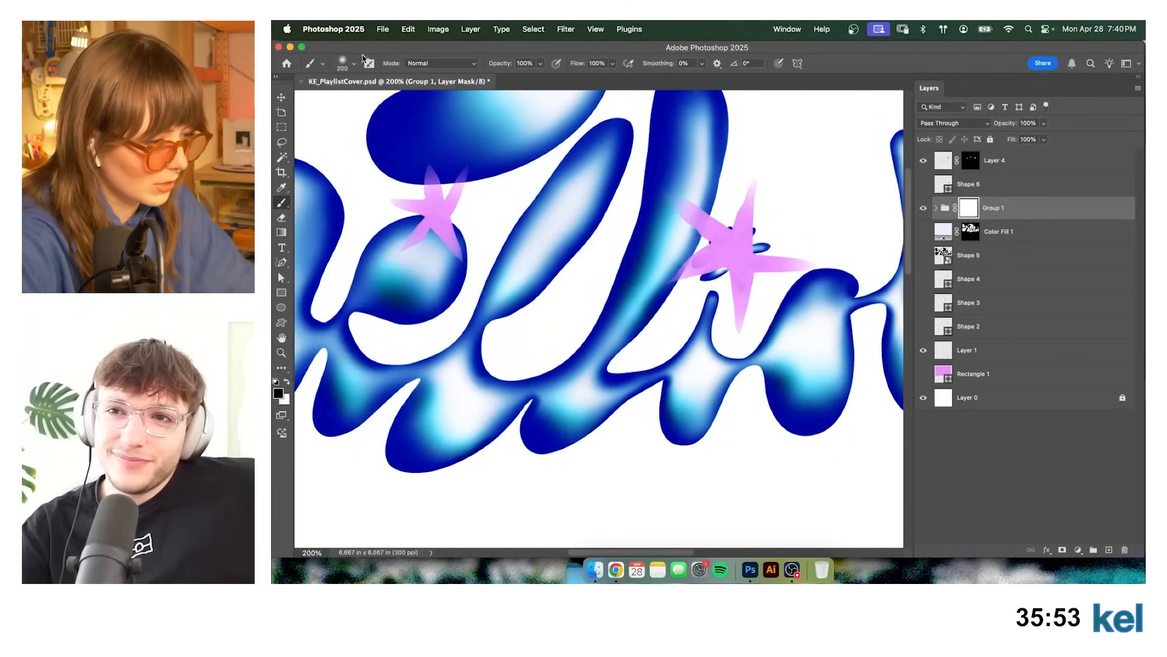
Paint out the stray blue marks behind the large pink star on Group 1's mask with the Hard Round Pressure Size brush, reducing it to 40 px.
{"action": "left_click", "coordinate": [342, 64]}
{"action": "left_click", "coordinate": [365, 310]}
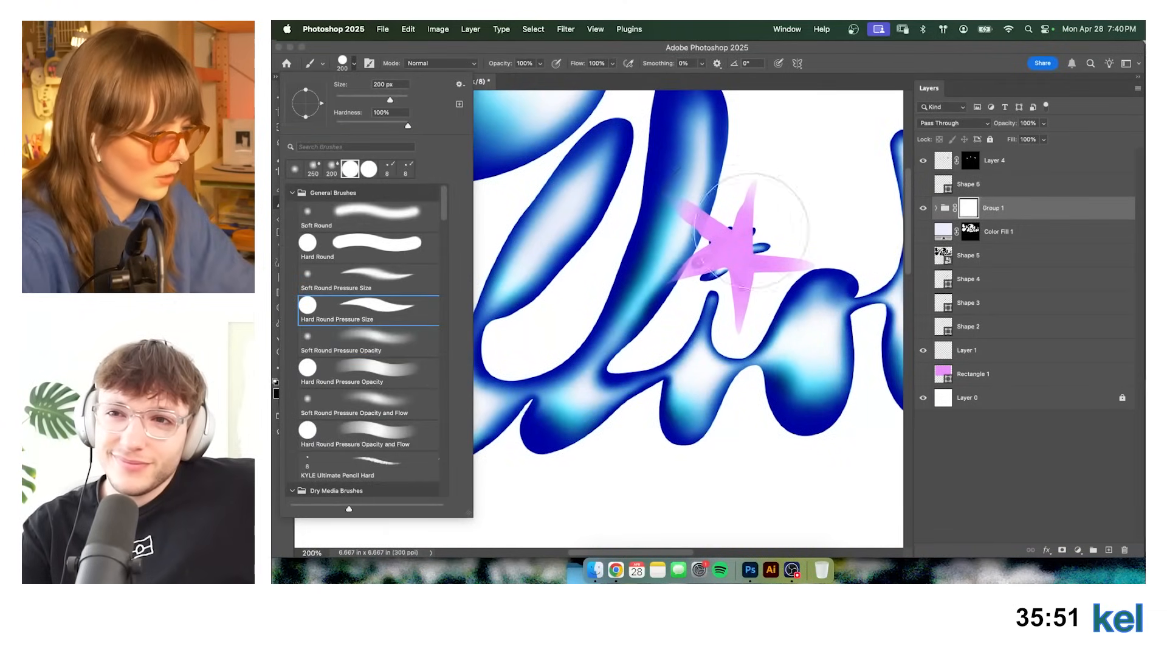
{"action": "left_click_drag", "start_coordinate": [390, 100], "coordinate": [374, 103]}
{"action": "left_click_drag", "start_coordinate": [759, 260], "coordinate": [736, 252]}
{"action": "key", "text": "bracketleft"}
{"action": "key", "text": "bracketleft"}
{"action": "key", "text": "bracketleft"}
{"action": "key", "text": "bracketleft"}
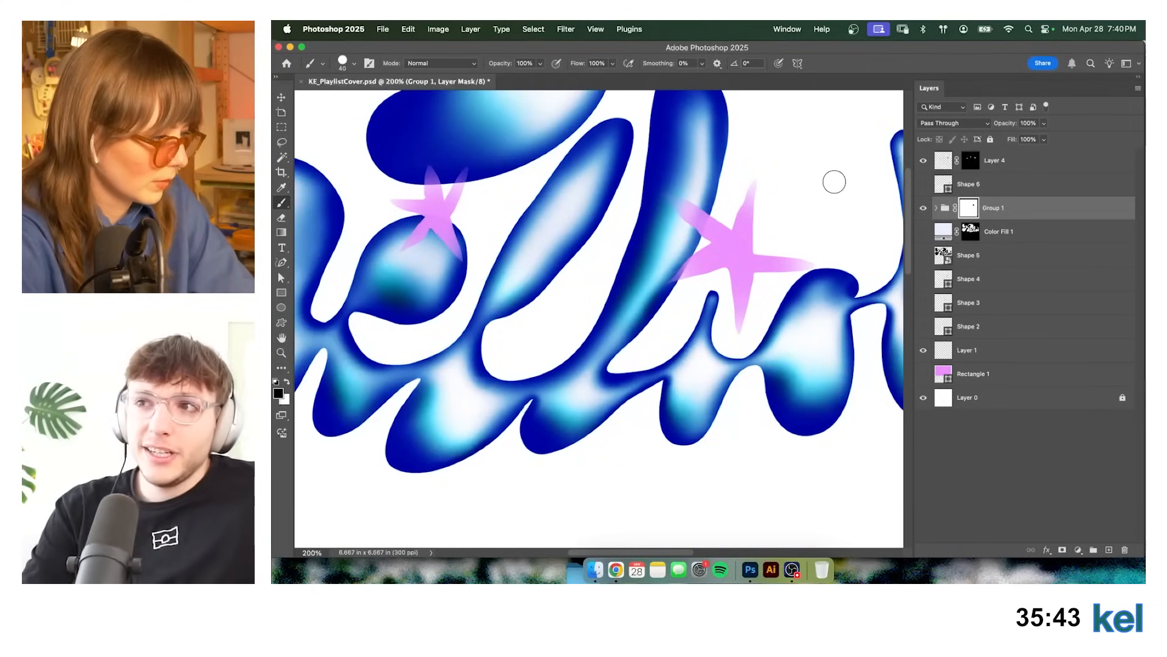
Shift the layer holding the three pink stars slightly sideways across the lettering, towards the final t.
{"action": "key", "text": "super+minus"}
{"action": "key", "text": "super+minus"}
{"action": "key", "text": "super+minus"}
{"action": "left_click_drag", "start_coordinate": [775, 242], "coordinate": [814, 252]}
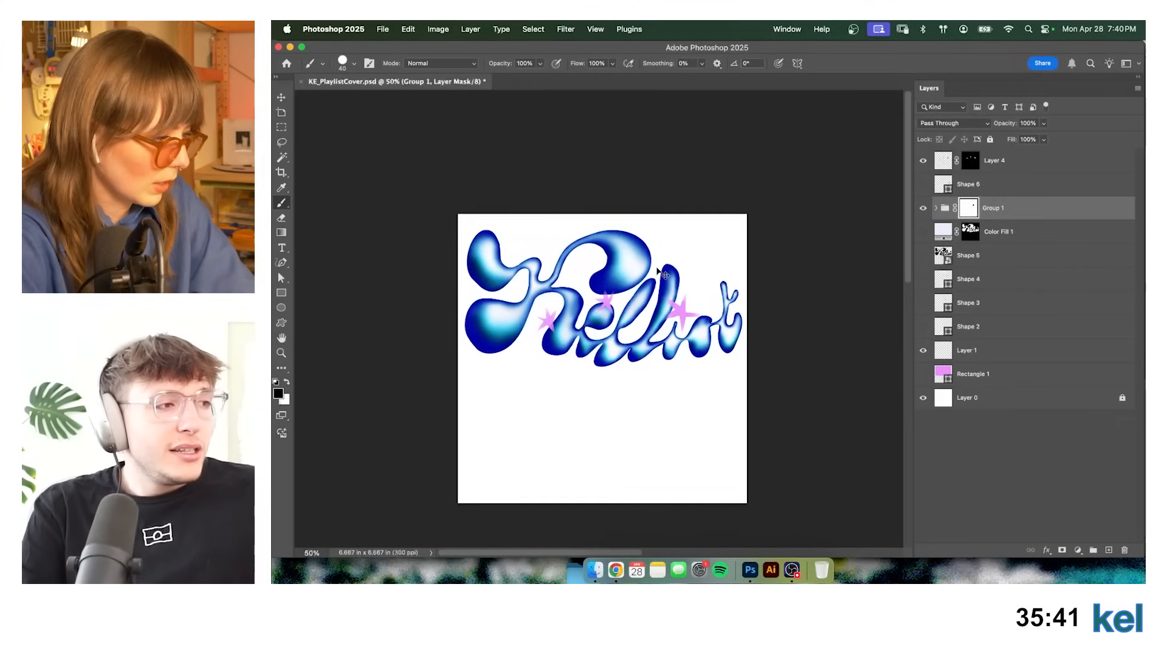
{"action": "key", "text": "super+plus"}
{"action": "key", "text": "super+plus"}
{"action": "scroll", "coordinate": [777, 253], "scroll_direction": "right", "scroll_amount": 1}
{"action": "key", "text": "v"}
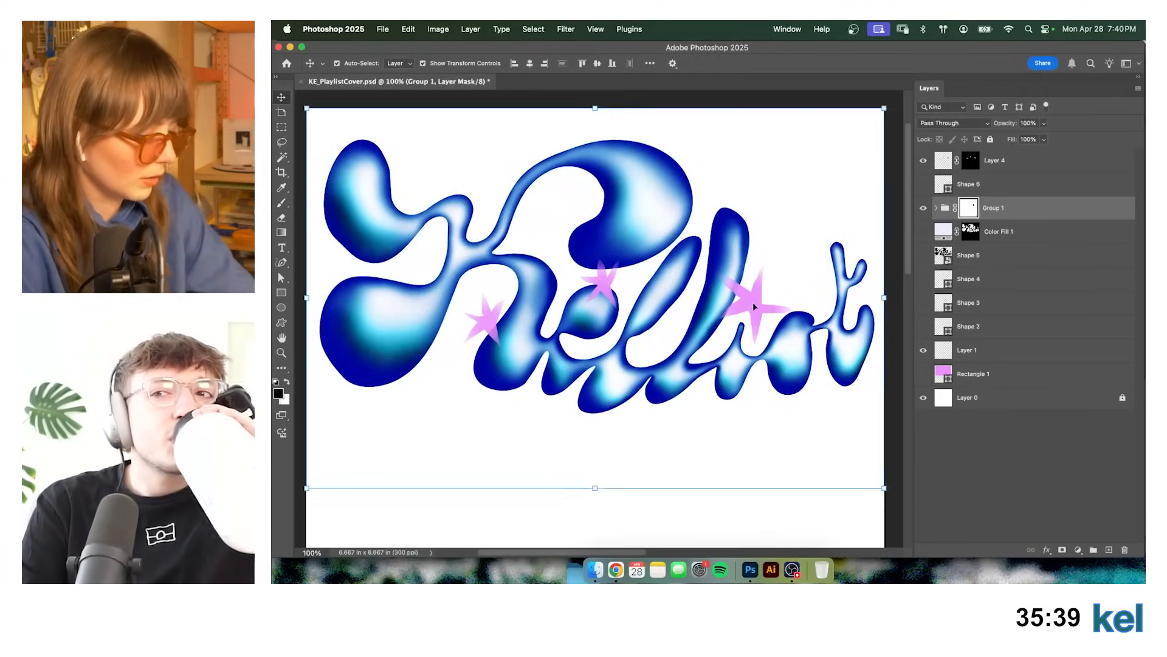
{"action": "left_click_drag", "start_coordinate": [755, 304], "coordinate": [762, 303]}
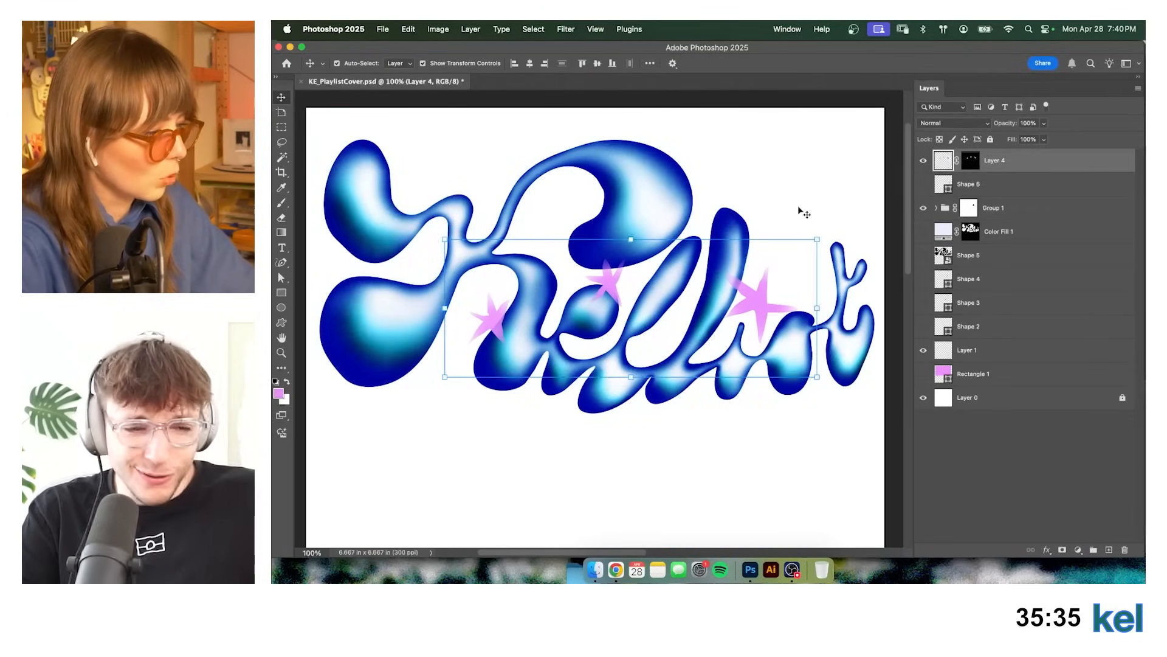
Apply the layer mask of the pink stars' layer permanently to its pixels.
{"action": "right_click", "coordinate": [1047, 166]}
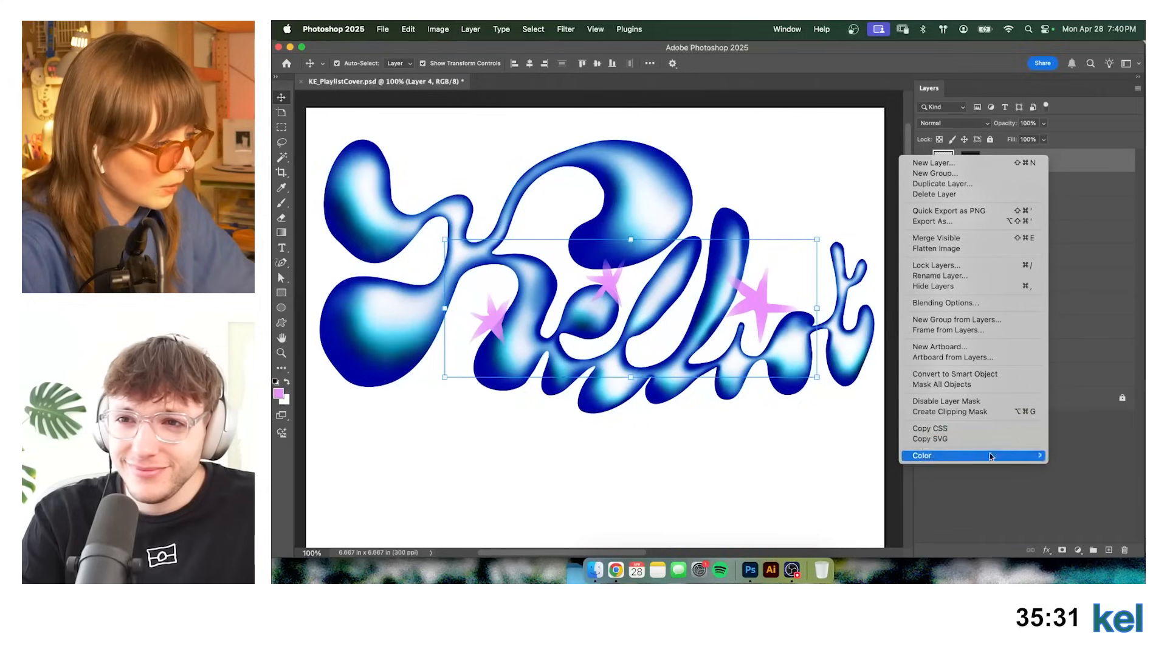
{"action": "left_click", "coordinate": [1080, 303]}
{"action": "right_click", "coordinate": [974, 164]}
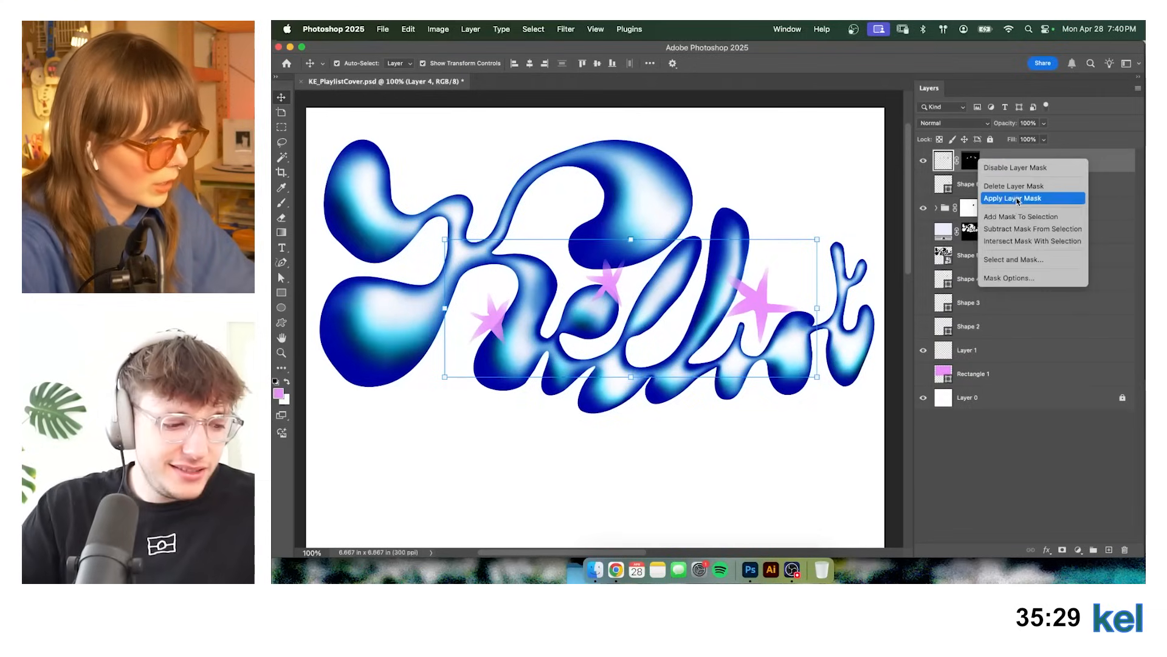
{"action": "left_click", "coordinate": [1012, 197]}
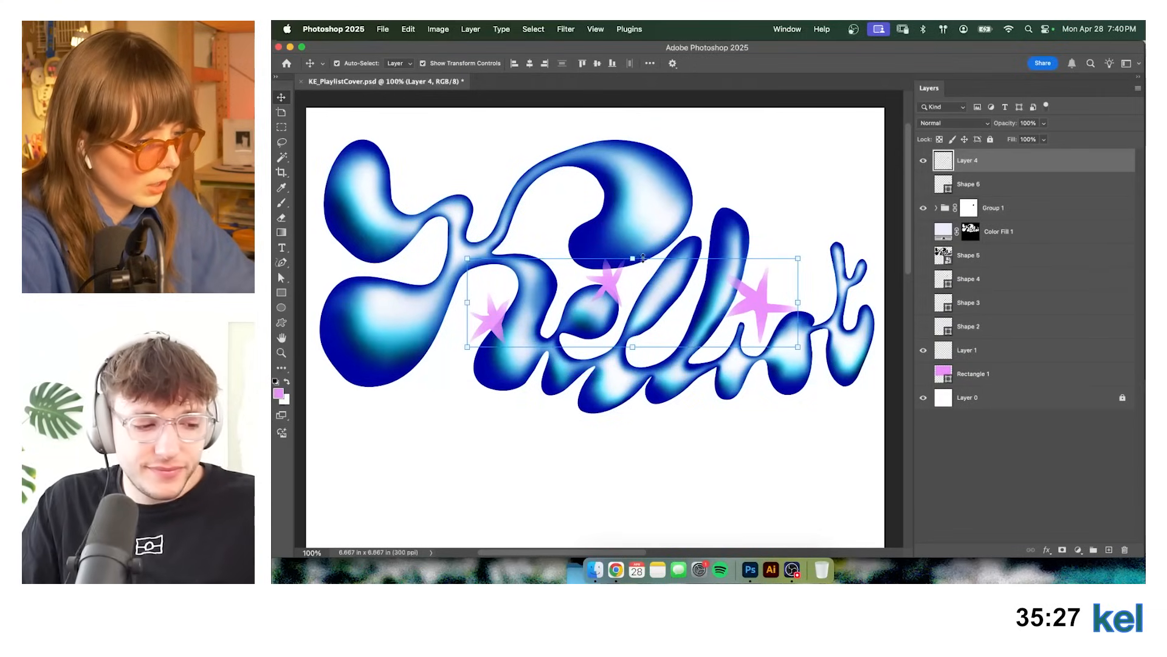
Lasso the middle pink star above the e and separate it onto its own layer.
{"action": "key", "text": "l"}
{"action": "mouse_move", "coordinate": [629, 270]}
{"action": "left_mouse_down"}
{"action": "mouse_move", "coordinate": [550, 255]}
{"action": "mouse_move", "coordinate": [627, 350]}
{"action": "mouse_move", "coordinate": [642, 247]}
{"action": "left_mouse_up"}
{"action": "key", "text": "super+j"}
{"action": "key", "text": "v"}
Lasso the small pink star beside the K's leg, cut it from Layer 4 and paste it in place on a new layer.
{"action": "left_click", "coordinate": [493, 315]}
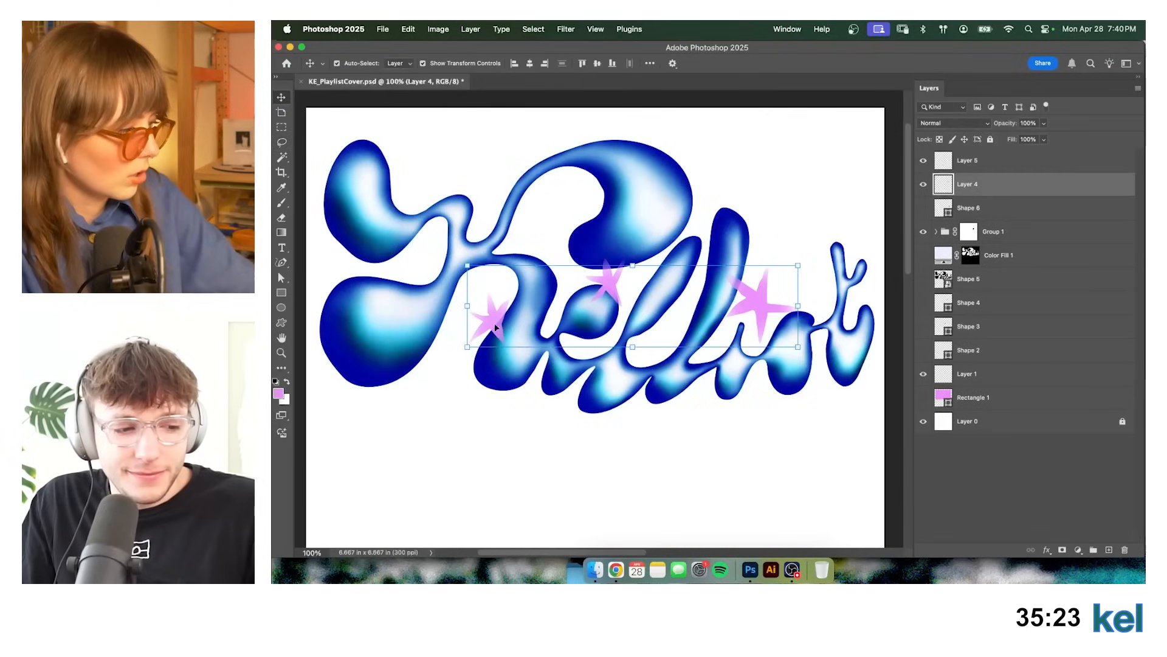
{"action": "key", "text": "l"}
{"action": "mouse_move", "coordinate": [506, 281]}
{"action": "left_mouse_down"}
{"action": "mouse_move", "coordinate": [463, 298]}
{"action": "mouse_move", "coordinate": [503, 279]}
{"action": "left_mouse_up"}
{"action": "key", "text": "super+x"}
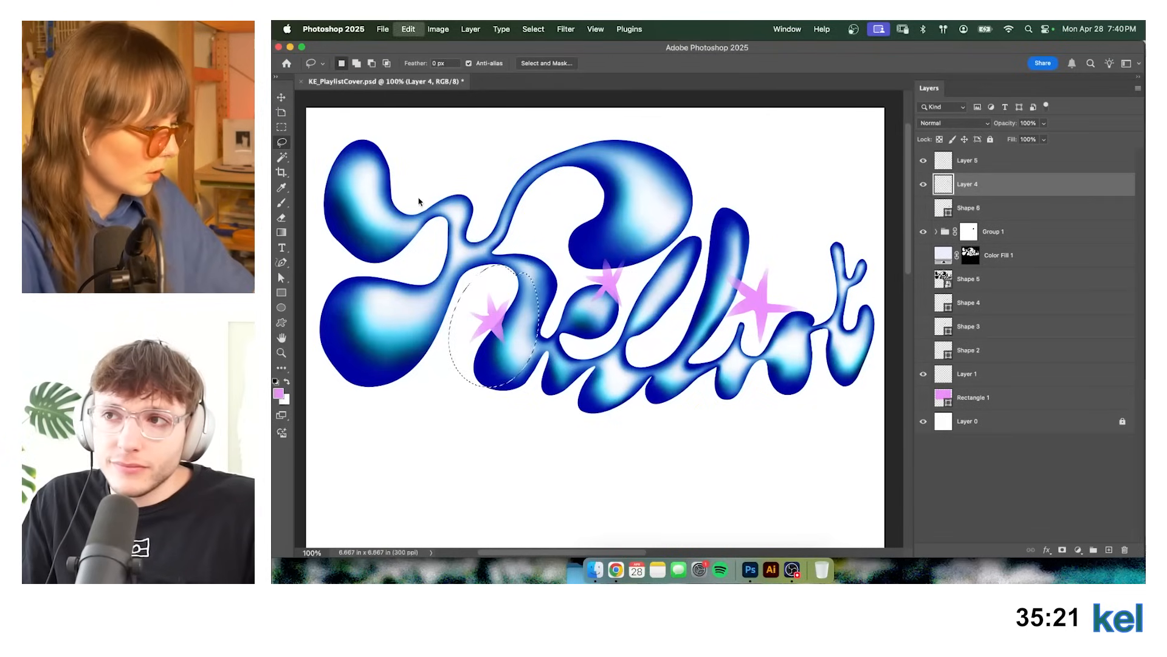
{"action": "key", "text": "super+shift+v"}
Move one small star onto the K's upper rounded end and the other onto its lower rounded end.
{"action": "key", "text": "v"}
{"action": "left_click_drag", "start_coordinate": [606, 278], "coordinate": [669, 198]}
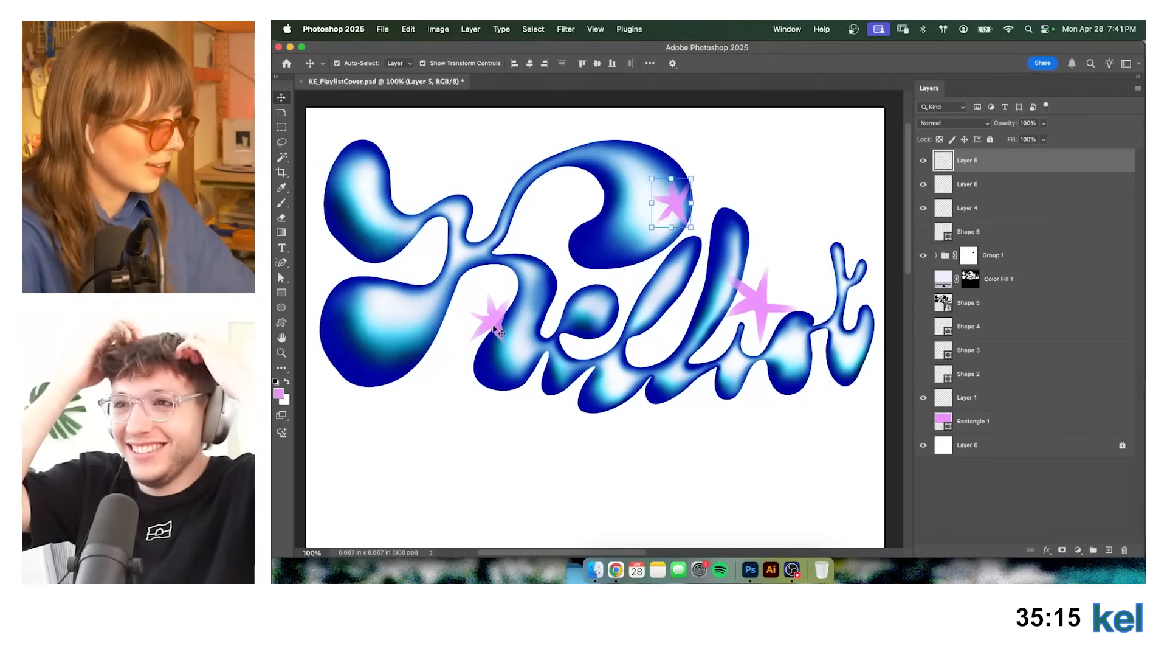
{"action": "left_click_drag", "start_coordinate": [489, 313], "coordinate": [386, 301]}
{"action": "left_click", "coordinate": [514, 485]}
{"action": "scroll", "coordinate": [485, 332], "scroll_direction": "down", "scroll_amount": 2}
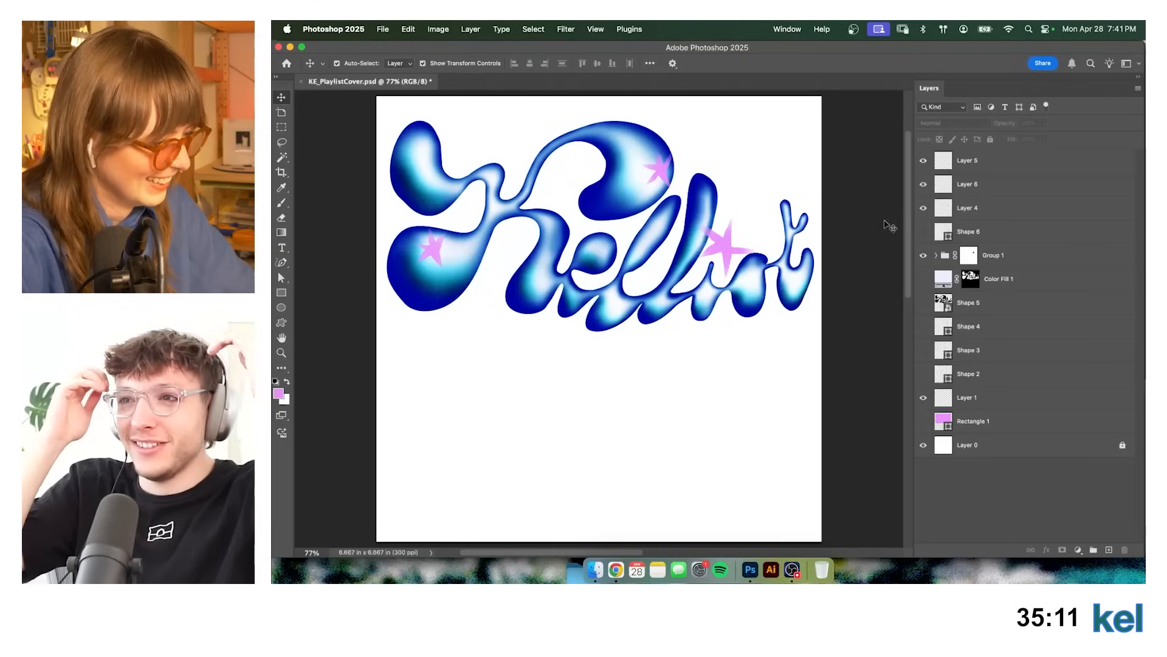
Turn the star on the K's upper rounded end white using Hue/Saturation with saturation -100 and lightness +100.
{"action": "left_click", "coordinate": [662, 181]}
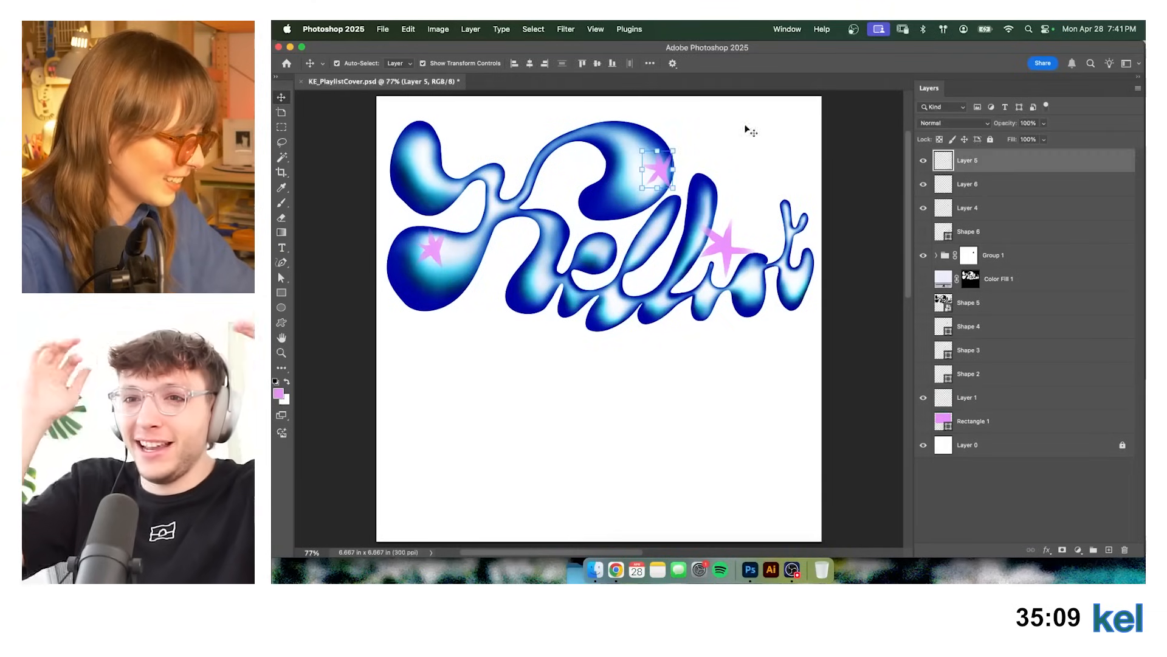
{"action": "key", "text": "super+u"}
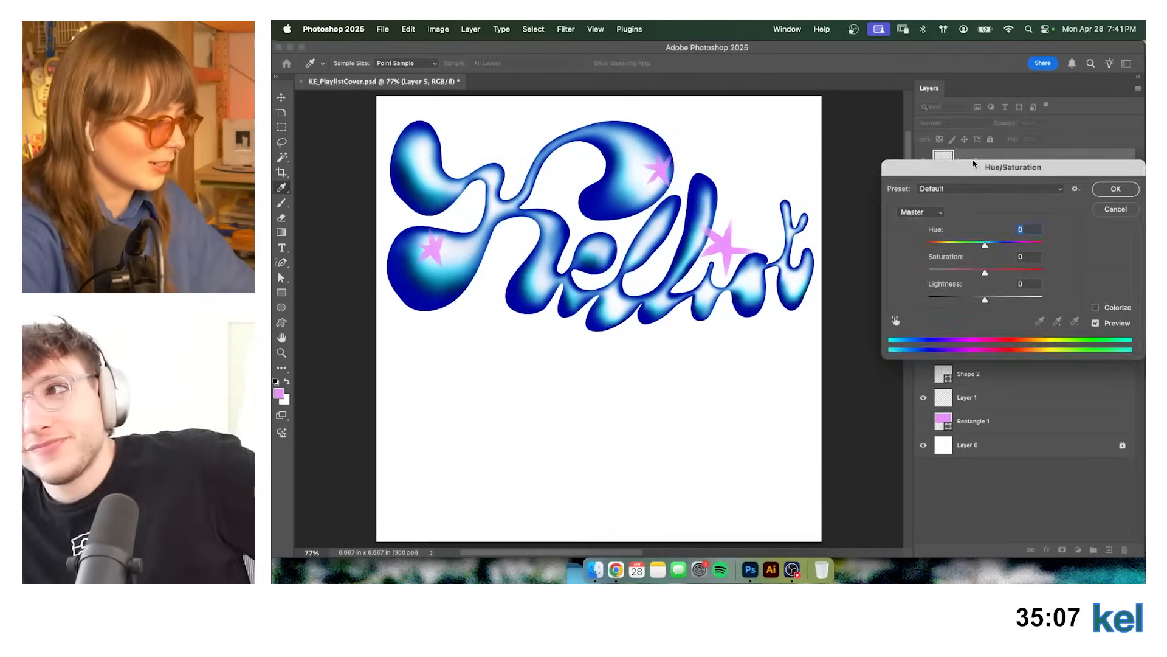
{"action": "left_click_drag", "start_coordinate": [985, 273], "coordinate": [1043, 299]}
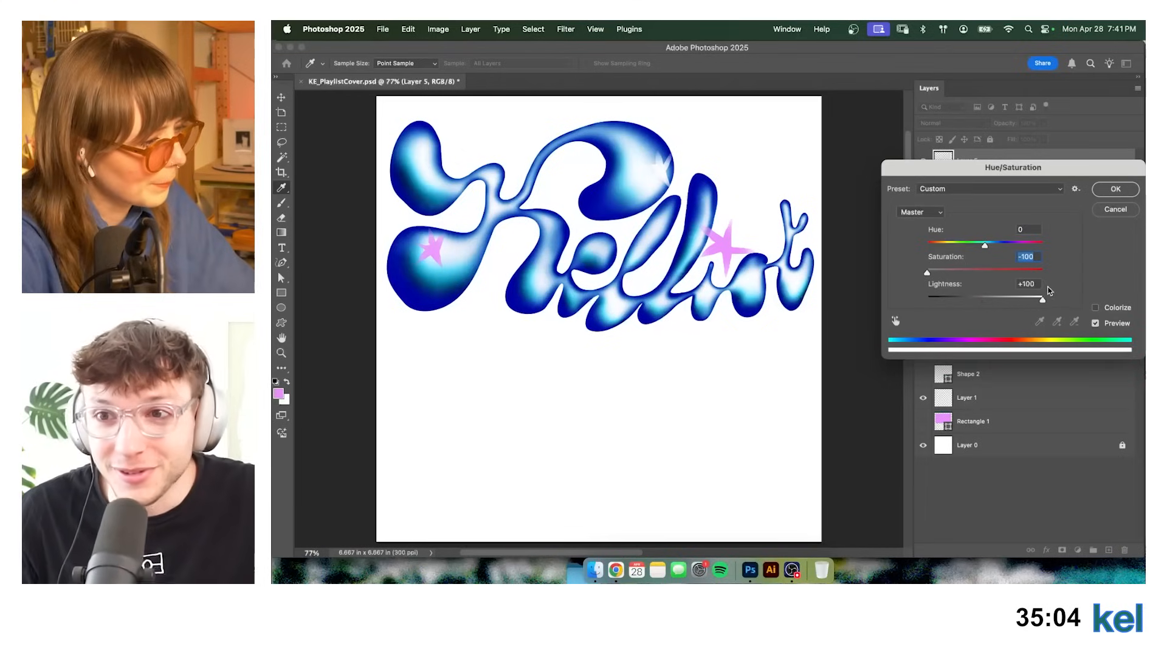
{"action": "left_click", "coordinate": [1094, 190]}
Apply Hue/Saturation with saturation -100 and lightness +100 to the star on the K's lower rounded end.
{"action": "left_click", "coordinate": [435, 257]}
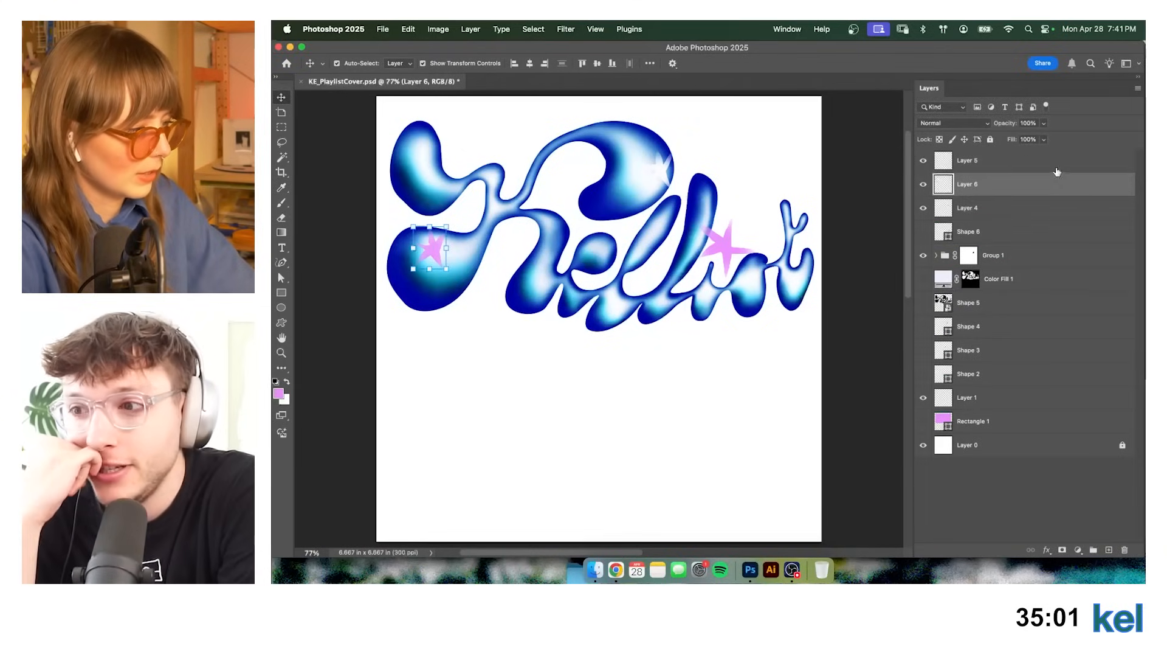
{"action": "key", "text": "super+u"}
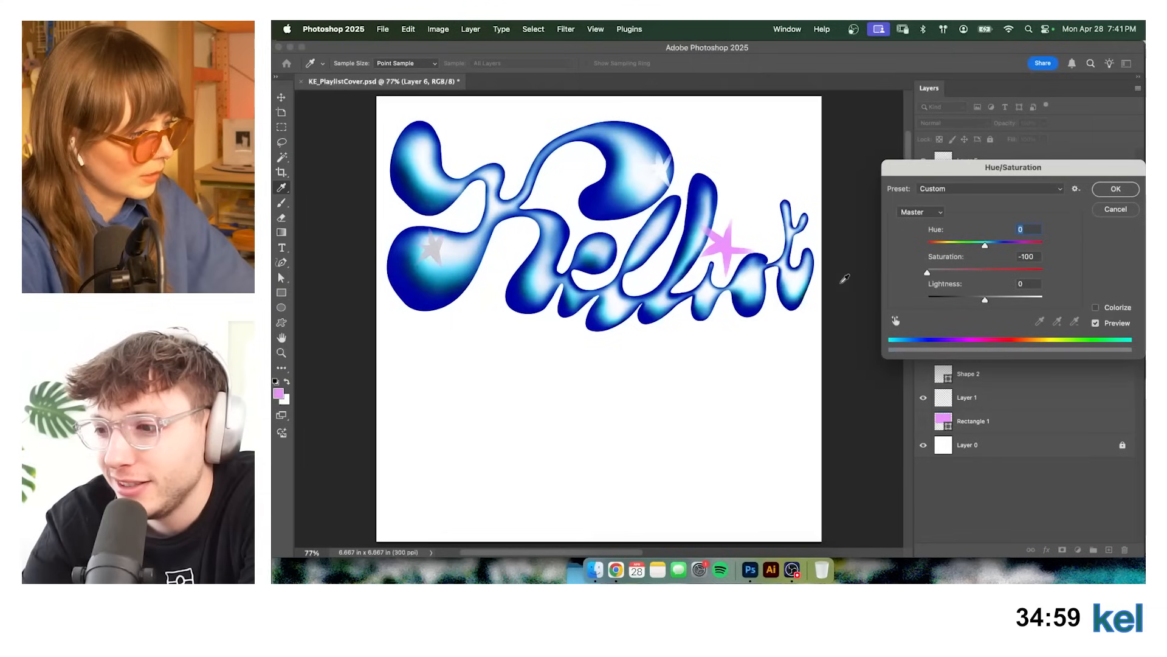
{"action": "left_click_drag", "start_coordinate": [992, 304], "coordinate": [1071, 296]}
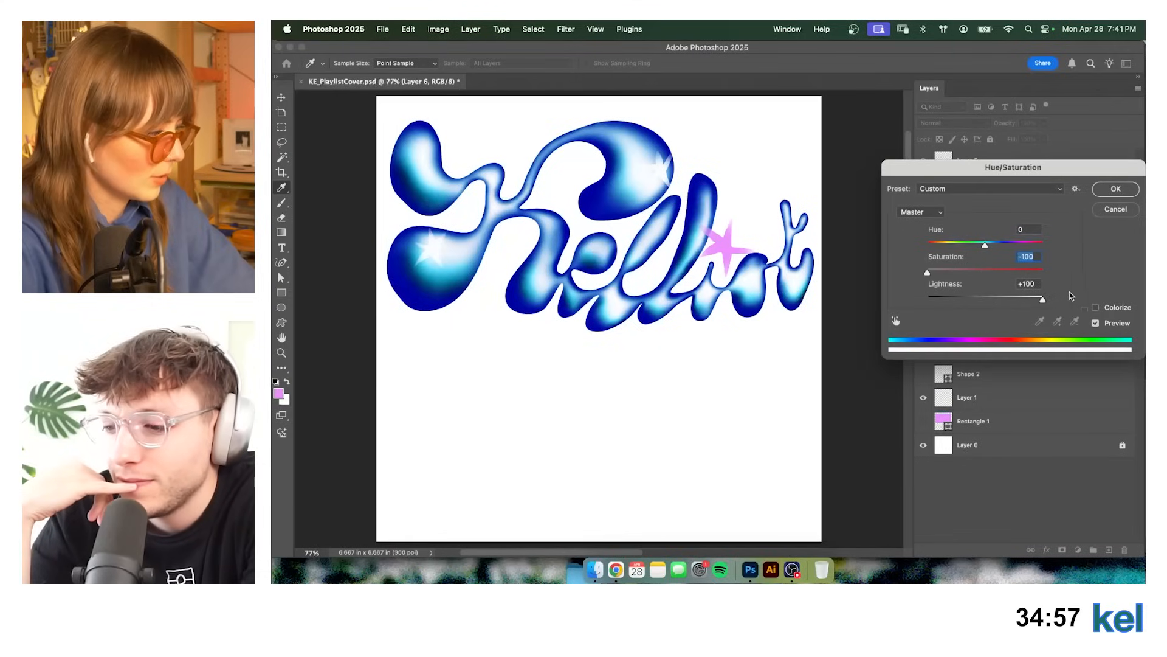
{"action": "left_click", "coordinate": [1105, 190]}
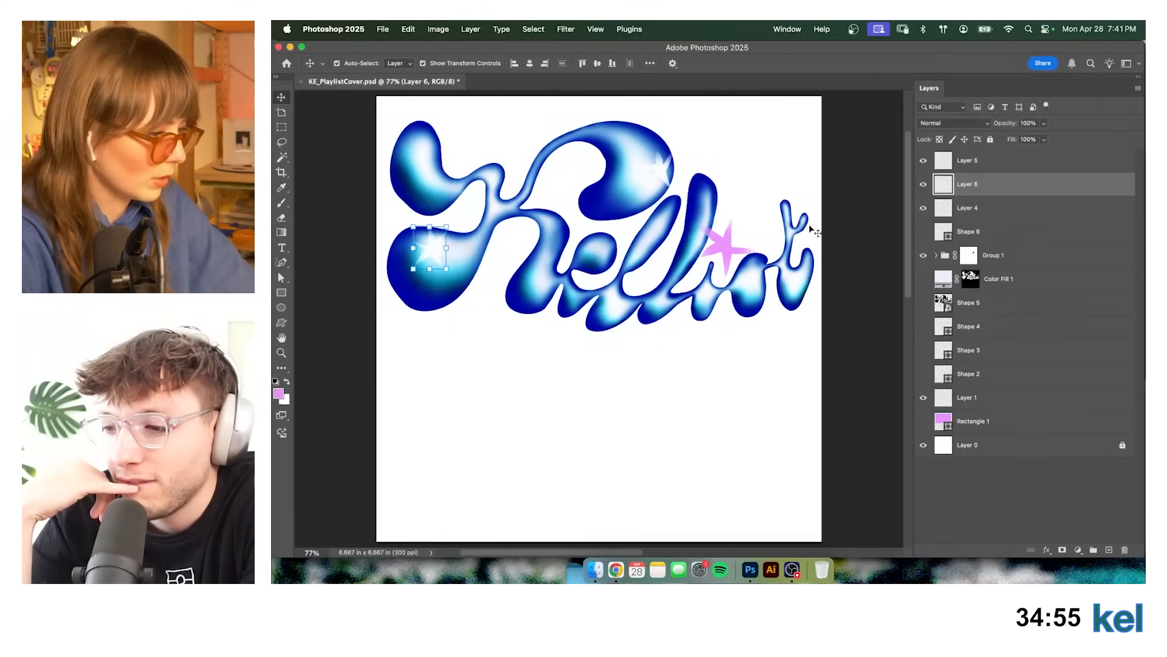
Add a Color Overlay layer style with the Normal blend mode to the large star over the i.
{"action": "left_click", "coordinate": [729, 245]}
{"action": "double_click", "coordinate": [1051, 216]}
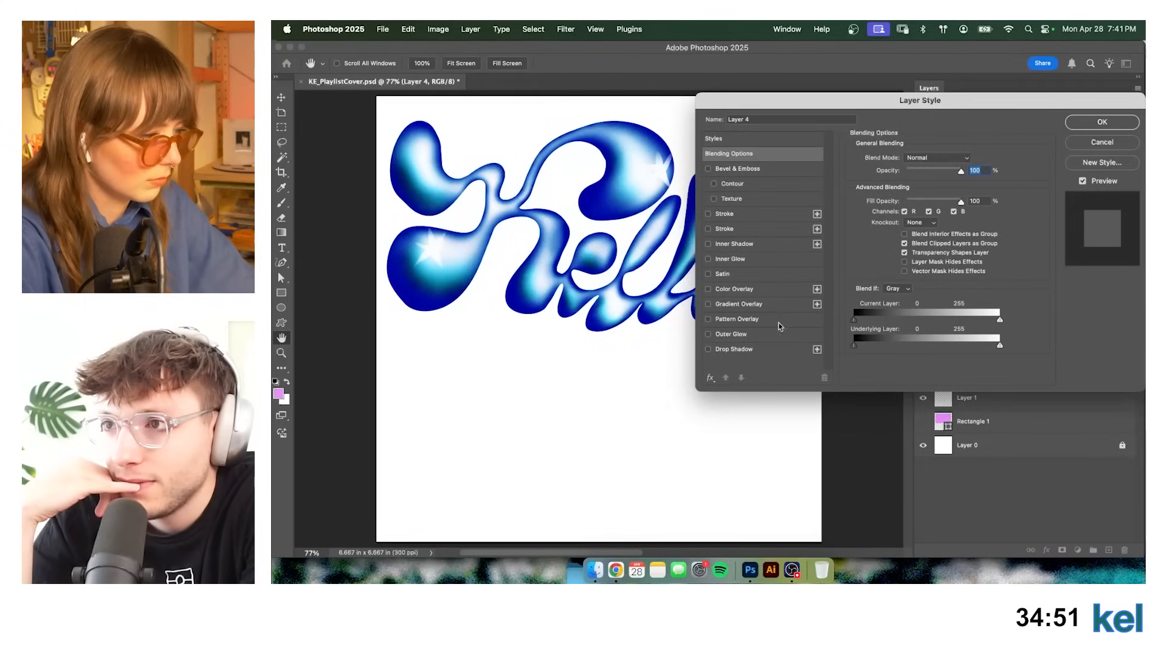
{"action": "key", "text": "Escape"}
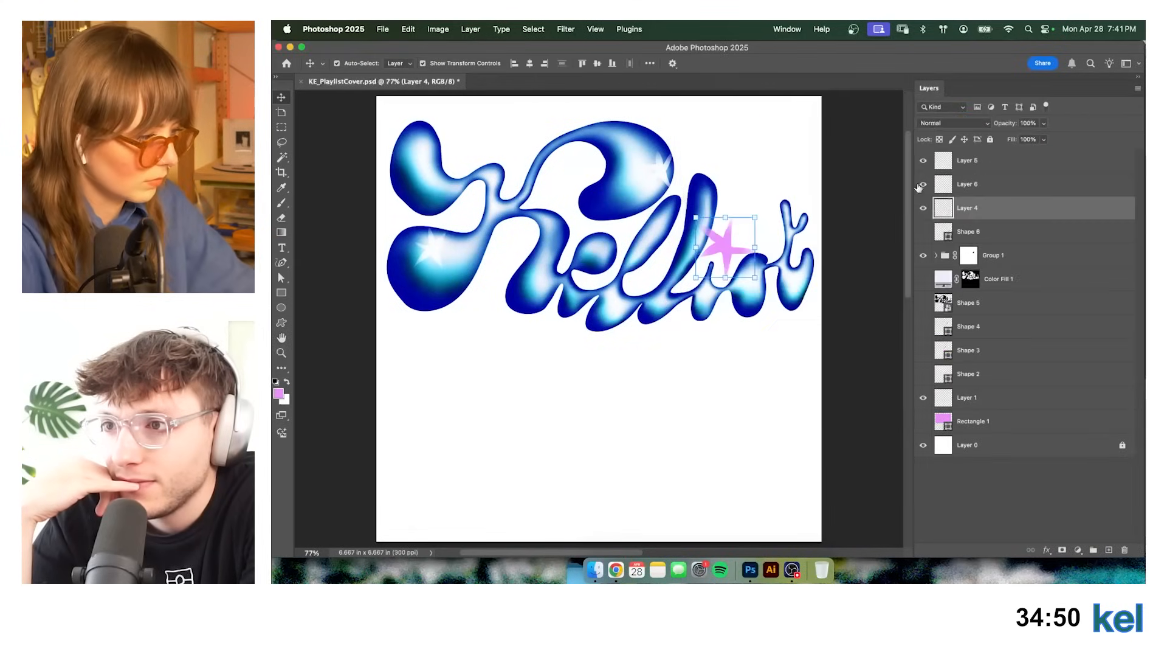
{"action": "double_click", "coordinate": [1021, 211]}
{"action": "left_click_drag", "start_coordinate": [1131, 102], "coordinate": [681, 317]}
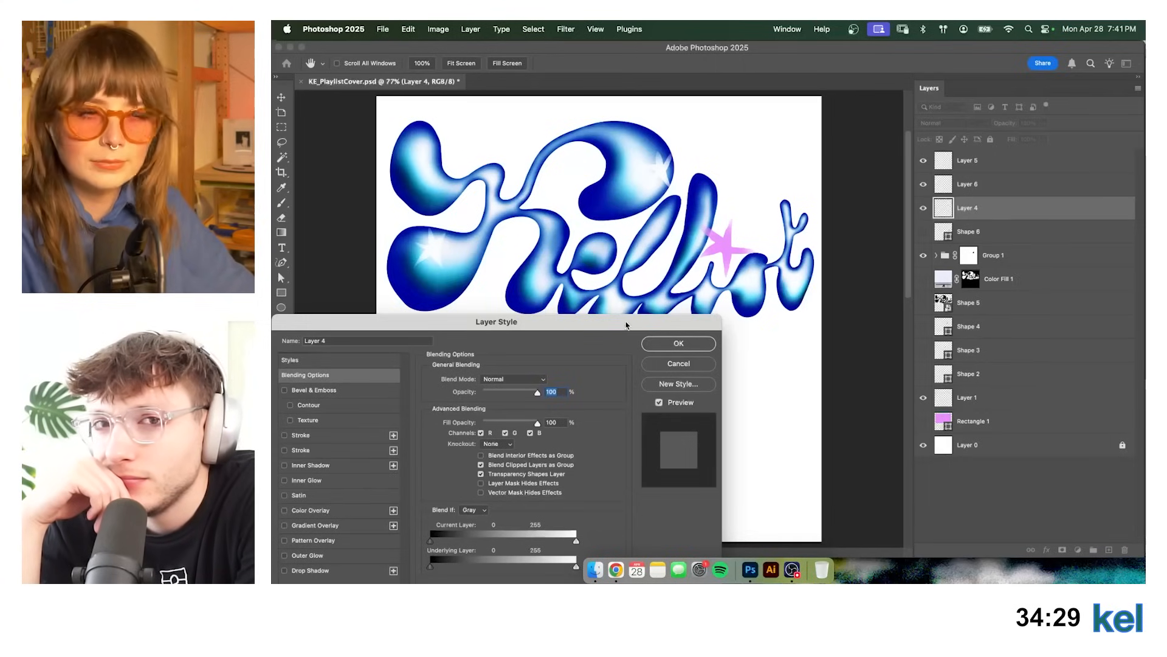
{"action": "left_click_drag", "start_coordinate": [627, 325], "coordinate": [634, 299]}
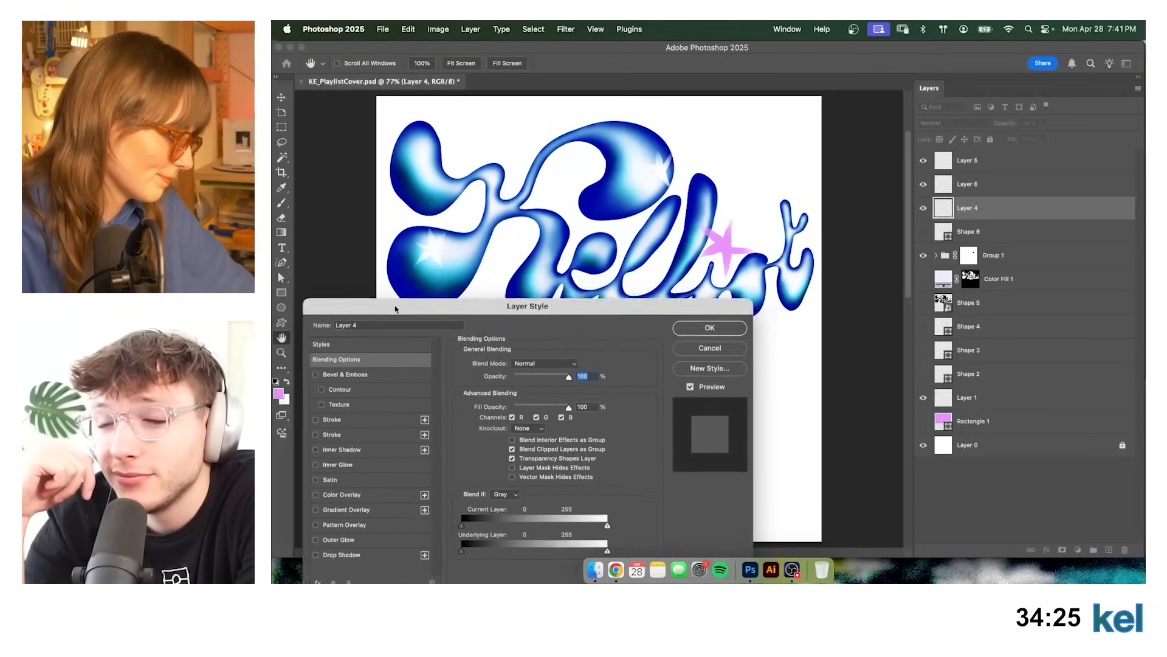
{"action": "left_click_drag", "start_coordinate": [370, 297], "coordinate": [393, 310]}
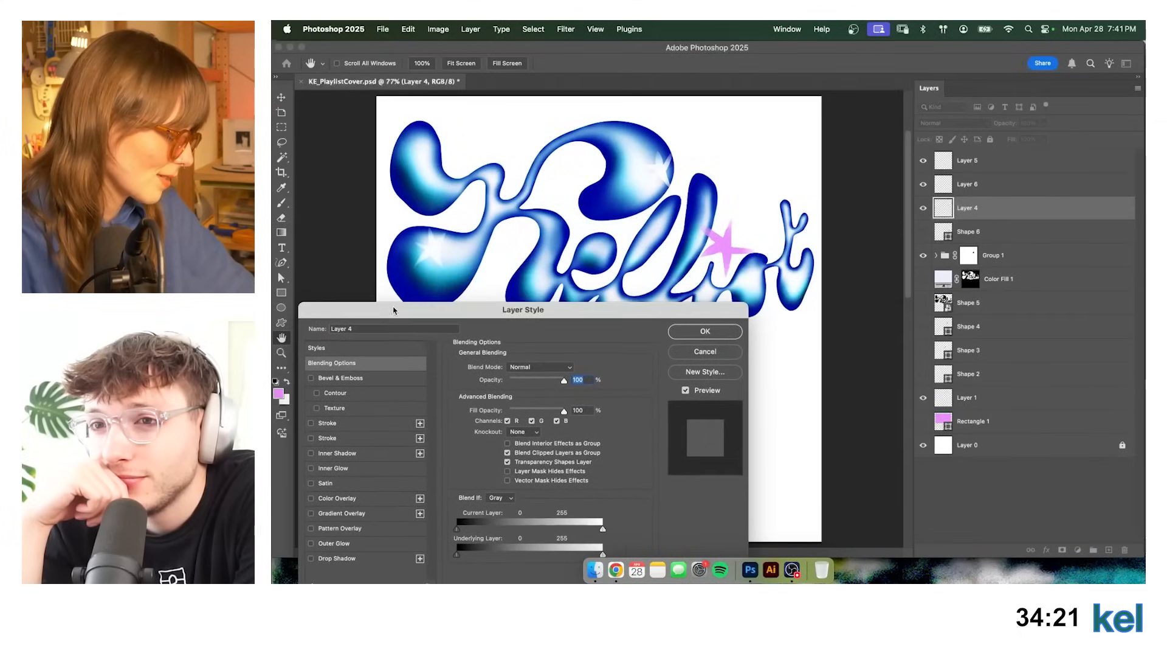
{"action": "left_click", "coordinate": [364, 499]}
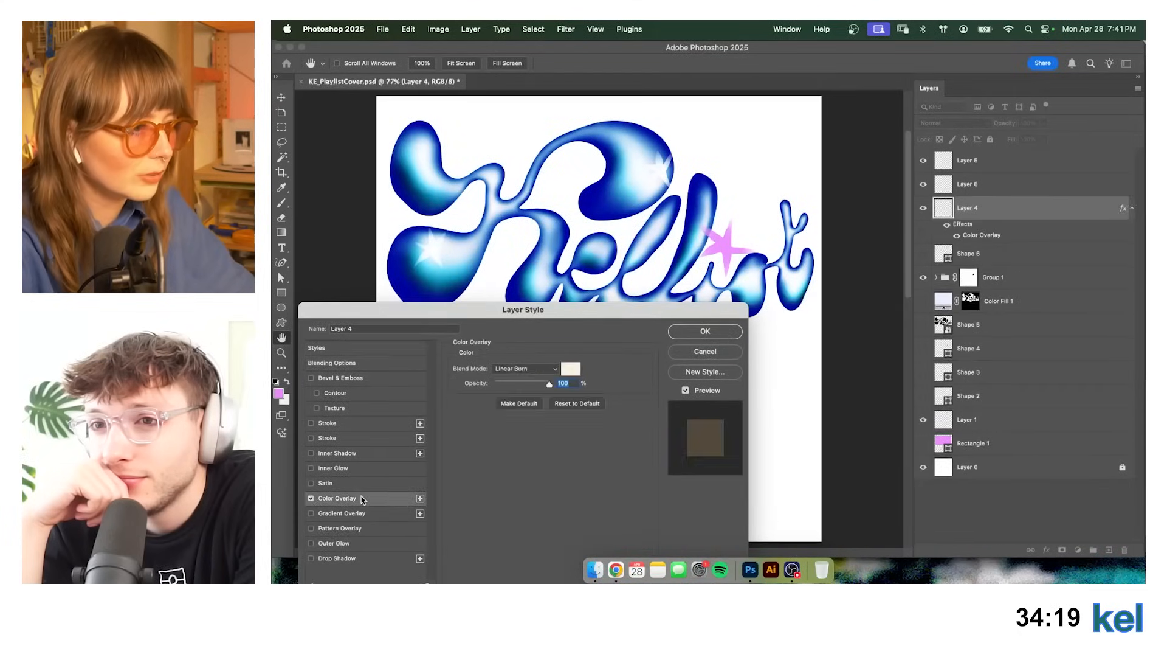
{"action": "left_click", "coordinate": [544, 364]}
{"action": "left_click", "coordinate": [530, 300]}
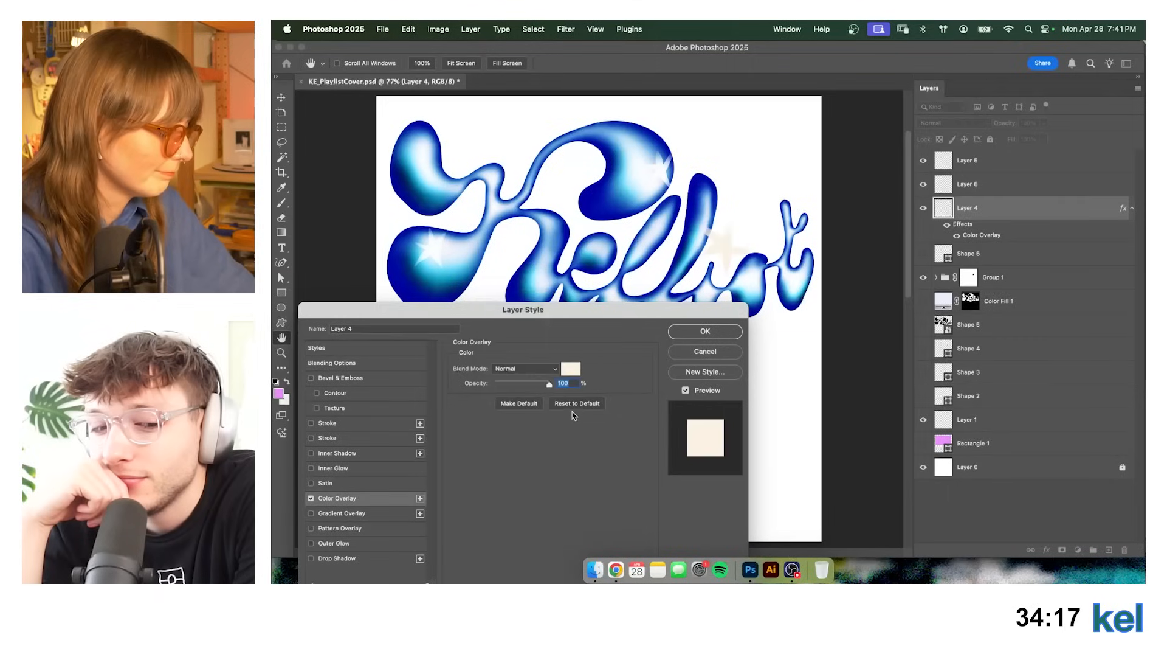
Set the large star's overlay colour to the light blue #61d5f5 sampled from the lettering and apply the style.
{"action": "left_click", "coordinate": [571, 368]}
{"action": "left_click_drag", "start_coordinate": [525, 293], "coordinate": [538, 287]}
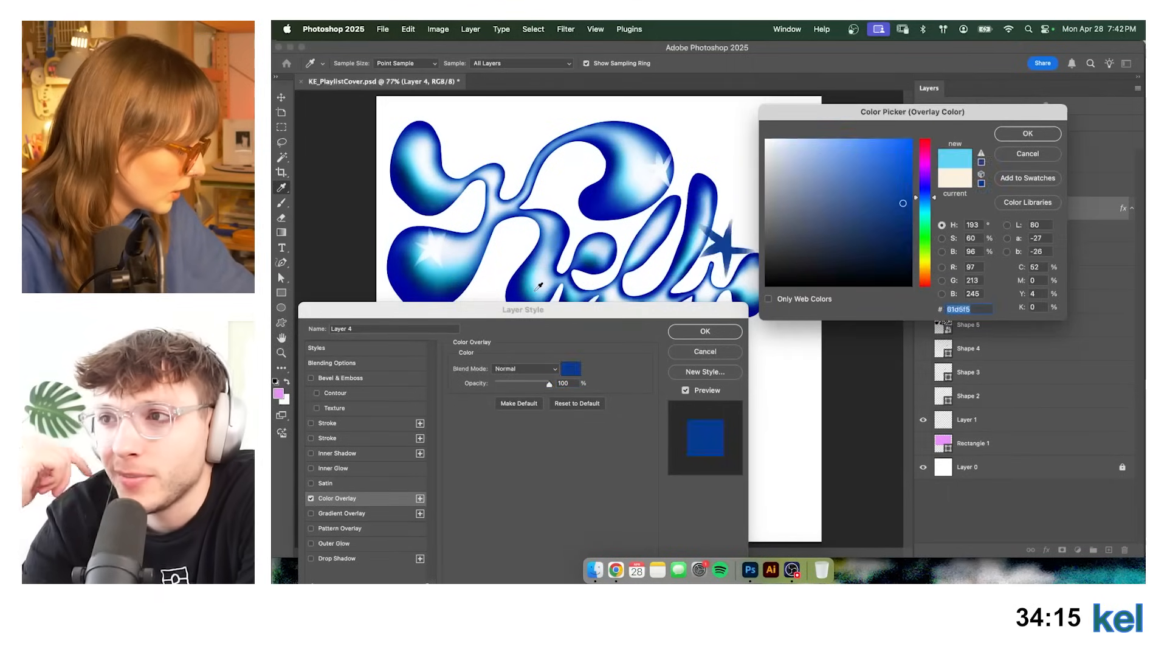
{"action": "key", "text": "Return"}
{"action": "key", "text": "Return"}
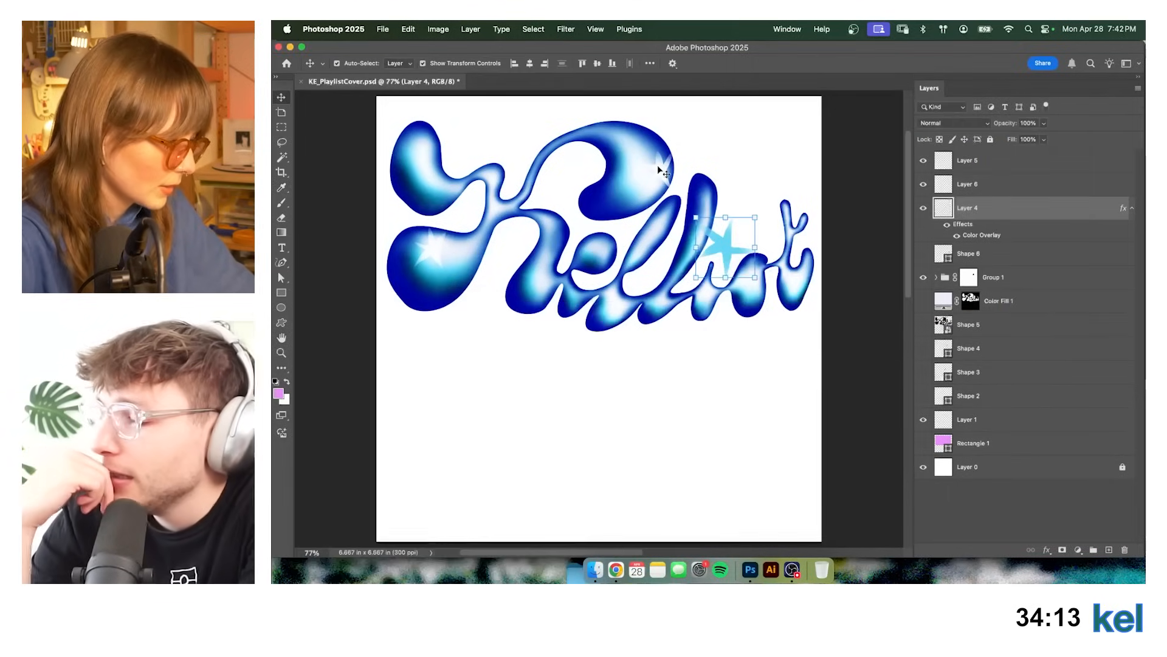
Compare the large star with and without its Color Overlay against the lettering.
{"action": "left_click", "coordinate": [866, 196]}
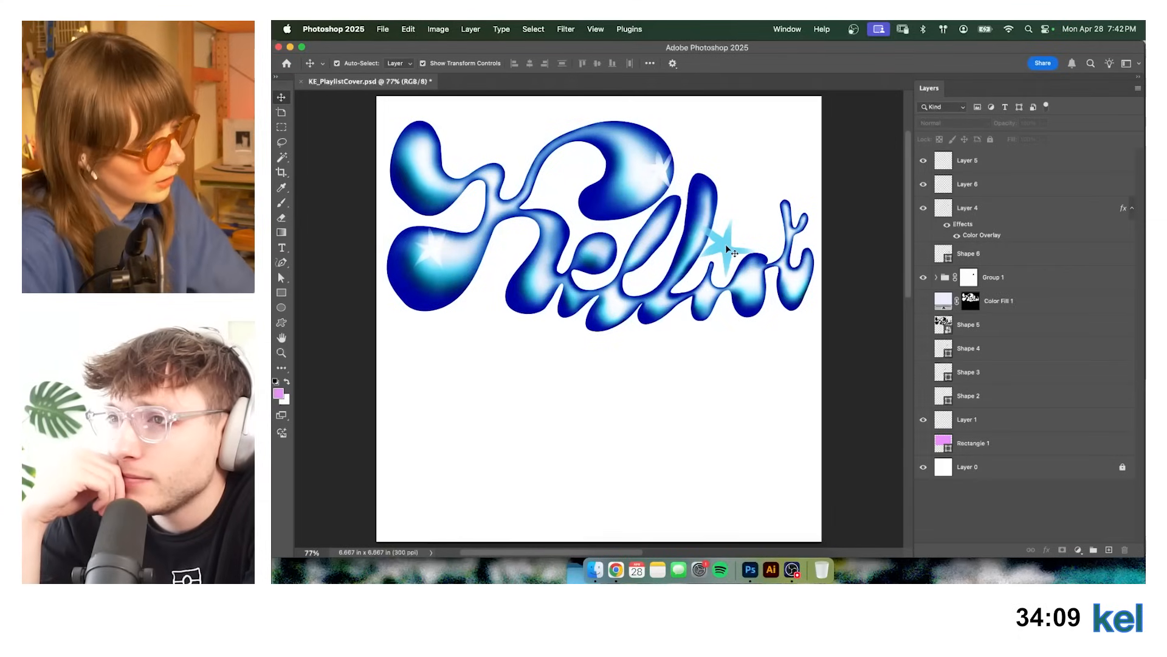
{"action": "left_click", "coordinate": [726, 250]}
{"action": "left_click", "coordinate": [956, 236]}
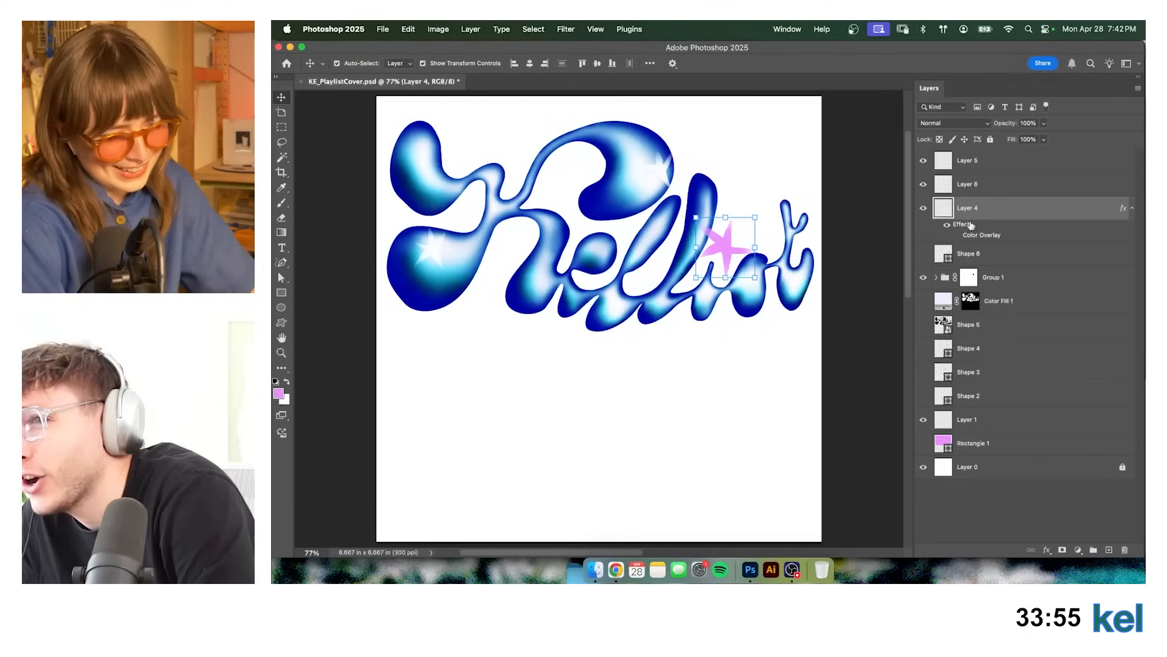
{"action": "left_click", "coordinate": [959, 237]}
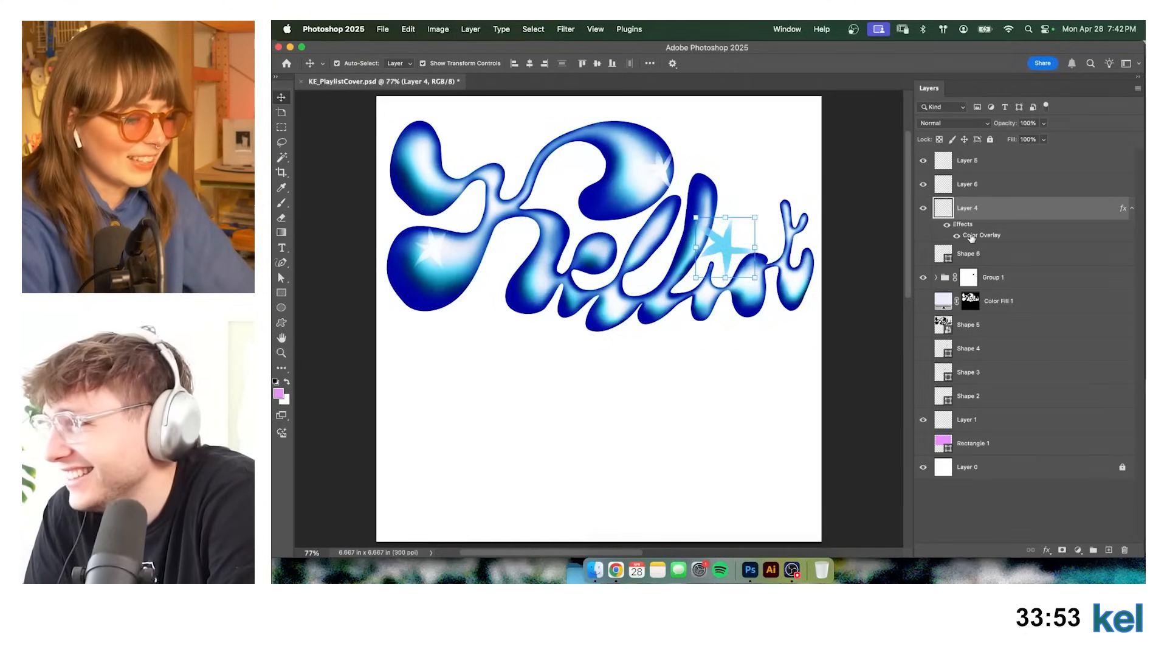
Try the lettering's dark blue #0d2fb2 for the large star's Color Overlay, then set it to white #ffffff and apply the style.
{"action": "double_click", "coordinate": [968, 237]}
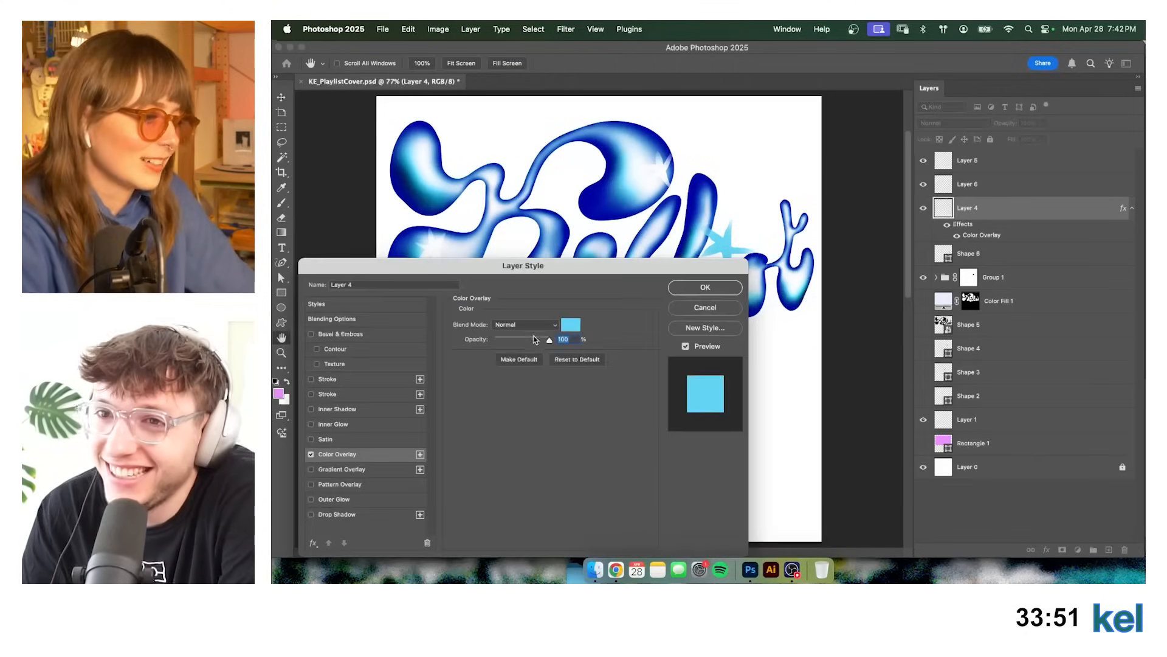
{"action": "left_click", "coordinate": [570, 325]}
{"action": "left_click", "coordinate": [707, 189]}
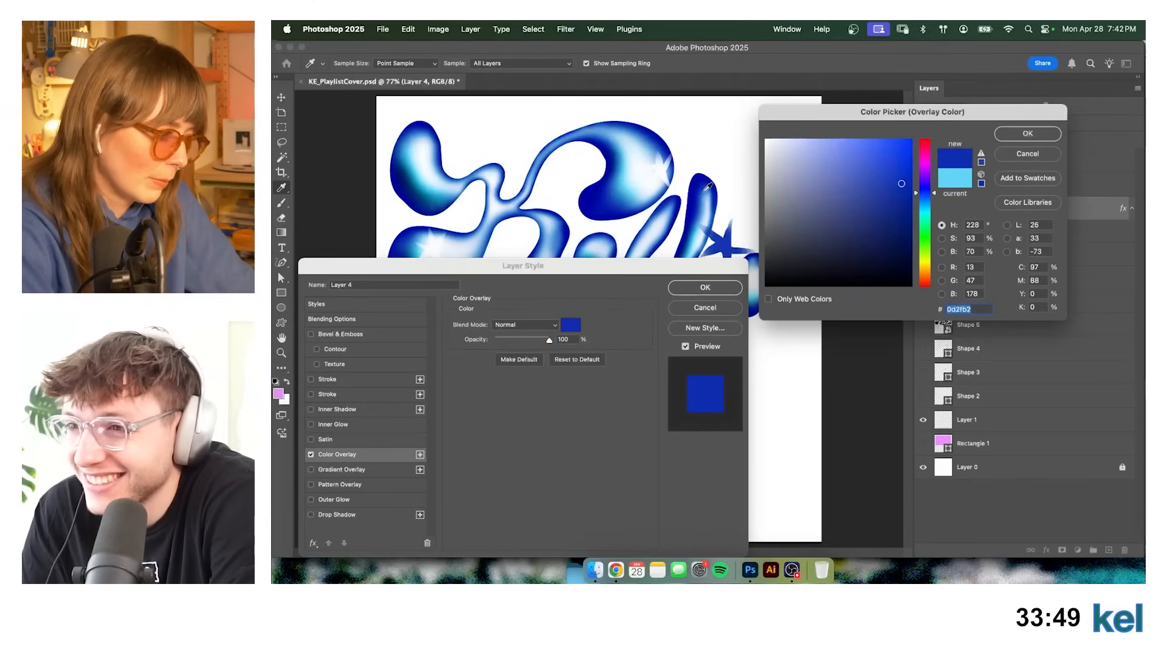
{"action": "left_click_drag", "start_coordinate": [666, 268], "coordinate": [670, 331]}
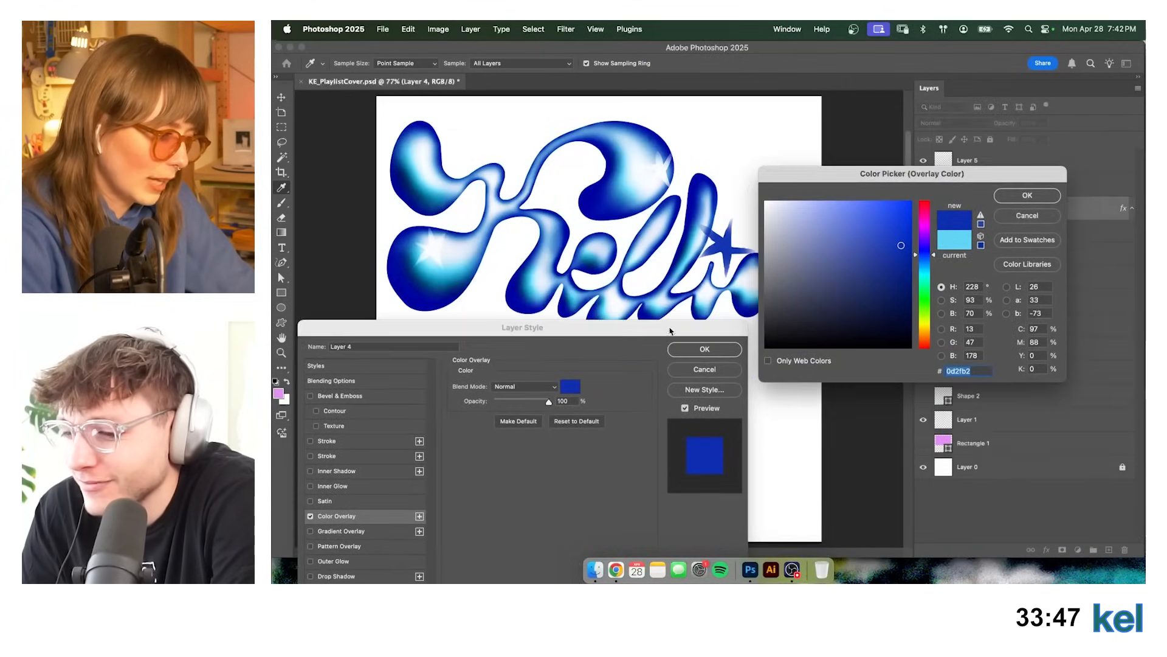
{"action": "left_click", "coordinate": [731, 147]}
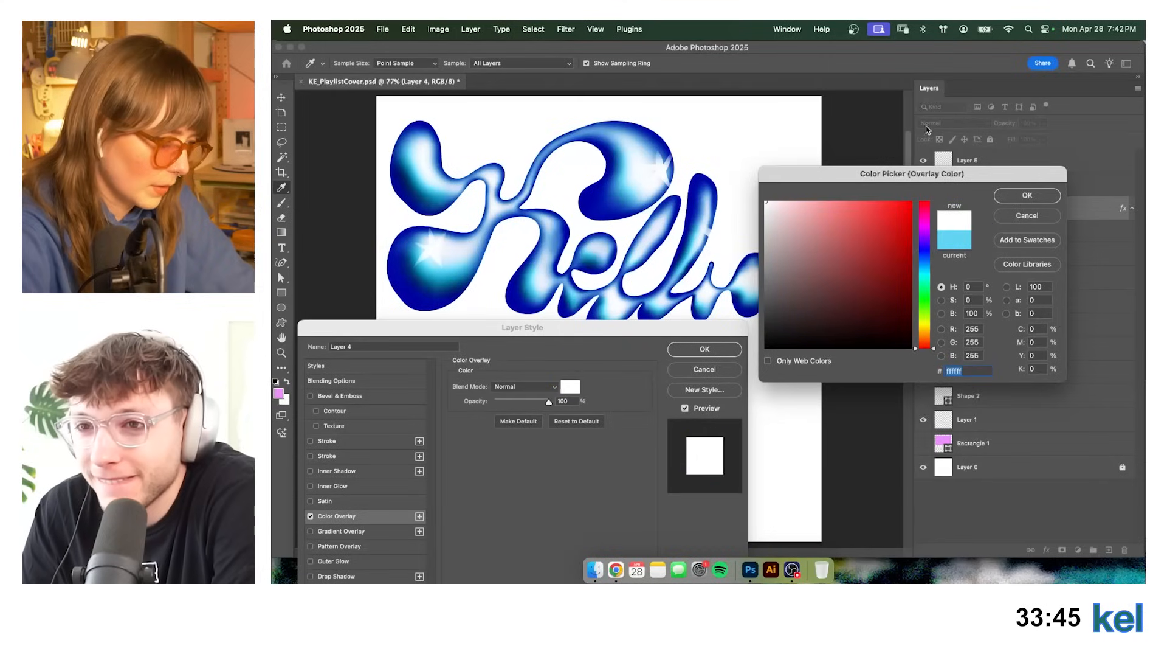
{"action": "left_click", "coordinate": [1026, 197]}
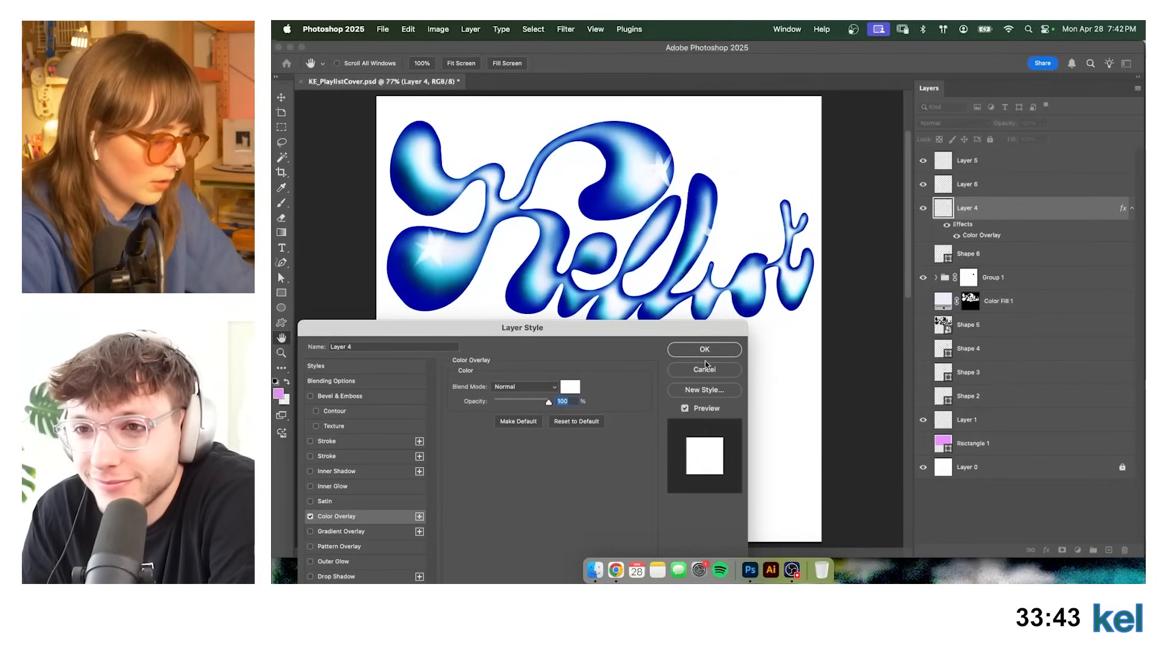
{"action": "left_click", "coordinate": [721, 351]}
Duplicate the large star's layer and merge the copy with the original to flatten its Color Overlay.
{"action": "key", "text": "super+equal"}
{"action": "key", "text": "super+equal"}
{"action": "scroll", "coordinate": [560, 354], "scroll_direction": "right", "scroll_amount": 6}
{"action": "scroll", "coordinate": [559, 354], "scroll_direction": "up", "scroll_amount": 2}
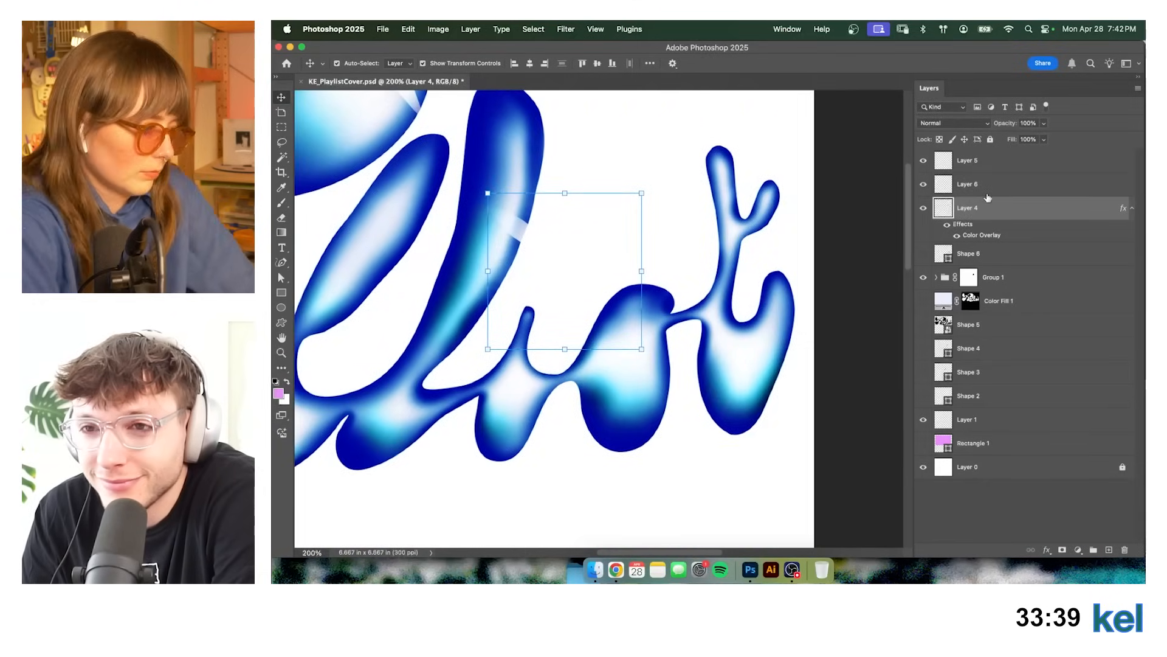
{"action": "key", "text": "super+j"}
{"action": "left_click", "coordinate": [1001, 256]}
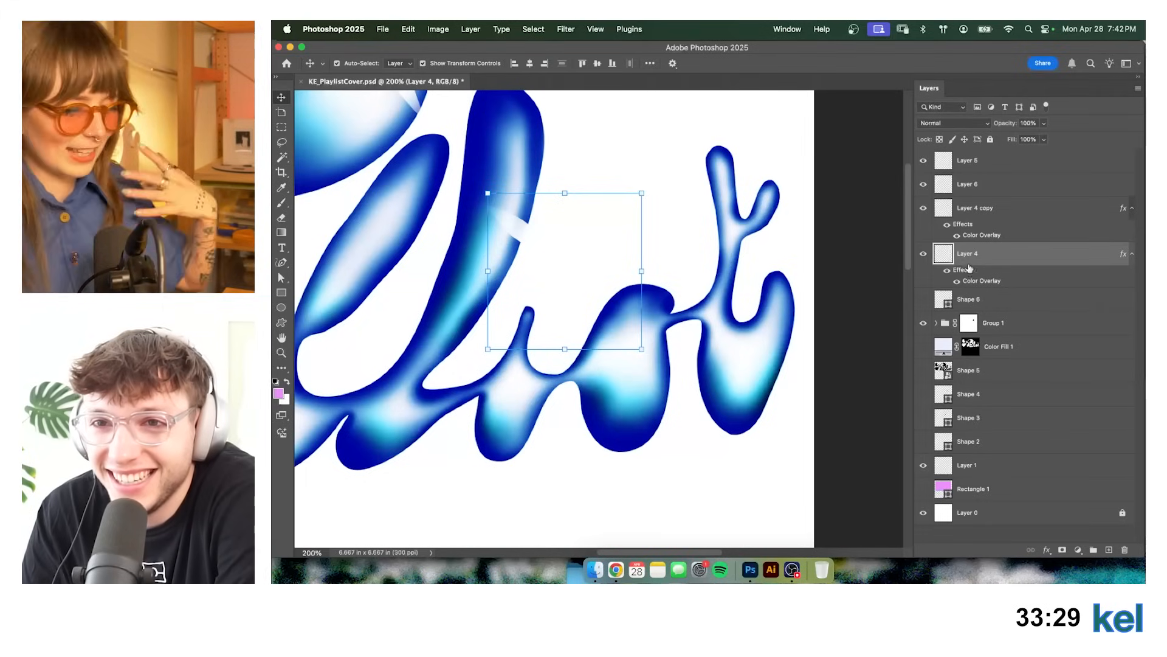
{"action": "left_click", "coordinate": [1029, 226], "text": "shift"}
{"action": "key", "text": "super+e"}
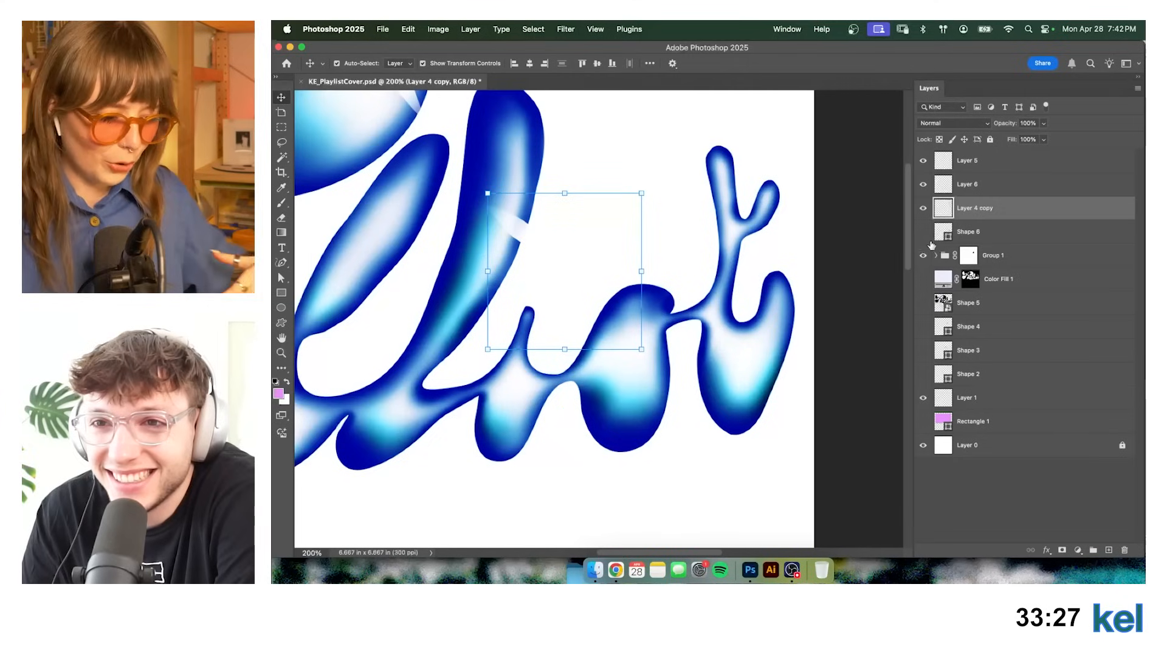
Load the large star's outline as a selection and add a new layer above it with a mask made from that selection.
{"action": "left_click", "coordinate": [945, 209], "text": "super"}
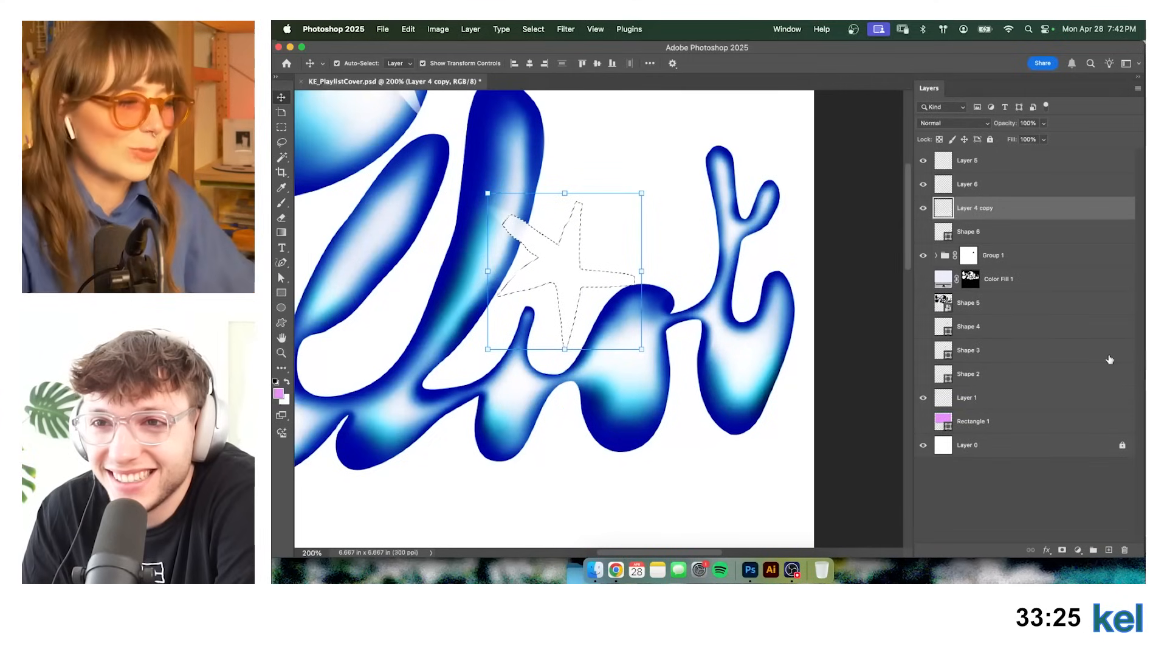
{"action": "left_click", "coordinate": [1108, 549]}
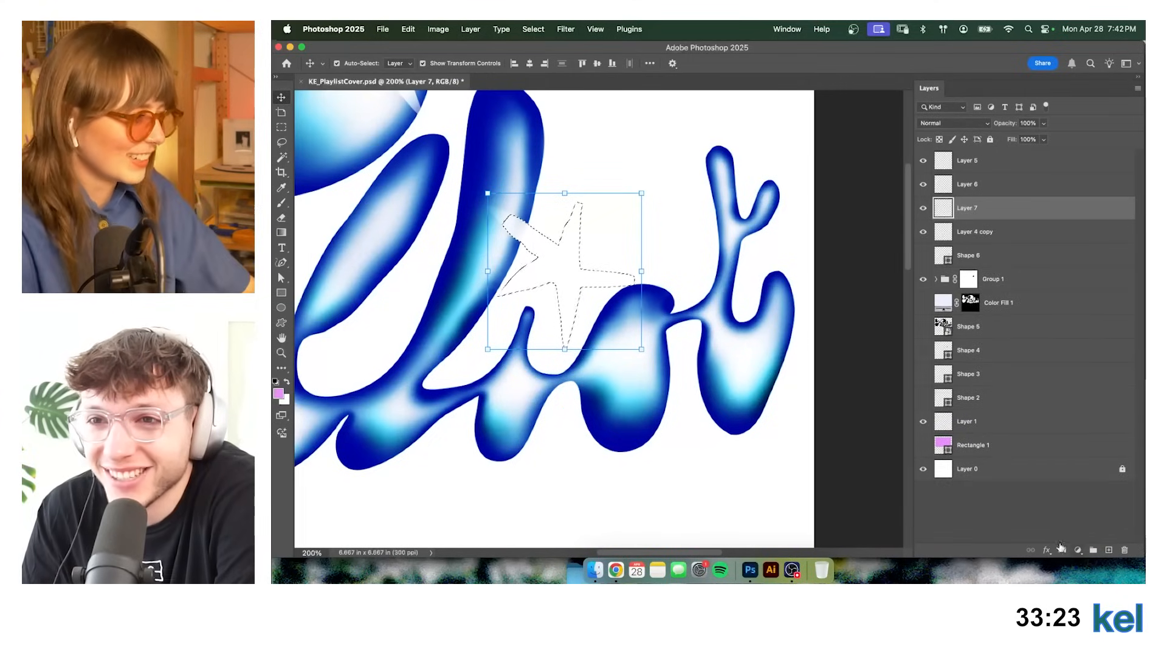
{"action": "left_click", "coordinate": [1062, 551]}
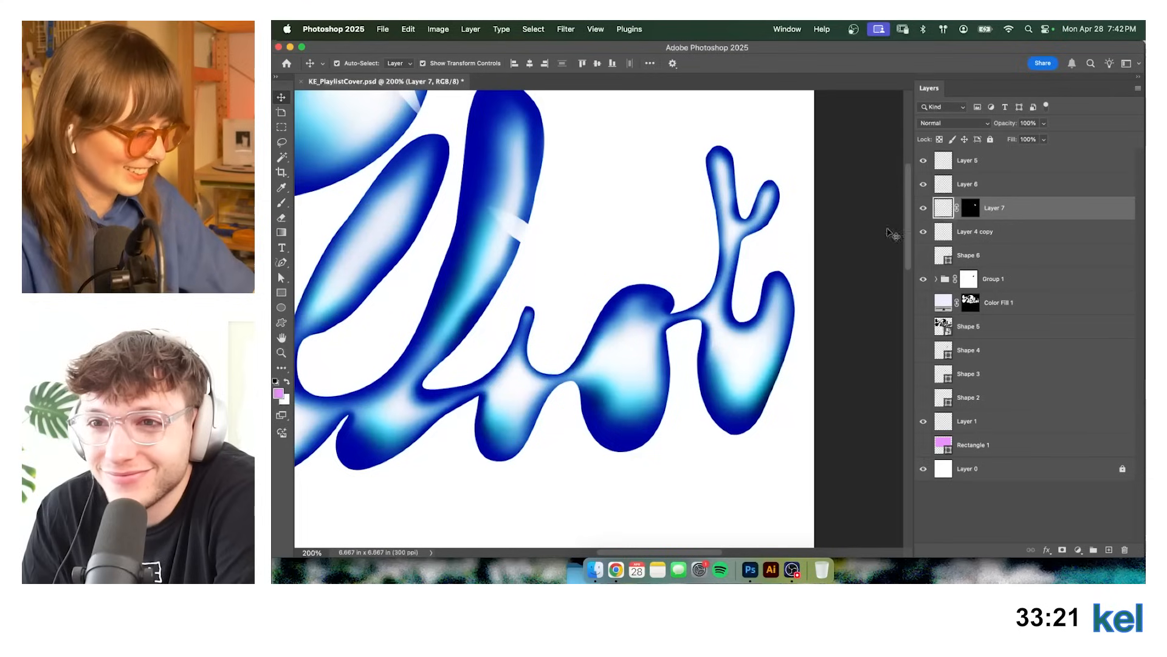
Sample a light blue from the lettering as the foreground colour and enlarge the brush to 125 px.
{"action": "key", "text": "i"}
{"action": "mouse_move", "coordinate": [506, 127]}
{"action": "left_mouse_down"}
{"action": "mouse_move", "coordinate": [358, 156]}
{"action": "mouse_move", "coordinate": [321, 137]}
{"action": "left_mouse_up"}
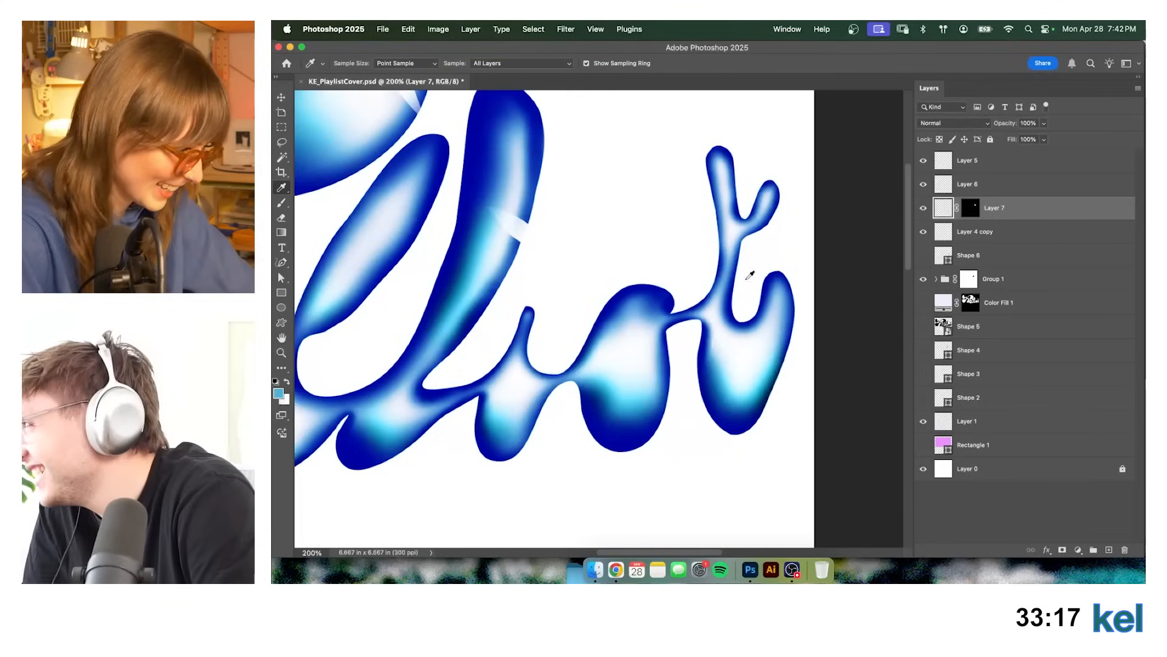
{"action": "key", "text": "b"}
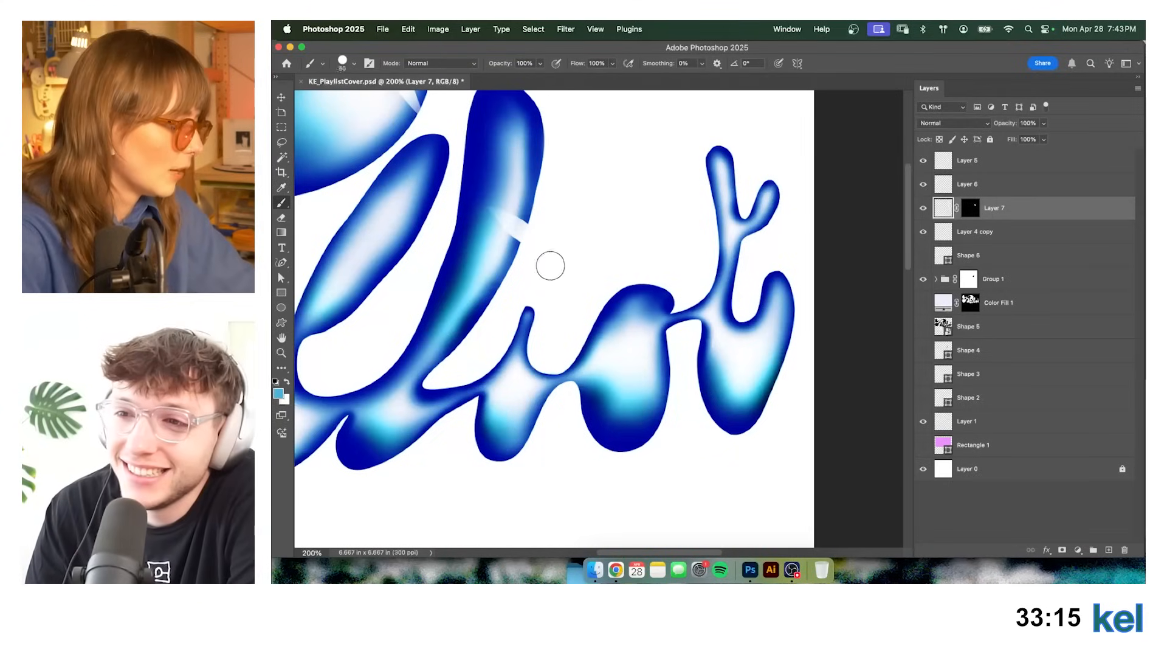
{"action": "key", "text": "bracketright"}
{"action": "key", "text": "bracketright"}
{"action": "key", "text": "bracketright"}
{"action": "key", "text": "bracketright"}
{"action": "key", "text": "bracketright"}
{"action": "key", "text": "bracketright"}
{"action": "key", "text": "bracketright"}
Dab the sampled blue into the masked star's centre with a 175 px Soft Round Pressure Opacity and Flow brush, undoing earlier trial dabs.
{"action": "left_click", "coordinate": [554, 259]}
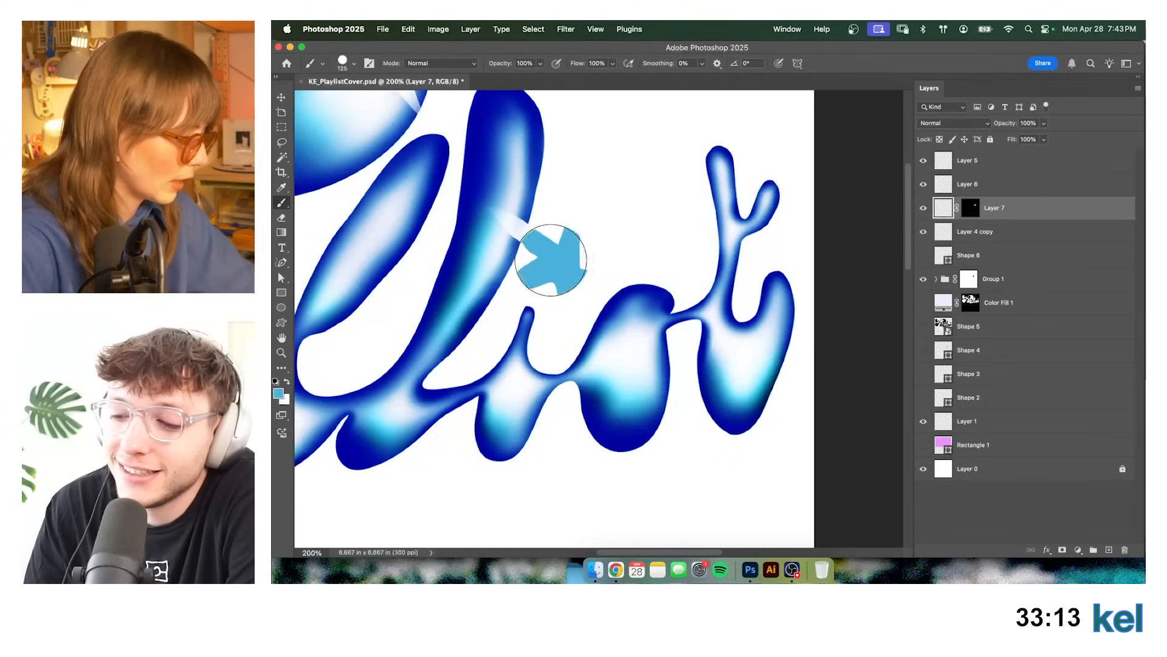
{"action": "key", "text": "super+z"}
{"action": "left_click", "coordinate": [344, 63]}
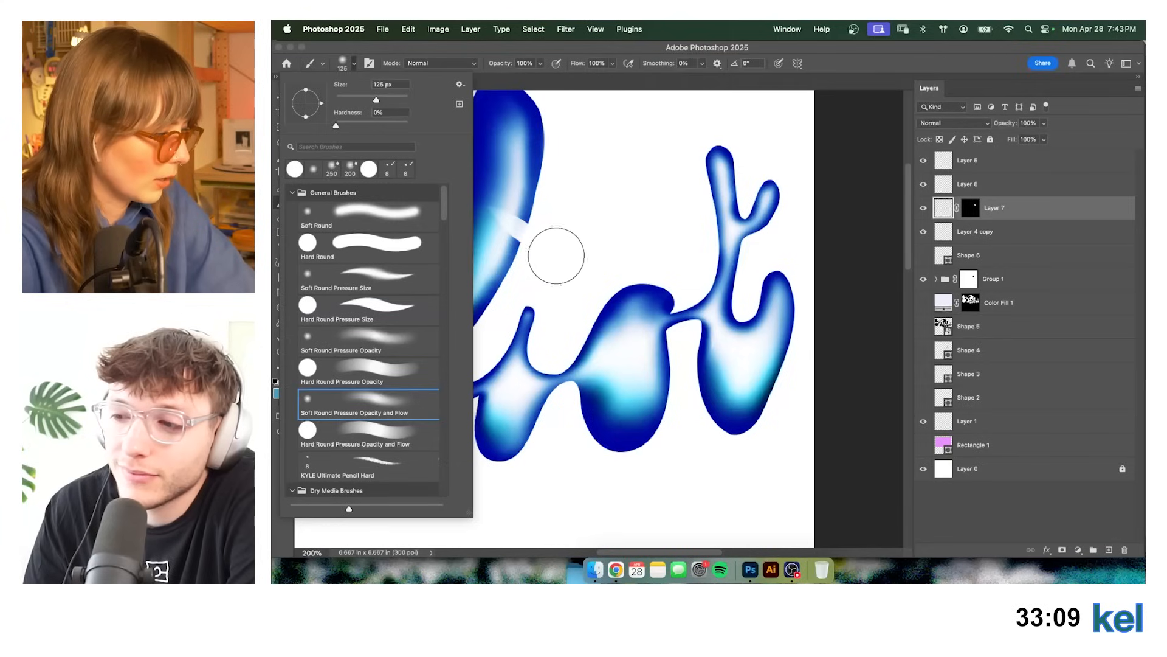
{"action": "left_click", "coordinate": [552, 249]}
{"action": "left_click", "coordinate": [553, 256]}
{"action": "key", "text": "super+z"}
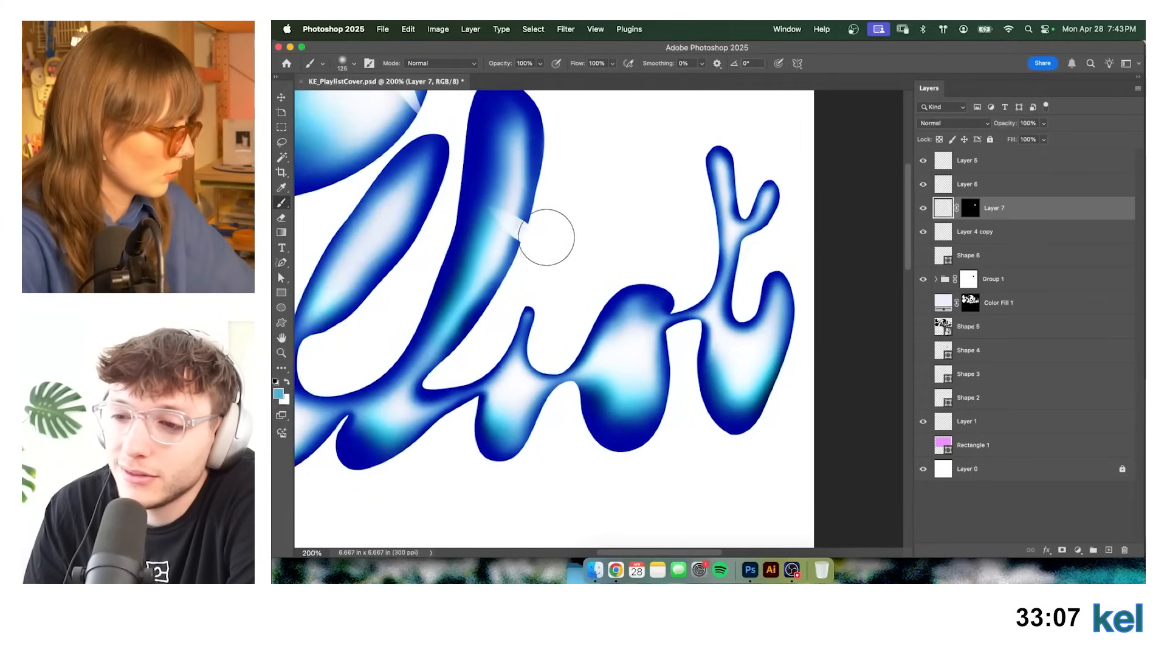
{"action": "key", "text": "bracketright"}
{"action": "key", "text": "bracketright"}
{"action": "left_click", "coordinate": [553, 260]}
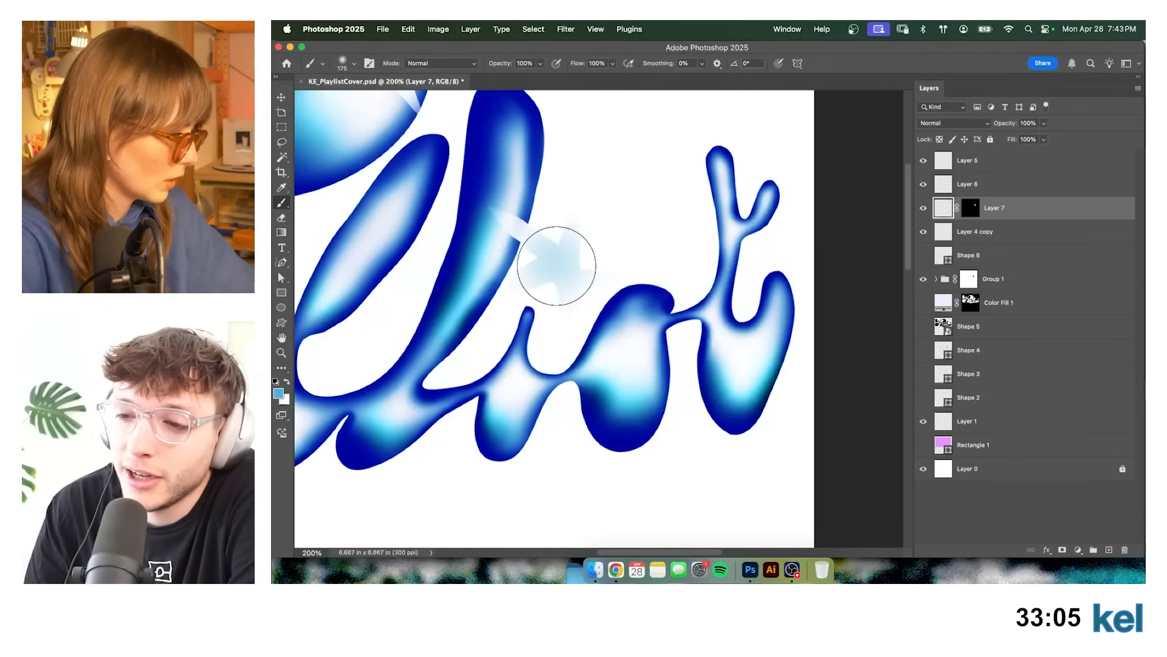
Compare the lettering with and without the blue star fill, and hide both Layer 7 and Layer 4 copy.
{"action": "key", "text": "super+0"}
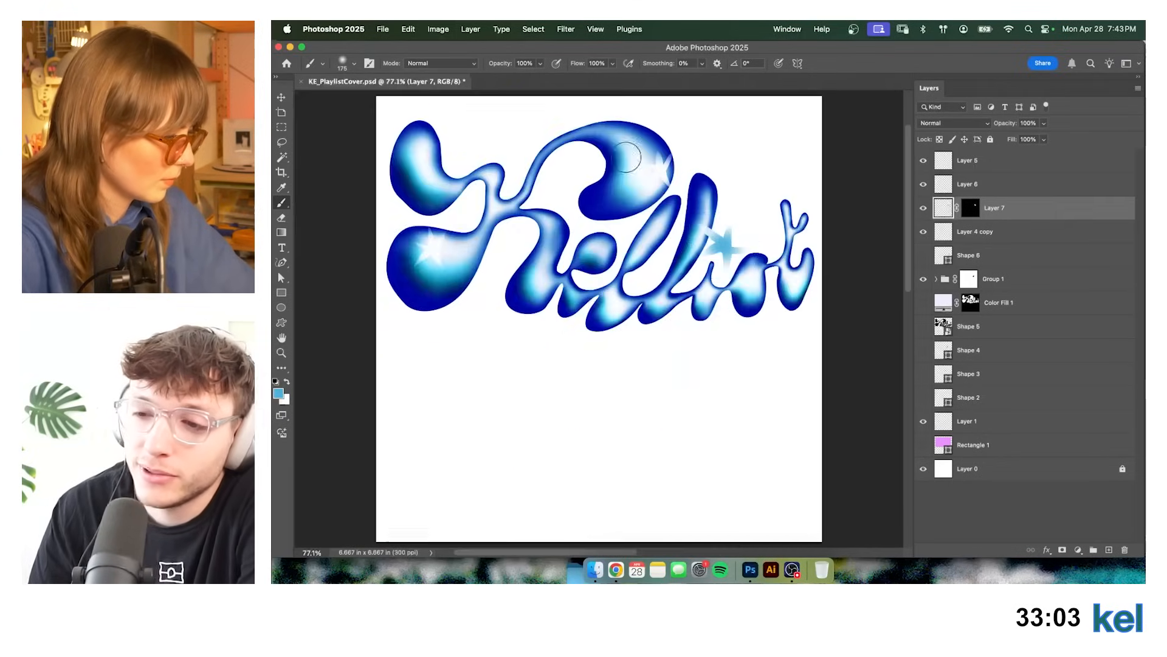
{"action": "key", "text": "v"}
{"action": "left_click", "coordinate": [923, 208]}
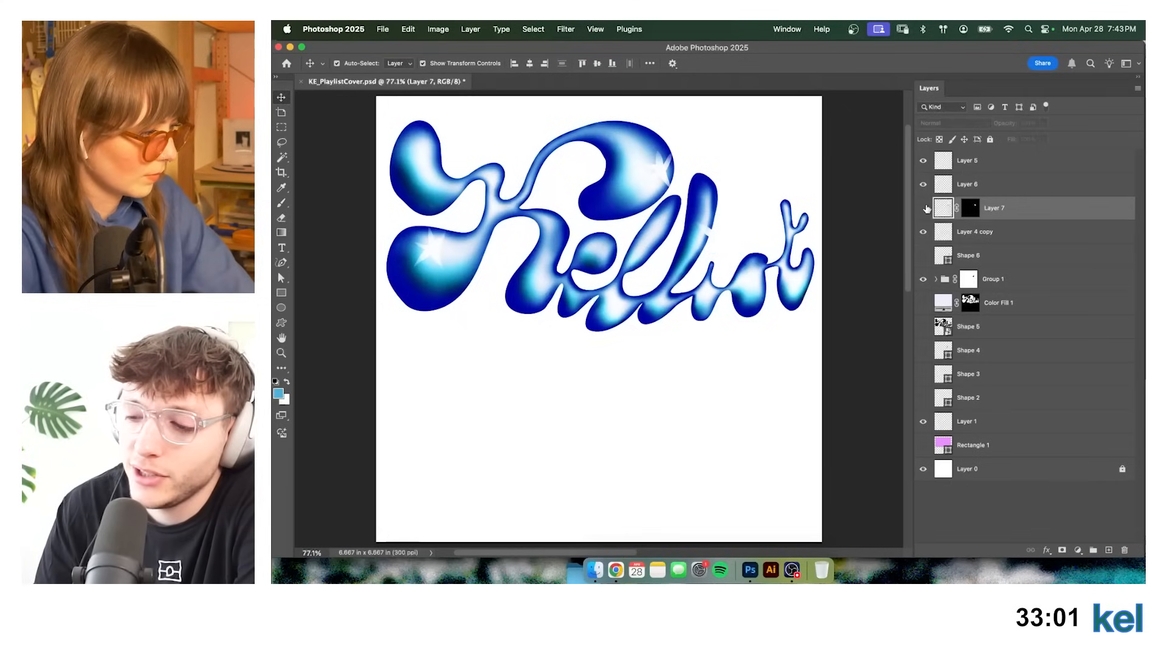
{"action": "left_click", "coordinate": [923, 208]}
{"action": "left_click", "coordinate": [923, 209]}
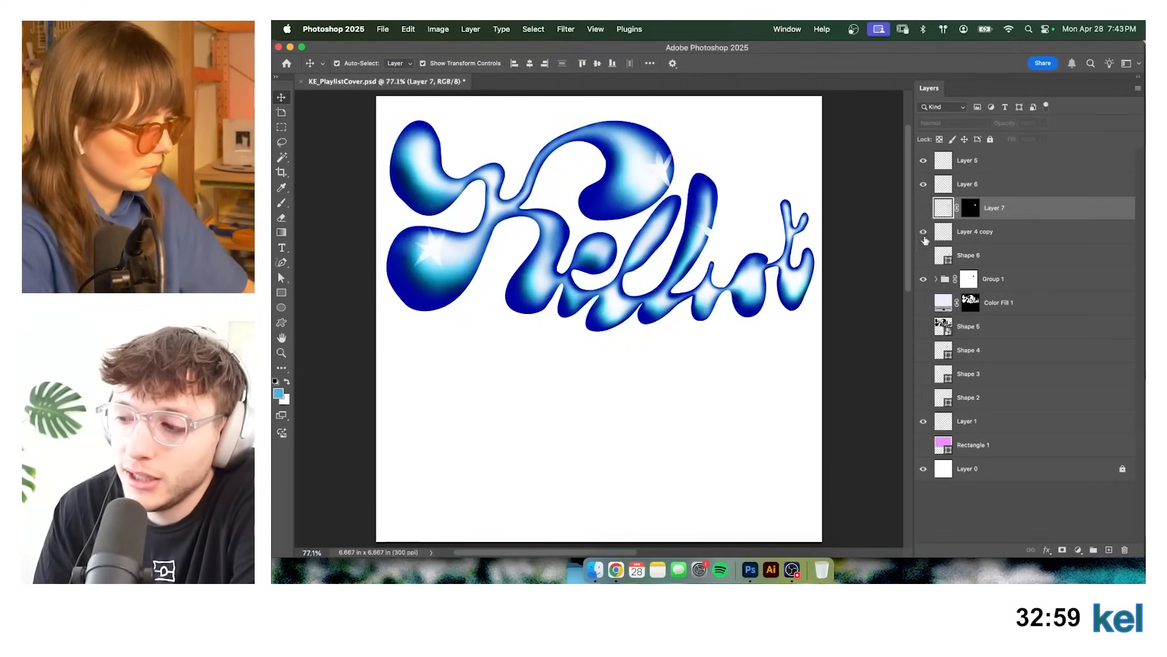
{"action": "left_click", "coordinate": [923, 232]}
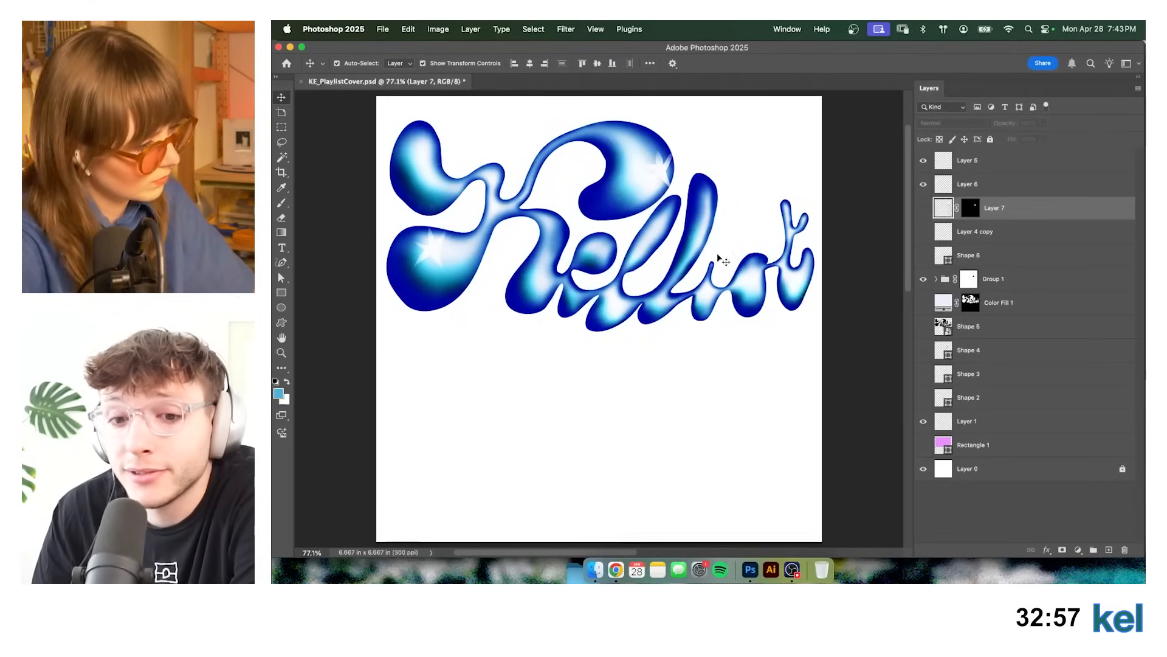
Check the hidden Shape 8 layer and the blending options of Layer 4 copy, leaving both layers hidden.
{"action": "left_click", "coordinate": [924, 258]}
{"action": "left_click", "coordinate": [923, 256]}
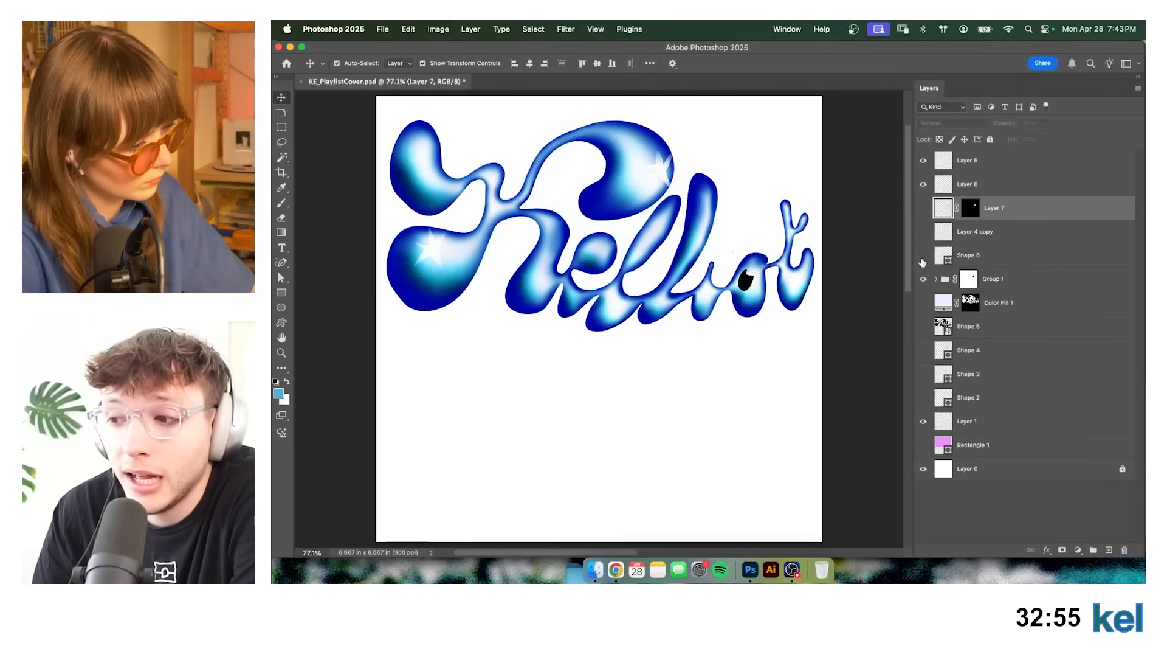
{"action": "left_click", "coordinate": [924, 232]}
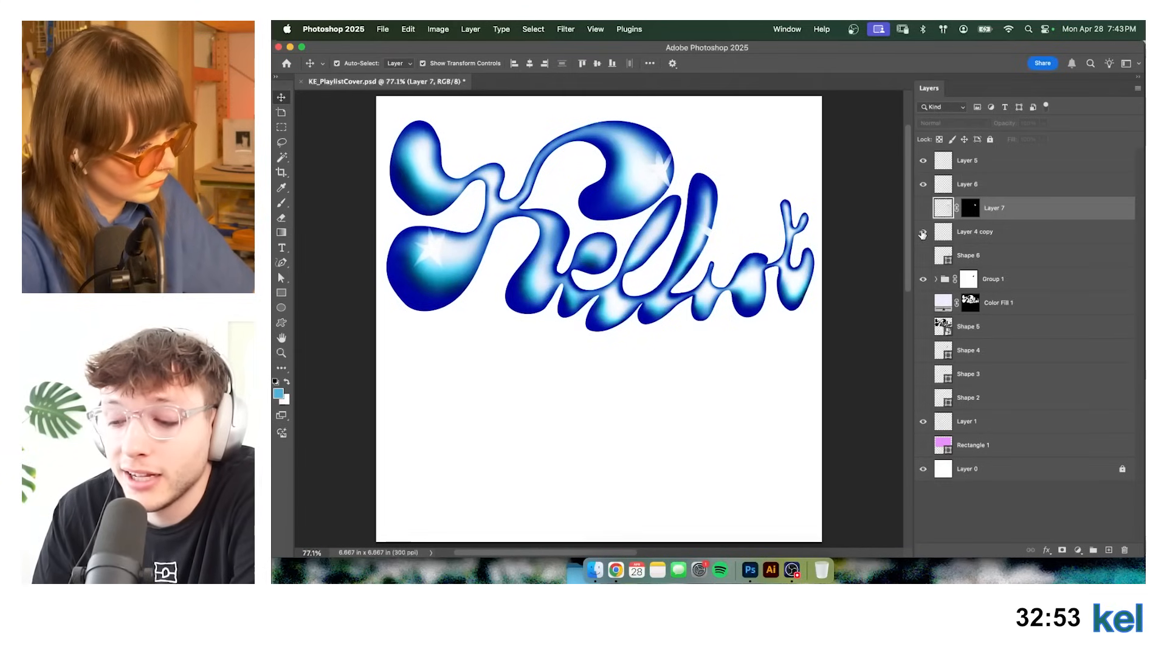
{"action": "double_click", "coordinate": [1020, 233]}
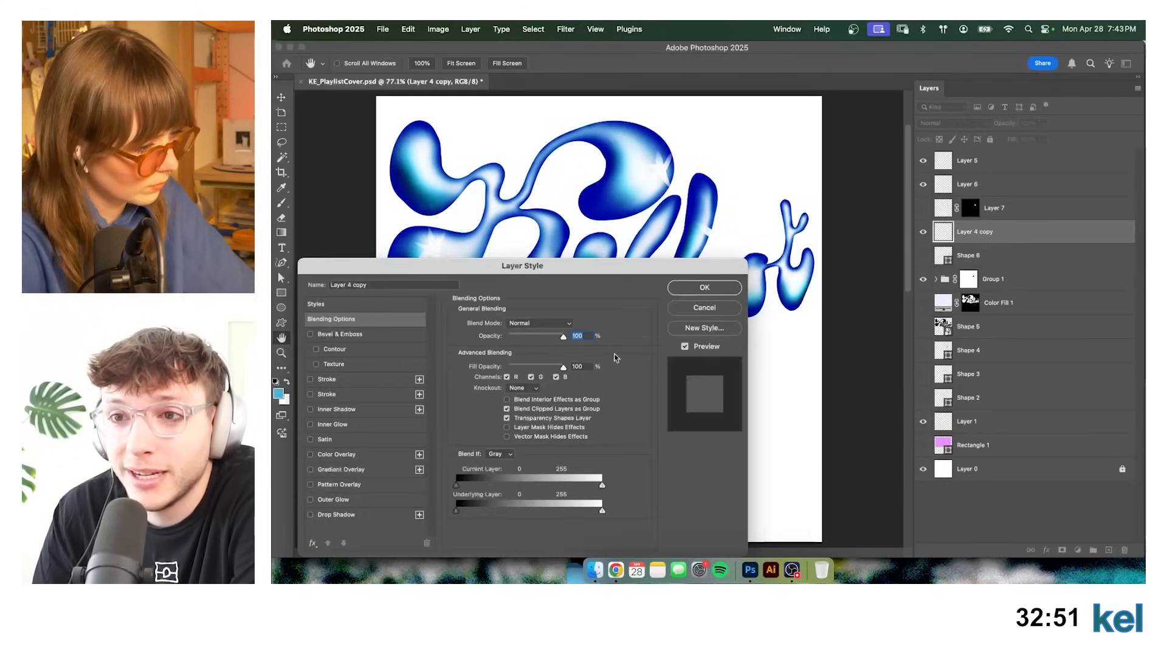
{"action": "left_click", "coordinate": [720, 293]}
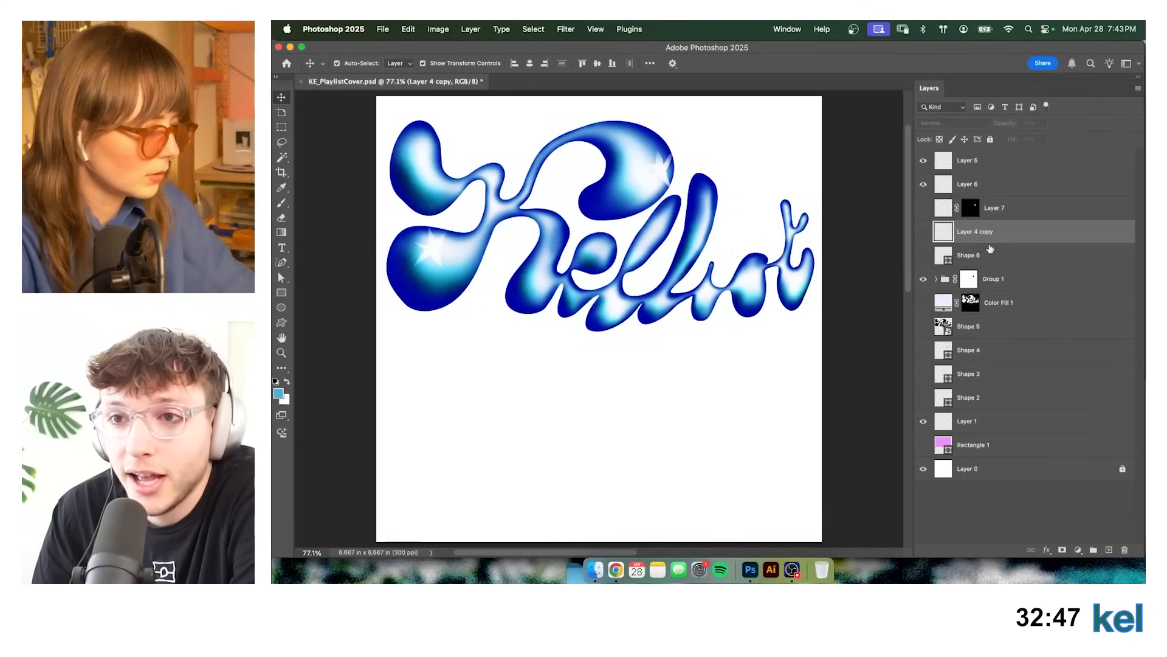
Disable Group 1's layer mask to inspect what it hides, and enable the mask again.
{"action": "right_click", "coordinate": [969, 281]}
{"action": "left_click", "coordinate": [1003, 281]}
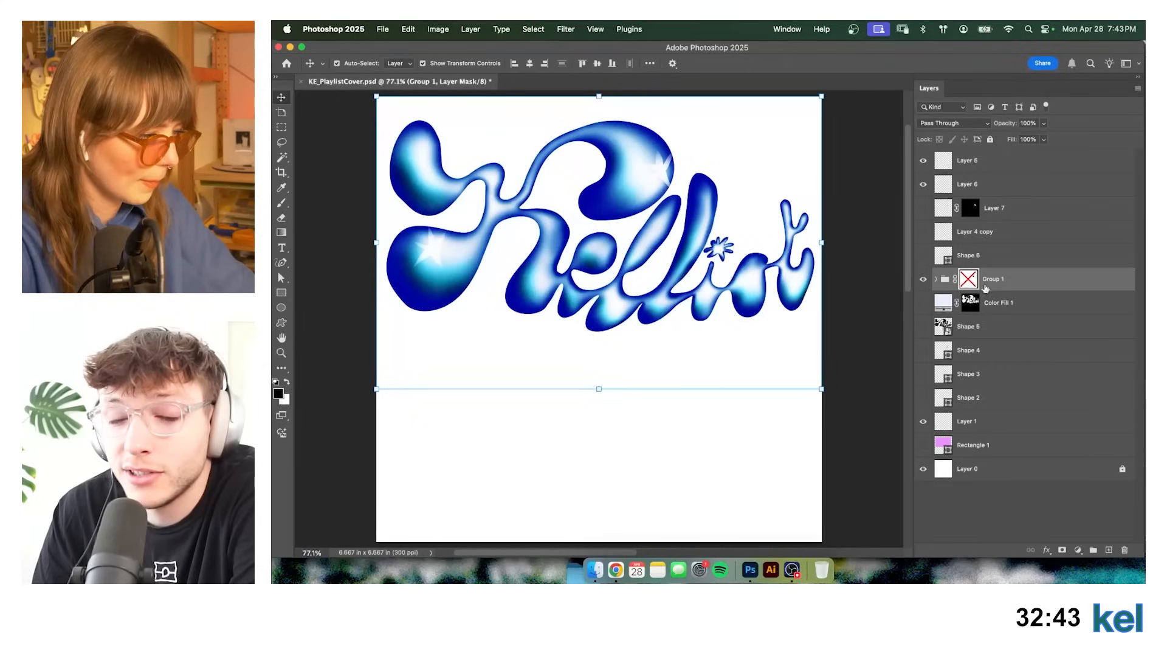
{"action": "right_click", "coordinate": [971, 279]}
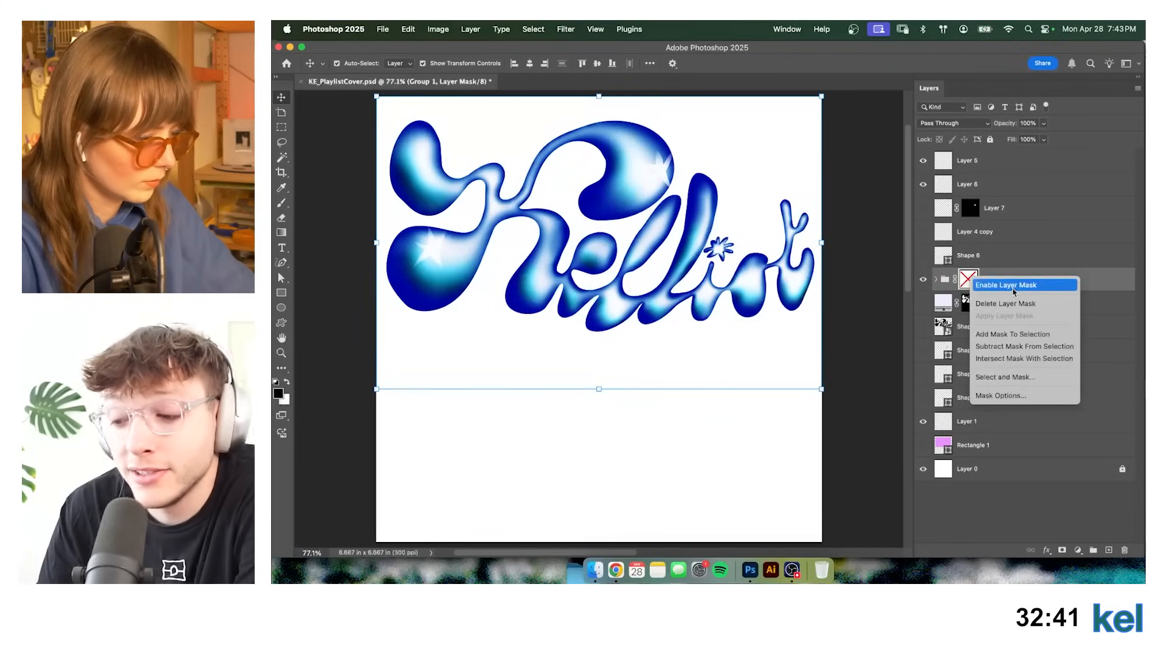
{"action": "left_click", "coordinate": [1010, 284]}
{"action": "left_click", "coordinate": [873, 281]}
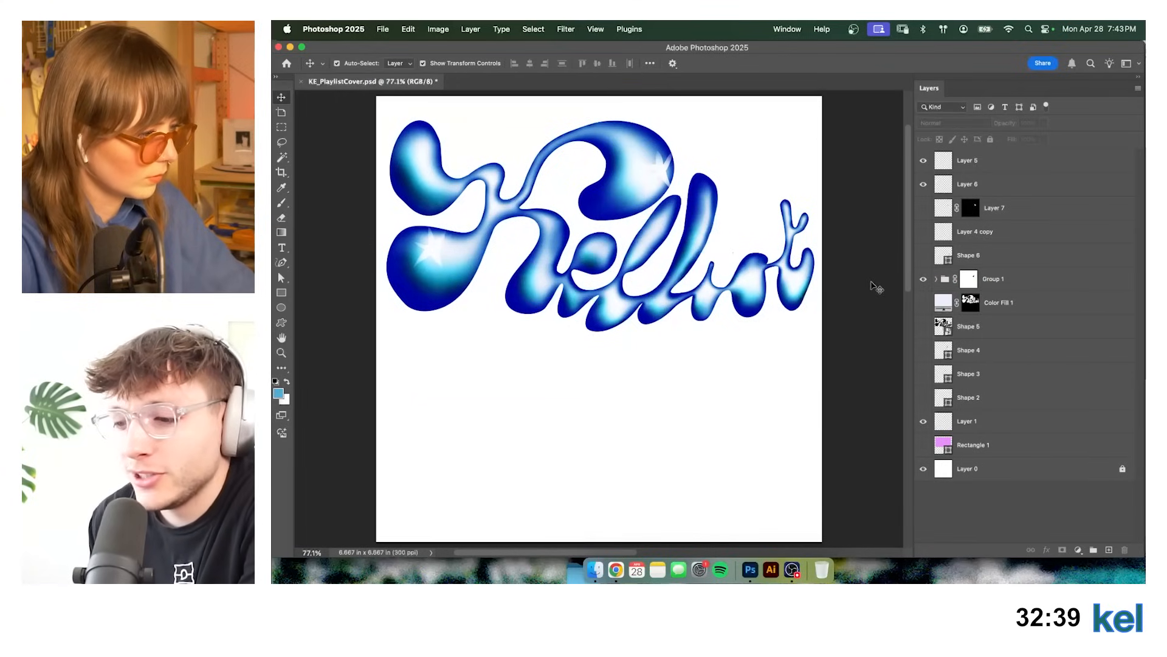
Mask out the leftover speck near the o on Group 1's mask with a 30 px black Hard Round Pressure Size brush.
{"action": "key", "text": "super+equal"}
{"action": "key", "text": "super+equal"}
{"action": "mouse_move", "coordinate": [691, 280]}
{"action": "left_mouse_down"}
{"action": "mouse_move", "coordinate": [415, 324]}
{"action": "mouse_move", "coordinate": [358, 393]}
{"action": "left_mouse_up"}
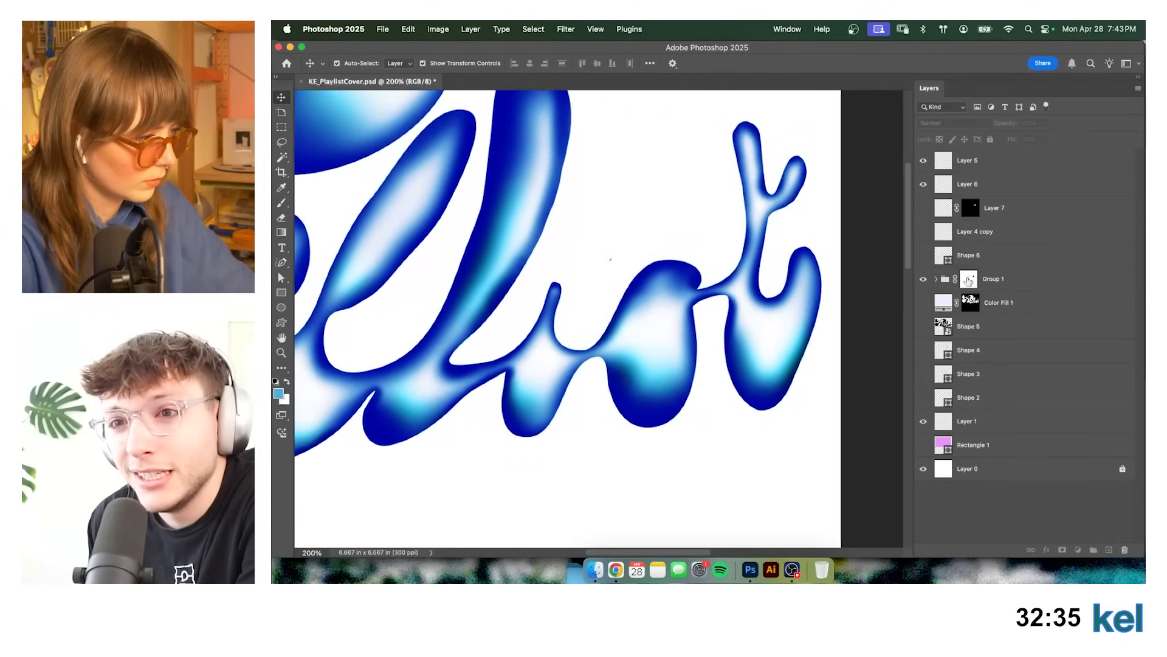
{"action": "left_click", "coordinate": [969, 278]}
{"action": "key", "text": "b"}
{"action": "left_click", "coordinate": [344, 66]}
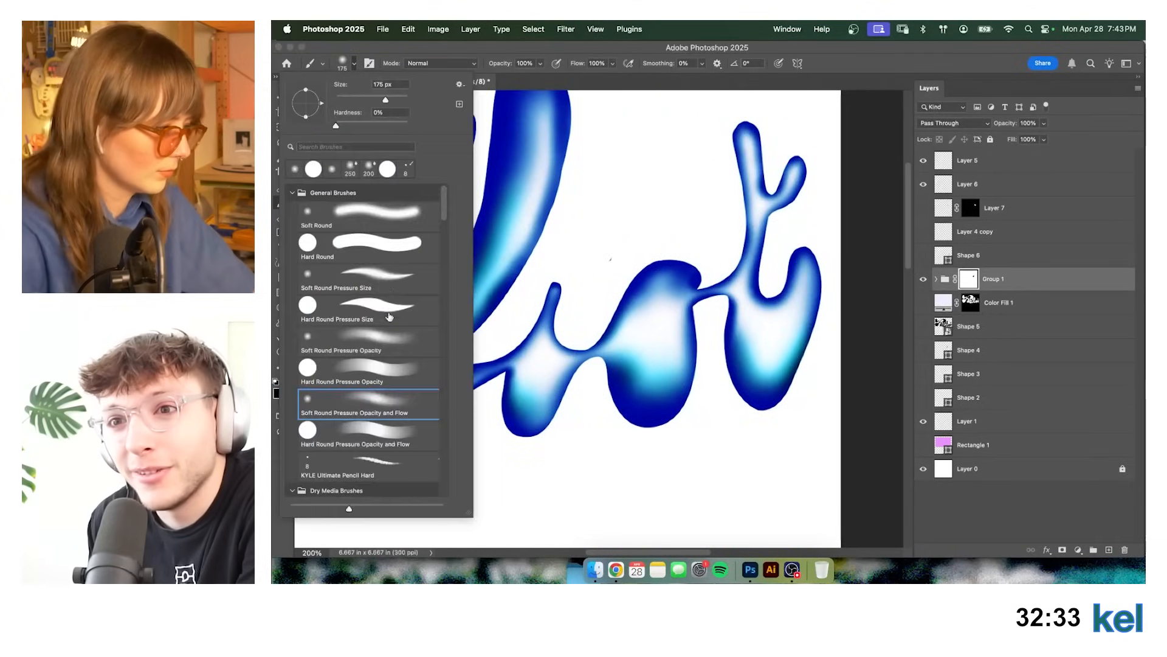
{"action": "left_click", "coordinate": [389, 313]}
{"action": "left_click_drag", "start_coordinate": [357, 99], "coordinate": [349, 99]}
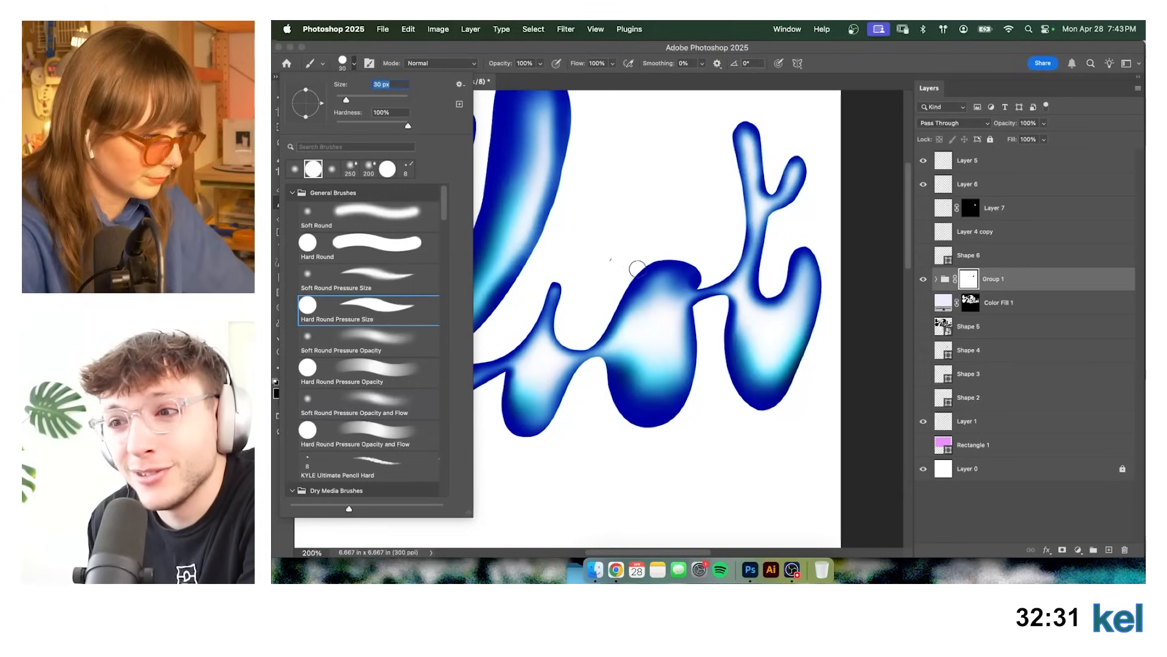
{"action": "left_click", "coordinate": [612, 260]}
Compare the cleaned lettering with Shape 8 and the blue Layer 7 star shown and hidden.
{"action": "left_click_drag", "start_coordinate": [589, 250], "coordinate": [703, 305]}
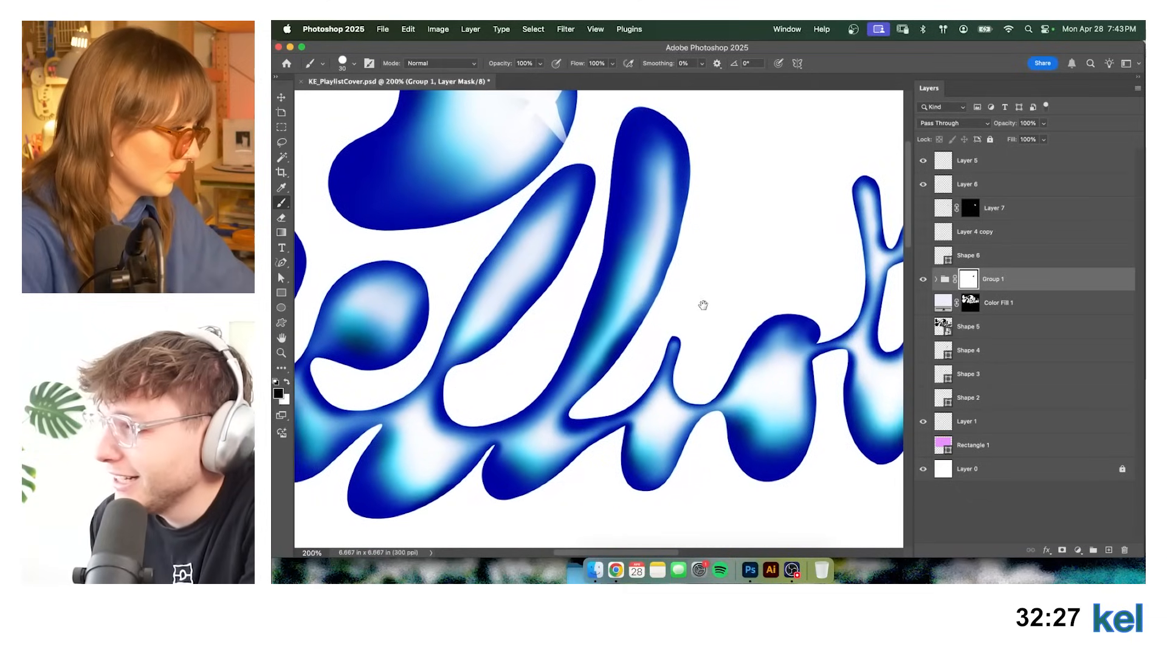
{"action": "mouse_move", "coordinate": [768, 250]}
{"action": "left_mouse_down"}
{"action": "mouse_move", "coordinate": [721, 354]}
{"action": "mouse_move", "coordinate": [669, 294]}
{"action": "left_mouse_up"}
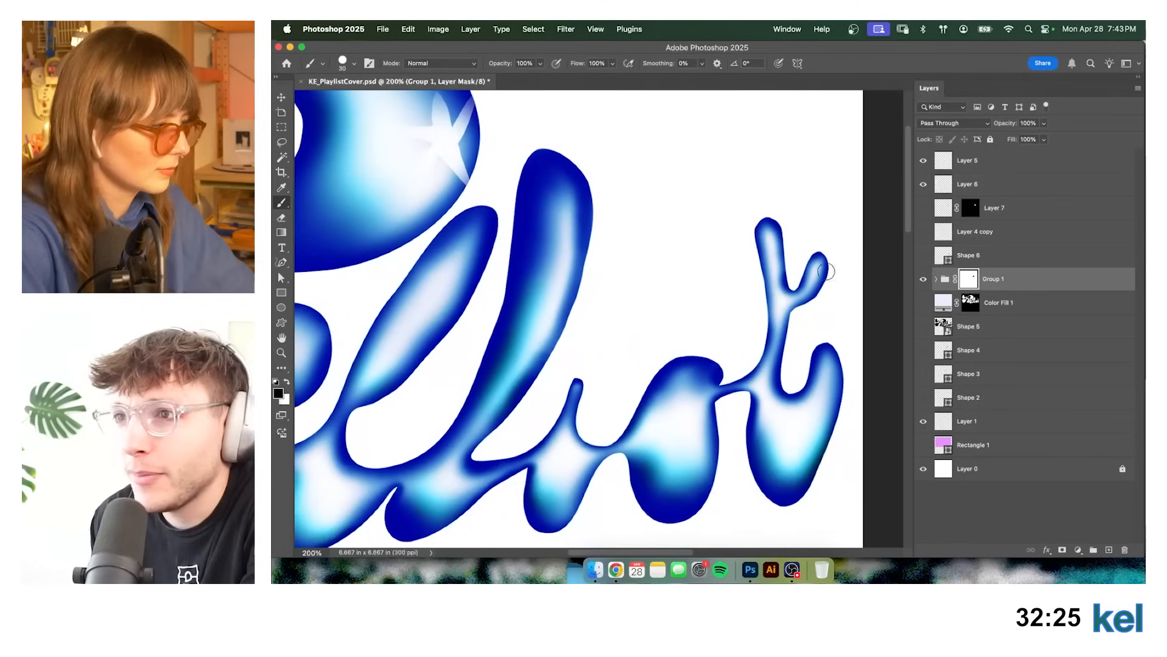
{"action": "left_click", "coordinate": [923, 257]}
{"action": "left_click", "coordinate": [921, 256]}
{"action": "left_click", "coordinate": [923, 208]}
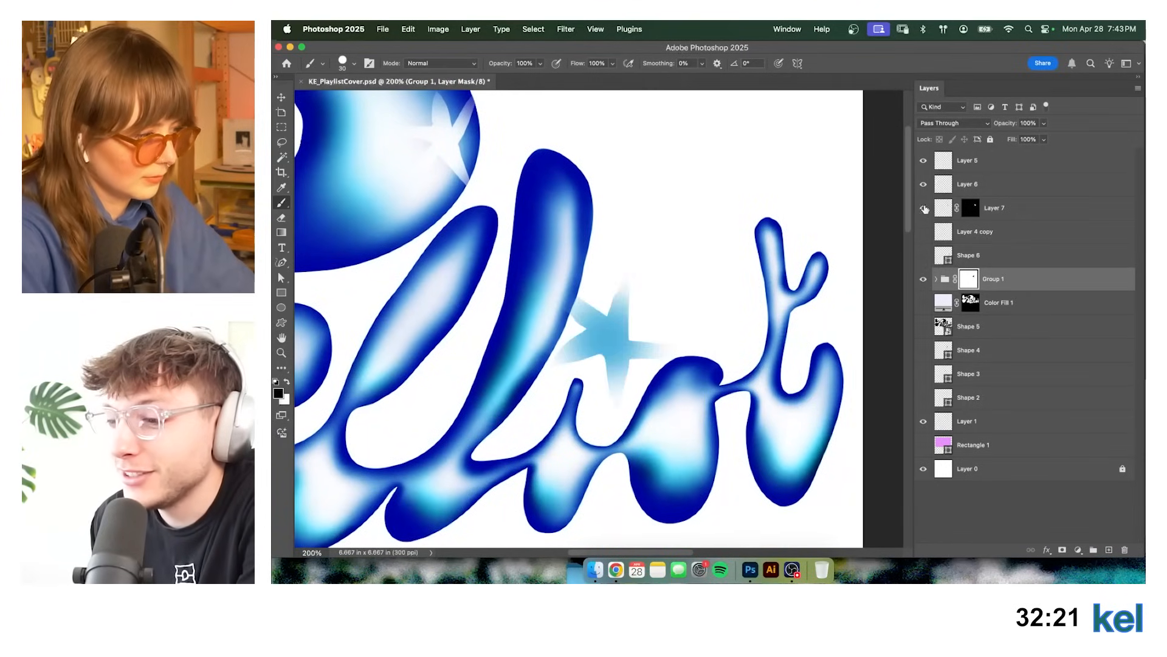
{"action": "left_click", "coordinate": [923, 208]}
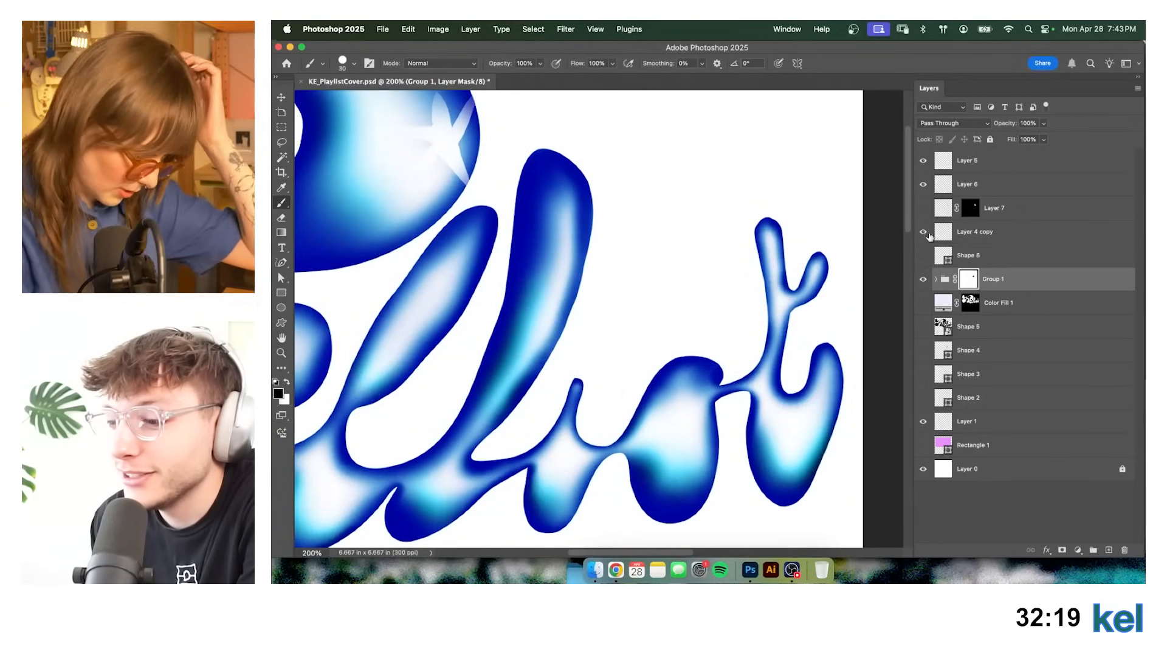
Show Layer 4 copy and give its star a Color Overlay in light blue 56cbed sampled from the lettering.
{"action": "left_click", "coordinate": [923, 231]}
{"action": "double_click", "coordinate": [1046, 232]}
{"action": "left_click", "coordinate": [358, 454]}
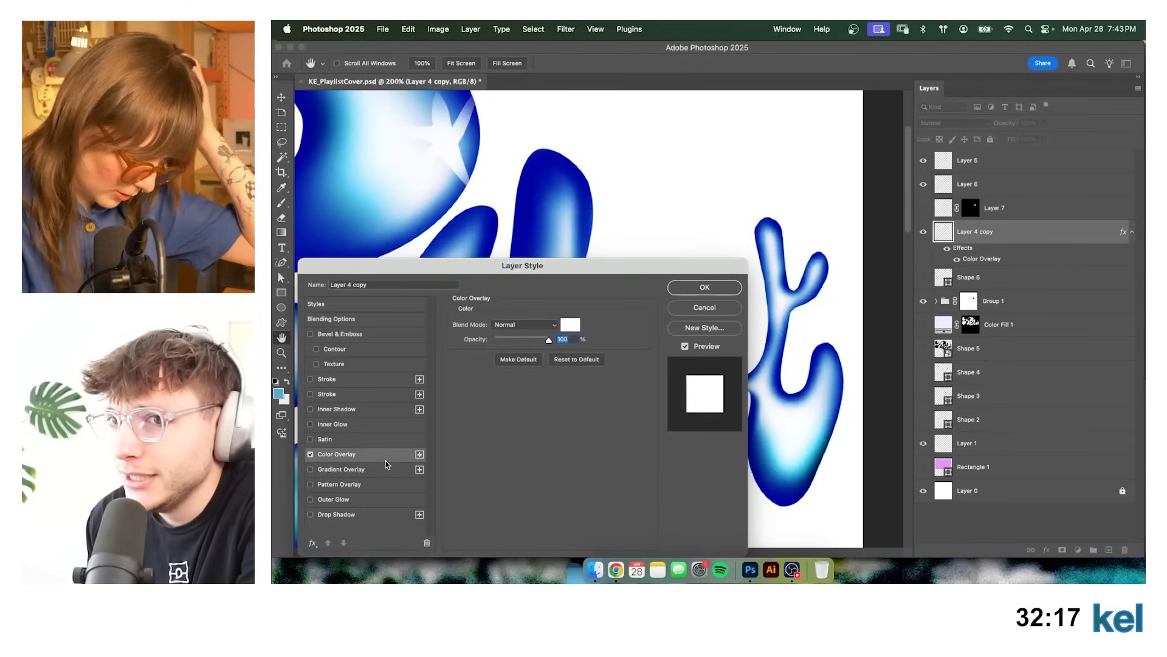
{"action": "left_click", "coordinate": [571, 324]}
{"action": "left_click_drag", "start_coordinate": [599, 264], "coordinate": [554, 353]}
{"action": "left_click", "coordinate": [527, 186]}
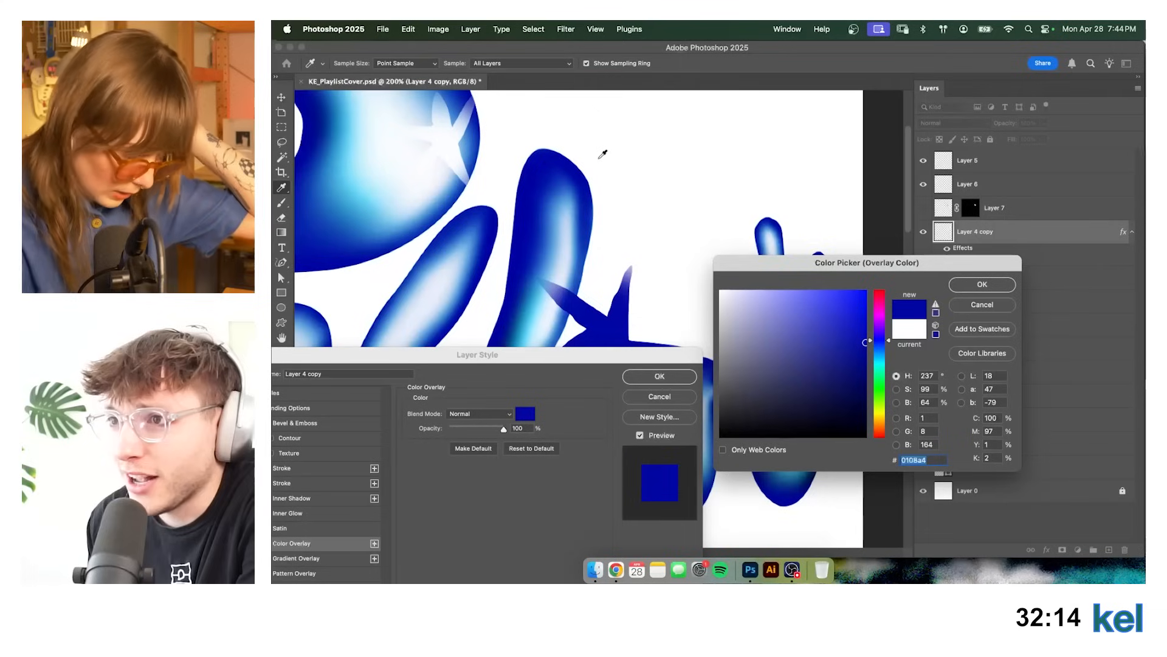
{"action": "left_click", "coordinate": [538, 299]}
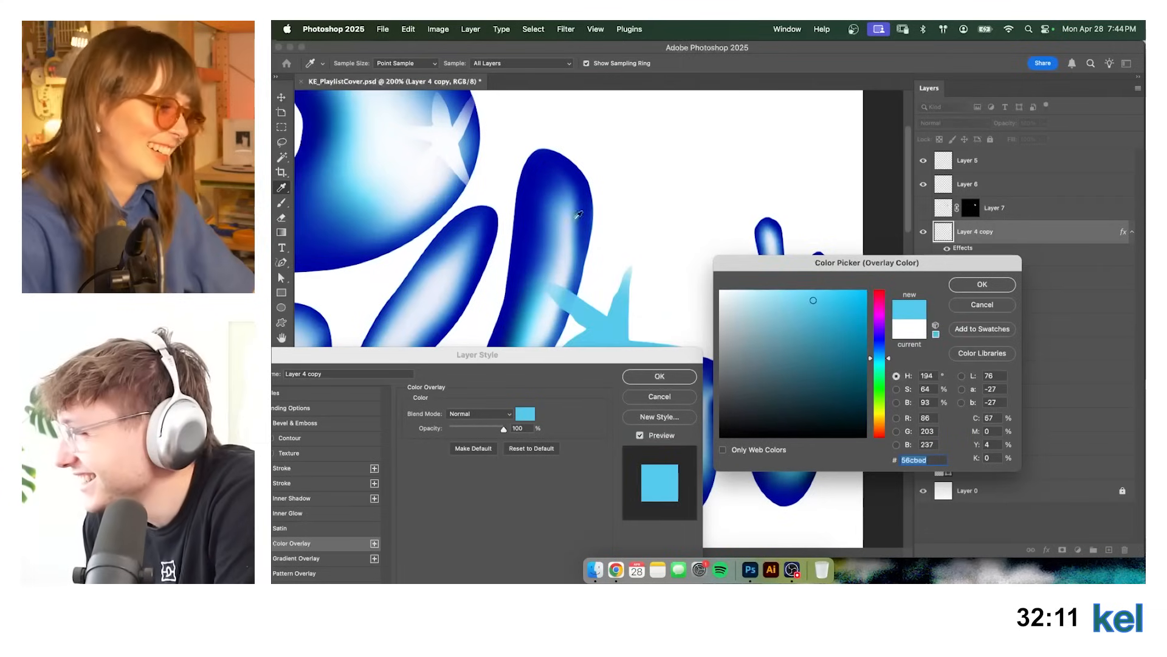
{"action": "key", "text": "Return"}
{"action": "key", "text": "Return"}
{"action": "key", "text": "super+0"}
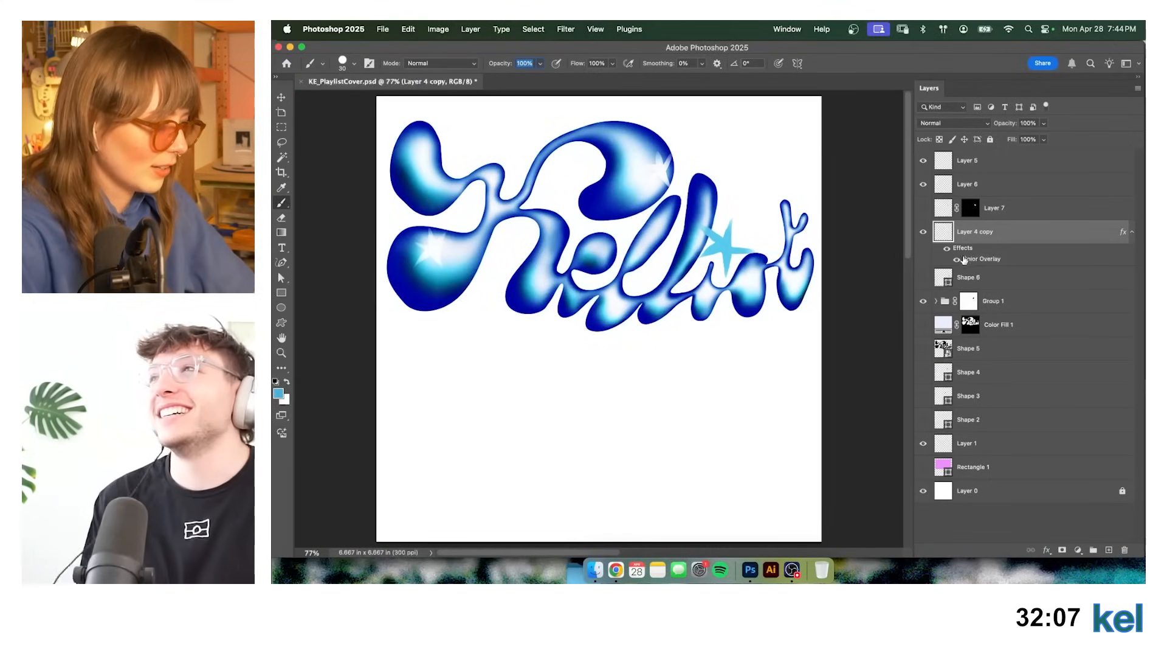
Rotate the light blue star slightly counterclockwise and nudge it a little to the left above the i.
{"action": "key", "text": "super+plus"}
{"action": "key", "text": "super+plus"}
{"action": "key", "text": "super+plus"}
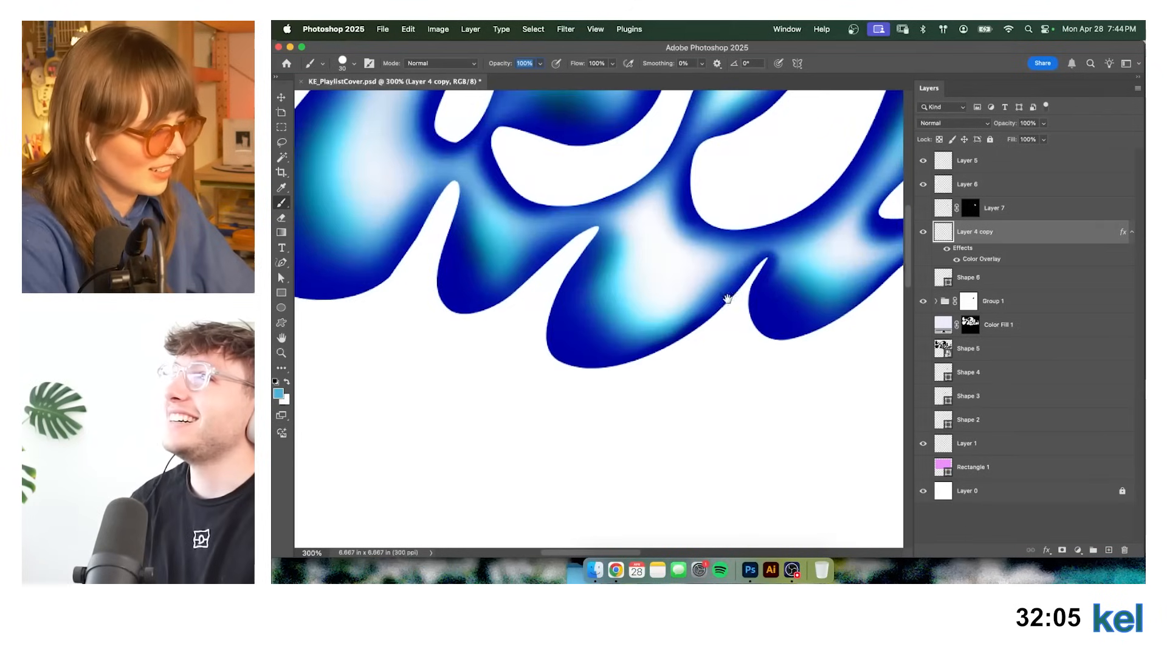
{"action": "left_click_drag", "start_coordinate": [727, 300], "coordinate": [329, 565]}
{"action": "key", "text": "super+t"}
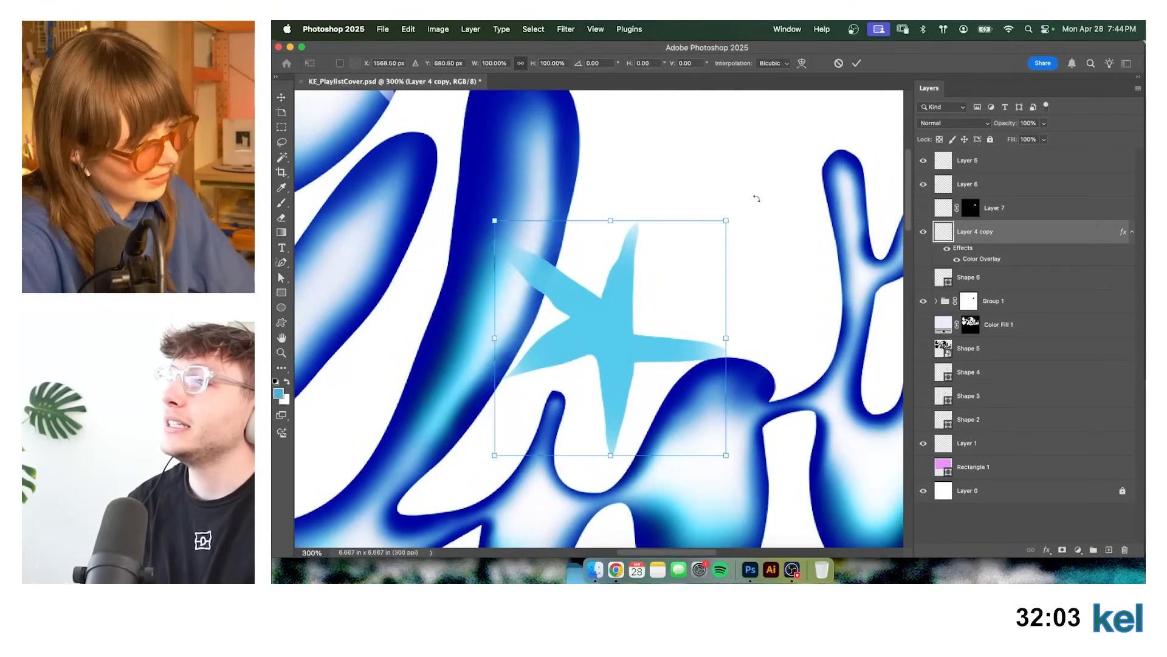
{"action": "left_click_drag", "start_coordinate": [757, 196], "coordinate": [745, 179]}
{"action": "left_click_drag", "start_coordinate": [612, 330], "coordinate": [606, 330]}
{"action": "key", "text": "Return"}
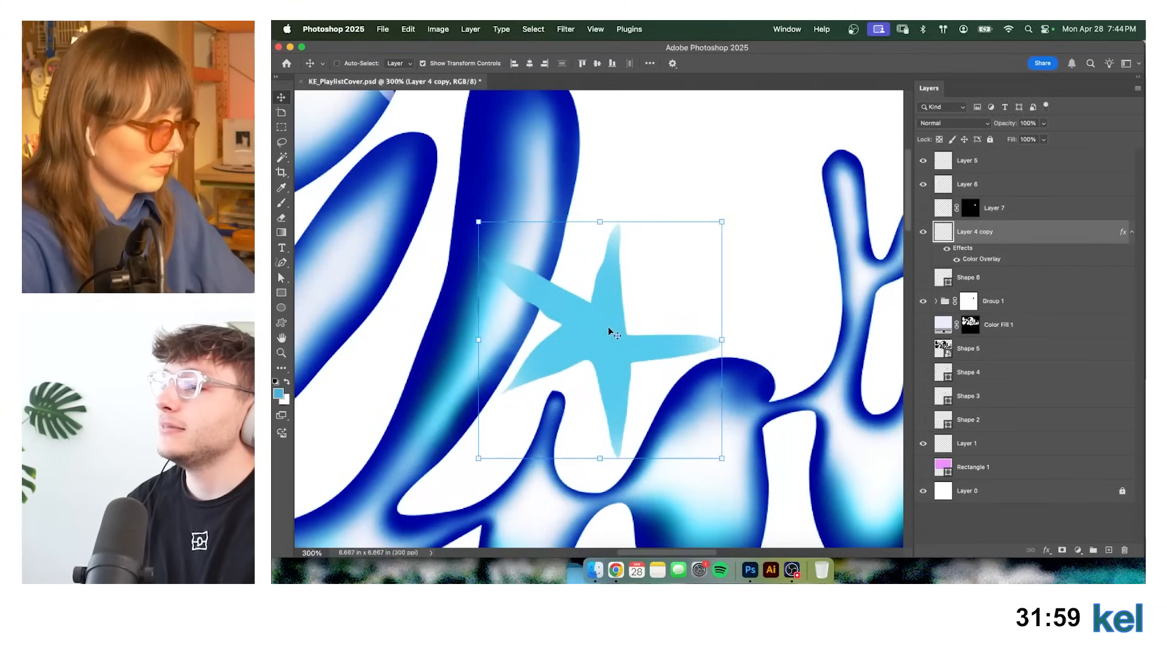
Compare the star with its Color Overlay off and on and against the Layer 7 star, leaving Layer 7 hidden.
{"action": "left_click", "coordinate": [958, 260]}
{"action": "left_click", "coordinate": [958, 260]}
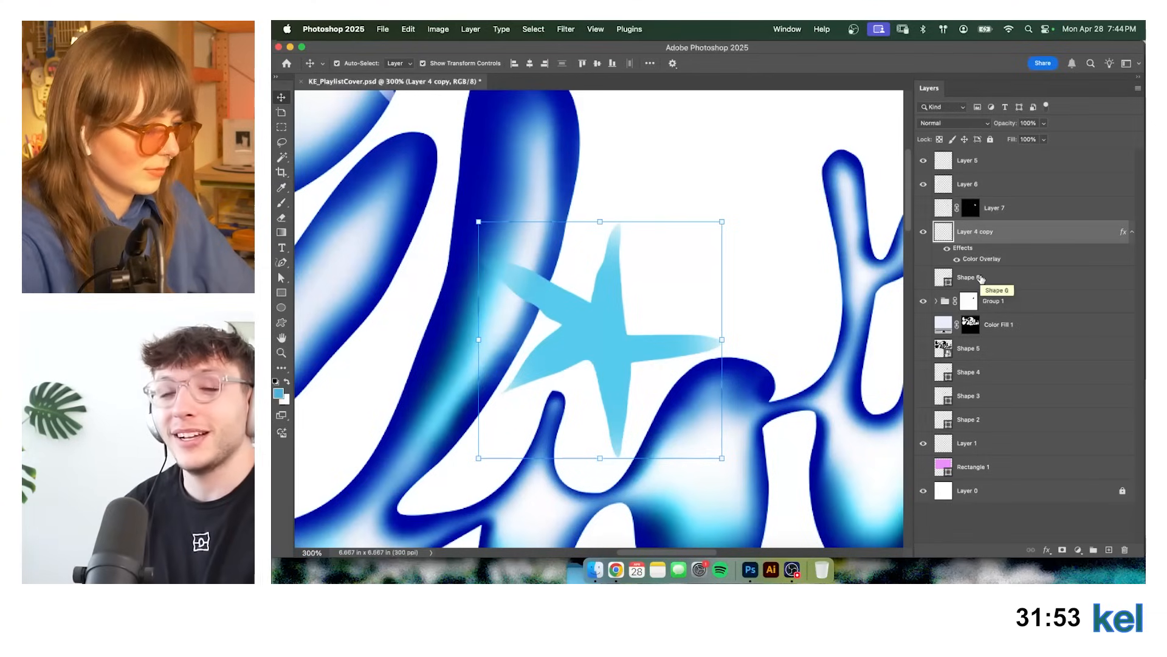
{"action": "left_click", "coordinate": [943, 231], "text": "super"}
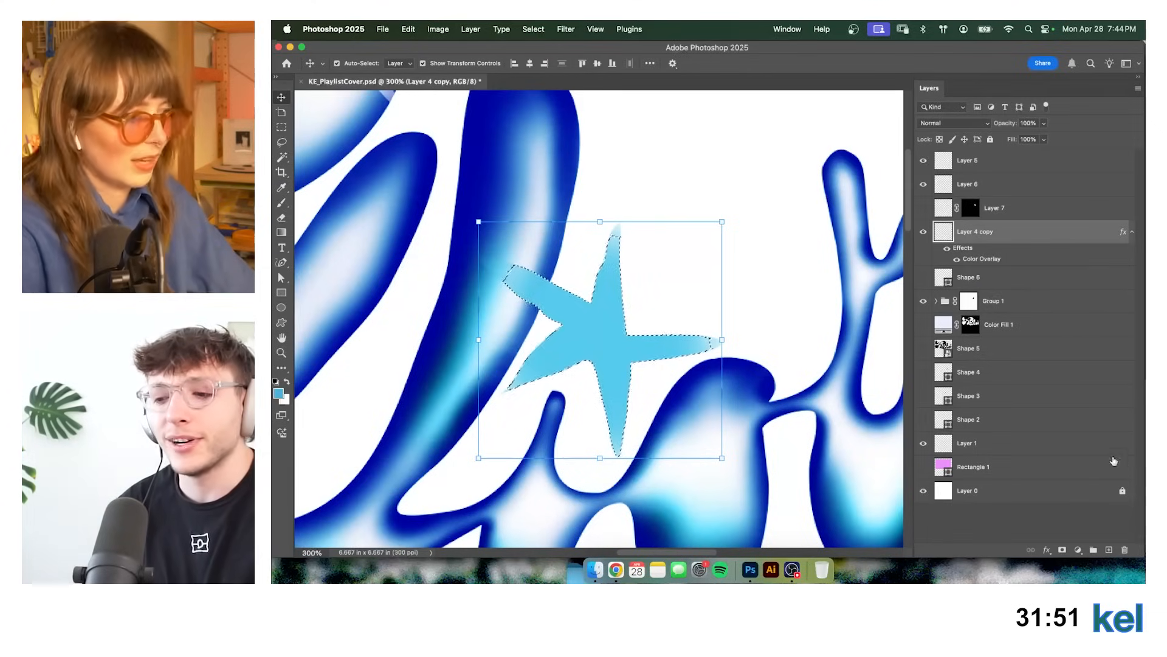
{"action": "left_click", "coordinate": [923, 207]}
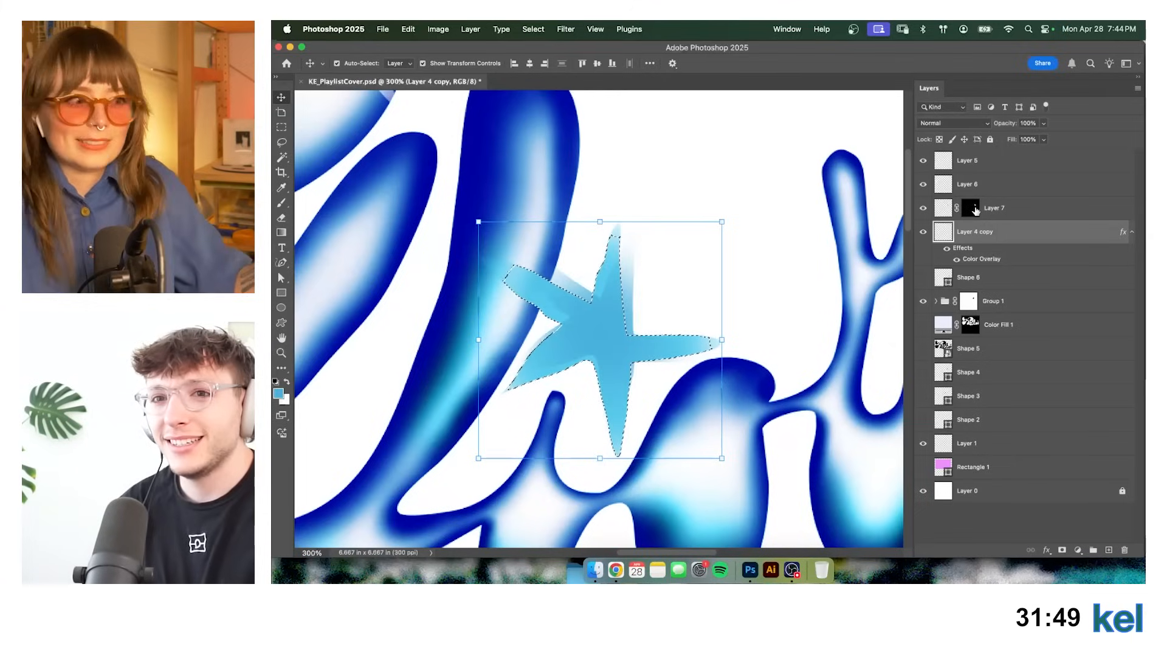
{"action": "key", "text": "super+d"}
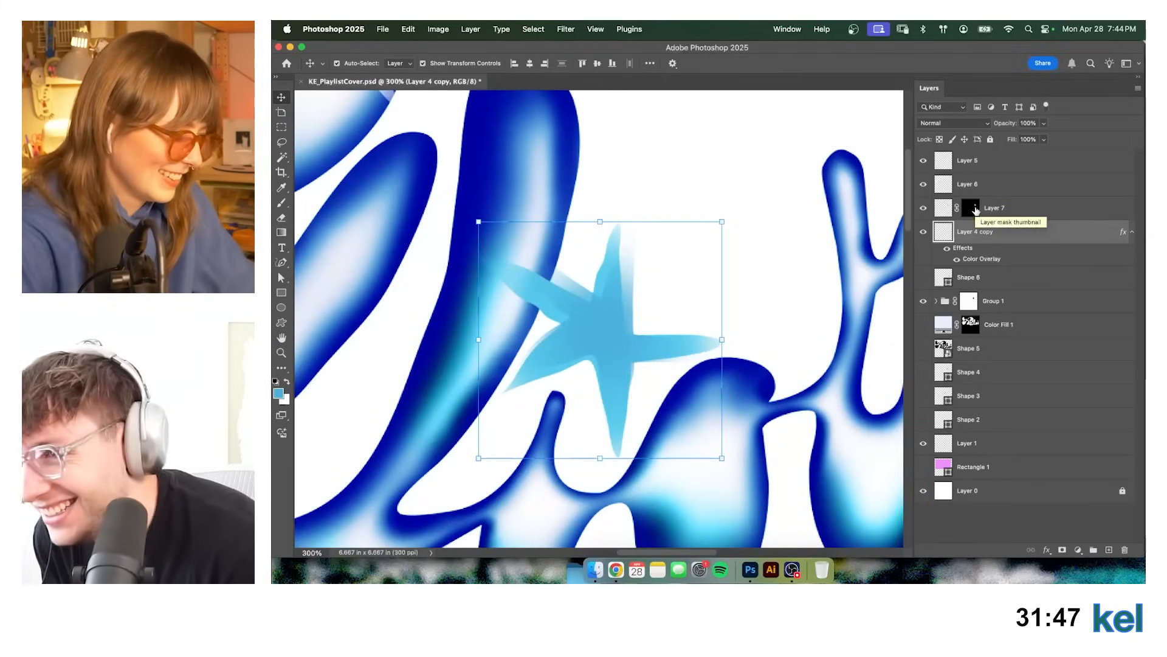
{"action": "left_click", "coordinate": [923, 208]}
{"action": "key", "text": "super+0"}
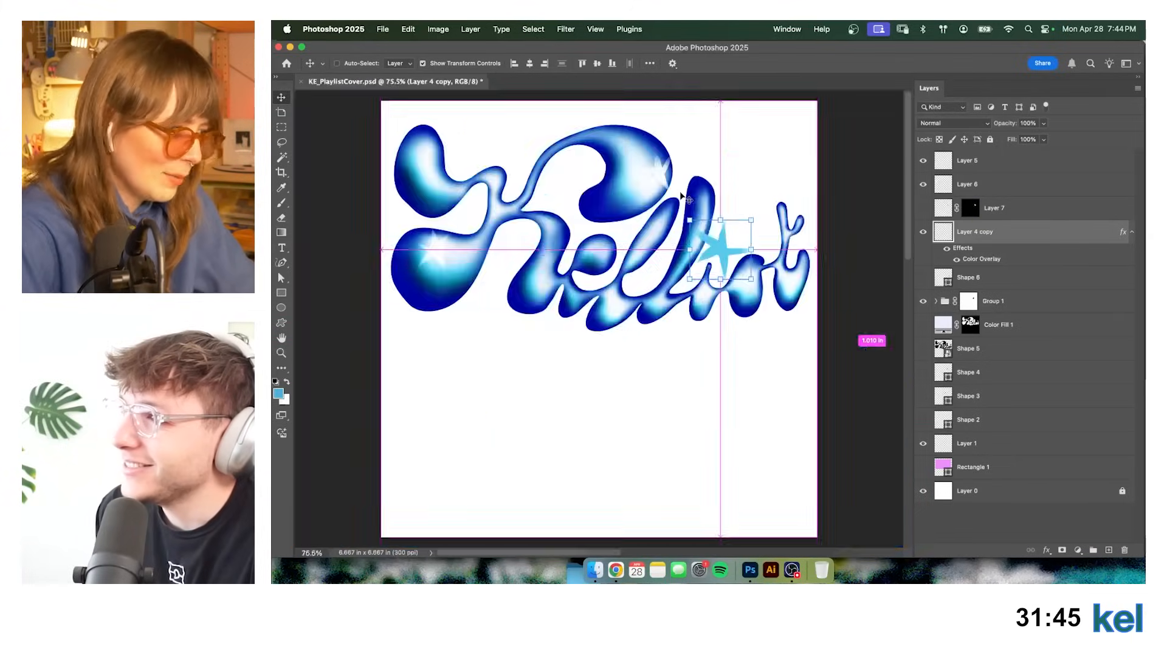
Save the document and preview the lettering against the pink Rectangle 1, leaving the rectangle hidden.
{"action": "left_click", "coordinate": [870, 313], "text": "super"}
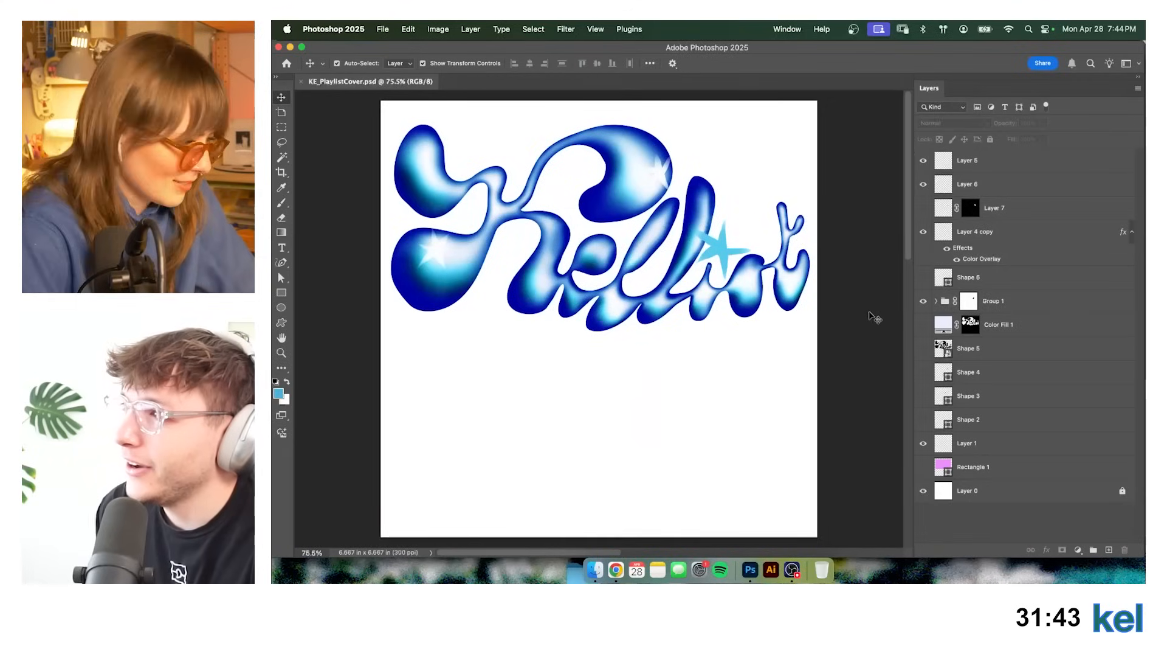
{"action": "left_click", "coordinate": [923, 467]}
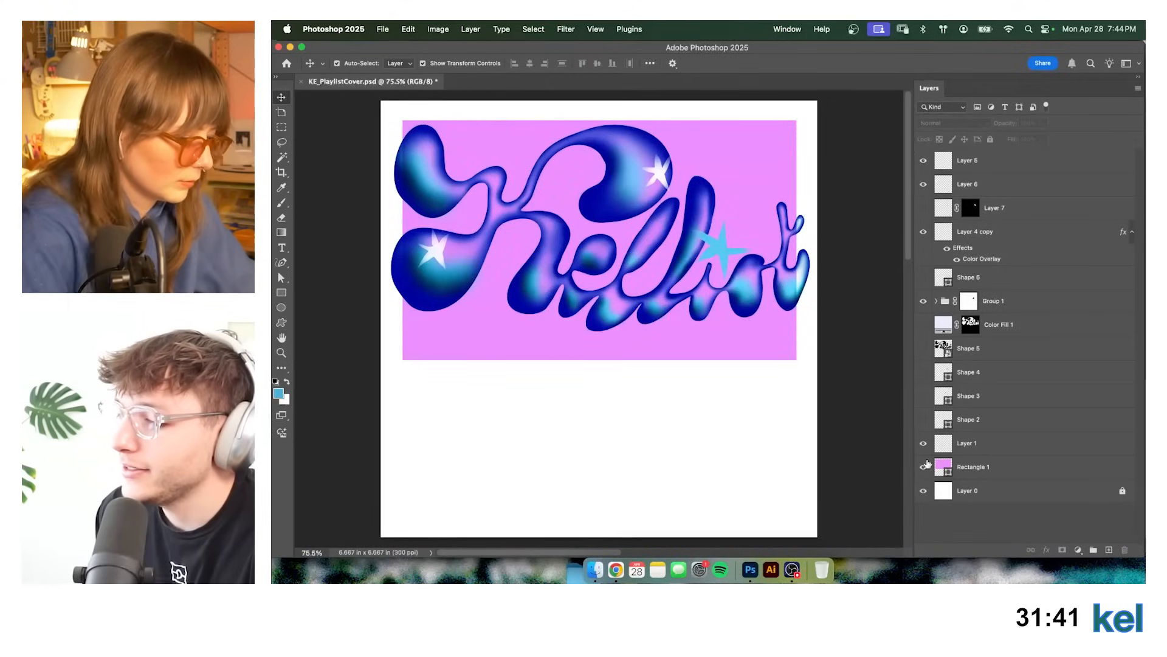
{"action": "left_click", "coordinate": [924, 469]}
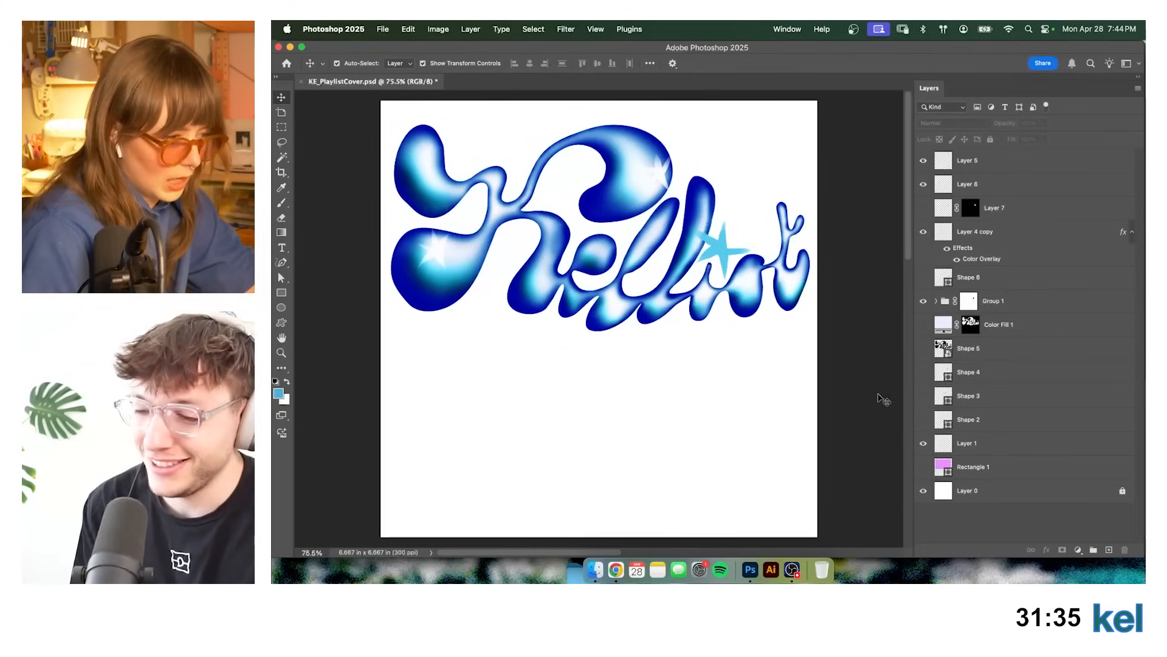
{"action": "key", "text": "c"}
{"action": "left_click_drag", "start_coordinate": [858, 361], "coordinate": [859, 366]}
{"action": "key", "text": "Escape"}
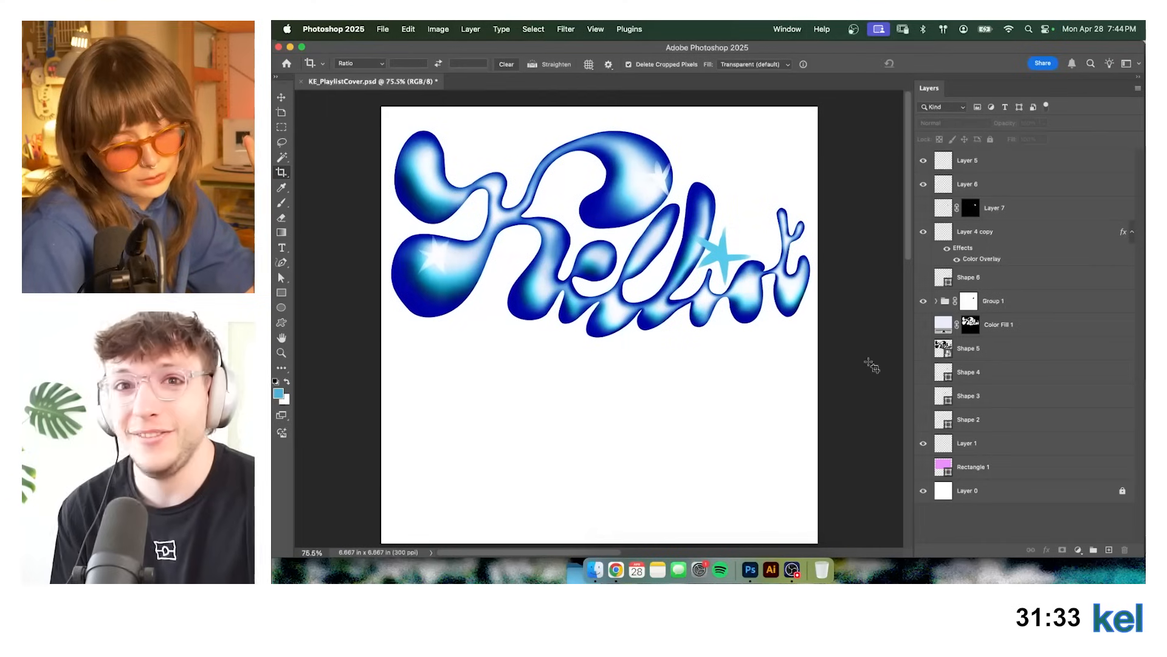
Delete the hidden Layer 7 with its layer mask.
{"action": "key", "text": "v"}
{"action": "left_click", "coordinate": [994, 157]}
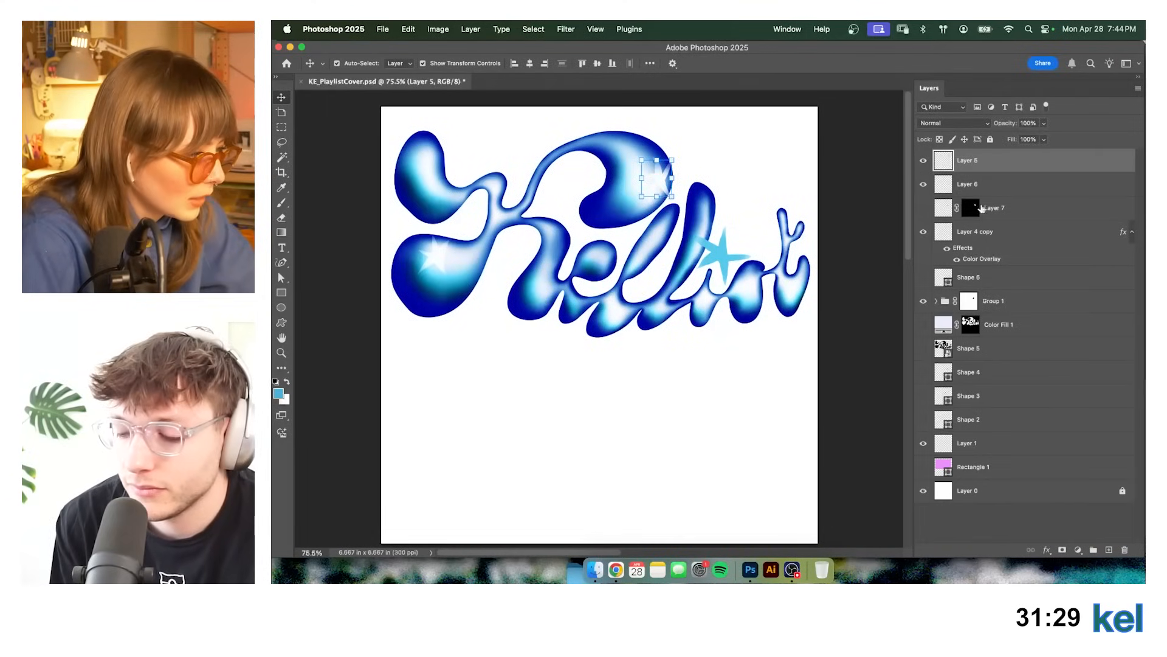
{"action": "left_click", "coordinate": [981, 208]}
{"action": "key", "text": "BackSpace"}
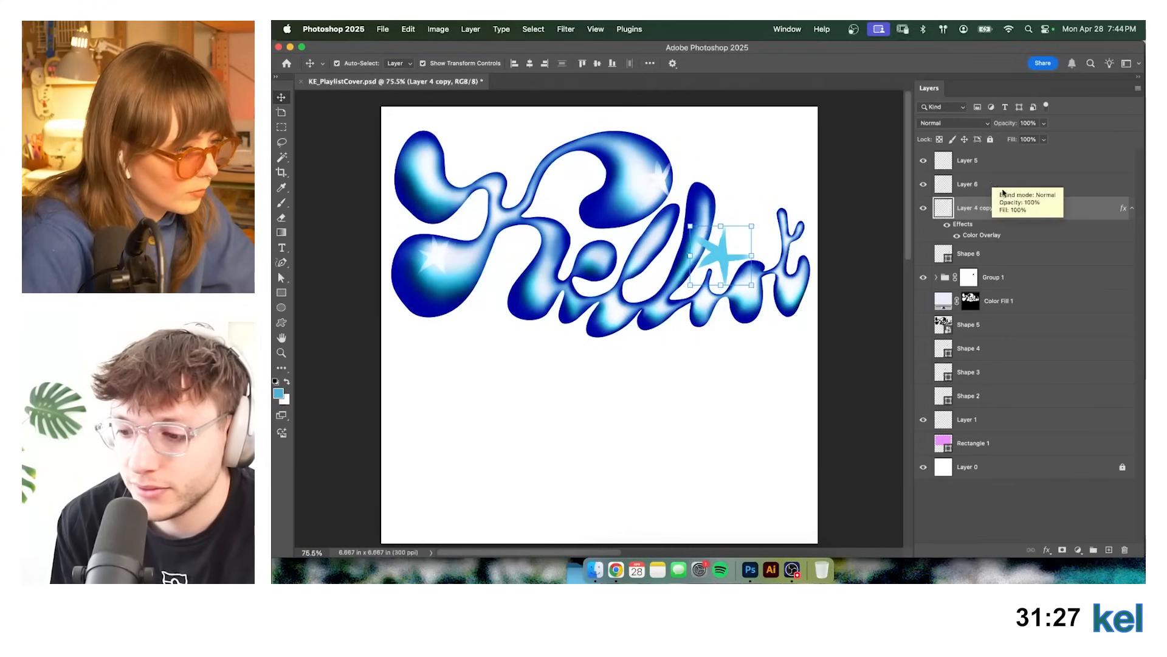
Turn off the Color Overlay on Layer 4 copy and enable a Gradient Overlay instead.
{"action": "double_click", "coordinate": [973, 236]}
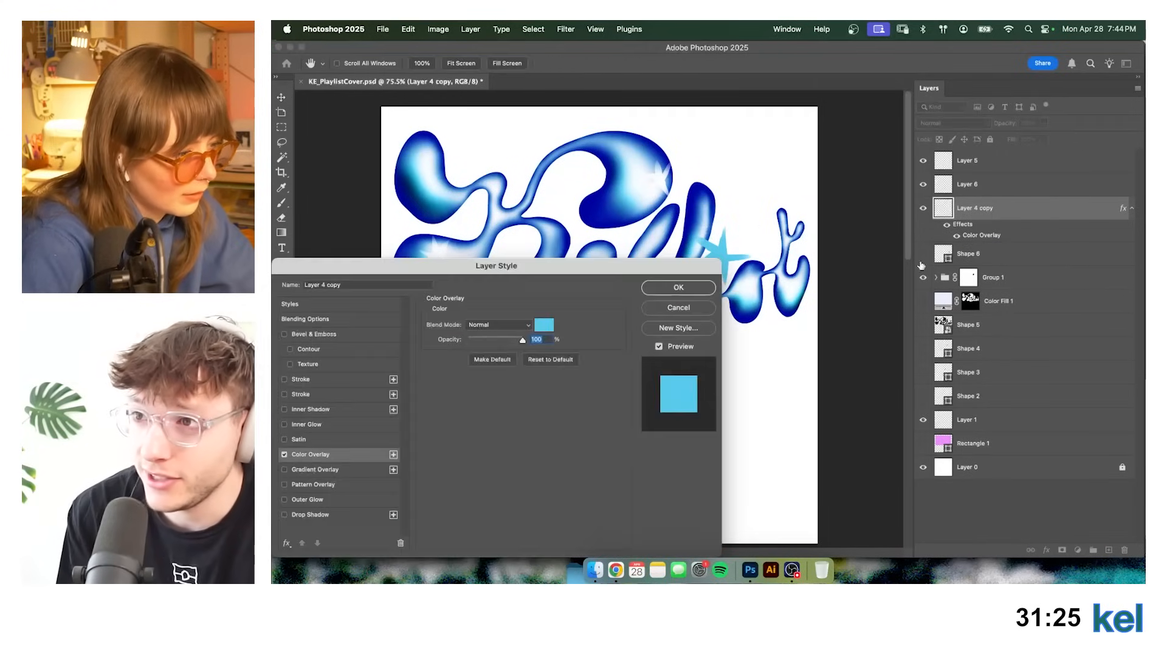
{"action": "left_click", "coordinate": [283, 454]}
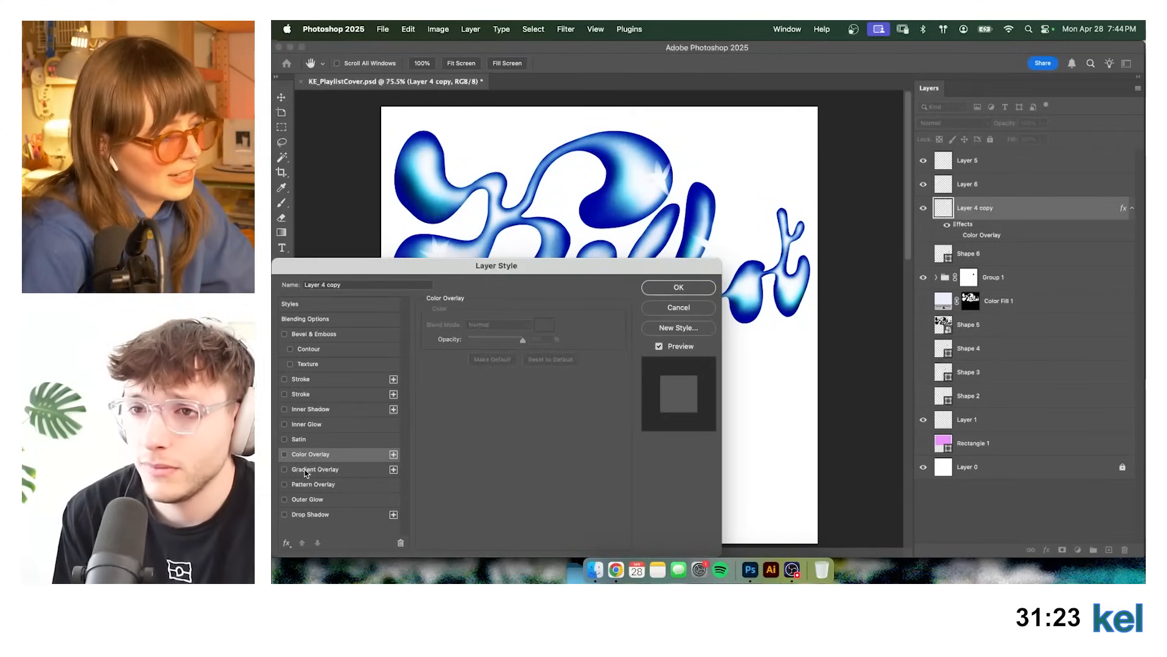
{"action": "left_click", "coordinate": [321, 469]}
{"action": "left_click_drag", "start_coordinate": [560, 265], "coordinate": [600, 353]}
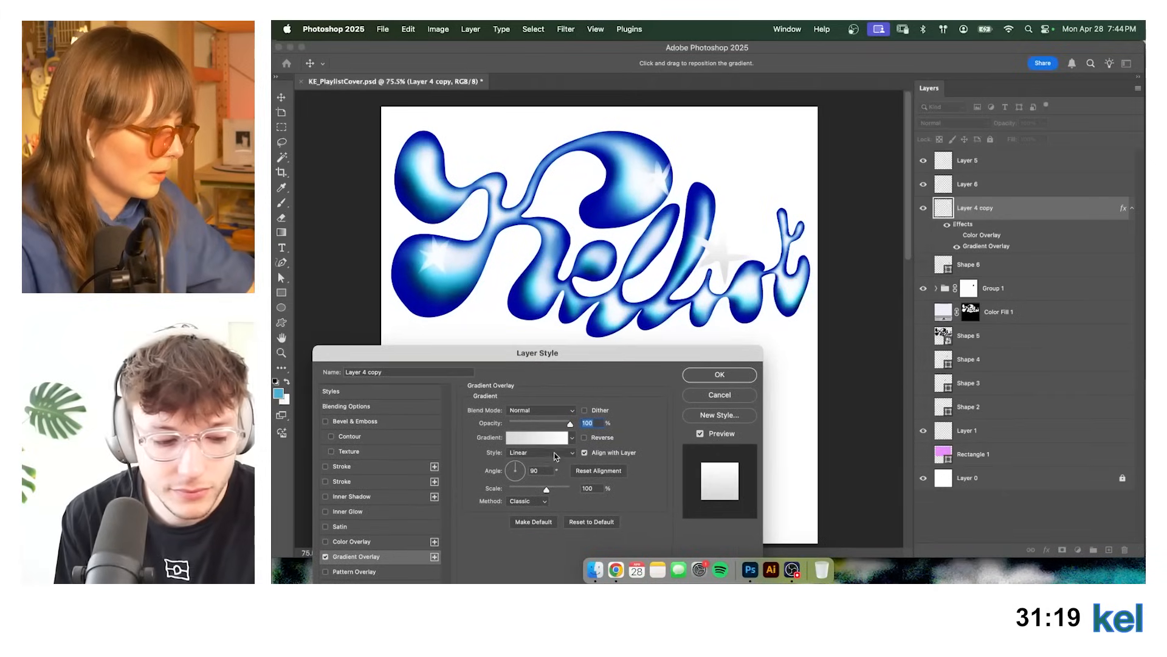
Edit the overlay gradient with a light blue 4ab1dc starting stop and a dark blue stop at 17%, sampling the dark blue from the lettering.
{"action": "left_click", "coordinate": [509, 439]}
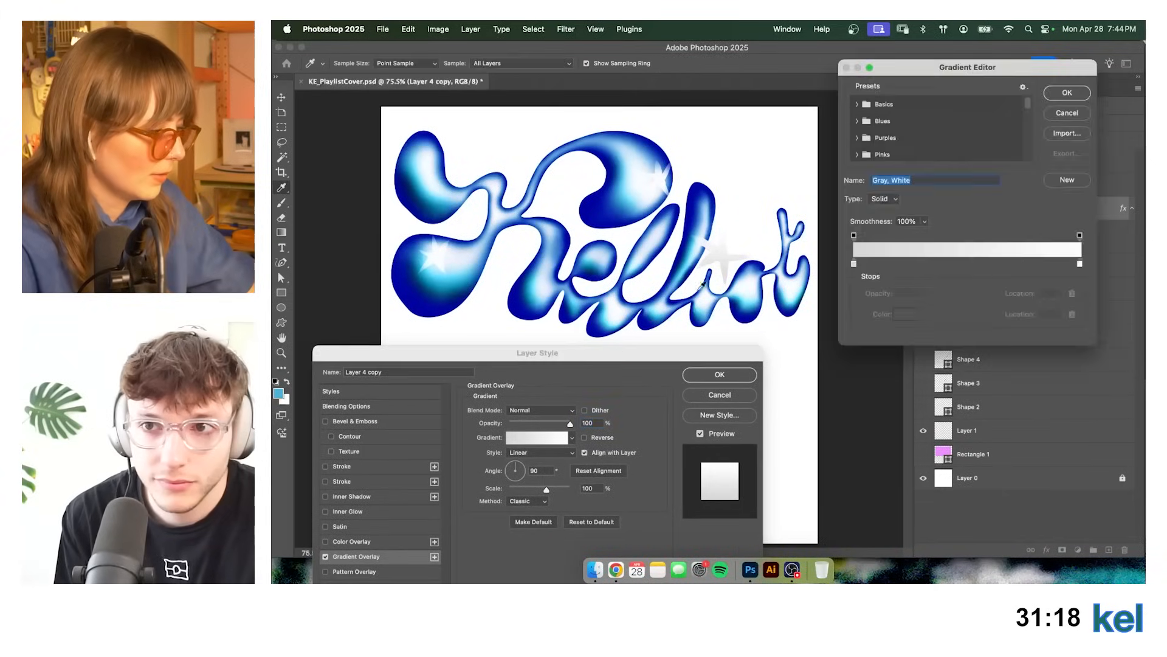
{"action": "left_click", "coordinate": [854, 264]}
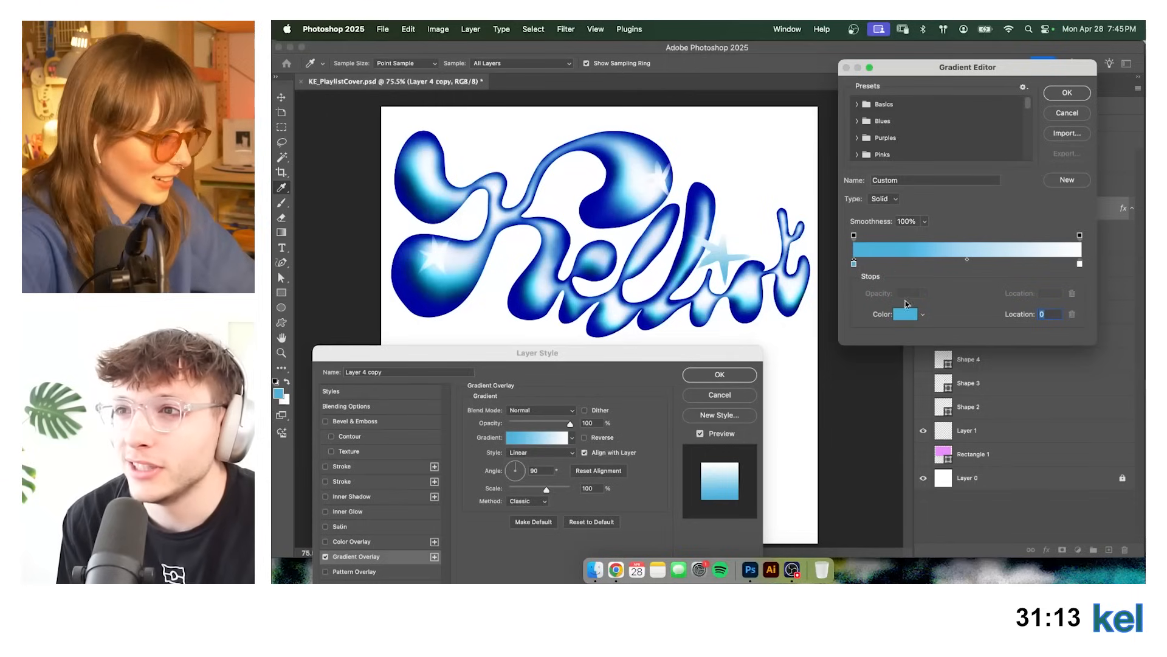
{"action": "left_click", "coordinate": [892, 264]}
{"action": "left_click", "coordinate": [909, 314]}
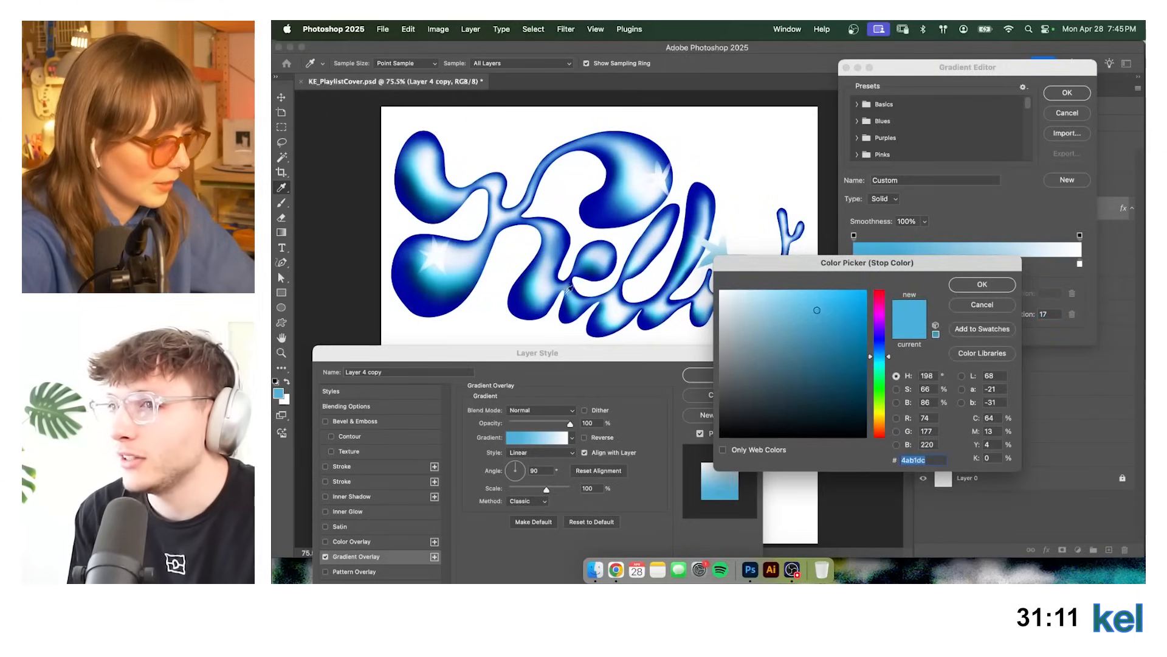
{"action": "left_click", "coordinate": [520, 306]}
{"action": "left_click", "coordinate": [982, 284]}
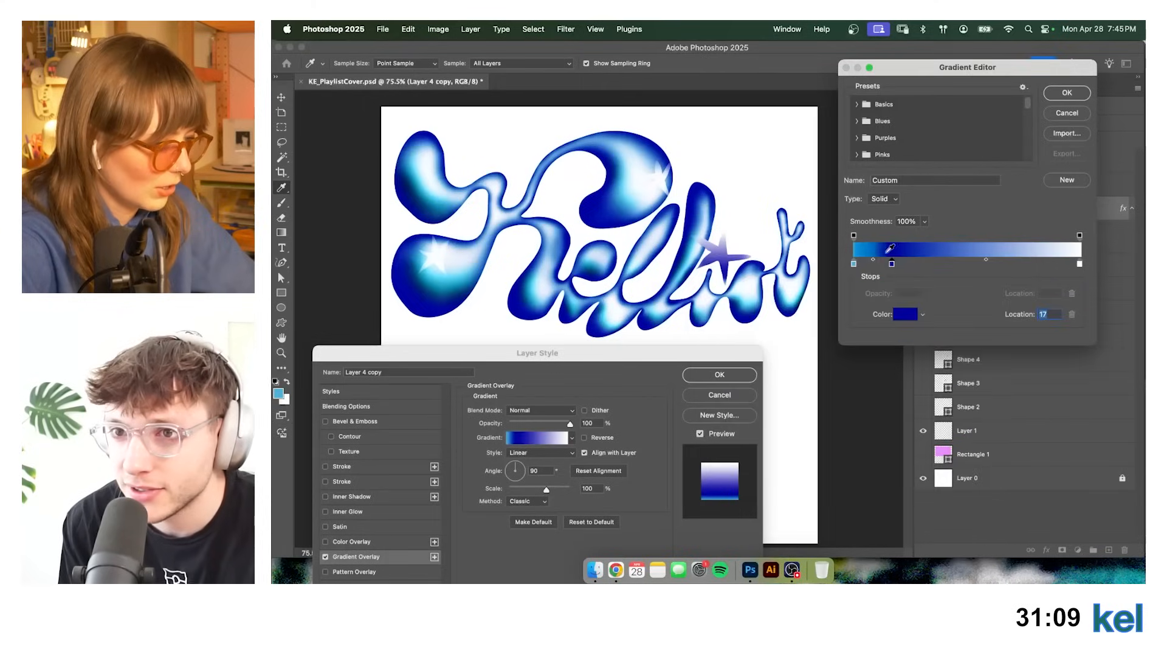
Move the light blue gradient stop to 28% and remove the pale grey stop at the gradient's start.
{"action": "left_click_drag", "start_coordinate": [853, 265], "coordinate": [916, 266]}
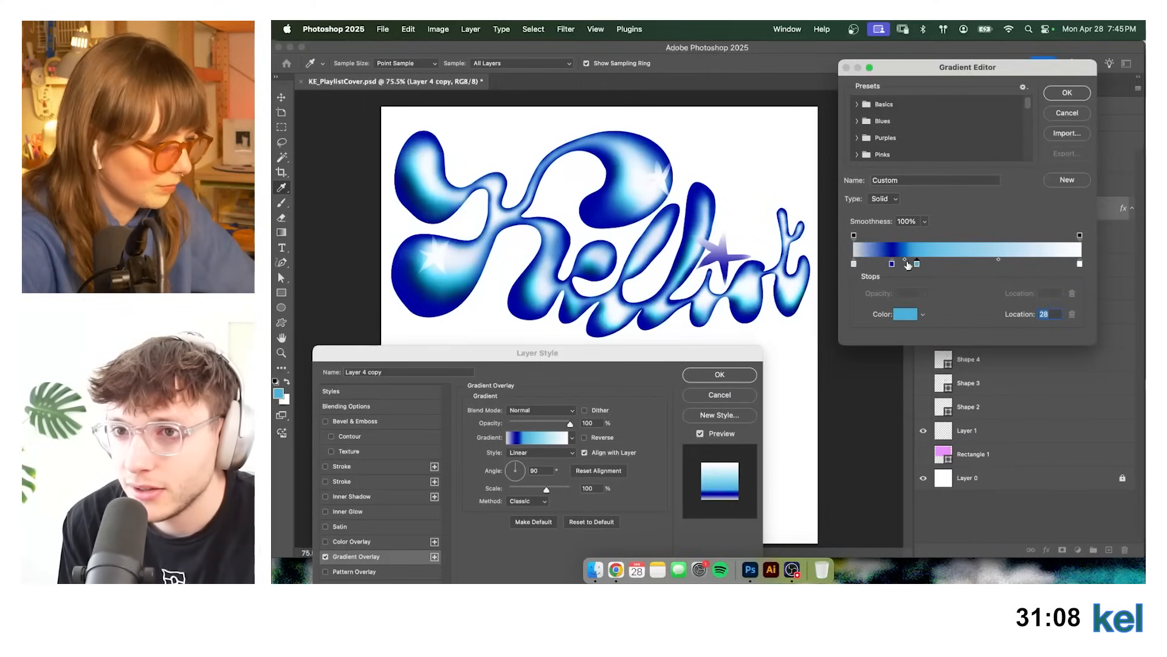
{"action": "left_click", "coordinate": [852, 266]}
{"action": "left_click", "coordinate": [1072, 314]}
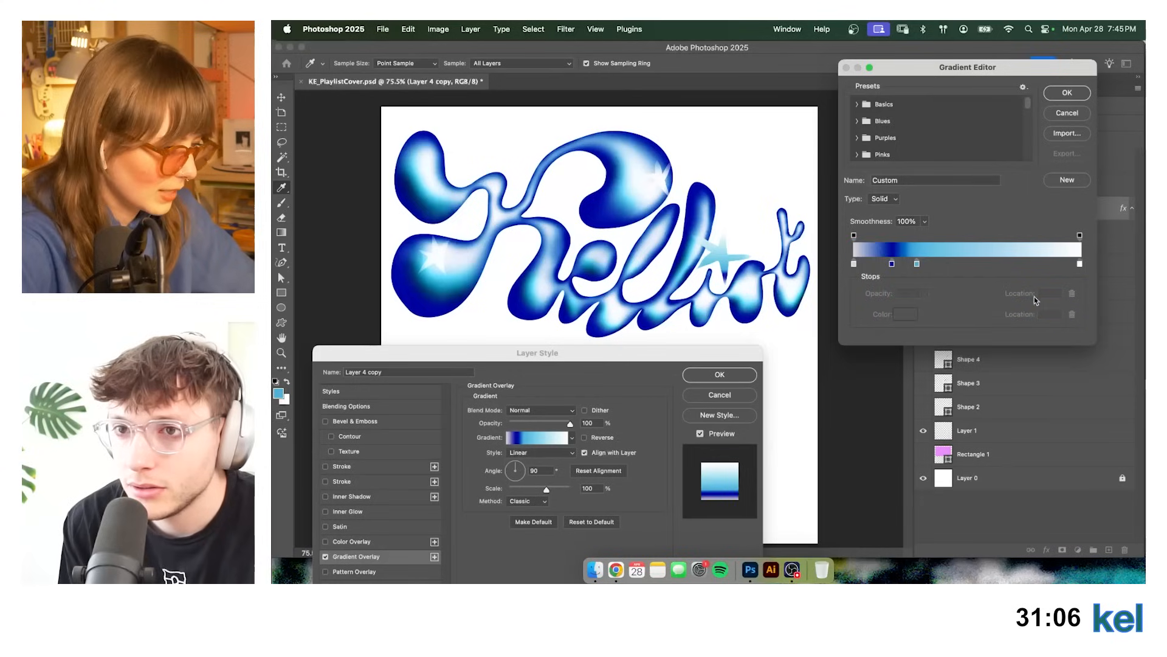
{"action": "left_click", "coordinate": [853, 265]}
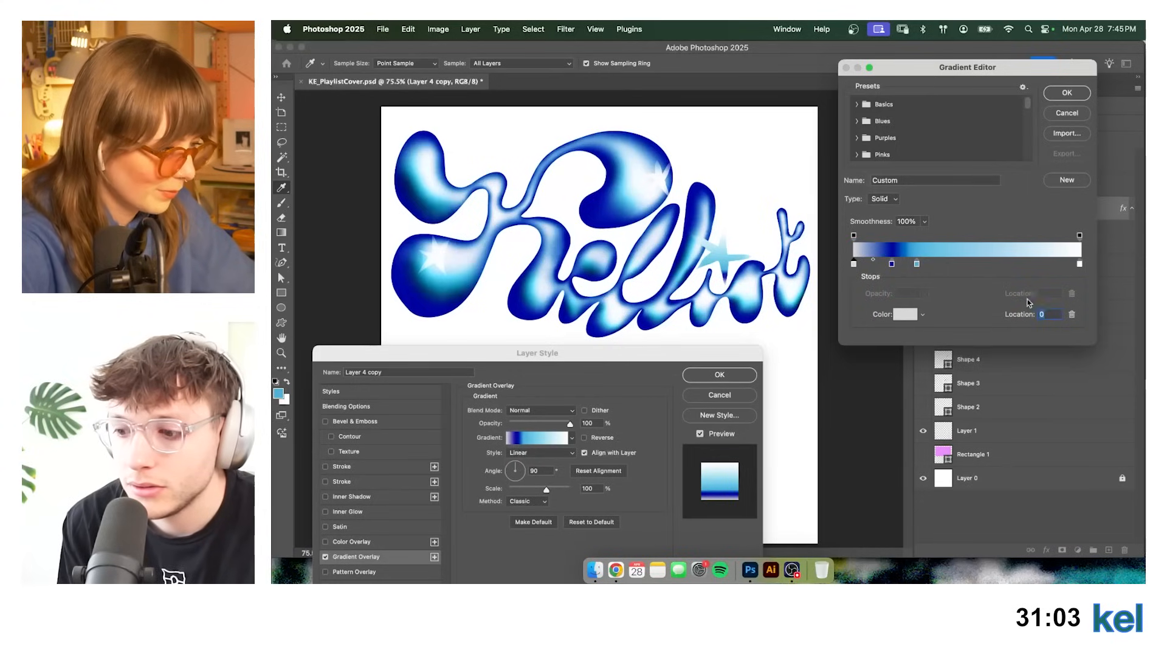
{"action": "left_click", "coordinate": [1073, 313]}
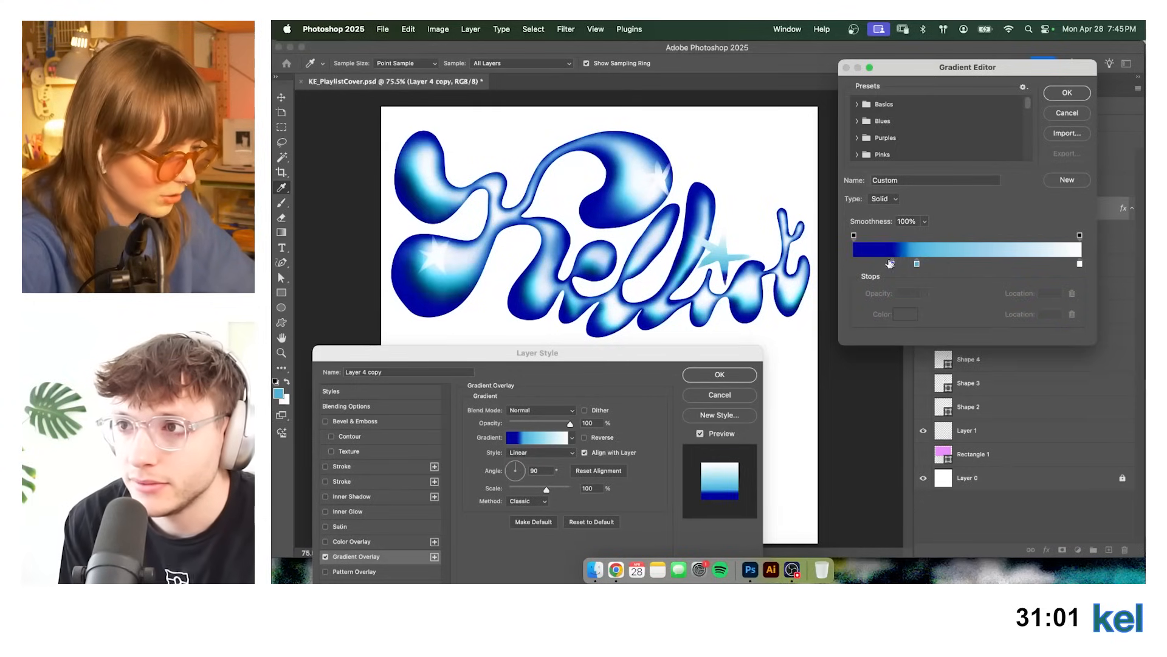
Space the gradient stops with dark blue at about 10%, light blue at 33% and white at about 65%, and accept the gradient.
{"action": "left_click_drag", "start_coordinate": [892, 264], "coordinate": [928, 265]}
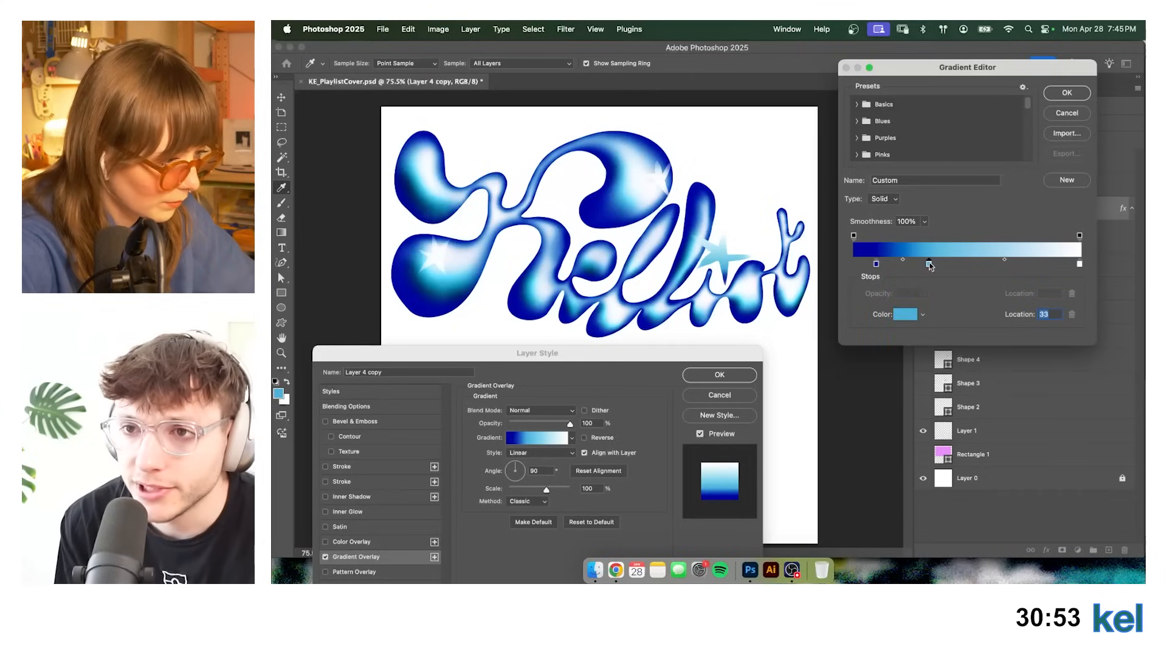
{"action": "left_click_drag", "start_coordinate": [1080, 264], "coordinate": [1001, 264]}
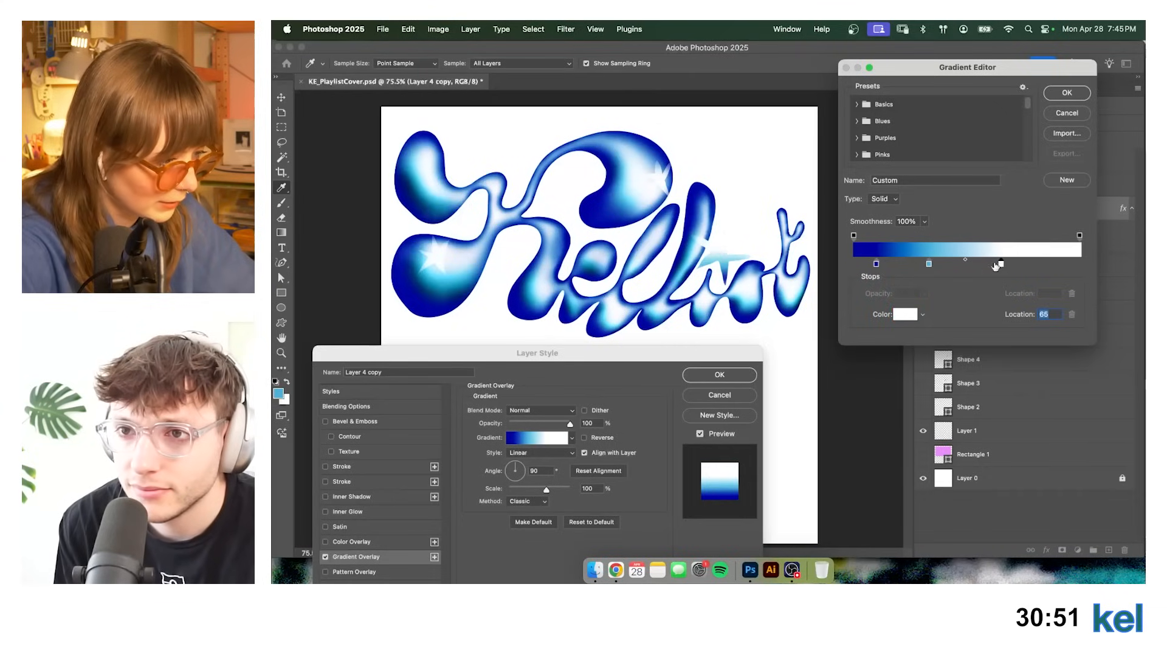
{"action": "left_click", "coordinate": [1067, 93]}
Set the Gradient Overlay style to Radial and apply it to the star.
{"action": "left_click", "coordinate": [541, 453]}
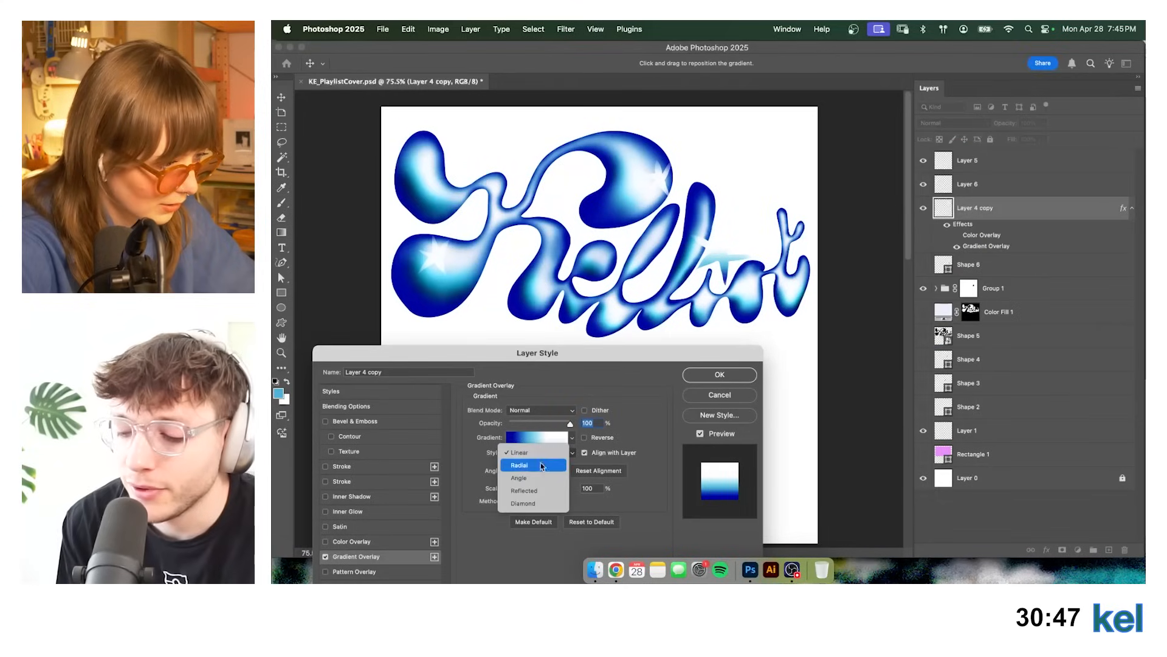
{"action": "left_click", "coordinate": [542, 465]}
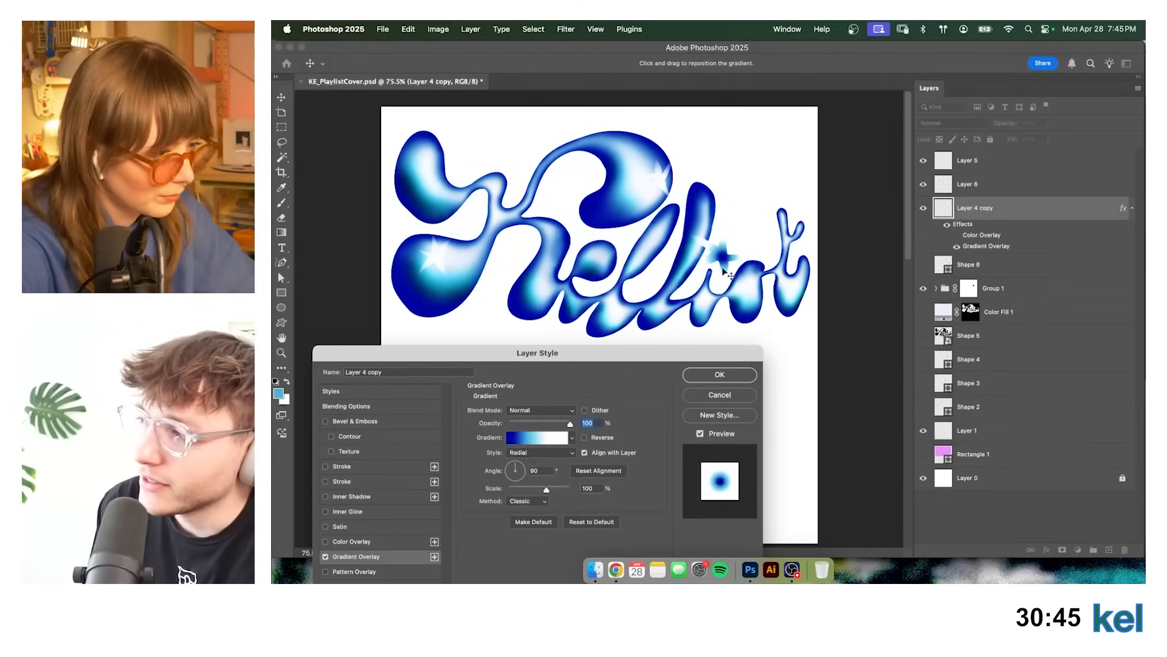
{"action": "left_click", "coordinate": [746, 371]}
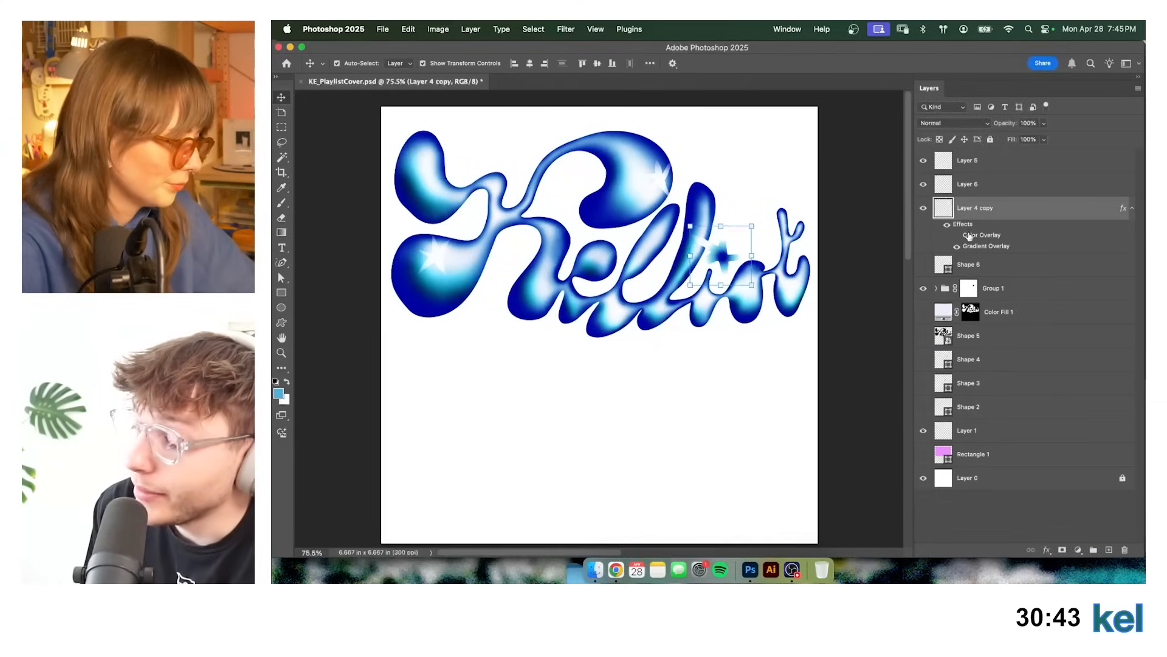
Reposition the star's radial Gradient Overlay slightly, enlarge its scale to about 146%, and apply the style.
{"action": "double_click", "coordinate": [990, 248]}
{"action": "left_click_drag", "start_coordinate": [588, 275], "coordinate": [498, 166]}
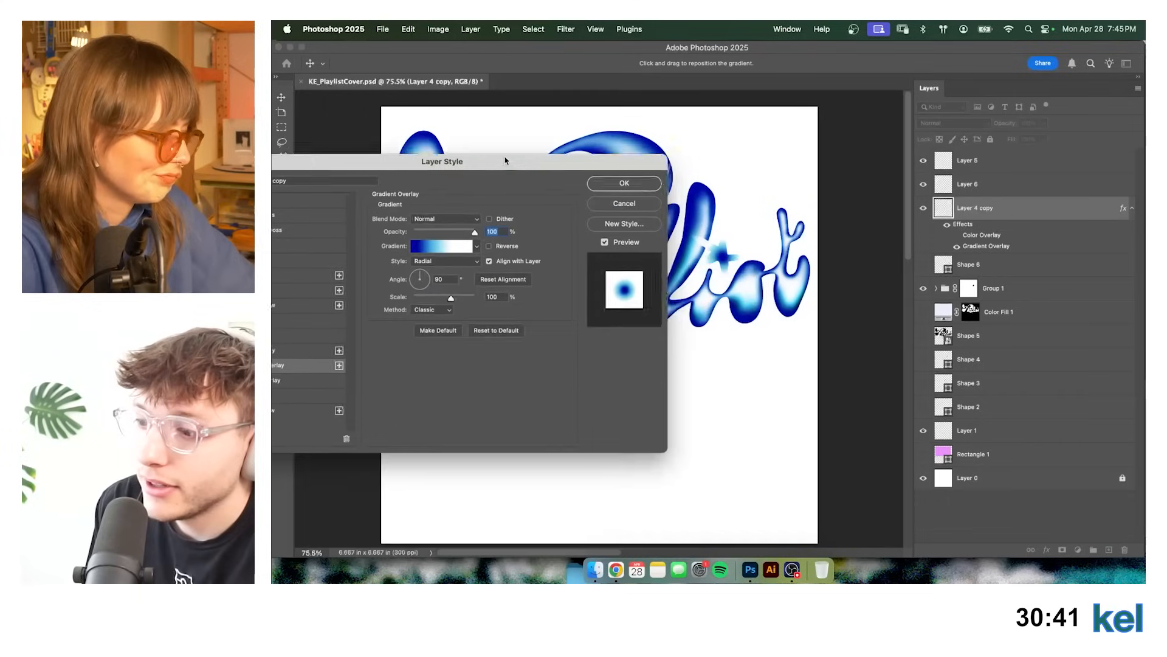
{"action": "left_click_drag", "start_coordinate": [728, 263], "coordinate": [723, 258]}
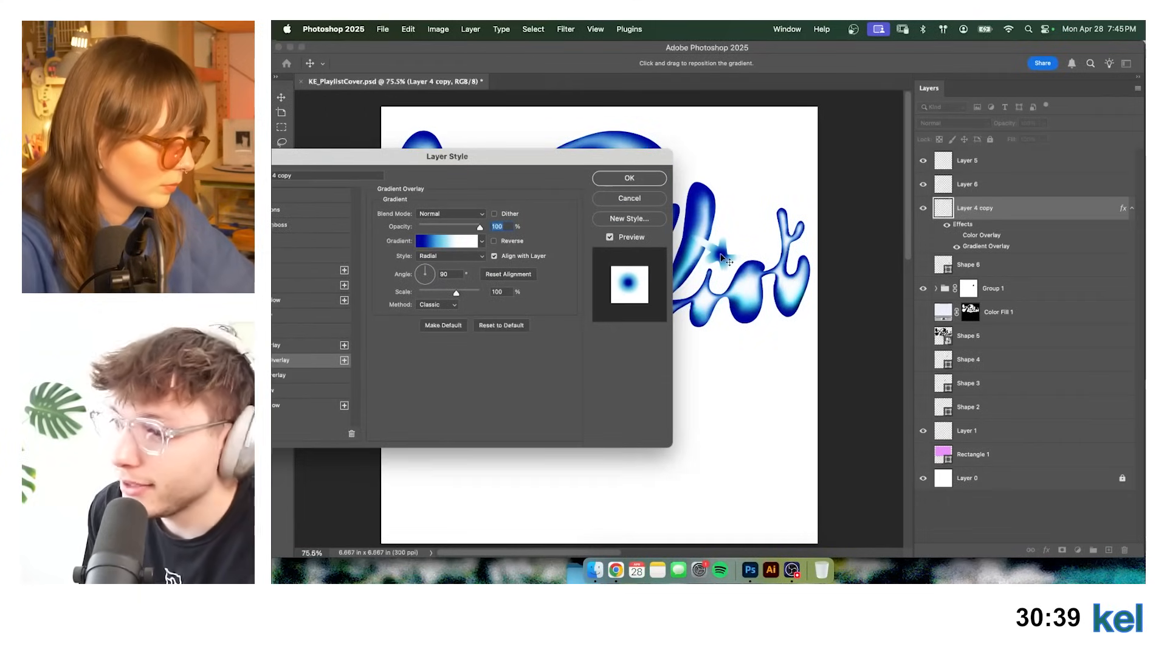
{"action": "left_click_drag", "start_coordinate": [454, 293], "coordinate": [479, 284]}
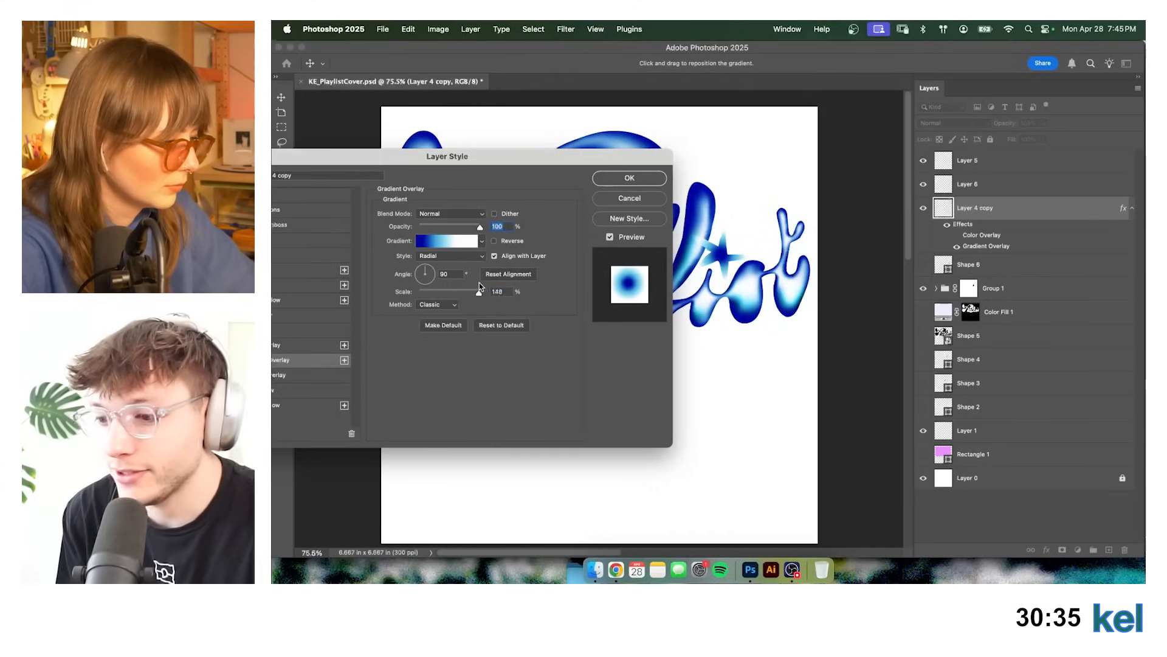
{"action": "left_click", "coordinate": [436, 242]}
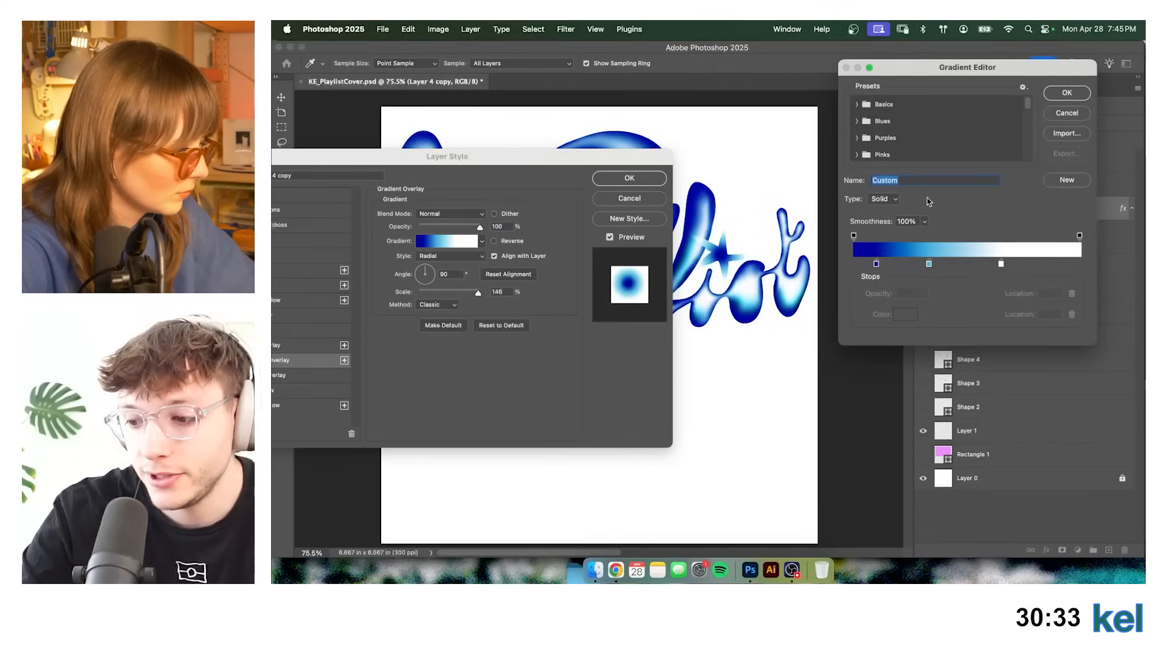
{"action": "key", "text": "Return"}
{"action": "key", "text": "Return"}
{"action": "left_click", "coordinate": [886, 248]}
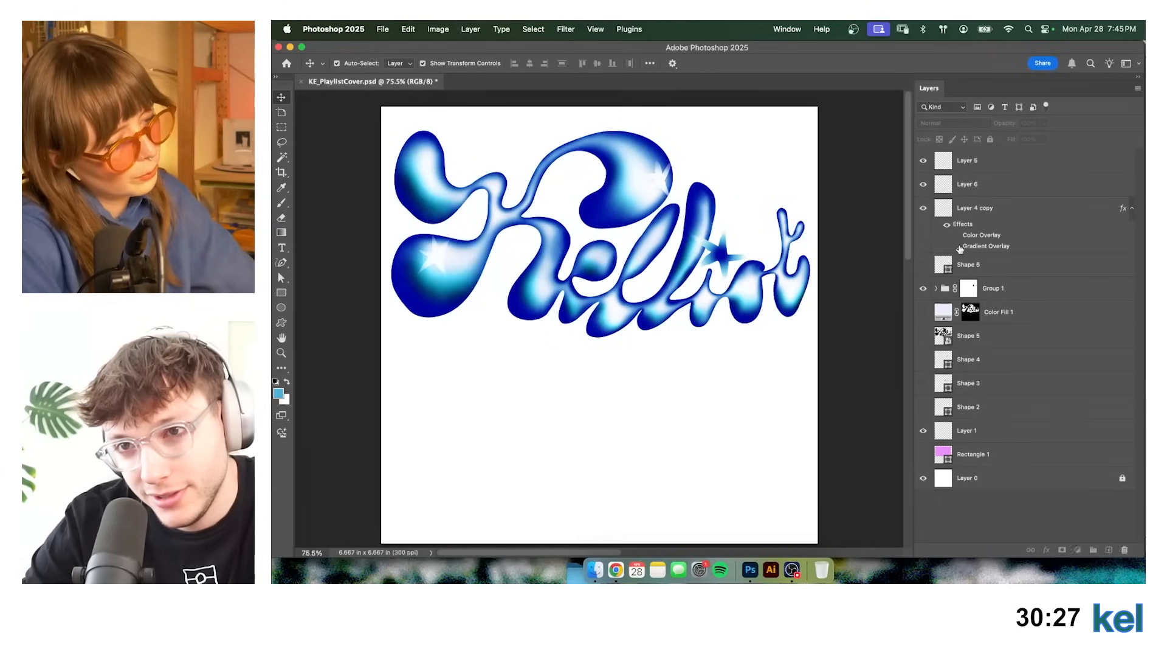
Toggle the star's Gradient Overlay and Color Overlay effects to compare the two looks, ending with only Gradient Overlay enabled.
{"action": "left_click", "coordinate": [960, 249]}
{"action": "left_click", "coordinate": [958, 248]}
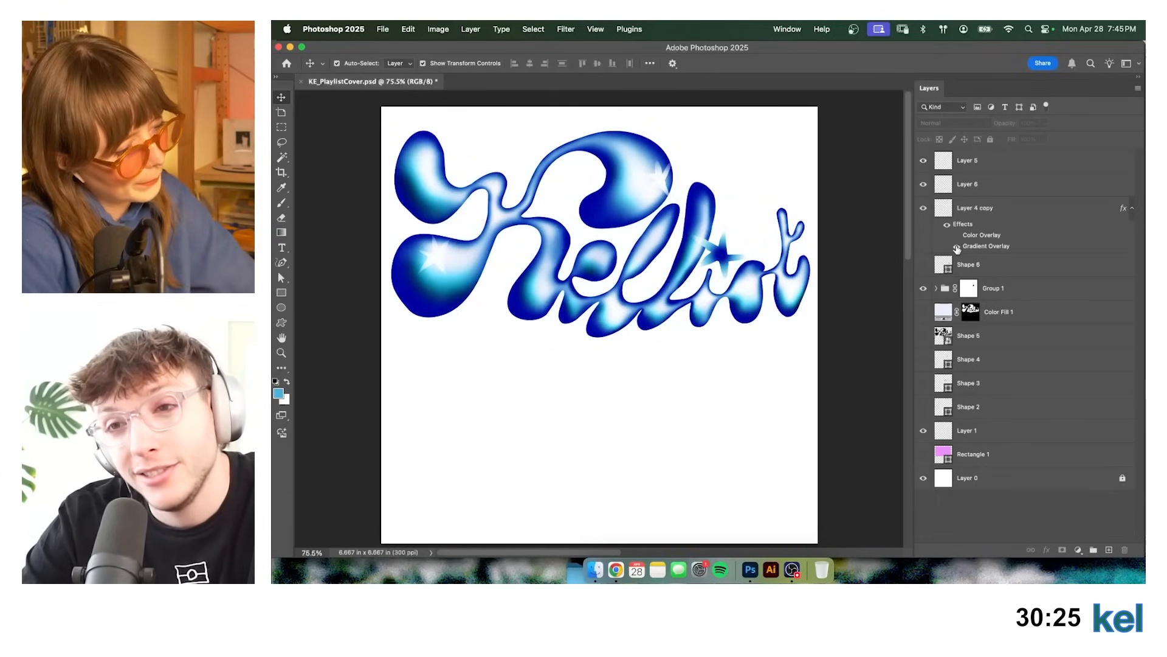
{"action": "left_click", "coordinate": [958, 248]}
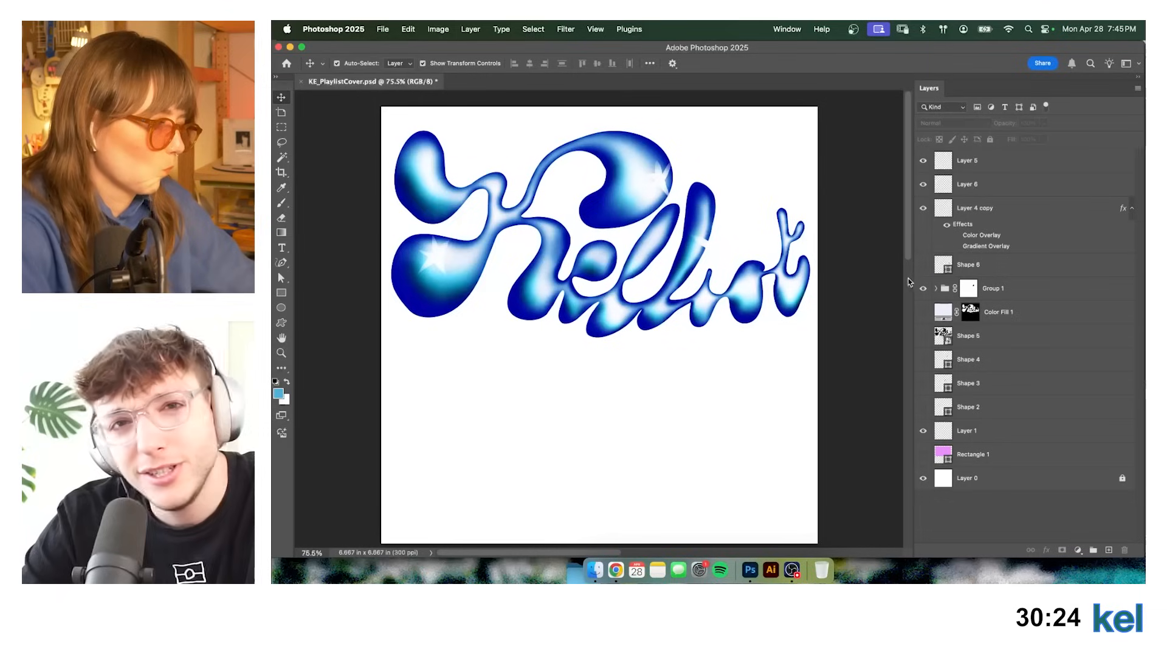
{"action": "left_click", "coordinate": [958, 237]}
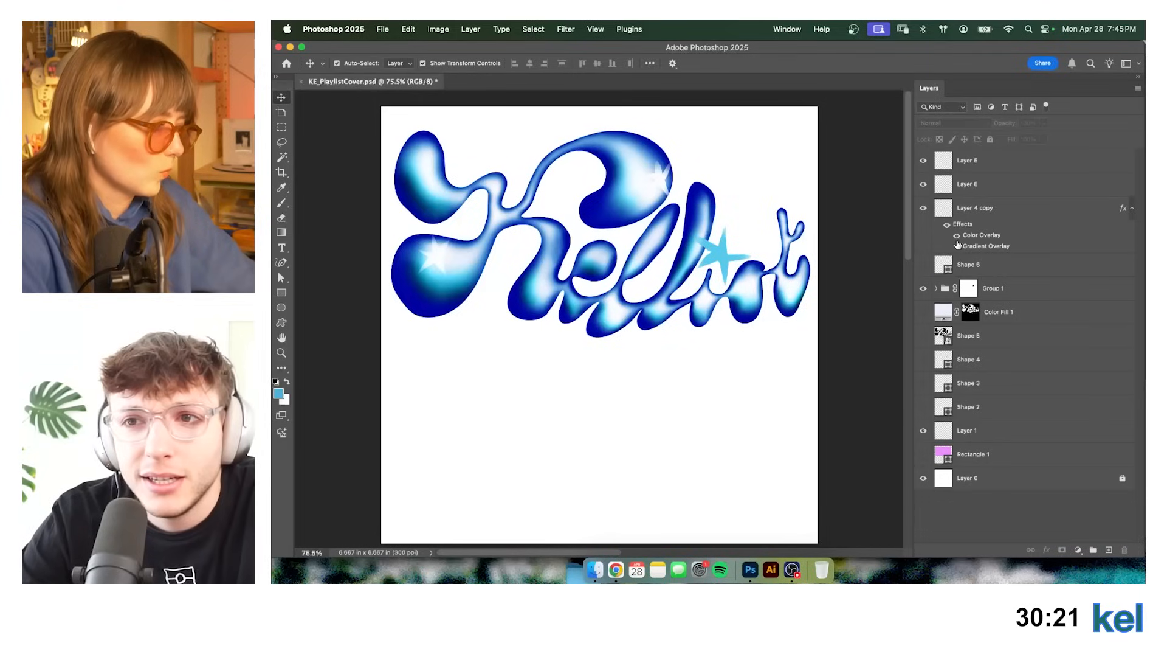
{"action": "left_click", "coordinate": [957, 245]}
{"action": "left_click", "coordinate": [958, 246]}
Move the dark blue stop of the star's overlay gradient to about 7% and apply the style.
{"action": "double_click", "coordinate": [985, 246]}
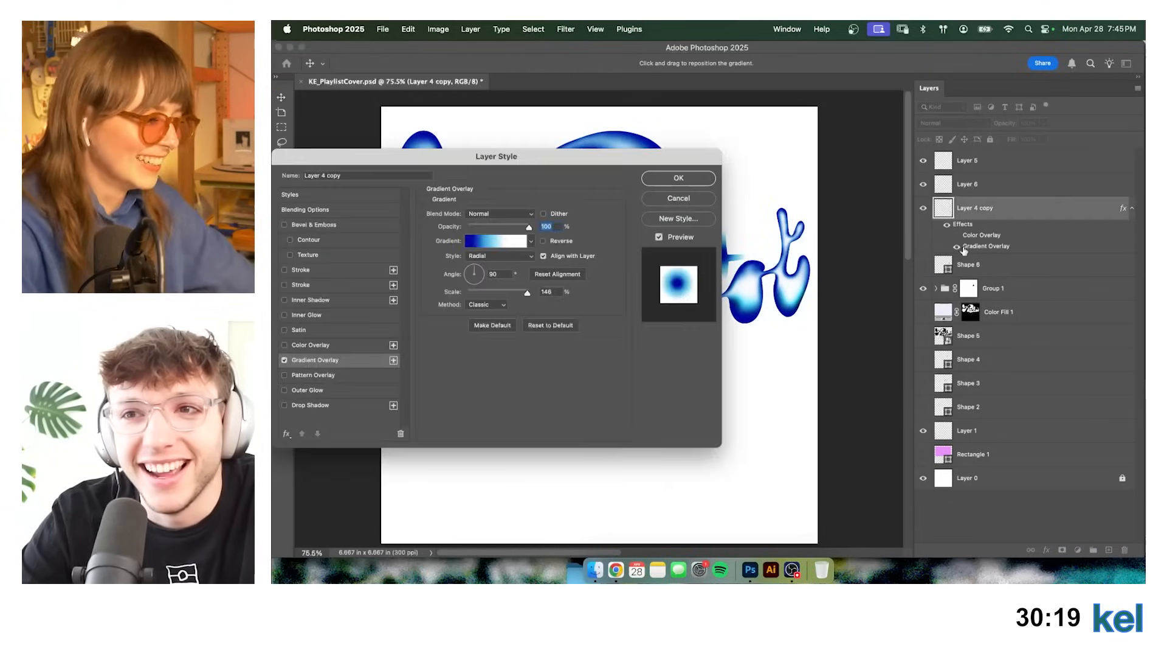
{"action": "left_click", "coordinate": [496, 240]}
{"action": "left_click", "coordinate": [853, 263]}
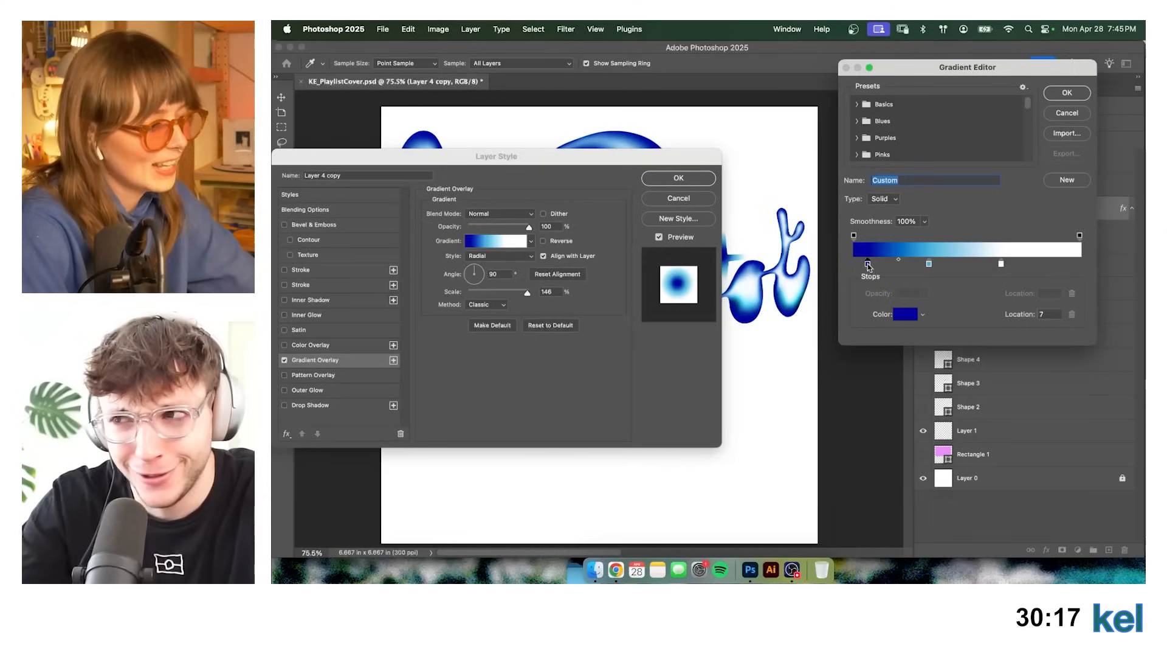
{"action": "key", "text": "Return"}
{"action": "key", "text": "Return"}
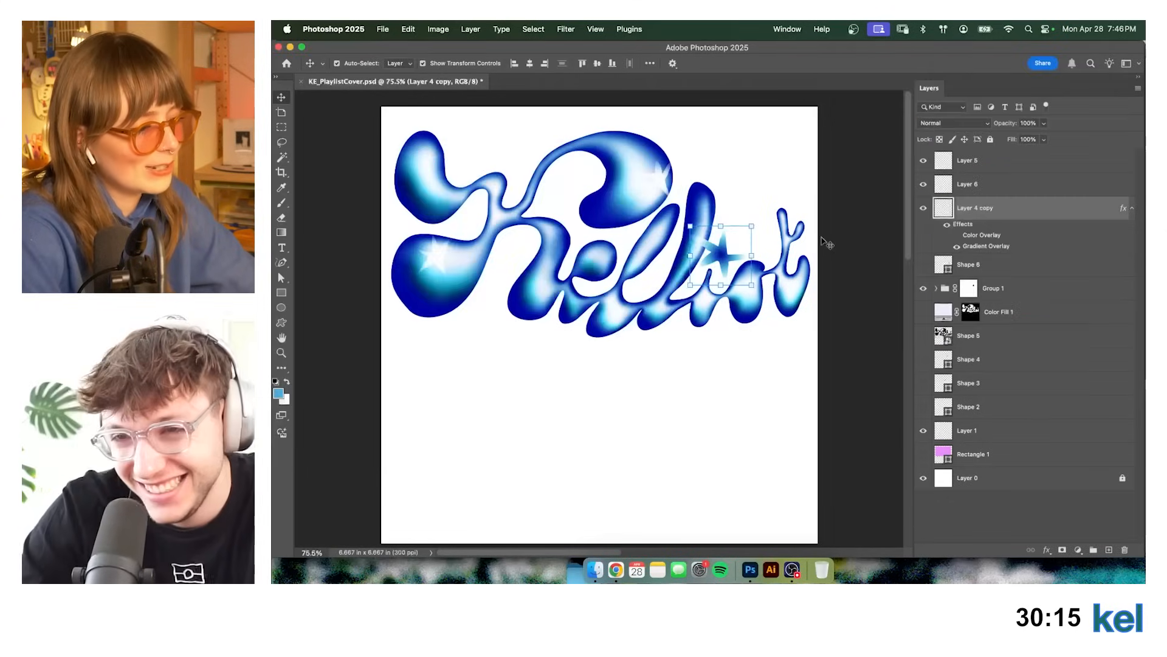
Save the cover with the star's Layer 4 copy hidden and switch to OBS.
{"action": "scroll", "coordinate": [845, 255], "scroll_direction": "down", "scroll_amount": 1}
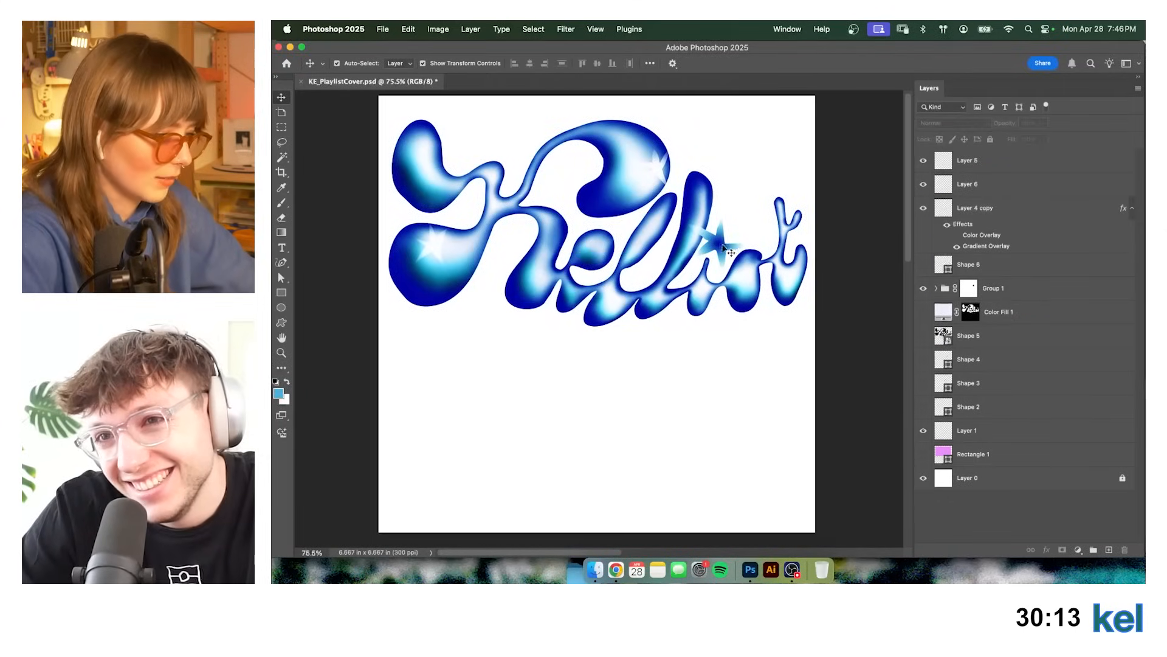
{"action": "left_click", "coordinate": [851, 273]}
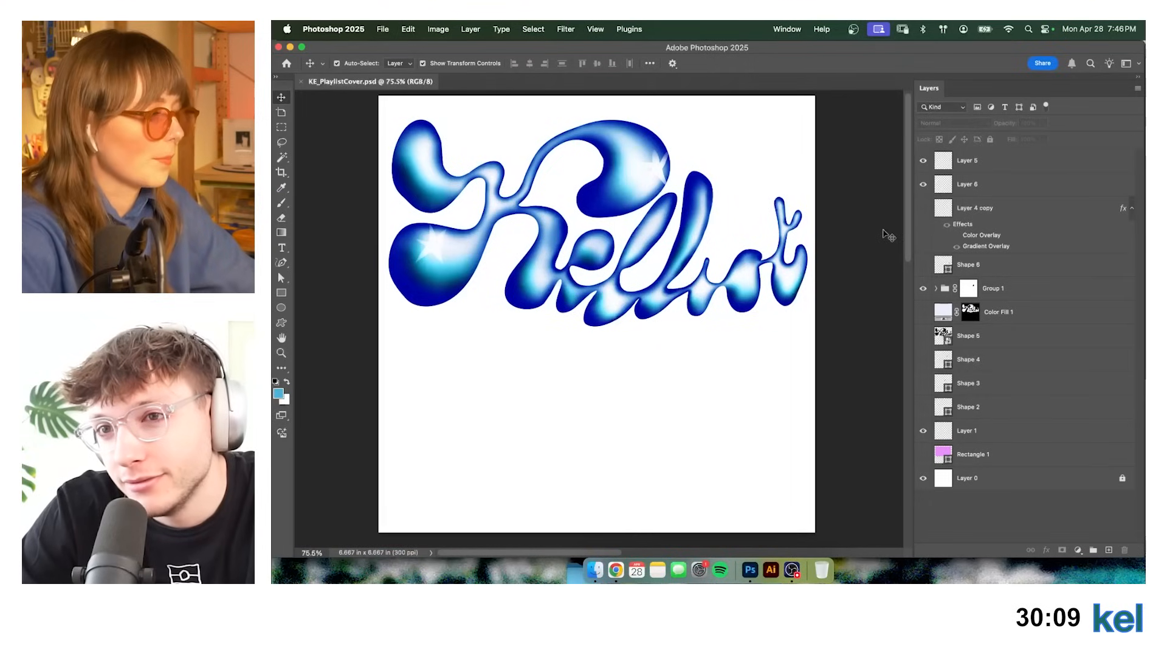
{"action": "left_click", "coordinate": [1032, 220]}
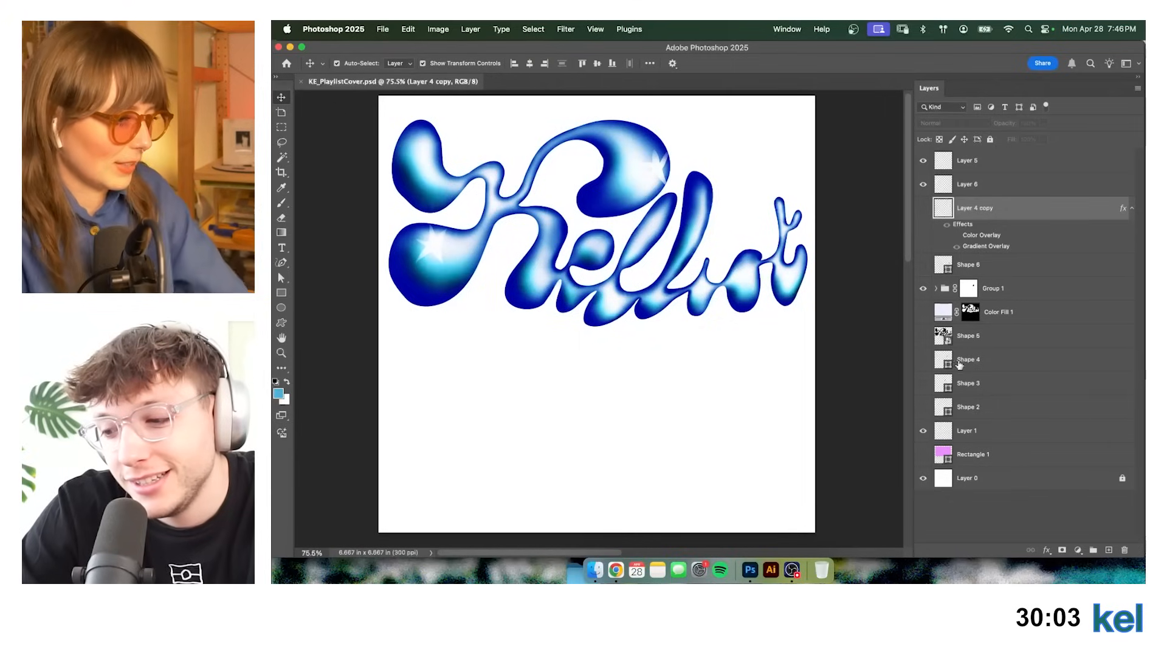
{"action": "left_click", "coordinate": [791, 570]}
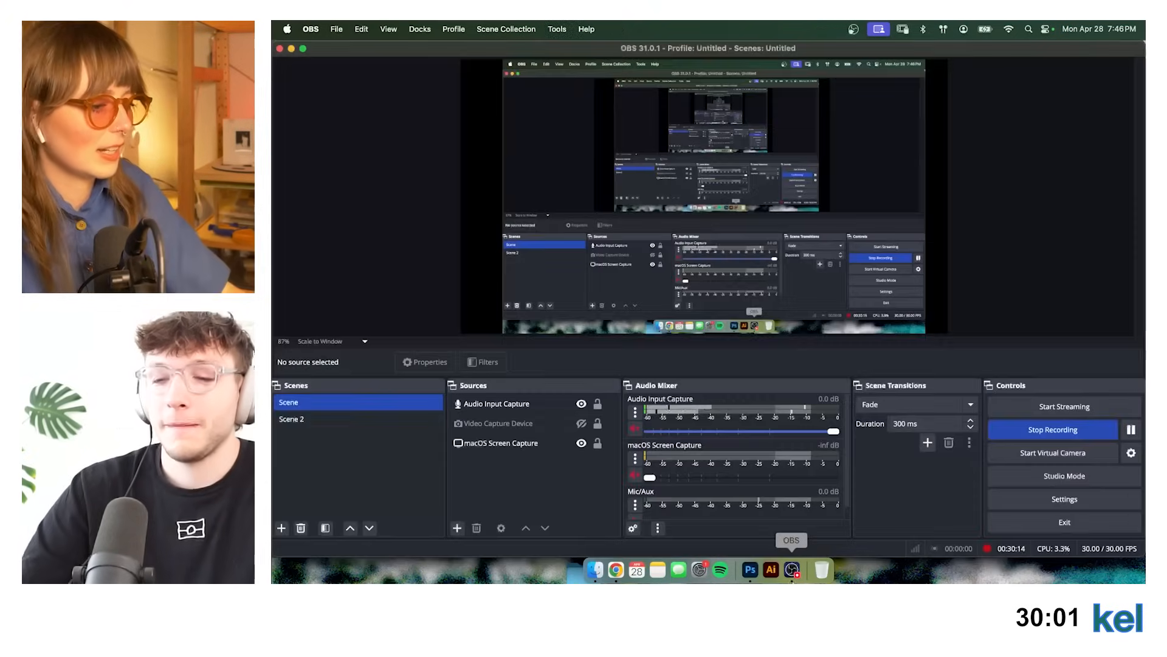
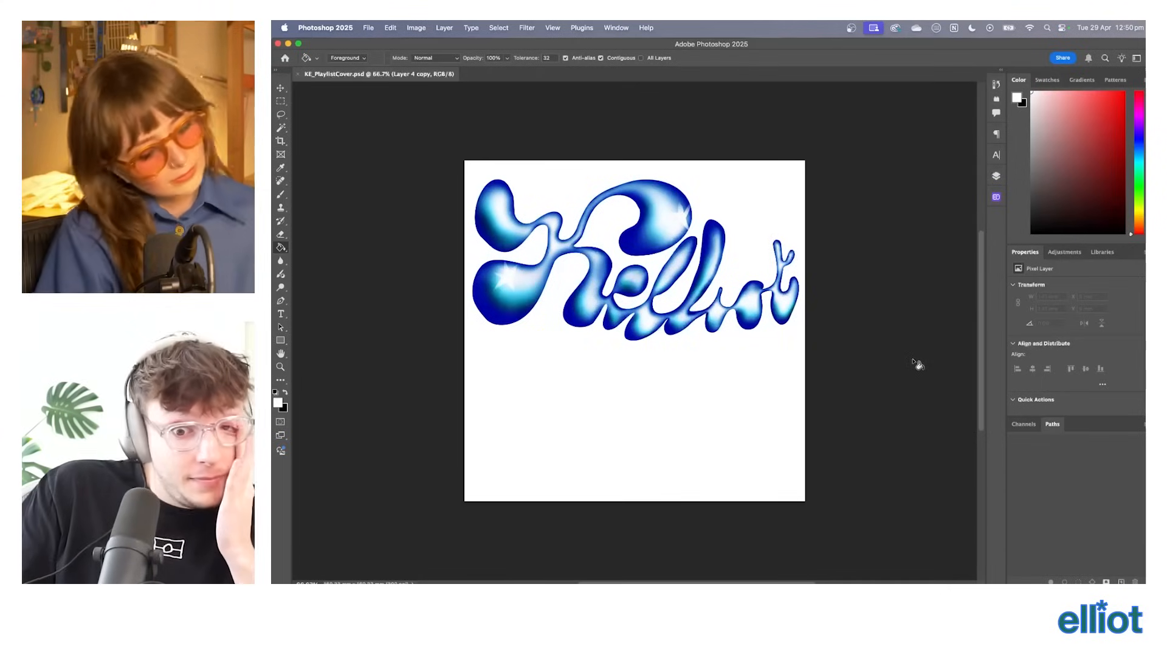
Activate the Move tool and display the cover's layer stack.
{"action": "scroll", "coordinate": [593, 251], "scroll_direction": "up", "scroll_amount": 1}
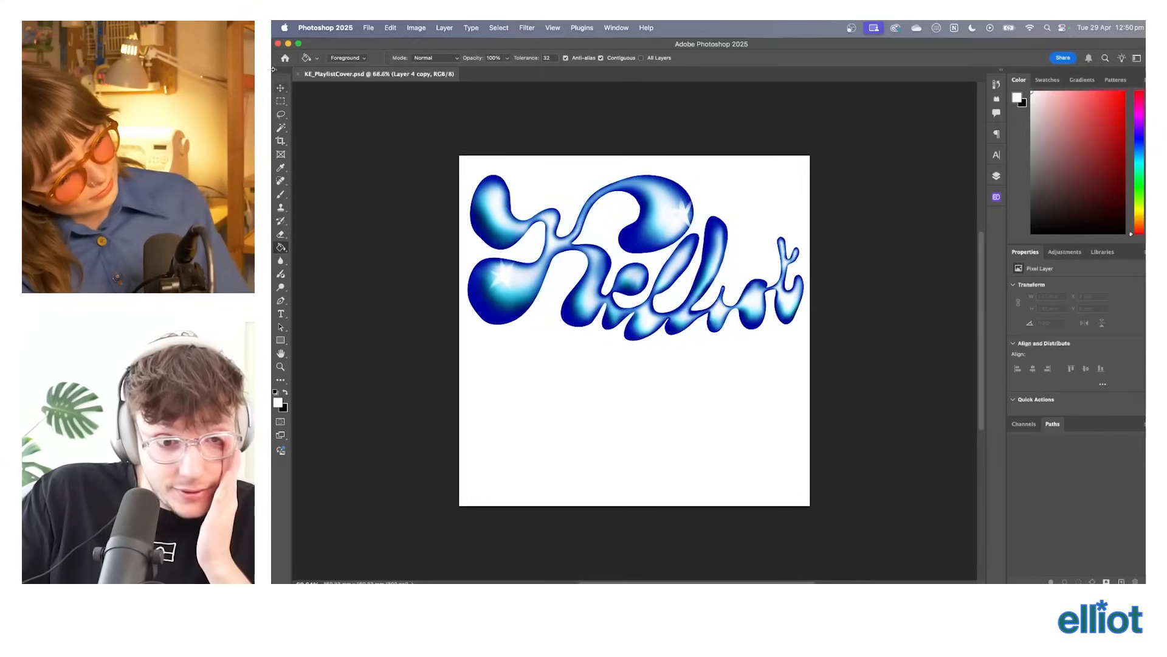
{"action": "left_click", "coordinate": [280, 88]}
{"action": "scroll", "coordinate": [545, 267], "scroll_direction": "up", "scroll_amount": 1}
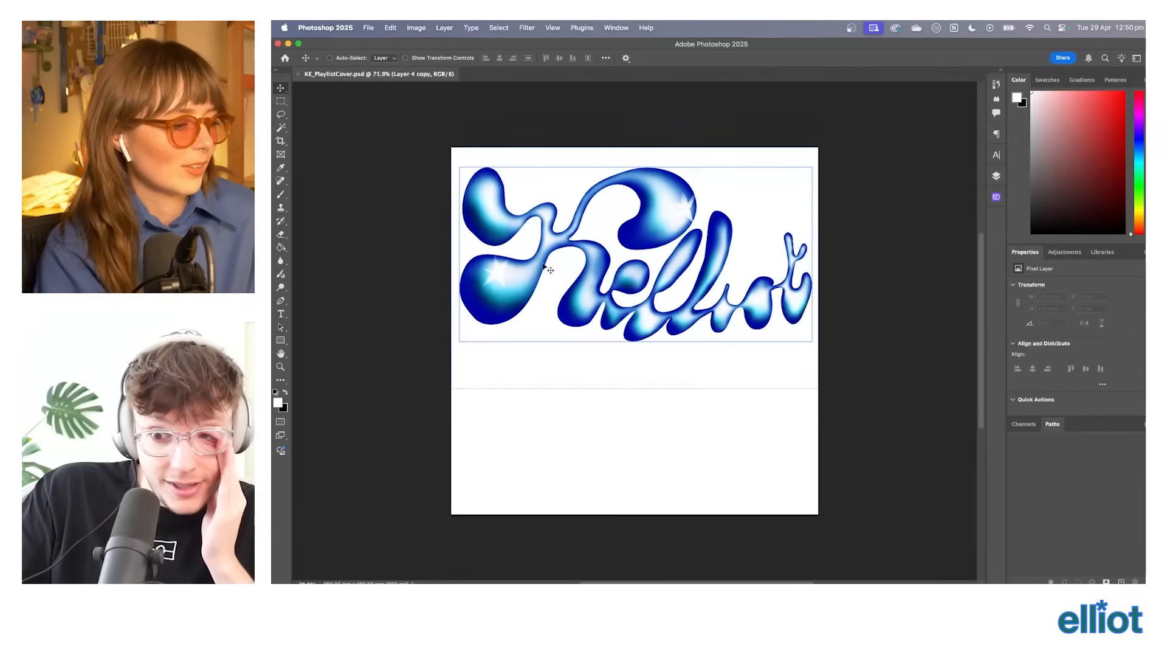
{"action": "left_click", "coordinate": [997, 177]}
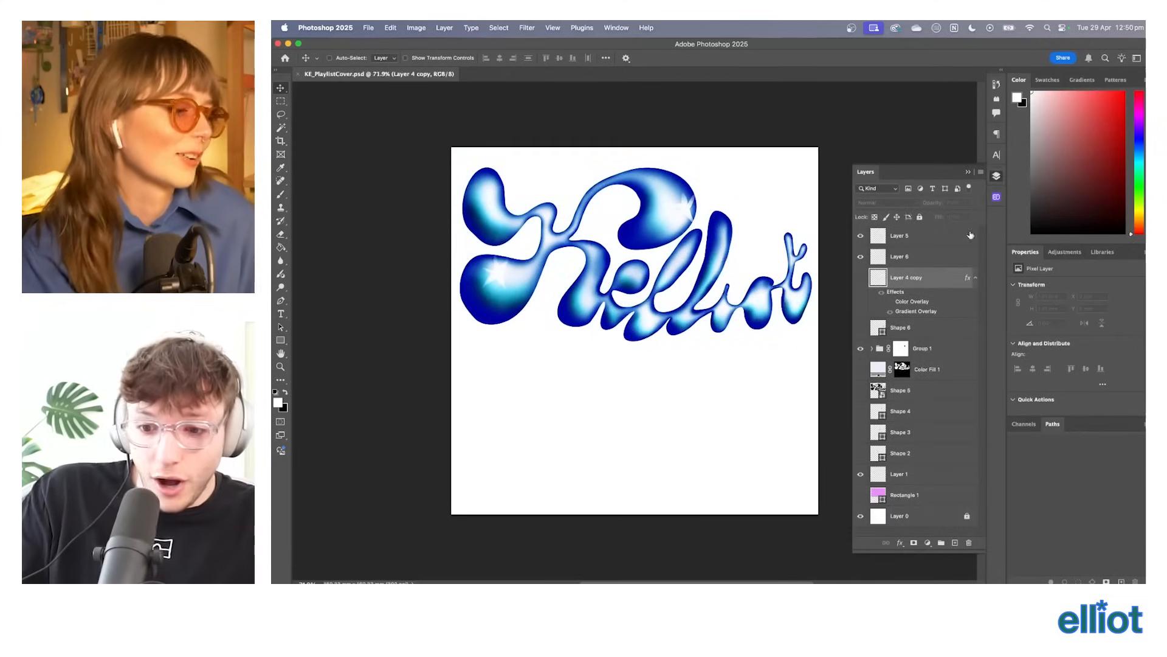
Expand Group 1 and toggle Layer 3, Layer 2 copy 2 and Layer 2 to examine what each contributes to the lettering.
{"action": "left_click", "coordinate": [940, 347]}
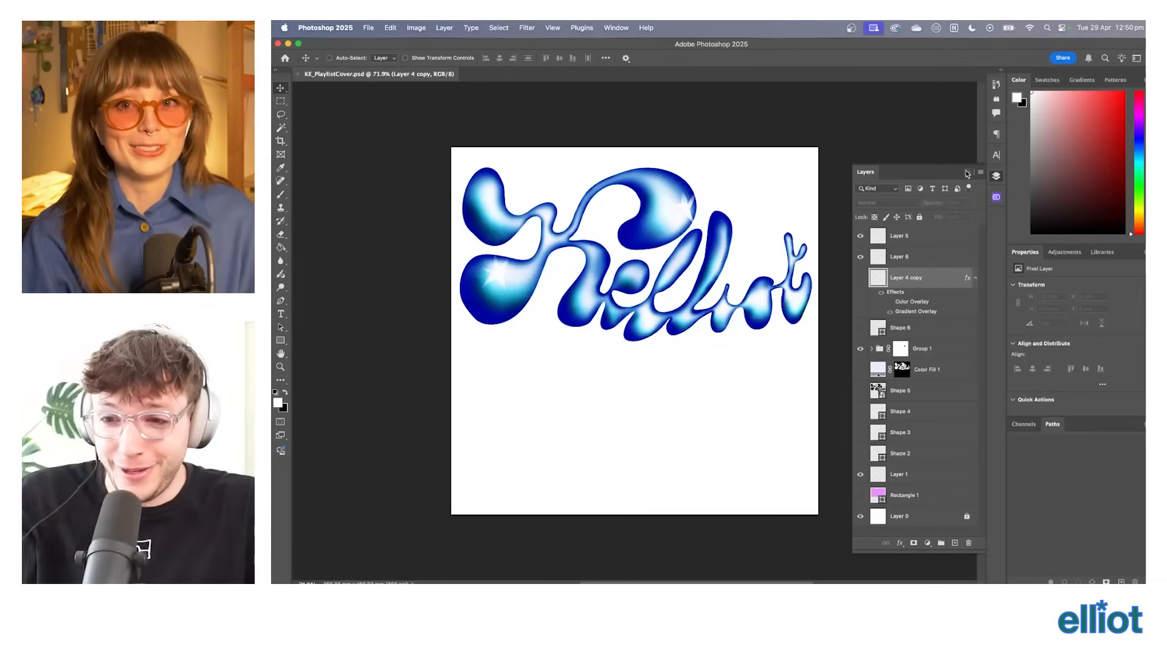
{"action": "left_click", "coordinate": [866, 347]}
{"action": "left_click", "coordinate": [872, 348]}
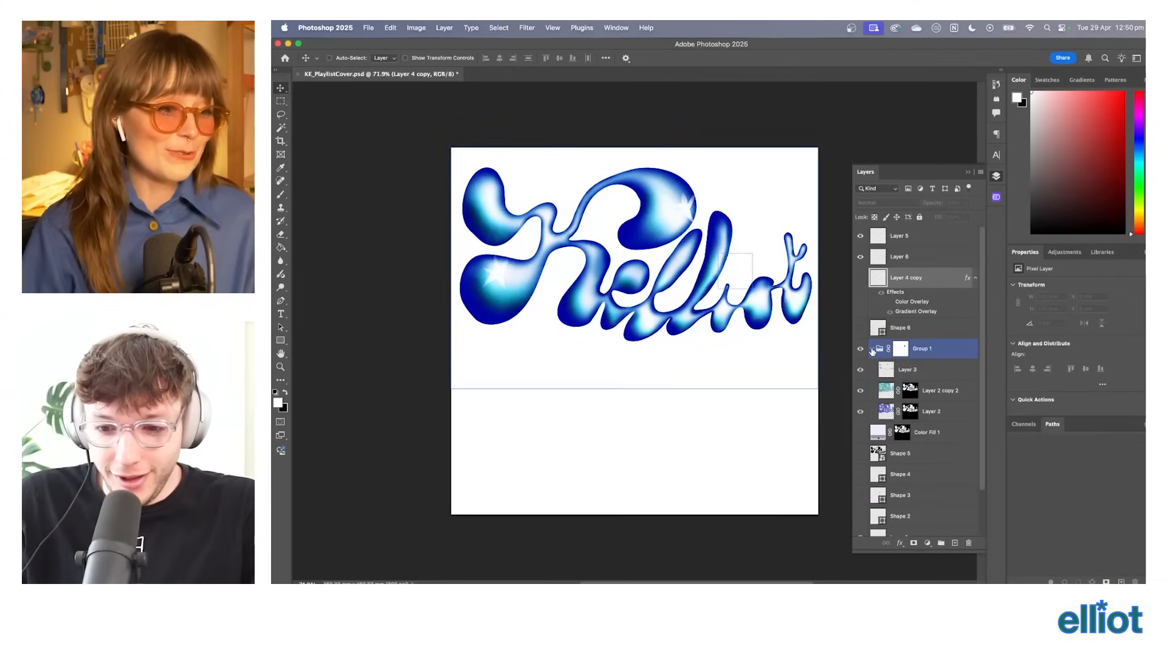
{"action": "left_click", "coordinate": [862, 371]}
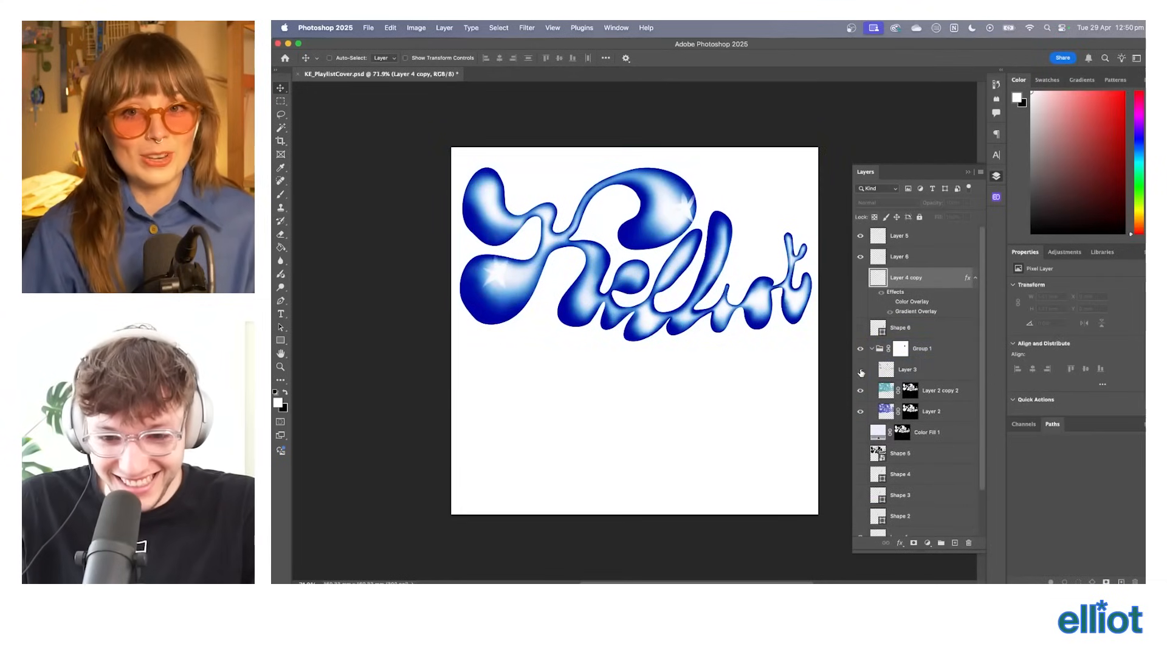
{"action": "left_click", "coordinate": [861, 371]}
{"action": "left_click", "coordinate": [859, 391]}
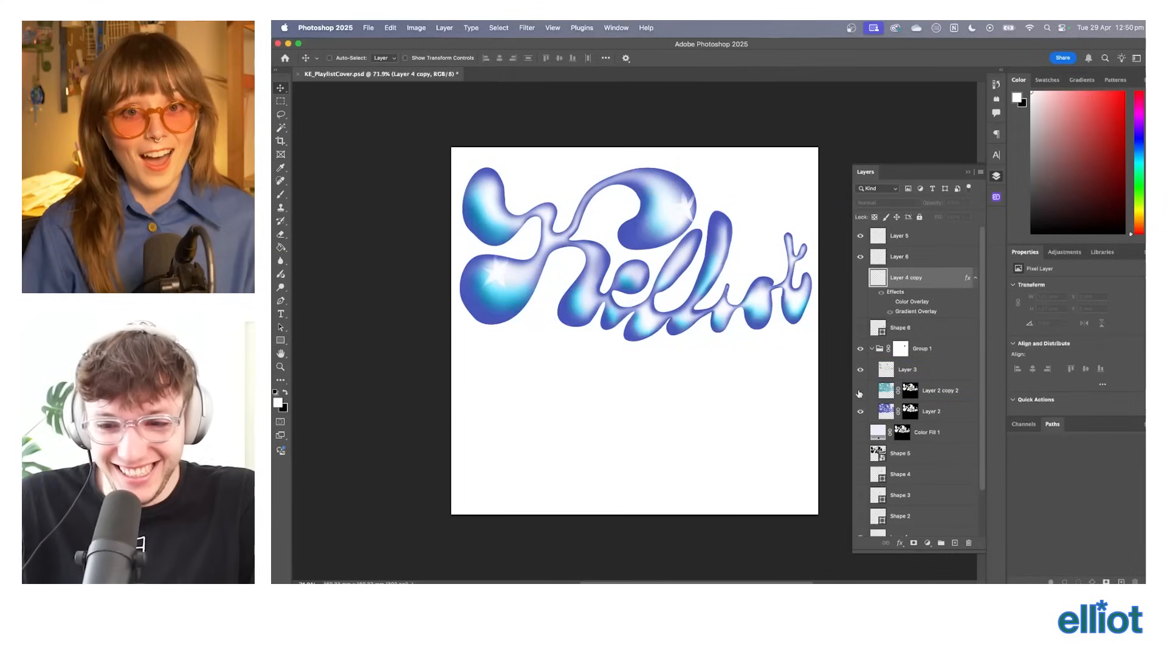
{"action": "left_click", "coordinate": [860, 391]}
{"action": "left_click", "coordinate": [860, 411]}
{"action": "left_click", "coordinate": [860, 410]}
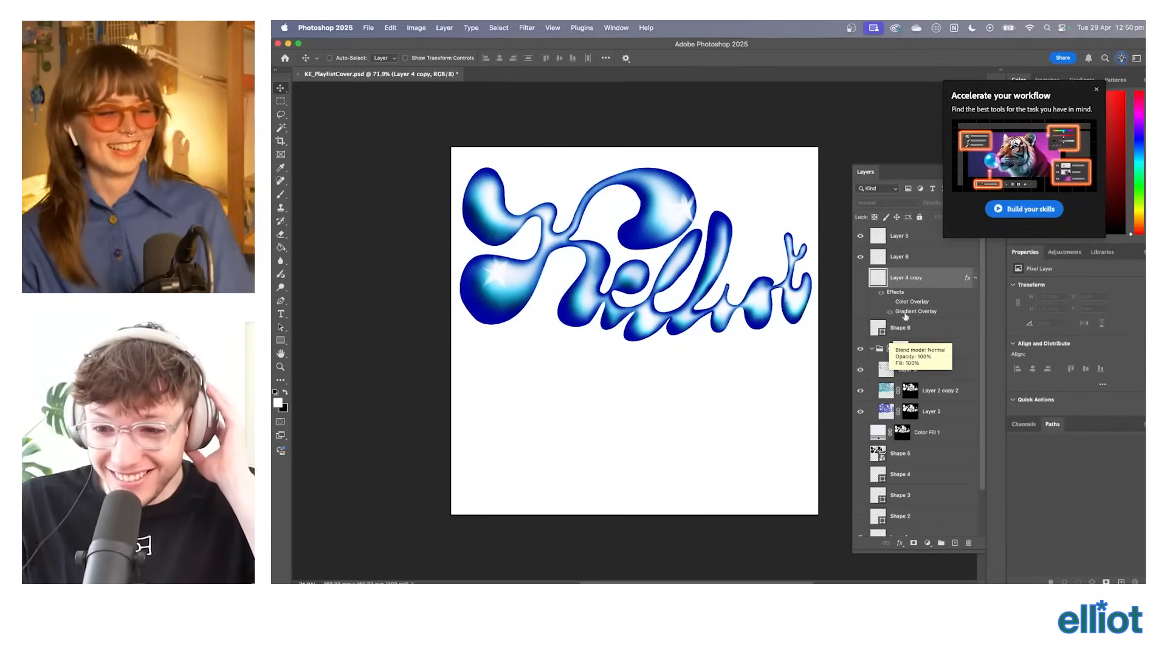
Dismiss the workflow tip and the Quick skill guide notice.
{"action": "left_click", "coordinate": [1097, 88]}
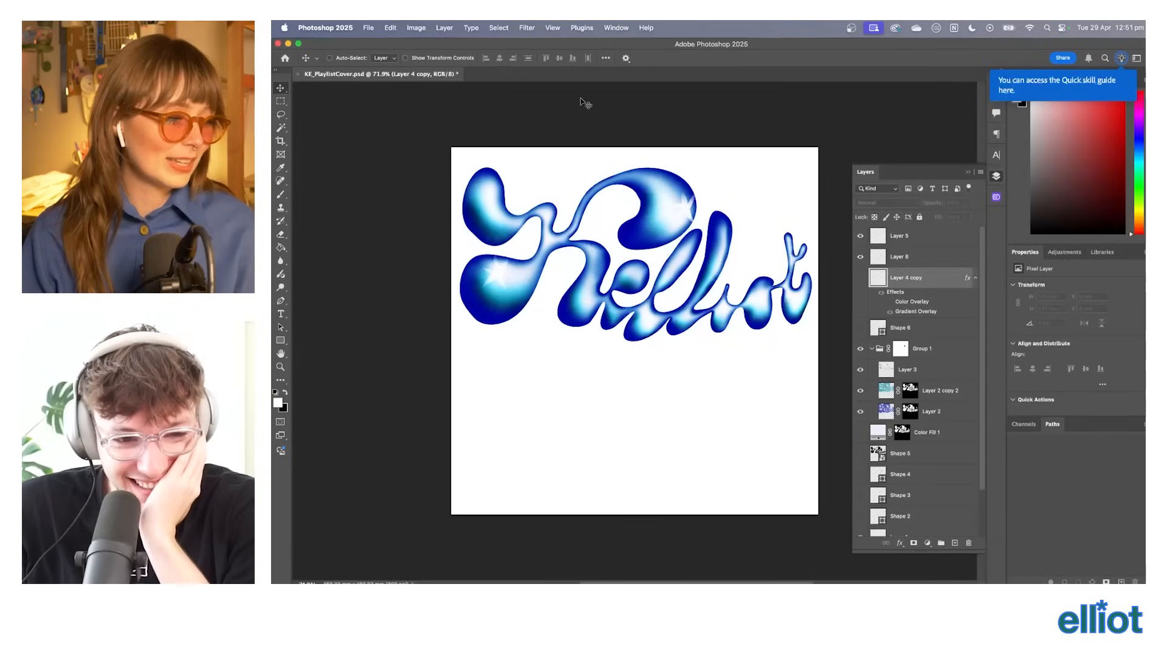
{"action": "left_click", "coordinate": [1126, 60]}
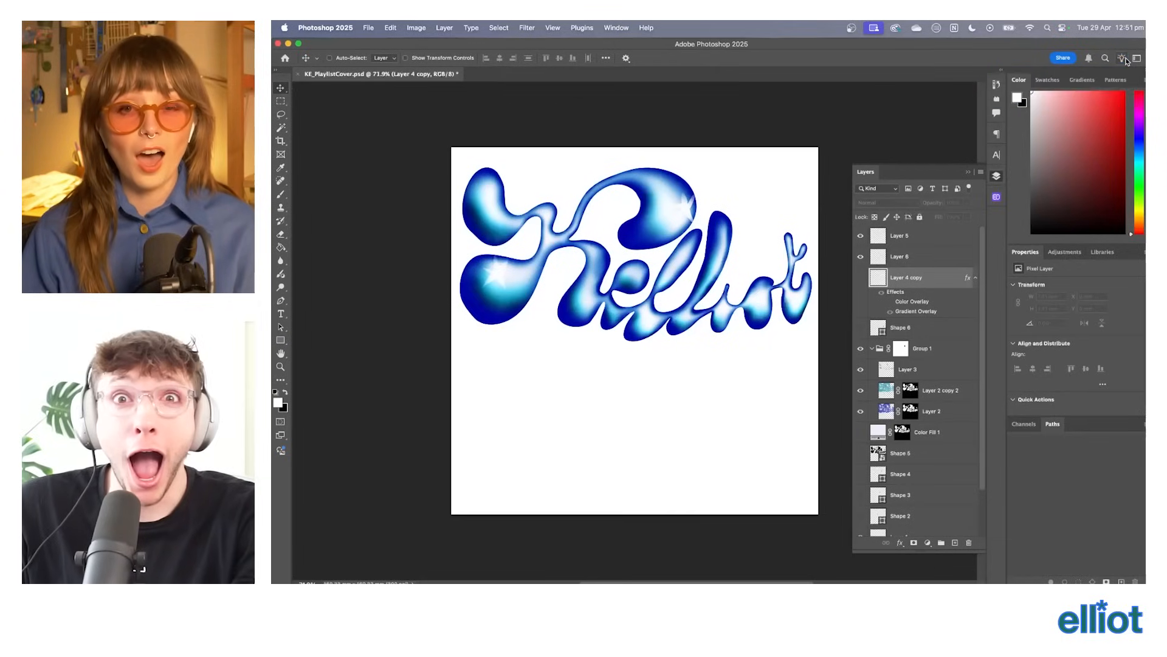
Select Layer 5 and toggle the visibility of Layer 5, Layer 6 and Shape 6 to examine their contents.
{"action": "left_click", "coordinate": [900, 237]}
{"action": "left_click", "coordinate": [859, 236]}
{"action": "left_click", "coordinate": [859, 236]}
{"action": "left_click", "coordinate": [860, 257]}
{"action": "left_click", "coordinate": [859, 257]}
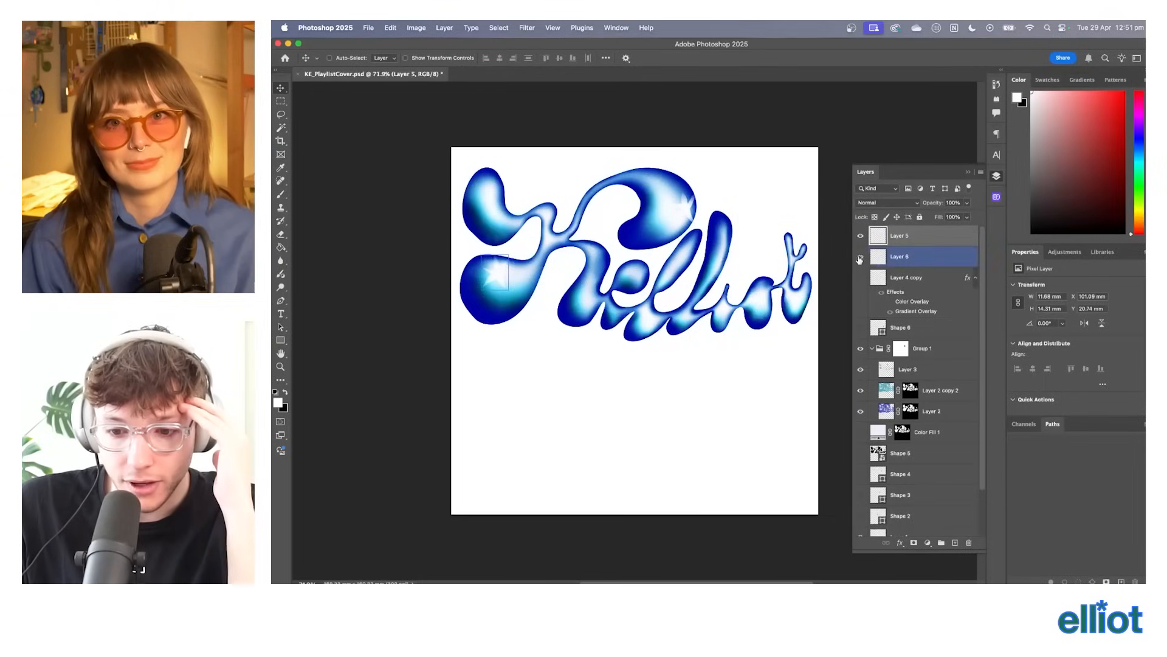
{"action": "left_click", "coordinate": [859, 327]}
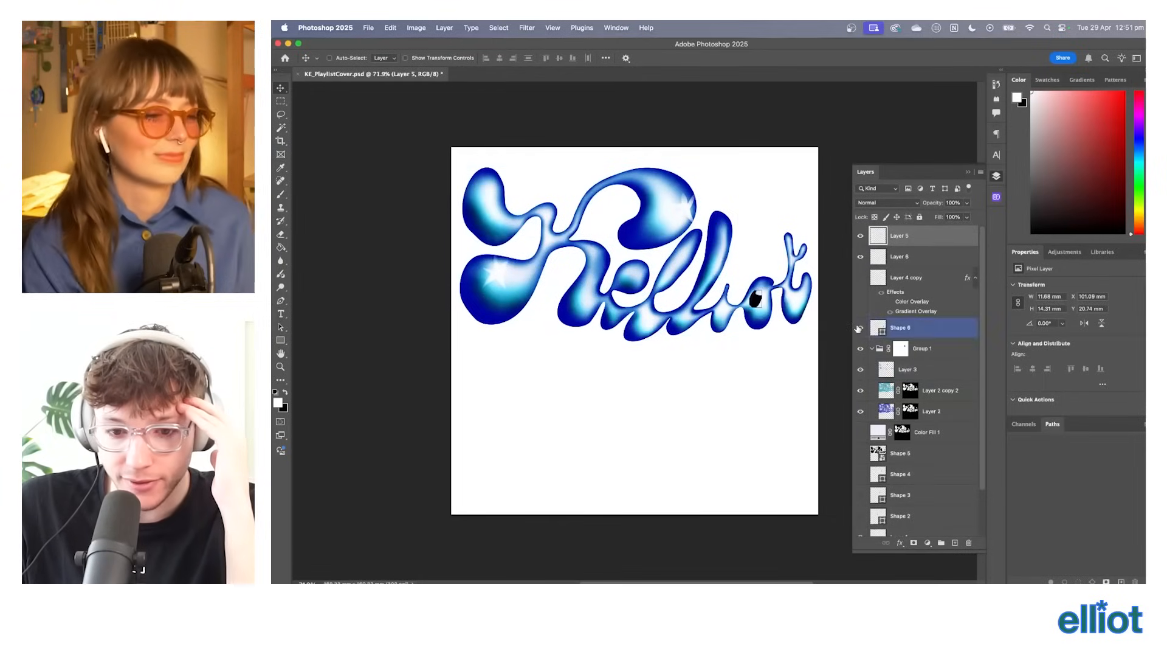
{"action": "left_click", "coordinate": [859, 328]}
Collapse Group 1 and toggle the visibility of Color Fill 1, the lower Shape layers and Rectangle 1 to examine their contents.
{"action": "left_click", "coordinate": [872, 348]}
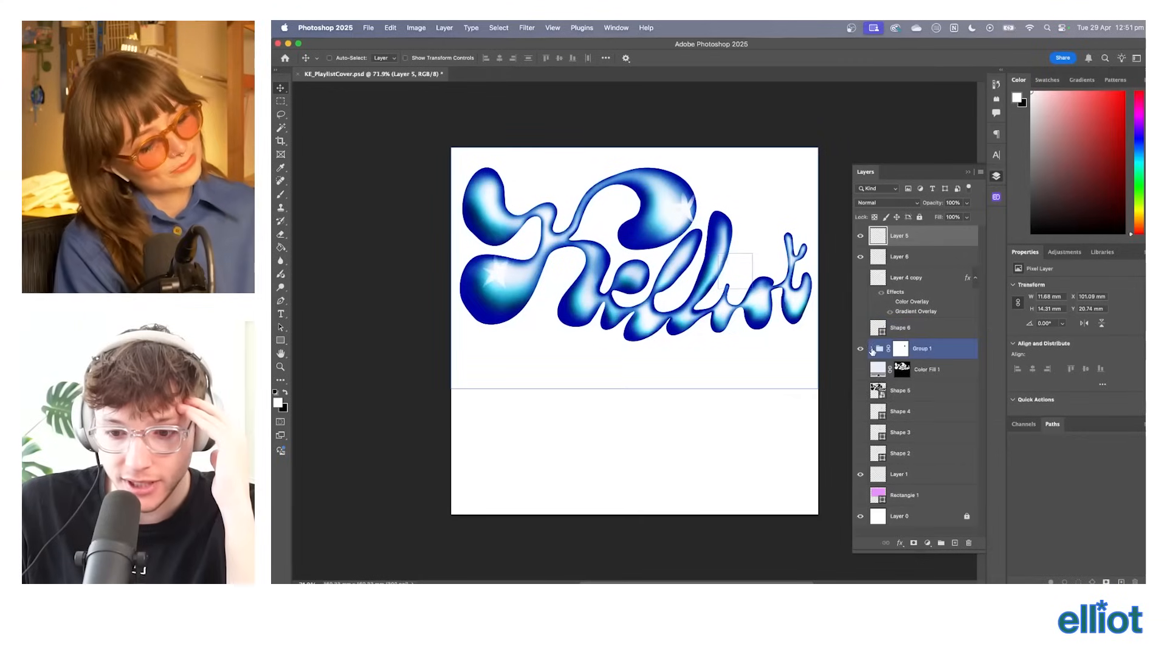
{"action": "left_click", "coordinate": [859, 371]}
{"action": "left_click", "coordinate": [859, 371]}
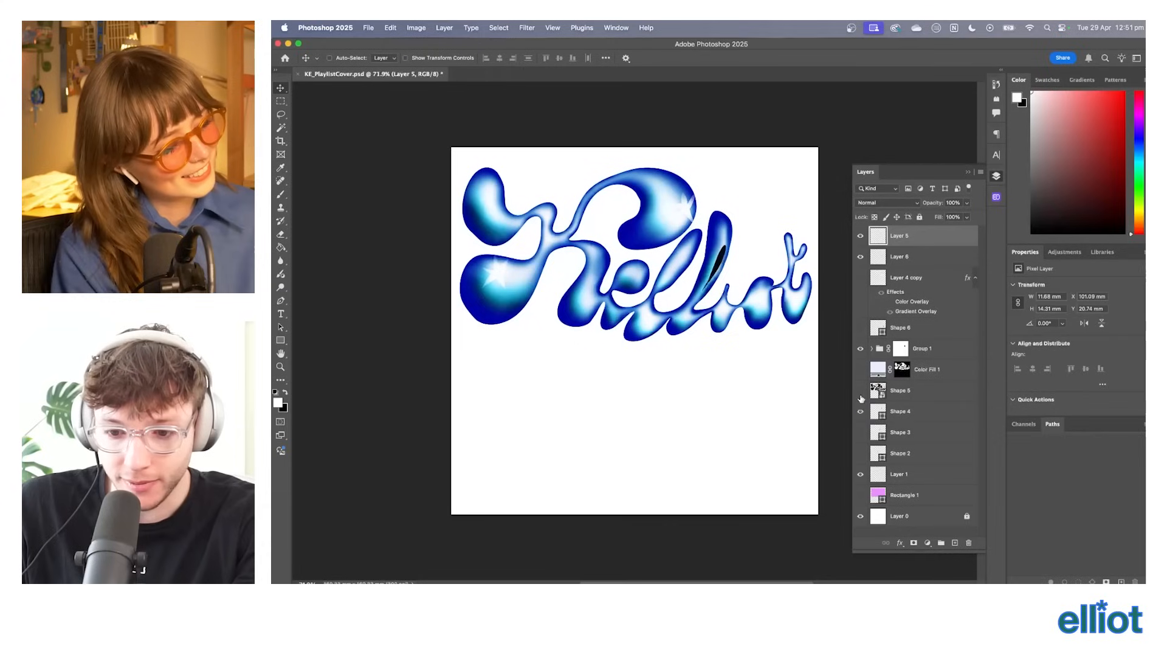
{"action": "left_click", "coordinate": [860, 390]}
{"action": "left_click", "coordinate": [860, 390]}
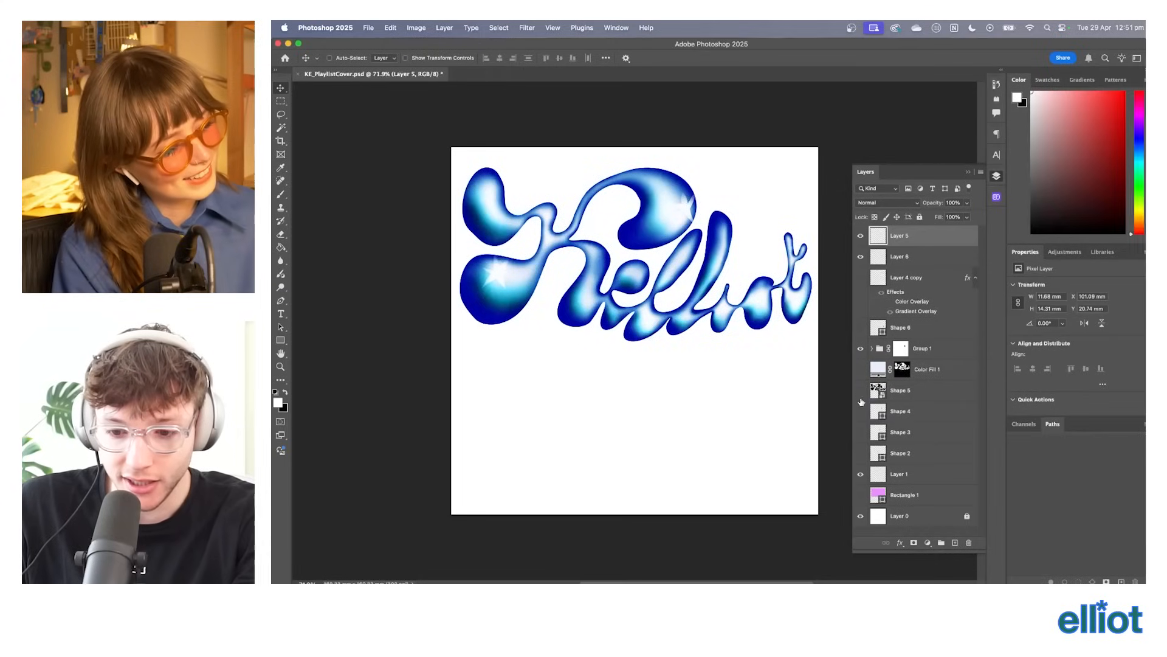
{"action": "left_click", "coordinate": [860, 432]}
{"action": "left_click", "coordinate": [860, 431]}
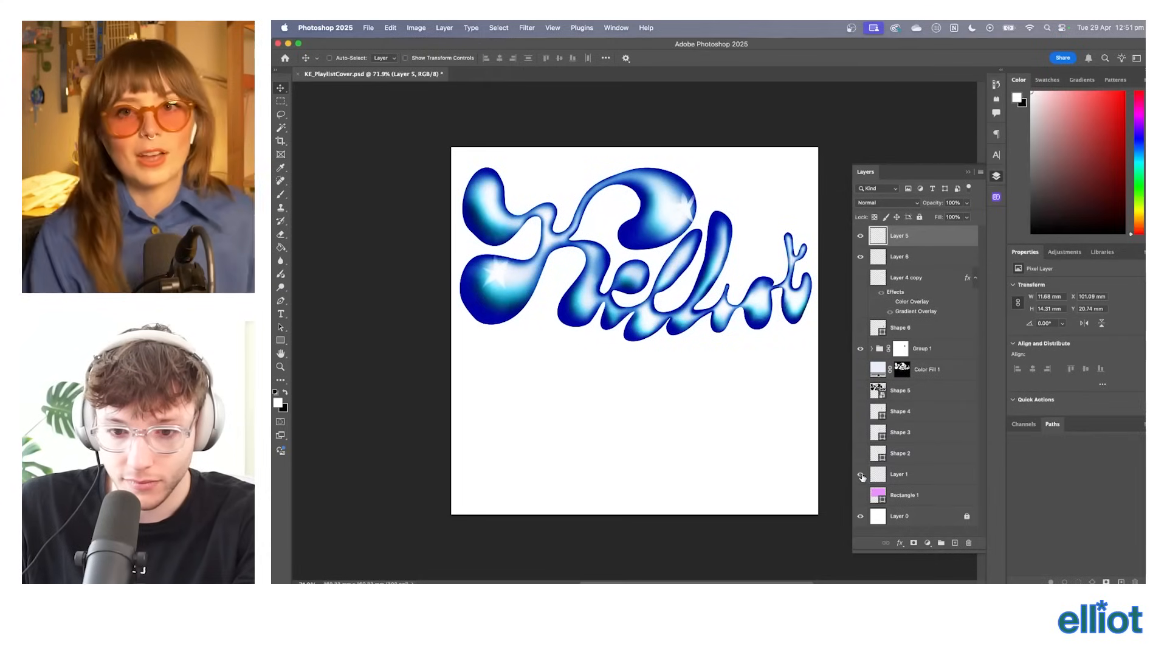
{"action": "left_click", "coordinate": [862, 495]}
{"action": "left_click", "coordinate": [861, 496]}
Make the star dot's Layer 4 copy visible above the lettering.
{"action": "left_click", "coordinate": [924, 349]}
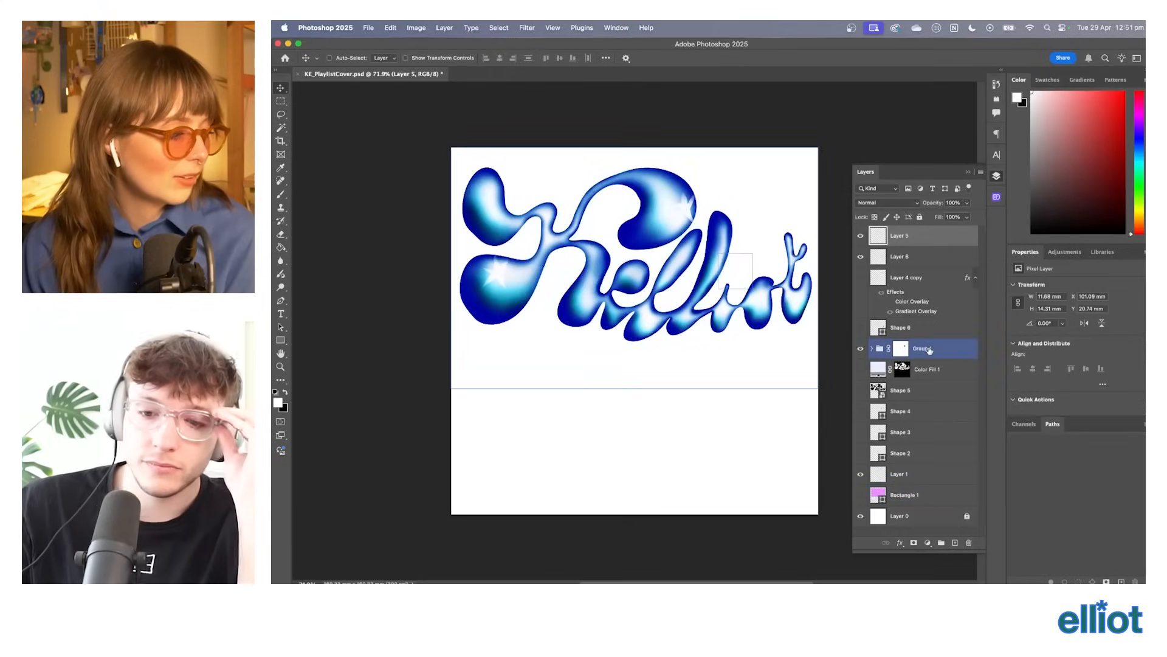
{"action": "left_click", "coordinate": [943, 262]}
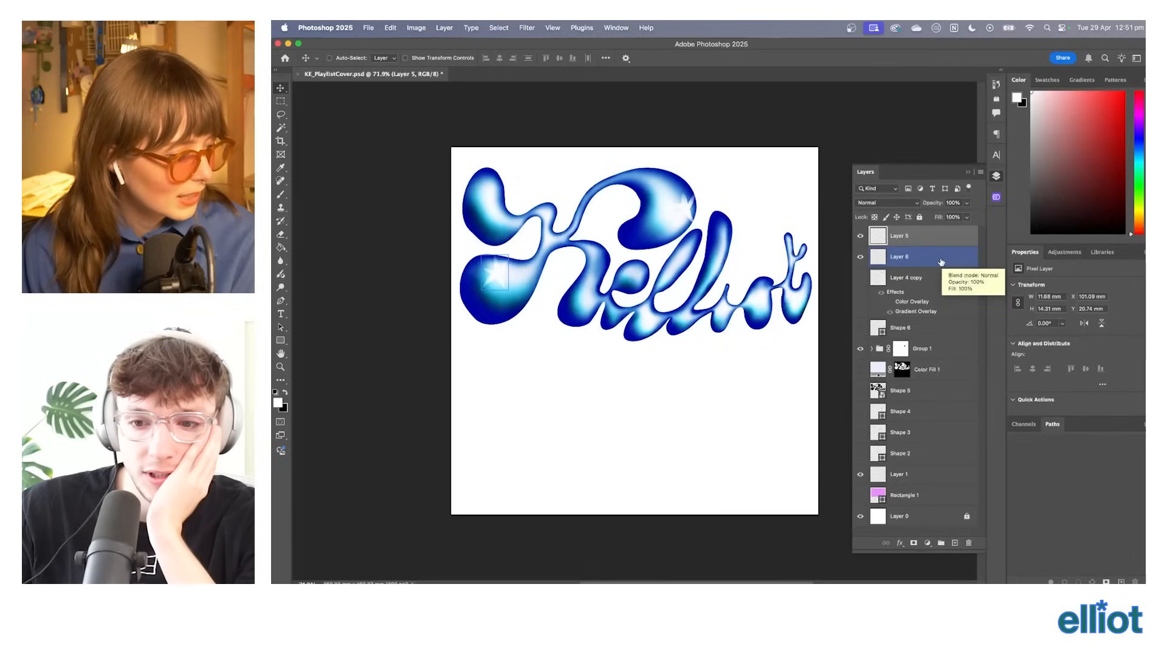
{"action": "left_click", "coordinate": [912, 279]}
{"action": "left_click", "coordinate": [861, 277]}
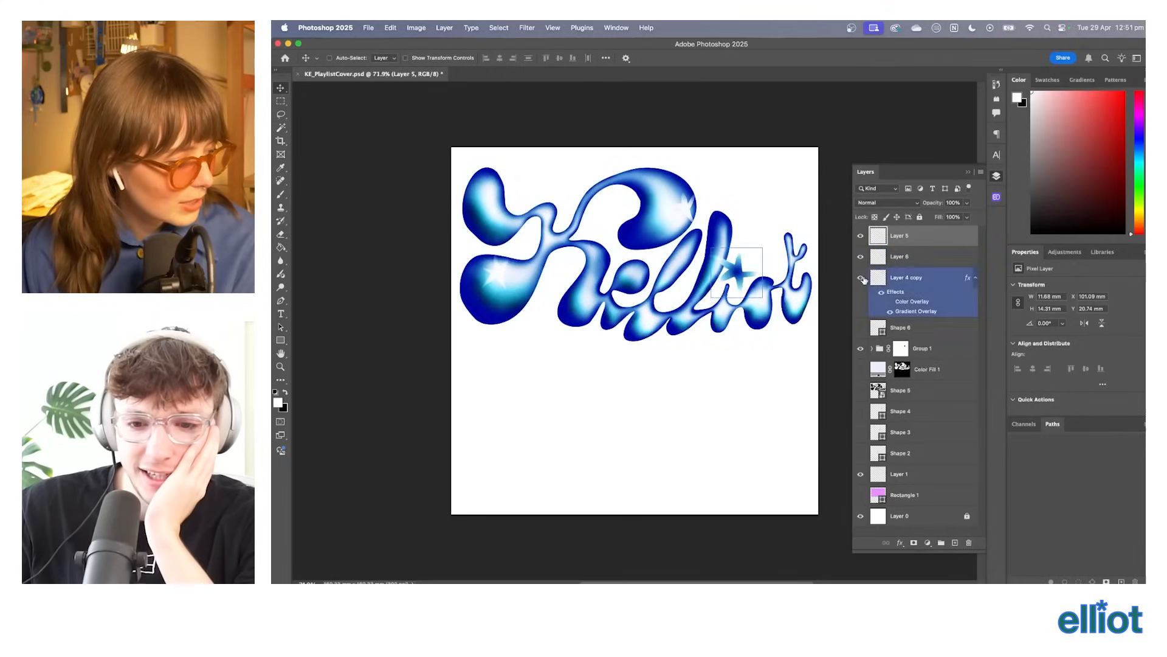
Toggle Shape 6 on and off to examine its contents, and hide the star dot's Layer 4 copy.
{"action": "left_click", "coordinate": [861, 329]}
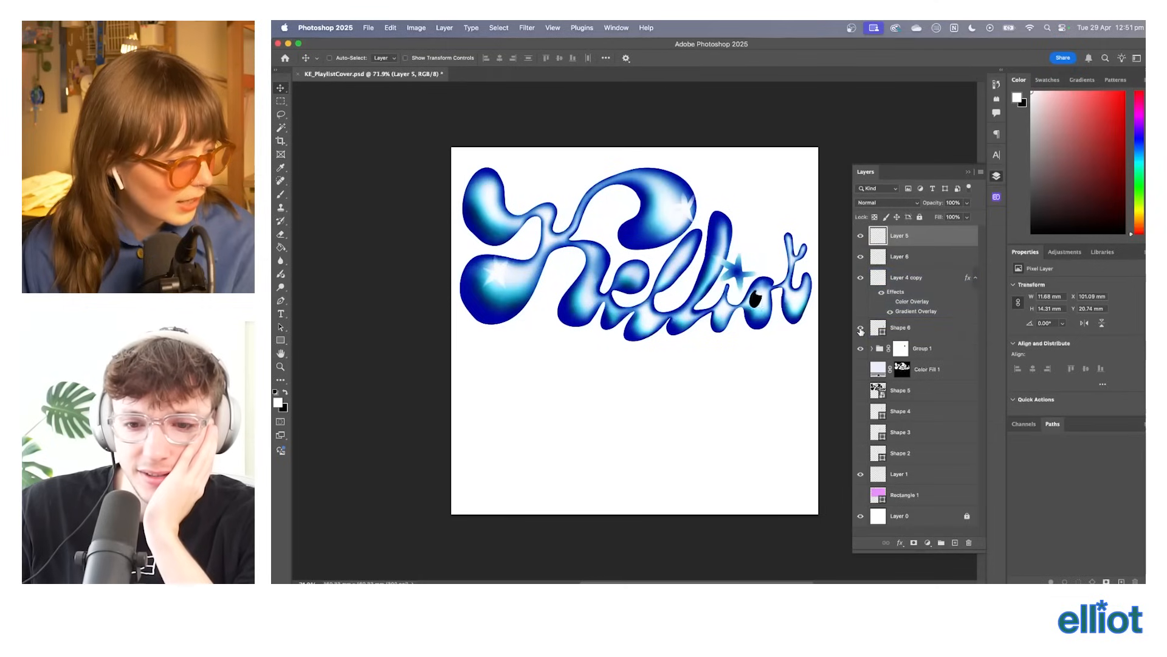
{"action": "left_click", "coordinate": [861, 328]}
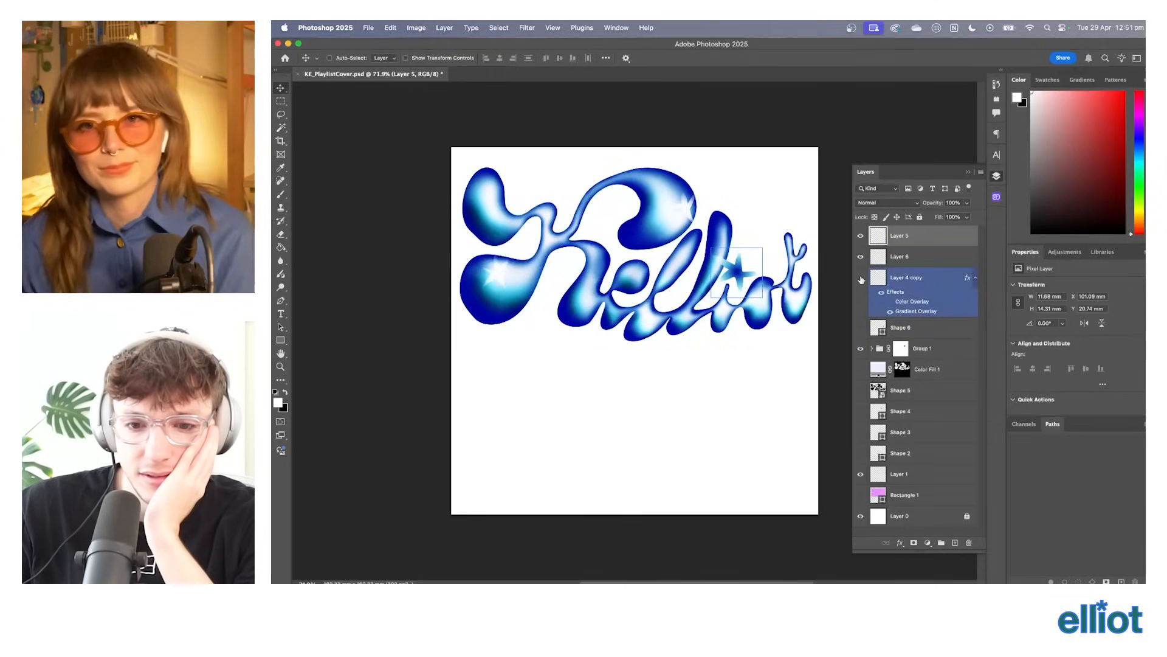
{"action": "left_click", "coordinate": [861, 279]}
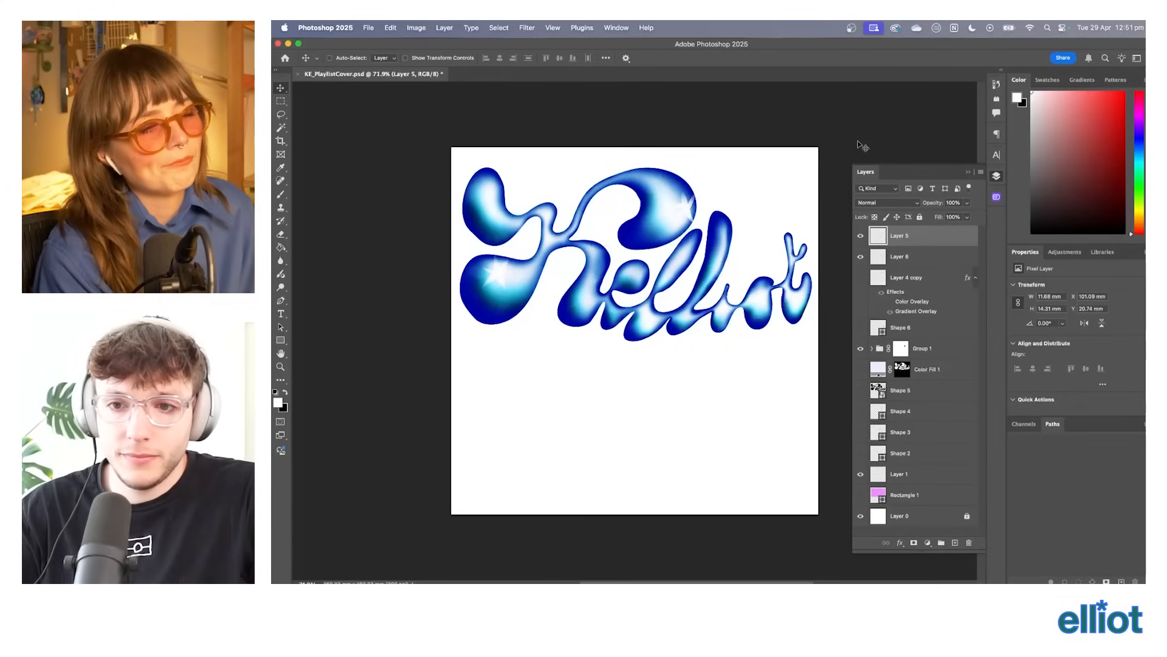
{"action": "key", "text": "ctrl+Right"}
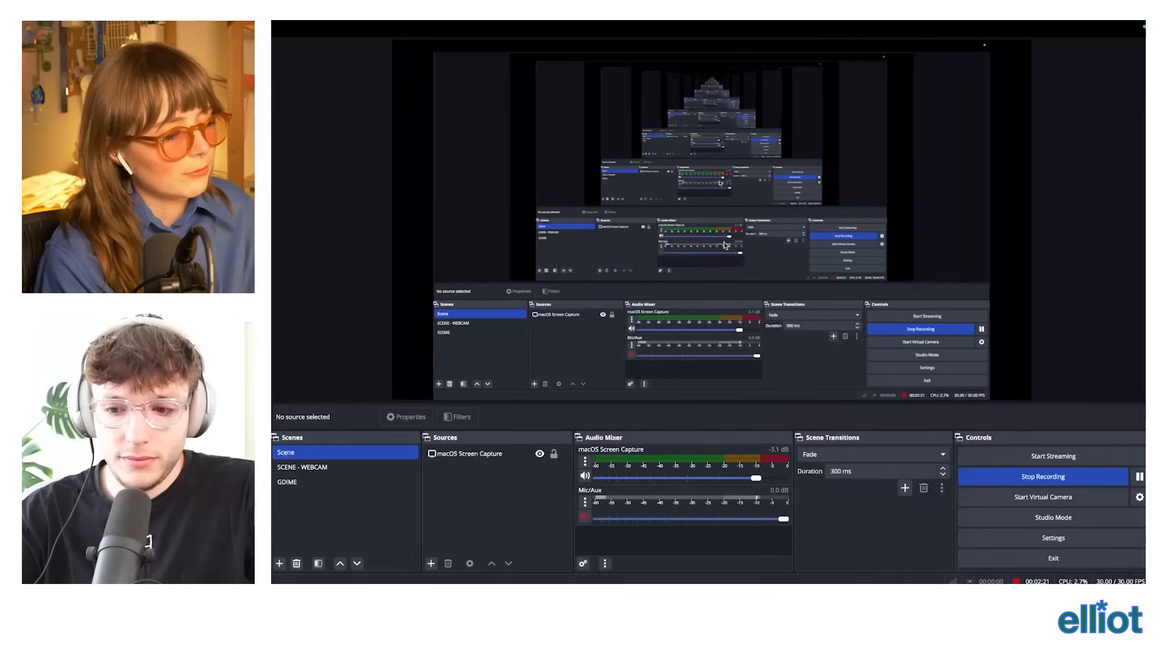
{"action": "key", "text": "ctrl+Left"}
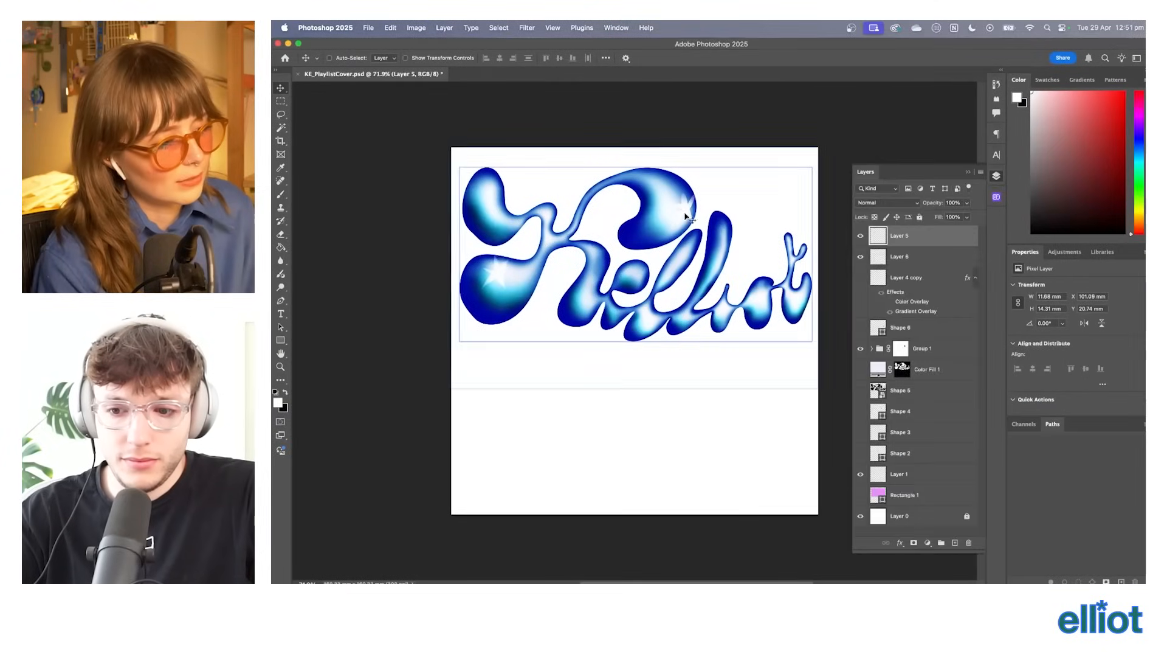
{"action": "key", "text": "super+plus"}
{"action": "scroll", "coordinate": [609, 266], "scroll_direction": "up", "scroll_amount": 3}
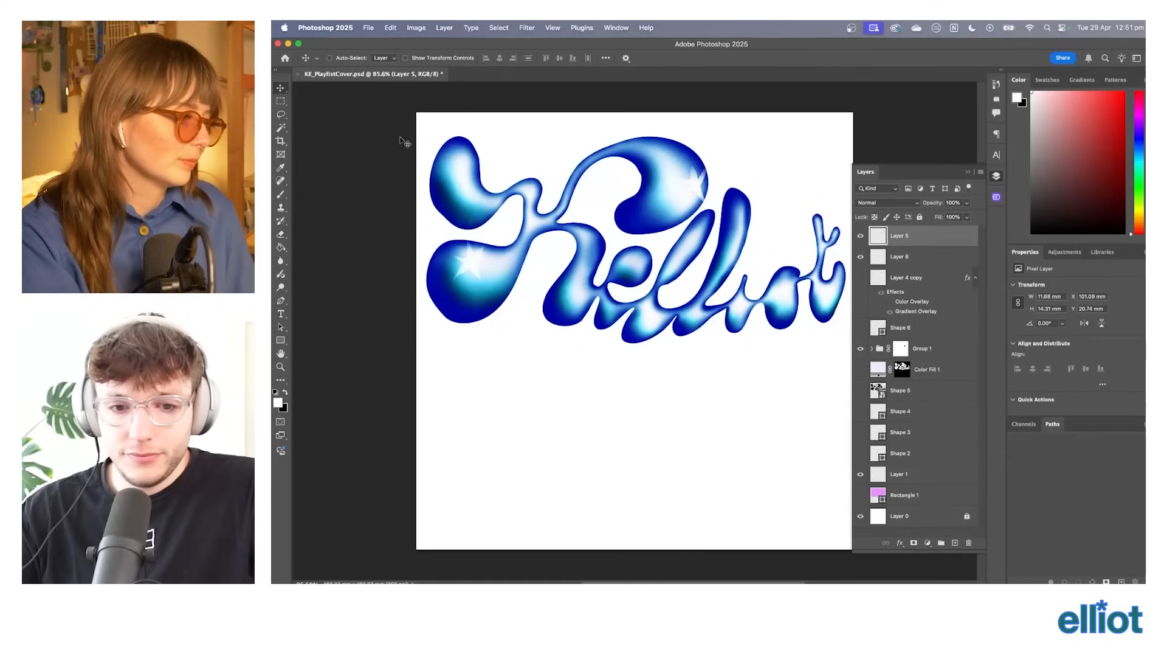
{"action": "scroll", "coordinate": [670, 334], "scroll_direction": "down", "scroll_amount": 2}
{"action": "scroll", "coordinate": [669, 336], "scroll_direction": "up", "scroll_amount": 5}
{"action": "scroll", "coordinate": [668, 336], "scroll_direction": "down", "scroll_amount": 4}
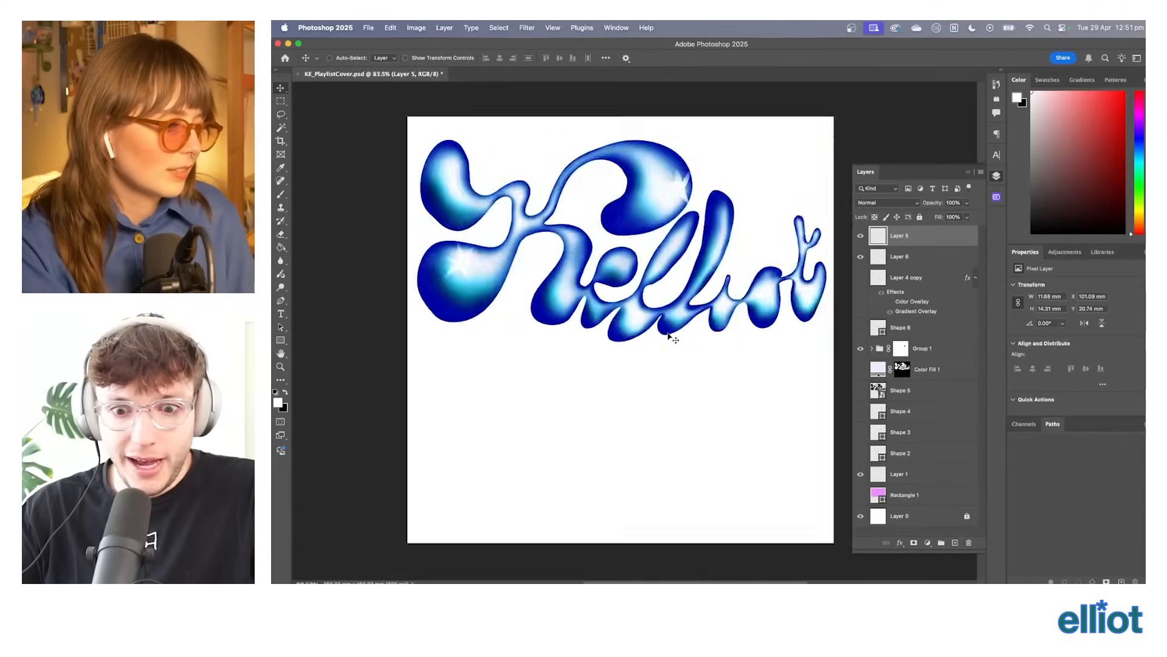
{"action": "scroll", "coordinate": [669, 336], "scroll_direction": "down", "scroll_amount": 5}
{"action": "scroll", "coordinate": [670, 337], "scroll_direction": "up", "scroll_amount": 4}
{"action": "scroll", "coordinate": [670, 336], "scroll_direction": "up", "scroll_amount": 4}
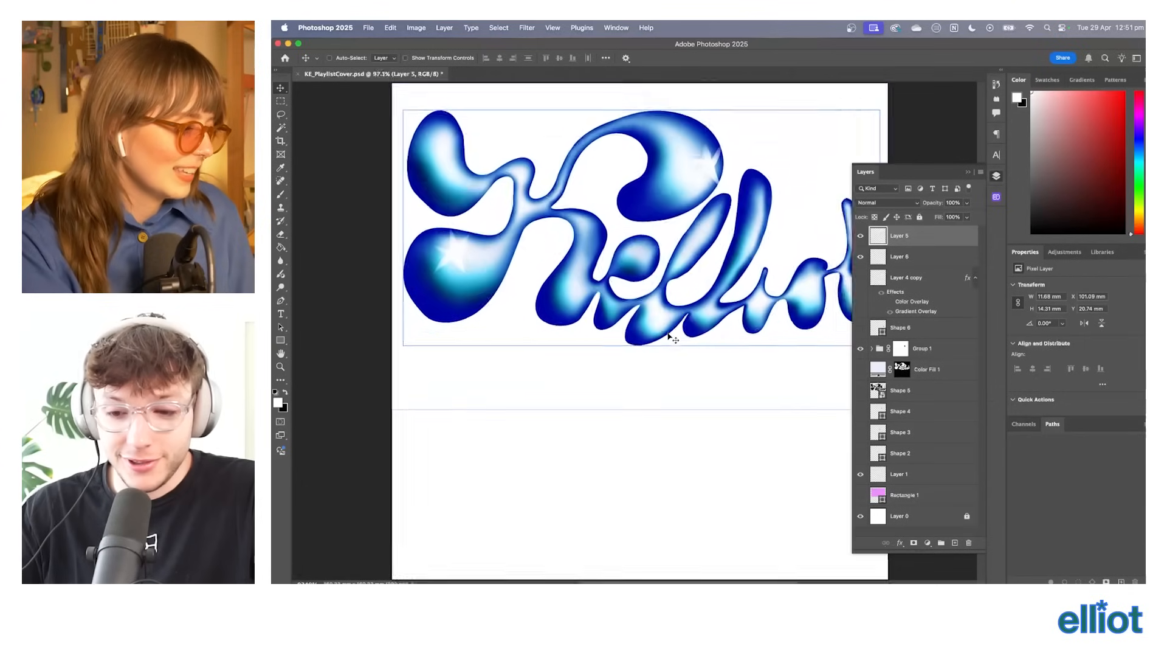
{"action": "scroll", "coordinate": [672, 334], "scroll_direction": "down", "scroll_amount": 2}
{"action": "scroll", "coordinate": [716, 333], "scroll_direction": "up", "scroll_amount": 2}
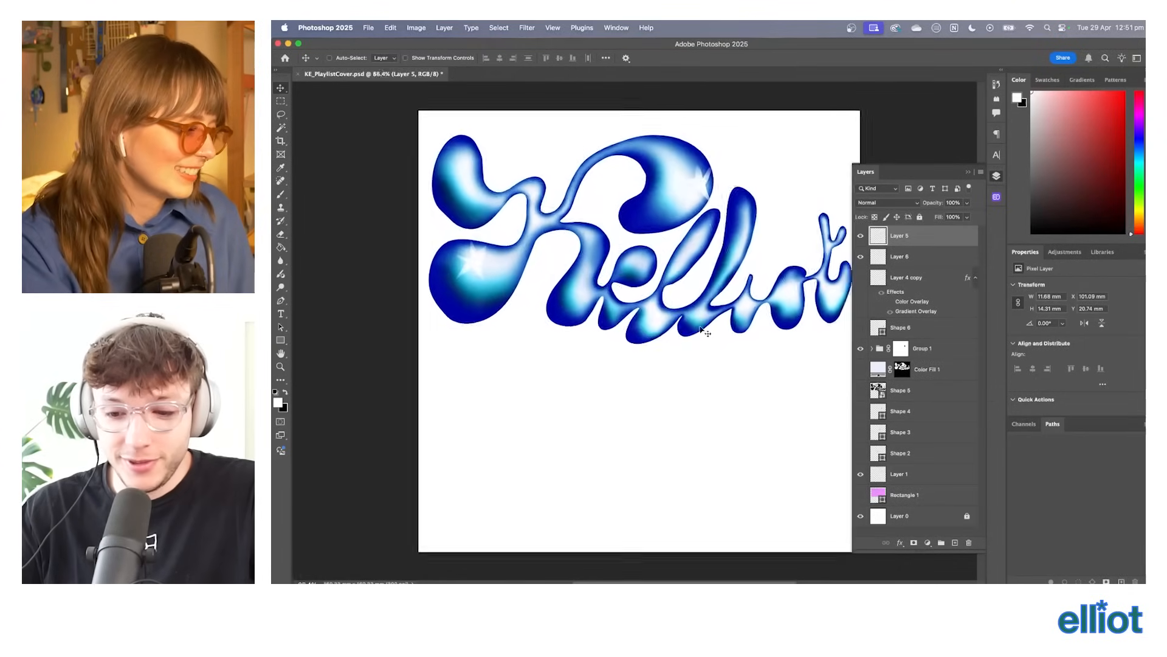
{"action": "scroll", "coordinate": [719, 338], "scroll_direction": "down", "scroll_amount": 1}
{"action": "scroll", "coordinate": [719, 339], "scroll_direction": "up", "scroll_amount": 3}
{"action": "key", "text": "h"}
{"action": "left_click_drag", "start_coordinate": [693, 373], "coordinate": [633, 362]}
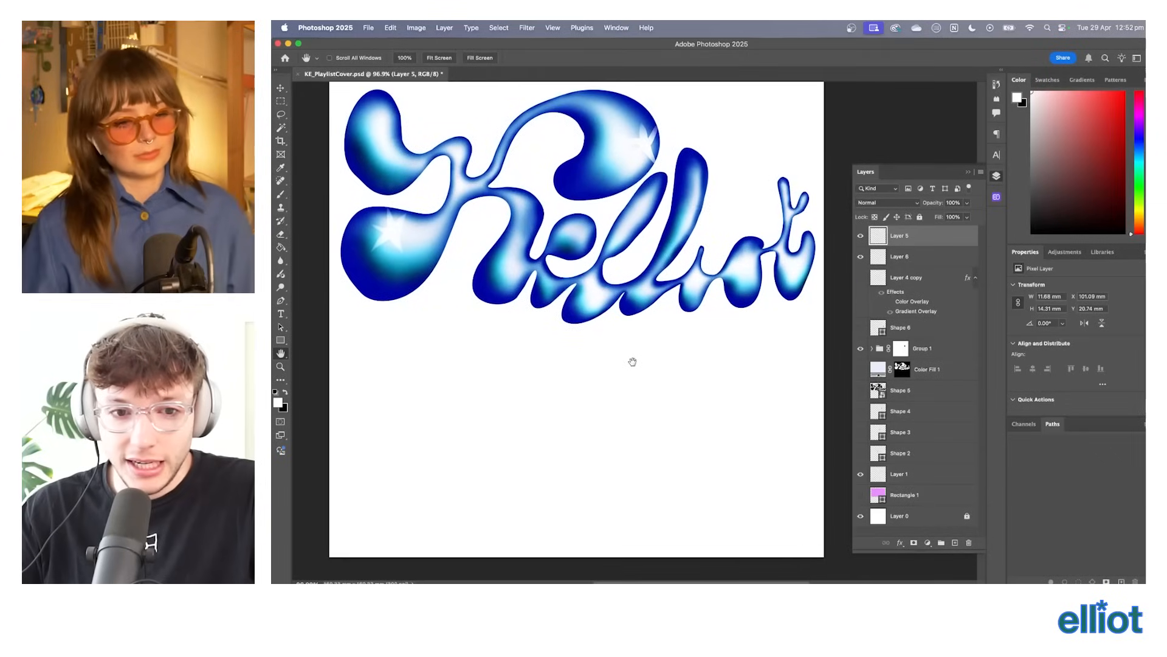
{"action": "scroll", "coordinate": [632, 362], "scroll_direction": "down", "scroll_amount": 2}
{"action": "scroll", "coordinate": [633, 361], "scroll_direction": "up", "scroll_amount": 1}
Add the text "3" in New Kansas Bold on the blank area below the lettering and colour it black (000000).
{"action": "key", "text": "t"}
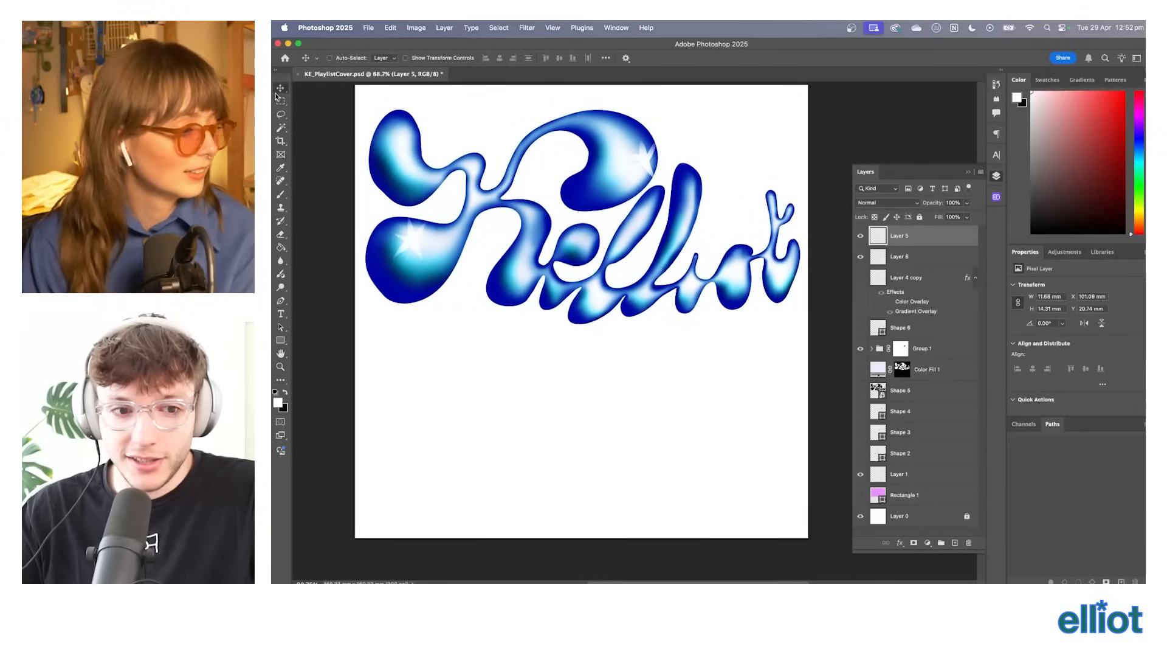
{"action": "left_click", "coordinate": [458, 434]}
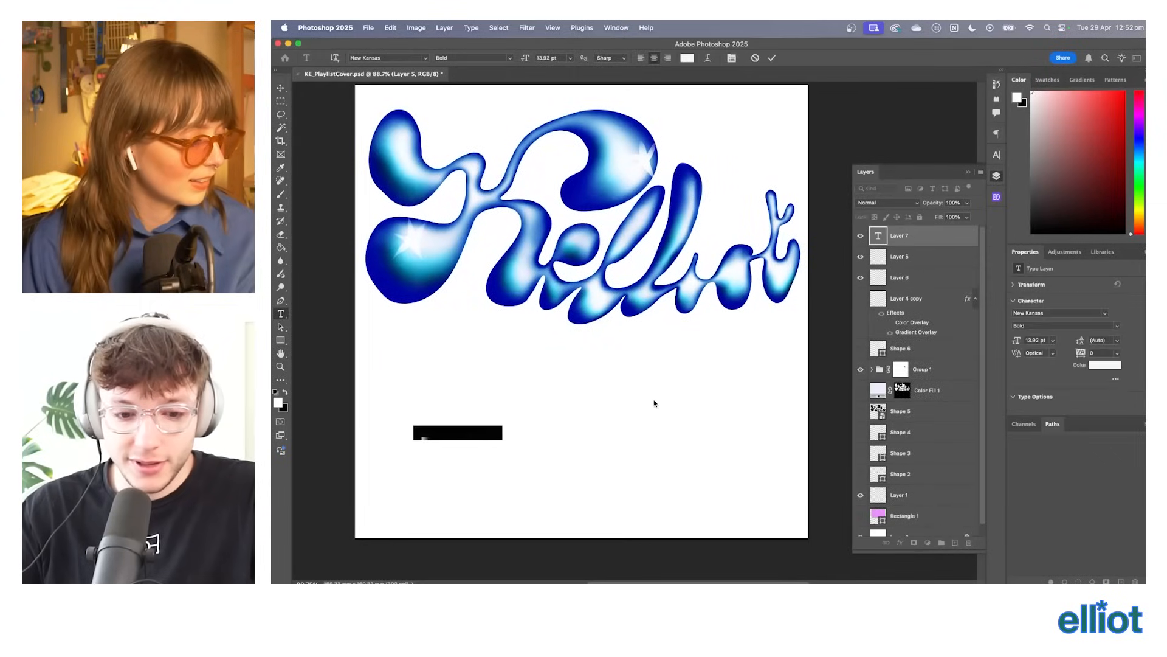
{"action": "key", "text": "BackSpace"}
{"action": "type", "text": "3"}
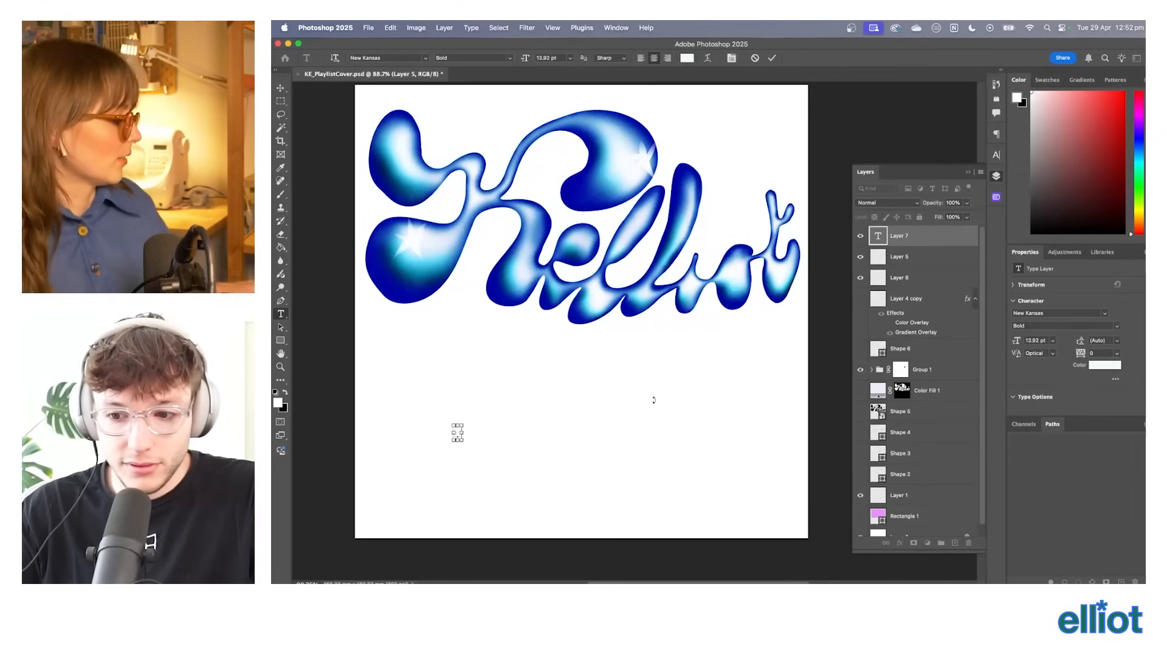
{"action": "key", "text": "super+a"}
{"action": "left_click", "coordinate": [1104, 364]}
{"action": "left_click_drag", "start_coordinate": [839, 248], "coordinate": [724, 349]}
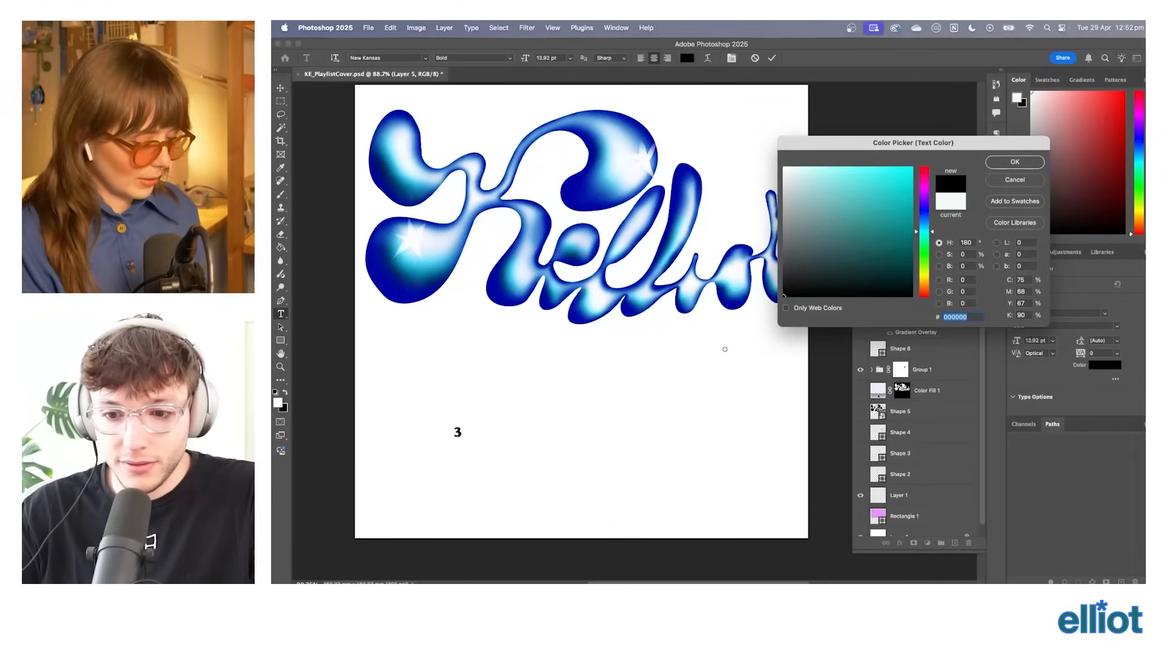
{"action": "left_click", "coordinate": [994, 163]}
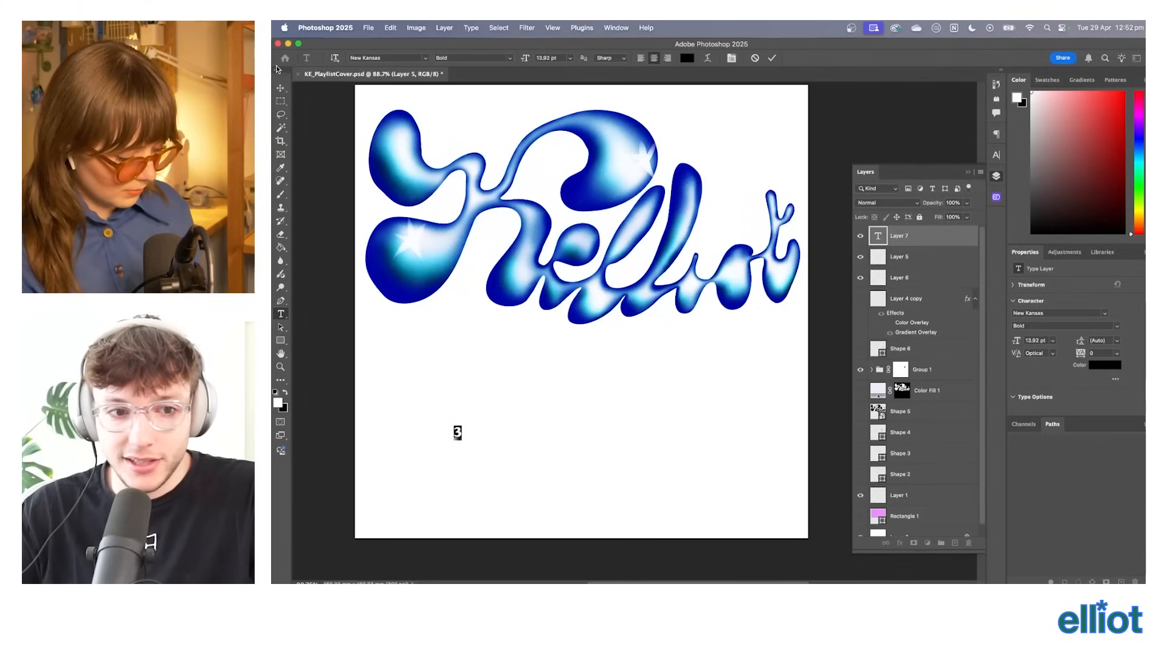
Scale the number 3 up to 133.15 pt and move it down into the blank area below the lettering.
{"action": "left_click", "coordinate": [281, 88]}
{"action": "key", "text": "super+t"}
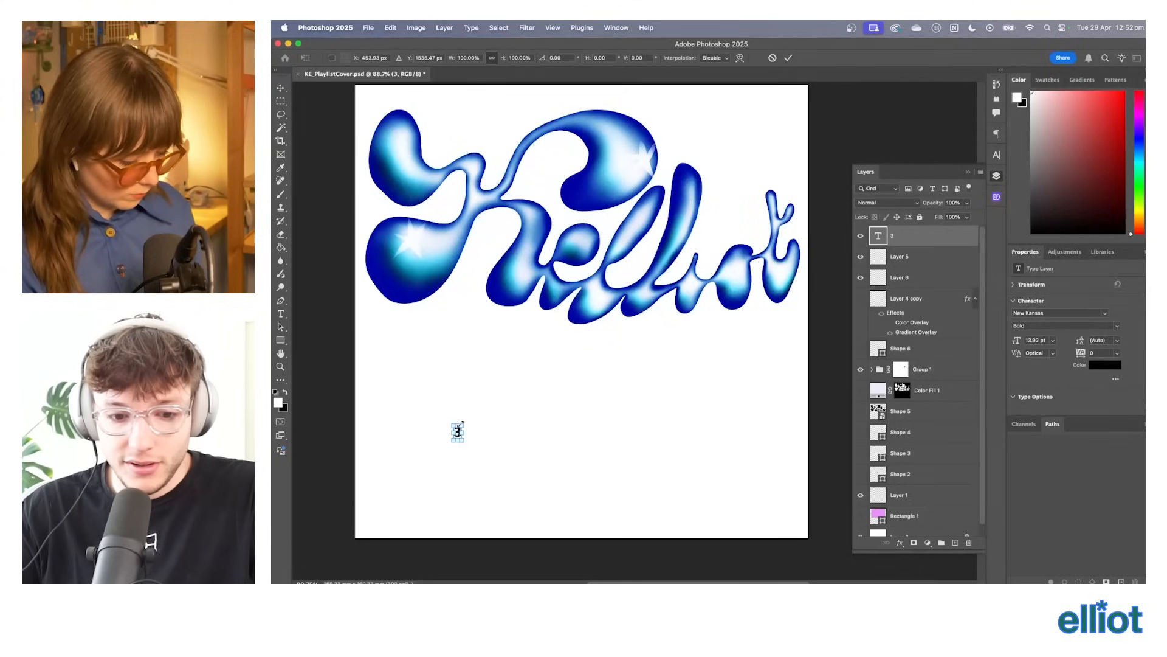
{"action": "left_click_drag", "start_coordinate": [462, 421], "coordinate": [626, 329]}
{"action": "left_click_drag", "start_coordinate": [496, 362], "coordinate": [496, 406]}
{"action": "key", "text": "Return"}
Replace the enlarged number with the countdown text "321".
{"action": "key", "text": "t"}
{"action": "key", "text": "BackSpace"}
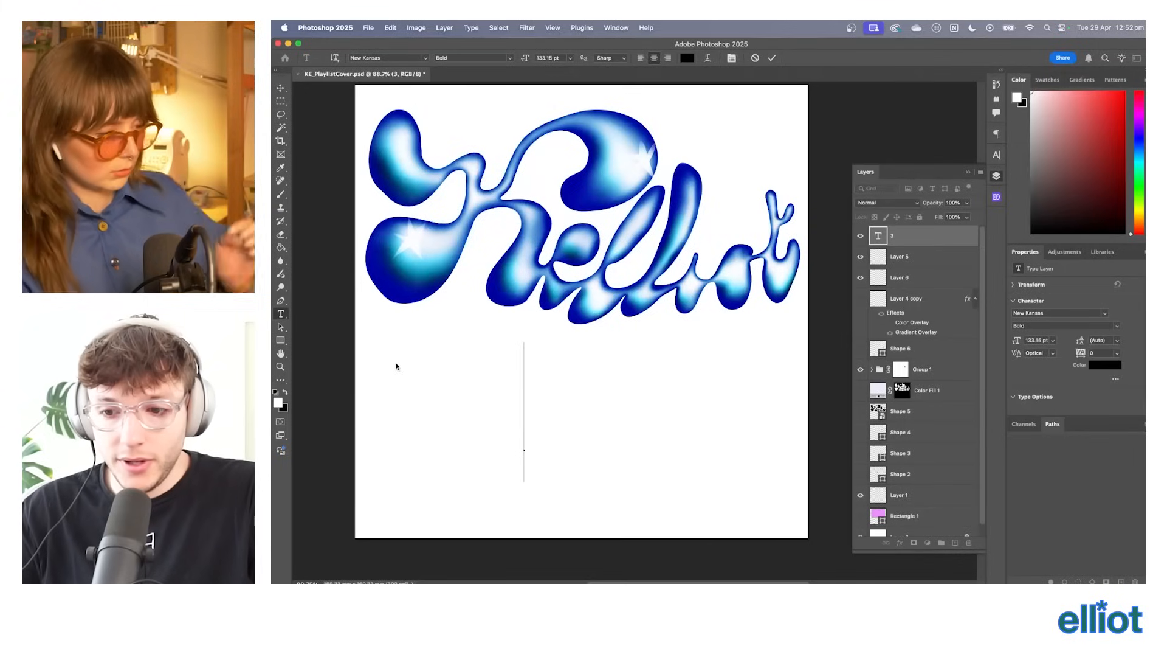
{"action": "type", "text": "321"}
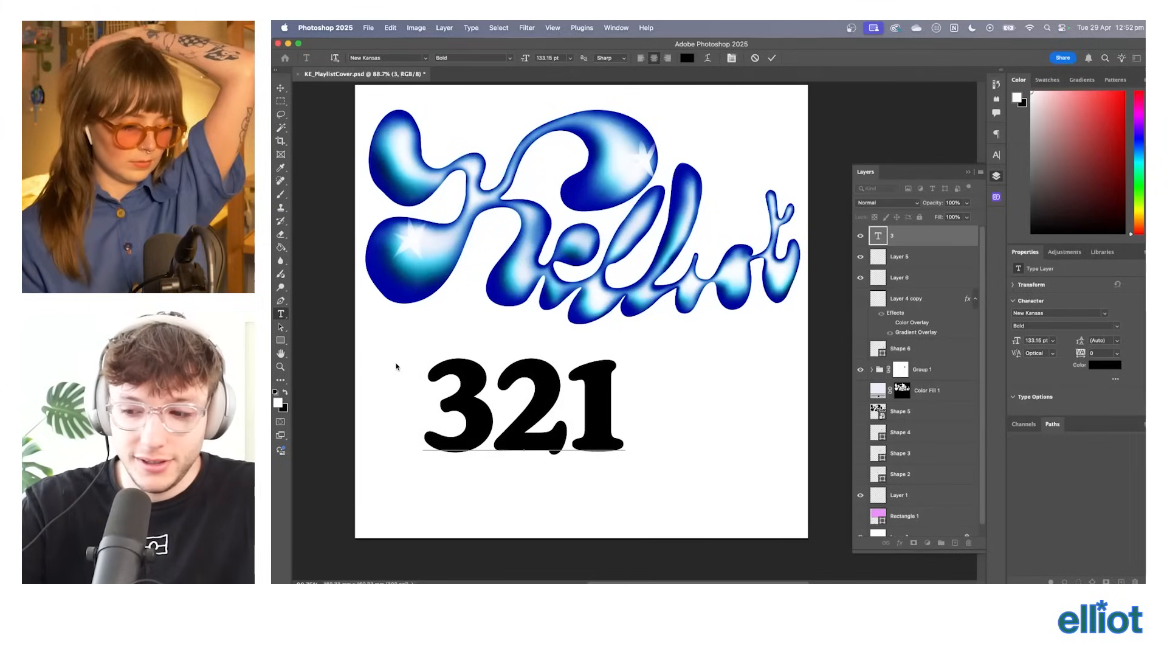
Clear the countdown text and delete its type layer.
{"action": "key", "text": "super+a"}
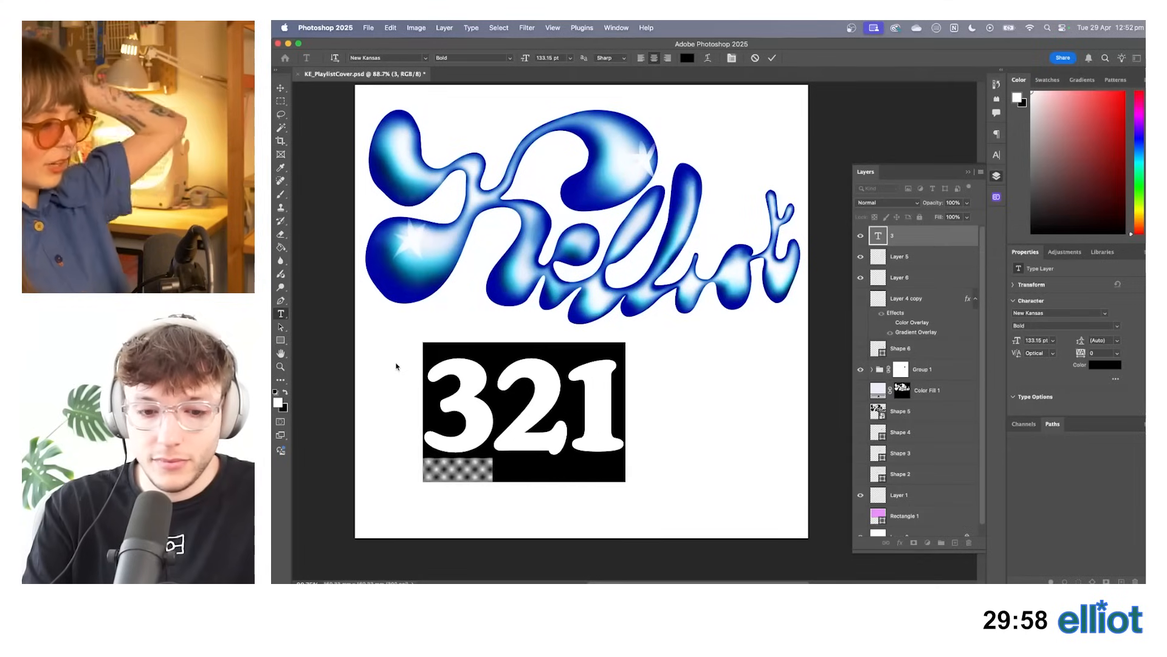
{"action": "key", "text": "BackSpace"}
{"action": "left_click", "coordinate": [279, 90]}
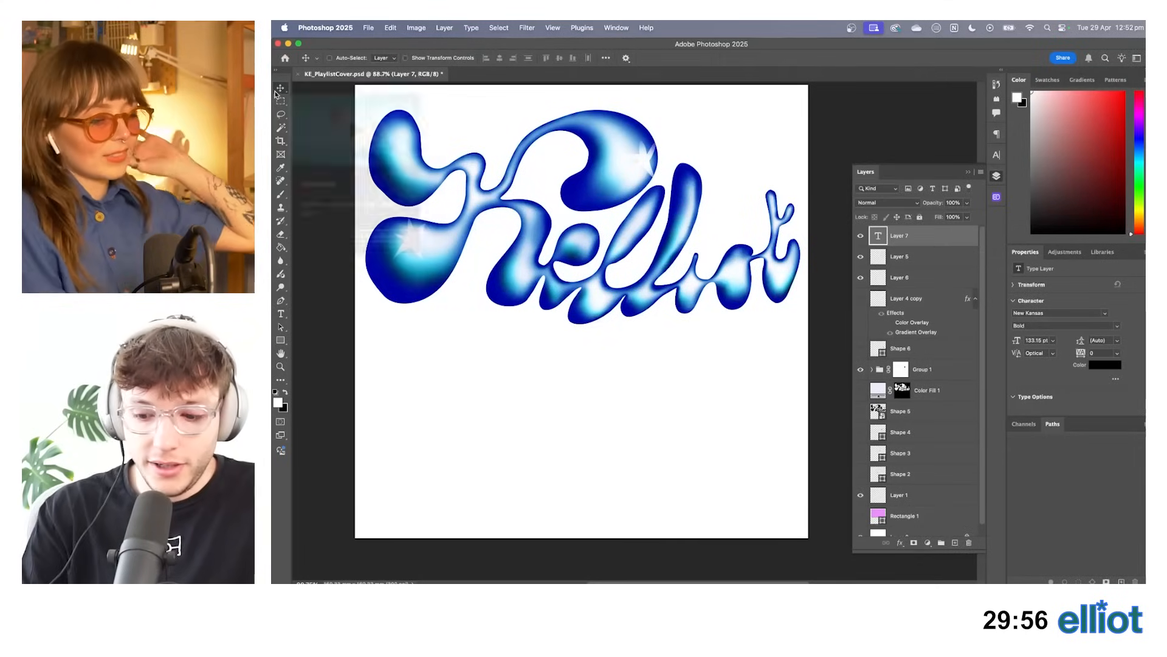
{"action": "key", "text": "BackSpace"}
{"action": "key", "text": "super+minus"}
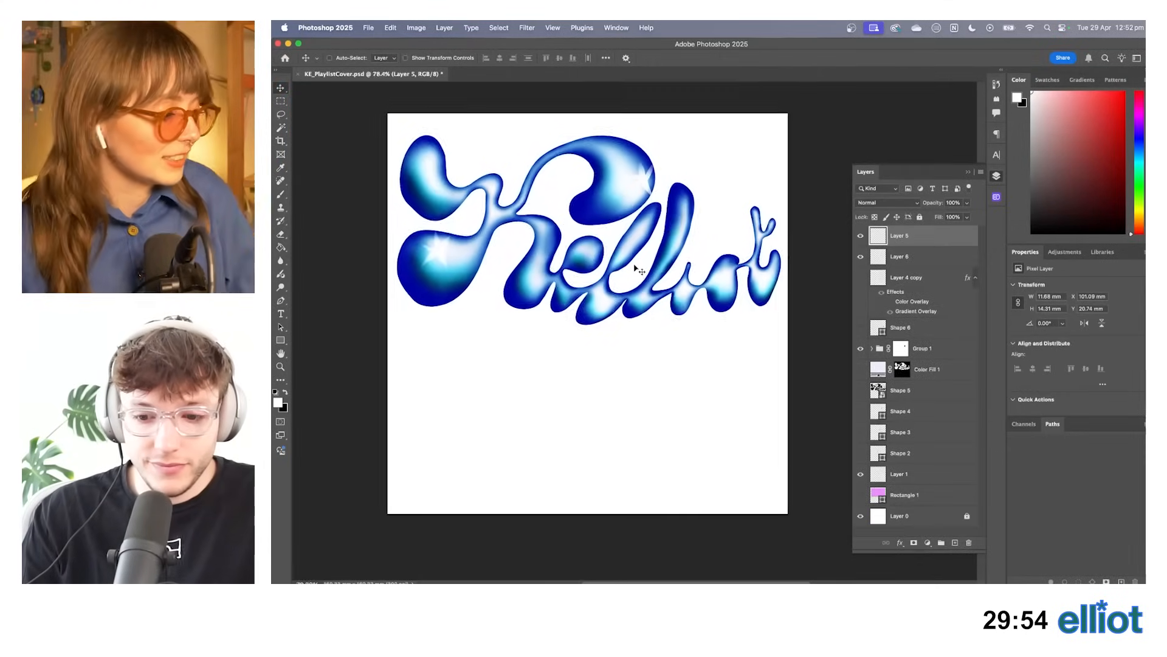
{"action": "scroll", "coordinate": [635, 268], "scroll_direction": "up", "scroll_amount": 2}
{"action": "scroll", "coordinate": [635, 268], "scroll_direction": "down", "scroll_amount": 2}
{"action": "scroll", "coordinate": [635, 268], "scroll_direction": "up", "scroll_amount": 3}
{"action": "scroll", "coordinate": [635, 268], "scroll_direction": "down", "scroll_amount": 3}
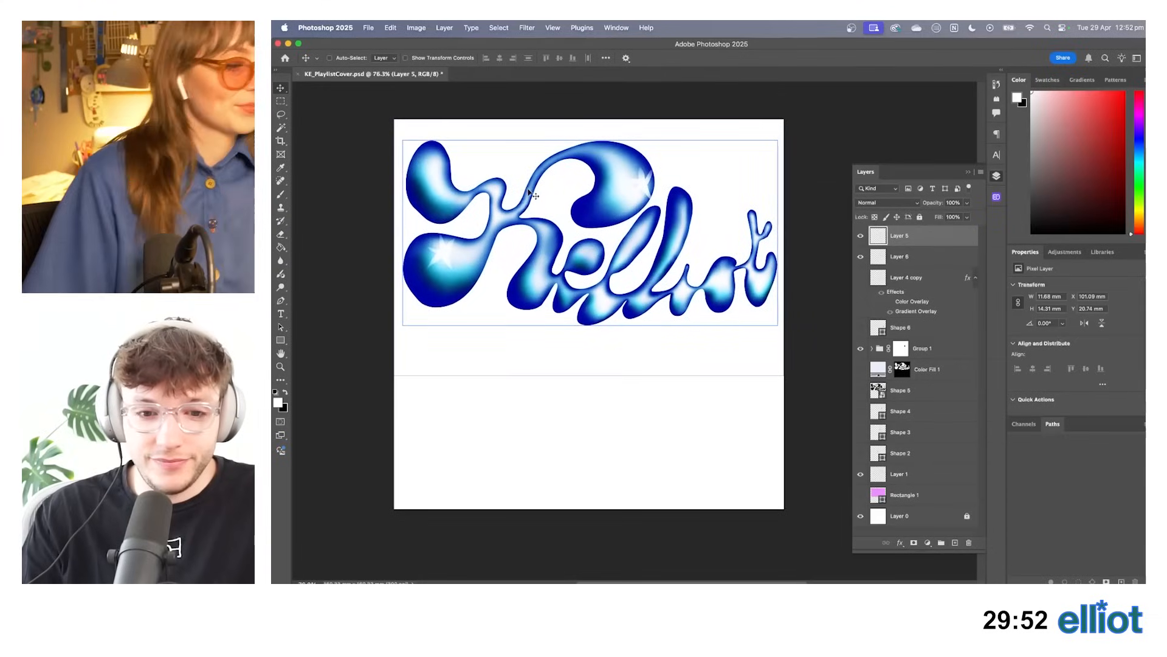
{"action": "key", "text": "h"}
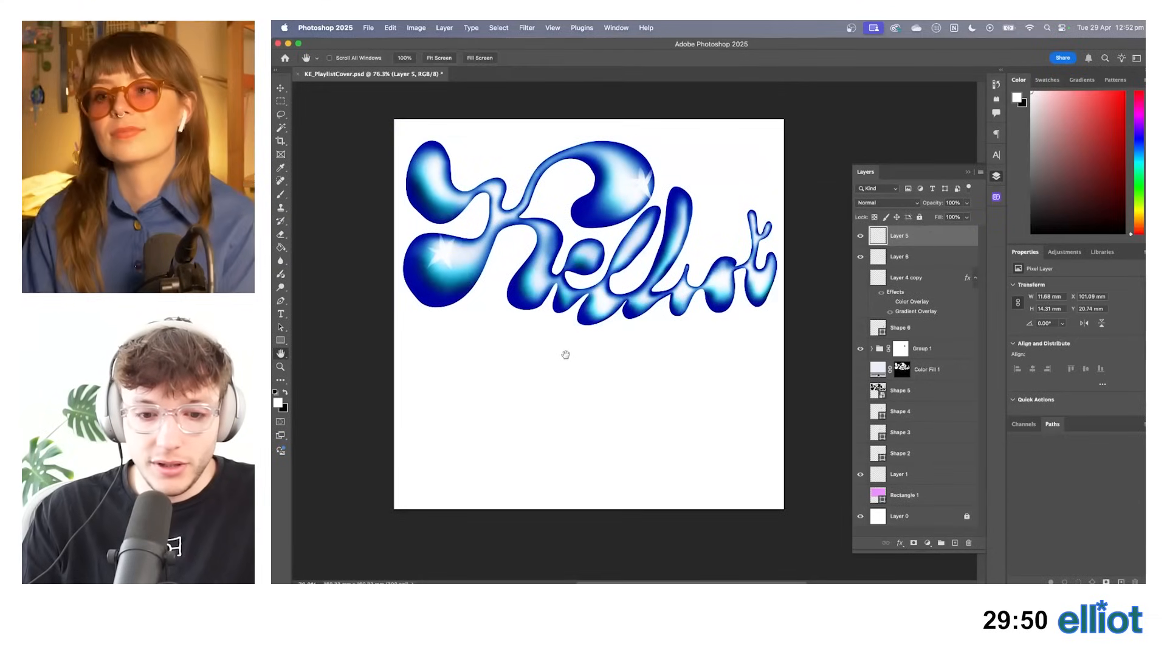
{"action": "left_click_drag", "start_coordinate": [565, 355], "coordinate": [608, 367]}
{"action": "key", "text": "v"}
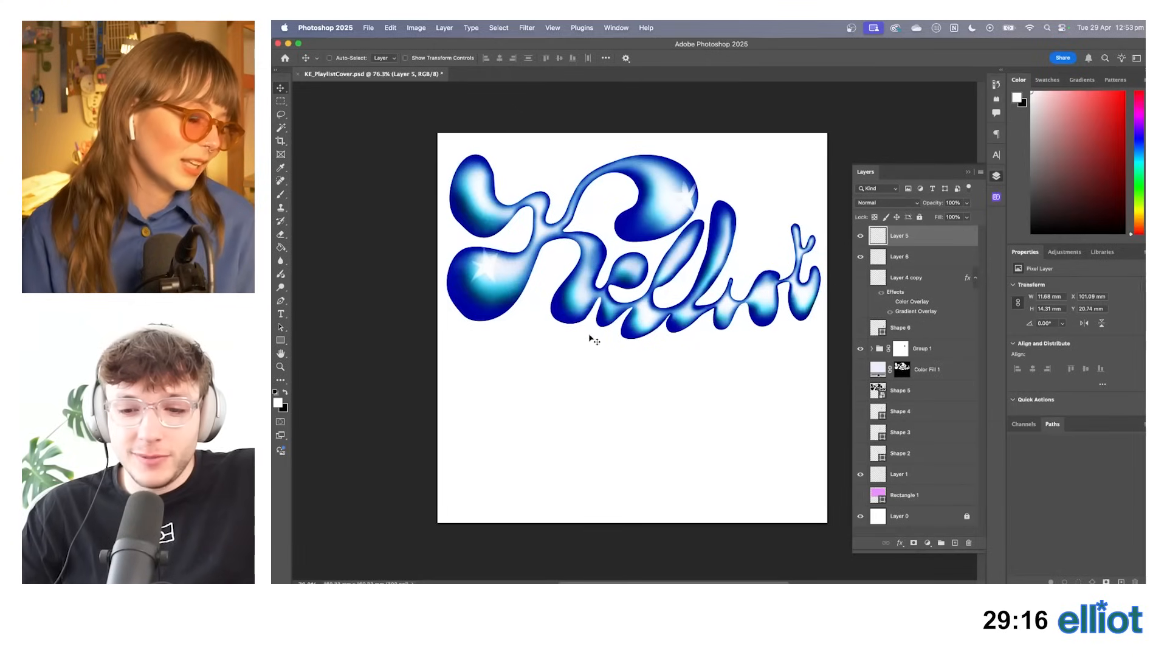
{"action": "left_click", "coordinate": [370, 28]}
{"action": "mouse_move", "coordinate": [395, 86]}
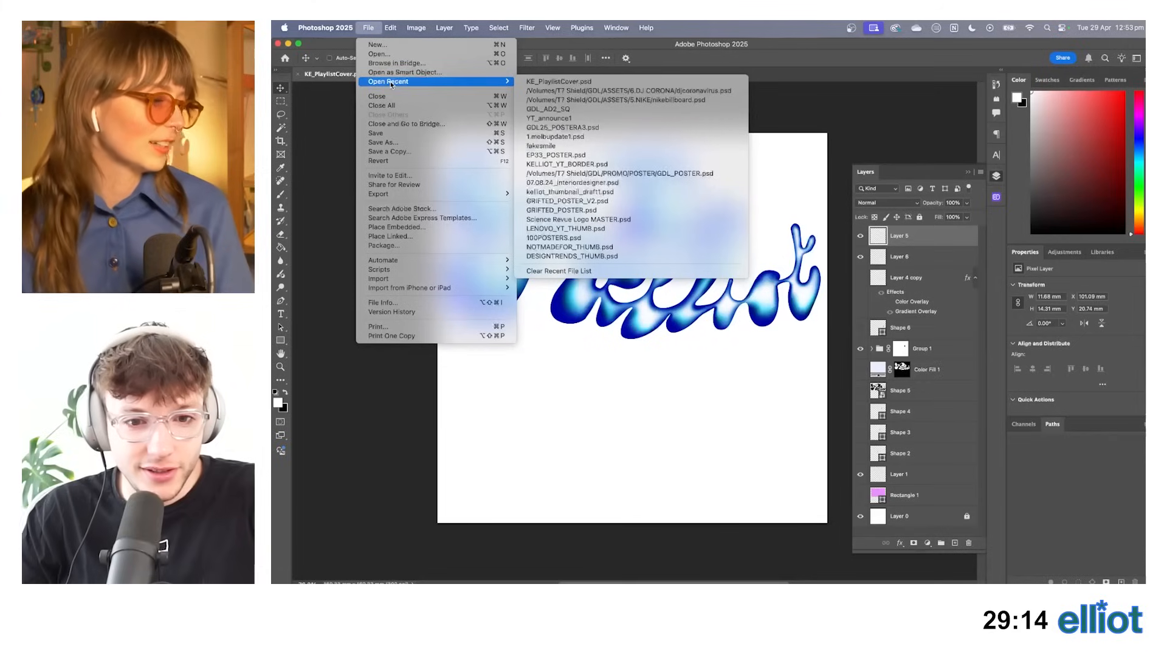
{"action": "left_click", "coordinate": [369, 28]}
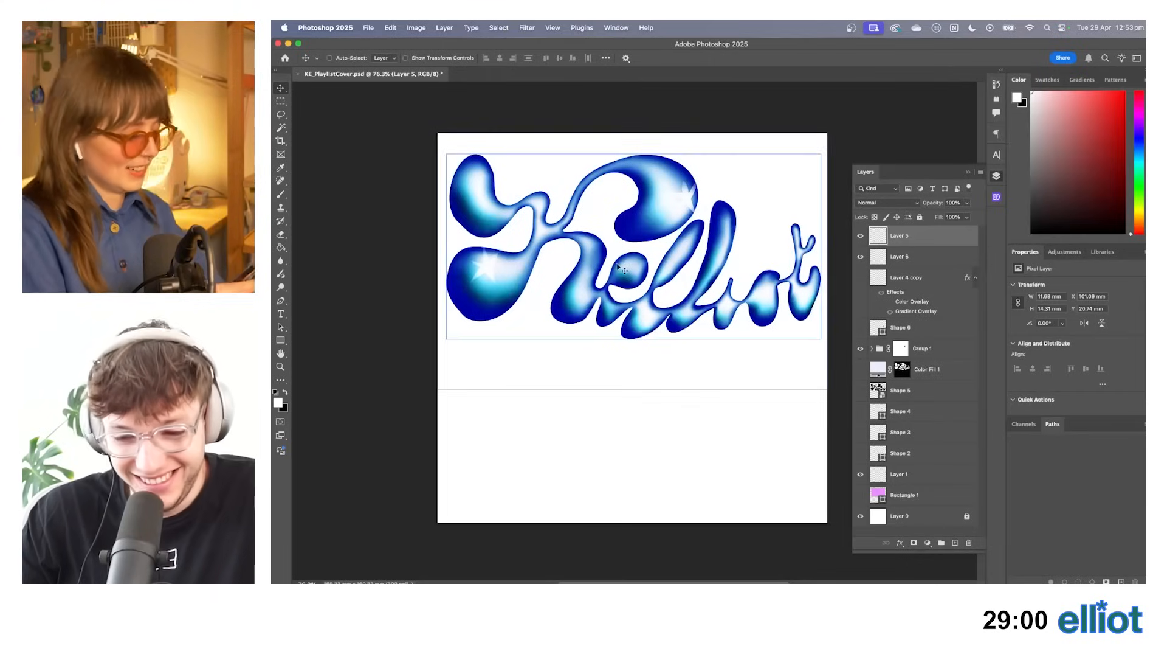
{"action": "scroll", "coordinate": [631, 284], "scroll_direction": "down", "scroll_amount": 1}
{"action": "scroll", "coordinate": [634, 298], "scroll_direction": "up", "scroll_amount": 2}
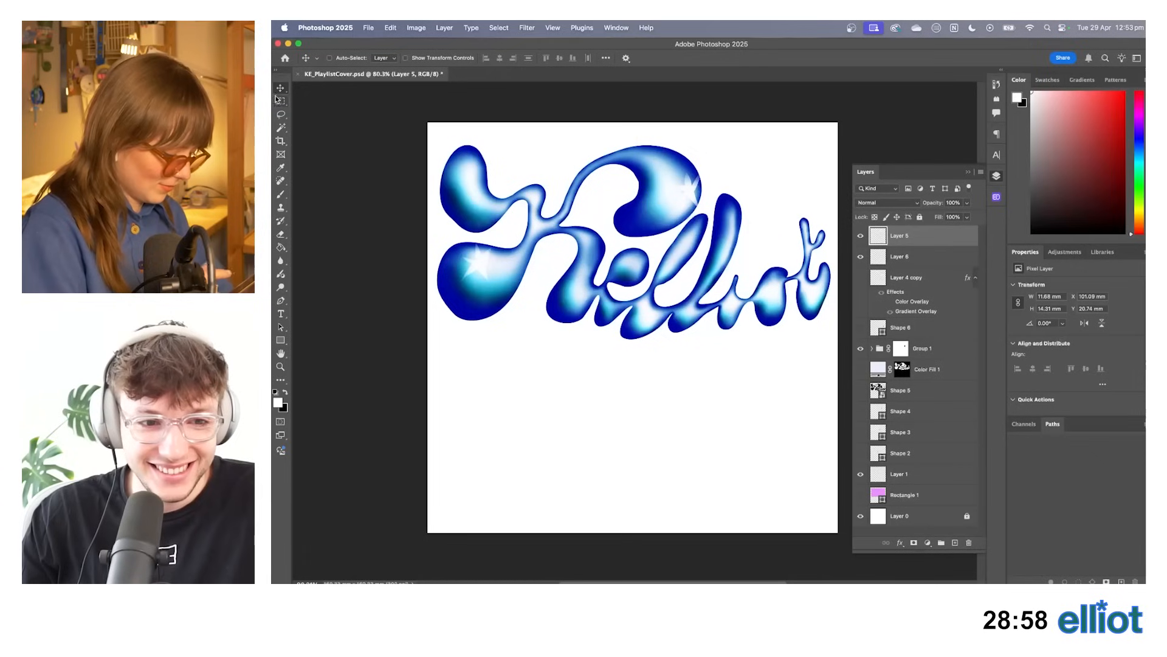
{"action": "scroll", "coordinate": [647, 304], "scroll_direction": "up", "scroll_amount": 2}
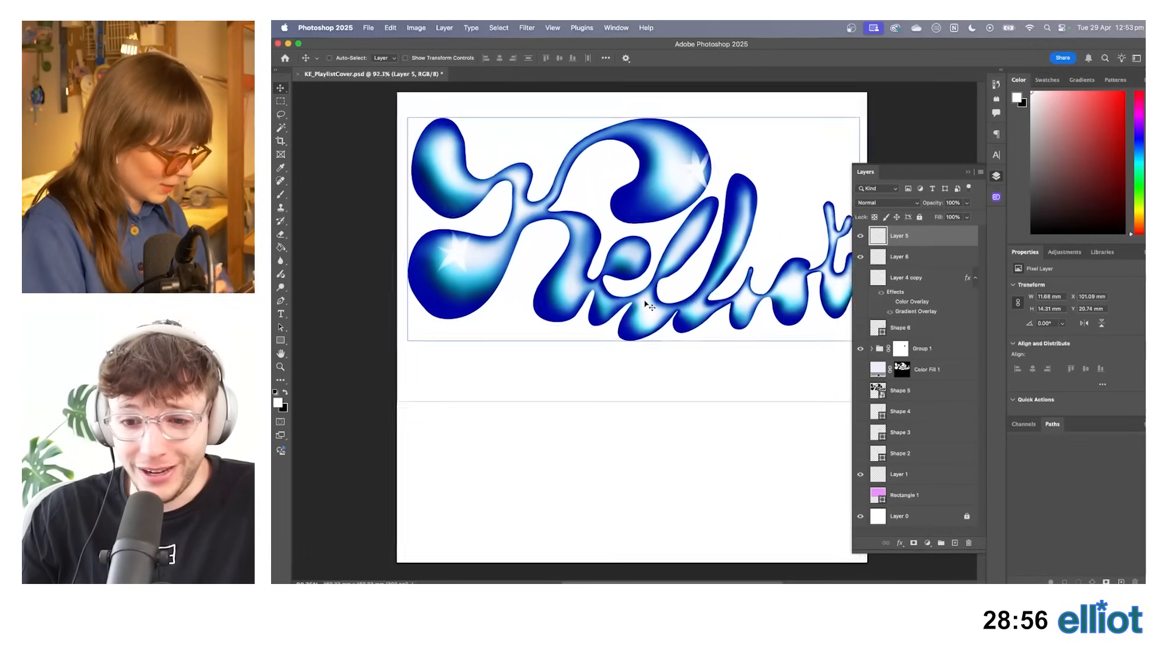
{"action": "scroll", "coordinate": [648, 304], "scroll_direction": "down", "scroll_amount": 1}
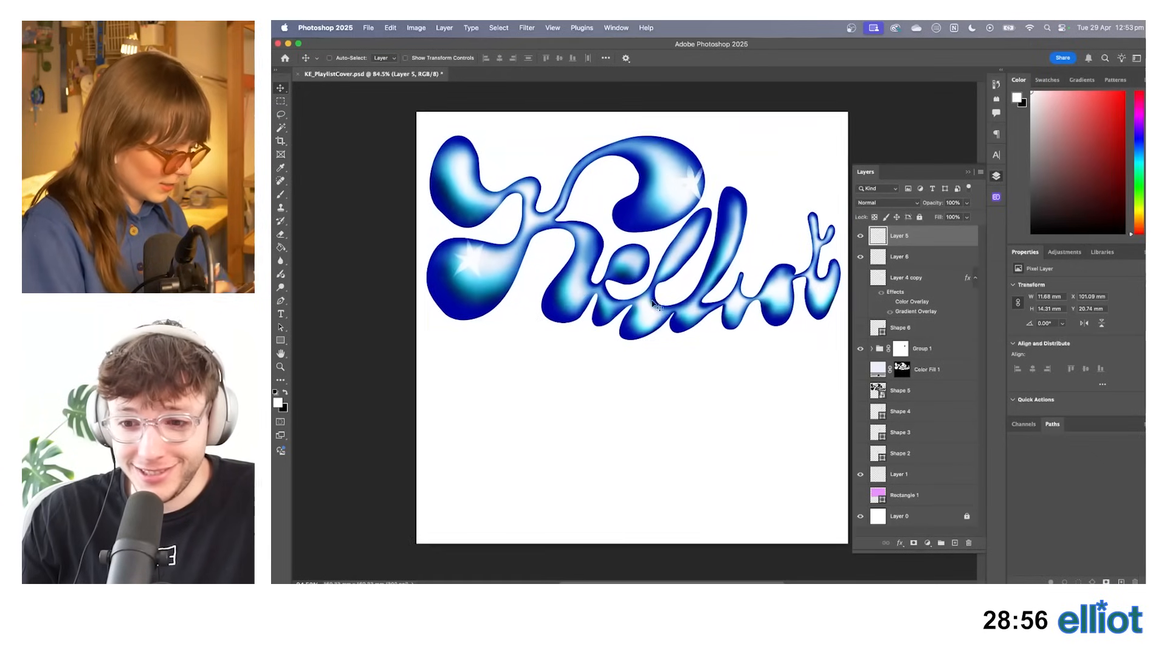
Collapse the floating layer list so that it no longer covers the playlist artwork.
{"action": "left_click", "coordinate": [968, 174]}
{"action": "scroll", "coordinate": [626, 322], "scroll_direction": "up", "scroll_amount": 1}
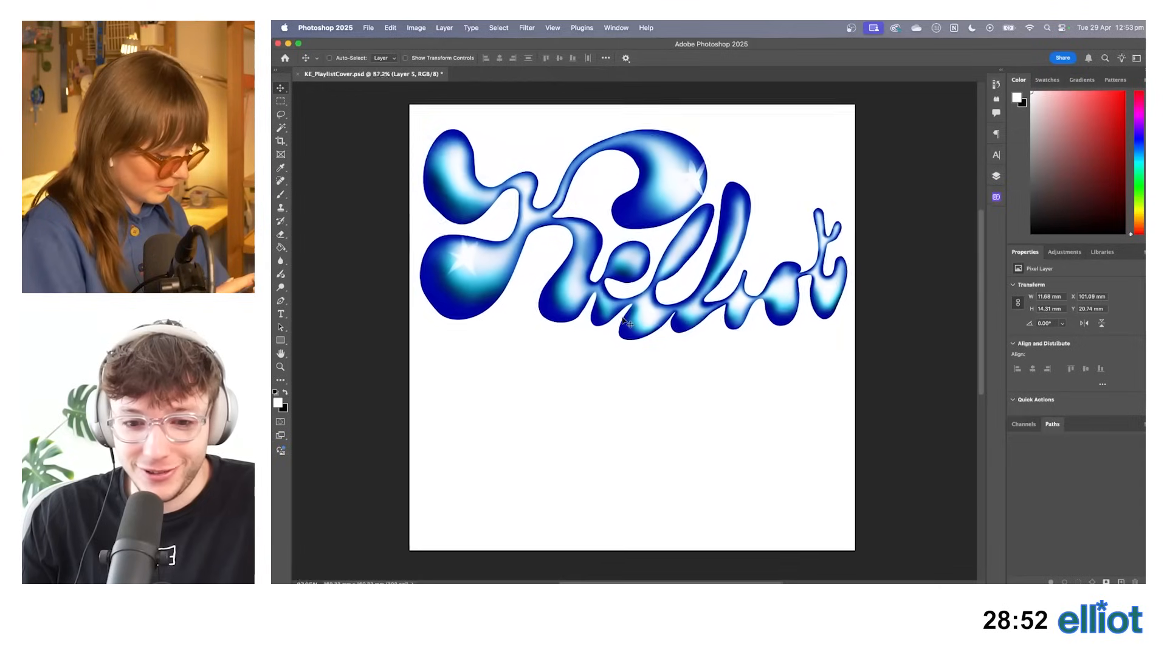
{"action": "scroll", "coordinate": [626, 322], "scroll_direction": "down", "scroll_amount": 1}
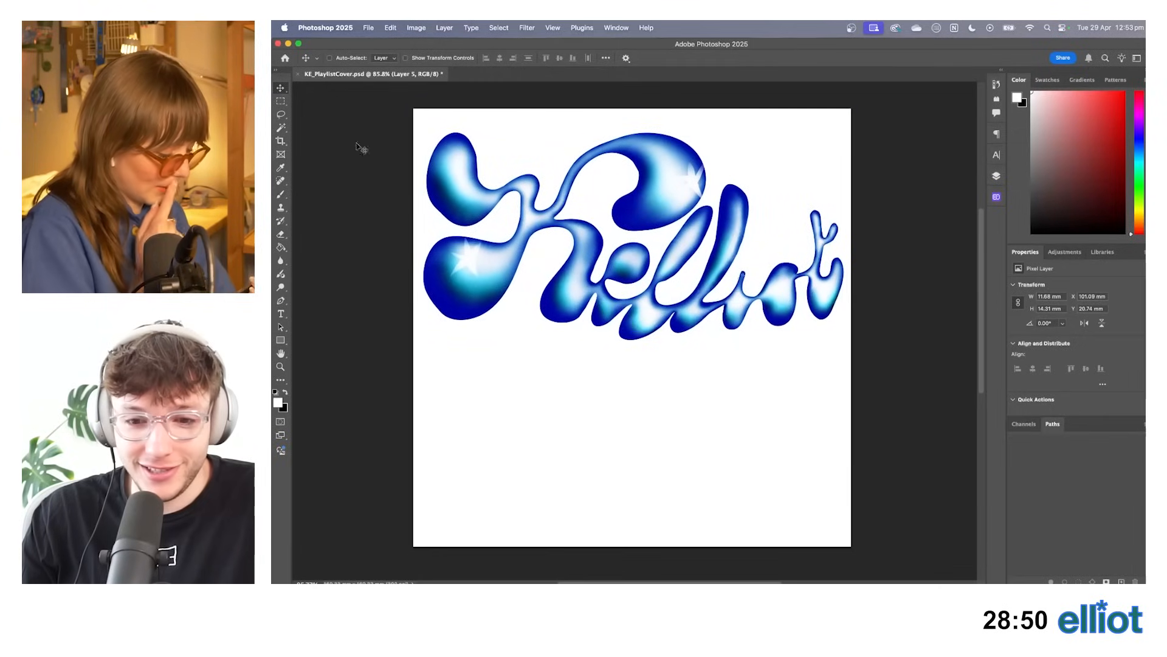
{"action": "key", "text": "super+1"}
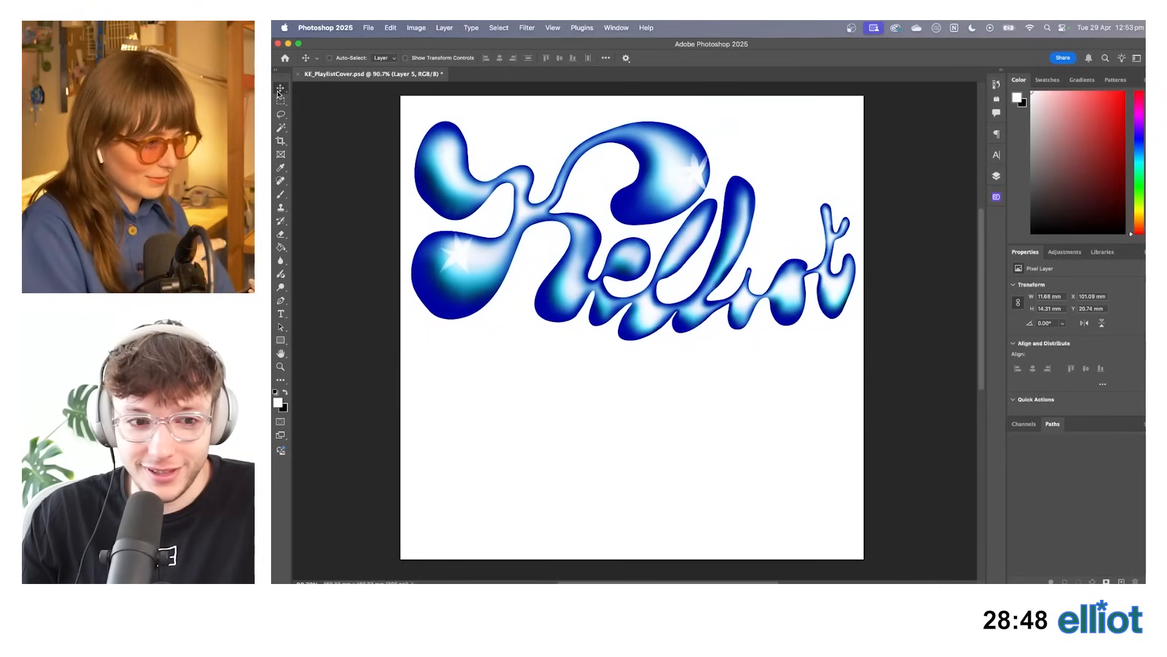
{"action": "scroll", "coordinate": [658, 346], "scroll_direction": "down", "scroll_amount": 3}
{"action": "scroll", "coordinate": [659, 347], "scroll_direction": "up", "scroll_amount": 4}
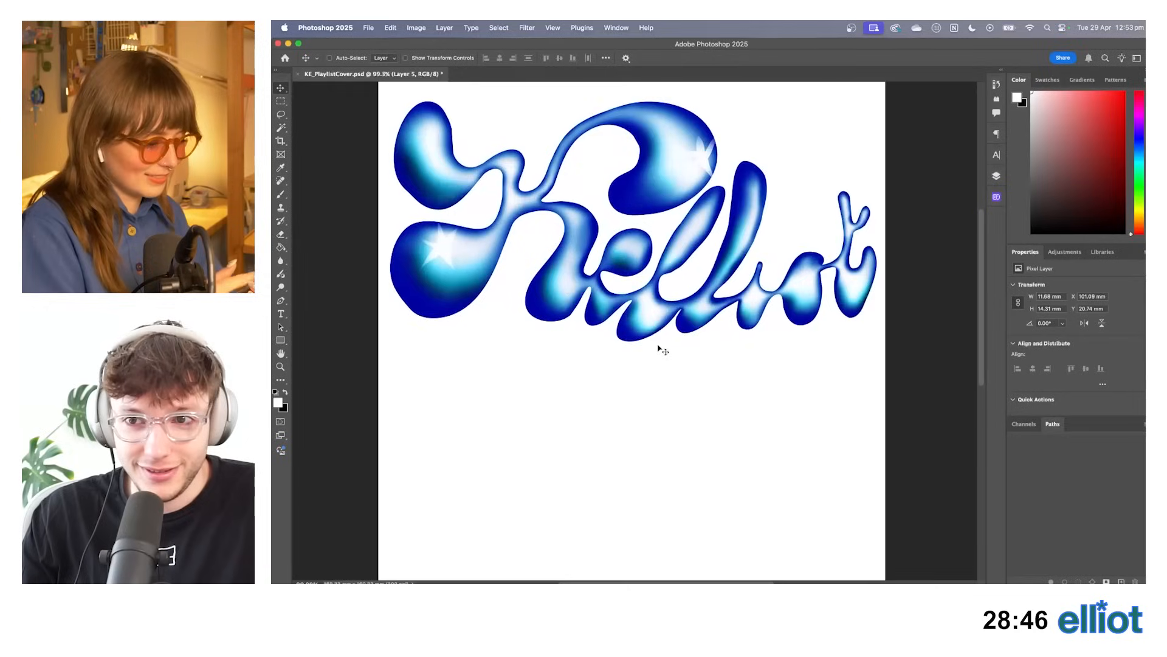
{"action": "scroll", "coordinate": [659, 347], "scroll_direction": "down", "scroll_amount": 2}
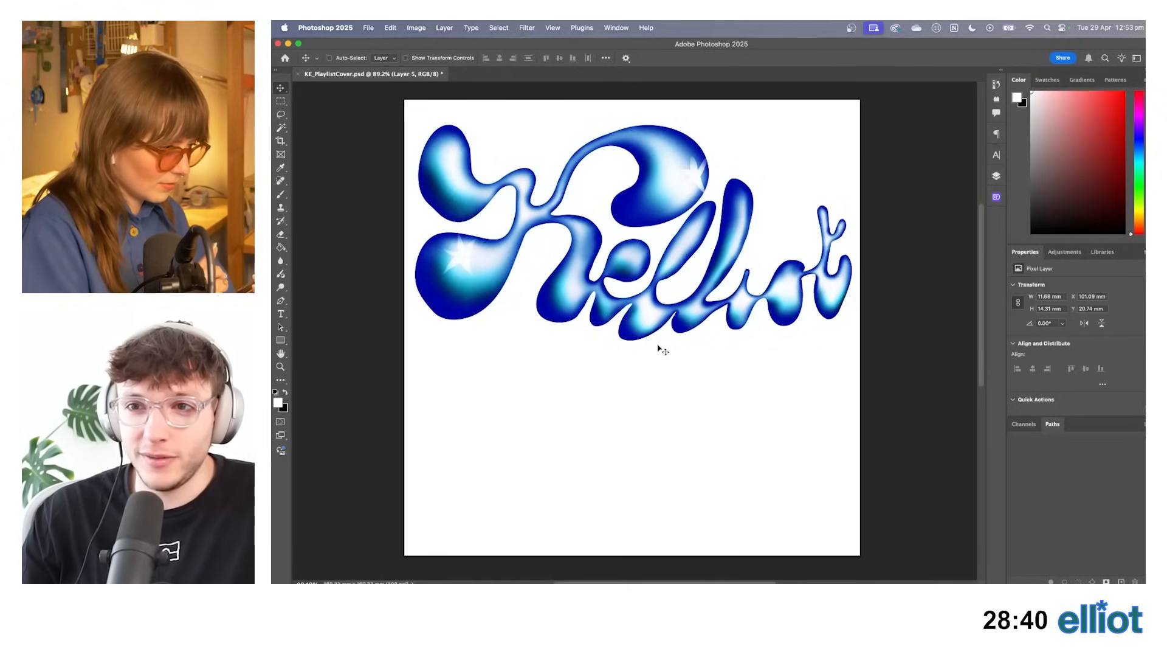
{"action": "scroll", "coordinate": [709, 361], "scroll_direction": "down", "scroll_amount": 2}
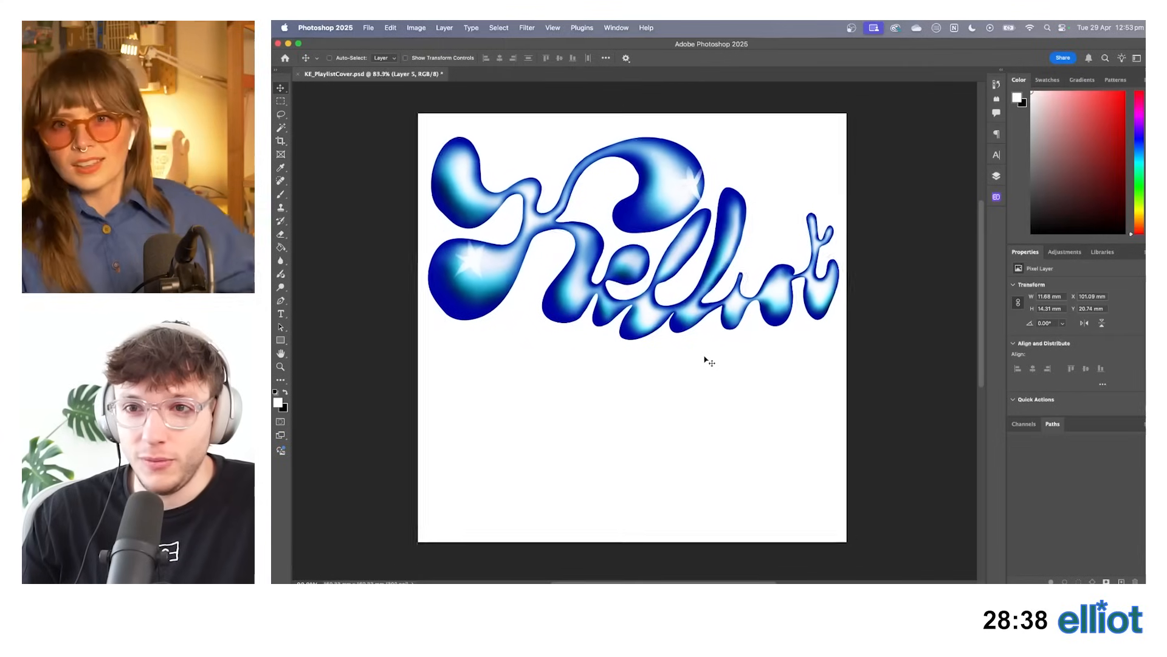
Add the word "the" as a new text layer in the blank area below the chrome lettering.
{"action": "scroll", "coordinate": [709, 361], "scroll_direction": "up", "scroll_amount": 1}
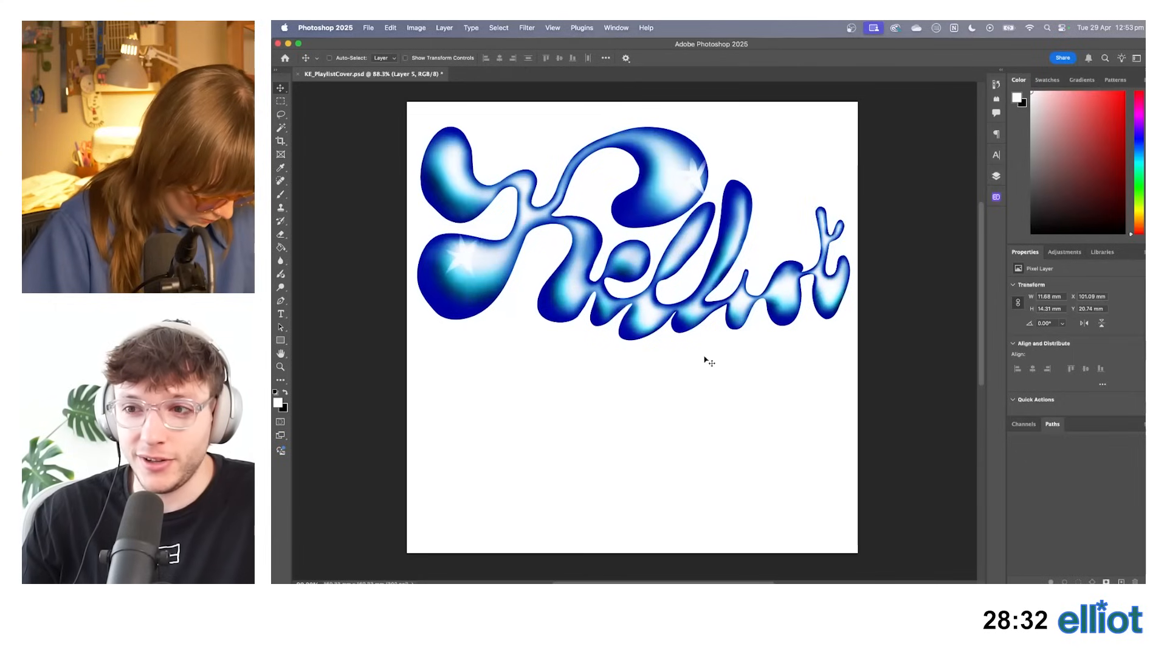
{"action": "scroll", "coordinate": [682, 388], "scroll_direction": "down", "scroll_amount": 2}
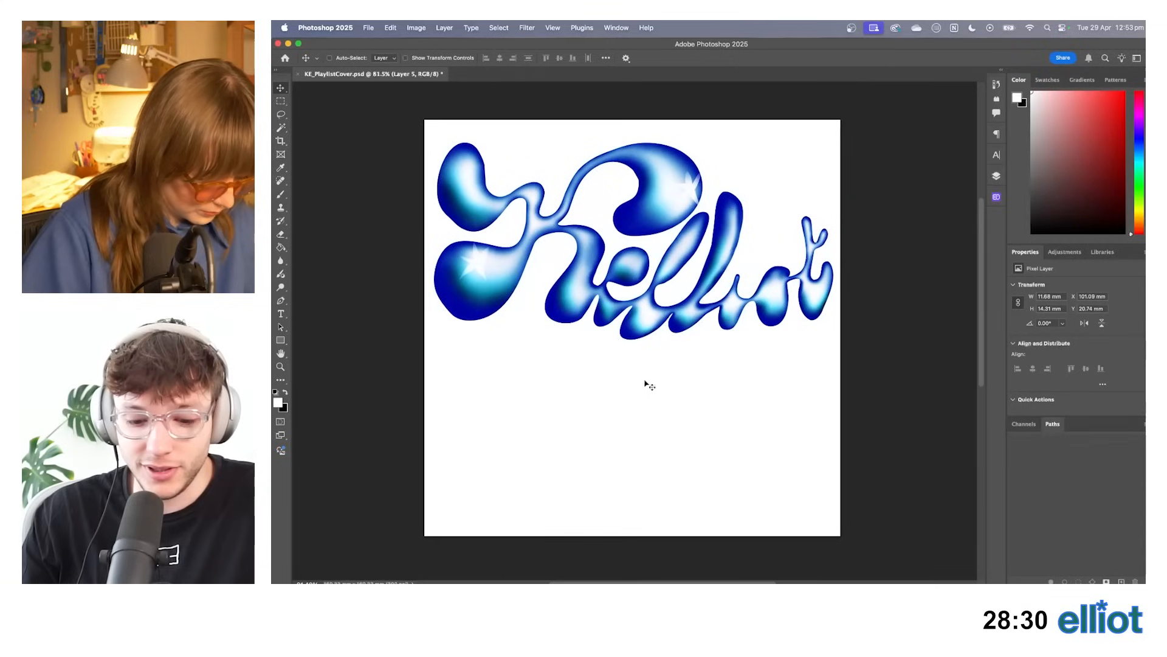
{"action": "key", "text": "t"}
{"action": "left_click", "coordinate": [498, 424]}
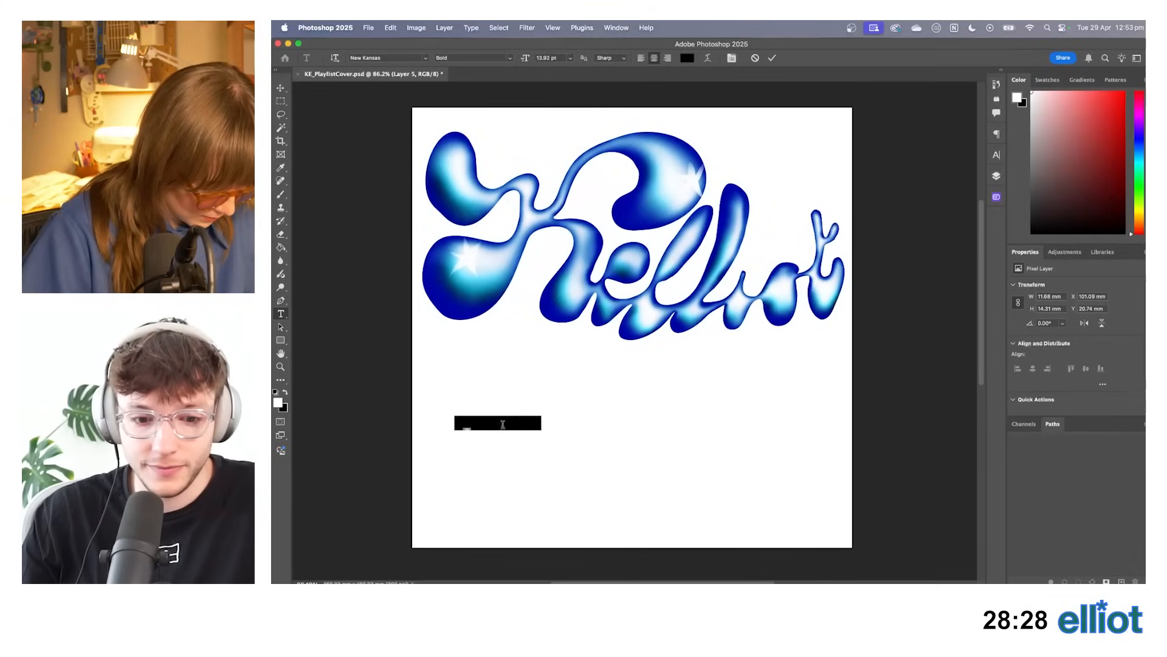
{"action": "type", "text": "the"}
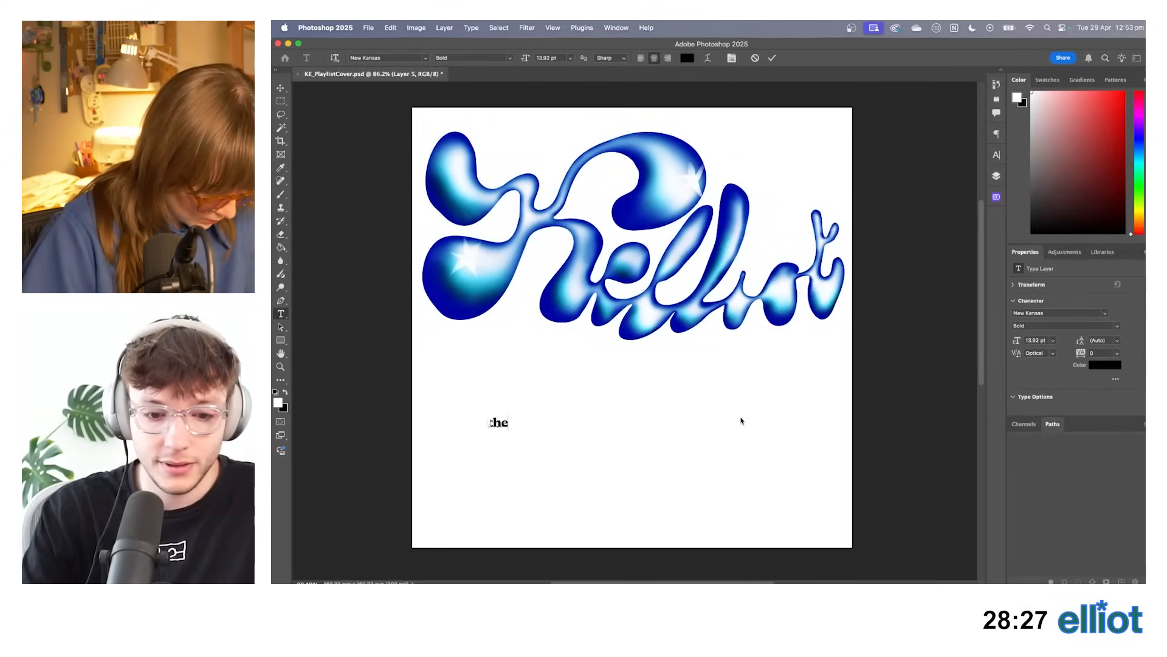
Scale the word "the" up to about 76 pt and shift it slightly down below the lettering.
{"action": "left_click", "coordinate": [283, 90]}
{"action": "key", "text": "super+t"}
{"action": "left_click_drag", "start_coordinate": [510, 430], "coordinate": [606, 485]}
{"action": "left_click_drag", "start_coordinate": [575, 446], "coordinate": [581, 453]}
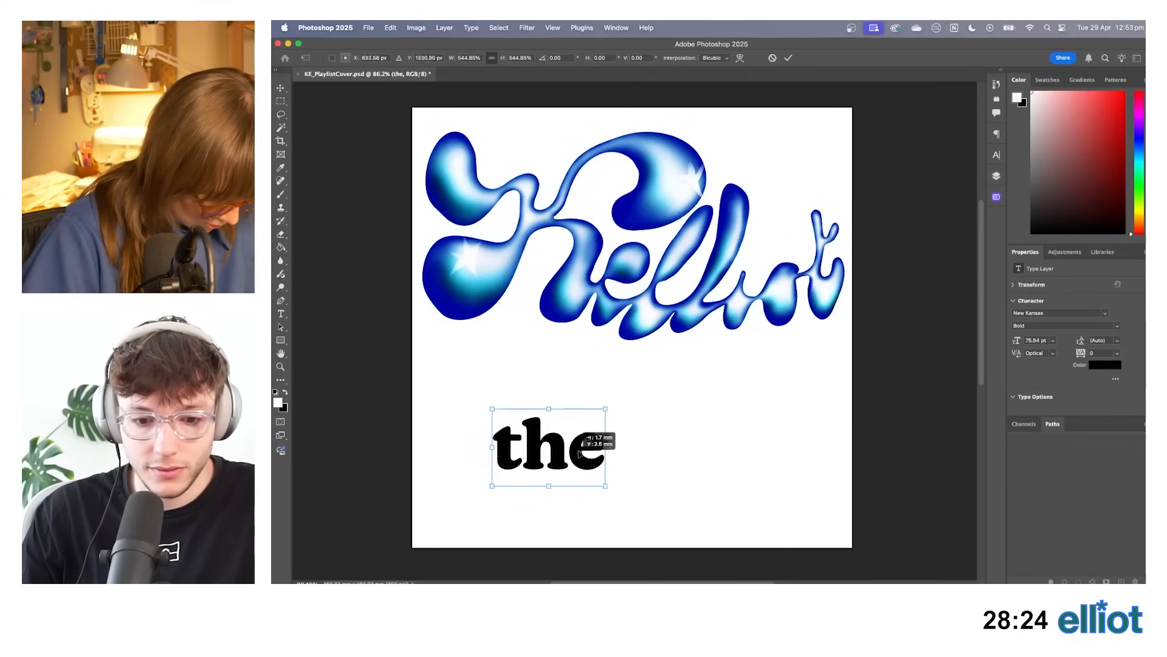
{"action": "key", "text": "Return"}
Preview other typefaces on the word "the", searching for "mr" fonts and browsing the full font list.
{"action": "left_click", "coordinate": [1071, 311]}
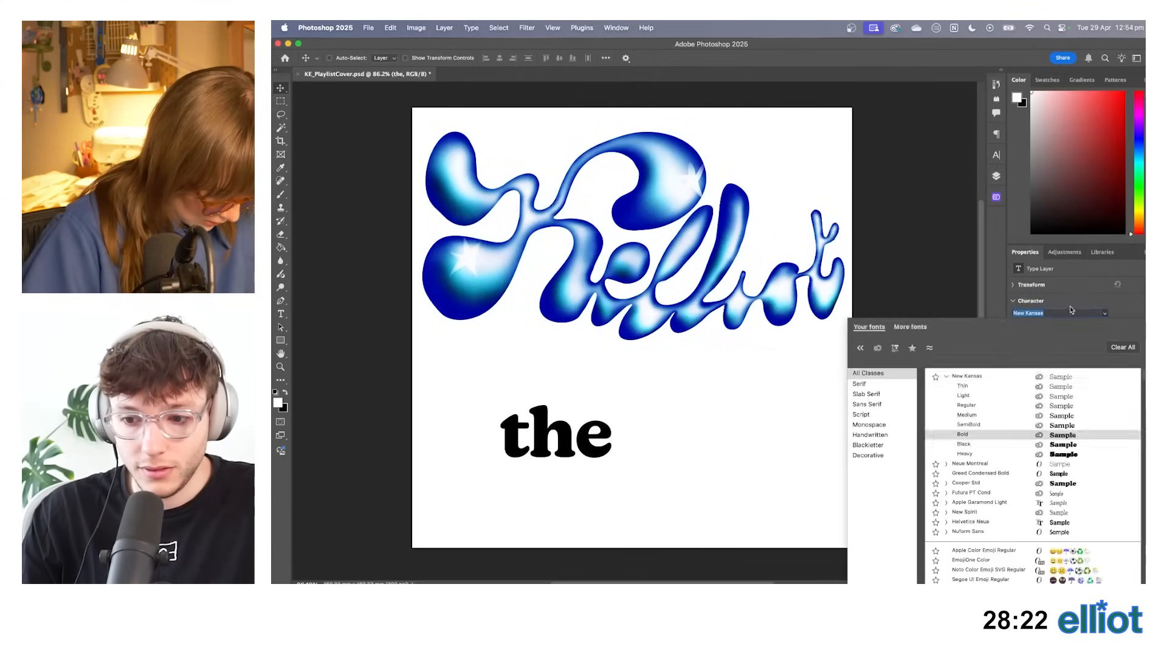
{"action": "type", "text": "mr"}
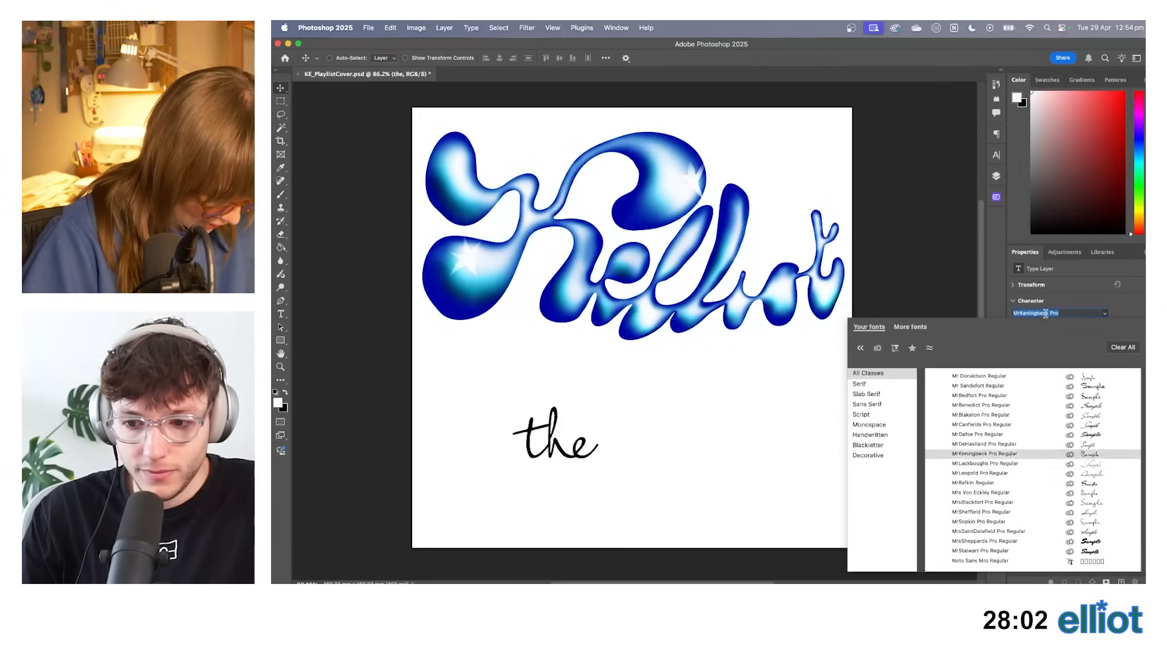
{"action": "left_click", "coordinate": [1073, 311]}
{"action": "key", "text": "BackSpace"}
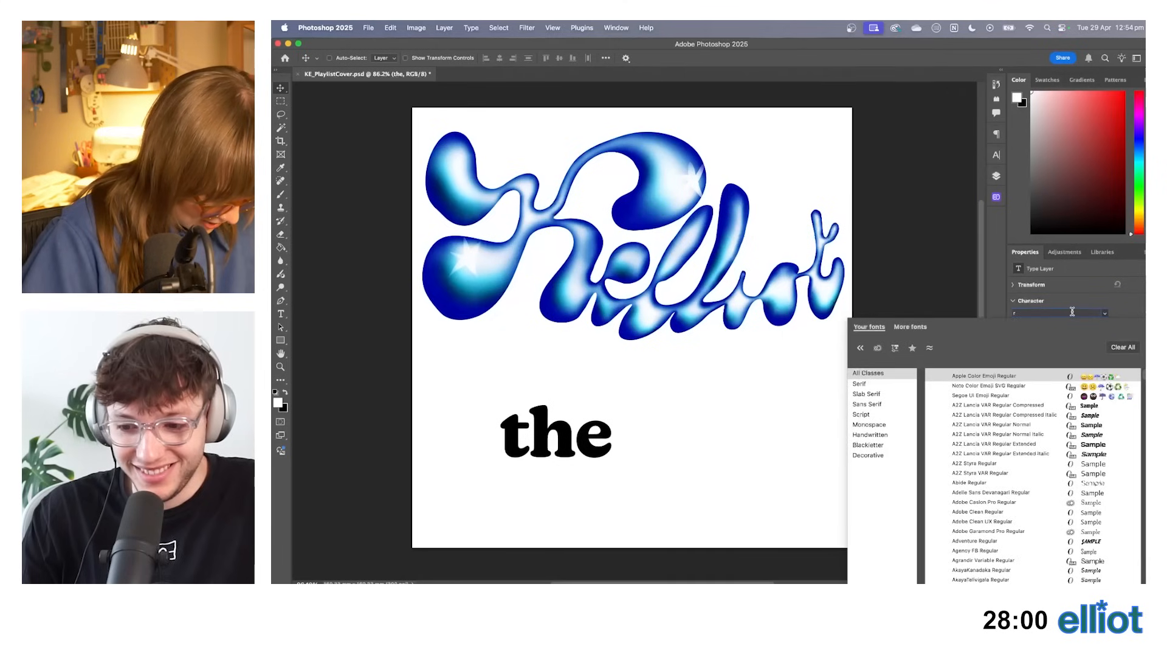
{"action": "scroll", "coordinate": [998, 527], "scroll_direction": "down", "scroll_amount": 2}
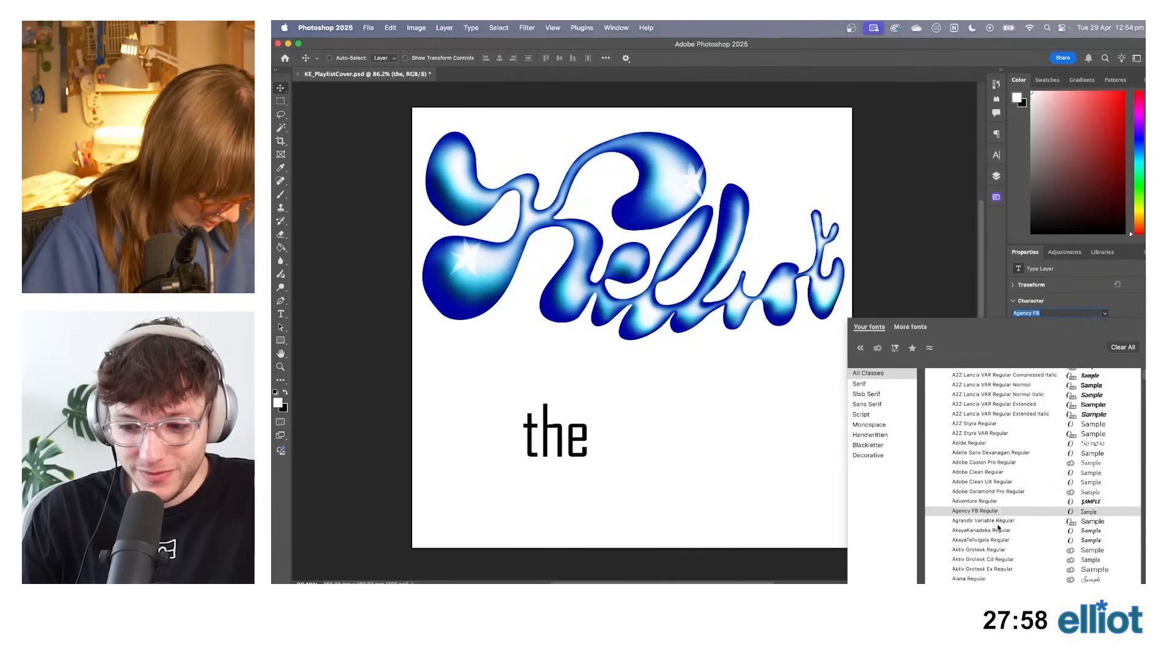
{"action": "scroll", "coordinate": [998, 527], "scroll_direction": "down", "scroll_amount": 5}
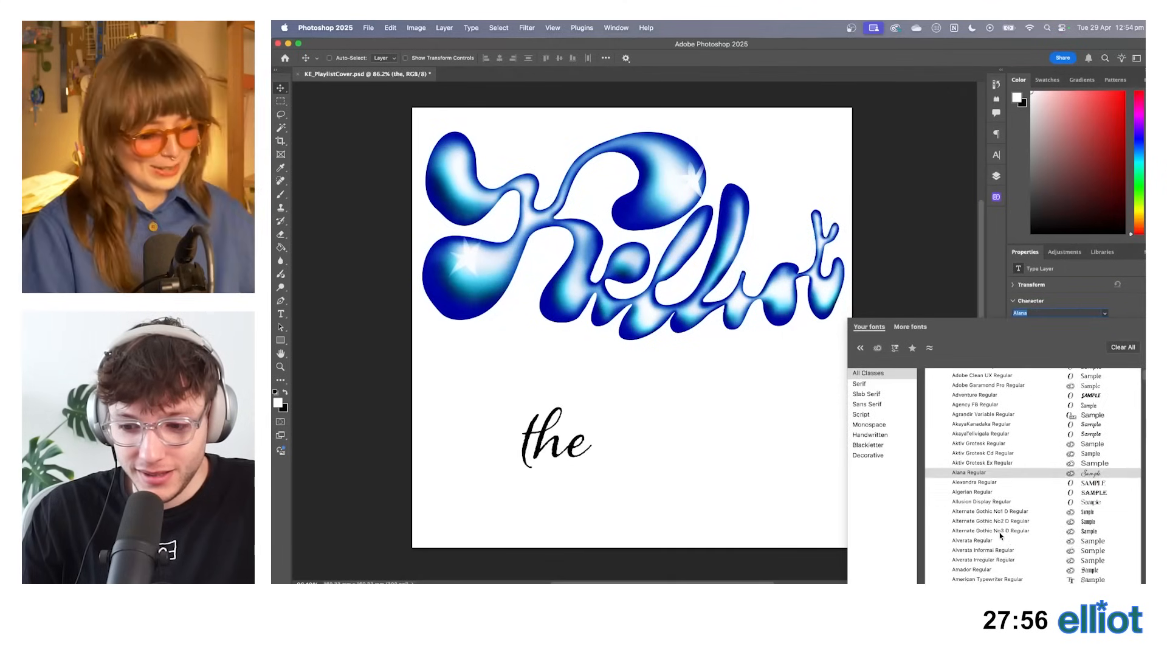
{"action": "left_click", "coordinate": [1079, 300]}
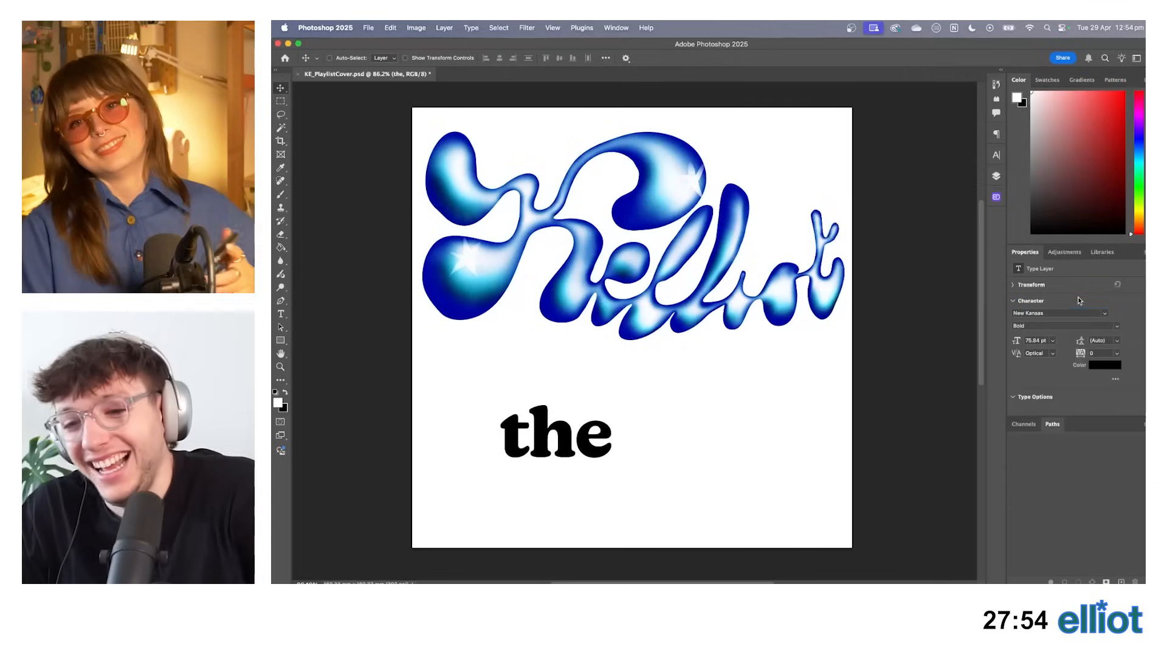
{"action": "left_click", "coordinate": [1086, 312]}
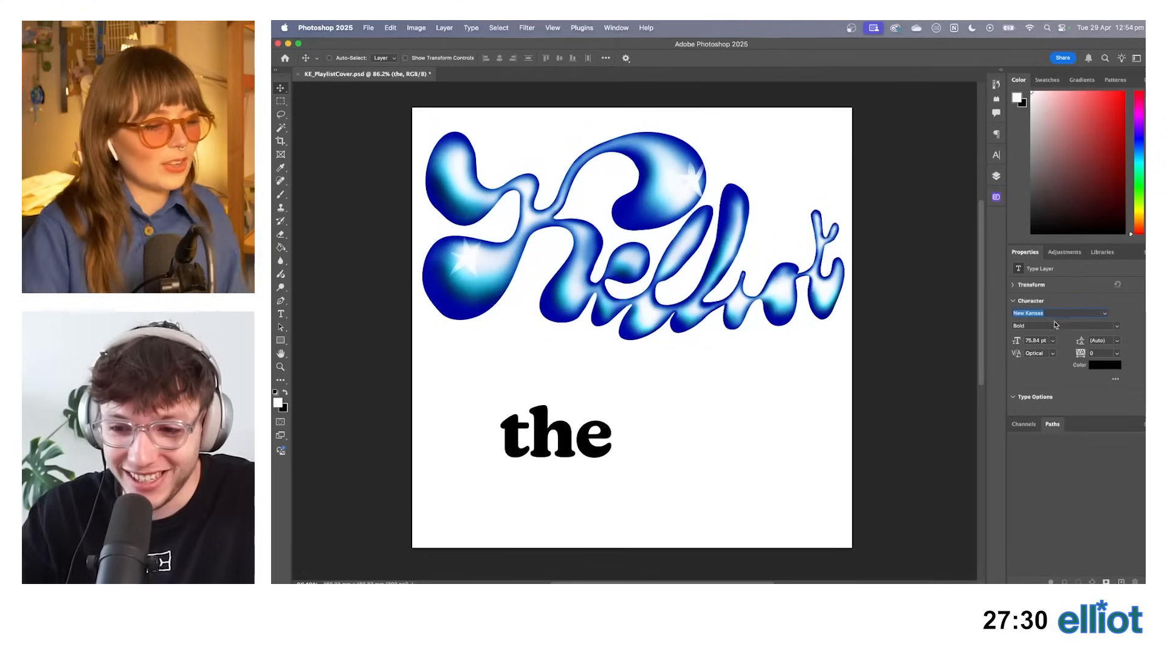
{"action": "left_click", "coordinate": [1104, 314]}
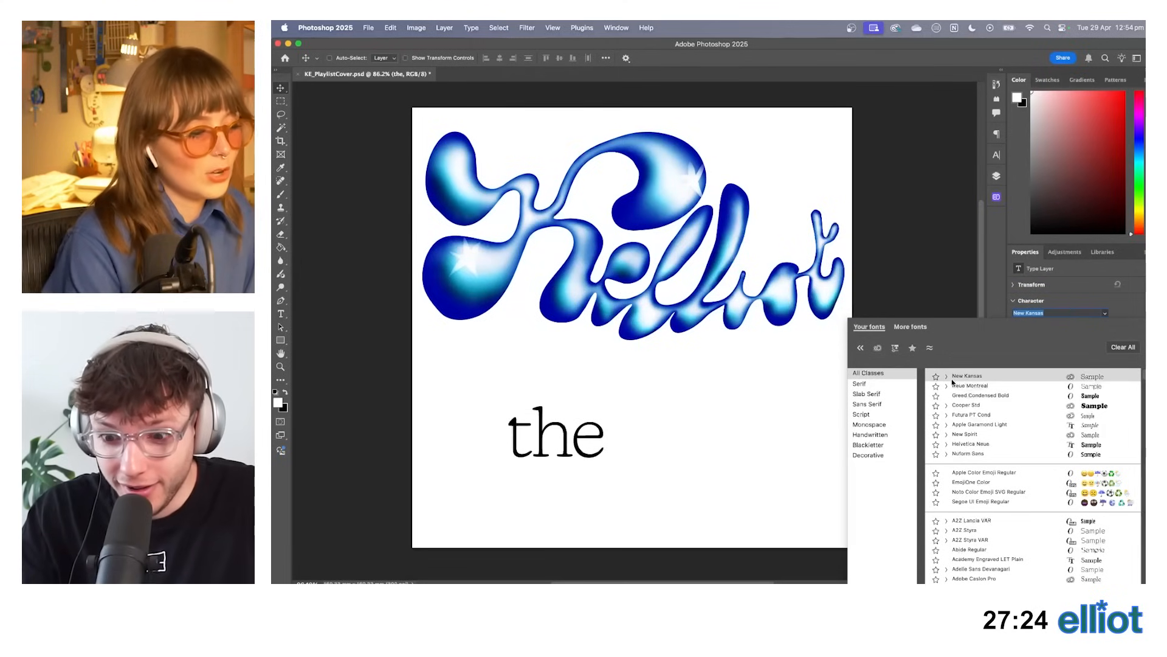
{"action": "left_click", "coordinate": [1099, 301]}
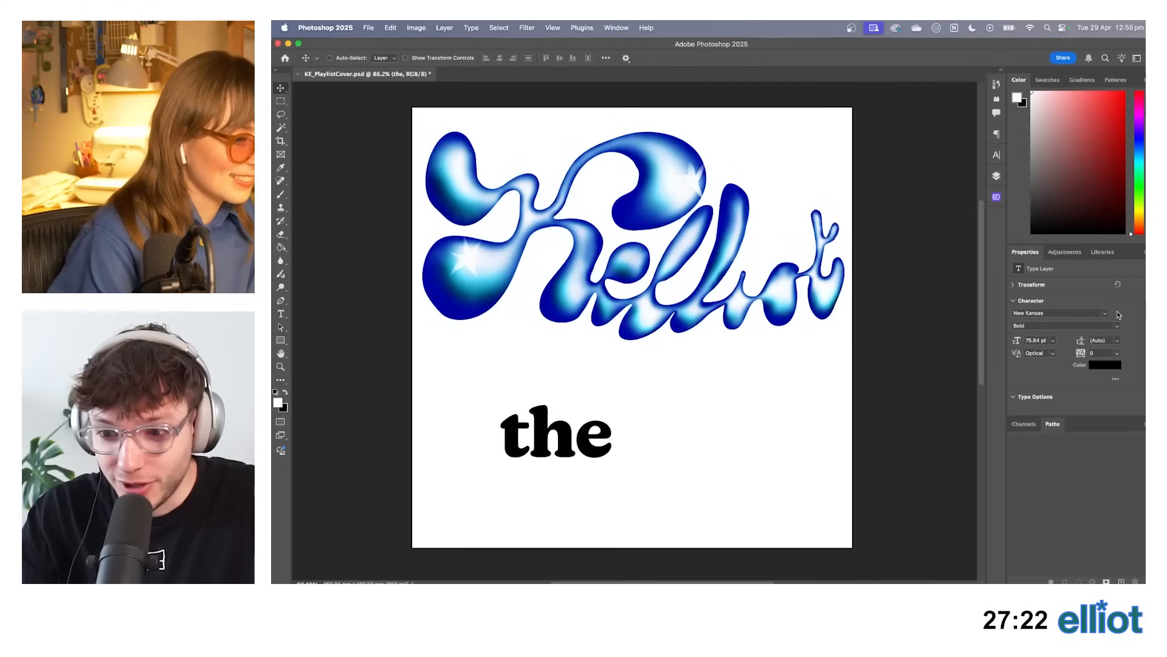
{"action": "left_click", "coordinate": [1104, 313]}
{"action": "left_click", "coordinate": [1117, 309]}
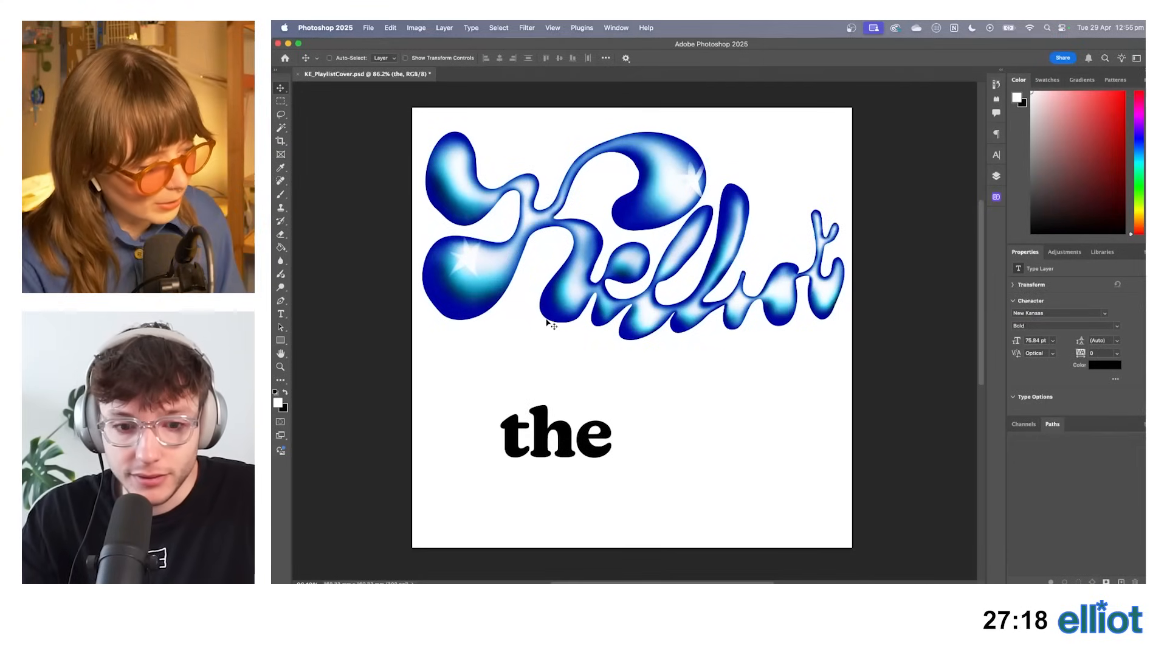
Switch to Messages and place the selfie image IMG_7134 from there onto the playlist cover.
{"action": "mouse_move", "coordinate": [653, 579]}
{"action": "left_click", "coordinate": [558, 571]}
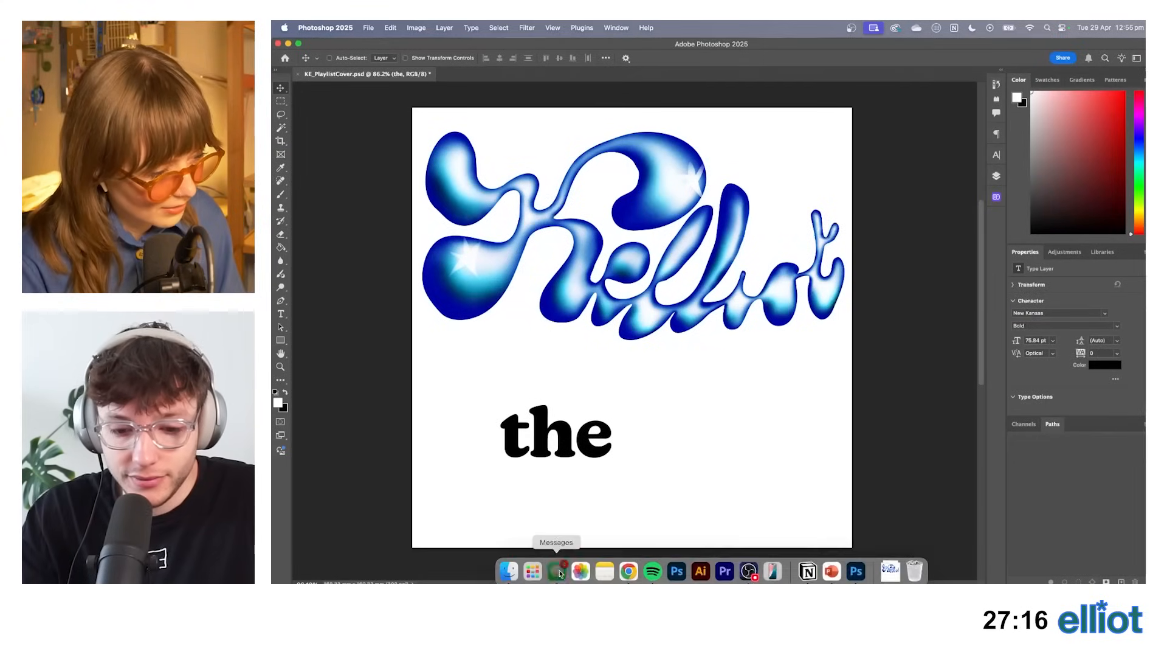
{"action": "left_click_drag", "start_coordinate": [538, 341], "coordinate": [674, 290]}
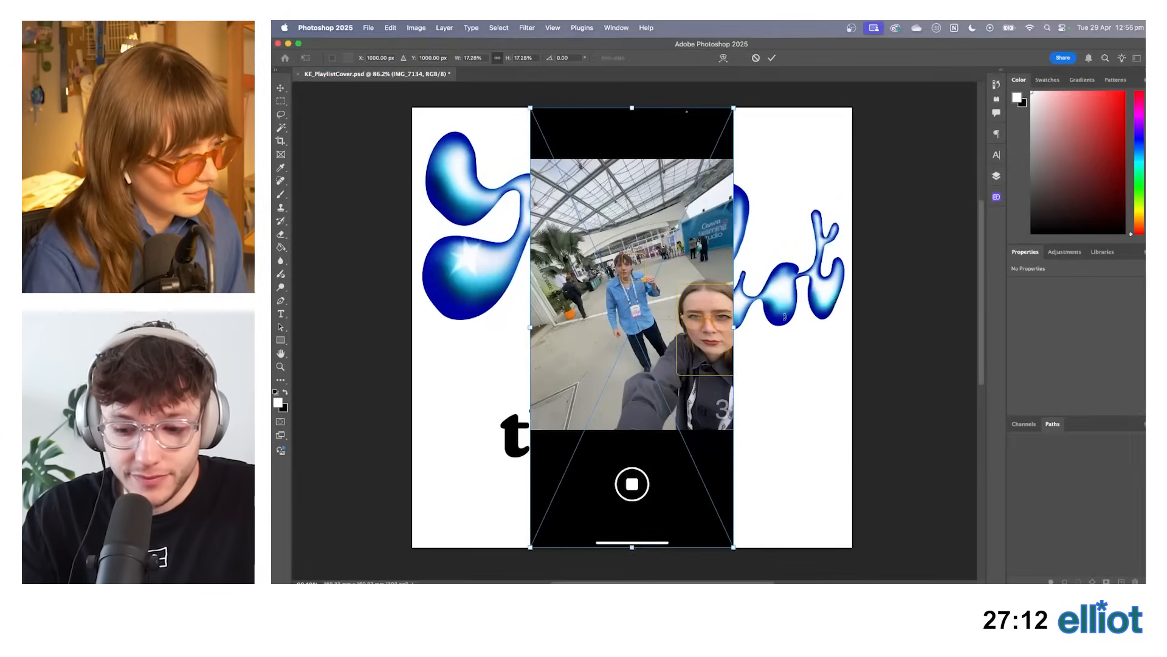
{"action": "key", "text": "Return"}
{"action": "key", "text": "super+t"}
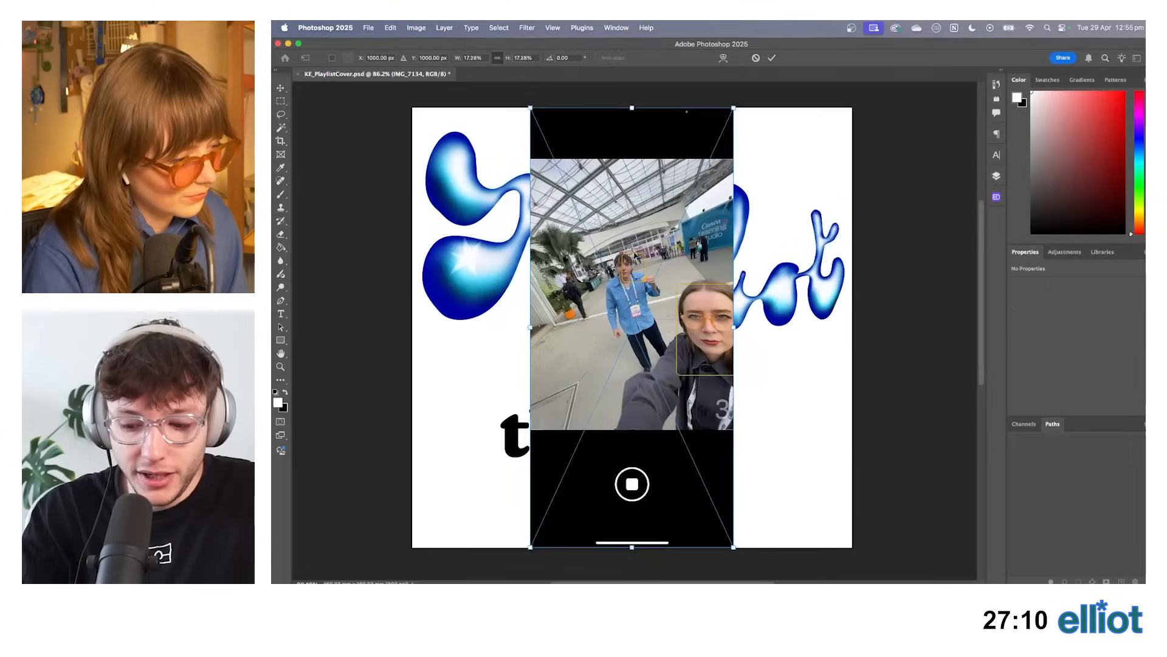
{"action": "key", "text": "Return"}
Copy the photo area between the black bars of IMG_7134 to its own layer and hide the original image.
{"action": "left_click", "coordinate": [280, 101]}
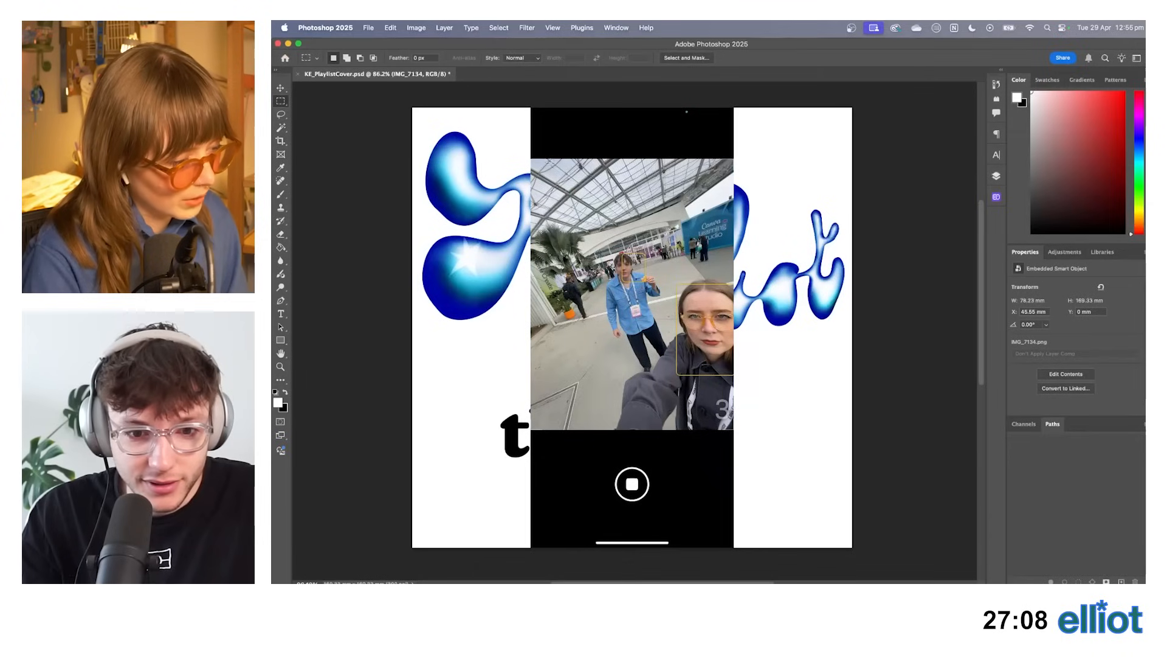
{"action": "left_click_drag", "start_coordinate": [530, 160], "coordinate": [734, 429]}
{"action": "key", "text": "super+c"}
{"action": "key", "text": "super+v"}
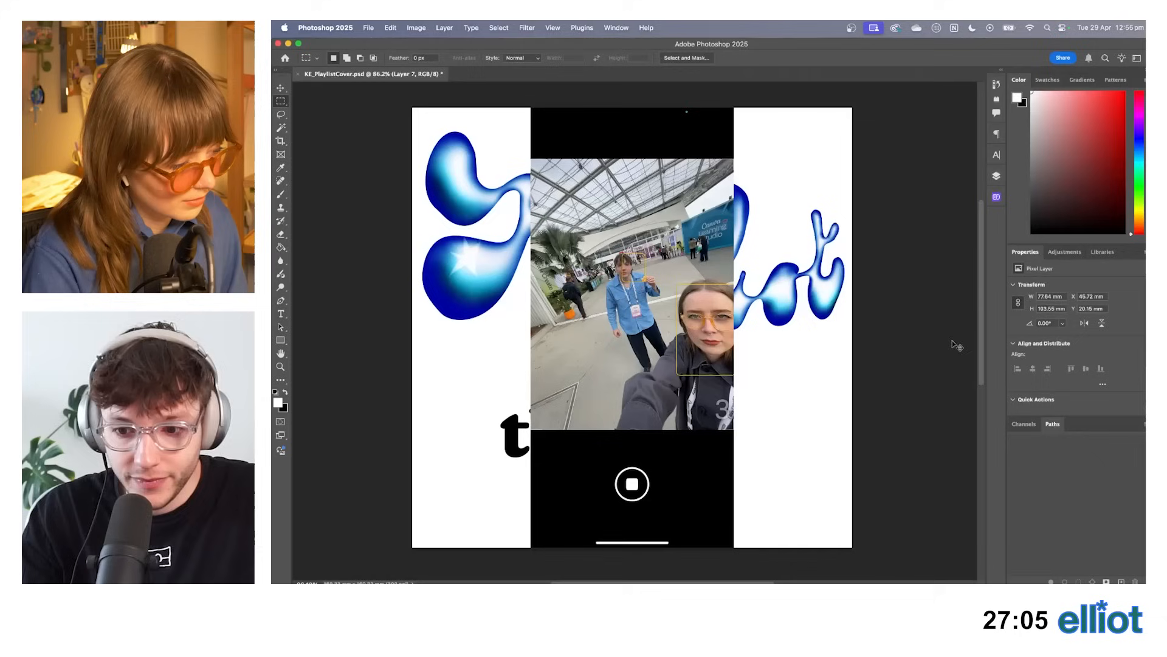
{"action": "left_click", "coordinate": [997, 195]}
{"action": "left_click", "coordinate": [860, 256]}
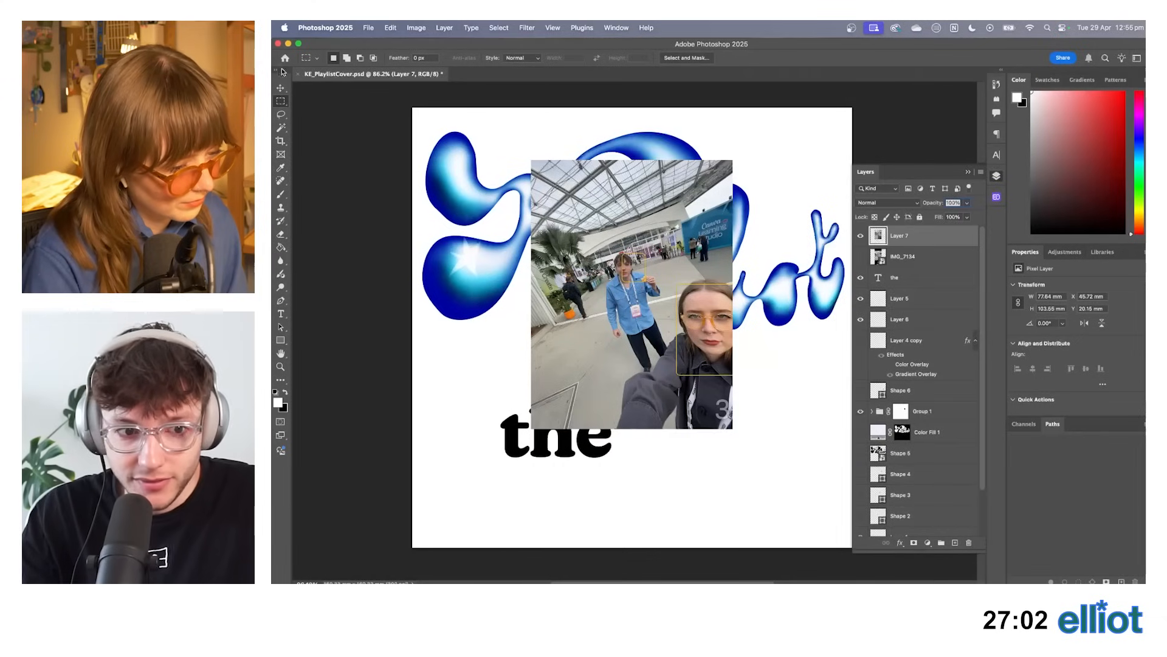
Enlarge the cropped photo to about 137.5 mm wide and align it with the canvas's right edge.
{"action": "key", "text": "super+t"}
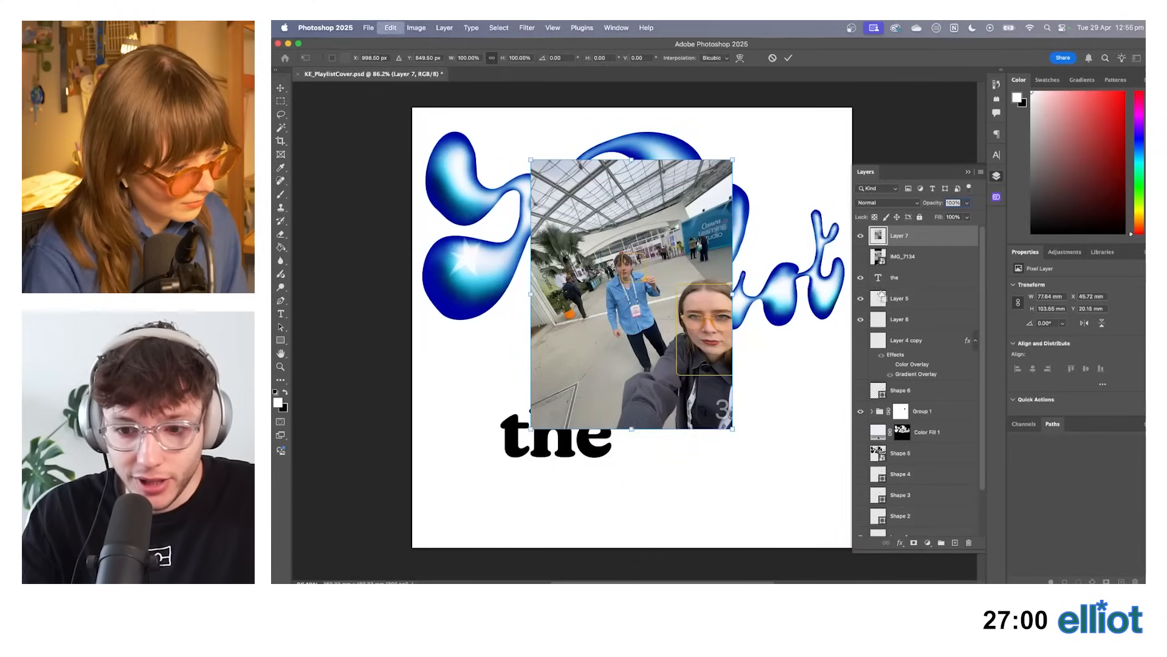
{"action": "scroll", "coordinate": [767, 304], "scroll_direction": "down", "scroll_amount": 4}
{"action": "scroll", "coordinate": [767, 303], "scroll_direction": "up", "scroll_amount": 1}
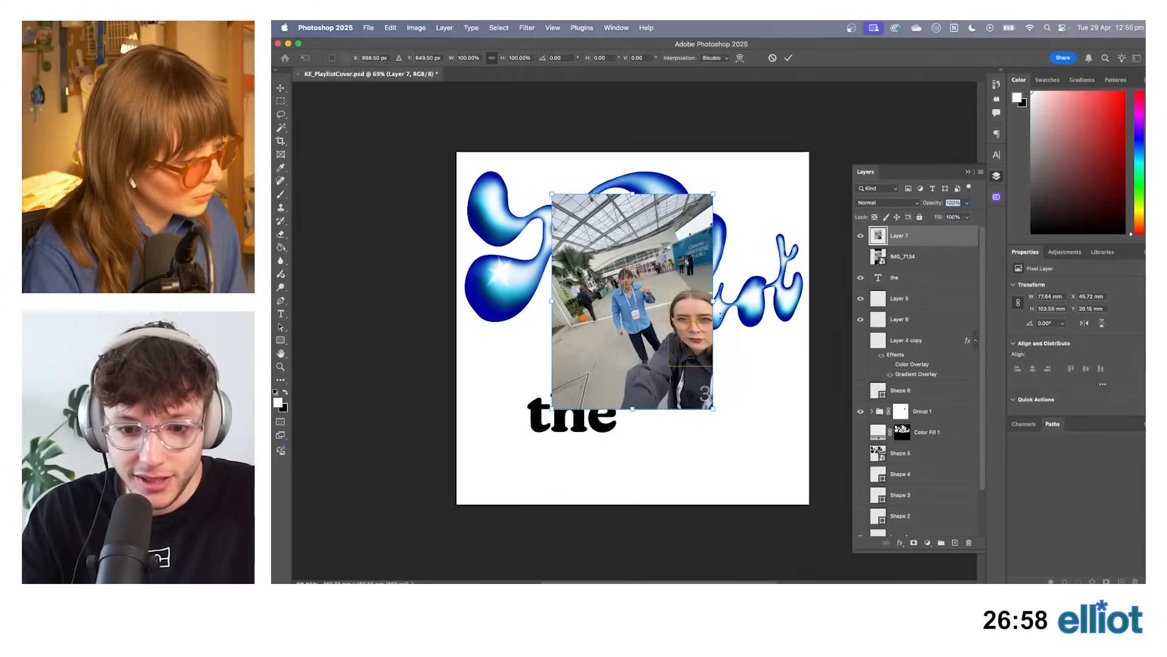
{"action": "left_click_drag", "start_coordinate": [715, 301], "coordinate": [851, 301]}
{"action": "left_click_drag", "start_coordinate": [791, 303], "coordinate": [763, 316]}
{"action": "key", "text": "Return"}
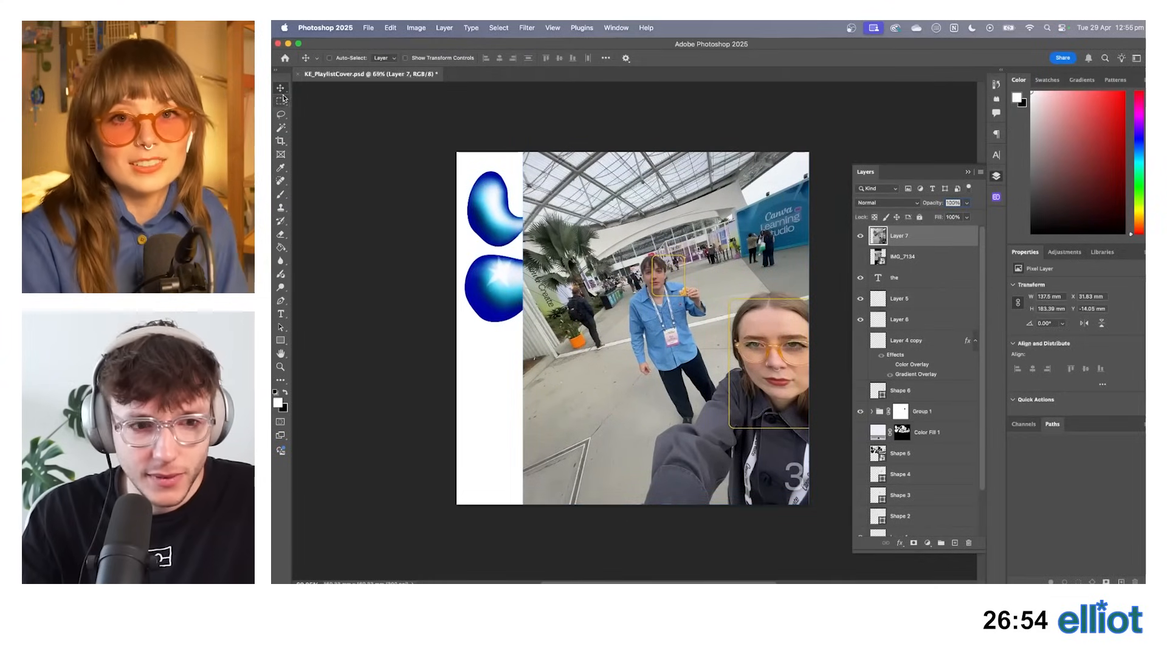
Scale the photo to about 176 mm wide so it fills the canvas, and move it up to frame both people.
{"action": "scroll", "coordinate": [638, 333], "scroll_direction": "up", "scroll_amount": 2}
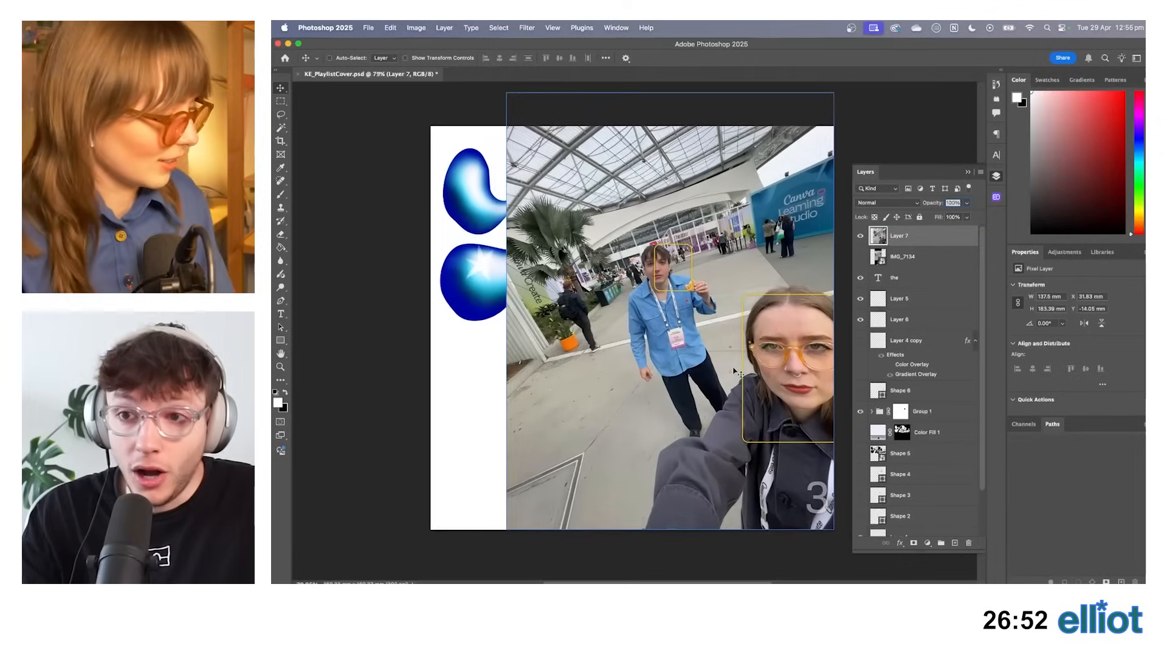
{"action": "key", "text": "super+t"}
{"action": "left_click_drag", "start_coordinate": [509, 311], "coordinate": [420, 310]}
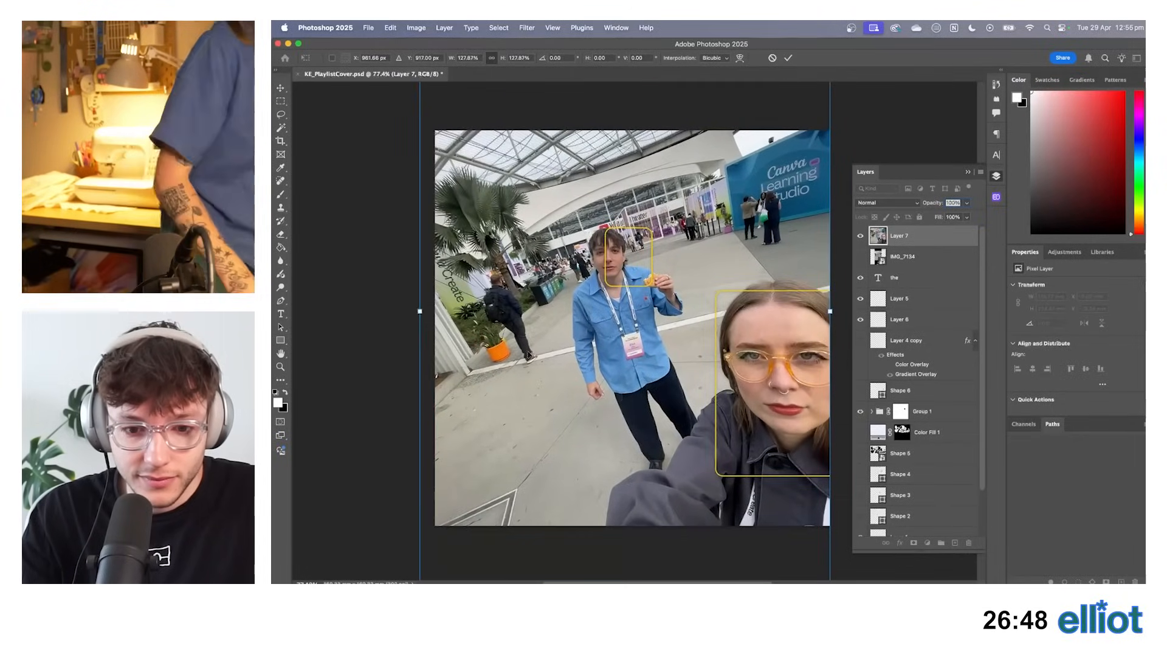
{"action": "left_click_drag", "start_coordinate": [530, 350], "coordinate": [531, 300]}
{"action": "key", "text": "Return"}
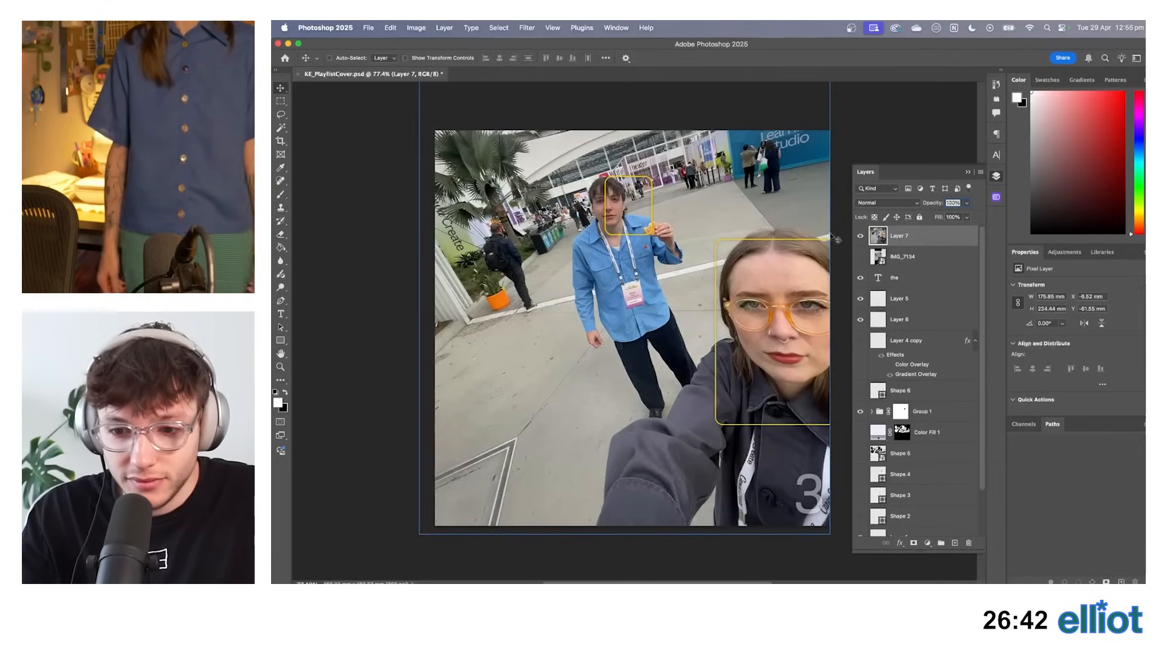
Delete the hidden IMG_7134 layer.
{"action": "left_click", "coordinate": [913, 279]}
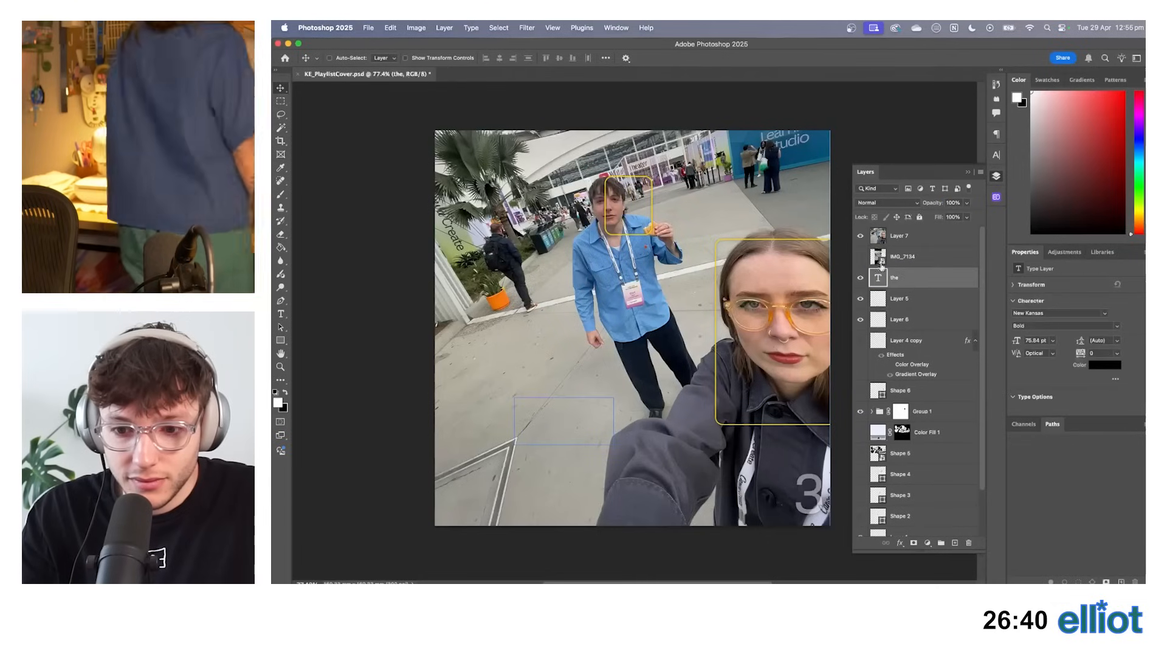
{"action": "left_click", "coordinate": [898, 258]}
{"action": "key", "text": "BackSpace"}
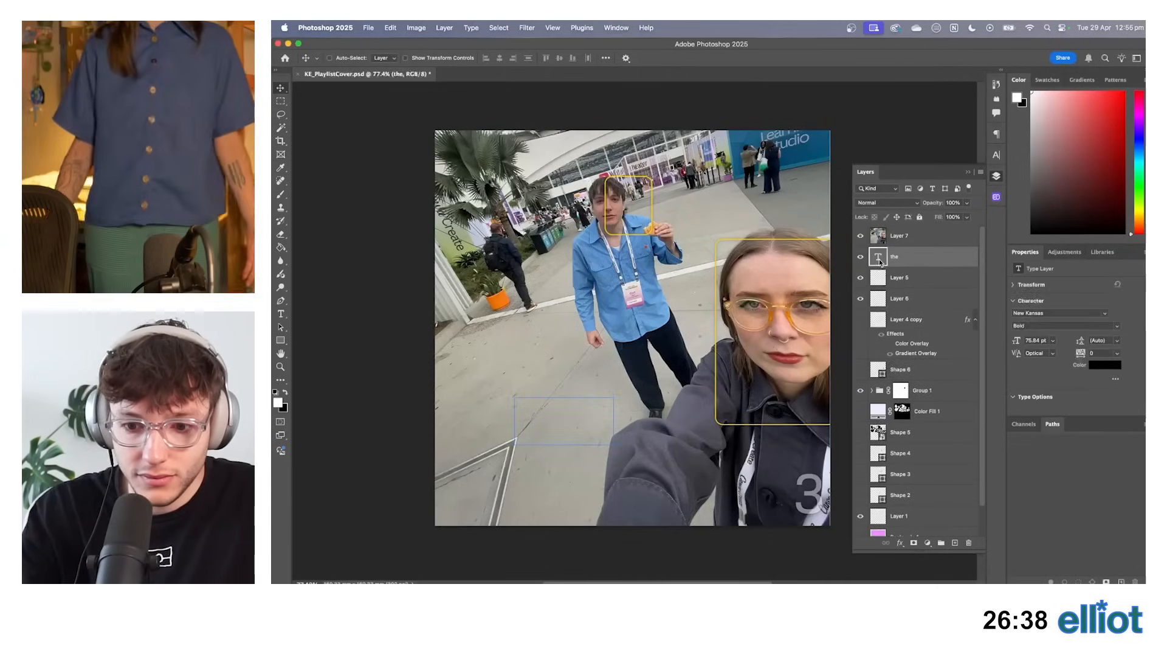
Move the photo layer, Layer 7, down the stack to sit between Rectangle 1 and the background Layer 0.
{"action": "left_click", "coordinate": [900, 236]}
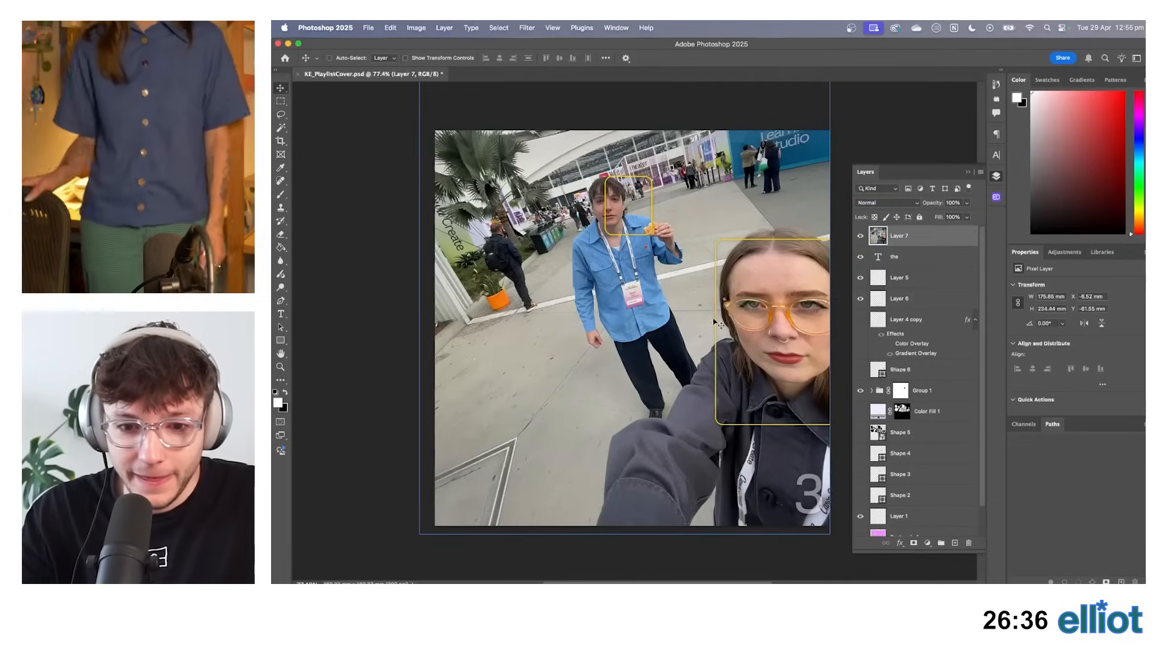
{"action": "scroll", "coordinate": [737, 294], "scroll_direction": "down", "scroll_amount": 1}
{"action": "scroll", "coordinate": [737, 293], "scroll_direction": "down", "scroll_amount": 1}
{"action": "scroll", "coordinate": [736, 293], "scroll_direction": "up", "scroll_amount": 2}
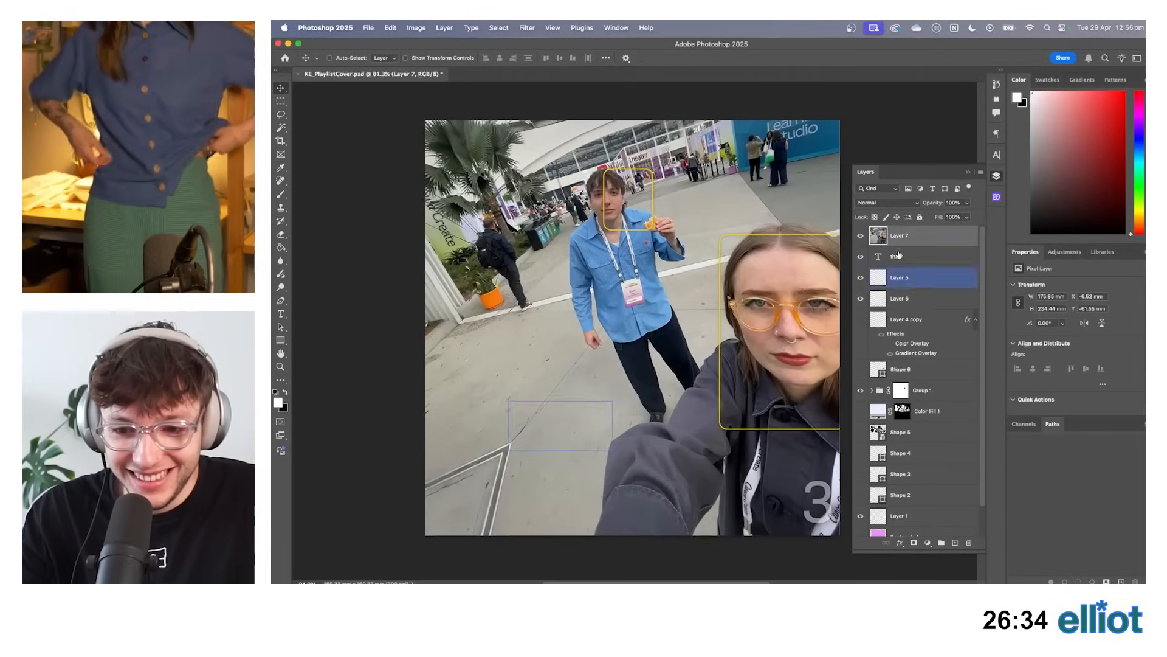
{"action": "left_click_drag", "start_coordinate": [925, 411], "coordinate": [917, 484]}
Group all the layers from the "the" text down to Layer 1.
{"action": "left_click", "coordinate": [911, 471]}
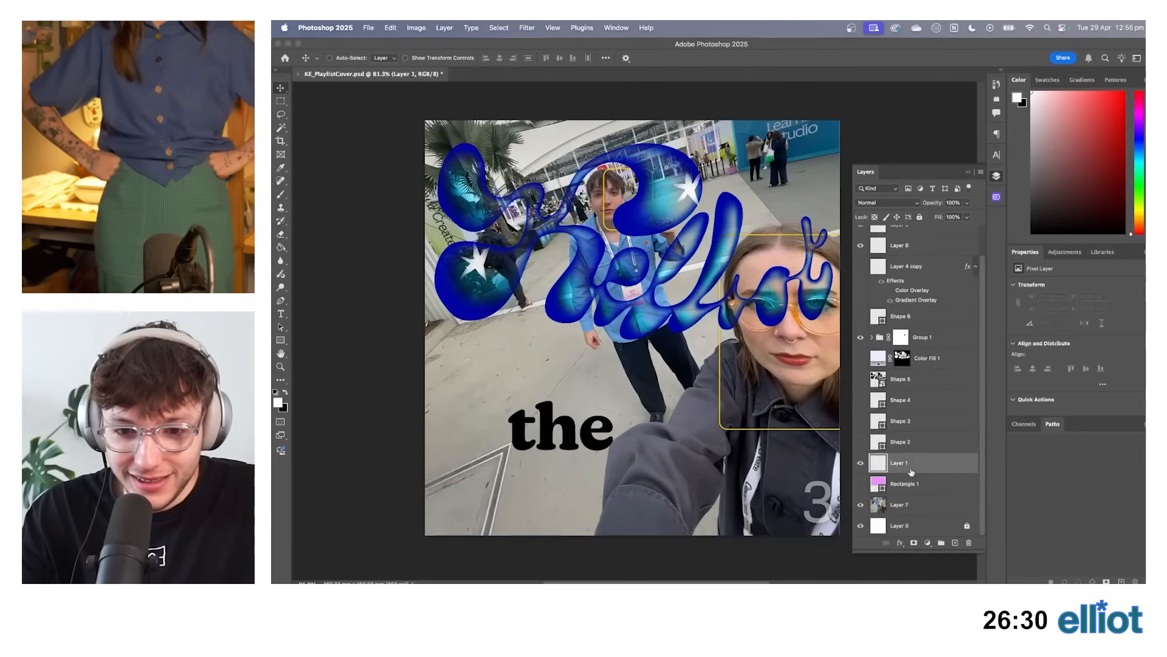
{"action": "scroll", "coordinate": [911, 471], "scroll_direction": "up", "scroll_amount": 2}
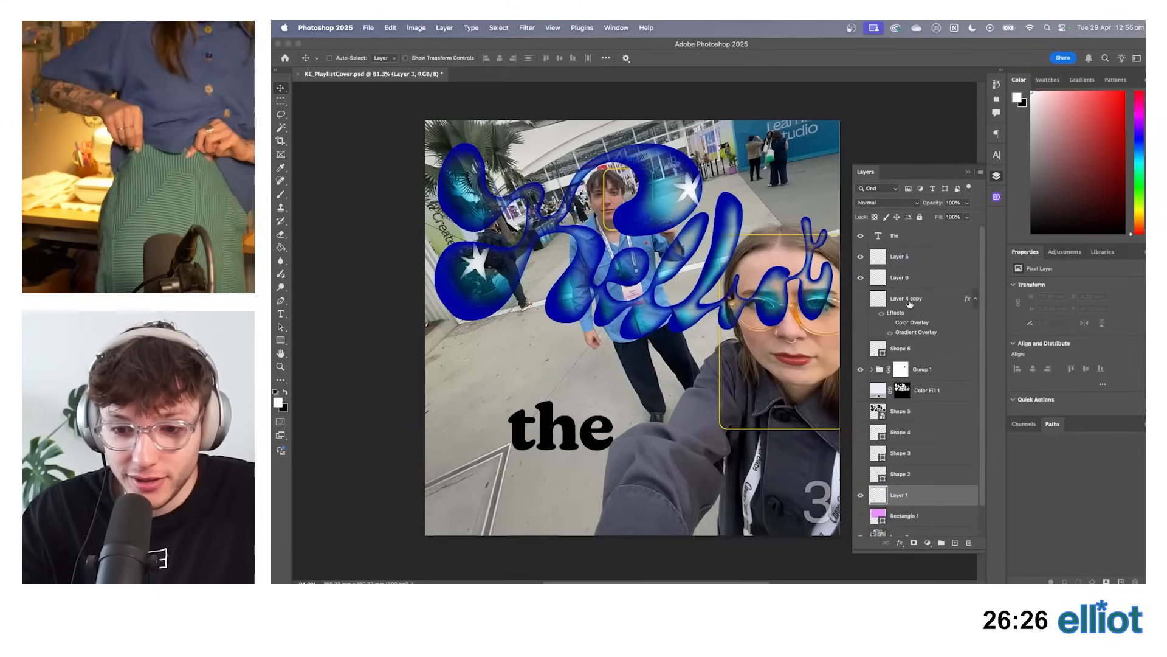
{"action": "left_click", "coordinate": [900, 235]}
{"action": "scroll", "coordinate": [927, 421], "scroll_direction": "down", "scroll_amount": 1}
{"action": "left_click", "coordinate": [911, 474], "text": "shift"}
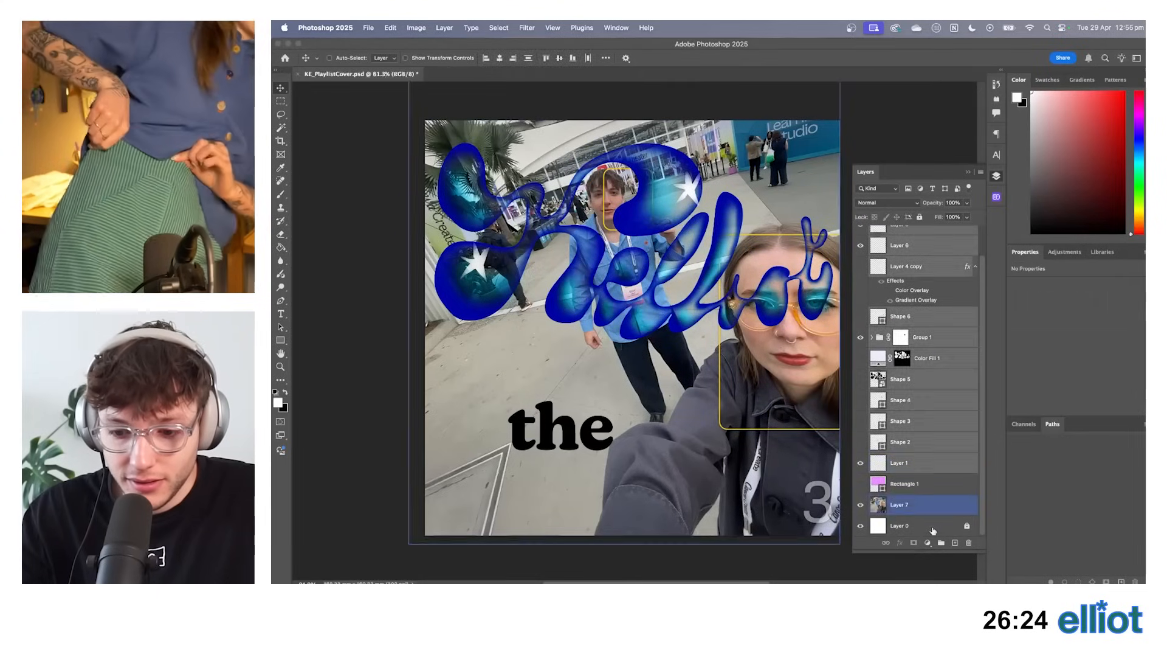
{"action": "key", "text": "super+g"}
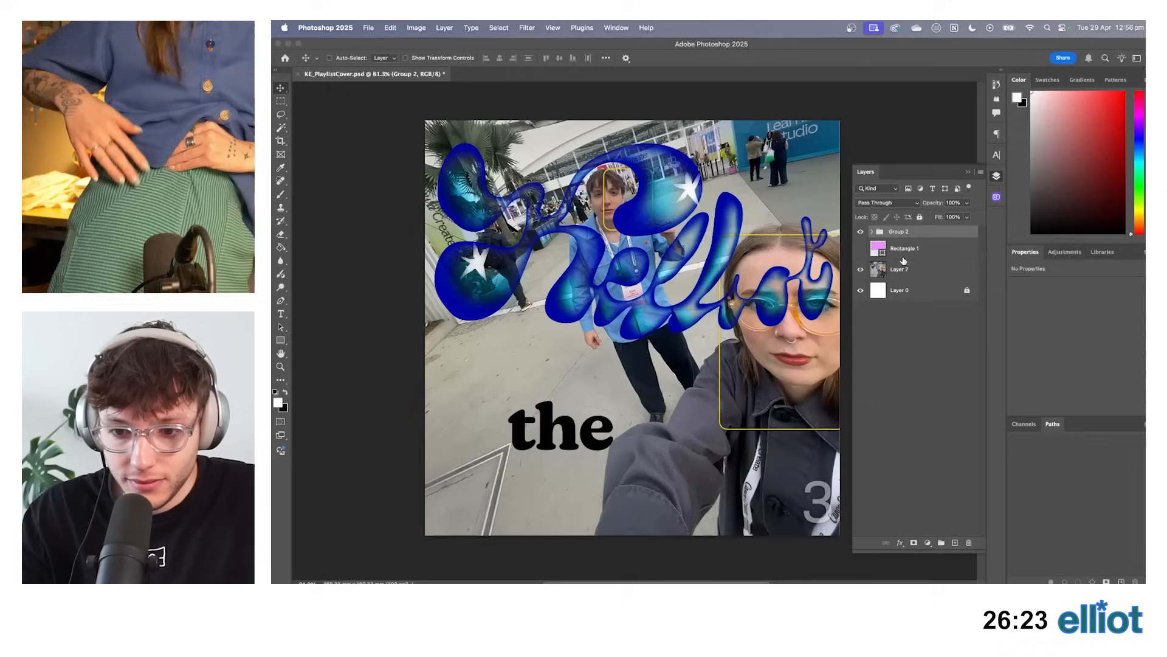
Delete the "the" text layer from Group 2.
{"action": "left_click", "coordinate": [872, 232]}
{"action": "left_click", "coordinate": [922, 244]}
{"action": "key", "text": "Delete"}
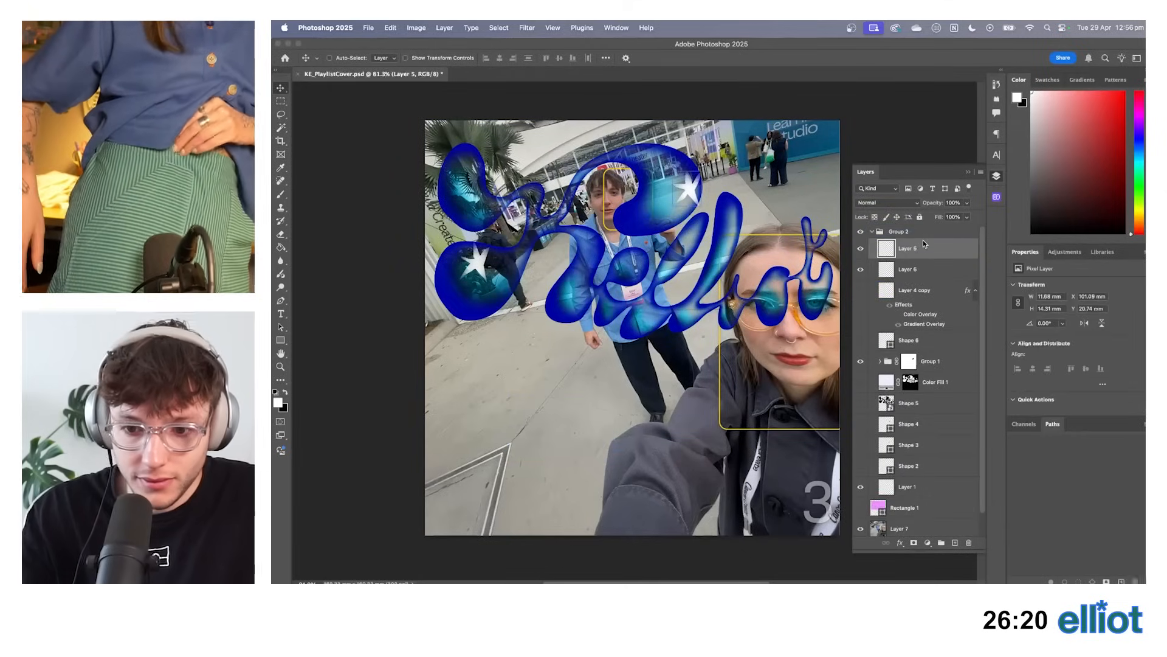
{"action": "left_click", "coordinate": [896, 232]}
{"action": "left_click", "coordinate": [871, 232]}
Add a white-filled layer above Rectangle 1, and duplicate the lettering group, Group 2.
{"action": "left_click", "coordinate": [905, 249]}
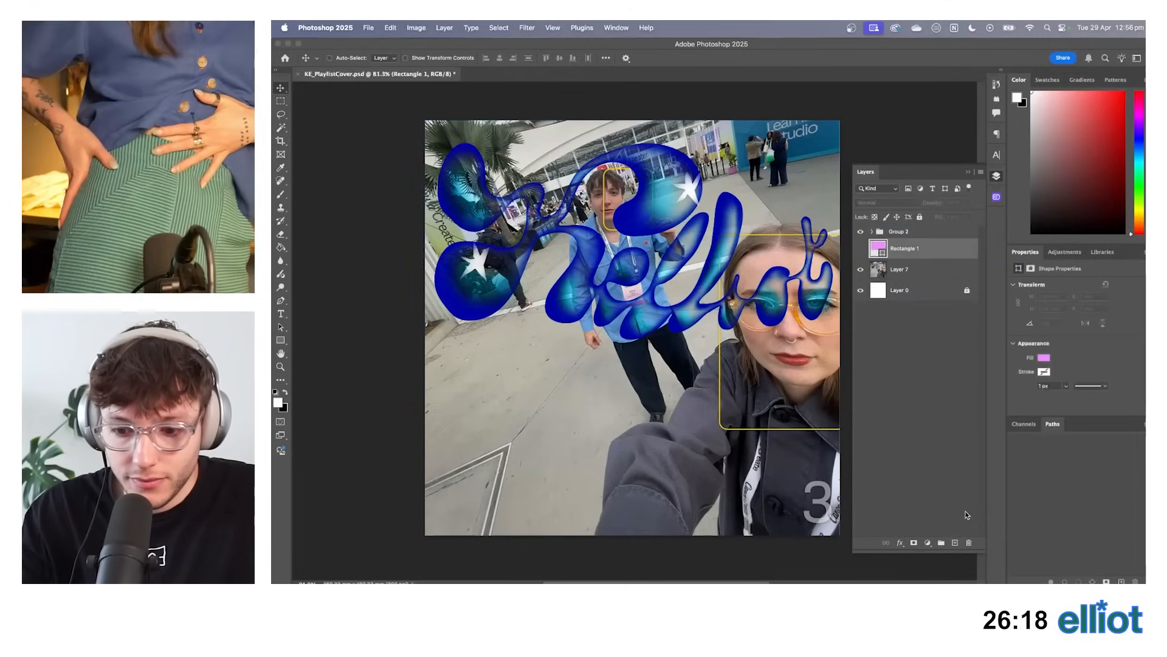
{"action": "left_click", "coordinate": [956, 541]}
{"action": "key", "text": "g"}
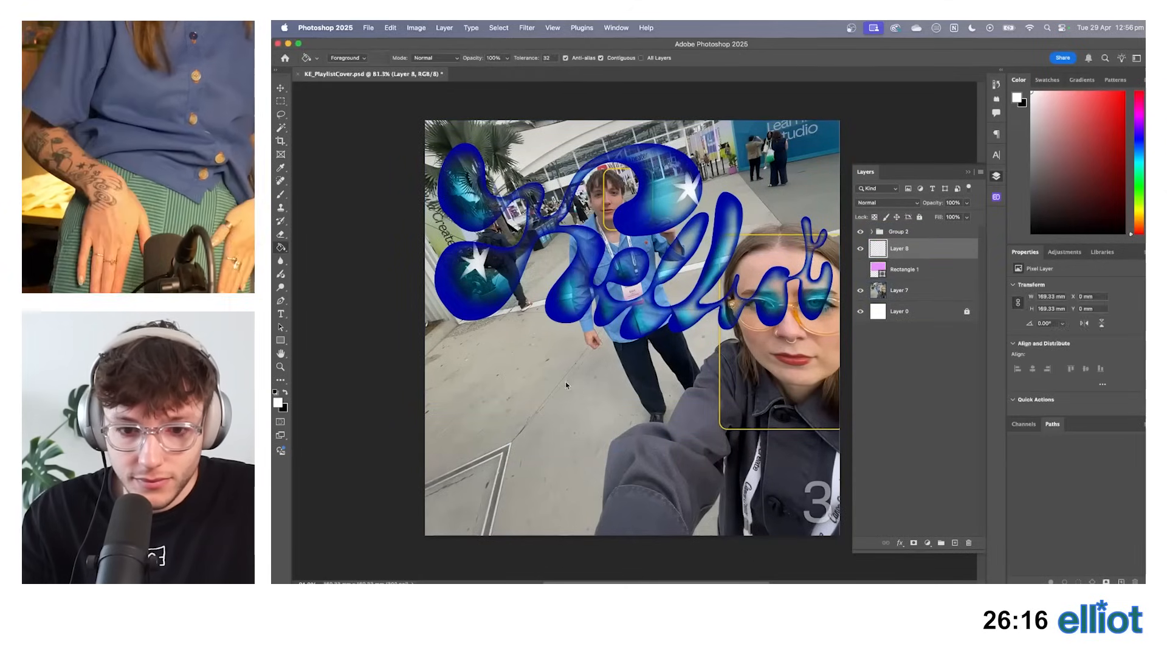
{"action": "left_click", "coordinate": [565, 381]}
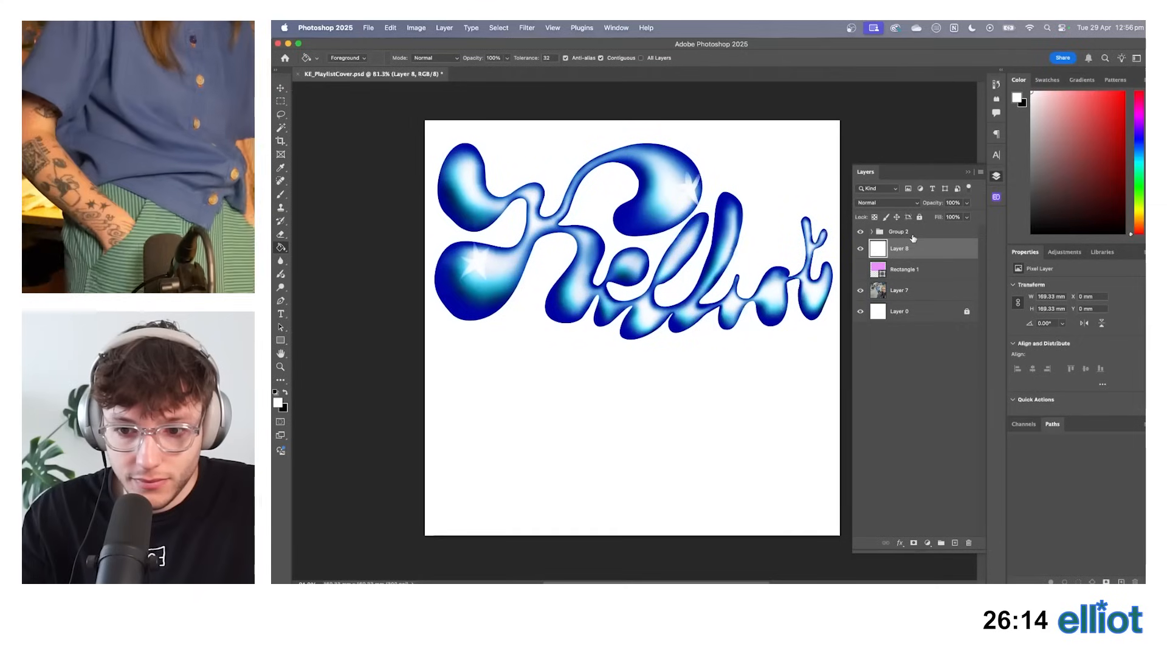
{"action": "left_click", "coordinate": [922, 236]}
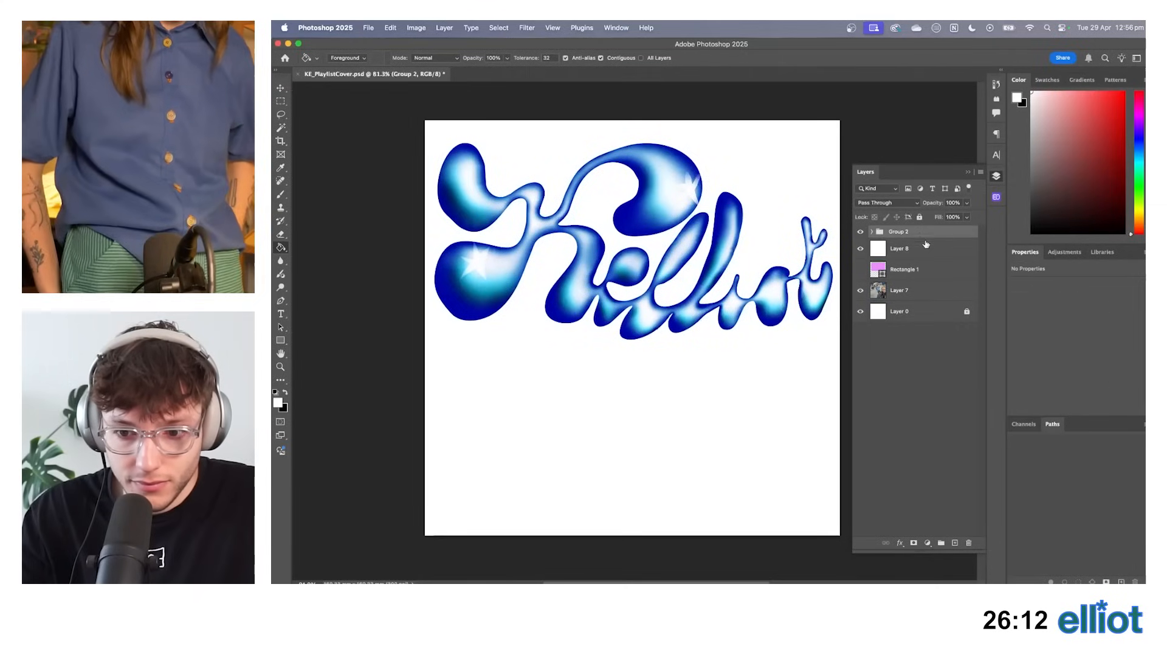
{"action": "key", "text": "super+j"}
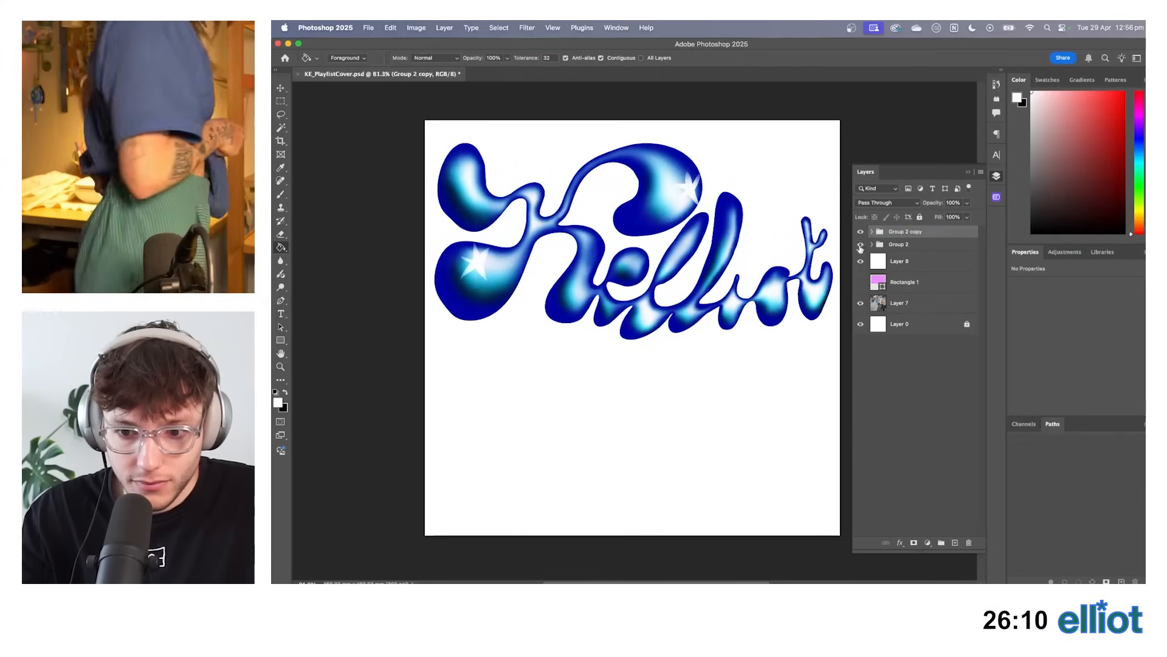
Try merging the visible layers and merging Group 2 copy into one layer, undoing each attempt.
{"action": "right_click", "coordinate": [901, 232]}
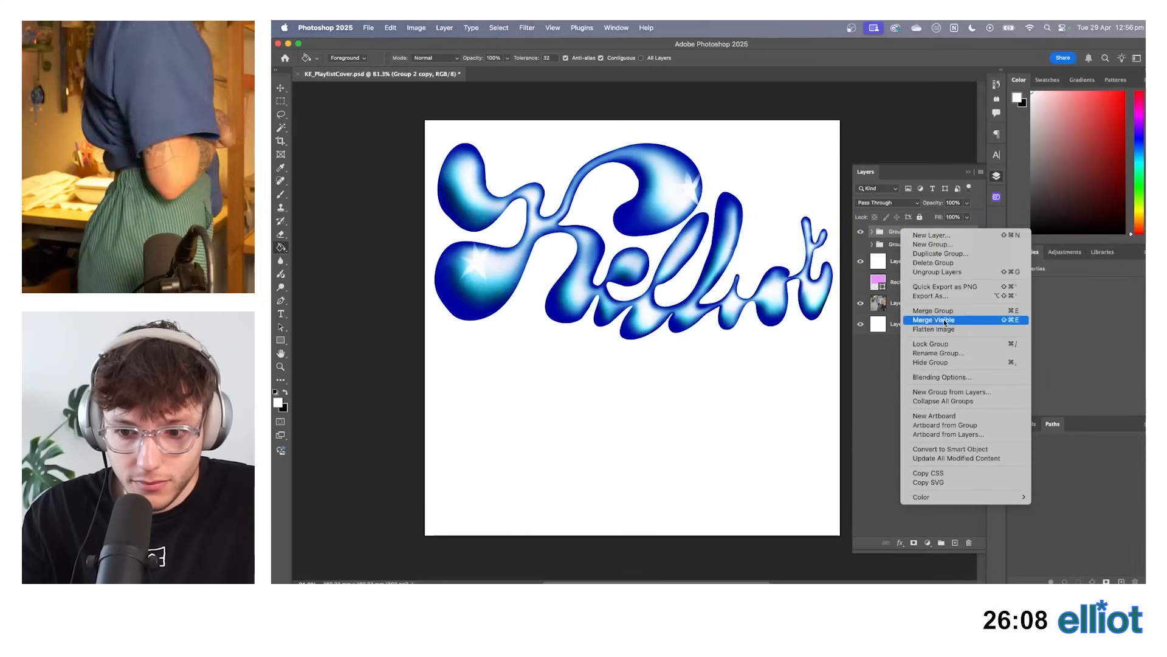
{"action": "left_click", "coordinate": [945, 321]}
{"action": "key", "text": "super+z"}
{"action": "right_click", "coordinate": [911, 231]}
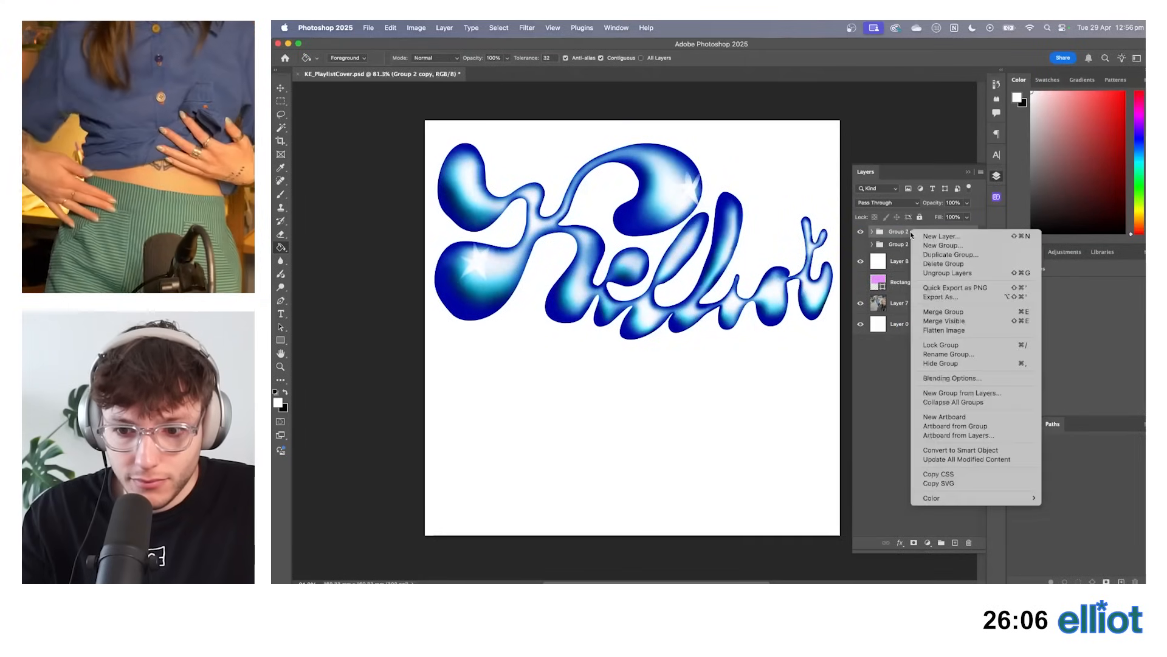
{"action": "left_click", "coordinate": [941, 312]}
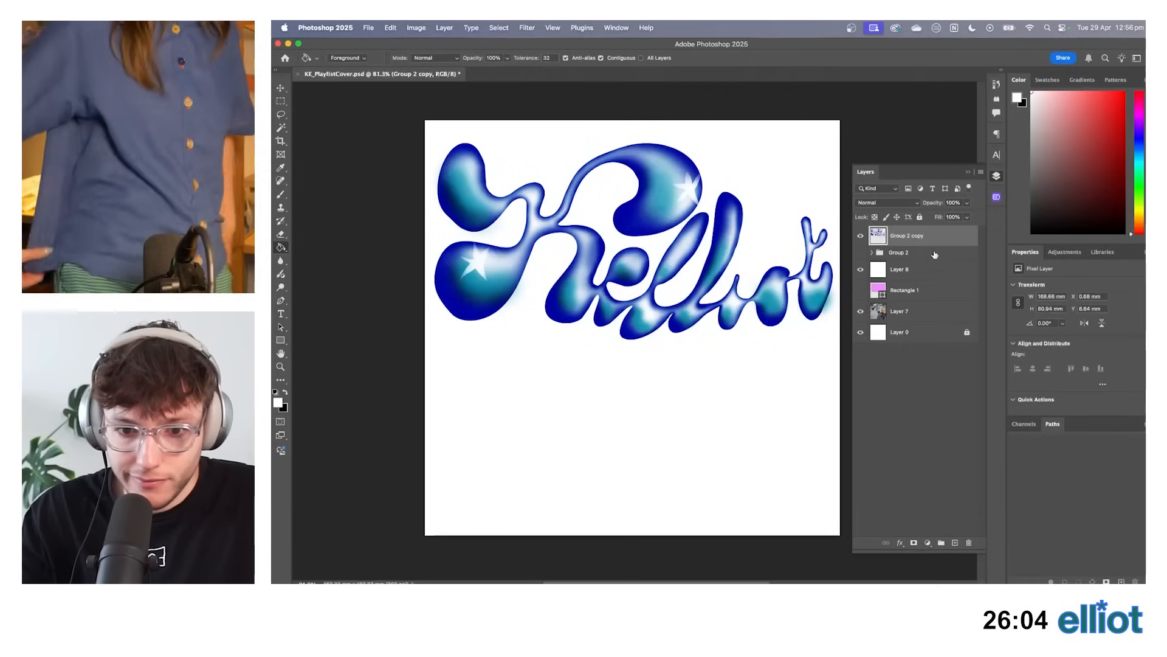
{"action": "key", "text": "super+z"}
Move Group 2 copy below the hidden Group 2 in the layer stack.
{"action": "left_click_drag", "start_coordinate": [900, 234], "coordinate": [902, 256]}
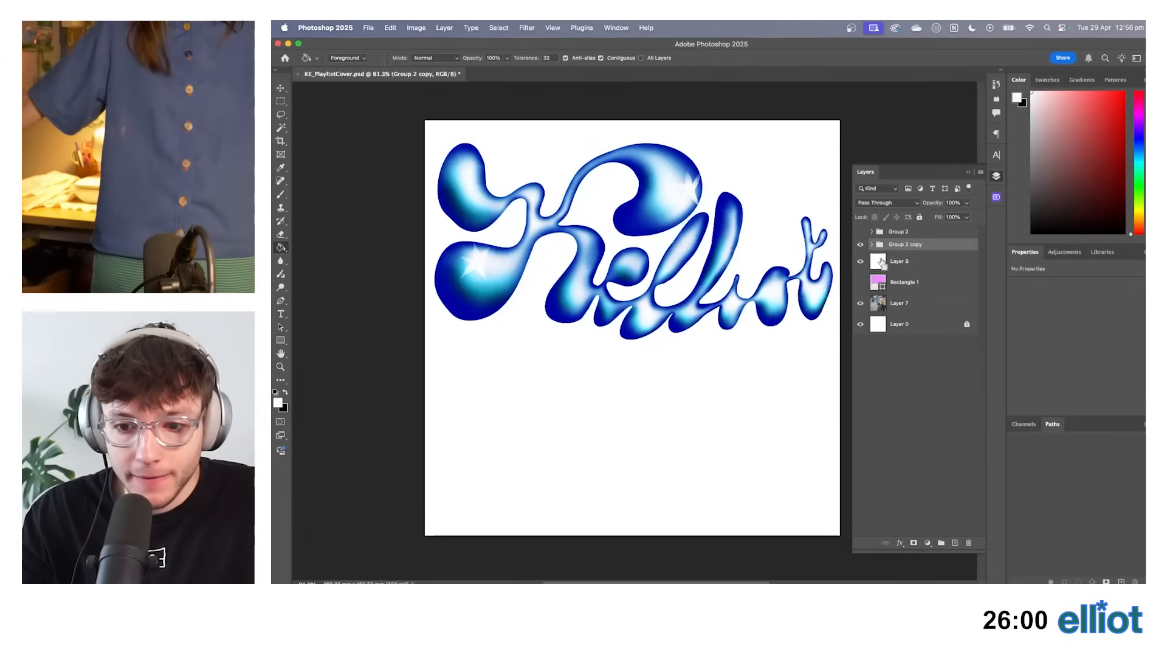
{"action": "left_click", "coordinate": [882, 262], "text": "super"}
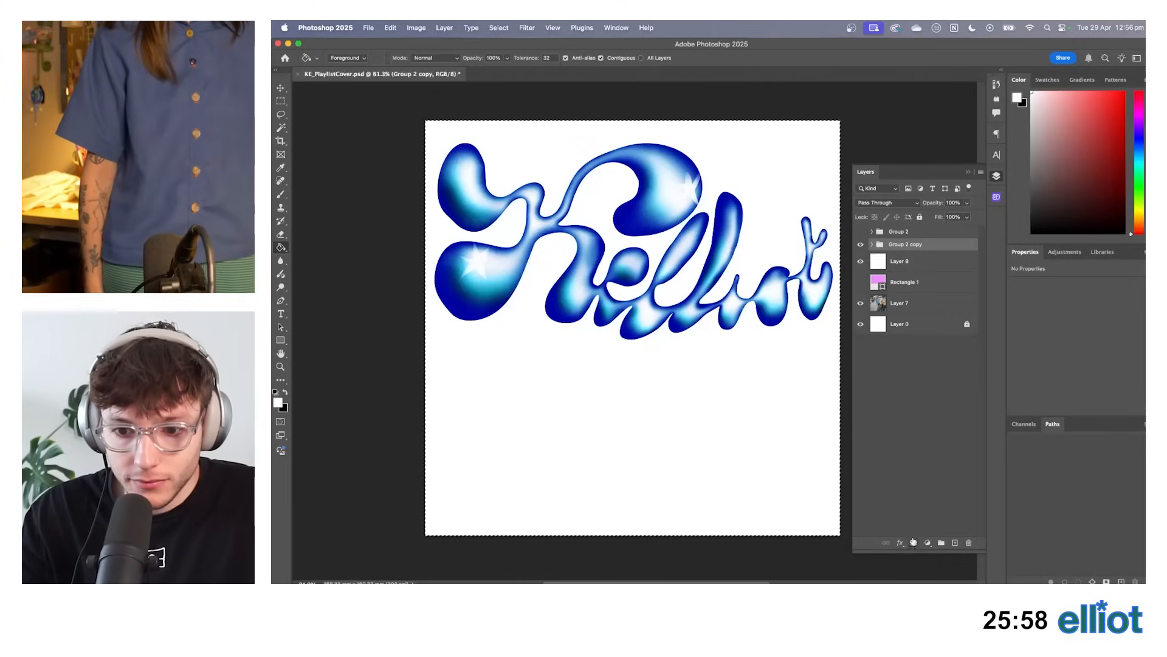
{"action": "key", "text": "super+d"}
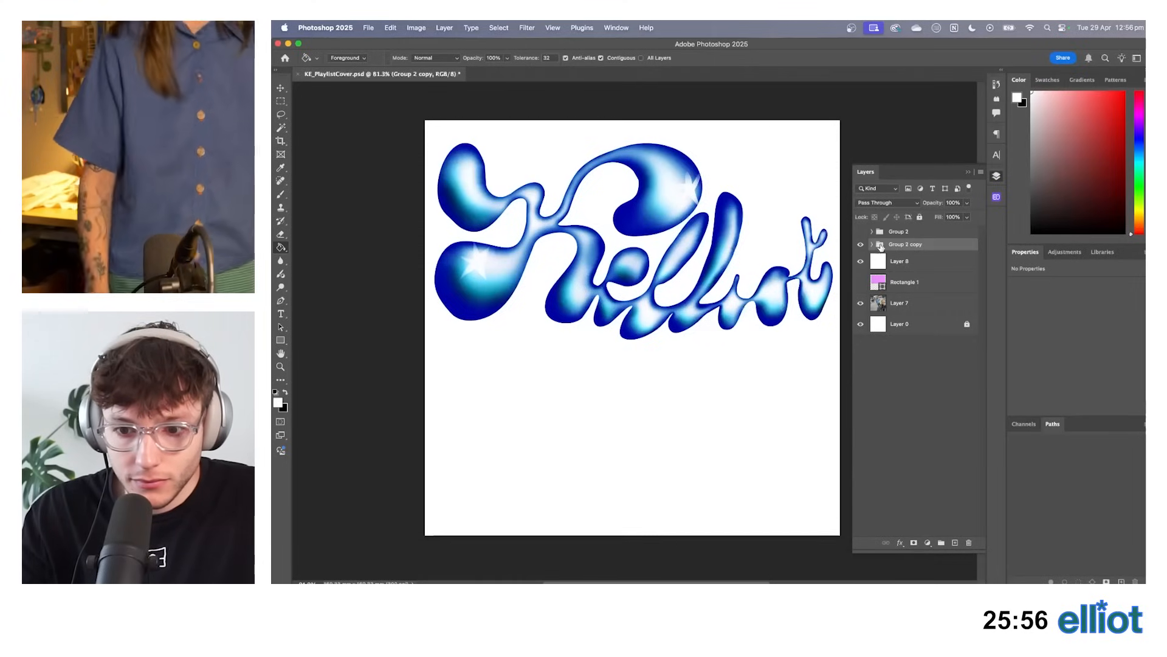
{"action": "left_click", "coordinate": [872, 244]}
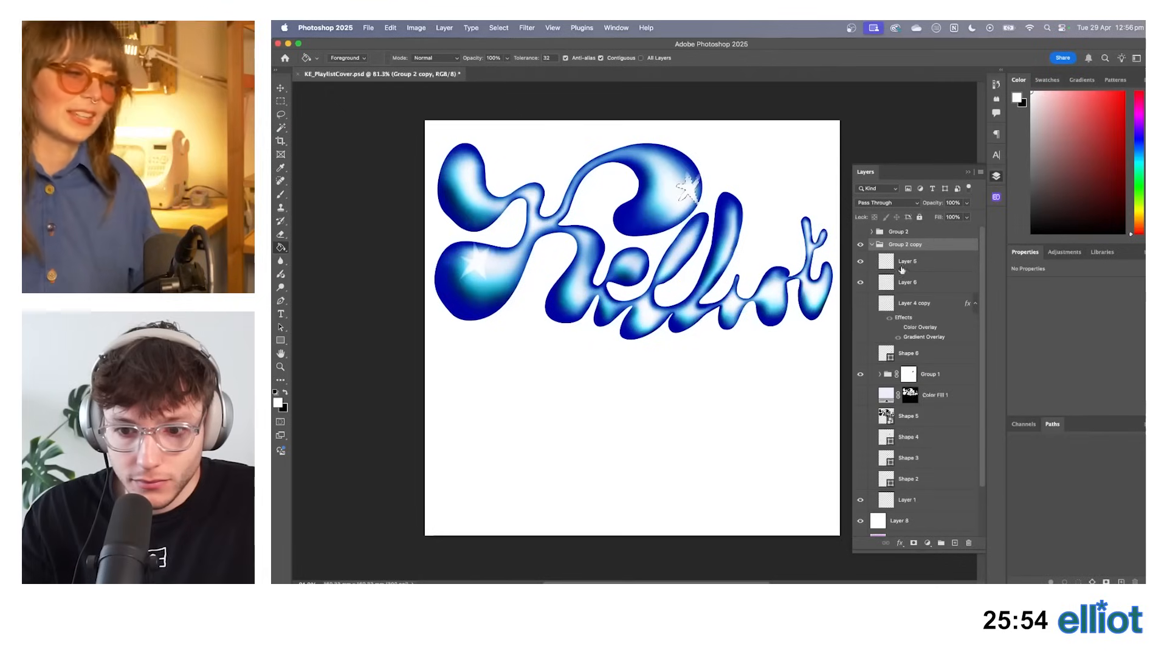
{"action": "left_click", "coordinate": [872, 244]}
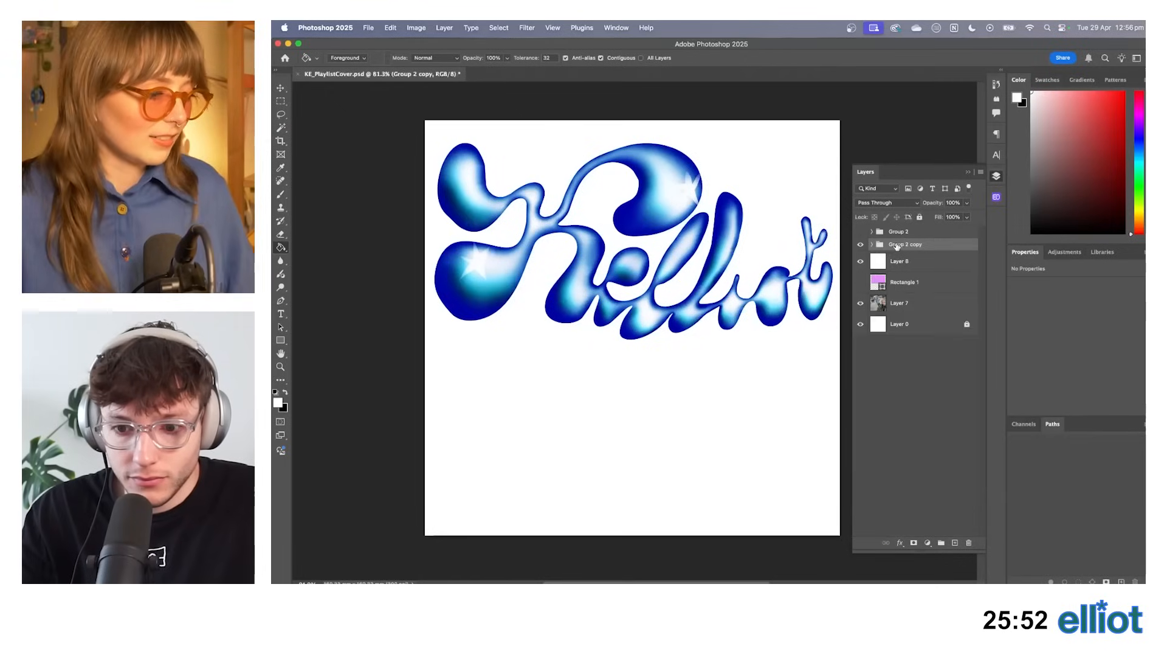
{"action": "left_click_drag", "start_coordinate": [892, 244], "coordinate": [891, 246]}
Show Group 2 and merge it into a single pixel layer.
{"action": "left_click", "coordinate": [878, 235]}
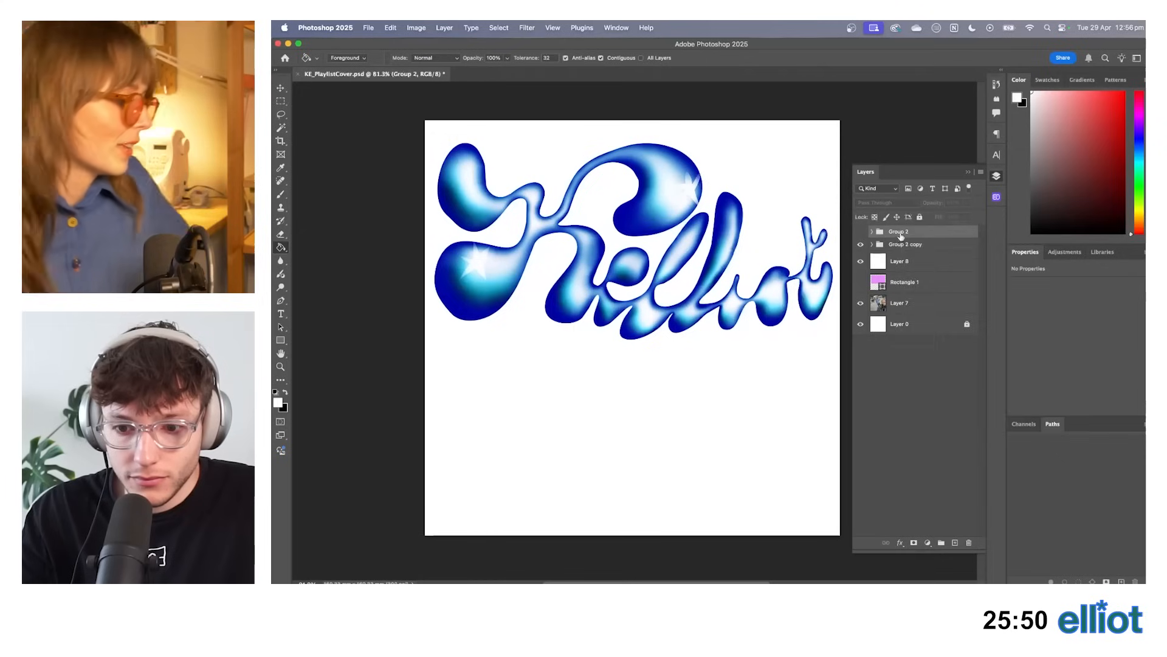
{"action": "right_click", "coordinate": [902, 232]}
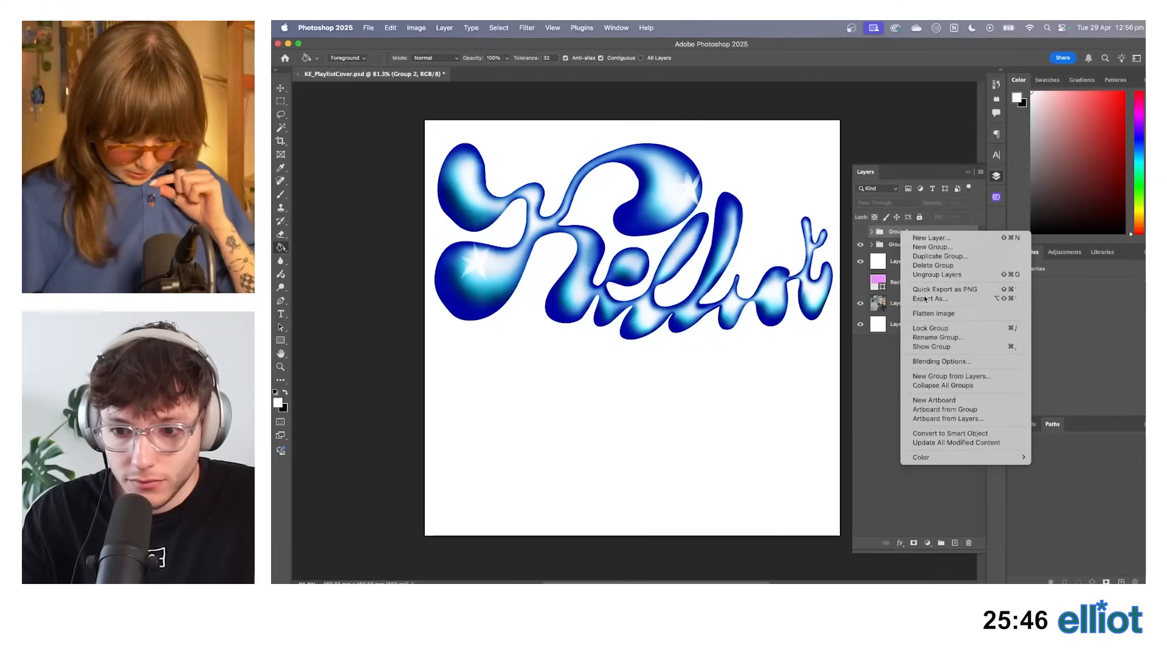
{"action": "left_click", "coordinate": [874, 233]}
{"action": "right_click", "coordinate": [903, 231]}
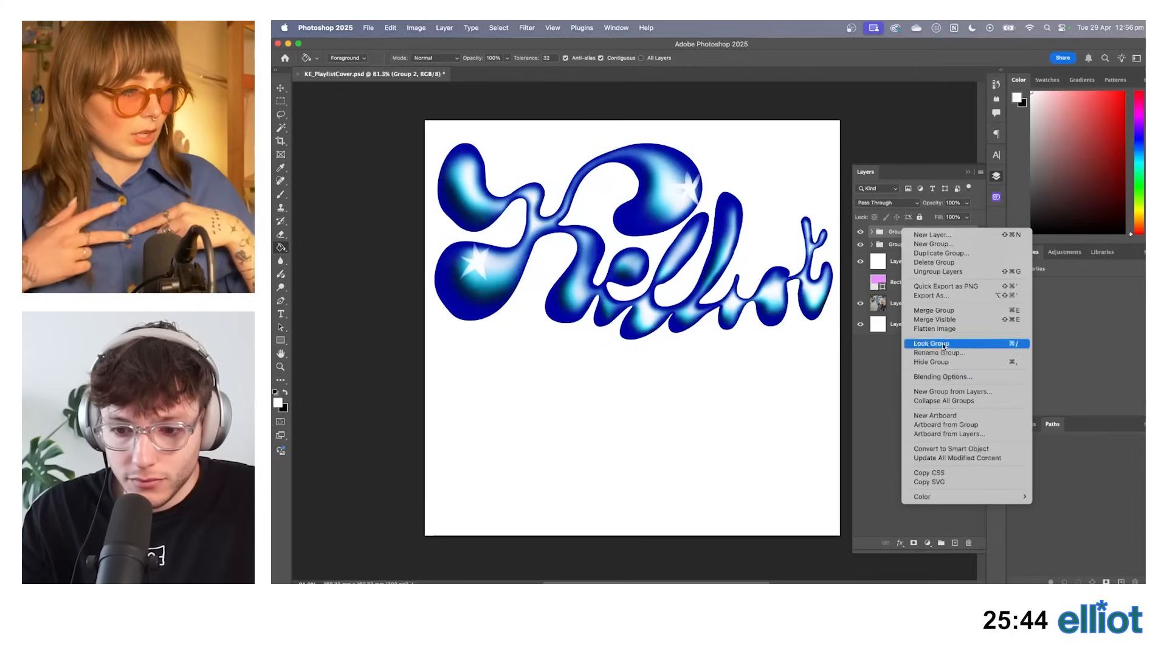
{"action": "left_click", "coordinate": [935, 310]}
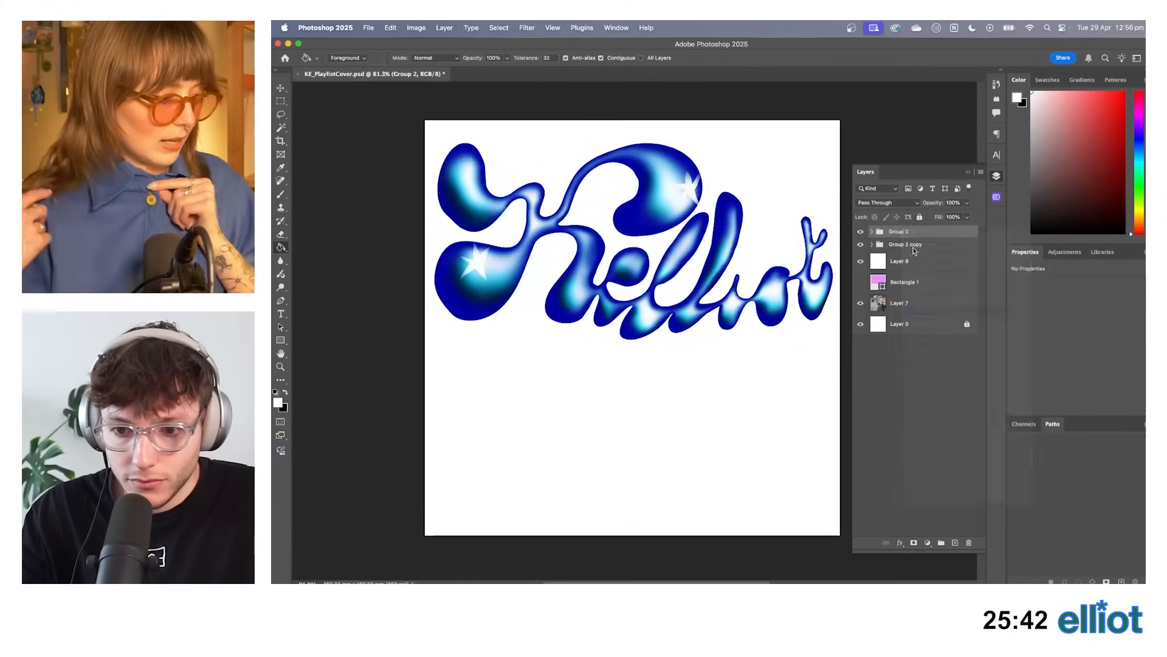
Mask the white Layer 8 to the outline of the merged lettering, and hide the merged Group 2 layer.
{"action": "left_click", "coordinate": [880, 236], "text": "super"}
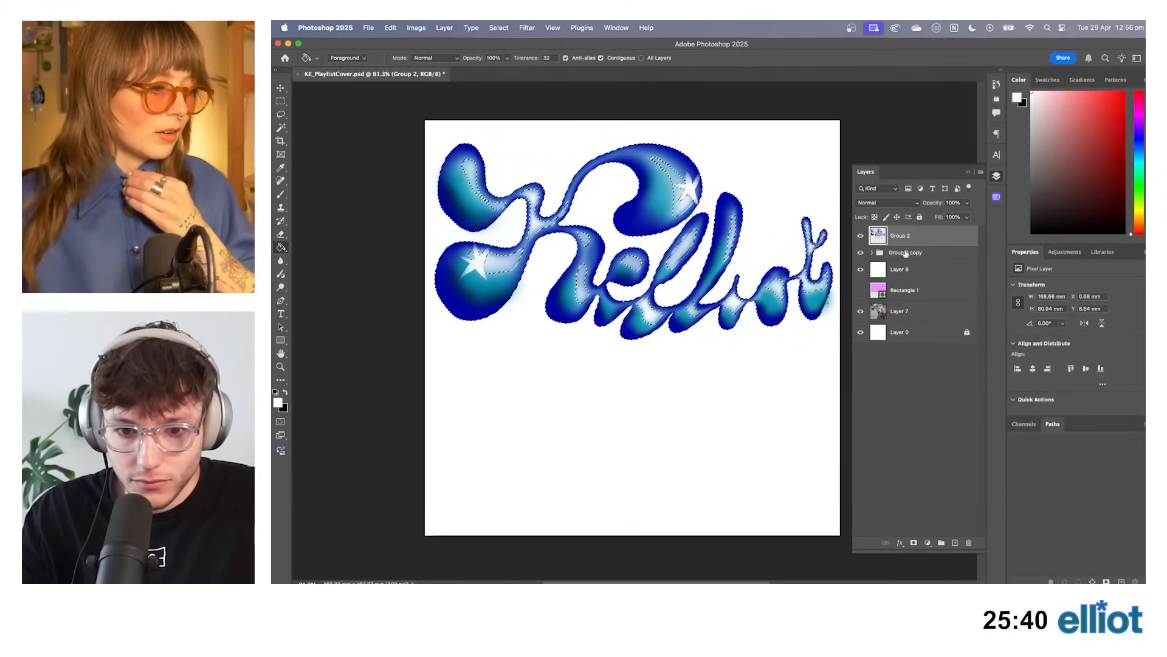
{"action": "left_click", "coordinate": [905, 255]}
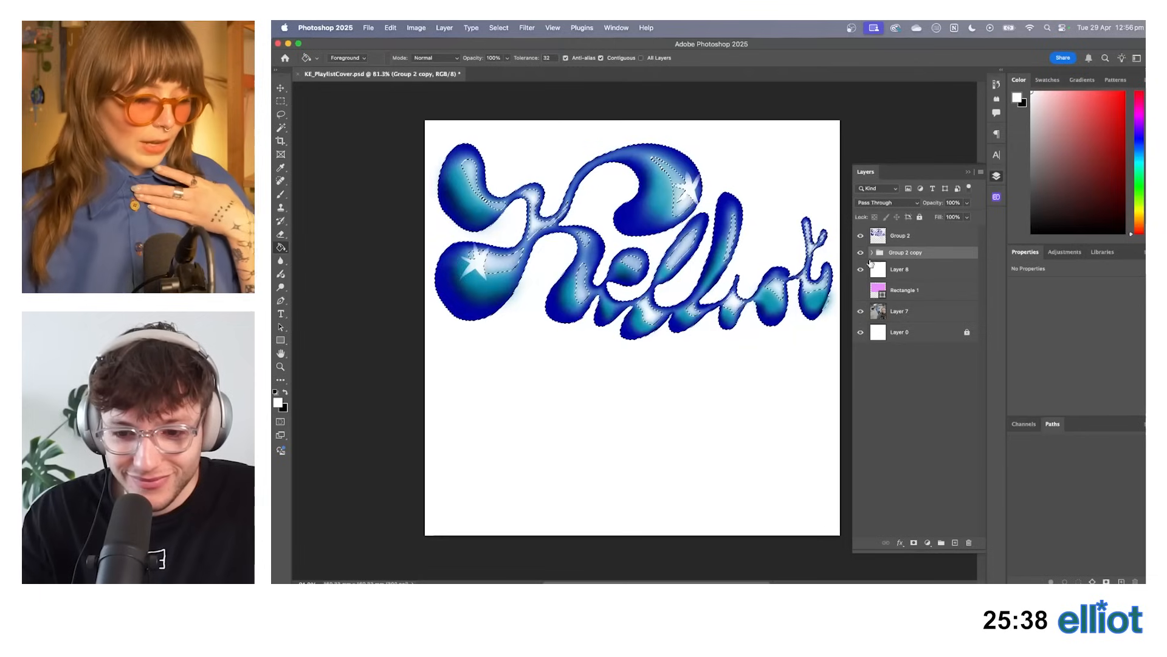
{"action": "left_click", "coordinate": [909, 270]}
{"action": "left_click", "coordinate": [915, 543]}
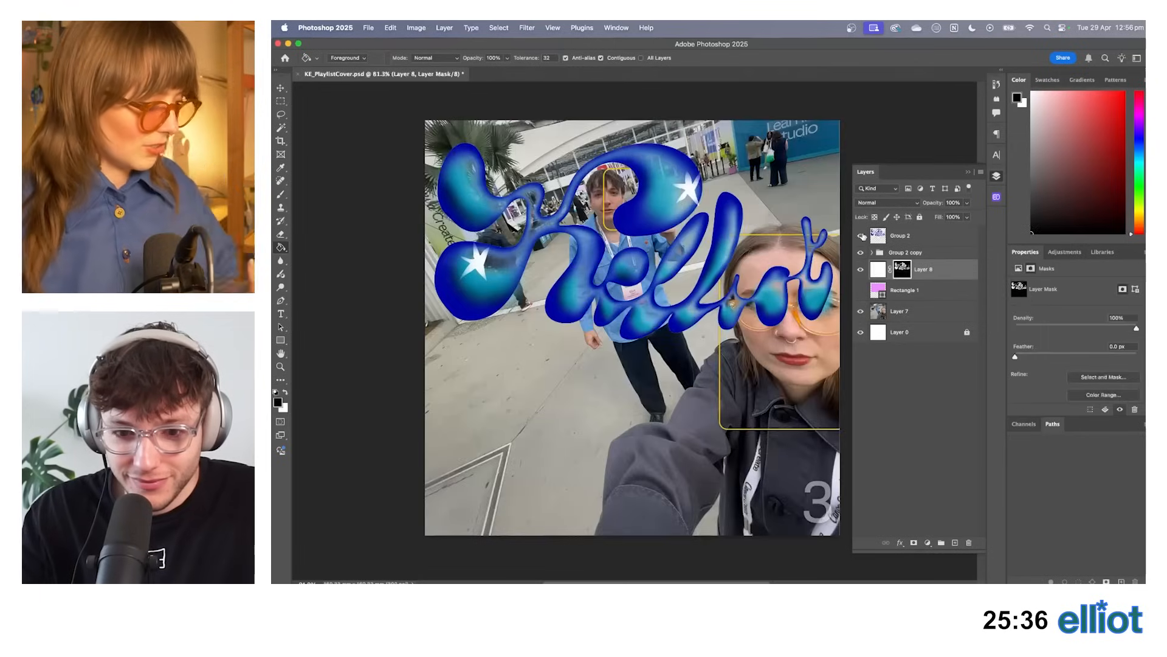
{"action": "left_click", "coordinate": [861, 236]}
{"action": "left_click", "coordinate": [907, 237]}
{"action": "scroll", "coordinate": [594, 225], "scroll_direction": "down", "scroll_amount": 2}
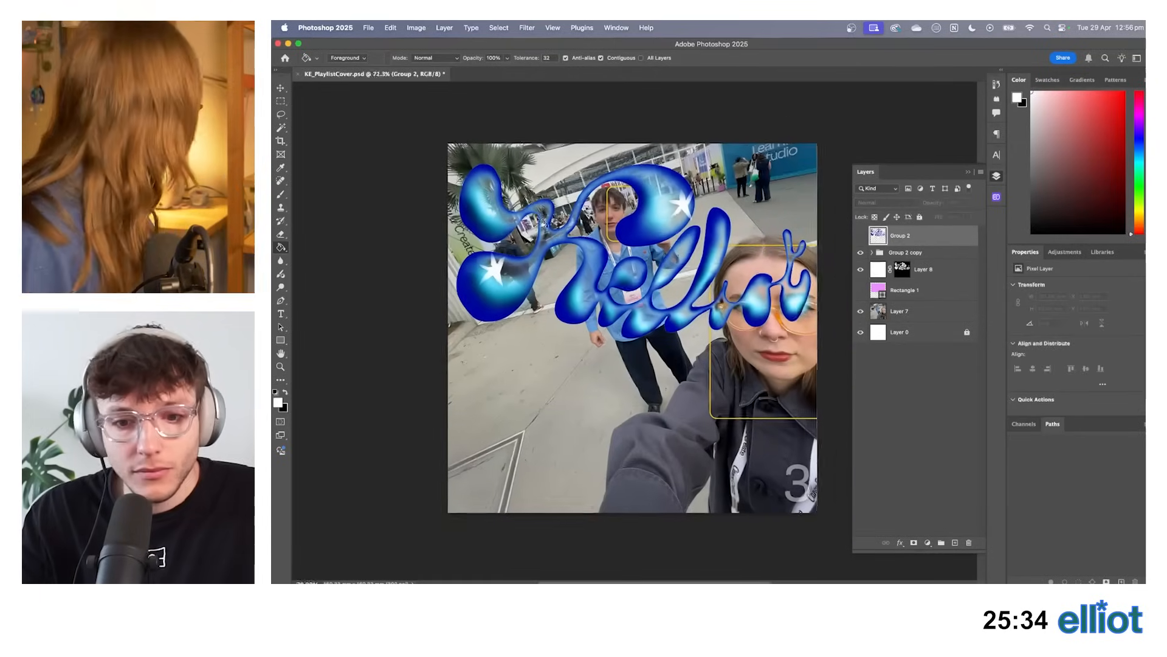
Group Group 2 copy with the masked Layer 8, and duplicate that group with the original hidden.
{"action": "left_click", "coordinate": [280, 88]}
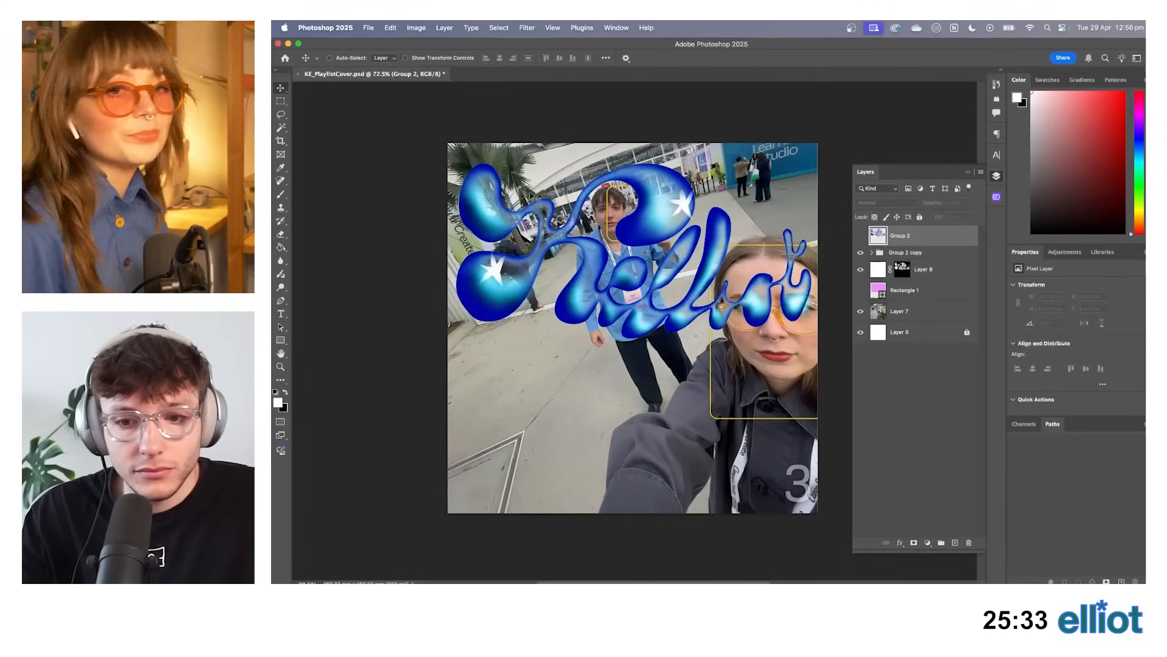
{"action": "left_click", "coordinate": [933, 254]}
{"action": "left_click", "coordinate": [933, 271], "text": "shift"}
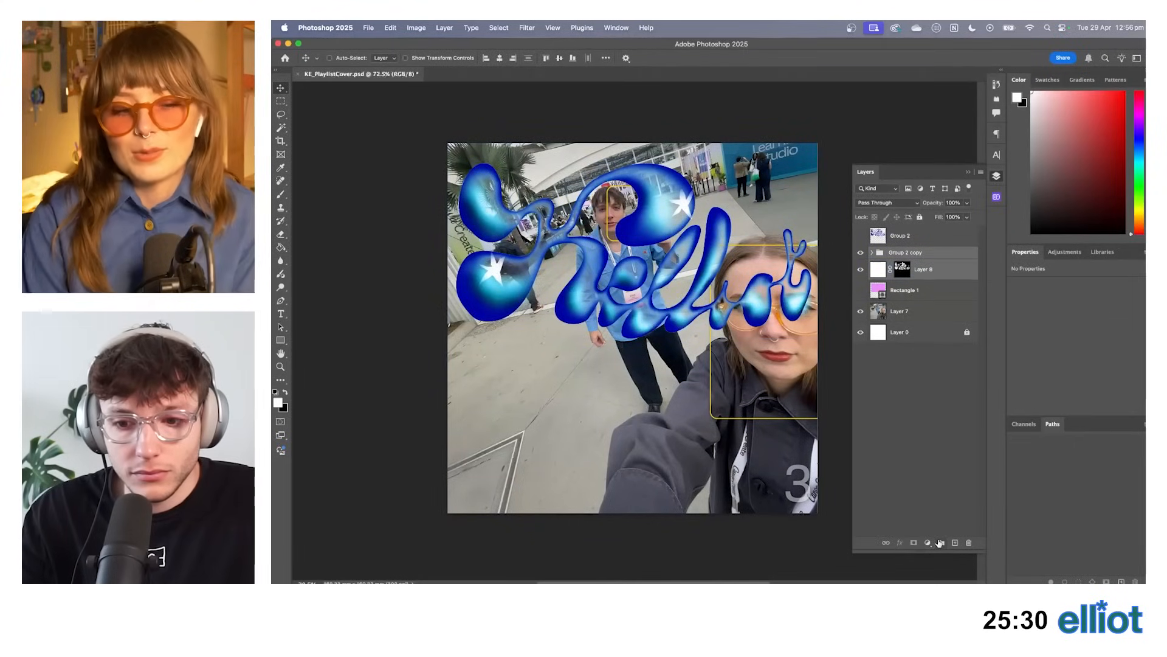
{"action": "left_click", "coordinate": [939, 542]}
{"action": "left_click_drag", "start_coordinate": [906, 246], "coordinate": [906, 249]}
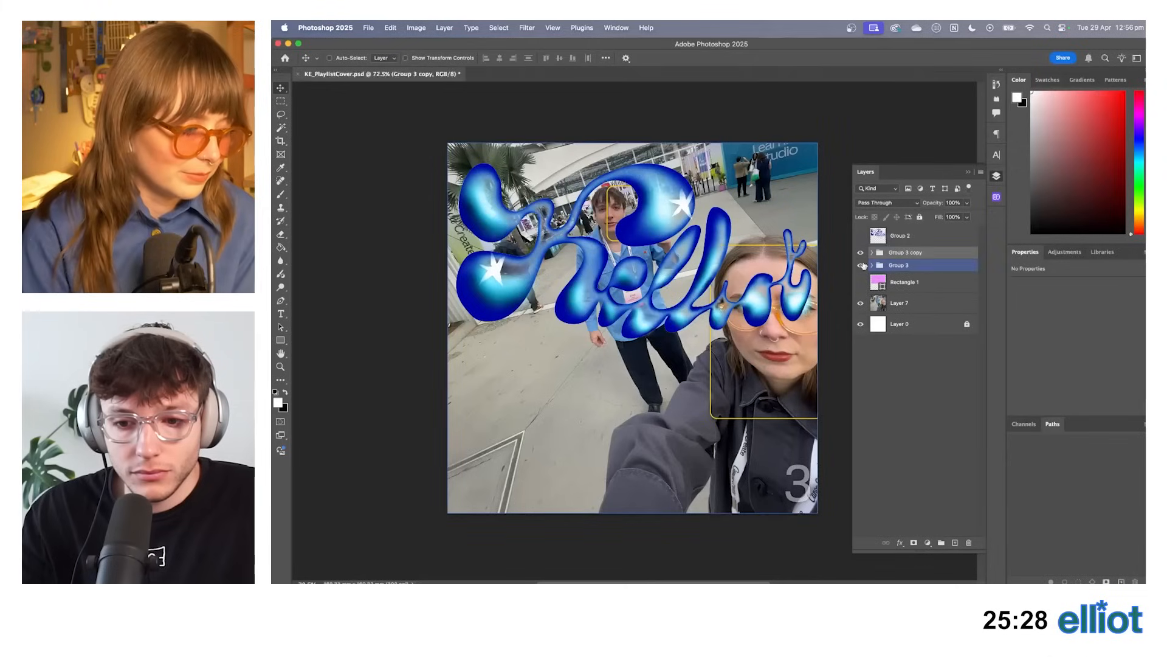
Rotate the Group 3 copy lettering slightly clockwise and move it down below the two people's faces.
{"action": "key", "text": "super+t"}
{"action": "key", "text": "super+minus"}
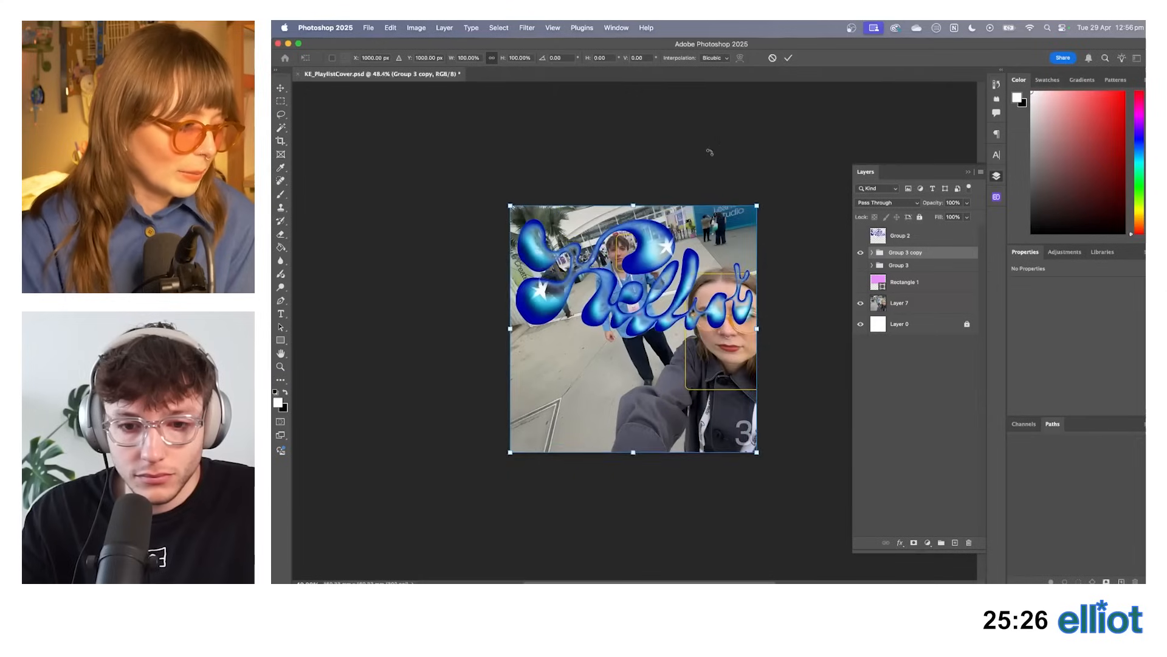
{"action": "left_click_drag", "start_coordinate": [709, 152], "coordinate": [730, 161]}
{"action": "left_click_drag", "start_coordinate": [715, 233], "coordinate": [735, 344]}
{"action": "key", "text": "Return"}
{"action": "key", "text": "super+t"}
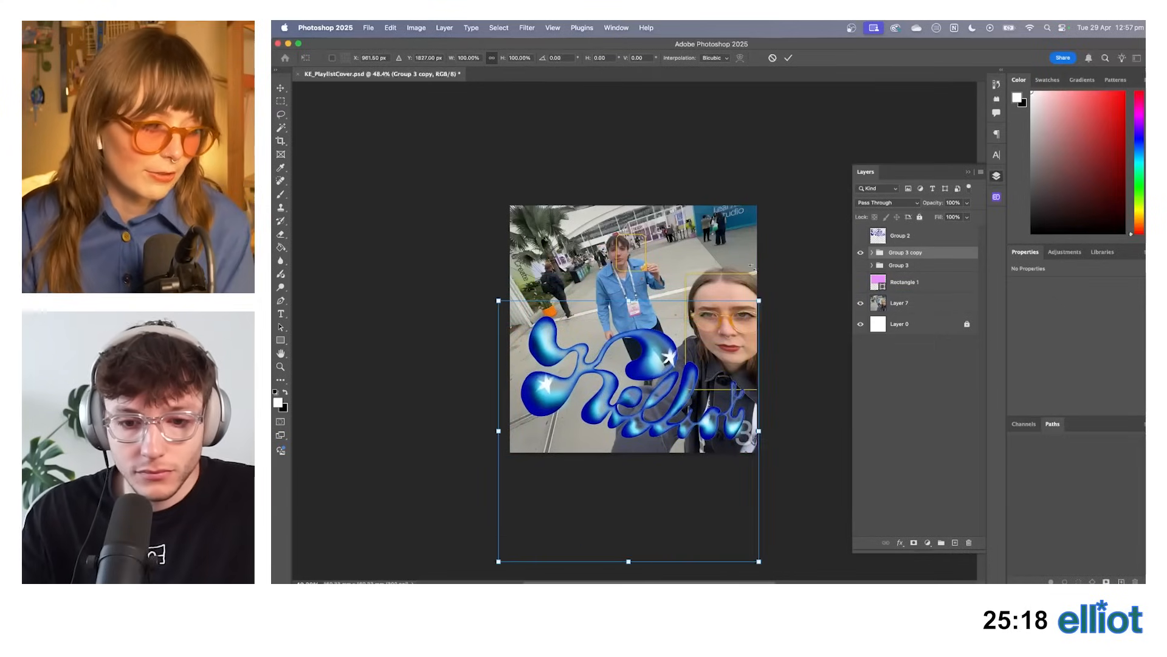
{"action": "left_click_drag", "start_coordinate": [762, 263], "coordinate": [759, 261]}
{"action": "left_click_drag", "start_coordinate": [752, 339], "coordinate": [752, 339]}
{"action": "key", "text": "Return"}
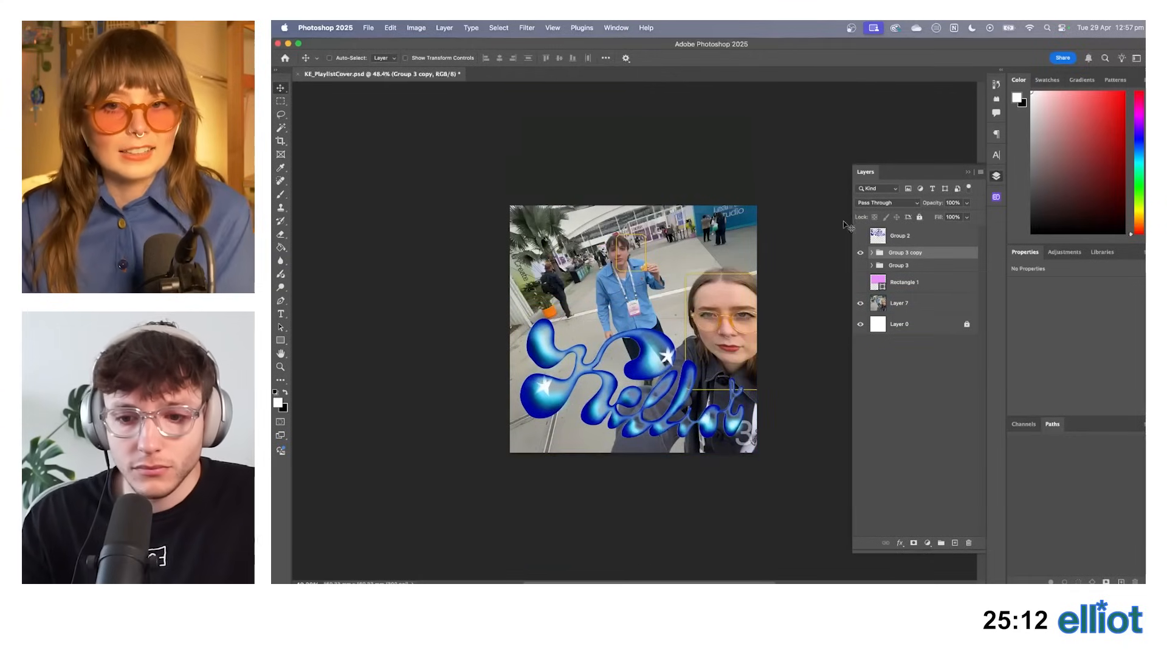
Toggle the visibility of Group 3 and Rectangle 1 to check them against the current composition.
{"action": "left_click", "coordinate": [861, 266]}
{"action": "left_click", "coordinate": [860, 266]}
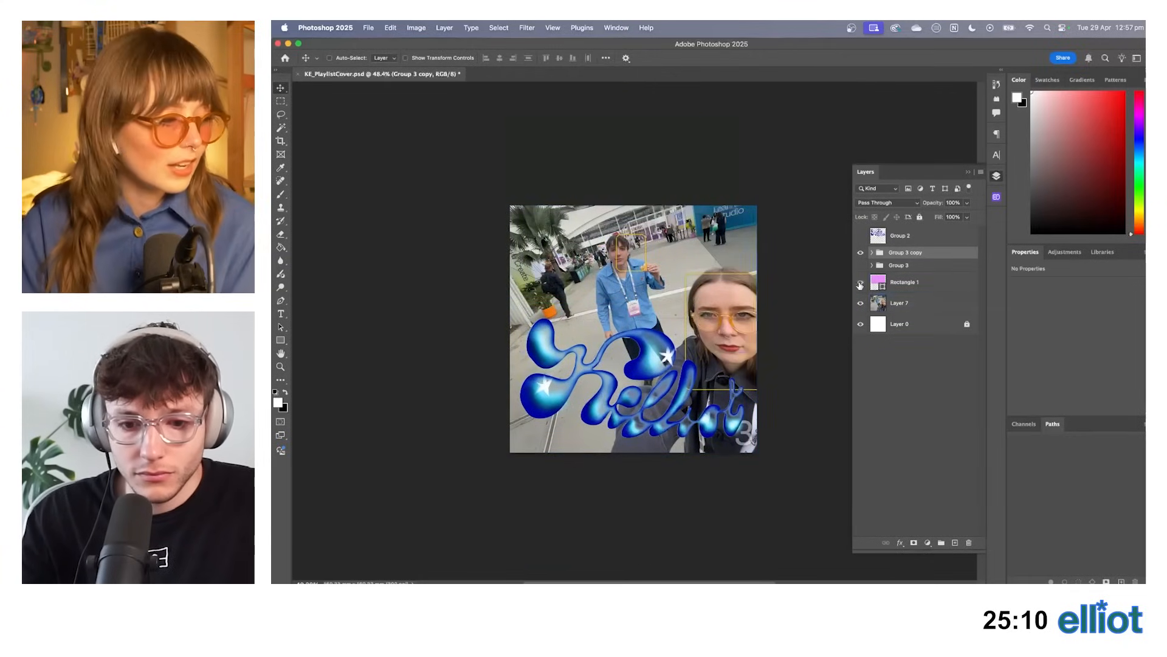
{"action": "left_click", "coordinate": [860, 283]}
{"action": "left_click", "coordinate": [860, 284]}
Show Rectangle 1 and move the photo, Layer 7, directly above it in the layer stack.
{"action": "left_click", "coordinate": [901, 275]}
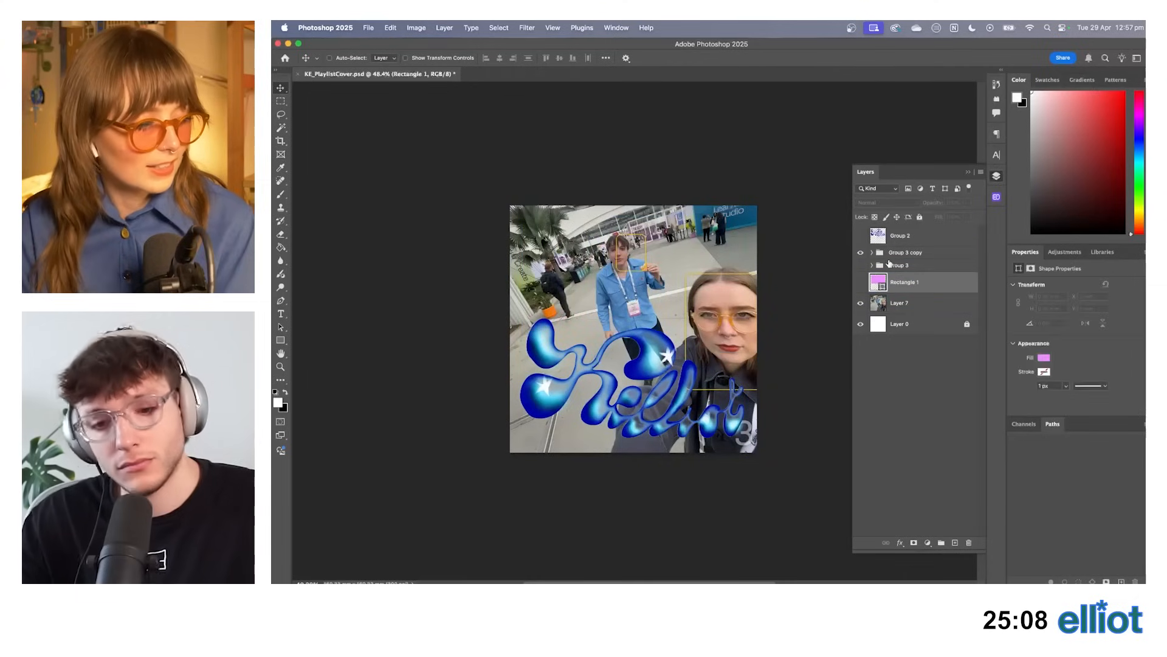
{"action": "left_click", "coordinate": [860, 284]}
{"action": "left_click_drag", "start_coordinate": [894, 303], "coordinate": [891, 279]}
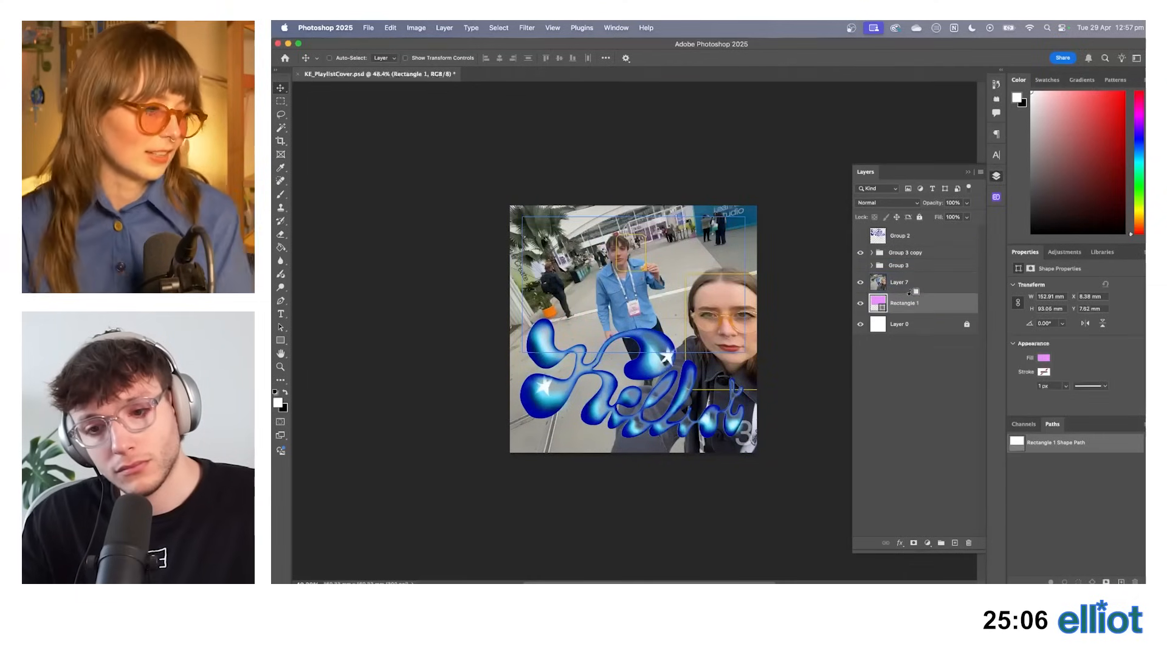
Try clipping the photo, Layer 7, to Rectangle 1 and shifting it slightly up and left, and undo both changes.
{"action": "left_click", "coordinate": [889, 291], "text": "alt"}
{"action": "left_click", "coordinate": [869, 284]}
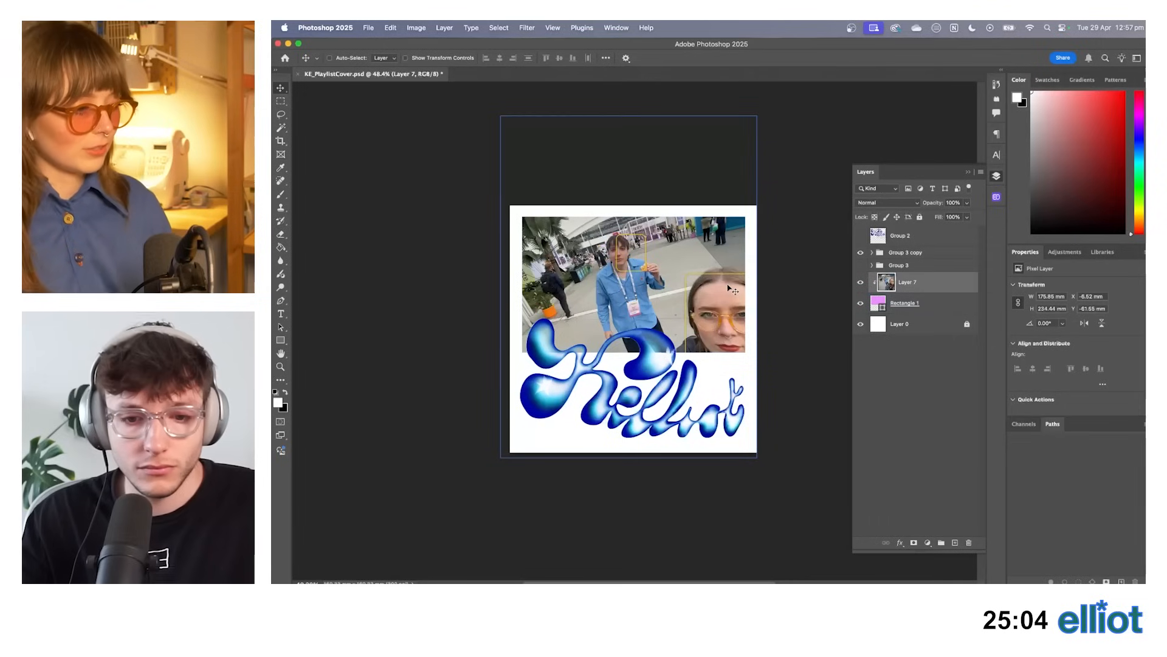
{"action": "left_click_drag", "start_coordinate": [733, 292], "coordinate": [724, 276]}
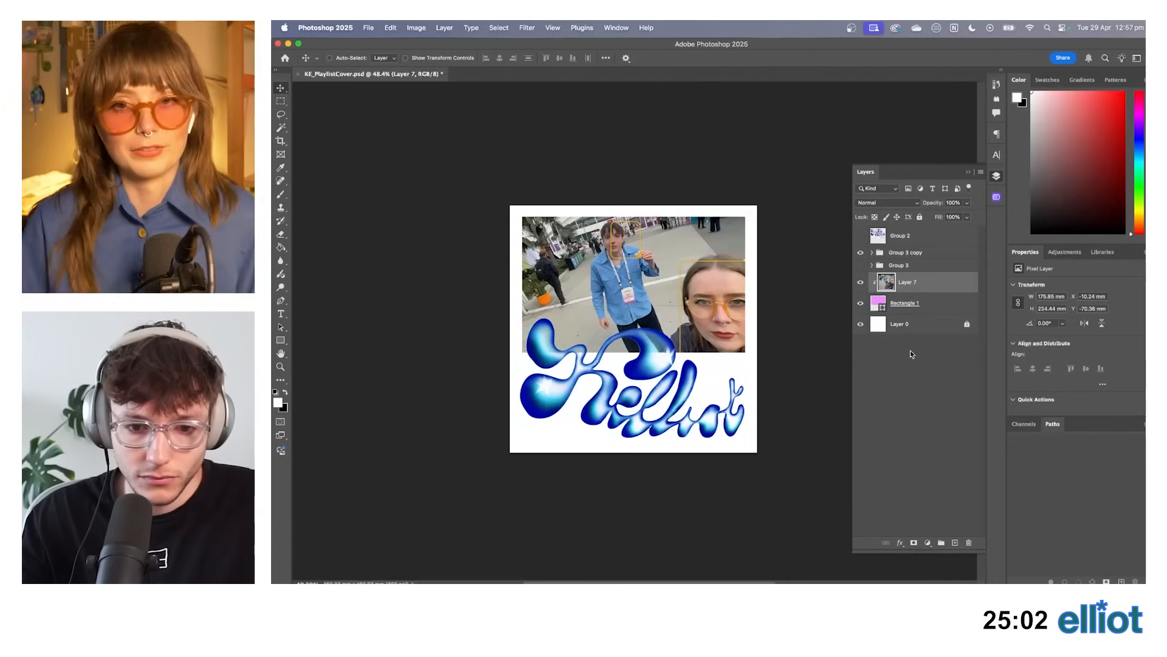
{"action": "key", "text": "super+z"}
{"action": "key", "text": "super+z"}
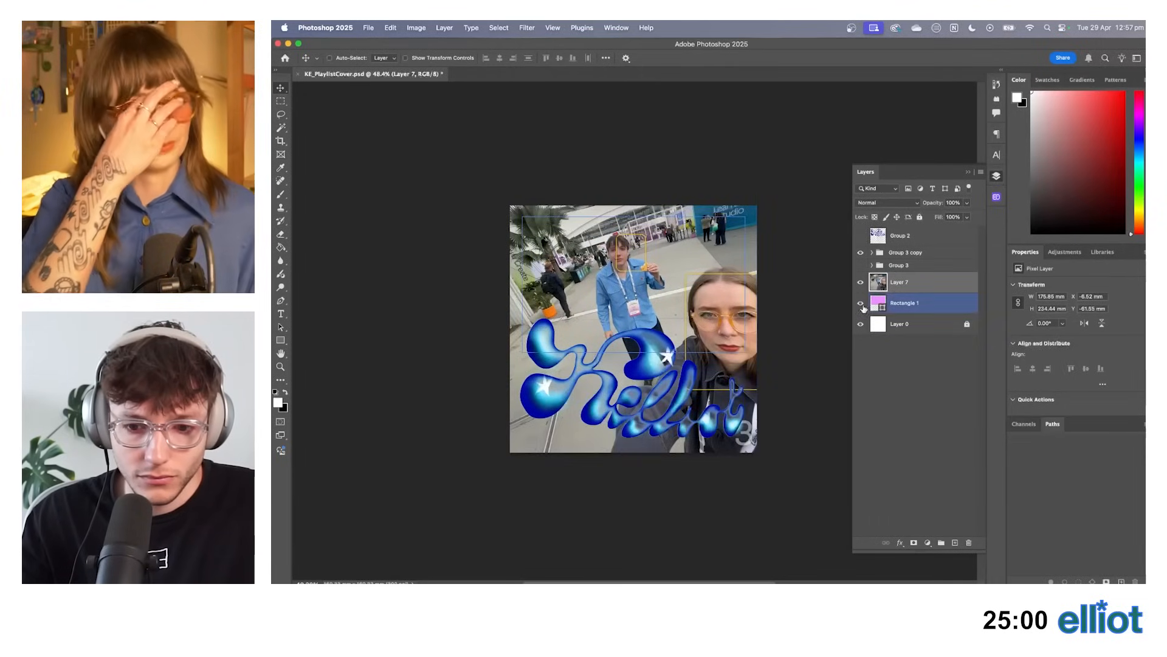
Hide the pink Rectangle 1 layer beneath the photo.
{"action": "left_click", "coordinate": [860, 303]}
{"action": "scroll", "coordinate": [632, 310], "scroll_direction": "up", "scroll_amount": 5}
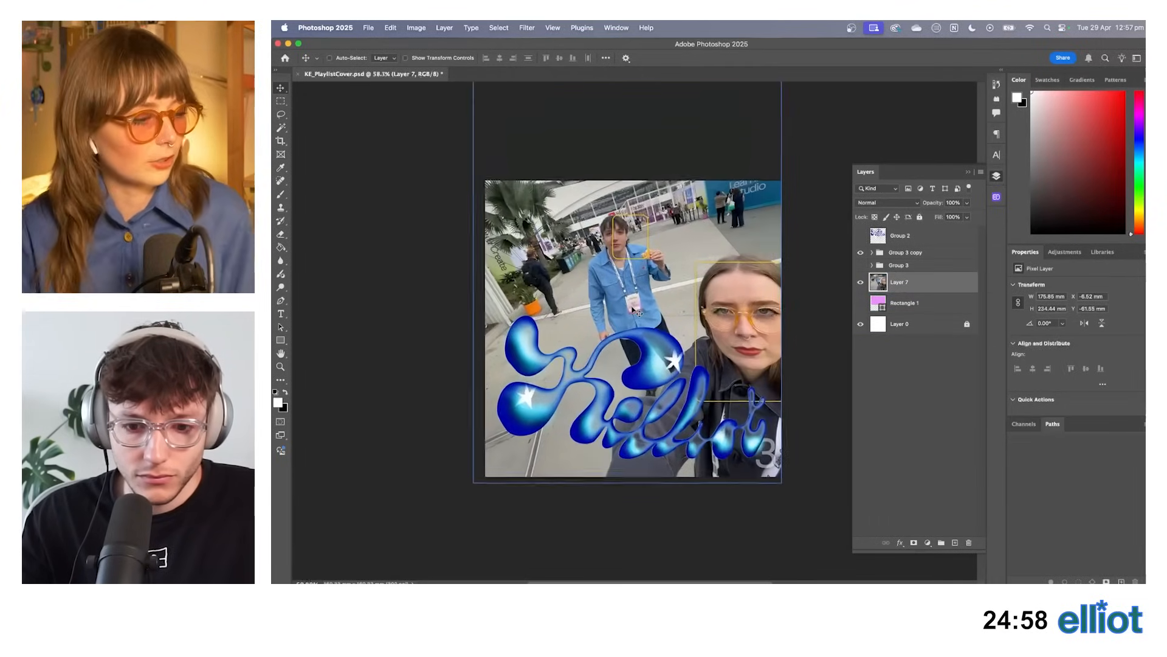
Move the chrome lettering, Group 3 copy, to the upper part of the canvas and hide the photo, Layer 7.
{"action": "scroll", "coordinate": [633, 311], "scroll_direction": "down", "scroll_amount": 1}
{"action": "left_click", "coordinate": [912, 254]}
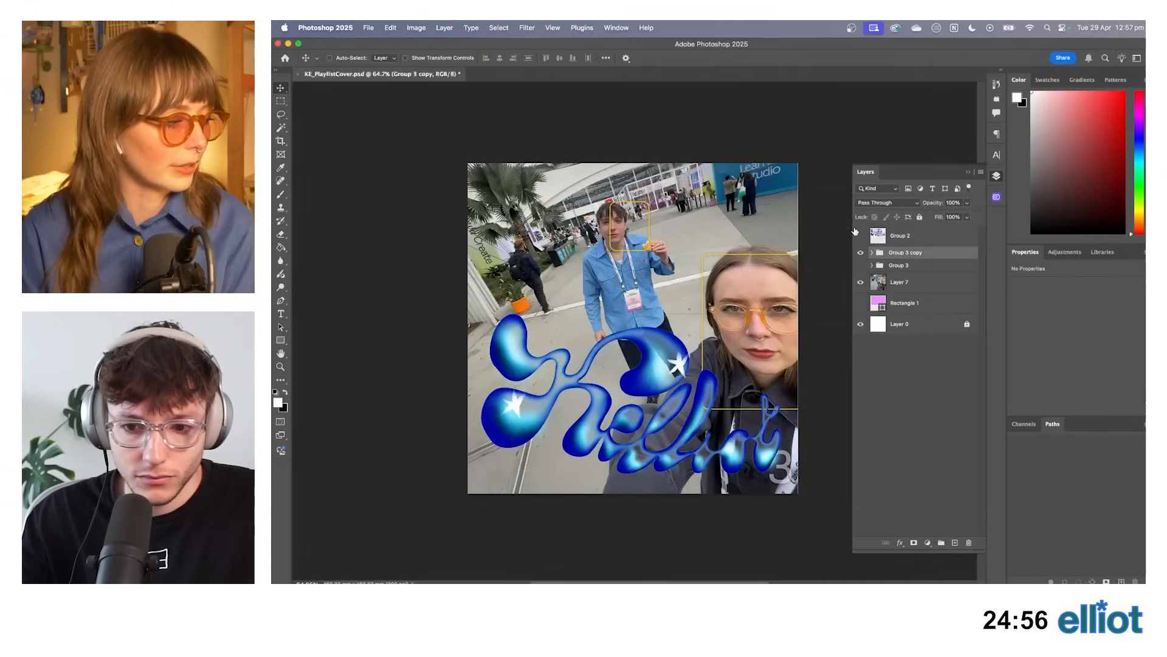
{"action": "left_click", "coordinate": [860, 236]}
{"action": "left_click", "coordinate": [860, 236]}
{"action": "left_click", "coordinate": [907, 237]}
{"action": "left_click", "coordinate": [916, 253]}
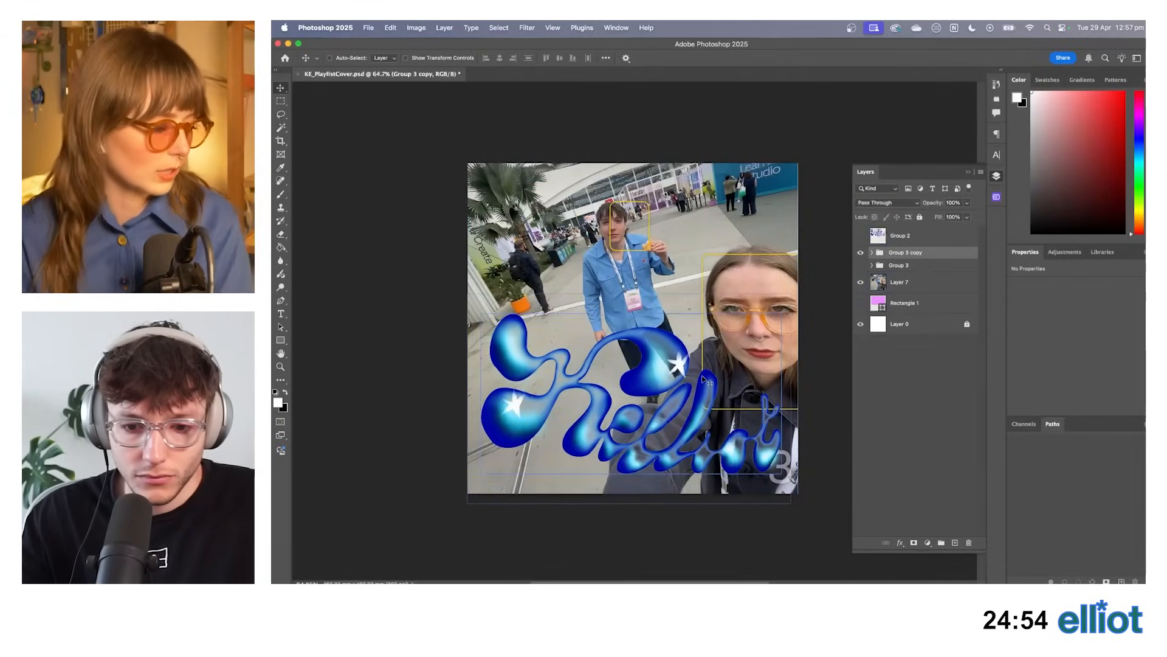
{"action": "left_click_drag", "start_coordinate": [703, 374], "coordinate": [709, 249]}
{"action": "left_click", "coordinate": [860, 282]}
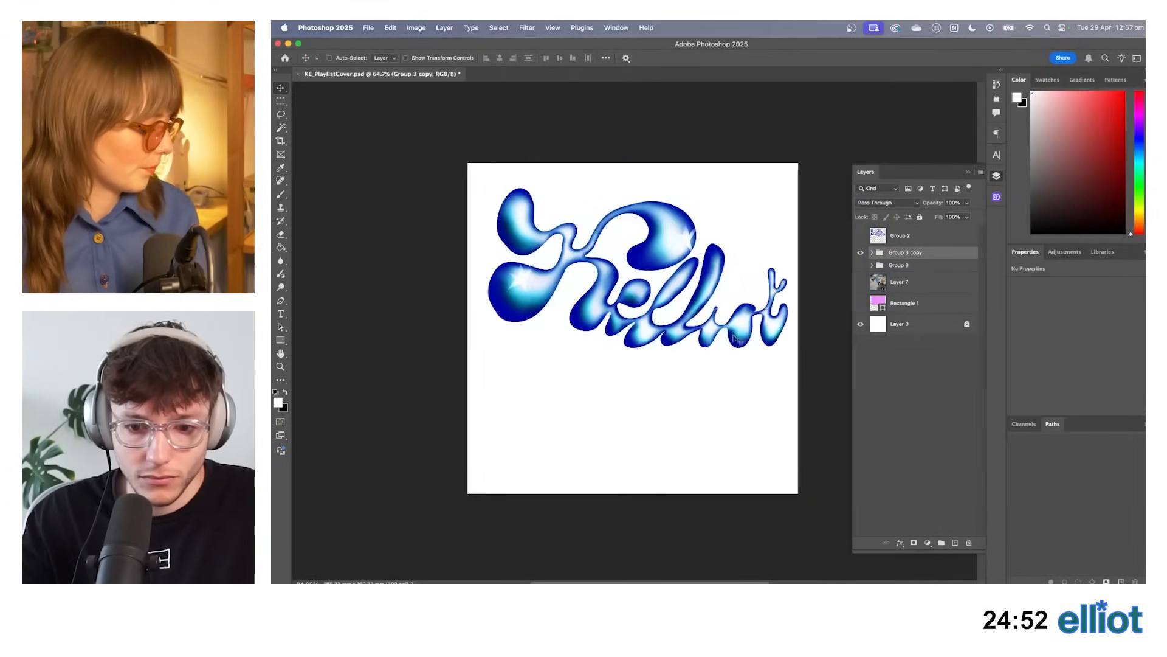
{"action": "left_click_drag", "start_coordinate": [715, 302], "coordinate": [709, 293]}
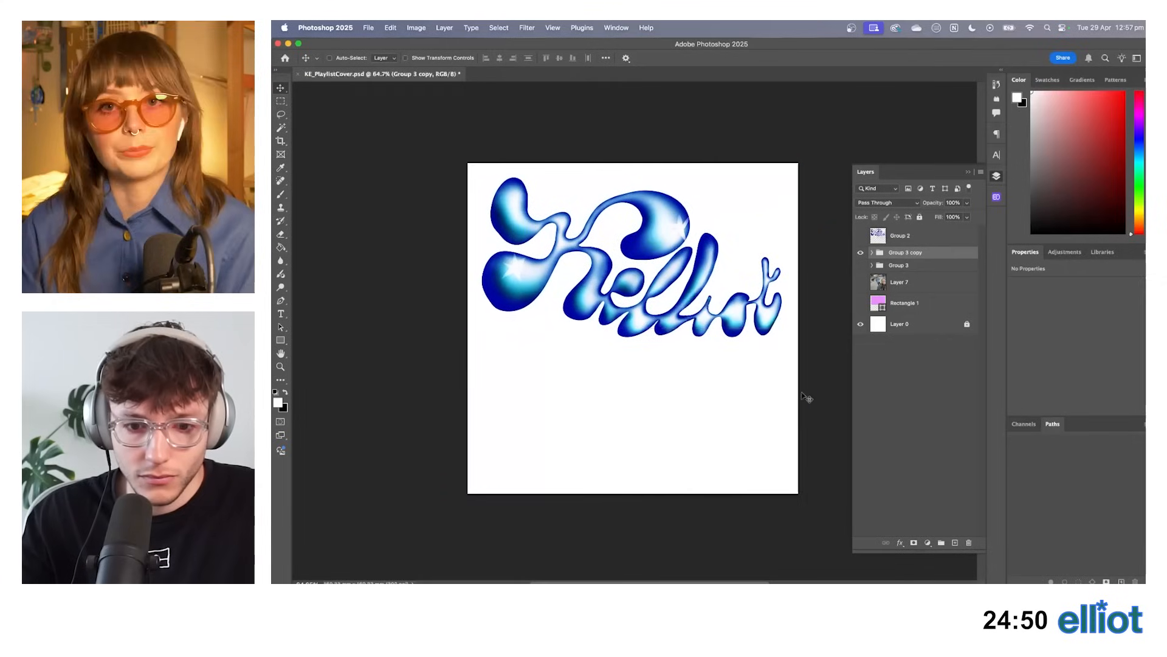
Add the text "Song" beneath the chrome lettering and scale it up to 90.78 pt.
{"action": "key", "text": "t"}
{"action": "left_click", "coordinate": [525, 418]}
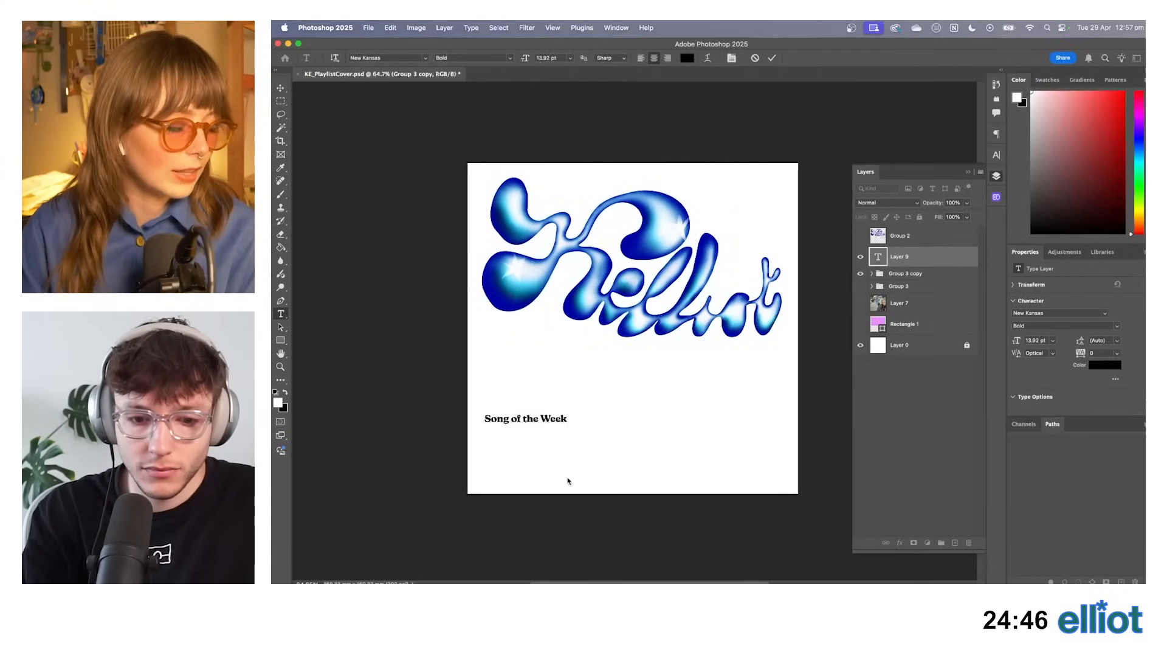
{"action": "key", "text": "super+a"}
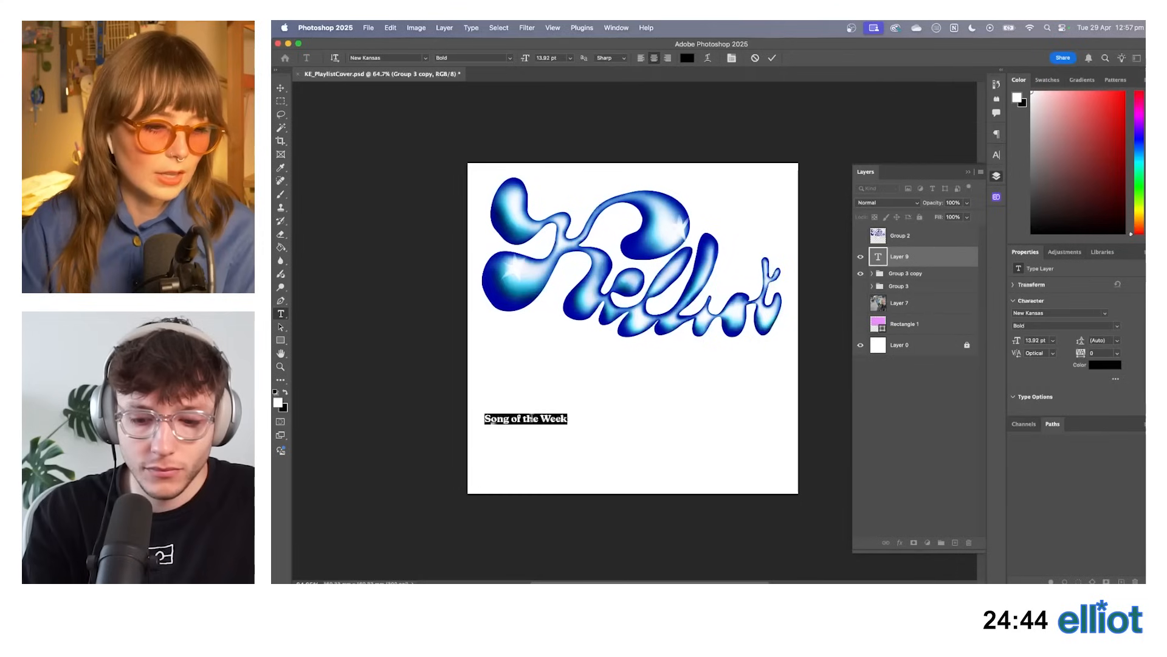
{"action": "type", "text": "Song"}
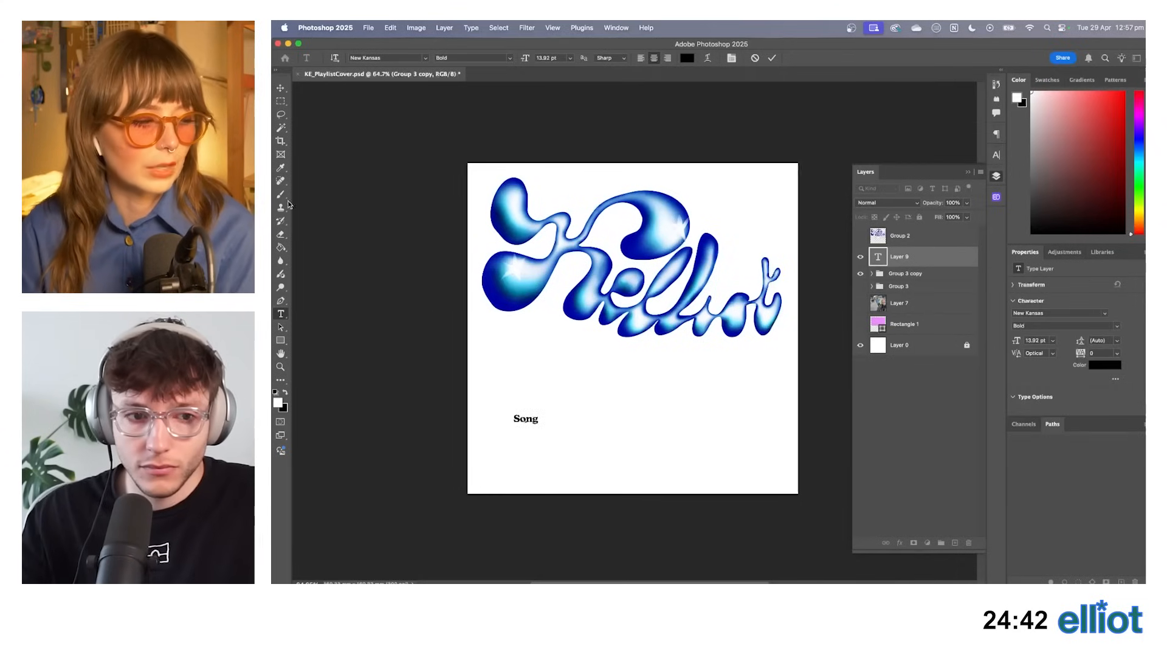
{"action": "left_click", "coordinate": [280, 90]}
{"action": "key", "text": "super+t"}
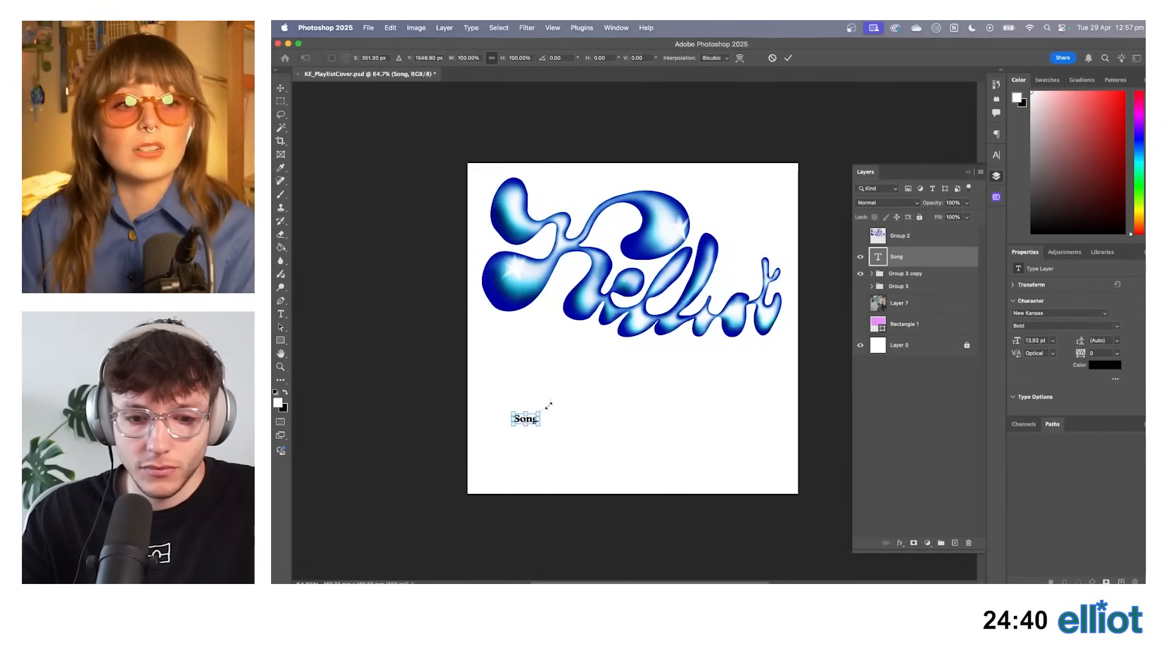
{"action": "left_click_drag", "start_coordinate": [548, 405], "coordinate": [675, 335]}
{"action": "key", "text": "Return"}
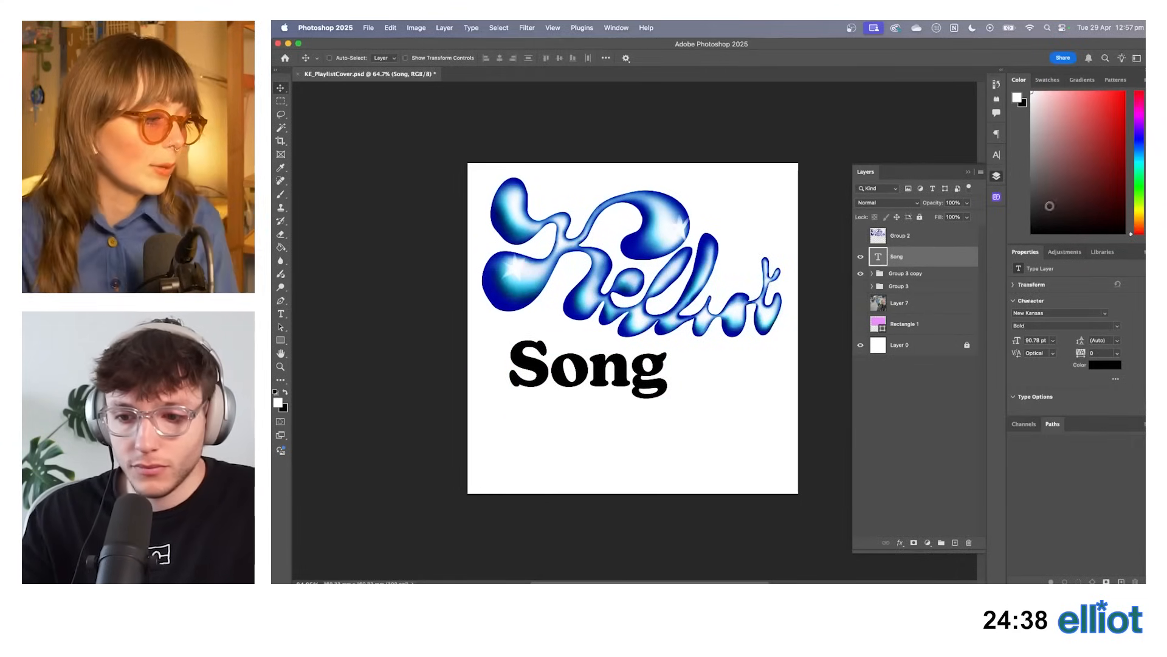
Set the "Song" text in Nuform Sans Bold.
{"action": "left_click", "coordinate": [1057, 313]}
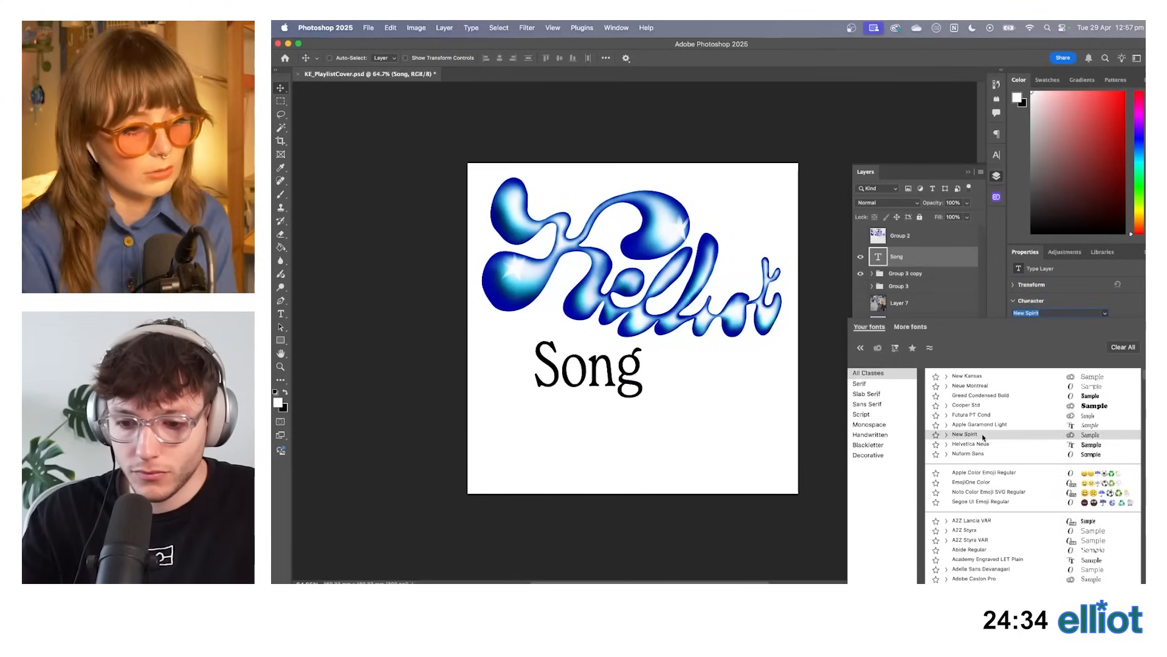
{"action": "left_click", "coordinate": [947, 456]}
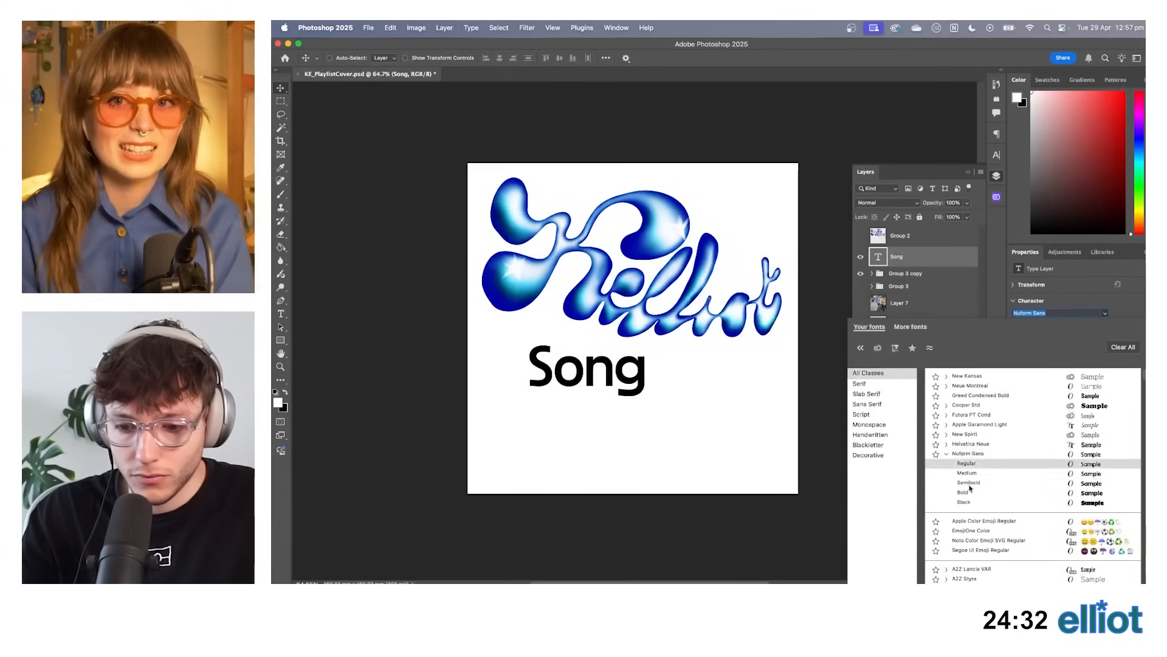
{"action": "left_click", "coordinate": [970, 495]}
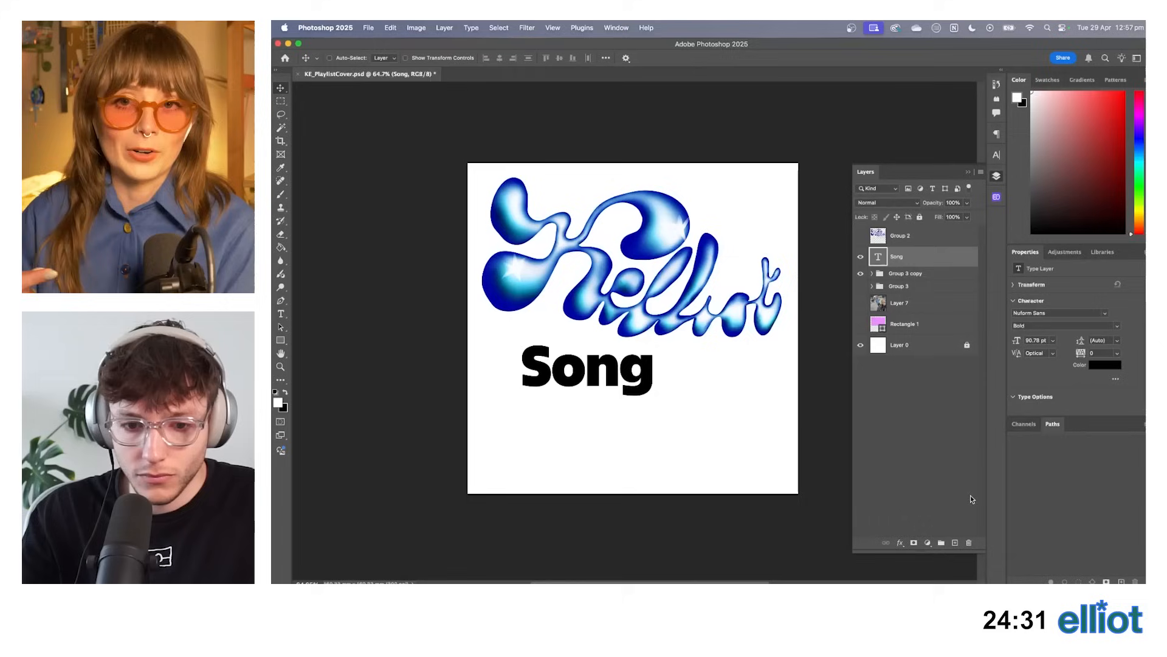
Colour the "Song" text dark blue sampled from the lettering and align it beneath the lettering's left edge.
{"action": "left_click_drag", "start_coordinate": [657, 368], "coordinate": [630, 360]}
{"action": "left_click", "coordinate": [1105, 365]}
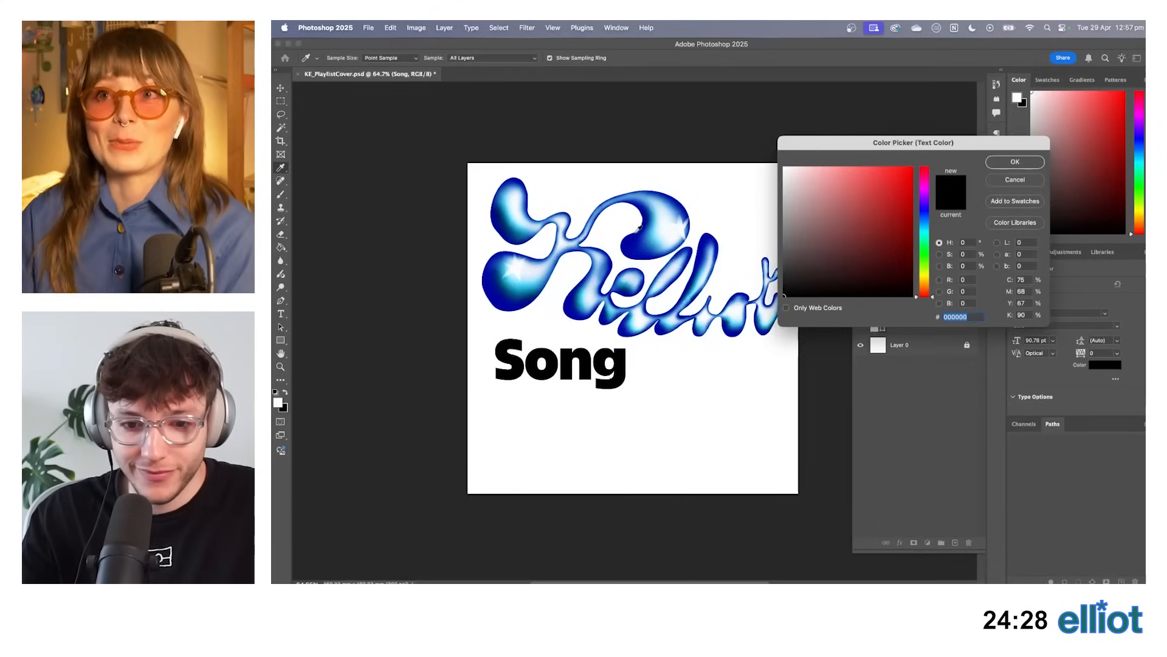
{"action": "left_click", "coordinate": [628, 243]}
{"action": "left_click", "coordinate": [1006, 164]}
{"action": "left_click_drag", "start_coordinate": [591, 355], "coordinate": [578, 346]}
{"action": "left_click_drag", "start_coordinate": [649, 393], "coordinate": [649, 401]}
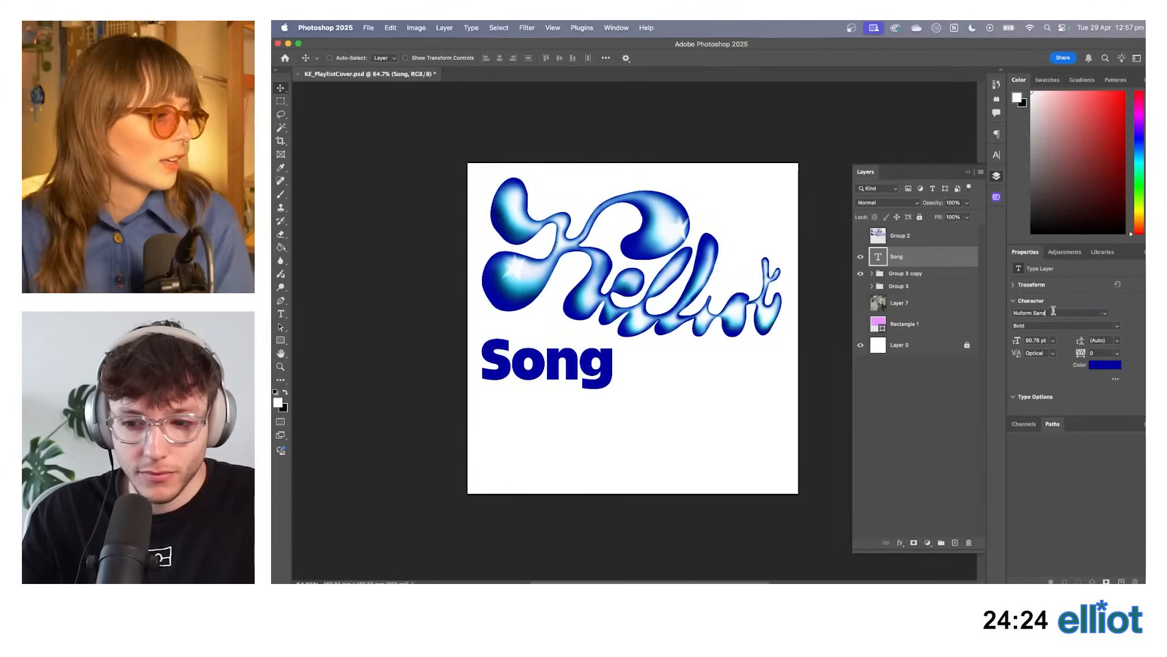
Change the "Song" text to the Plaid S Mono font and tighten its tracking to -100.
{"action": "left_click", "coordinate": [1054, 311]}
{"action": "type", "text": "laid"}
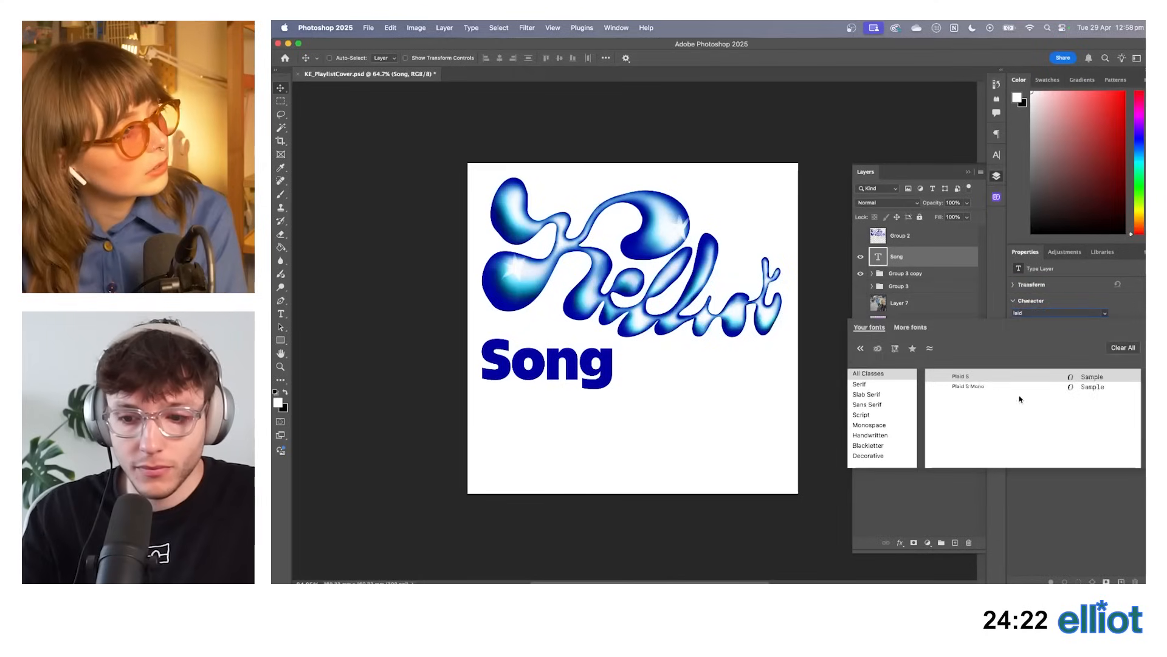
{"action": "left_click", "coordinate": [985, 387]}
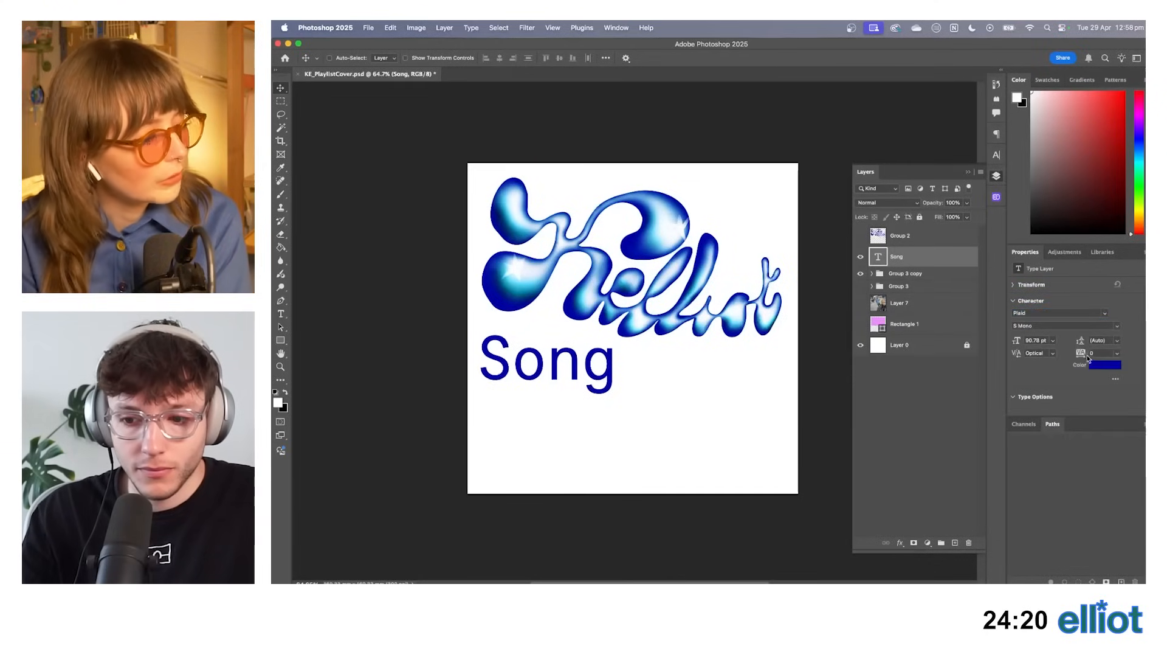
{"action": "left_click_drag", "start_coordinate": [1079, 357], "coordinate": [1080, 357]}
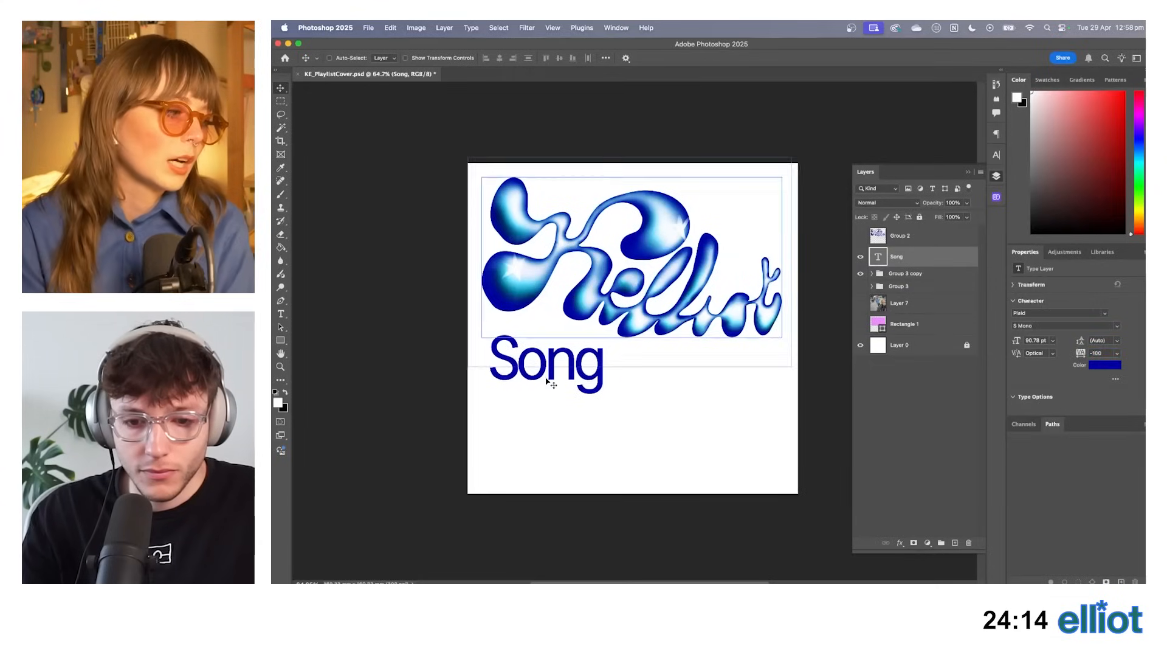
{"action": "key", "text": "y"}
{"action": "left_click", "coordinate": [658, 277]}
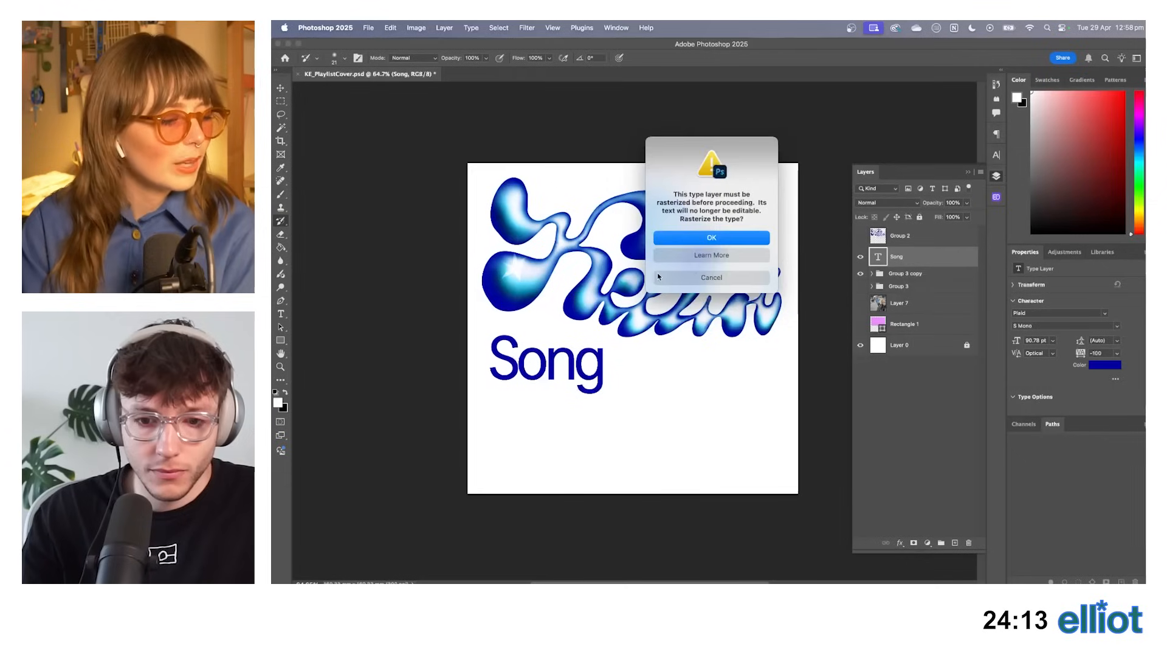
{"action": "left_click", "coordinate": [695, 275]}
Try extending the text to "Song of the Week" on a single line, and undo the change.
{"action": "key", "text": "t"}
{"action": "left_click", "coordinate": [603, 362]}
{"action": "type", "text": "of"}
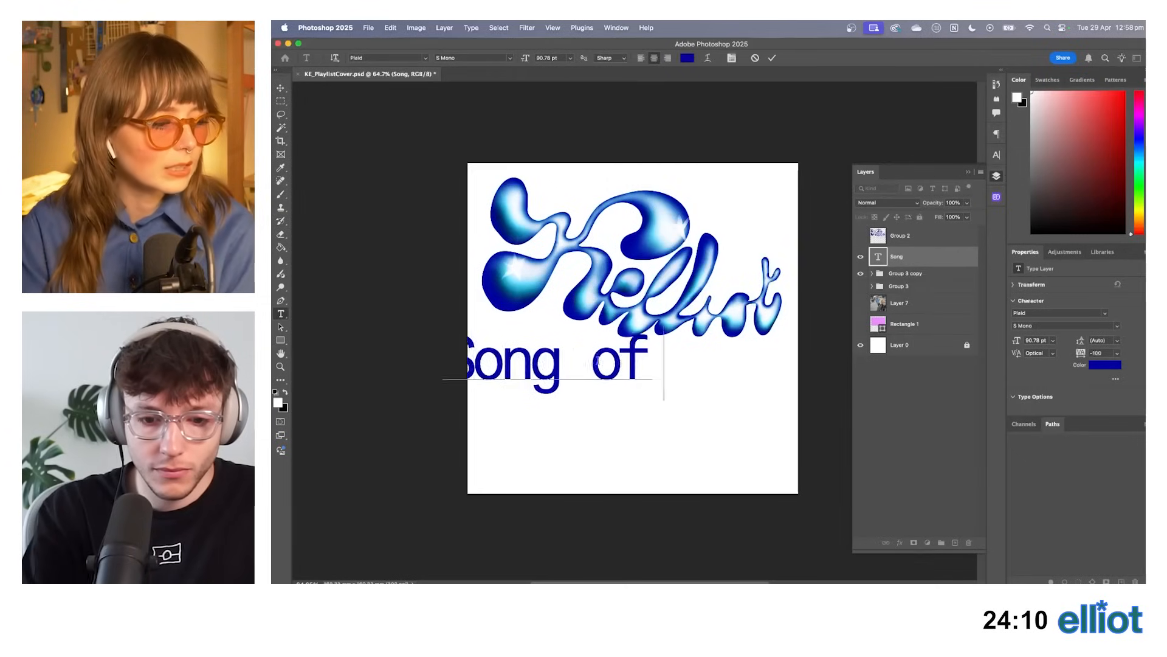
{"action": "type", "text": " the Week"}
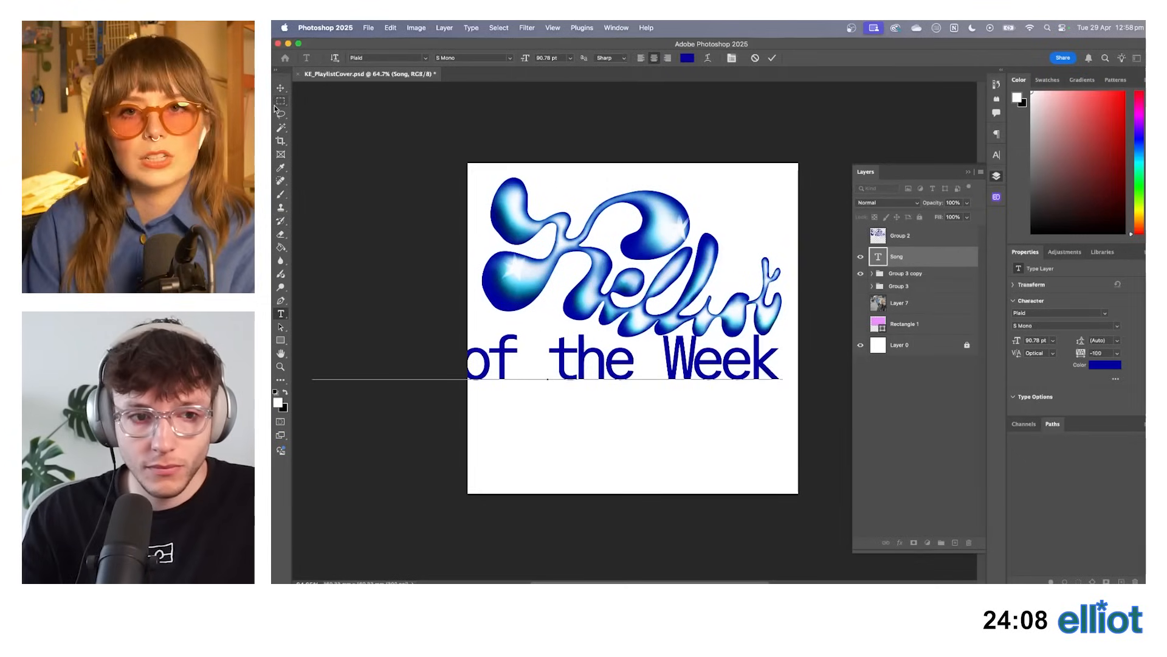
{"action": "left_click", "coordinate": [280, 88]}
{"action": "left_click_drag", "start_coordinate": [632, 348], "coordinate": [763, 336]}
{"action": "key", "text": "super+z"}
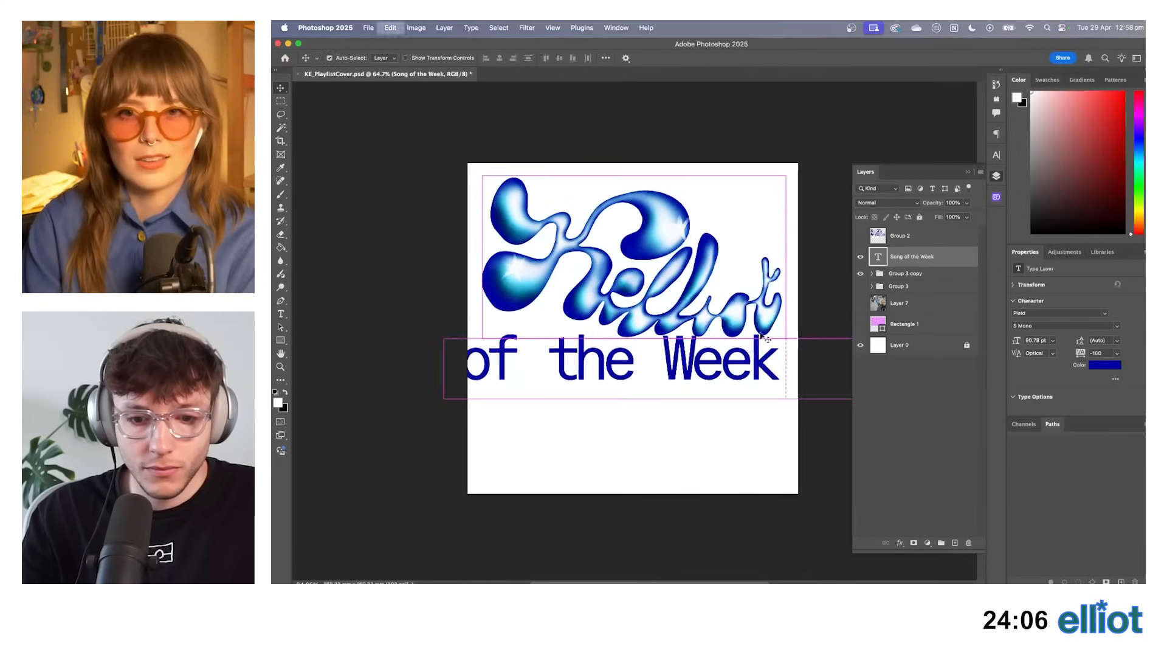
{"action": "key", "text": "super+z"}
Duplicate the "Song" text, place the copy lower on the canvas and change it to "Week".
{"action": "key", "text": "super+j"}
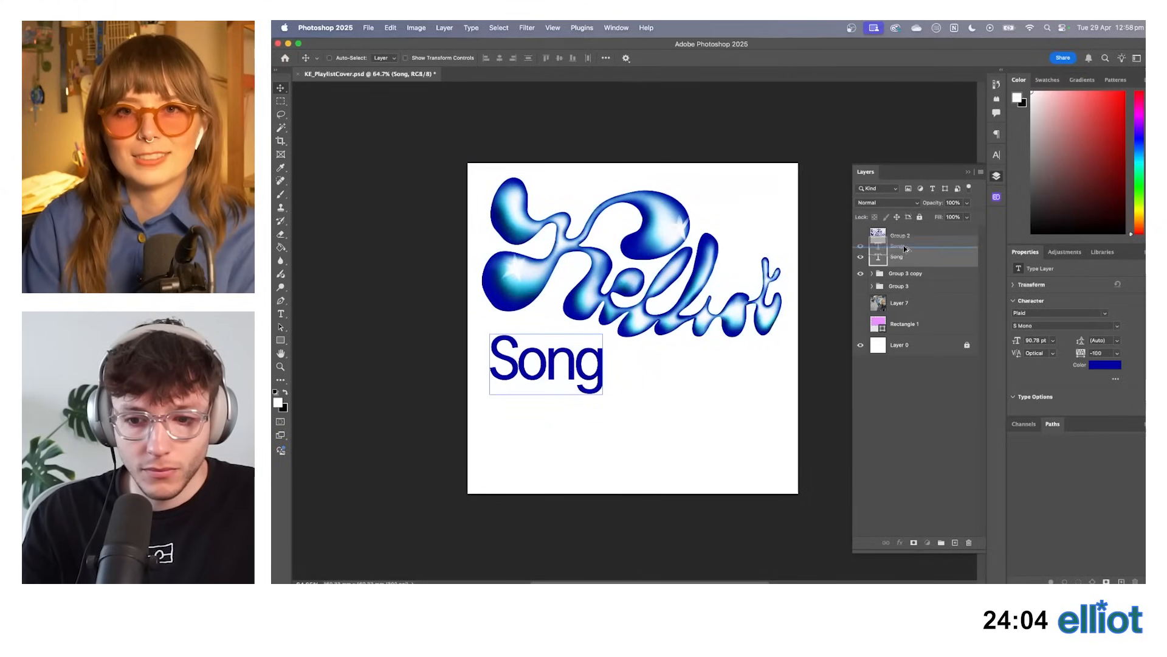
{"action": "left_click_drag", "start_coordinate": [568, 371], "coordinate": [619, 455]}
{"action": "double_click", "coordinate": [599, 439]}
{"action": "type", "text": "Week"}
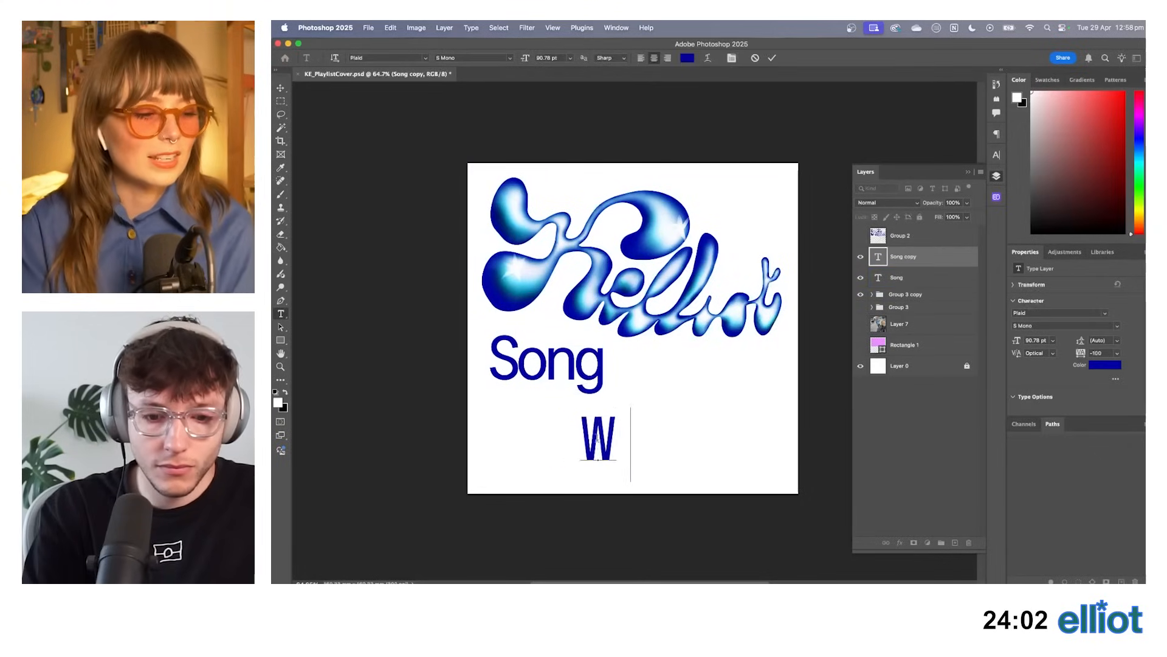
Adjust the kerning between the letters of "Week" and move the word up directly beneath "Song".
{"action": "key", "text": "alt+Left"}
{"action": "key", "text": "alt+Left"}
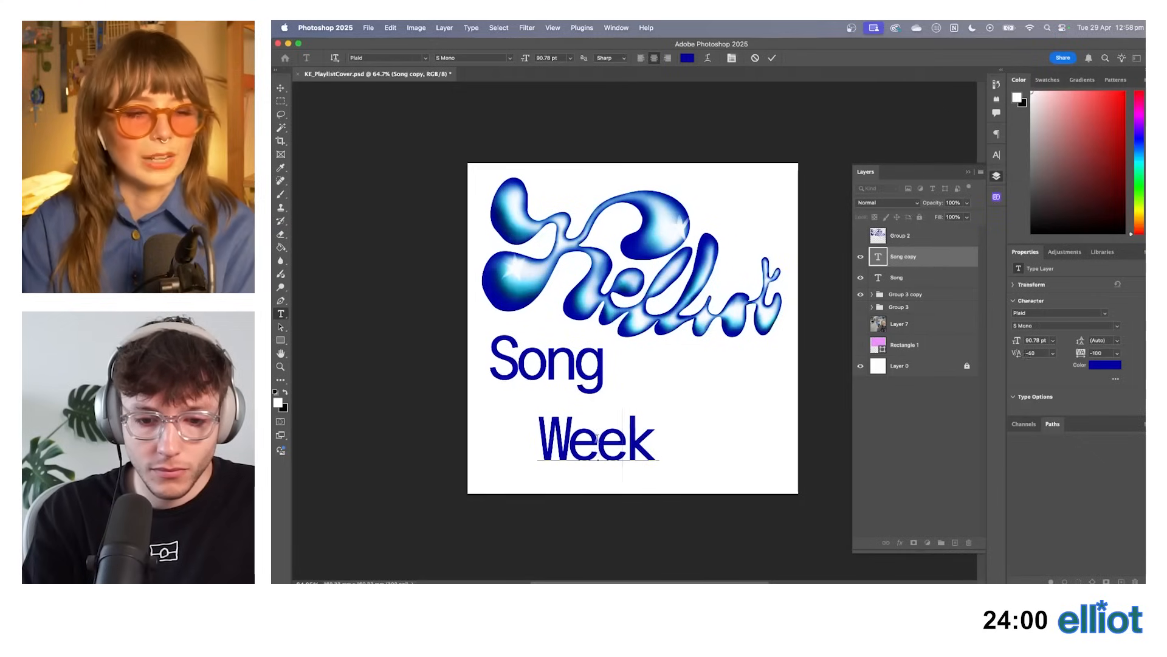
{"action": "key", "text": "alt+Right"}
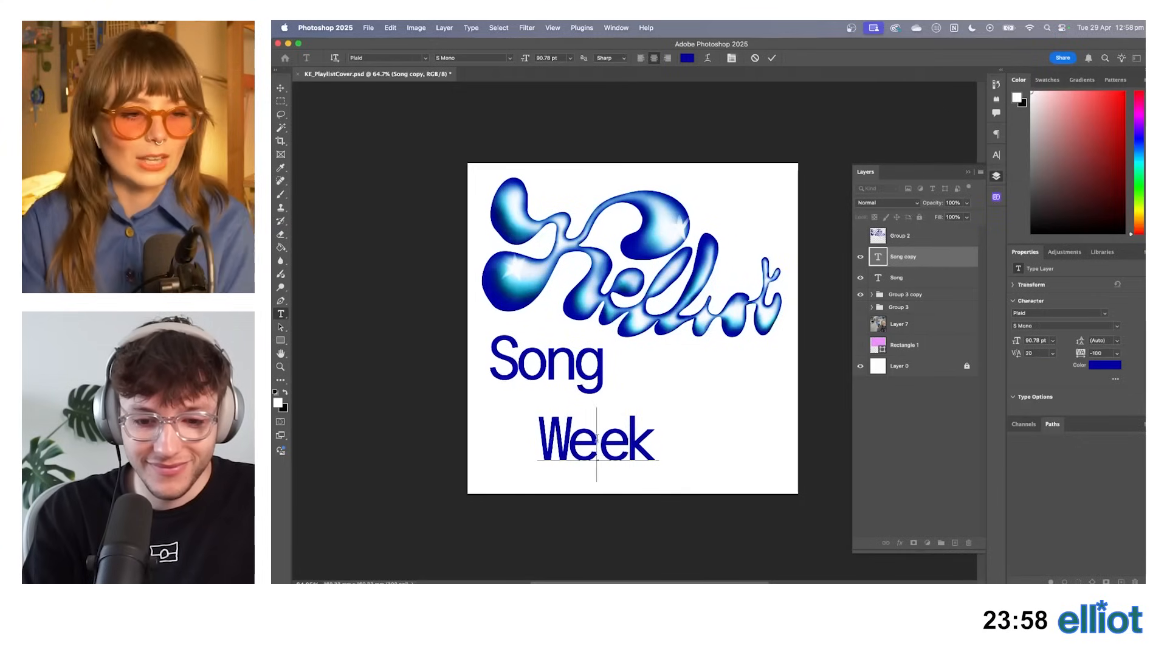
{"action": "key", "text": "alt+Left"}
{"action": "key", "text": "alt+Left"}
{"action": "key", "text": "alt+Left"}
{"action": "key", "text": "alt+Left"}
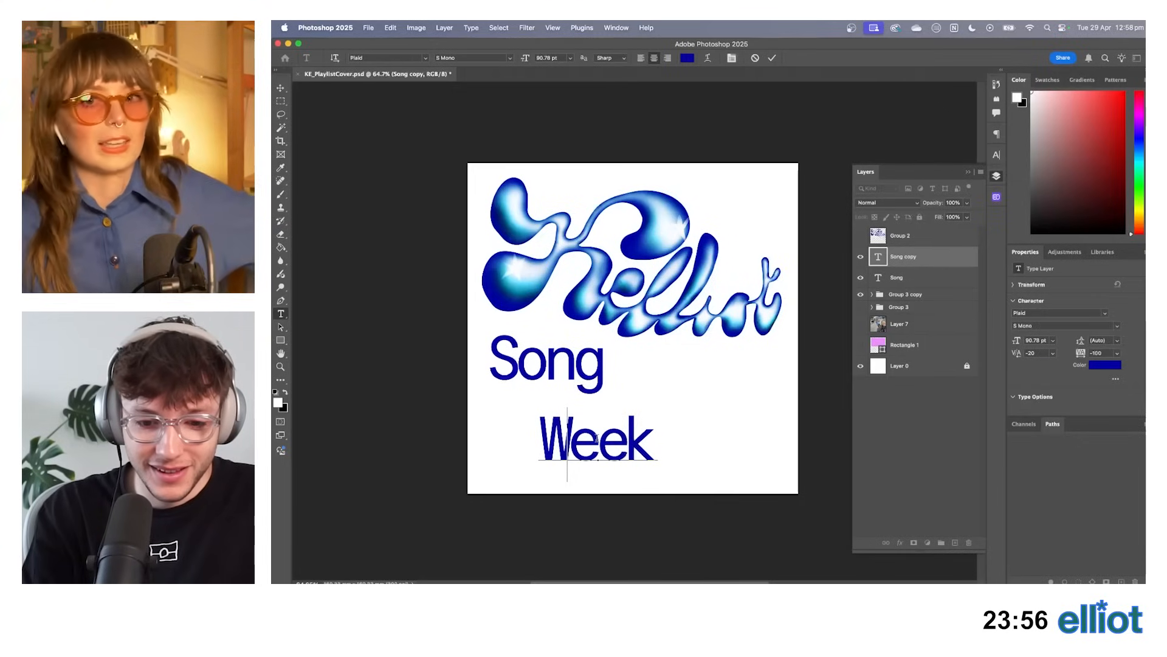
{"action": "key", "text": "alt+Right"}
{"action": "key", "text": "alt+Right"}
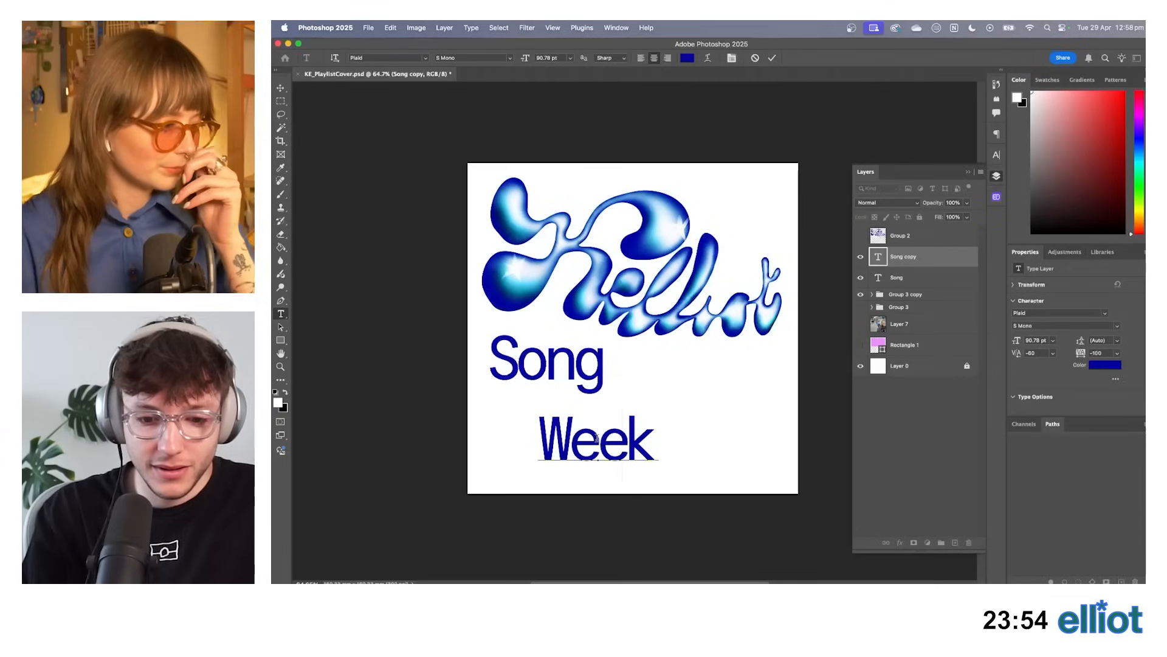
{"action": "left_click", "coordinate": [281, 88]}
{"action": "left_click_drag", "start_coordinate": [634, 429], "coordinate": [638, 397]}
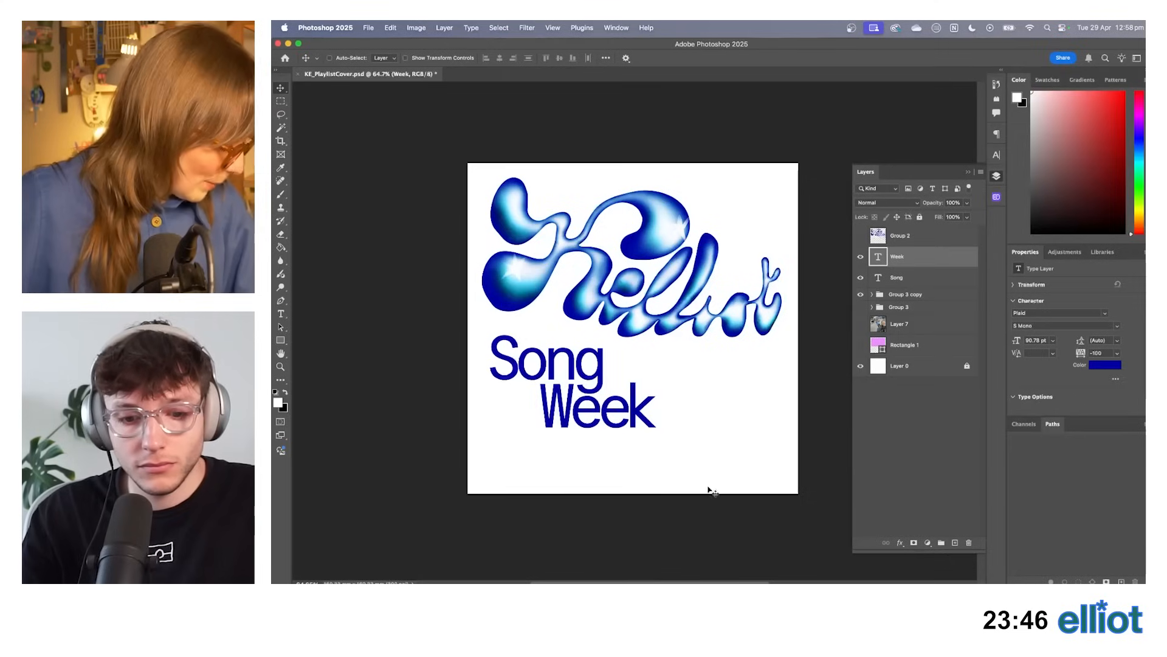
Duplicate the "Week" text, place the copy near the canvas's lower edge and change it to "of".
{"action": "key", "text": "super+j"}
{"action": "left_click_drag", "start_coordinate": [610, 404], "coordinate": [679, 469]}
{"action": "key", "text": "t"}
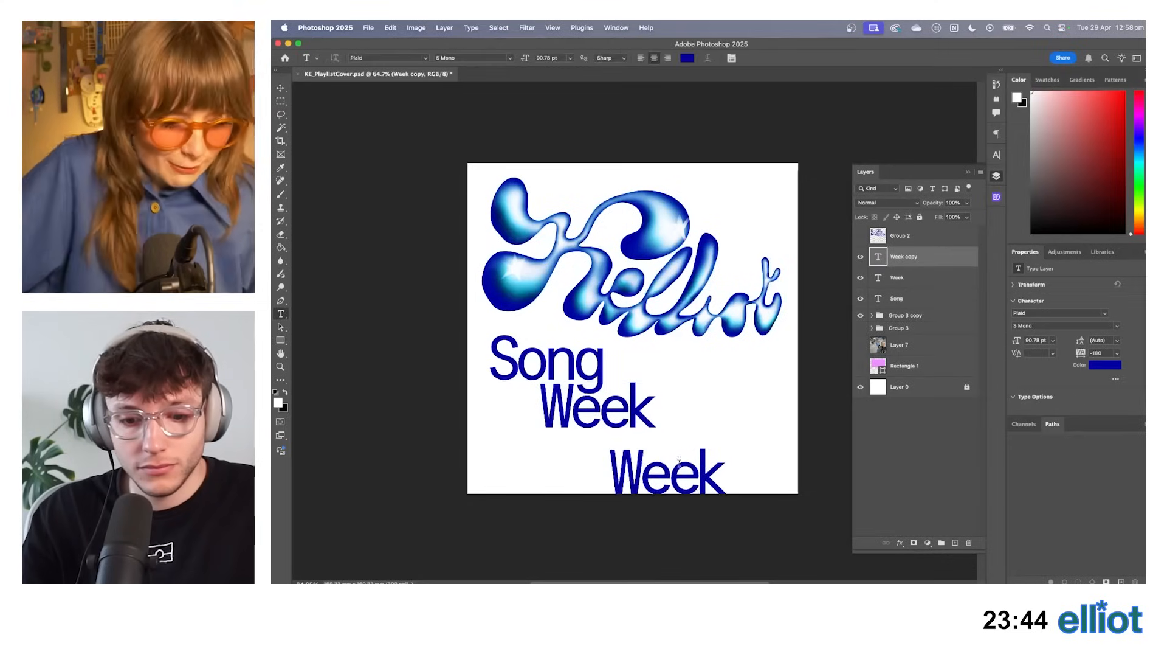
{"action": "left_click", "coordinate": [680, 469]}
{"action": "key", "text": "super+a"}
{"action": "type", "text": "of"}
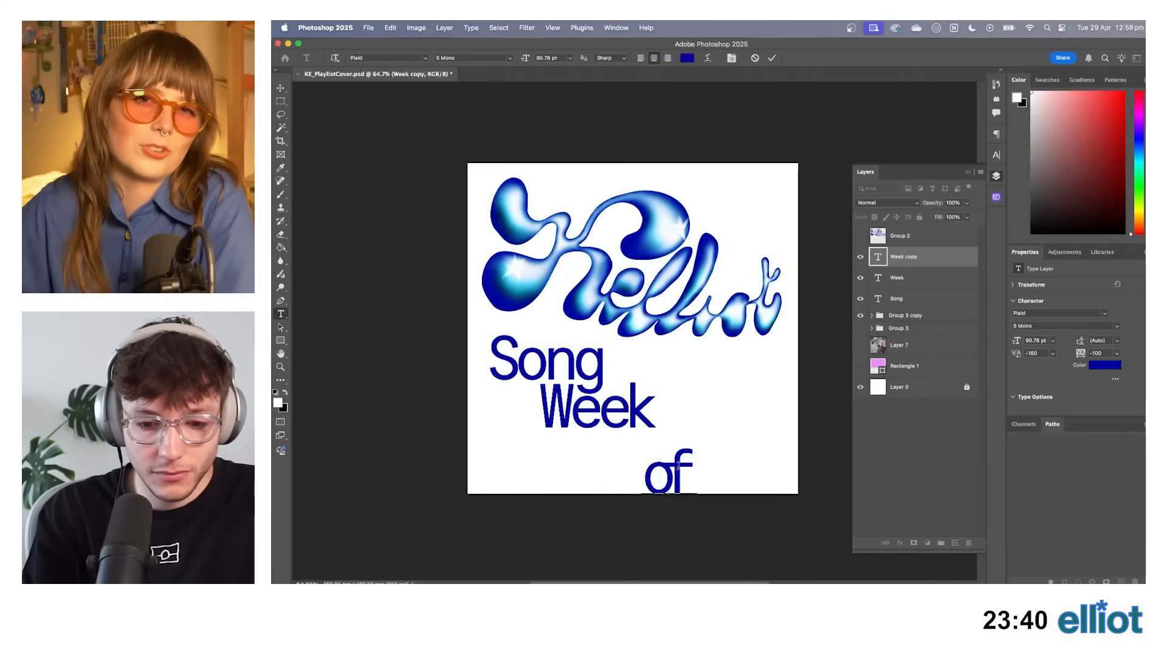
Loosen the kerning between the letters of "of" to -80 and place the word just after "Song", slightly lower.
{"action": "key", "text": "alt+Right"}
{"action": "key", "text": "alt+Right"}
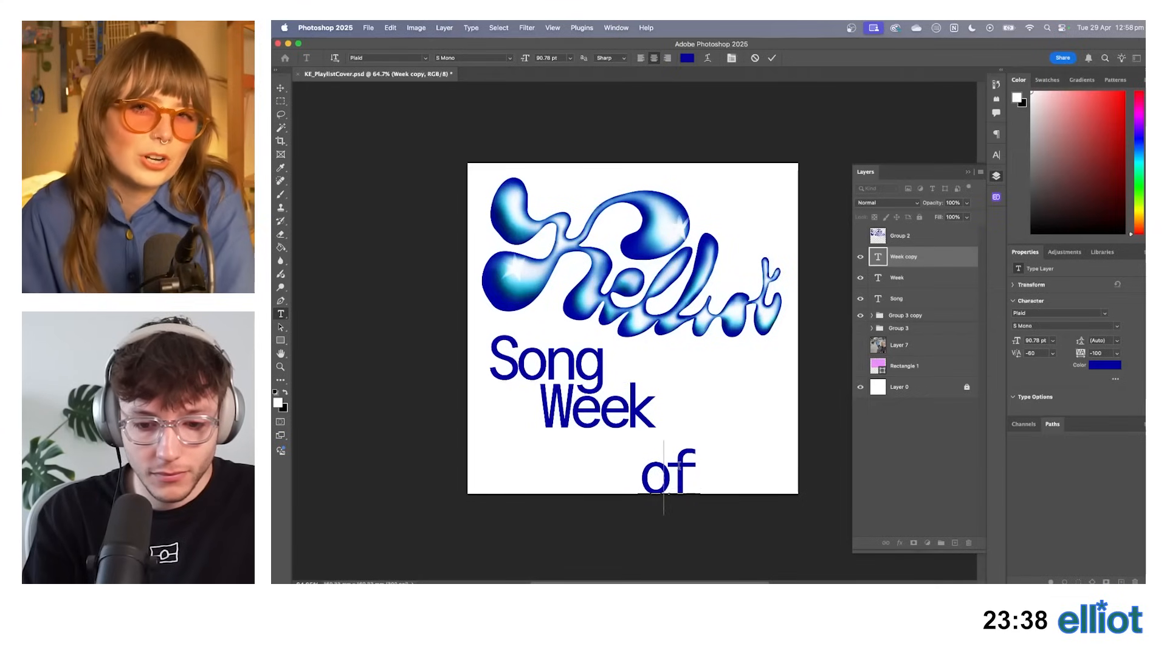
{"action": "left_click", "coordinate": [280, 86]}
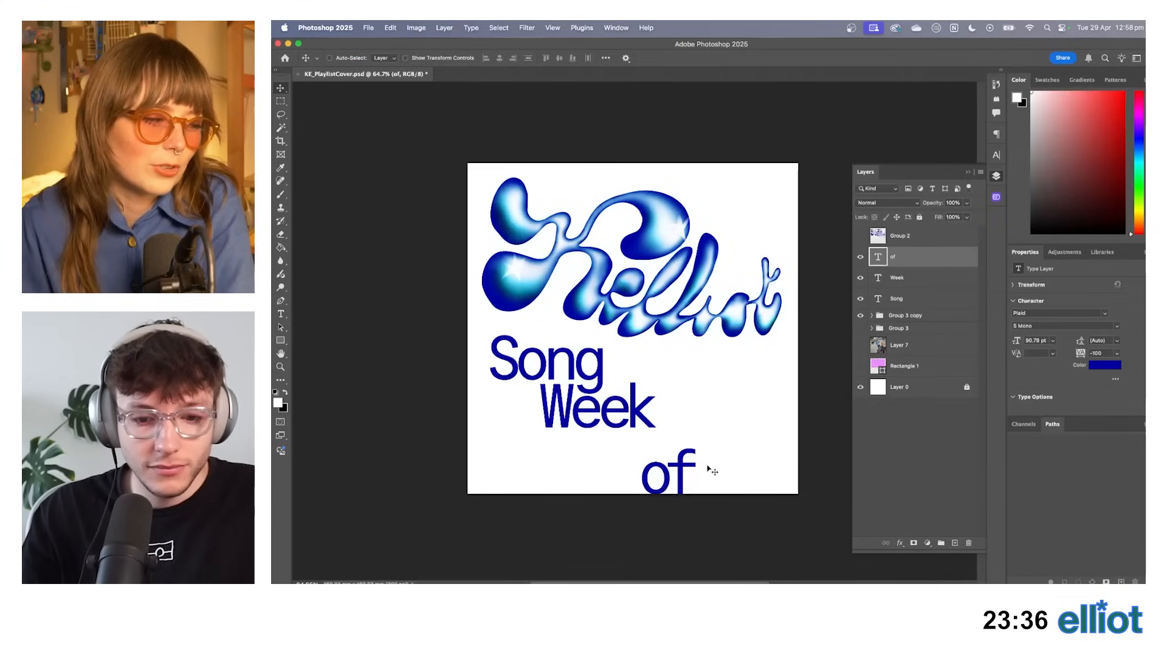
{"action": "left_click_drag", "start_coordinate": [707, 469], "coordinate": [667, 383]}
{"action": "key", "text": "shift+Down"}
{"action": "key", "text": "shift+Down"}
{"action": "key", "text": "shift+Down"}
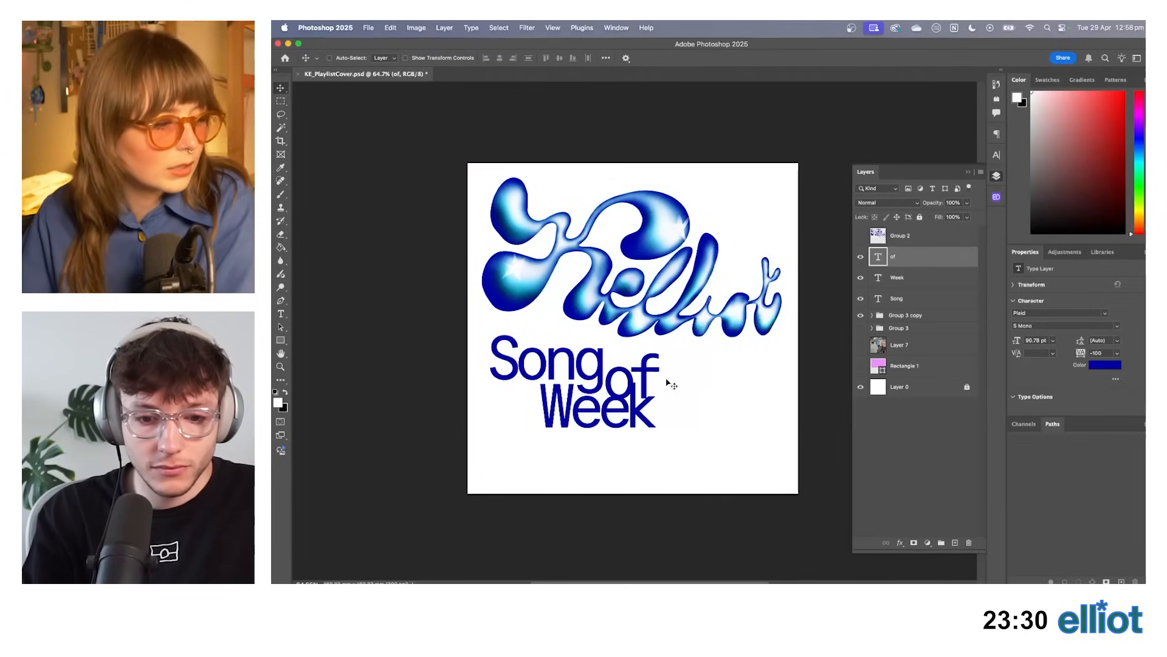
Move "Week" near the canvas's lower edge, duplicate it further up and to the left, and change the copy to "the".
{"action": "left_click", "coordinate": [898, 277]}
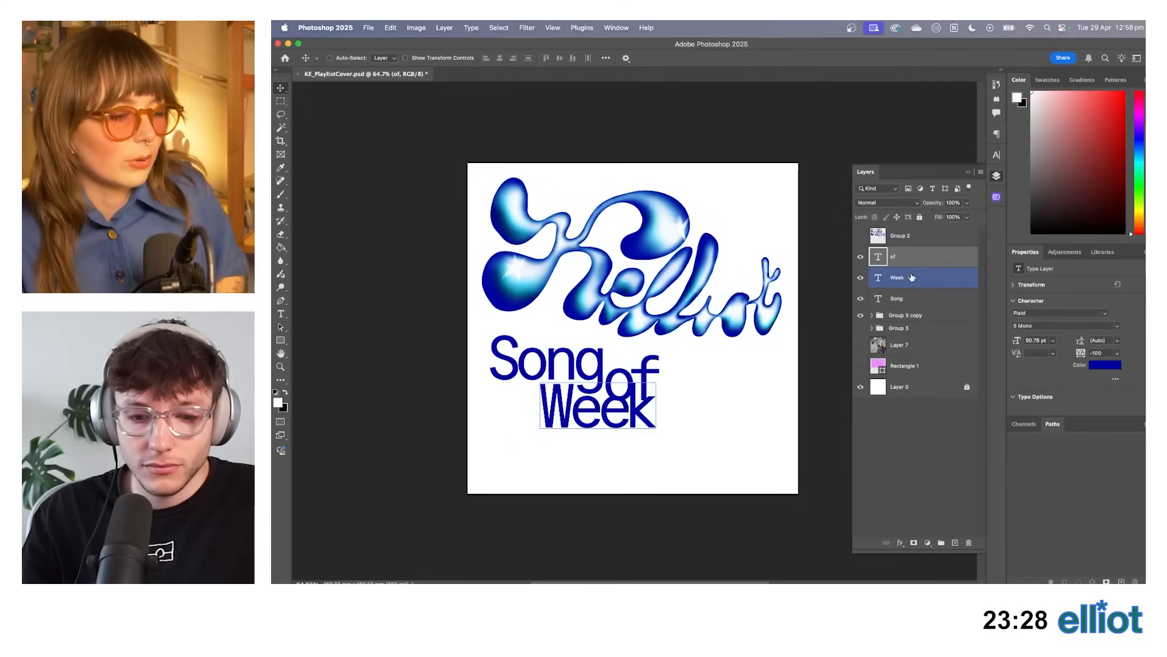
{"action": "left_click_drag", "start_coordinate": [710, 409], "coordinate": [727, 463]}
{"action": "left_click_drag", "start_coordinate": [898, 278], "coordinate": [913, 290]}
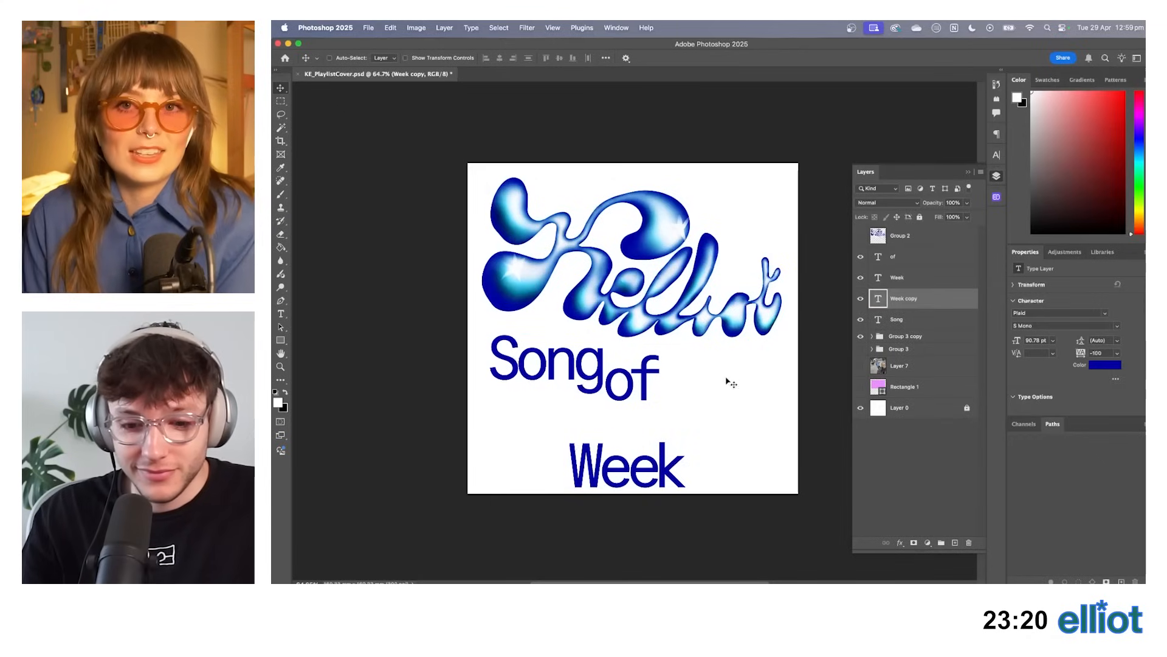
{"action": "left_click_drag", "start_coordinate": [730, 382], "coordinate": [648, 356]}
{"action": "key", "text": "t"}
{"action": "double_click", "coordinate": [538, 438]}
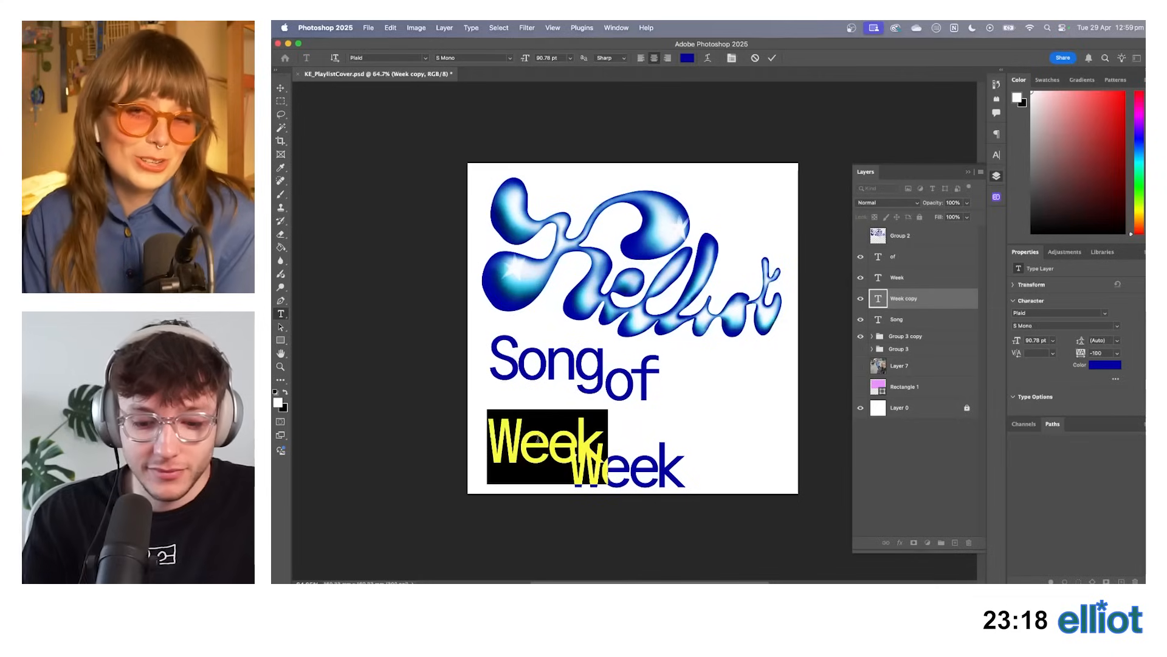
{"action": "type", "text": "the"}
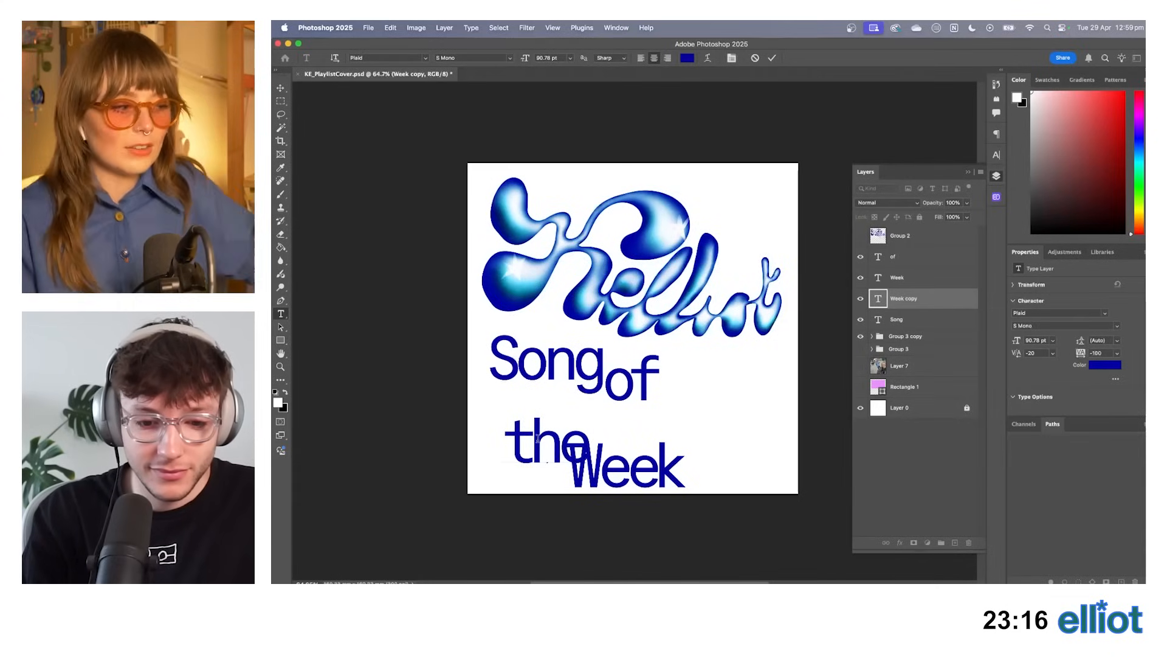
{"action": "left_click", "coordinate": [280, 88]}
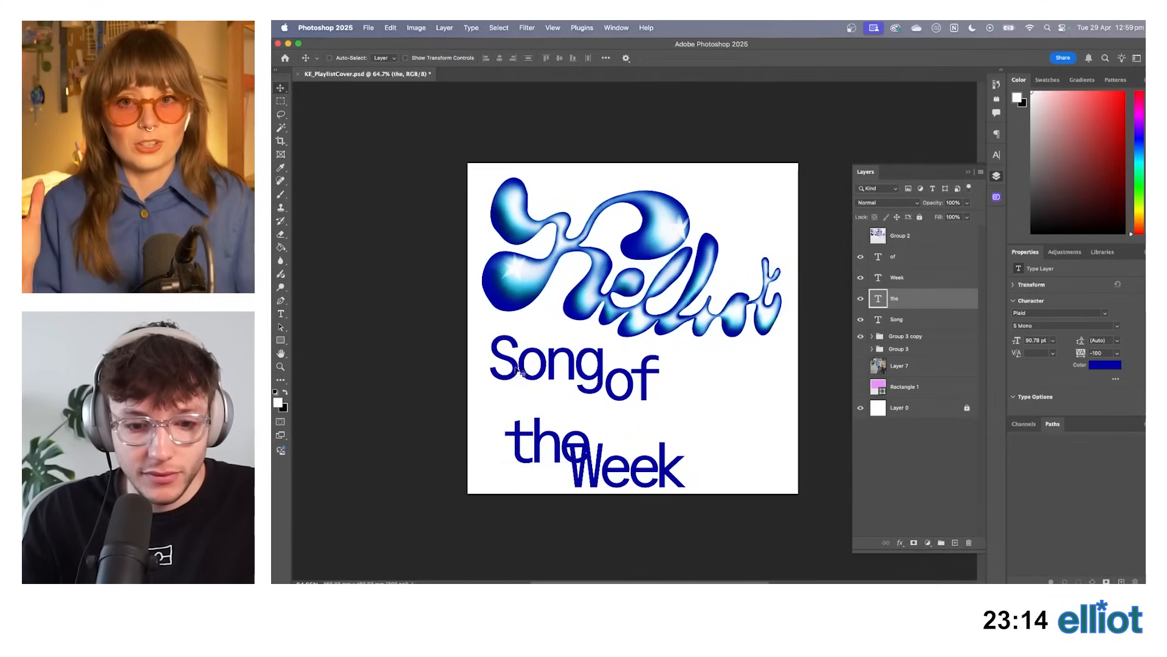
Place "the" directly beneath "Song", slightly indented, and position "Week" just after it and slightly lower.
{"action": "left_click_drag", "start_coordinate": [569, 416], "coordinate": [588, 384]}
{"action": "key", "text": "shift+Up"}
{"action": "key", "text": "shift+Right"}
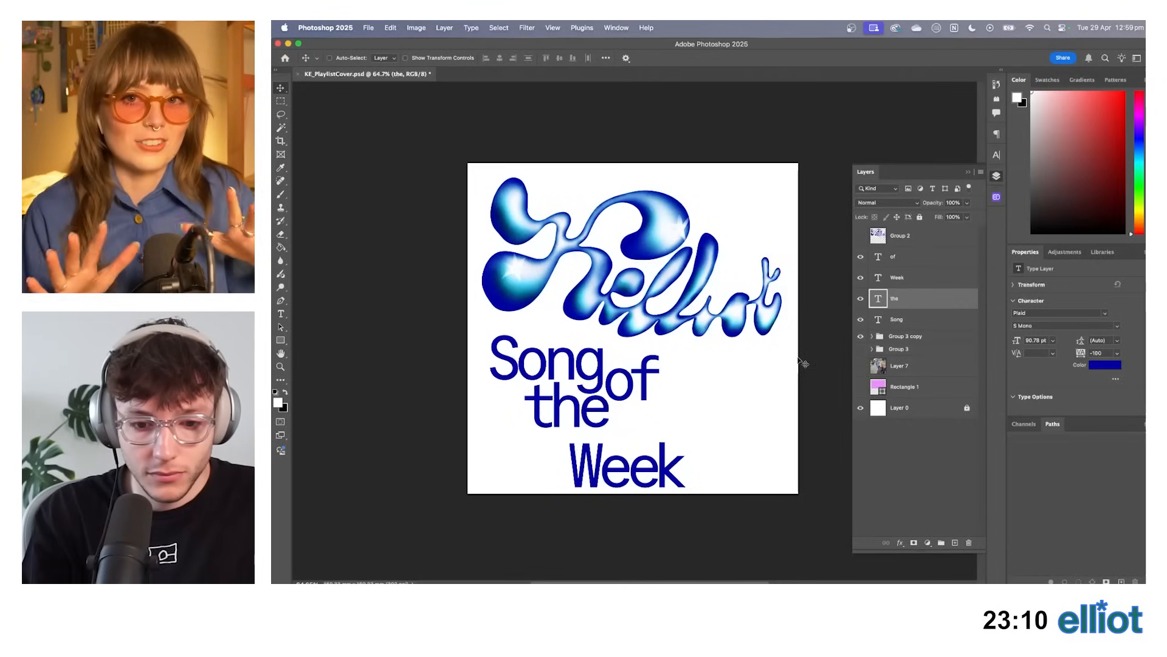
{"action": "left_click", "coordinate": [898, 277]}
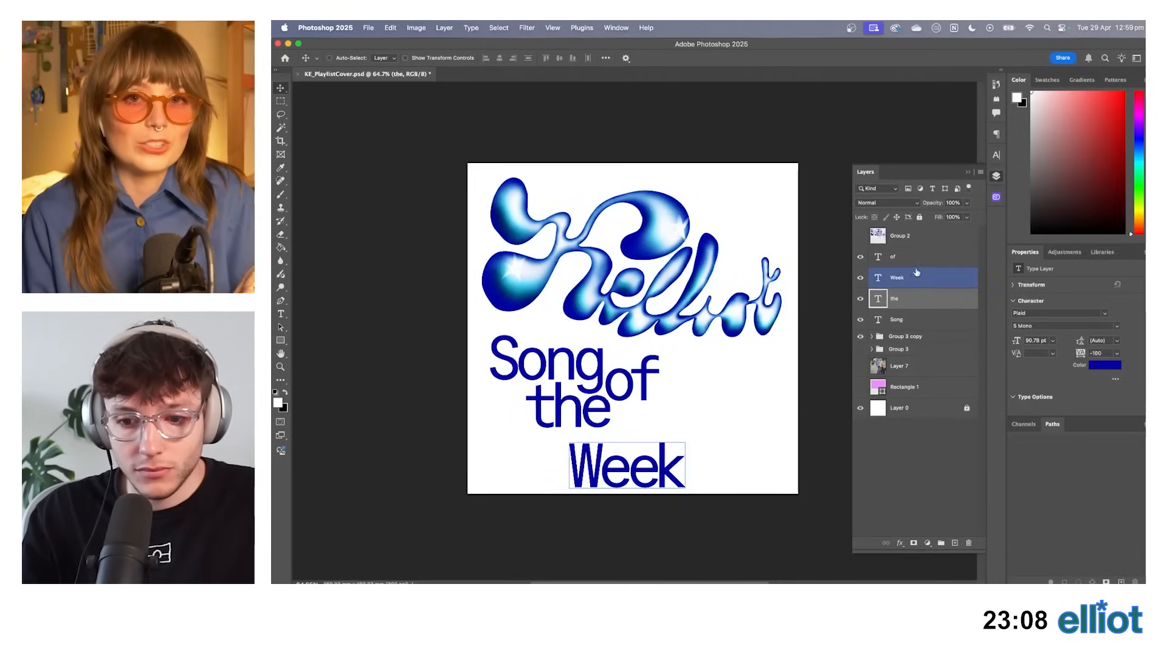
{"action": "left_click_drag", "start_coordinate": [634, 483], "coordinate": [679, 441]}
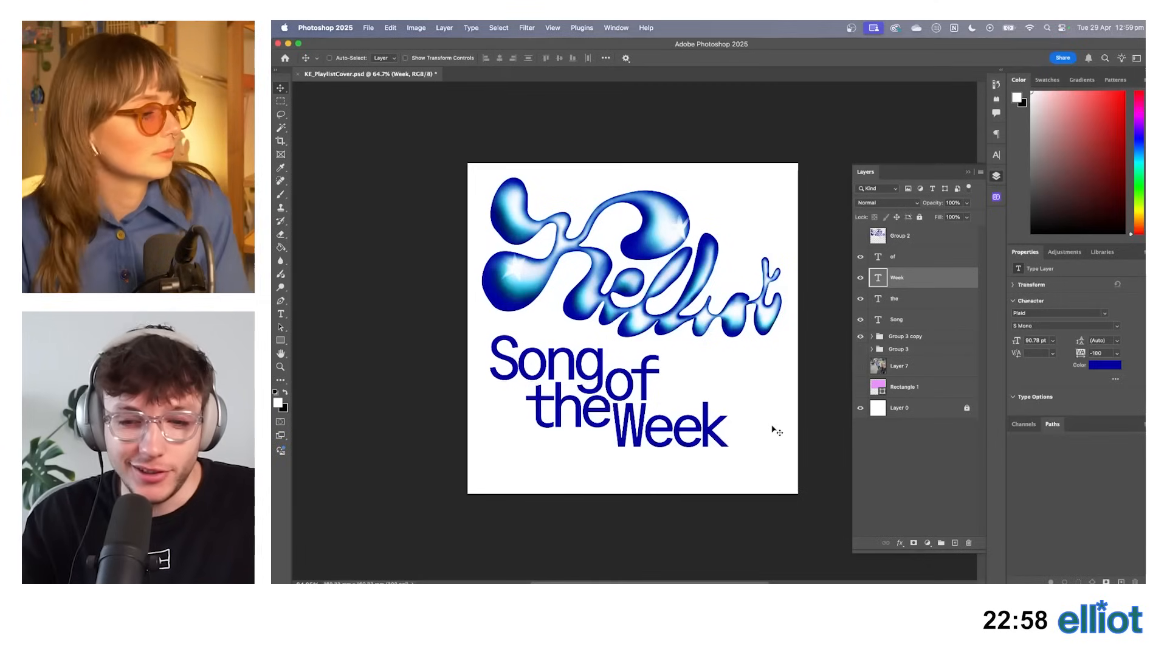
Enlarge all four "Song of the Week" words together to 118.82 pt so they span the canvas, with an even margin around them.
{"action": "left_click", "coordinate": [906, 261]}
{"action": "left_click", "coordinate": [911, 325], "text": "shift"}
{"action": "left_click_drag", "start_coordinate": [672, 371], "coordinate": [665, 353]}
{"action": "left_click_drag", "start_coordinate": [673, 399], "coordinate": [669, 417]}
{"action": "key", "text": "ctrl+t"}
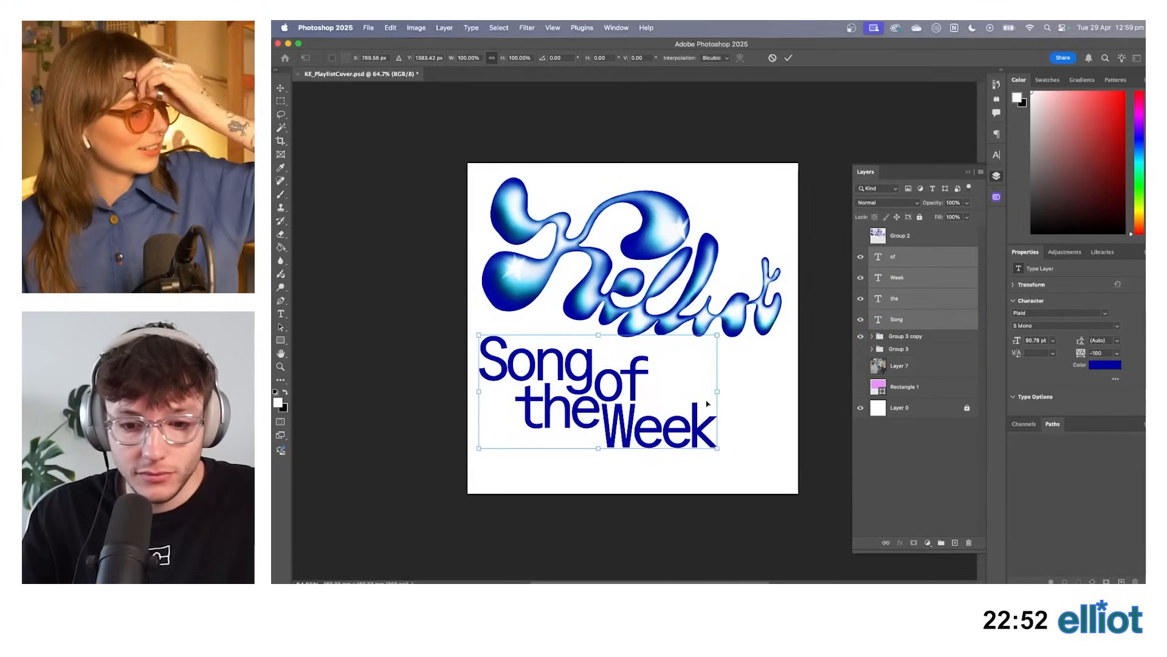
{"action": "left_click_drag", "start_coordinate": [719, 384], "coordinate": [753, 402]}
{"action": "key", "text": "Return"}
{"action": "key", "text": "shift+Up"}
{"action": "key", "text": "shift+Up"}
{"action": "key", "text": "shift+Down"}
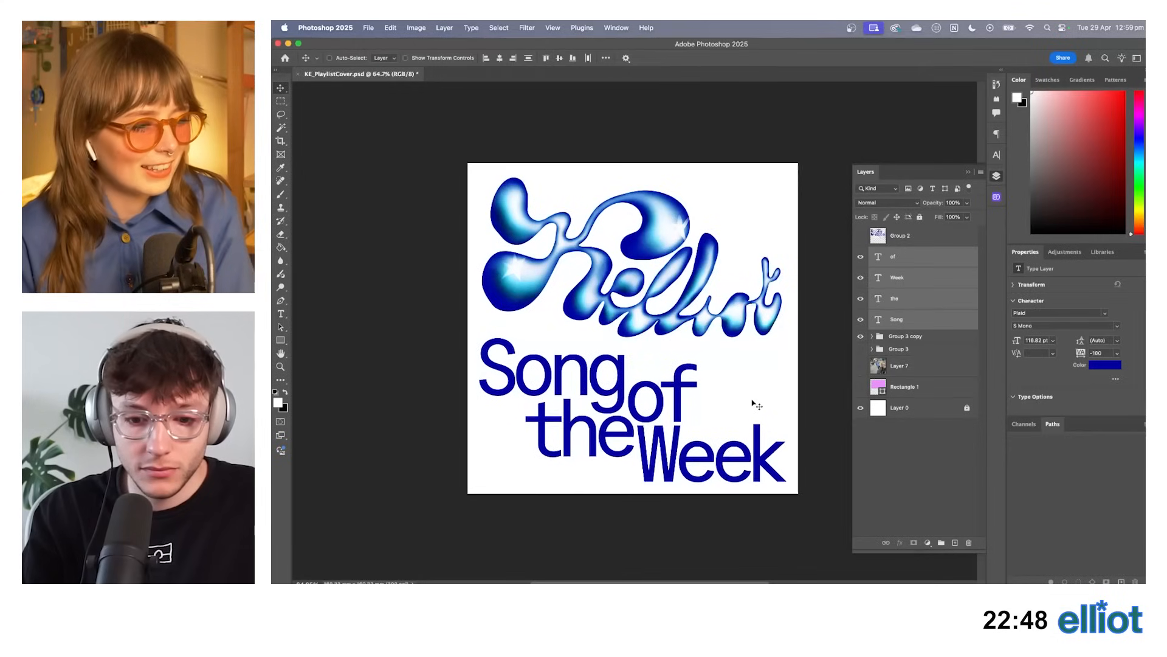
{"action": "key", "text": "shift+Right"}
{"action": "key", "text": "shift+Down"}
{"action": "key", "text": "shift+Down"}
{"action": "key", "text": "super+minus"}
{"action": "key", "text": "super+minus"}
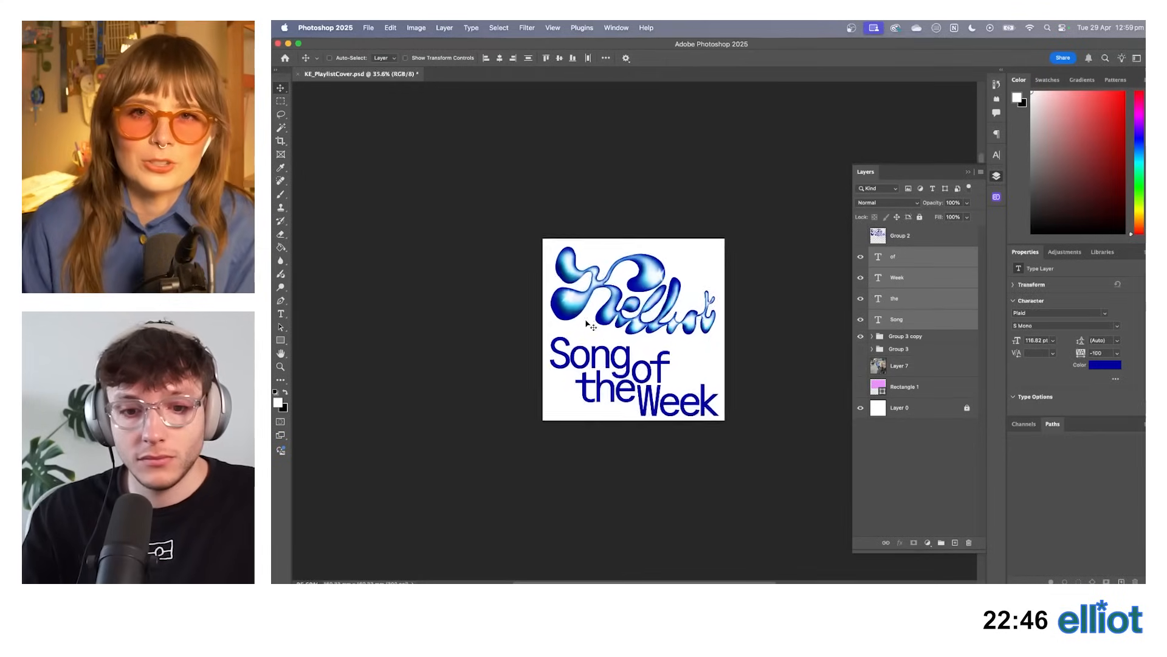
{"action": "key", "text": "super+equal"}
{"action": "key", "text": "super+equal"}
Shrink the chrome lettering to about 87%, rotate it slightly and place it just above "Song of", towards the canvas's right edge.
{"action": "left_click", "coordinate": [921, 338]}
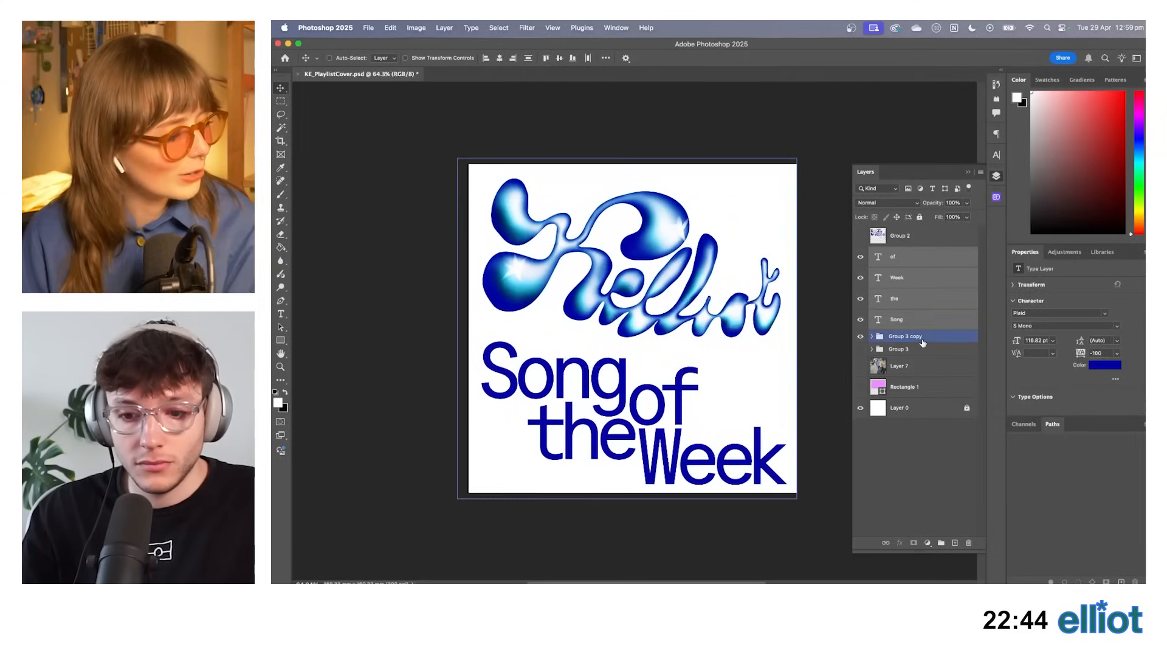
{"action": "left_click_drag", "start_coordinate": [711, 263], "coordinate": [713, 283]}
{"action": "key", "text": "super+t"}
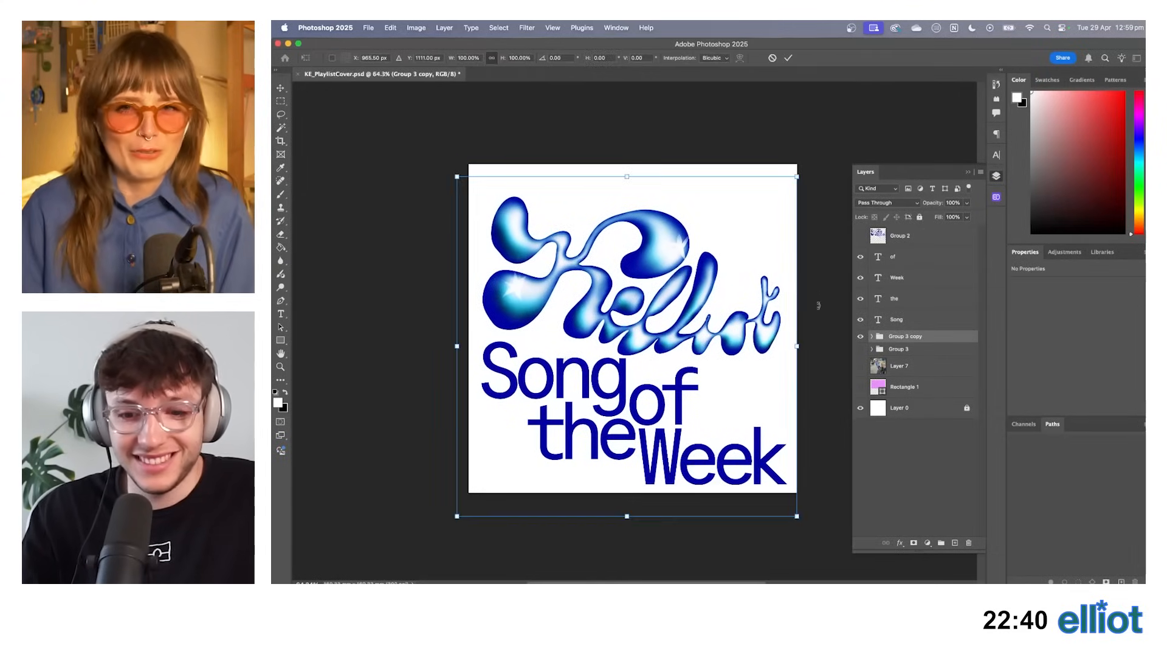
{"action": "left_click_drag", "start_coordinate": [819, 305], "coordinate": [817, 287]}
{"action": "left_click_drag", "start_coordinate": [797, 336], "coordinate": [772, 334]}
{"action": "left_click_drag", "start_coordinate": [830, 297], "coordinate": [835, 325]}
{"action": "left_click_drag", "start_coordinate": [819, 364], "coordinate": [768, 359]}
{"action": "left_click_drag", "start_coordinate": [673, 320], "coordinate": [700, 332]}
{"action": "left_click_drag", "start_coordinate": [829, 344], "coordinate": [826, 309]}
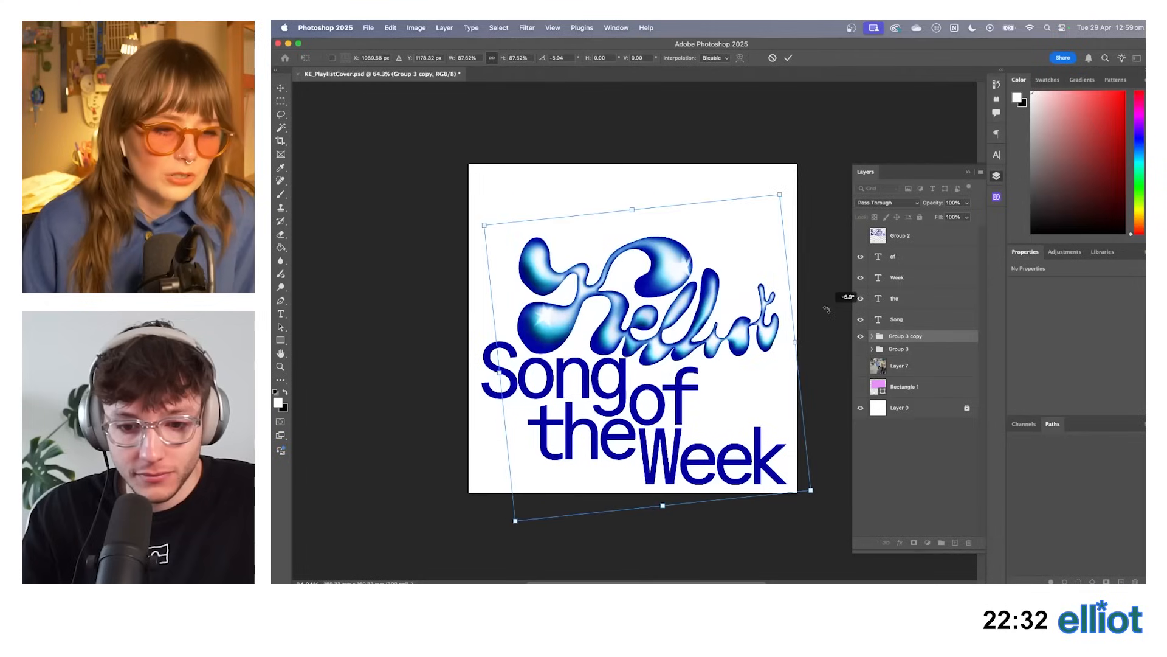
{"action": "left_click_drag", "start_coordinate": [794, 350], "coordinate": [741, 290]}
{"action": "key", "text": "Return"}
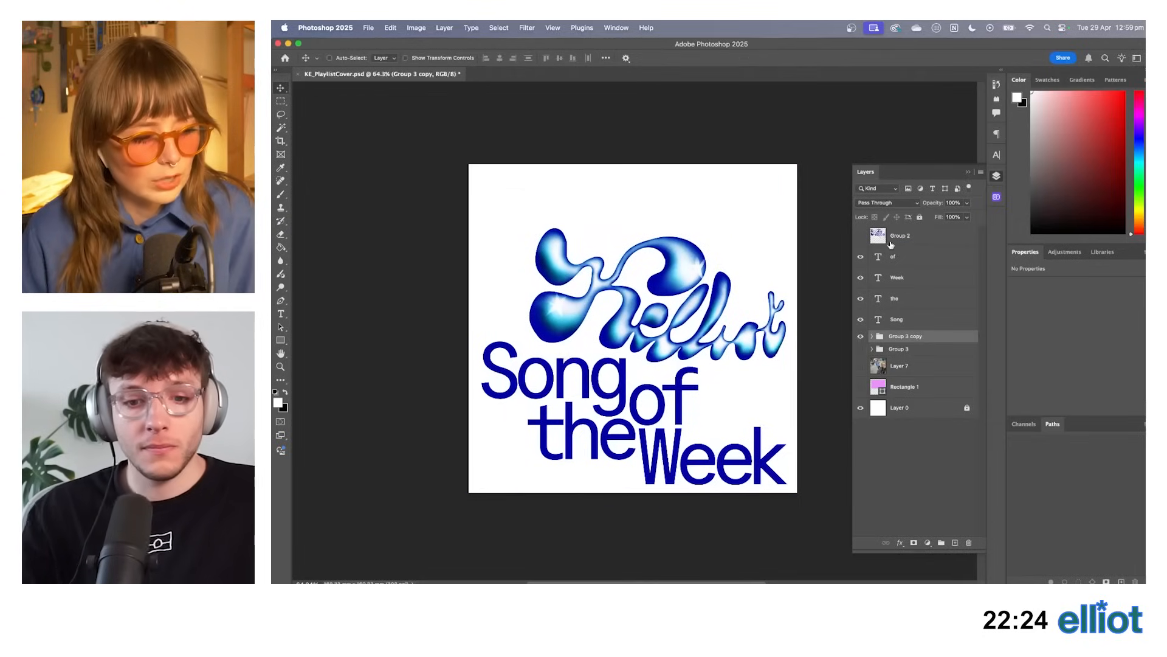
Duplicate the "the" text, place the copy in the cover's upper-left corner and move its layer above the other words.
{"action": "scroll", "coordinate": [632, 321], "scroll_direction": "down", "scroll_amount": 5}
{"action": "scroll", "coordinate": [632, 321], "scroll_direction": "up", "scroll_amount": 5}
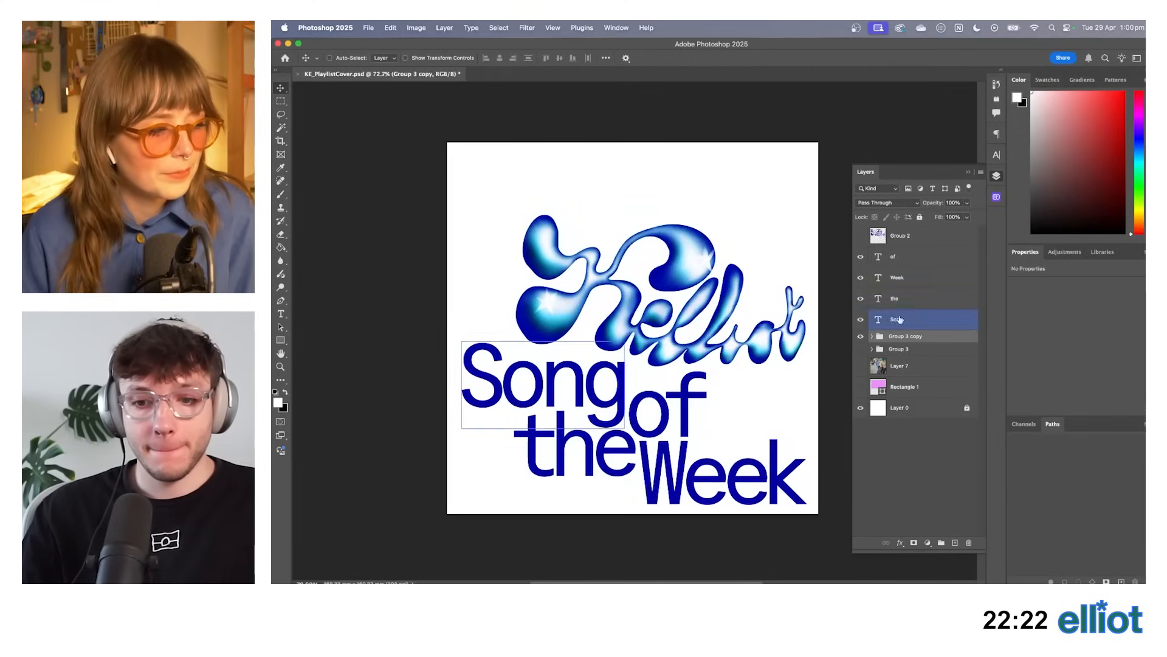
{"action": "left_click", "coordinate": [915, 307]}
{"action": "left_click_drag", "start_coordinate": [914, 307], "coordinate": [903, 298]}
{"action": "left_click_drag", "start_coordinate": [630, 394], "coordinate": [575, 145]}
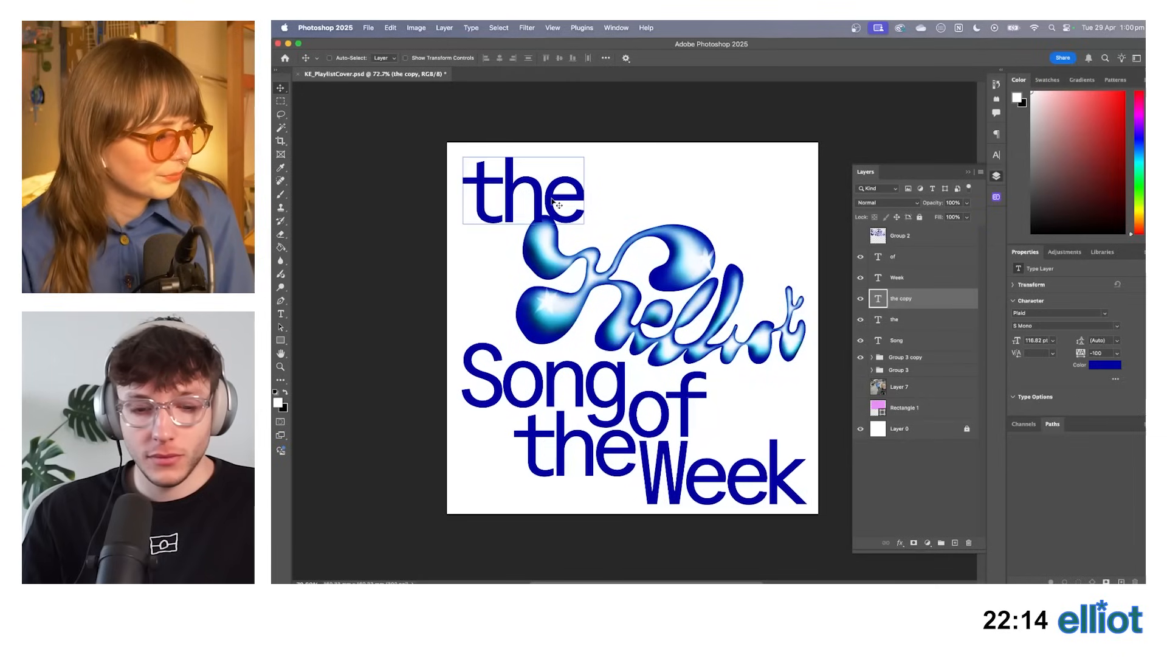
{"action": "left_click_drag", "start_coordinate": [917, 301], "coordinate": [910, 254]}
Enlarge the chrome lettering to about 130%, starting at the cover's left margin and running off its right edge.
{"action": "left_click", "coordinate": [877, 360]}
{"action": "left_click_drag", "start_coordinate": [742, 299], "coordinate": [685, 290]}
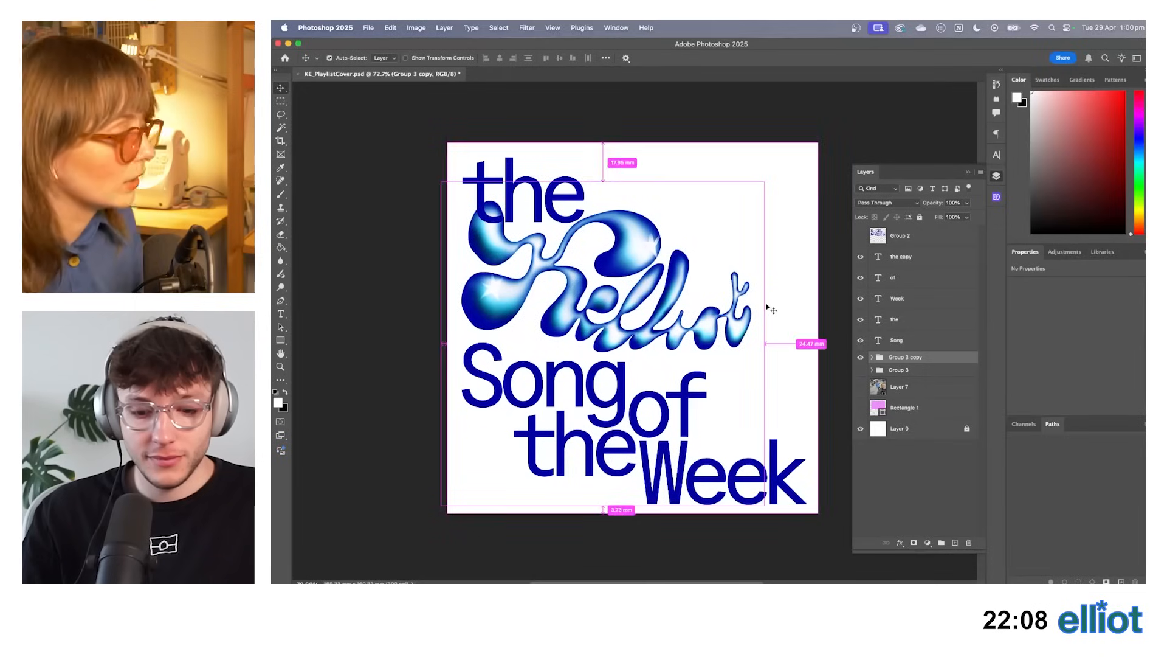
{"action": "key", "text": "super+t"}
{"action": "left_click_drag", "start_coordinate": [766, 344], "coordinate": [867, 341]}
{"action": "left_click_drag", "start_coordinate": [784, 318], "coordinate": [781, 328]}
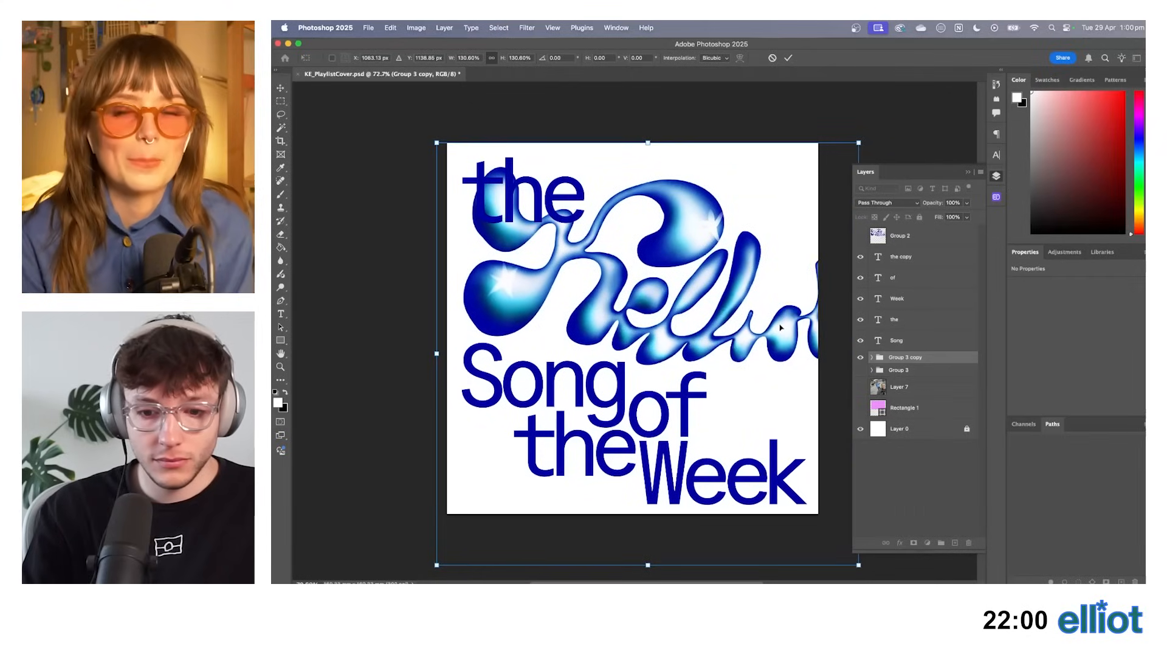
{"action": "key", "text": "Return"}
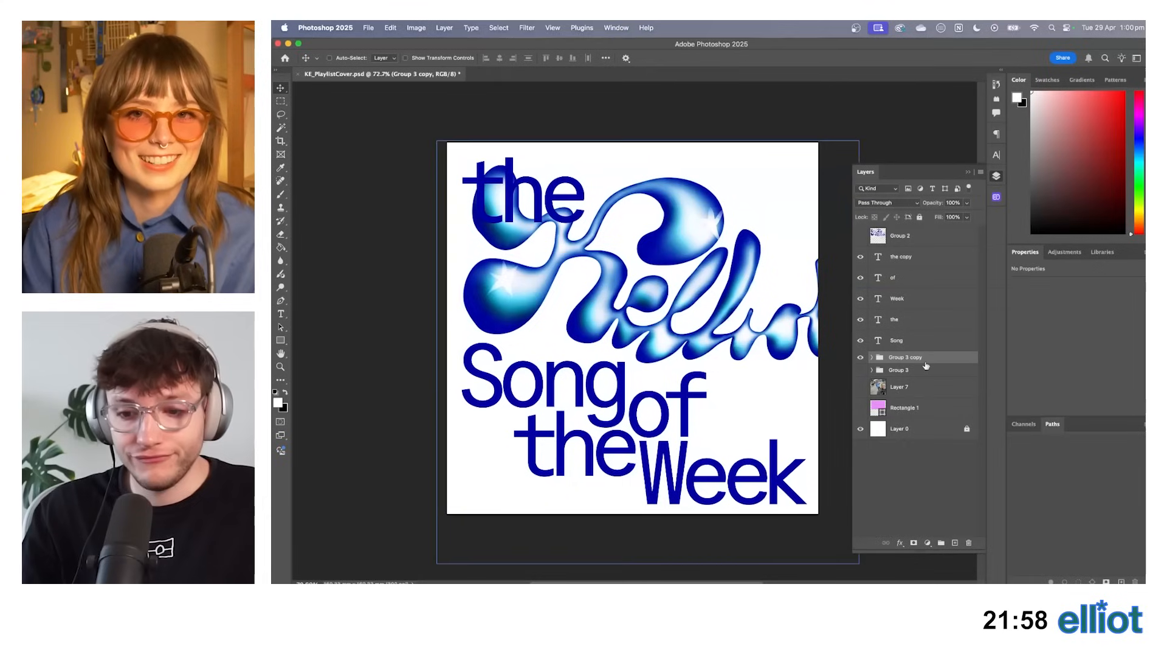
Scale the chrome lettering and the "Song of the Week" words together to about 90% and fit them within the canvas.
{"action": "left_click", "coordinate": [909, 340]}
{"action": "left_click", "coordinate": [901, 258]}
{"action": "left_click", "coordinate": [901, 298]}
{"action": "left_click", "coordinate": [903, 277]}
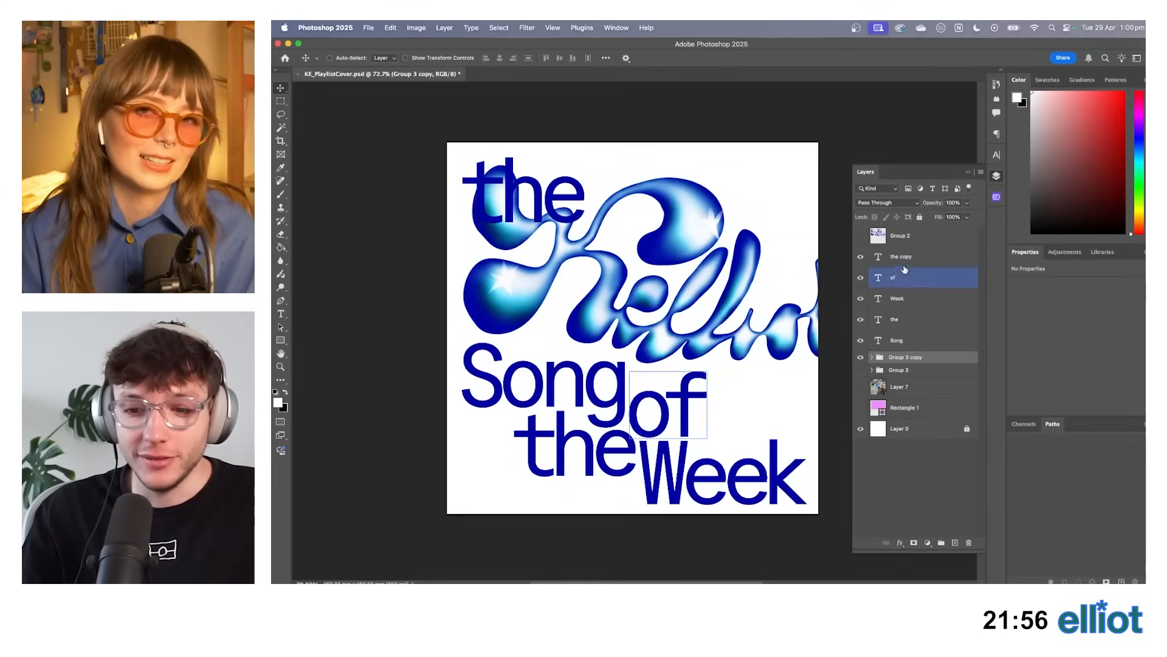
{"action": "left_click", "coordinate": [902, 298]}
{"action": "left_click", "coordinate": [902, 278]}
{"action": "left_click", "coordinate": [903, 357], "text": "shift"}
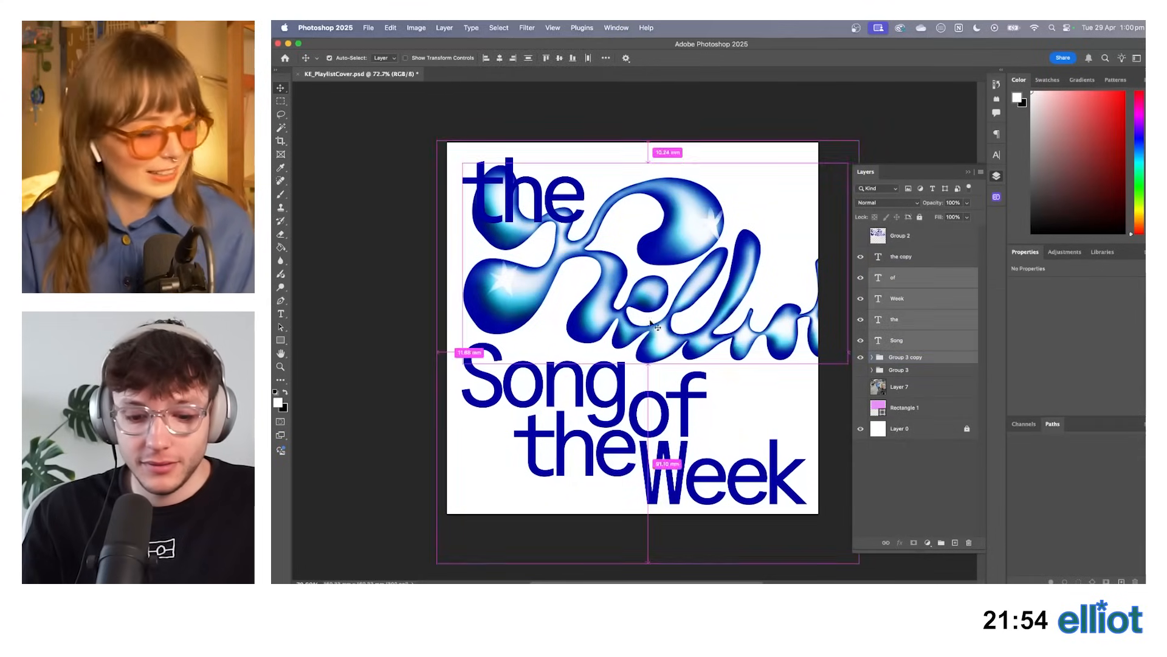
{"action": "key", "text": "super+t"}
{"action": "key", "text": "super+minus"}
{"action": "left_click_drag", "start_coordinate": [824, 350], "coordinate": [765, 349]}
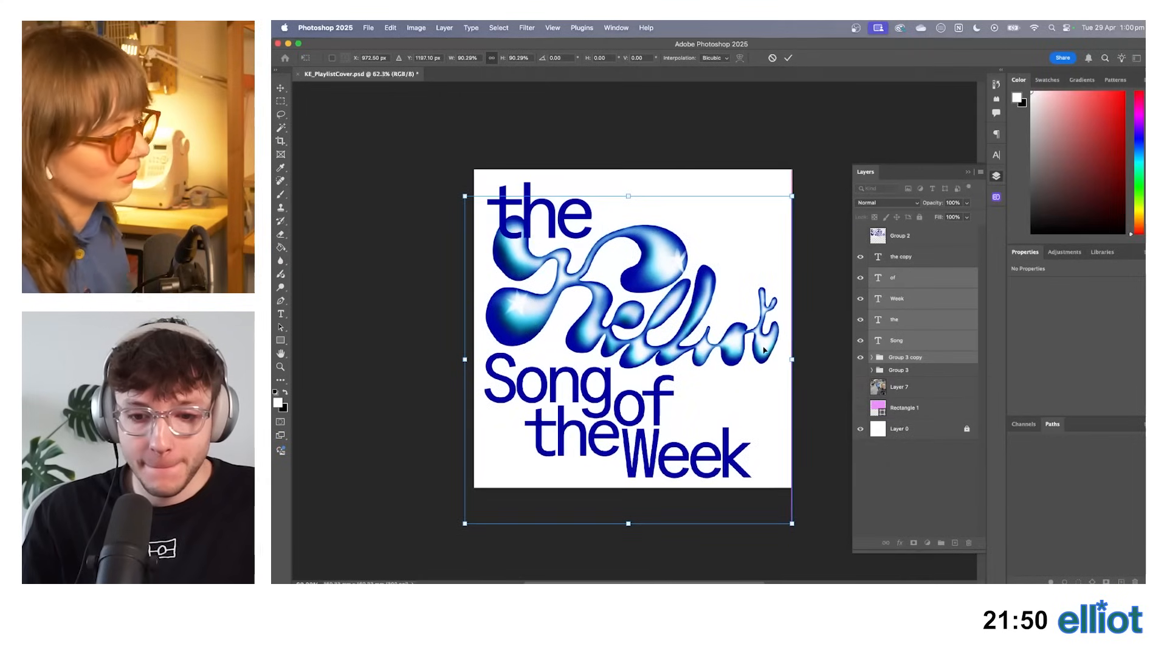
{"action": "key", "text": "Return"}
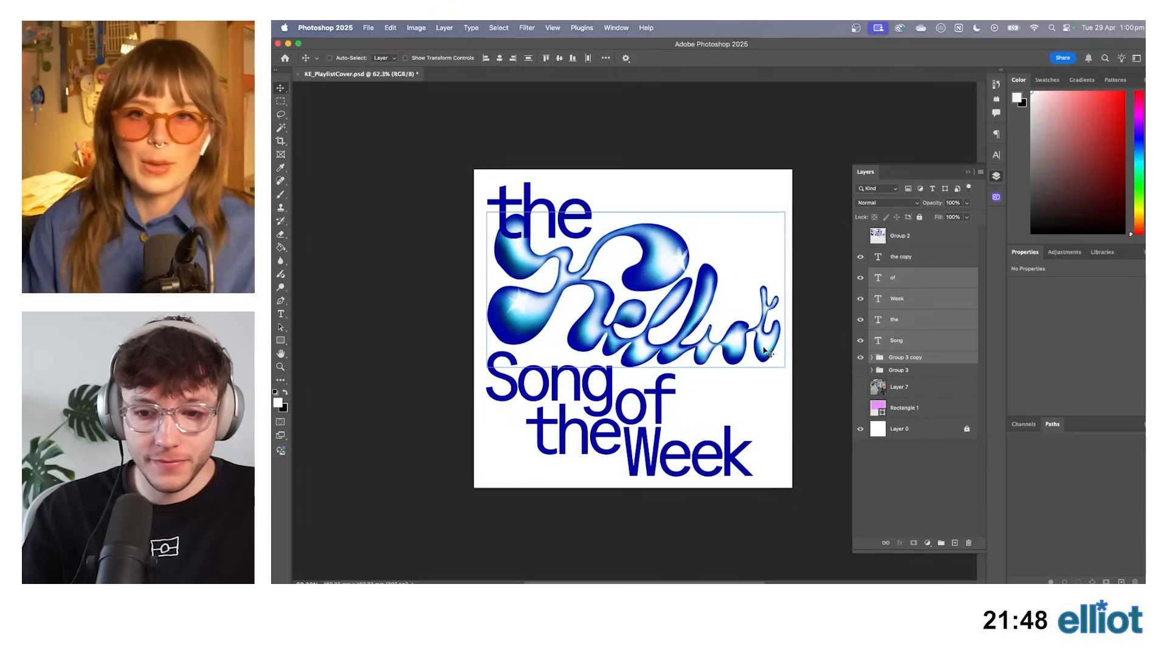
Delete the extra "the" at the top of the cover and nudge "Week" slightly.
{"action": "left_click", "coordinate": [900, 257]}
{"action": "key", "text": "Delete"}
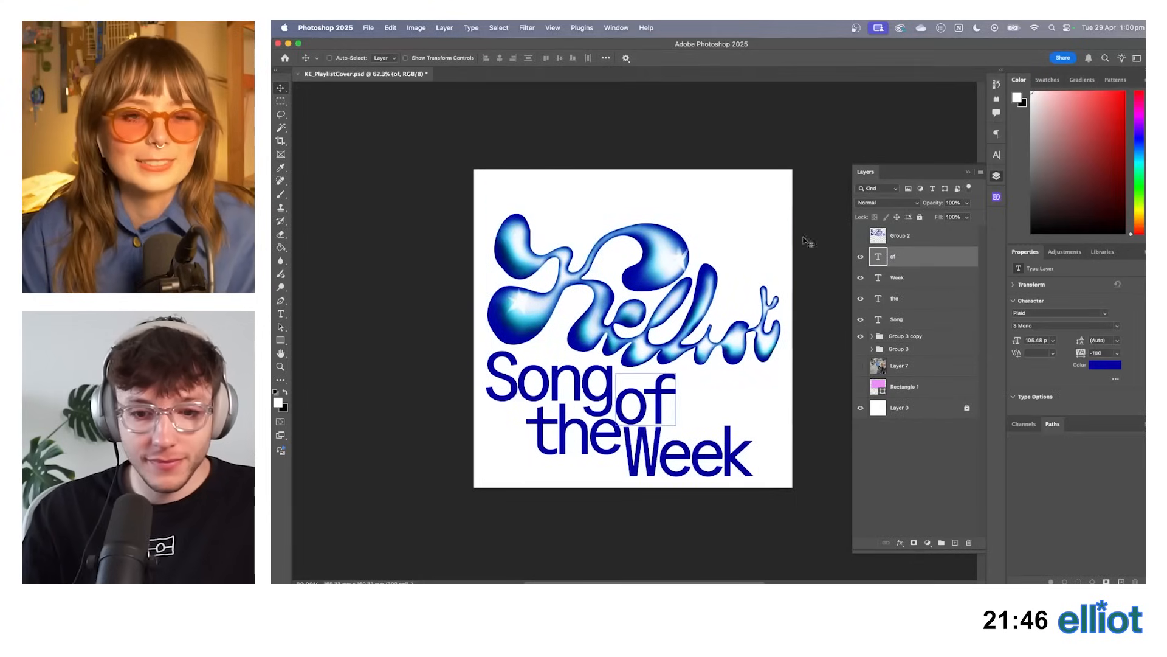
{"action": "scroll", "coordinate": [375, 178], "scroll_direction": "down", "scroll_amount": 3}
{"action": "scroll", "coordinate": [383, 181], "scroll_direction": "up", "scroll_amount": 4}
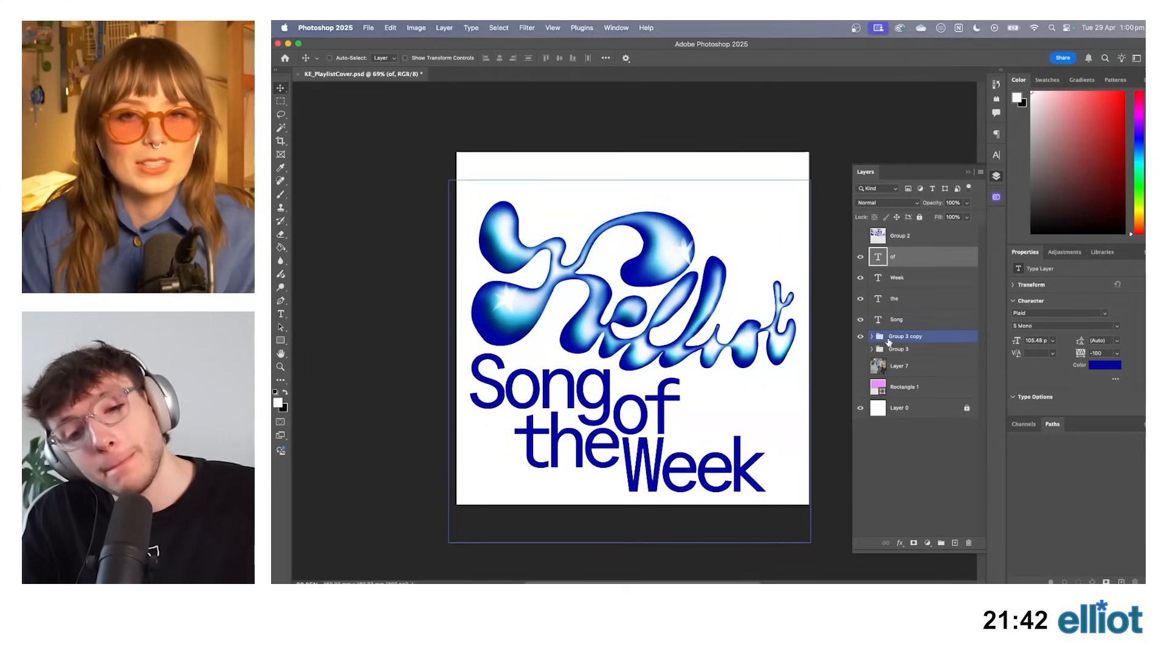
{"action": "left_click", "coordinate": [905, 279]}
{"action": "left_click_drag", "start_coordinate": [794, 472], "coordinate": [796, 473]}
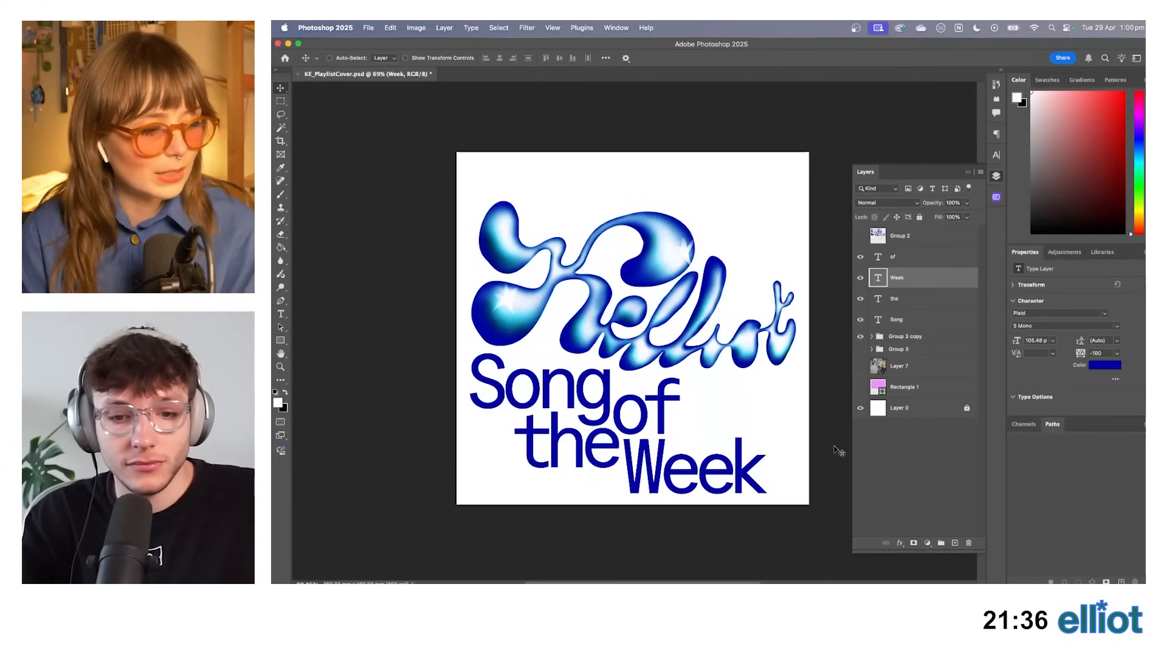
{"action": "scroll", "coordinate": [642, 333], "scroll_direction": "down", "scroll_amount": 3}
{"action": "scroll", "coordinate": [642, 333], "scroll_direction": "up", "scroll_amount": 1}
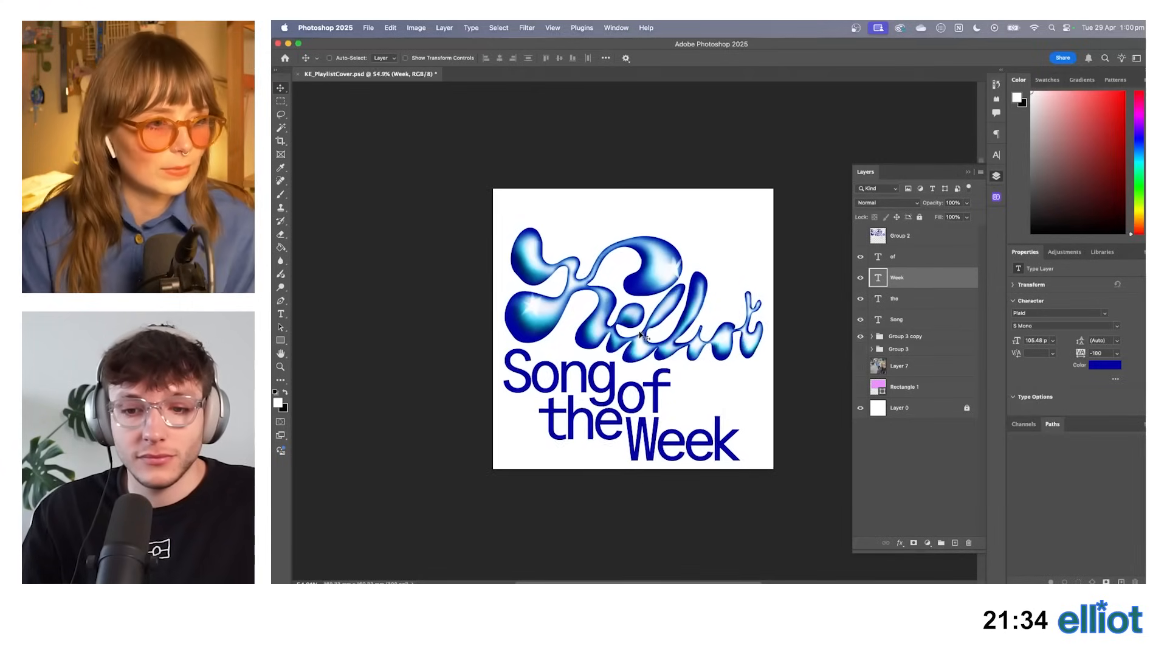
Preview the cover with the photo behind the lettering, hide the photo again and examine the layout at different sizes.
{"action": "left_click", "coordinate": [861, 367]}
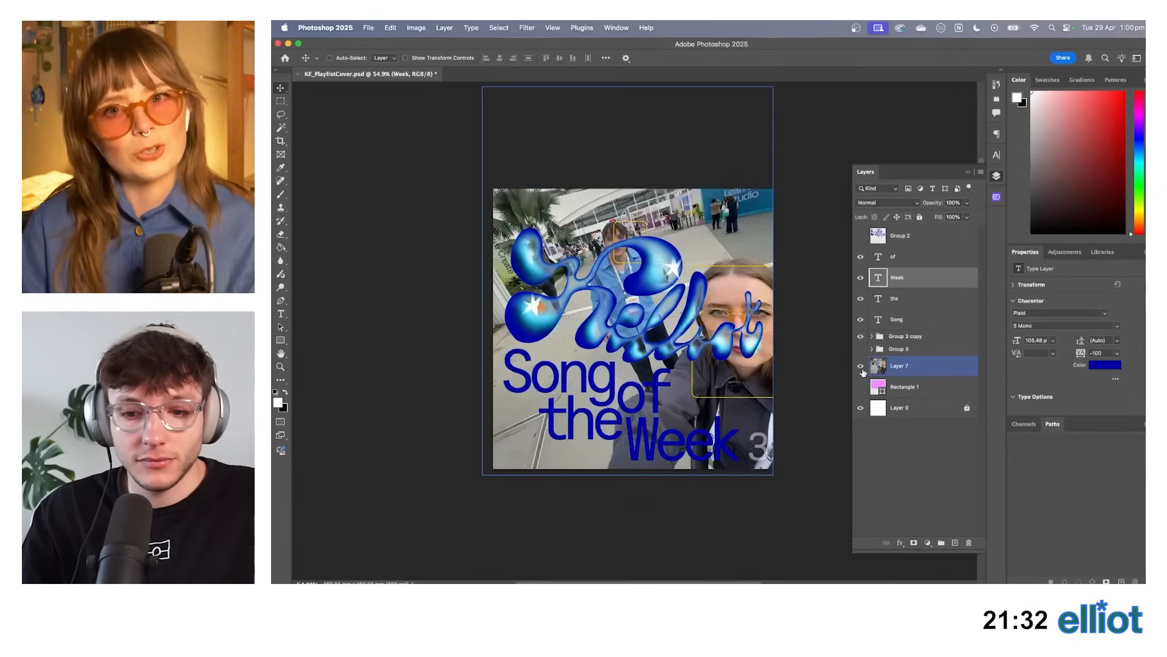
{"action": "left_click", "coordinate": [906, 369]}
{"action": "left_click", "coordinate": [861, 367]}
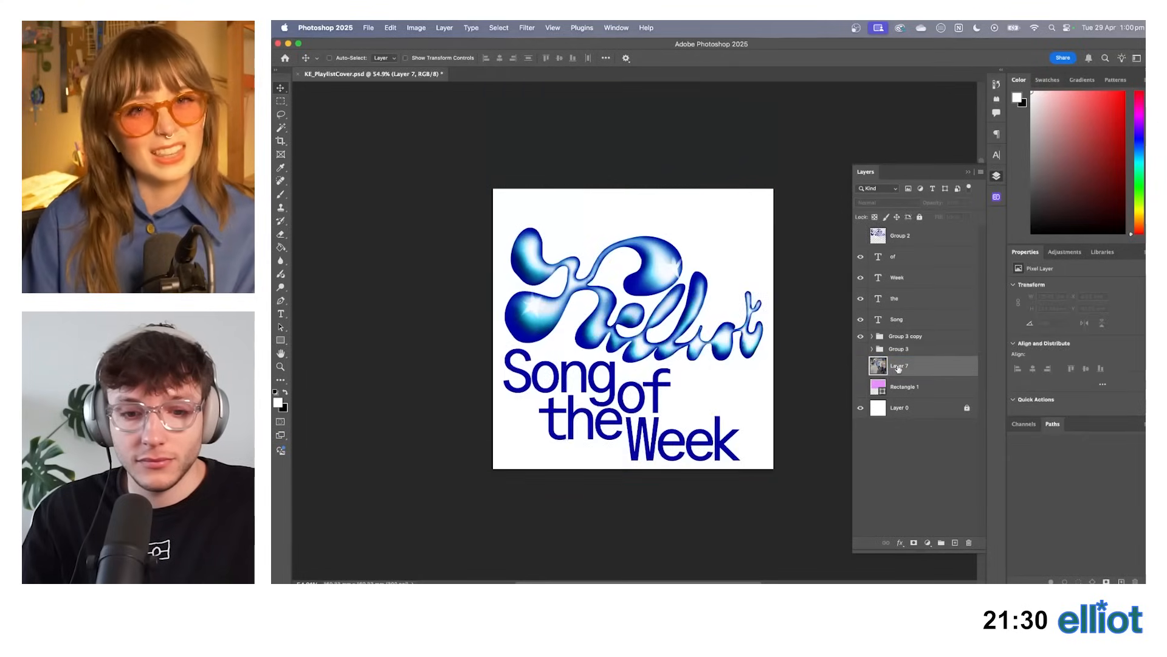
{"action": "scroll", "coordinate": [687, 338], "scroll_direction": "down", "scroll_amount": 2}
{"action": "scroll", "coordinate": [686, 339], "scroll_direction": "up", "scroll_amount": 4}
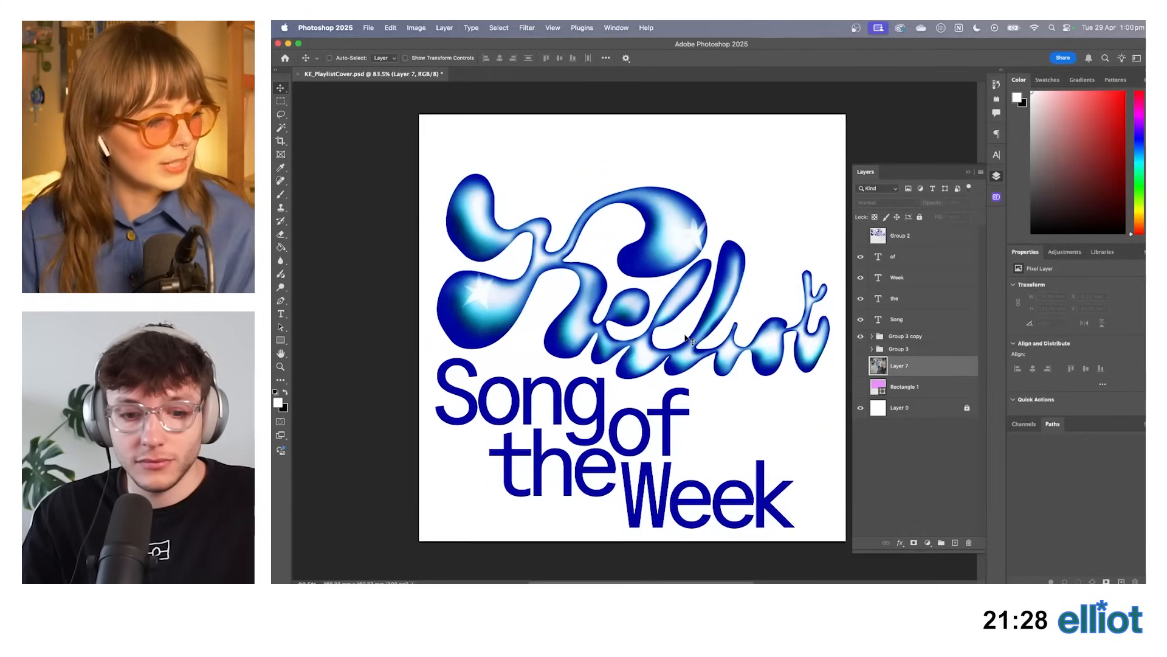
{"action": "scroll", "coordinate": [687, 339], "scroll_direction": "down", "scroll_amount": 4}
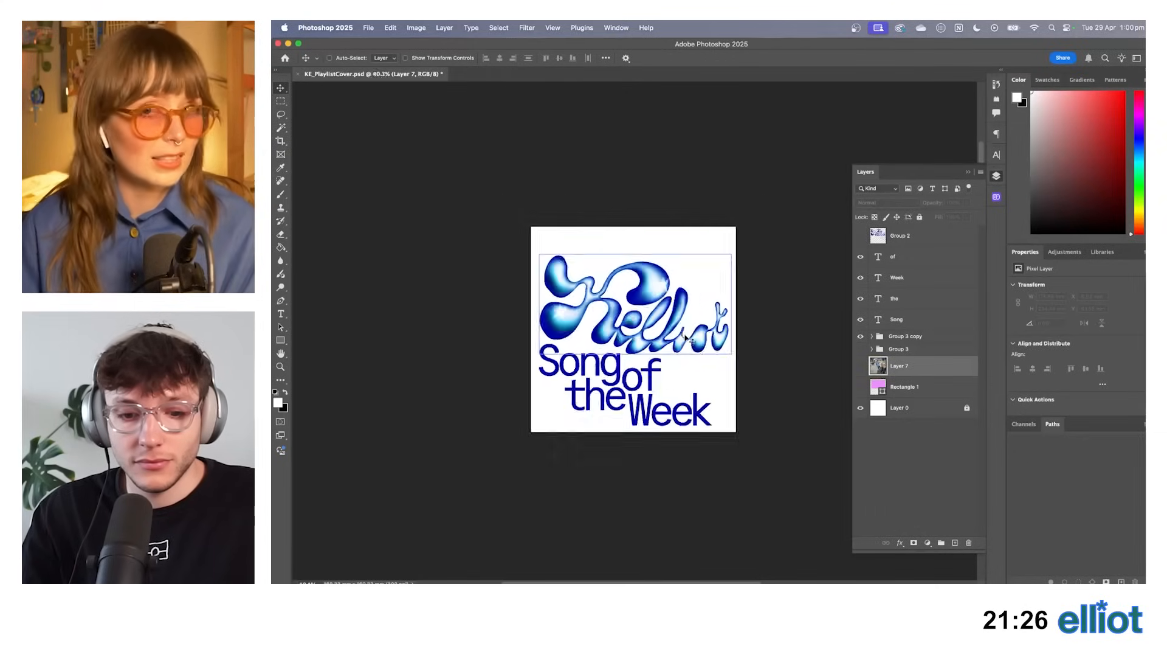
{"action": "scroll", "coordinate": [676, 339], "scroll_direction": "up", "scroll_amount": 4}
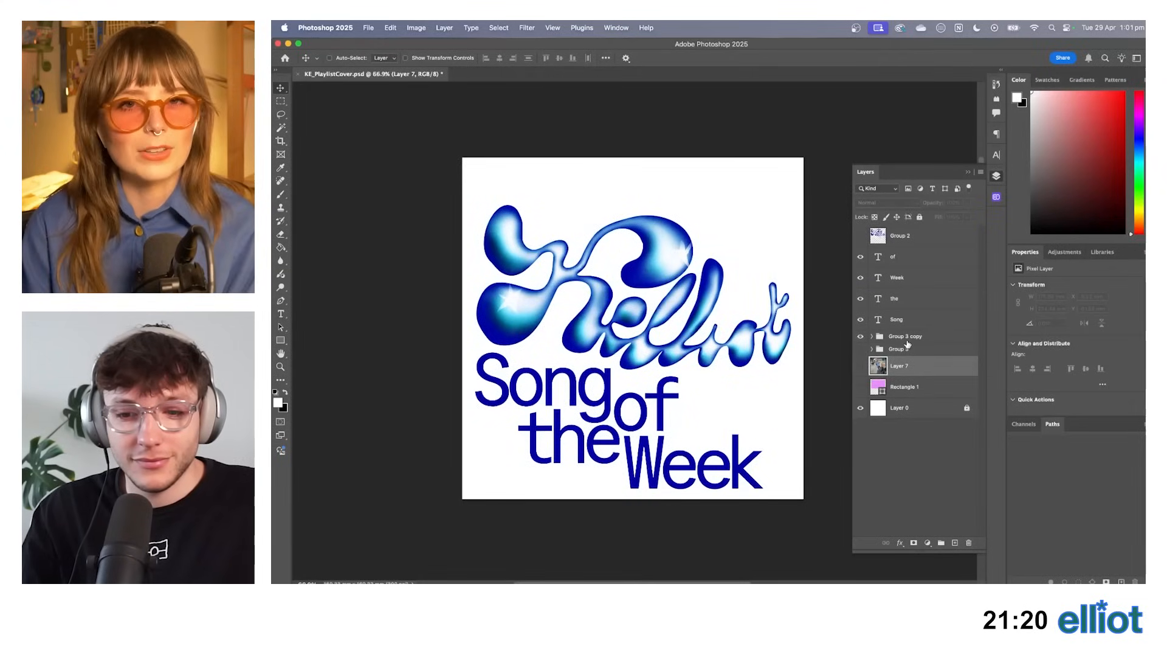
Undo the recent edits back to the layout with the extra "the" at the top and the smaller, rotated chrome lettering.
{"action": "left_click", "coordinate": [906, 338]}
{"action": "key", "text": "super+z"}
{"action": "key", "text": "super+z"}
{"action": "key", "text": "super+z"}
{"action": "key", "text": "super+z"}
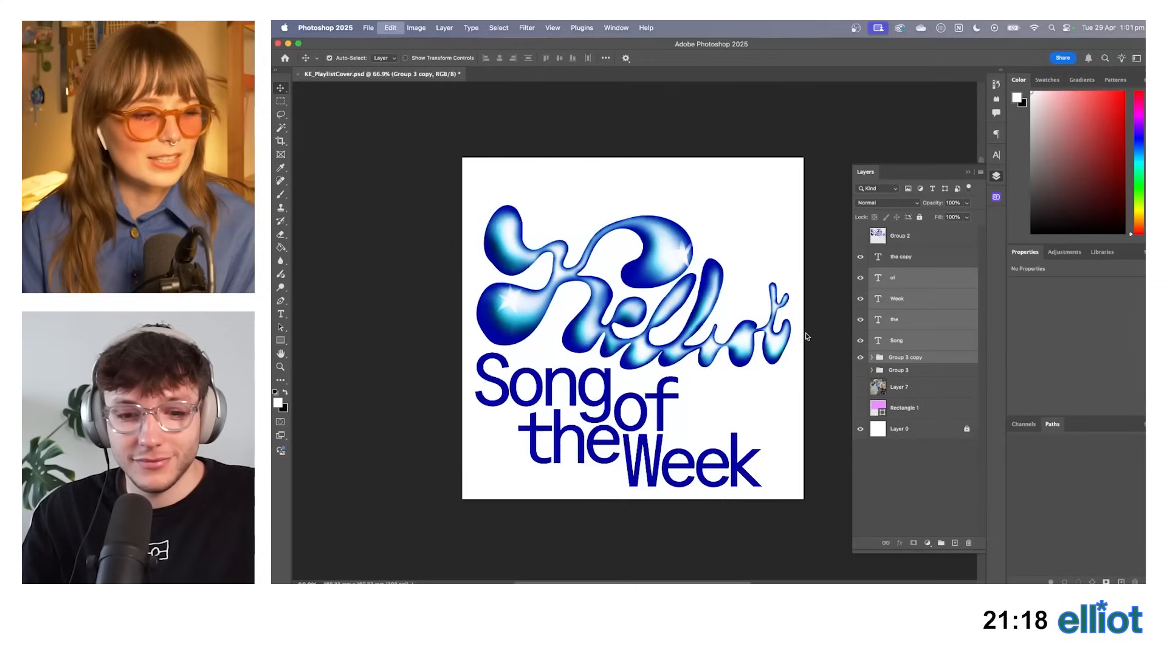
{"action": "key", "text": "super+z"}
{"action": "key", "text": "super+z"}
{"action": "key", "text": "super+z"}
{"action": "key", "text": "super+z"}
{"action": "key", "text": "super+z"}
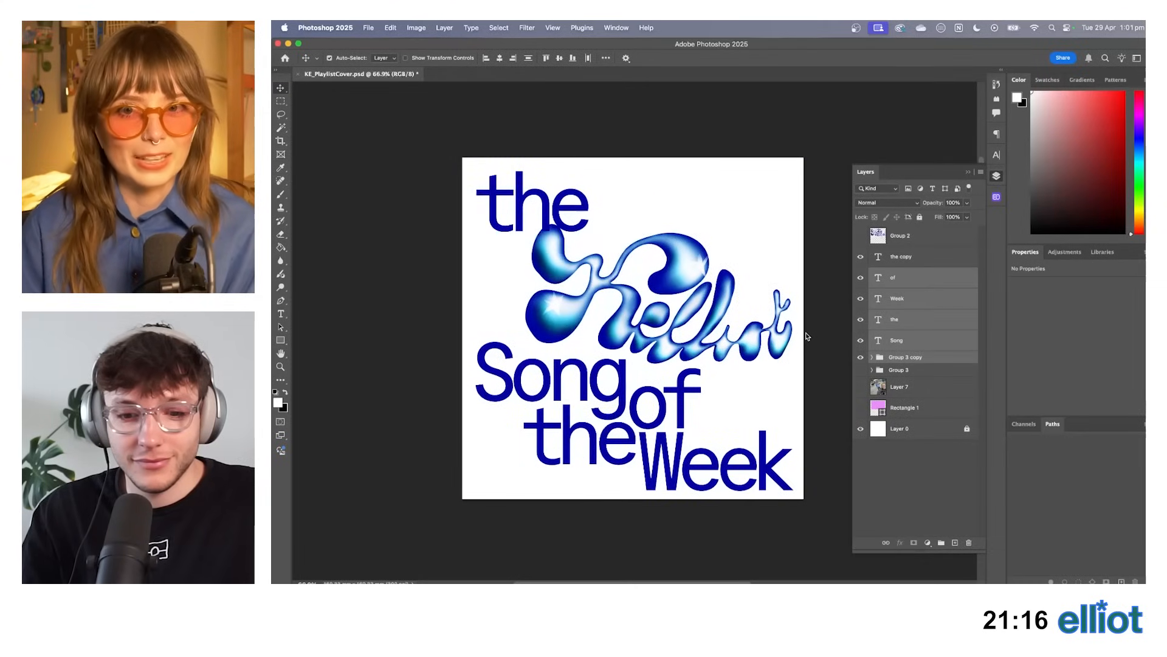
Try the extra "the" in the upper-right corner of the cover and hide it.
{"action": "left_click", "coordinate": [912, 259]}
{"action": "left_click_drag", "start_coordinate": [589, 198], "coordinate": [746, 203]}
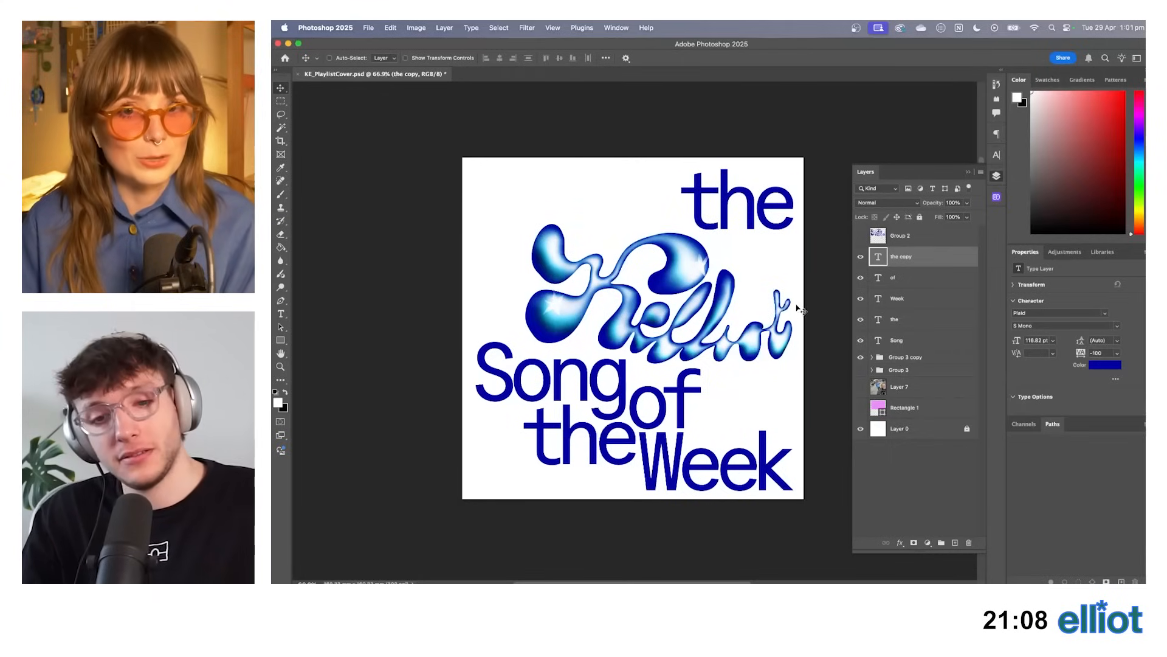
{"action": "scroll", "coordinate": [752, 302], "scroll_direction": "up", "scroll_amount": 2}
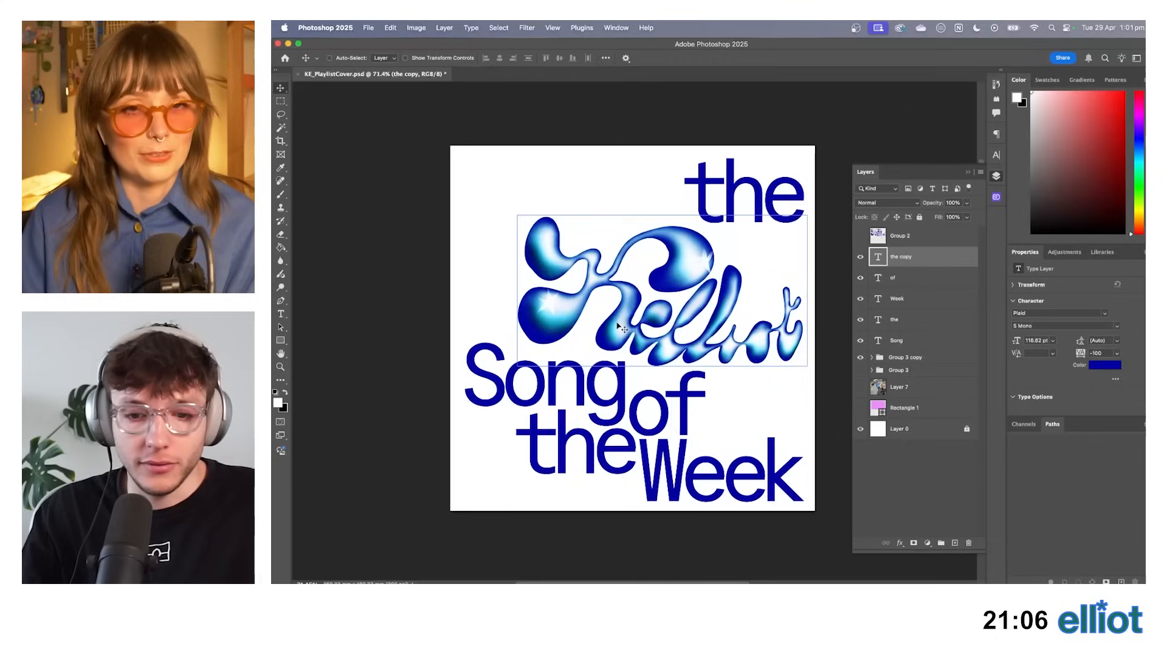
{"action": "left_click", "coordinate": [860, 256]}
Scale the chrome lettering up to about 118% and move it up slightly above "Song of the Week".
{"action": "left_click", "coordinate": [902, 357]}
{"action": "key", "text": "super+t"}
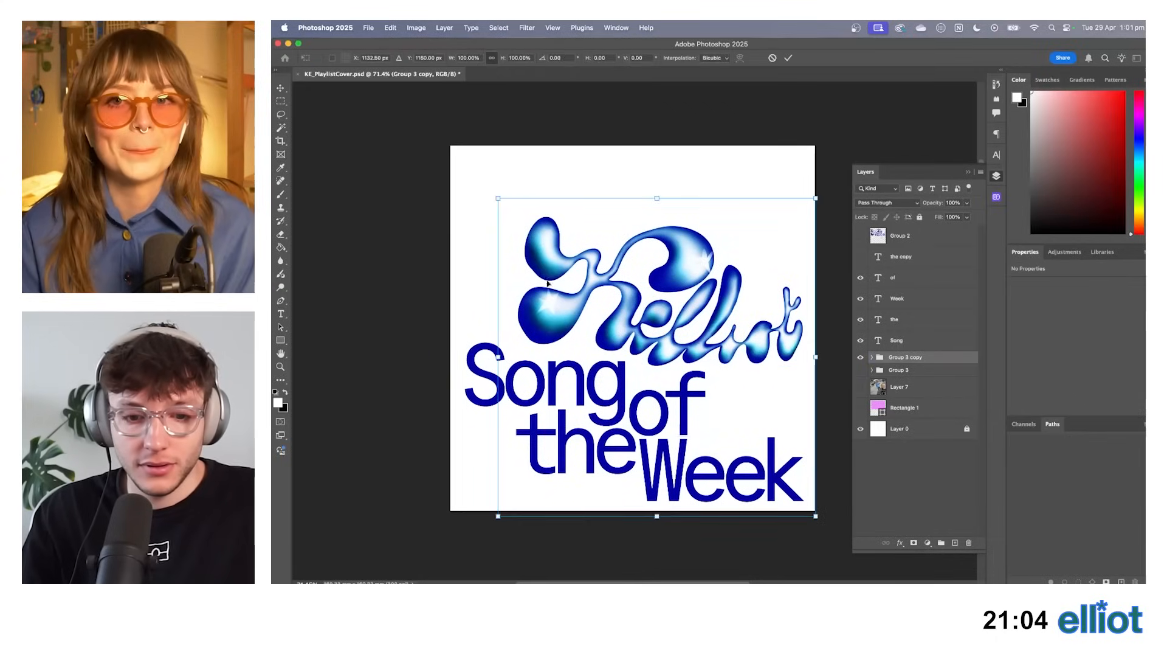
{"action": "left_click_drag", "start_coordinate": [495, 357], "coordinate": [442, 356]}
{"action": "left_click_drag", "start_coordinate": [708, 315], "coordinate": [707, 305]}
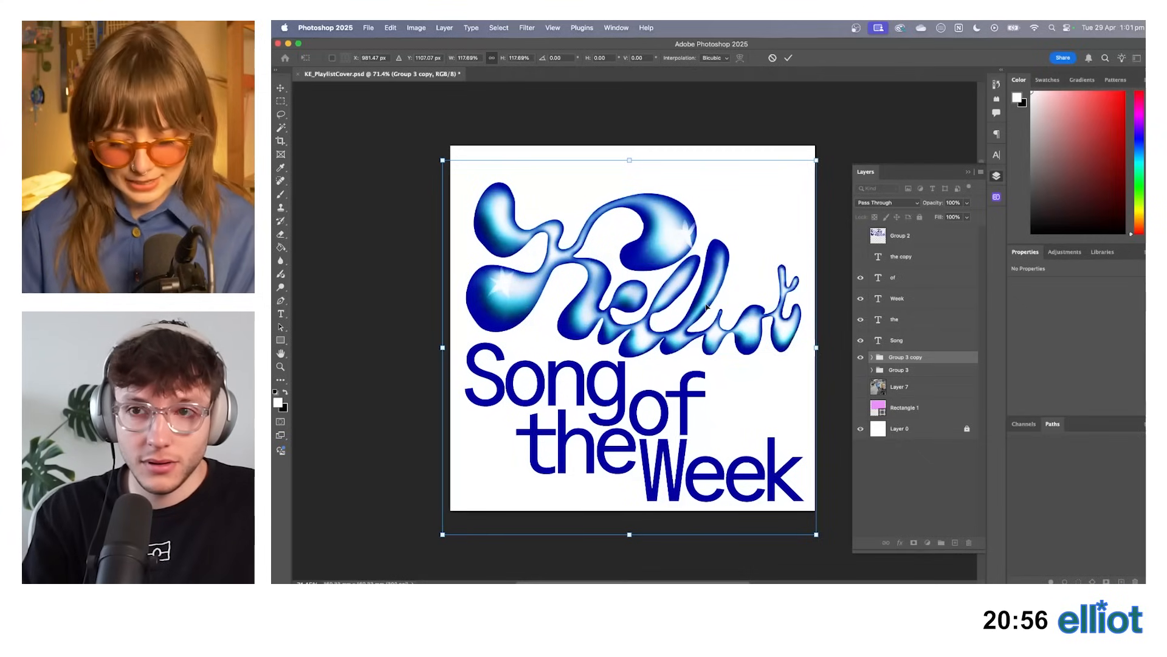
{"action": "key", "text": "Return"}
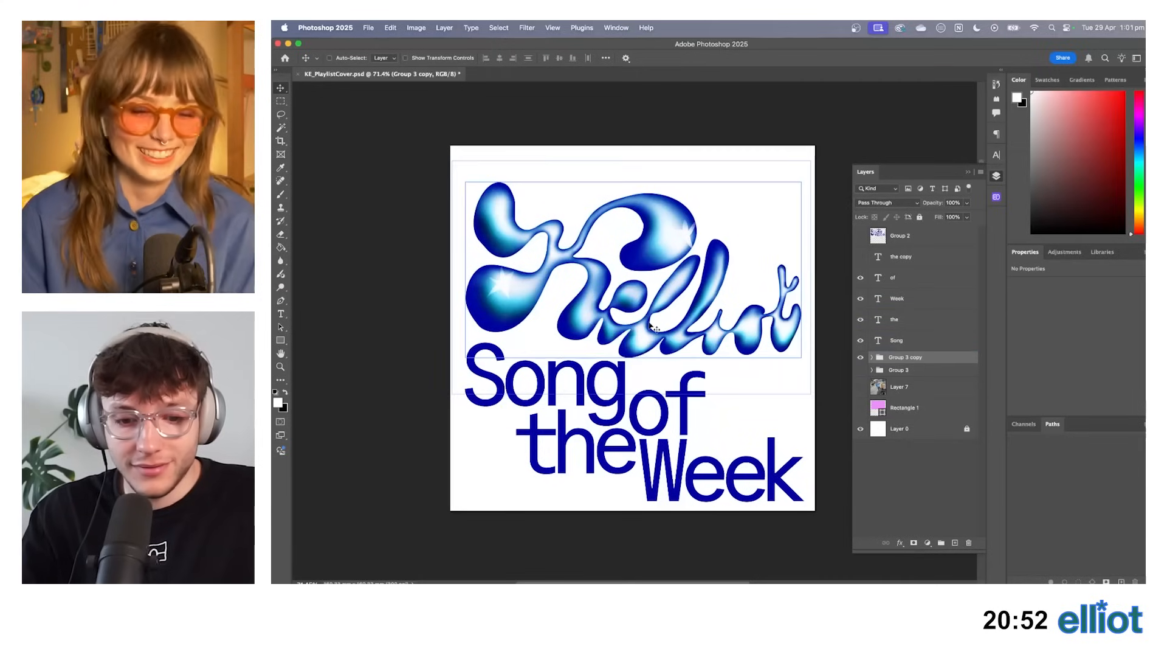
{"action": "scroll", "coordinate": [650, 323], "scroll_direction": "down", "scroll_amount": 3}
{"action": "scroll", "coordinate": [650, 324], "scroll_direction": "up", "scroll_amount": 4}
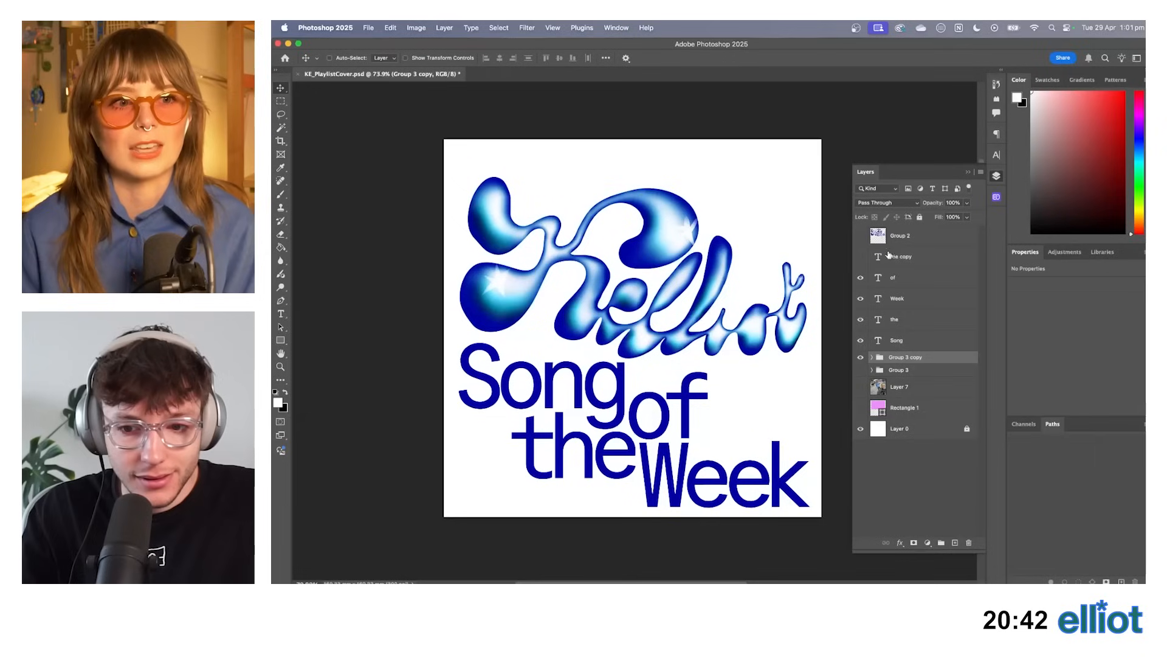
Shift the chrome lettering so its final letter runs slightly past the cover's right edge.
{"action": "left_click_drag", "start_coordinate": [749, 313], "coordinate": [699, 309]}
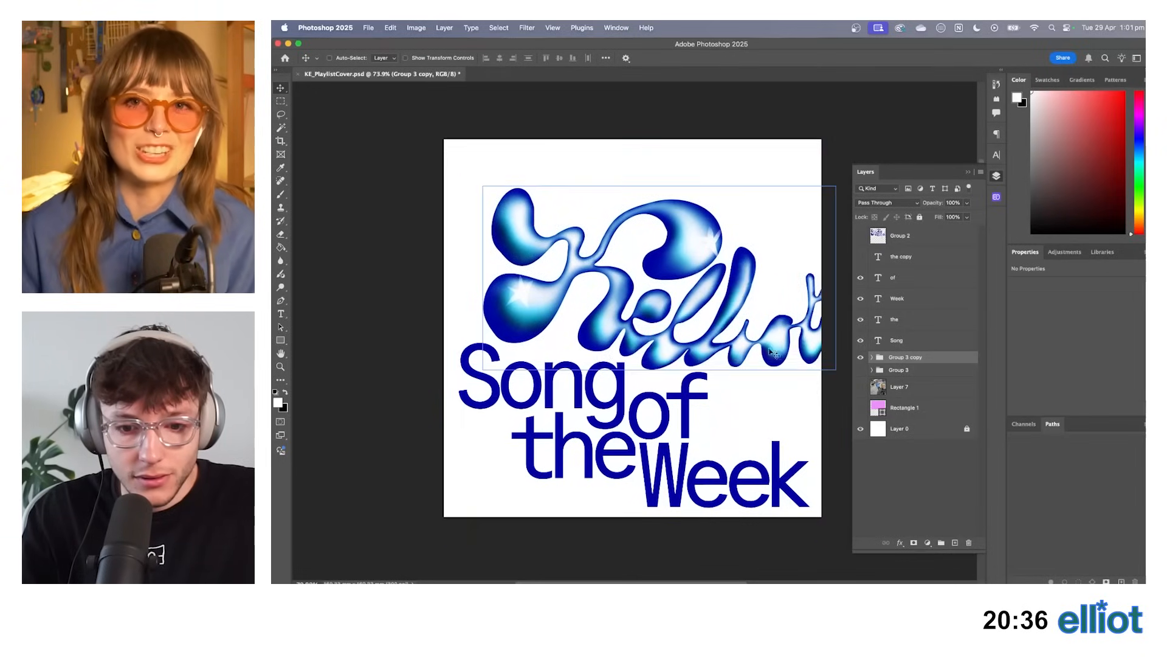
{"action": "left_click_drag", "start_coordinate": [773, 348], "coordinate": [720, 341]}
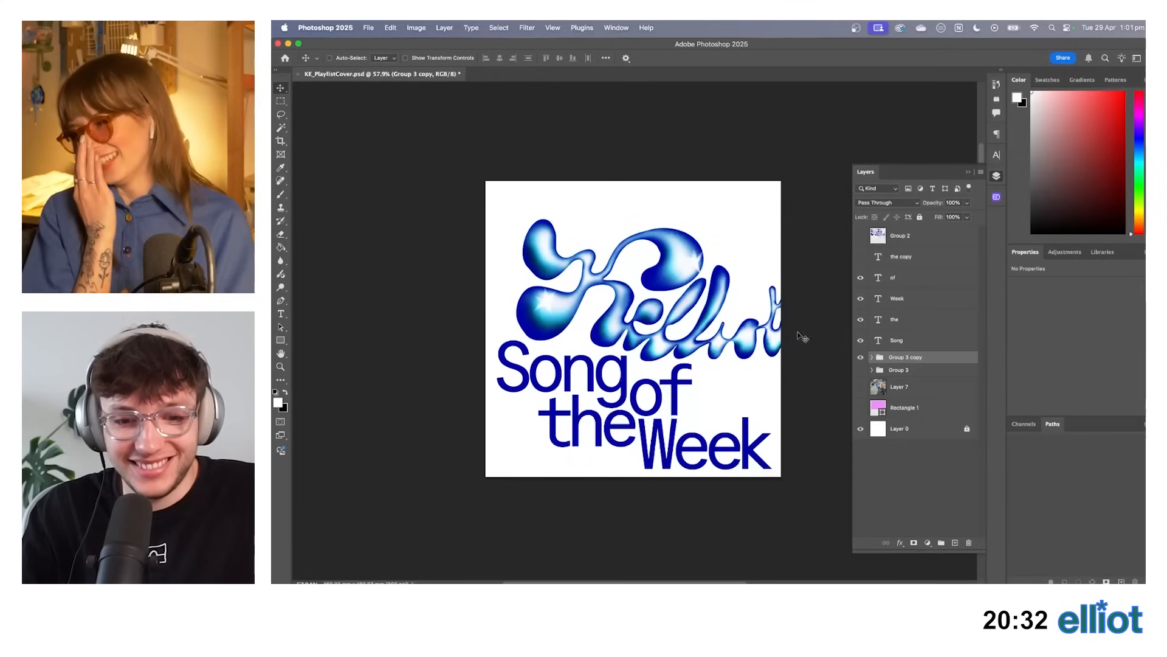
{"action": "left_click_drag", "start_coordinate": [802, 337], "coordinate": [791, 332]}
{"action": "key", "text": "shift+Down"}
{"action": "key", "text": "shift+Right"}
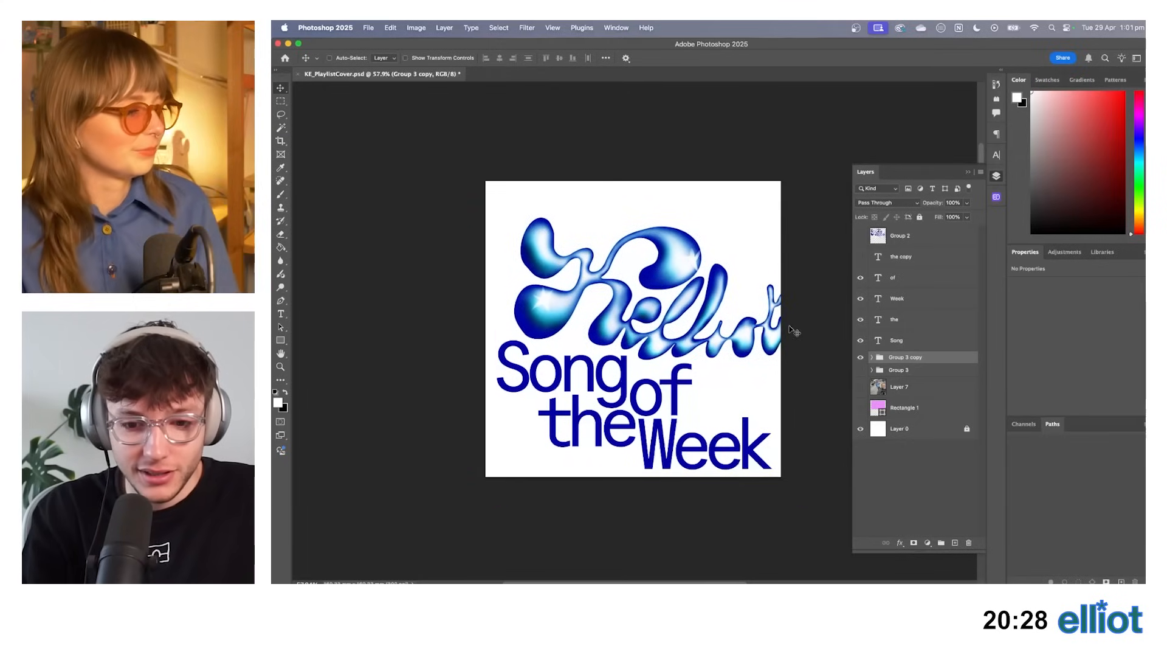
{"action": "scroll", "coordinate": [791, 332], "scroll_direction": "down", "scroll_amount": 3}
{"action": "scroll", "coordinate": [791, 332], "scroll_direction": "up", "scroll_amount": 4}
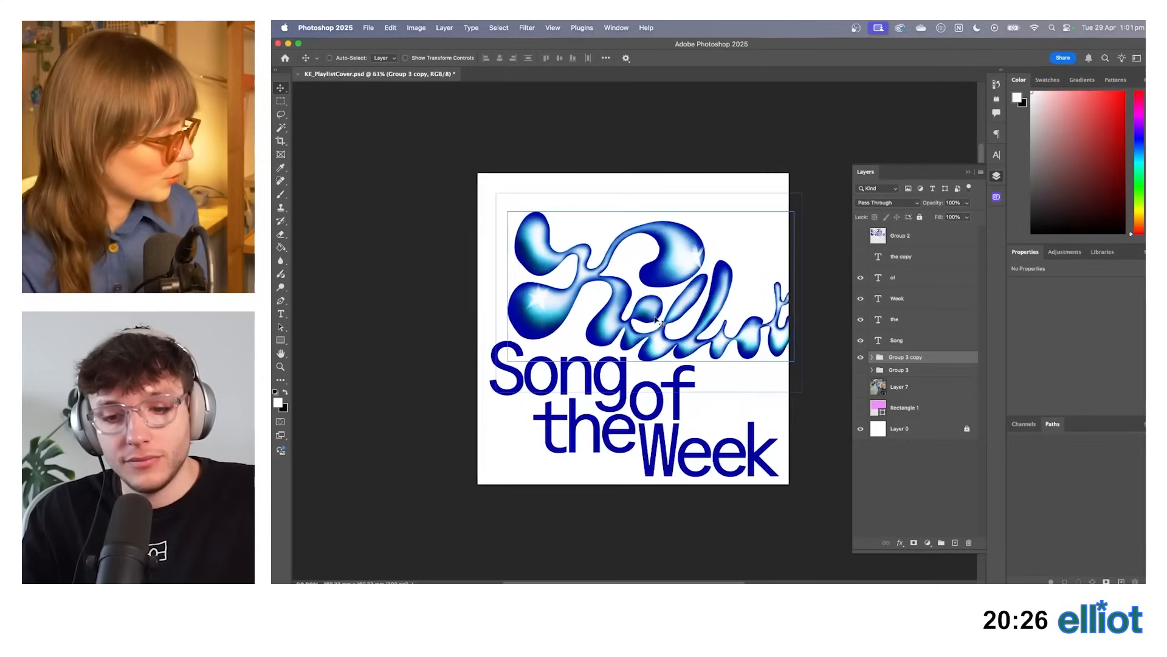
Scale the chrome lettering and "Song of the Week" together to about 89% and position them inside the canvas.
{"action": "left_click", "coordinate": [914, 279], "text": "shift"}
{"action": "key", "text": "super+t"}
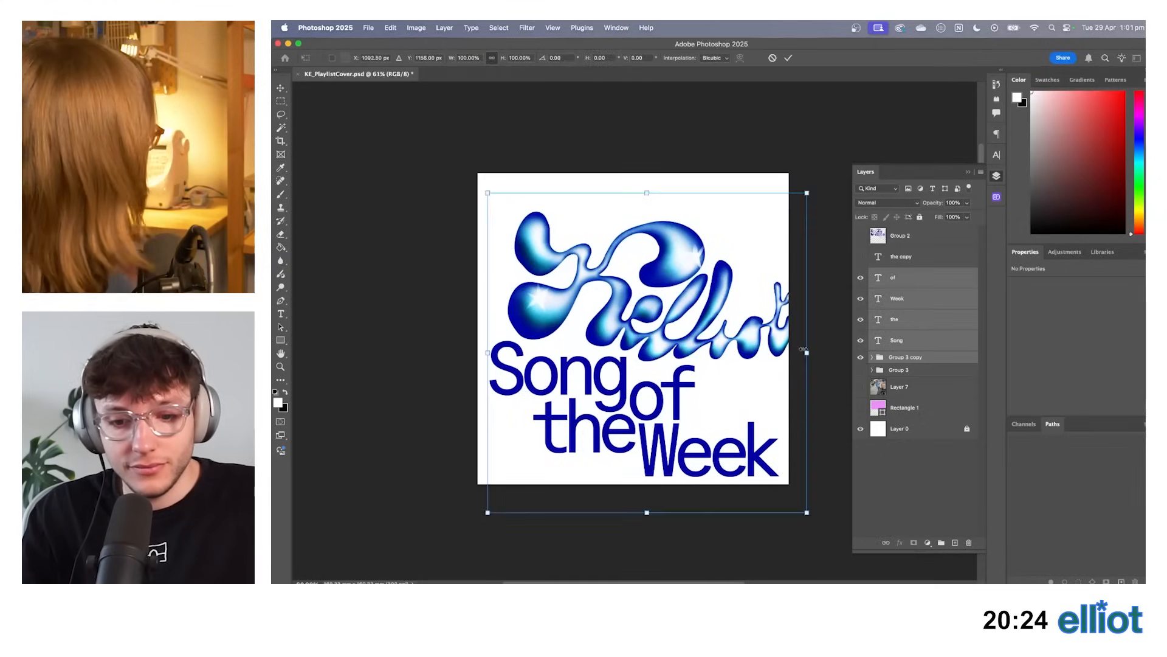
{"action": "left_click_drag", "start_coordinate": [789, 343], "coordinate": [779, 352]}
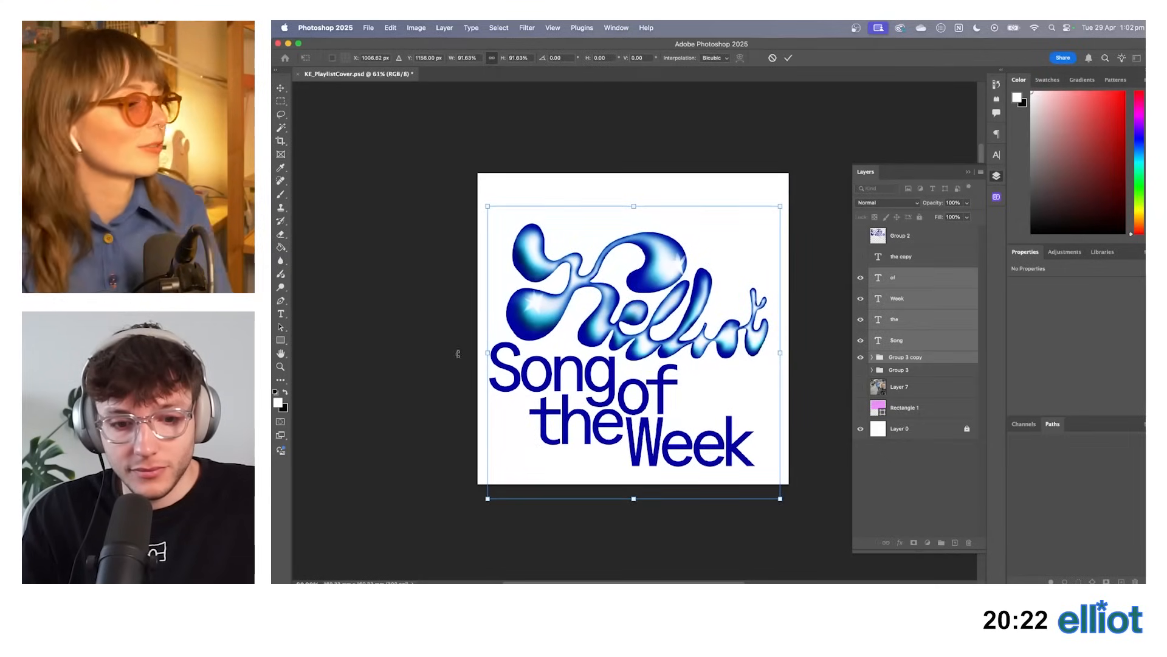
{"action": "left_click_drag", "start_coordinate": [488, 353], "coordinate": [496, 352]}
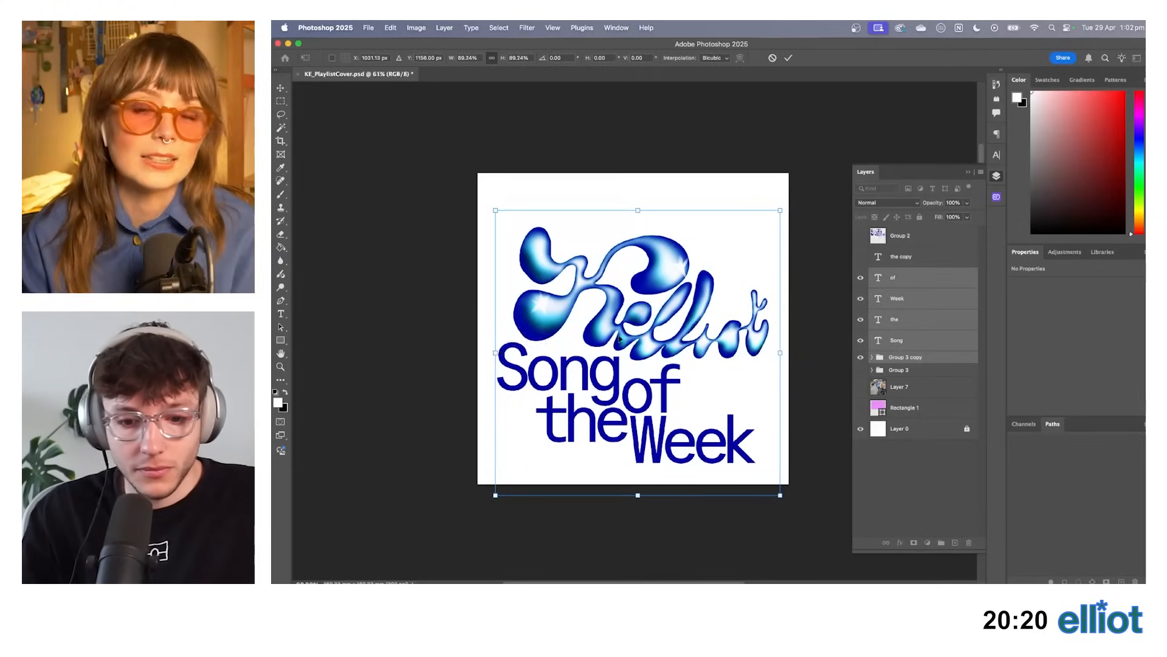
{"action": "left_click_drag", "start_coordinate": [618, 341], "coordinate": [620, 348]}
{"action": "key", "text": "Return"}
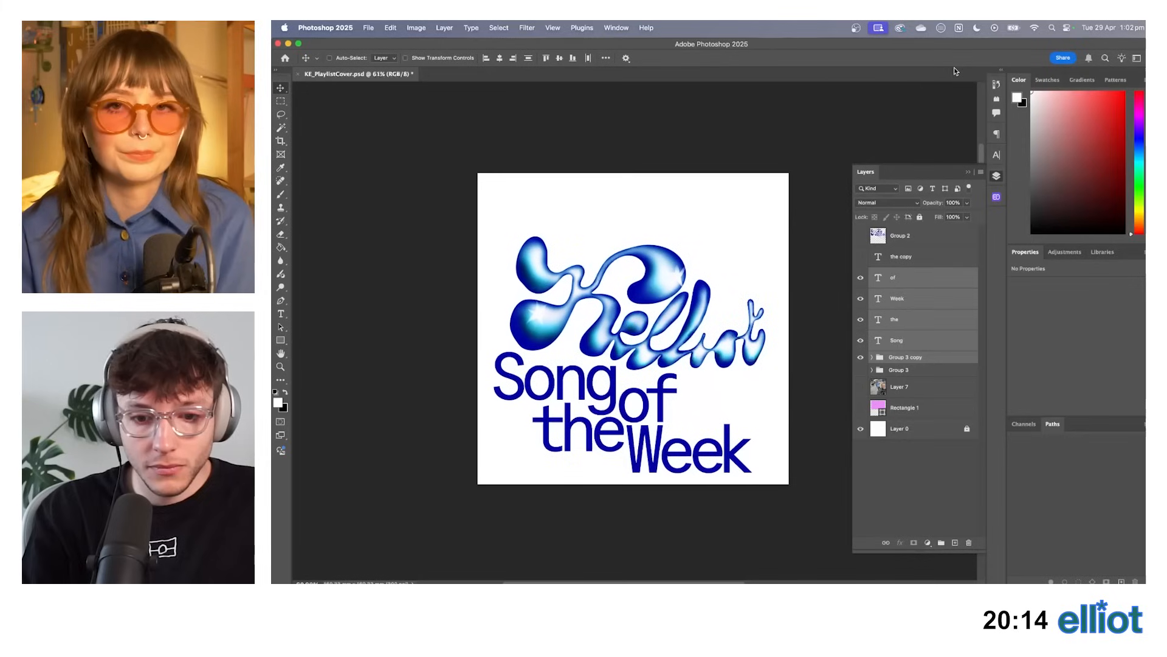
Delete the hidden extra "the" and place a duplicate of the lower "the" above the chrome lettering.
{"action": "left_click", "coordinate": [910, 257]}
{"action": "key", "text": "BackSpace"}
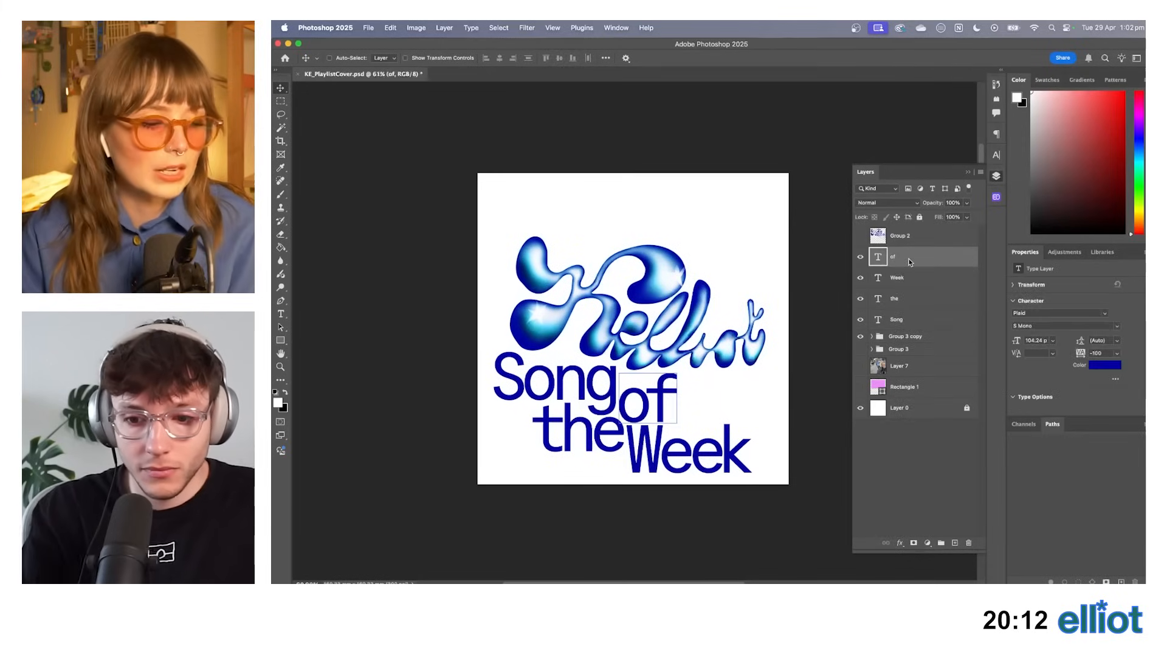
{"action": "left_click", "coordinate": [906, 306]}
{"action": "left_click_drag", "start_coordinate": [906, 307], "coordinate": [906, 248]}
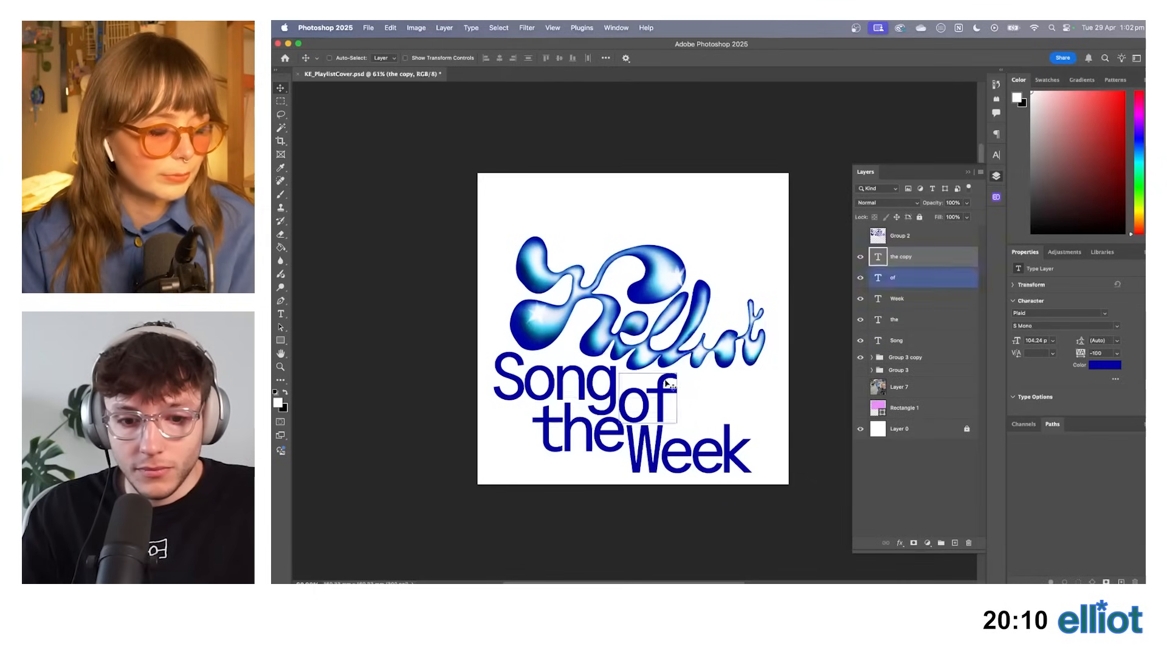
{"action": "left_click_drag", "start_coordinate": [667, 384], "coordinate": [657, 226]}
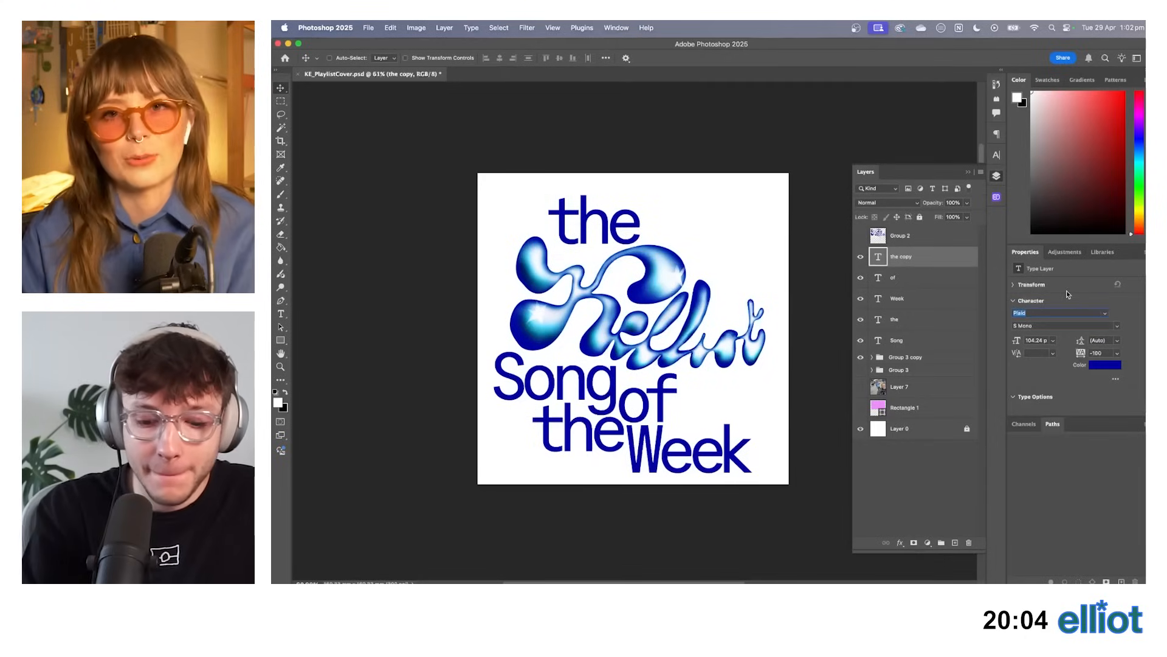
Try script typefaces such as Espiritu and Sloop on the top "the".
{"action": "type", "text": "script"}
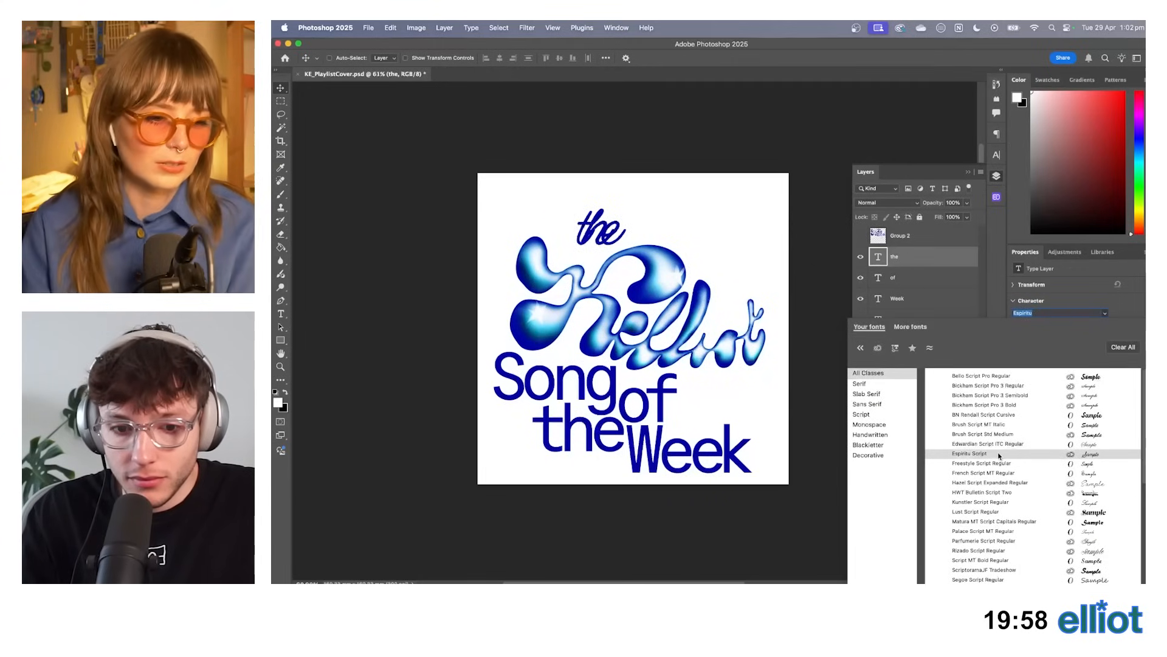
{"action": "scroll", "coordinate": [1002, 462], "scroll_direction": "down", "scroll_amount": 2}
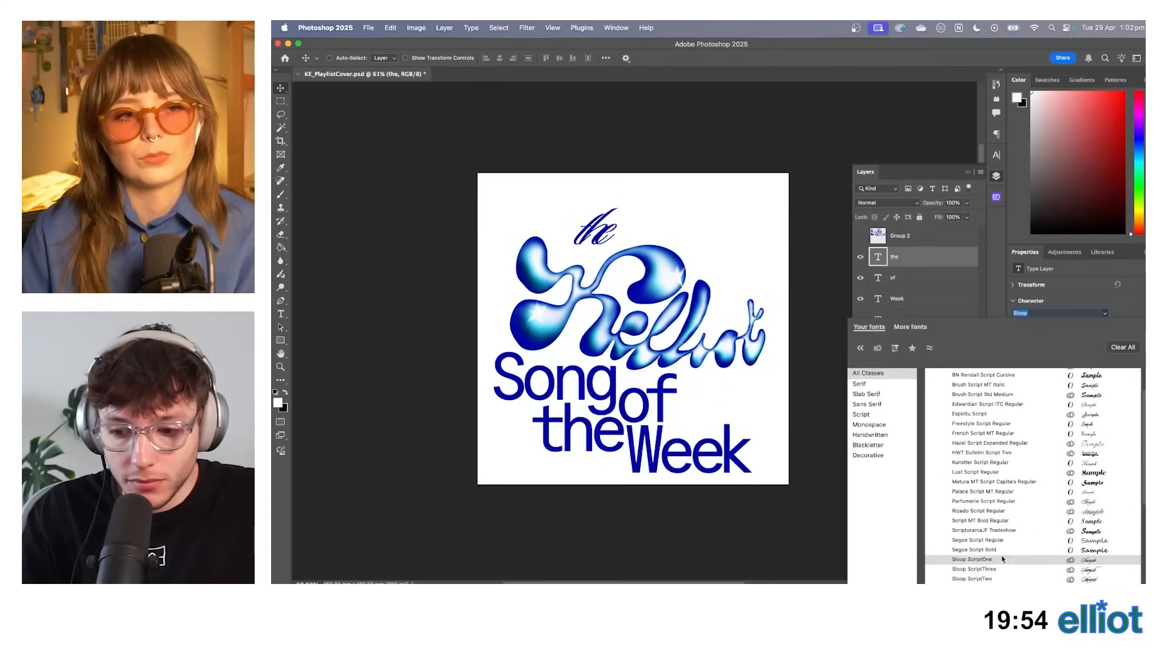
{"action": "left_click", "coordinate": [1070, 313]}
{"action": "type", "text": "Plaid"}
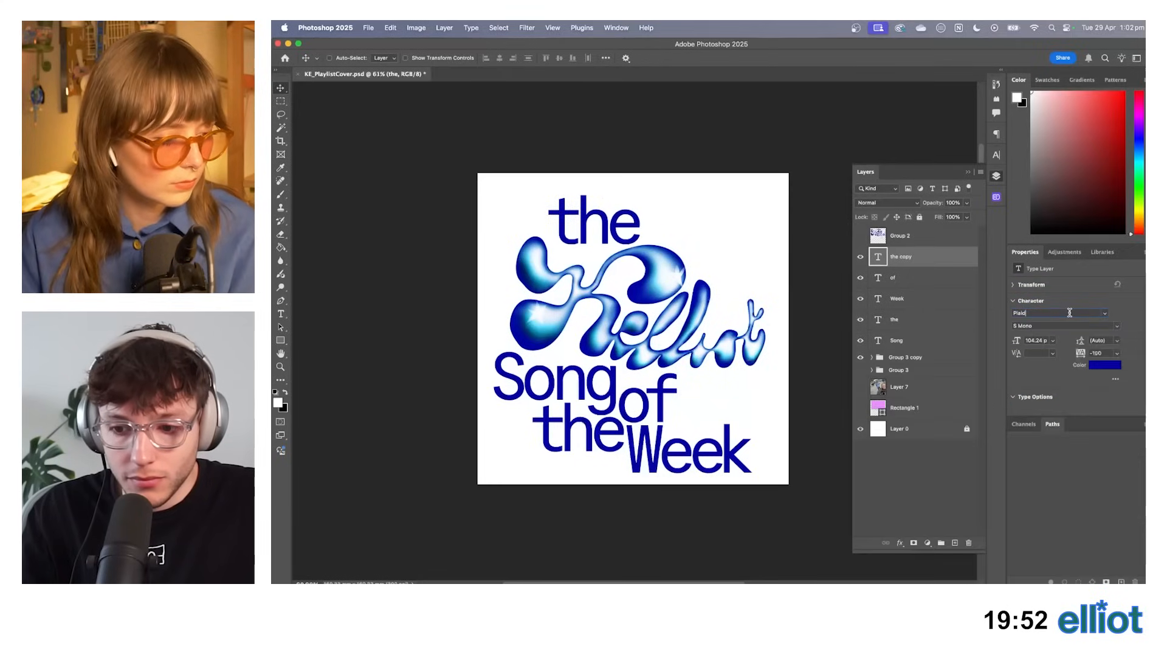
Set the top "the" to 0 tracking and Optical kerning.
{"action": "left_click", "coordinate": [1119, 354]}
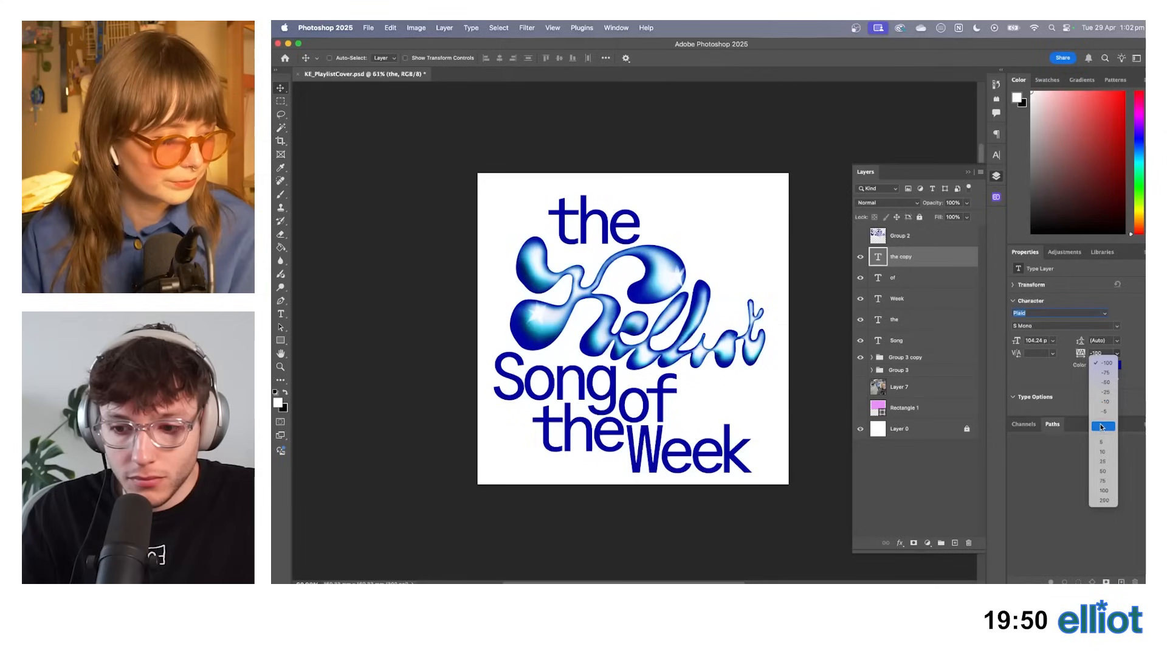
{"action": "left_click", "coordinate": [1102, 427]}
{"action": "left_click", "coordinate": [1053, 353]}
{"action": "left_click", "coordinate": [1042, 325]}
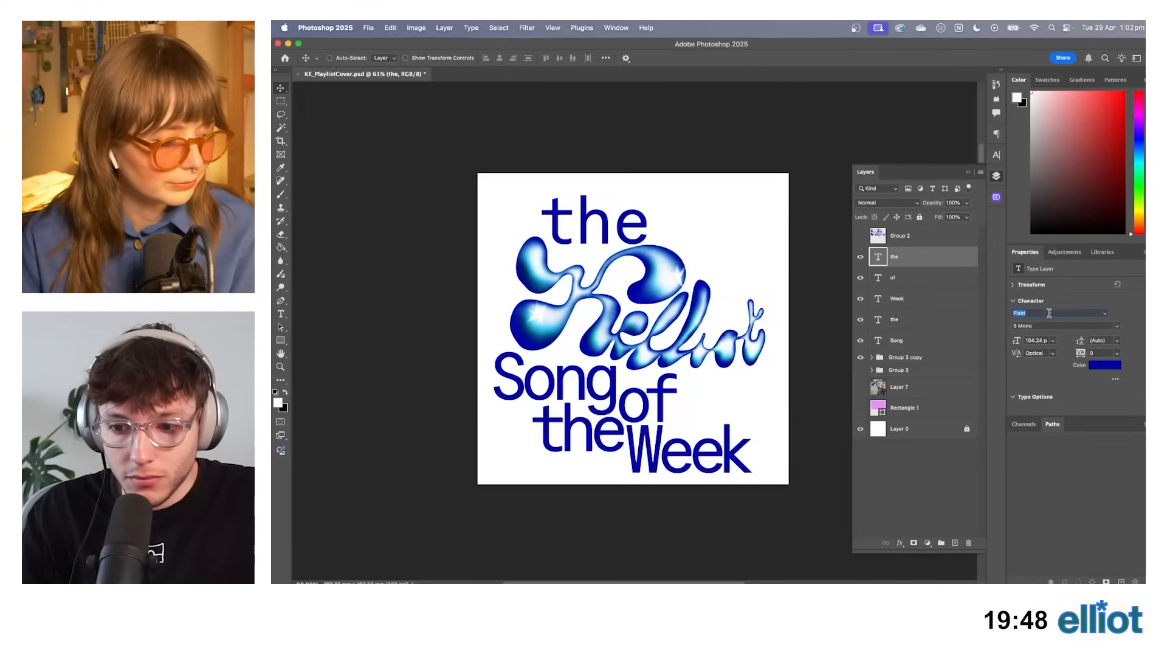
{"action": "left_click", "coordinate": [1104, 313]}
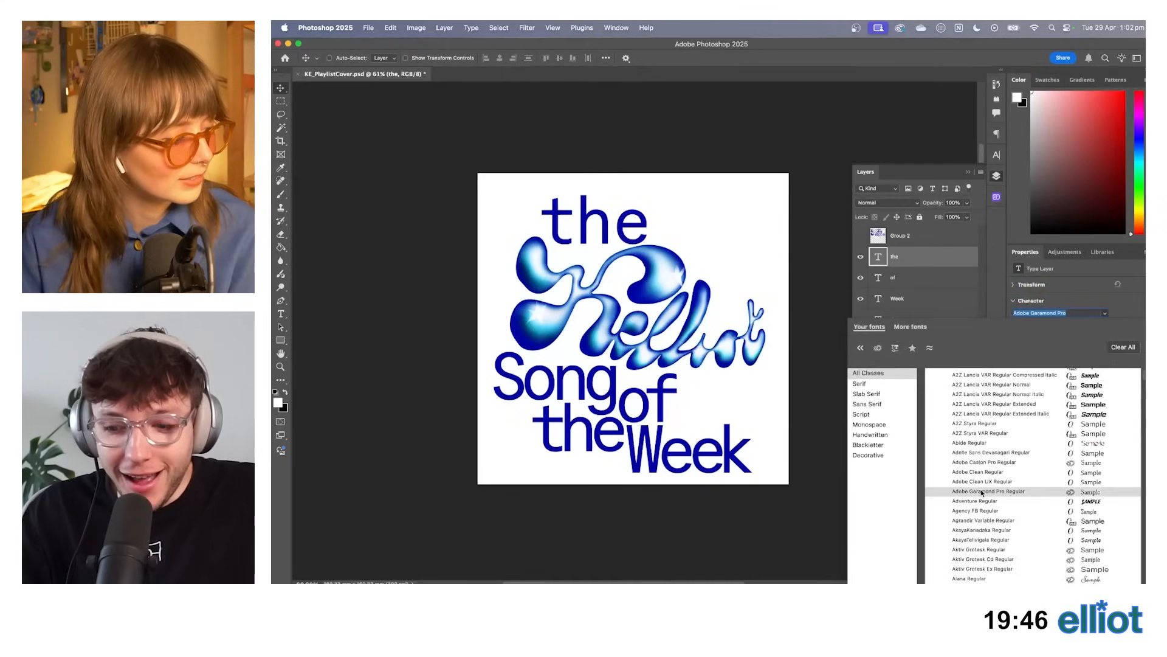
{"action": "scroll", "coordinate": [984, 492], "scroll_direction": "down", "scroll_amount": 3}
{"action": "scroll", "coordinate": [994, 492], "scroll_direction": "up", "scroll_amount": 4}
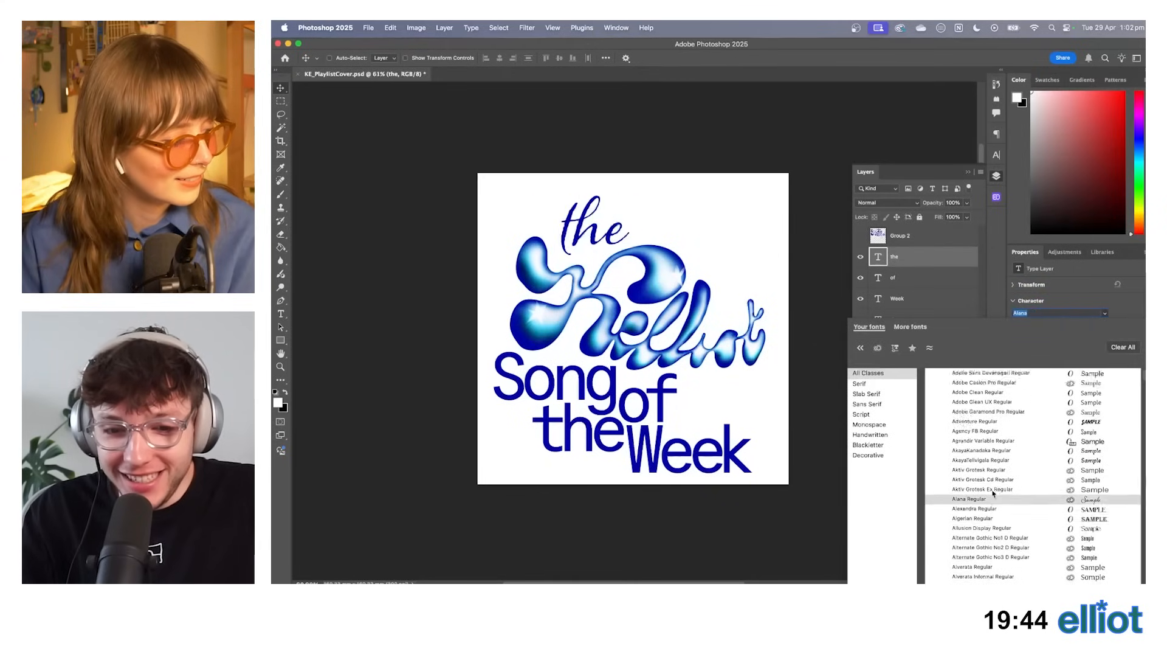
{"action": "key", "text": "Escape"}
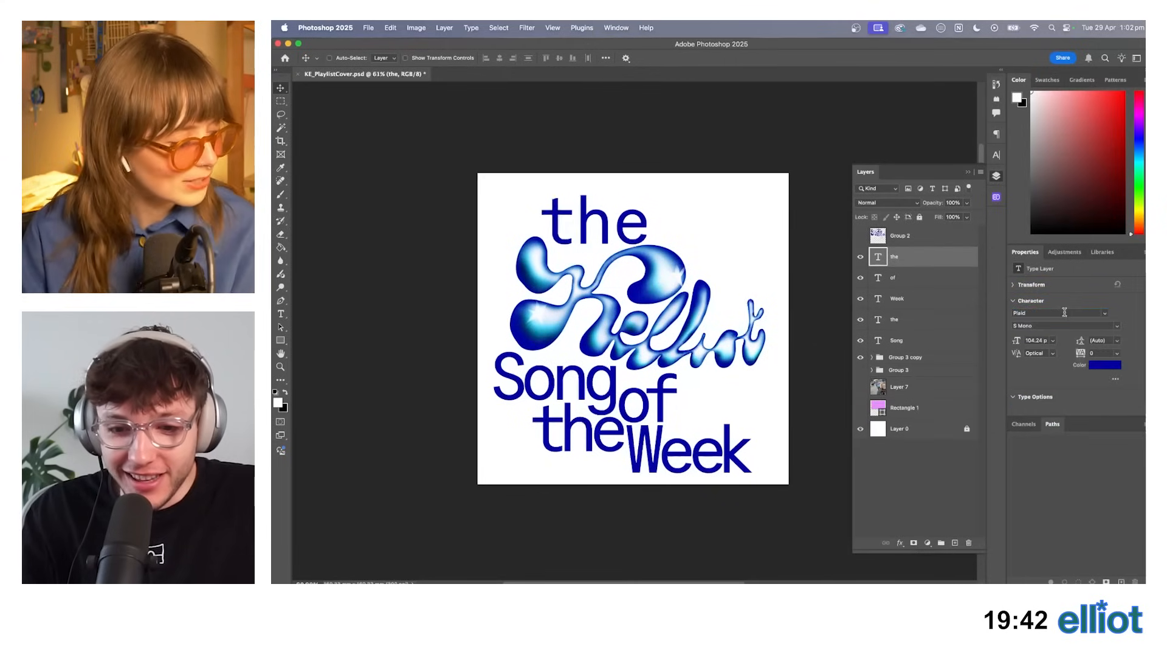
Search the fonts for "mr" and set the top "the" in MrLackboughs Pro.
{"action": "type", "text": "mr"}
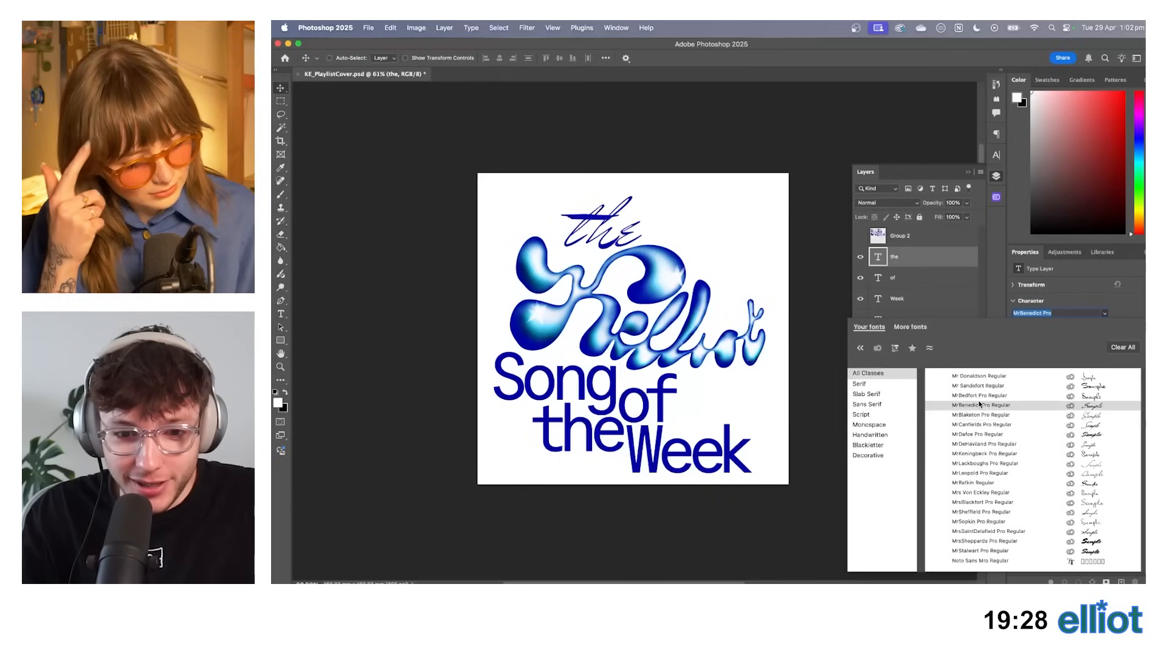
{"action": "left_click", "coordinate": [985, 463]}
Add a stroke effect to the top "the", coloured with the dark blue sampled from the word "Song".
{"action": "right_click", "coordinate": [933, 268]}
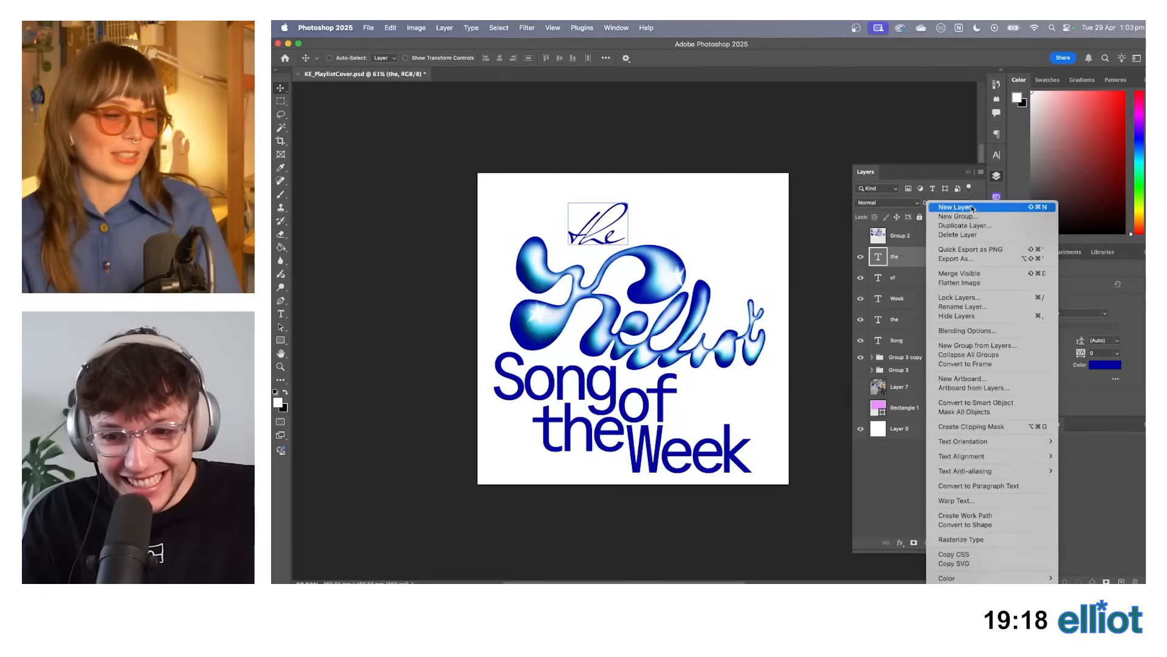
{"action": "left_click", "coordinate": [967, 330]}
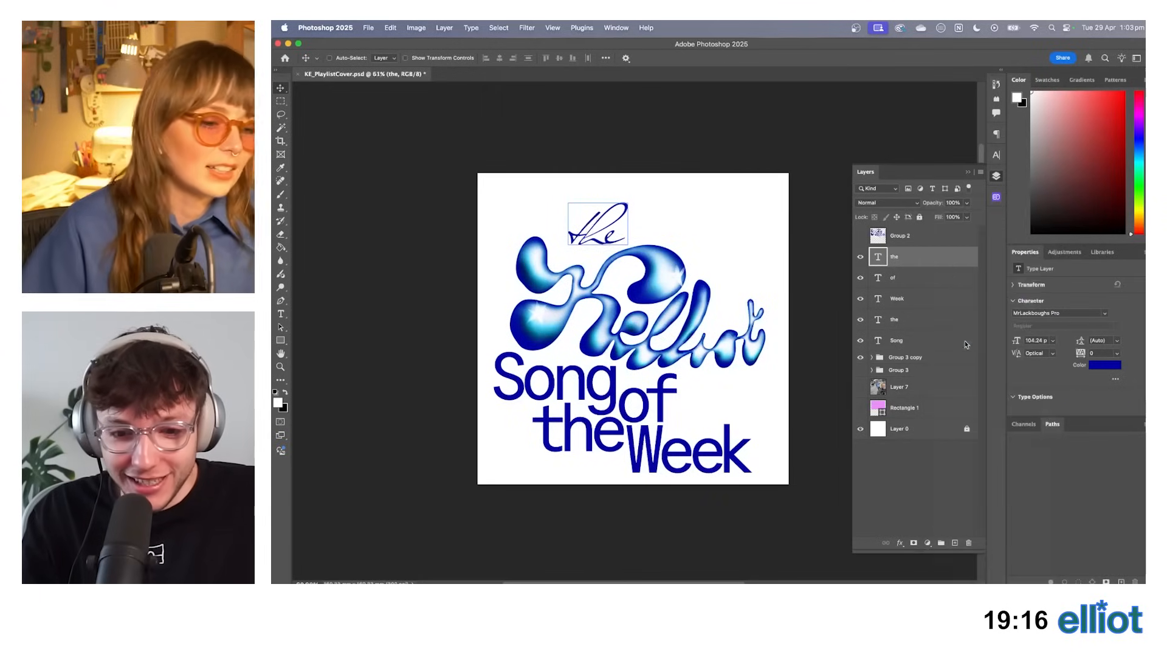
{"action": "left_click", "coordinate": [739, 430]}
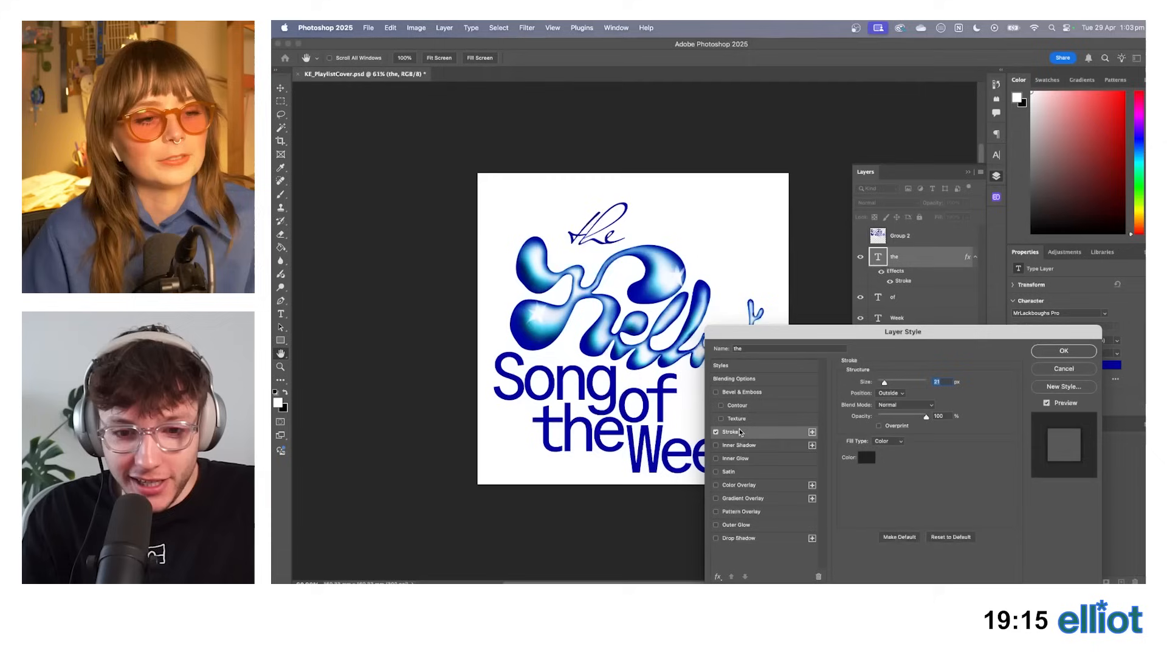
{"action": "left_click", "coordinate": [867, 456]}
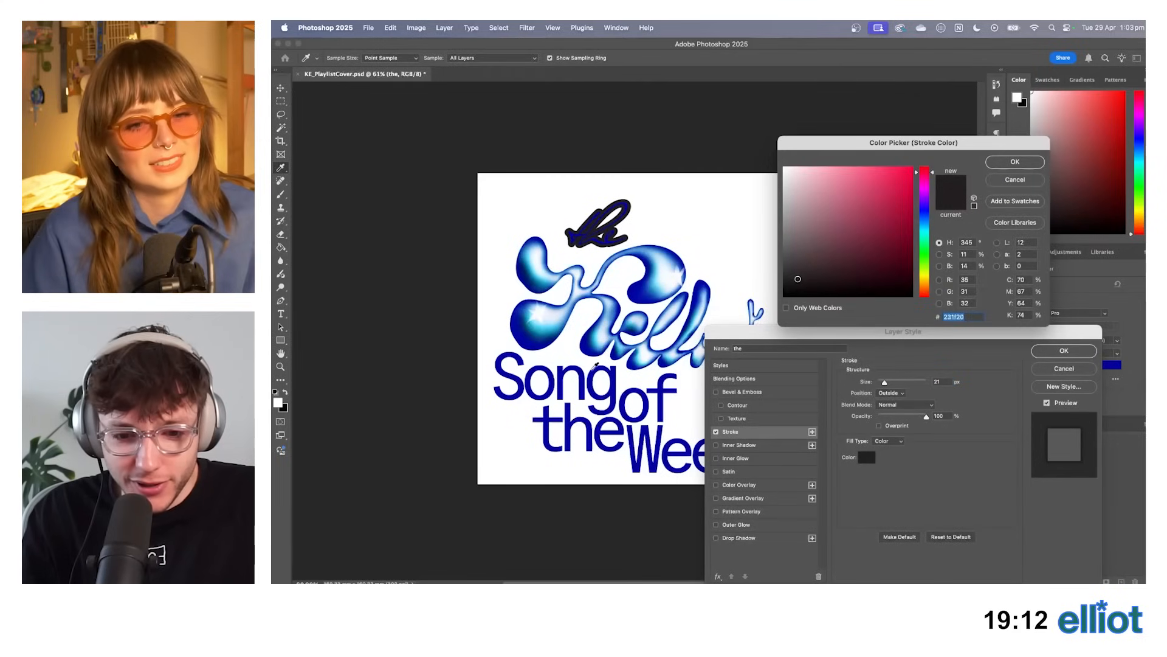
{"action": "left_click", "coordinate": [595, 366]}
{"action": "left_click", "coordinate": [1002, 162]}
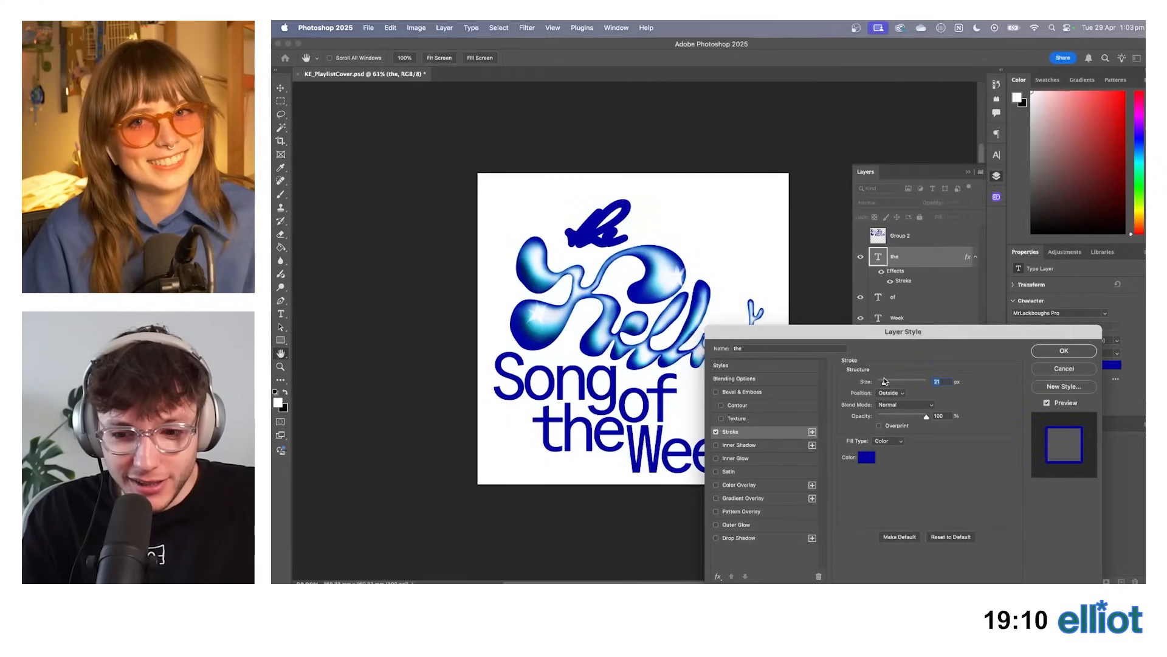
Thin the stroke on the top "the" and move the word down closer to the chrome lettering.
{"action": "left_click_drag", "start_coordinate": [884, 381], "coordinate": [882, 383]}
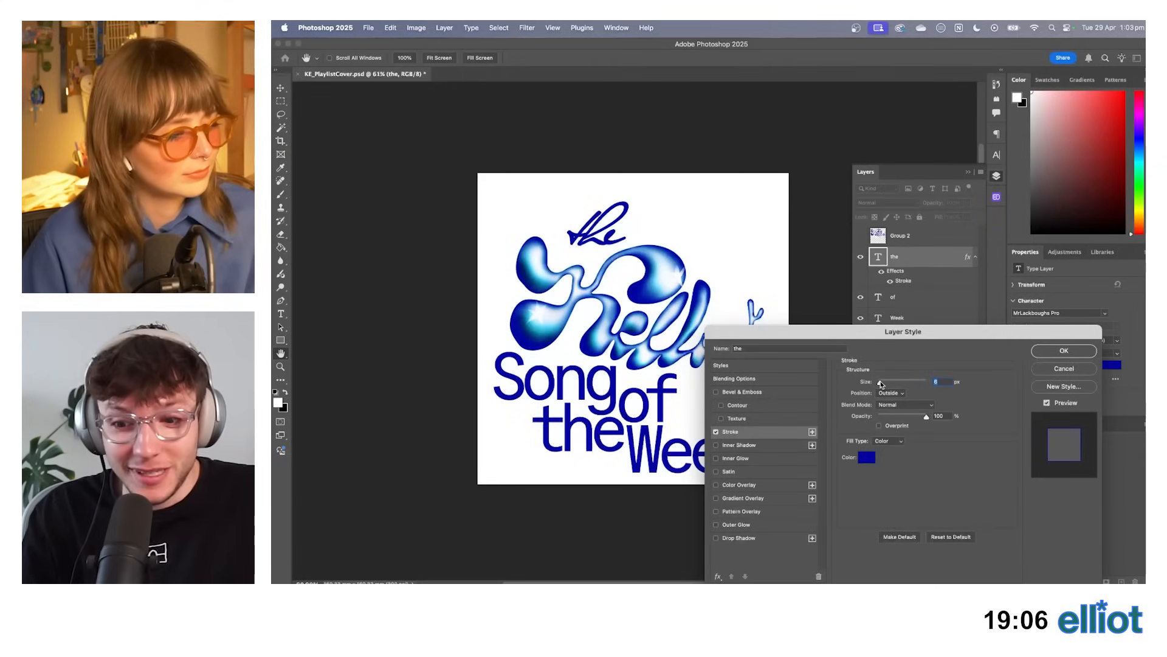
{"action": "key", "text": "Down"}
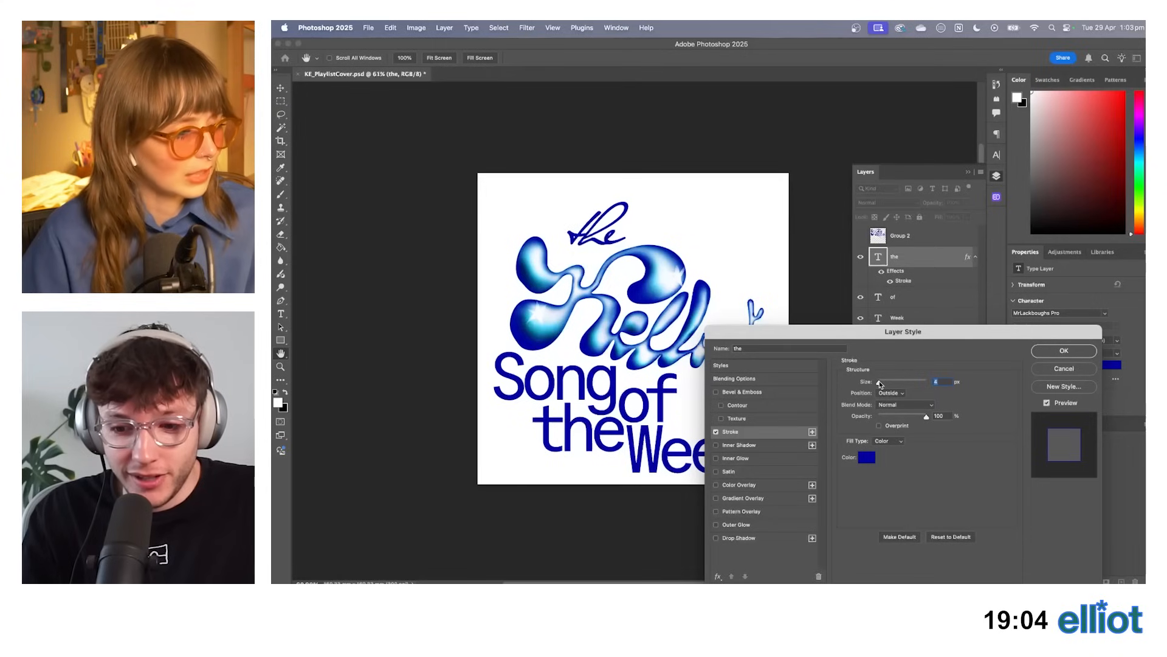
{"action": "key", "text": "Return"}
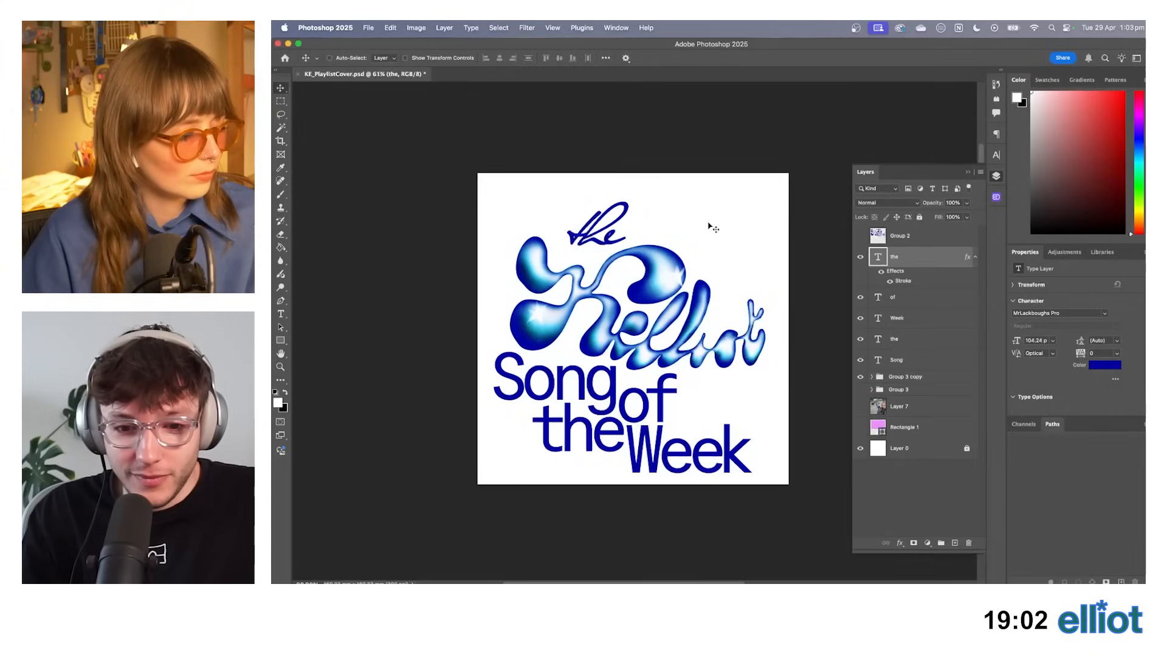
{"action": "left_click_drag", "start_coordinate": [708, 223], "coordinate": [696, 234]}
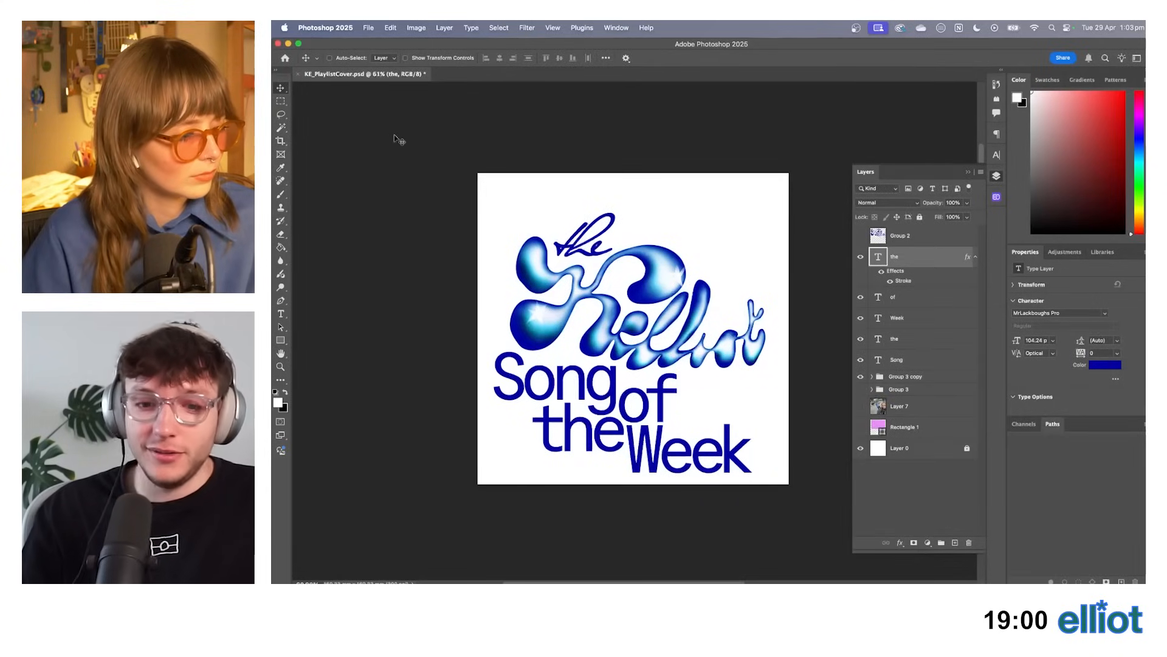
Try scaling down the chrome lettering and all the text together and centring them on the cover.
{"action": "scroll", "coordinate": [395, 137], "scroll_direction": "down", "scroll_amount": 4}
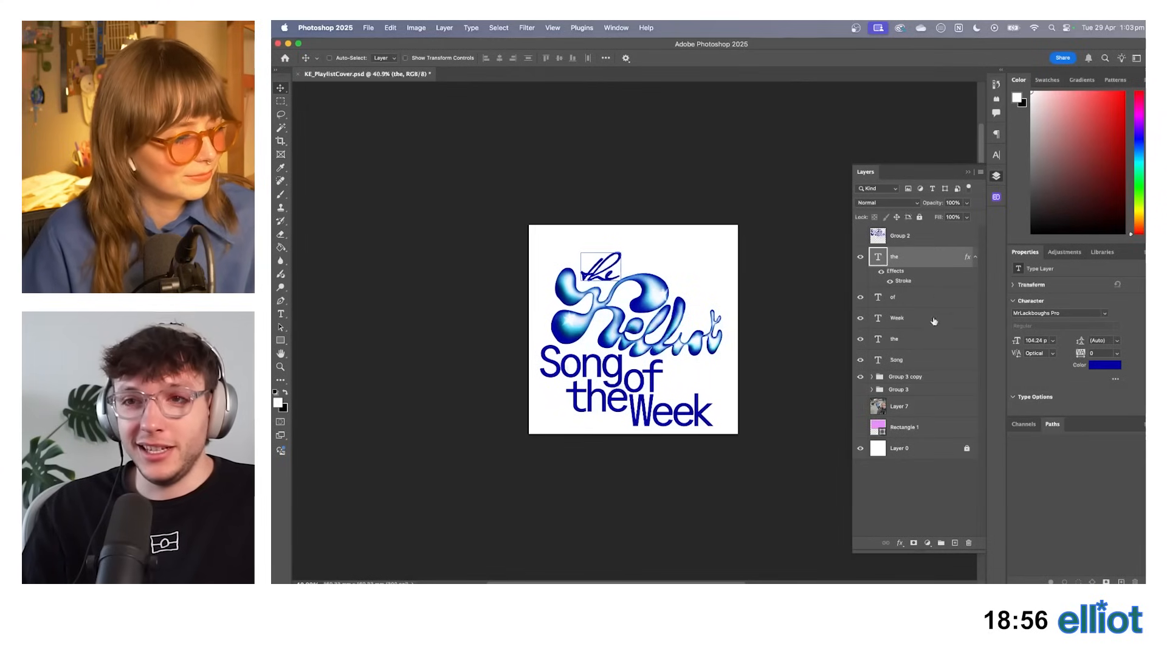
{"action": "left_click", "coordinate": [918, 377], "text": "shift"}
{"action": "left_click_drag", "start_coordinate": [685, 351], "coordinate": [705, 337]}
{"action": "key", "text": "super+t"}
{"action": "key", "text": "Return"}
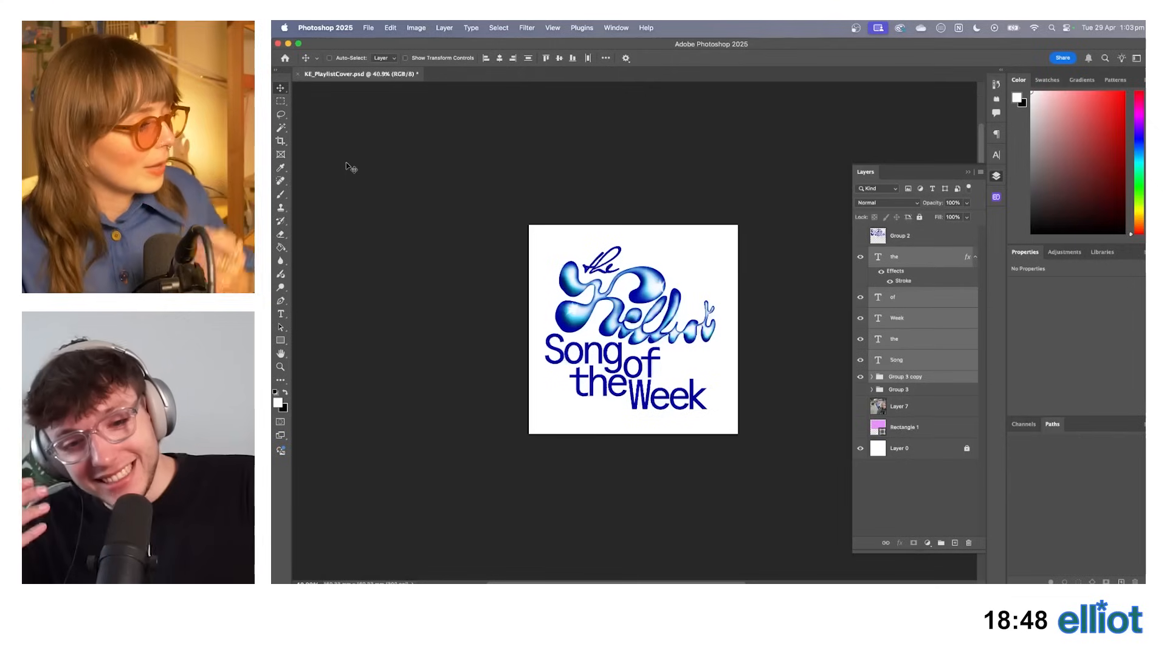
Undo the resizing of the combined lettering and hide the handwritten-style top "the" with its stroke.
{"action": "key", "text": "super+z"}
{"action": "key", "text": "super+z"}
{"action": "key", "text": "super+z"}
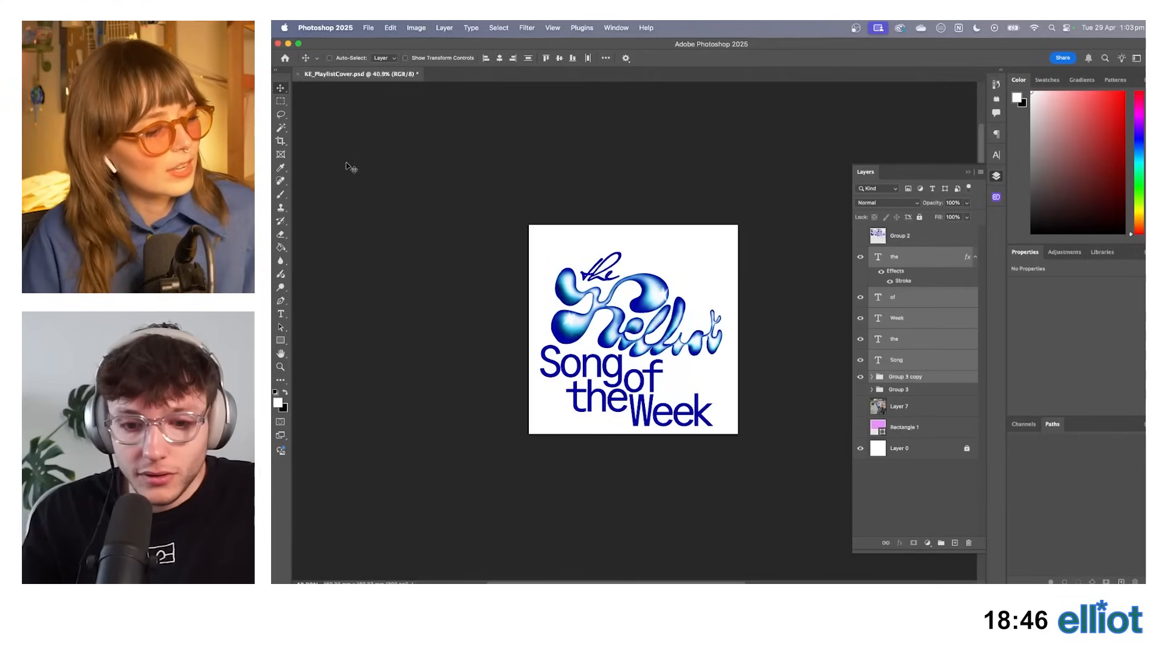
{"action": "key", "text": "super+z"}
{"action": "key", "text": "super+z"}
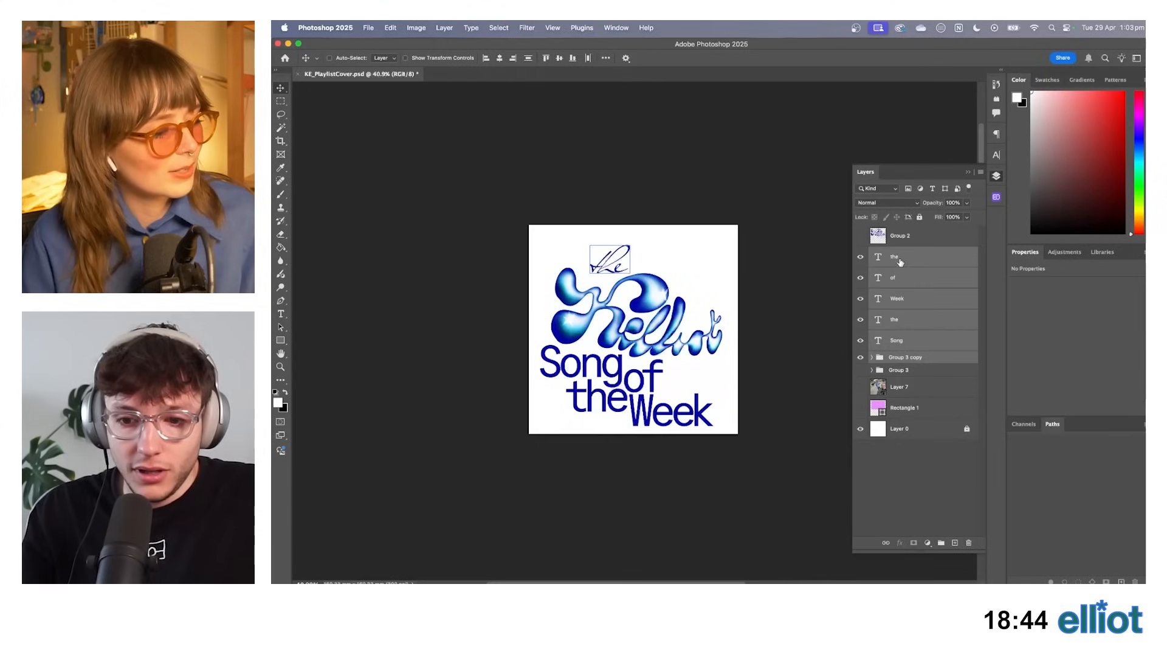
{"action": "left_click", "coordinate": [904, 264]}
{"action": "key", "text": "super+shift+z"}
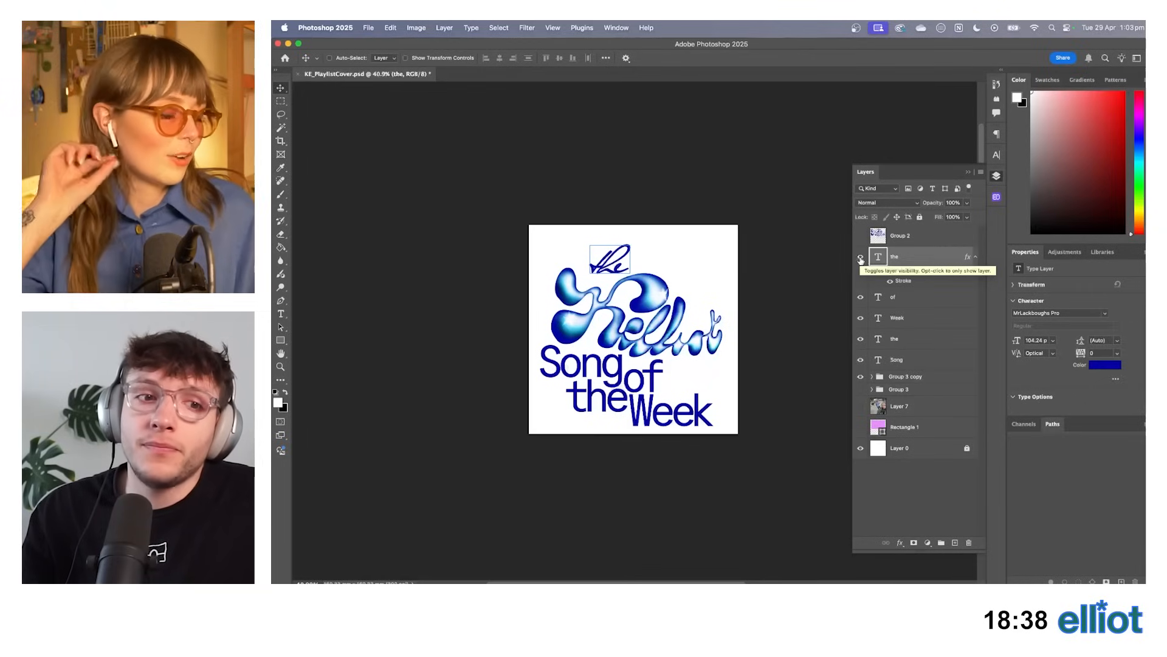
{"action": "left_click", "coordinate": [861, 258]}
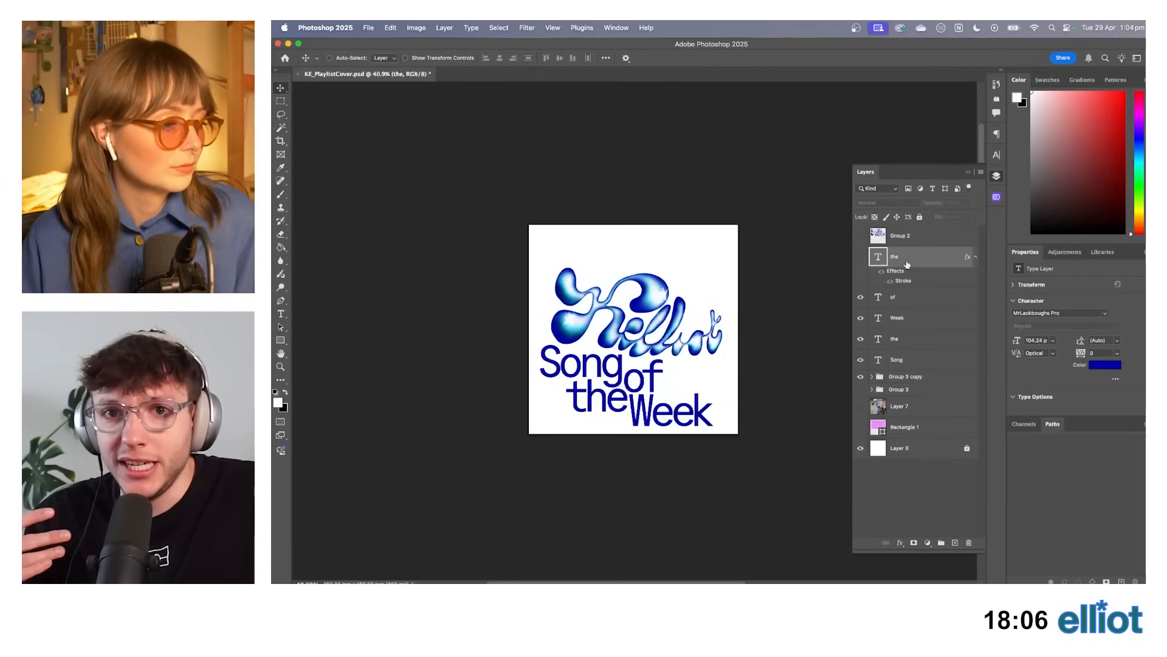
Try rotating the chrome lettering group slightly and making it a little smaller above "Song of the Week".
{"action": "left_click", "coordinate": [878, 379]}
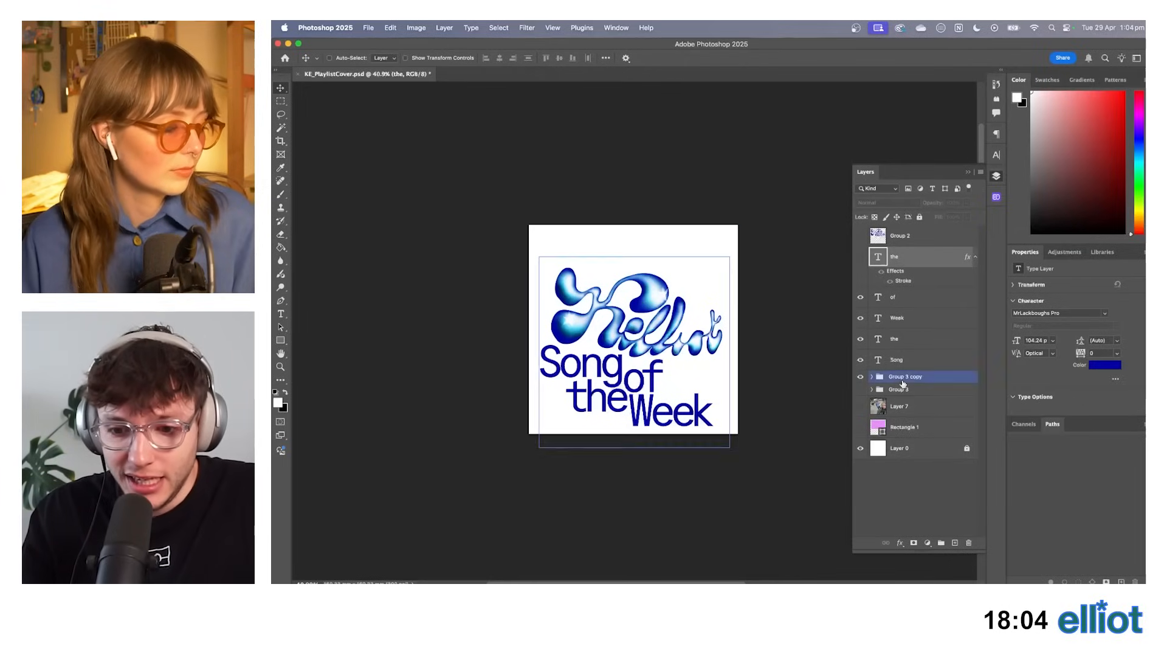
{"action": "key", "text": "ctrl+t"}
{"action": "left_click_drag", "start_coordinate": [767, 289], "coordinate": [769, 295]}
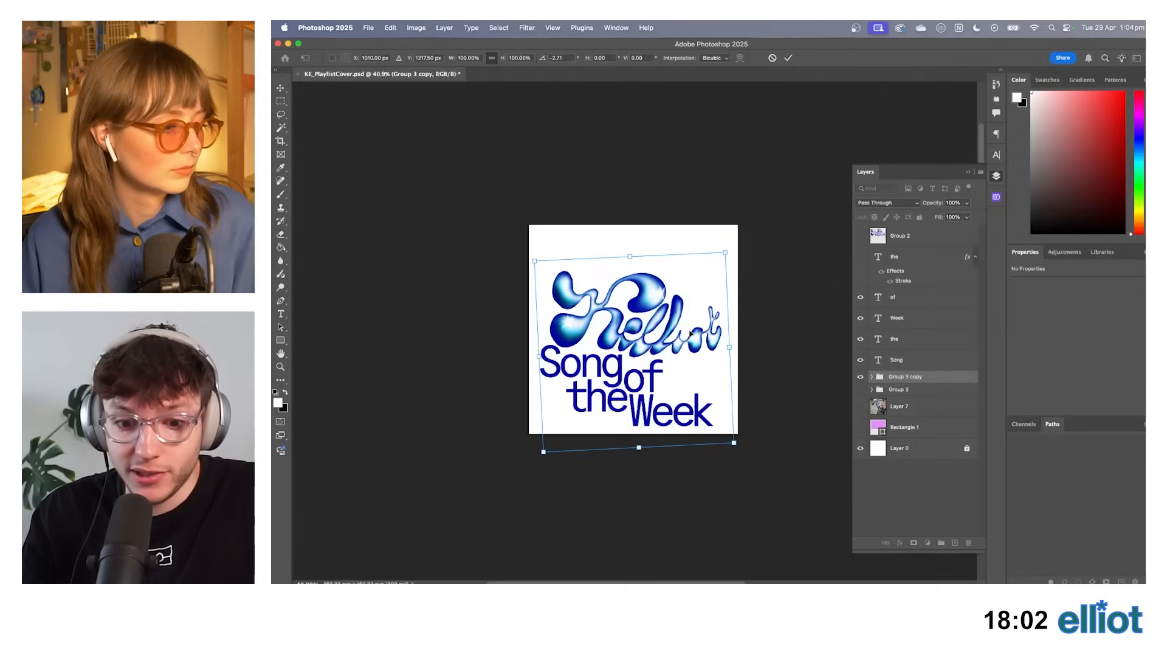
{"action": "left_click_drag", "start_coordinate": [688, 334], "coordinate": [720, 347]}
{"action": "left_click_drag", "start_coordinate": [653, 339], "coordinate": [658, 338]}
{"action": "left_click_drag", "start_coordinate": [733, 309], "coordinate": [685, 316]}
{"action": "key", "text": "Return"}
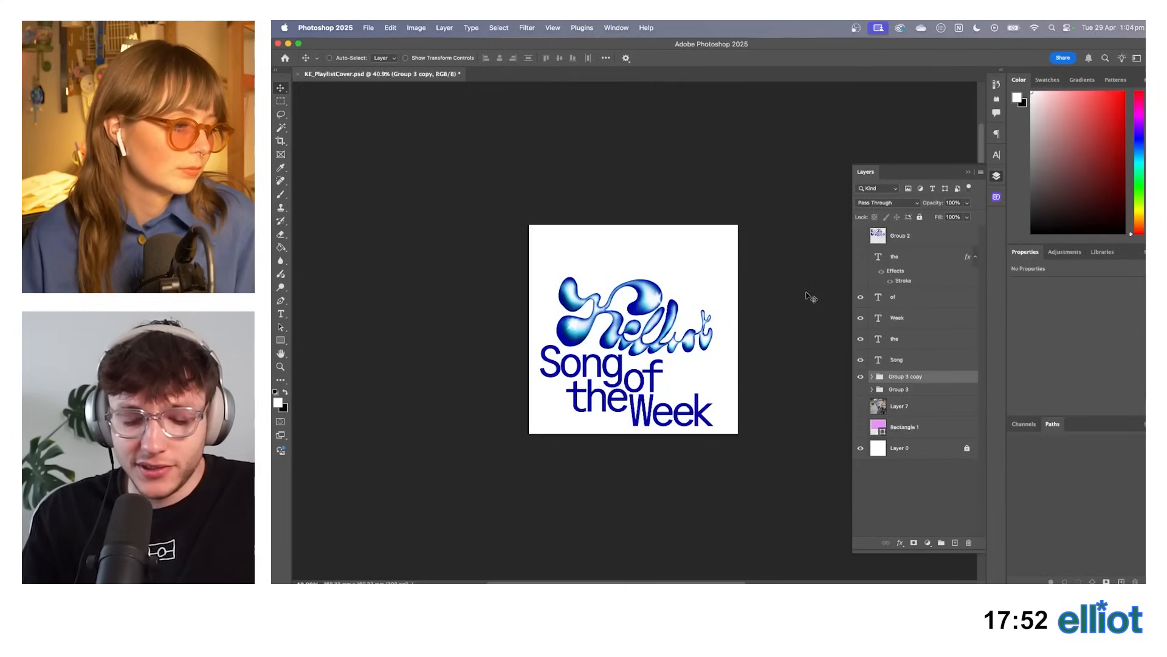
Undo the edits back to the top "the" in its plain S Mono lettering, and hide that text layer.
{"action": "scroll", "coordinate": [768, 326], "scroll_direction": "down", "scroll_amount": 1}
{"action": "scroll", "coordinate": [670, 334], "scroll_direction": "up", "scroll_amount": 3}
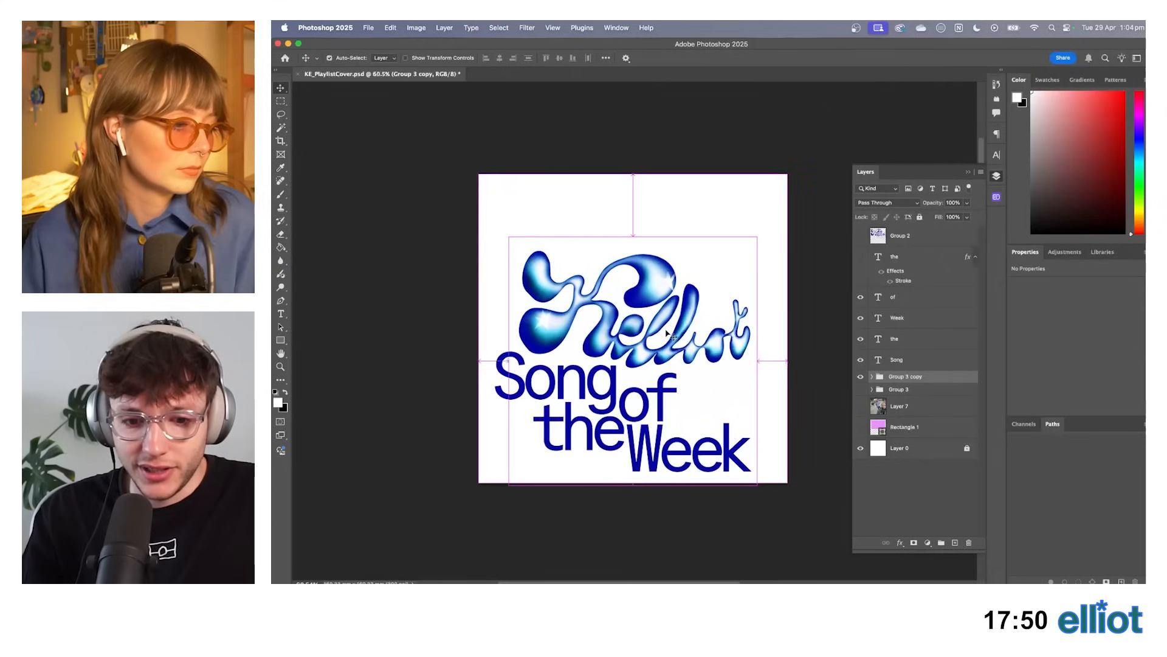
{"action": "key", "text": "super+z"}
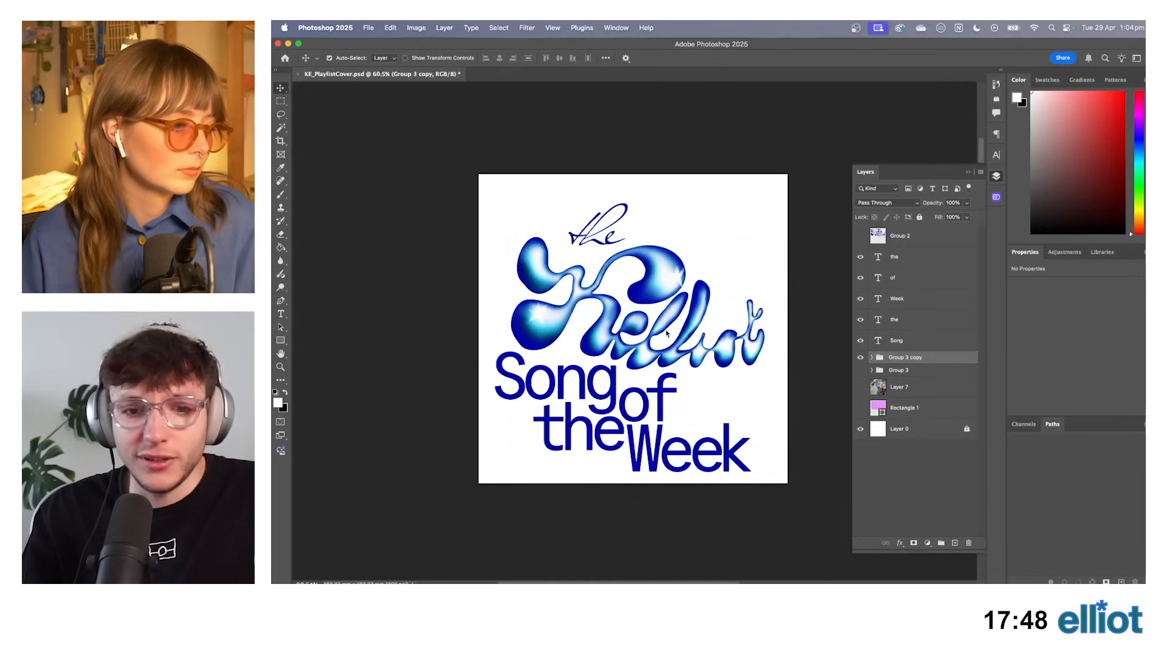
{"action": "key", "text": "super+z"}
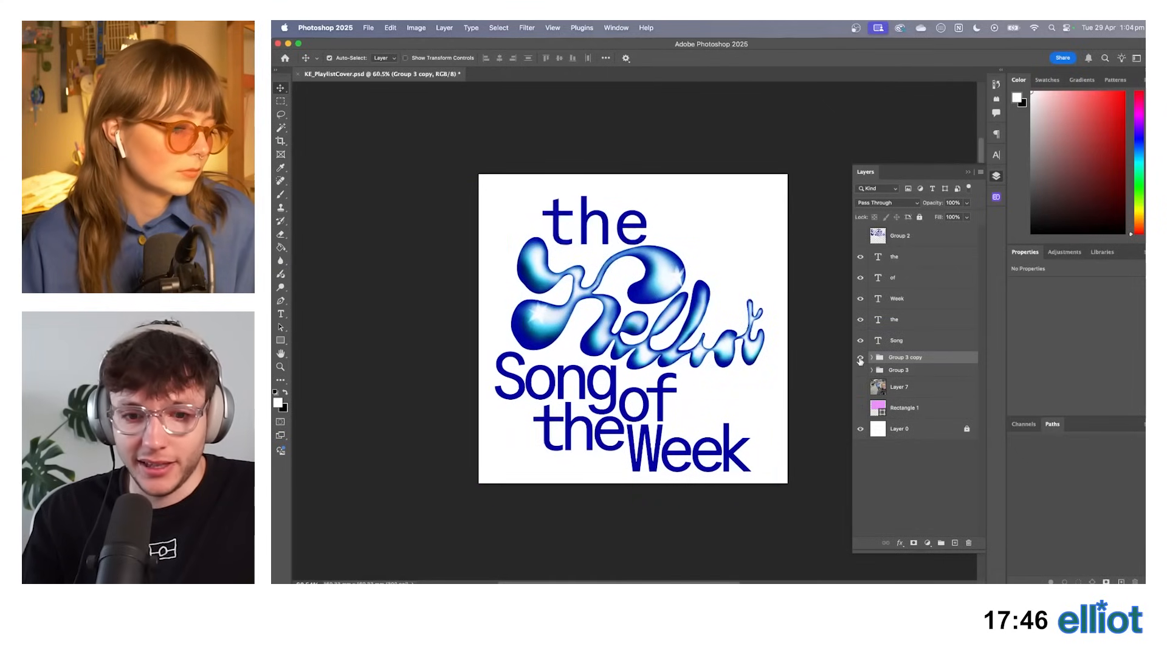
{"action": "key", "text": "super+z"}
{"action": "left_click", "coordinate": [860, 259]}
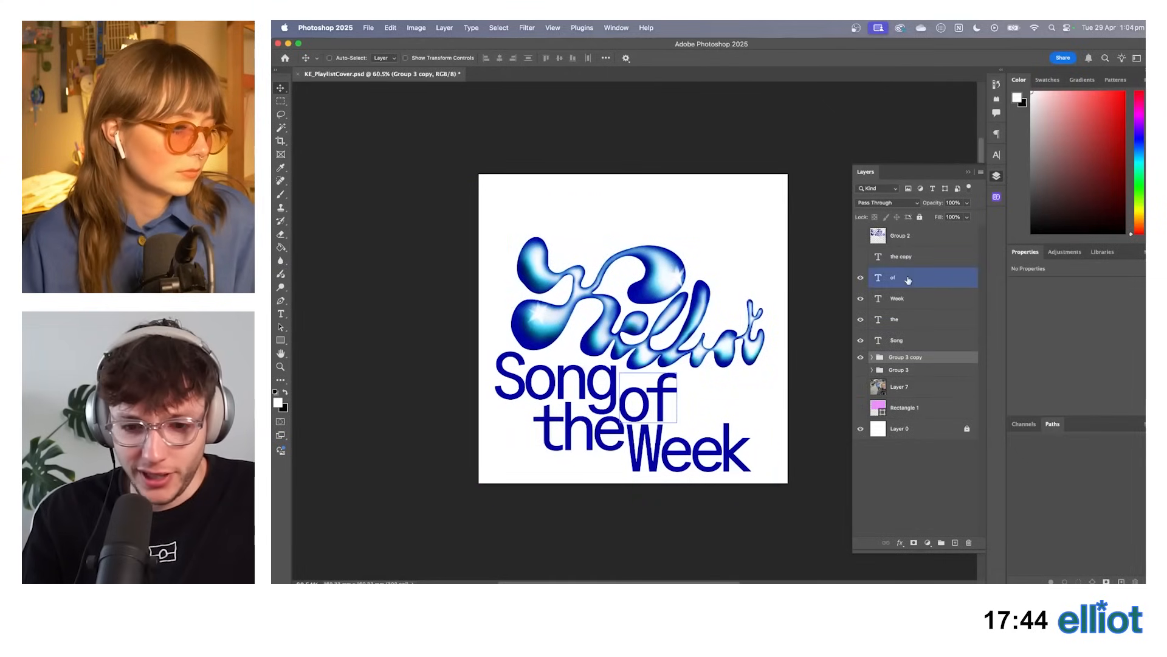
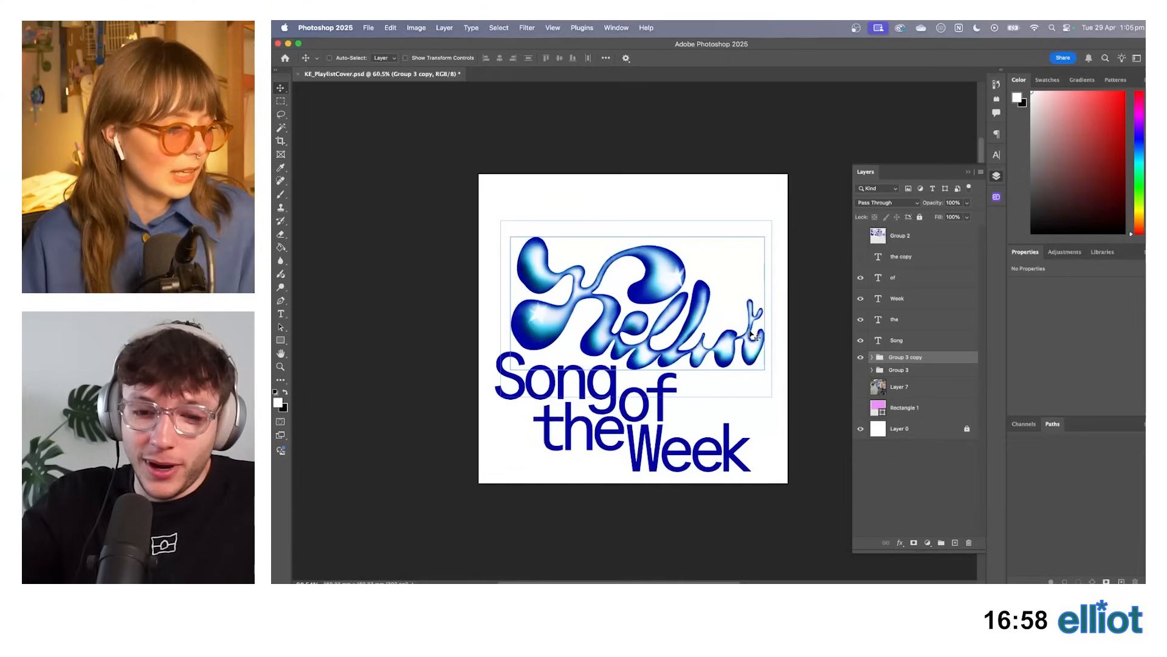
Enlarge the chrome lettering group to about 108% and move it up on the cover.
{"action": "key", "text": "super+t"}
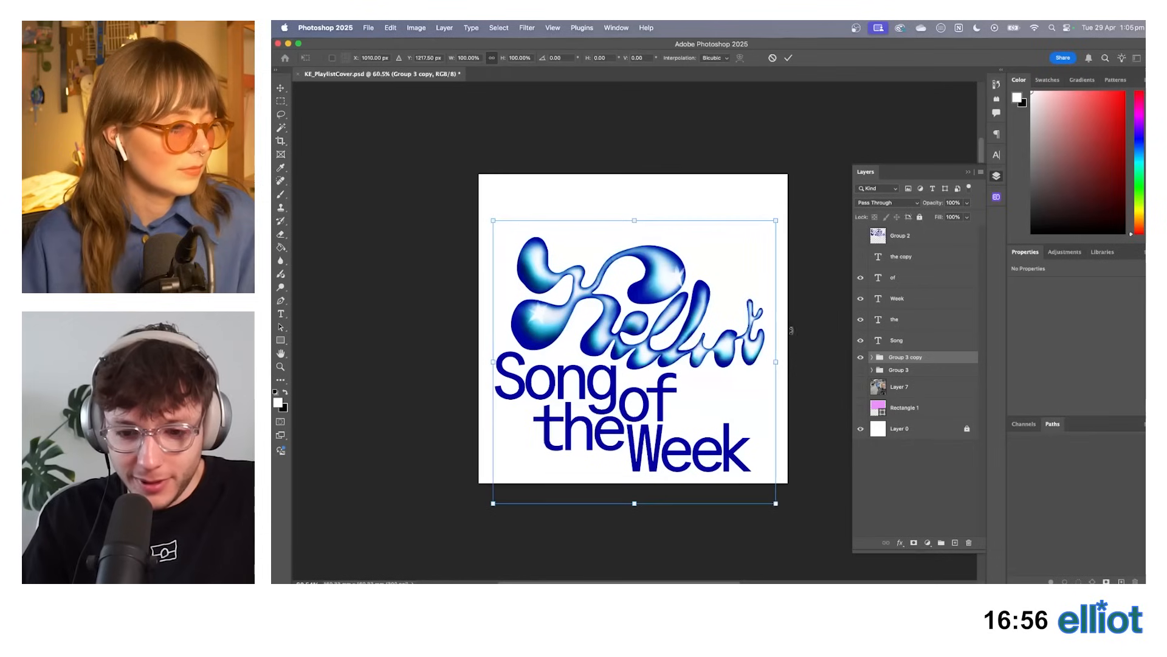
{"action": "left_click_drag", "start_coordinate": [783, 361], "coordinate": [747, 350]}
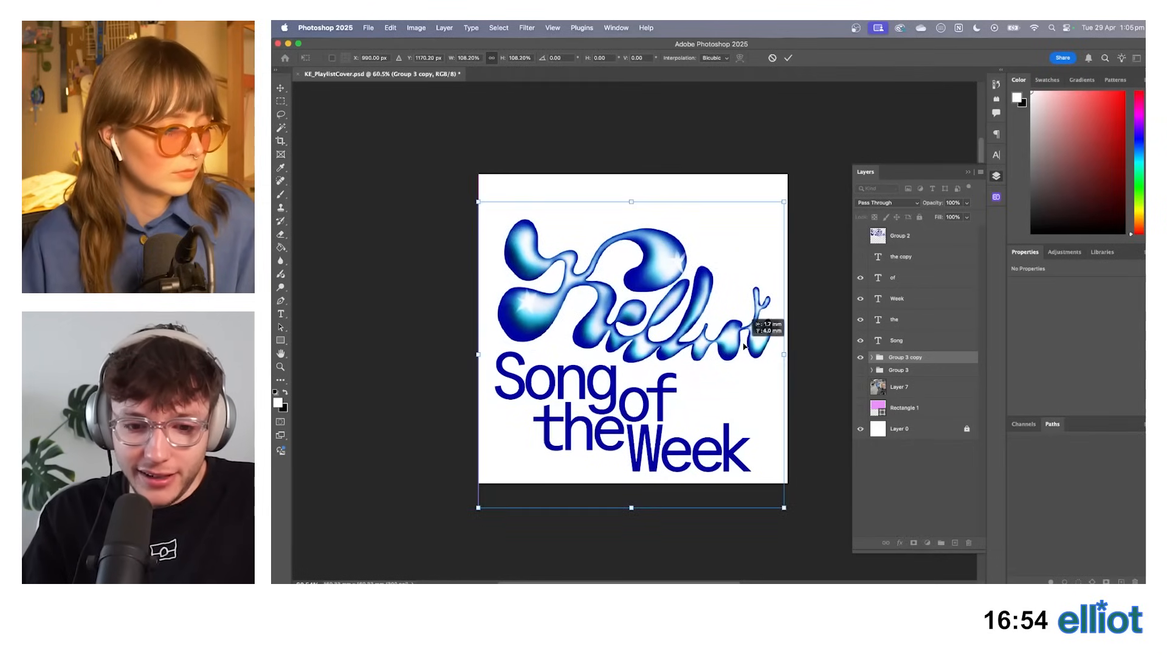
{"action": "key", "text": "Return"}
Scale the "Song", "of", "the" and "Week" text layers together to about 113% and move them up against the chrome lettering.
{"action": "left_click", "coordinate": [878, 343]}
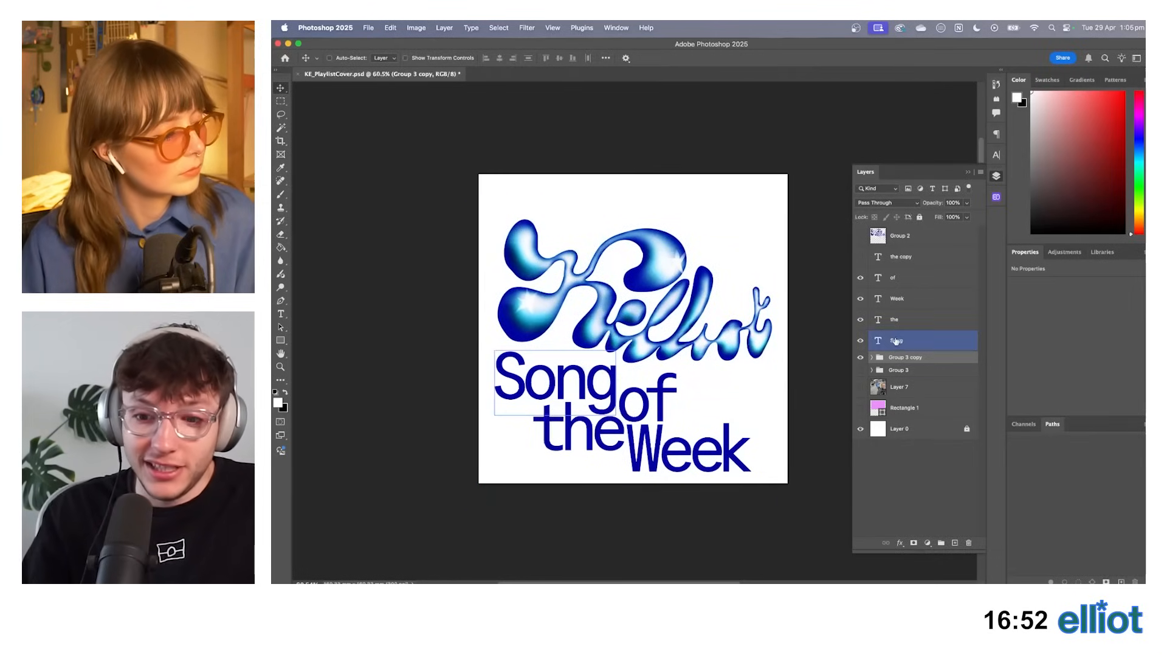
{"action": "left_click", "coordinate": [894, 277]}
{"action": "left_click", "coordinate": [897, 340], "text": "shift"}
{"action": "key", "text": "super+t"}
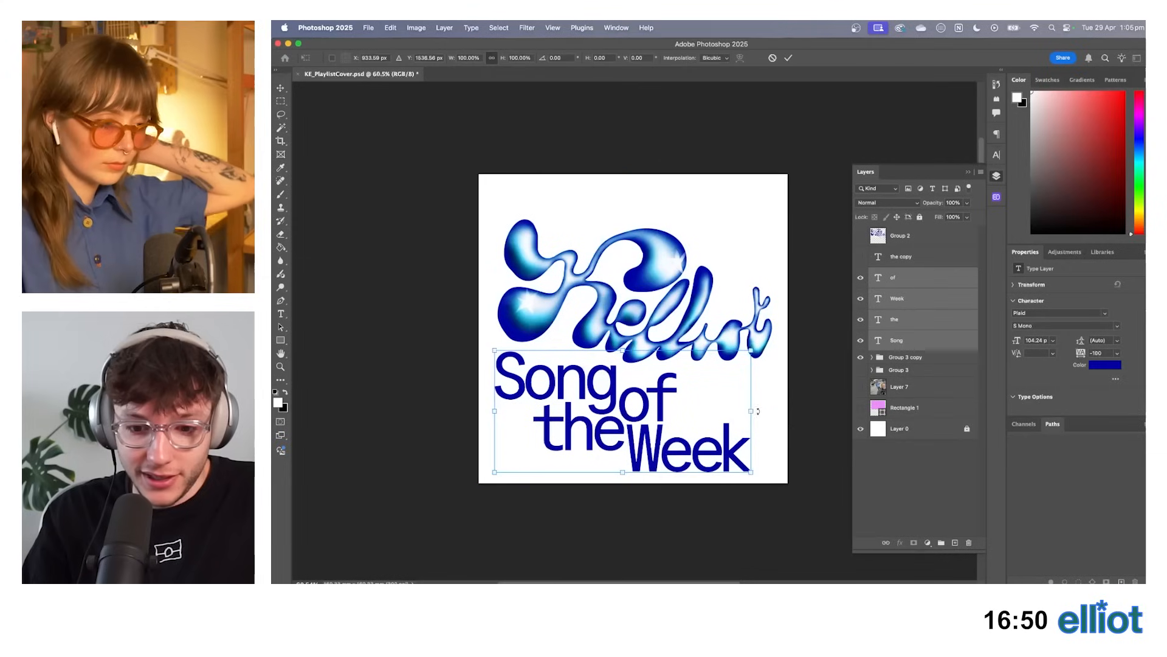
{"action": "mouse_move", "coordinate": [752, 412]}
{"action": "left_mouse_down"}
{"action": "mouse_move", "coordinate": [775, 411]}
{"action": "mouse_move", "coordinate": [741, 405]}
{"action": "left_mouse_up"}
{"action": "left_click_drag", "start_coordinate": [494, 401], "coordinate": [487, 402]}
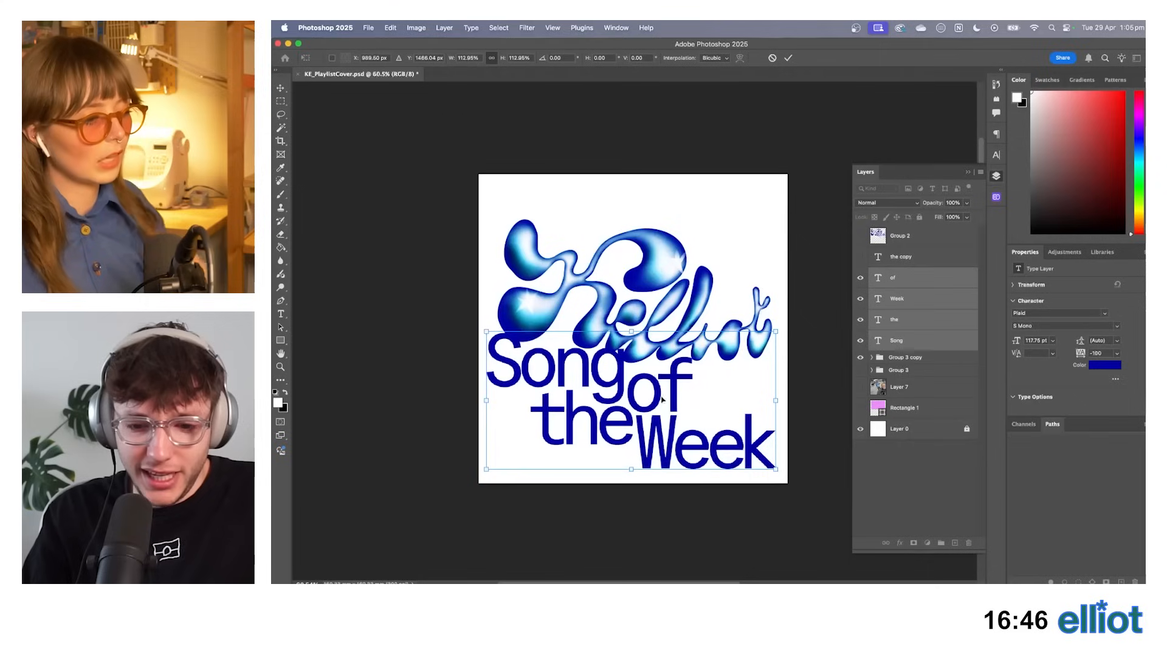
{"action": "left_click_drag", "start_coordinate": [705, 399], "coordinate": [707, 402]}
{"action": "key", "text": "Return"}
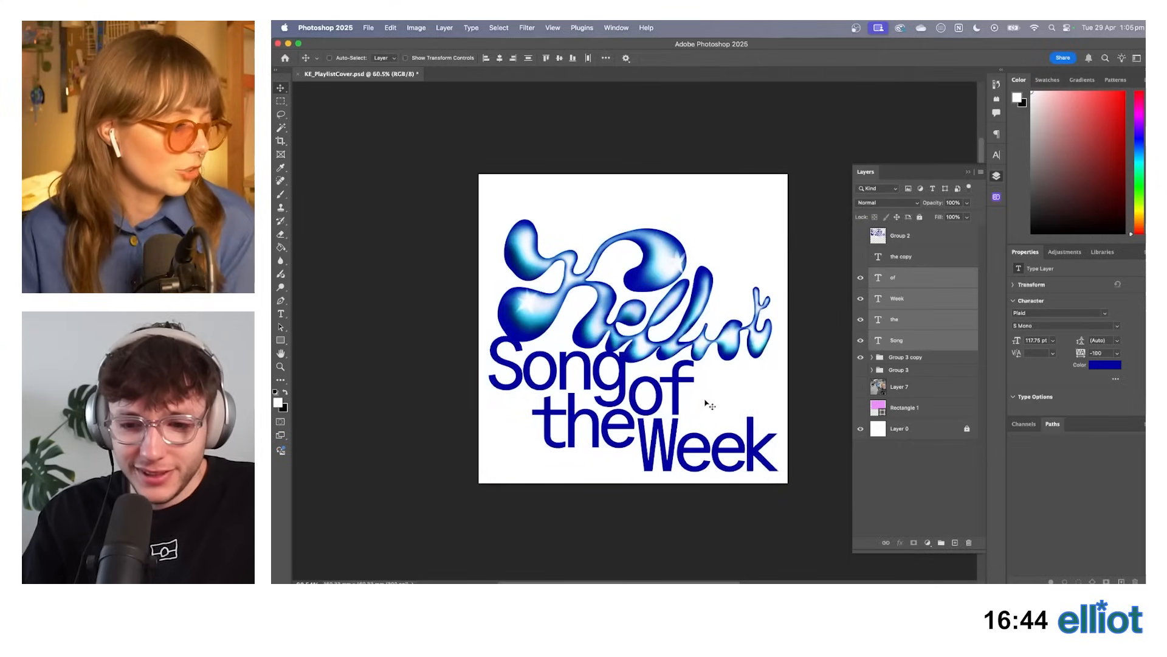
Move the chrome lettering group above the blue text layers and give it a white outside stroke.
{"action": "left_click_drag", "start_coordinate": [905, 358], "coordinate": [902, 273]}
{"action": "left_click_drag", "start_coordinate": [713, 279], "coordinate": [714, 284]}
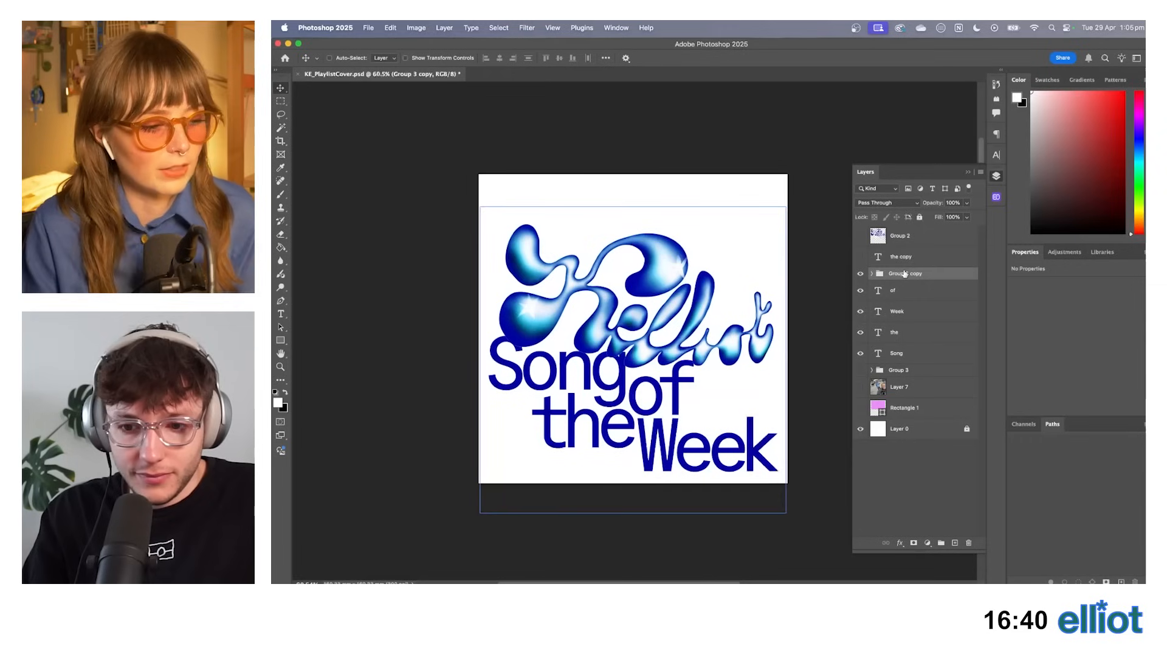
{"action": "right_click", "coordinate": [904, 270]}
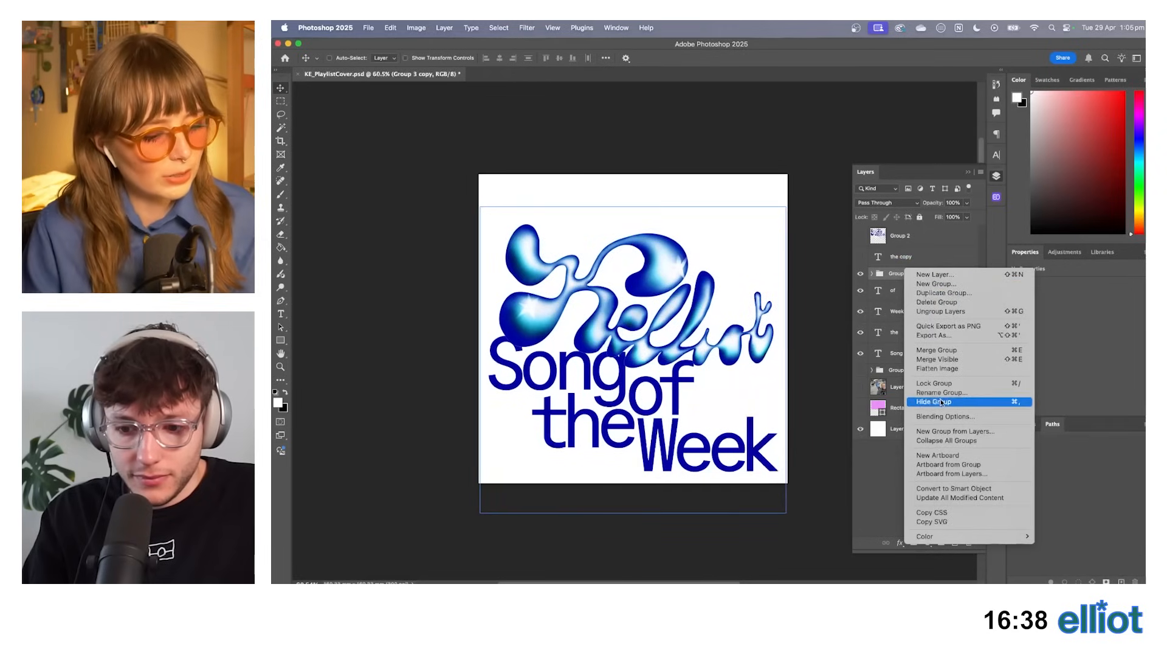
{"action": "left_click", "coordinate": [942, 420]}
{"action": "left_click", "coordinate": [753, 430]}
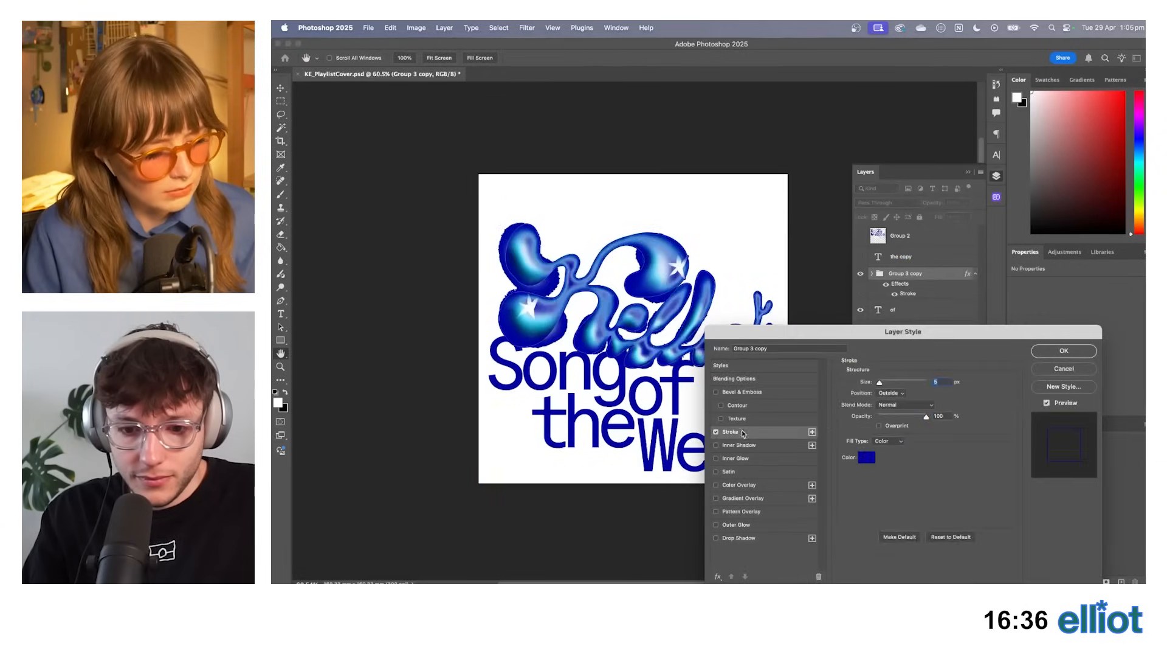
{"action": "left_click", "coordinate": [867, 456]}
{"action": "left_click", "coordinate": [784, 168]}
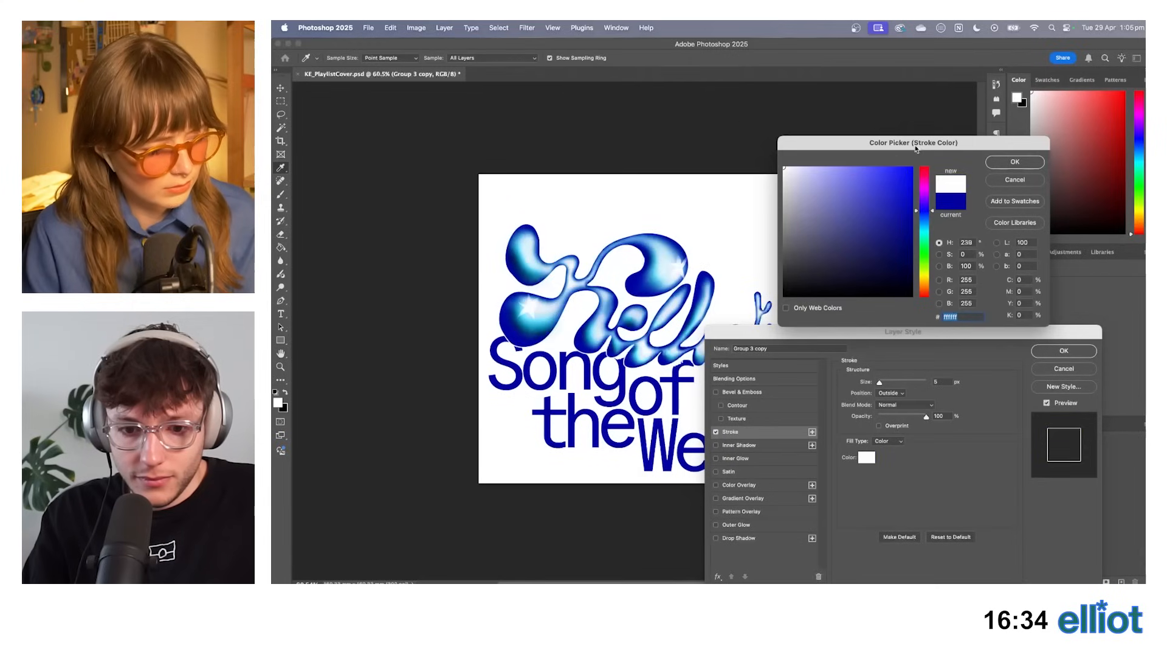
{"action": "left_click", "coordinate": [990, 163]}
Set the chrome group's stroke to the Dissolve blend mode and a size of 3 px.
{"action": "left_click_drag", "start_coordinate": [882, 379], "coordinate": [885, 382]}
{"action": "left_click", "coordinate": [905, 404]}
{"action": "left_click", "coordinate": [889, 416]}
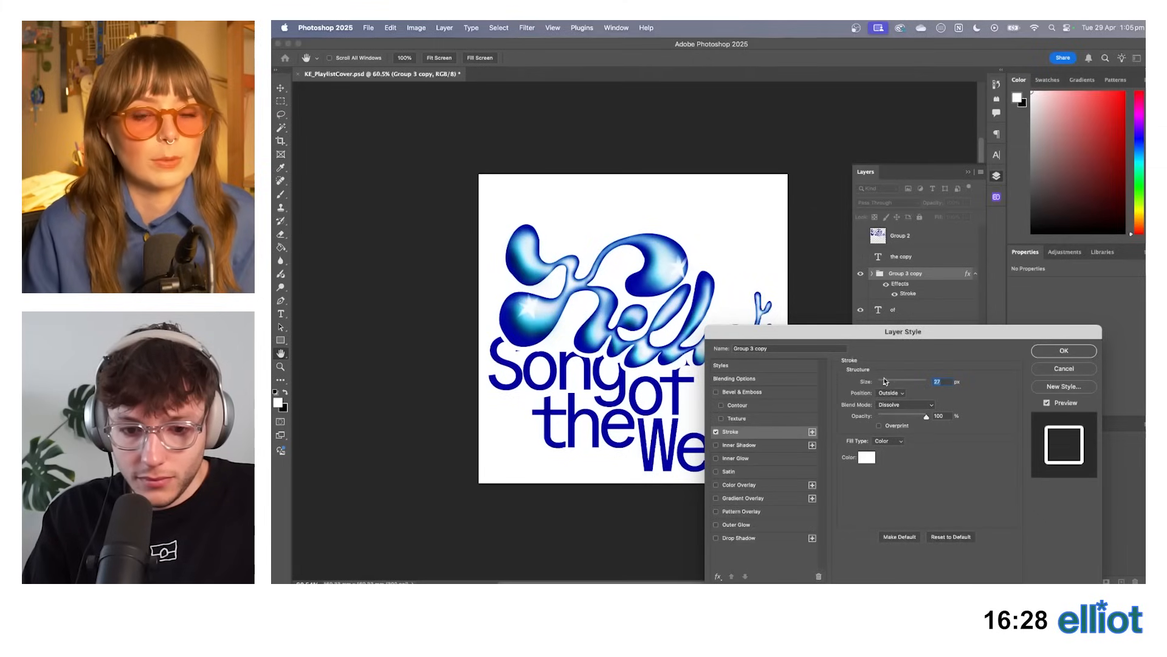
{"action": "mouse_move", "coordinate": [844, 336]}
{"action": "left_mouse_down"}
{"action": "mouse_move", "coordinate": [969, 169]}
{"action": "mouse_move", "coordinate": [943, 174]}
{"action": "left_mouse_up"}
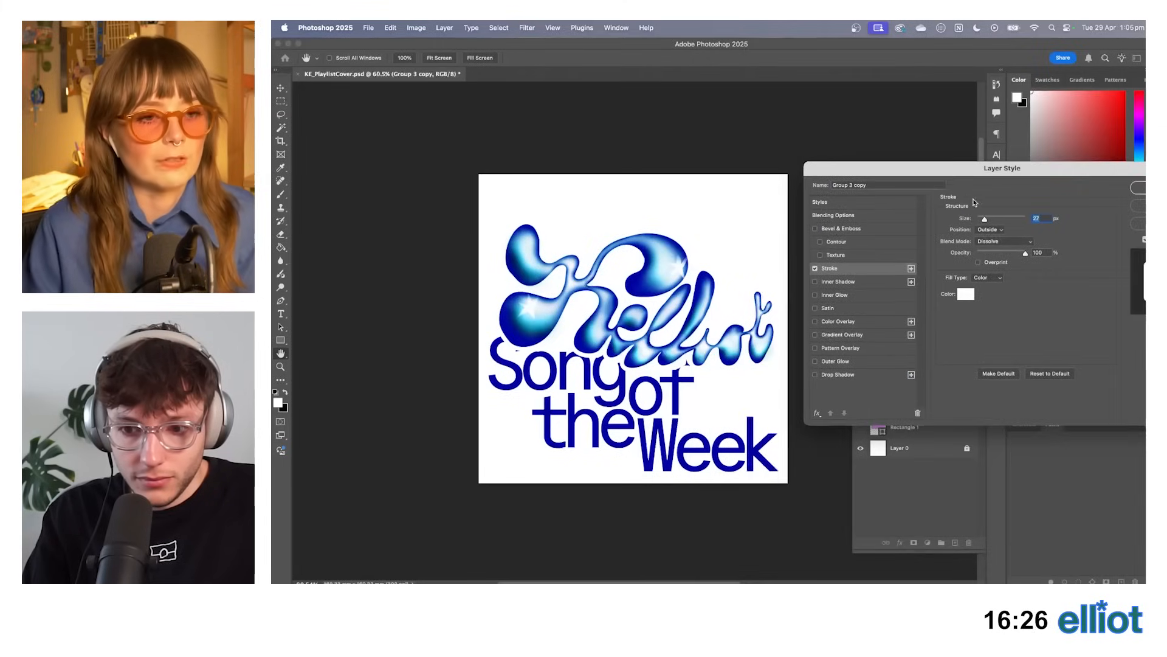
{"action": "left_click_drag", "start_coordinate": [982, 219], "coordinate": [979, 220]}
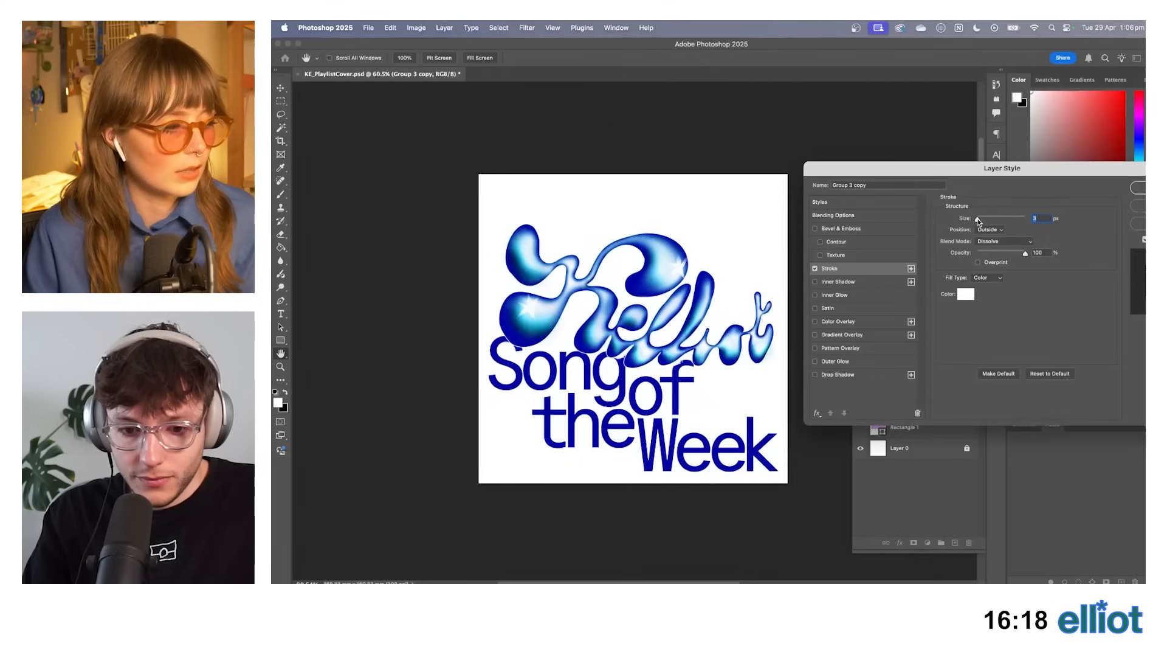
{"action": "left_click", "coordinate": [1137, 187]}
Enlarge the chrome lettering slightly so it nearly spans the width of the cover.
{"action": "left_click_drag", "start_coordinate": [741, 288], "coordinate": [739, 288]}
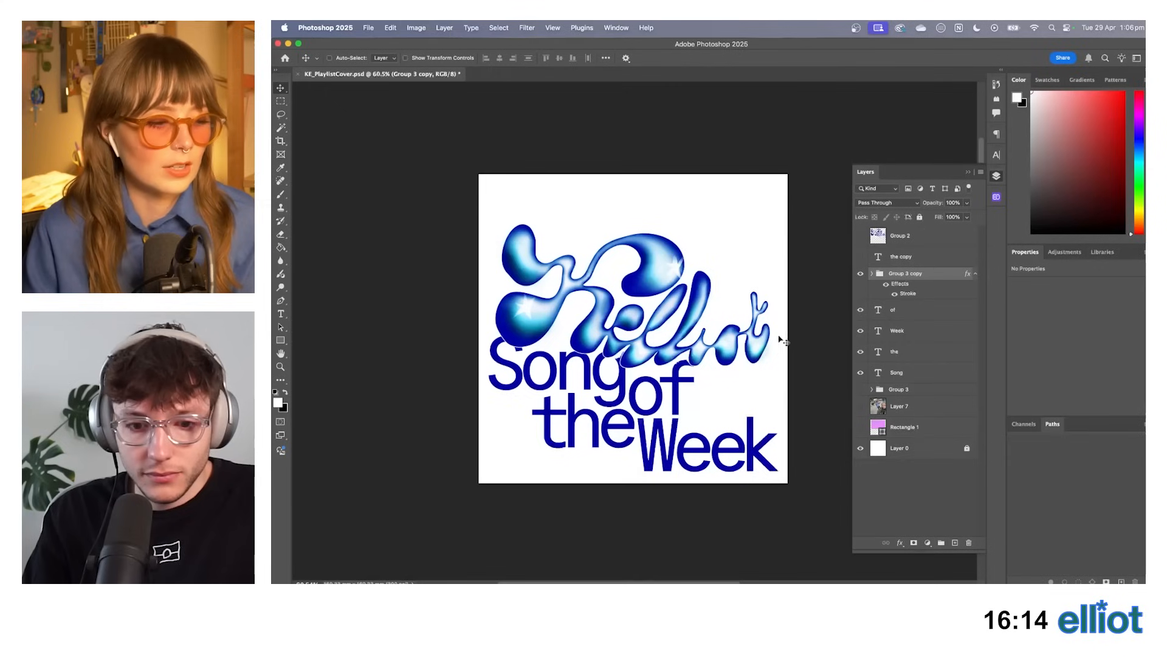
{"action": "key", "text": "super+t"}
{"action": "left_click_drag", "start_coordinate": [783, 359], "coordinate": [795, 359]}
{"action": "key", "text": "Return"}
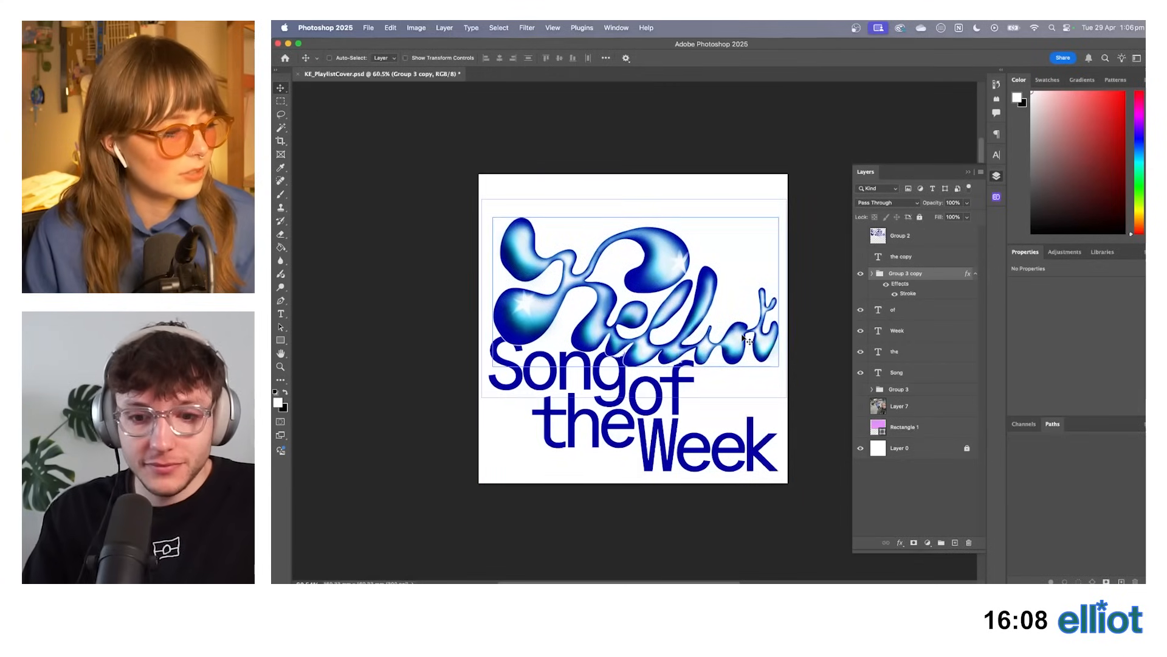
{"action": "scroll", "coordinate": [511, 299], "scroll_direction": "down", "scroll_amount": 2}
{"action": "scroll", "coordinate": [511, 299], "scroll_direction": "down", "scroll_amount": 2}
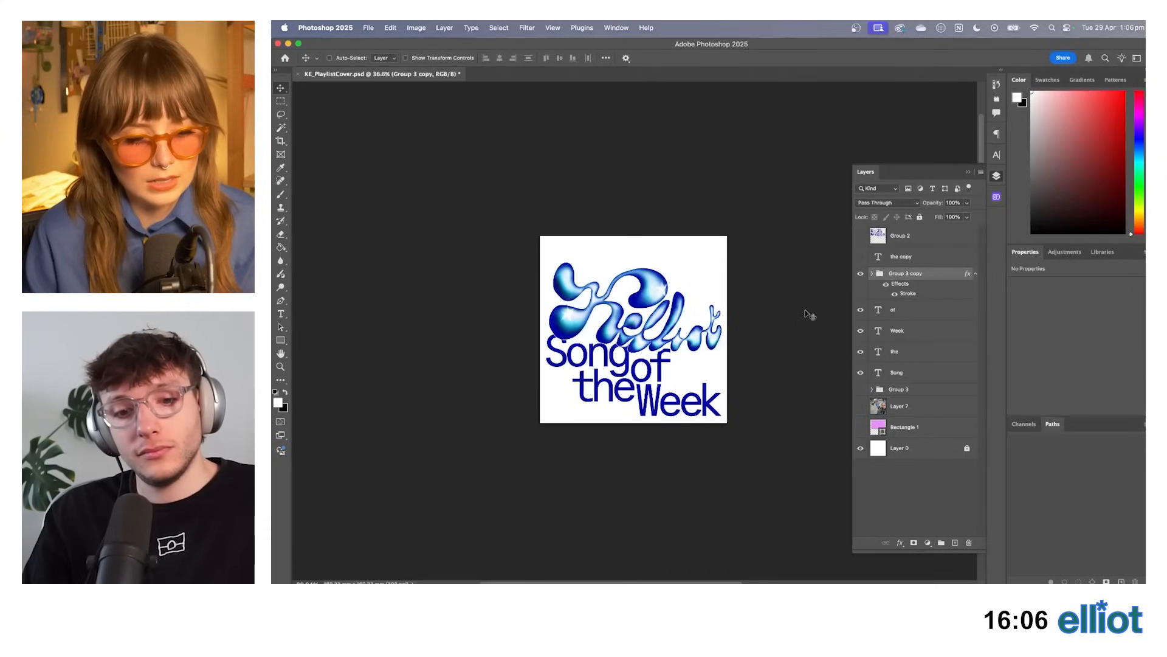
Show the top "the" in the cover's upper-left corner and move its layer below the chrome lettering group.
{"action": "scroll", "coordinate": [655, 316], "scroll_direction": "up", "scroll_amount": 2}
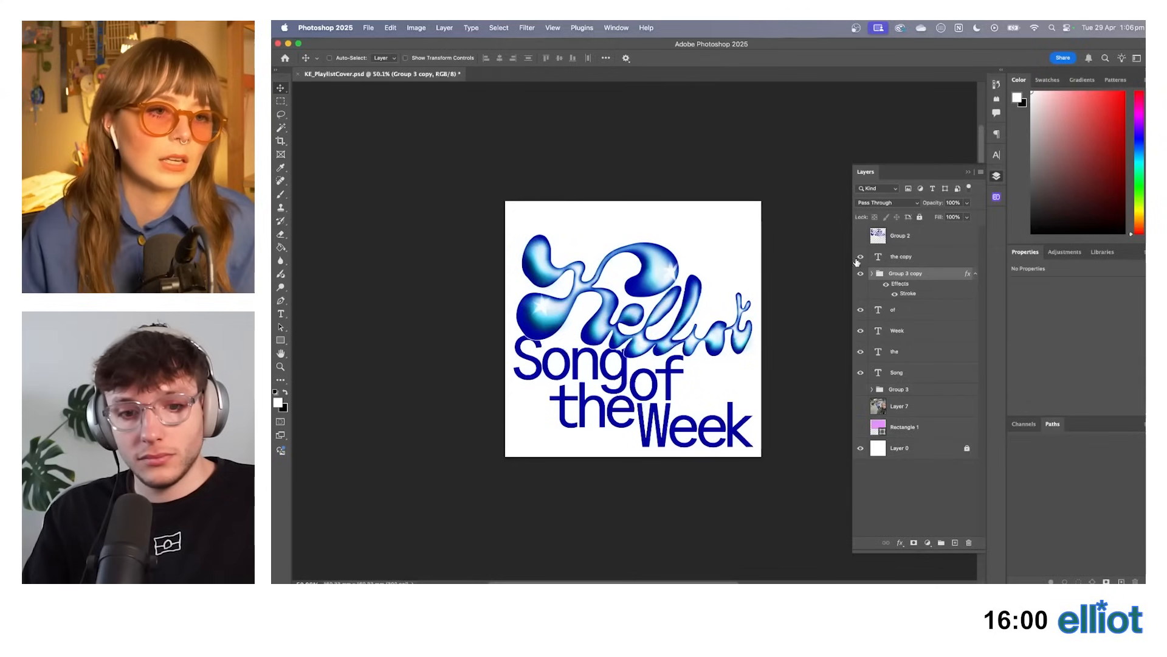
{"action": "left_click", "coordinate": [860, 257]}
{"action": "left_click", "coordinate": [903, 257]}
{"action": "left_click_drag", "start_coordinate": [660, 246], "coordinate": [610, 240]}
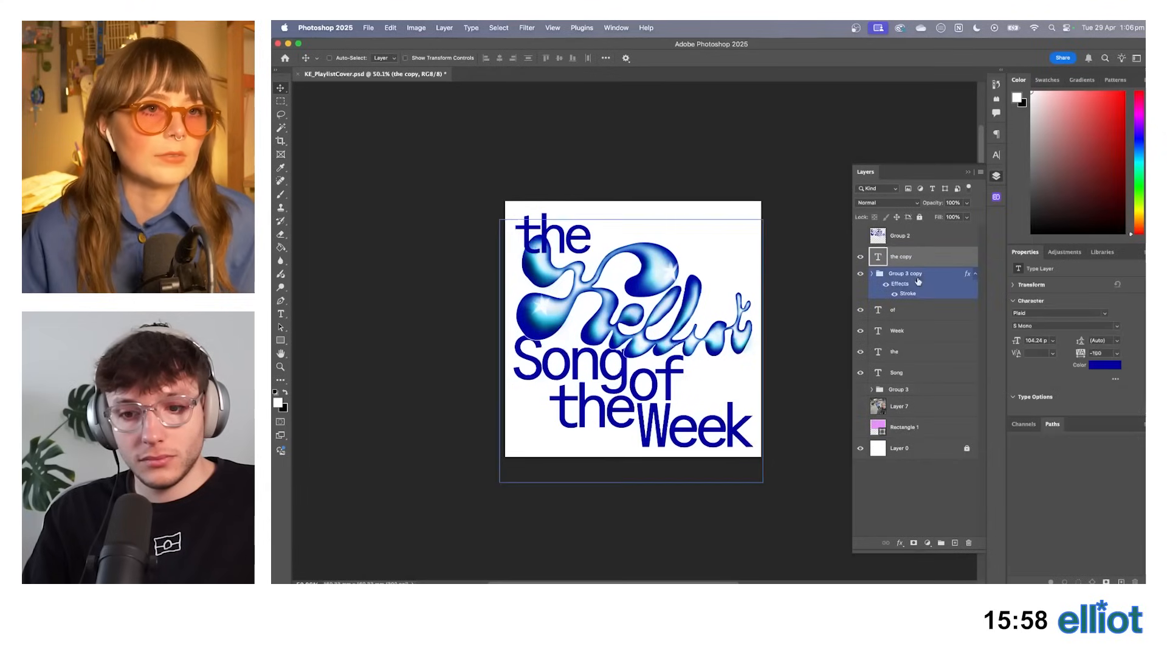
{"action": "mouse_move", "coordinate": [915, 260]}
{"action": "left_mouse_down"}
{"action": "mouse_move", "coordinate": [915, 289]}
{"action": "mouse_move", "coordinate": [878, 266]}
{"action": "mouse_move", "coordinate": [906, 281]}
{"action": "left_mouse_up"}
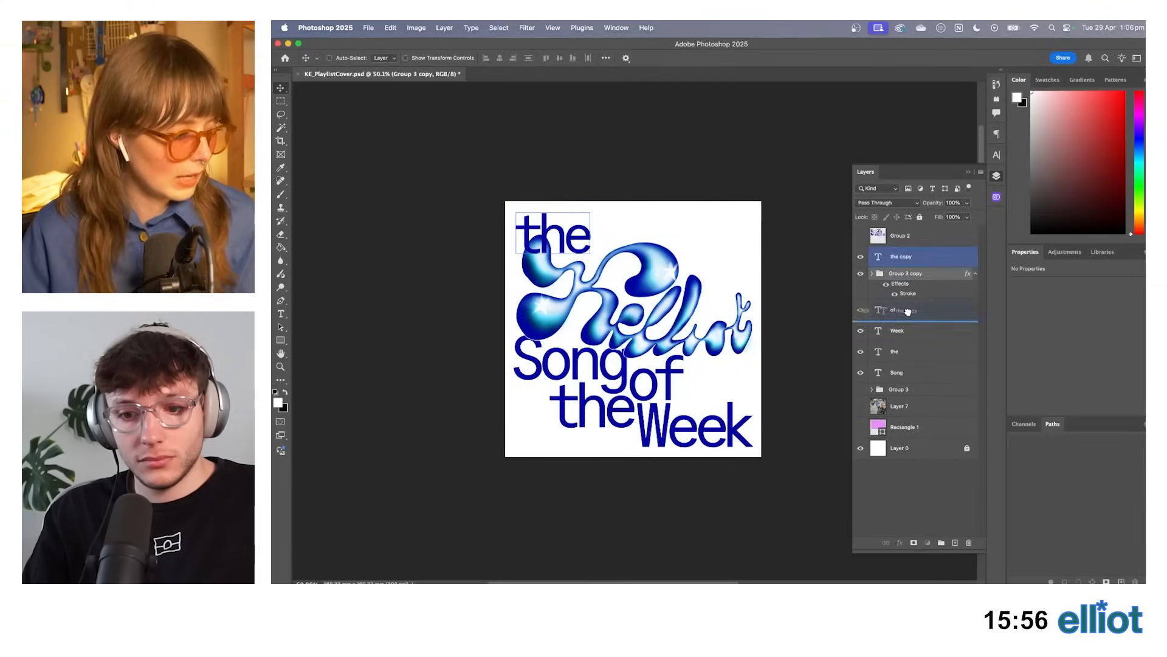
Reposition the upper "the" text slightly on the cover and stack its layer directly beneath the Group 3 copy lettering.
{"action": "left_click_drag", "start_coordinate": [613, 214], "coordinate": [619, 216]}
{"action": "left_click", "coordinate": [873, 266]}
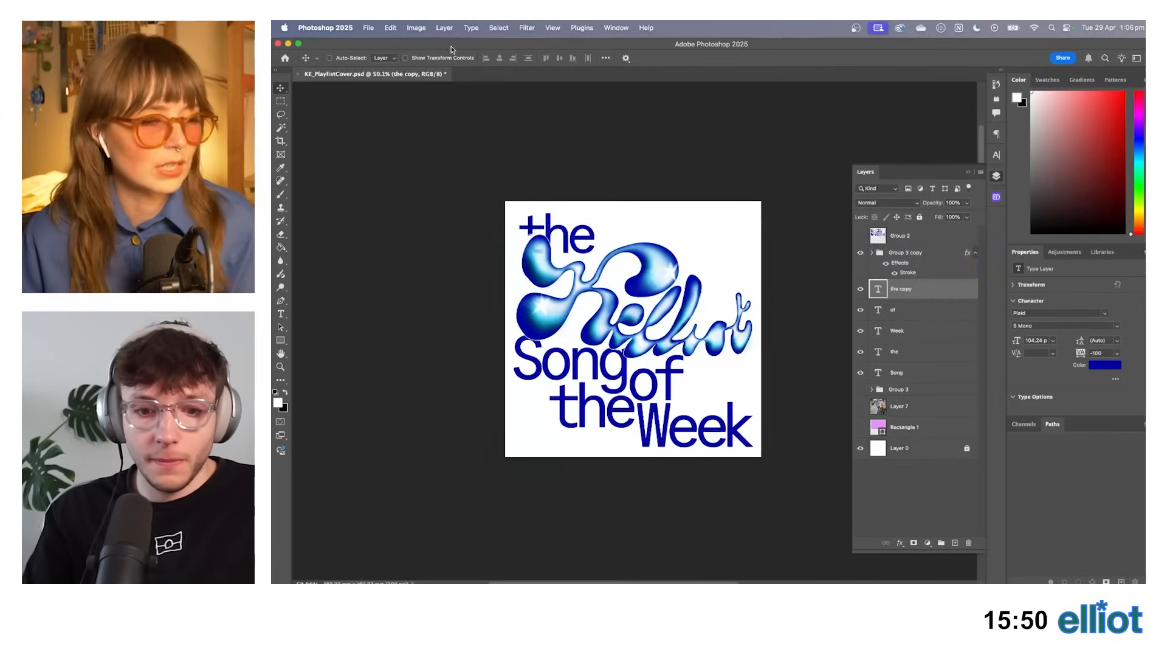
{"action": "key", "text": "shift+Left"}
{"action": "key", "text": "shift+Down"}
{"action": "key", "text": "shift+Up"}
{"action": "key", "text": "shift+Up"}
{"action": "key", "text": "shift+Down"}
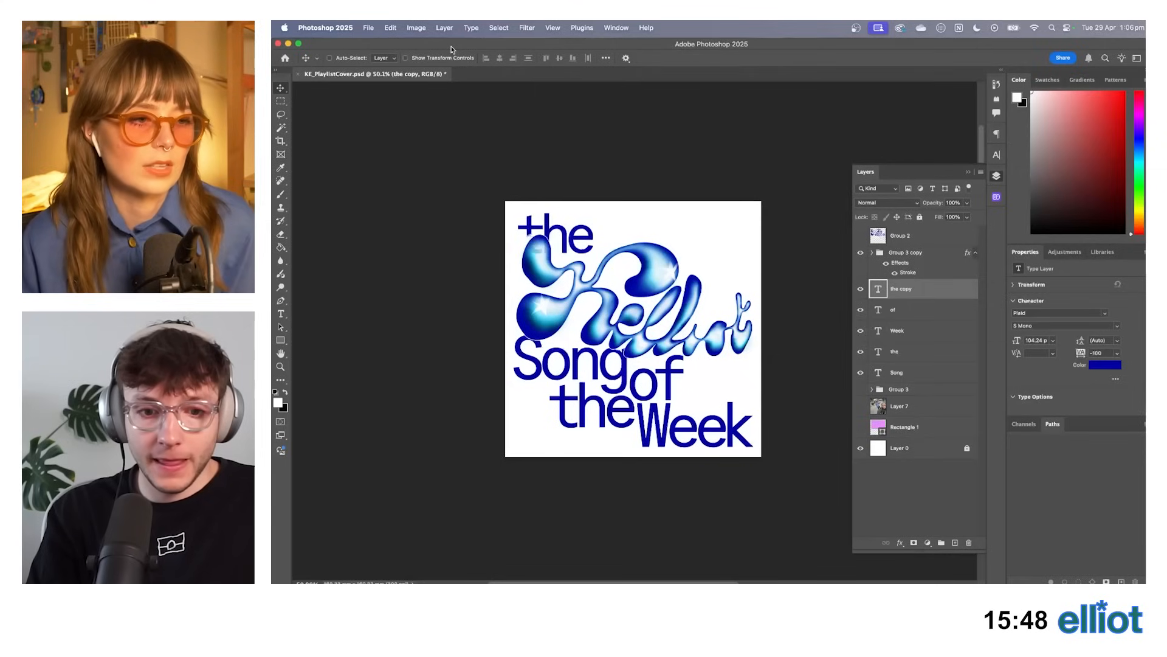
{"action": "key", "text": "shift+Up"}
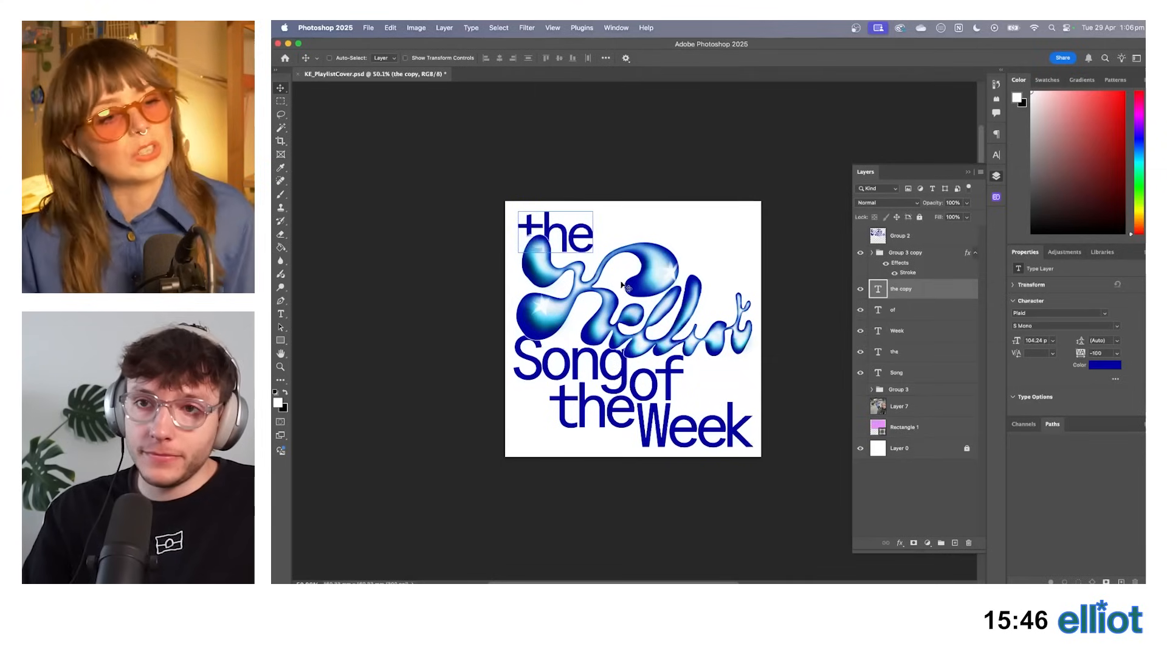
Expand Group 3 copy and try to transform its white masked Layer 8 upward behind the lettering.
{"action": "scroll", "coordinate": [669, 316], "scroll_direction": "up", "scroll_amount": 3}
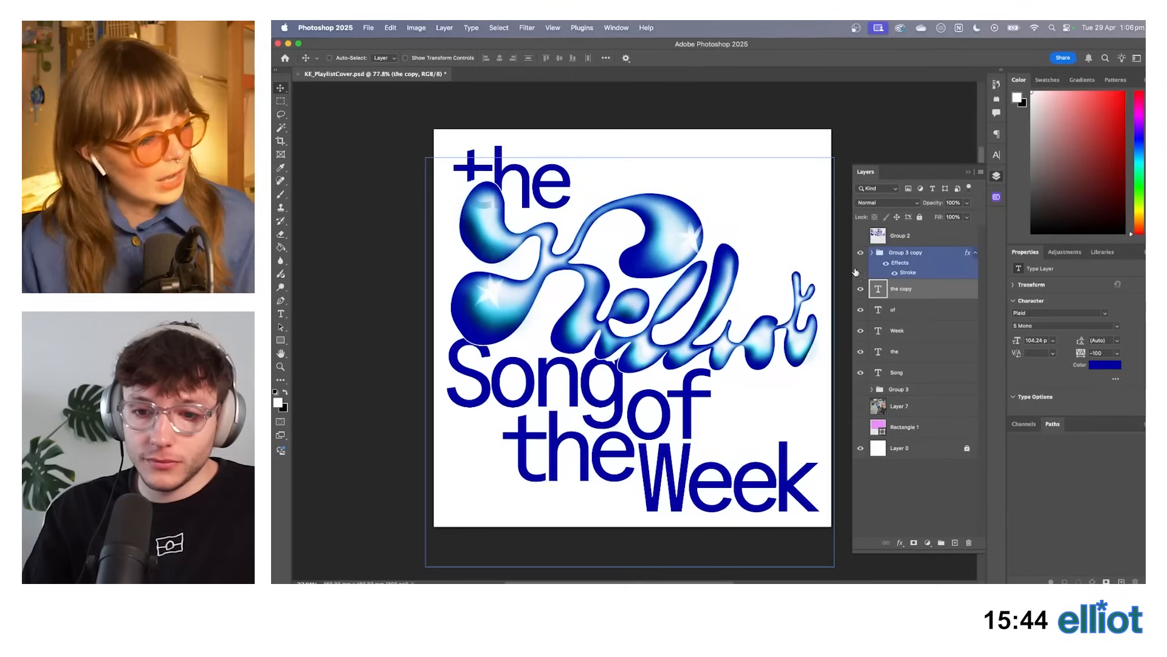
{"action": "left_click", "coordinate": [872, 252]}
{"action": "left_click", "coordinate": [930, 303]}
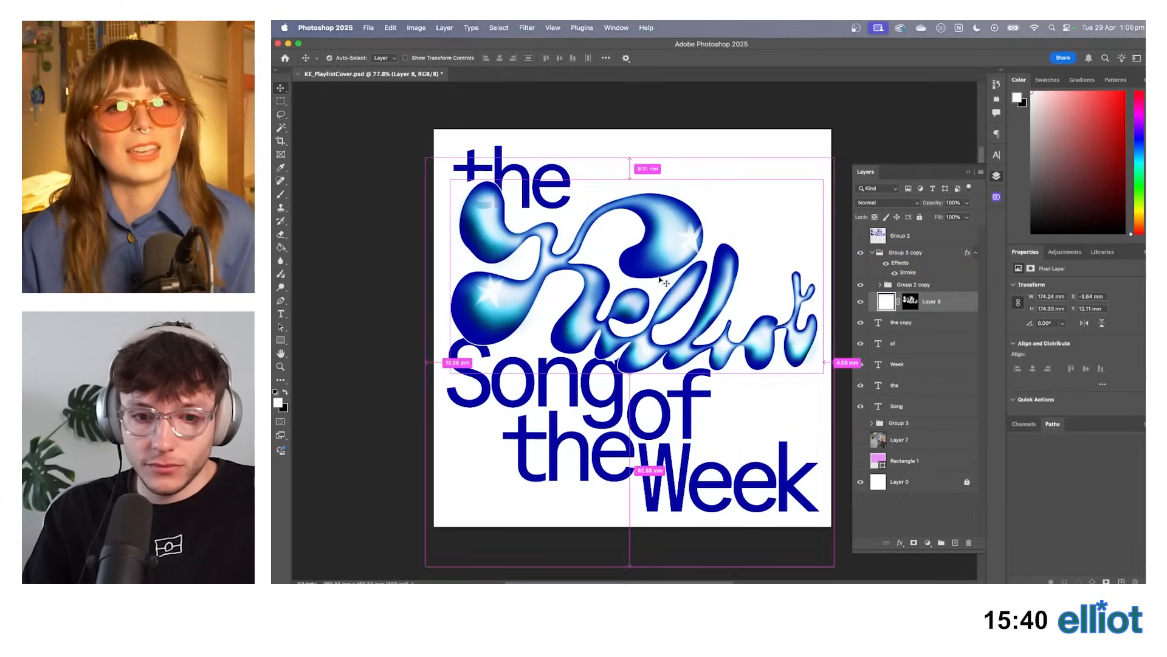
{"action": "key", "text": "super+t"}
{"action": "scroll", "coordinate": [699, 310], "scroll_direction": "down", "scroll_amount": 2}
{"action": "left_click_drag", "start_coordinate": [687, 311], "coordinate": [685, 265]}
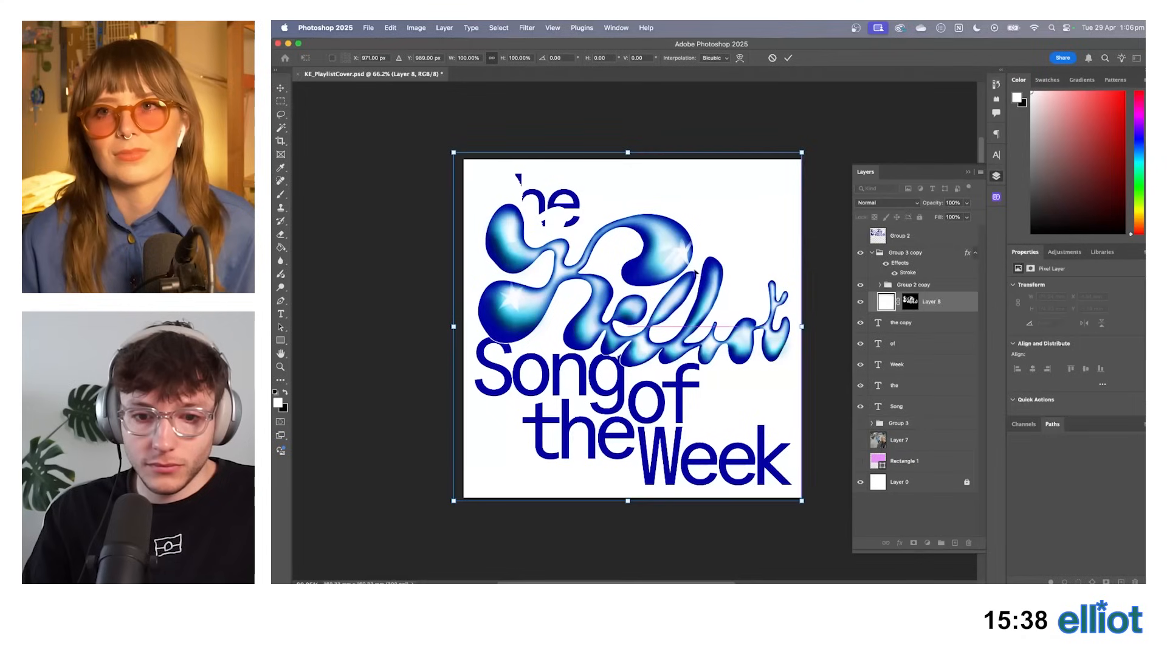
{"action": "key", "text": "Return"}
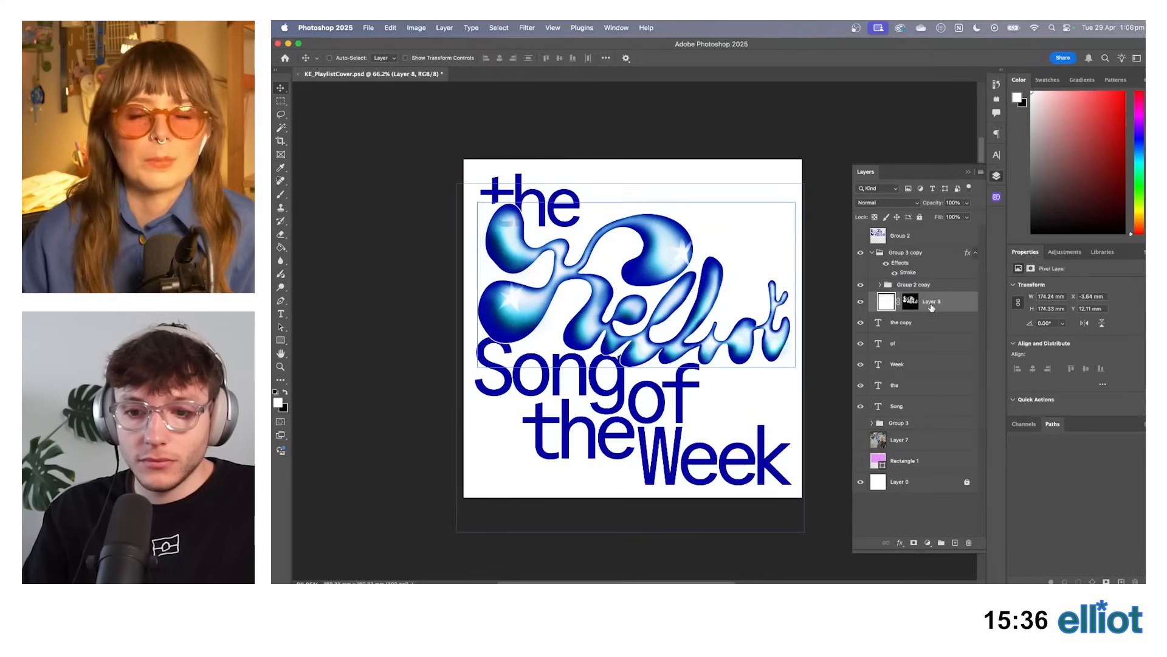
Check the contents of Group 2 copy, load Layer 8's mask as a selection, and deselect it.
{"action": "left_click", "coordinate": [909, 285]}
{"action": "left_click", "coordinate": [880, 285]}
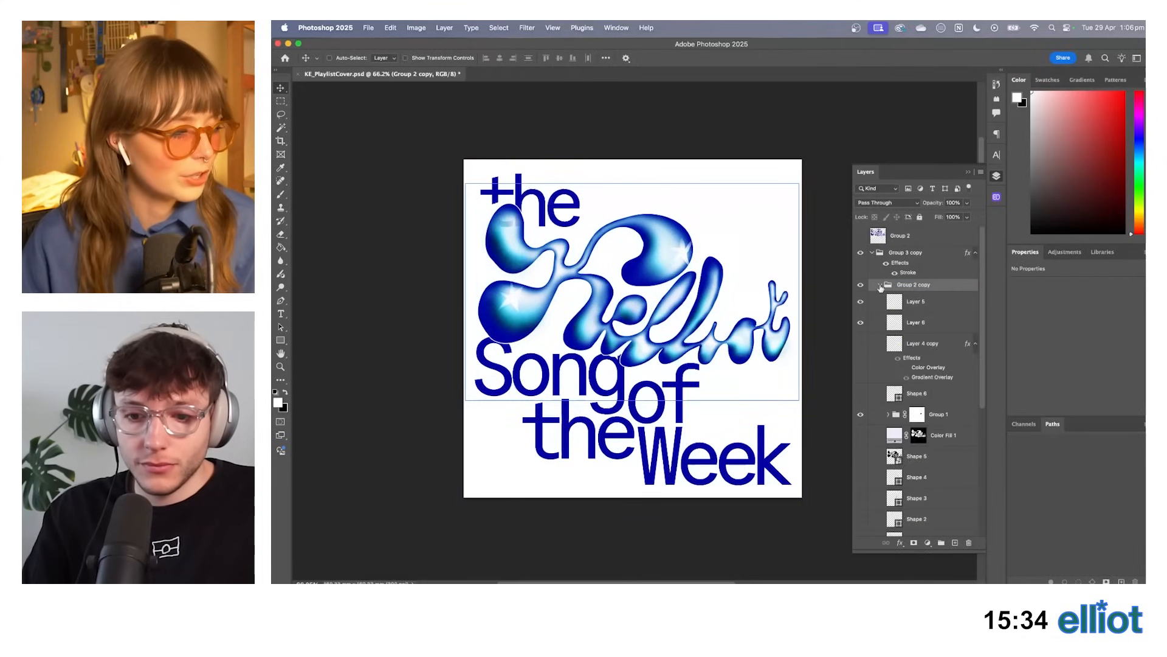
{"action": "left_click", "coordinate": [880, 285]}
{"action": "left_click", "coordinate": [905, 302]}
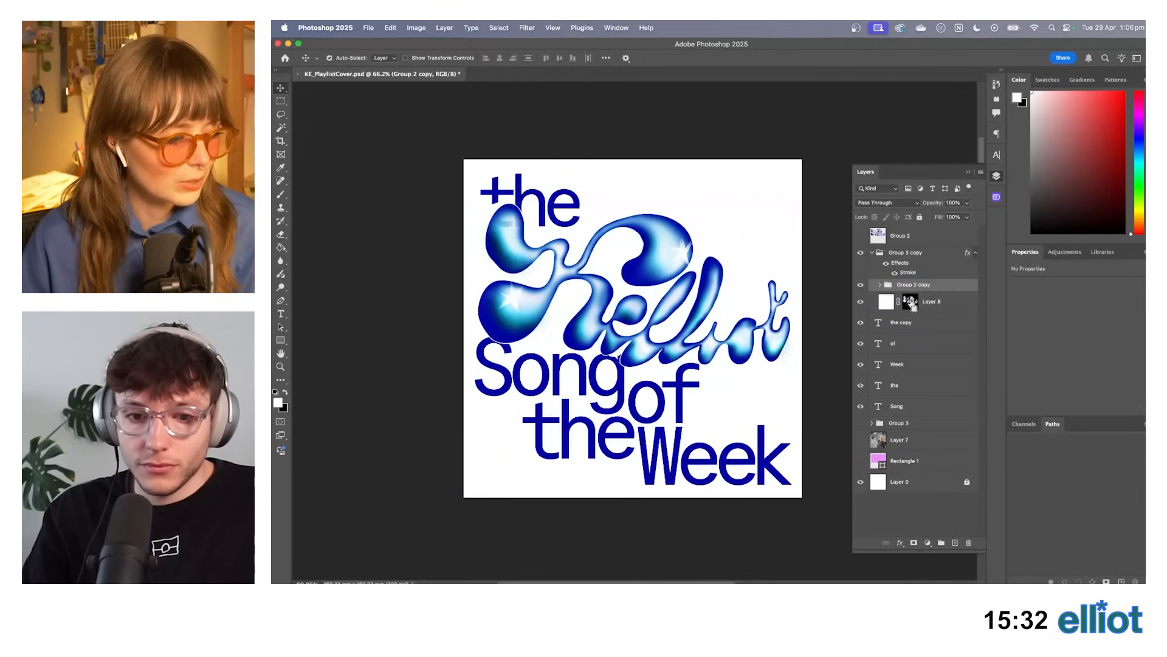
{"action": "left_click", "coordinate": [910, 302], "text": "super"}
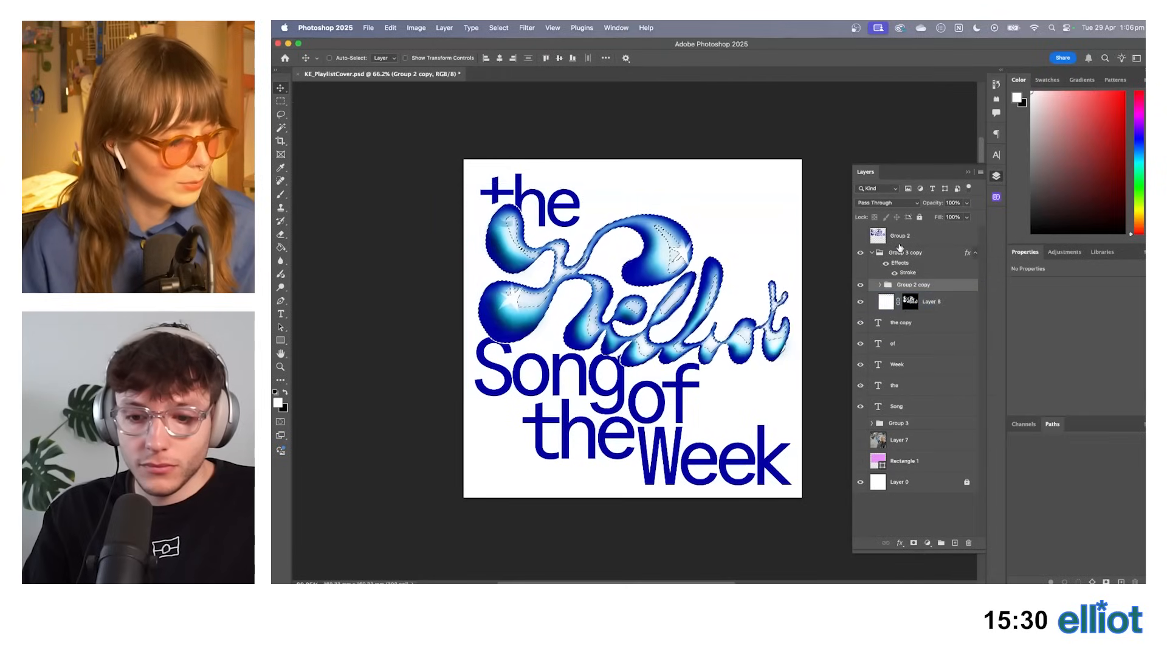
{"action": "left_click", "coordinate": [896, 321]}
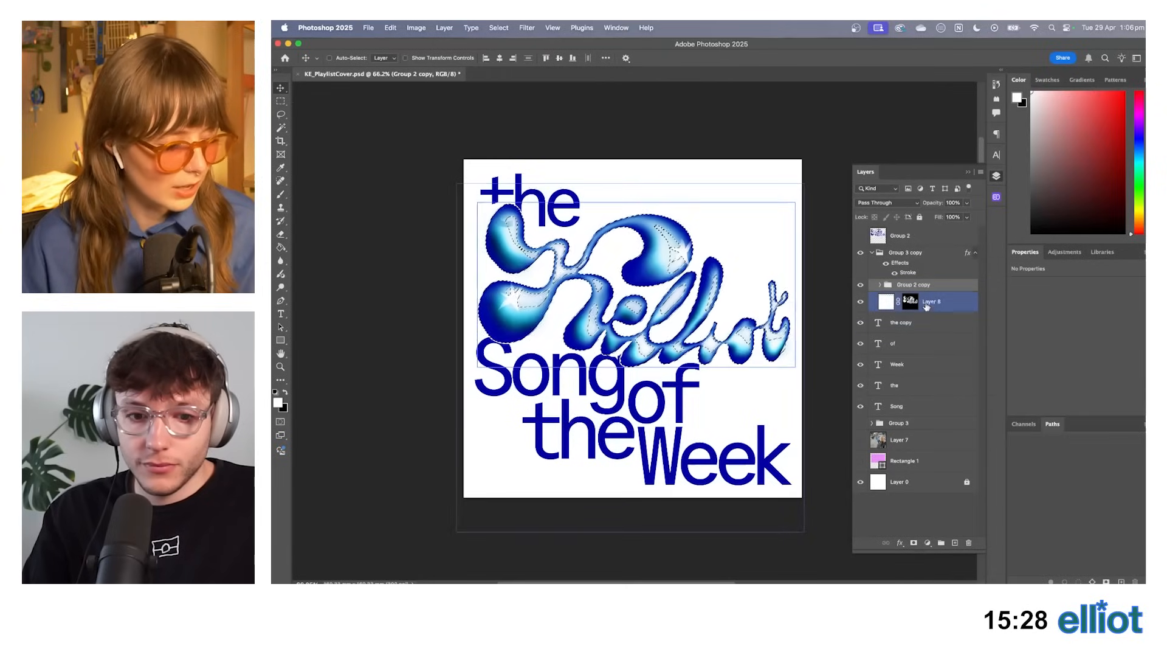
{"action": "key", "text": "super+d"}
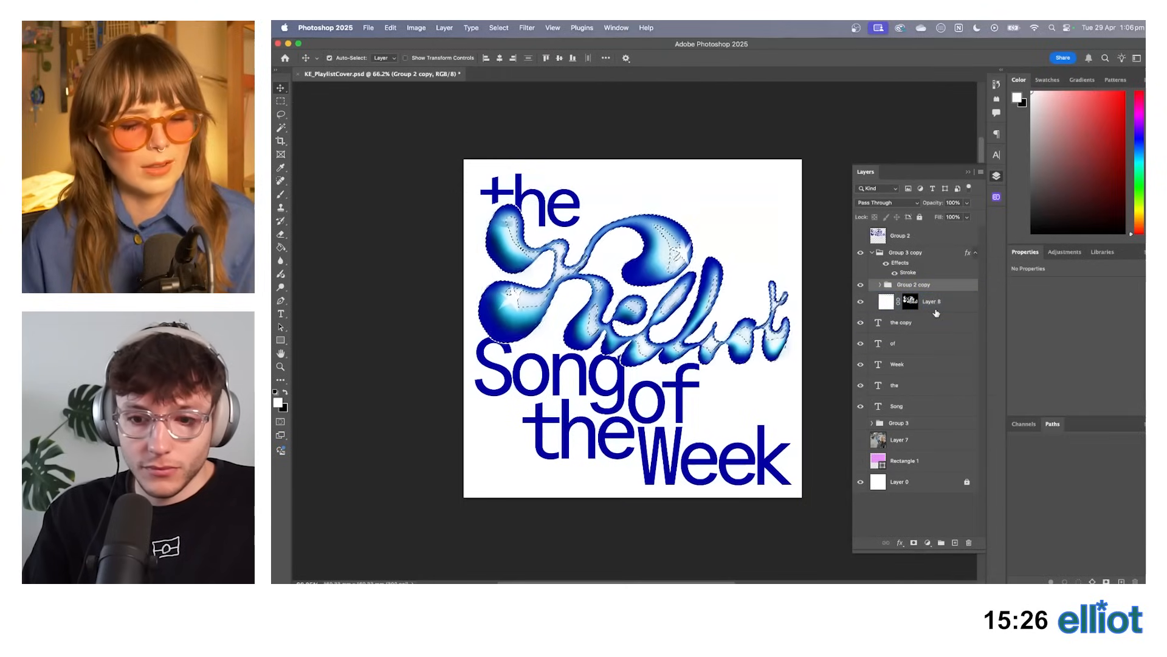
Add a new layer directly beneath Layer 8 and fill it with white.
{"action": "left_click", "coordinate": [936, 322]}
{"action": "left_click", "coordinate": [954, 542]}
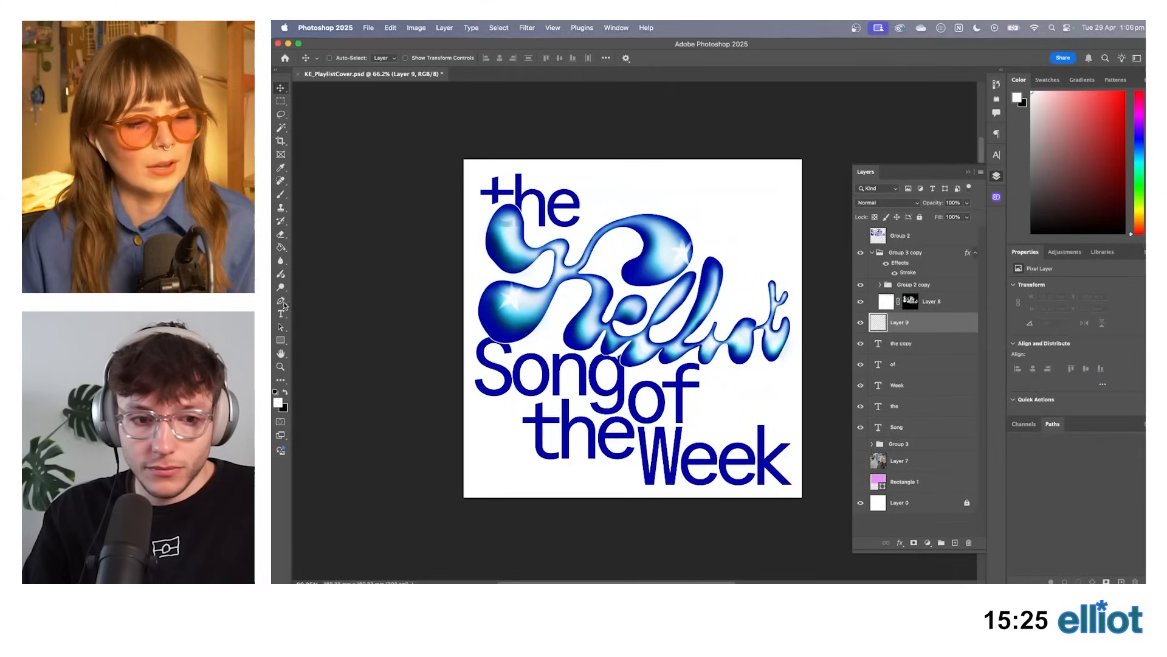
{"action": "left_click", "coordinate": [281, 247]}
{"action": "left_click", "coordinate": [744, 237]}
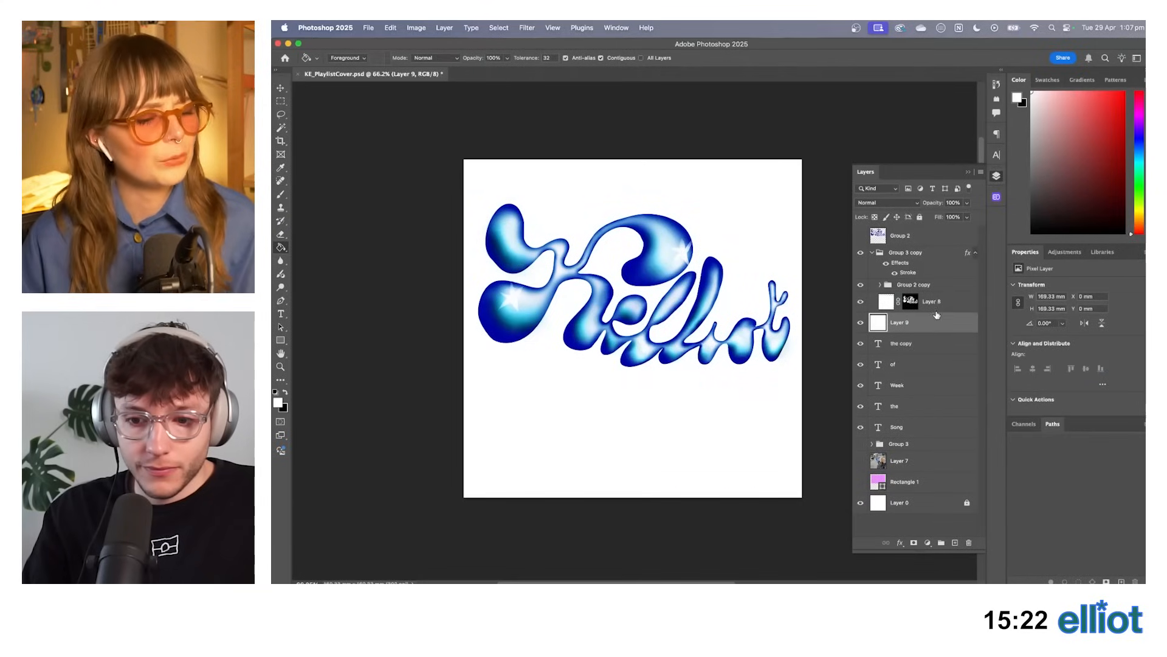
Clip the masked Layer 8 to the white-filled layer beneath it.
{"action": "left_click", "coordinate": [939, 309]}
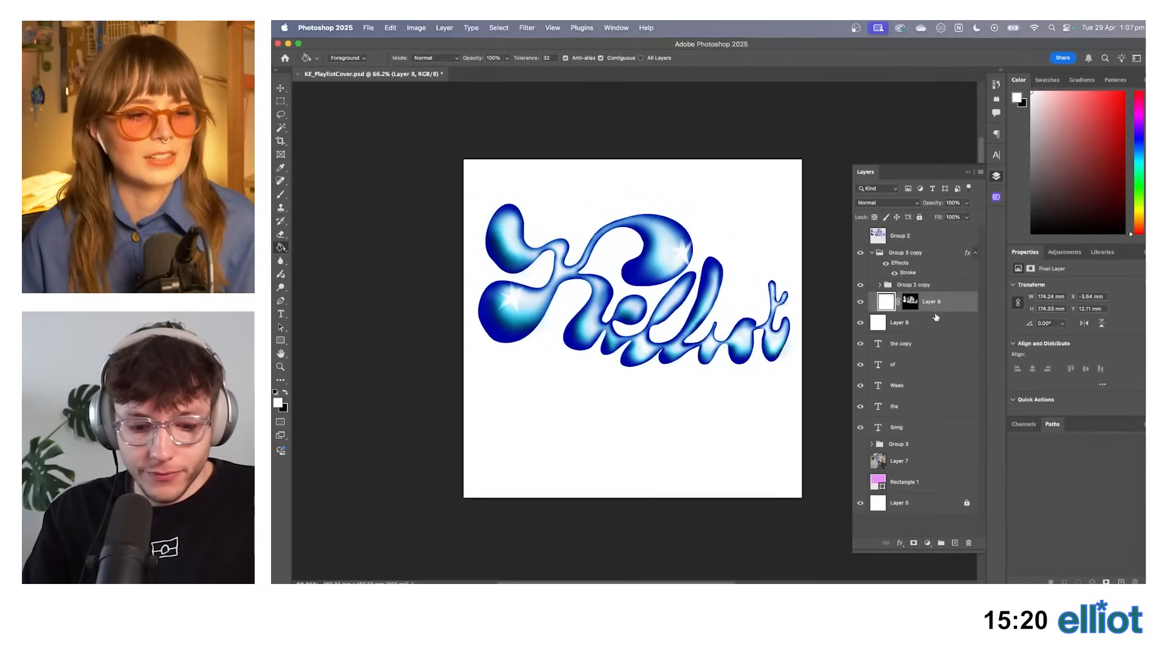
{"action": "left_click", "coordinate": [930, 327]}
{"action": "left_click", "coordinate": [938, 312], "text": "alt"}
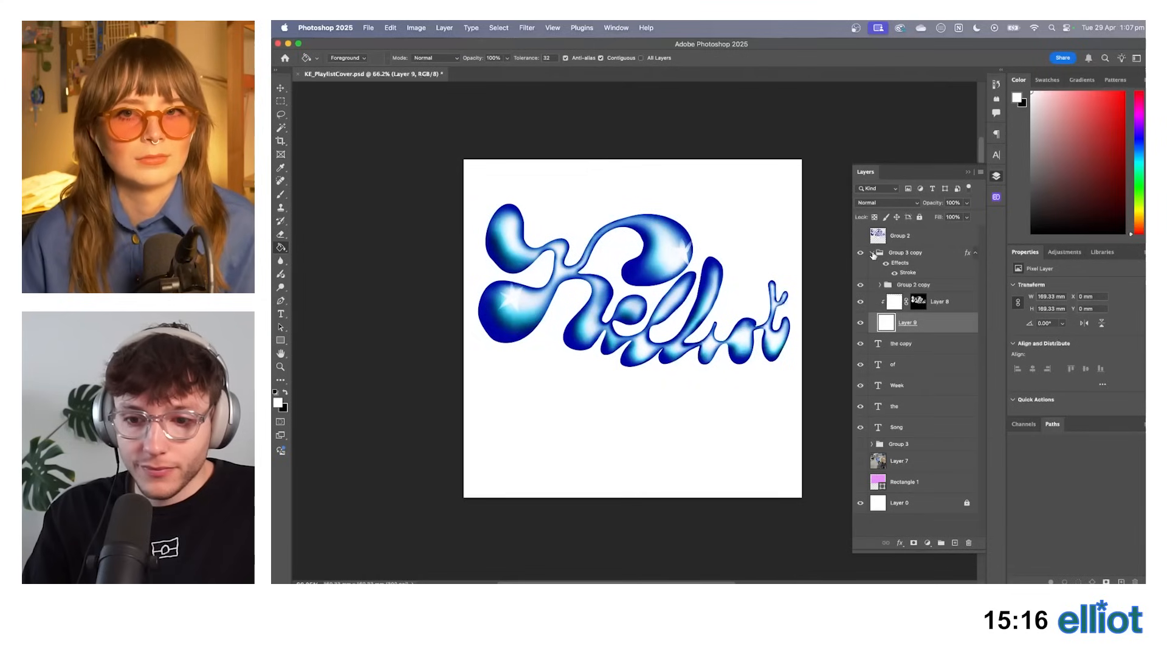
Hide the white-filled Layer 9 and look through Layer 8's blending options without changing them.
{"action": "left_click", "coordinate": [883, 203]}
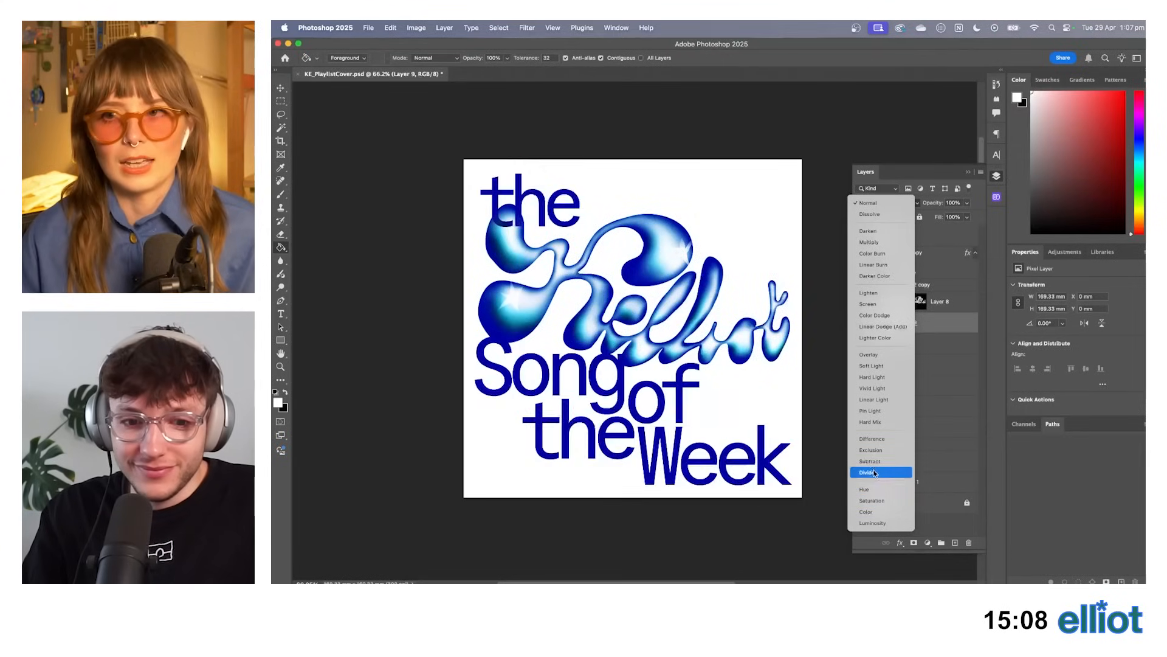
{"action": "left_click", "coordinate": [934, 364]}
{"action": "left_click", "coordinate": [860, 323]}
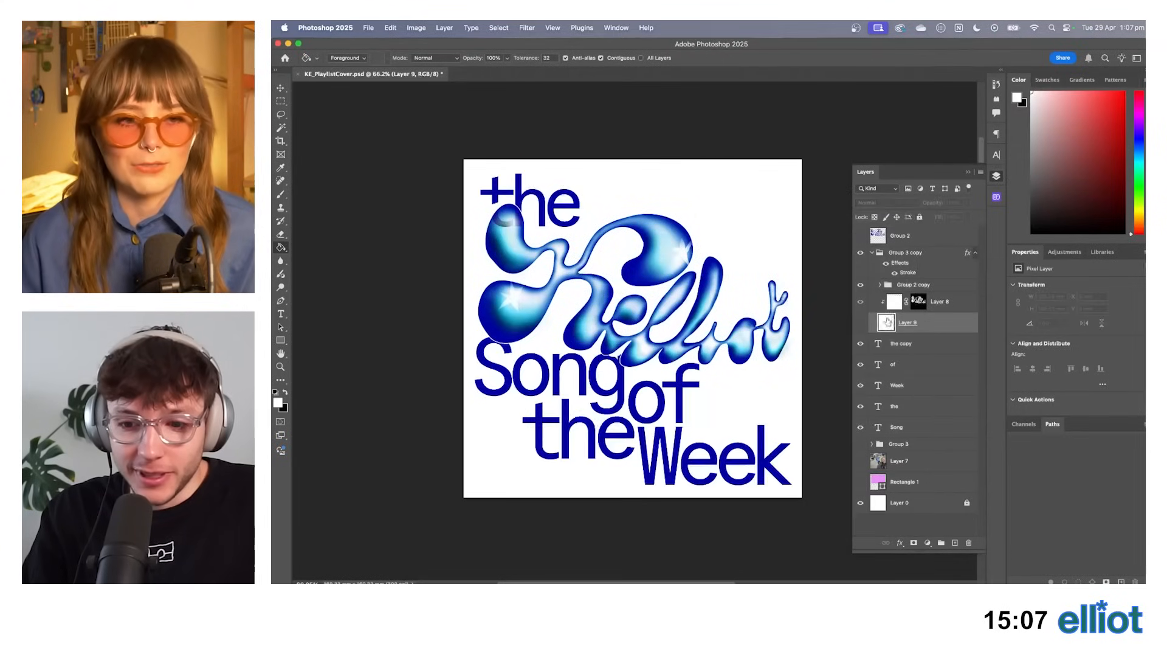
{"action": "double_click", "coordinate": [935, 309]}
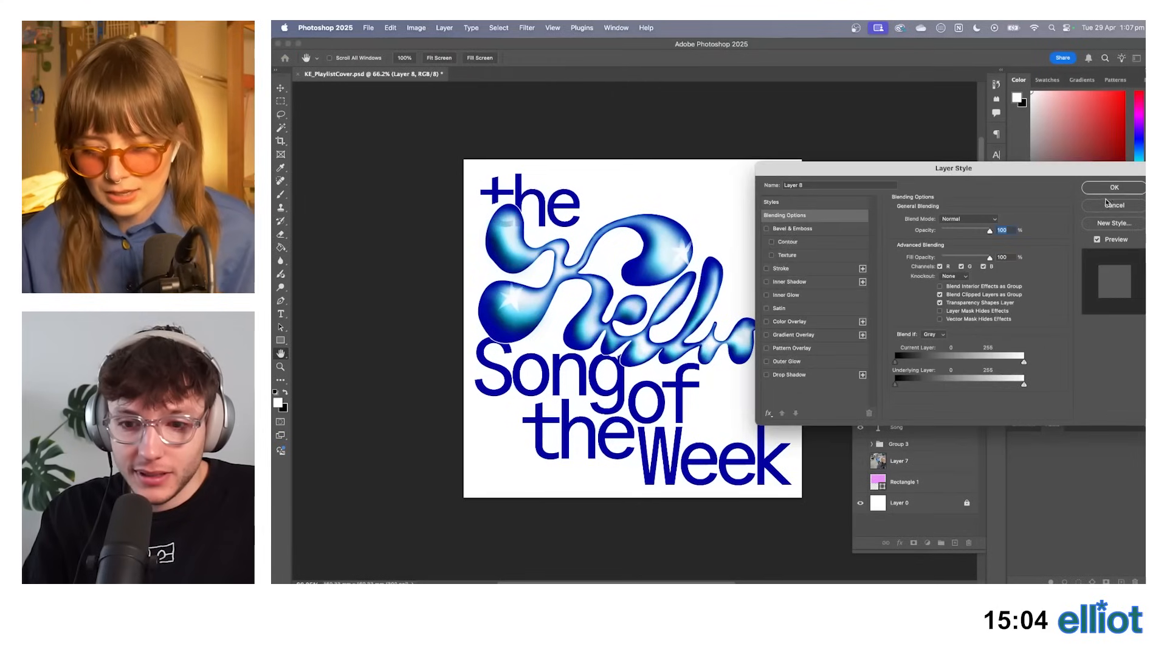
{"action": "left_click", "coordinate": [1107, 204]}
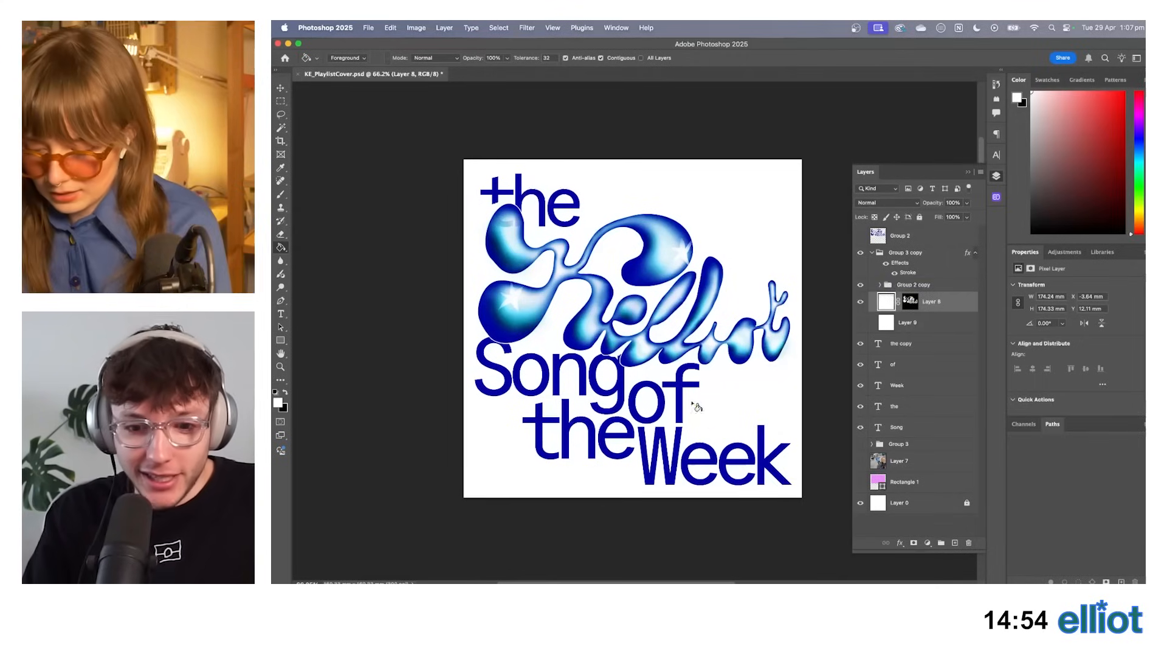
Select the hidden Group 3 and show its original lettering on the canvas.
{"action": "scroll", "coordinate": [645, 346], "scroll_direction": "down", "scroll_amount": 4}
{"action": "scroll", "coordinate": [645, 346], "scroll_direction": "up", "scroll_amount": 6}
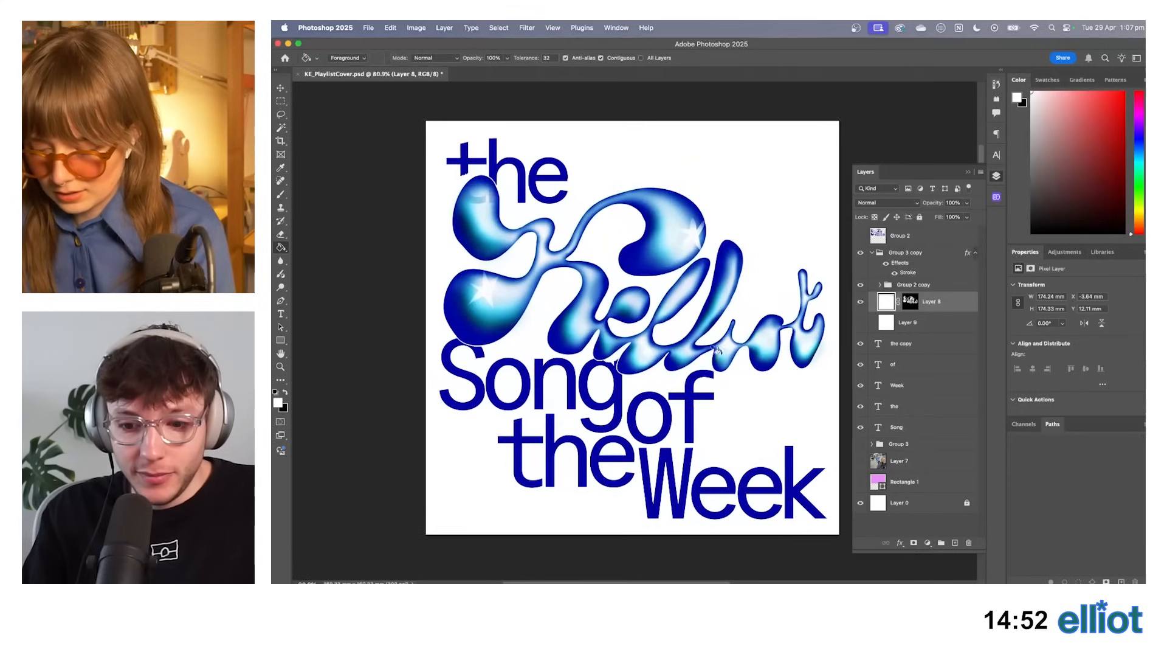
{"action": "left_click", "coordinate": [914, 460]}
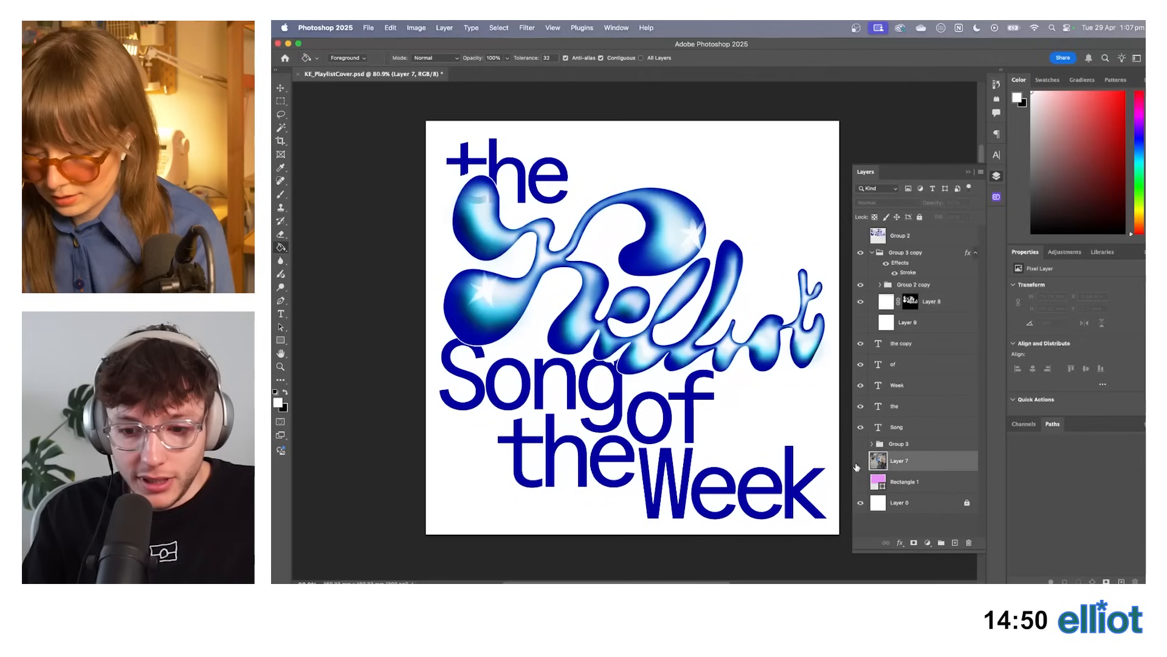
{"action": "left_click", "coordinate": [860, 449]}
{"action": "left_click", "coordinate": [860, 448]}
{"action": "left_click", "coordinate": [903, 448]}
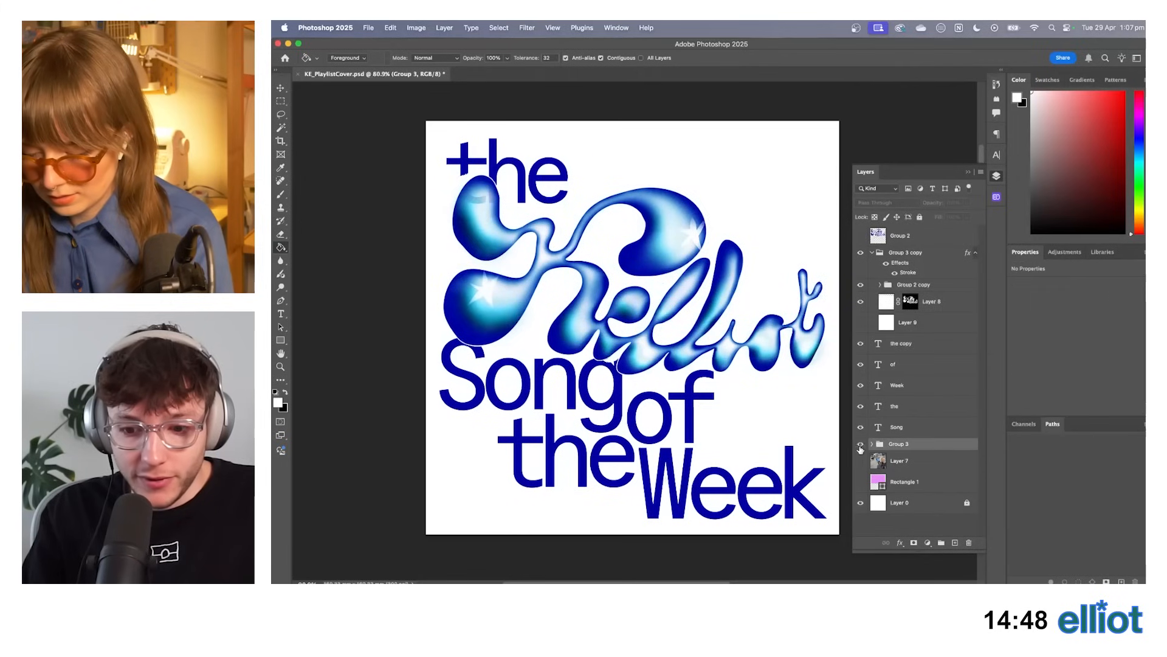
{"action": "left_click", "coordinate": [860, 449]}
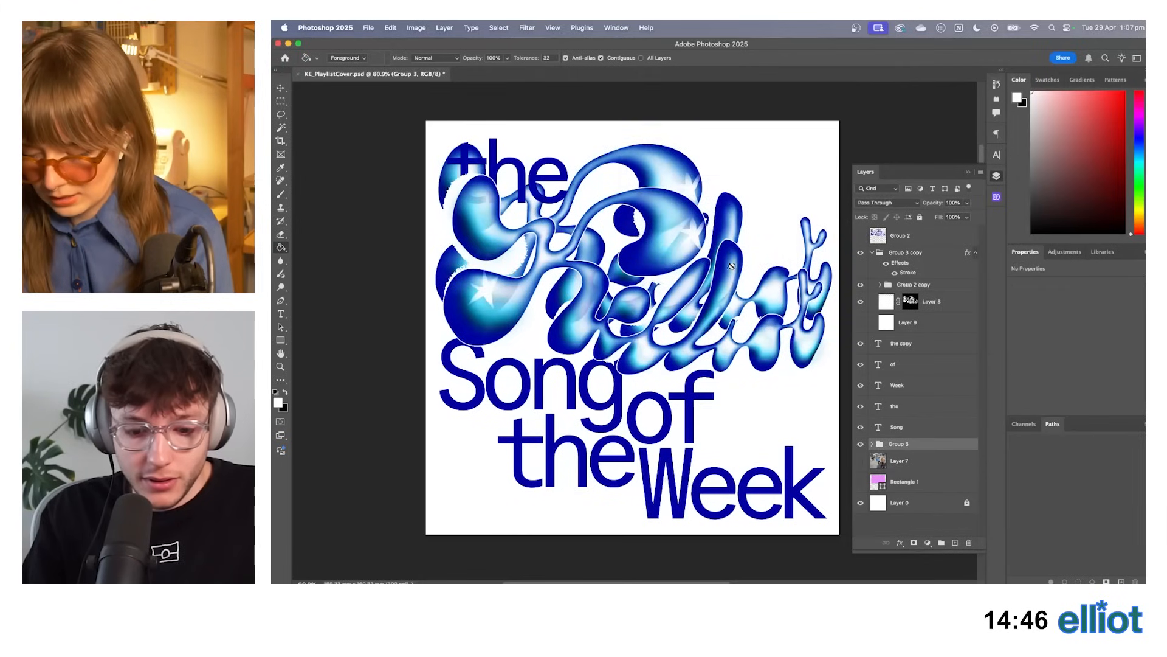
Try moving Group 3's lettering down behind the main lettering, undo the move, and hide the group again.
{"action": "key", "text": "v"}
{"action": "left_click_drag", "start_coordinate": [664, 201], "coordinate": [672, 237]}
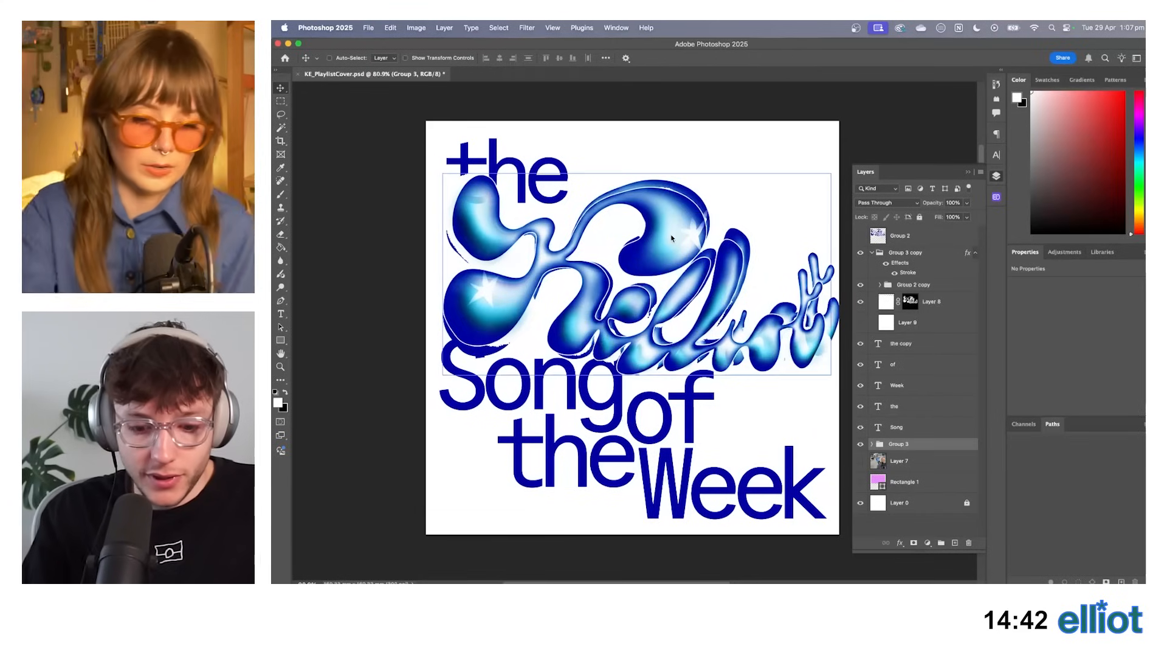
{"action": "key", "text": "super+z"}
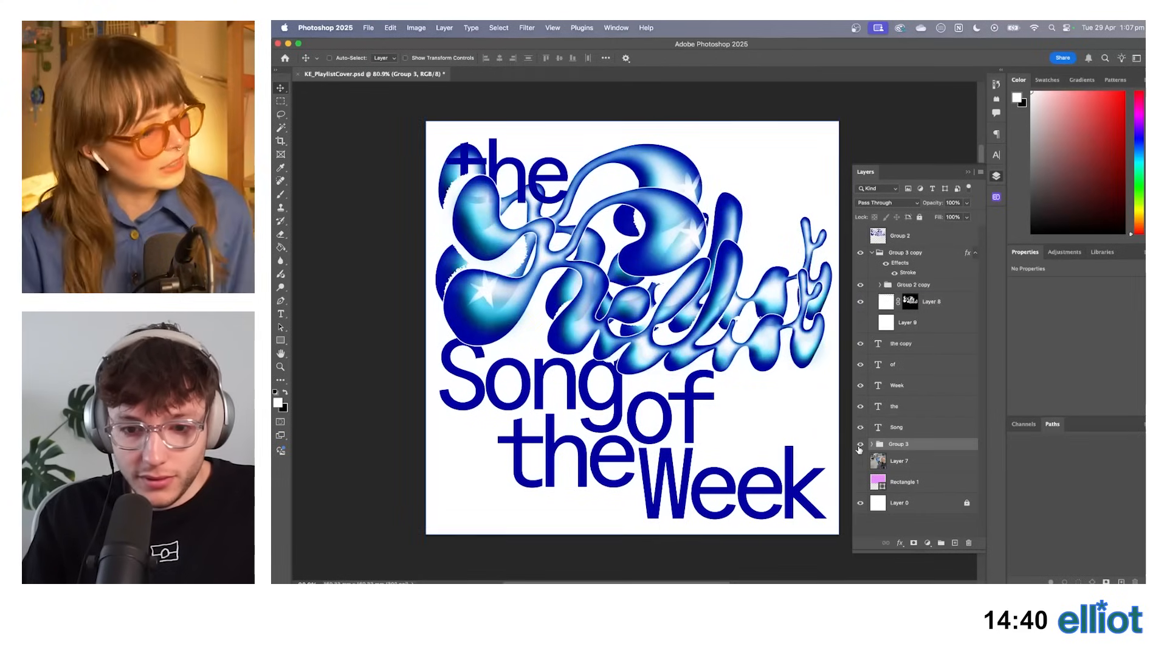
{"action": "left_click", "coordinate": [860, 444]}
{"action": "scroll", "coordinate": [620, 267], "scroll_direction": "down", "scroll_amount": 5}
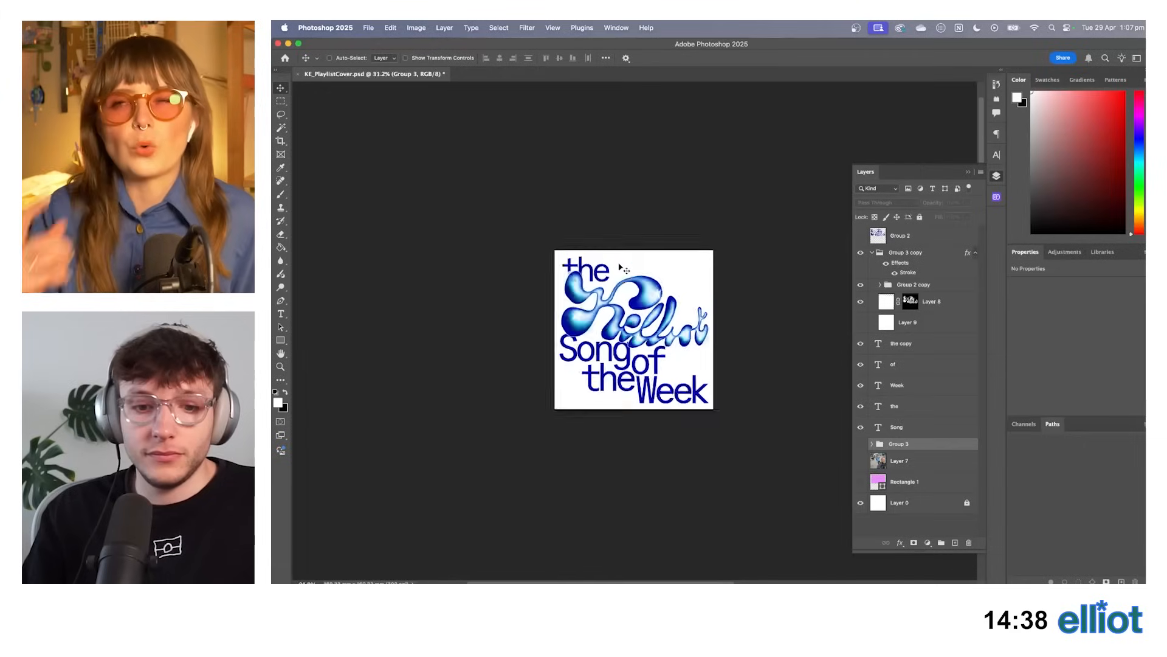
{"action": "scroll", "coordinate": [621, 268], "scroll_direction": "up", "scroll_amount": 5}
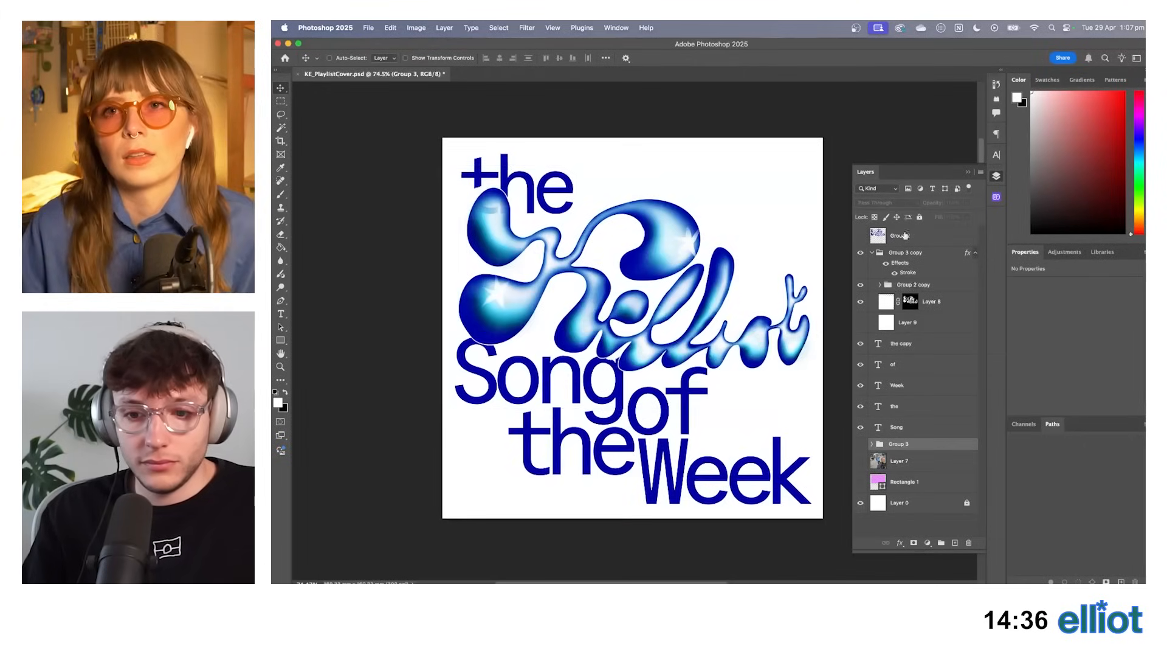
Toggle the visibility of Group 2 and Layer 9 to check what each contributes to the cover.
{"action": "left_click", "coordinate": [860, 236]}
{"action": "left_click", "coordinate": [859, 236]}
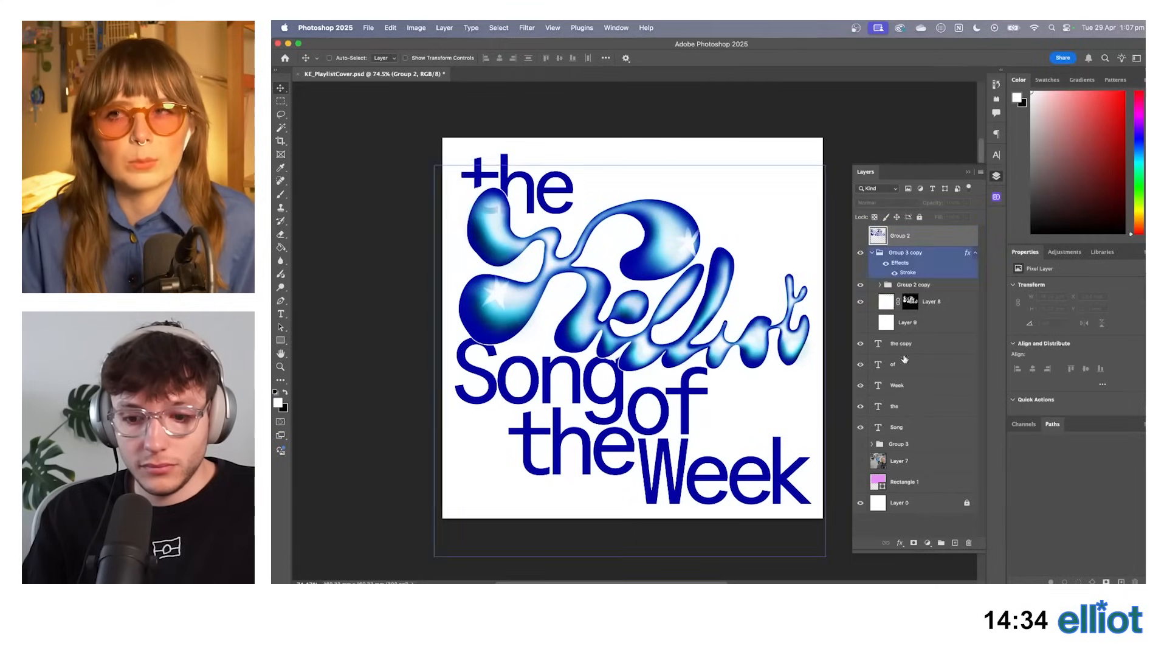
{"action": "left_click", "coordinate": [861, 323]}
{"action": "left_click", "coordinate": [860, 322]}
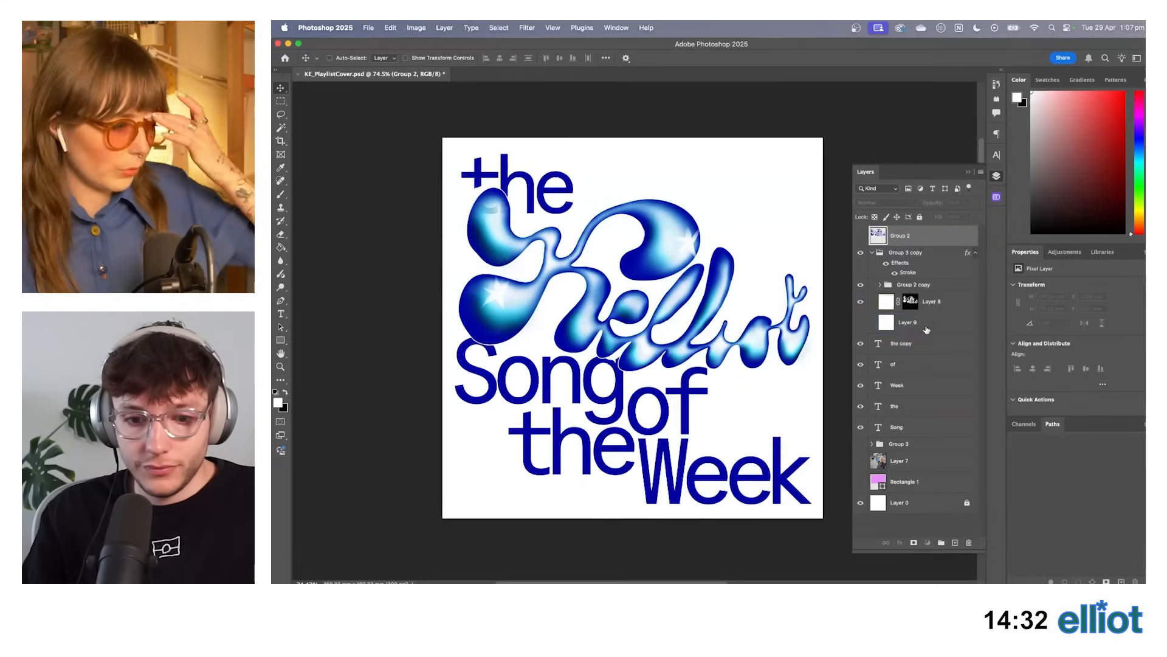
{"action": "left_click", "coordinate": [926, 327]}
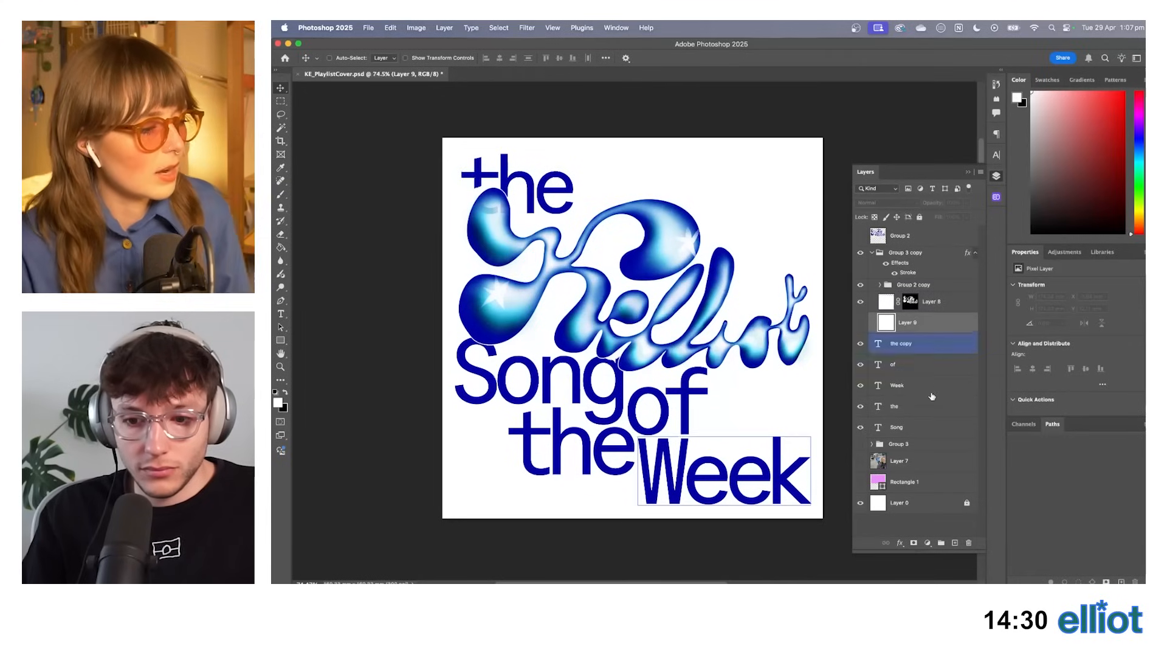
{"action": "left_click", "coordinate": [930, 444]}
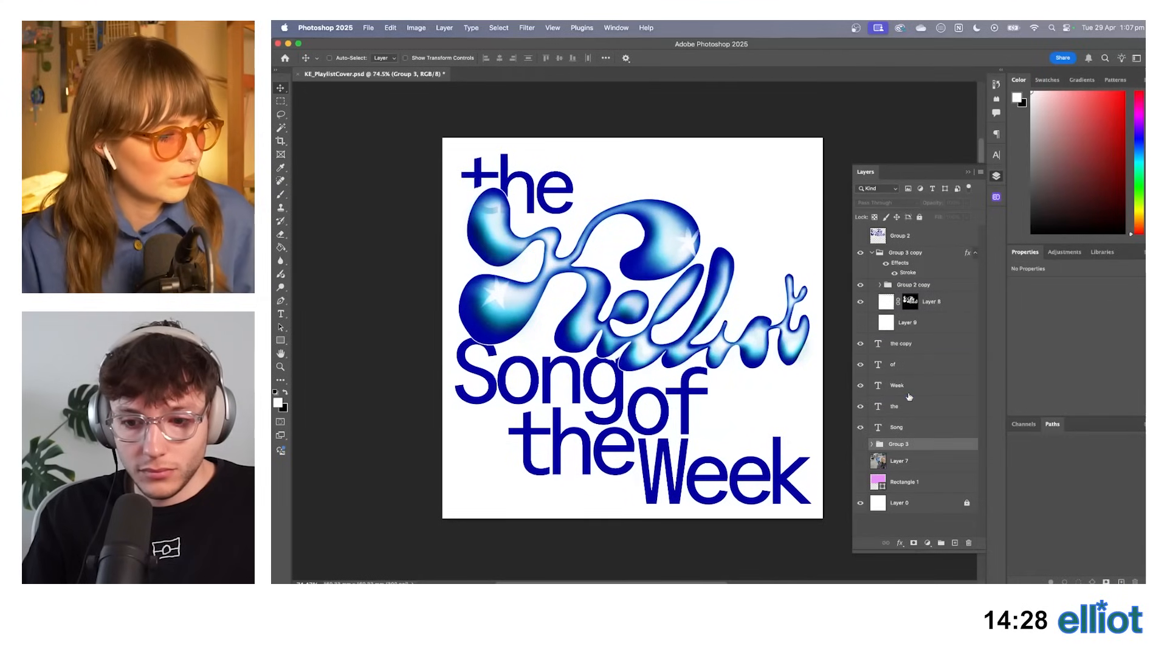
On a new layer above the "the copy" text, paint white with a 150 px brush over the letter remnants behind the K's upper stroke.
{"action": "left_click", "coordinate": [915, 342]}
{"action": "left_click", "coordinate": [955, 543]}
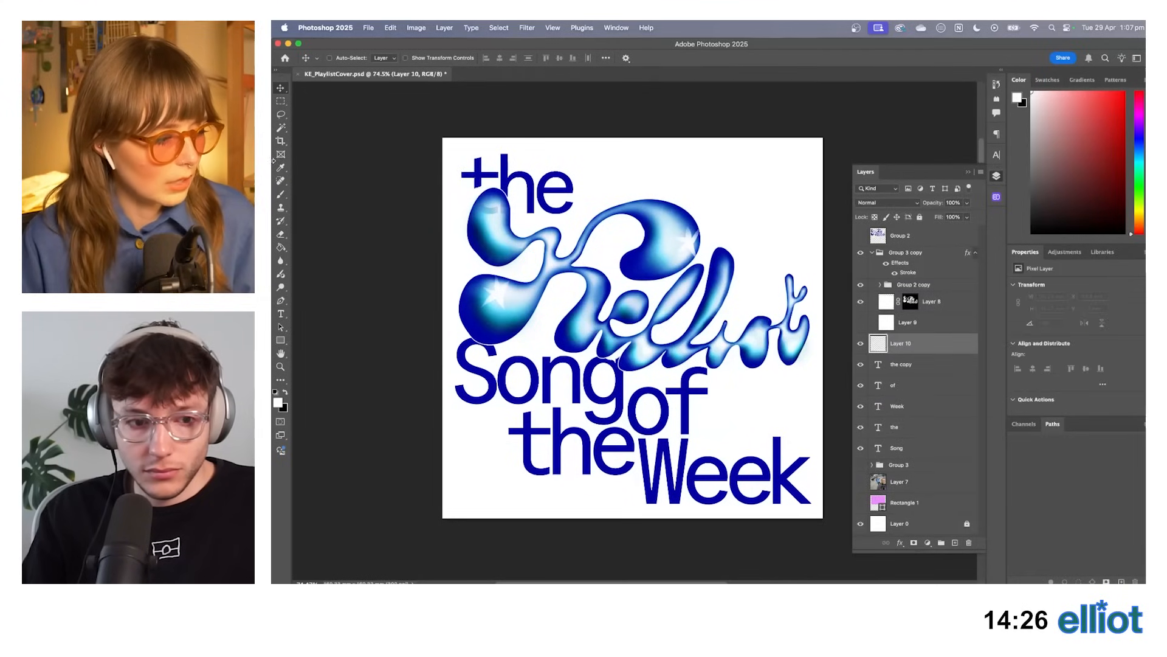
{"action": "left_click", "coordinate": [281, 194]}
{"action": "scroll", "coordinate": [357, 195], "scroll_direction": "up", "scroll_amount": 2}
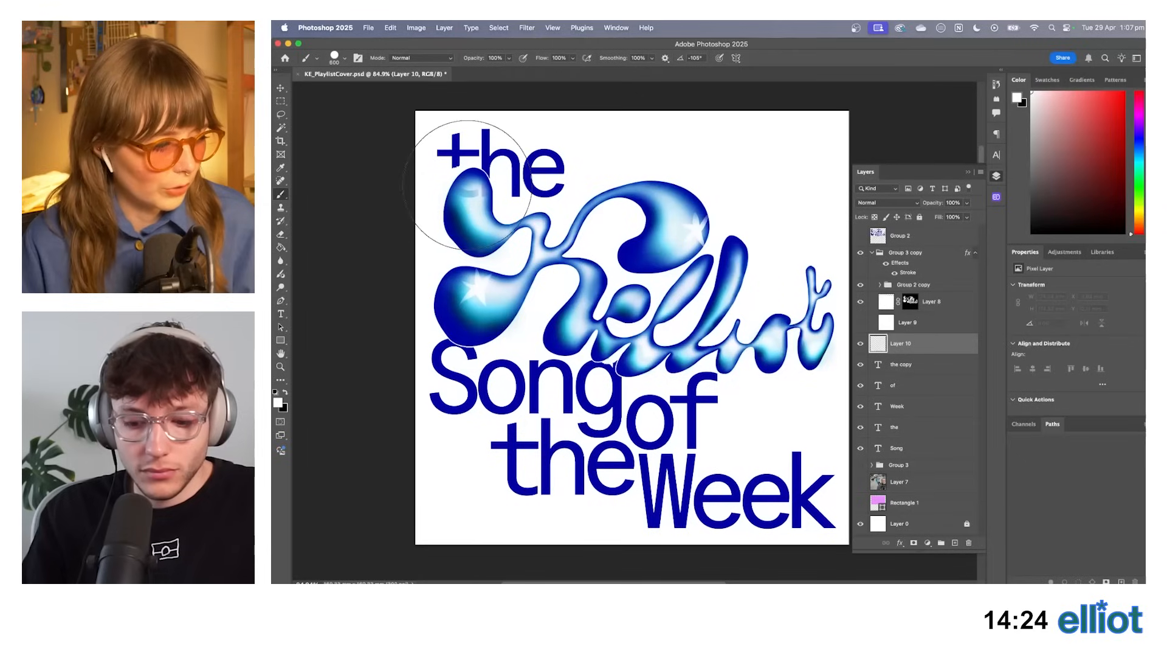
{"action": "key", "text": "bracketleft"}
{"action": "key", "text": "bracketleft"}
{"action": "key", "text": "bracketleft"}
{"action": "key", "text": "bracketleft"}
{"action": "key", "text": "bracketleft"}
{"action": "key", "text": "bracketleft"}
{"action": "key", "text": "bracketleft"}
{"action": "left_click", "coordinate": [468, 194]}
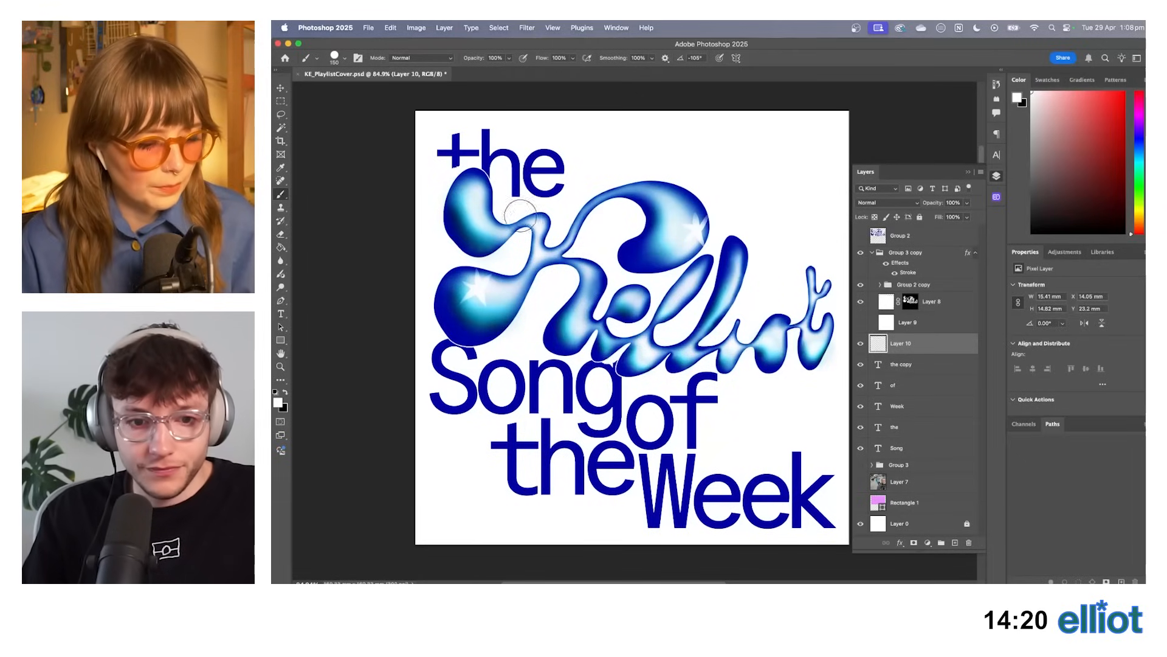
Clip the white-painted Layer 10 to the "the copy" text layer so it masks only that text.
{"action": "left_click", "coordinate": [285, 90]}
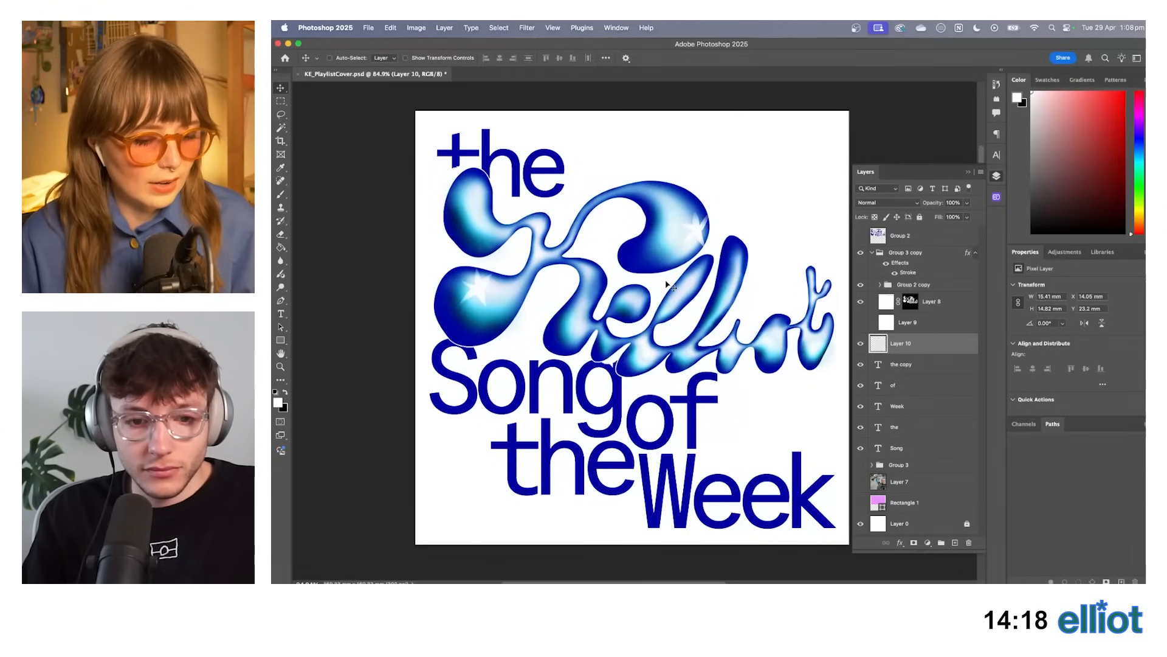
{"action": "scroll", "coordinate": [632, 329], "scroll_direction": "down", "scroll_amount": 1}
{"action": "left_click", "coordinate": [933, 365]}
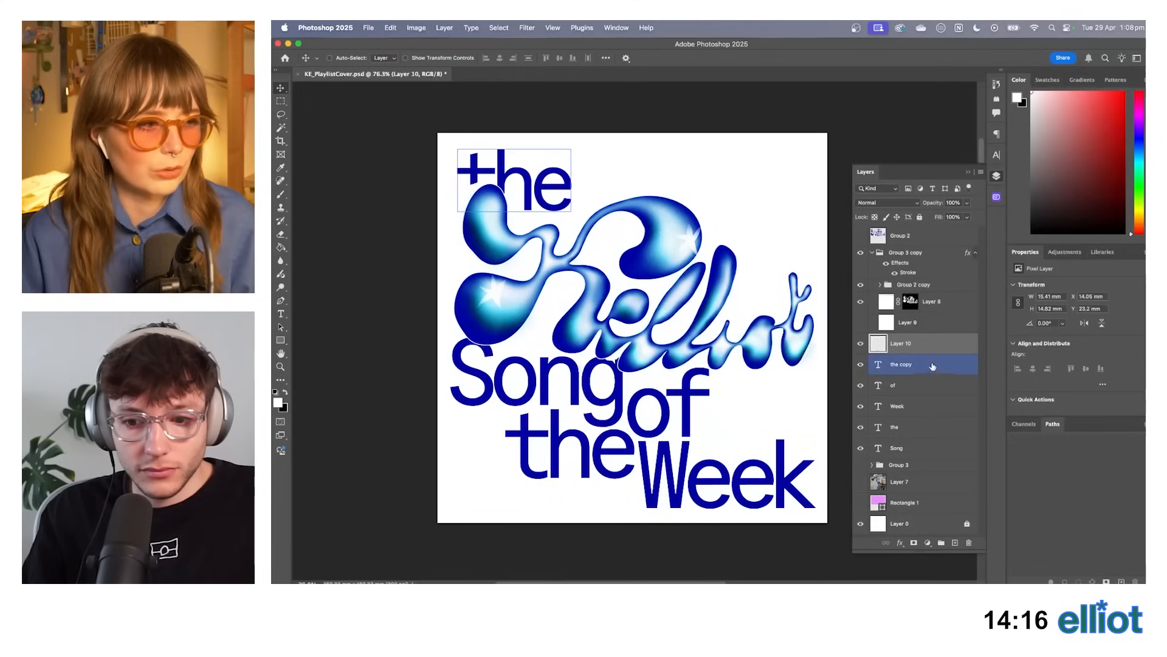
{"action": "left_click", "coordinate": [930, 353], "text": "alt"}
{"action": "scroll", "coordinate": [632, 328], "scroll_direction": "down", "scroll_amount": 3}
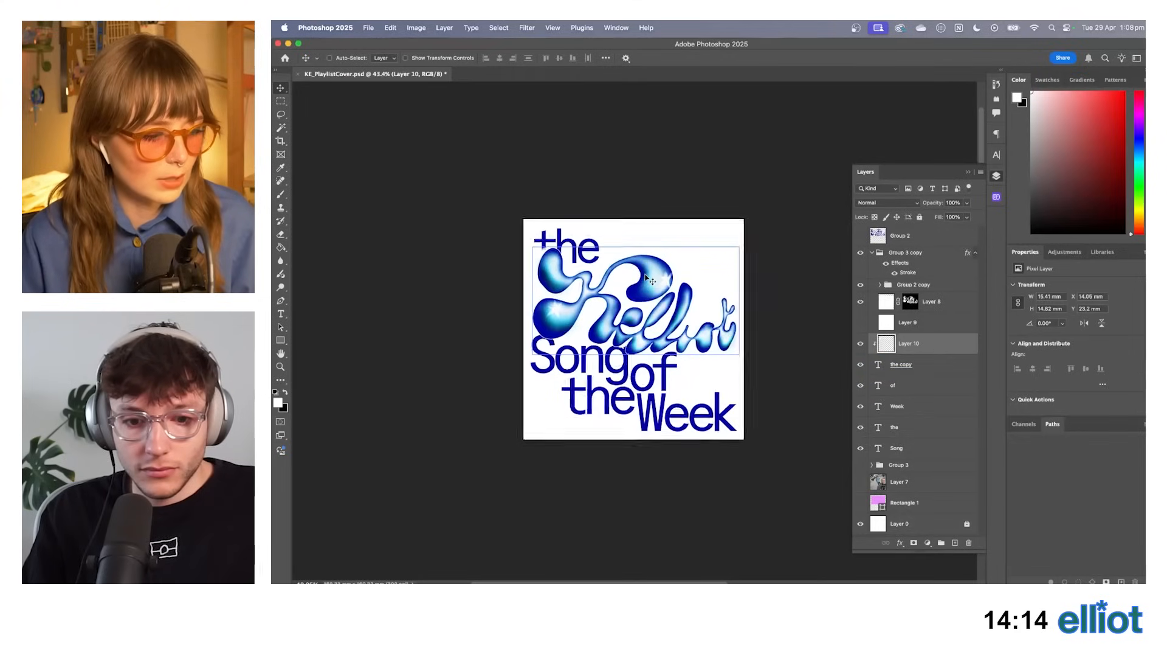
{"action": "scroll", "coordinate": [632, 328], "scroll_direction": "up", "scroll_amount": 2}
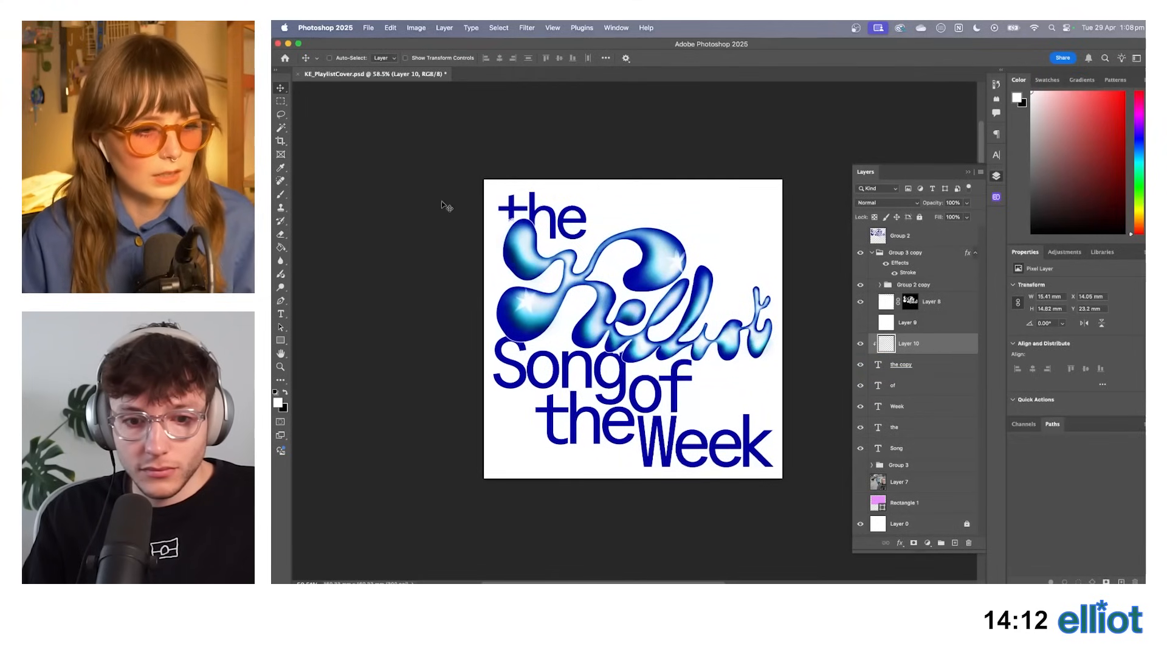
{"action": "scroll", "coordinate": [462, 230], "scroll_direction": "up", "scroll_amount": 3}
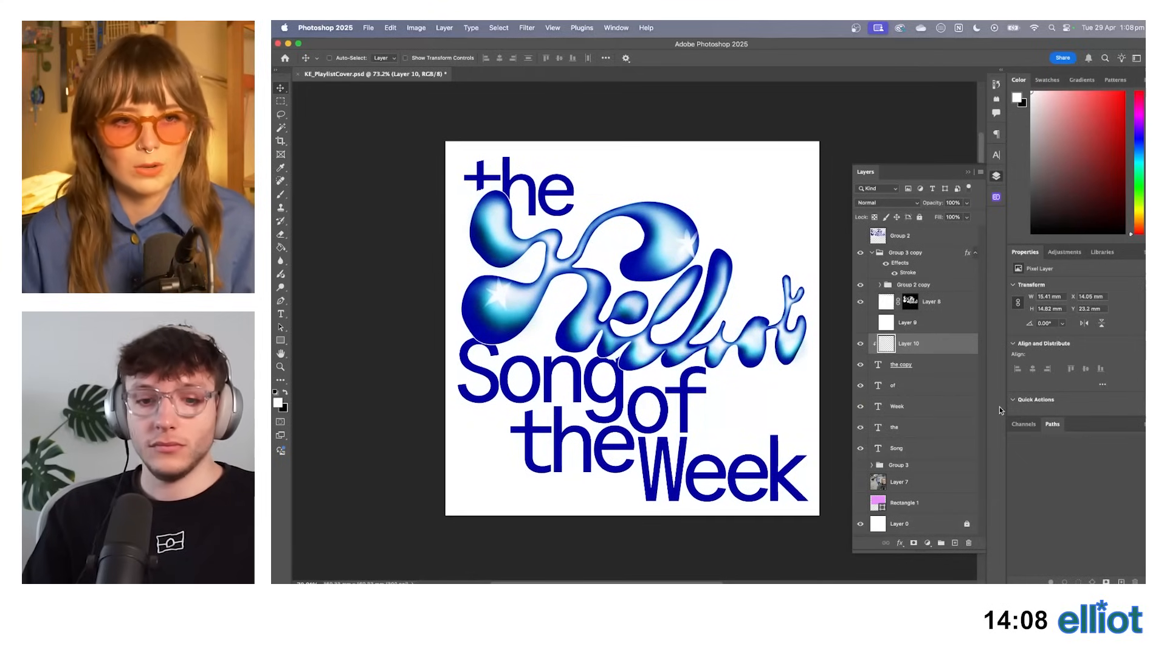
{"action": "scroll", "coordinate": [814, 348], "scroll_direction": "down", "scroll_amount": 1}
{"action": "scroll", "coordinate": [814, 349], "scroll_direction": "up", "scroll_amount": 3}
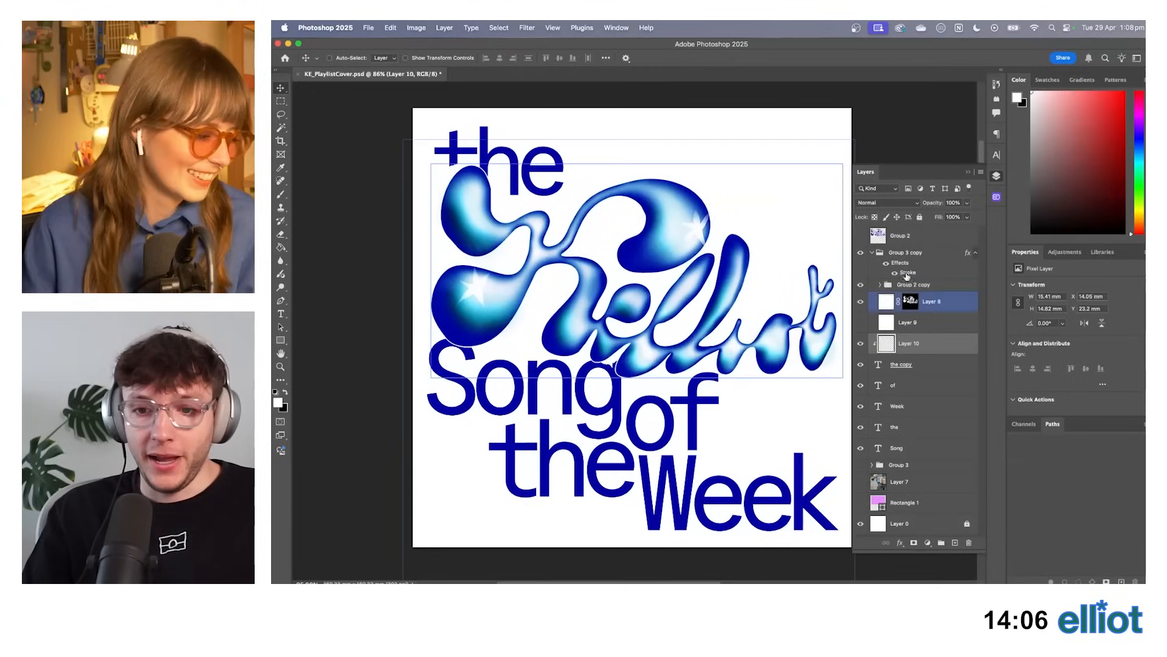
Collapse Group 3 copy and group it with all the layers down to the "Song" text.
{"action": "left_click", "coordinate": [872, 252]}
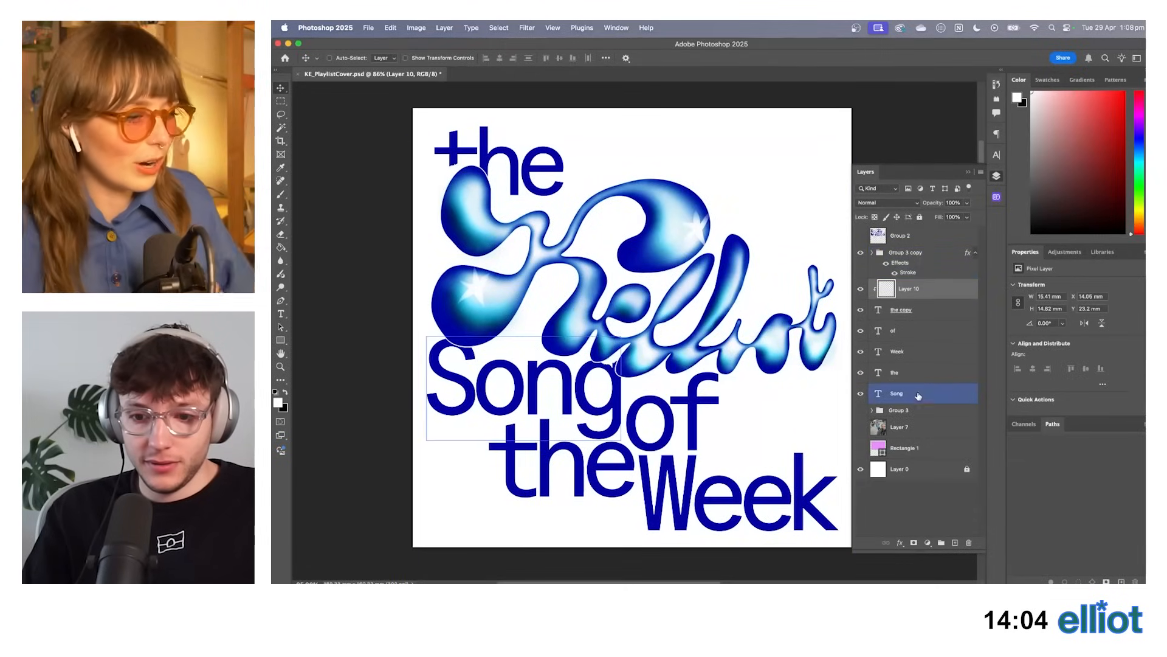
{"action": "left_click", "coordinate": [924, 393]}
{"action": "left_click", "coordinate": [927, 255], "text": "shift"}
{"action": "left_click", "coordinate": [942, 543]}
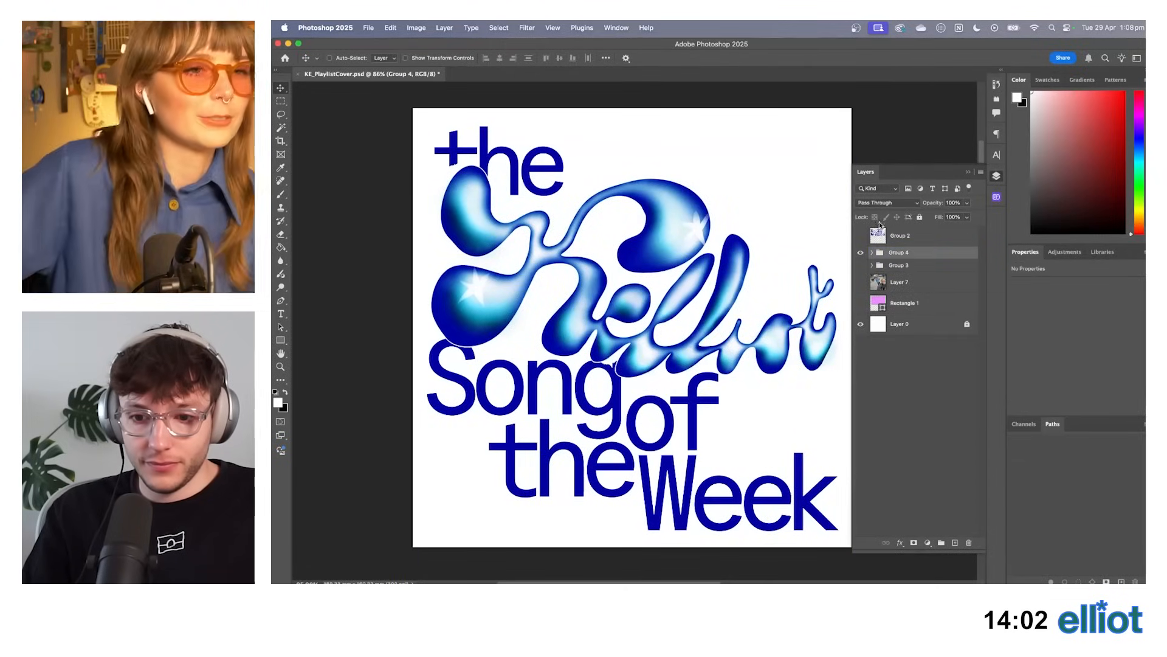
{"action": "scroll", "coordinate": [527, 272], "scroll_direction": "down", "scroll_amount": 5}
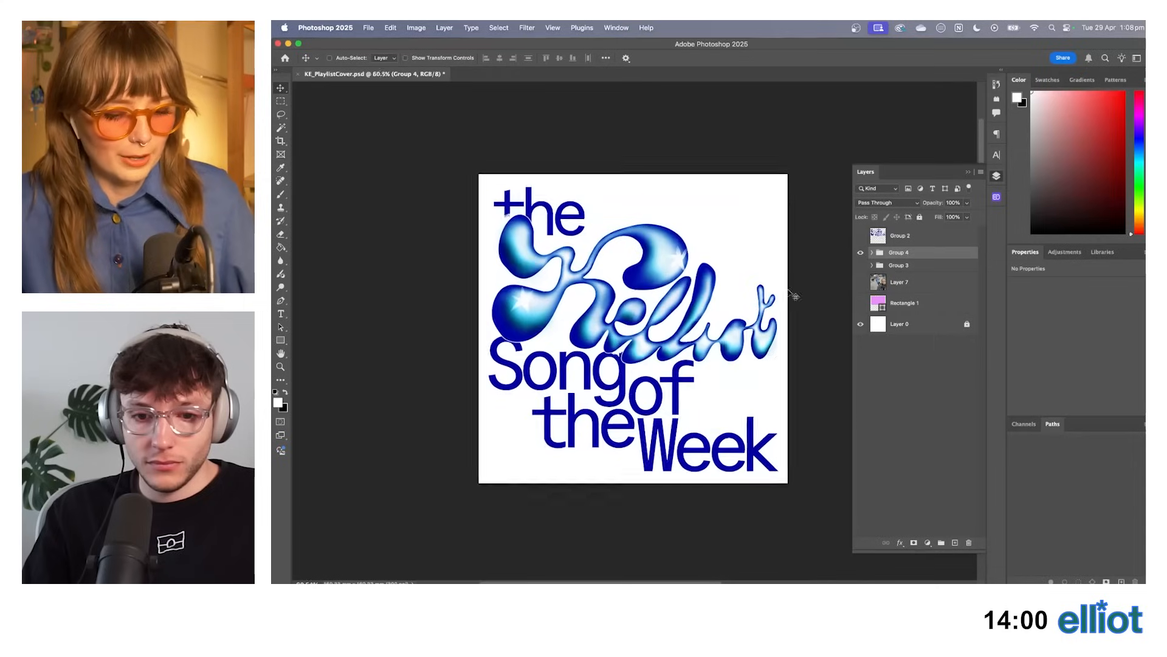
{"action": "scroll", "coordinate": [777, 285], "scroll_direction": "up", "scroll_amount": 3}
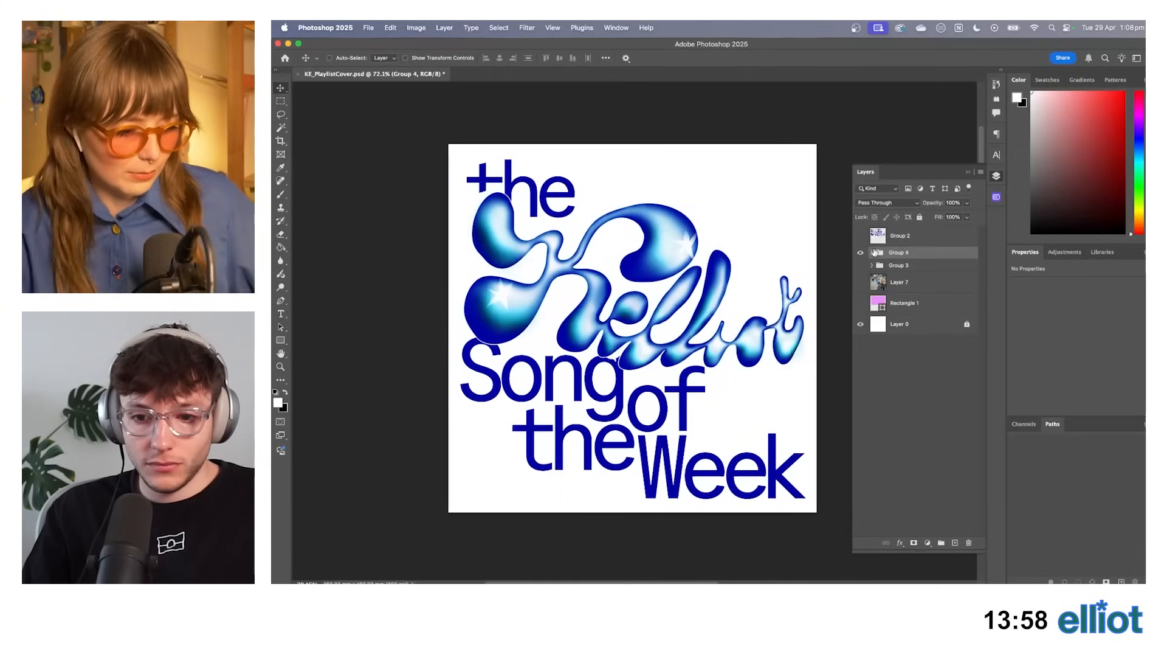
Inside Group 4's nested Group 2 copy, duplicate the star layer and place the copy in the white space above the lettering's "io".
{"action": "left_click", "coordinate": [872, 252]}
{"action": "left_click", "coordinate": [880, 265]}
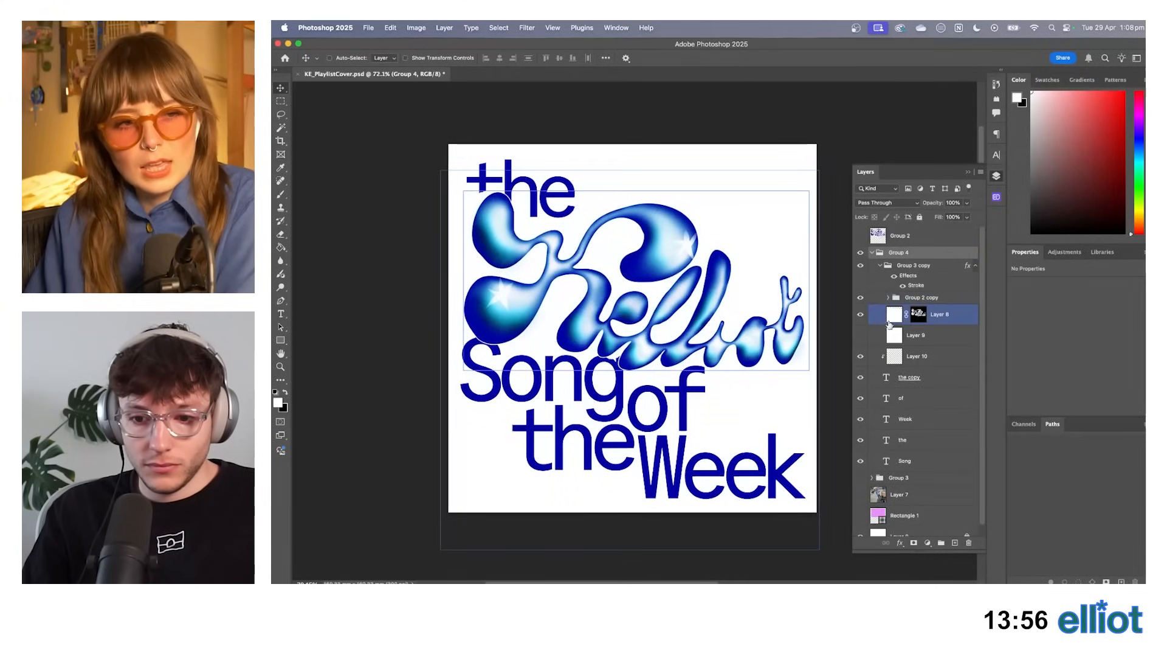
{"action": "left_click", "coordinate": [869, 289]}
{"action": "left_click", "coordinate": [888, 298]}
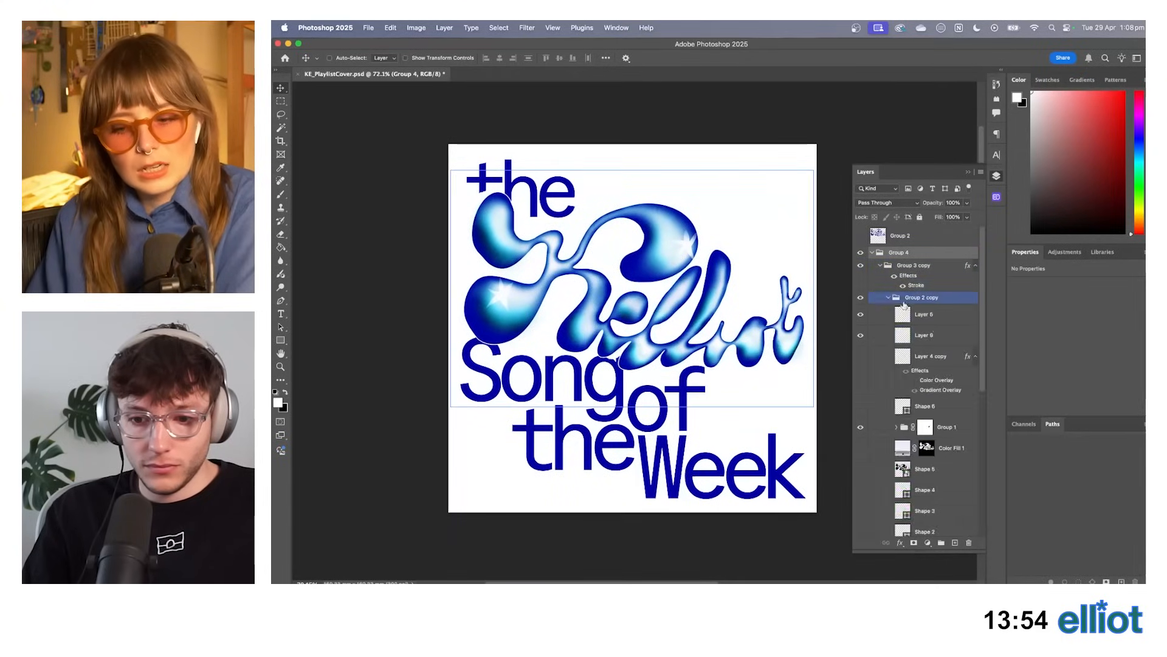
{"action": "left_click", "coordinate": [861, 317]}
{"action": "left_click", "coordinate": [860, 319]}
{"action": "left_click_drag", "start_coordinate": [923, 318], "coordinate": [924, 307]}
{"action": "left_click_drag", "start_coordinate": [689, 251], "coordinate": [750, 304]}
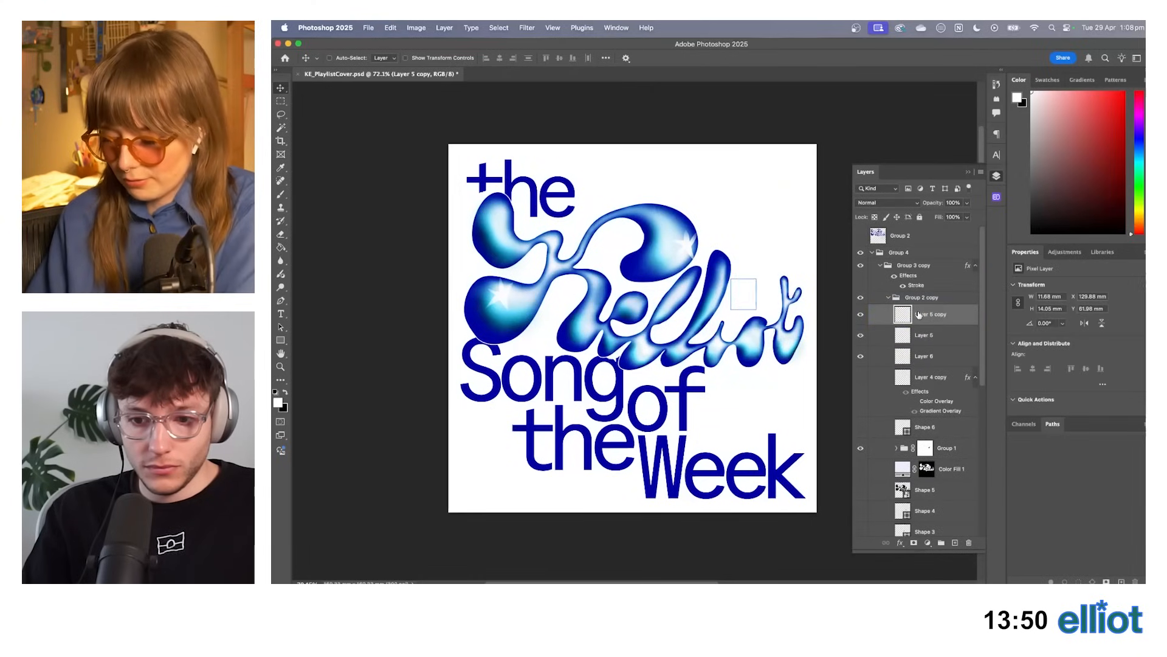
Invert the copied star's colours to black and move it closer to the letter i.
{"action": "left_click", "coordinate": [407, 32]}
{"action": "mouse_move", "coordinate": [429, 59]}
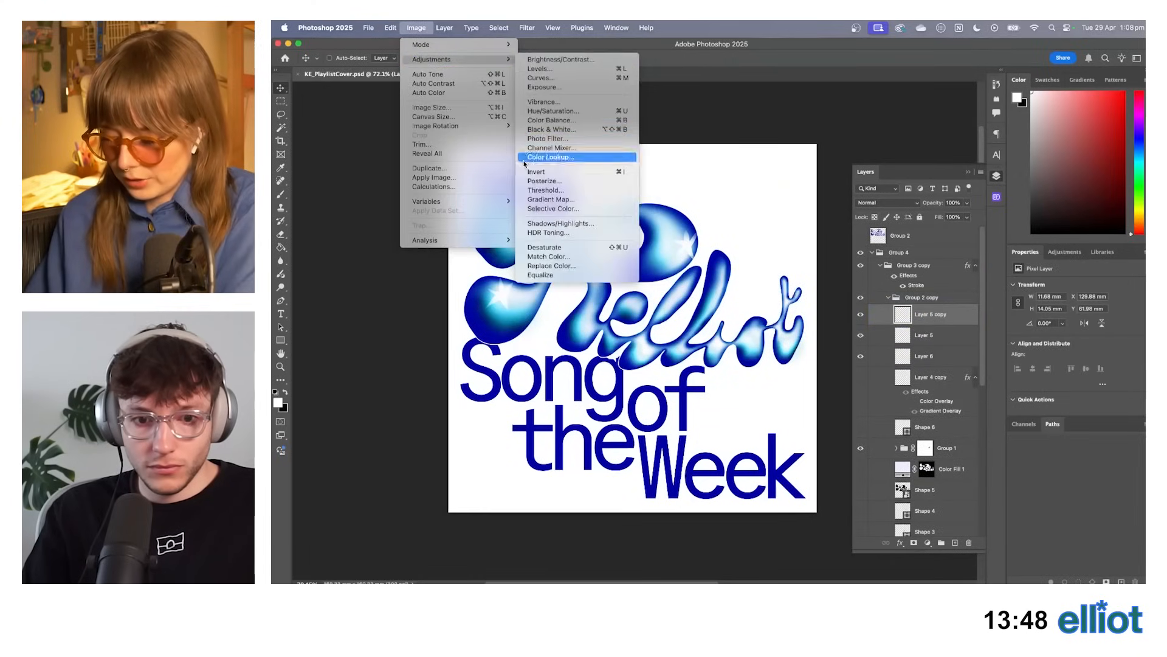
{"action": "left_click", "coordinate": [565, 170]}
{"action": "scroll", "coordinate": [739, 303], "scroll_direction": "up", "scroll_amount": 2}
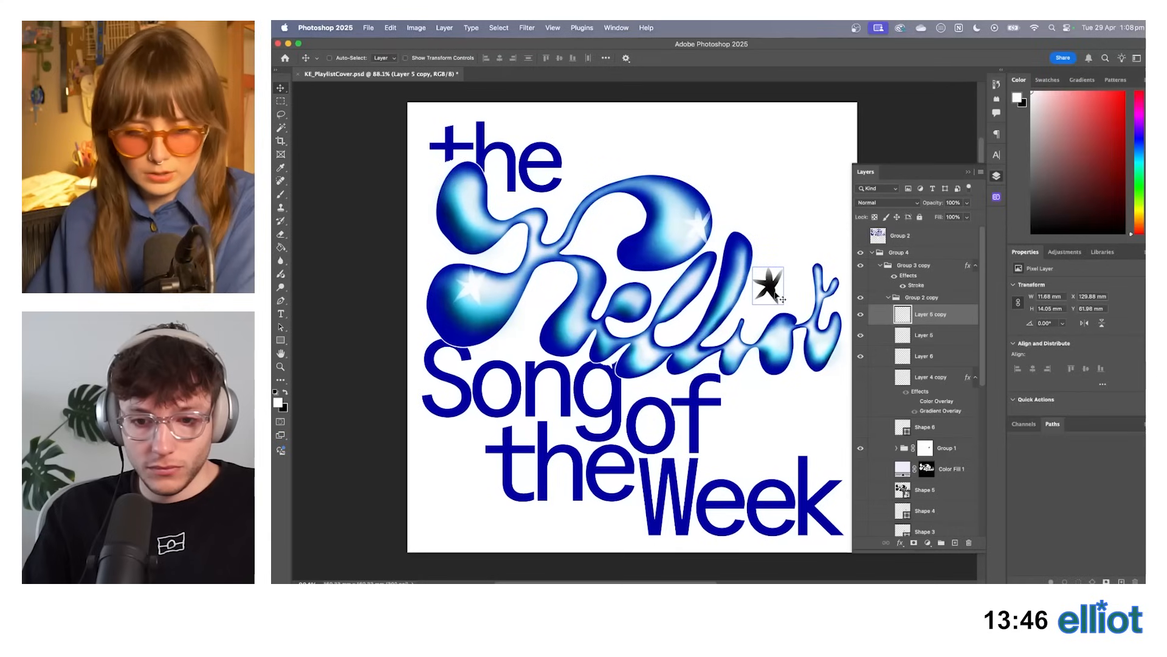
{"action": "mouse_move", "coordinate": [769, 293]}
{"action": "left_mouse_down"}
{"action": "mouse_move", "coordinate": [749, 311]}
{"action": "mouse_move", "coordinate": [781, 292]}
{"action": "mouse_move", "coordinate": [765, 298]}
{"action": "mouse_move", "coordinate": [783, 307]}
{"action": "mouse_move", "coordinate": [753, 303]}
{"action": "left_mouse_up"}
Flip the black star vertically, rotate it, scale it to about 52%, and nudge it into place as the dot of the i.
{"action": "key", "text": "super+t"}
{"action": "right_click", "coordinate": [751, 301]}
{"action": "left_click", "coordinate": [790, 542]}
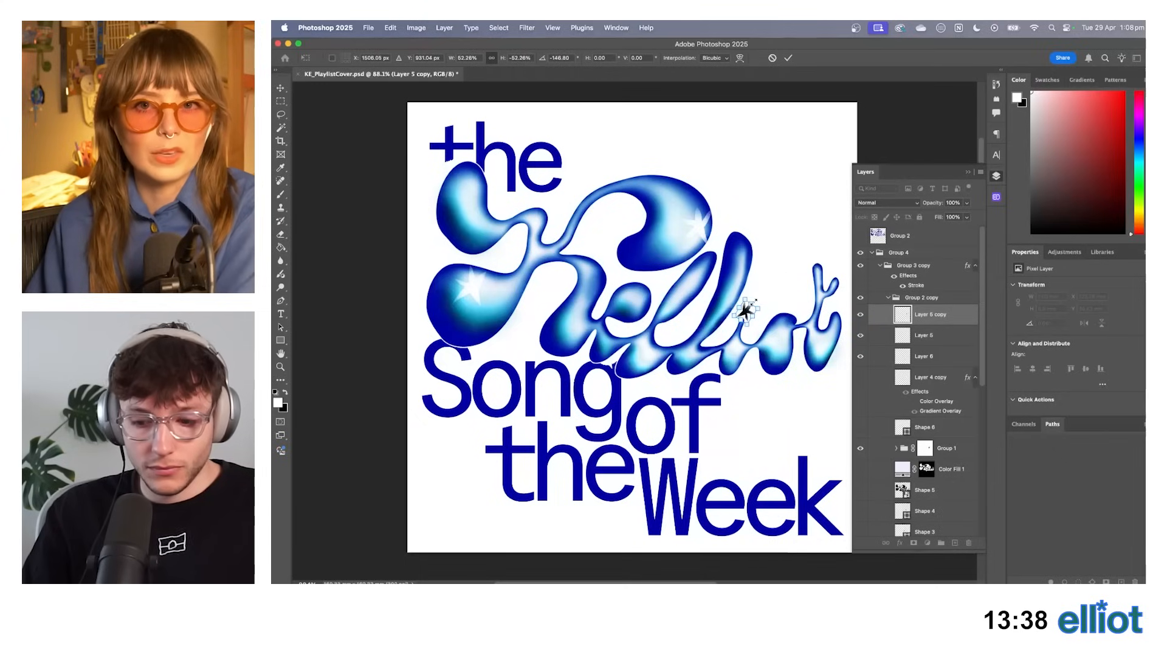
{"action": "key", "text": "Return"}
{"action": "key", "text": "shift+Up"}
{"action": "key", "text": "shift+Up"}
{"action": "key", "text": "shift+Right"}
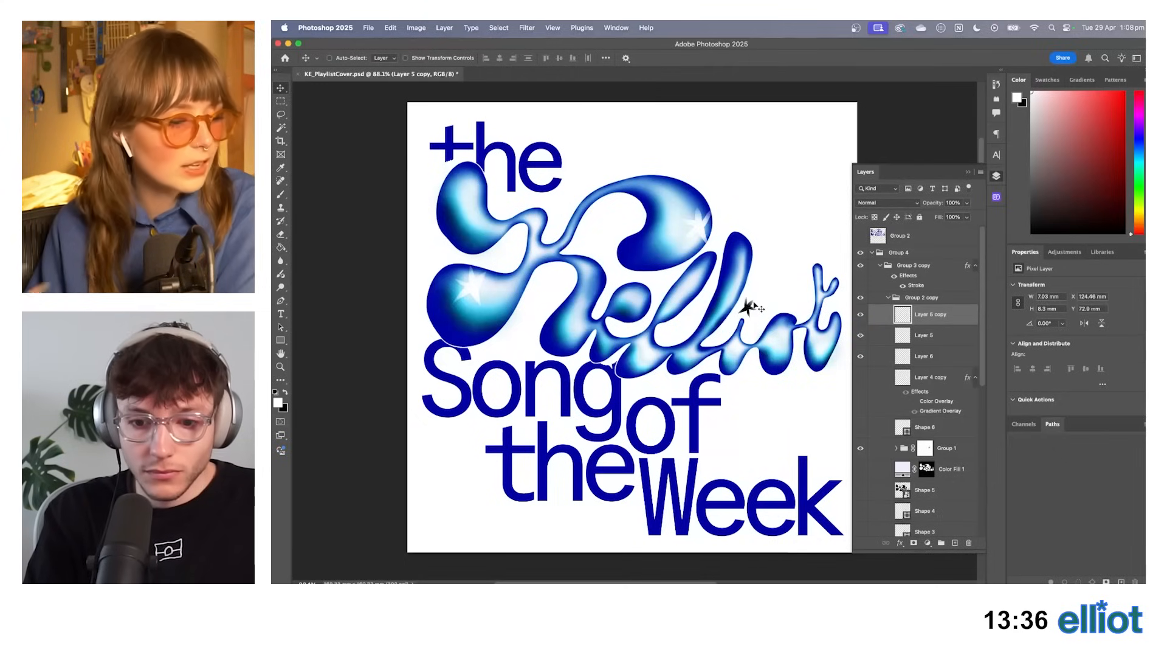
{"action": "key", "text": "Down"}
{"action": "key", "text": "Down"}
{"action": "key", "text": "Right"}
Add a layer above the star copy, fill it with dark blue 0107a2 sampled from the lettering, and clip it to the star.
{"action": "scroll", "coordinate": [772, 335], "scroll_direction": "up", "scroll_amount": 2}
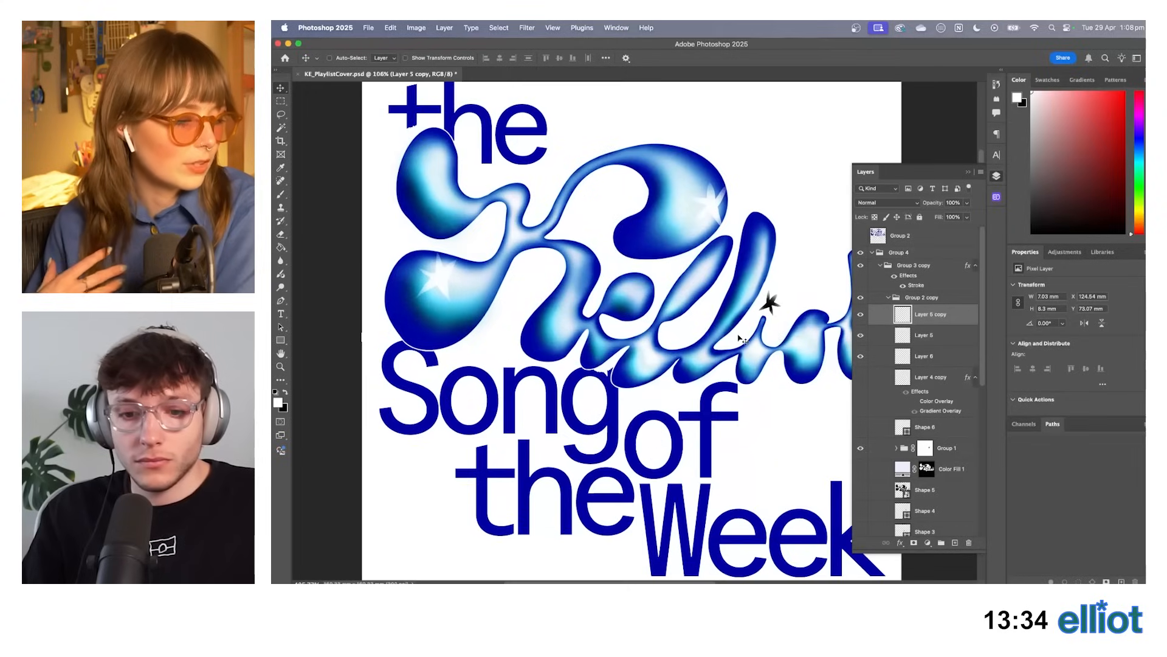
{"action": "left_click_drag", "start_coordinate": [796, 309], "coordinate": [645, 317]}
{"action": "scroll", "coordinate": [645, 317], "scroll_direction": "up", "scroll_amount": 4}
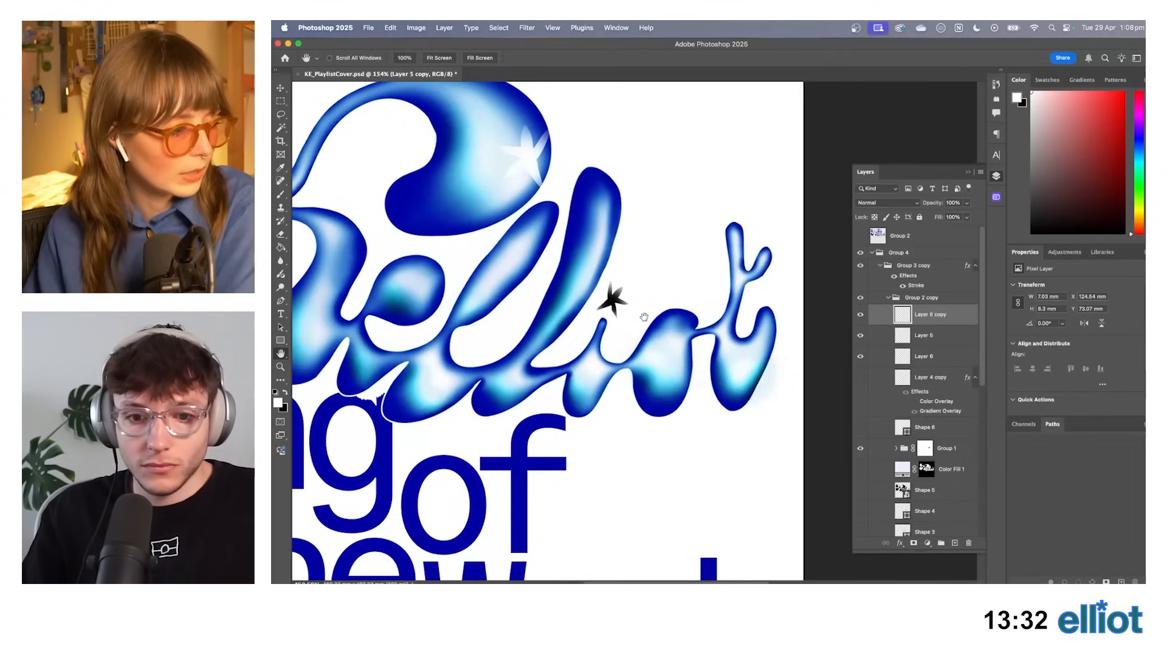
{"action": "left_click", "coordinate": [281, 88]}
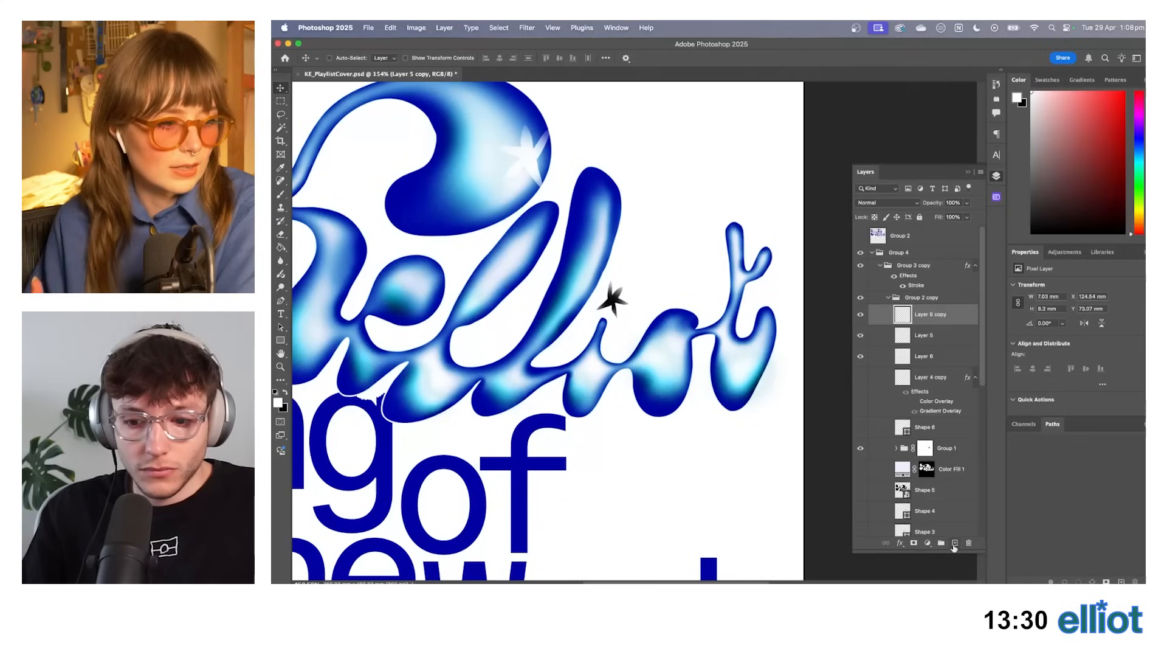
{"action": "left_click", "coordinate": [953, 545]}
{"action": "left_click", "coordinate": [279, 400]}
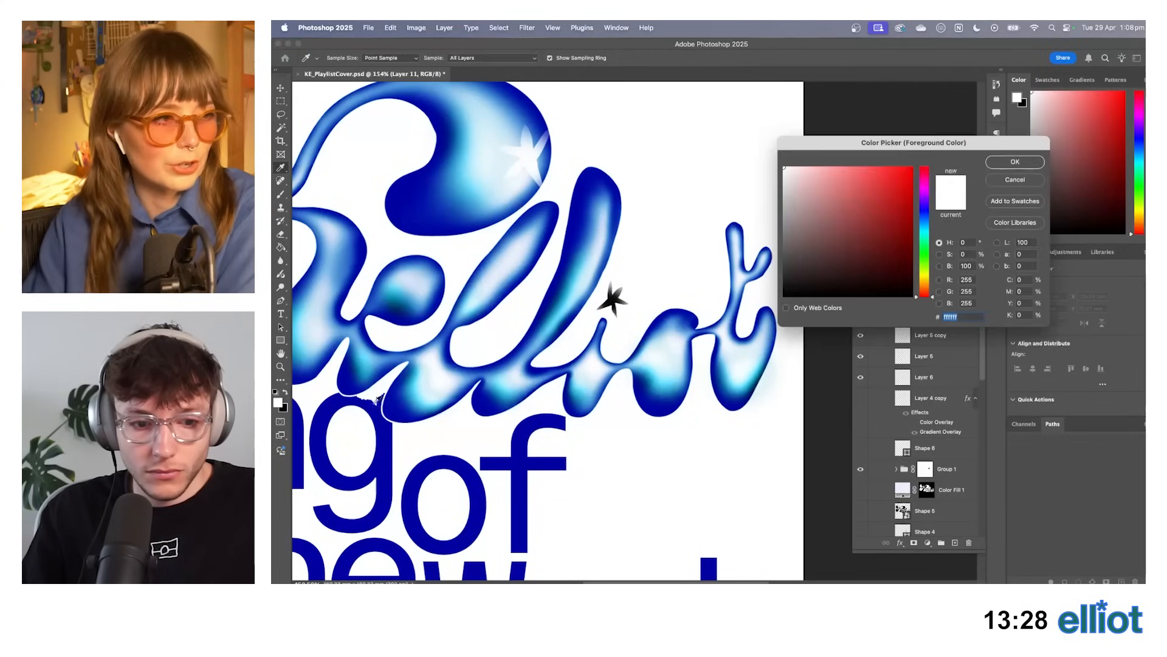
{"action": "left_click", "coordinate": [393, 367]}
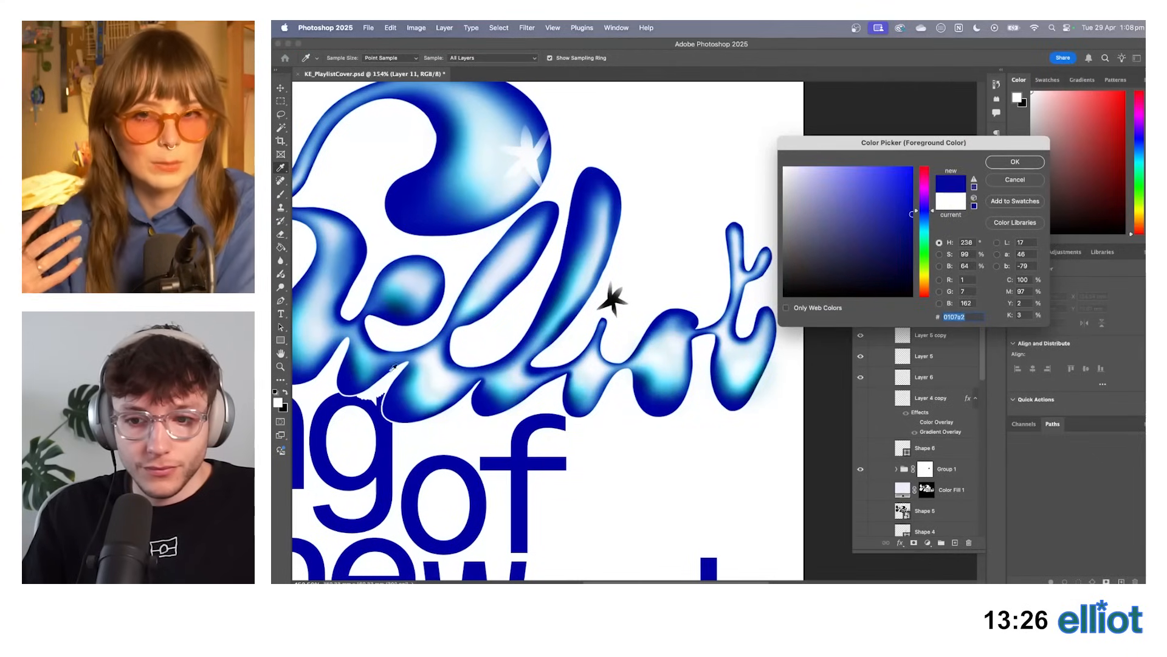
{"action": "left_click", "coordinate": [997, 164]}
{"action": "left_click", "coordinate": [280, 247]}
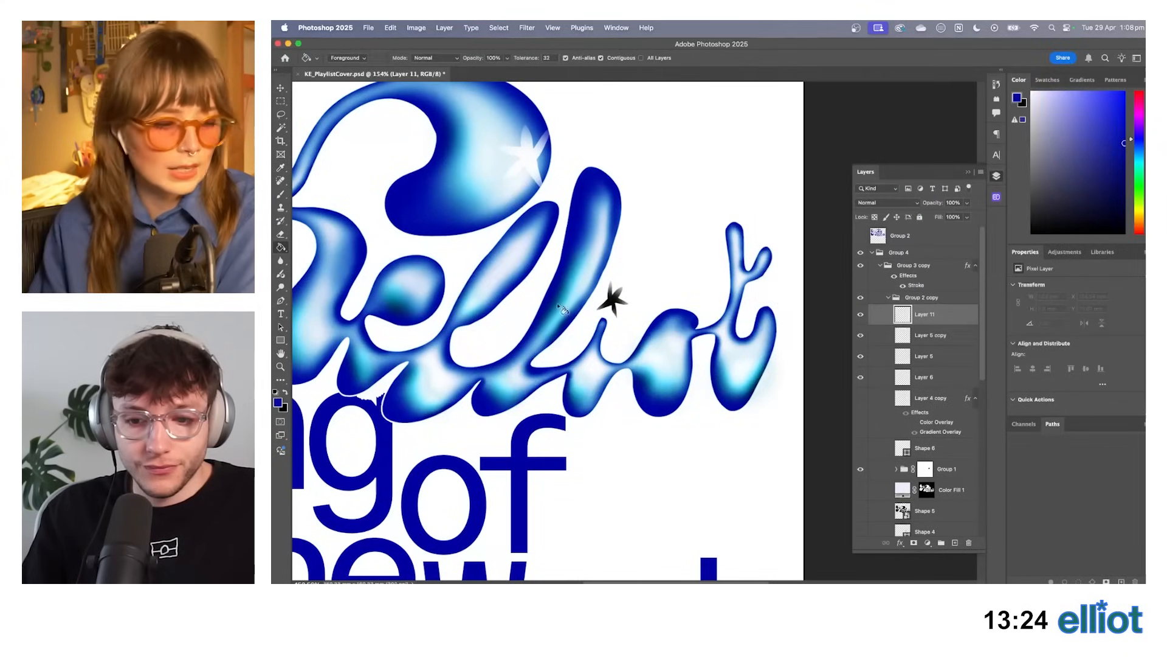
{"action": "left_click", "coordinate": [563, 310]}
{"action": "left_click", "coordinate": [938, 323], "text": "alt"}
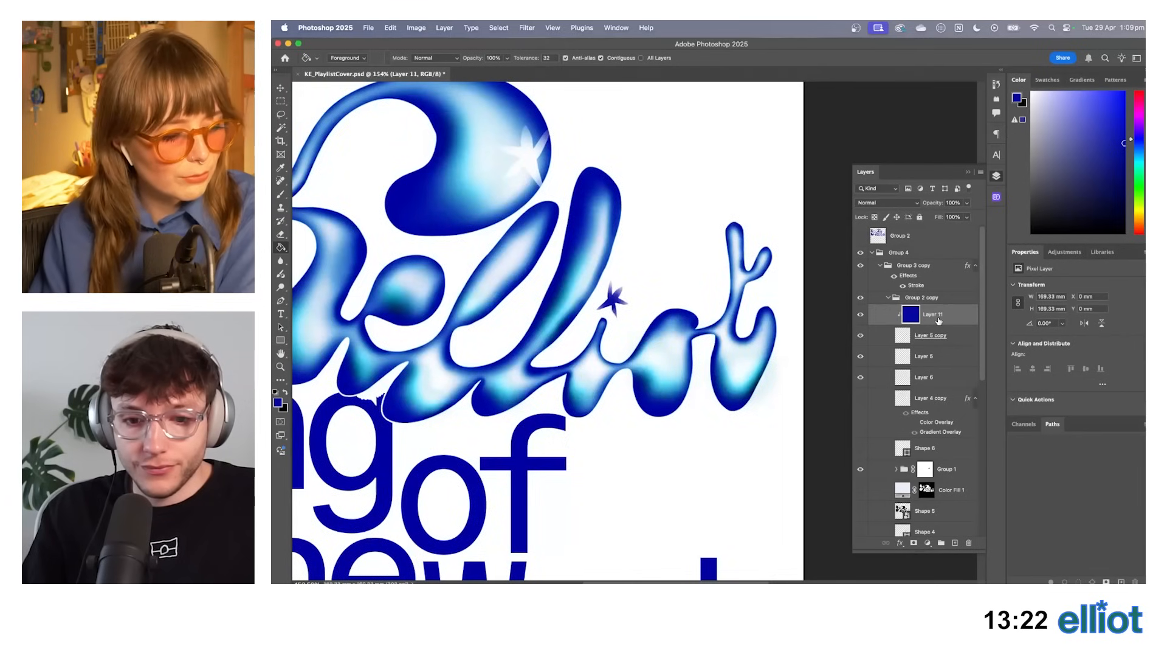
Set the clipped fill layer's blend mode to Screen and refill it with lighter blue 2284c0 sampled from the lettering.
{"action": "left_click", "coordinate": [886, 203]}
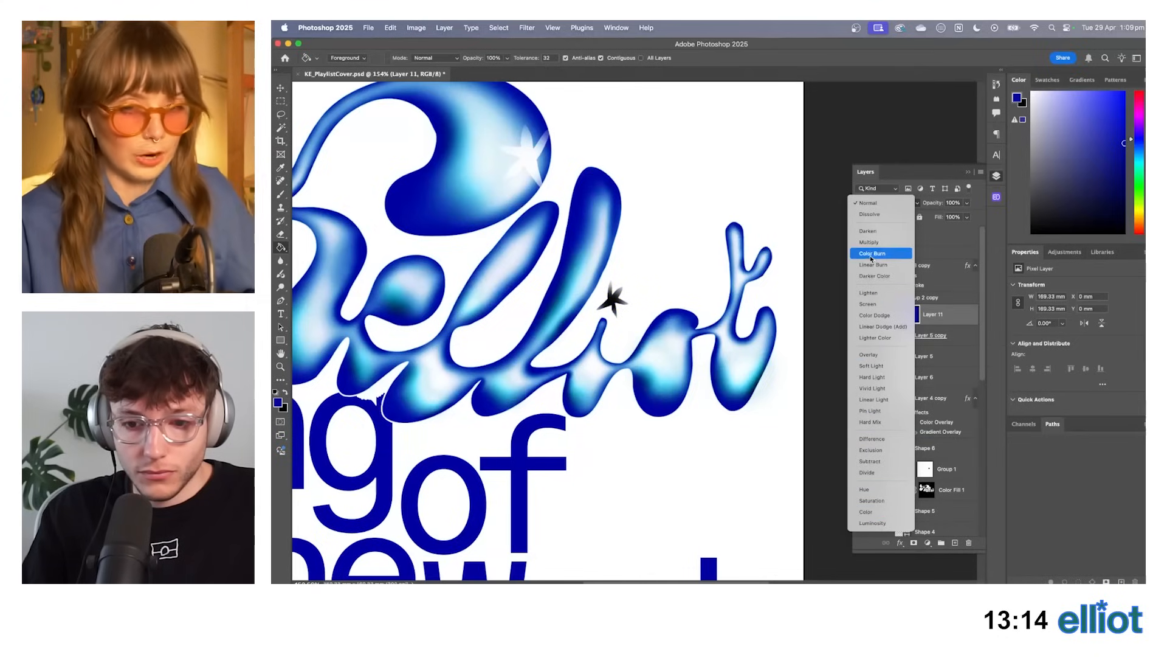
{"action": "left_click", "coordinate": [873, 304]}
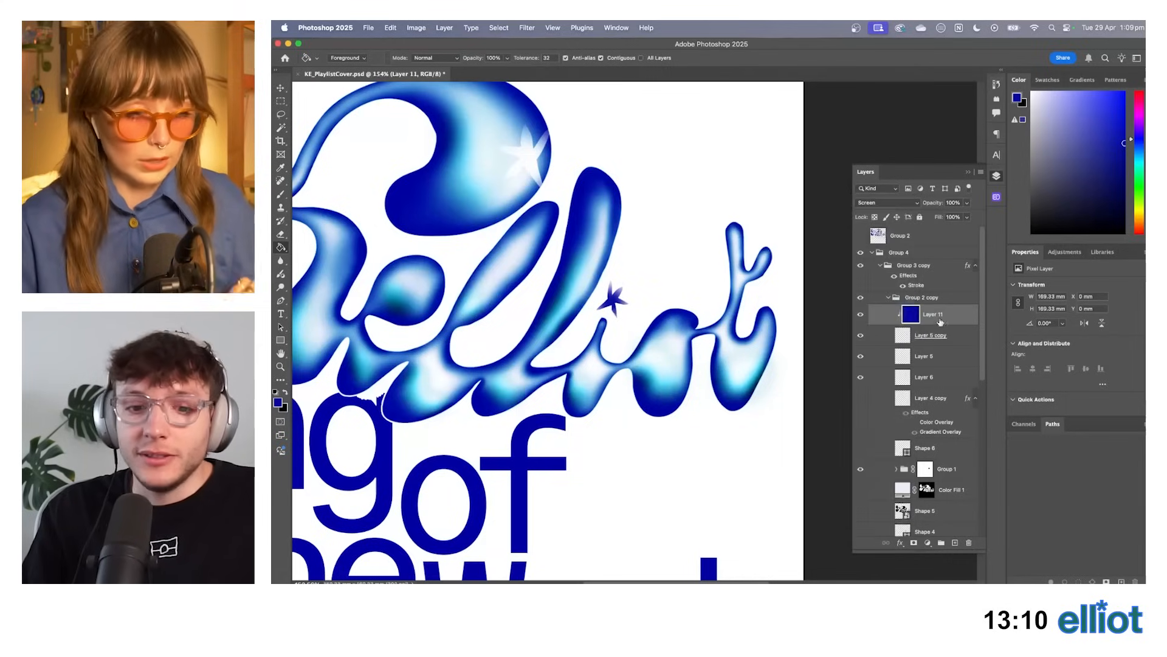
{"action": "left_click", "coordinate": [279, 402]}
{"action": "left_click", "coordinate": [413, 396]}
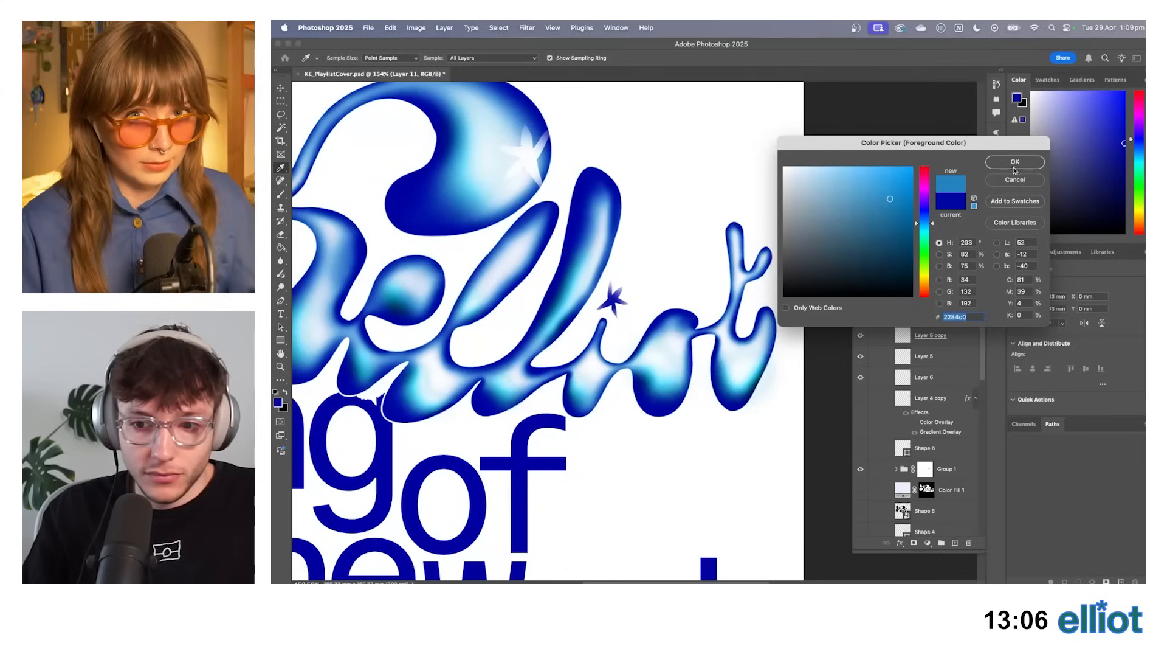
{"action": "left_click", "coordinate": [1014, 164]}
{"action": "left_click", "coordinate": [649, 296]}
{"action": "key", "text": "super+minus"}
{"action": "key", "text": "super+minus"}
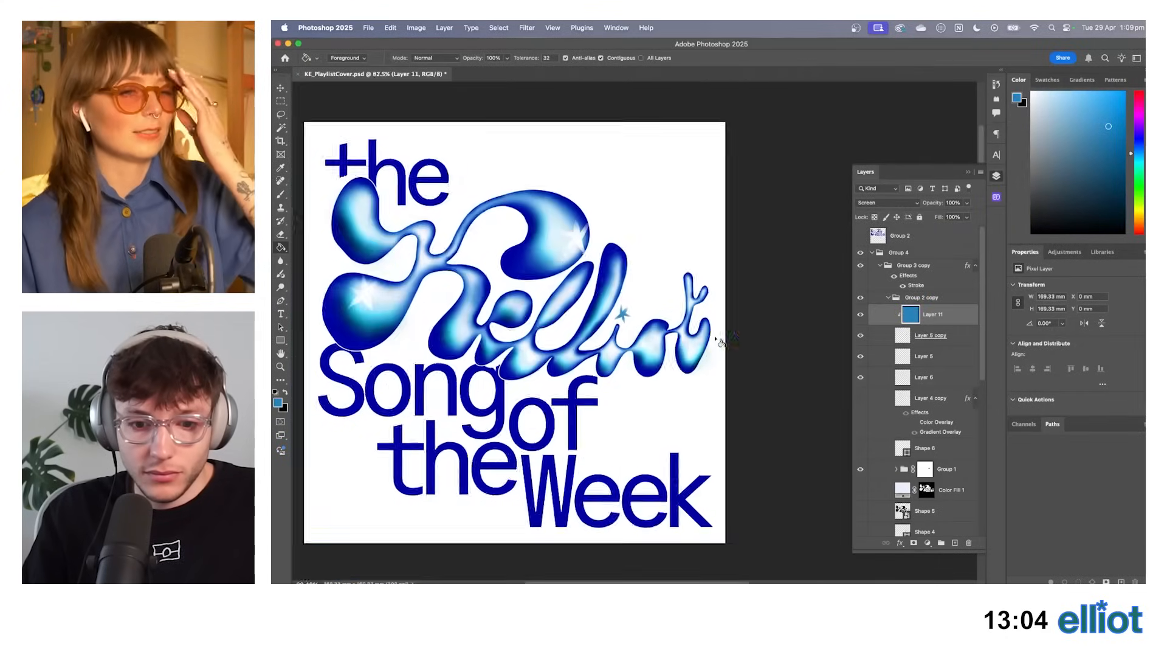
{"action": "scroll", "coordinate": [718, 339], "scroll_direction": "down", "scroll_amount": 5}
{"action": "scroll", "coordinate": [439, 318], "scroll_direction": "up", "scroll_amount": 5}
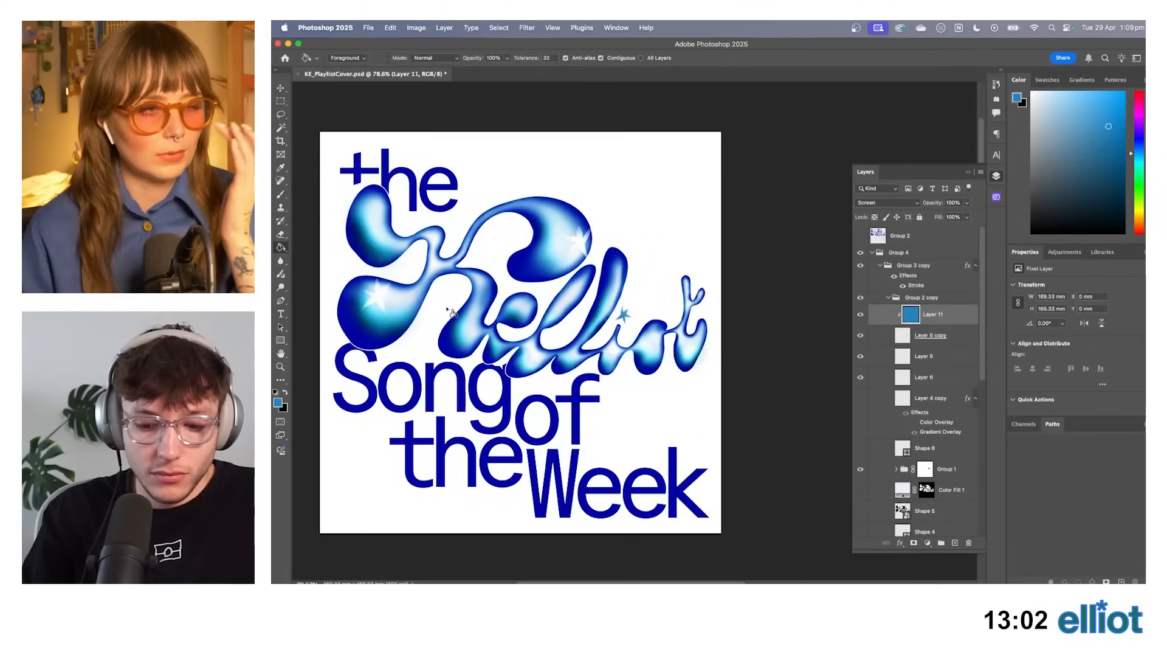
Darken the star's blue fill layer with a Levels adjustment by raising the black input level.
{"action": "key", "text": "super+l"}
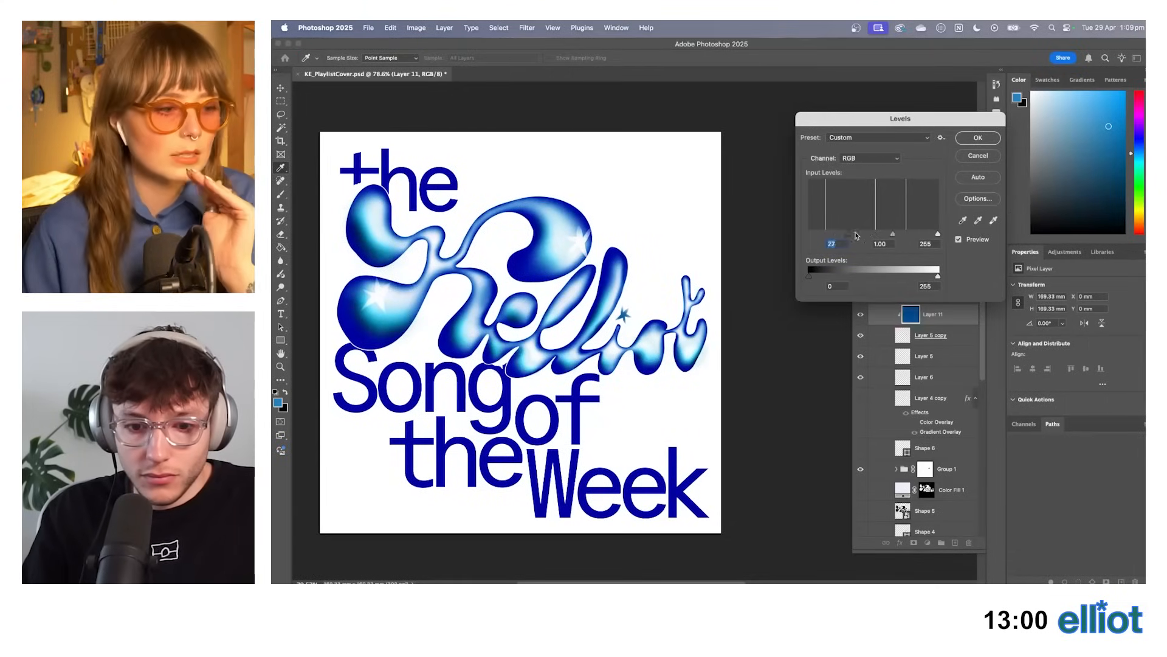
{"action": "left_click", "coordinate": [977, 139]}
{"action": "scroll", "coordinate": [781, 253], "scroll_direction": "down", "scroll_amount": 3}
{"action": "scroll", "coordinate": [436, 281], "scroll_direction": "up", "scroll_amount": 3}
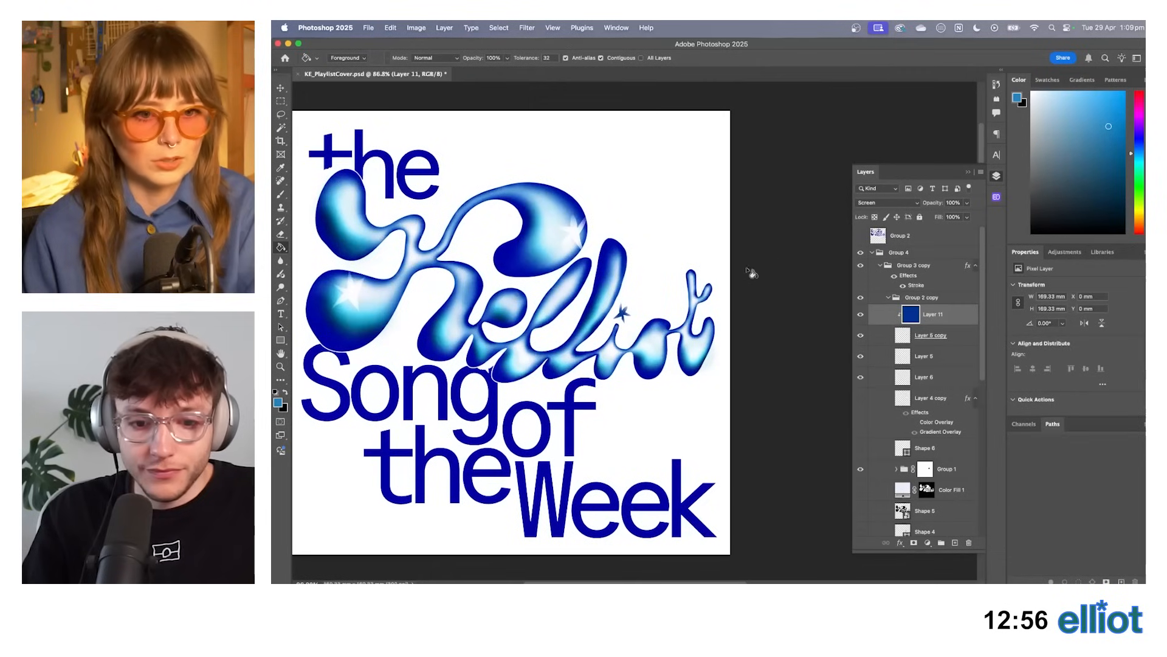
{"action": "key", "text": "space"}
{"action": "left_click_drag", "start_coordinate": [612, 311], "coordinate": [681, 303]}
{"action": "scroll", "coordinate": [651, 292], "scroll_direction": "down", "scroll_amount": 1}
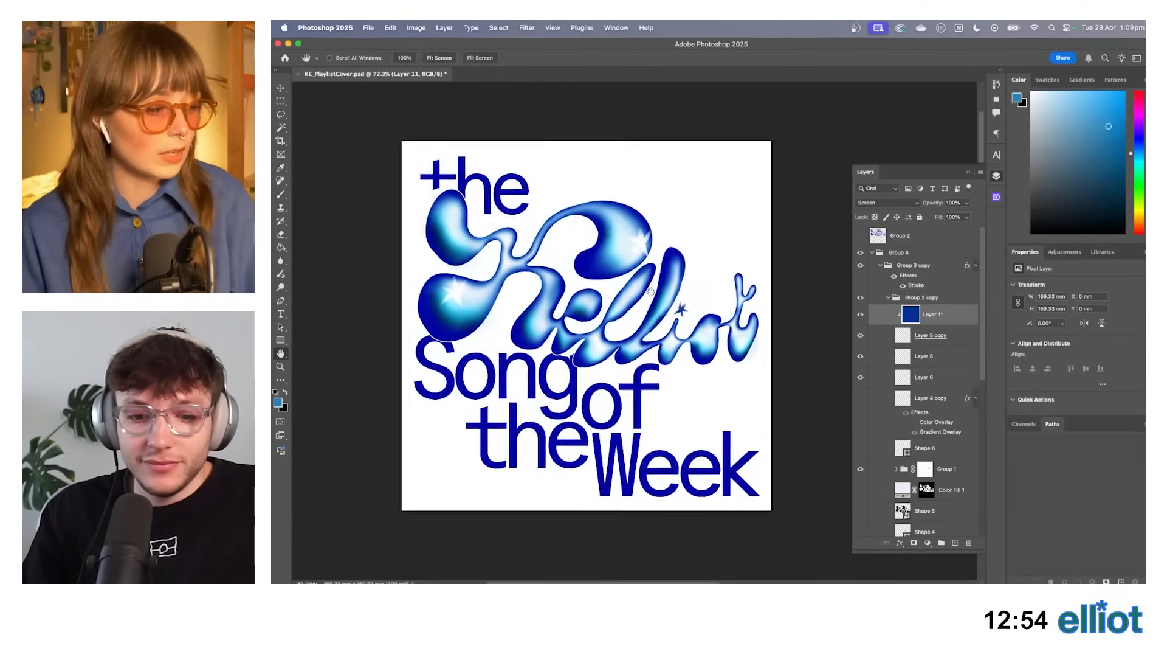
Select Group 4 and collapse it in the layer stack.
{"action": "left_click", "coordinate": [280, 88]}
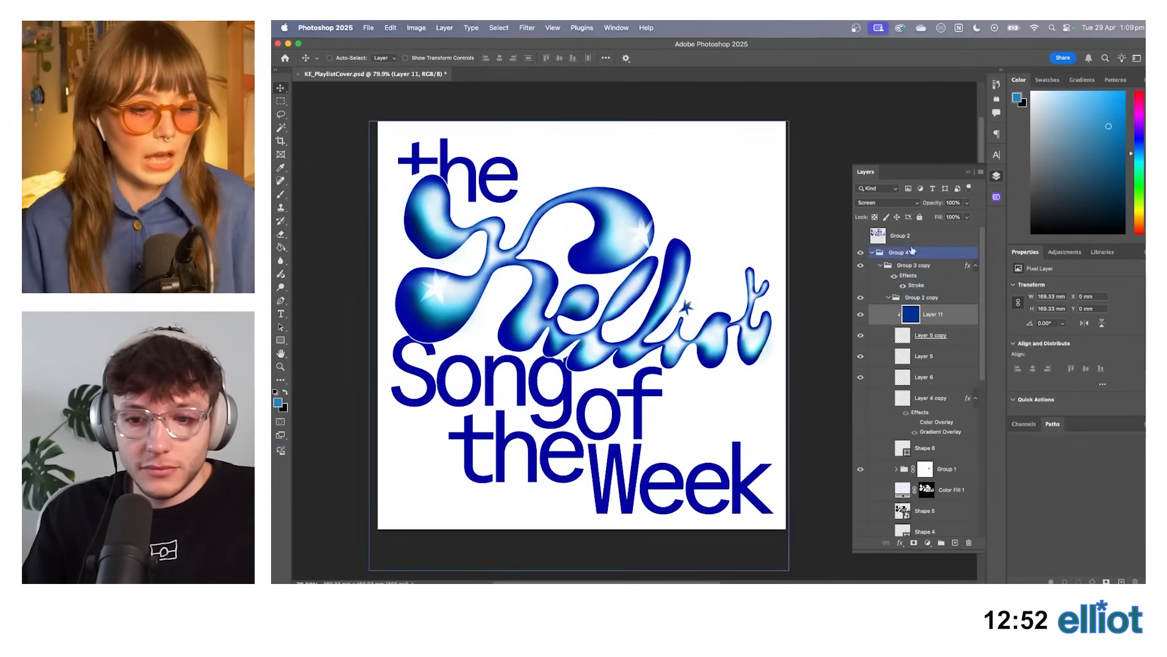
{"action": "left_click", "coordinate": [871, 253]}
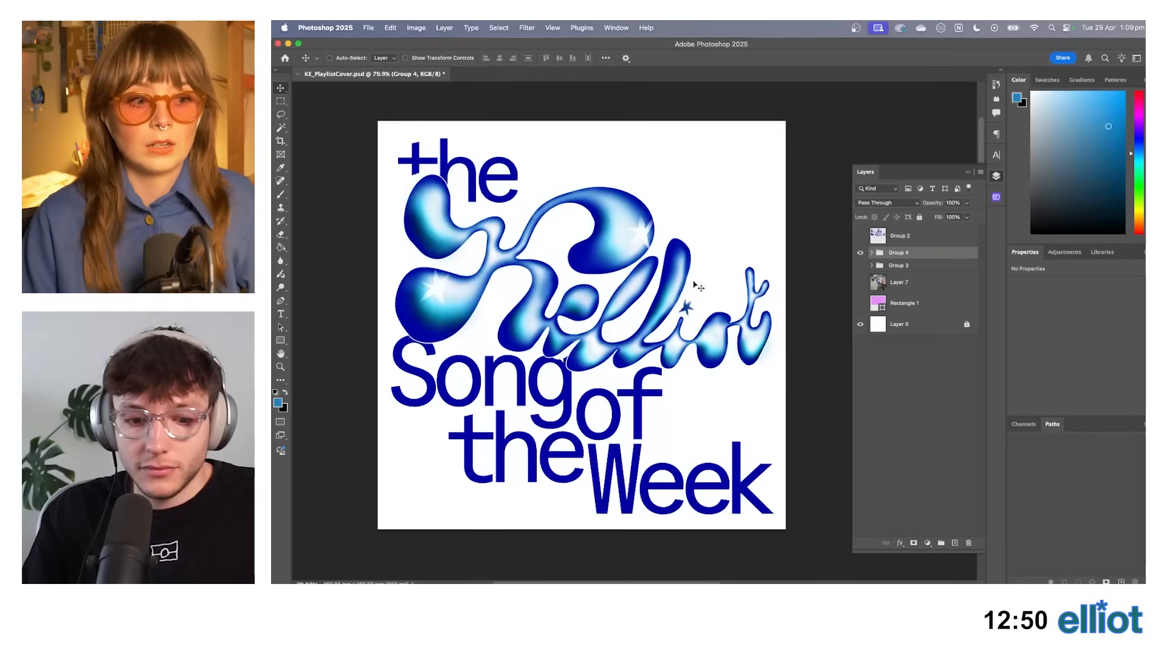
{"action": "scroll", "coordinate": [698, 285], "scroll_direction": "down", "scroll_amount": 1}
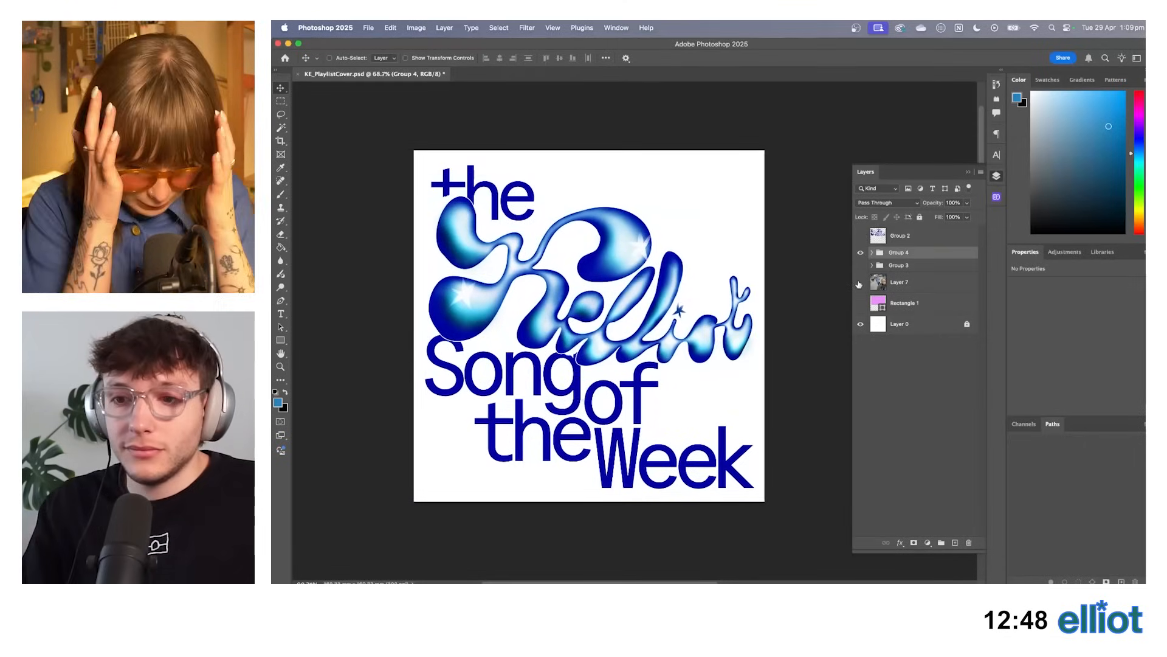
Show the selfie photo on Layer 7 and move that layer above Group 4.
{"action": "left_click", "coordinate": [860, 282]}
{"action": "left_click", "coordinate": [906, 282]}
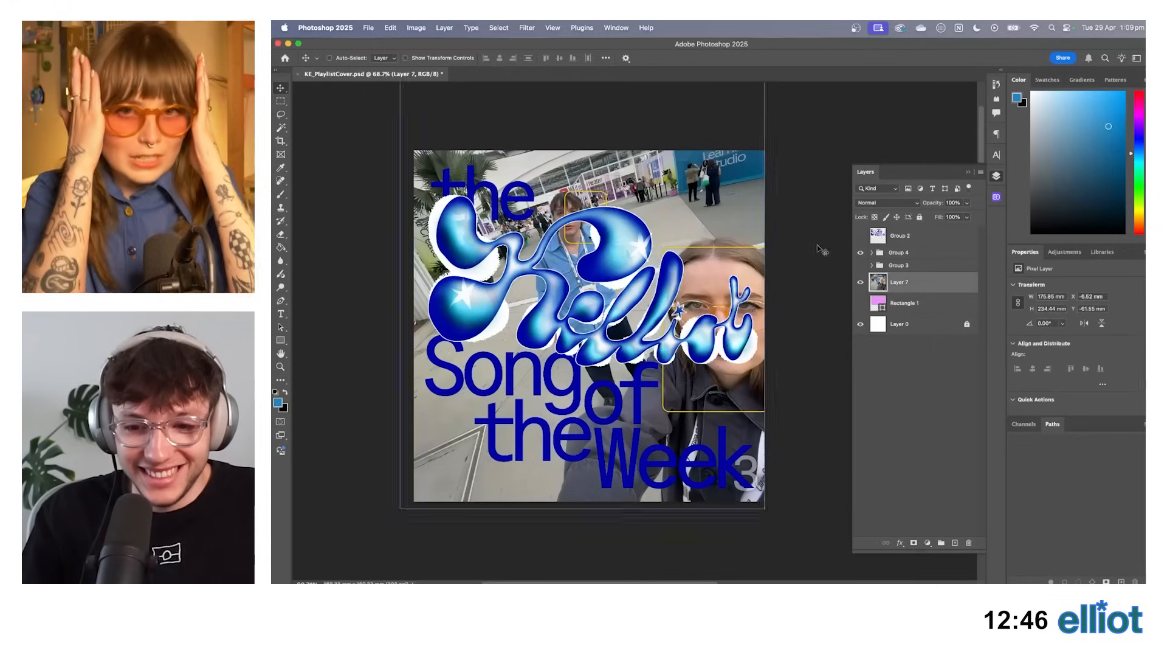
{"action": "left_click_drag", "start_coordinate": [906, 282], "coordinate": [901, 260]}
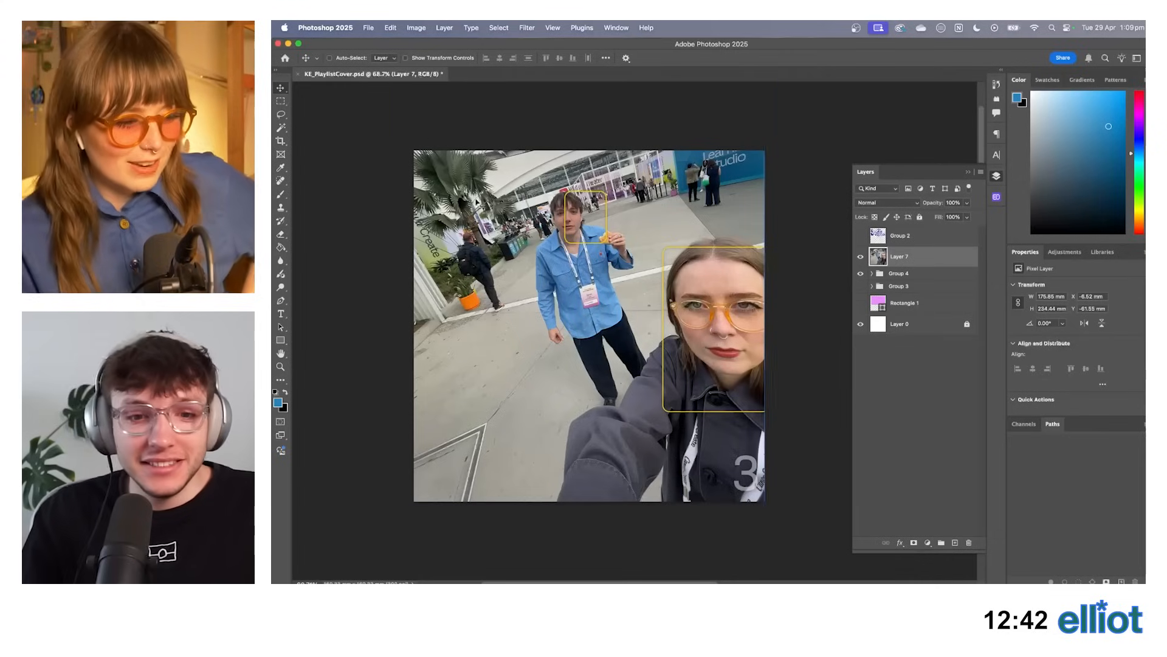
{"action": "scroll", "coordinate": [553, 171], "scroll_direction": "up", "scroll_amount": 3}
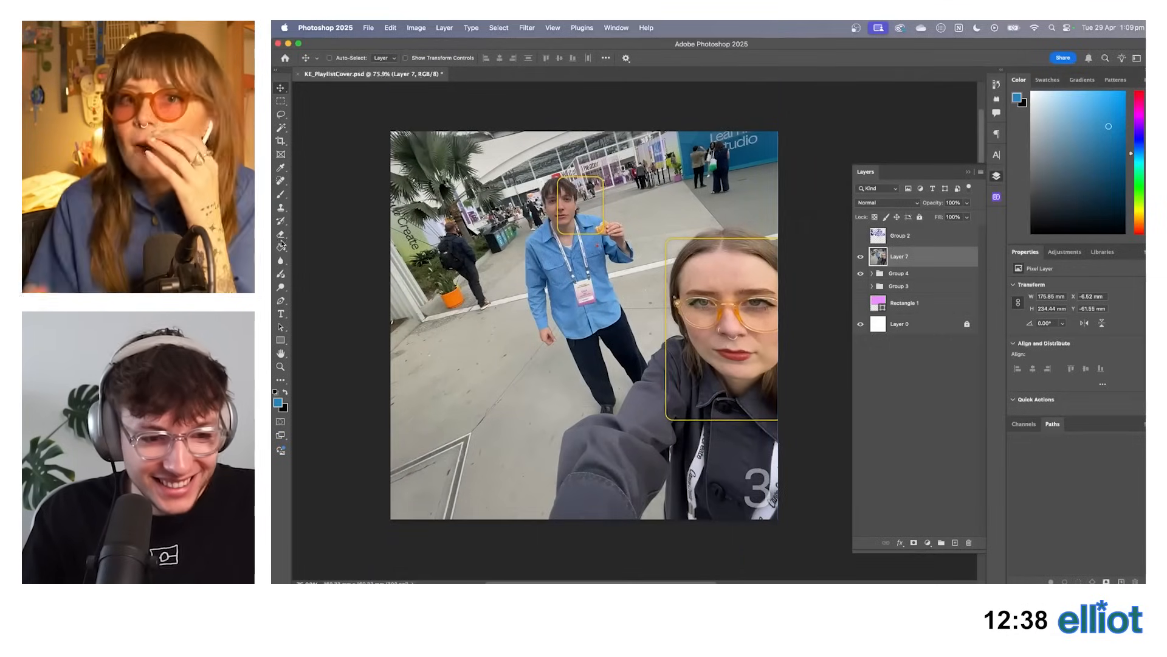
Draw a rectangle about 48 × 79 mm over the yellow frame around the woman's face and round its corners to match.
{"action": "left_click", "coordinate": [281, 340]}
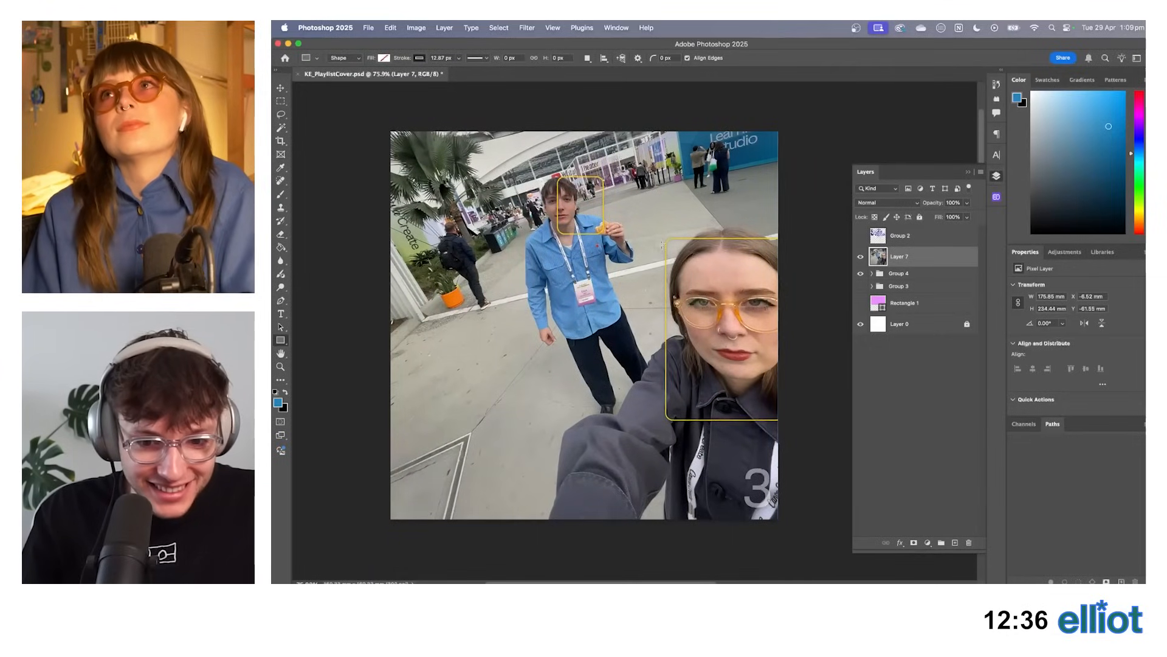
{"action": "left_click_drag", "start_coordinate": [667, 239], "coordinate": [776, 420]}
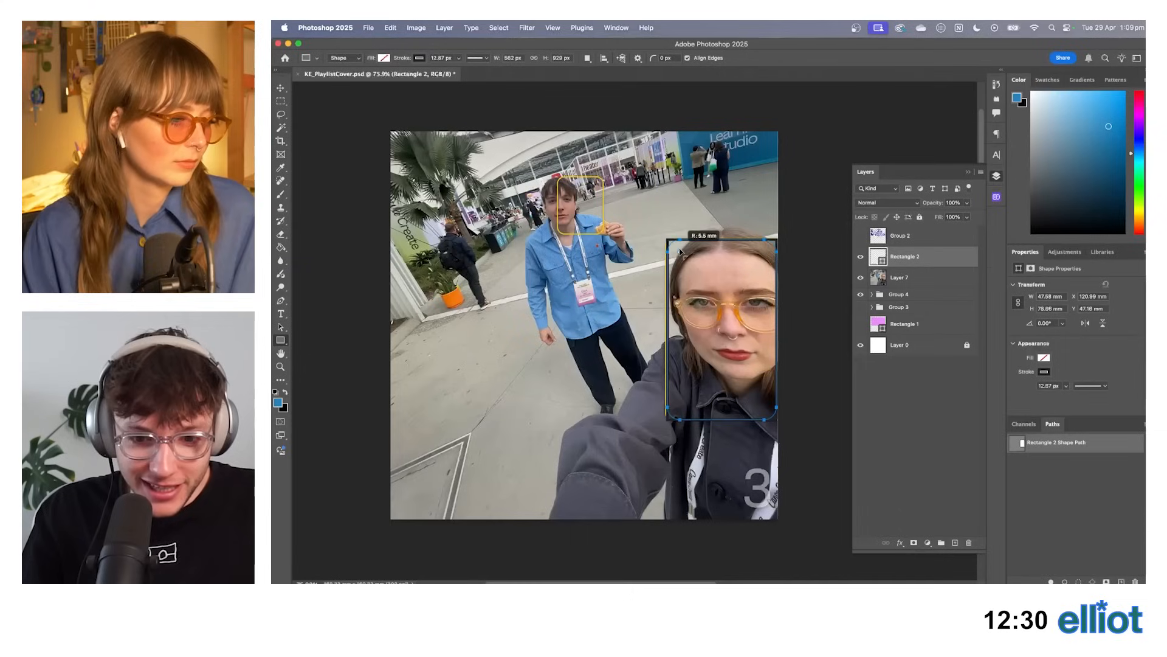
{"action": "left_click_drag", "start_coordinate": [680, 251], "coordinate": [672, 246]}
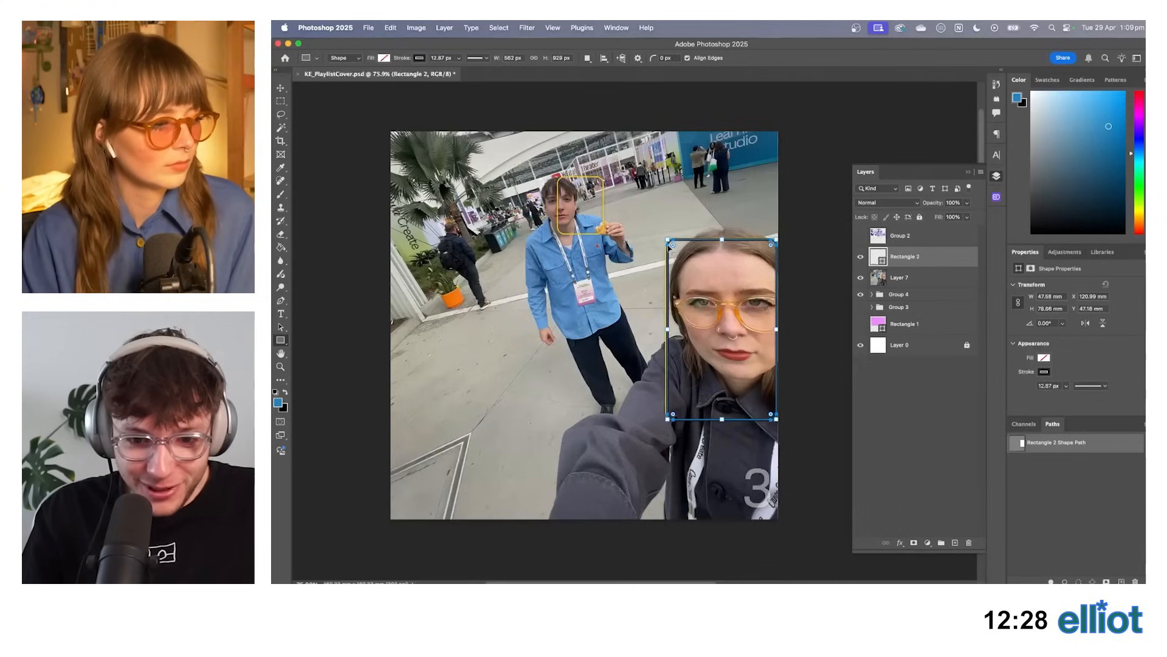
Nudge the rounded rectangle so it lines up with the yellow frame around the woman's face.
{"action": "key", "text": "v"}
{"action": "key", "text": "Left"}
{"action": "key", "text": "Left"}
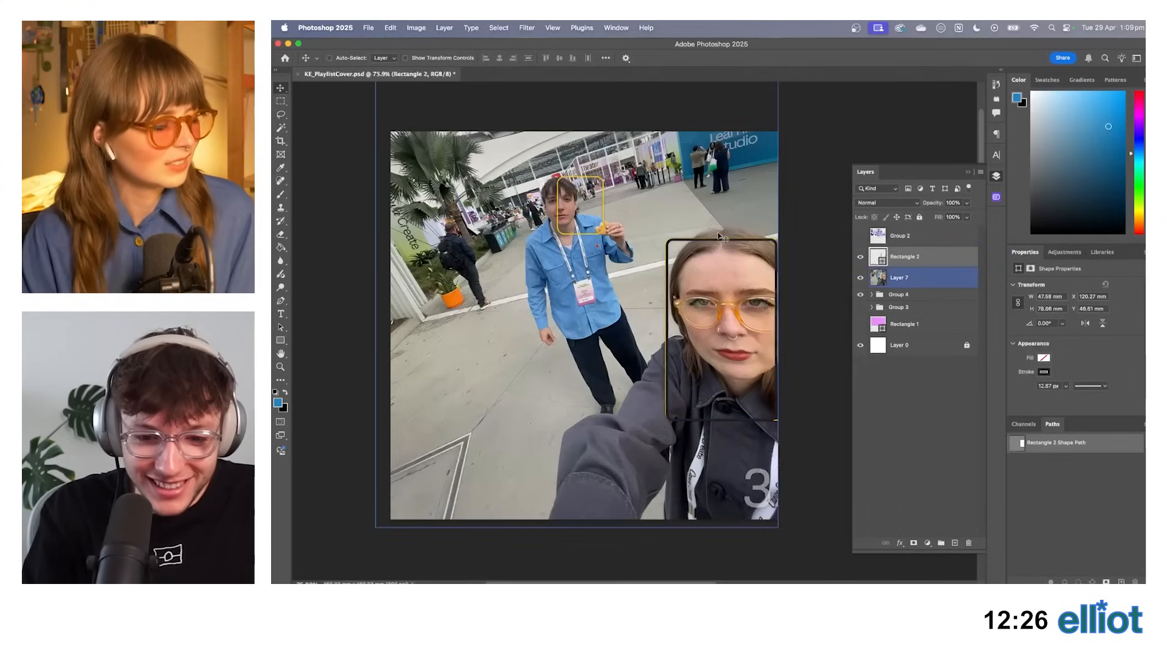
{"action": "key", "text": "Up"}
{"action": "key", "text": "Left"}
{"action": "key", "text": "Right"}
{"action": "left_click", "coordinate": [917, 263]}
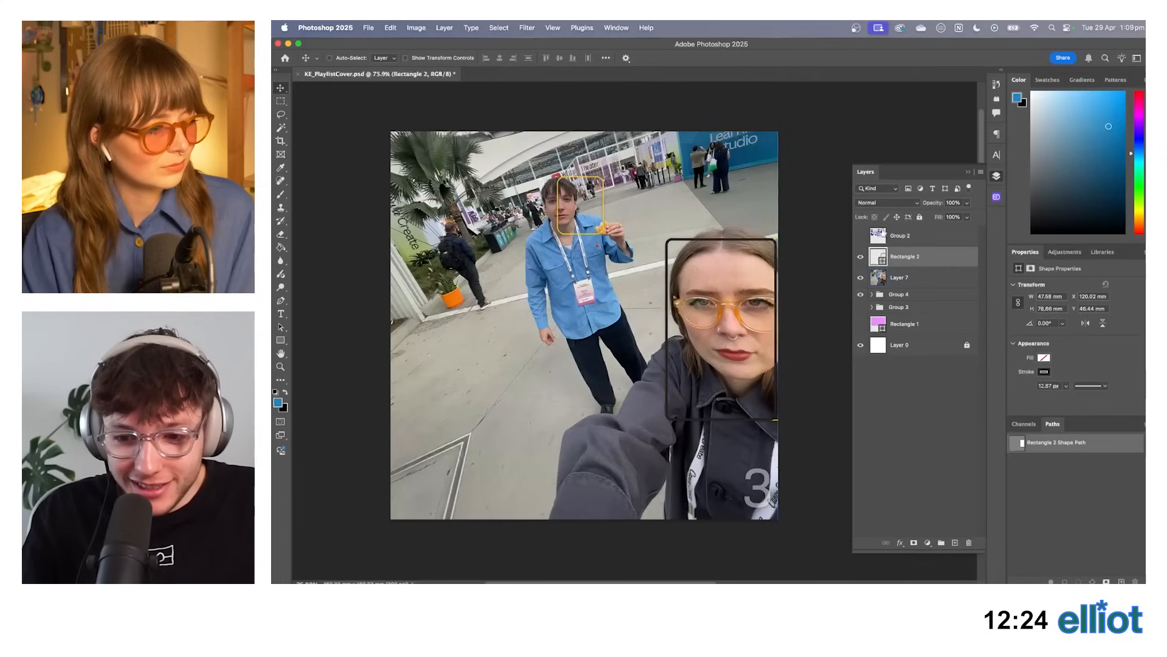
Thin the Rectangle 2 outline to a stroke width of 4.68 px.
{"action": "left_click", "coordinate": [1044, 358]}
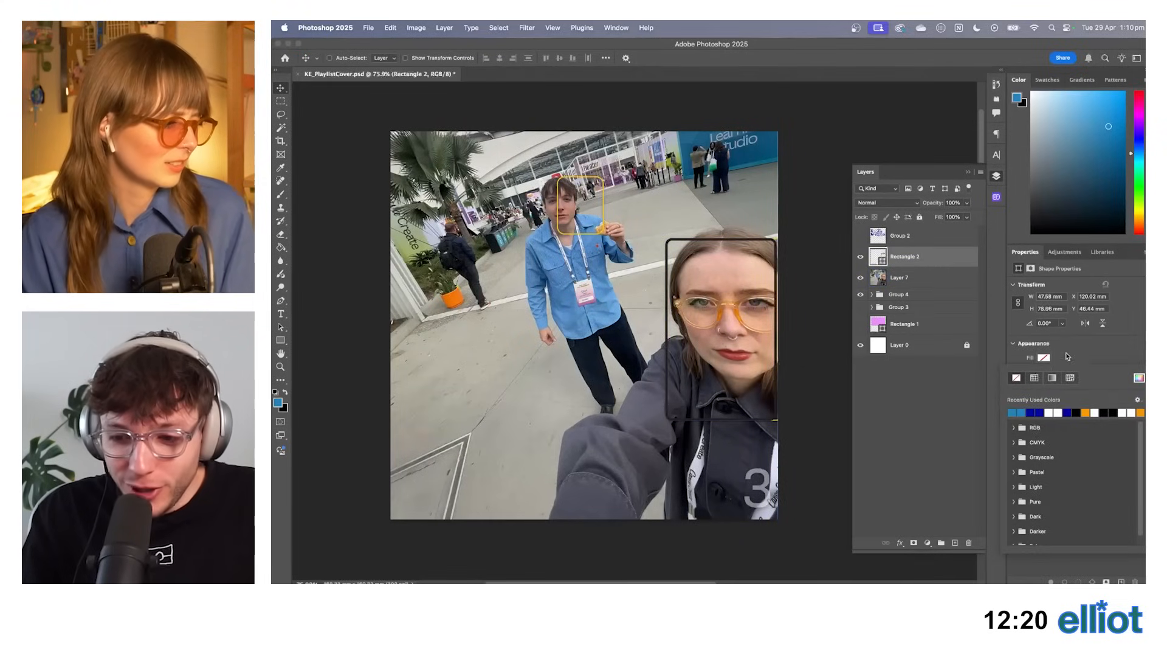
{"action": "left_click", "coordinate": [1068, 356]}
{"action": "left_click", "coordinate": [1044, 357]}
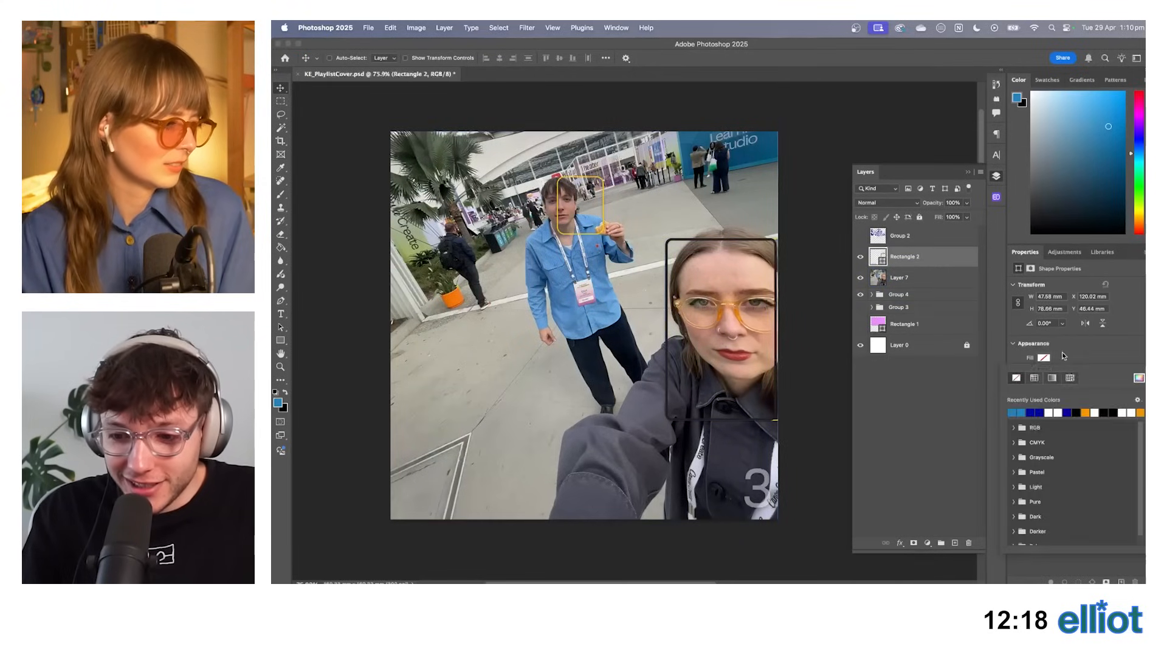
{"action": "left_click", "coordinate": [1063, 356]}
{"action": "left_click_drag", "start_coordinate": [1061, 399], "coordinate": [1060, 400]}
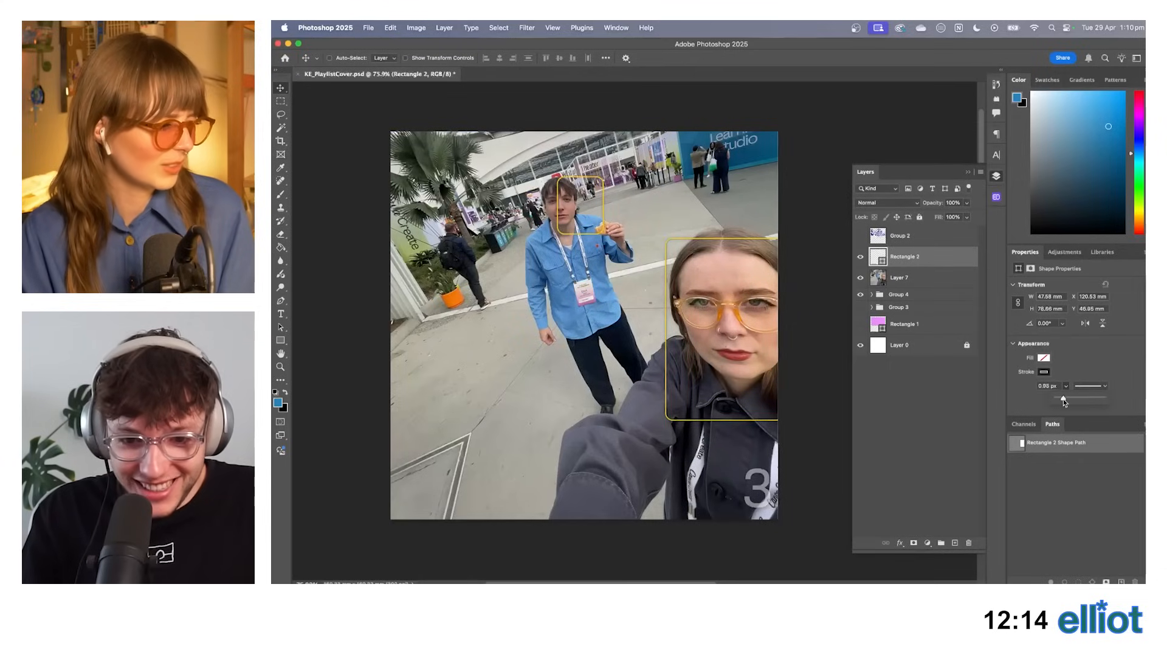
{"action": "left_click_drag", "start_coordinate": [1066, 399], "coordinate": [1065, 400]}
{"action": "scroll", "coordinate": [733, 265], "scroll_direction": "up", "scroll_amount": 5}
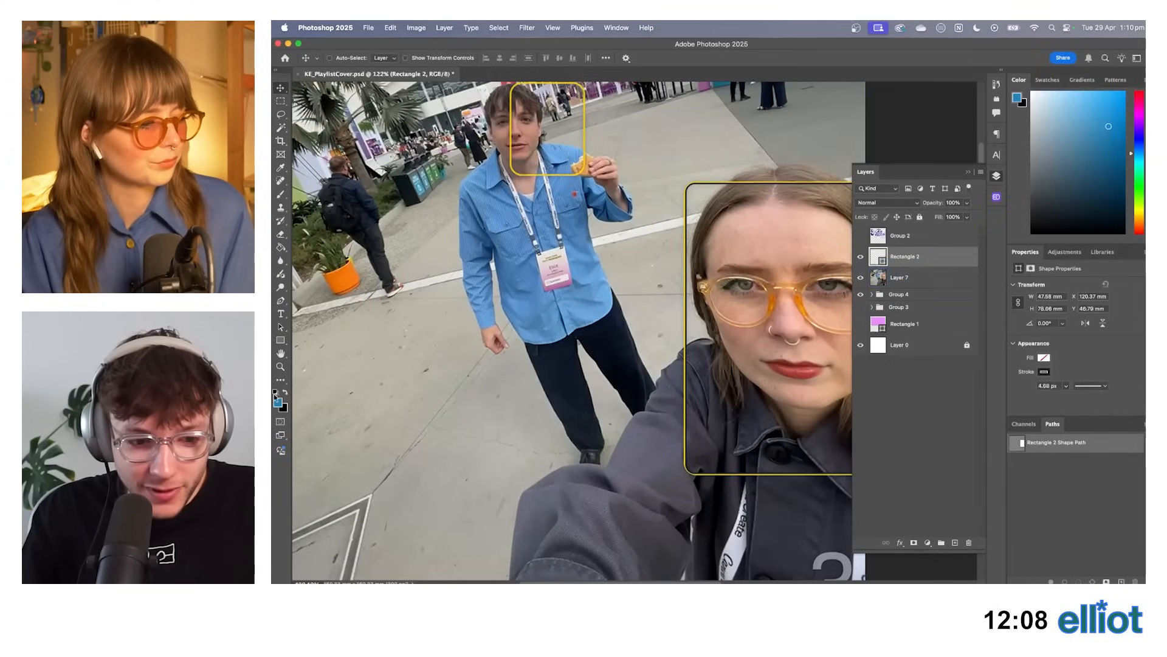
Recolour the Rectangle 2 stroke with yellow sampled from the photo's face frame.
{"action": "left_click", "coordinate": [1043, 371]}
{"action": "left_click", "coordinate": [1139, 392]}
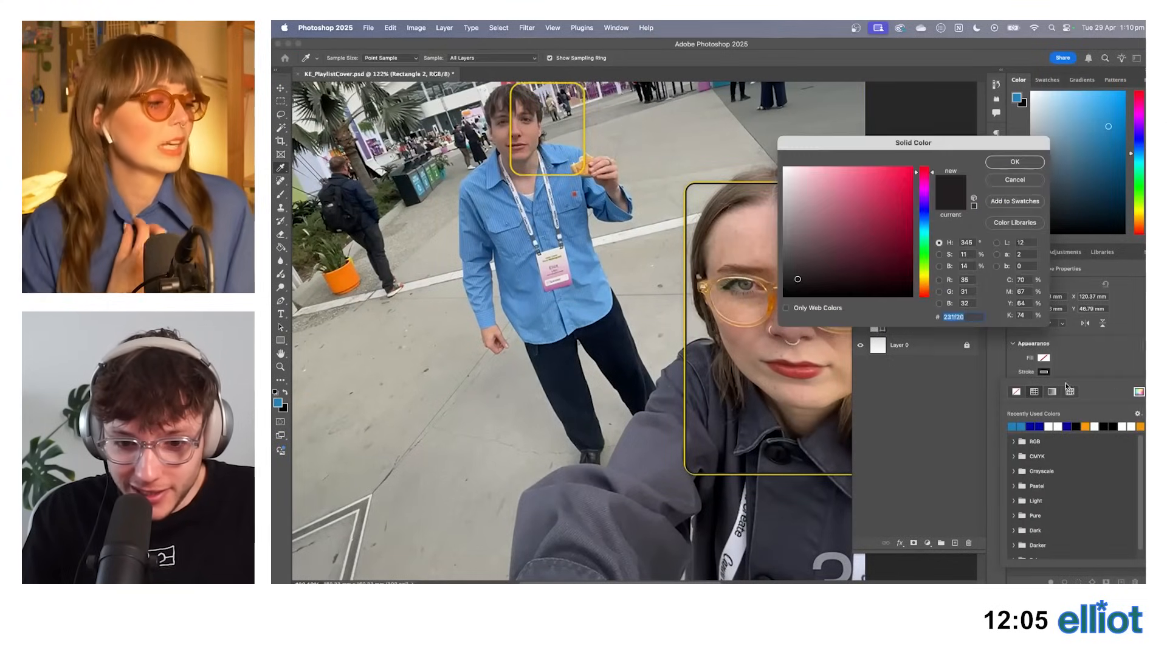
{"action": "left_click", "coordinate": [687, 311]}
{"action": "left_click", "coordinate": [999, 163]}
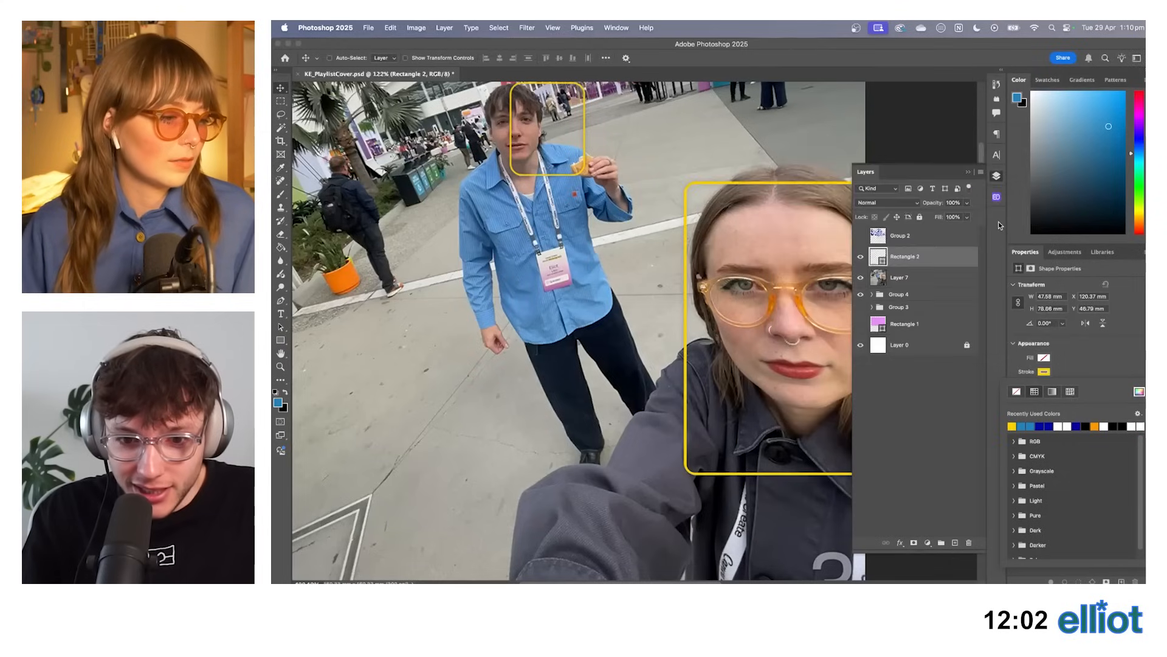
{"action": "left_click", "coordinate": [912, 259]}
Duplicate Rectangle 2 and move the copy to the upper-left corner of the frame around the man's face.
{"action": "key", "text": "super+0"}
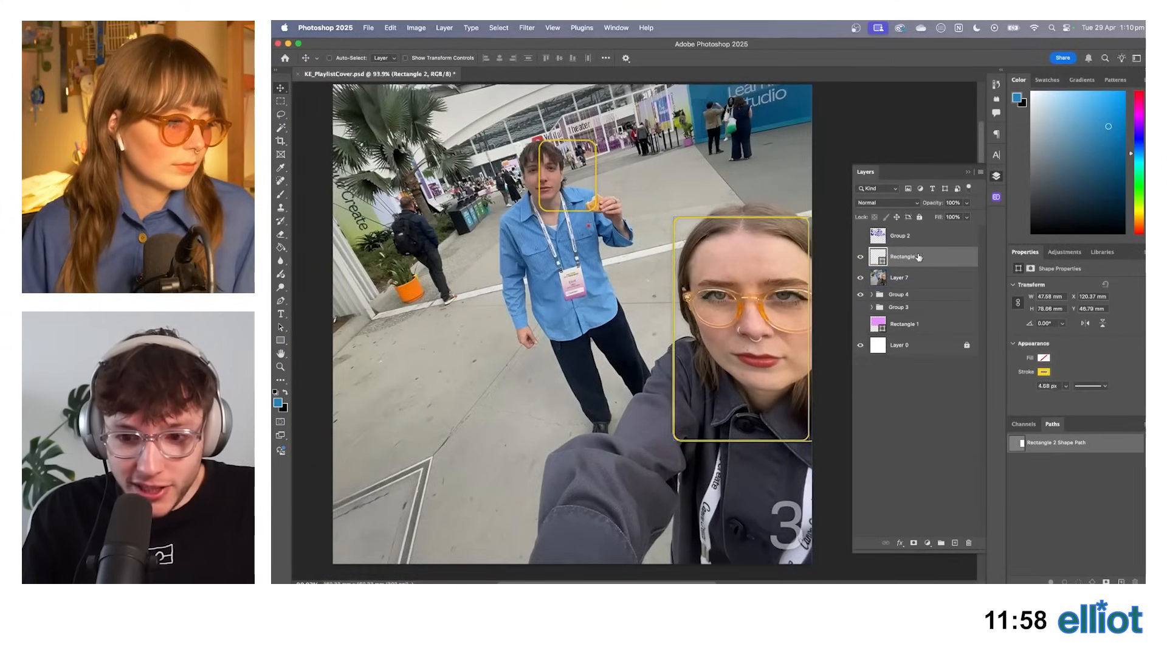
{"action": "key", "text": "super+j"}
{"action": "left_click_drag", "start_coordinate": [749, 292], "coordinate": [615, 211]}
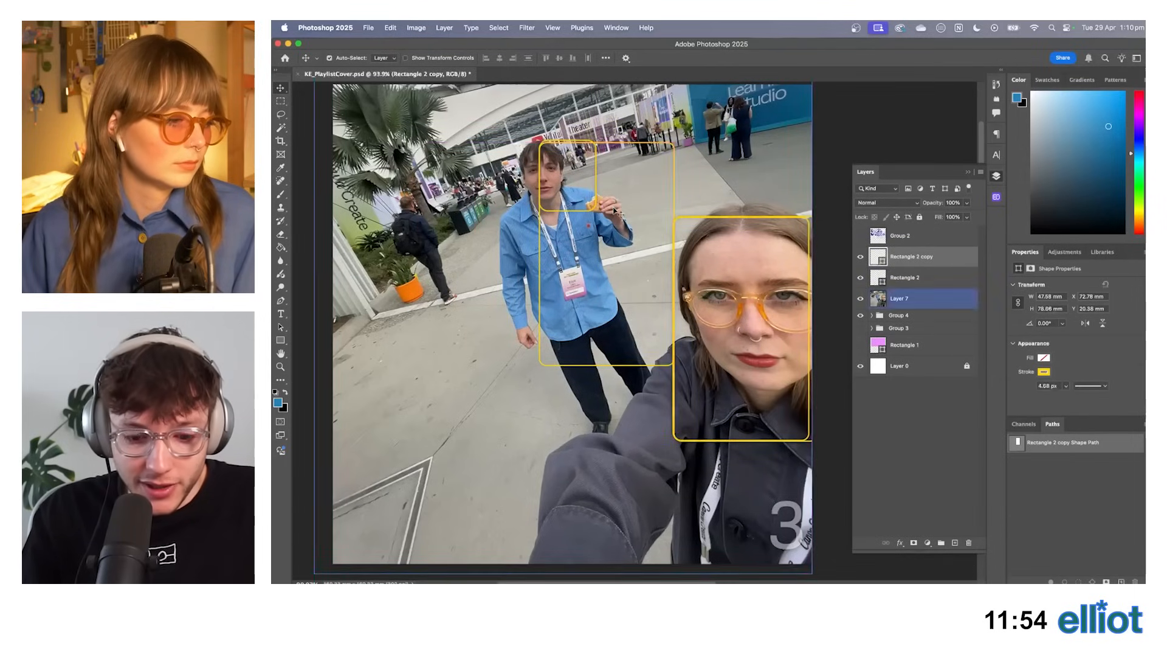
Resize the rectangle copy to about 20 × 25 mm to fit the yellow frame around the man's face.
{"action": "key", "text": "super+t"}
{"action": "left_click_drag", "start_coordinate": [673, 366], "coordinate": [596, 211]}
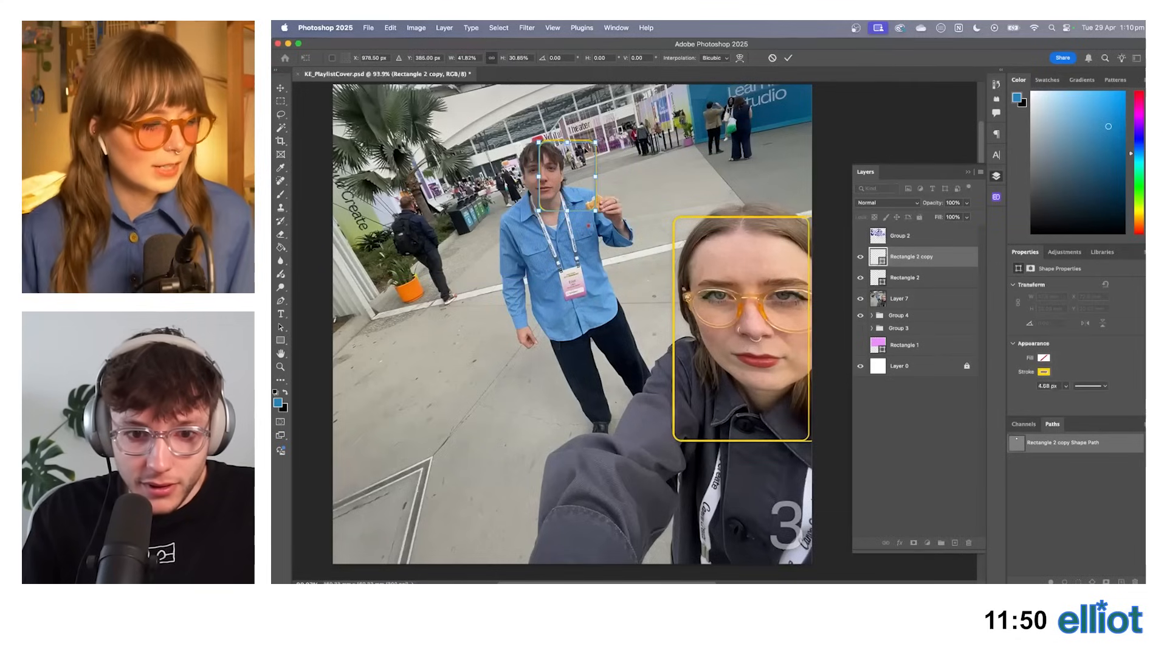
{"action": "key", "text": "super+equal"}
{"action": "key", "text": "shift+Up"}
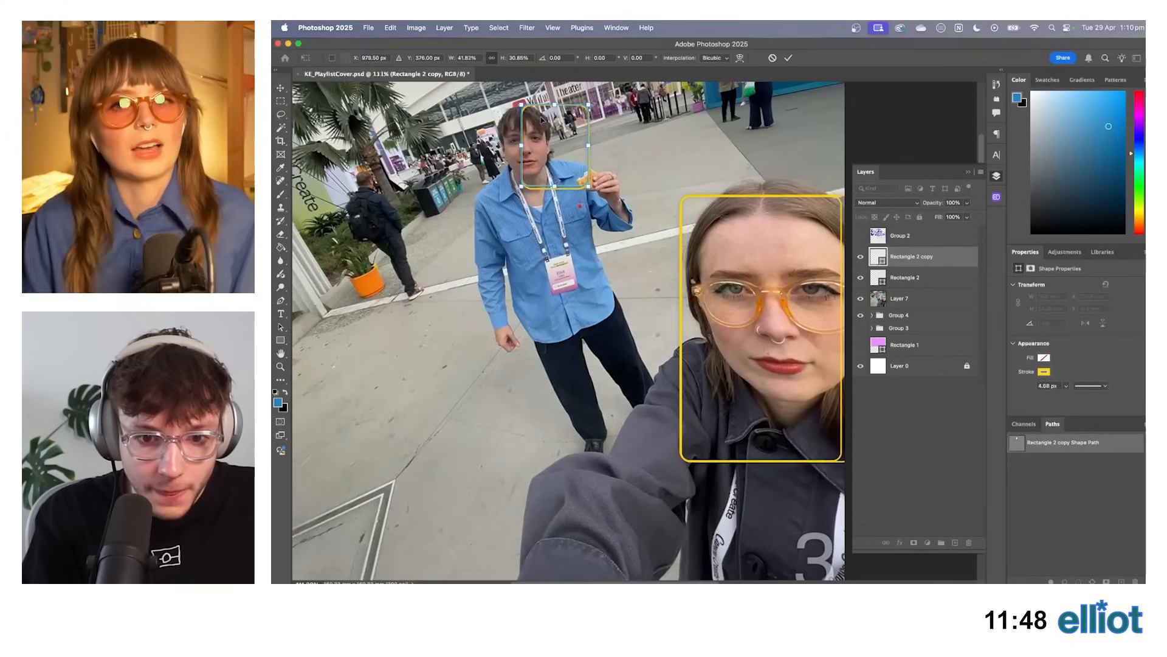
{"action": "left_click_drag", "start_coordinate": [555, 186], "coordinate": [555, 191]}
{"action": "key", "text": "Return"}
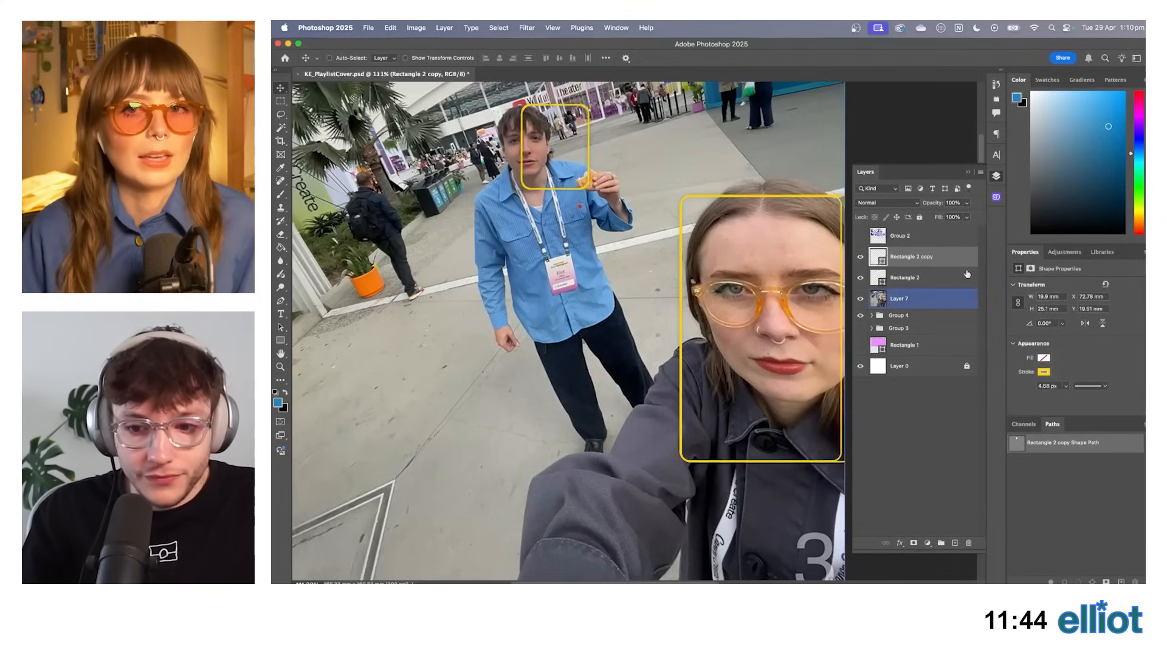
Fill both Rectangle 2 and Rectangle 2 copy with white.
{"action": "left_click", "coordinate": [938, 278]}
{"action": "left_click", "coordinate": [933, 278]}
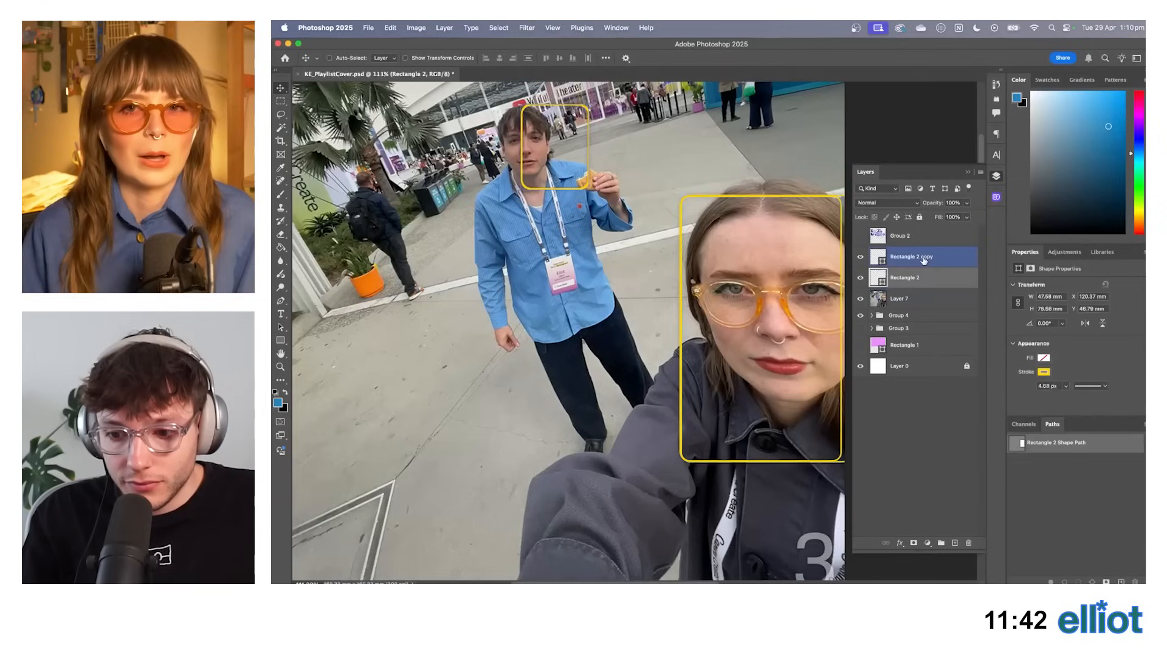
{"action": "left_click", "coordinate": [925, 258]}
{"action": "left_click", "coordinate": [920, 279]}
{"action": "left_click", "coordinate": [931, 300]}
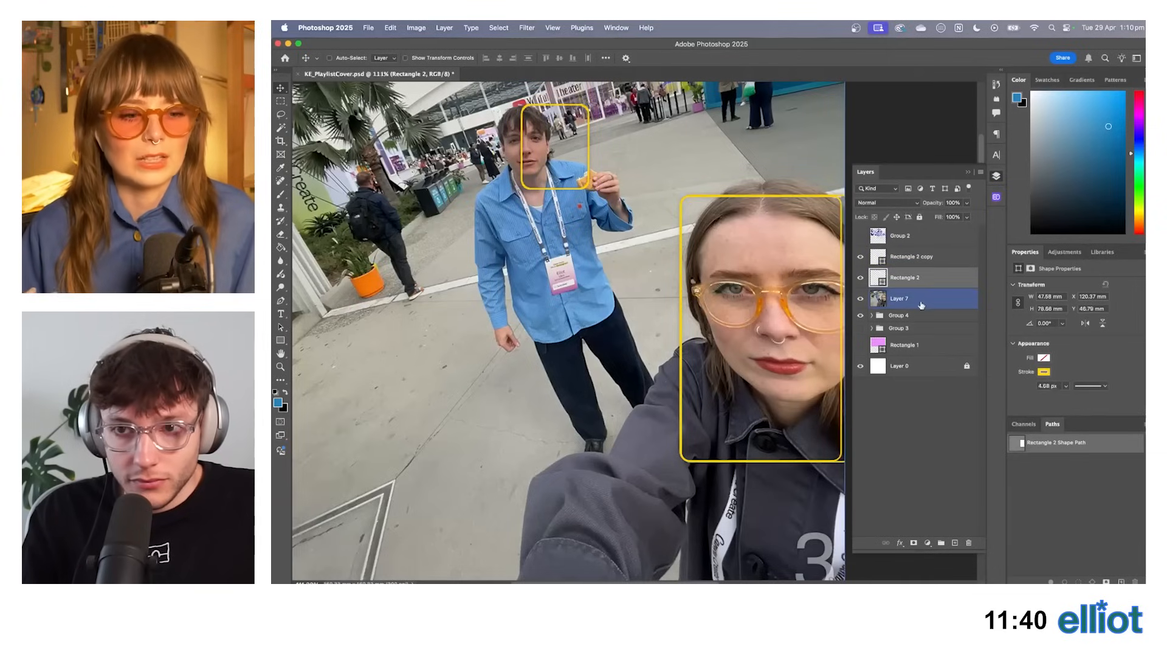
{"action": "left_click", "coordinate": [1044, 371]}
{"action": "left_click", "coordinate": [1065, 412]}
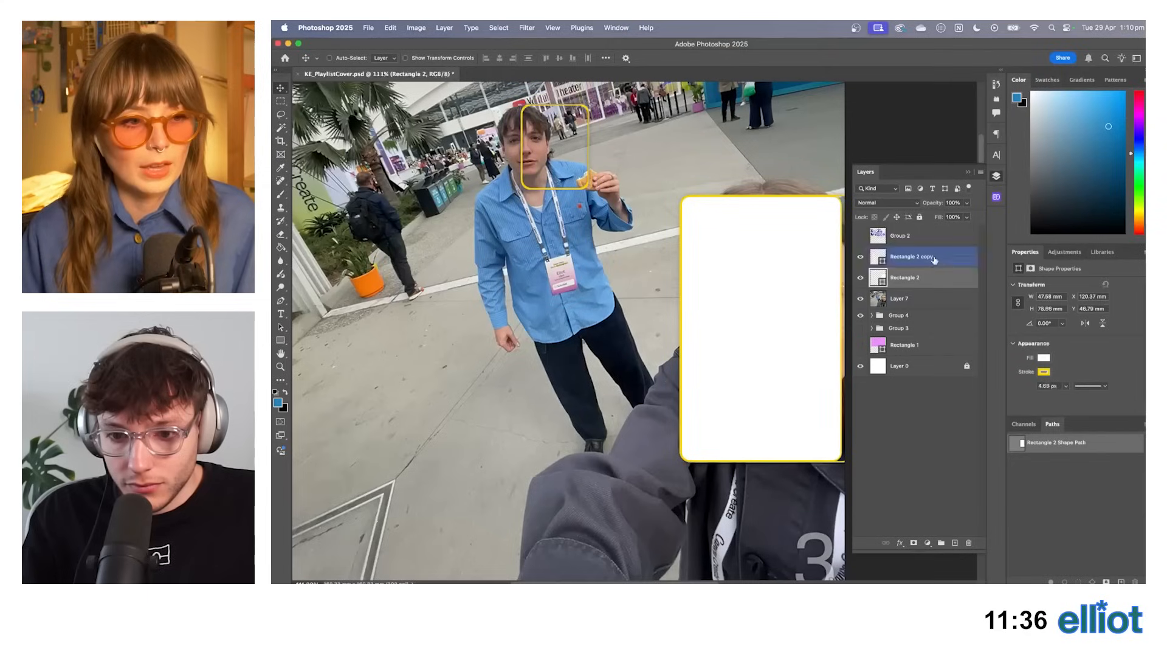
{"action": "left_click", "coordinate": [918, 257]}
{"action": "left_click", "coordinate": [1044, 357]}
{"action": "left_click", "coordinate": [1014, 413]}
{"action": "left_click", "coordinate": [1064, 351]}
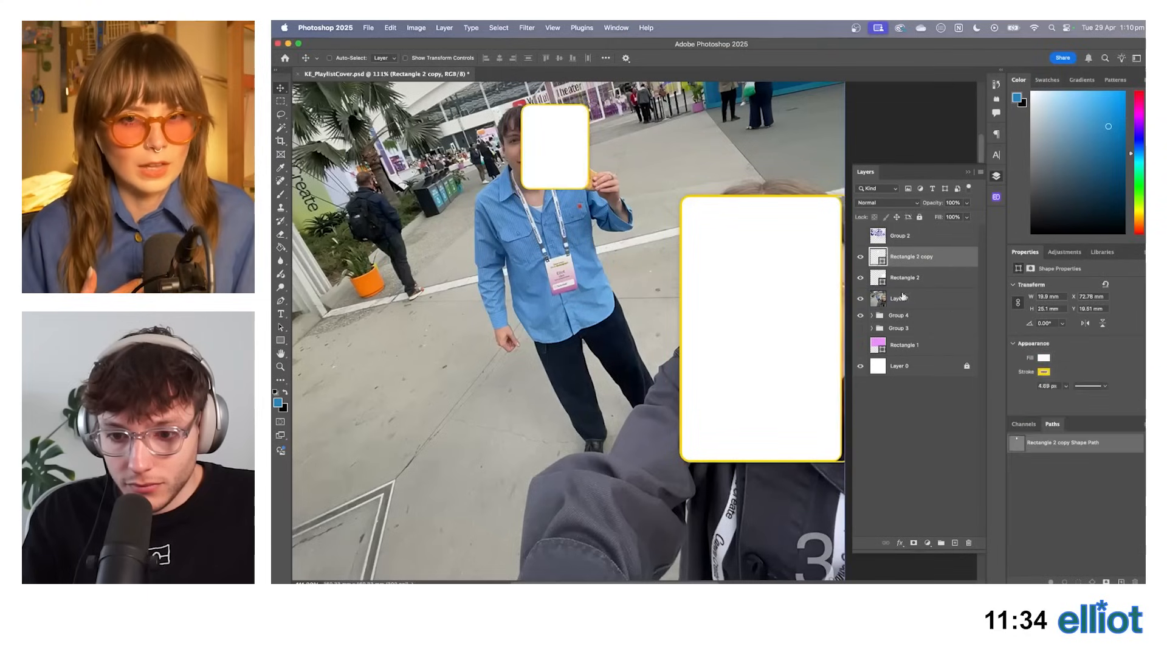
Move Layer 7 between the two rectangle layers and clip it to Rectangle 2.
{"action": "left_click_drag", "start_coordinate": [903, 297], "coordinate": [912, 273]}
{"action": "left_click", "coordinate": [914, 291], "text": "alt"}
{"action": "left_click", "coordinate": [916, 288], "text": "alt"}
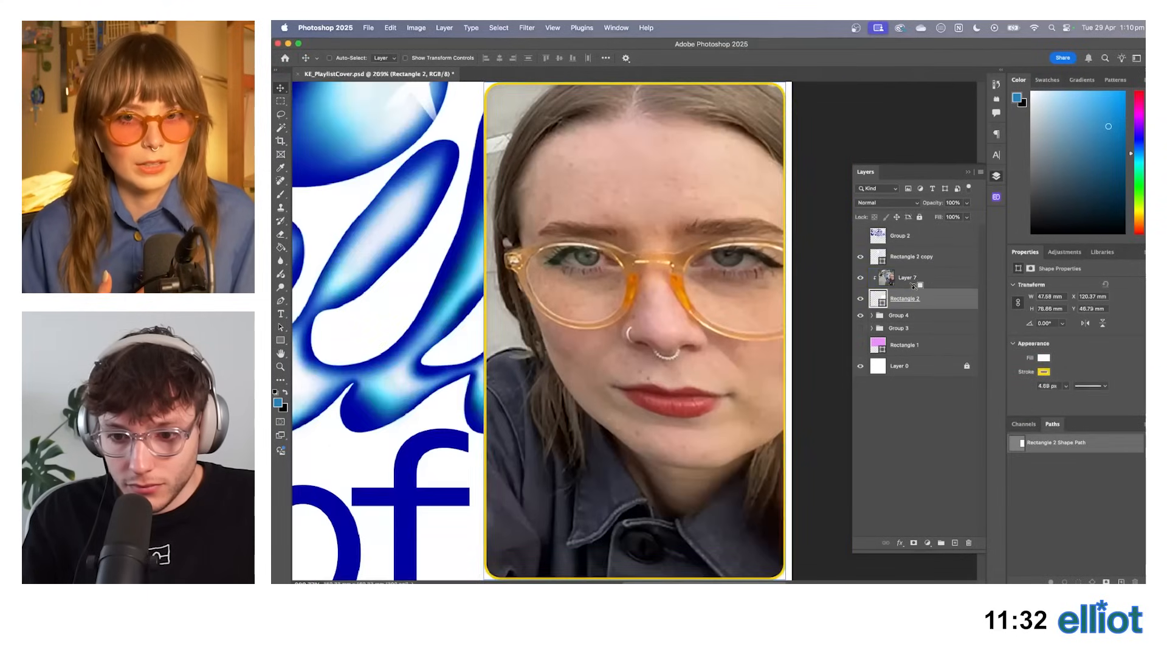
{"action": "left_click", "coordinate": [914, 279]}
Duplicate Layer 7 above Rectangle 2 copy and clip the duplicate to that rectangle.
{"action": "scroll", "coordinate": [730, 304], "scroll_direction": "down", "scroll_amount": 1}
{"action": "scroll", "coordinate": [732, 307], "scroll_direction": "down", "scroll_amount": 3}
{"action": "scroll", "coordinate": [732, 307], "scroll_direction": "up", "scroll_amount": 2}
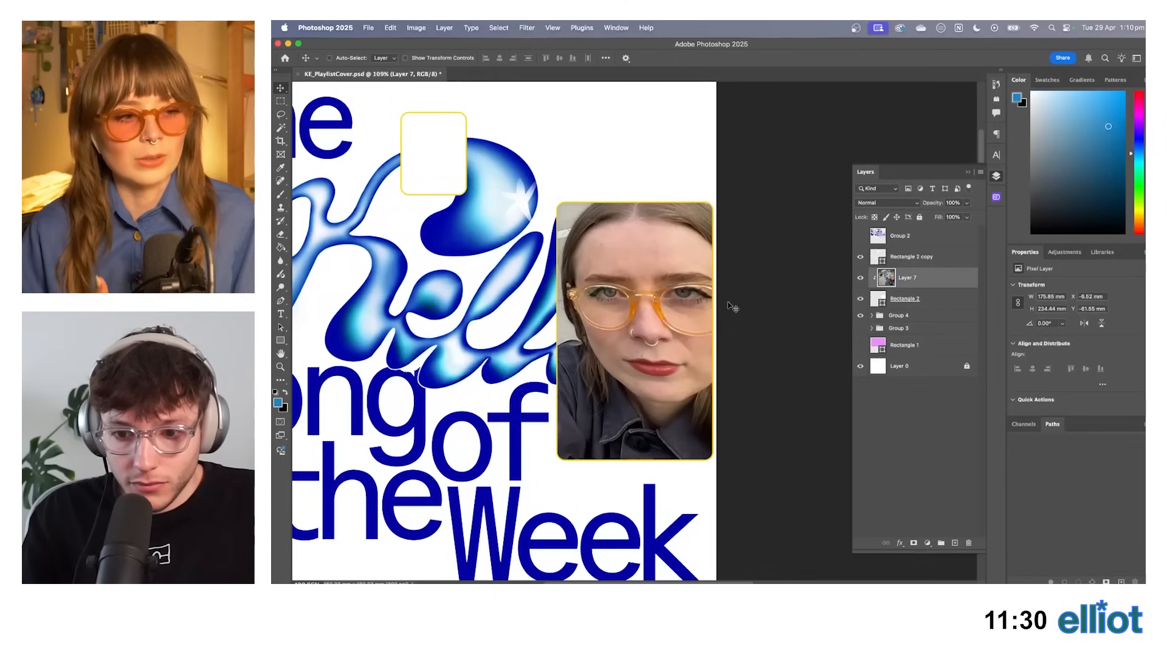
{"action": "left_click_drag", "start_coordinate": [907, 297], "coordinate": [913, 252]}
{"action": "left_click", "coordinate": [920, 266], "text": "alt"}
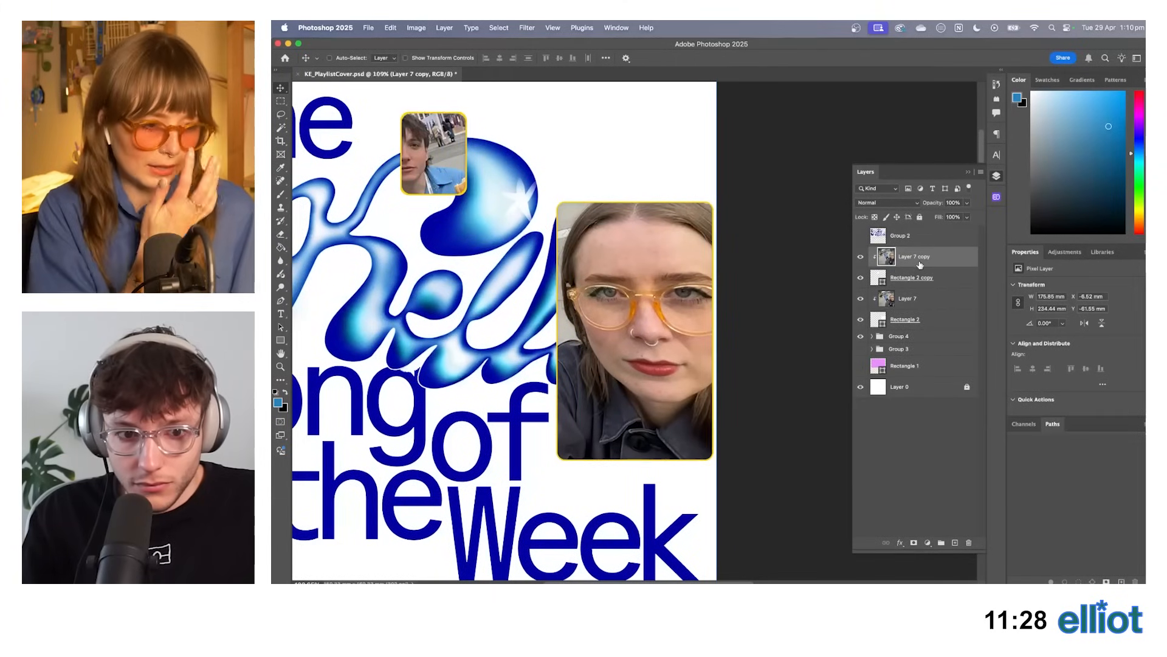
{"action": "left_click", "coordinate": [959, 284]}
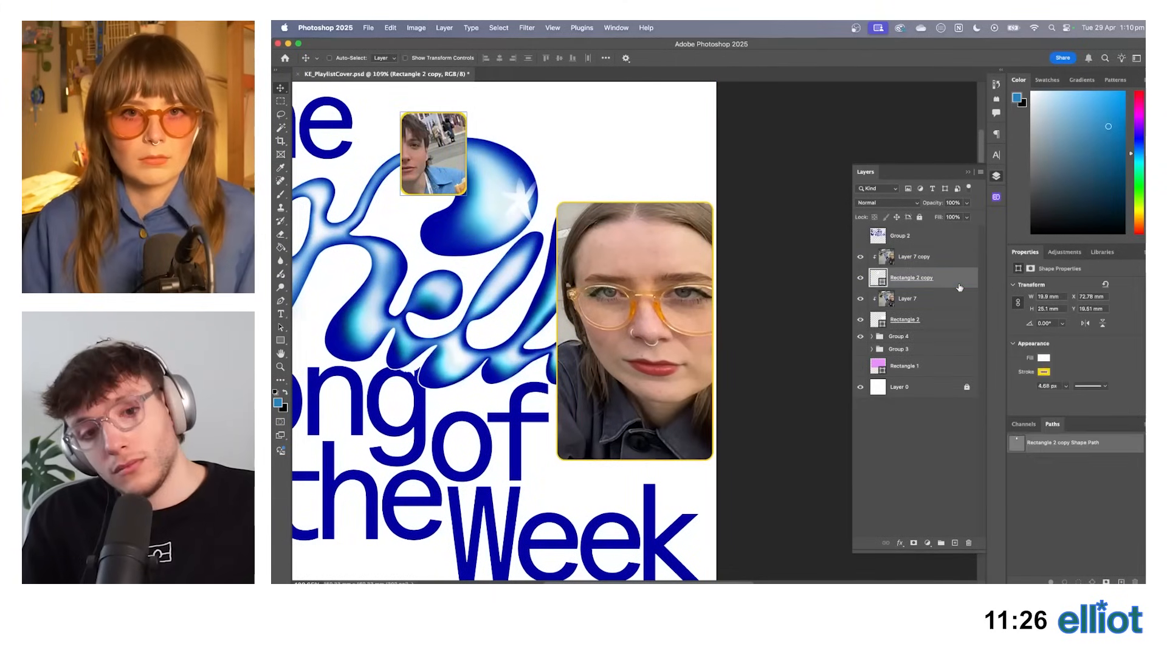
{"action": "scroll", "coordinate": [779, 275], "scroll_direction": "down", "scroll_amount": 3}
{"action": "scroll", "coordinate": [779, 275], "scroll_direction": "up", "scroll_amount": 3}
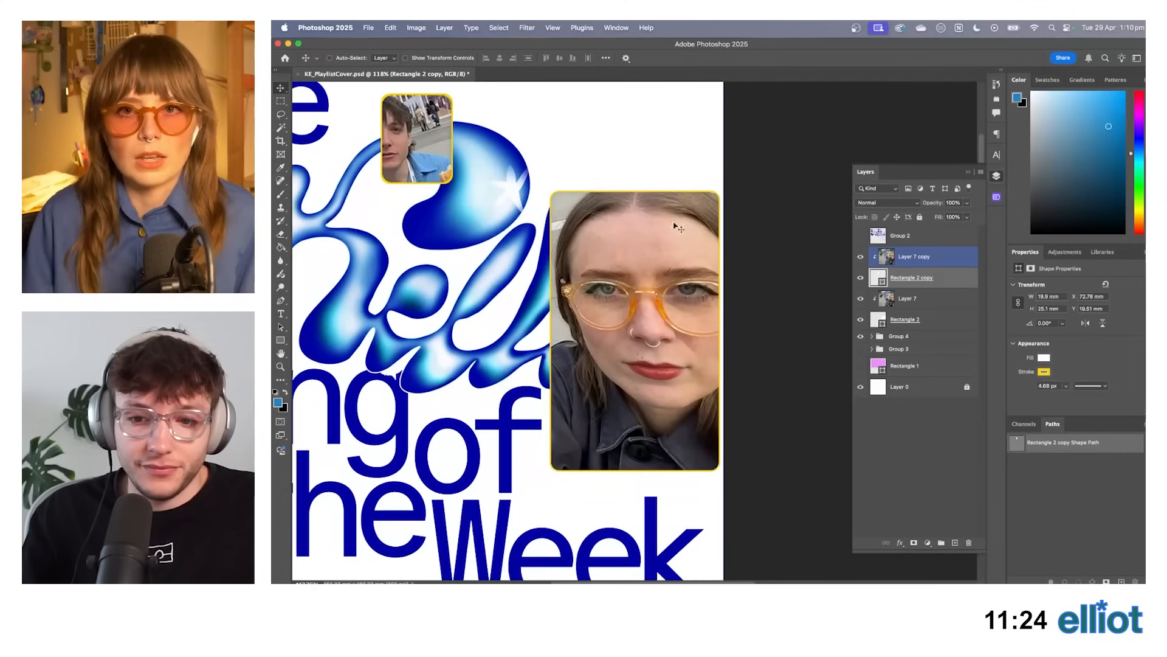
{"action": "left_click", "coordinate": [918, 256]}
{"action": "key", "text": "super+t"}
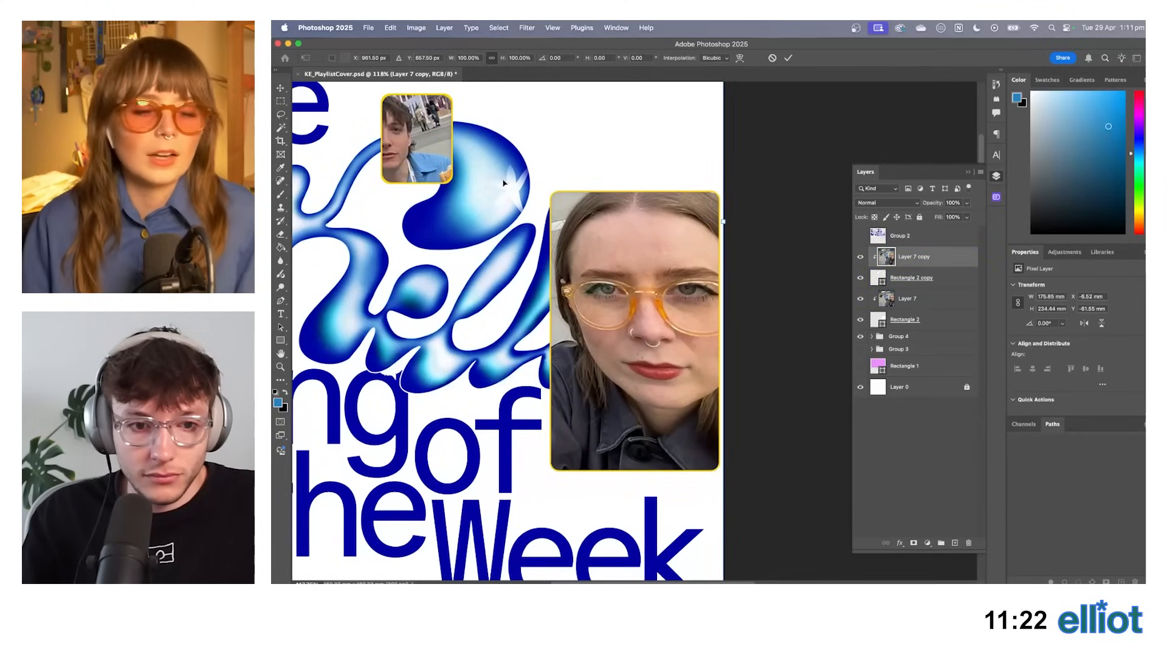
{"action": "left_click_drag", "start_coordinate": [725, 222], "coordinate": [732, 224]}
{"action": "key", "text": "super+z"}
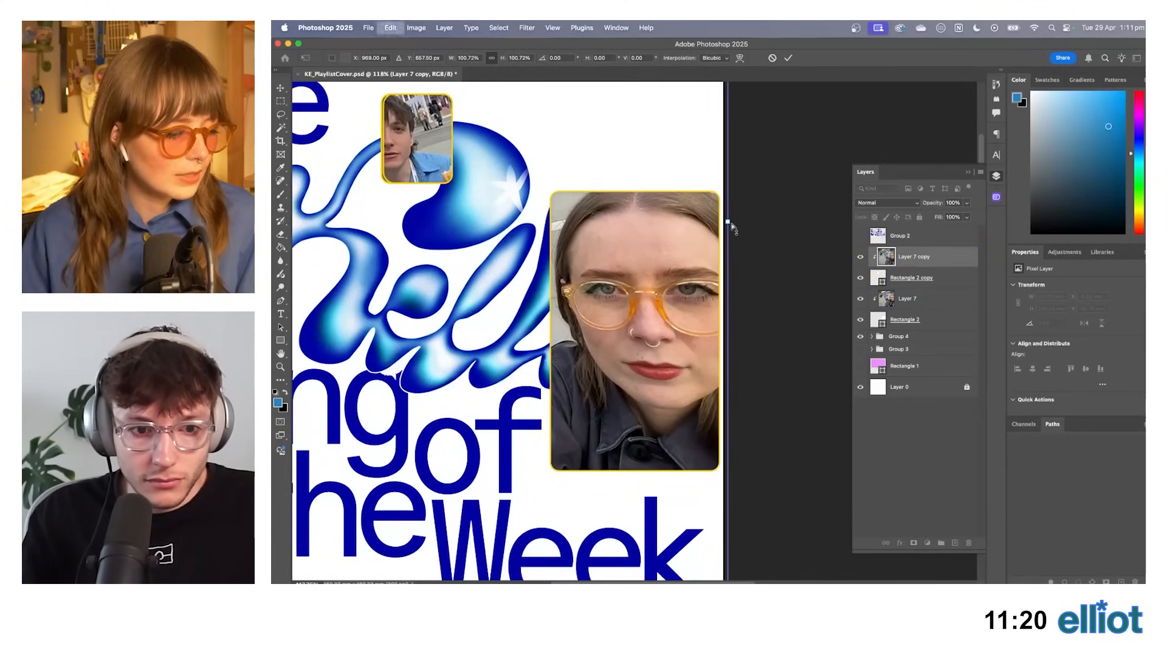
{"action": "key", "text": "Escape"}
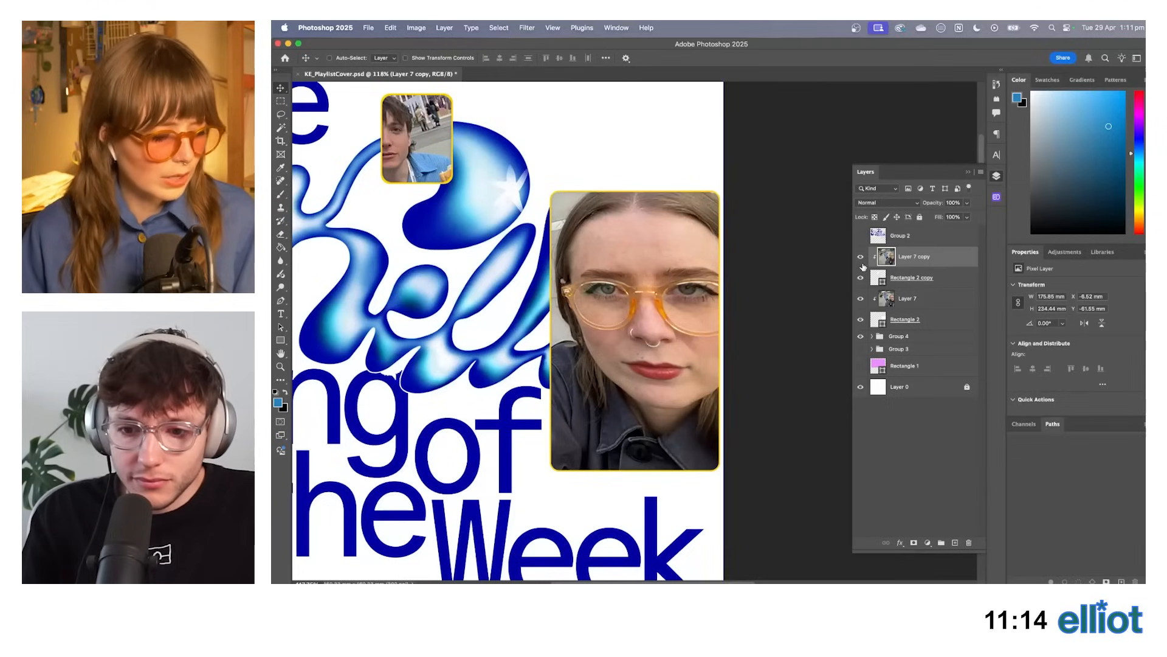
Release Layer 7 copy from its clipping mask and place Rectangle 2 copy above it.
{"action": "left_click", "coordinate": [921, 265], "text": "alt"}
{"action": "left_click_drag", "start_coordinate": [930, 277], "coordinate": [942, 247]}
Remove the fill of Rectangle 2 copy, keeping its yellow stroke, and return to the Move tool.
{"action": "key", "text": "super+minus"}
{"action": "key", "text": "super+minus"}
{"action": "key", "text": "super+plus"}
{"action": "key", "text": "super+plus"}
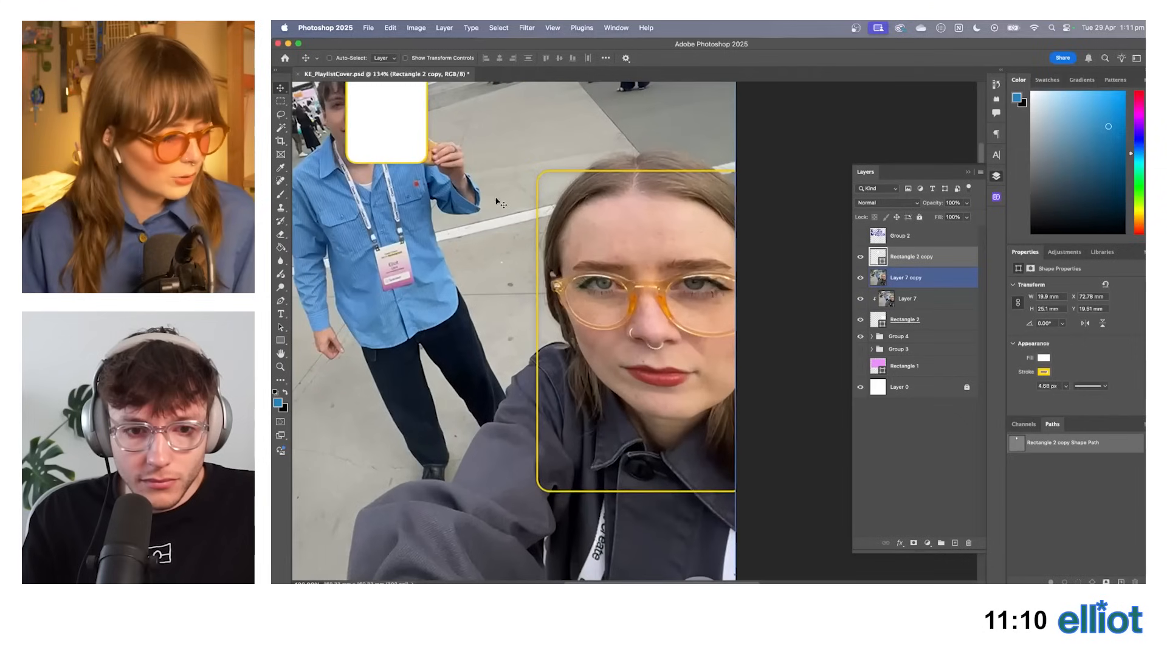
{"action": "key", "text": "space"}
{"action": "left_click_drag", "start_coordinate": [411, 165], "coordinate": [657, 375]}
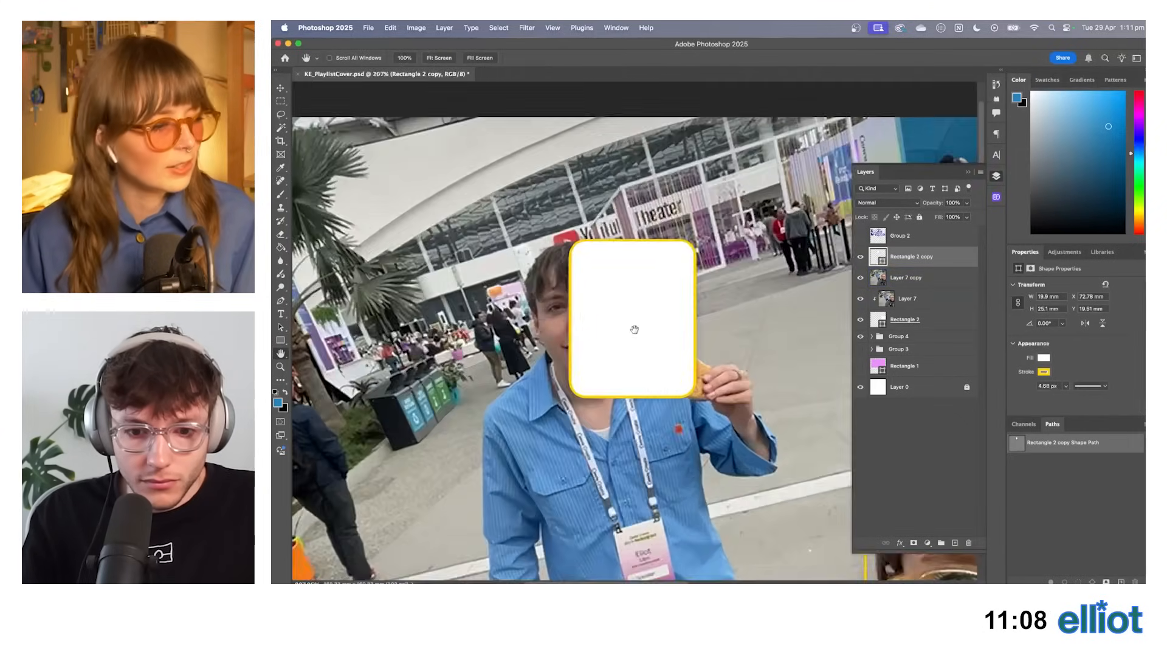
{"action": "scroll", "coordinate": [630, 327], "scroll_direction": "up", "scroll_amount": 8}
{"action": "left_click", "coordinate": [1051, 359]}
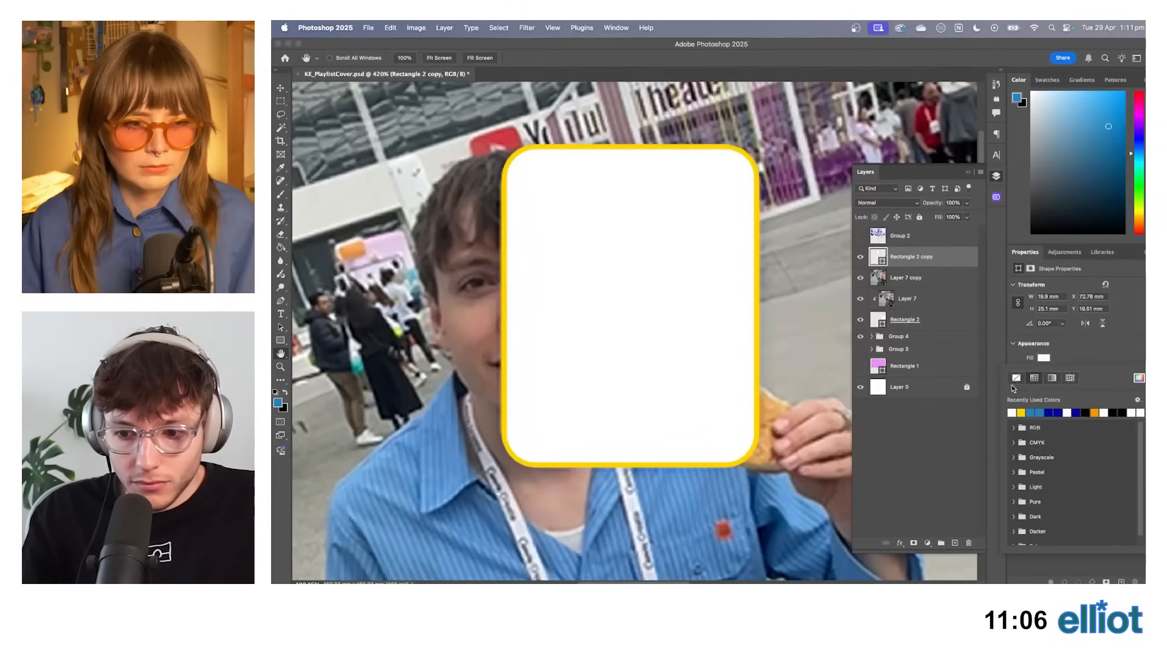
{"action": "left_click", "coordinate": [1017, 383]}
{"action": "left_click", "coordinate": [280, 88]}
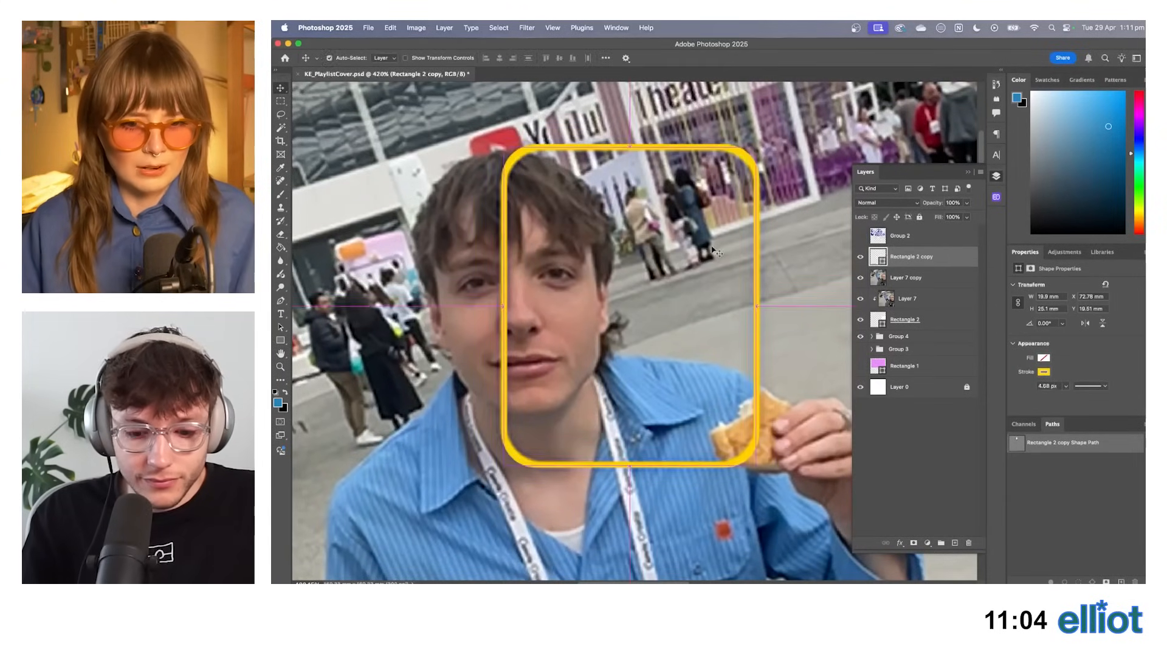
Shrink the Rectangle 2 copy outline to about 97% of its width and height.
{"action": "key", "text": "super+t"}
{"action": "left_click_drag", "start_coordinate": [629, 144], "coordinate": [631, 149]}
{"action": "mouse_move", "coordinate": [630, 467]}
{"action": "left_mouse_down"}
{"action": "mouse_move", "coordinate": [632, 451]}
{"action": "mouse_move", "coordinate": [631, 462]}
{"action": "left_mouse_up"}
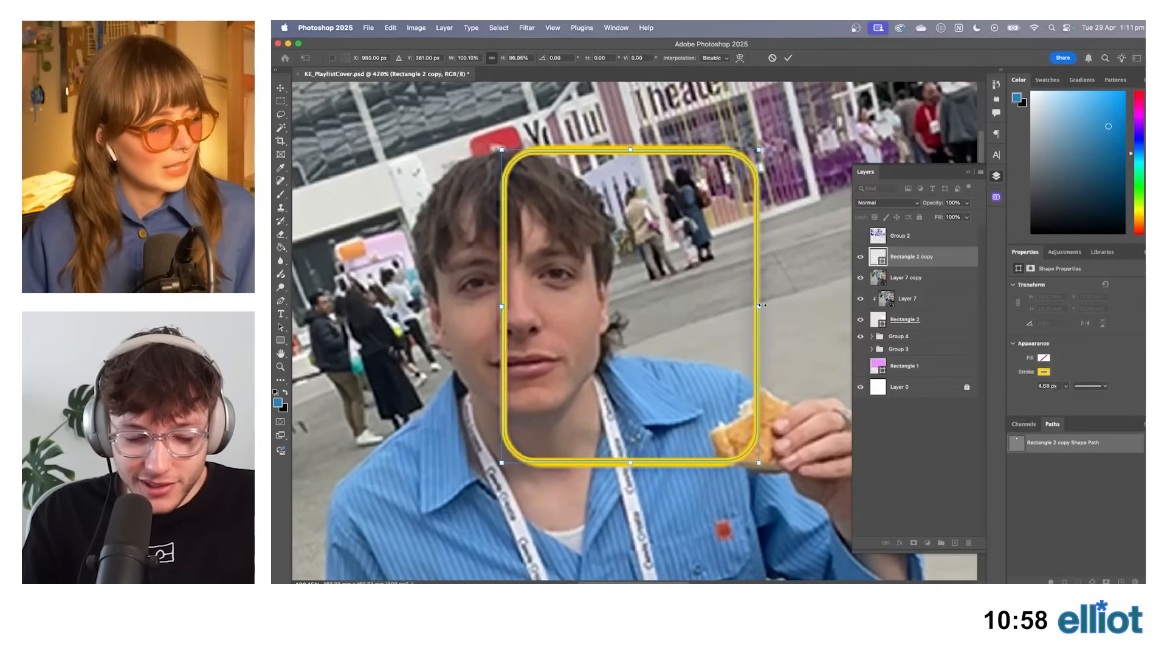
{"action": "mouse_move", "coordinate": [761, 305]}
{"action": "left_mouse_down"}
{"action": "mouse_move", "coordinate": [765, 277]}
{"action": "mouse_move", "coordinate": [757, 304]}
{"action": "left_mouse_up"}
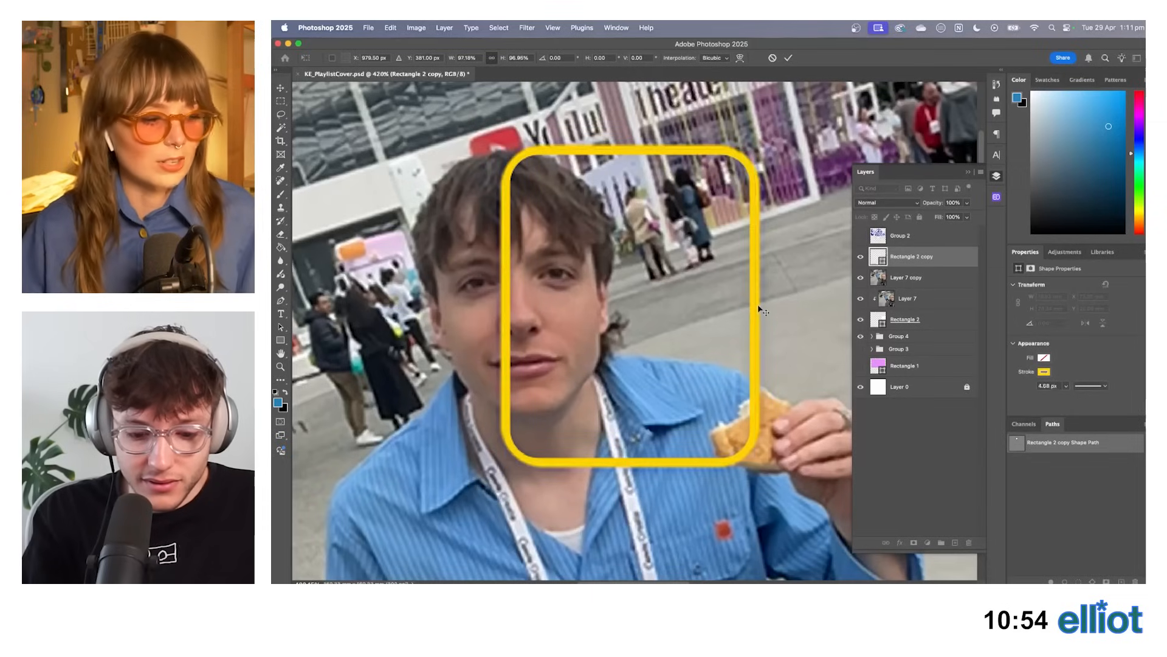
{"action": "key", "text": "Return"}
Move Layer 7 copy above Rectangle 2 copy and give Rectangle 2 copy a white fill.
{"action": "left_click_drag", "start_coordinate": [906, 277], "coordinate": [912, 249]}
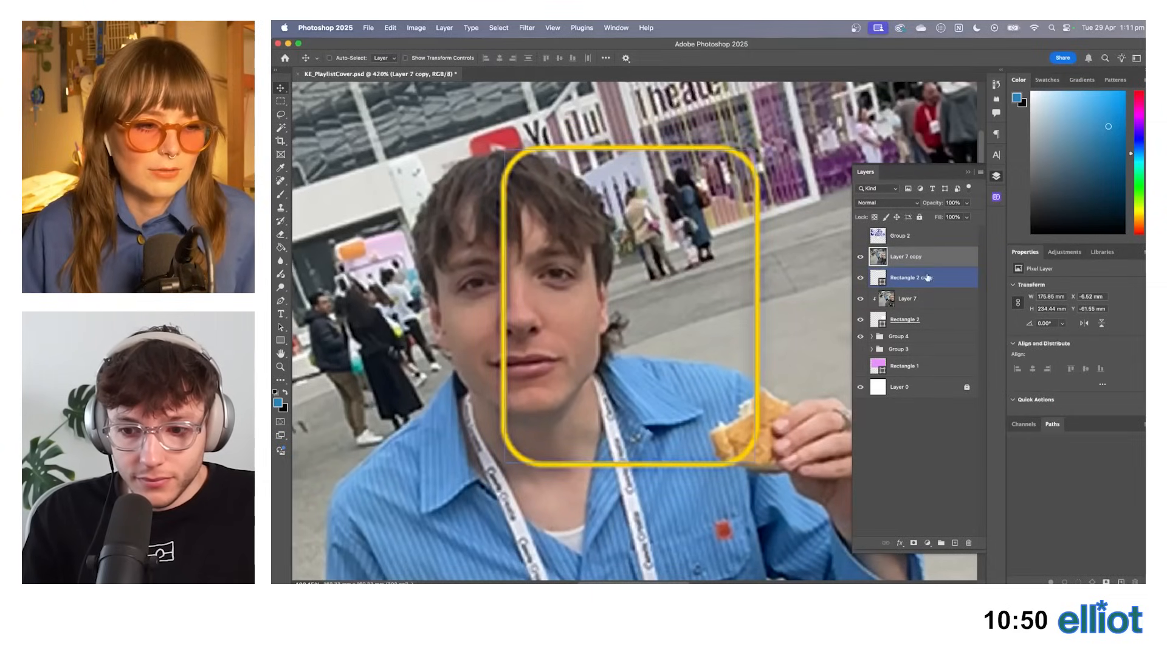
{"action": "left_click", "coordinate": [926, 277]}
{"action": "left_click", "coordinate": [1044, 357]}
{"action": "left_click", "coordinate": [912, 297]}
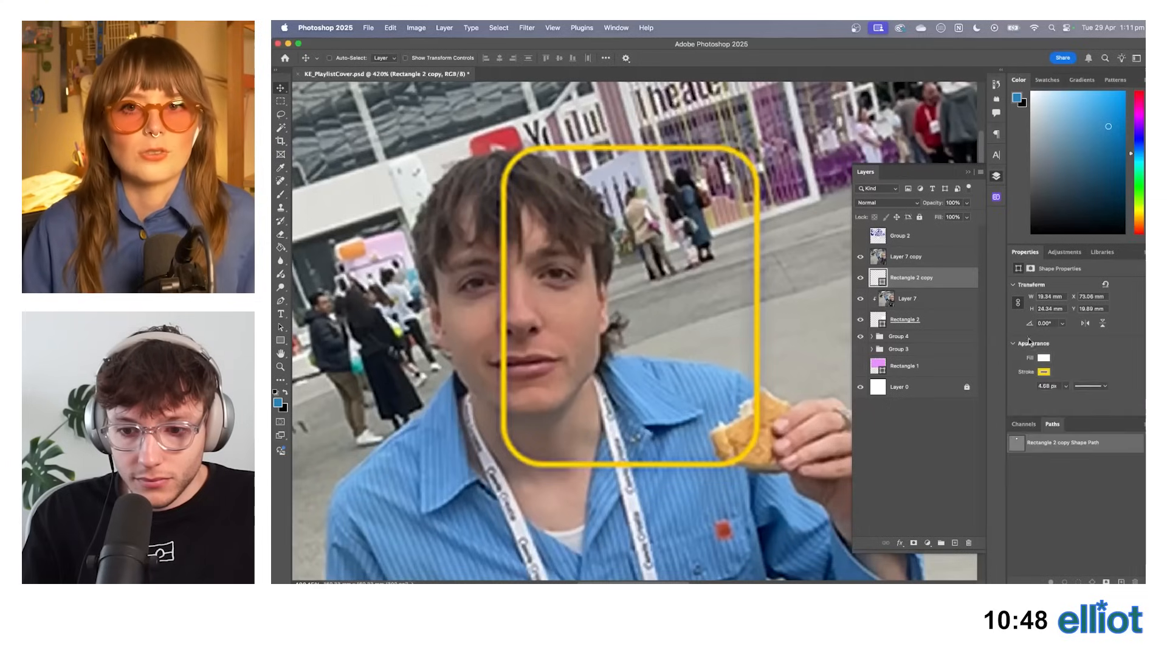
Clip Layer 7 copy to Rectangle 2 copy.
{"action": "left_click", "coordinate": [921, 296]}
{"action": "mouse_move", "coordinate": [923, 287]}
{"action": "left_mouse_down"}
{"action": "mouse_move", "coordinate": [923, 258]}
{"action": "mouse_move", "coordinate": [924, 286]}
{"action": "left_mouse_up"}
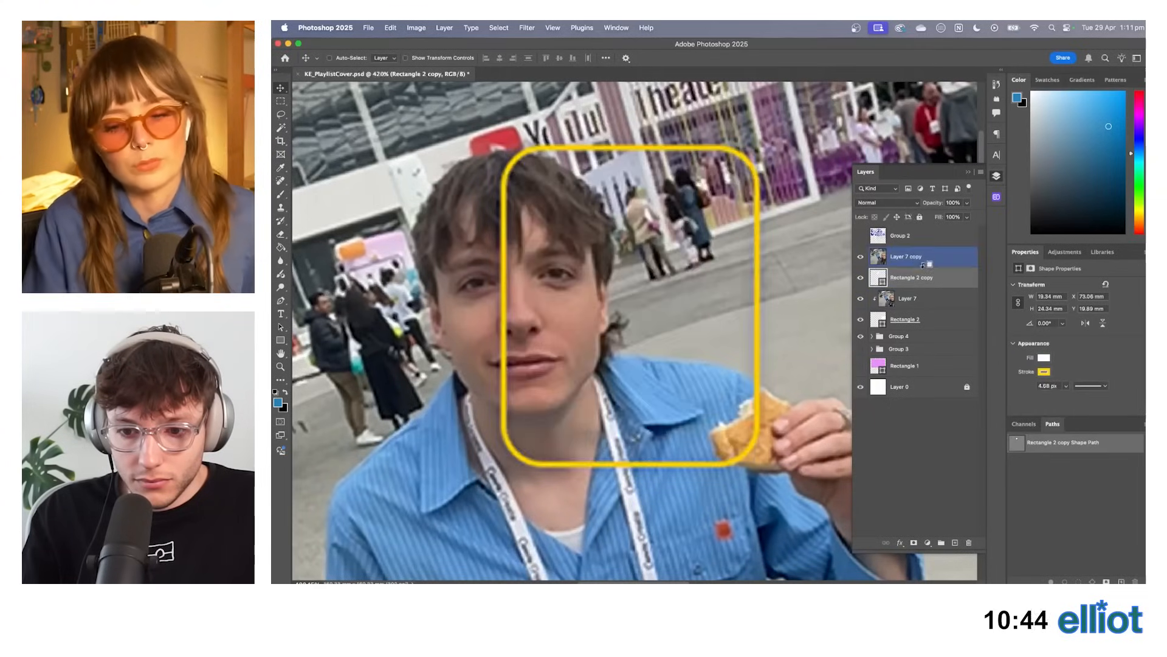
{"action": "left_click", "coordinate": [926, 266], "text": "alt"}
{"action": "left_click", "coordinate": [927, 263]}
Group Layer 7 copy with Rectangle 2 copy, and group Layer 7 with Rectangle 2 separately.
{"action": "left_click", "coordinate": [949, 285]}
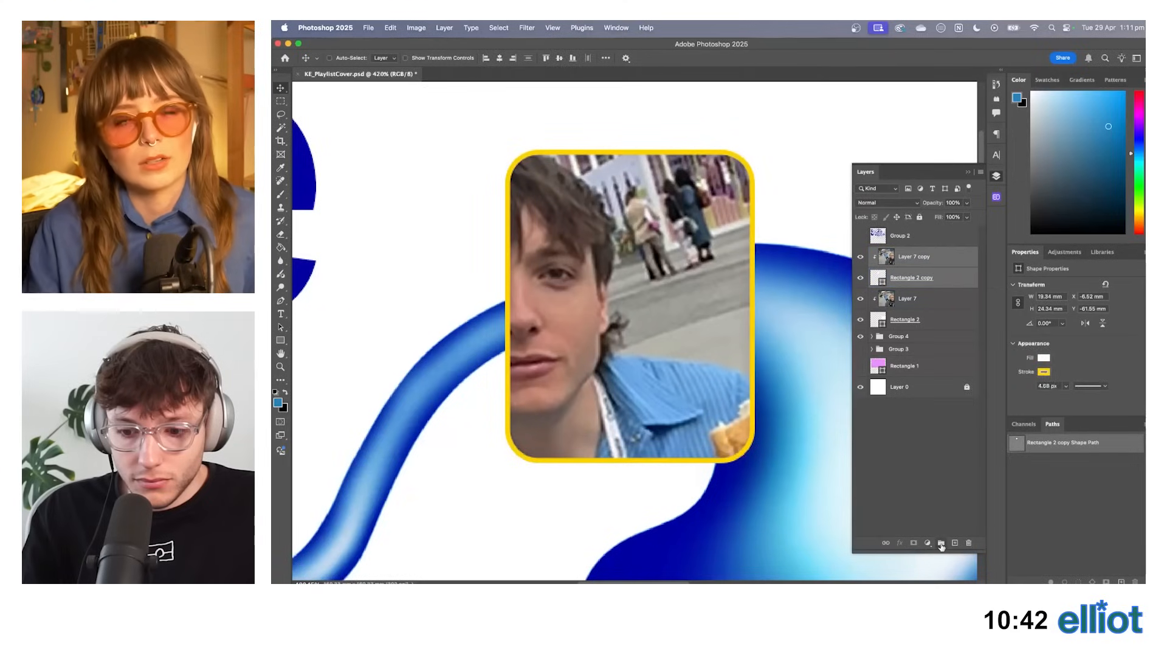
{"action": "left_click", "coordinate": [941, 542]}
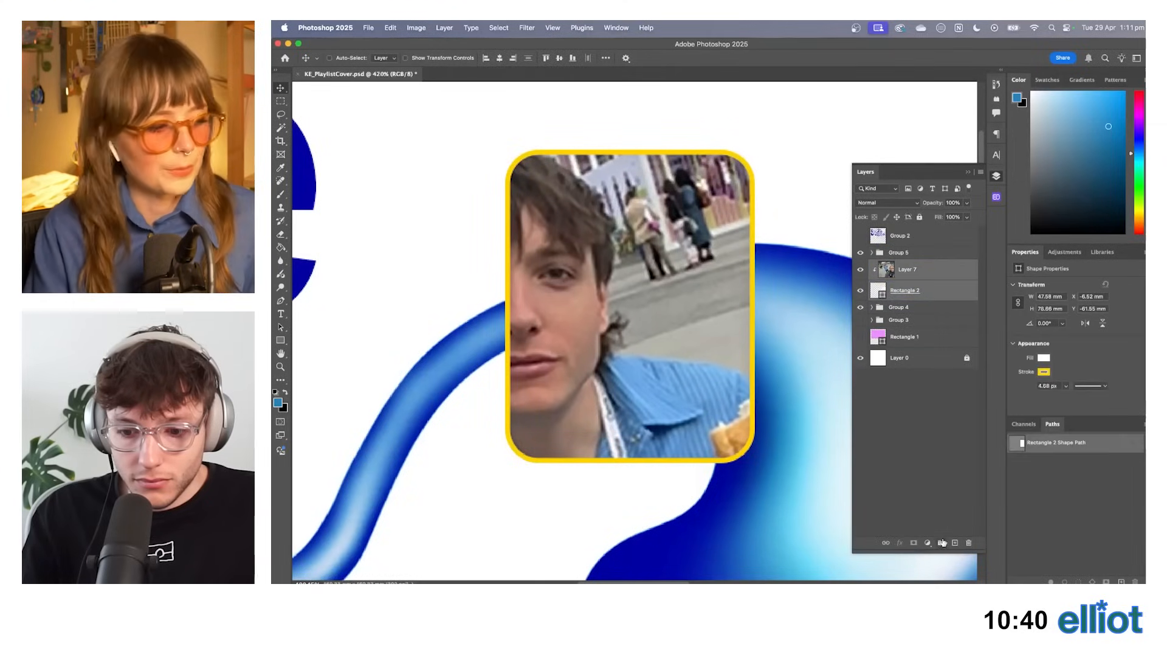
{"action": "left_click", "coordinate": [924, 270]}
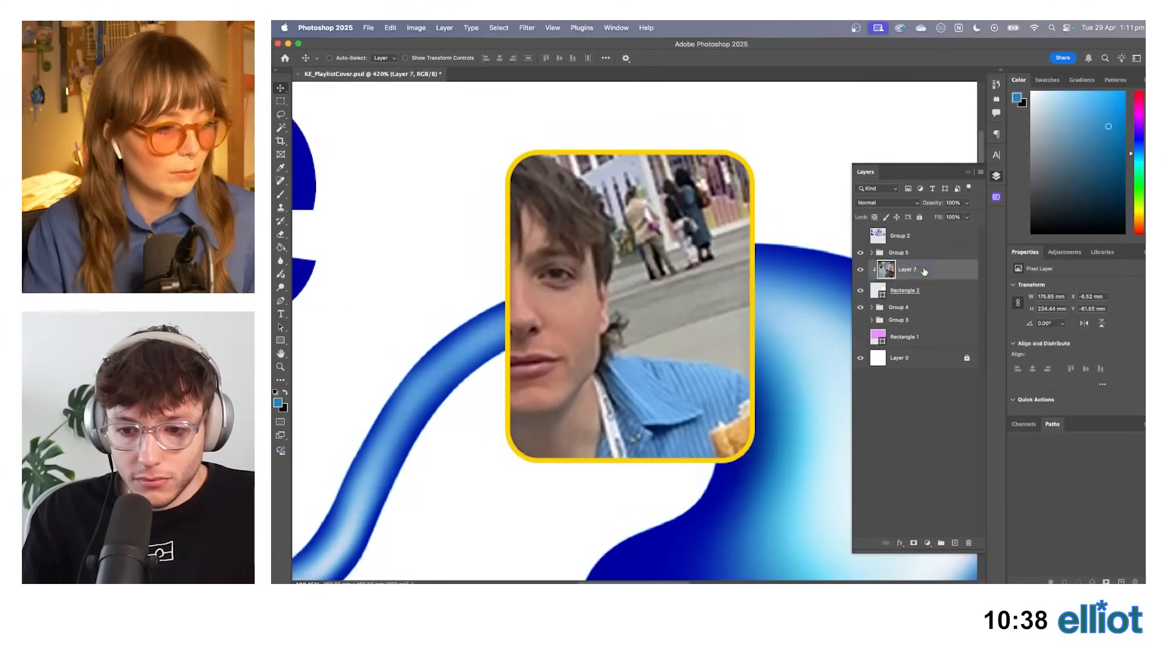
{"action": "left_click", "coordinate": [933, 291], "text": "shift"}
{"action": "key", "text": "super+g"}
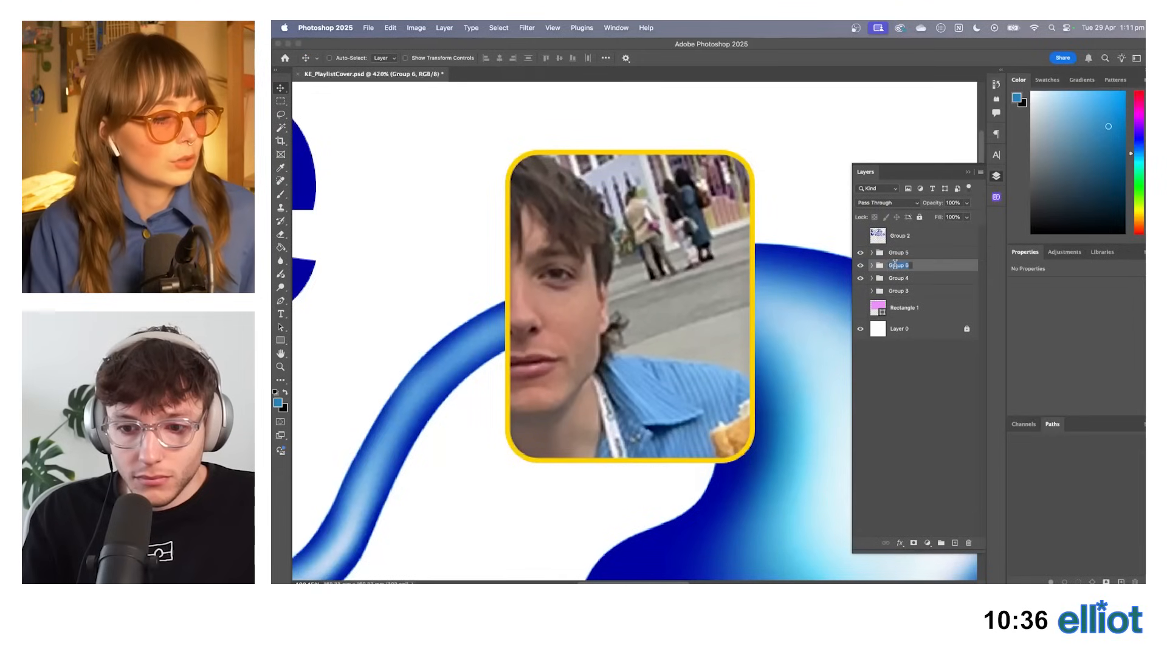
Rename each of the two new photo groups with the first name of the person it shows.
{"action": "type", "text": "KEL"}
{"action": "key", "text": "Return"}
{"action": "double_click", "coordinate": [897, 251]}
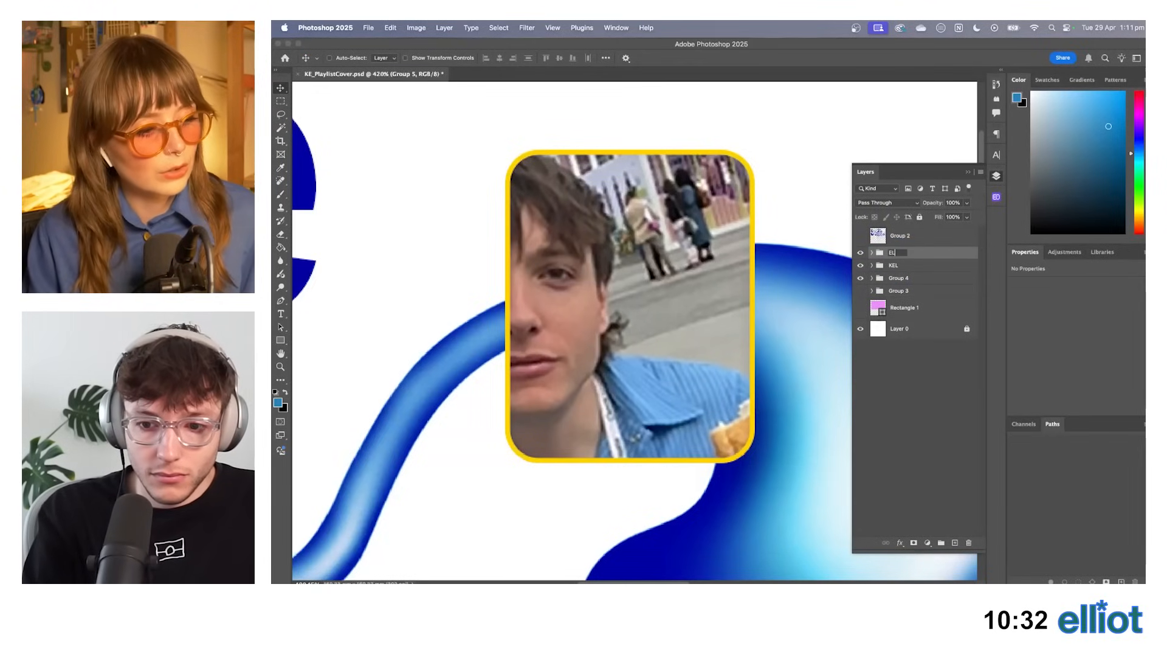
{"action": "key", "text": "Return"}
Set the stroke width of Rectangle 2 copy, the small portrait's frame, to 3 px.
{"action": "scroll", "coordinate": [667, 182], "scroll_direction": "down", "scroll_amount": 10}
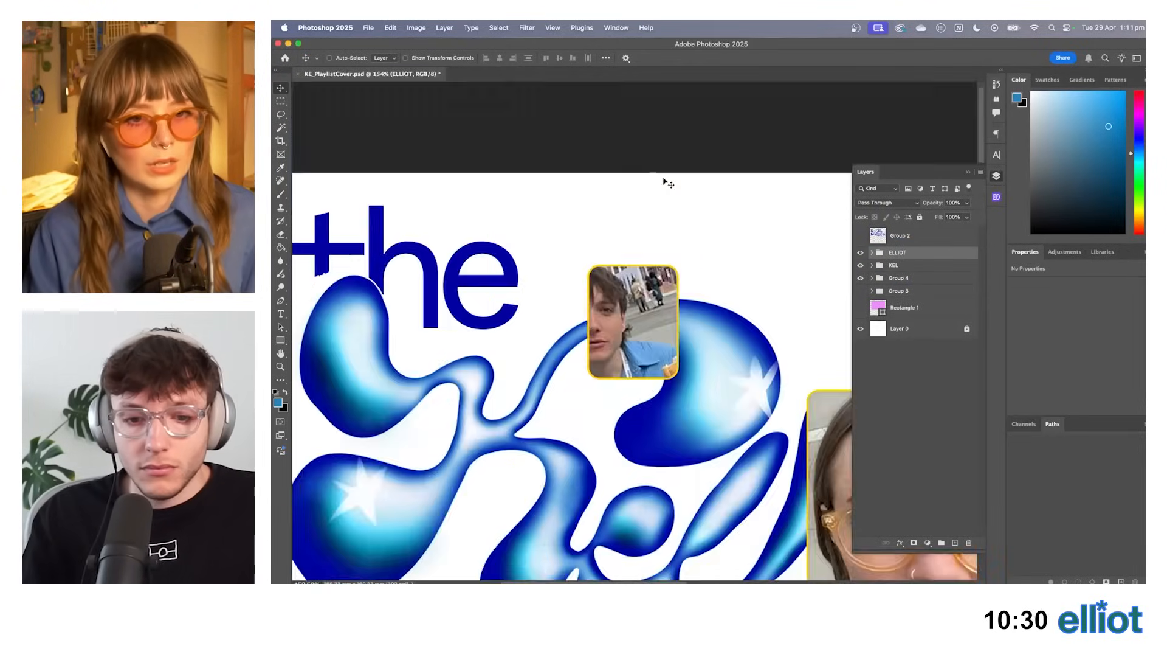
{"action": "scroll", "coordinate": [663, 340], "scroll_direction": "up", "scroll_amount": 3}
{"action": "key", "text": "space"}
{"action": "left_click_drag", "start_coordinate": [666, 435], "coordinate": [651, 368]}
{"action": "scroll", "coordinate": [644, 377], "scroll_direction": "up", "scroll_amount": 2}
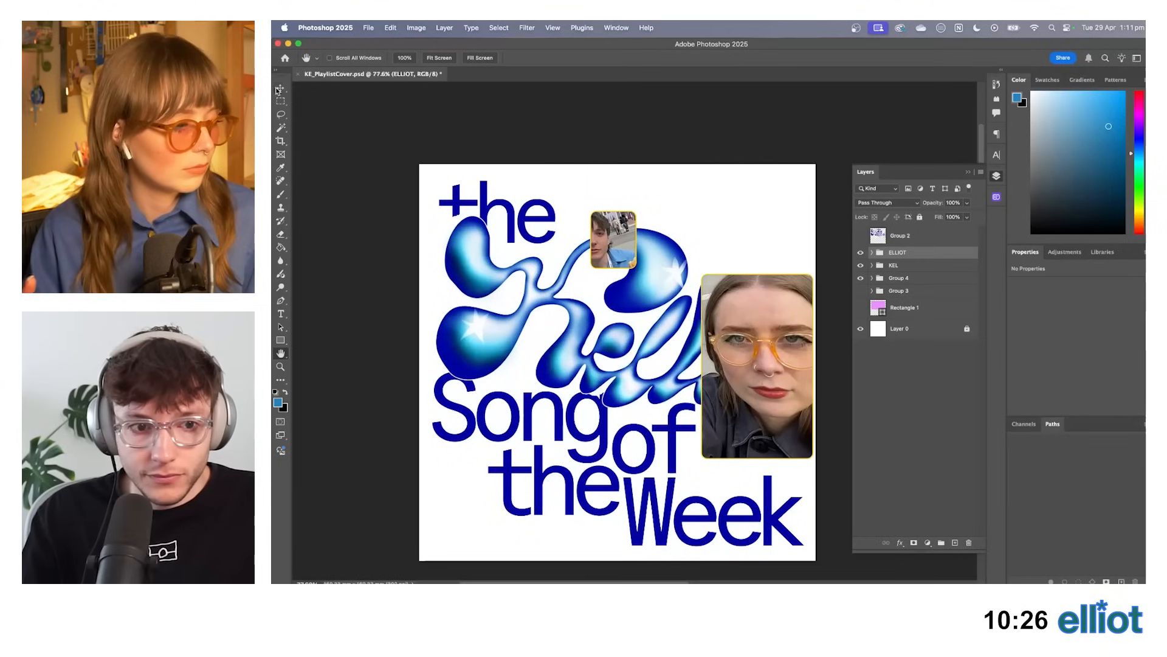
{"action": "left_click", "coordinate": [279, 89]}
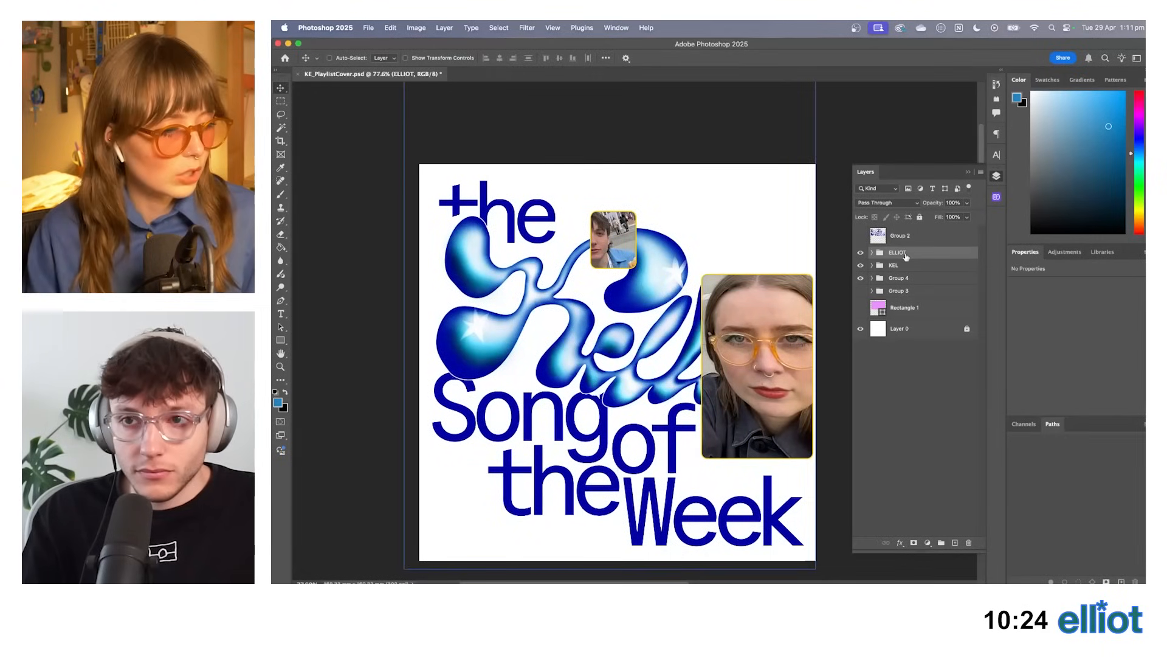
{"action": "left_click", "coordinate": [872, 253]}
{"action": "left_click", "coordinate": [920, 290]}
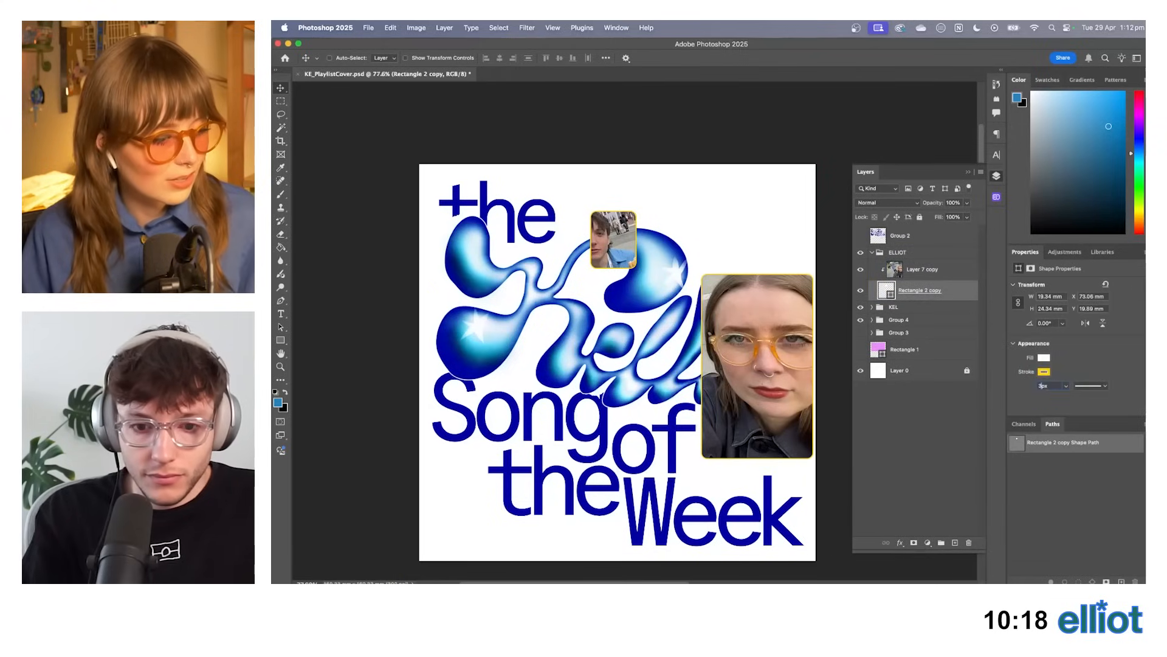
Set the stroke width of Rectangle 2, the large portrait's frame, to 3 px.
{"action": "left_click", "coordinate": [879, 307]}
{"action": "left_click", "coordinate": [872, 307]}
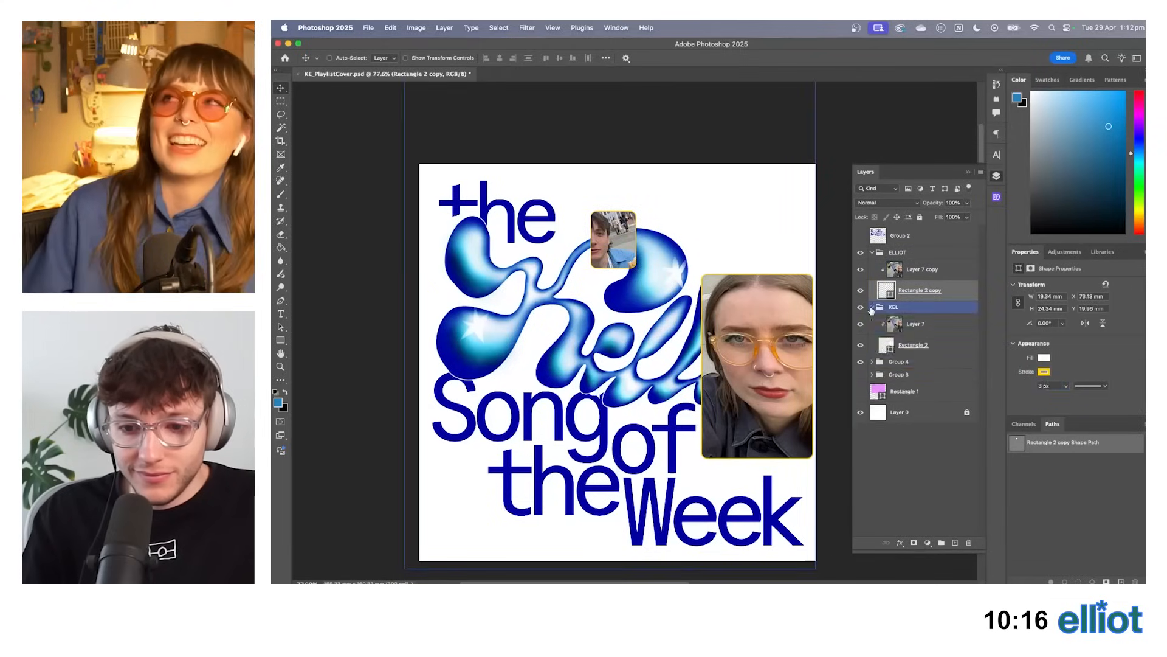
{"action": "left_click", "coordinate": [918, 344]}
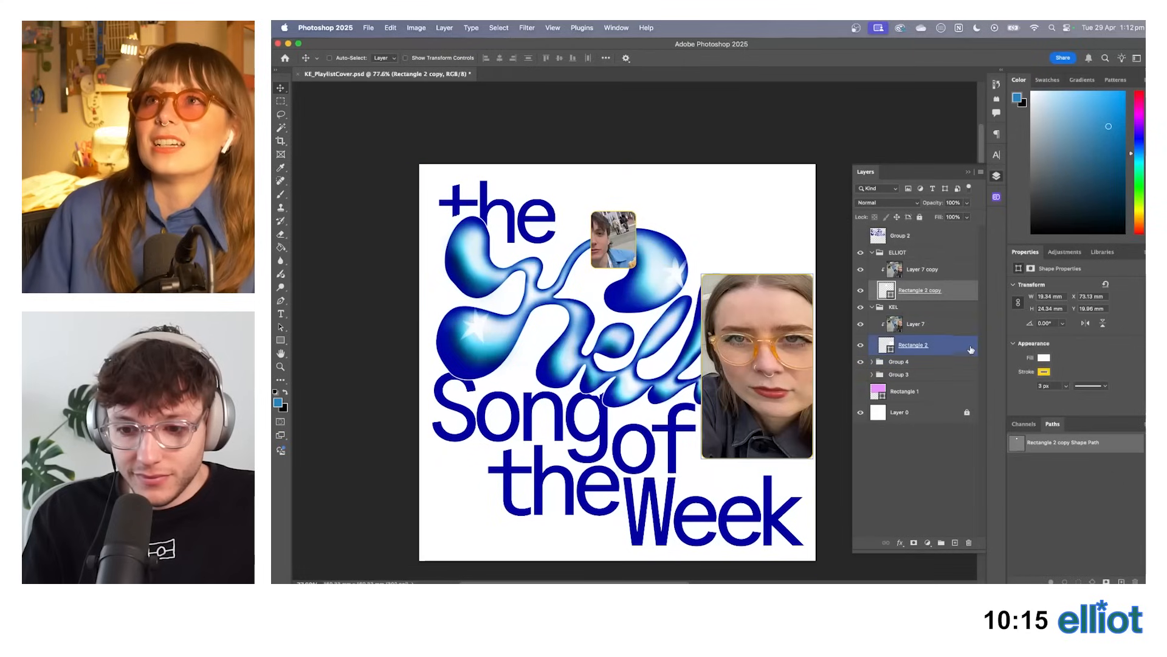
{"action": "left_click", "coordinate": [1047, 386]}
{"action": "type", "text": "3"}
{"action": "key", "text": "Return"}
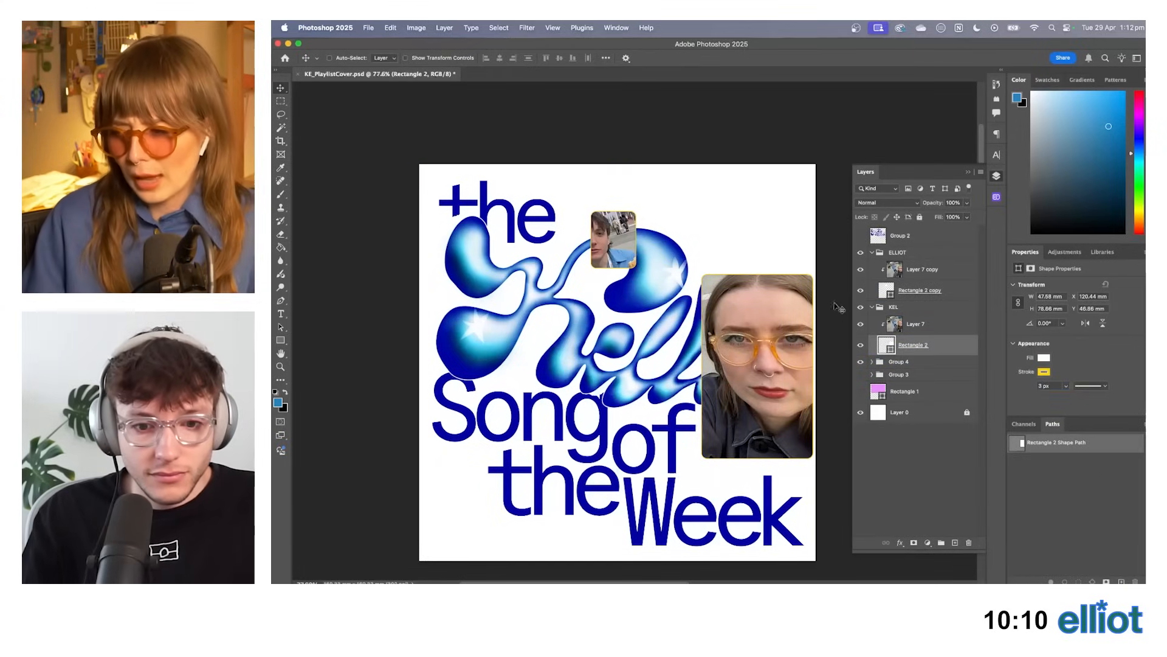
Collapse both portrait groups in the layer stack.
{"action": "scroll", "coordinate": [669, 267], "scroll_direction": "down", "scroll_amount": 2}
{"action": "scroll", "coordinate": [665, 272], "scroll_direction": "up", "scroll_amount": 3}
{"action": "scroll", "coordinate": [664, 273], "scroll_direction": "down", "scroll_amount": 2}
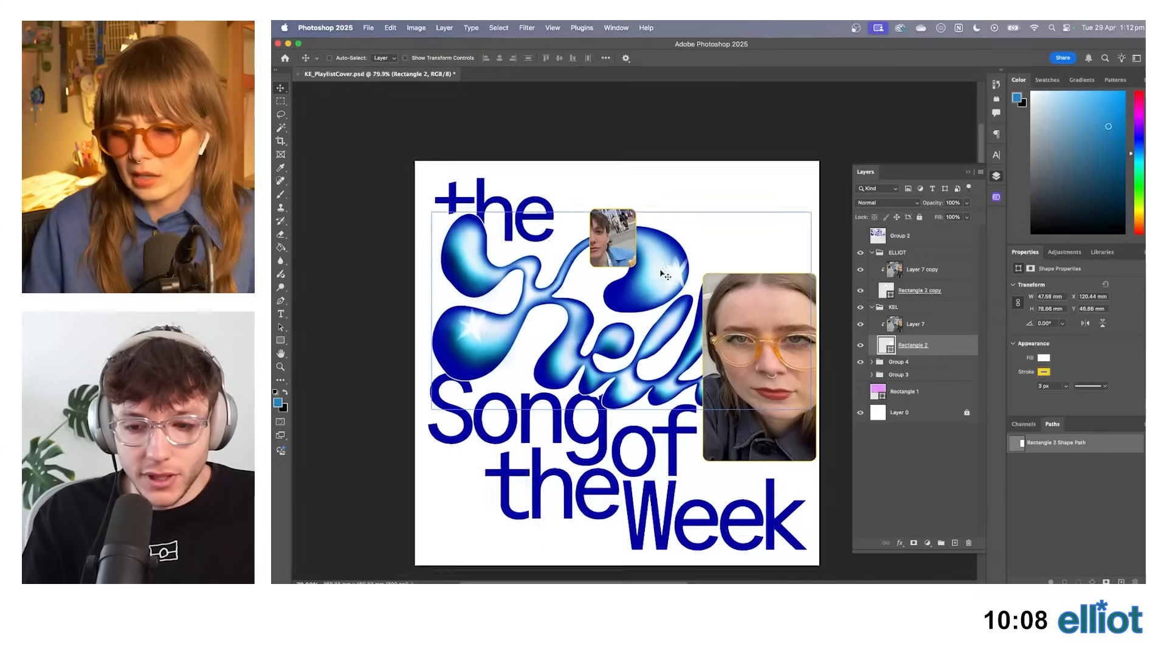
{"action": "scroll", "coordinate": [665, 274], "scroll_direction": "up", "scroll_amount": 2}
{"action": "left_click", "coordinate": [873, 308]}
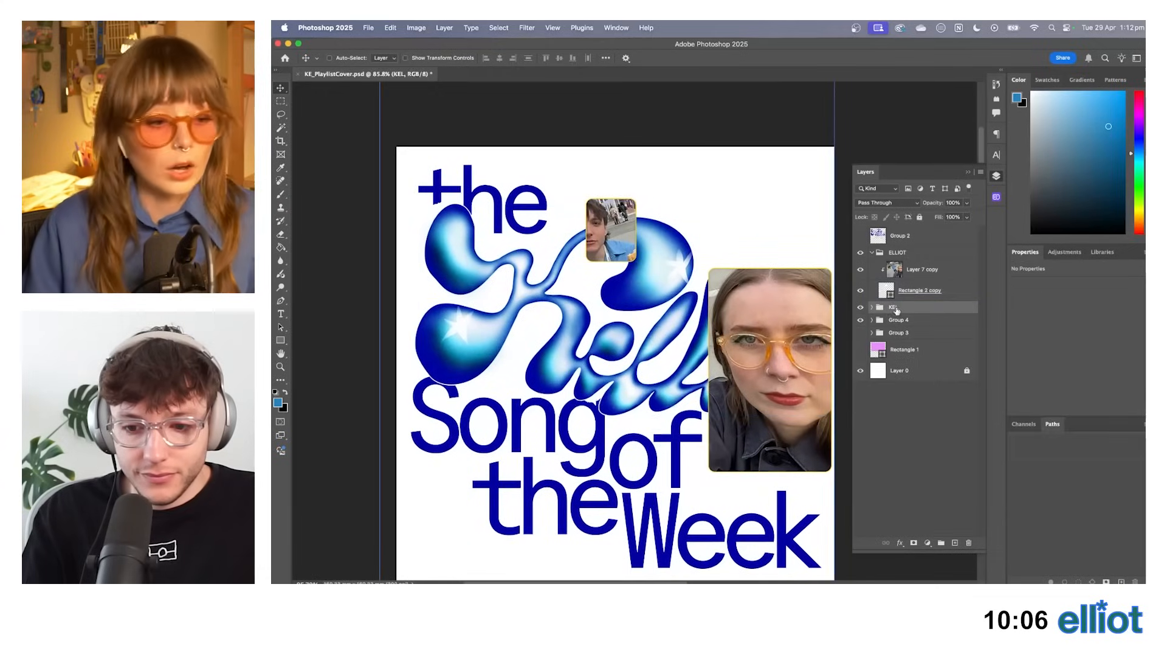
{"action": "left_click", "coordinate": [872, 252]}
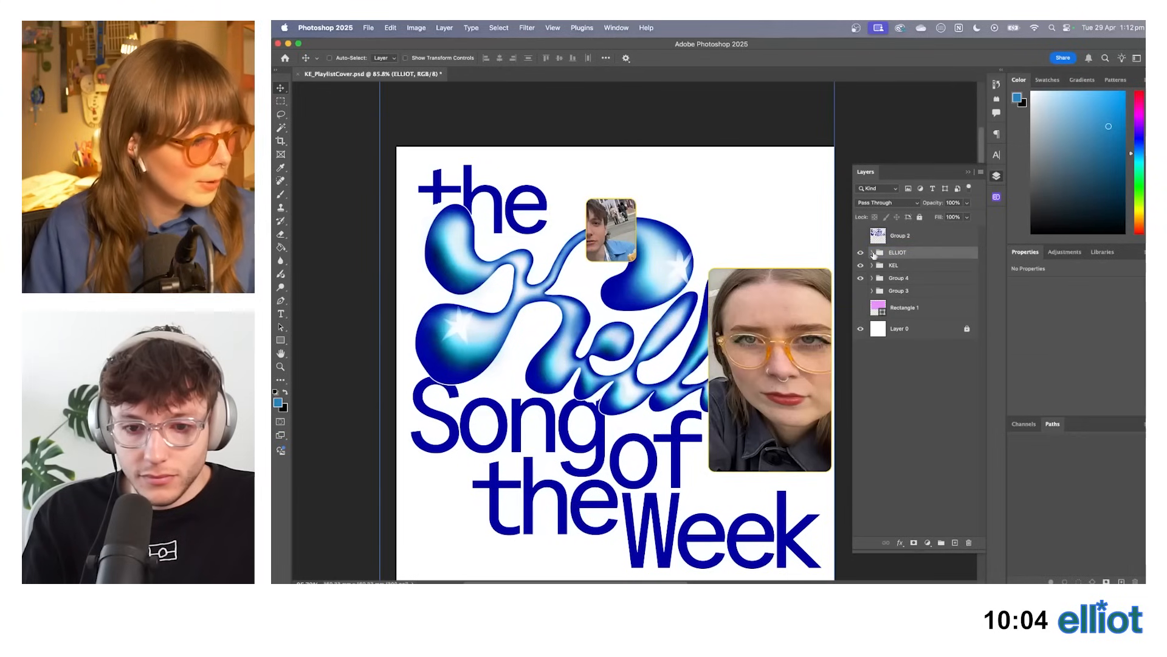
Replace Layer 7 copy with a new clipped layer holding only the part of the photo inside the small rounded frame.
{"action": "left_click", "coordinate": [871, 253]}
{"action": "left_click", "coordinate": [903, 270]}
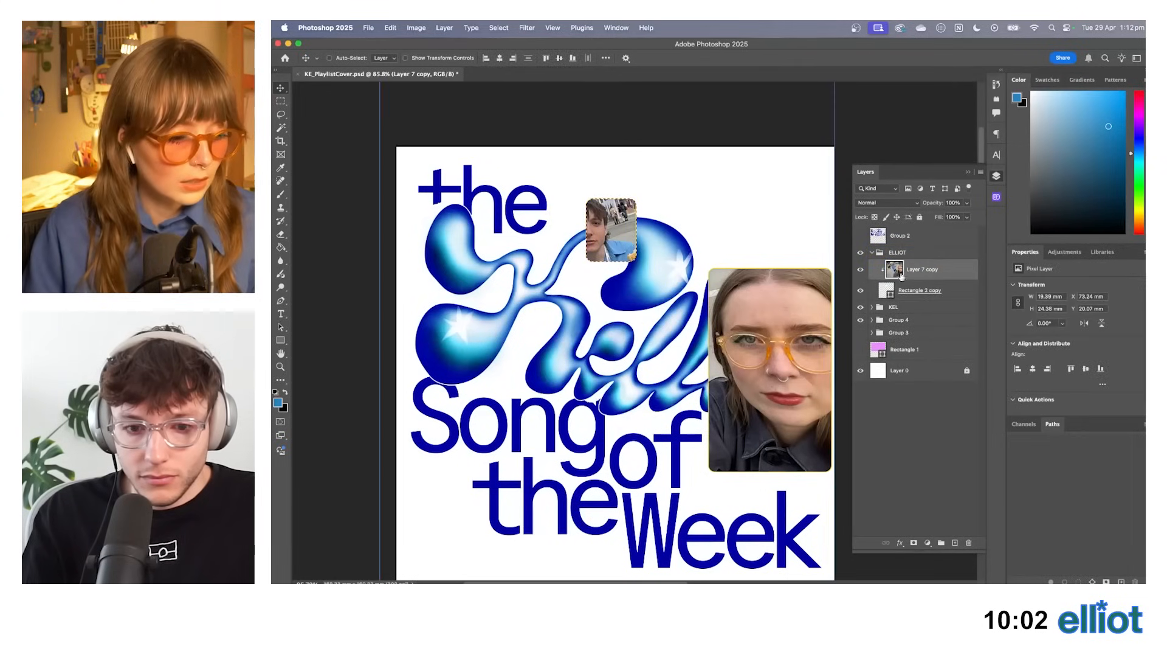
{"action": "key", "text": "super+shift+alt+n"}
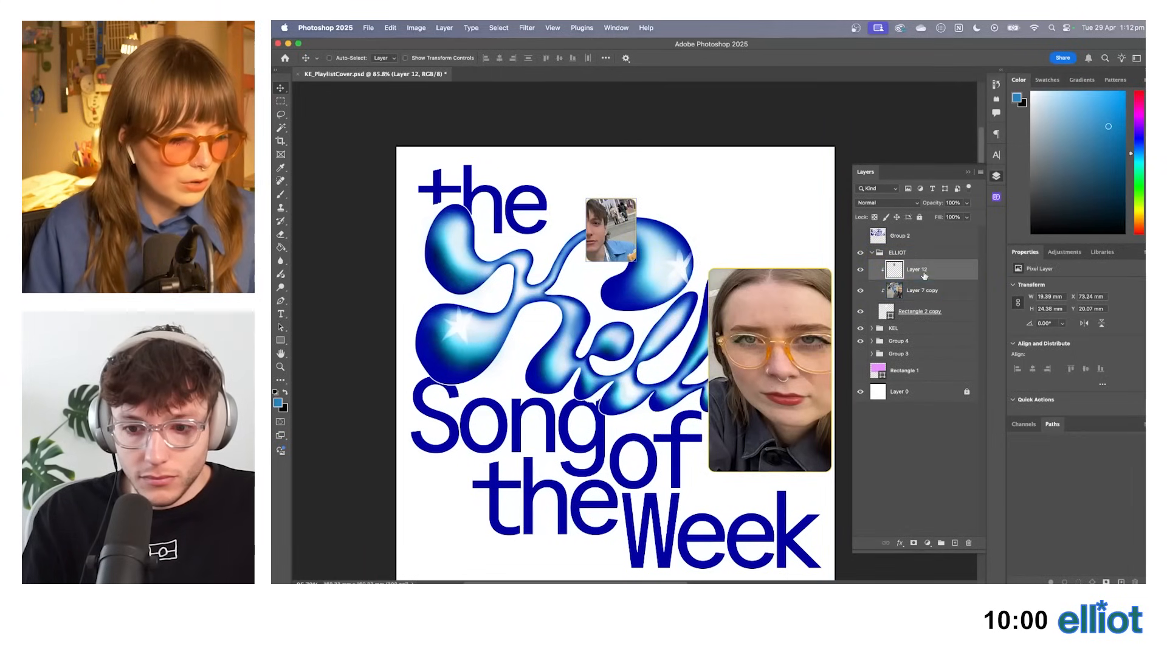
{"action": "left_click_drag", "start_coordinate": [924, 274], "coordinate": [922, 298]}
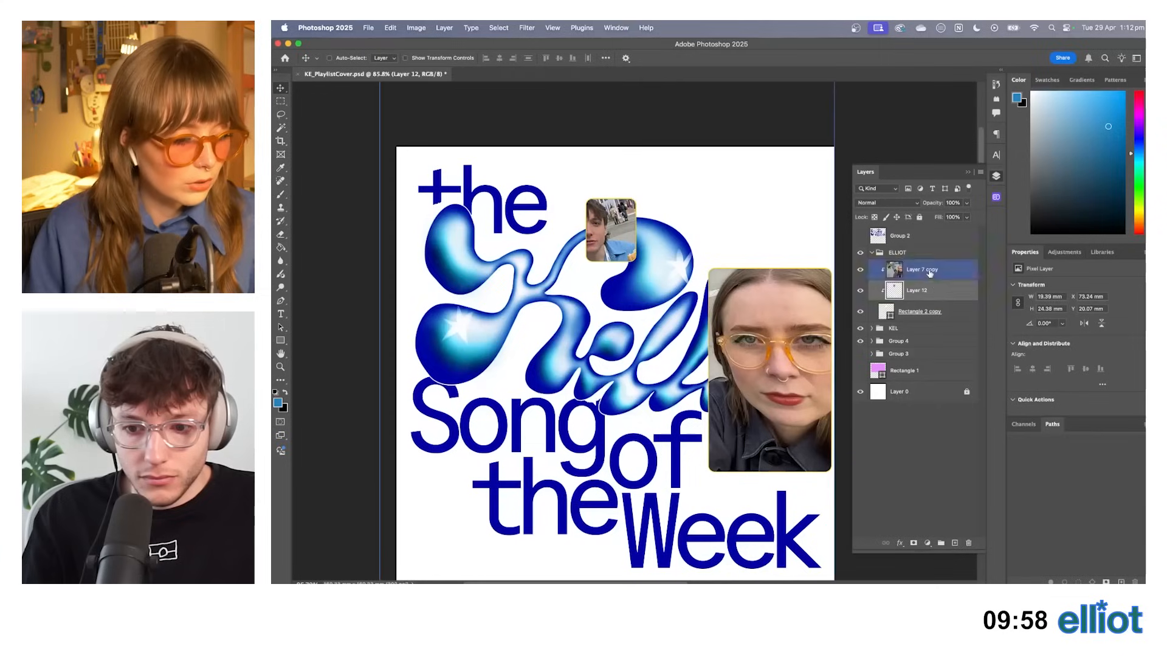
{"action": "left_click", "coordinate": [930, 273]}
{"action": "key", "text": "Delete"}
Try enlarging the small portrait's group and moving it over the cover's upper-right edge, and undo the transformation.
{"action": "left_click", "coordinate": [898, 252]}
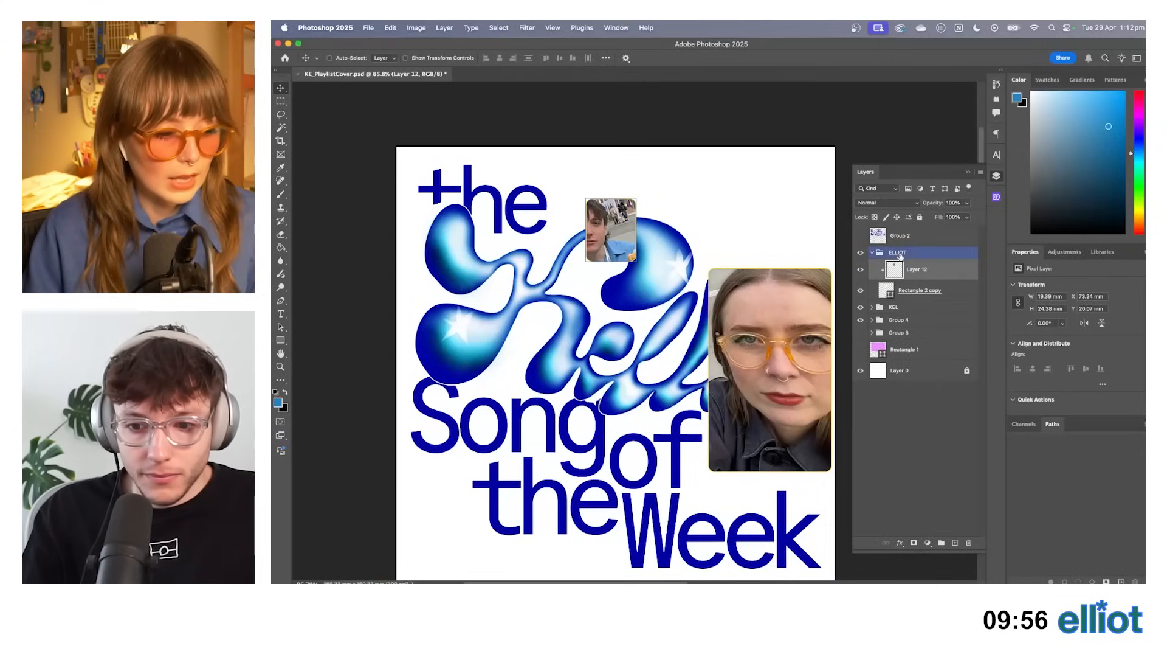
{"action": "key", "text": "super+t"}
{"action": "scroll", "coordinate": [699, 218], "scroll_direction": "down", "scroll_amount": 3}
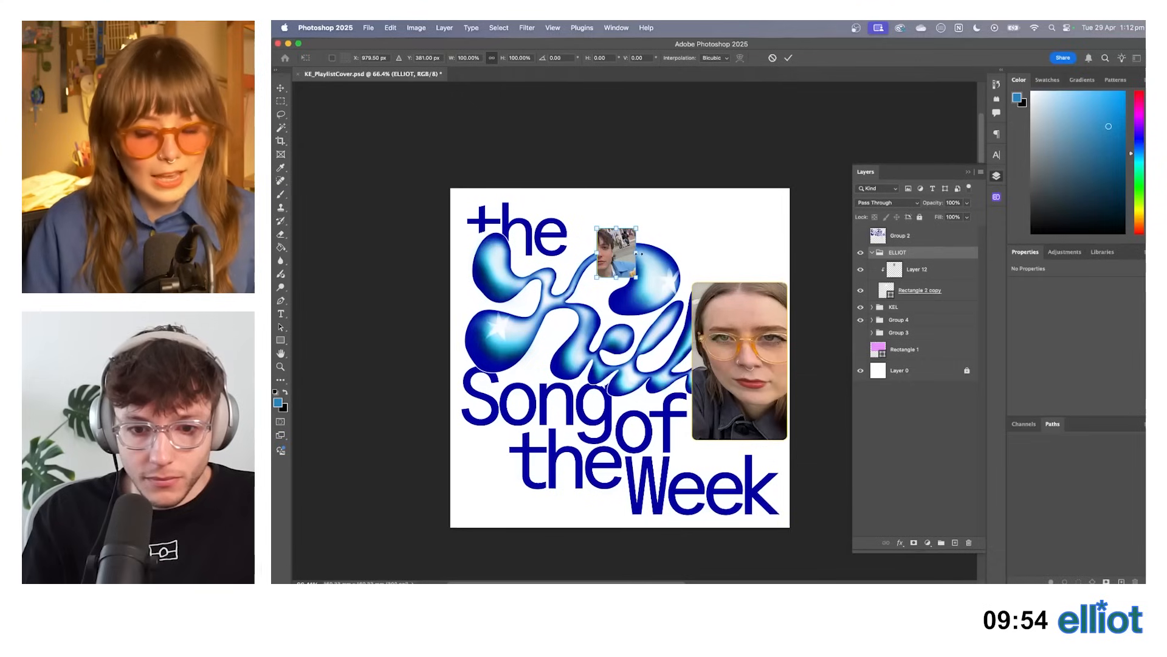
{"action": "left_click_drag", "start_coordinate": [641, 253], "coordinate": [801, 270]}
{"action": "key", "text": "Return"}
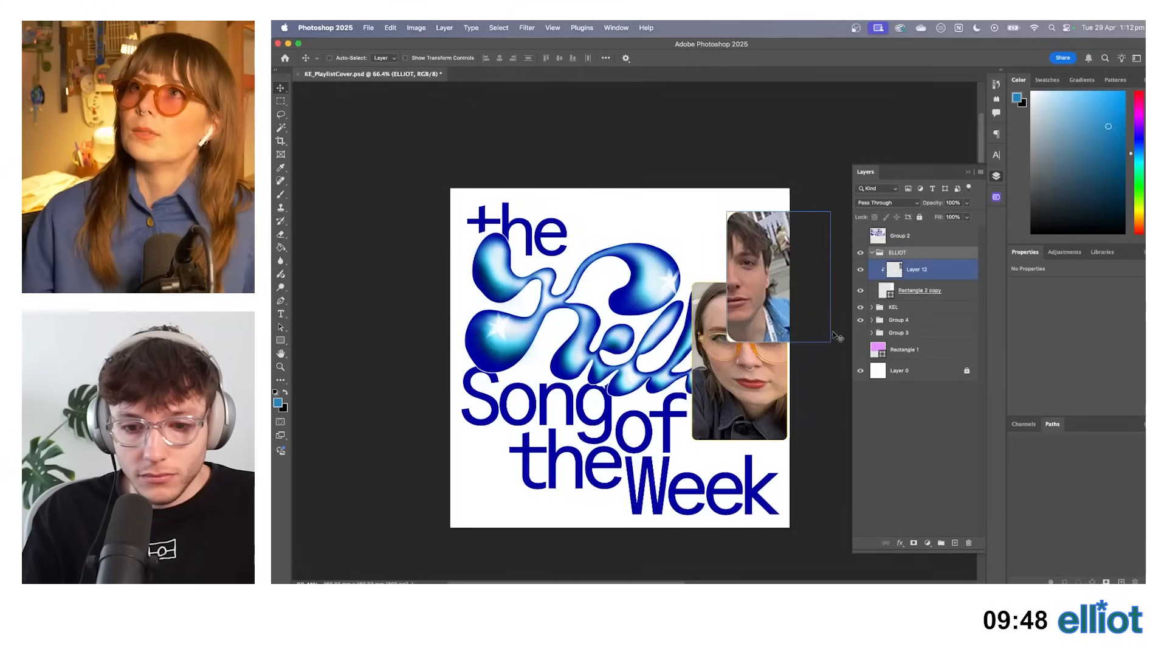
{"action": "key", "text": "super+z"}
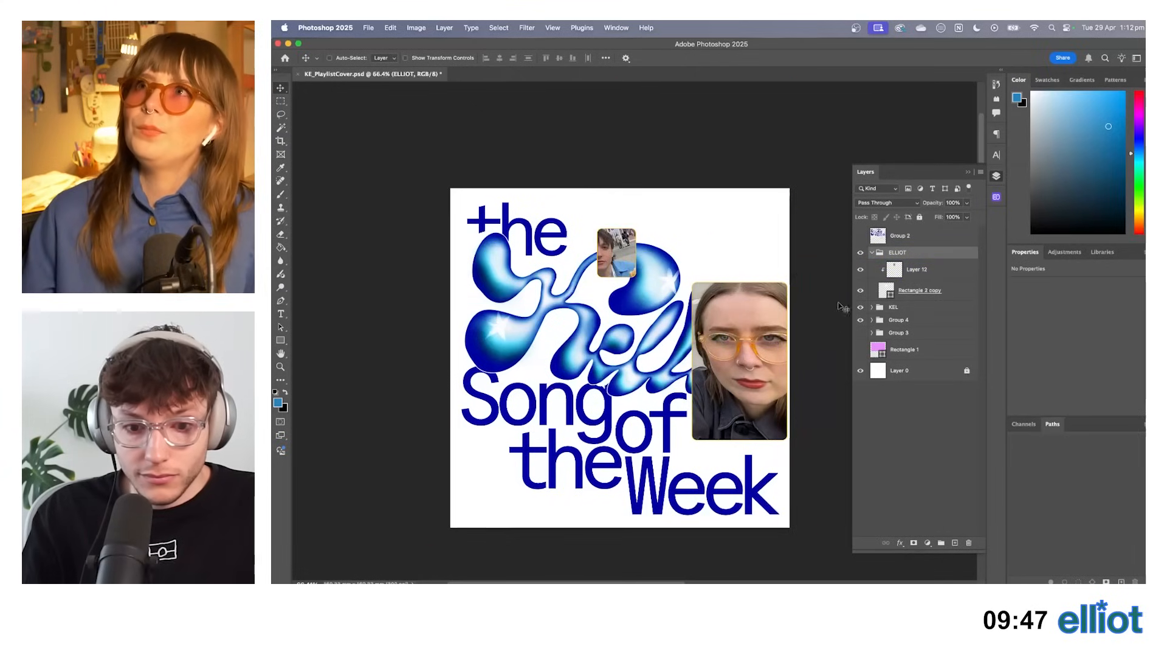
Duplicate the small portrait's group and hide the original group.
{"action": "left_click", "coordinate": [872, 253]}
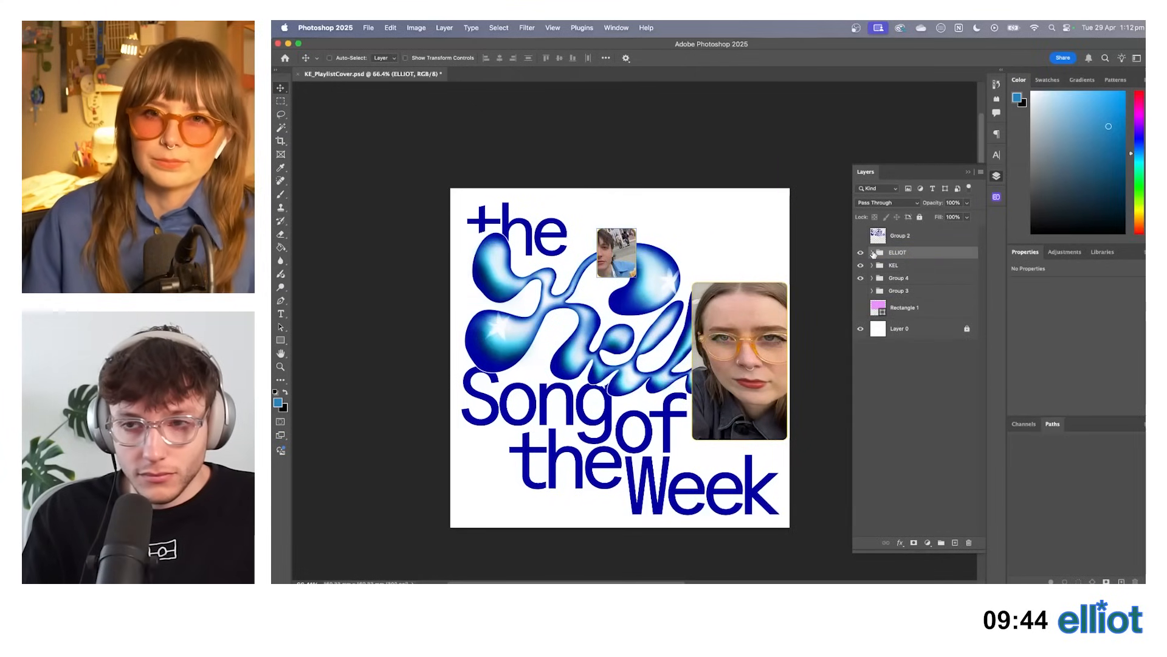
{"action": "left_click", "coordinate": [873, 253]}
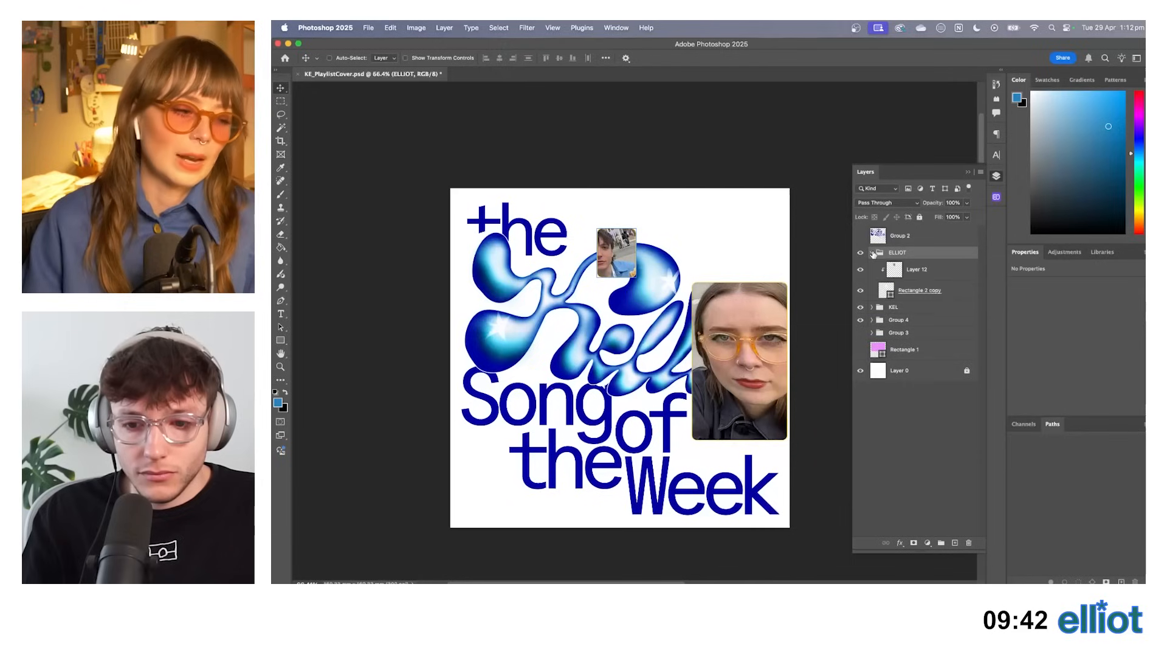
{"action": "left_click", "coordinate": [873, 253]}
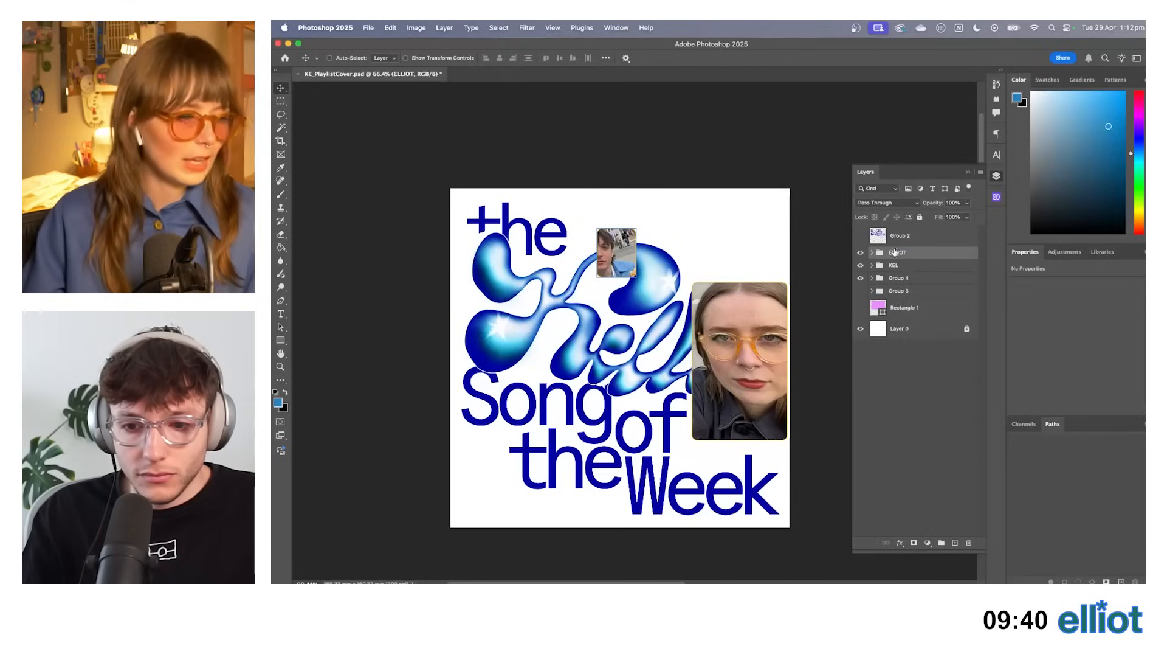
{"action": "key", "text": "super+j"}
{"action": "right_click", "coordinate": [905, 257]}
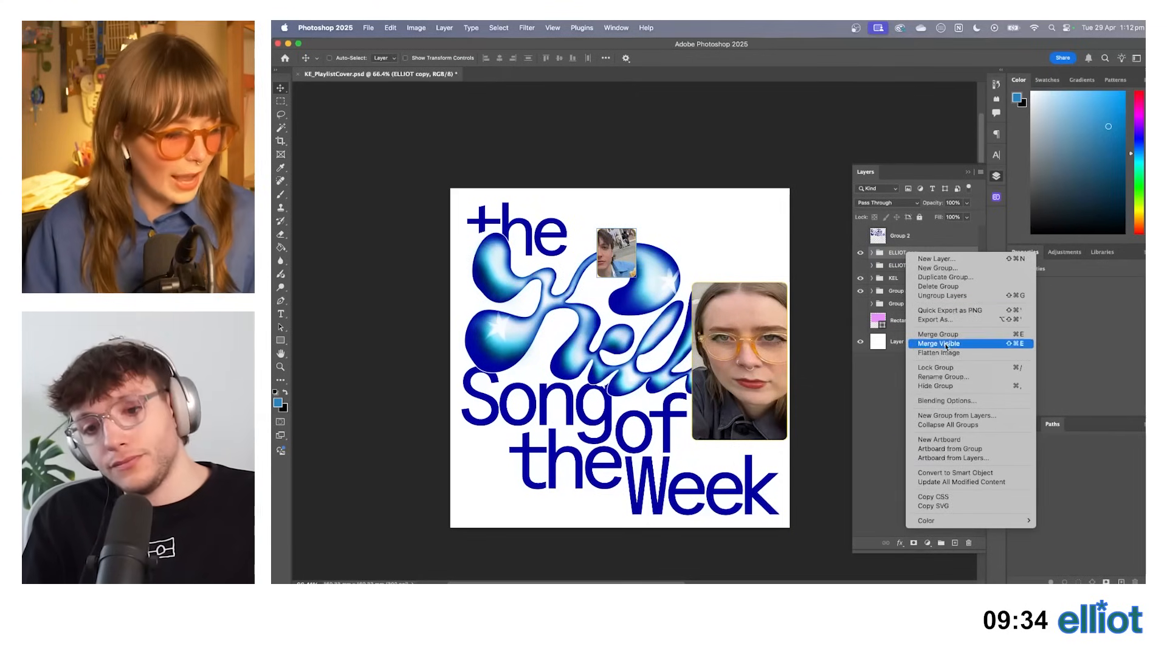
{"action": "left_click", "coordinate": [875, 251]}
Remove the yellow stroke from Rectangle 2 copy inside the duplicated small portrait group.
{"action": "left_click", "coordinate": [872, 251]}
{"action": "left_click", "coordinate": [911, 290]}
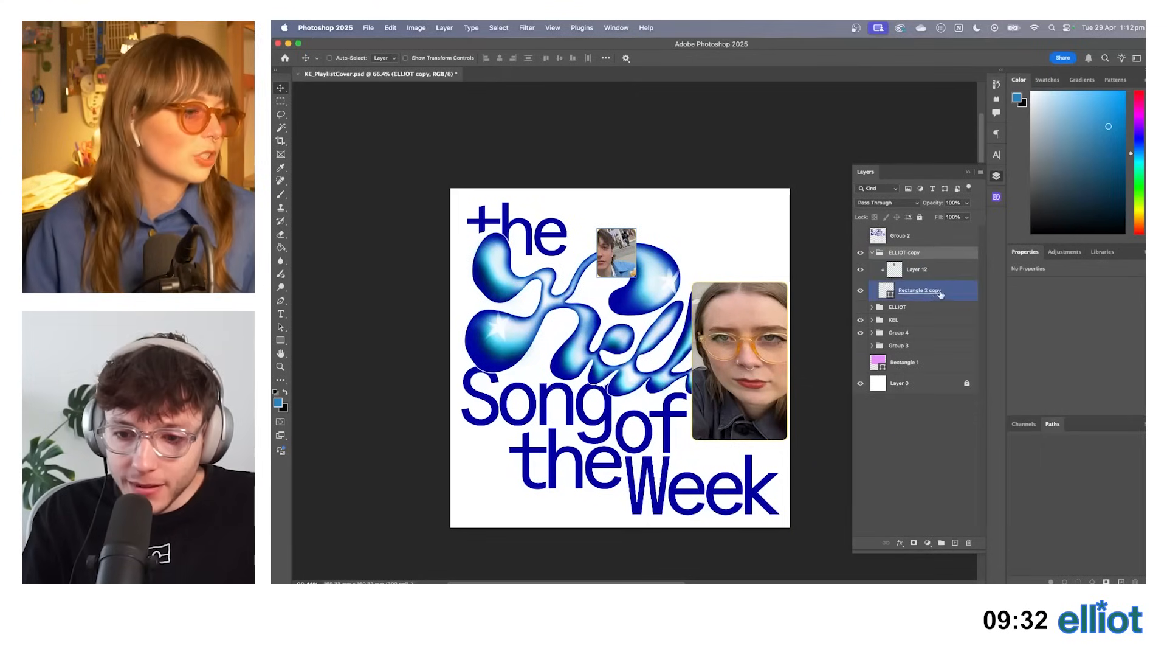
{"action": "left_click", "coordinate": [1044, 371]}
{"action": "left_click", "coordinate": [1017, 392]}
{"action": "left_click", "coordinate": [1069, 366]}
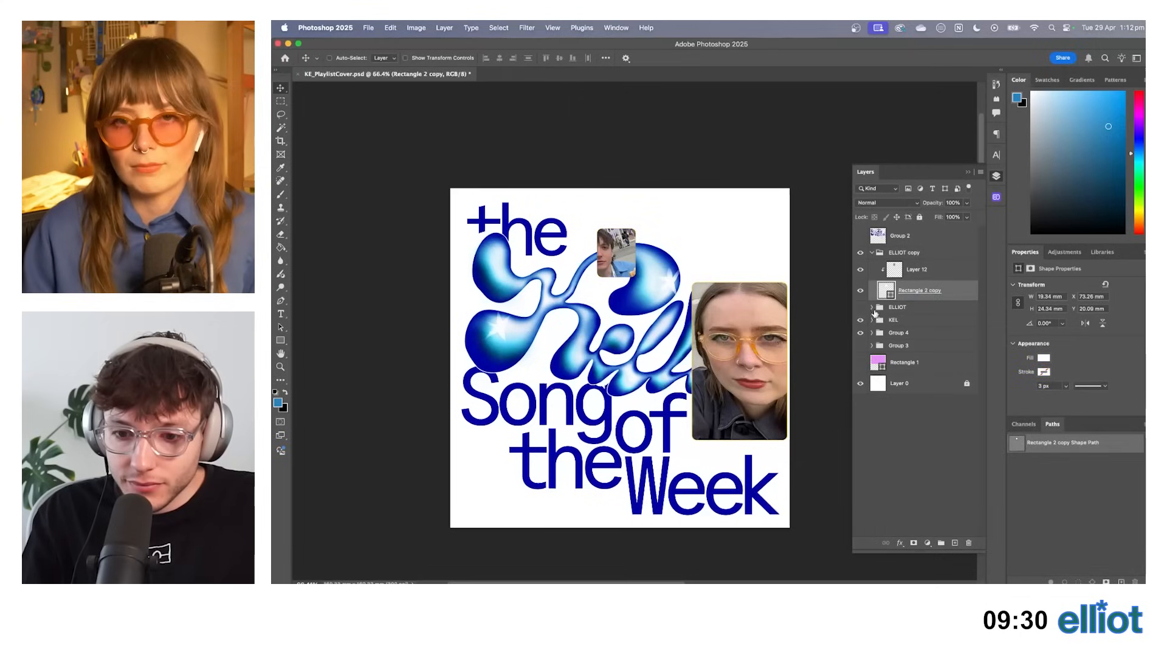
Remove the yellow stroke from Rectangle 2 in the large portrait's group and collapse that group.
{"action": "left_click", "coordinate": [872, 321]}
{"action": "left_click", "coordinate": [912, 357]}
{"action": "left_click", "coordinate": [1044, 371]}
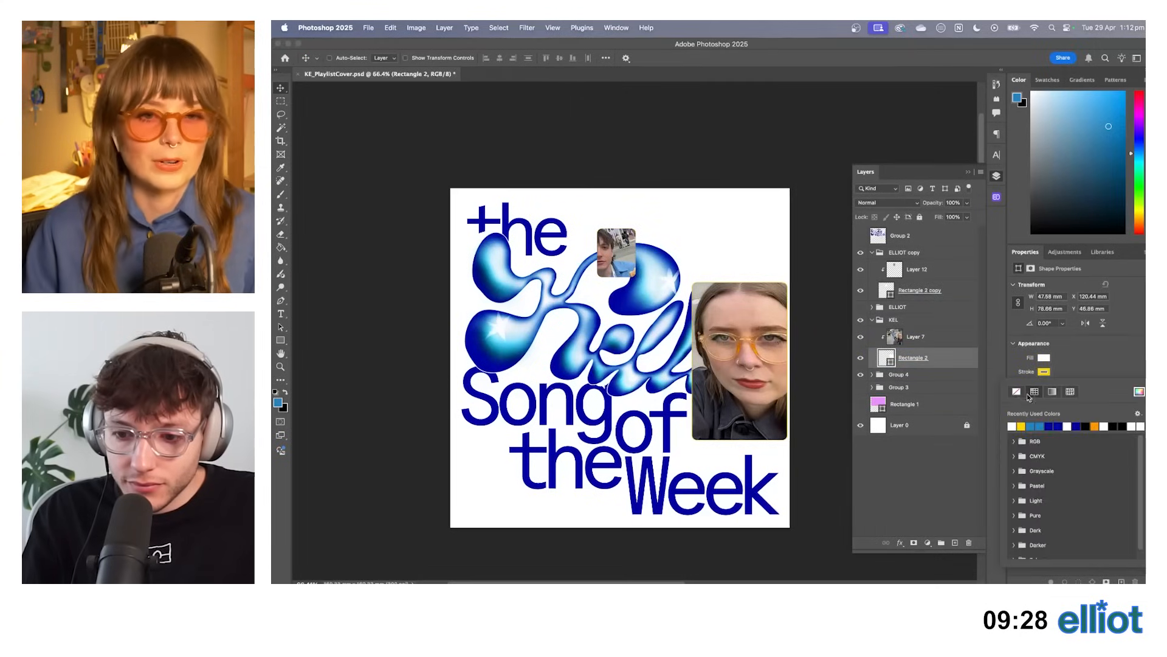
{"action": "left_click", "coordinate": [1071, 369]}
{"action": "left_click", "coordinate": [872, 320]}
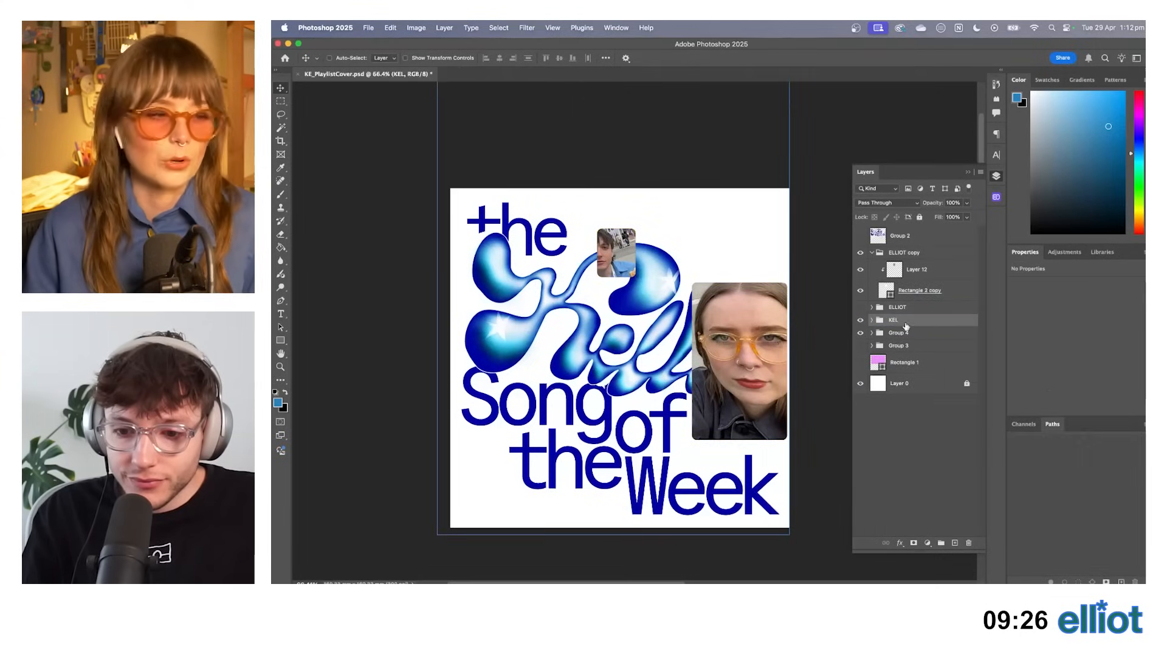
Duplicate the large portrait's group above the small portrait's copied group, collapse the latter, and hide the original large portrait group.
{"action": "left_click_drag", "start_coordinate": [898, 323], "coordinate": [899, 246]}
{"action": "left_click", "coordinate": [872, 265]}
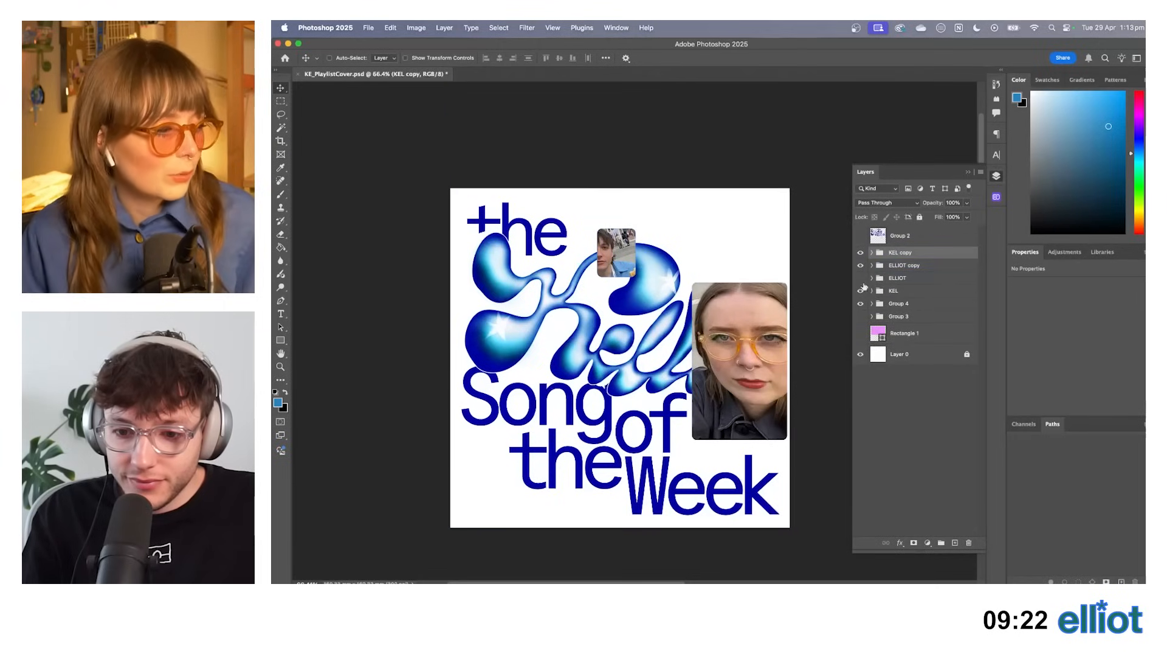
{"action": "left_click", "coordinate": [860, 290]}
{"action": "left_click", "coordinate": [860, 303]}
{"action": "left_click", "coordinate": [860, 303]}
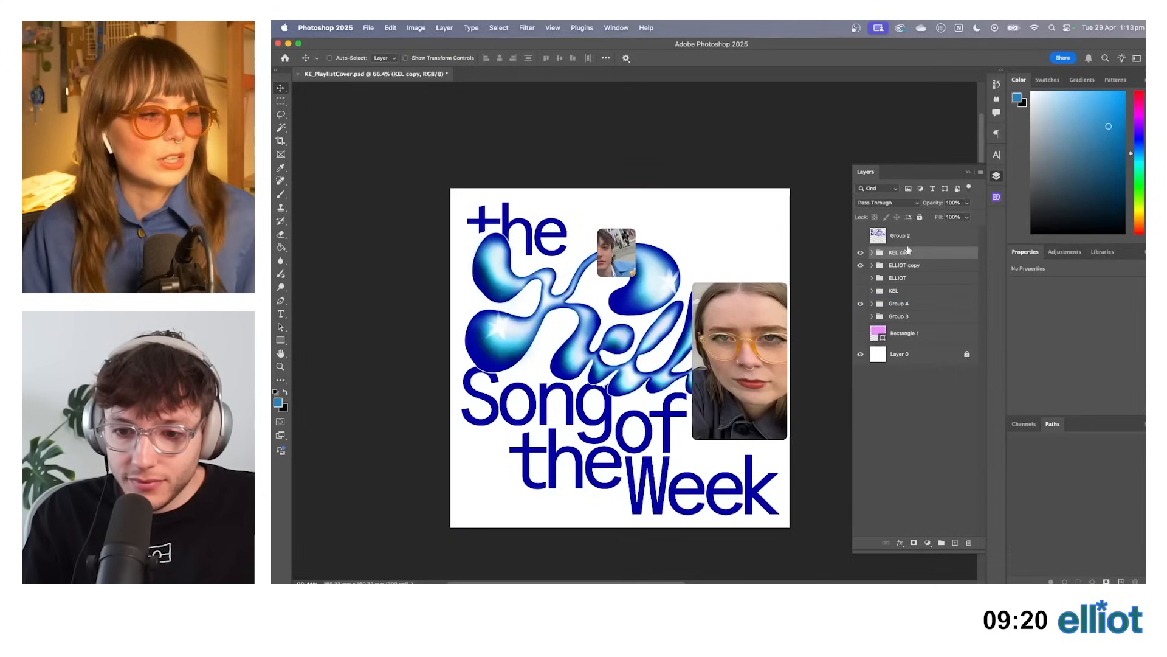
Merge each of the two duplicated portrait groups into a single layer.
{"action": "left_click", "coordinate": [904, 240]}
{"action": "right_click", "coordinate": [898, 256]}
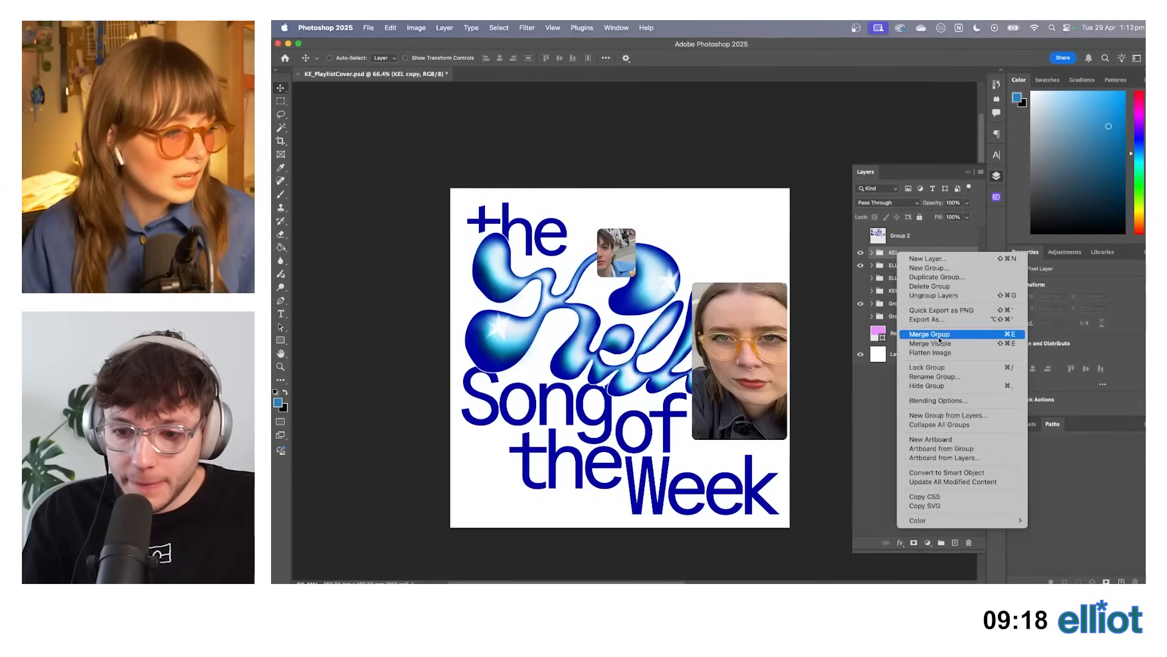
{"action": "left_click", "coordinate": [900, 258]}
{"action": "right_click", "coordinate": [906, 273]}
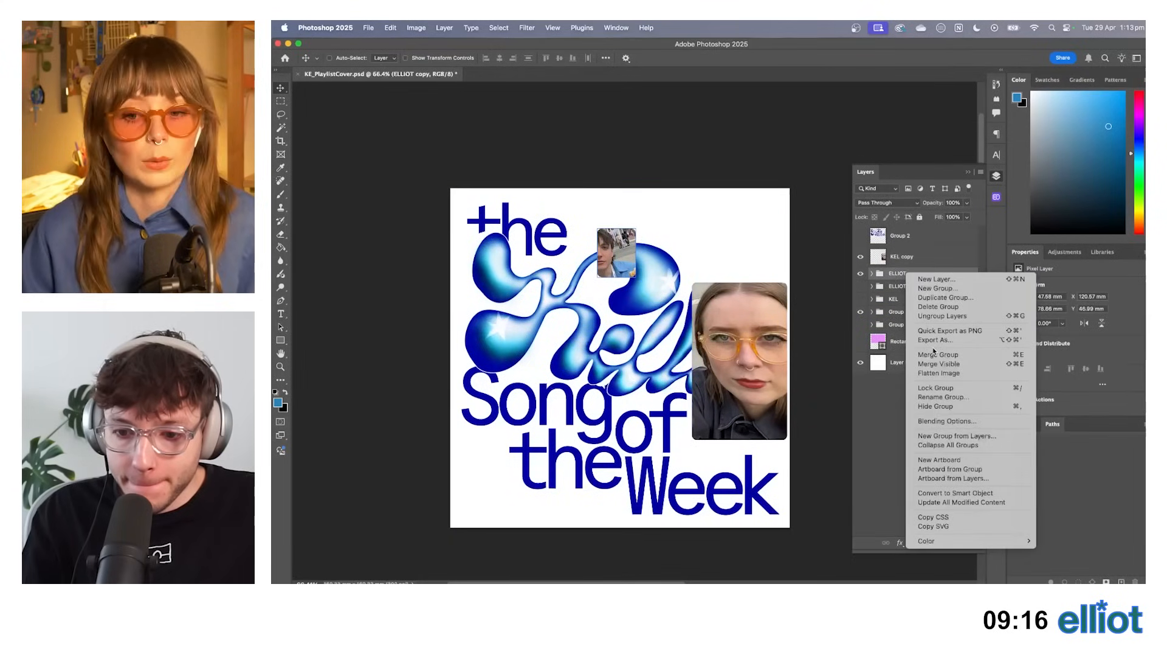
{"action": "left_click", "coordinate": [935, 354]}
Add an outside stroke in #ffb400 to the merged large portrait layer and copy the effect to the merged small portrait layer.
{"action": "right_click", "coordinate": [907, 258]}
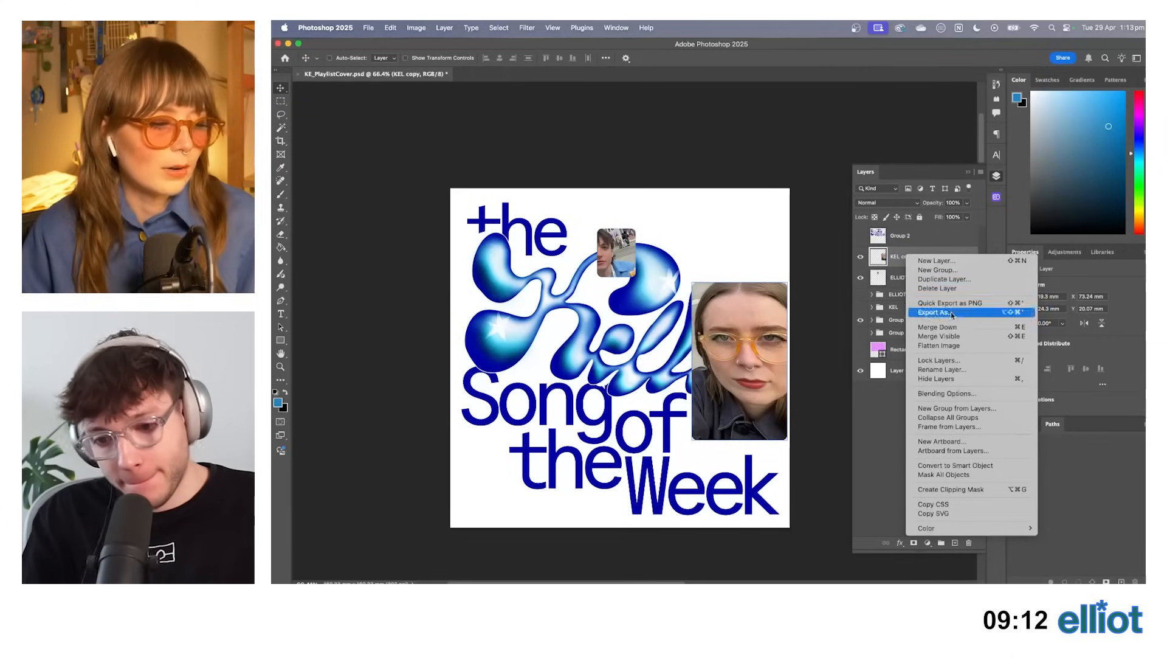
{"action": "left_click", "coordinate": [948, 393]}
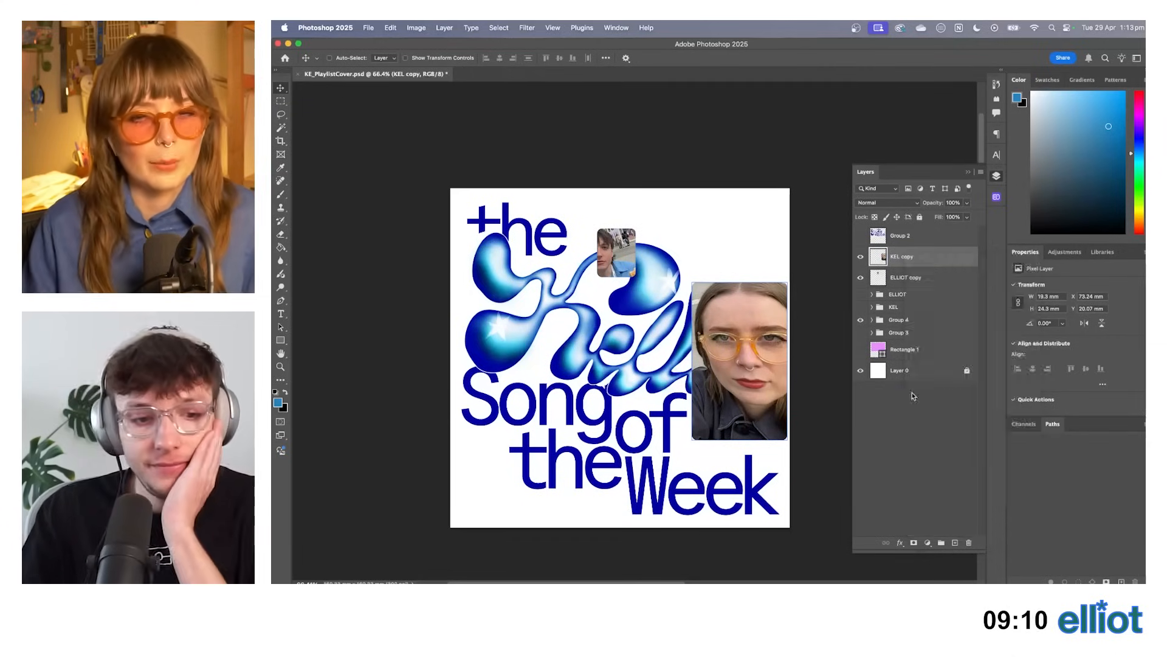
{"action": "left_click", "coordinate": [786, 269]}
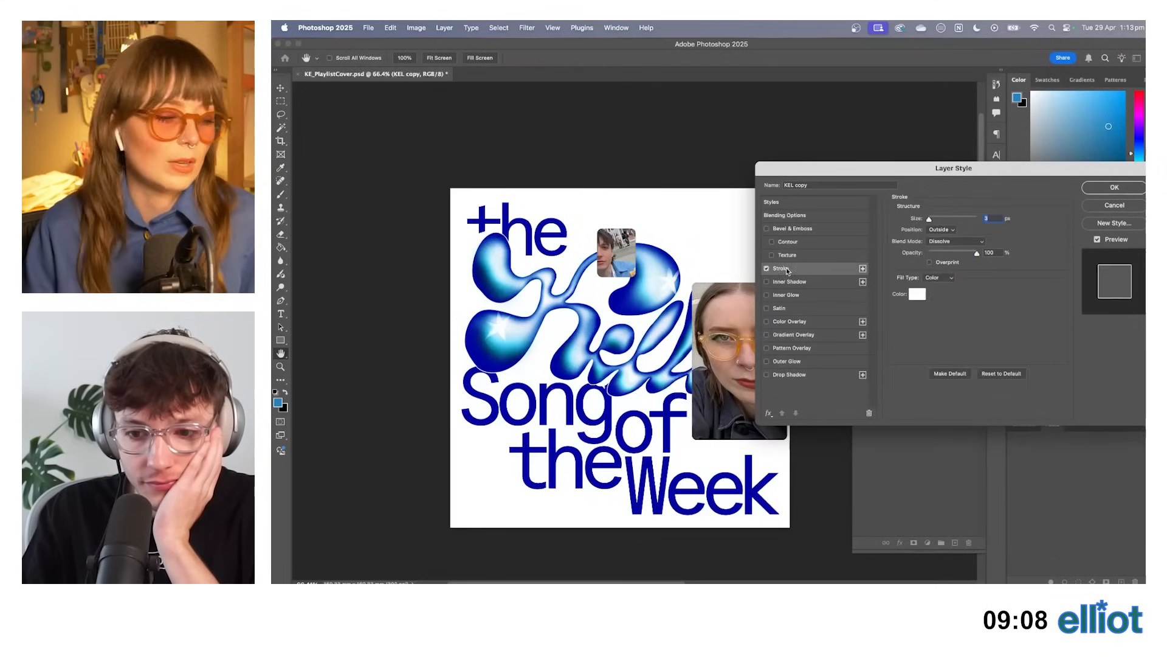
{"action": "left_click", "coordinate": [912, 295]}
{"action": "left_click", "coordinate": [925, 278]}
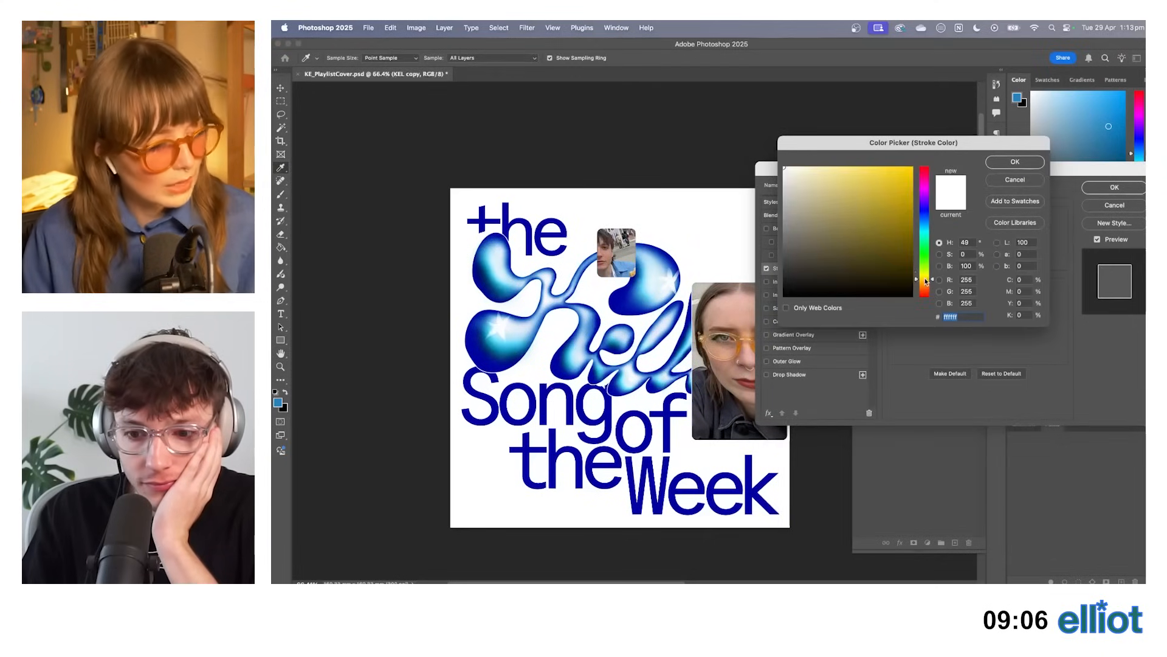
{"action": "left_click", "coordinate": [913, 168]}
{"action": "left_click", "coordinate": [925, 282]}
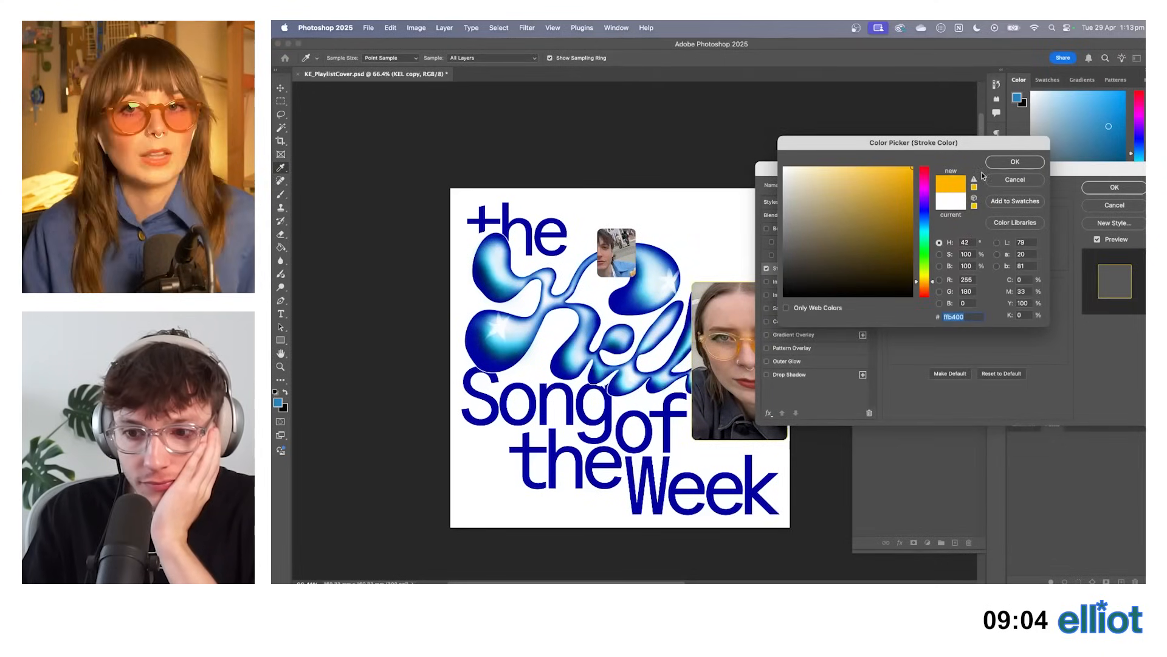
{"action": "left_click", "coordinate": [1015, 162]}
{"action": "left_click", "coordinate": [1115, 188]}
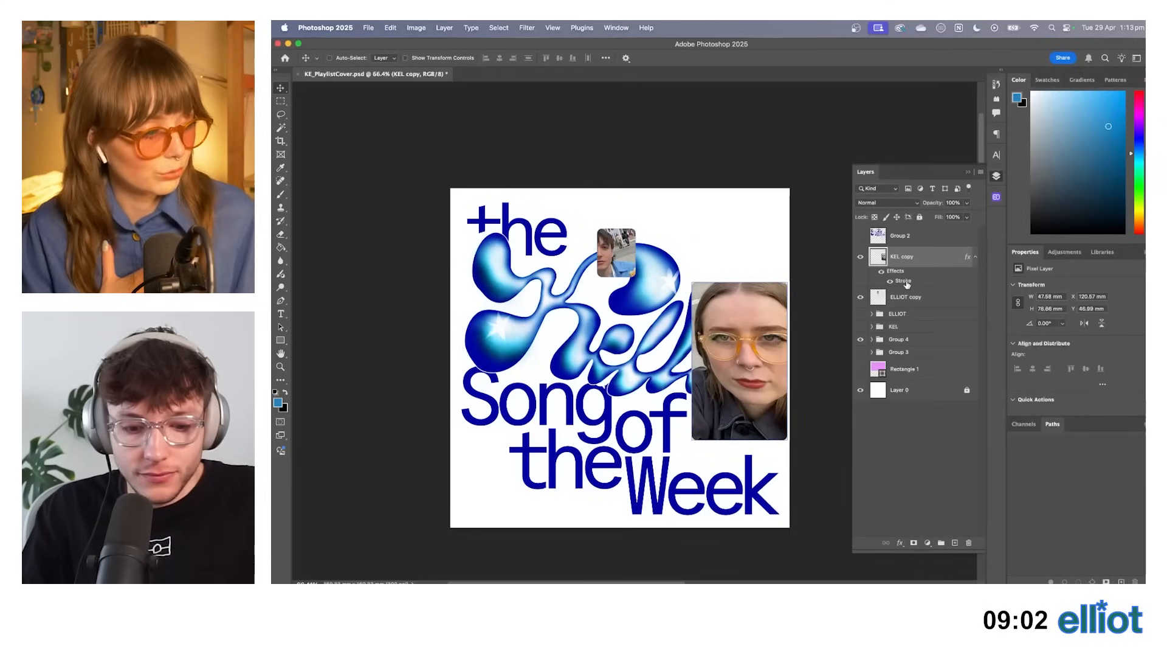
{"action": "left_click_drag", "start_coordinate": [907, 284], "coordinate": [908, 297]}
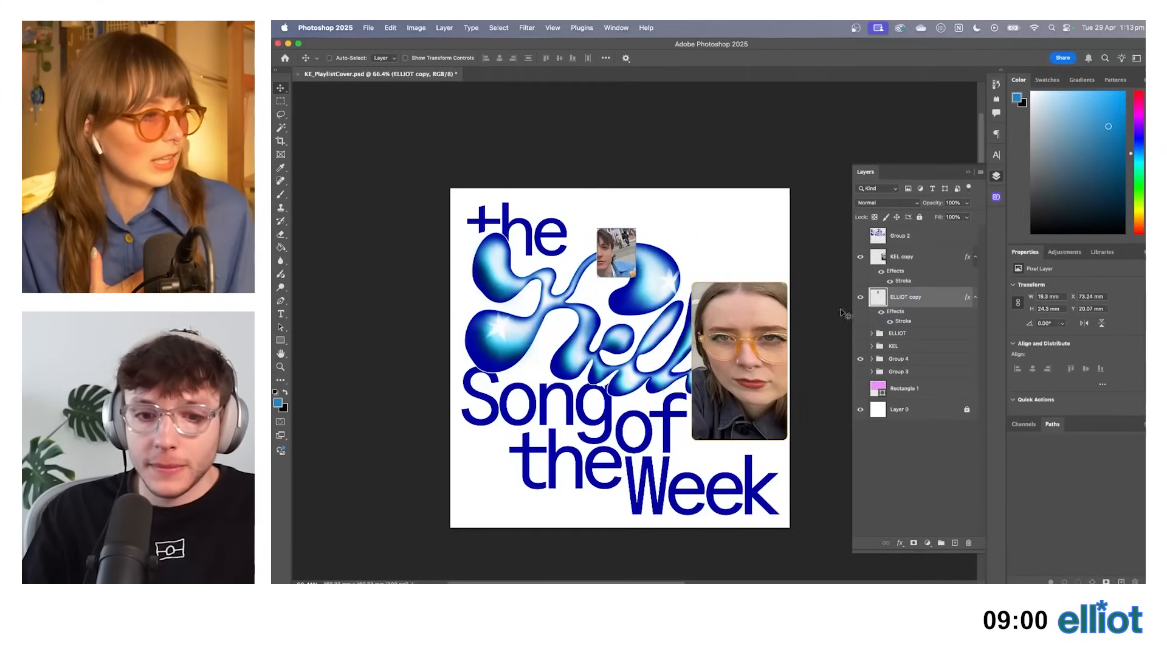
Enlarge the small portrait to about 284% and place it in the cover's upper-right area.
{"action": "key", "text": "super+t"}
{"action": "left_click_drag", "start_coordinate": [634, 252], "coordinate": [704, 276]}
{"action": "key", "text": "Return"}
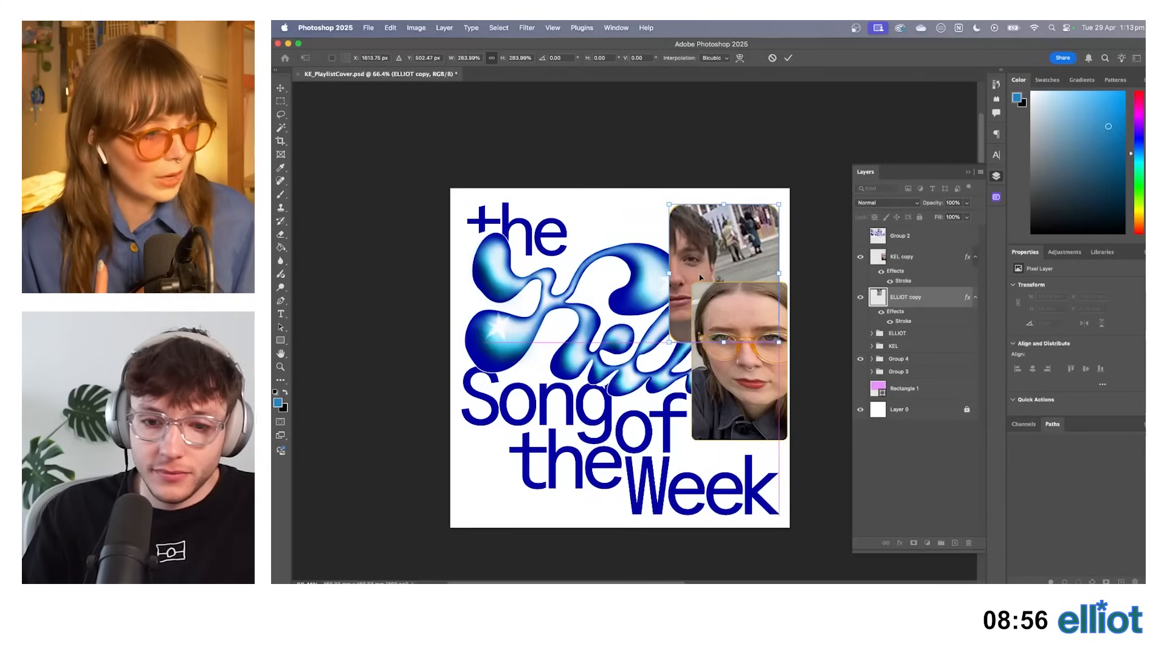
Move the glasses portrait to the cover's lower-left corner and shift the other portrait closer to the upper-right corner.
{"action": "left_click", "coordinate": [921, 265]}
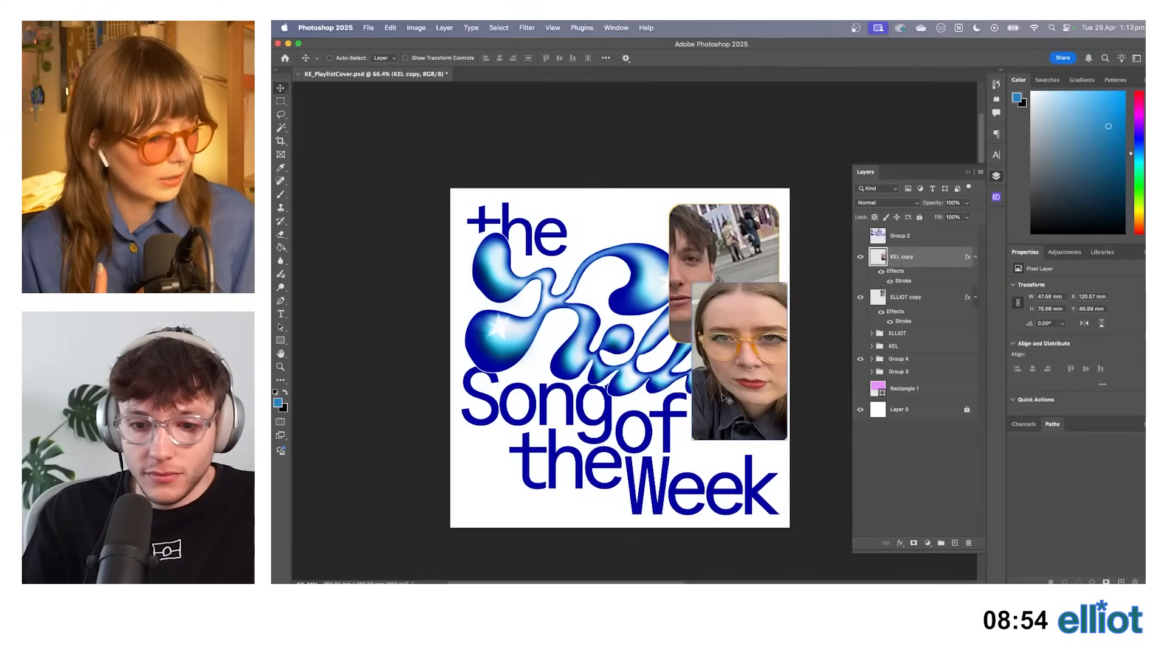
{"action": "left_click_drag", "start_coordinate": [763, 359], "coordinate": [536, 438]}
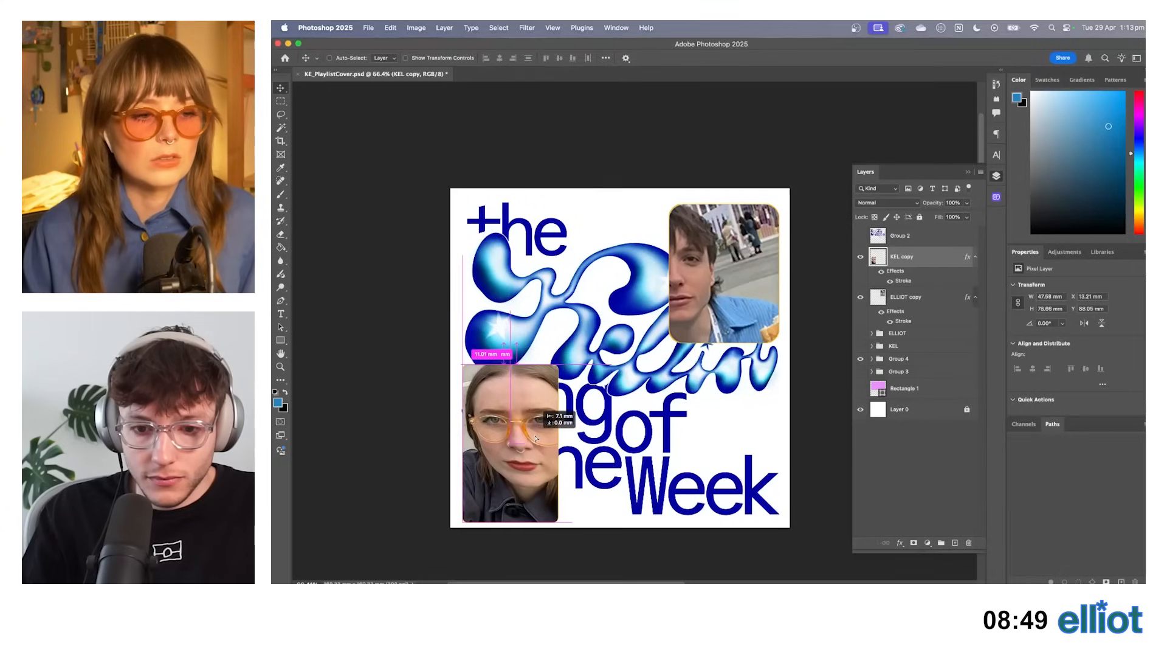
{"action": "left_click", "coordinate": [911, 298]}
{"action": "left_click_drag", "start_coordinate": [689, 276], "coordinate": [748, 277]}
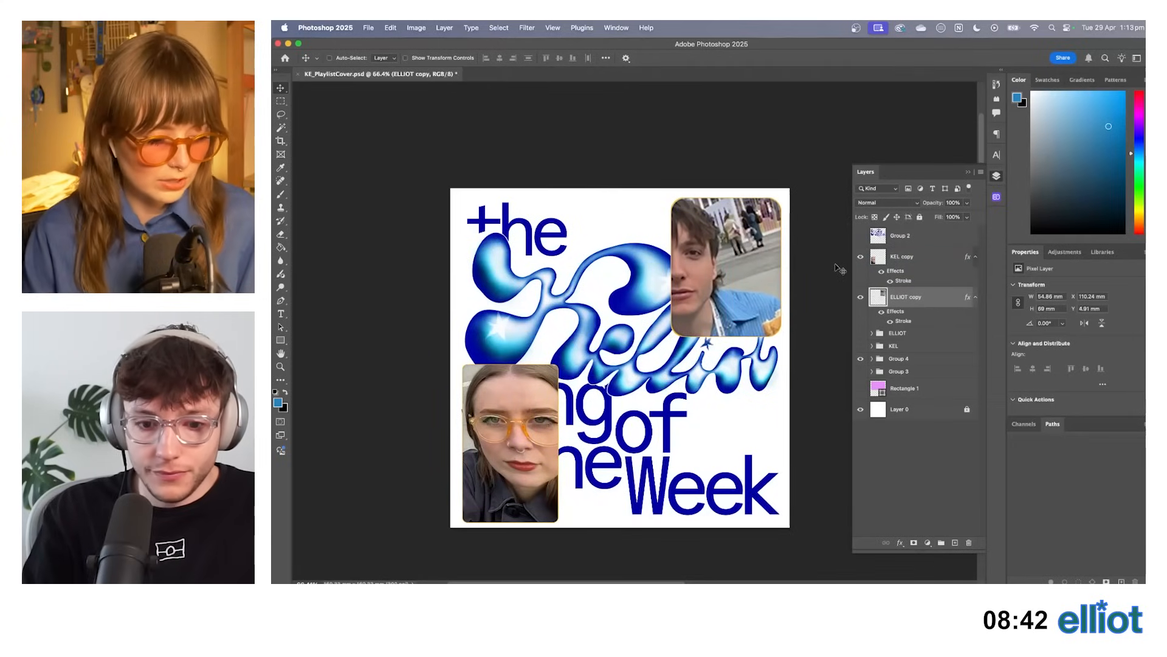
{"action": "scroll", "coordinate": [704, 416], "scroll_direction": "down", "scroll_amount": 5}
{"action": "scroll", "coordinate": [704, 416], "scroll_direction": "up", "scroll_amount": 5}
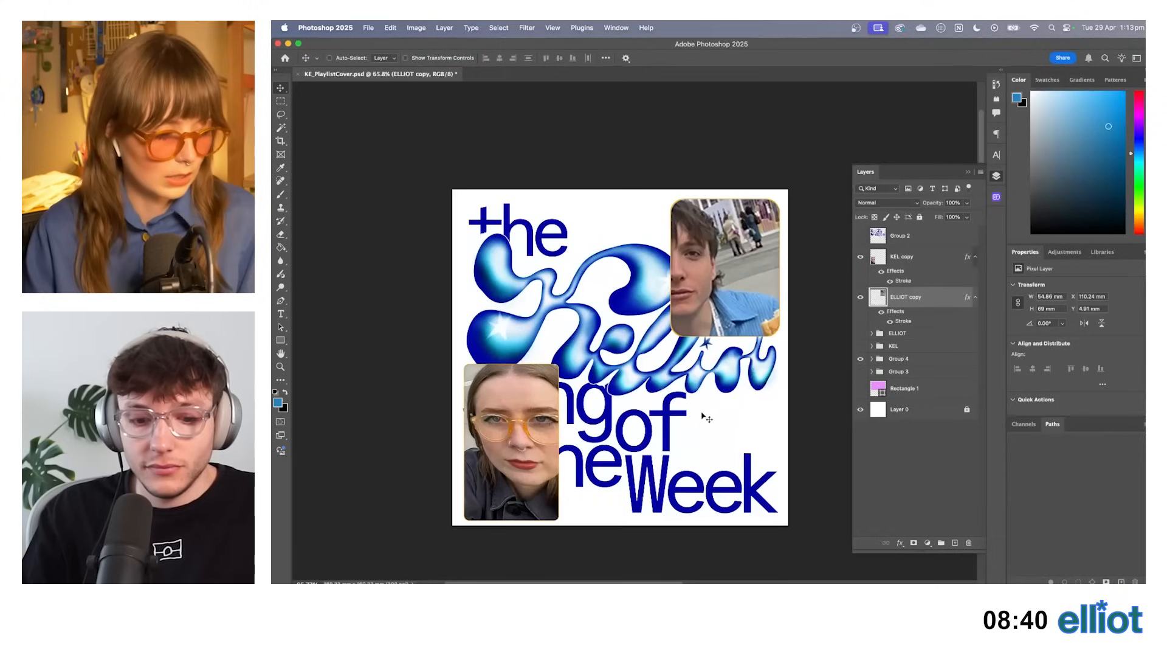
Nudge the lower-left portrait to about X 4.5 mm, Y 86.2 mm to adjust its margins.
{"action": "left_click", "coordinate": [905, 261]}
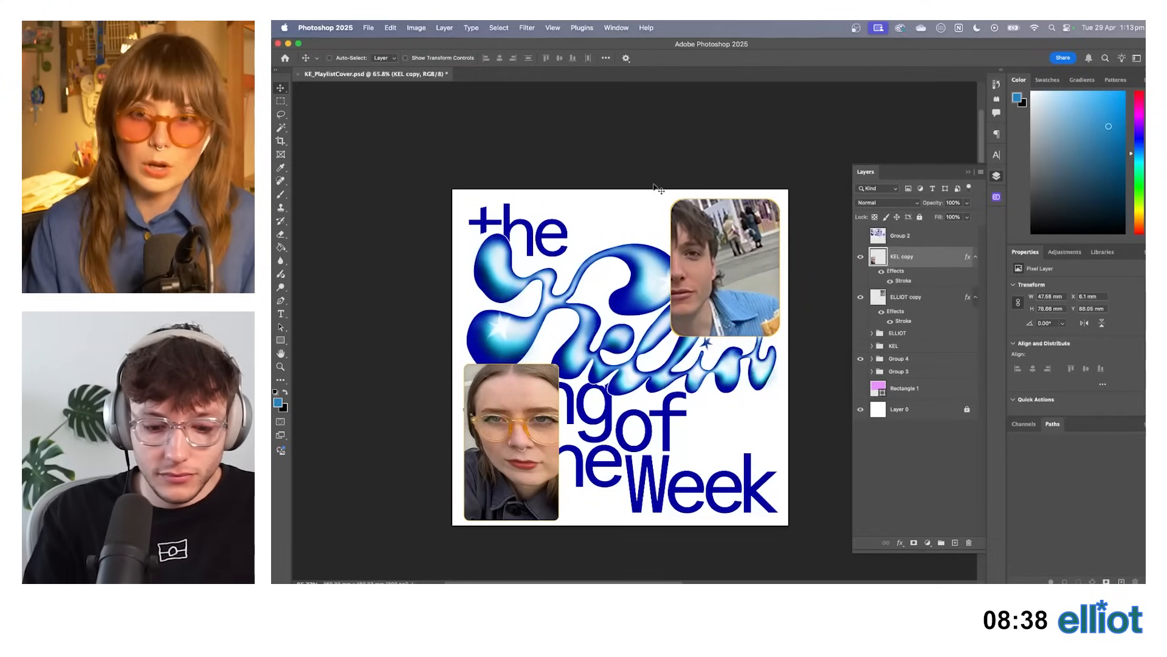
{"action": "key", "text": "shift+Left"}
{"action": "key", "text": "shift+Left"}
{"action": "key", "text": "shift+Up"}
{"action": "key", "text": "shift+Up"}
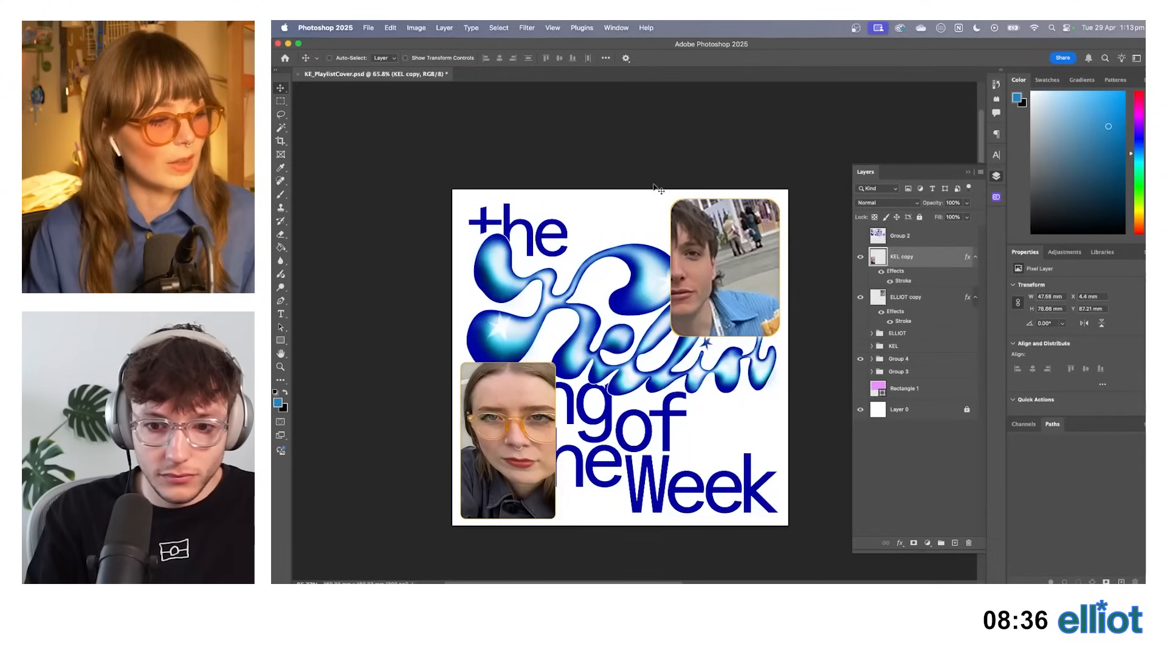
{"action": "key", "text": "Up"}
{"action": "key", "text": "Up"}
{"action": "key", "text": "Right"}
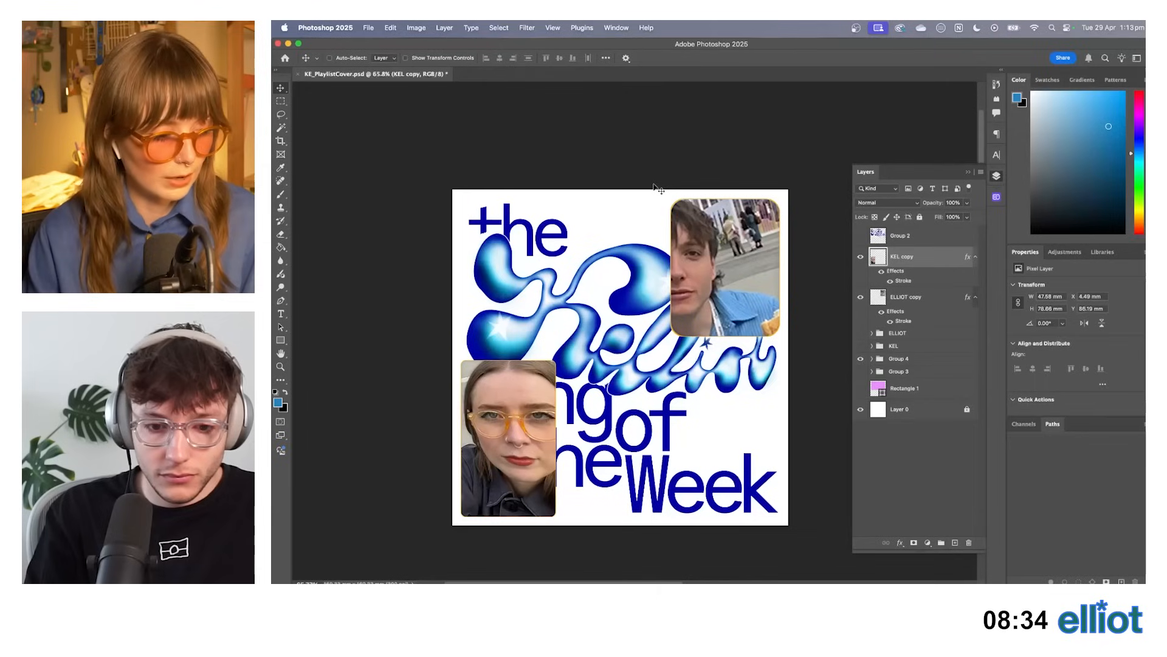
Nudge the upper-right portrait to about X 110 mm, Y 4 mm to adjust its margins.
{"action": "left_click", "coordinate": [691, 211], "text": "super"}
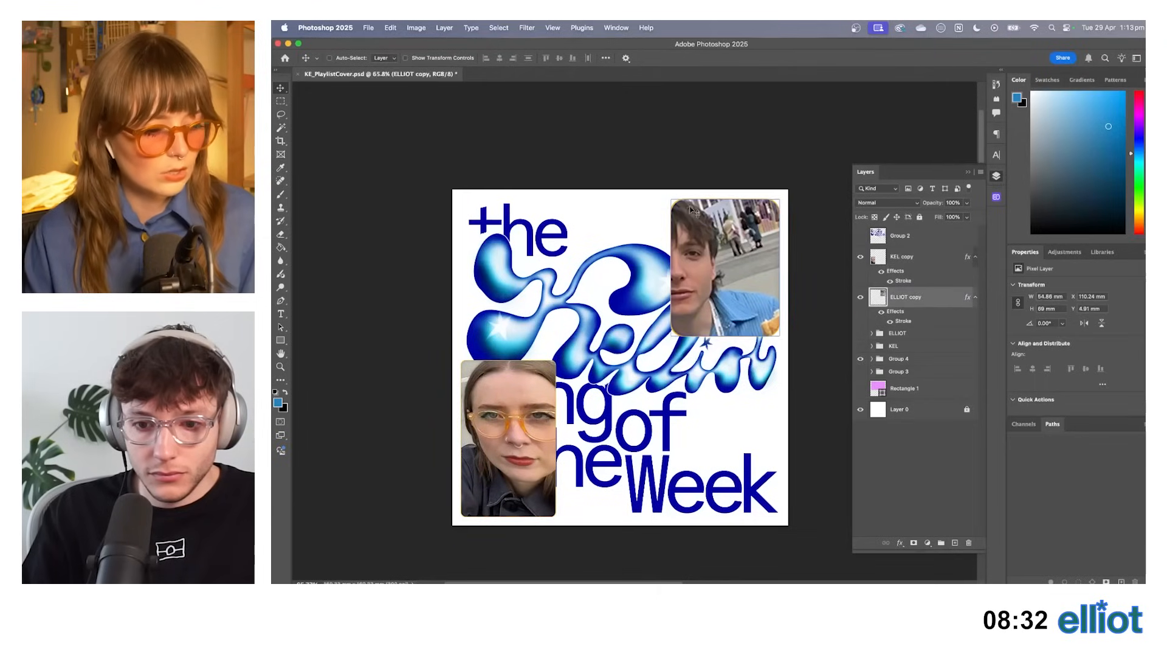
{"action": "key", "text": "shift+Up"}
{"action": "key", "text": "Left"}
{"action": "key", "text": "Left"}
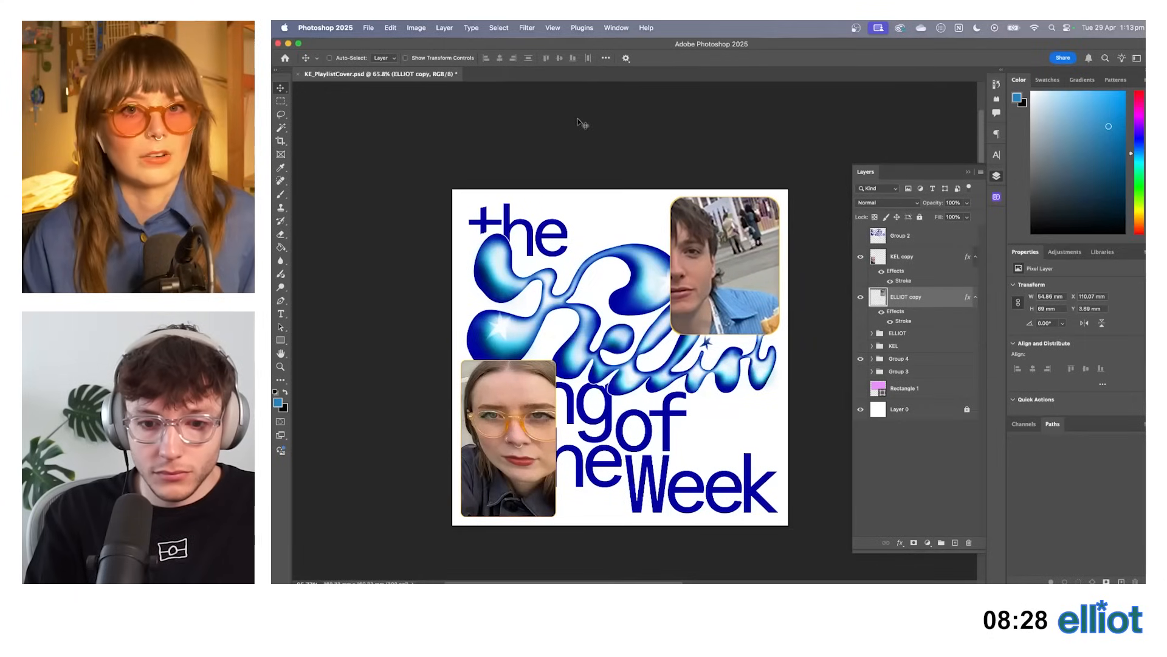
{"action": "key", "text": "Down"}
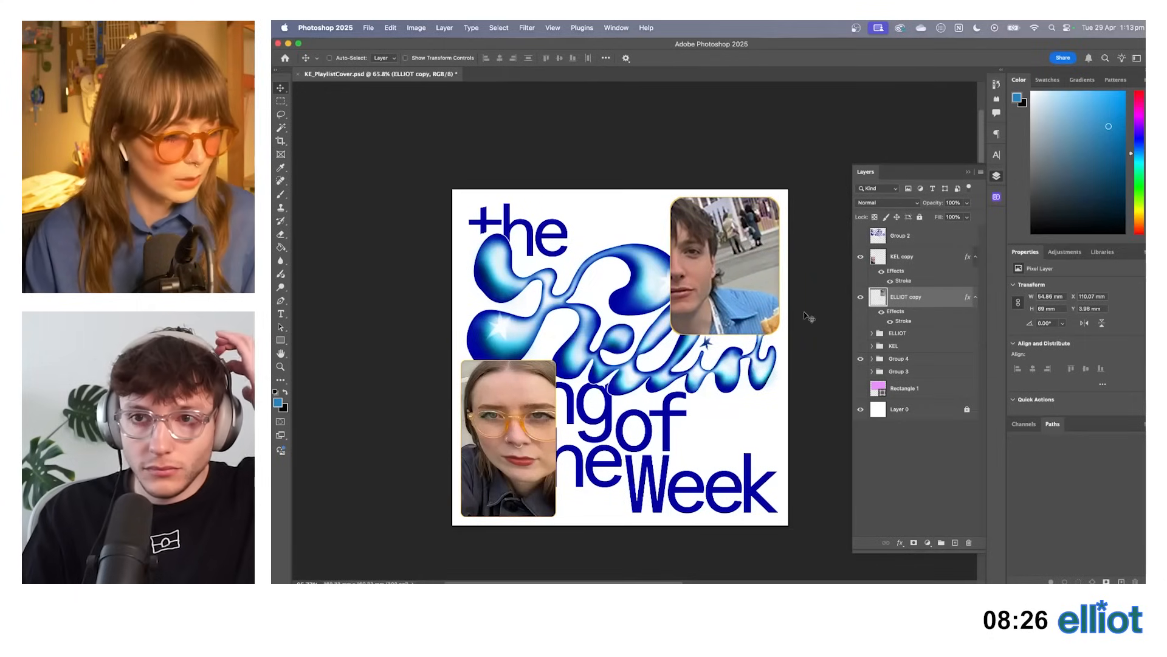
Set the blend mode of both merged portrait layers to Darker Color.
{"action": "left_click", "coordinate": [876, 203]}
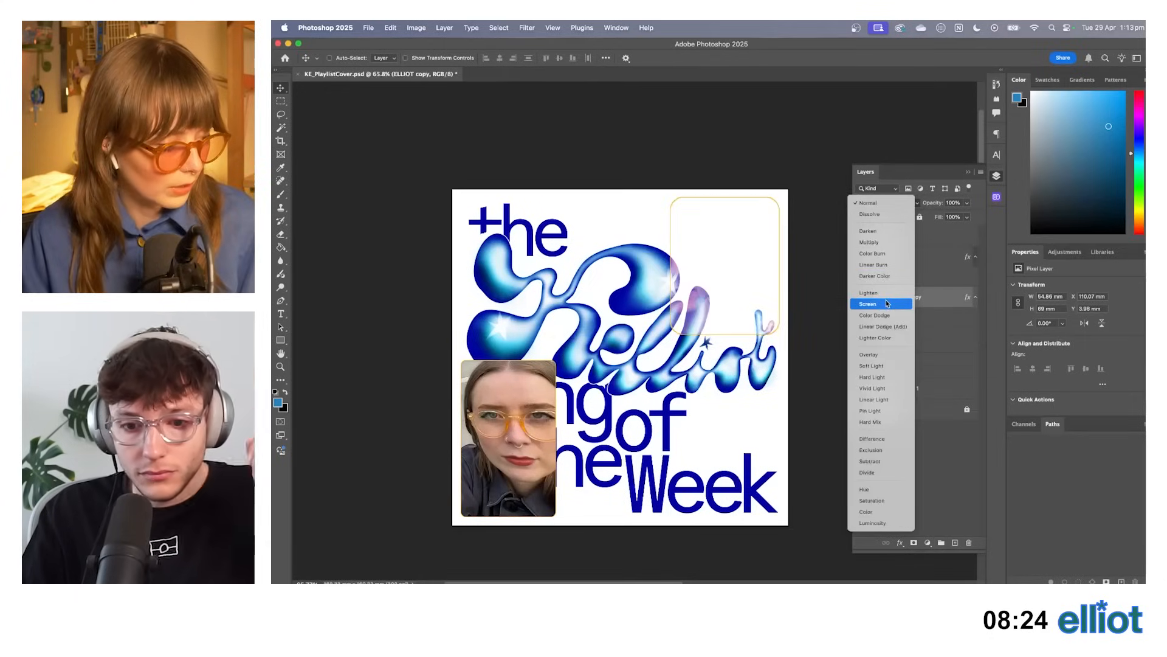
{"action": "left_click", "coordinate": [882, 276]}
{"action": "left_click", "coordinate": [901, 262]}
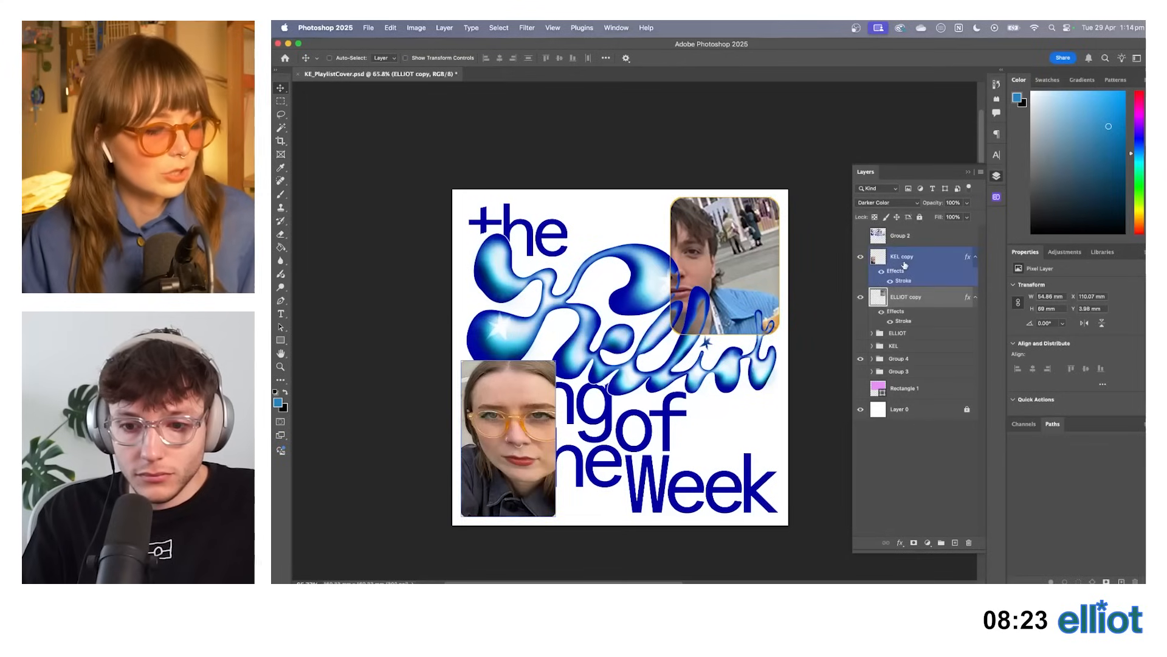
{"action": "left_click", "coordinate": [884, 203]}
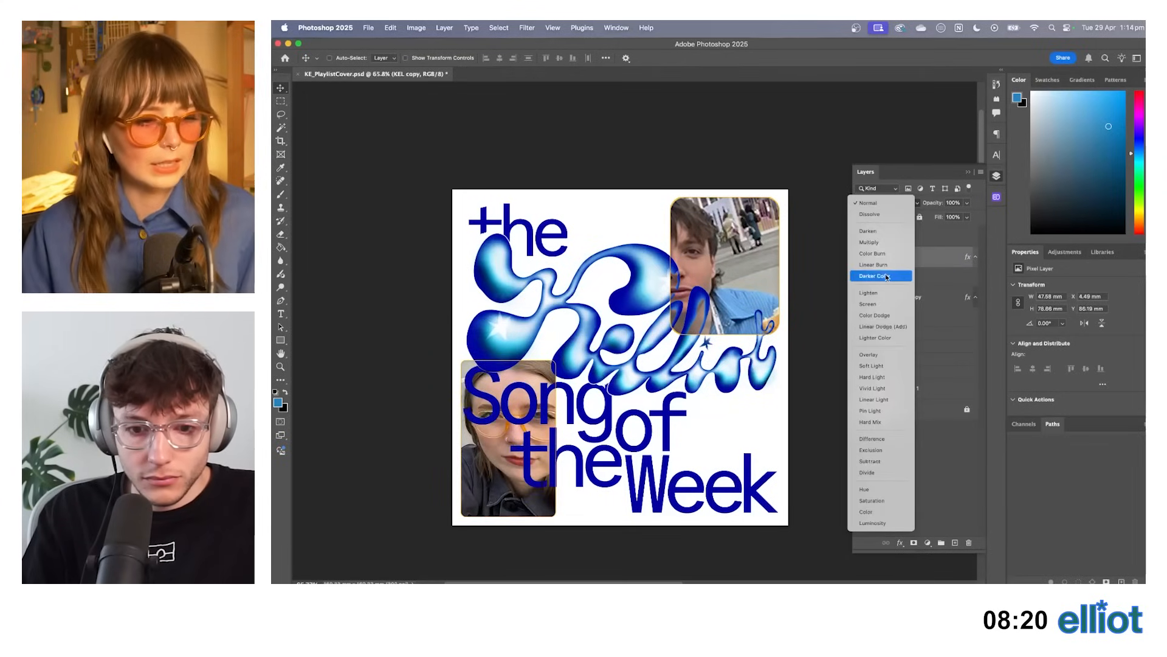
{"action": "left_click", "coordinate": [887, 277]}
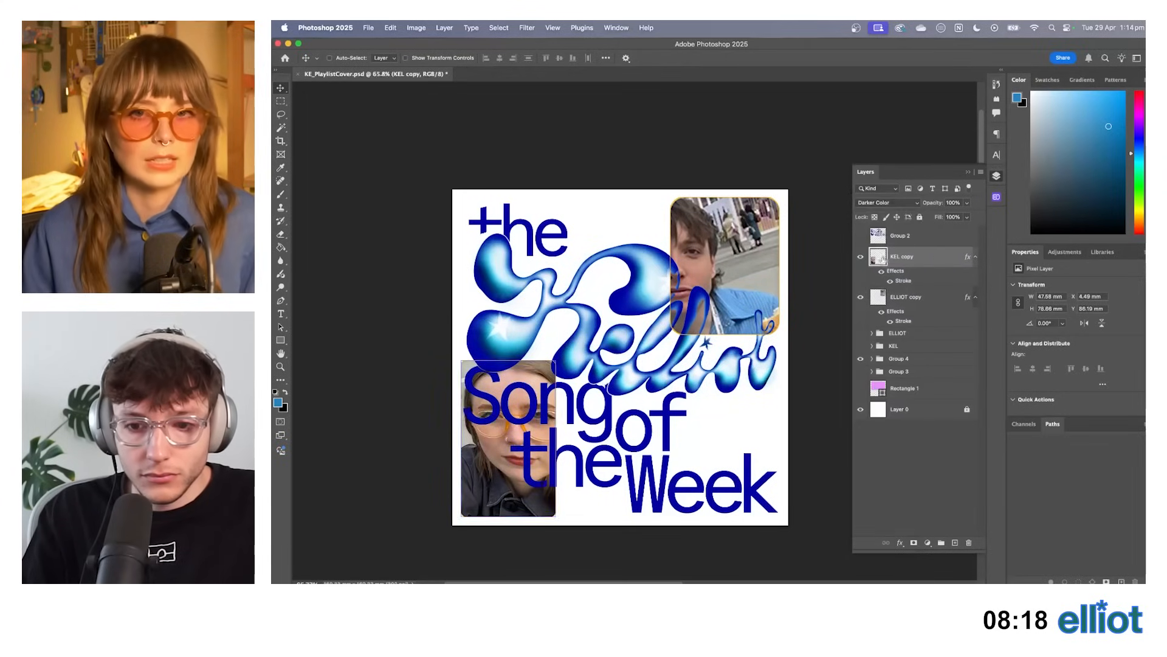
Shift the lower-left portrait slightly down to about Y 87 mm.
{"action": "left_click_drag", "start_coordinate": [567, 406], "coordinate": [590, 318]}
{"action": "left_click_drag", "start_coordinate": [663, 312], "coordinate": [663, 406]}
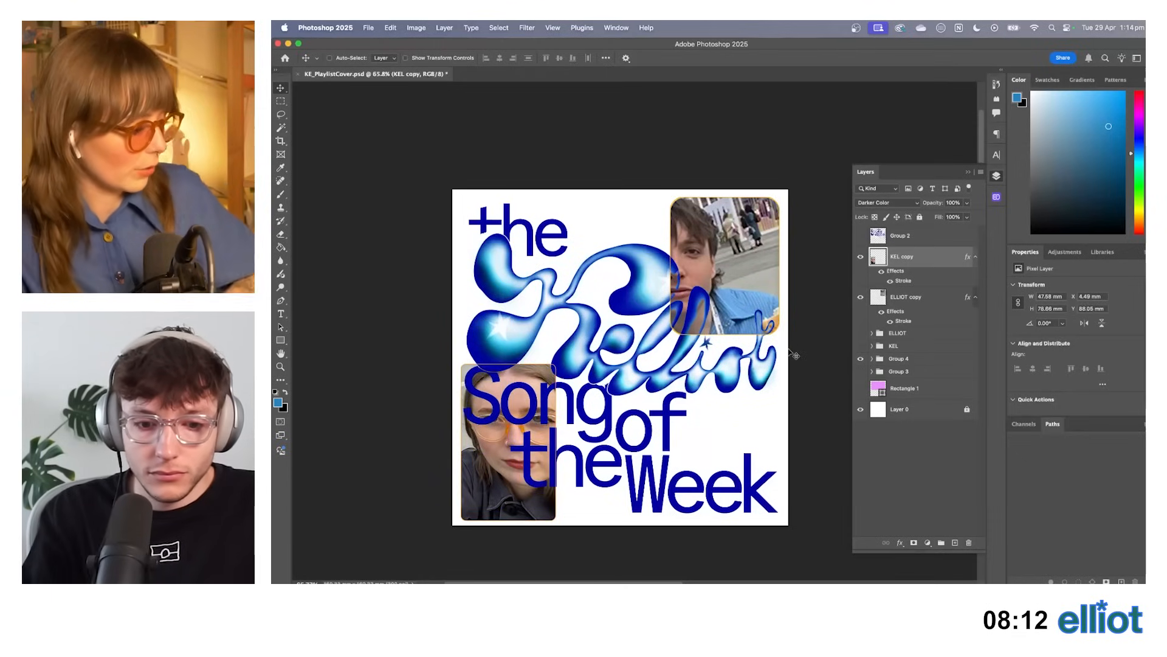
{"action": "scroll", "coordinate": [730, 325], "scroll_direction": "down", "scroll_amount": 5}
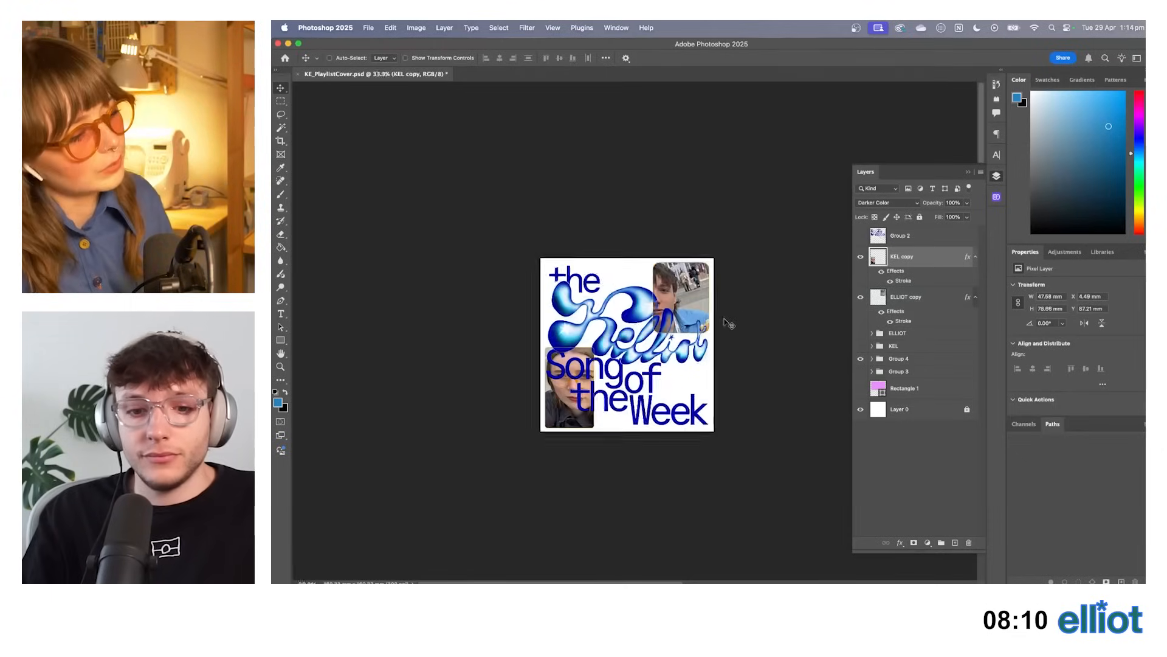
{"action": "scroll", "coordinate": [730, 325], "scroll_direction": "up", "scroll_amount": 5}
Try swapping the portraits, with the glasses portrait at the right edge and the other at lower left, and undo the swap.
{"action": "left_click_drag", "start_coordinate": [561, 428], "coordinate": [714, 345]}
{"action": "left_click_drag", "start_coordinate": [624, 282], "coordinate": [821, 398]}
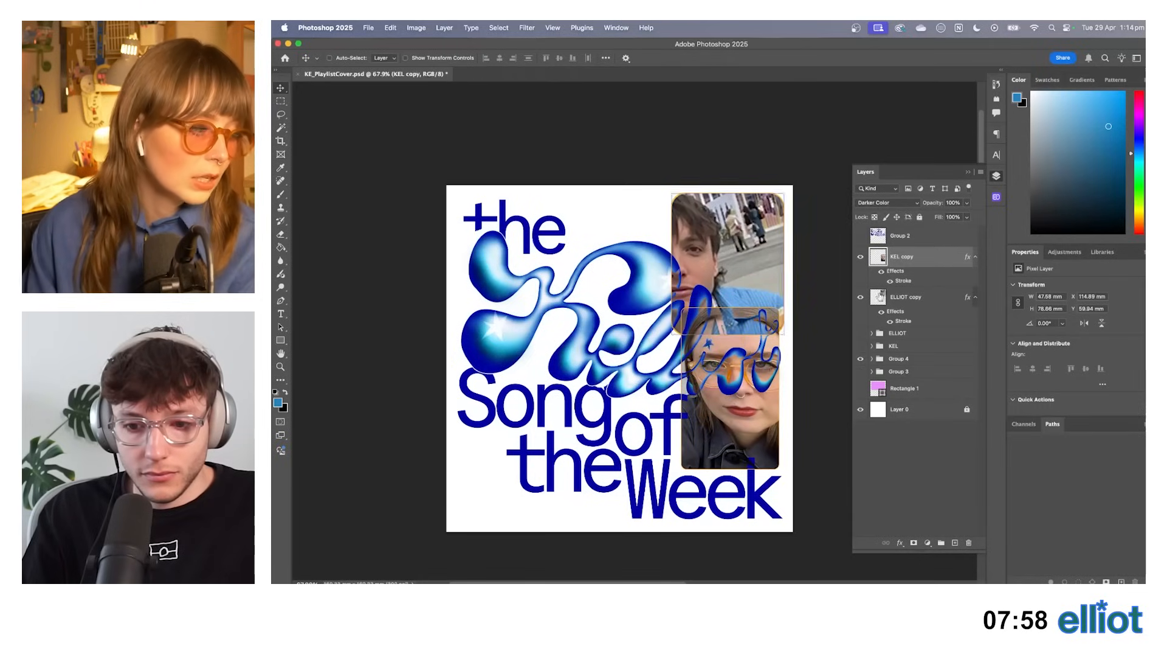
{"action": "left_click", "coordinate": [906, 297]}
{"action": "left_click_drag", "start_coordinate": [788, 279], "coordinate": [590, 429]}
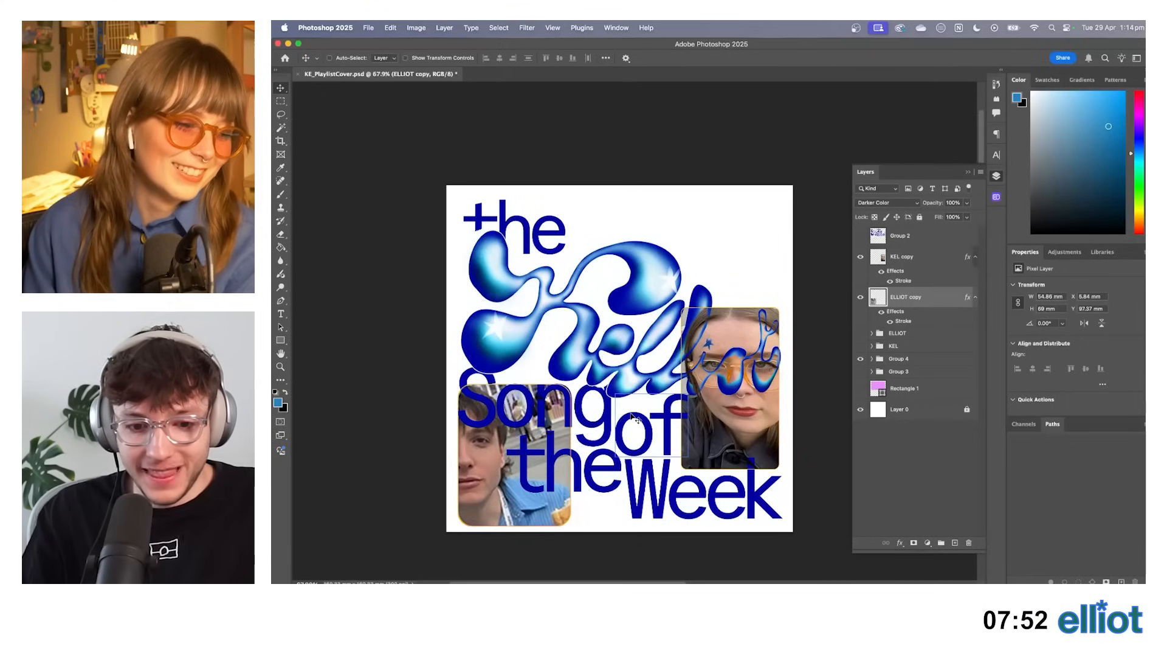
{"action": "key", "text": "shift+Left"}
{"action": "key", "text": "shift+Left"}
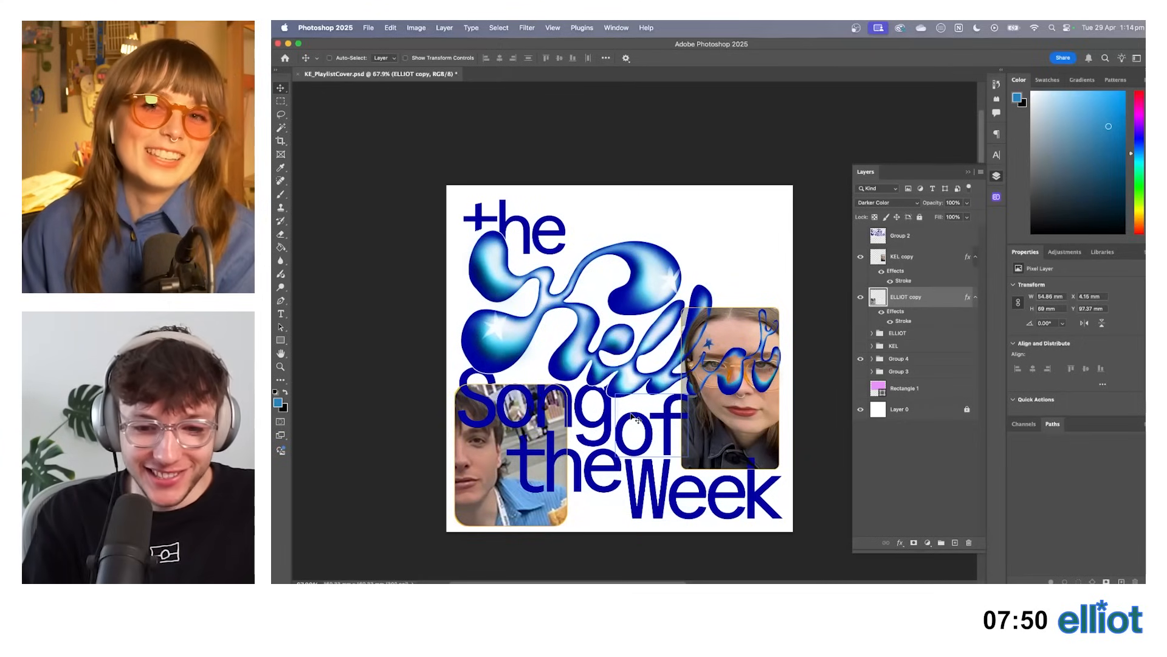
{"action": "scroll", "coordinate": [633, 417], "scroll_direction": "down", "scroll_amount": 4}
{"action": "scroll", "coordinate": [633, 417], "scroll_direction": "up", "scroll_amount": 5}
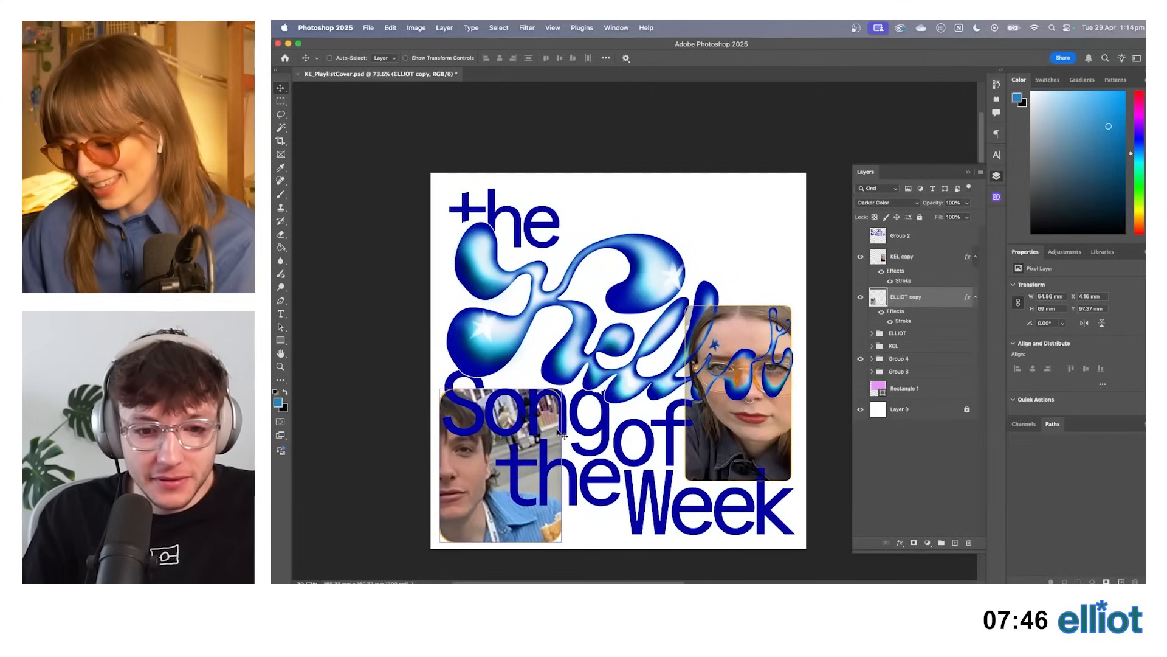
{"action": "left_click_drag", "start_coordinate": [612, 462], "coordinate": [578, 441]}
{"action": "key", "text": "super+minus"}
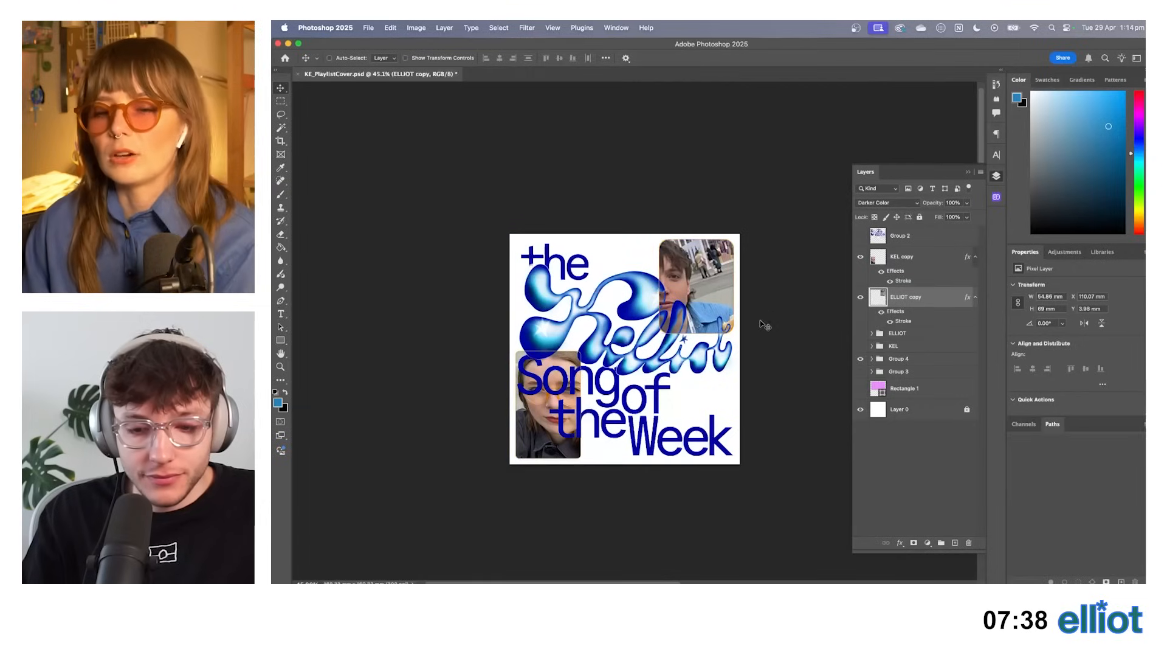
Hide both merged portraits, add a new layer above the visible lettering group, and fill it with the blue foreground colour.
{"action": "left_click_drag", "start_coordinate": [860, 298], "coordinate": [859, 256]}
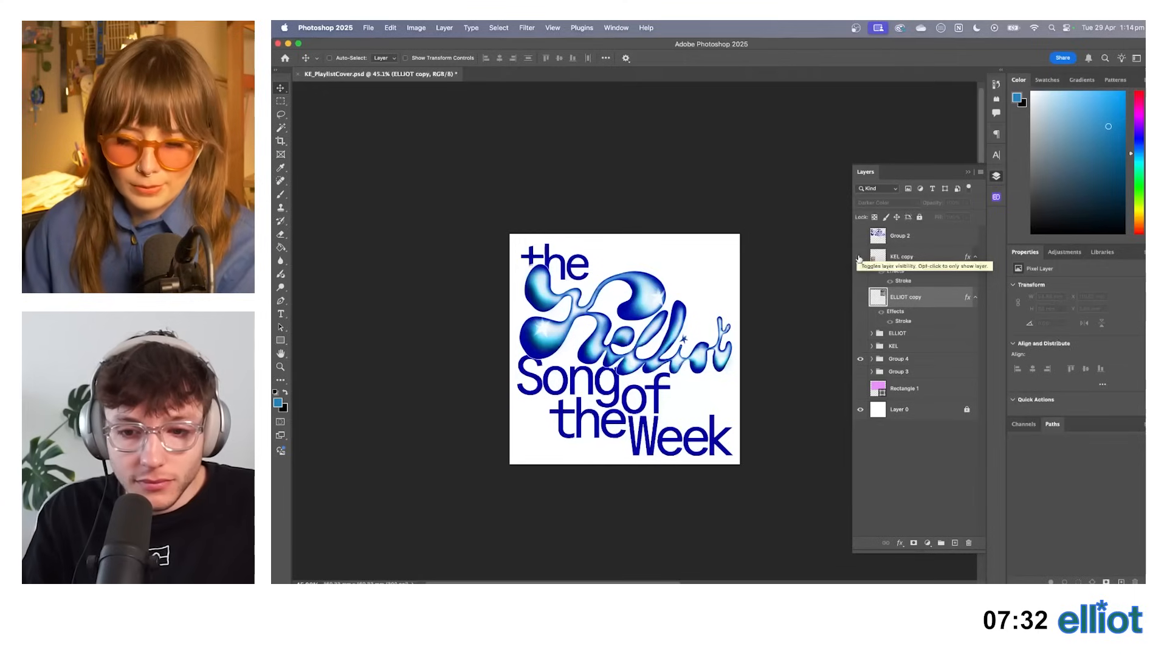
{"action": "left_click", "coordinate": [860, 256]}
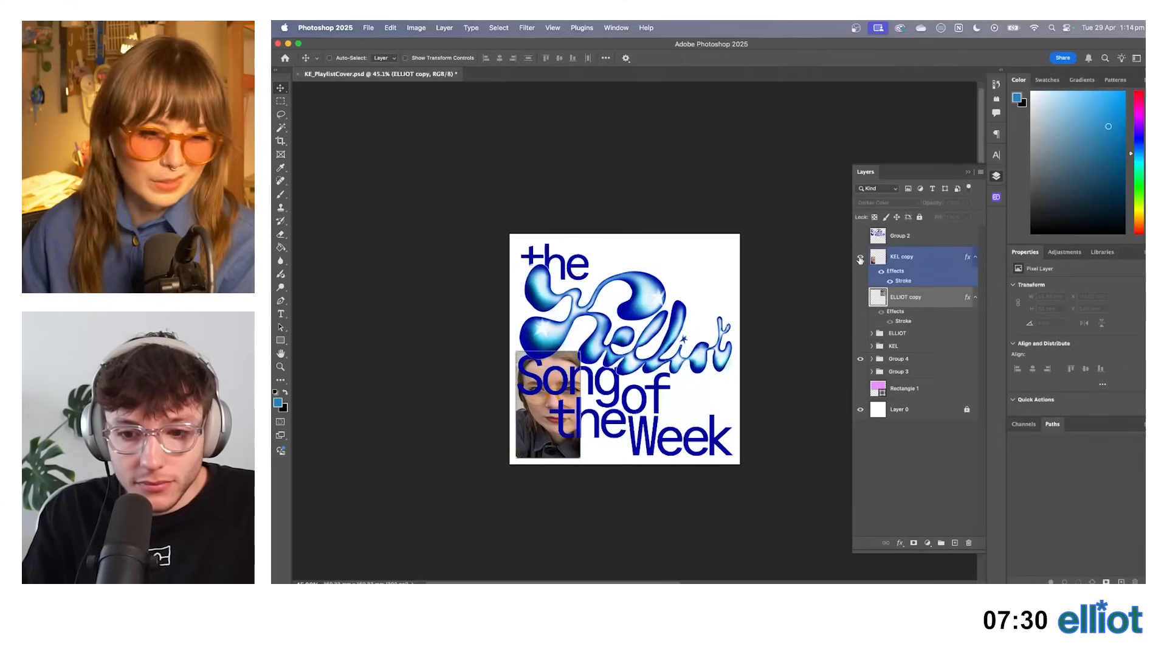
{"action": "left_click", "coordinate": [861, 257]}
{"action": "left_click", "coordinate": [907, 392]}
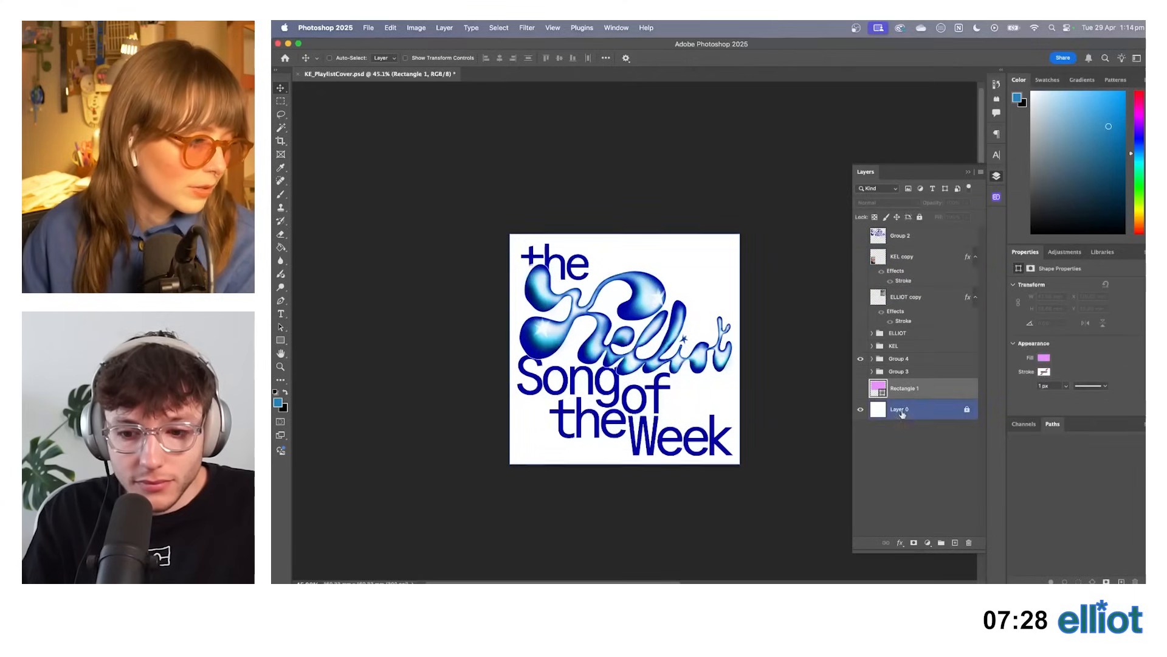
{"action": "left_click", "coordinate": [928, 415]}
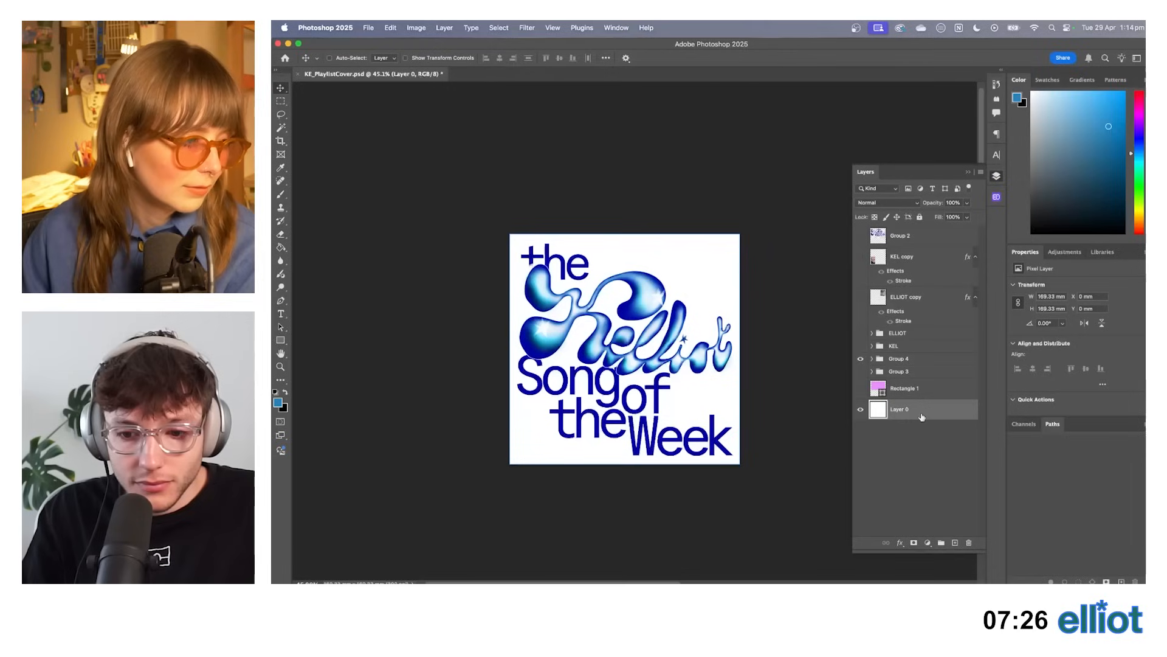
{"action": "left_click", "coordinate": [899, 360]}
{"action": "left_click", "coordinate": [955, 542]}
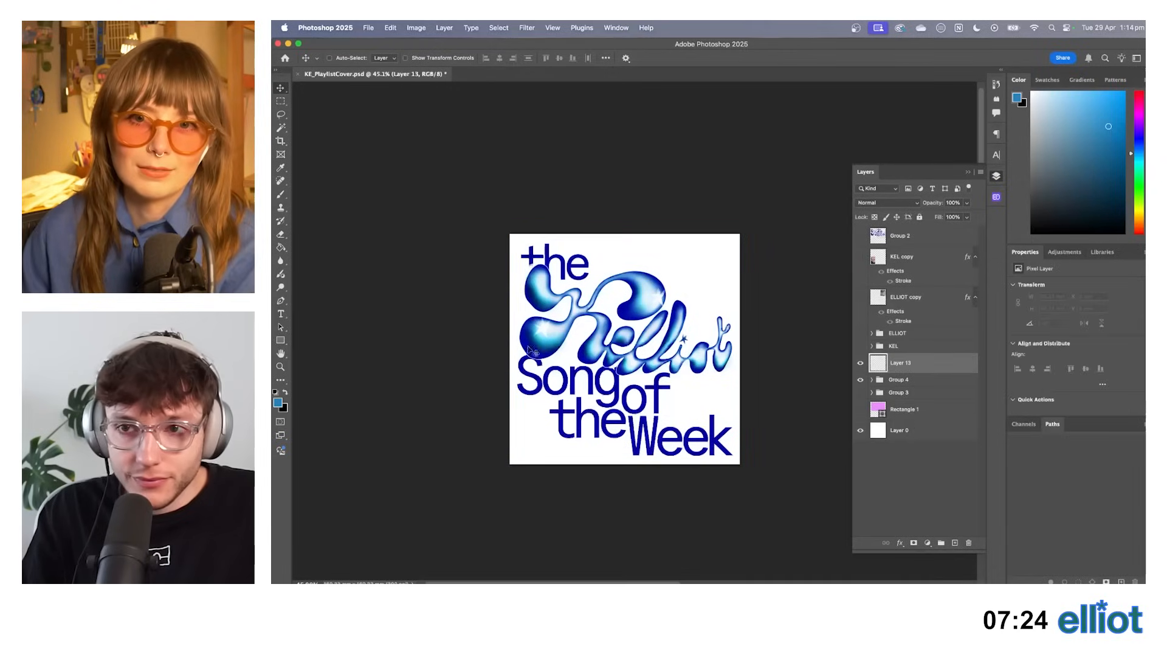
{"action": "left_click", "coordinate": [281, 247]}
{"action": "left_click", "coordinate": [608, 274]}
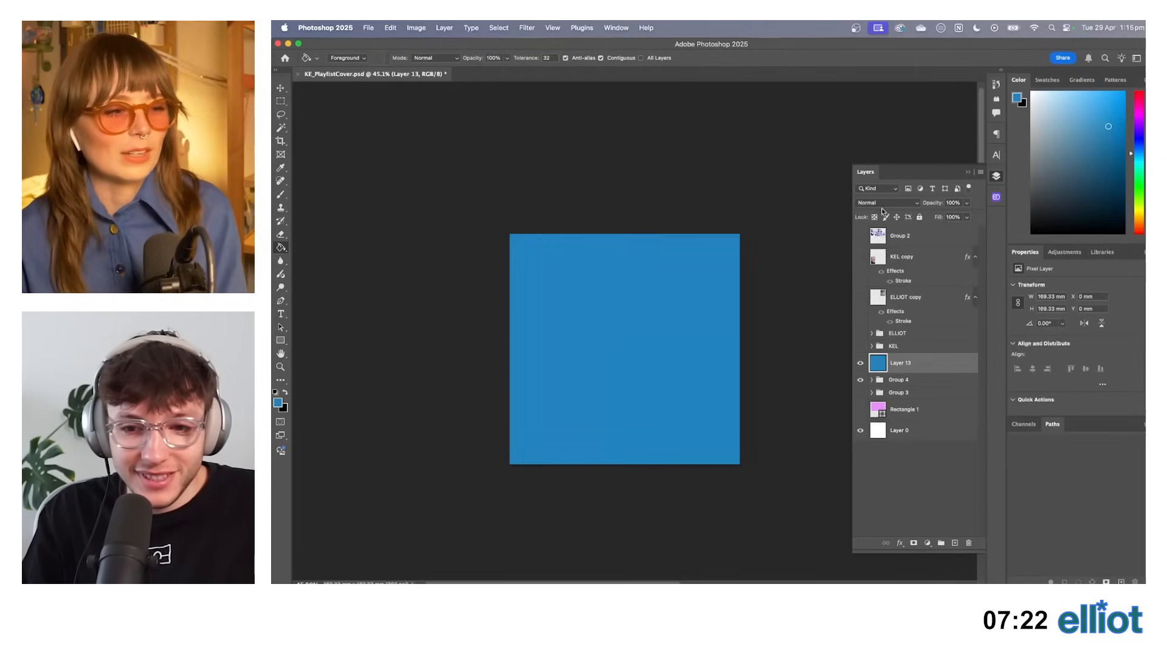
Preview blend modes such as Exclusion on the blue layer without applying one, and hide the layer.
{"action": "left_click", "coordinate": [887, 205]}
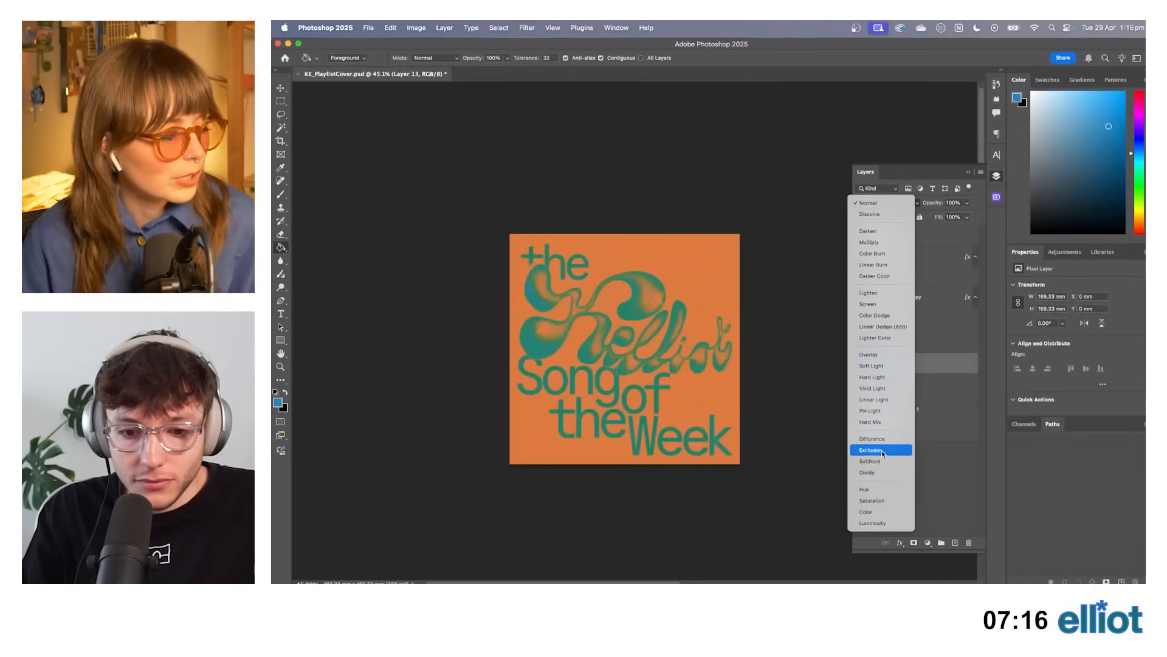
{"action": "left_click", "coordinate": [949, 343]}
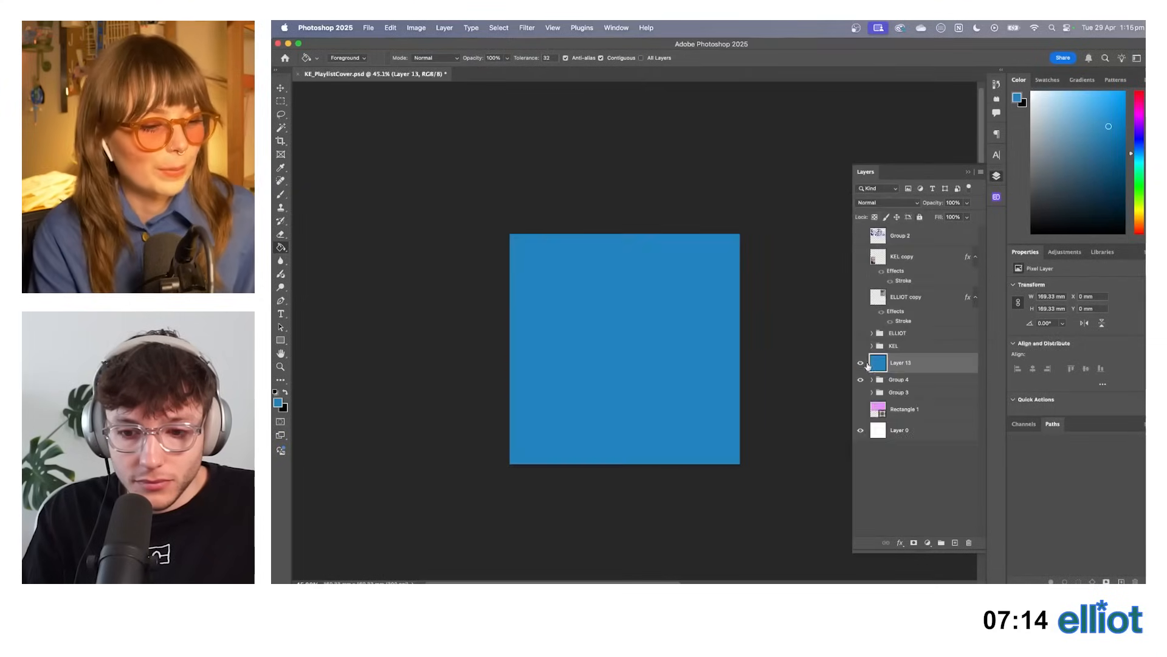
{"action": "left_click", "coordinate": [861, 363]}
Check the original portrait groups, hide them again, and show both merged portrait layers.
{"action": "left_click", "coordinate": [860, 347]}
{"action": "left_click", "coordinate": [860, 334]}
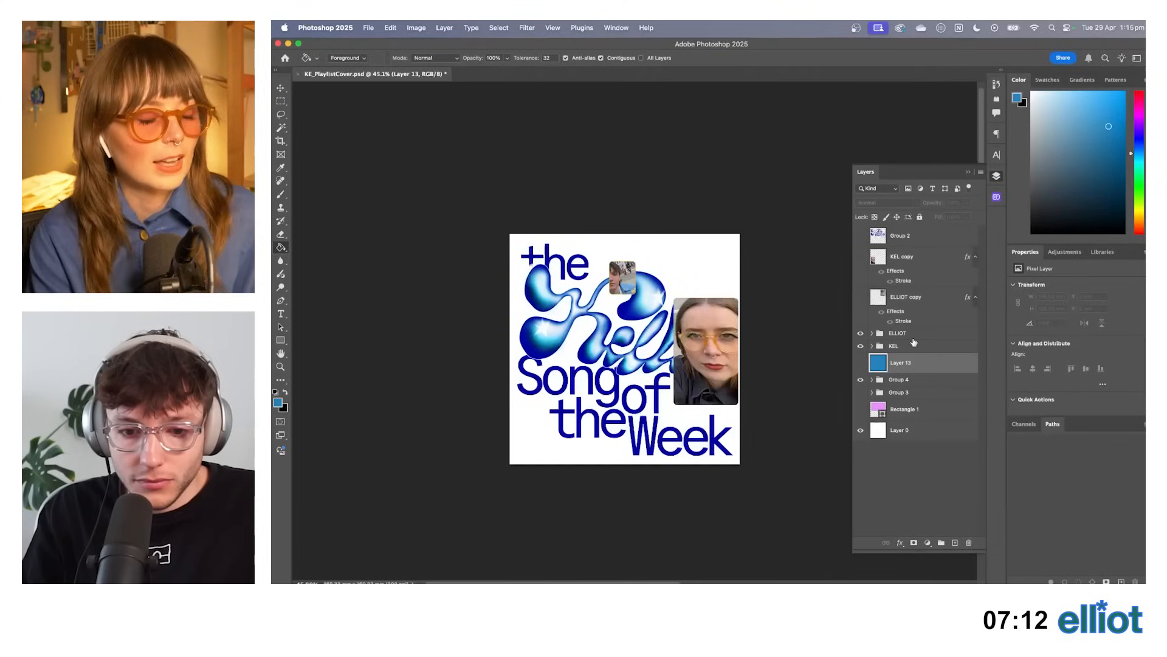
{"action": "left_click", "coordinate": [913, 334]}
{"action": "left_click", "coordinate": [860, 334]}
{"action": "left_click", "coordinate": [860, 346]}
{"action": "left_click", "coordinate": [861, 297]}
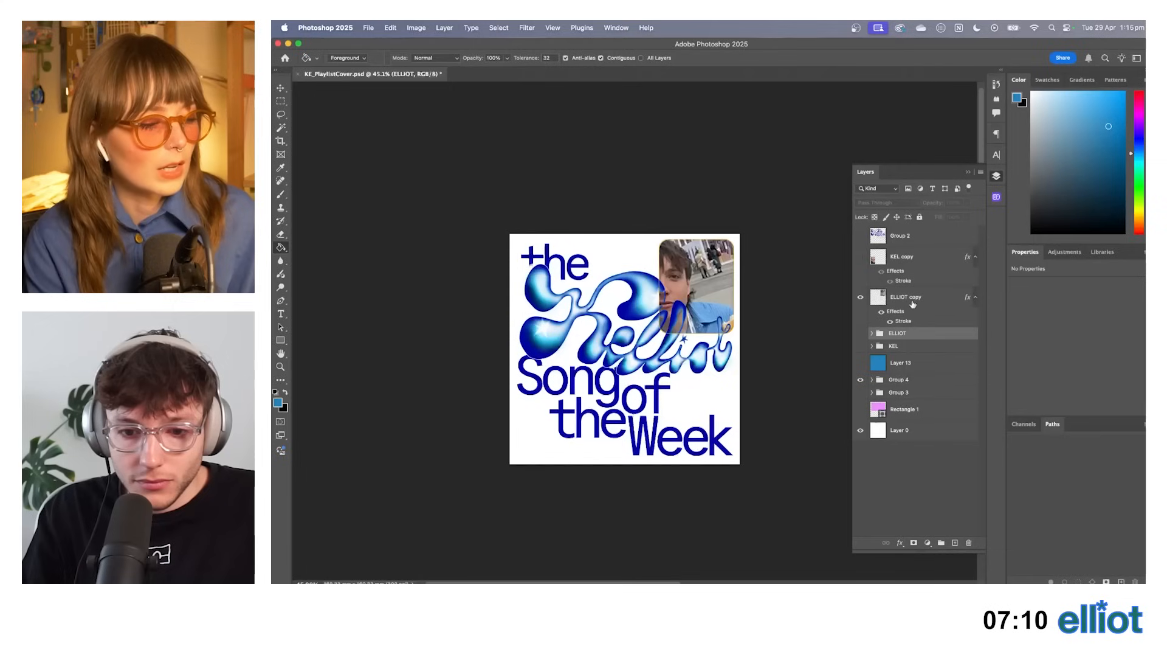
{"action": "left_click", "coordinate": [883, 298]}
{"action": "left_click", "coordinate": [859, 257]}
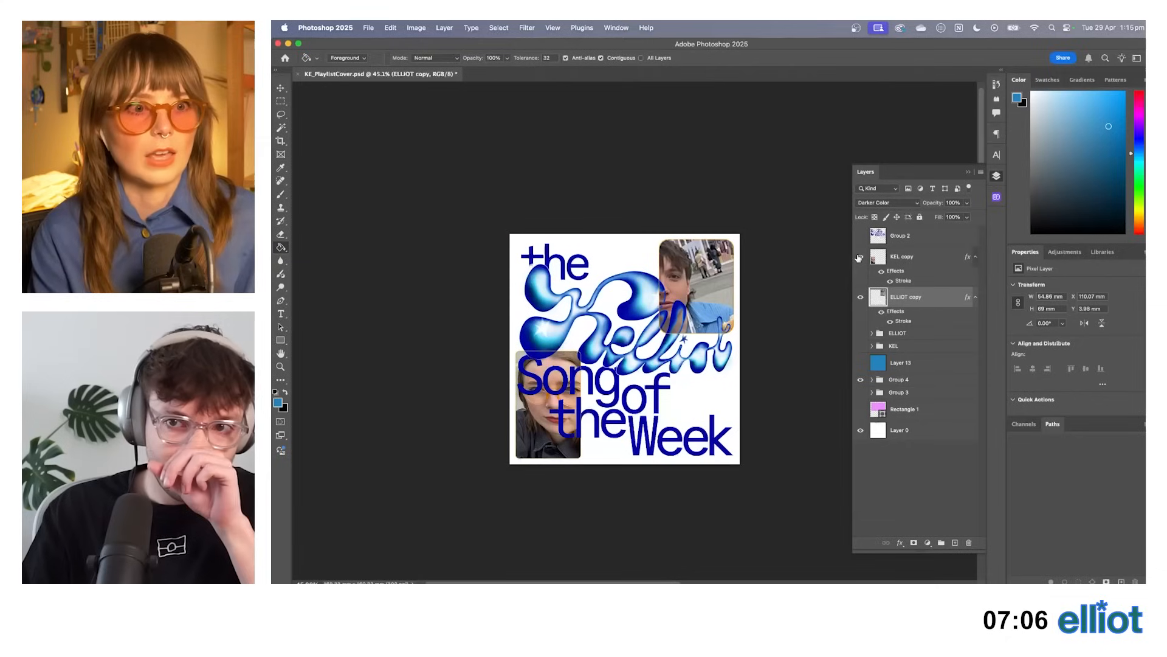
Try scaling the upper-right portrait to about 58% in the cover's corner, and undo the move and scaling.
{"action": "left_click", "coordinate": [898, 257]}
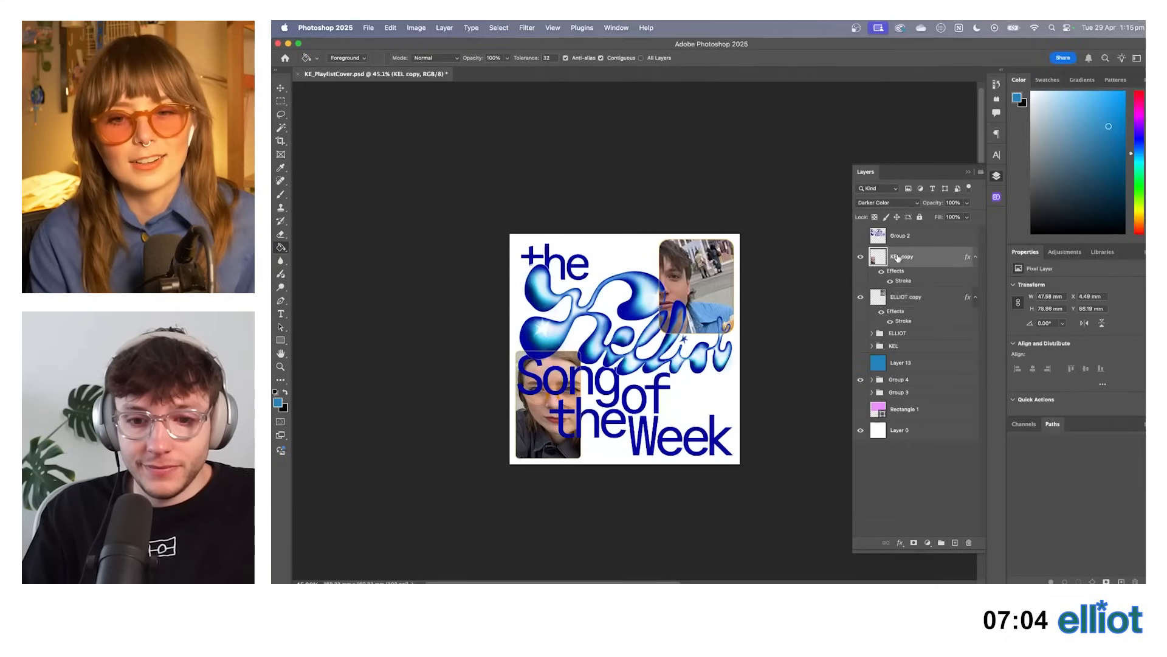
{"action": "left_click", "coordinate": [907, 298]}
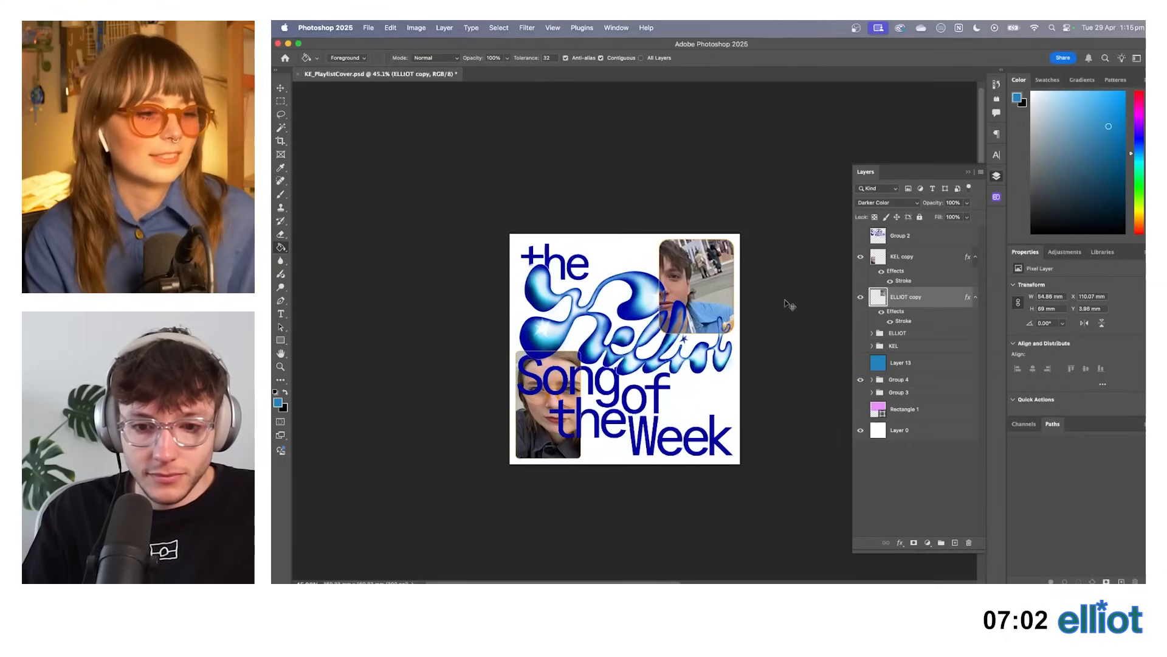
{"action": "key", "text": "v"}
{"action": "left_click_drag", "start_coordinate": [724, 280], "coordinate": [745, 291]}
{"action": "key", "text": "super+t"}
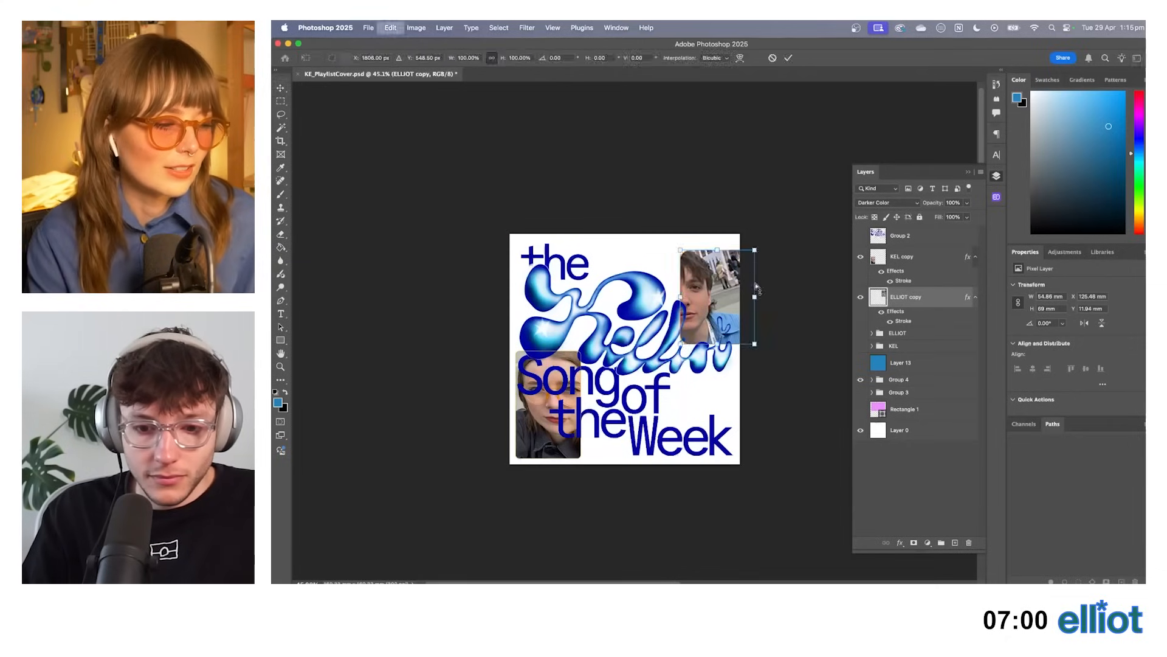
{"action": "left_click_drag", "start_coordinate": [757, 250], "coordinate": [713, 281]}
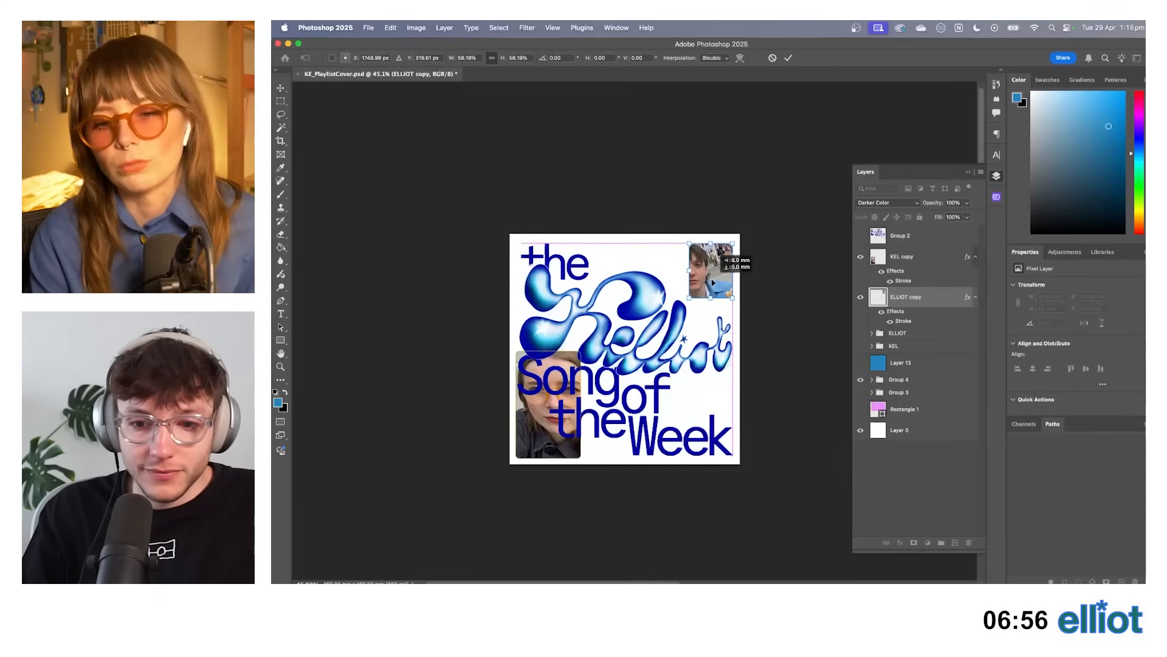
{"action": "key", "text": "Return"}
{"action": "key", "text": "super+z"}
{"action": "key", "text": "super+z"}
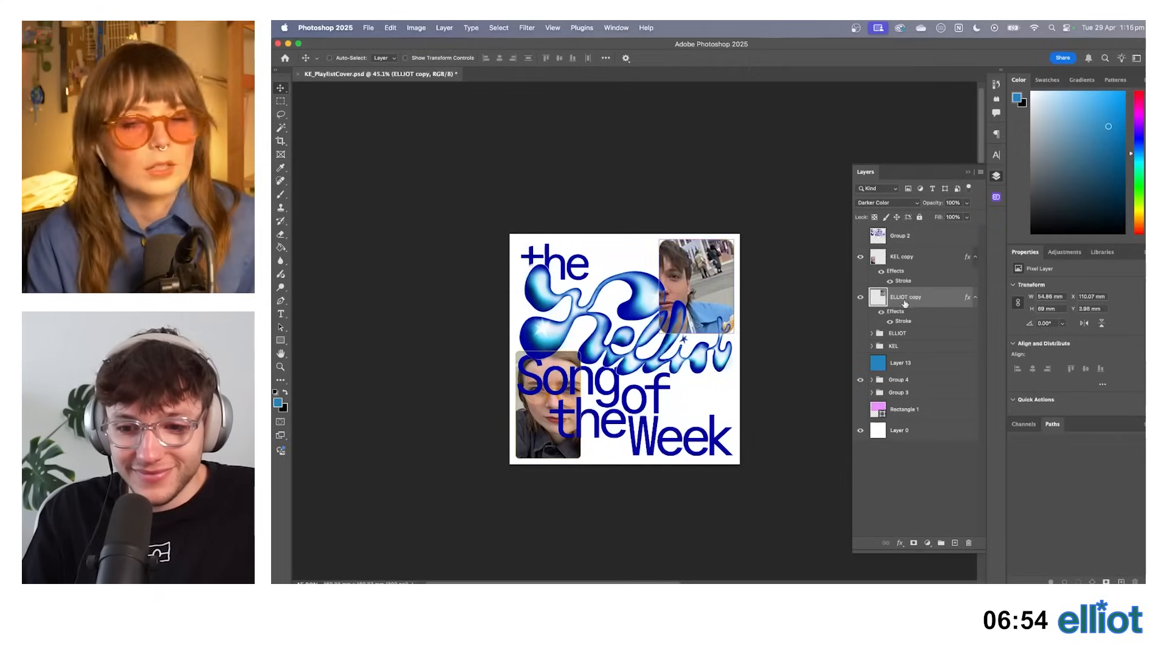
Duplicate the upper-right portrait layer, hide the original as a backup, and collapse the visible portraits' effects.
{"action": "left_click_drag", "start_coordinate": [905, 301], "coordinate": [912, 296]}
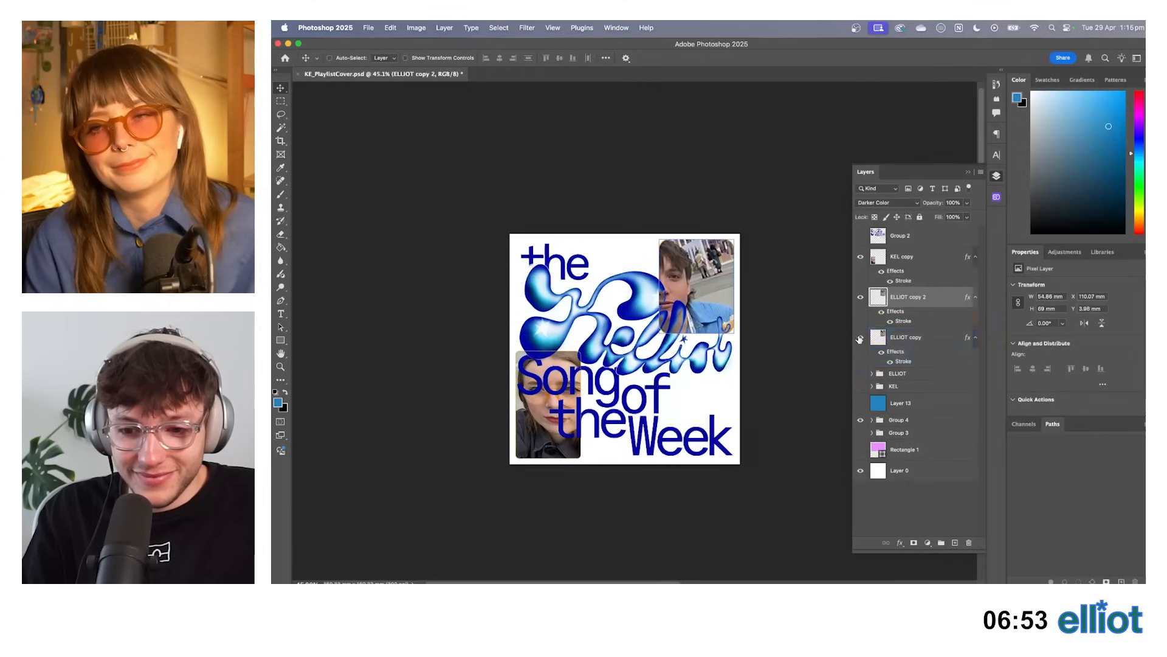
{"action": "left_click", "coordinate": [976, 301]}
{"action": "left_click", "coordinate": [976, 256]}
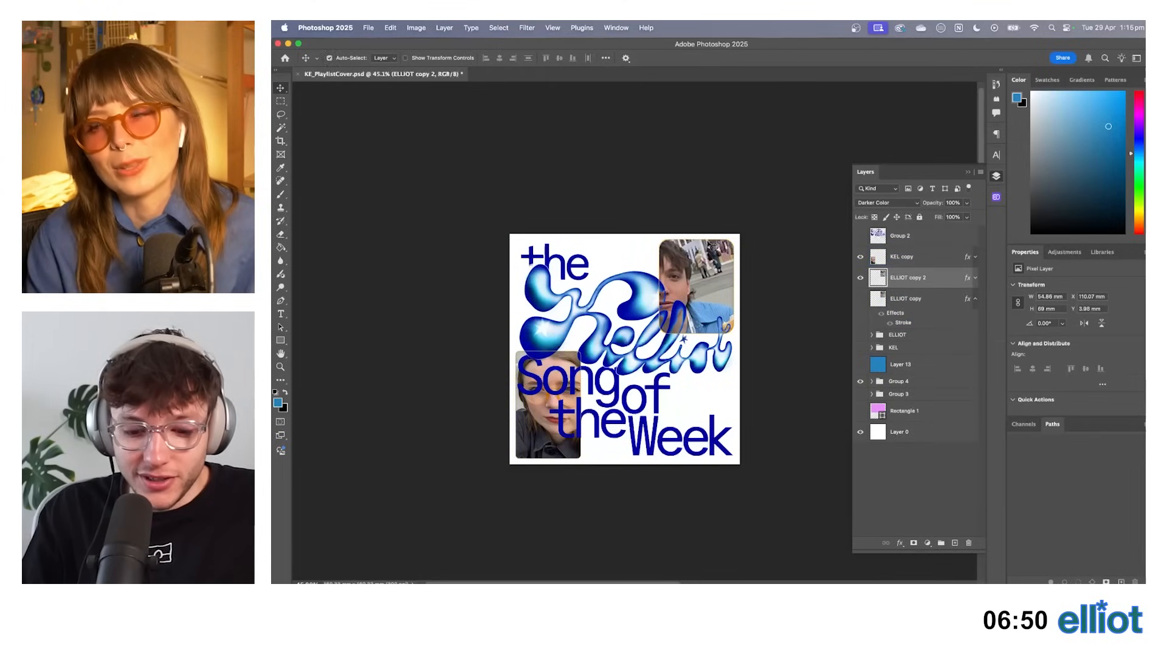
Scale the duplicated portrait to about 58.7% and fit it in the cover's upper-right corner, aligned with the lettering margins.
{"action": "key", "text": "super+t"}
{"action": "left_click_drag", "start_coordinate": [660, 333], "coordinate": [710, 279]}
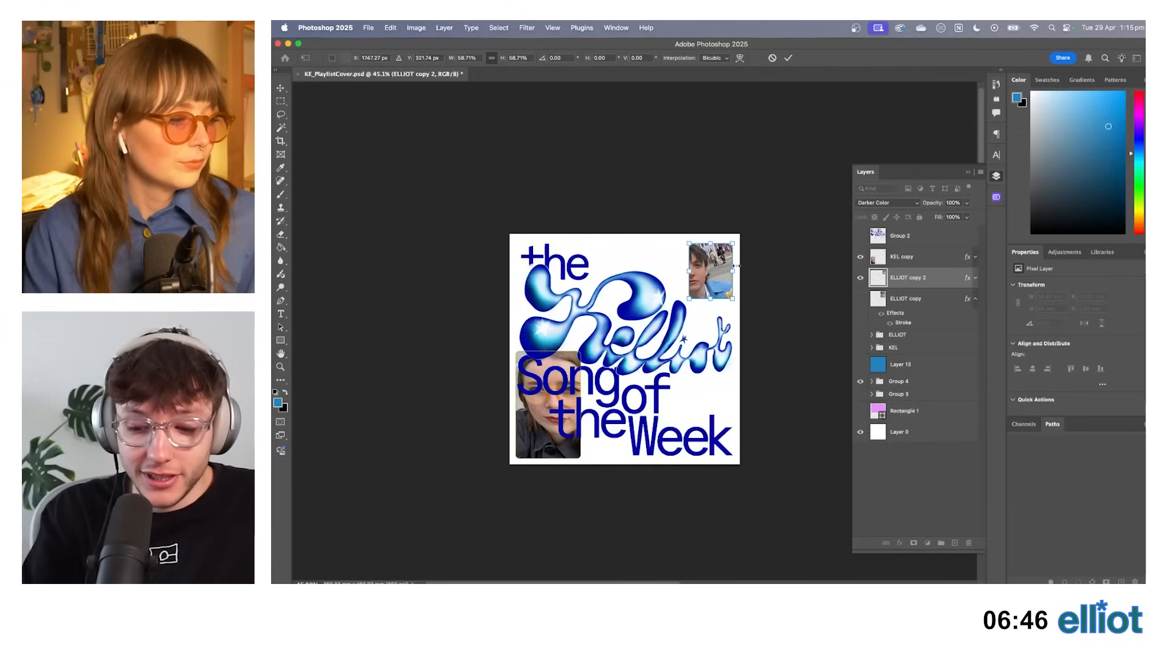
{"action": "key", "text": "Return"}
Move the glasses portrait beside the small corner portrait, scale it to about 72.7%, and nudge it to about X 95 mm.
{"action": "left_click", "coordinate": [908, 257]}
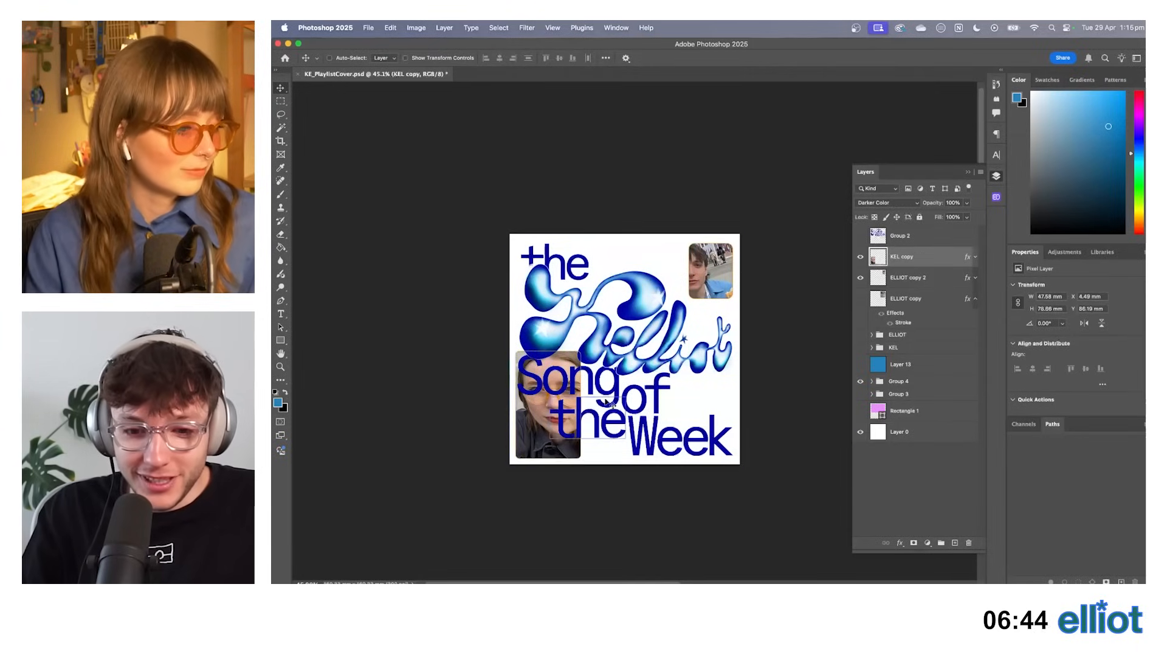
{"action": "left_click_drag", "start_coordinate": [610, 404], "coordinate": [714, 316]}
{"action": "key", "text": "ctrl+t"}
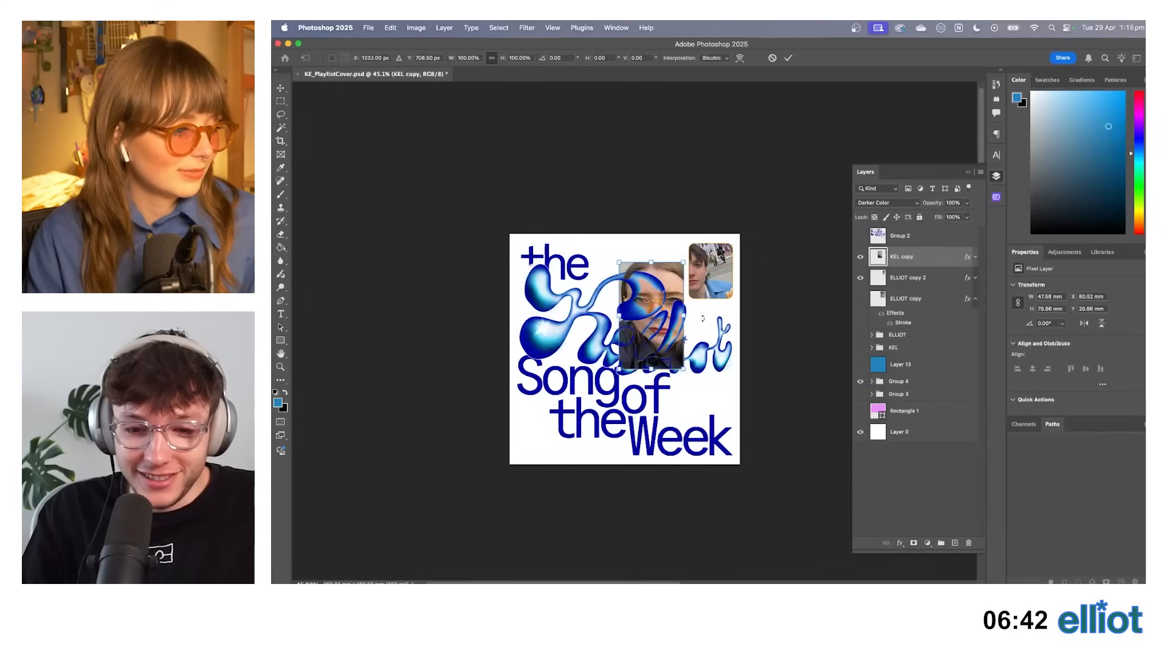
{"action": "left_click_drag", "start_coordinate": [620, 367], "coordinate": [667, 312]}
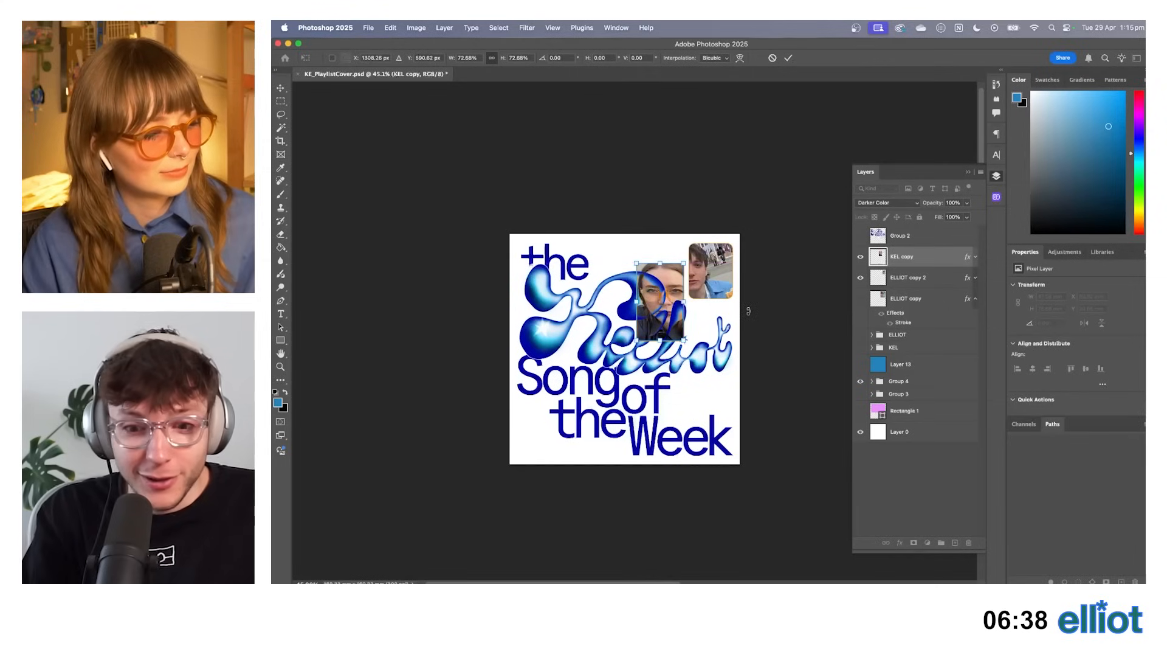
{"action": "key", "text": "Return"}
{"action": "key", "text": "shift+Right"}
{"action": "key", "text": "shift+Right"}
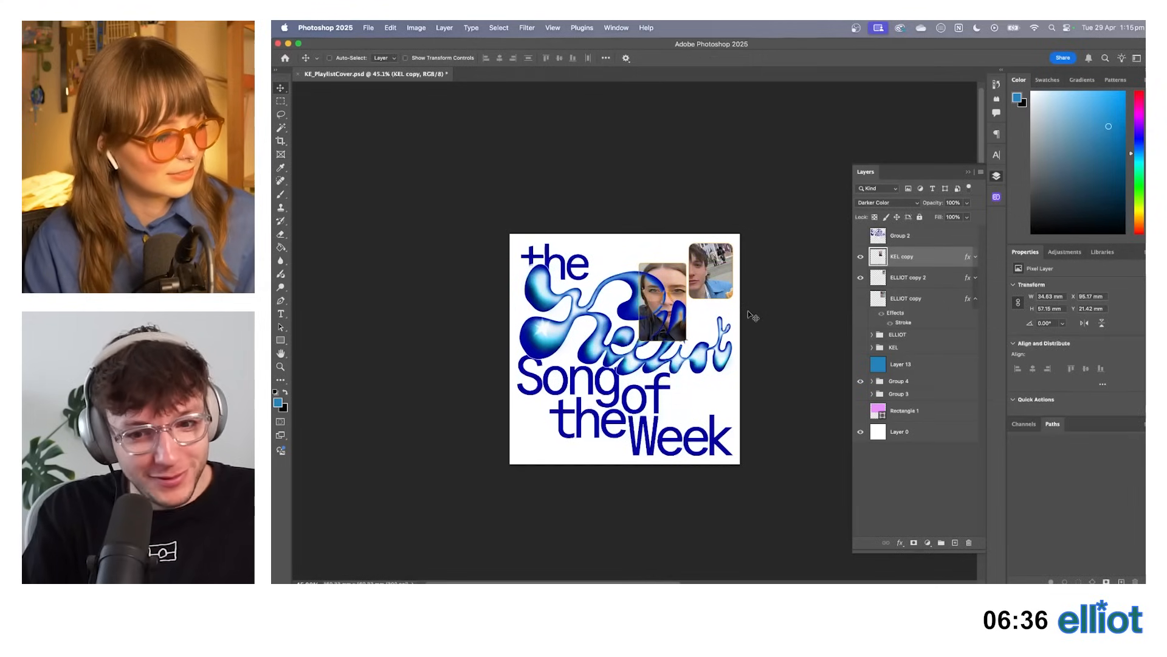
Shrink the glasses portrait to about 31.4 × 51.9 mm and nudge it to about X 97.6 mm, Y 16.4 mm.
{"action": "mouse_move", "coordinate": [688, 288]}
{"action": "left_mouse_down"}
{"action": "mouse_move", "coordinate": [731, 319]}
{"action": "mouse_move", "coordinate": [713, 330]}
{"action": "mouse_move", "coordinate": [734, 354]}
{"action": "mouse_move", "coordinate": [734, 383]}
{"action": "mouse_move", "coordinate": [714, 302]}
{"action": "mouse_move", "coordinate": [699, 302]}
{"action": "left_mouse_up"}
{"action": "key", "text": "ctrl+t"}
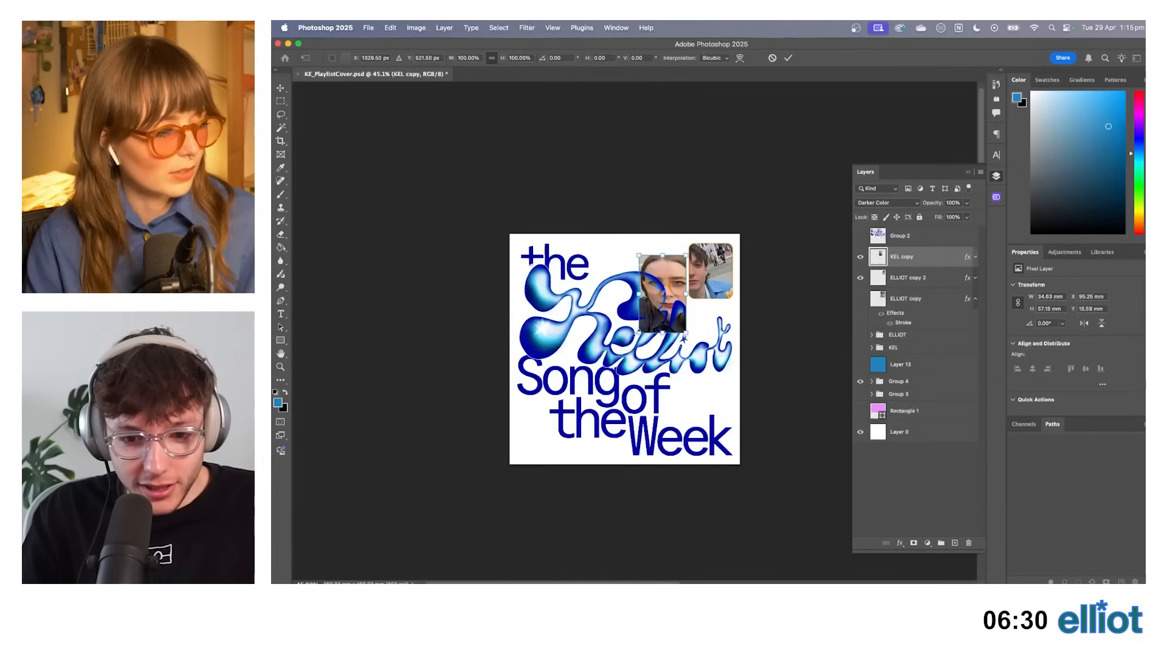
{"action": "left_click_drag", "start_coordinate": [637, 332], "coordinate": [644, 326]}
{"action": "key", "text": "Return"}
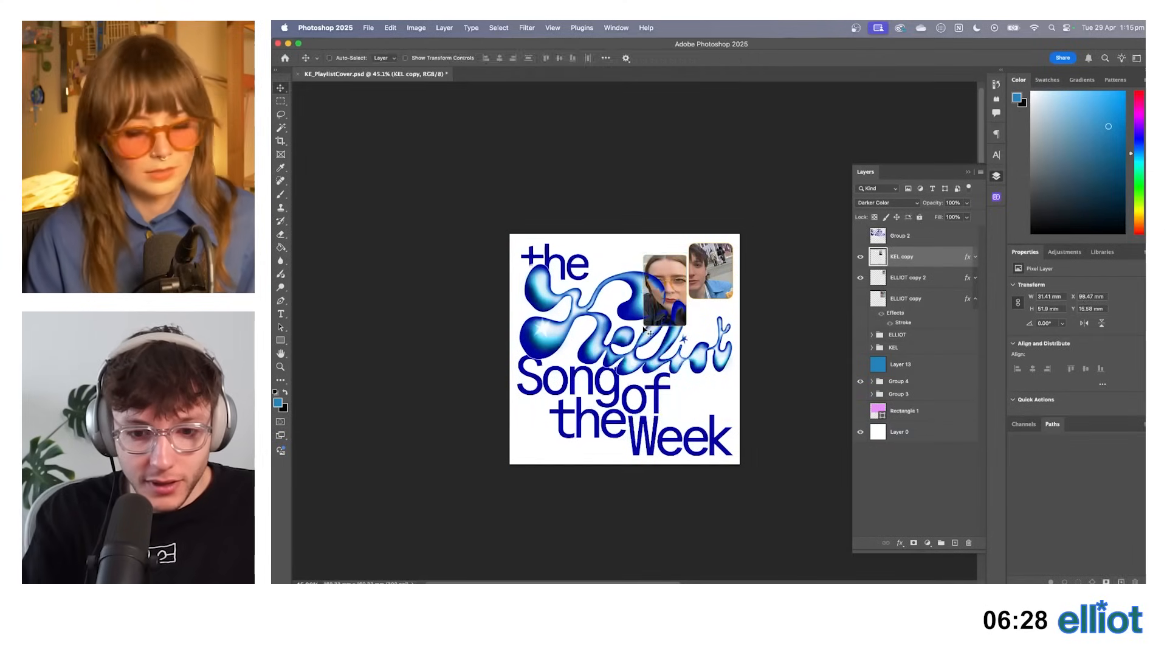
{"action": "key", "text": "shift+Left"}
{"action": "key", "text": "shift+Down"}
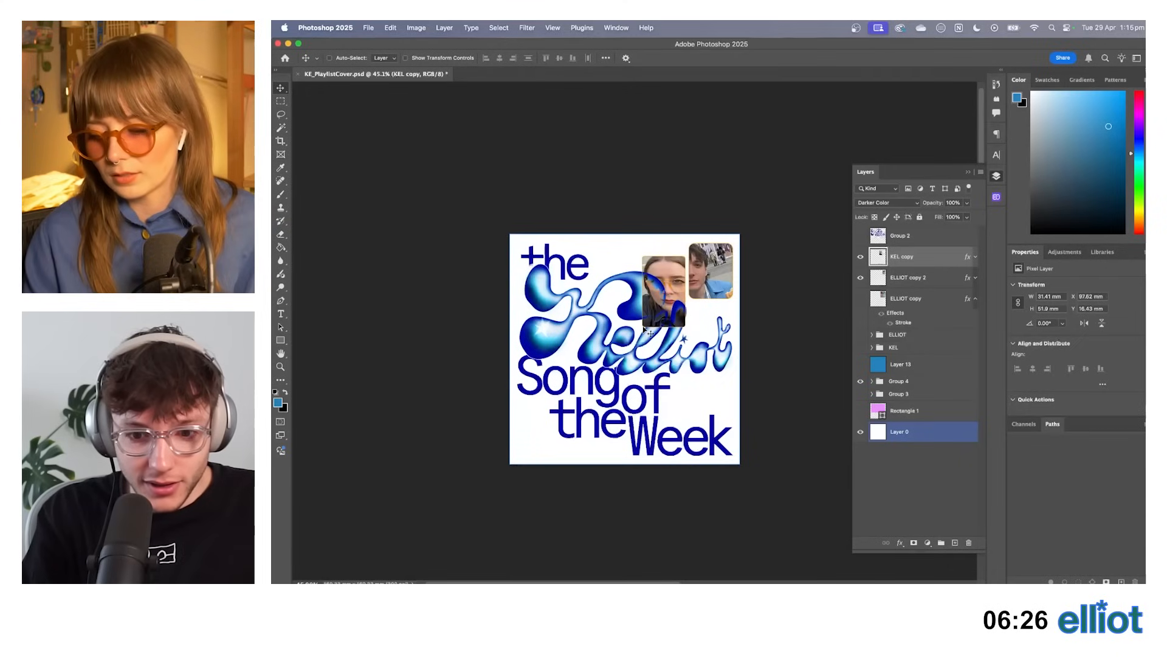
Add a new layer above both portraits and set the foreground colour to a pale beige for a fill.
{"action": "scroll", "coordinate": [645, 332], "scroll_direction": "down", "scroll_amount": 4}
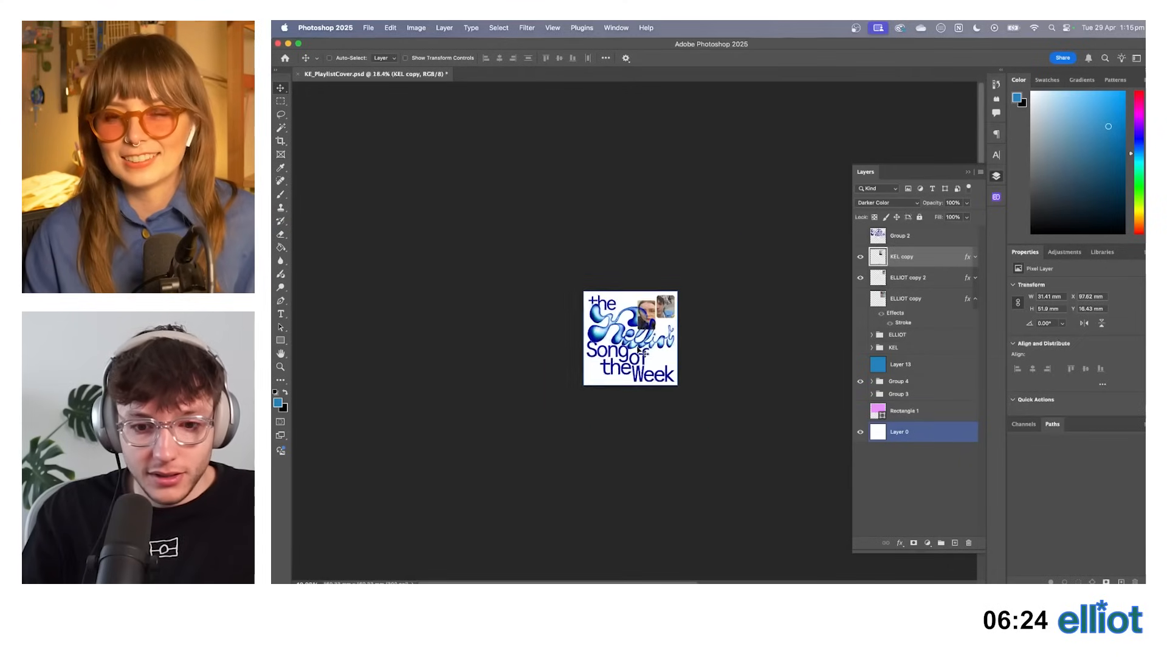
{"action": "scroll", "coordinate": [644, 346], "scroll_direction": "up", "scroll_amount": 5}
{"action": "scroll", "coordinate": [643, 353], "scroll_direction": "up", "scroll_amount": 4}
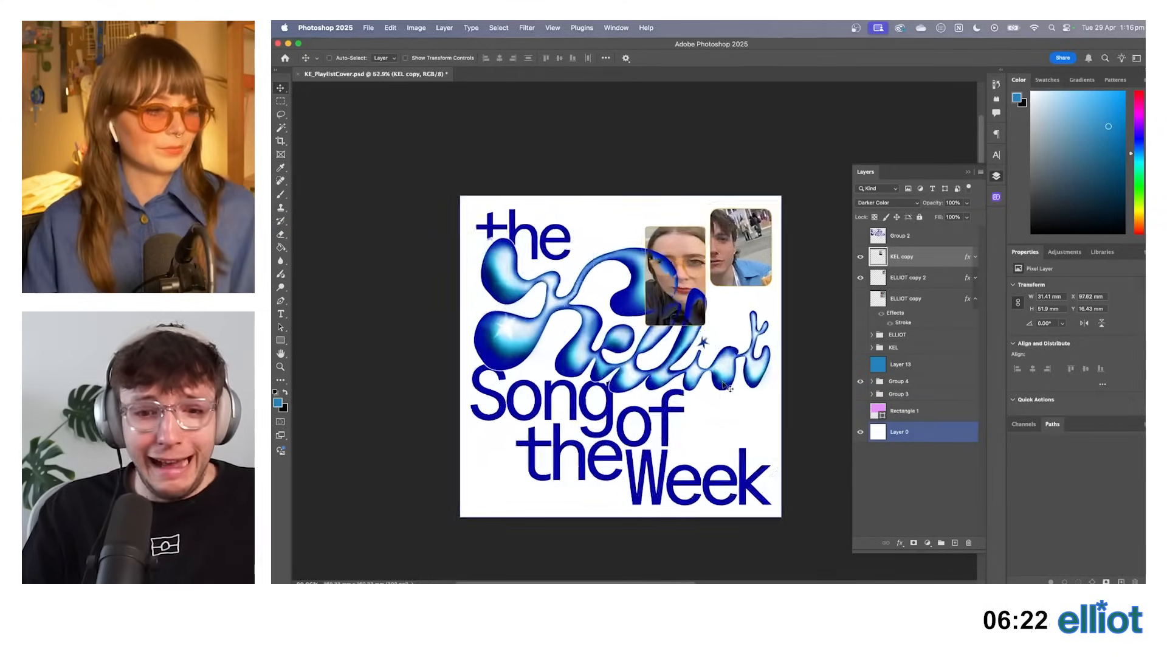
{"action": "key", "text": "space"}
{"action": "left_click_drag", "start_coordinate": [649, 362], "coordinate": [639, 337]}
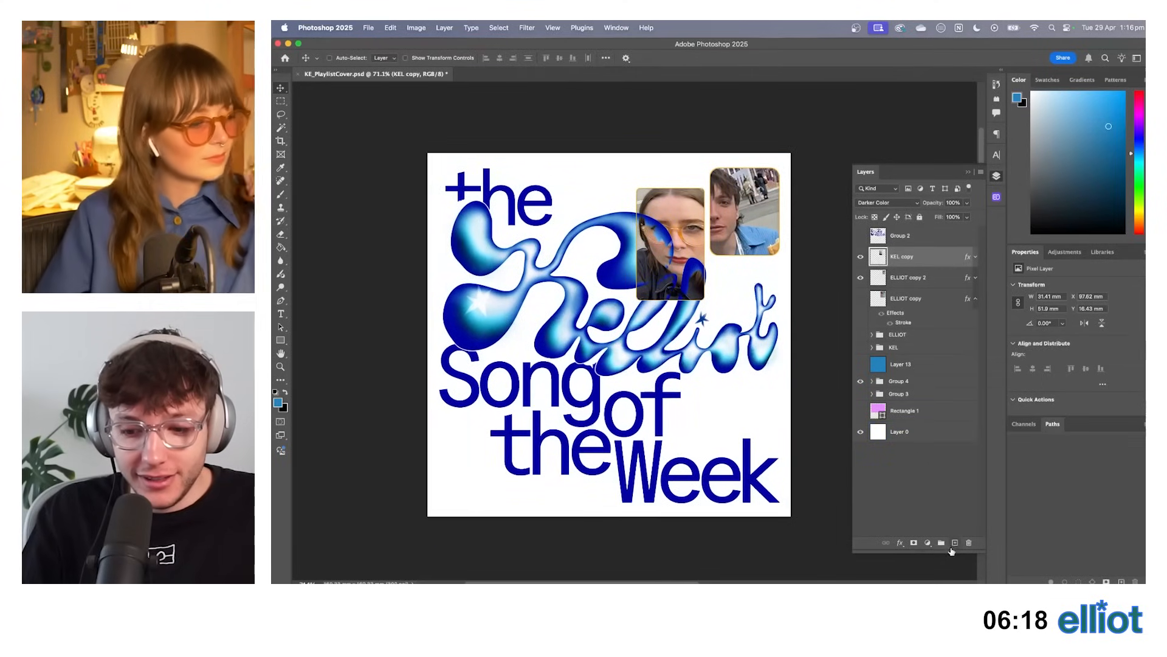
{"action": "left_click", "coordinate": [955, 542]}
{"action": "key", "text": "g"}
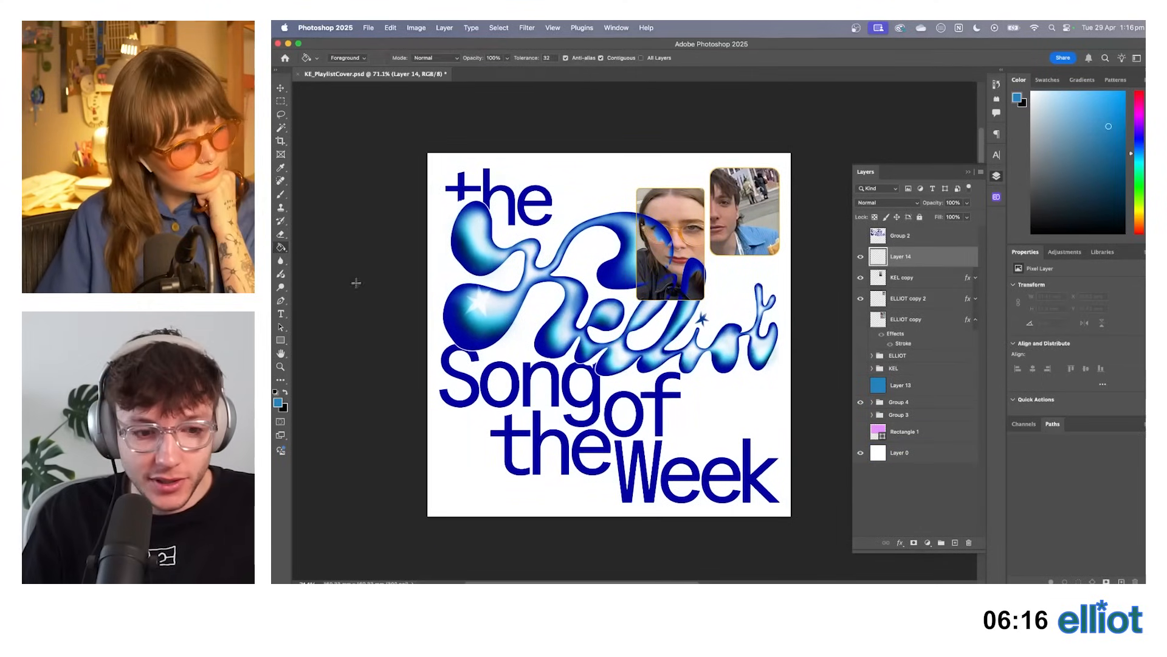
{"action": "left_click", "coordinate": [1098, 254]}
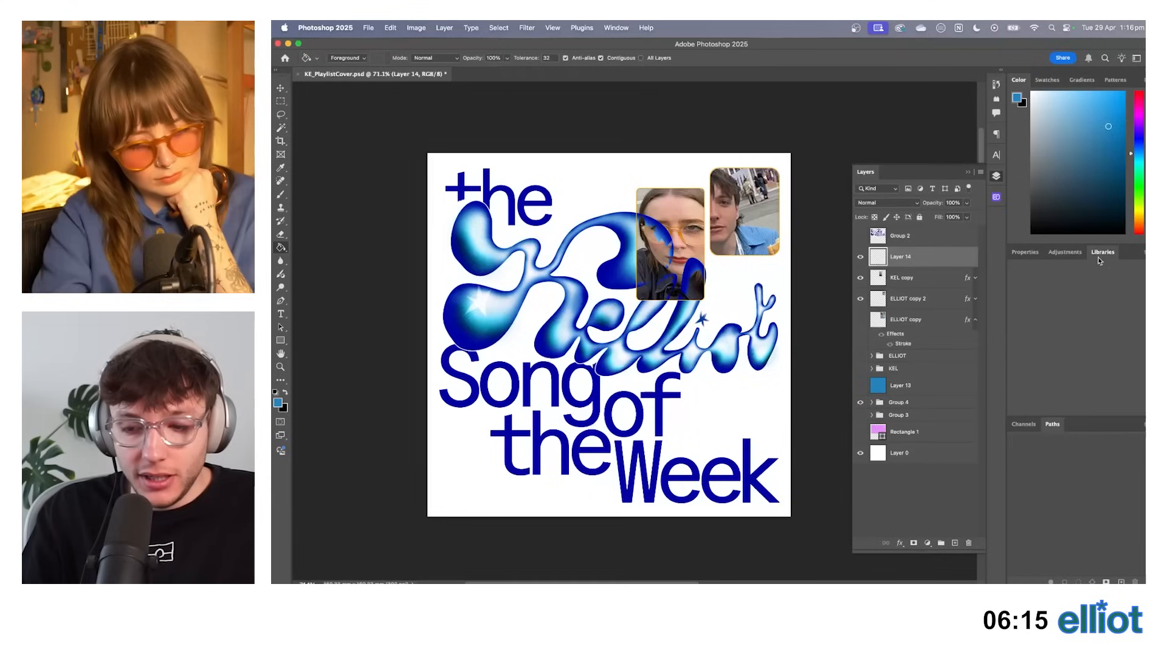
{"action": "left_click", "coordinate": [1032, 257]}
{"action": "left_click", "coordinate": [1139, 214]}
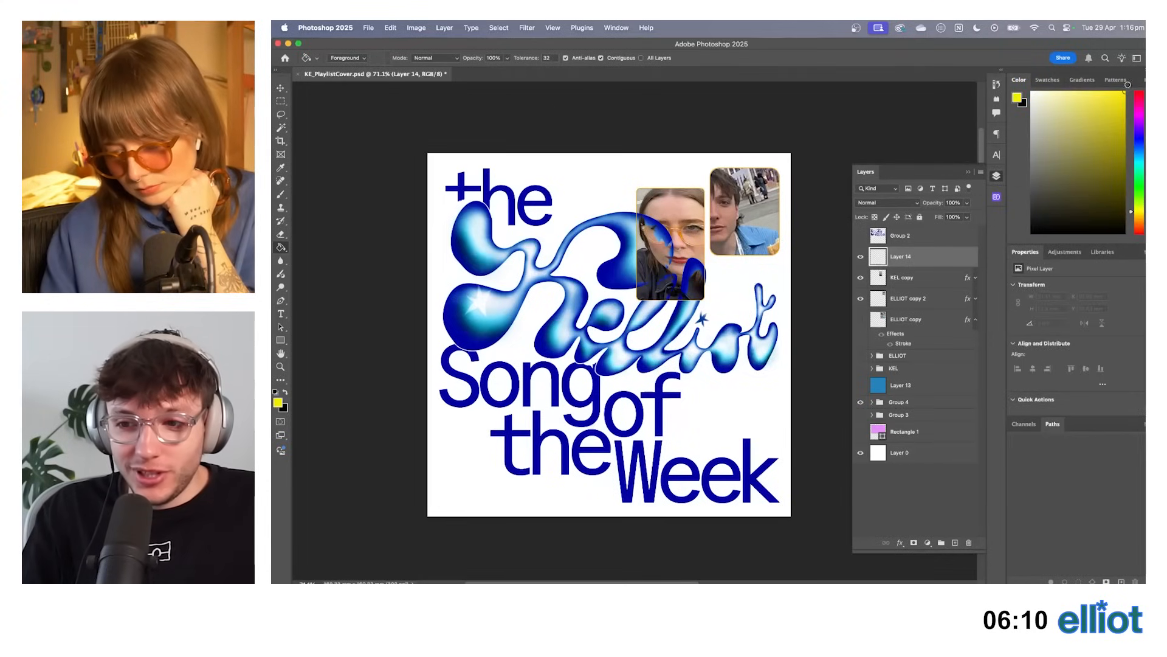
{"action": "left_click", "coordinate": [1139, 218]}
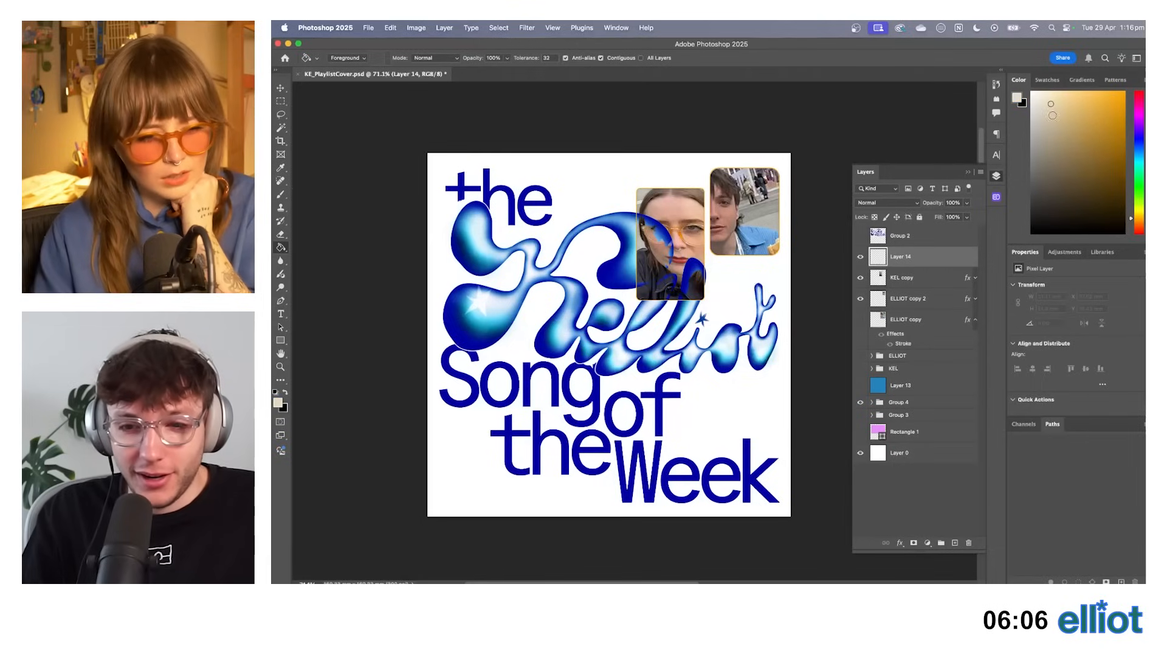
Fill the new layer with pale beige, preview blend modes for it over the cover, and hide the layer.
{"action": "left_click", "coordinate": [705, 277]}
{"action": "left_click", "coordinate": [888, 202]}
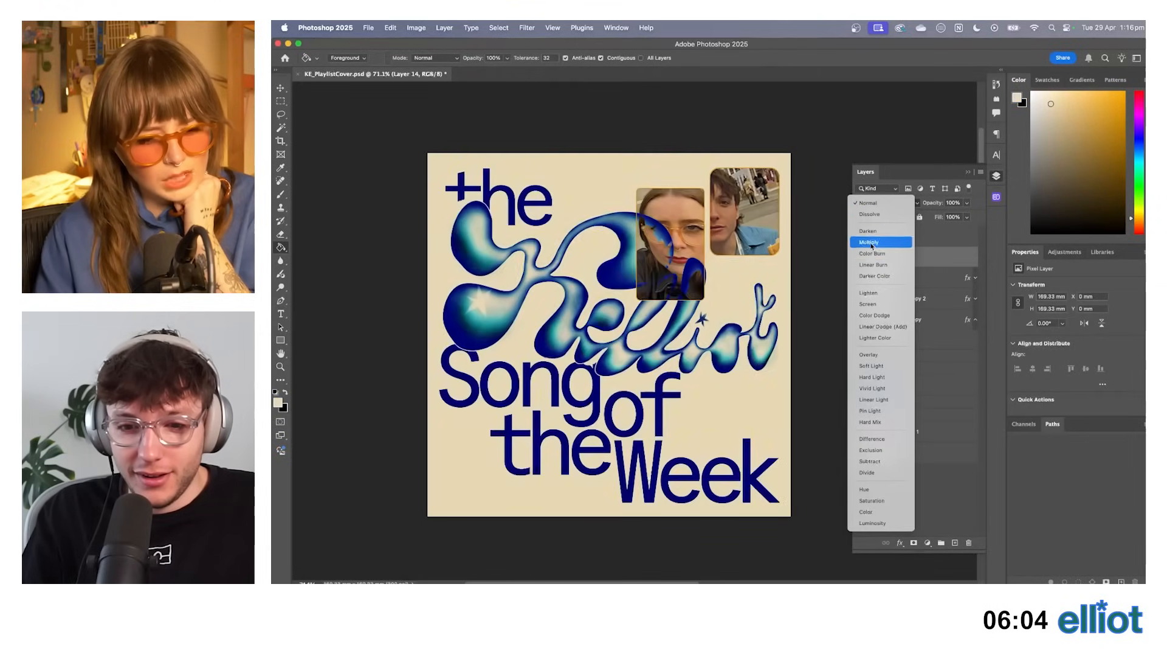
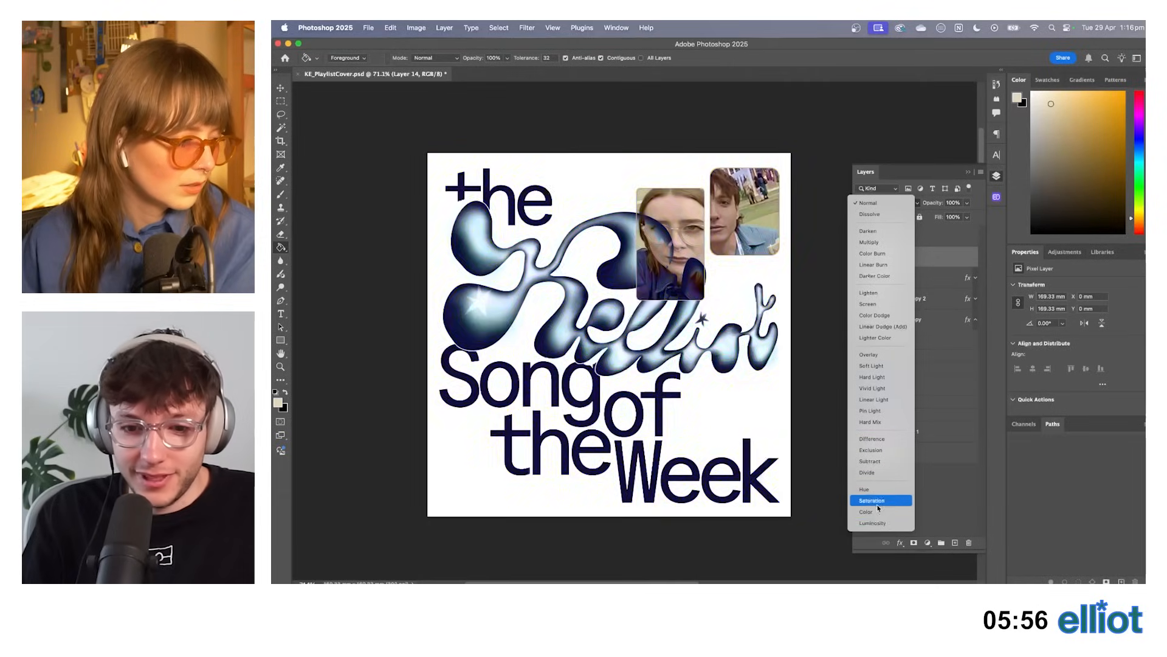
{"action": "left_click", "coordinate": [284, 93]}
{"action": "left_click", "coordinate": [861, 260]}
{"action": "left_click", "coordinate": [861, 238]}
{"action": "left_click", "coordinate": [860, 237]}
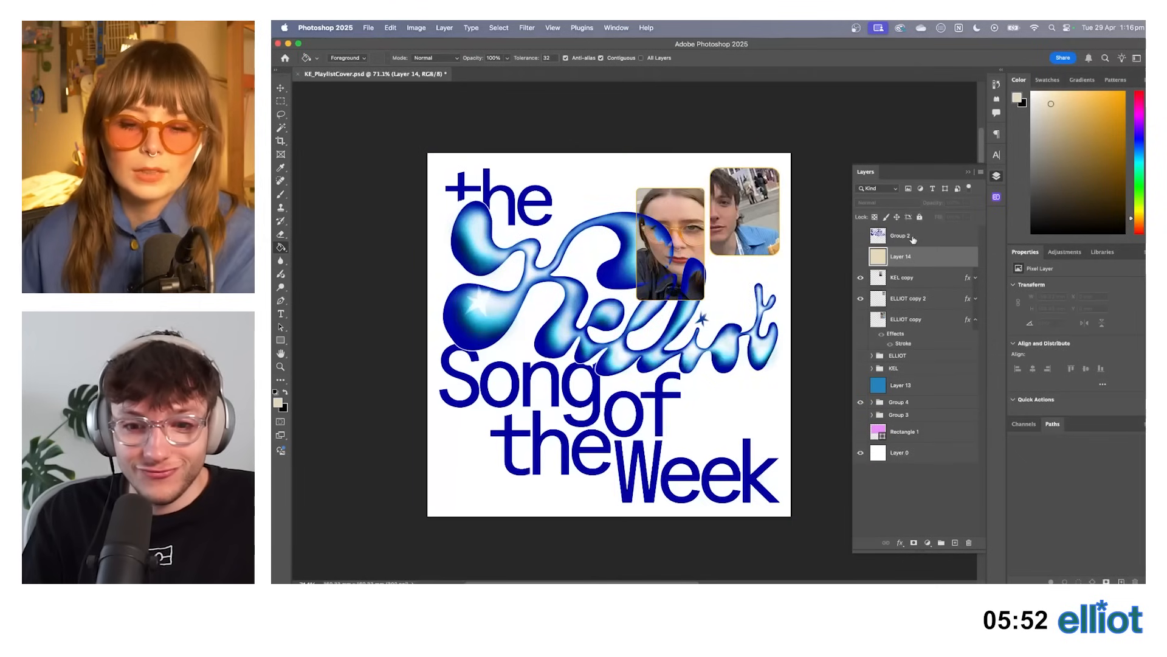
Check how the whole cover reads at a reduced, thumbnail-like size.
{"action": "left_click", "coordinate": [280, 90]}
{"action": "key", "text": "super+minus"}
{"action": "key", "text": "super+minus"}
{"action": "key", "text": "super+minus"}
{"action": "key", "text": "super+minus"}
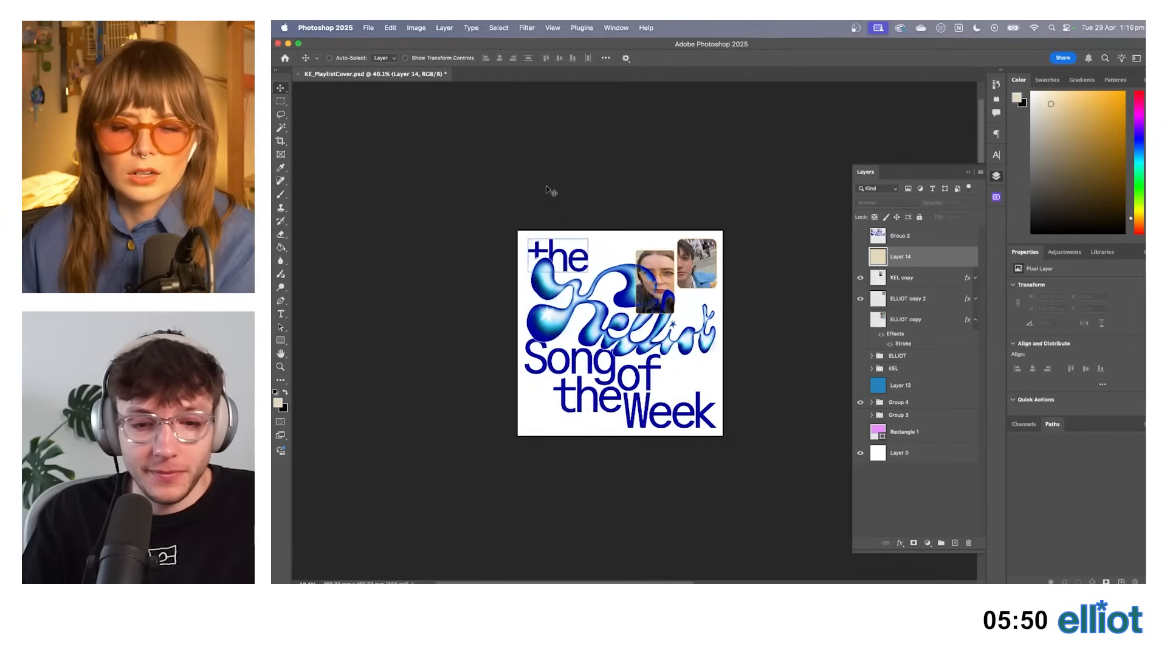
{"action": "key", "text": "super+plus"}
{"action": "key", "text": "super+plus"}
{"action": "key", "text": "super+plus"}
{"action": "key", "text": "super+plus"}
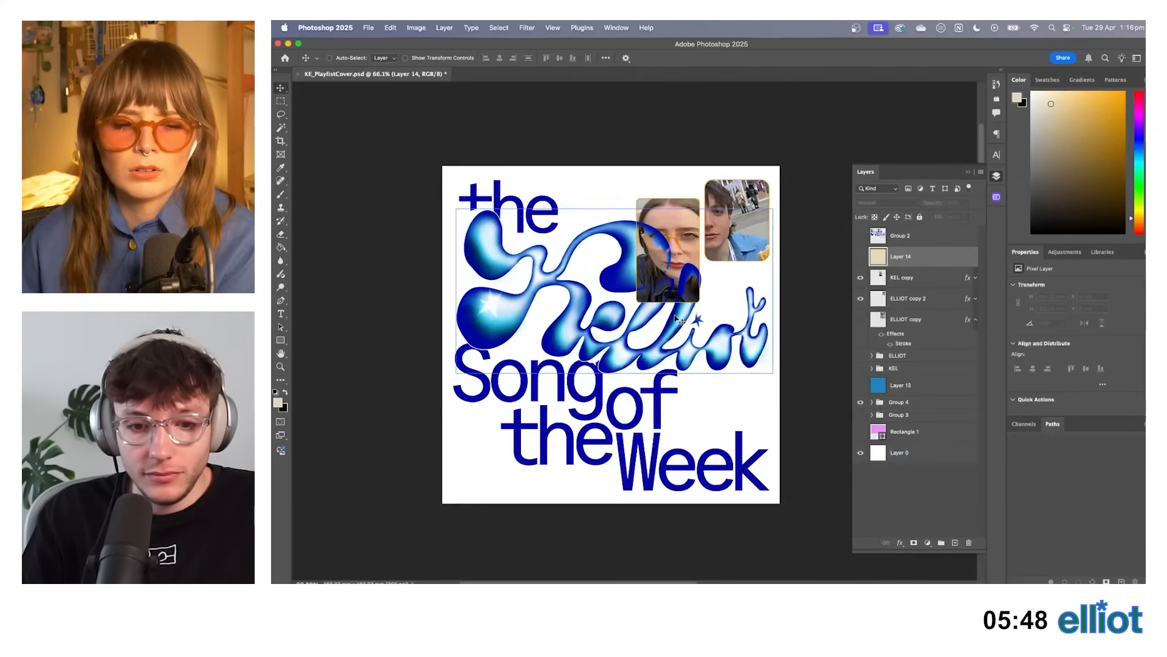
Add a two-line caption in the cover's lower-left corner: "UPDATED WEEKLY" above the two hosts' names, separated by a slash, and "THAT'S THE ORDER".
{"action": "key", "text": "t"}
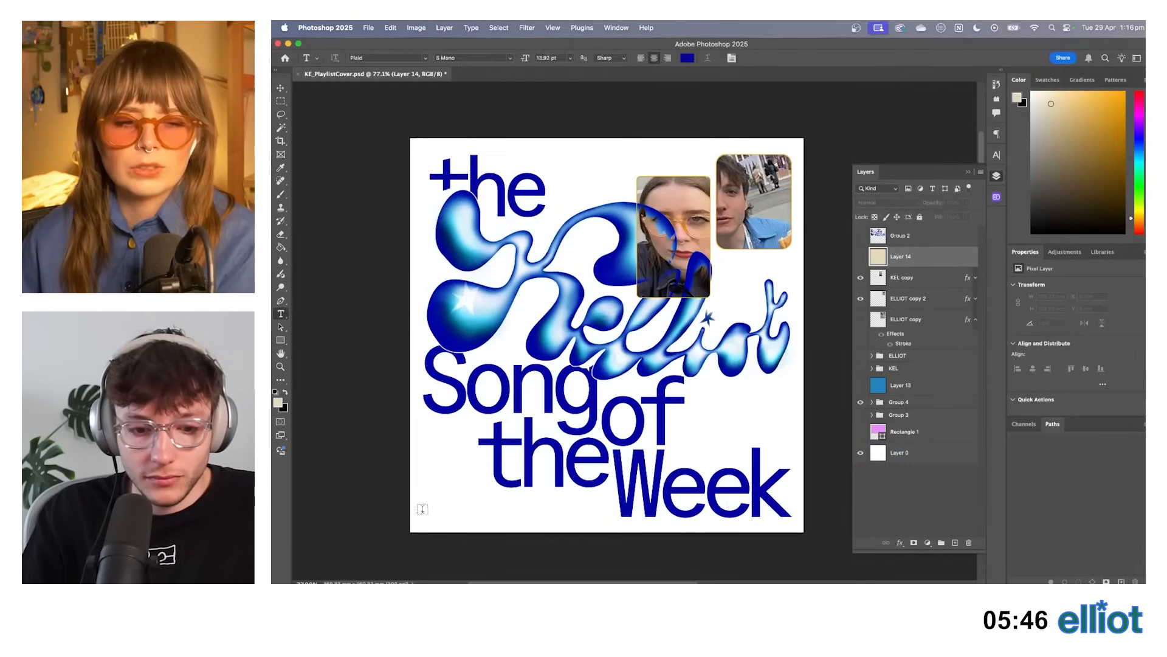
{"action": "left_click", "coordinate": [422, 508]}
{"action": "type", "text": "ploade"}
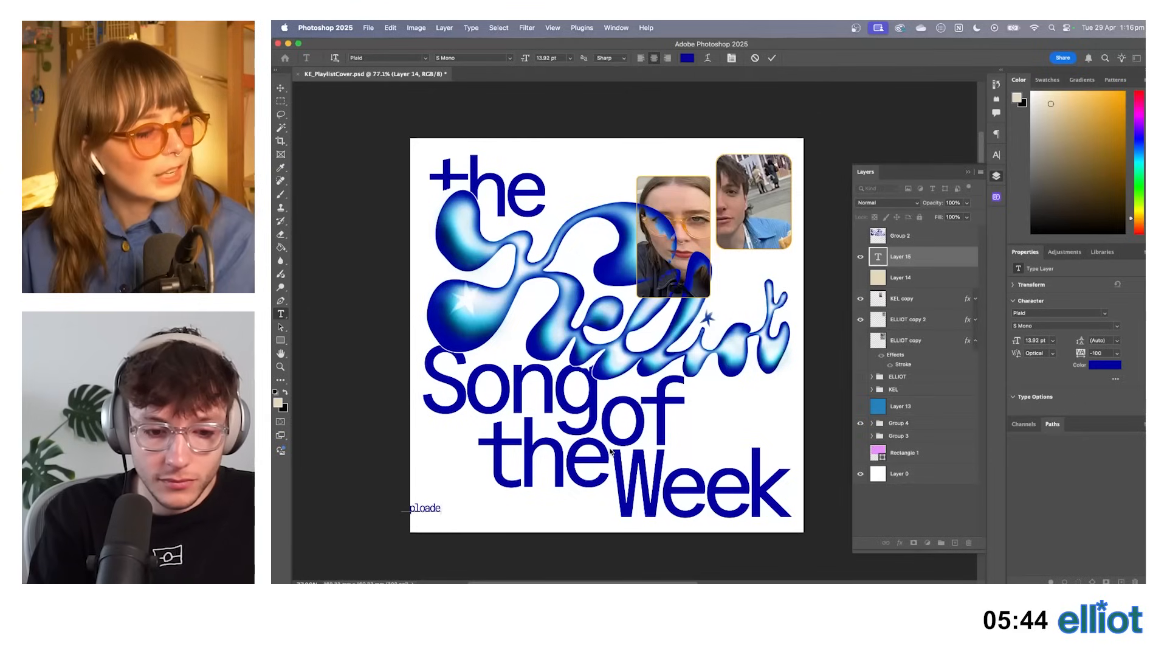
{"action": "type", "text": "d"}
{"action": "key", "text": "super+a"}
{"action": "type", "text": "U"}
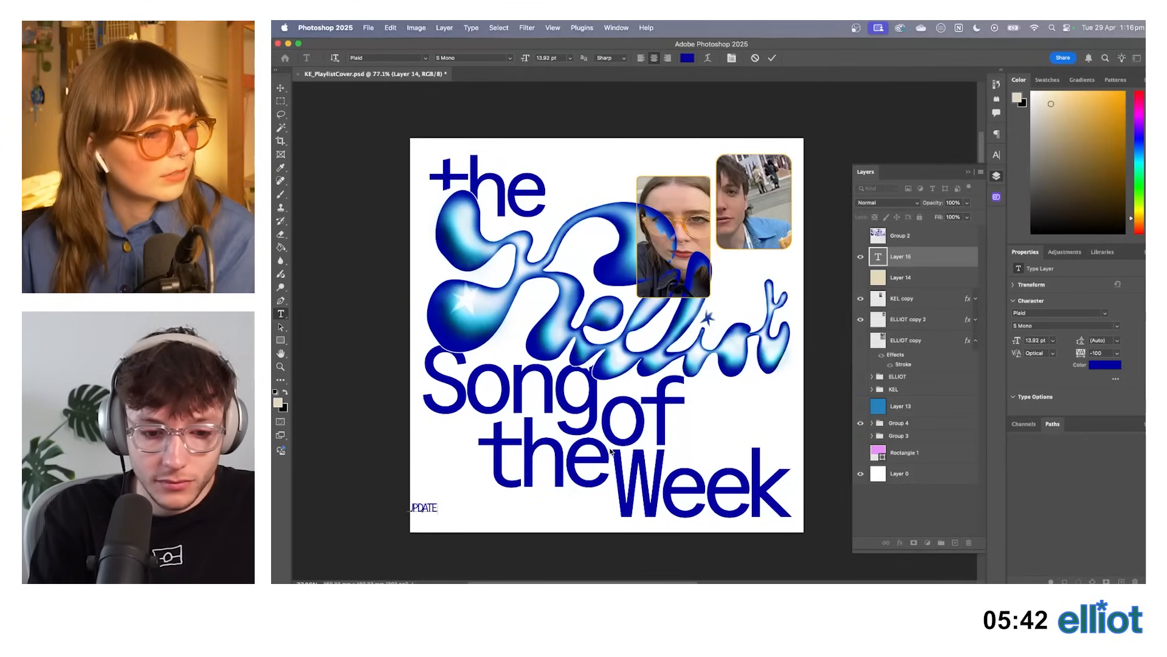
{"action": "type", "text": "PDATED WEEKLY"}
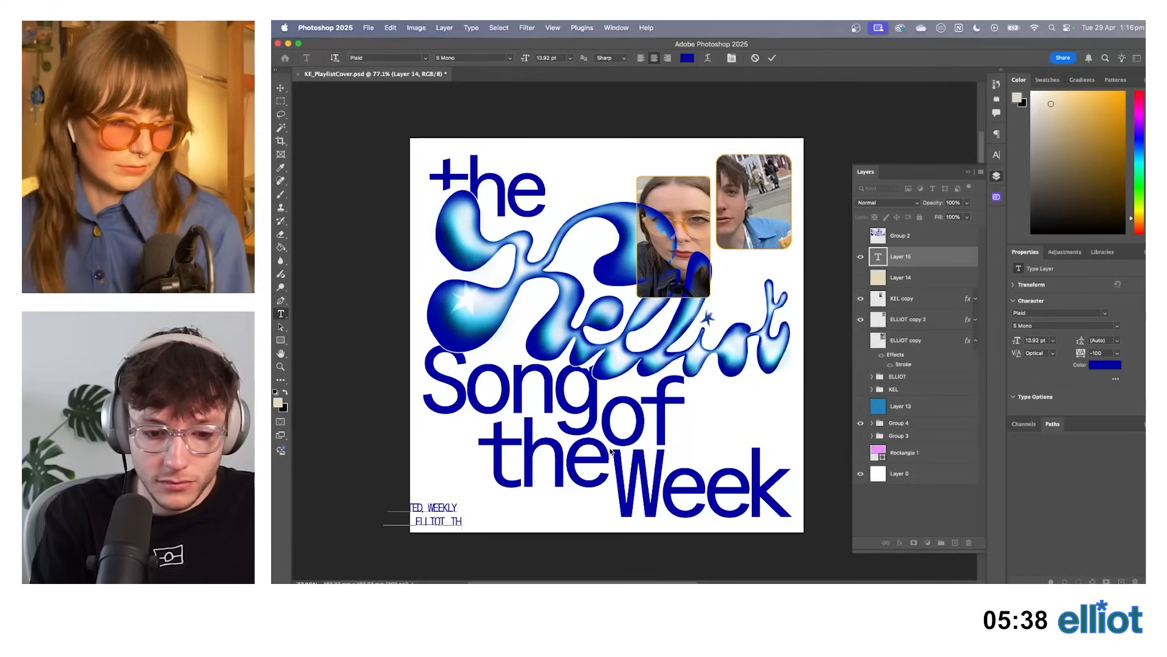
{"action": "key", "text": "BackSpace"}
{"action": "key", "text": "BackSpace"}
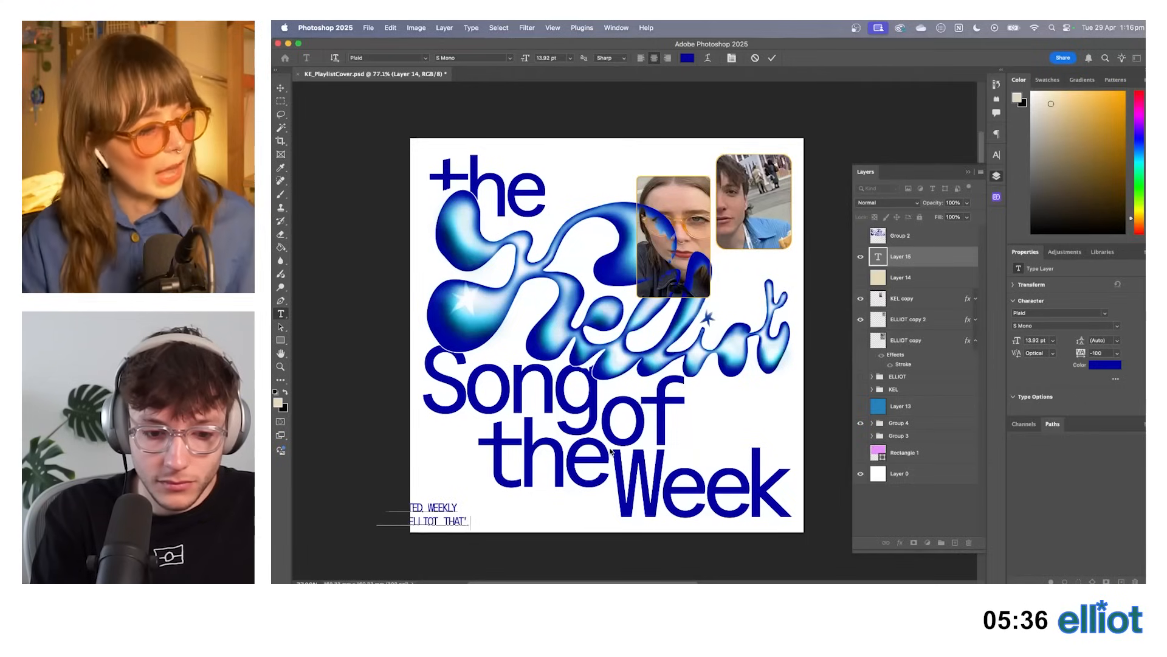
{"action": "type", "text": "THAT'S THE ORDER"}
Set the whole caption in Neue Haas Grotesk Display Pro 65 Medium and left-align it.
{"action": "key", "text": "super+a"}
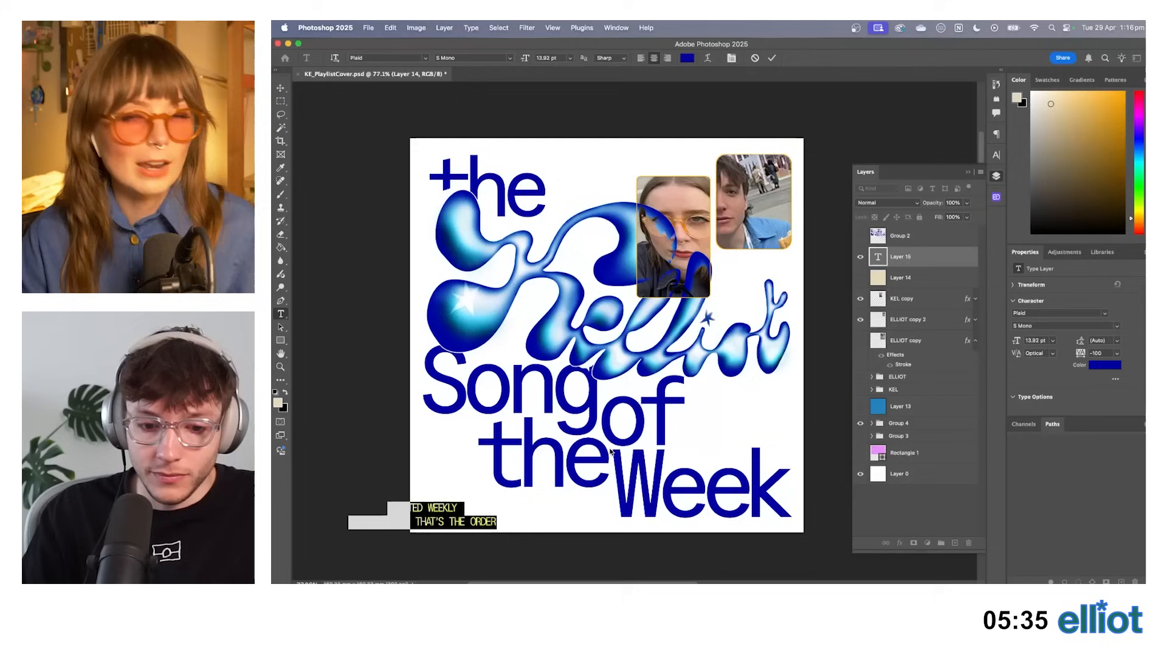
{"action": "left_click", "coordinate": [1049, 313]}
{"action": "type", "text": "NEUE"}
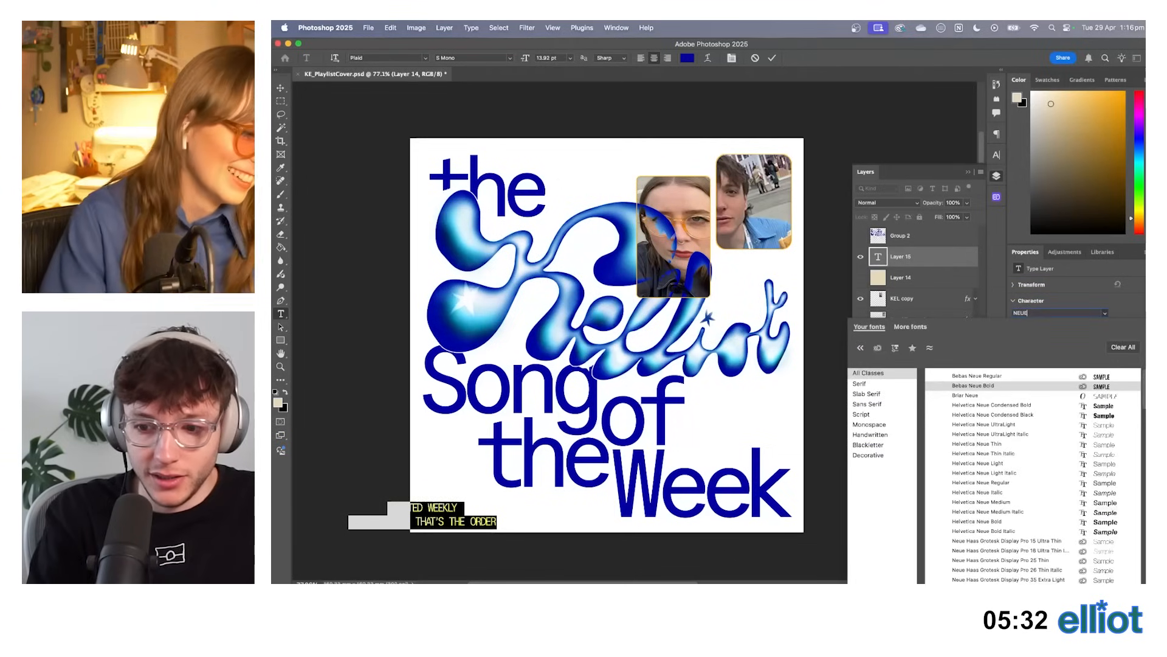
{"action": "scroll", "coordinate": [1003, 474], "scroll_direction": "down", "scroll_amount": 5}
{"action": "left_click", "coordinate": [985, 531]}
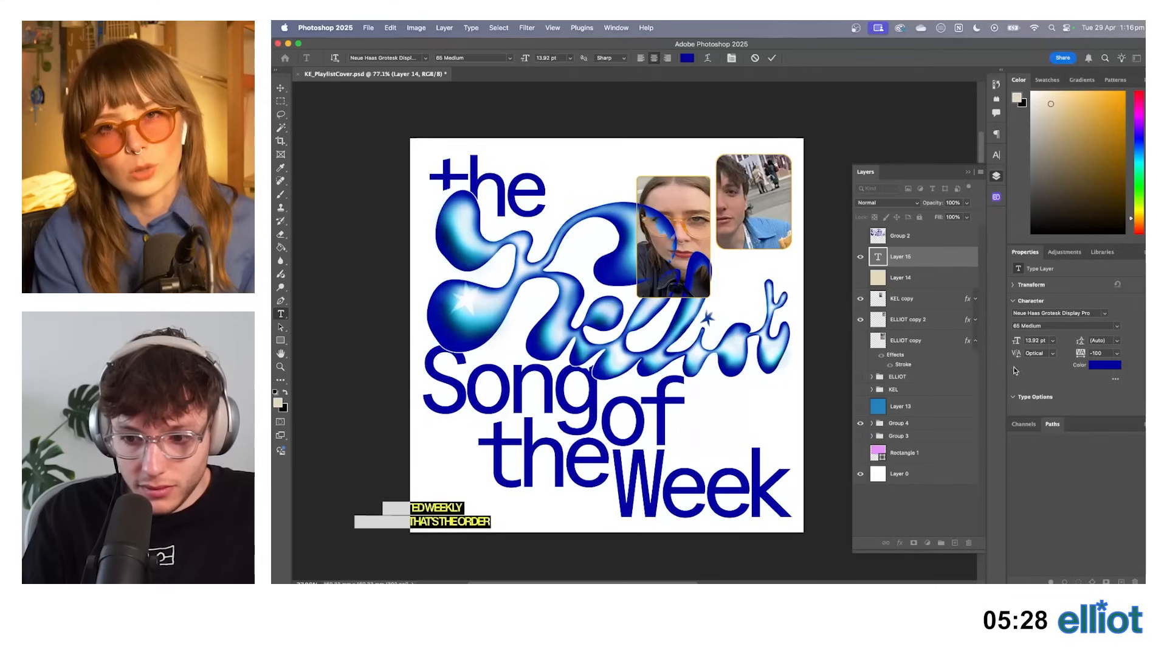
{"action": "scroll", "coordinate": [1027, 374], "scroll_direction": "down", "scroll_amount": 1}
{"action": "scroll", "coordinate": [1034, 384], "scroll_direction": "down", "scroll_amount": 8}
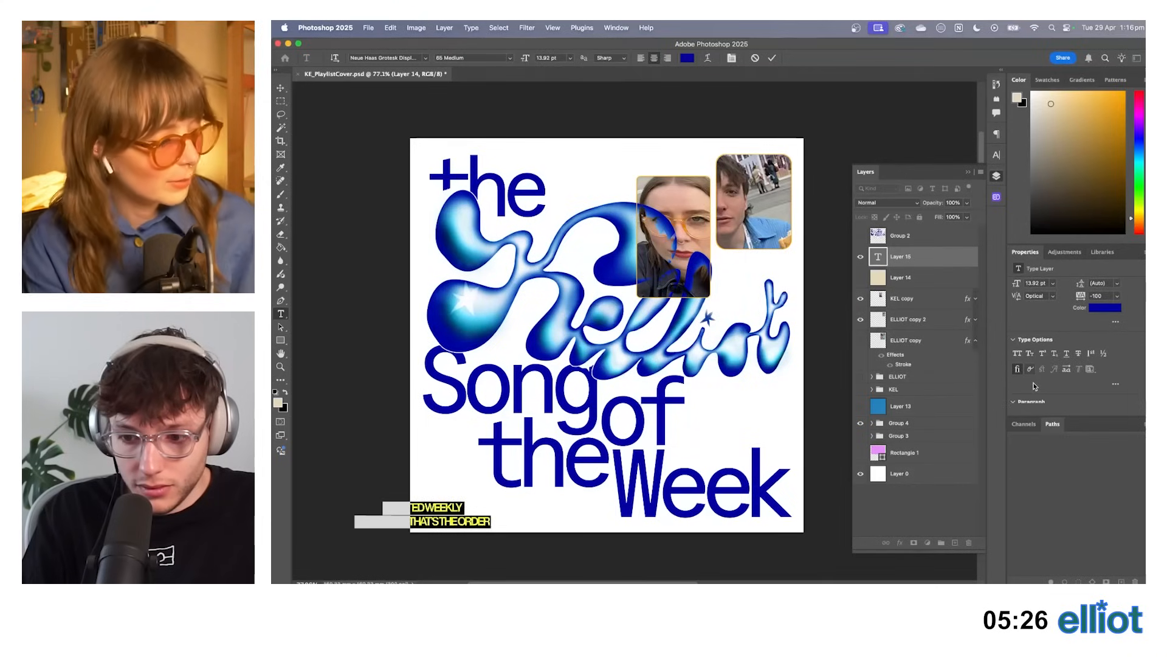
{"action": "scroll", "coordinate": [1034, 372], "scroll_direction": "up", "scroll_amount": 4}
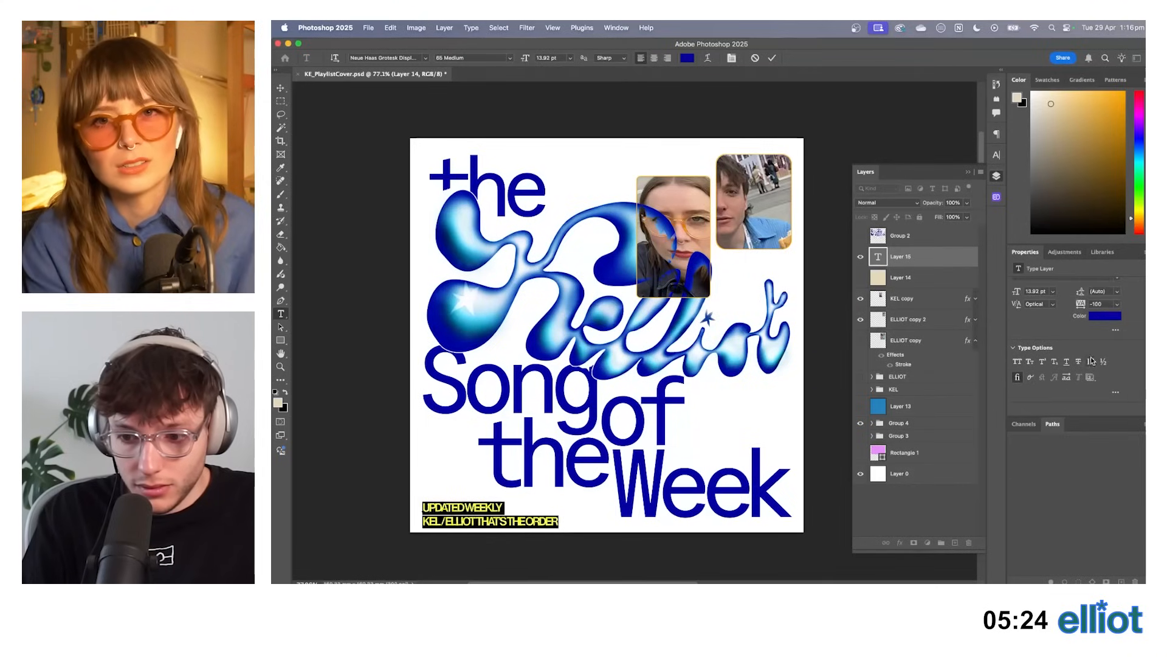
Set the caption's tracking to 25 and commit the text.
{"action": "left_click", "coordinate": [1117, 304]}
{"action": "left_click", "coordinate": [1102, 375]}
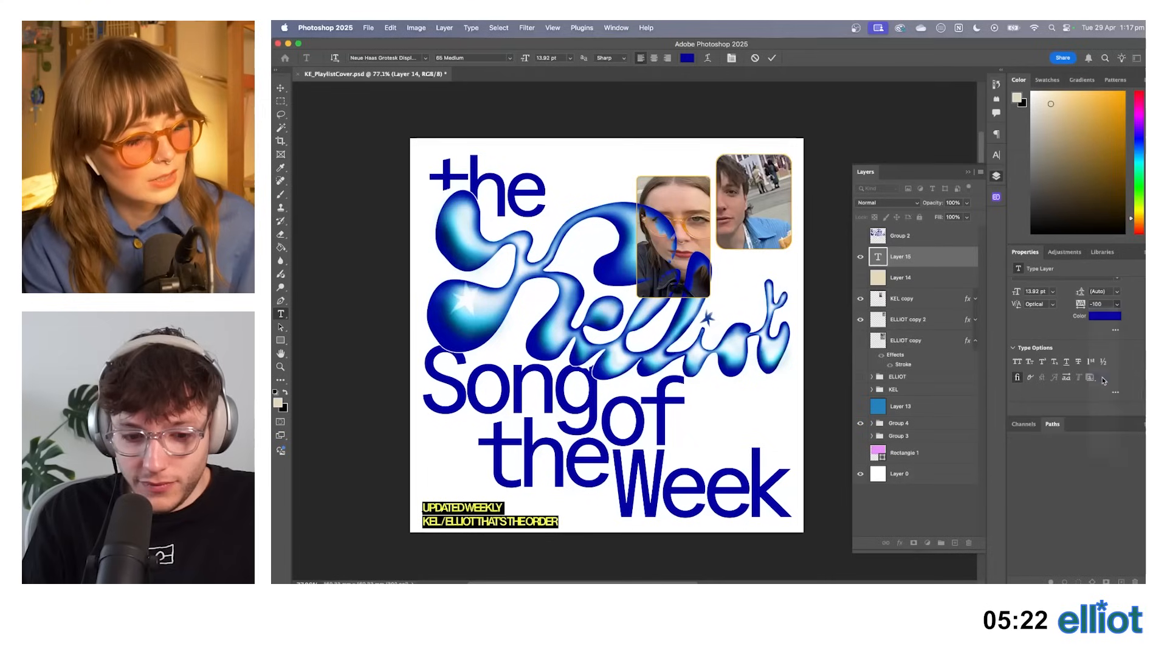
{"action": "left_click", "coordinate": [1119, 304]}
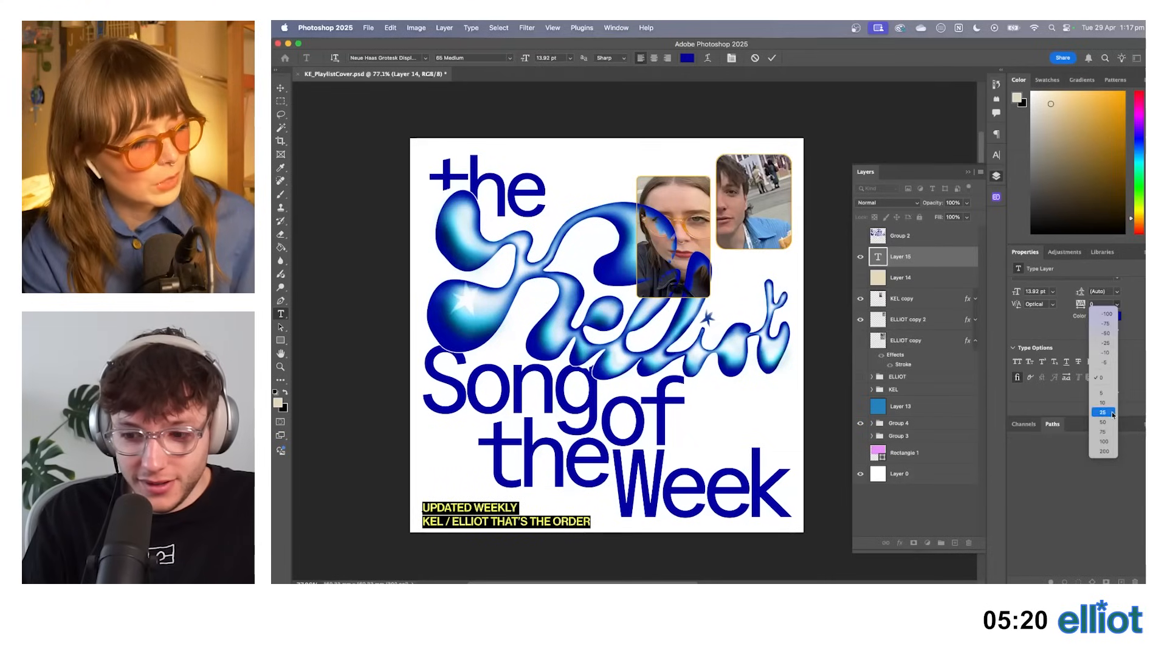
{"action": "left_click", "coordinate": [1103, 411]}
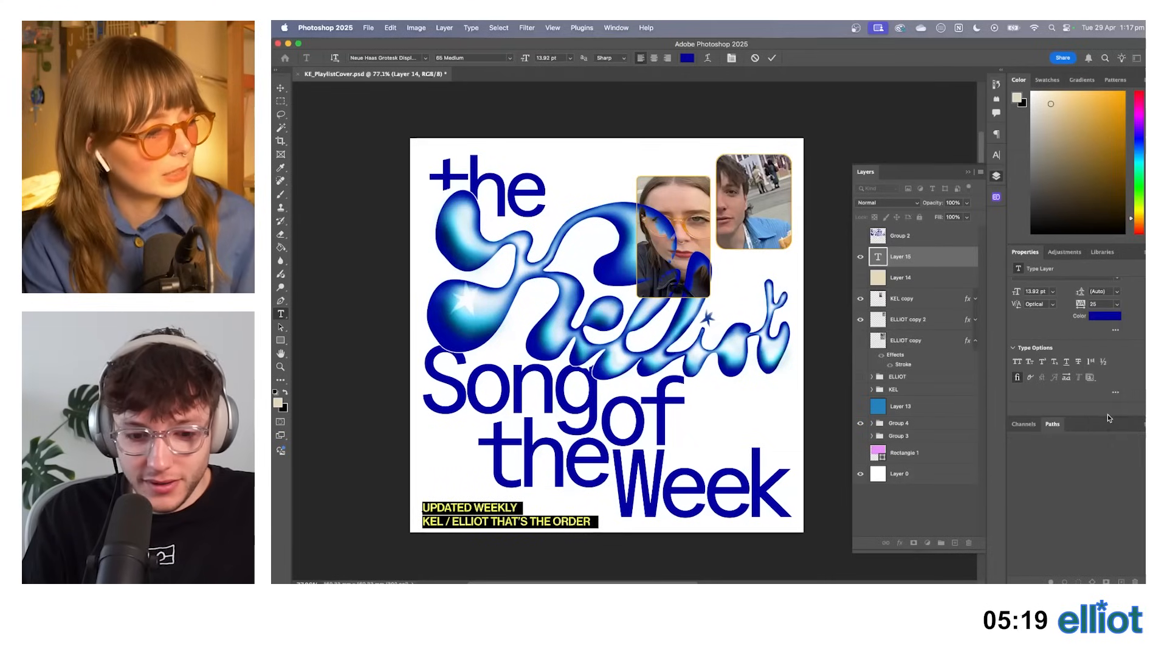
{"action": "left_click", "coordinate": [280, 88]}
Remove the spaces on both sides of the slash in the caption's second line.
{"action": "key", "text": "t"}
{"action": "left_click", "coordinate": [502, 509]}
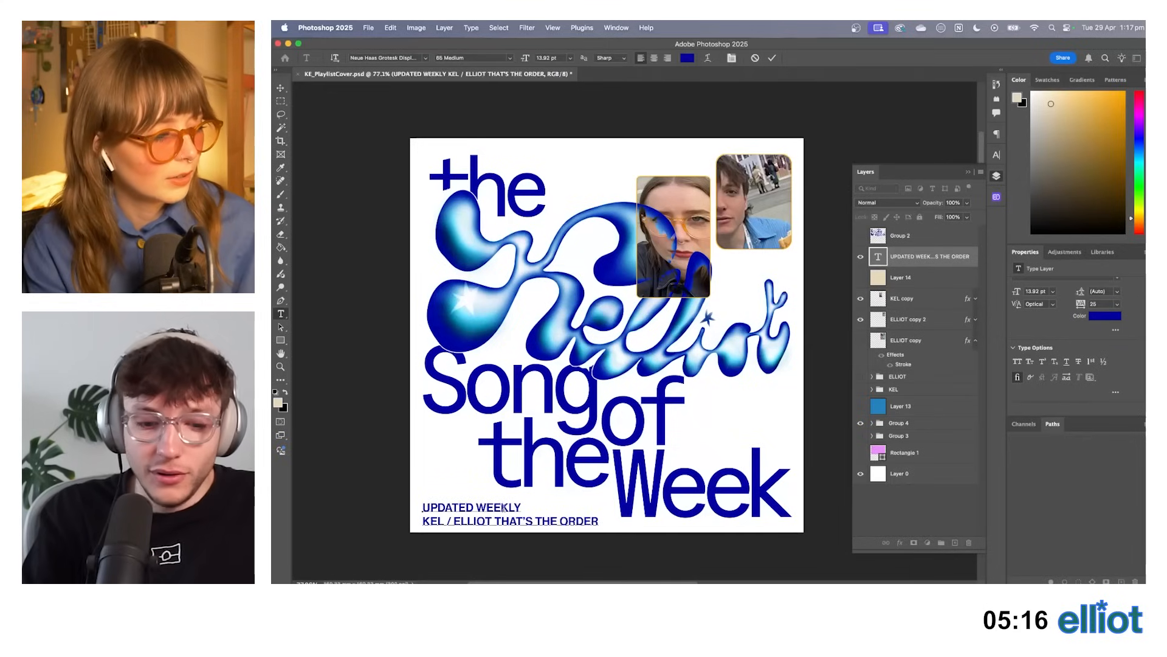
{"action": "key", "text": "BackSpace"}
{"action": "key", "text": "Right"}
{"action": "key", "text": "Right"}
{"action": "key", "text": "BackSpace"}
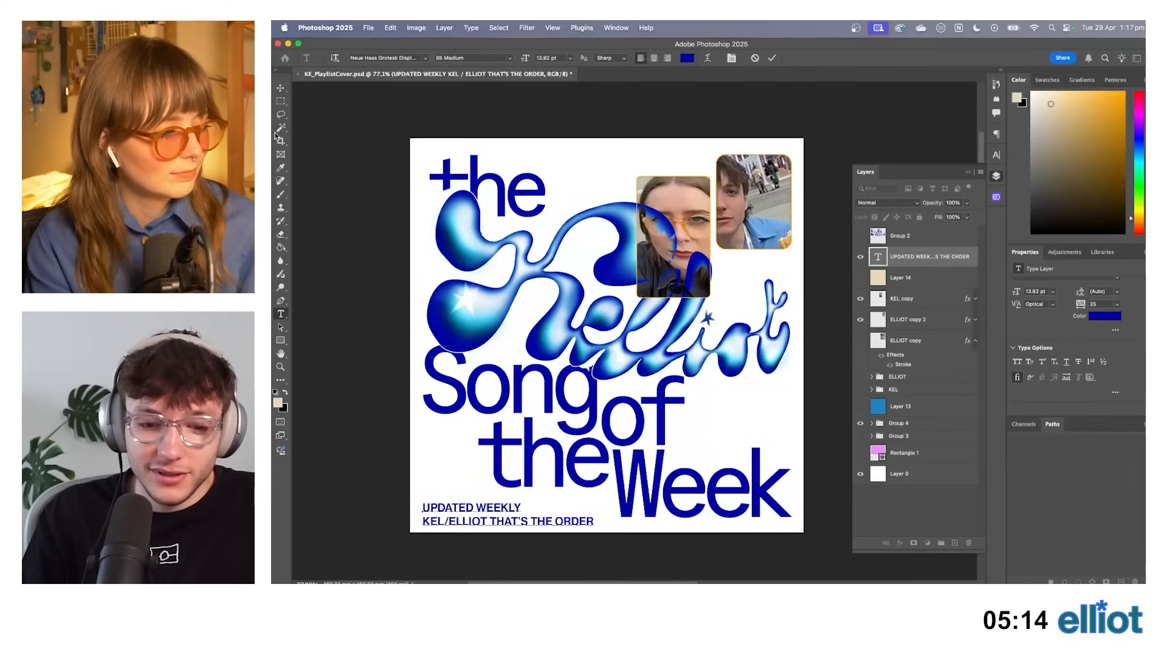
{"action": "left_click", "coordinate": [282, 89]}
Scale the caption to about 64.7%, fit it in the cover's lower-left corner, and set its leading to 9 pt.
{"action": "key", "text": "super+t"}
{"action": "left_click_drag", "start_coordinate": [597, 503], "coordinate": [512, 521]}
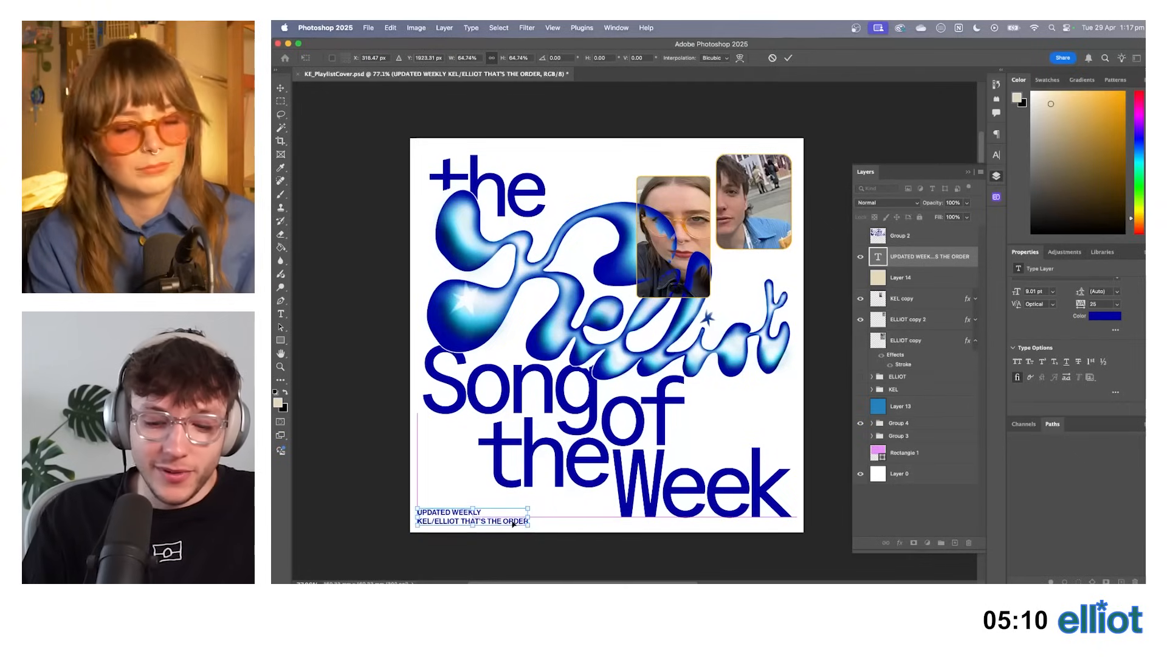
{"action": "key", "text": "Return"}
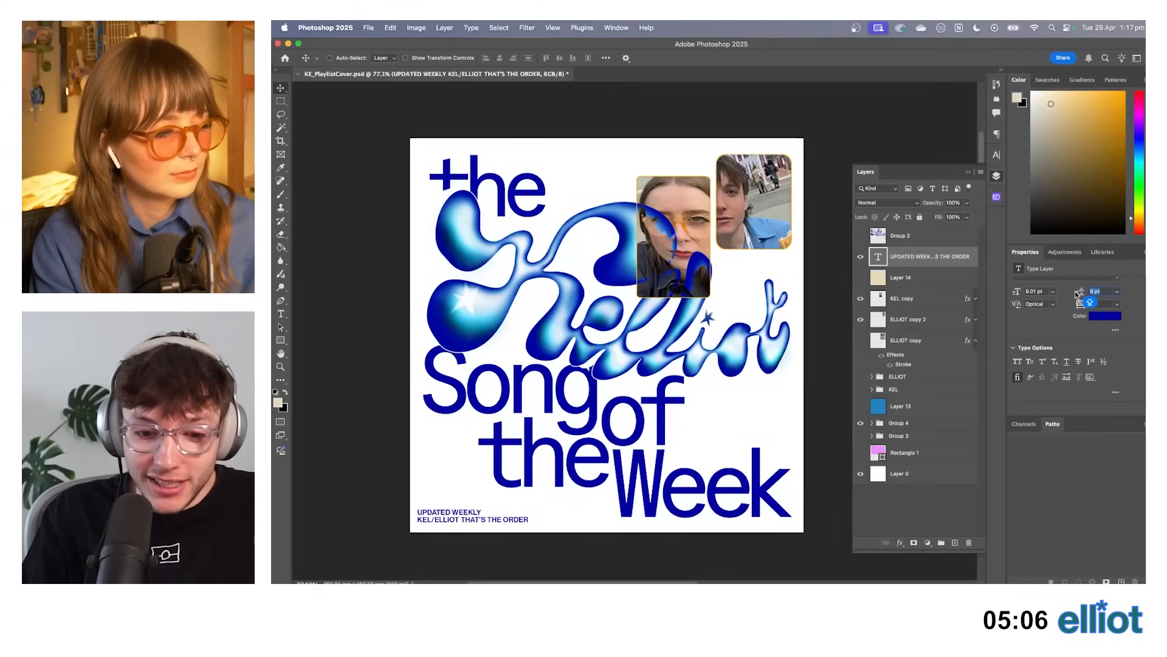
Move the caption slightly inward from the corner, to about X 344 px, Y 1892 px.
{"action": "key", "text": "super+t"}
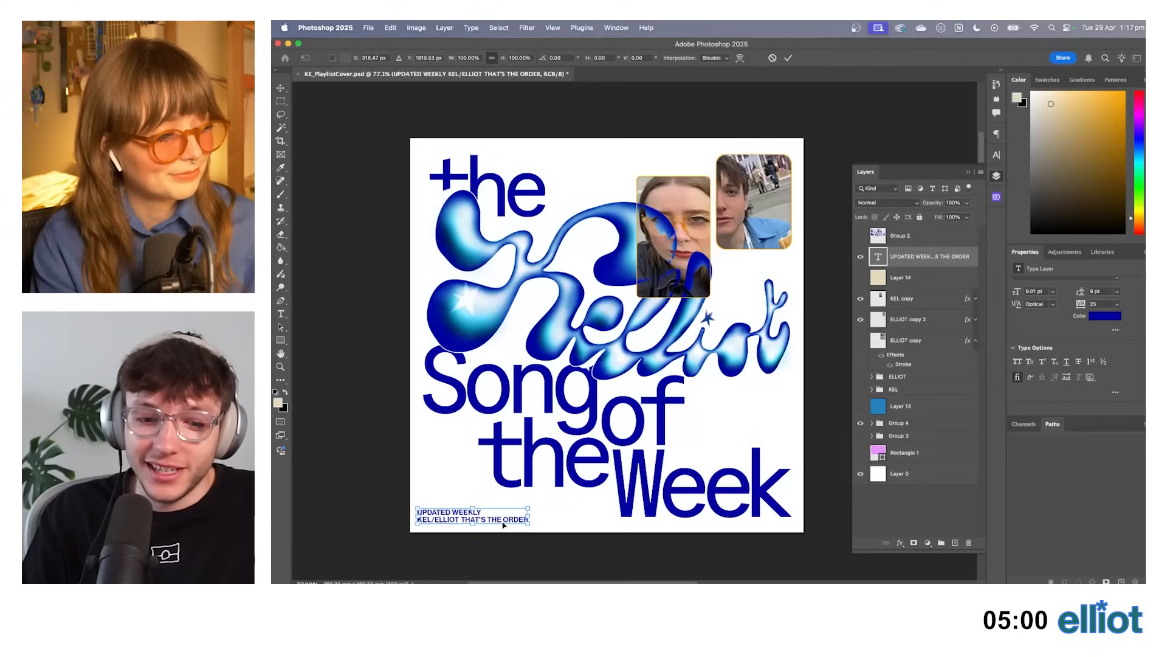
{"action": "left_click_drag", "start_coordinate": [503, 524], "coordinate": [509, 516]}
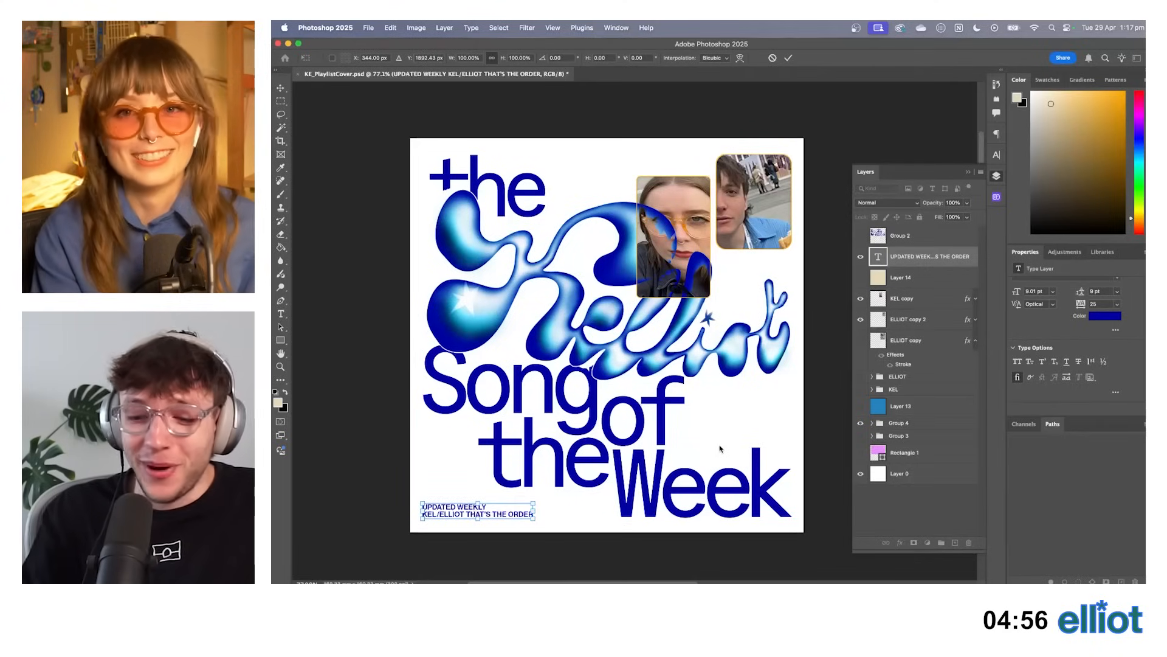
{"action": "key", "text": "Return"}
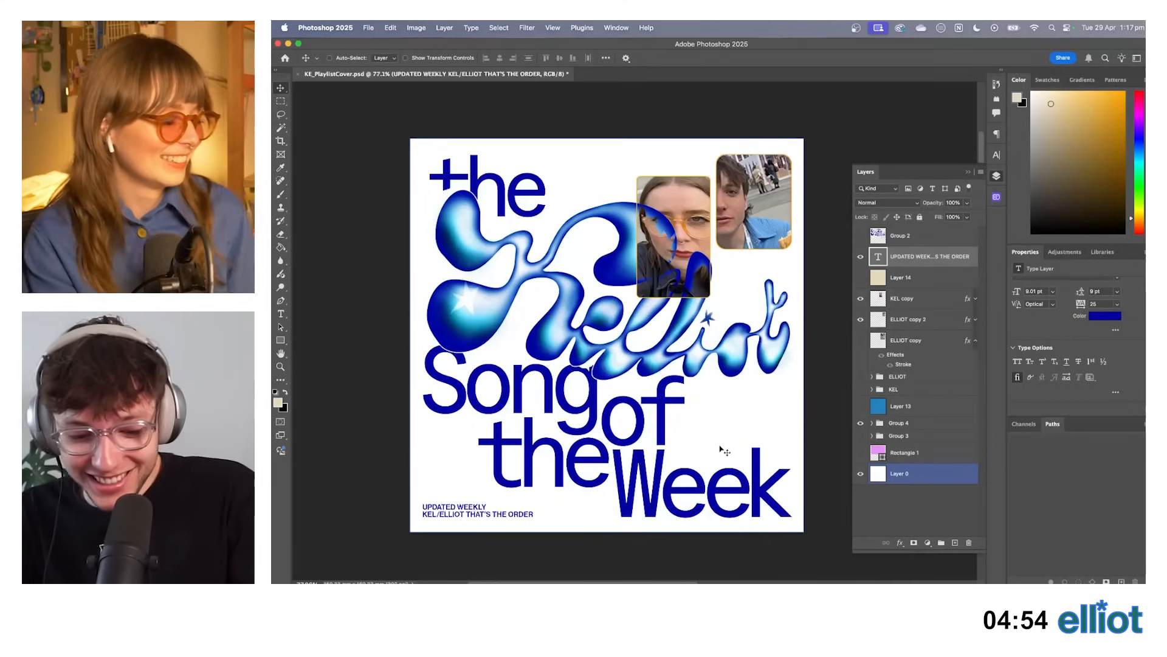
Nudge the caption in small steps to line it up with the left edge of "Song" and the baseline of "Week".
{"action": "key", "text": "shift+Down"}
{"action": "key", "text": "shift+Down"}
{"action": "key", "text": "Up"}
{"action": "key", "text": "Up"}
{"action": "key", "text": "Up"}
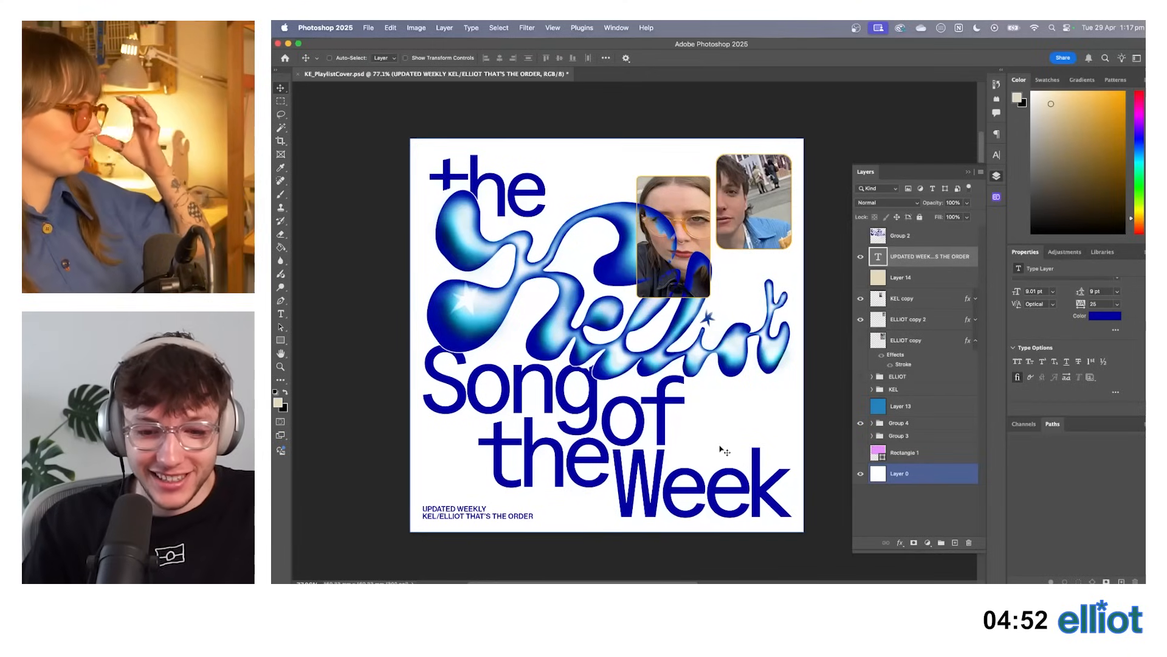
{"action": "key", "text": "Right"}
{"action": "key", "text": "Right"}
{"action": "key", "text": "Right"}
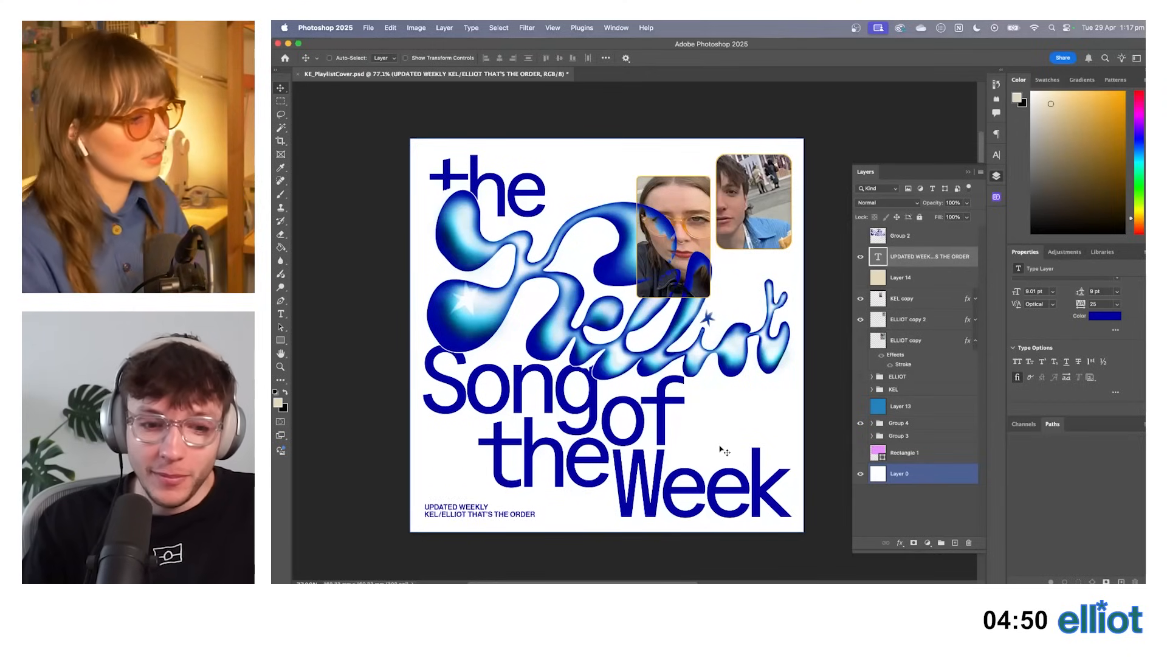
{"action": "key", "text": "Left"}
{"action": "key", "text": "Left"}
{"action": "key", "text": "Left"}
{"action": "key", "text": "Right"}
{"action": "key", "text": "Right"}
{"action": "key", "text": "Right"}
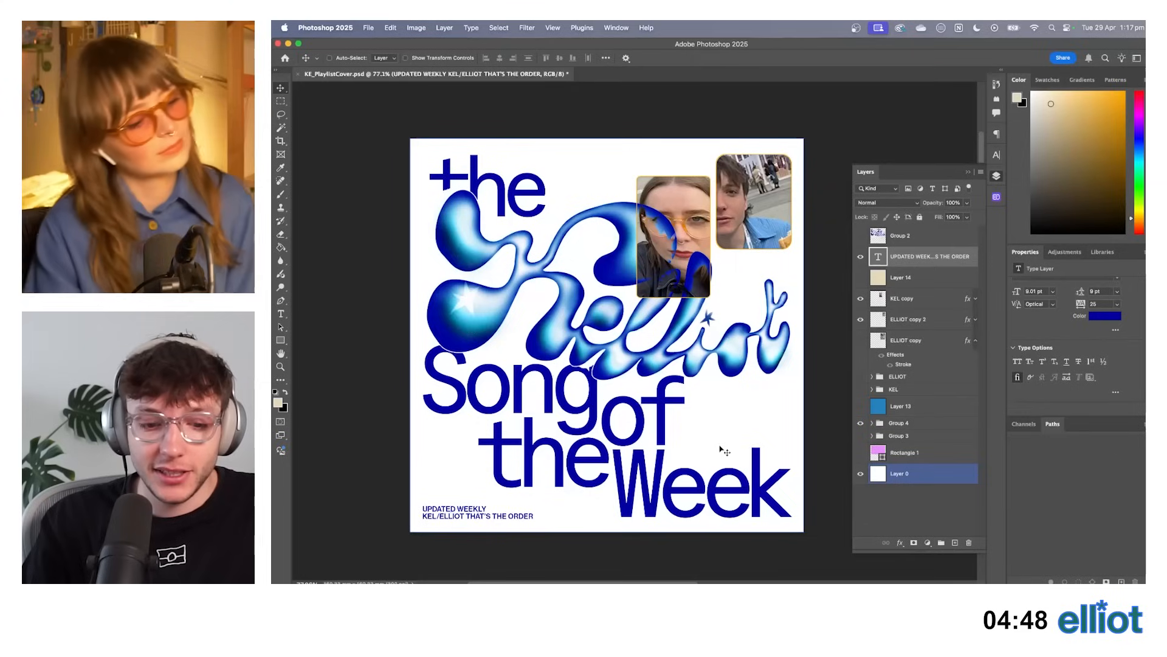
{"action": "key", "text": "Down"}
{"action": "key", "text": "Down"}
{"action": "key", "text": "Down"}
Try the caption right-aligned and placed directly beside the word "Week".
{"action": "left_click_drag", "start_coordinate": [535, 489], "coordinate": [597, 485]}
{"action": "scroll", "coordinate": [1067, 343], "scroll_direction": "up", "scroll_amount": 4}
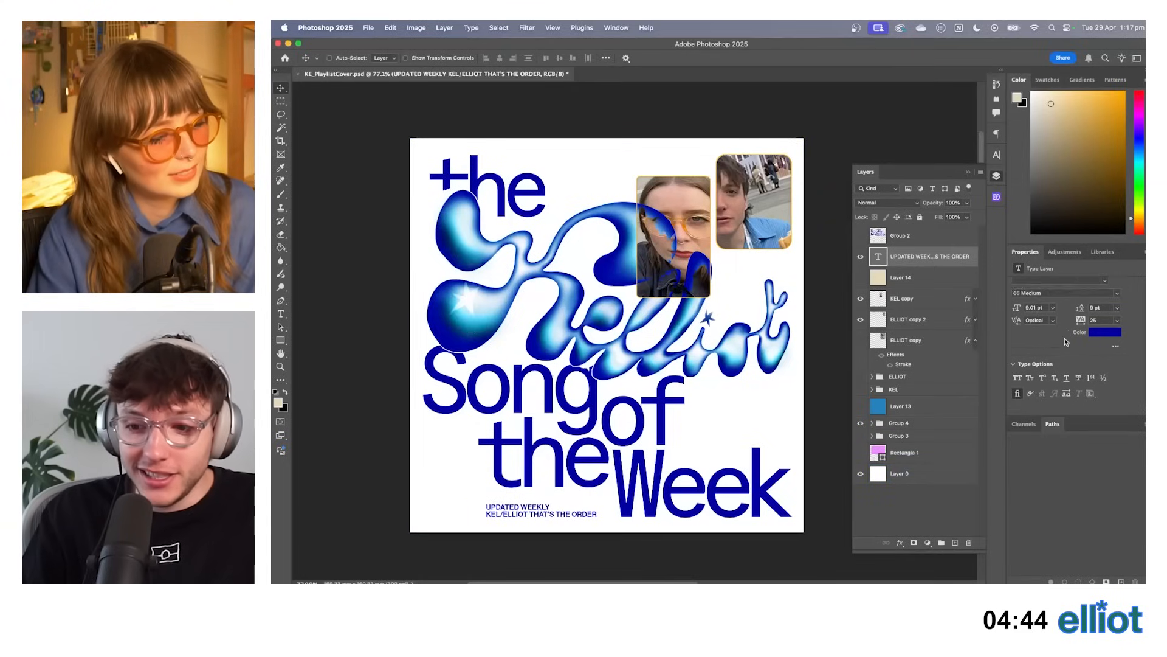
{"action": "scroll", "coordinate": [1068, 351], "scroll_direction": "down", "scroll_amount": 6}
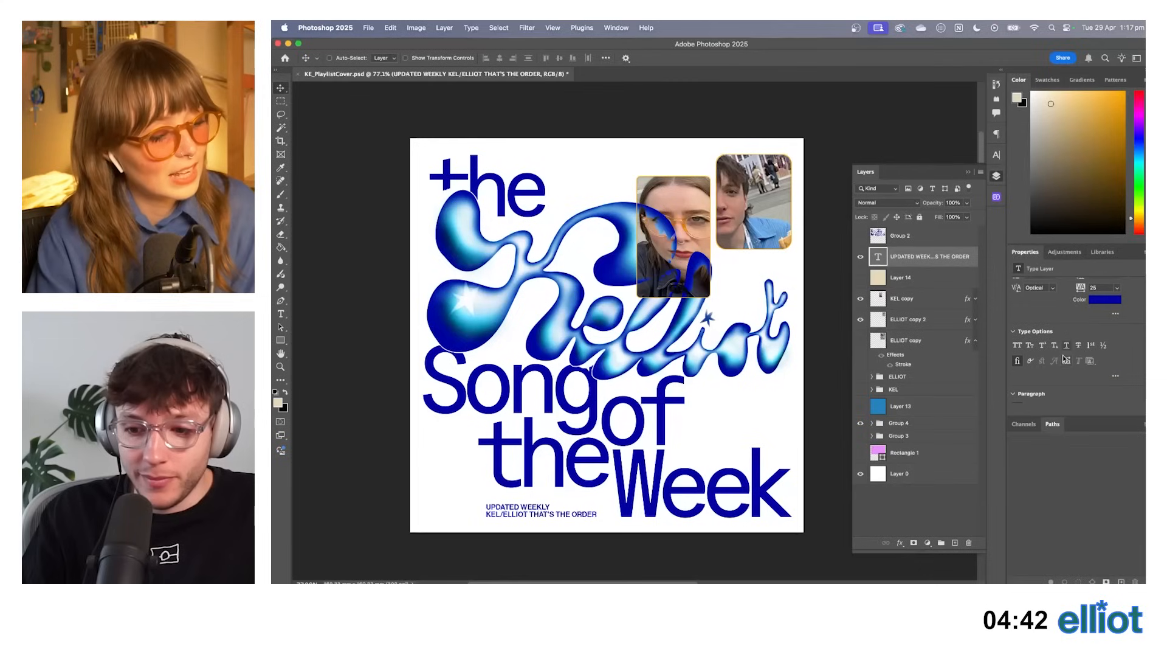
{"action": "left_click", "coordinate": [1042, 387]}
{"action": "left_click_drag", "start_coordinate": [592, 470], "coordinate": [718, 469]}
{"action": "mouse_move", "coordinate": [630, 490]}
{"action": "left_mouse_down"}
{"action": "mouse_move", "coordinate": [775, 380]}
{"action": "mouse_move", "coordinate": [578, 448]}
{"action": "mouse_move", "coordinate": [643, 468]}
{"action": "mouse_move", "coordinate": [650, 486]}
{"action": "left_mouse_up"}
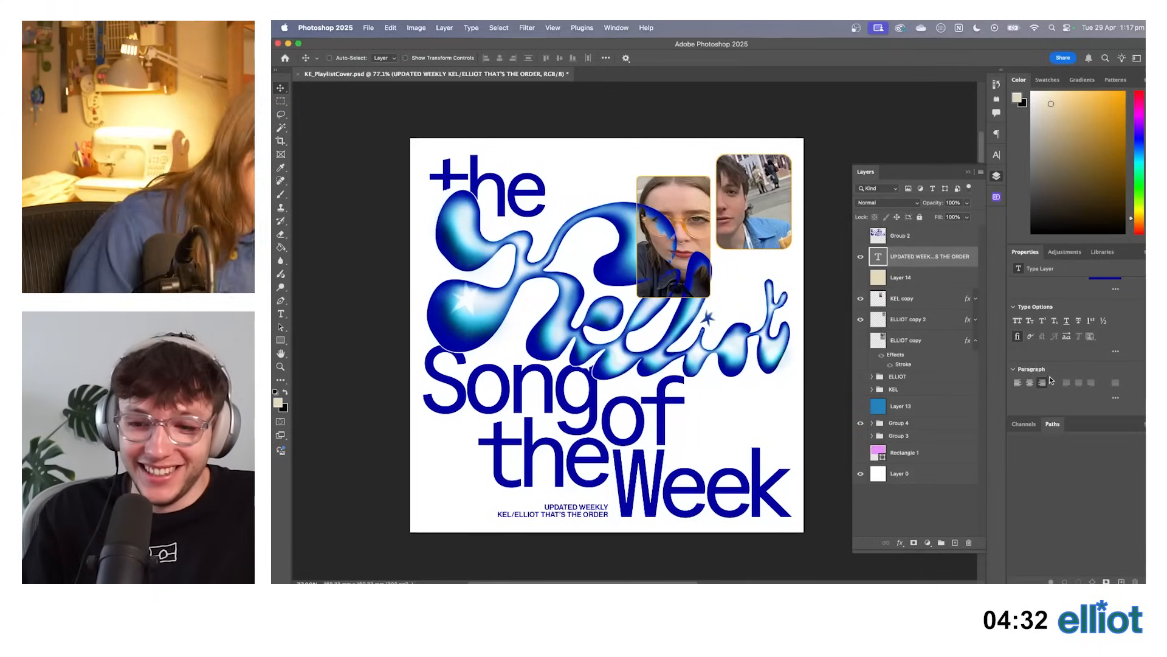
Restore the caption's left alignment, try moving it toward the left margin, and undo that move.
{"action": "left_click", "coordinate": [1017, 383]}
{"action": "left_click_drag", "start_coordinate": [679, 483], "coordinate": [495, 486]}
{"action": "key", "text": "super+z"}
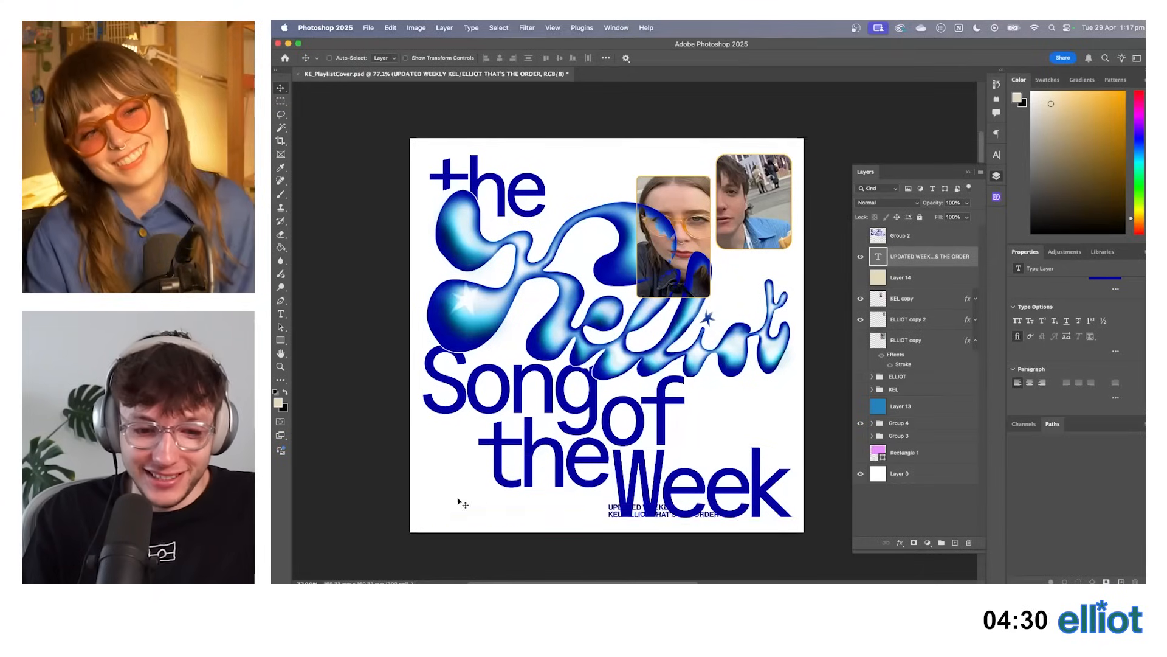
Indent the caption's second line with leading spaces and move the caption back to the cover's lower-left area.
{"action": "key", "text": "t"}
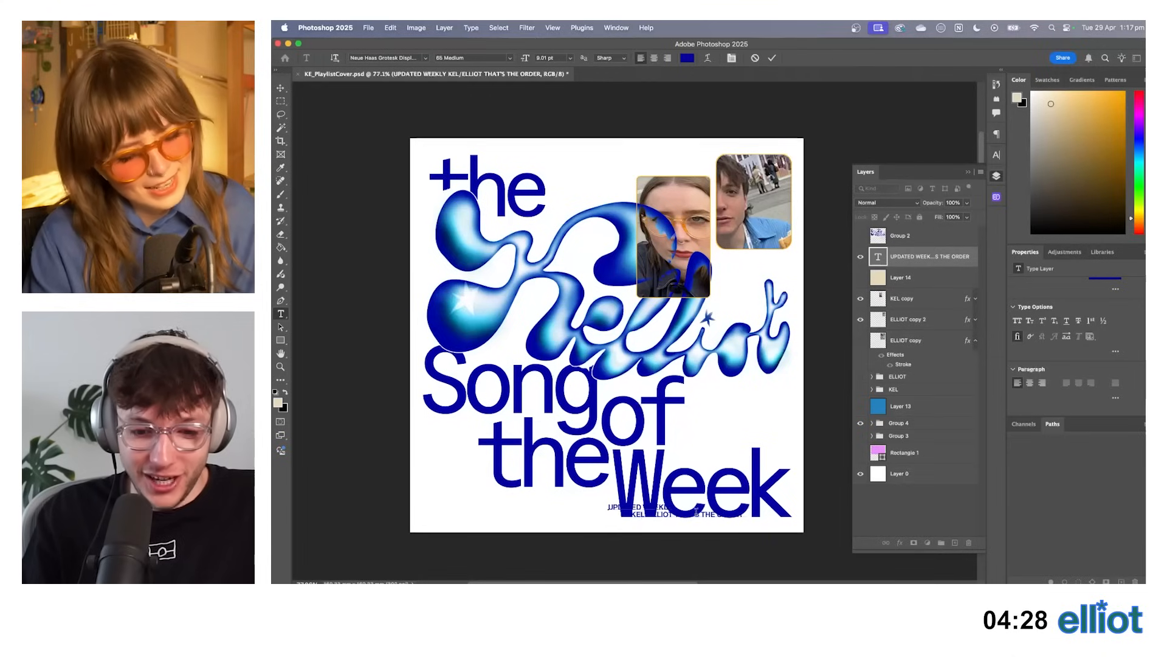
{"action": "left_click", "coordinate": [280, 86]}
{"action": "left_click_drag", "start_coordinate": [693, 378], "coordinate": [523, 378]}
{"action": "key", "text": "t"}
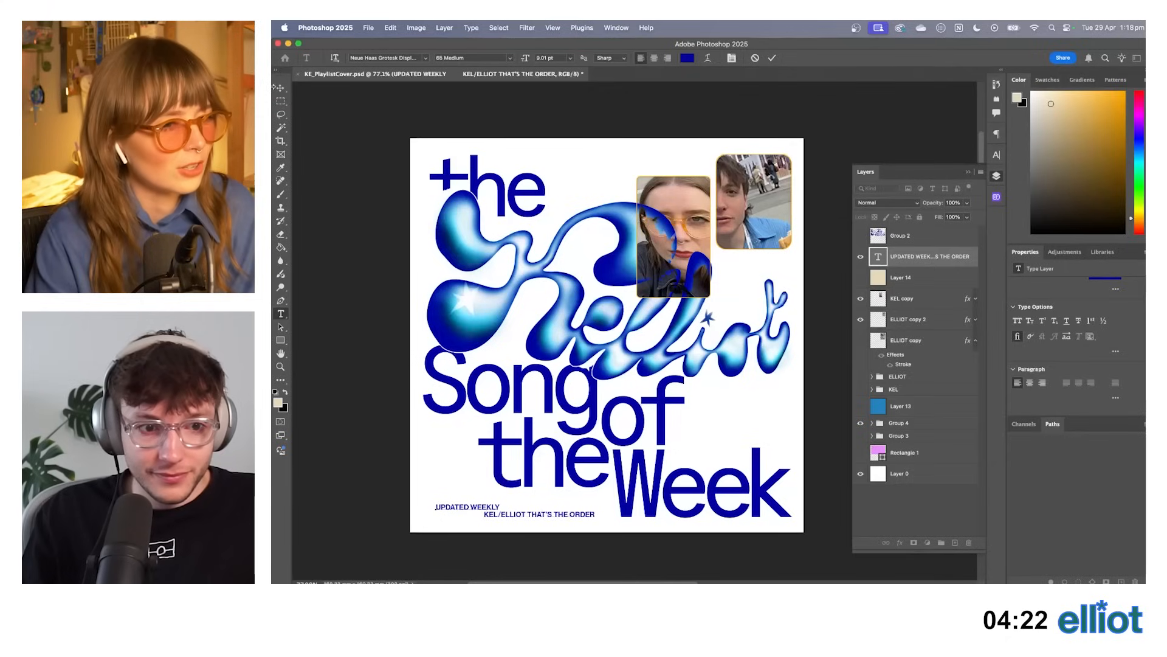
Nudge the staggered caption left until its first line aligns with the left edge of "Song".
{"action": "left_click", "coordinate": [280, 87]}
{"action": "key", "text": "Left"}
{"action": "key", "text": "Left"}
{"action": "key", "text": "Left"}
{"action": "key", "text": "Left"}
{"action": "key", "text": "Left"}
{"action": "key", "text": "Left"}
{"action": "key", "text": "Left"}
{"action": "key", "text": "Left"}
{"action": "key", "text": "Left"}
{"action": "key", "text": "Left"}
{"action": "key", "text": "Left"}
{"action": "key", "text": "Left"}
{"action": "key", "text": "Left"}
{"action": "key", "text": "Left"}
{"action": "key", "text": "Left"}
{"action": "key", "text": "Left"}
{"action": "key", "text": "Left"}
{"action": "key", "text": "Left"}
{"action": "key", "text": "Left"}
{"action": "key", "text": "Left"}
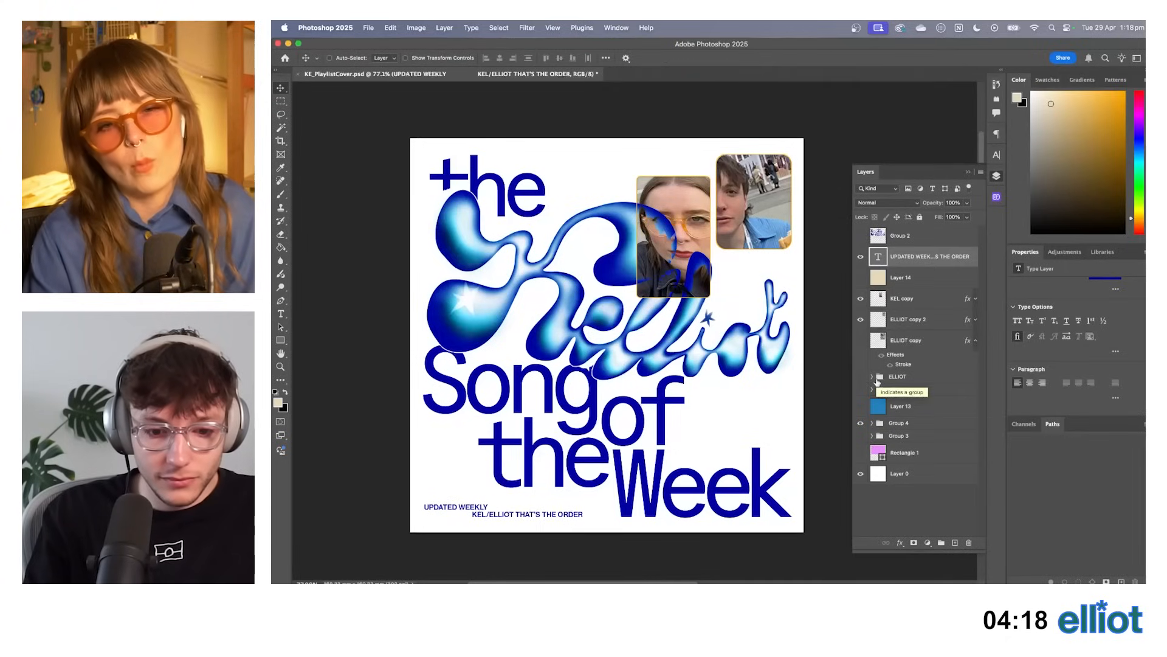
Scale the staggered caption down to about 88% from its lower-left corner and set its tracking to 50.
{"action": "key", "text": "Right"}
{"action": "key", "text": "Right"}
{"action": "key", "text": "Right"}
{"action": "key", "text": "Right"}
{"action": "key", "text": "super+t"}
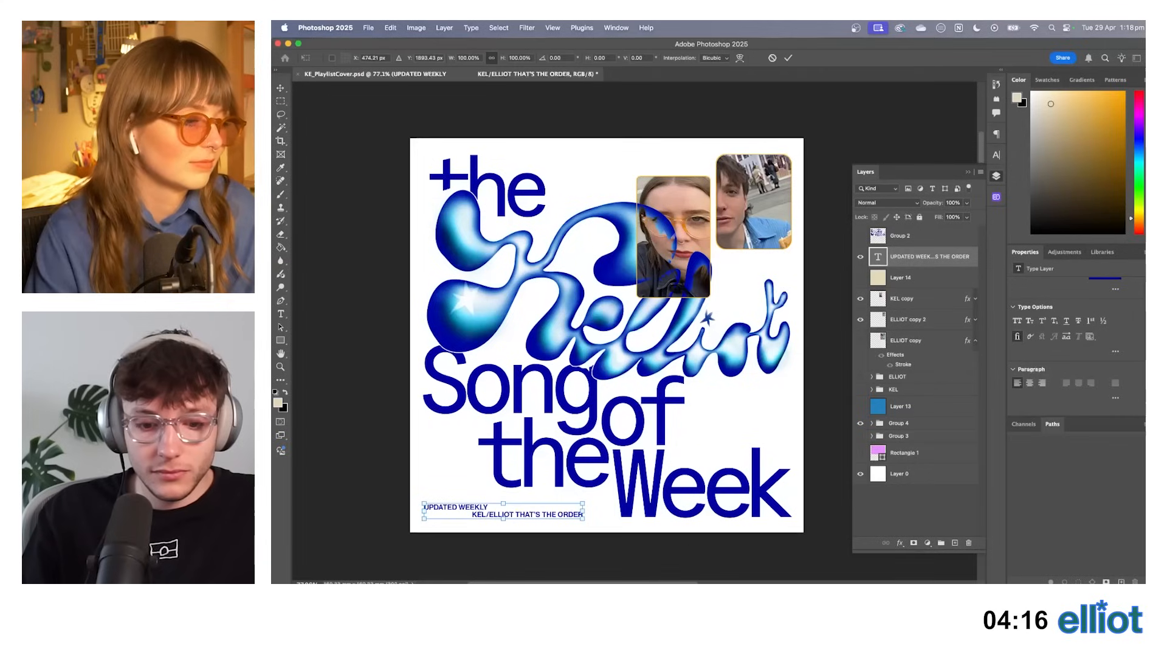
{"action": "left_click_drag", "start_coordinate": [579, 503], "coordinate": [566, 505]}
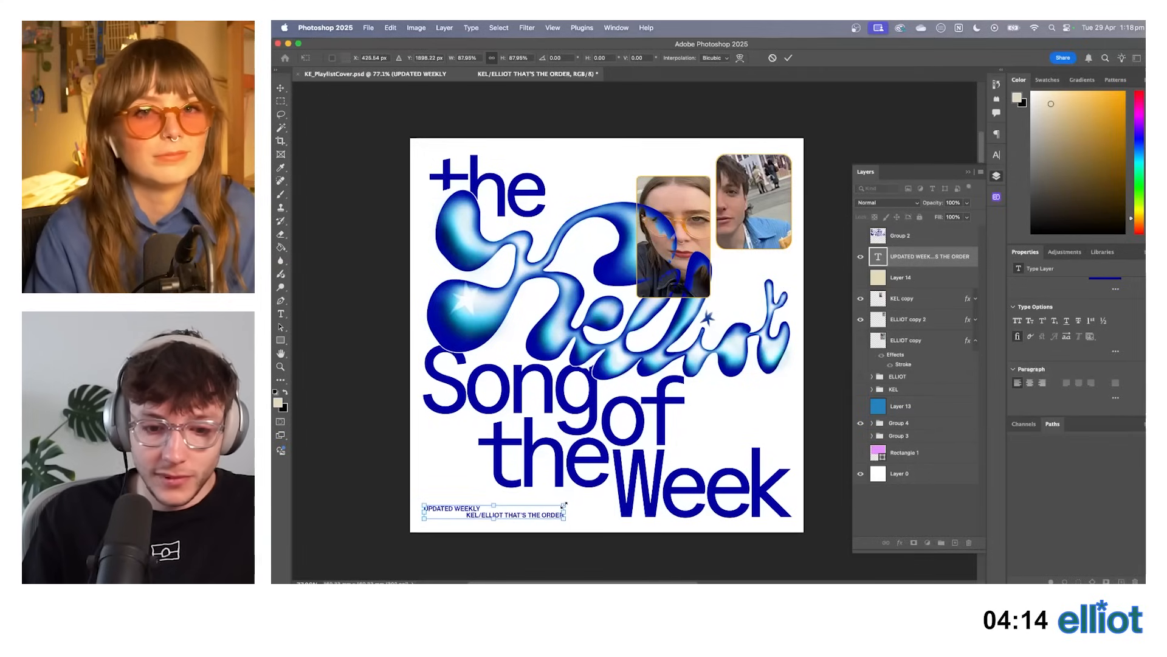
{"action": "key", "text": "Return"}
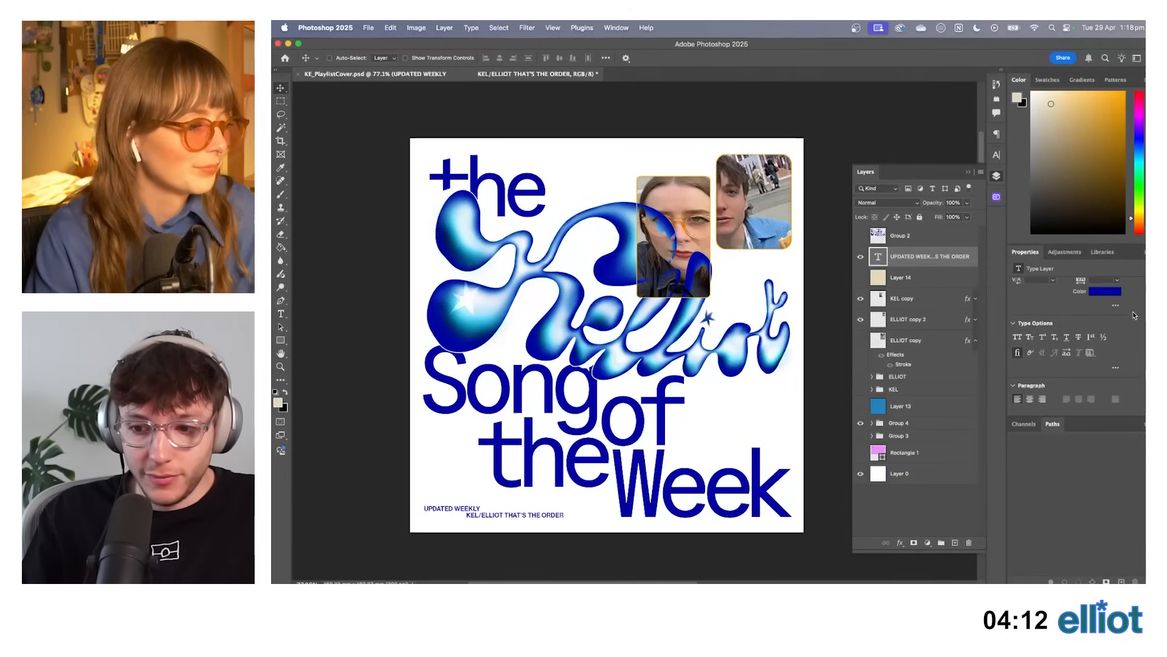
{"action": "left_click", "coordinate": [1117, 296]}
{"action": "left_click", "coordinate": [1102, 414]}
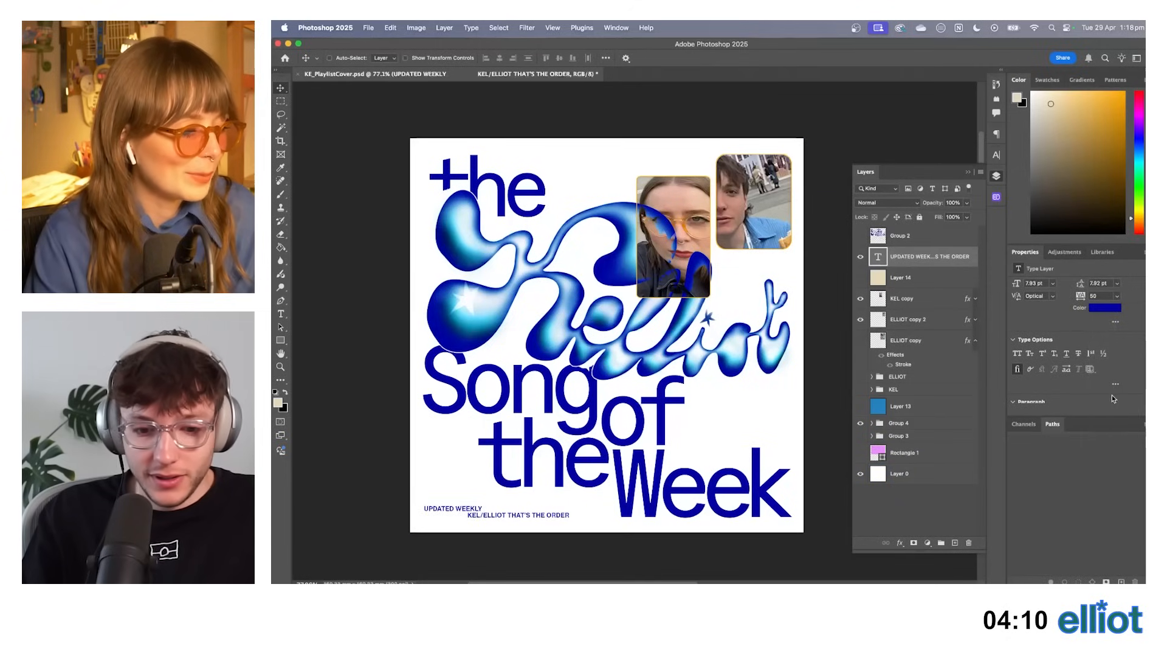
Select the caption, the portrait layers and Group 4 together and scale them down to about 97.4%.
{"action": "scroll", "coordinate": [642, 421], "scroll_direction": "down", "scroll_amount": 2}
{"action": "scroll", "coordinate": [643, 421], "scroll_direction": "down", "scroll_amount": 5}
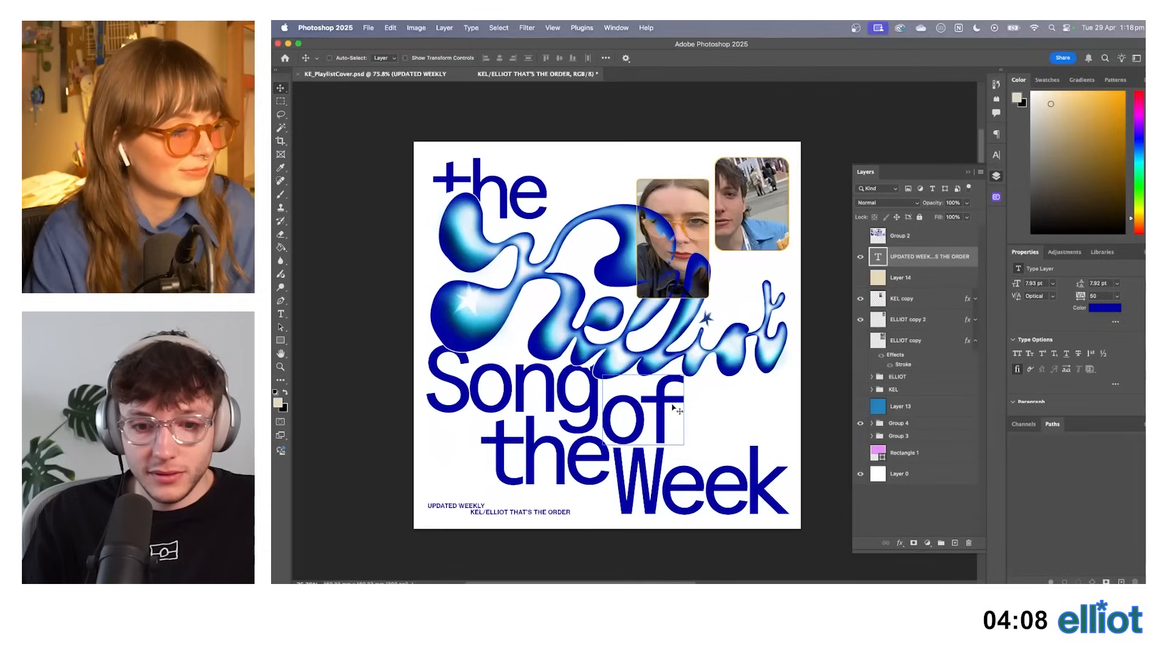
{"action": "scroll", "coordinate": [643, 387], "scroll_direction": "up", "scroll_amount": 4}
{"action": "scroll", "coordinate": [642, 386], "scroll_direction": "up", "scroll_amount": 1}
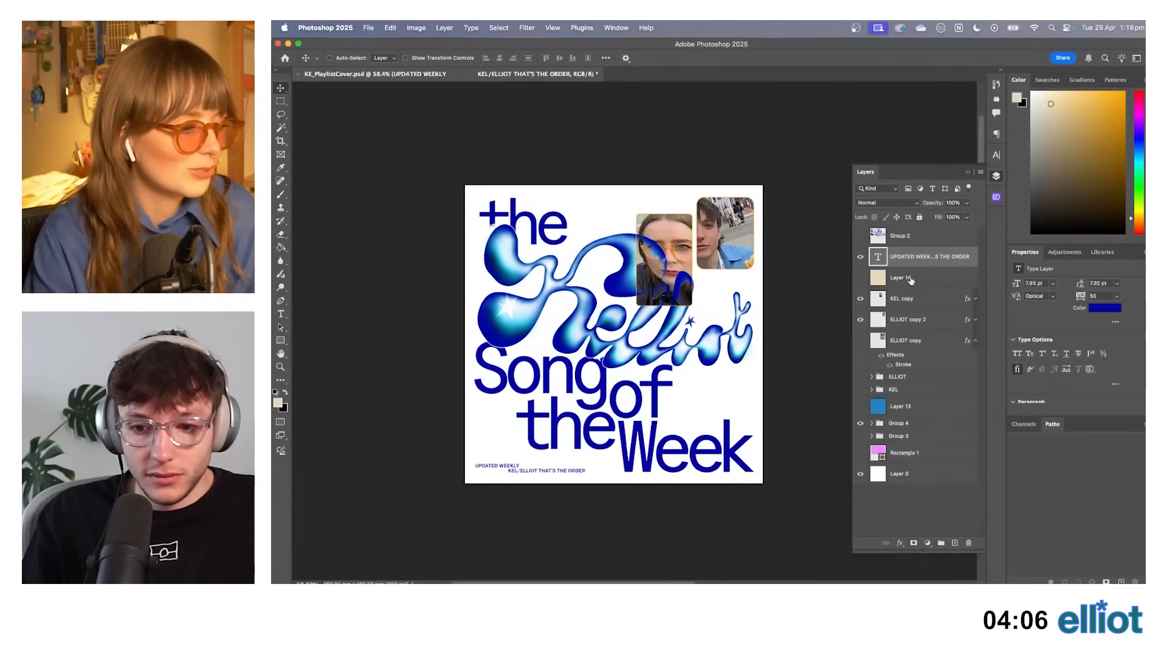
{"action": "left_click", "coordinate": [911, 300], "text": "super"}
{"action": "left_click", "coordinate": [912, 321], "text": "super"}
{"action": "left_click", "coordinate": [911, 342], "text": "super"}
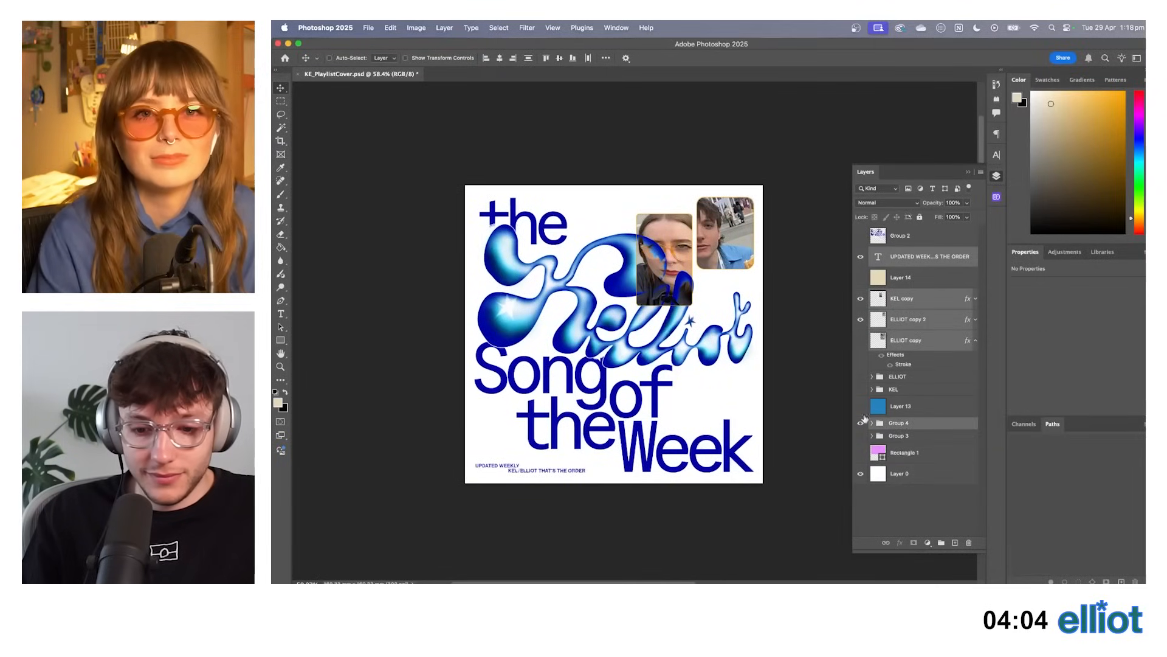
{"action": "key", "text": "super+t"}
{"action": "left_click_drag", "start_coordinate": [765, 186], "coordinate": [760, 191]}
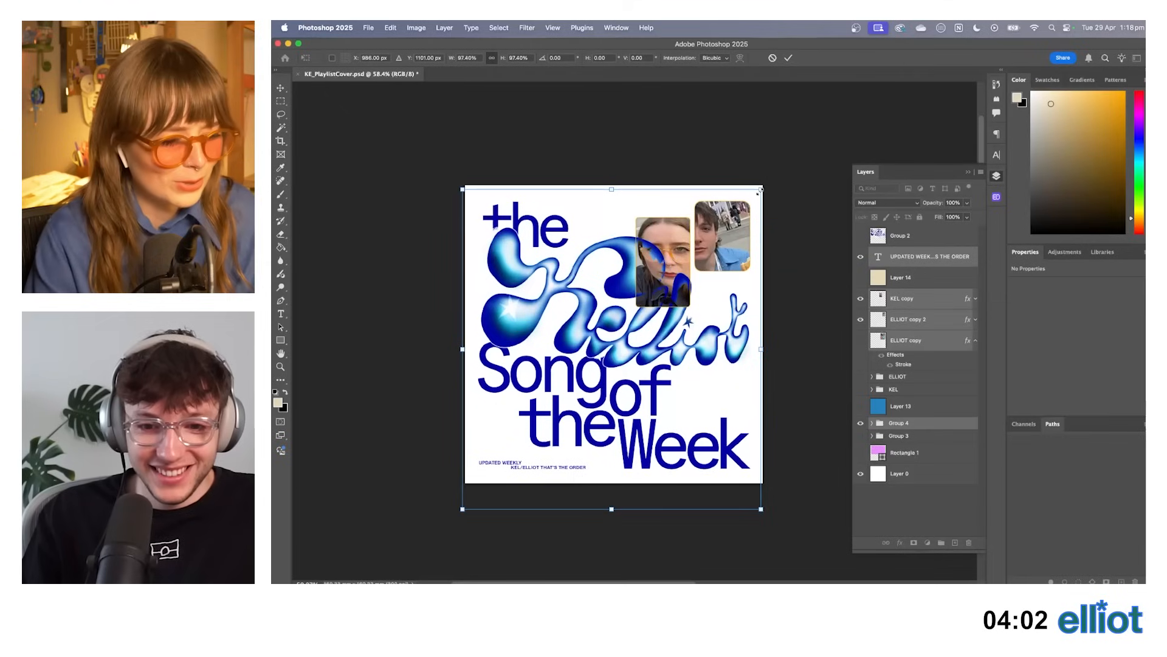
{"action": "key", "text": "Return"}
Nudge the scaled artwork into position so its margins look even within the white cover.
{"action": "key", "text": "shift+Up"}
{"action": "key", "text": "shift+Up"}
{"action": "key", "text": "shift+Left"}
{"action": "key", "text": "shift+Down"}
{"action": "key", "text": "shift+Down"}
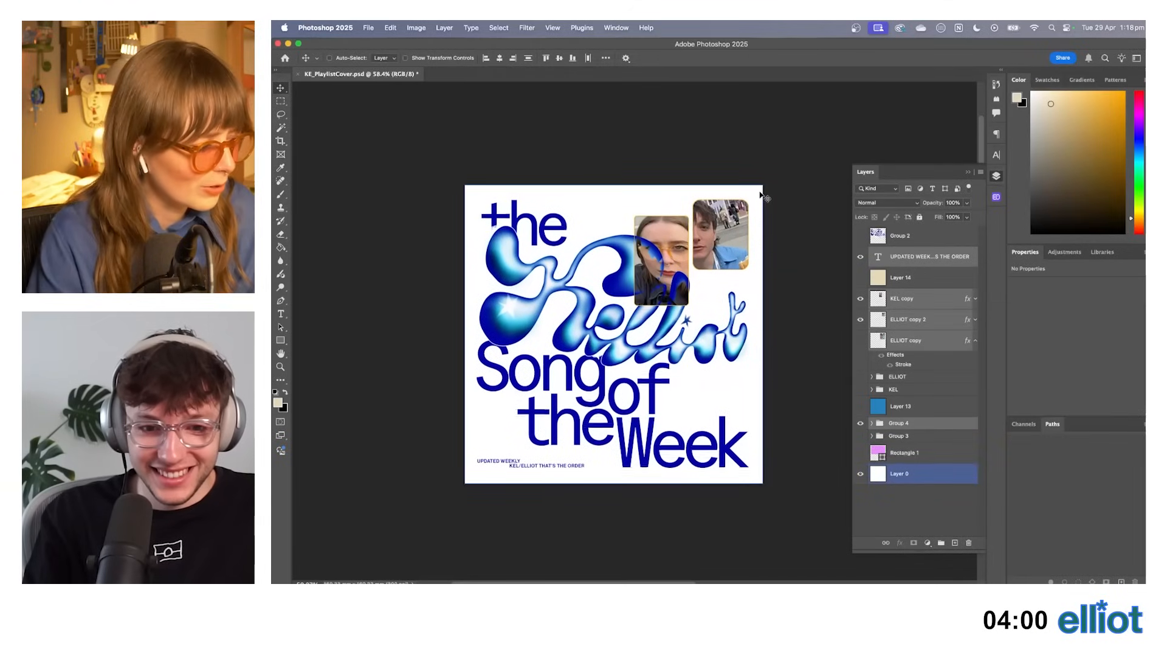
{"action": "key", "text": "shift+Up"}
{"action": "key", "text": "Right"}
{"action": "key", "text": "Right"}
{"action": "key", "text": "Right"}
{"action": "key", "text": "Down"}
{"action": "key", "text": "Down"}
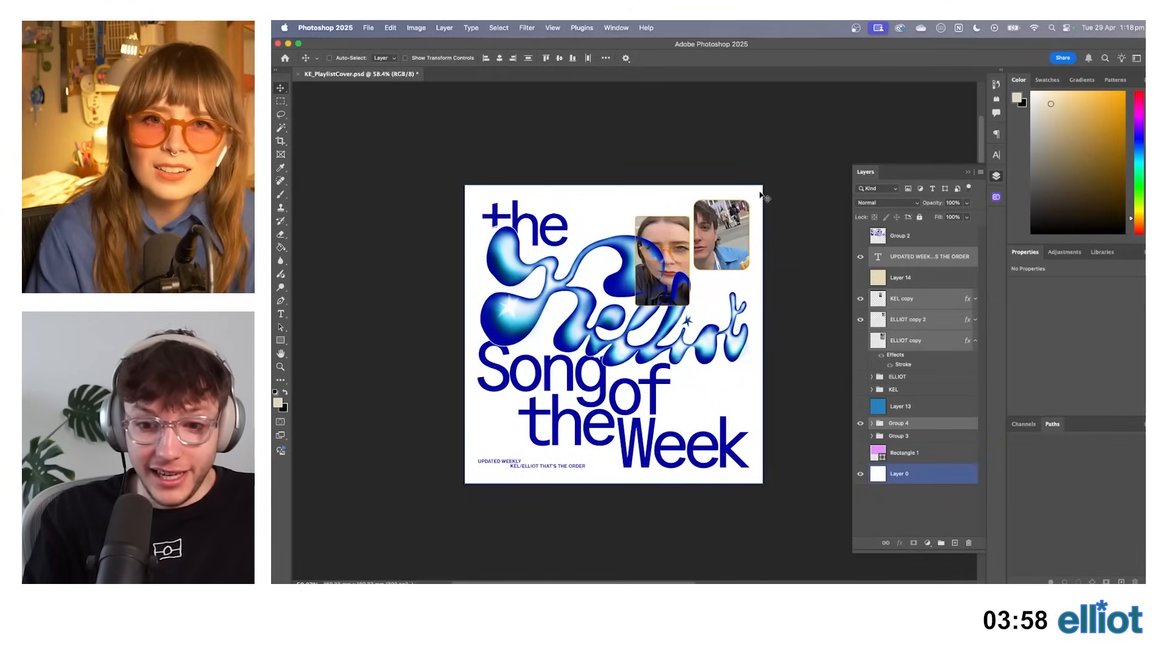
{"action": "key", "text": "Up"}
{"action": "key", "text": "Up"}
{"action": "key", "text": "Left"}
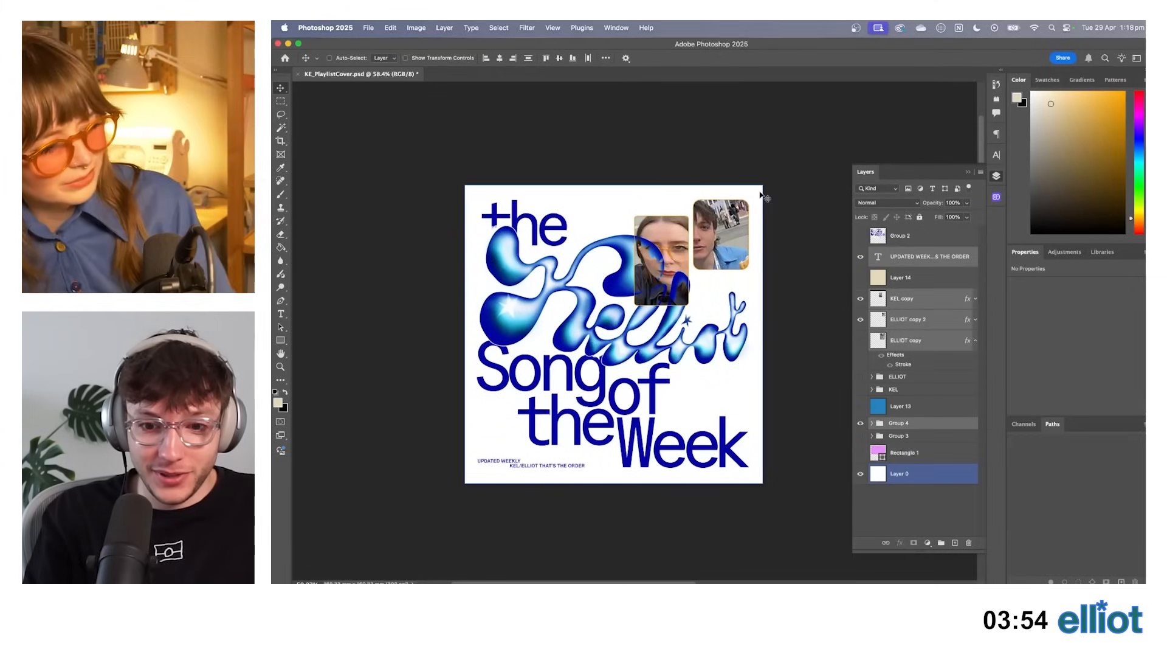
{"action": "left_click", "coordinate": [836, 129]}
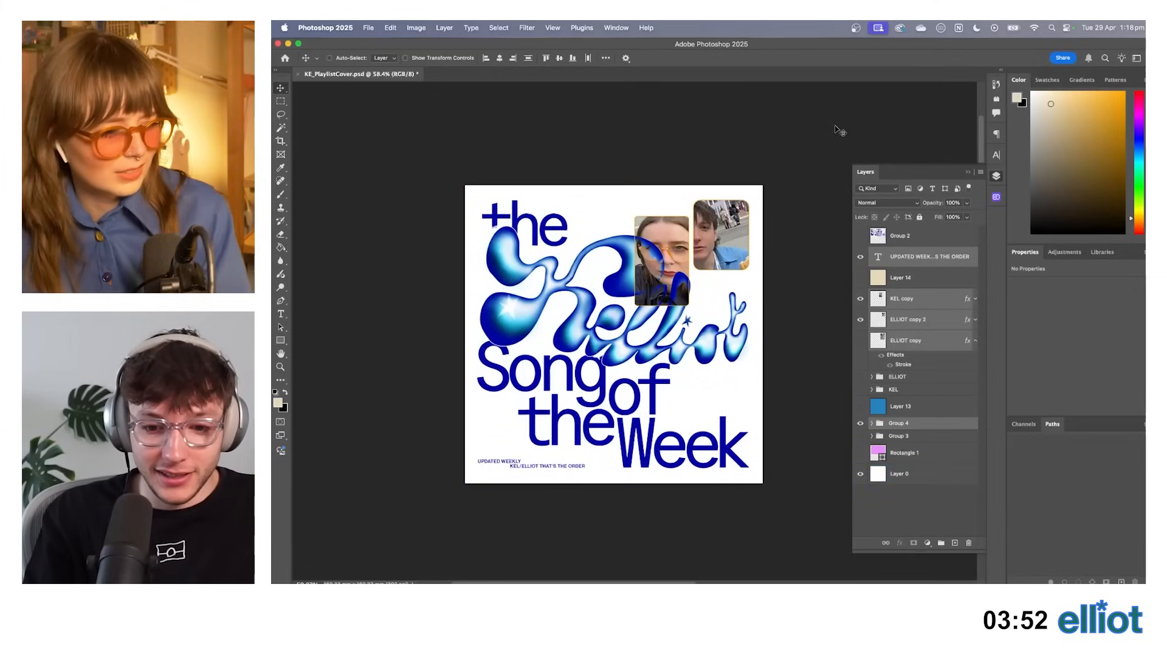
Tint the cover with a new layer above the caption, filled with the pale grey-blue library colour and blended as Multiply.
{"action": "left_click", "coordinate": [915, 258]}
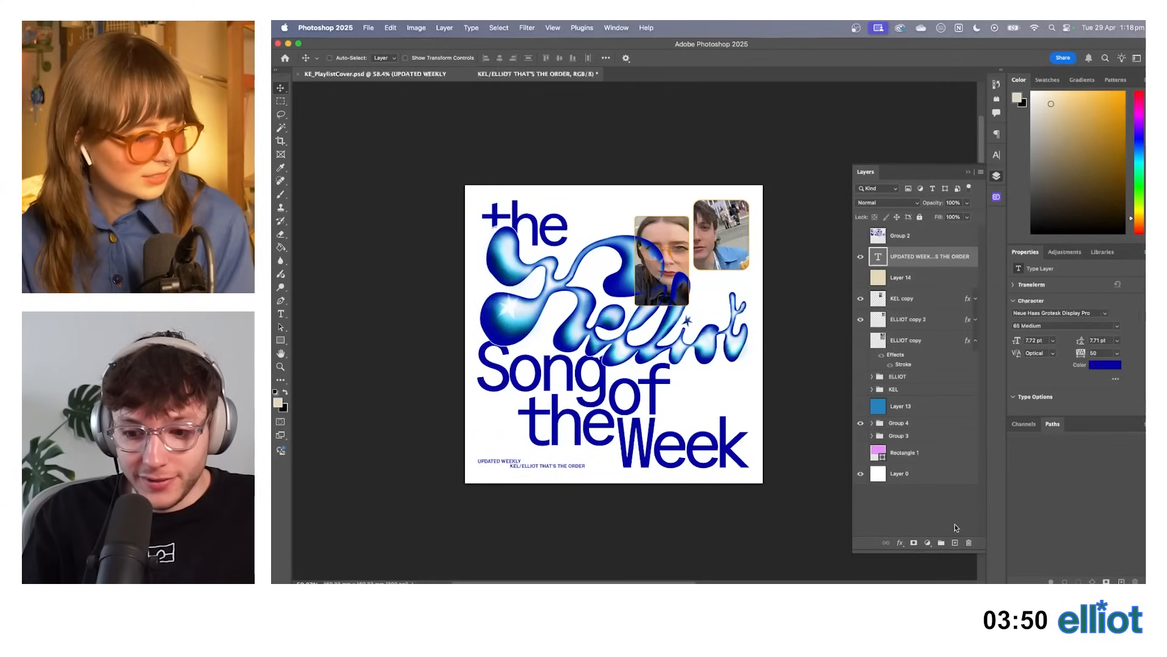
{"action": "left_click", "coordinate": [955, 542]}
{"action": "left_click", "coordinate": [1104, 251]}
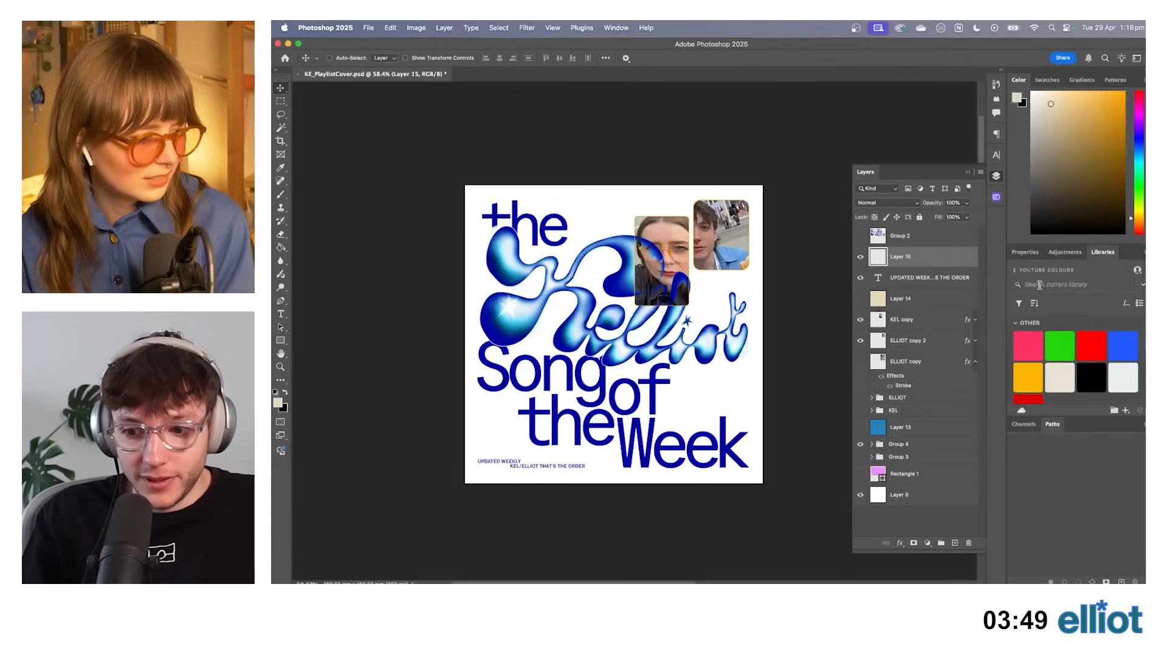
{"action": "left_click", "coordinate": [1133, 371]}
{"action": "left_click", "coordinate": [277, 245]}
{"action": "left_click", "coordinate": [730, 237]}
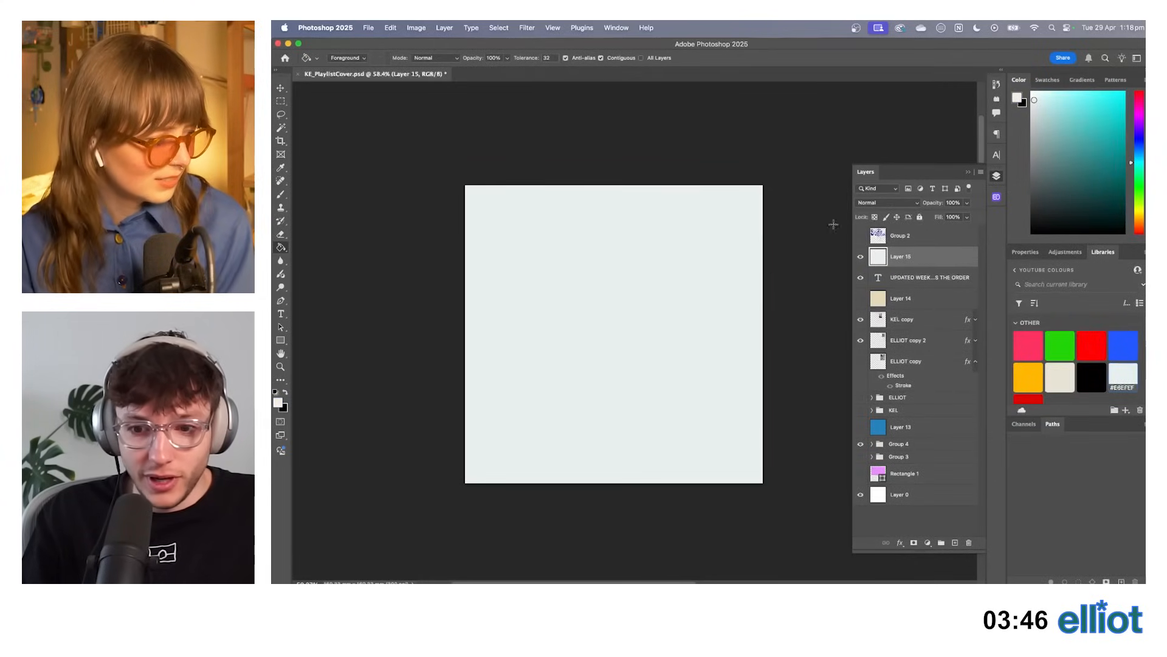
{"action": "left_click", "coordinate": [888, 203]}
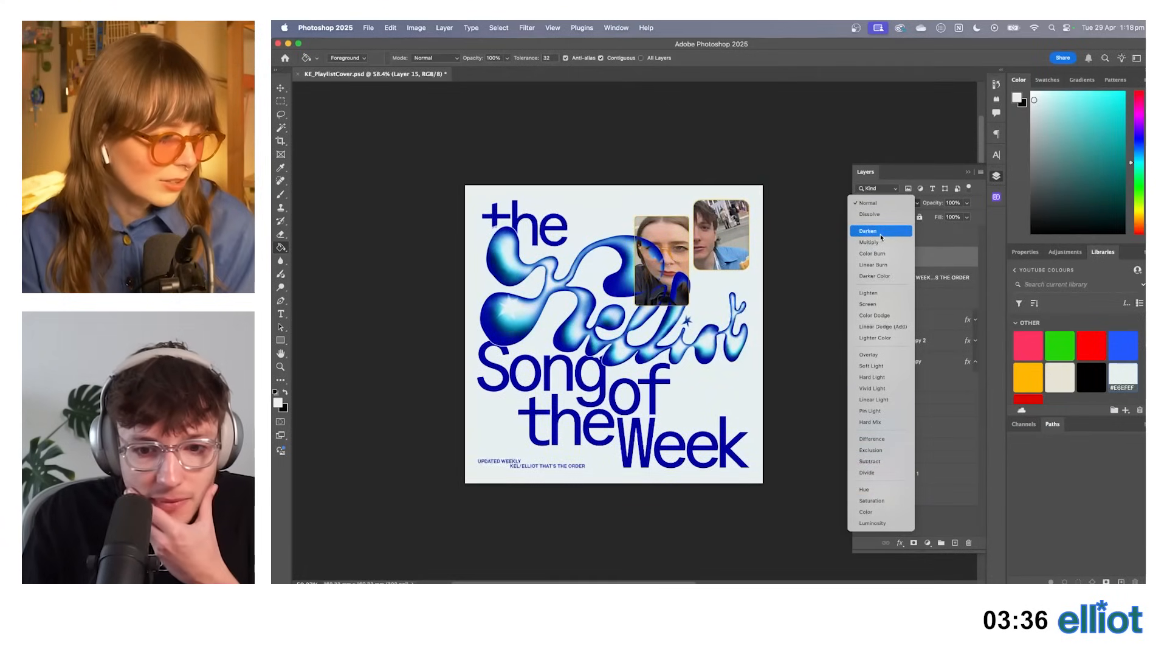
{"action": "left_click", "coordinate": [881, 242]}
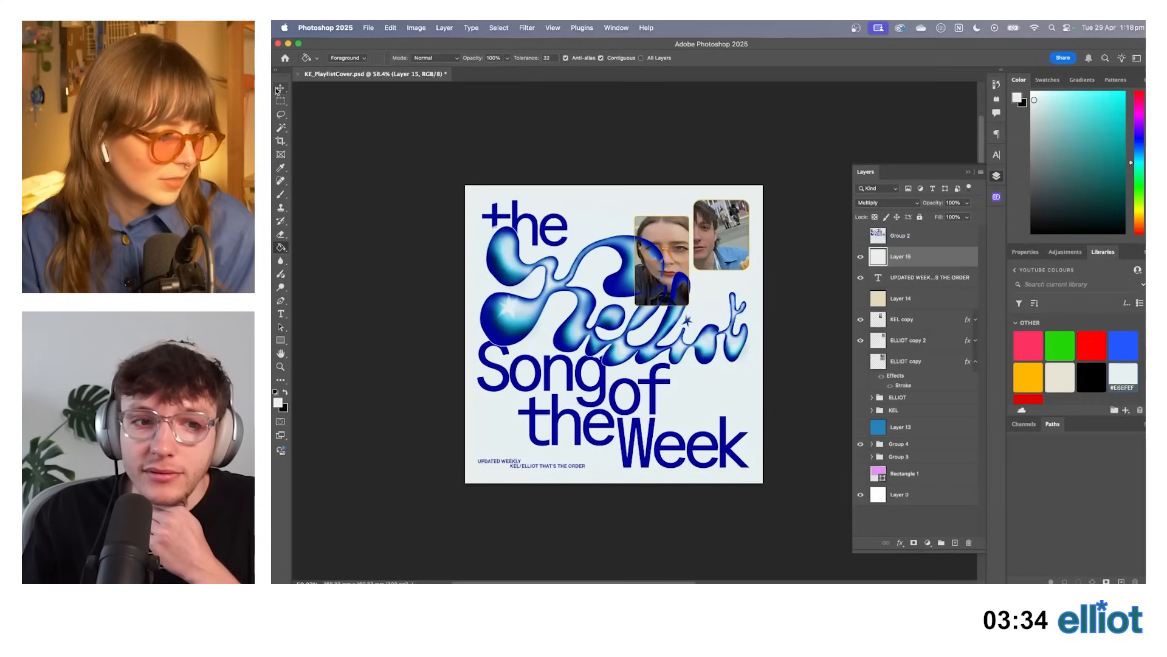
Stamp all visible layers into a new merged layer above the tint, keeping the original layers.
{"action": "key", "text": "v"}
{"action": "right_click", "coordinate": [902, 255]}
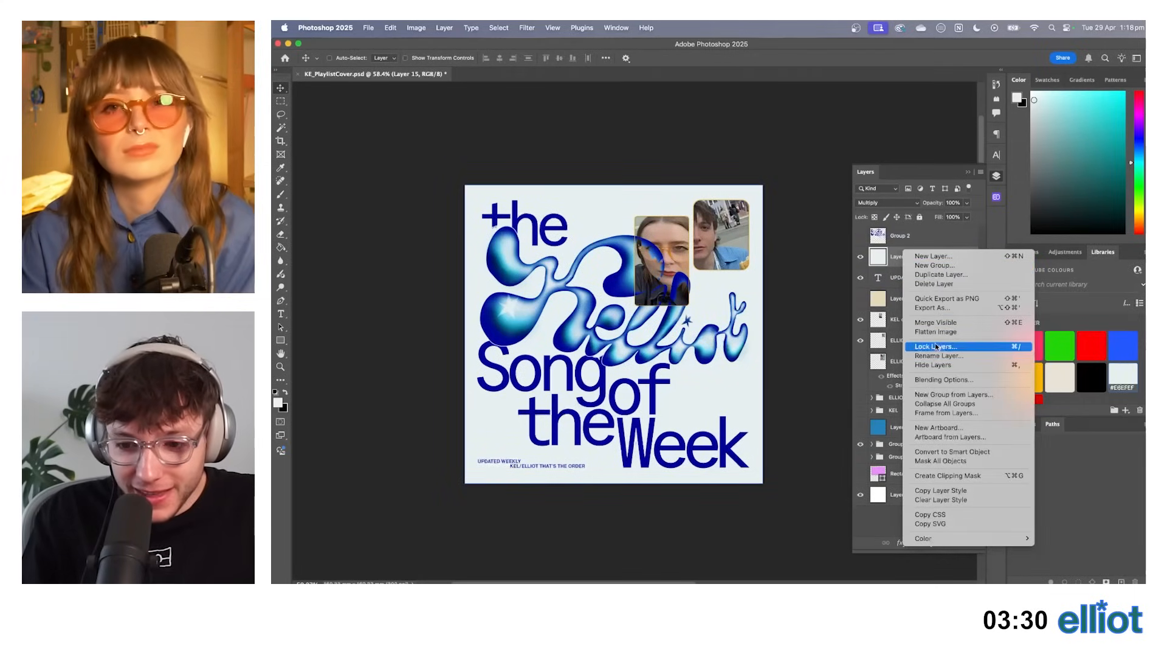
{"action": "left_click", "coordinate": [939, 323]}
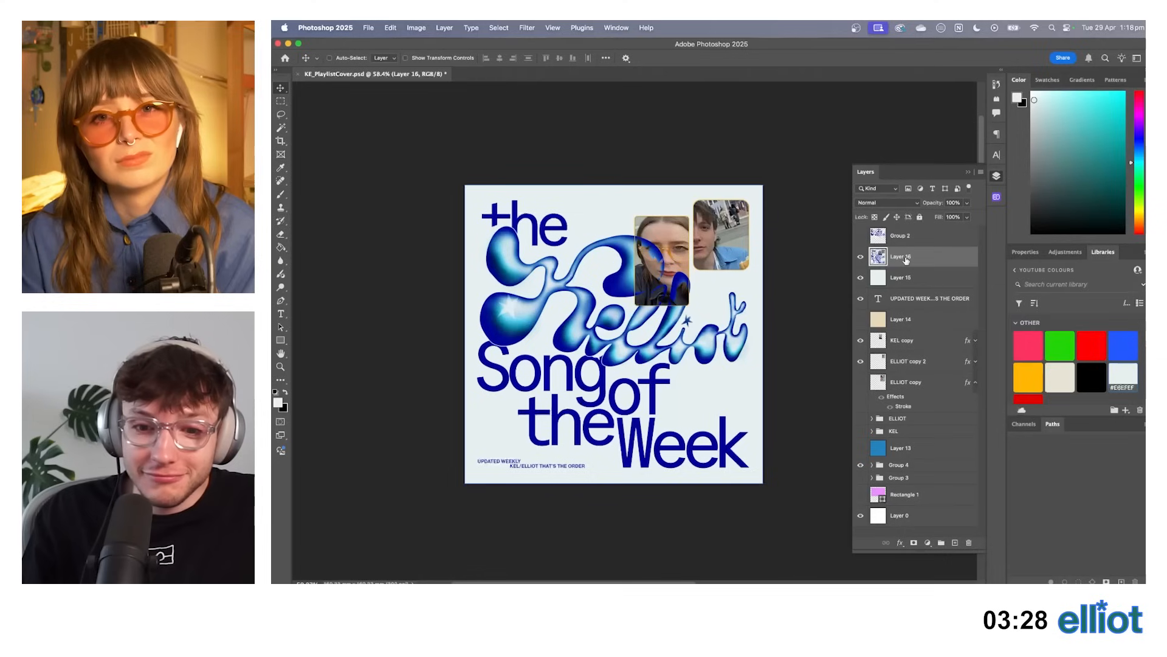
{"action": "scroll", "coordinate": [666, 270], "scroll_direction": "up", "scroll_amount": 2}
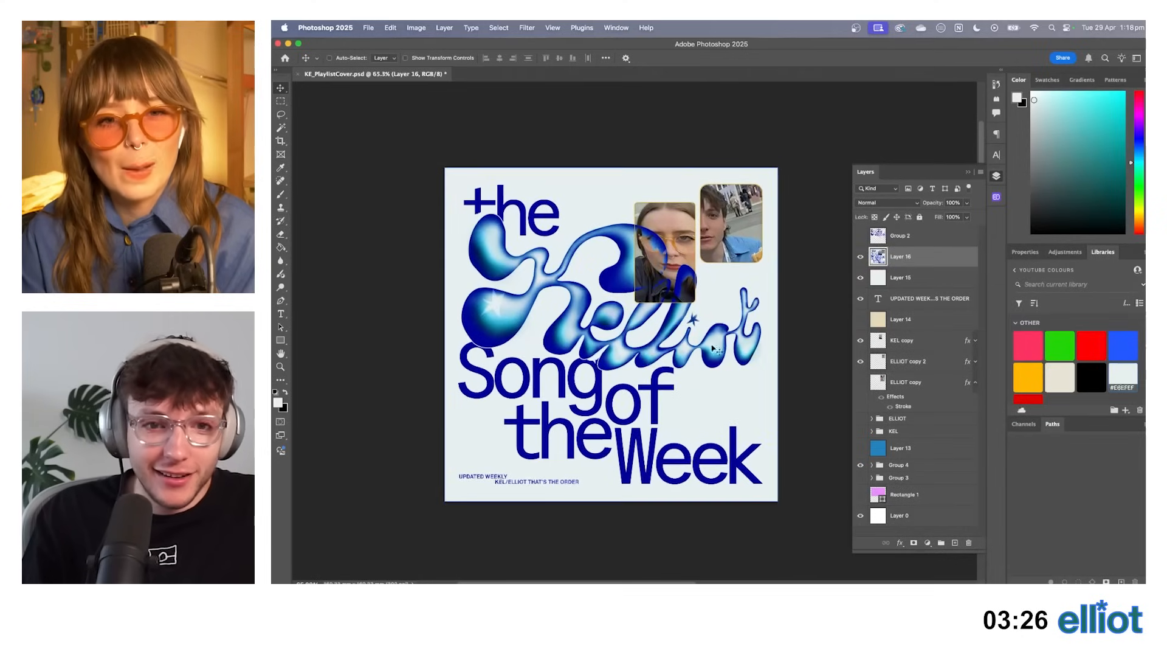
{"action": "scroll", "coordinate": [694, 359], "scroll_direction": "up", "scroll_amount": 2}
{"action": "scroll", "coordinate": [687, 354], "scroll_direction": "down", "scroll_amount": 4}
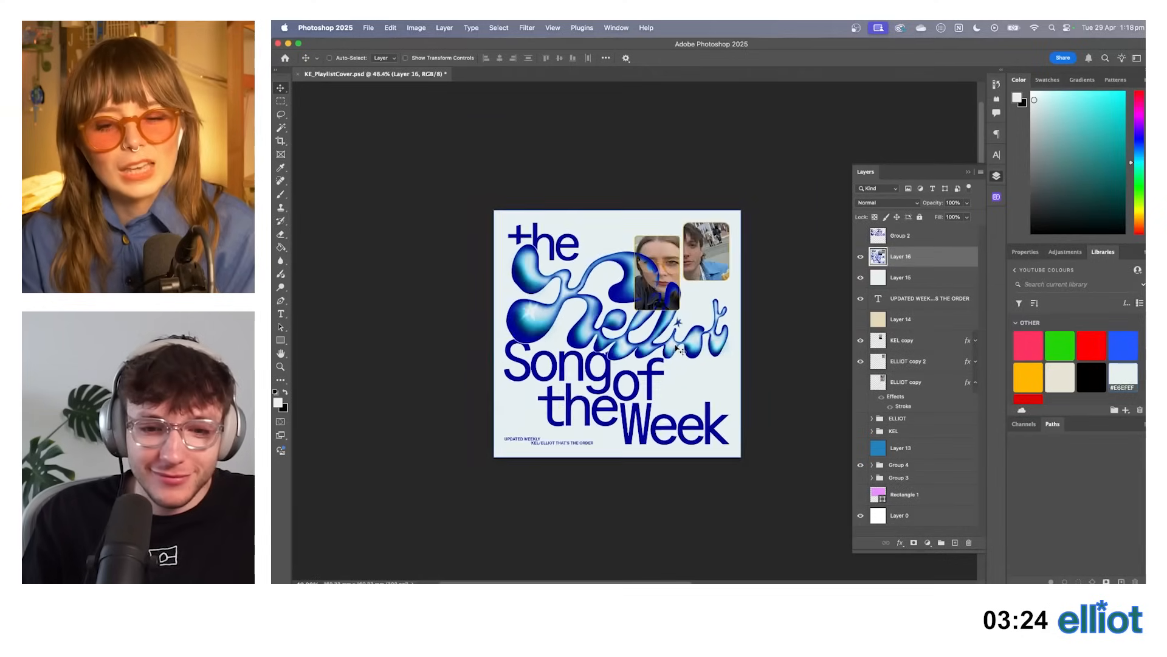
{"action": "scroll", "coordinate": [676, 349], "scroll_direction": "up", "scroll_amount": 2}
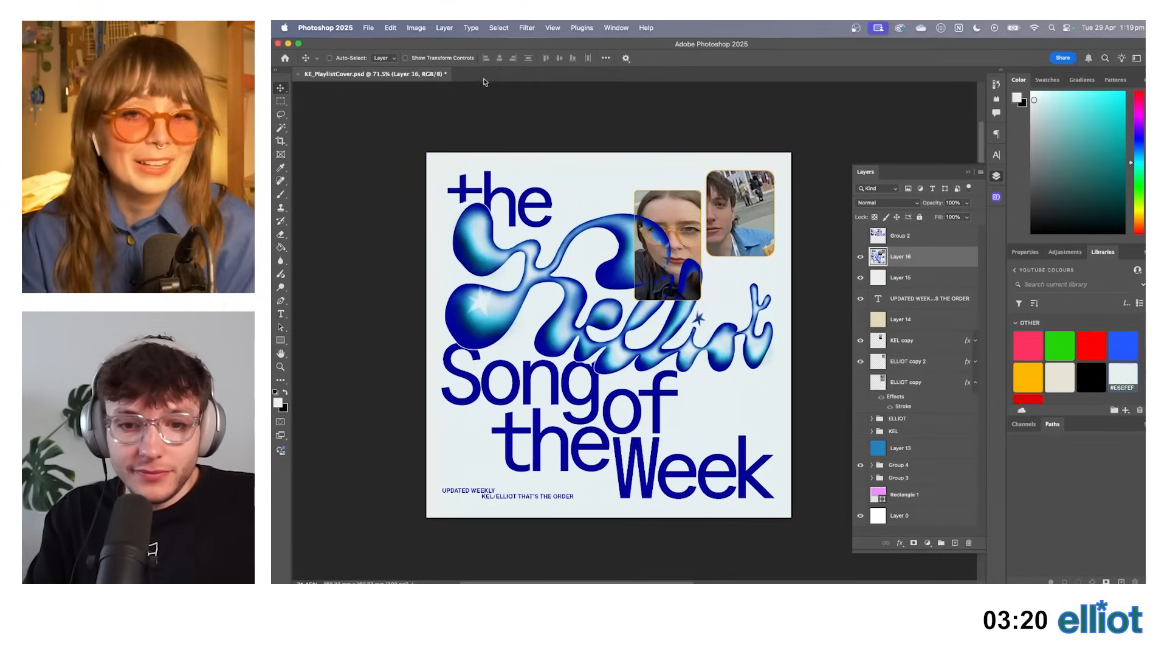
{"action": "left_click", "coordinate": [534, 27]}
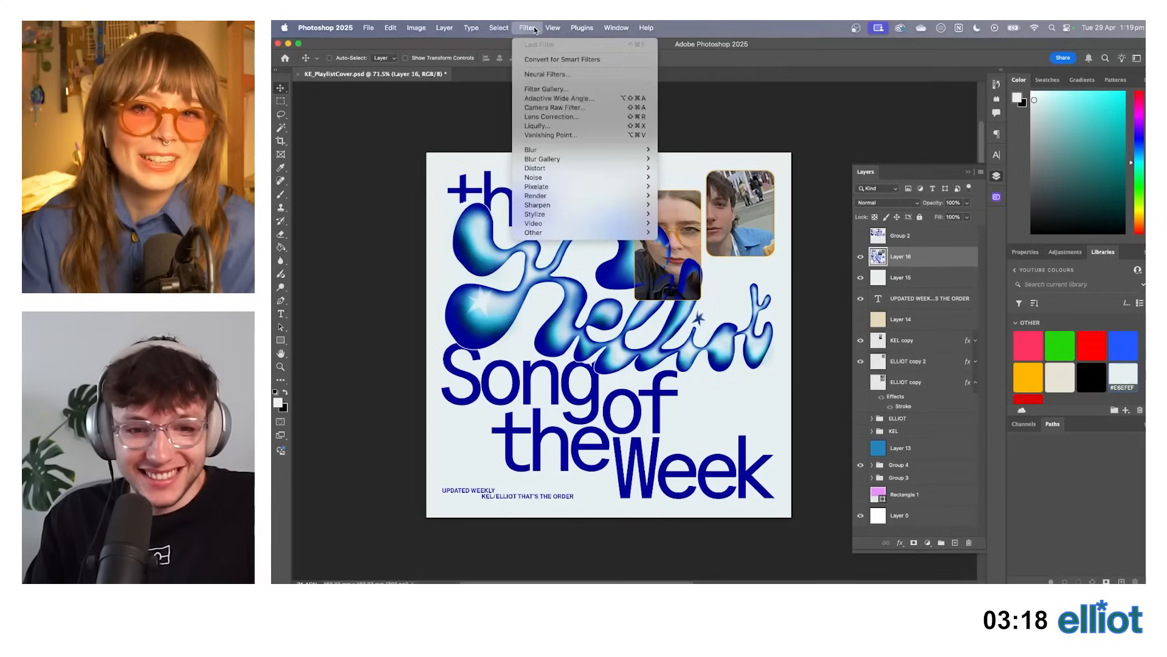
{"action": "mouse_move", "coordinate": [559, 177]}
{"action": "left_click", "coordinate": [681, 178]}
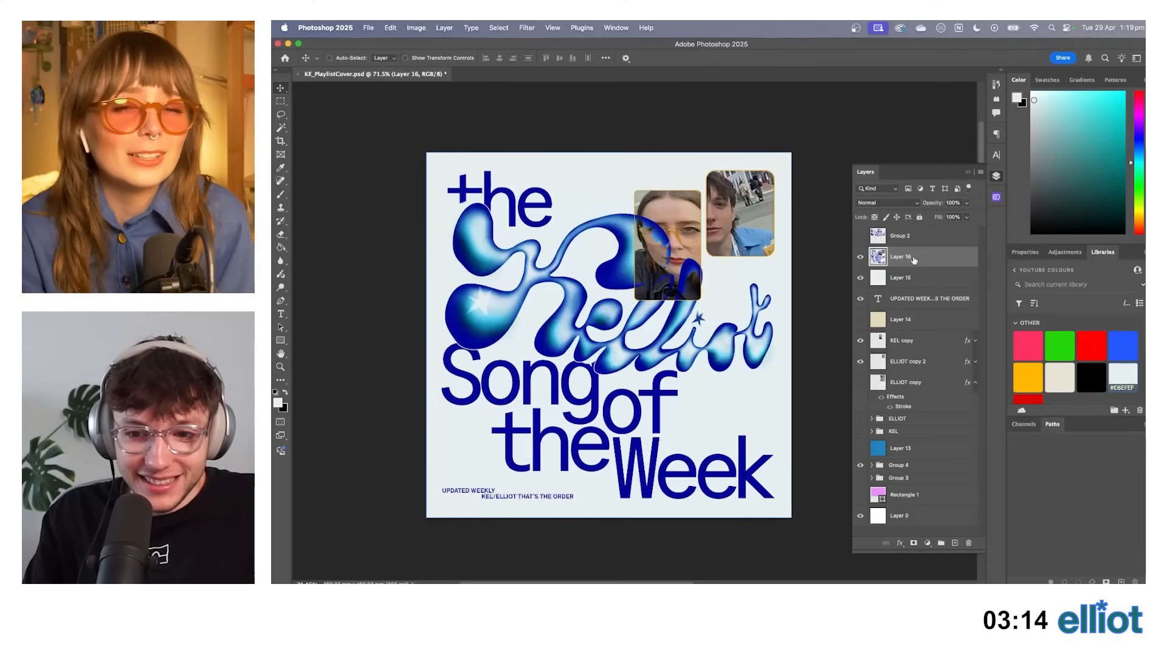
Convert the merged layer to a smart object and apply Levels with input black point 15 and white point 243.
{"action": "right_click", "coordinate": [916, 256]}
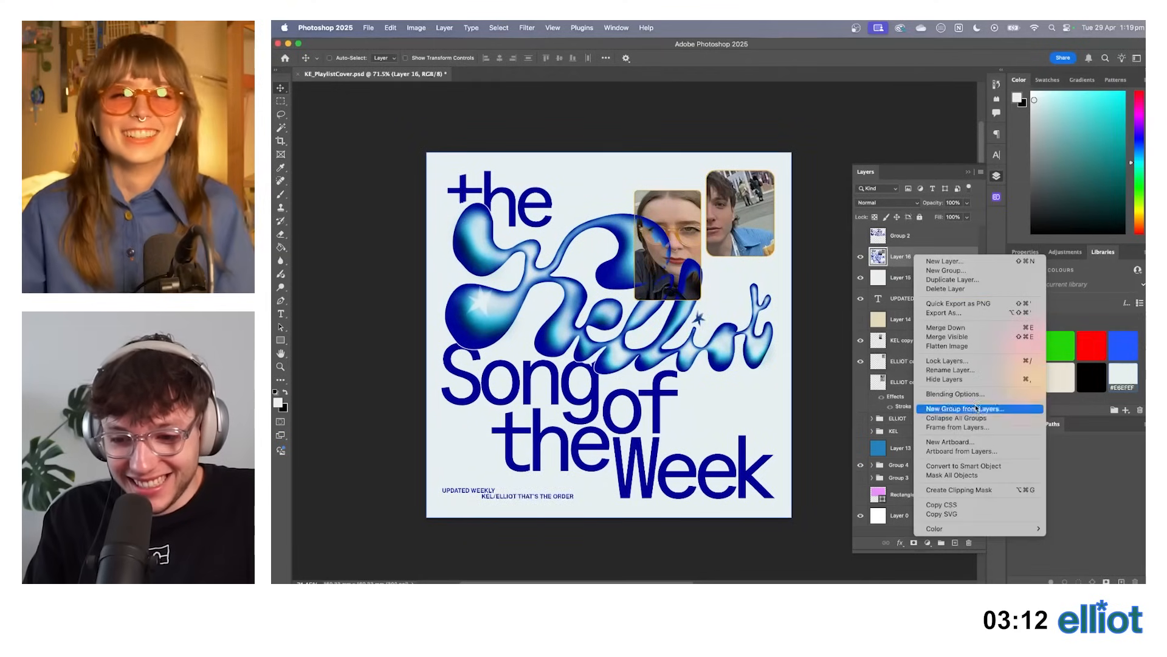
{"action": "left_click", "coordinate": [967, 466]}
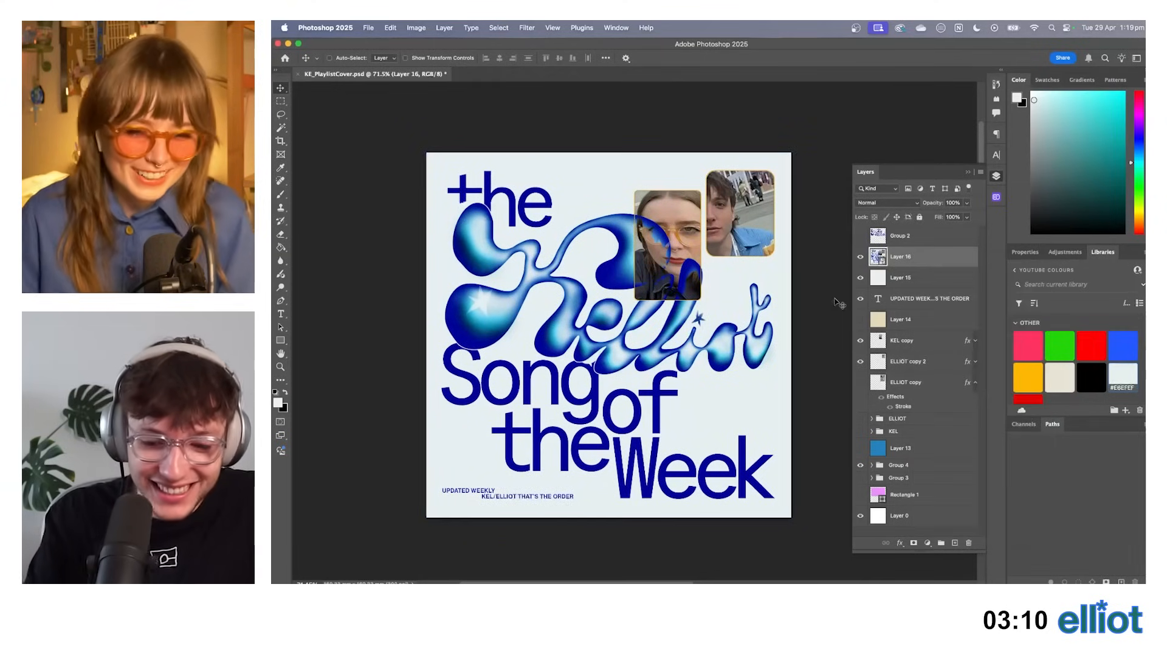
{"action": "key", "text": "super+l"}
{"action": "left_click_drag", "start_coordinate": [749, 271], "coordinate": [738, 274]}
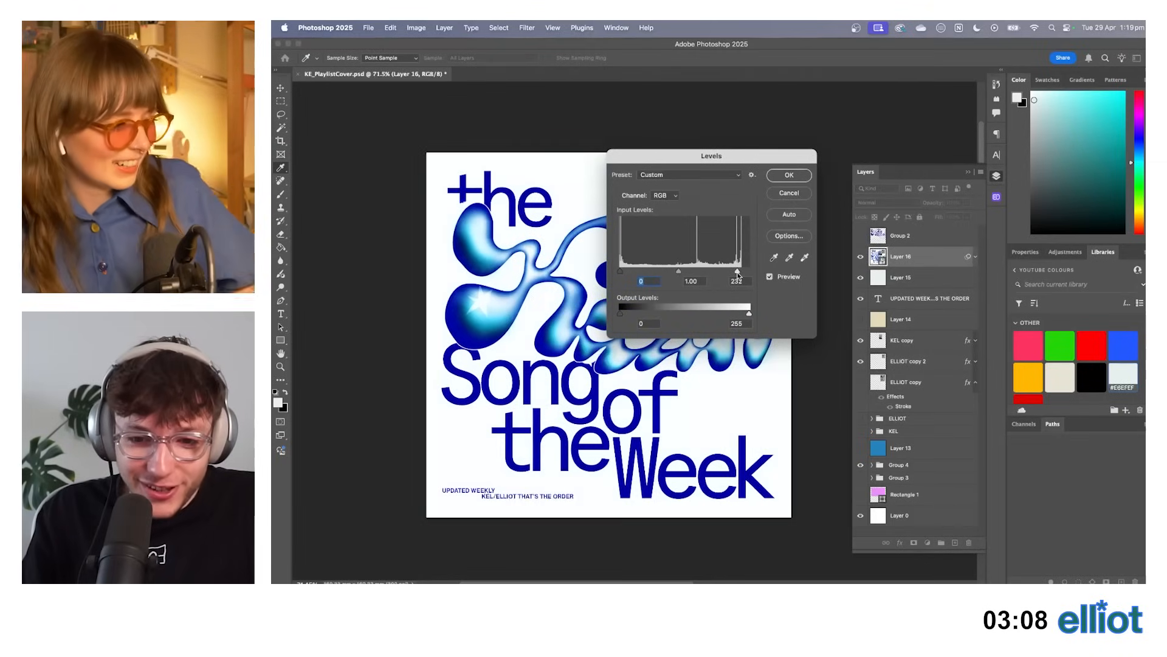
{"action": "left_click_drag", "start_coordinate": [634, 273], "coordinate": [637, 269]}
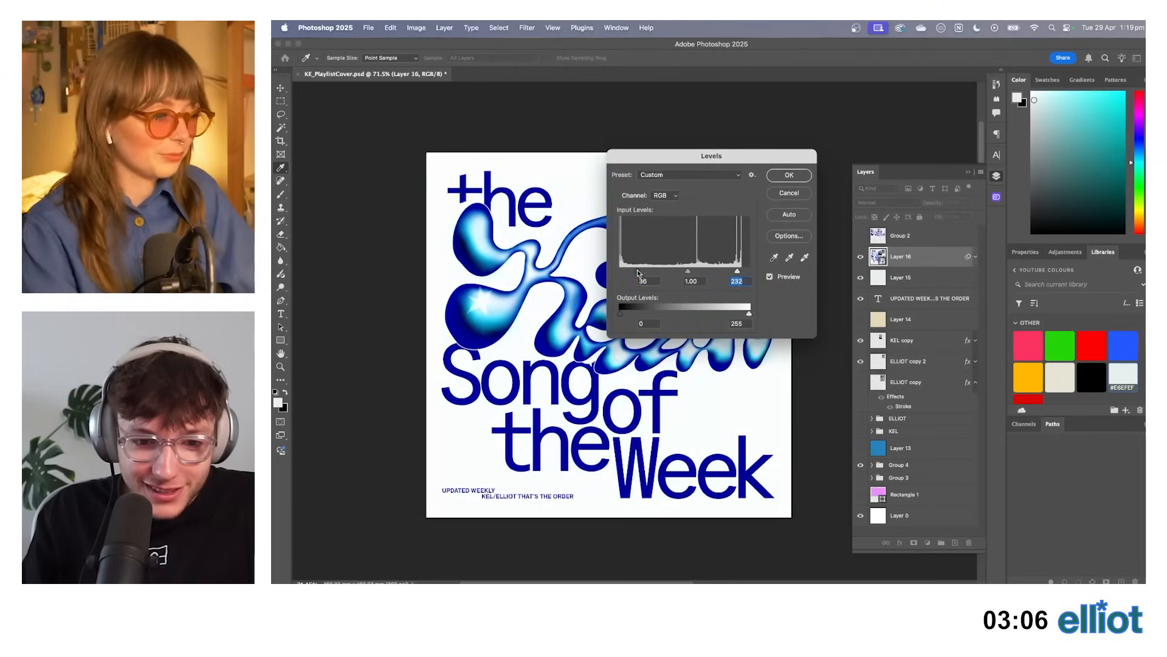
{"action": "left_click_drag", "start_coordinate": [657, 155], "coordinate": [831, 131]}
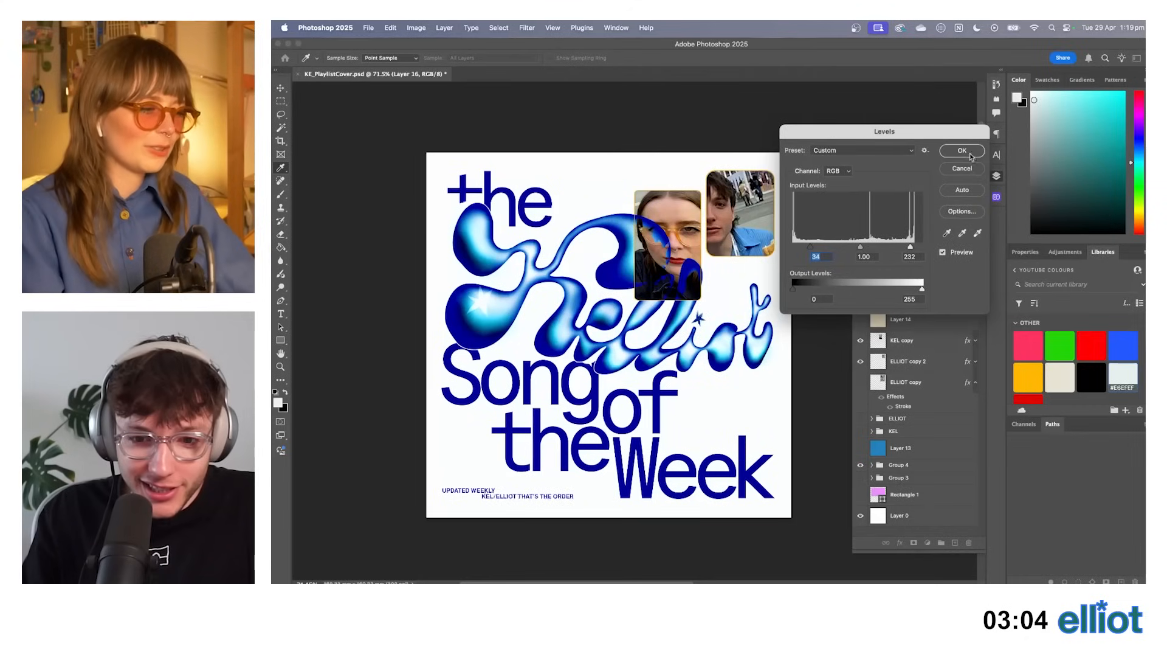
{"action": "left_click_drag", "start_coordinate": [808, 250], "coordinate": [798, 249]}
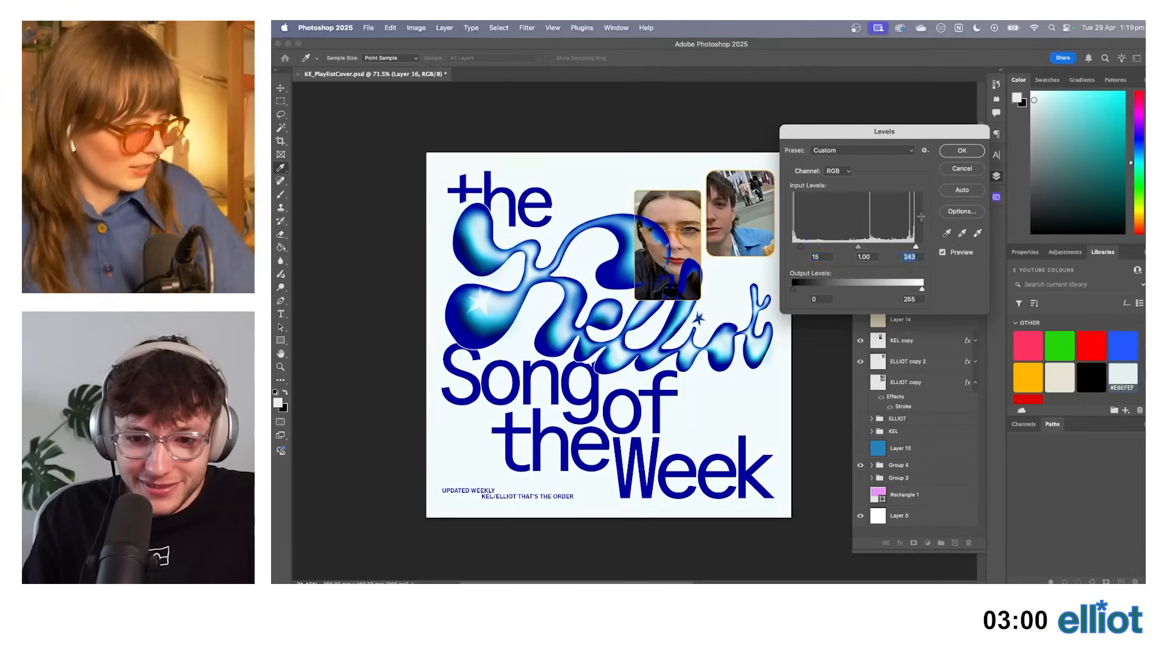
{"action": "left_click", "coordinate": [960, 151]}
Duplicate the merged smart object, try the Overlay blend mode on the copy, and undo the blend change.
{"action": "left_click_drag", "start_coordinate": [909, 261], "coordinate": [897, 245]}
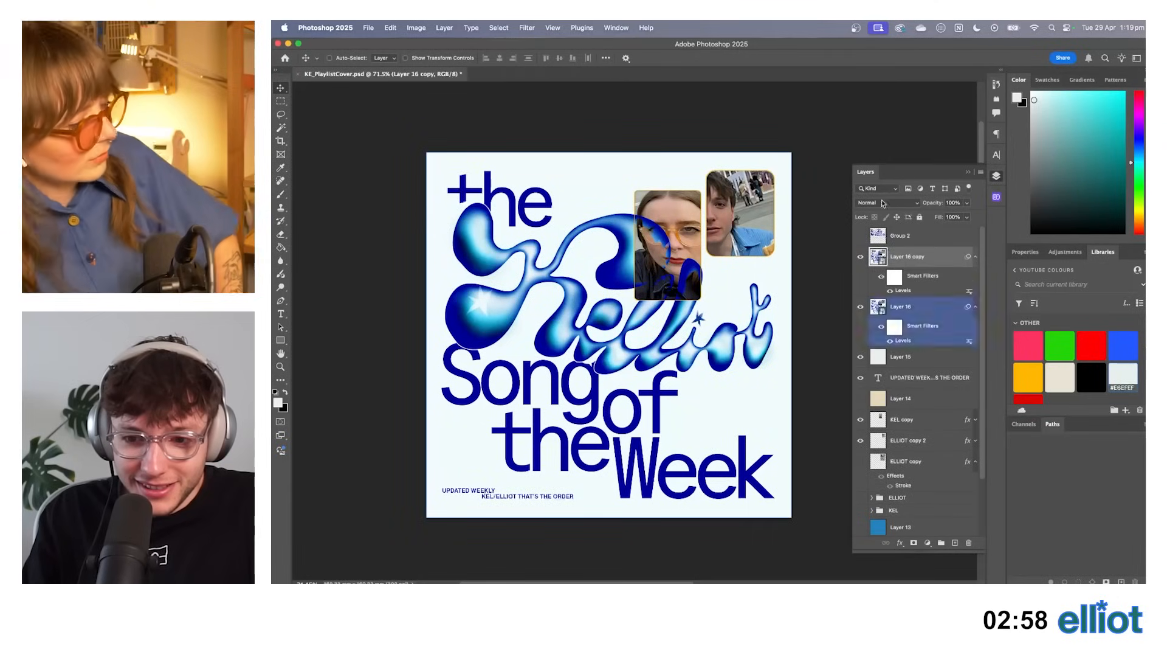
{"action": "left_click", "coordinate": [884, 203]}
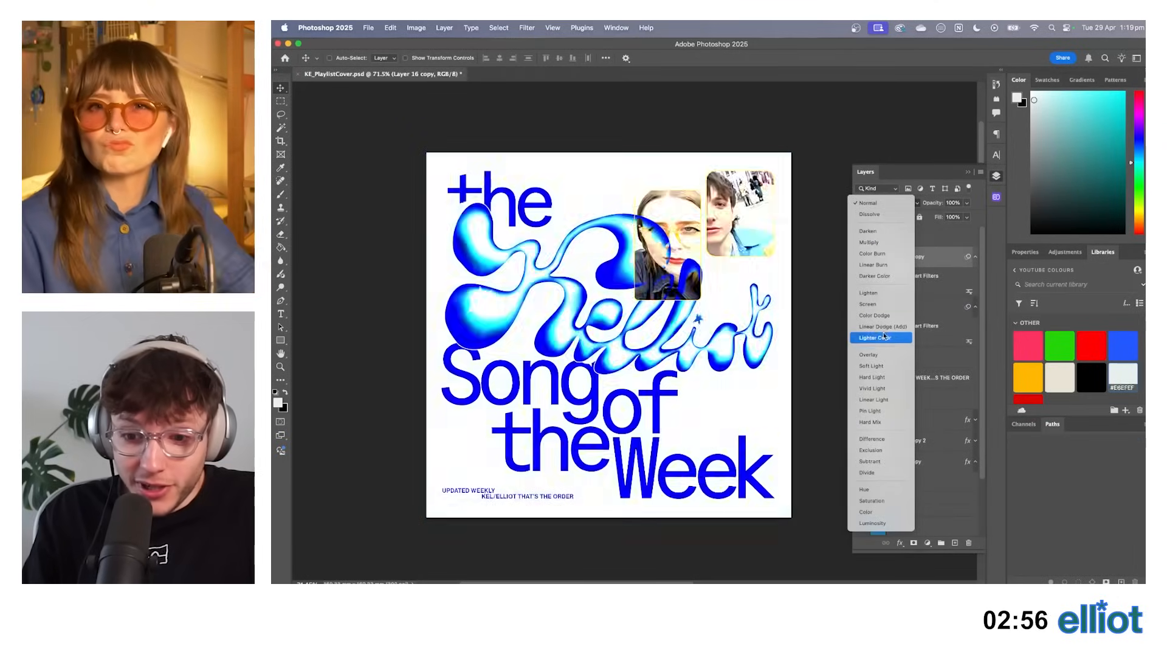
{"action": "left_click", "coordinate": [874, 354]}
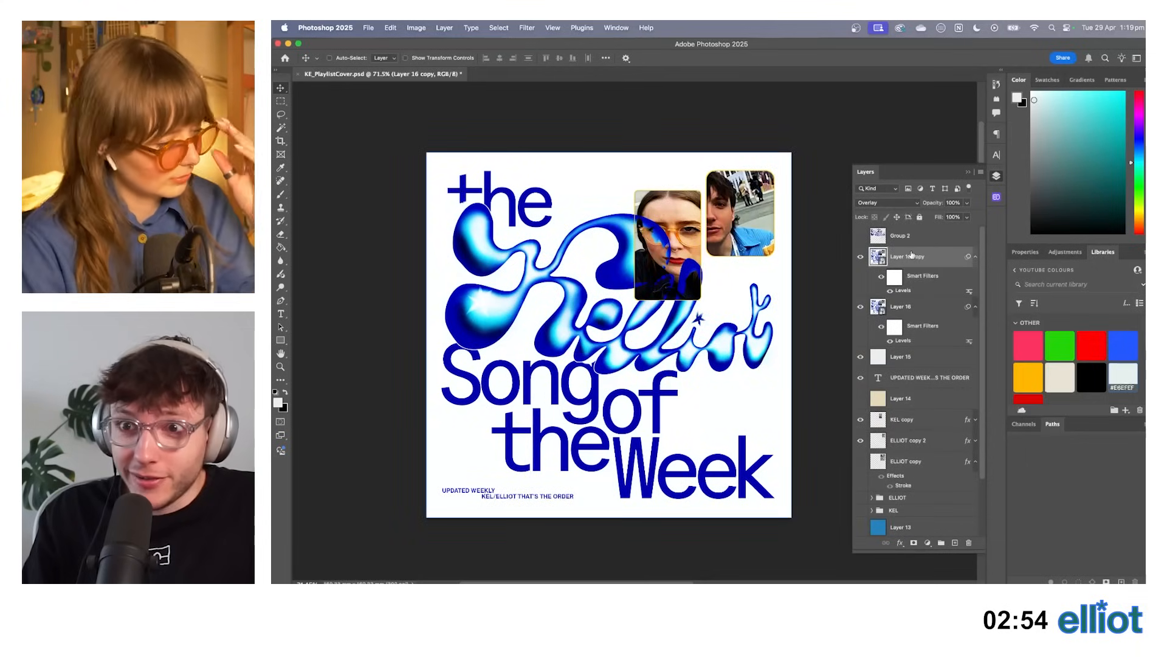
{"action": "key", "text": "super+z"}
{"action": "left_click", "coordinate": [416, 27]}
{"action": "mouse_move", "coordinate": [456, 60]}
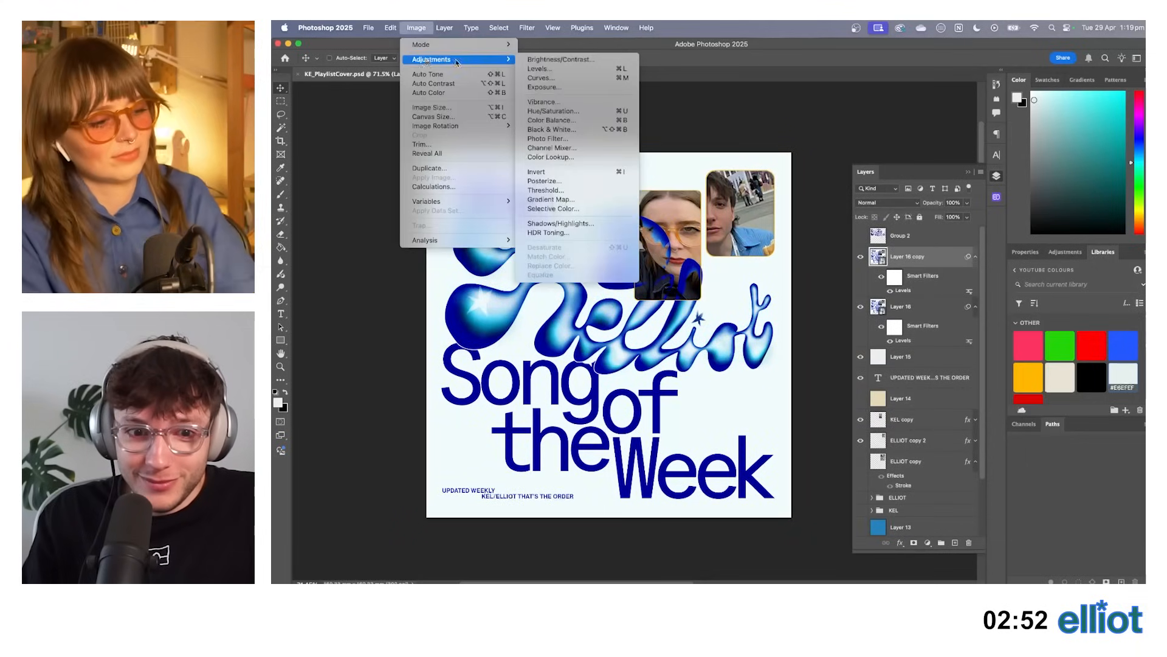
{"action": "left_click", "coordinate": [549, 60]}
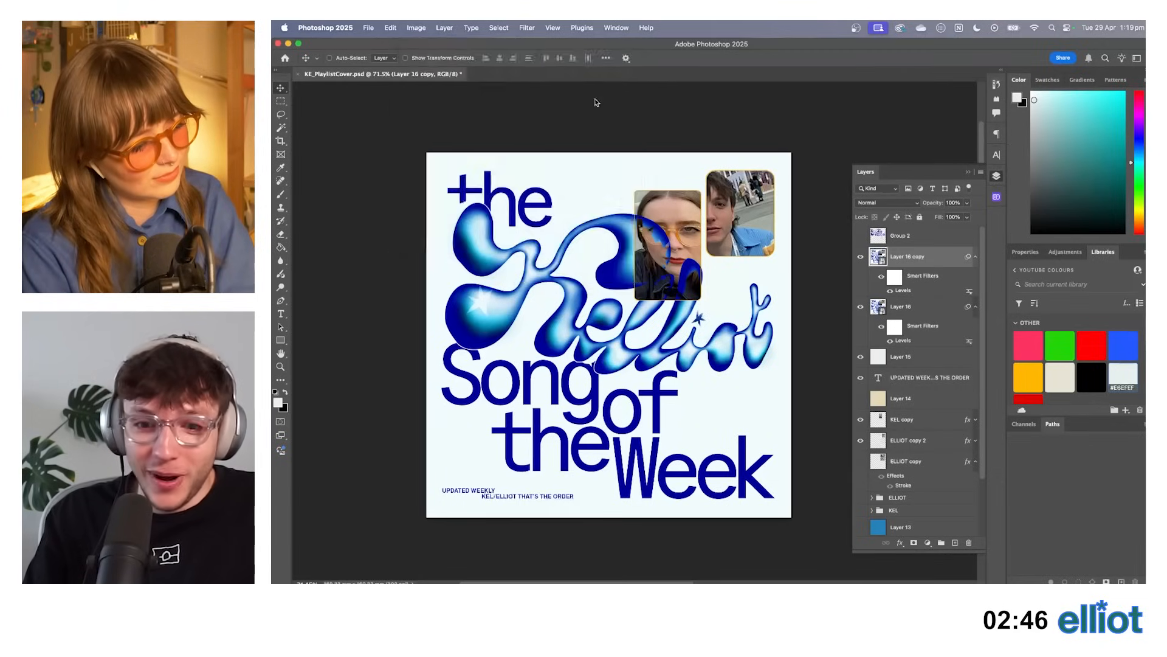
Apply Brightness/Contrast with contrast 32 to the duplicated merged smart object and blend it as Overlay.
{"action": "left_click_drag", "start_coordinate": [687, 184], "coordinate": [772, 146]}
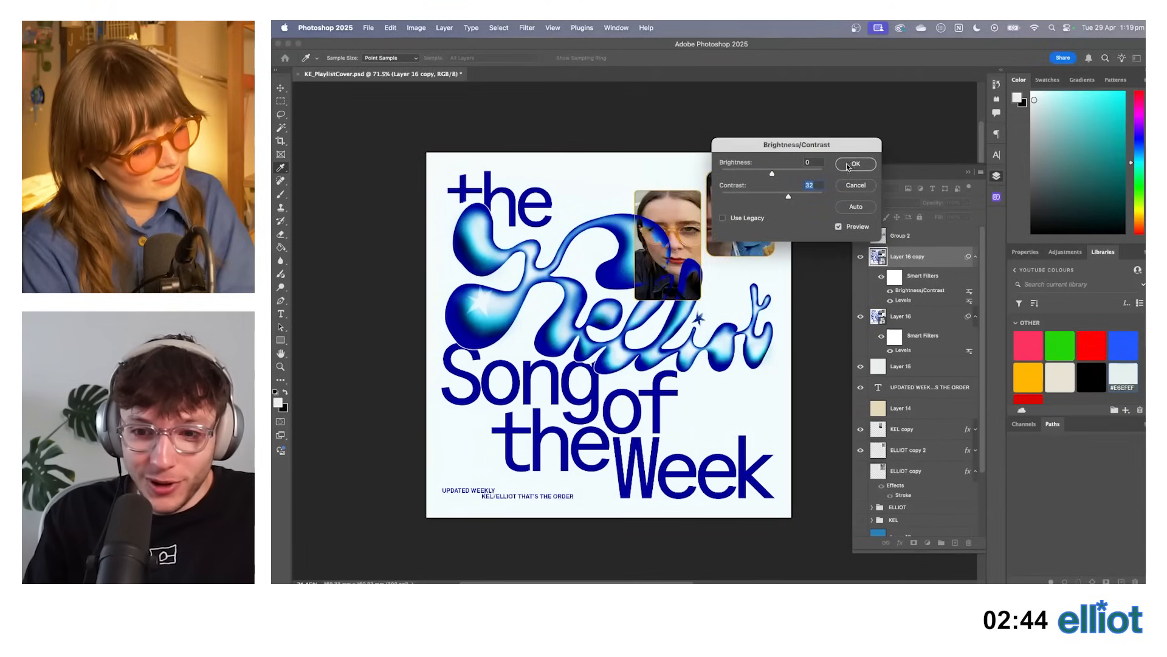
{"action": "left_click", "coordinate": [850, 165]}
{"action": "left_click", "coordinate": [883, 202]}
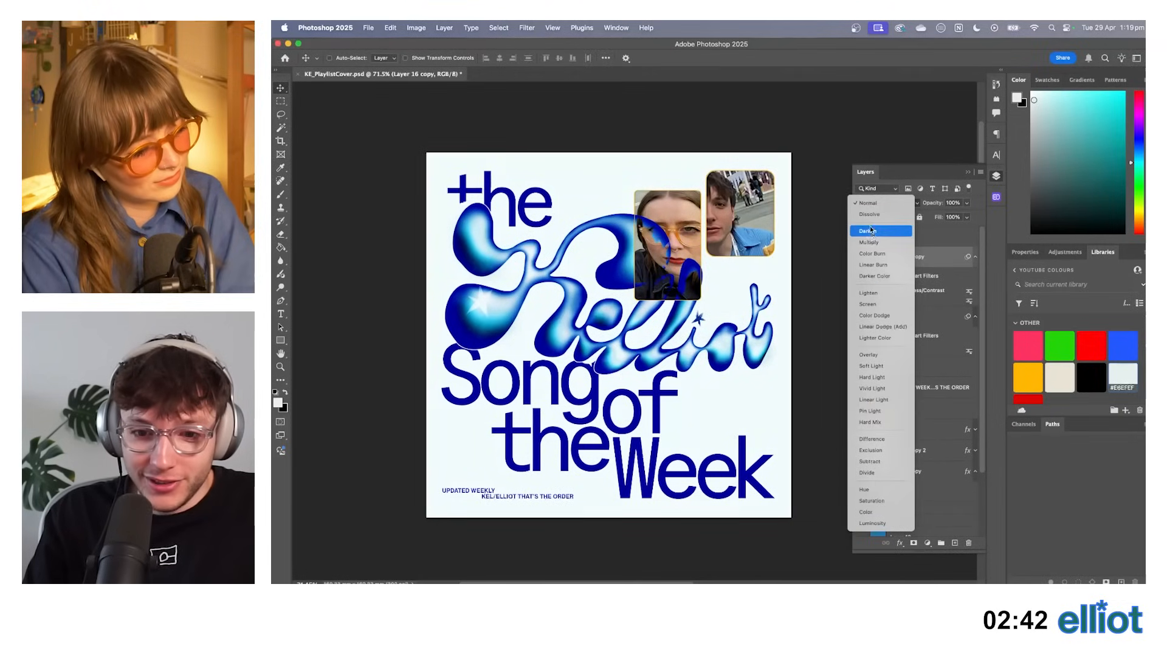
{"action": "left_click", "coordinate": [881, 361]}
{"action": "key", "text": "super+0"}
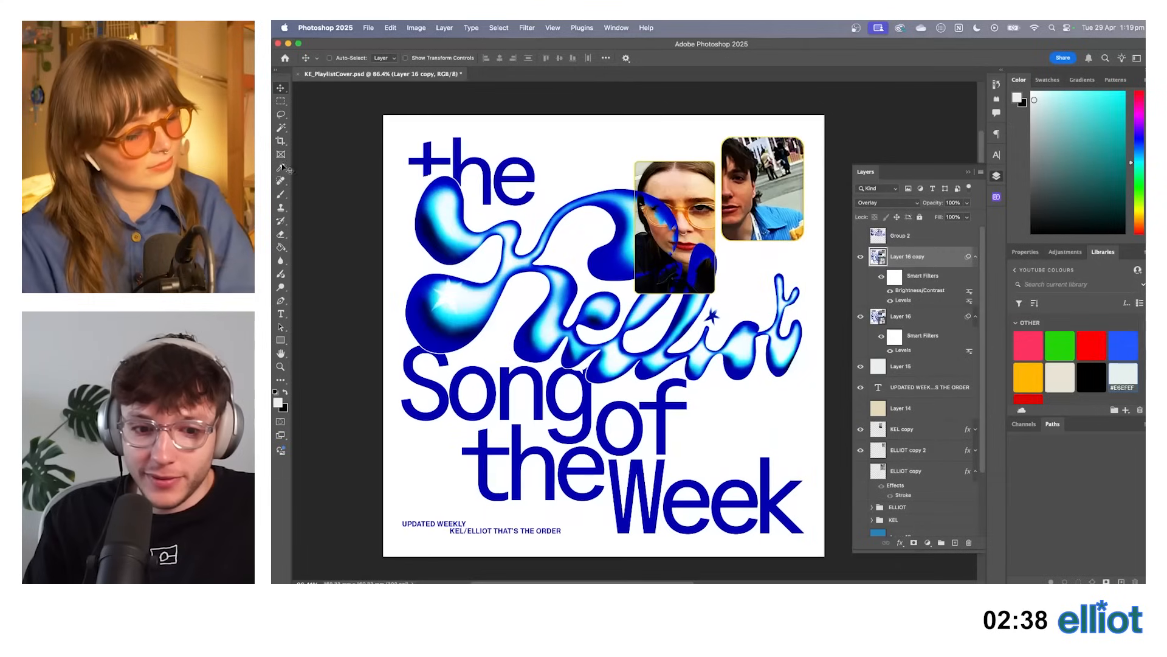
Compare the cover with the two merged layers hidden and shown, and lower the Overlay copy's opacity to 67%.
{"action": "left_click", "coordinate": [860, 257]}
{"action": "left_click", "coordinate": [861, 315]}
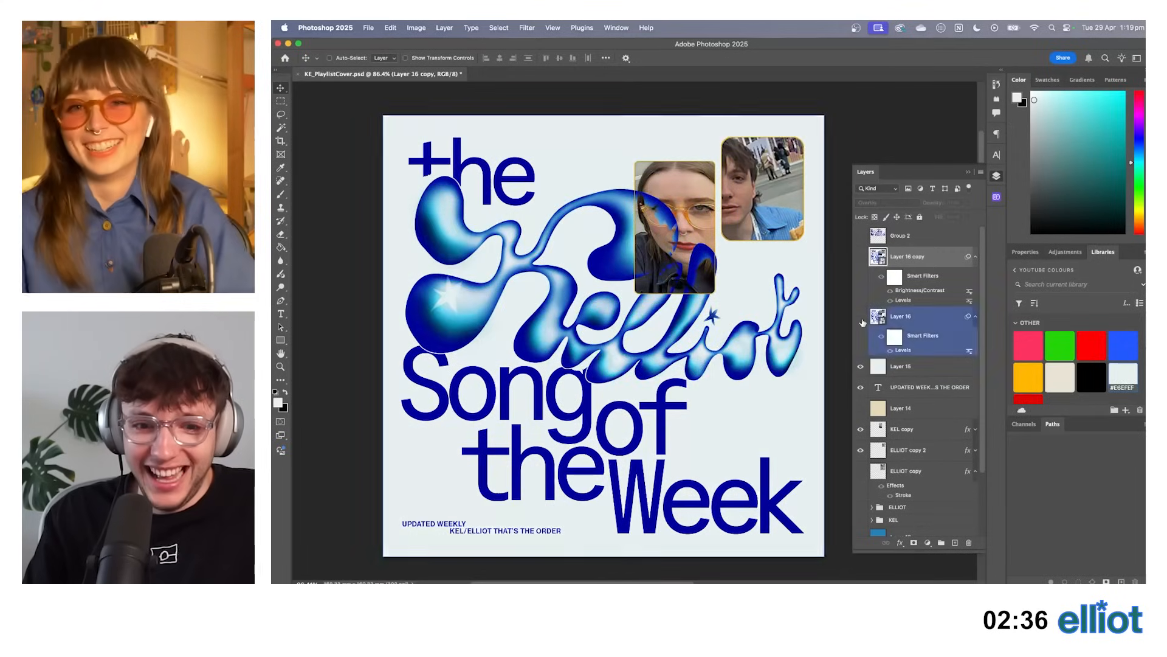
{"action": "left_click", "coordinate": [860, 314]}
{"action": "left_click", "coordinate": [860, 257]}
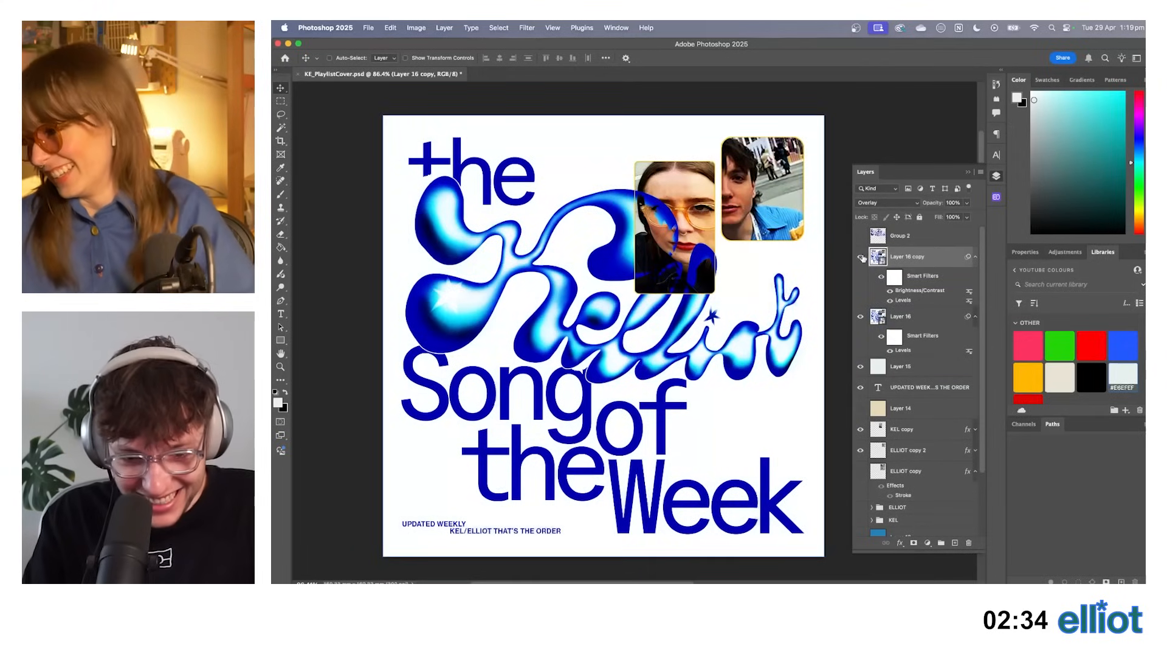
{"action": "scroll", "coordinate": [626, 322], "scroll_direction": "down", "scroll_amount": 3}
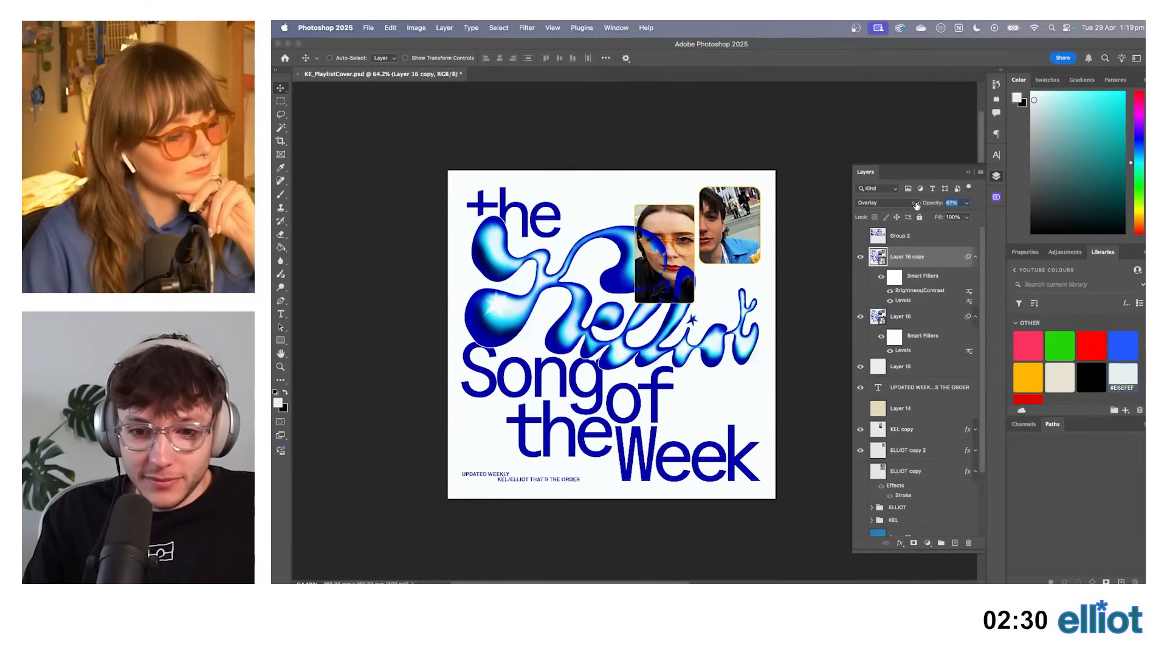
{"action": "left_click", "coordinate": [914, 256]}
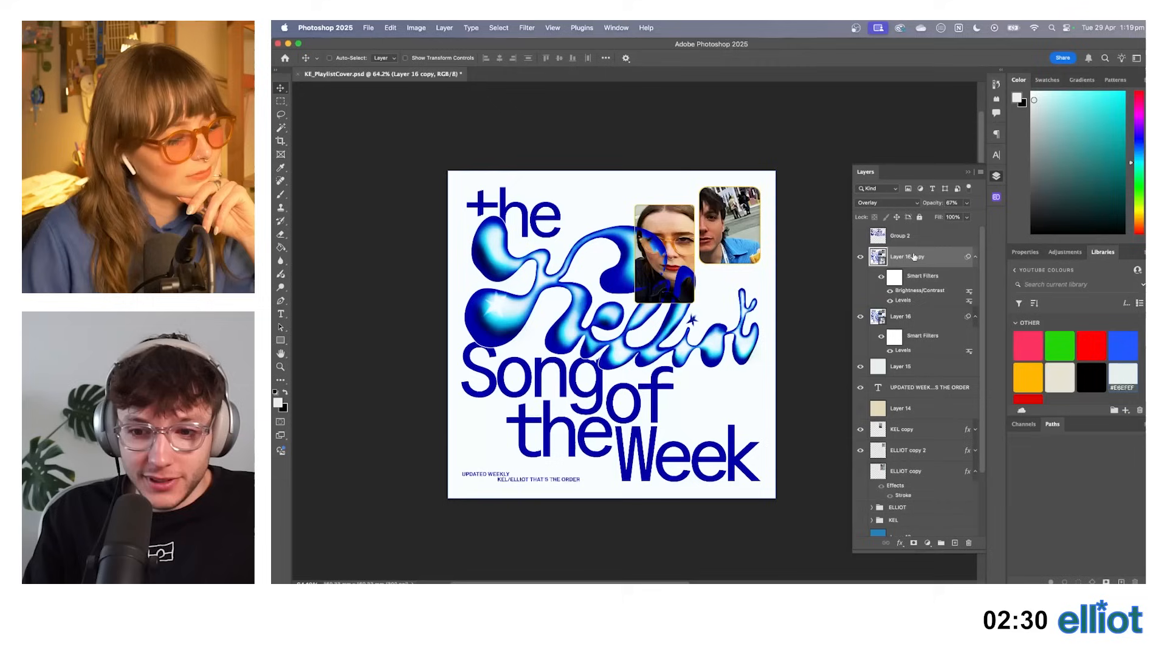
Duplicate the Overlay copy of the merged layer and rasterize the new duplicate.
{"action": "left_click", "coordinate": [524, 28]}
{"action": "mouse_move", "coordinate": [620, 177]}
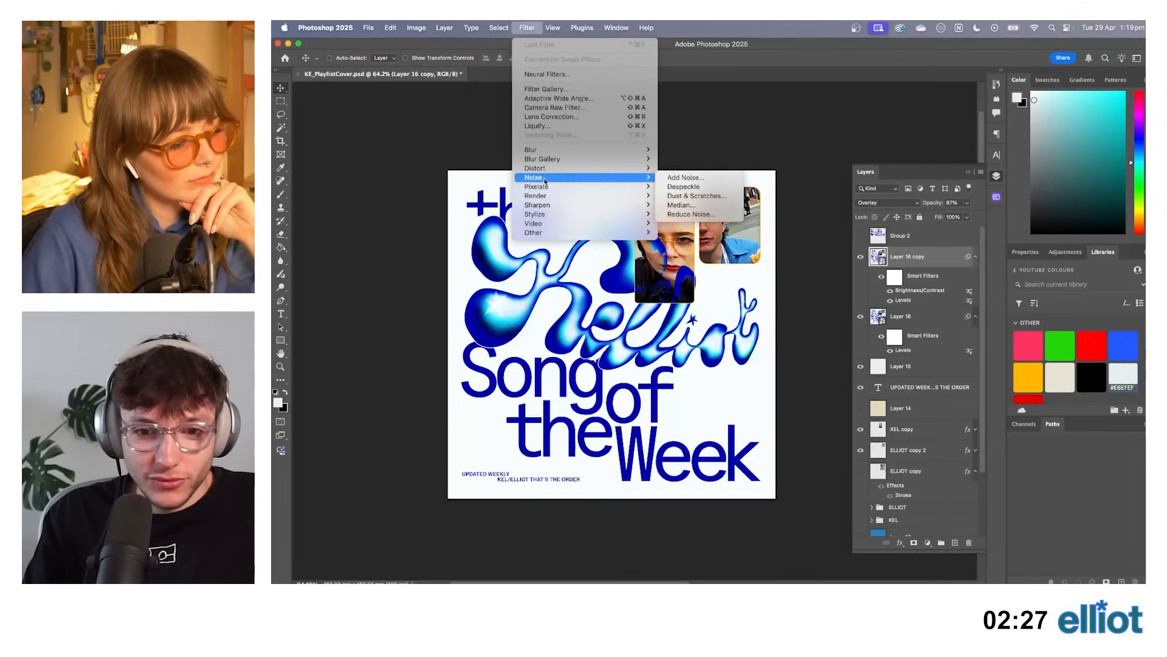
{"action": "left_click", "coordinate": [892, 286]}
{"action": "left_click_drag", "start_coordinate": [909, 259], "coordinate": [914, 248]}
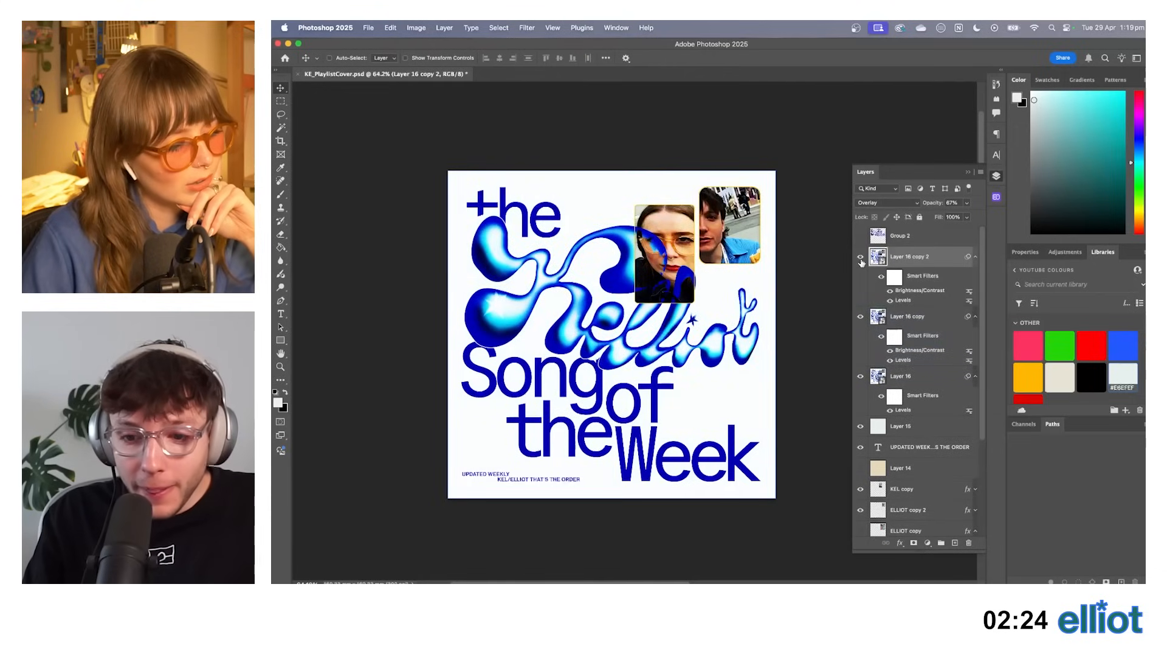
{"action": "right_click", "coordinate": [903, 256]}
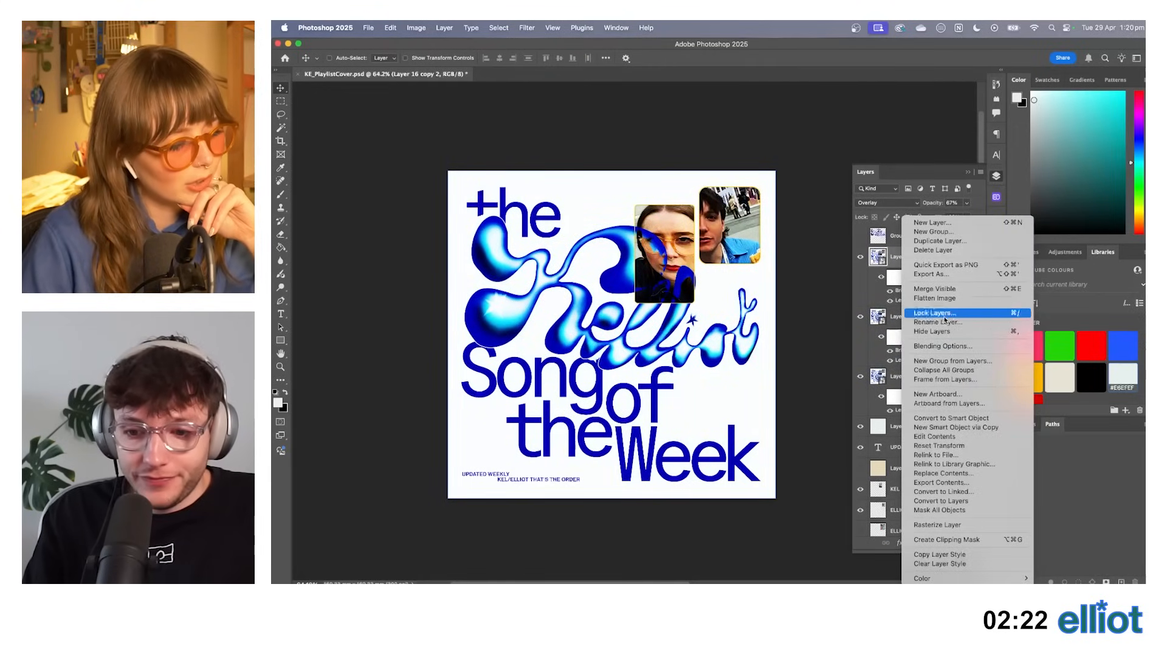
{"action": "left_click", "coordinate": [937, 524]}
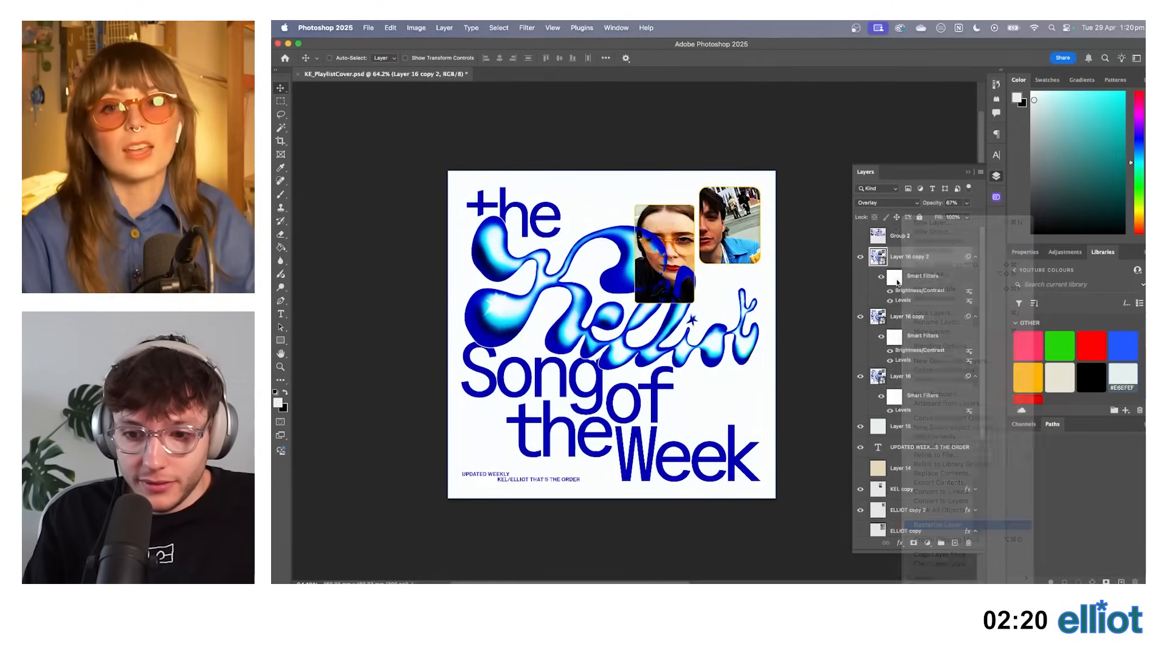
Apply a Gaussian Blur with a 10-pixel radius to the rasterized duplicate, keeping its Overlay blend mode.
{"action": "left_click", "coordinate": [526, 28]}
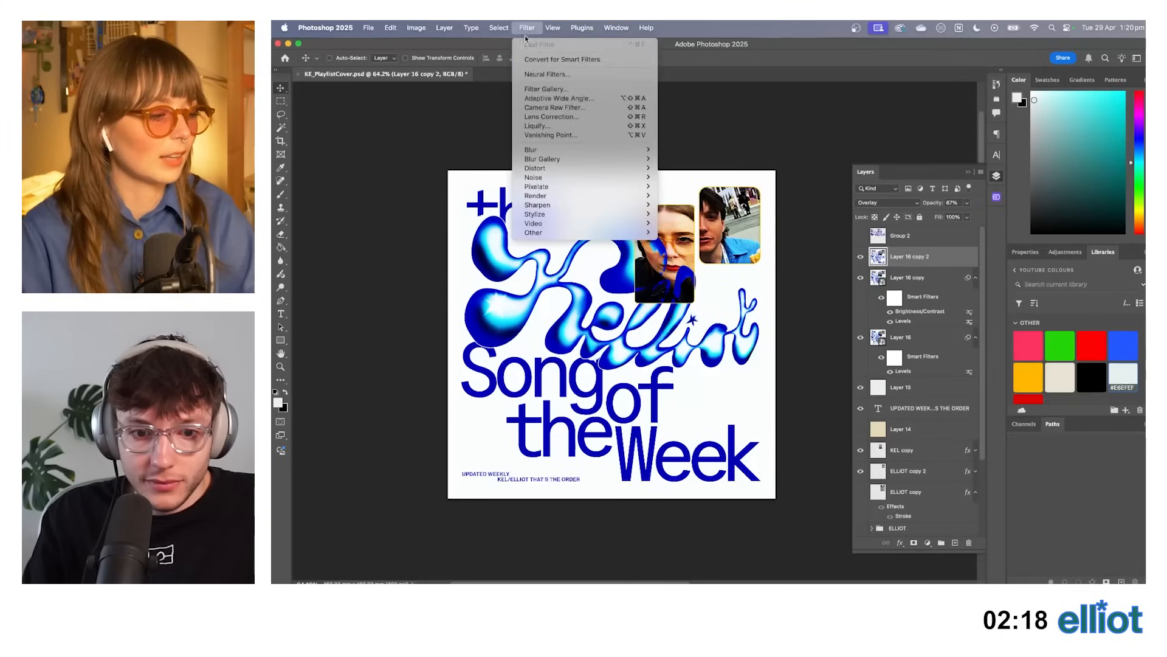
{"action": "mouse_move", "coordinate": [551, 177]}
{"action": "mouse_move", "coordinate": [547, 149]}
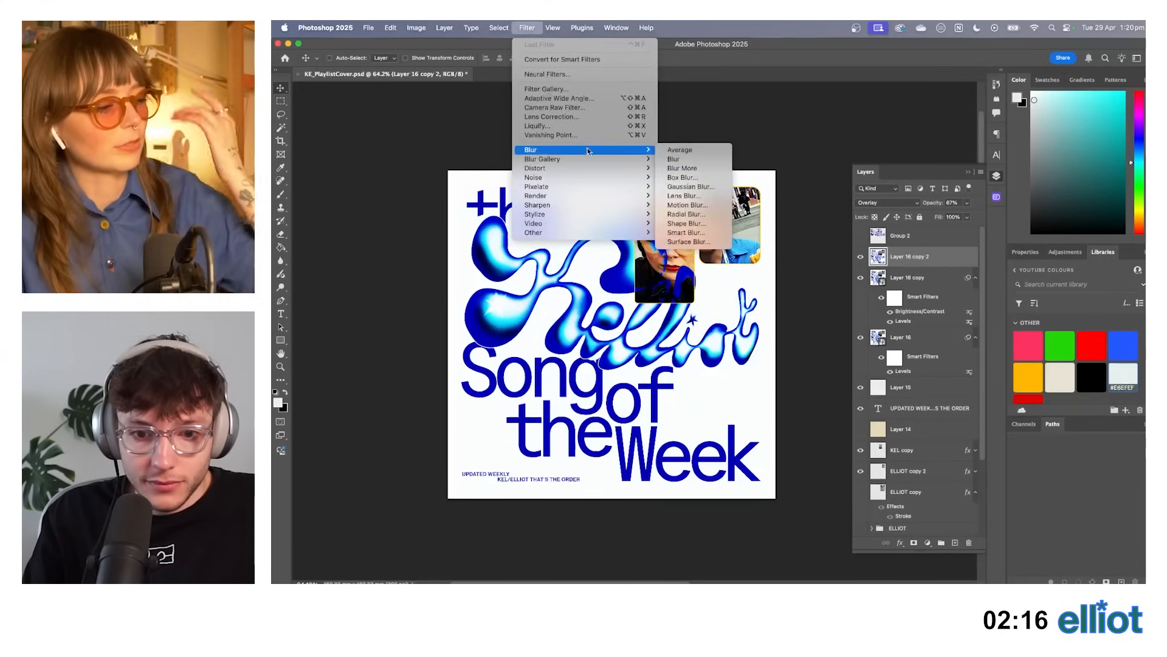
{"action": "left_click", "coordinate": [689, 187]}
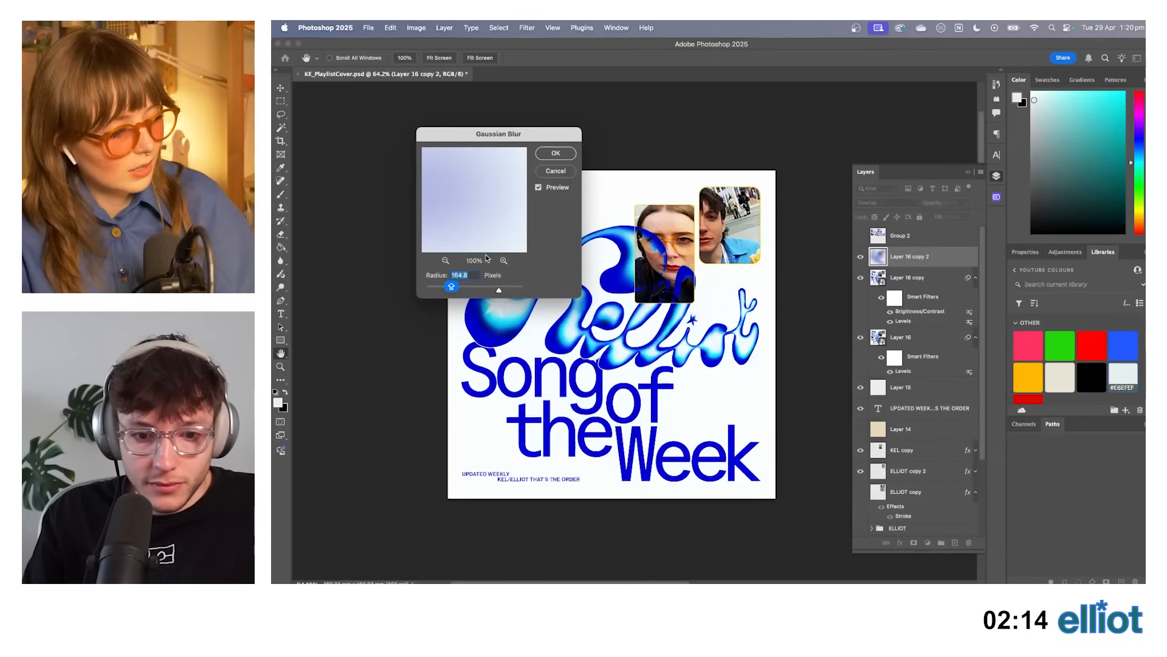
{"action": "type", "text": "10"}
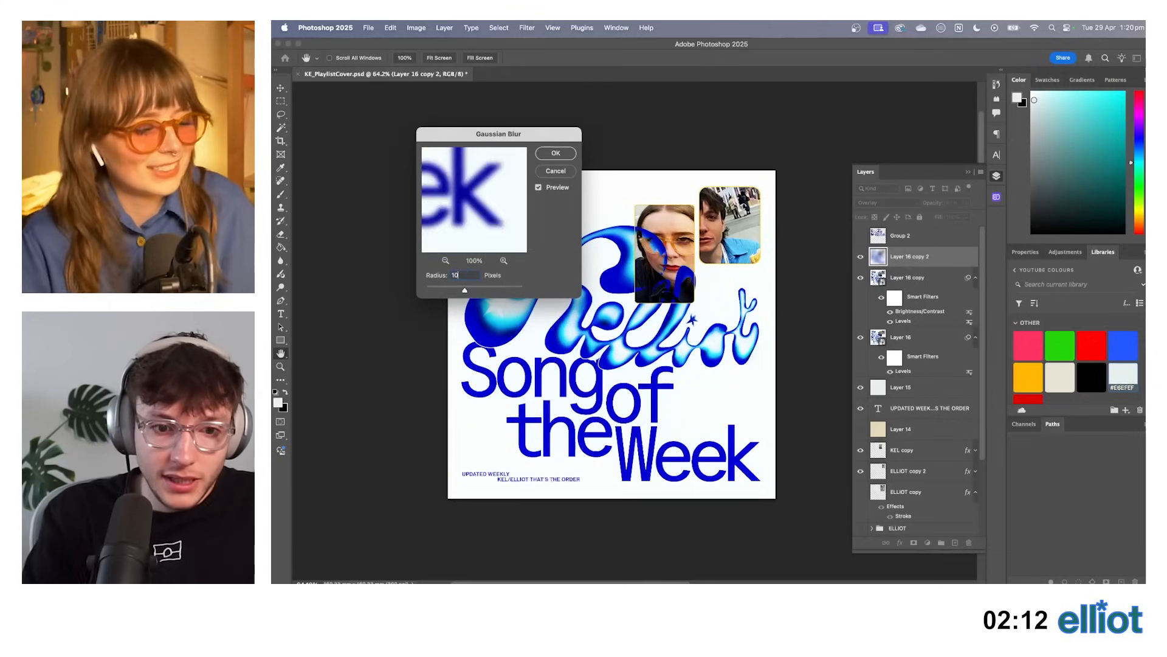
{"action": "left_click", "coordinate": [549, 154]}
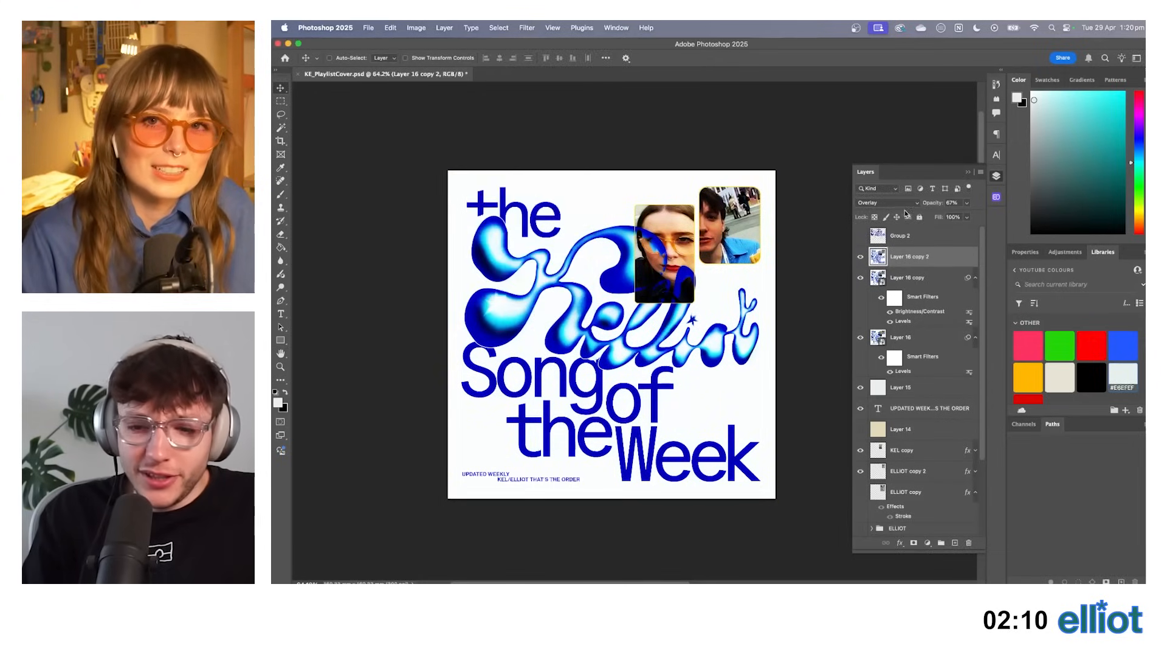
{"action": "left_click", "coordinate": [901, 207]}
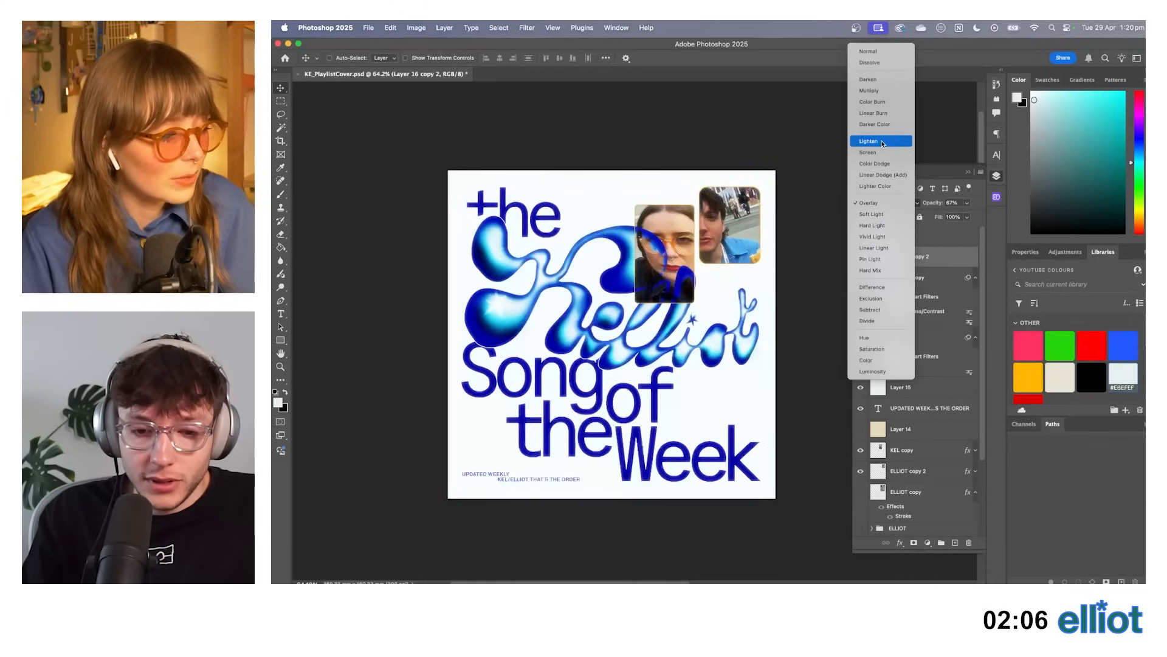
{"action": "left_click", "coordinate": [869, 203]}
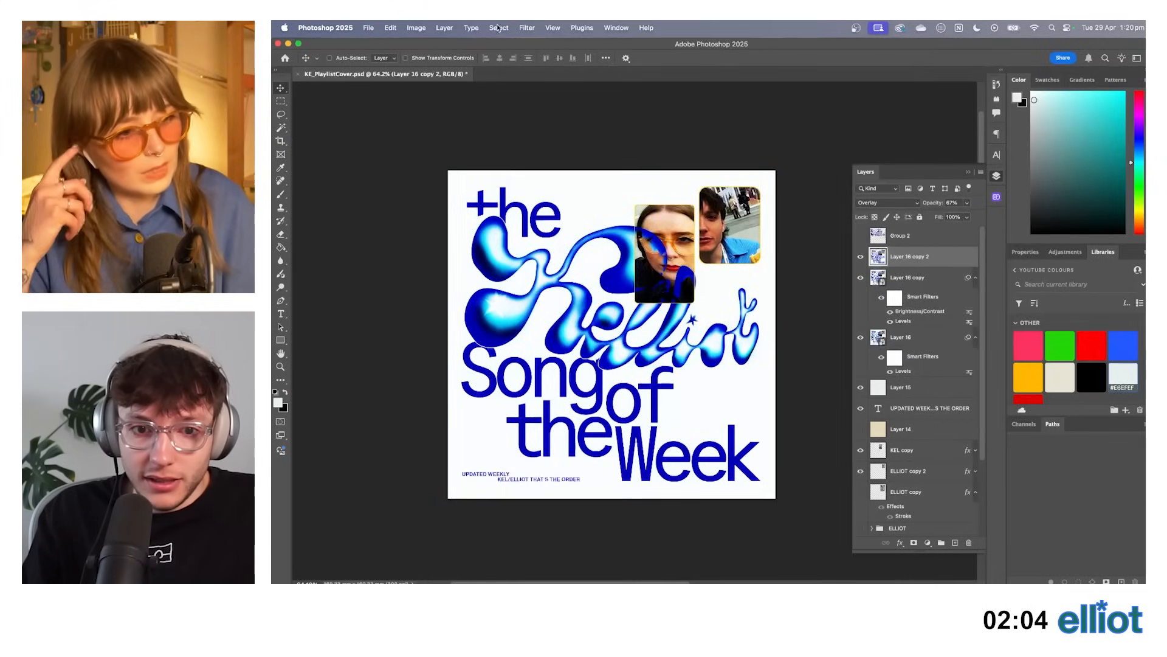
Add 25.98% monochromatic Gaussian noise to the blurred duplicate and change its blend mode to Soft Light.
{"action": "left_click", "coordinate": [518, 28]}
{"action": "mouse_move", "coordinate": [548, 177]}
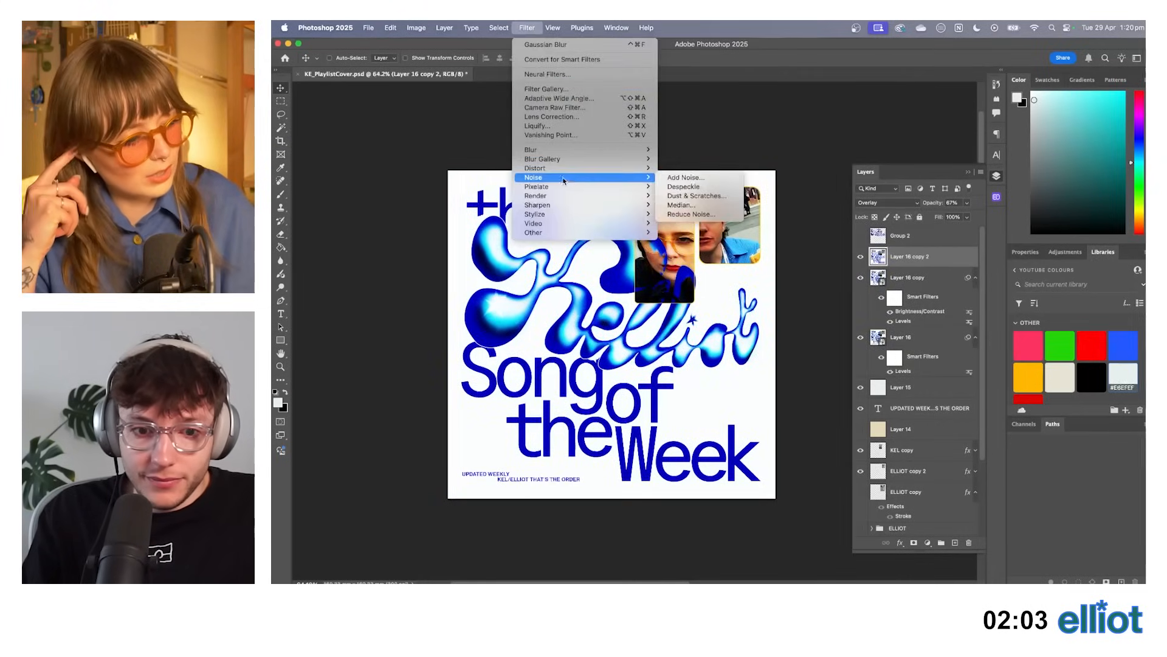
{"action": "left_click", "coordinate": [684, 177]}
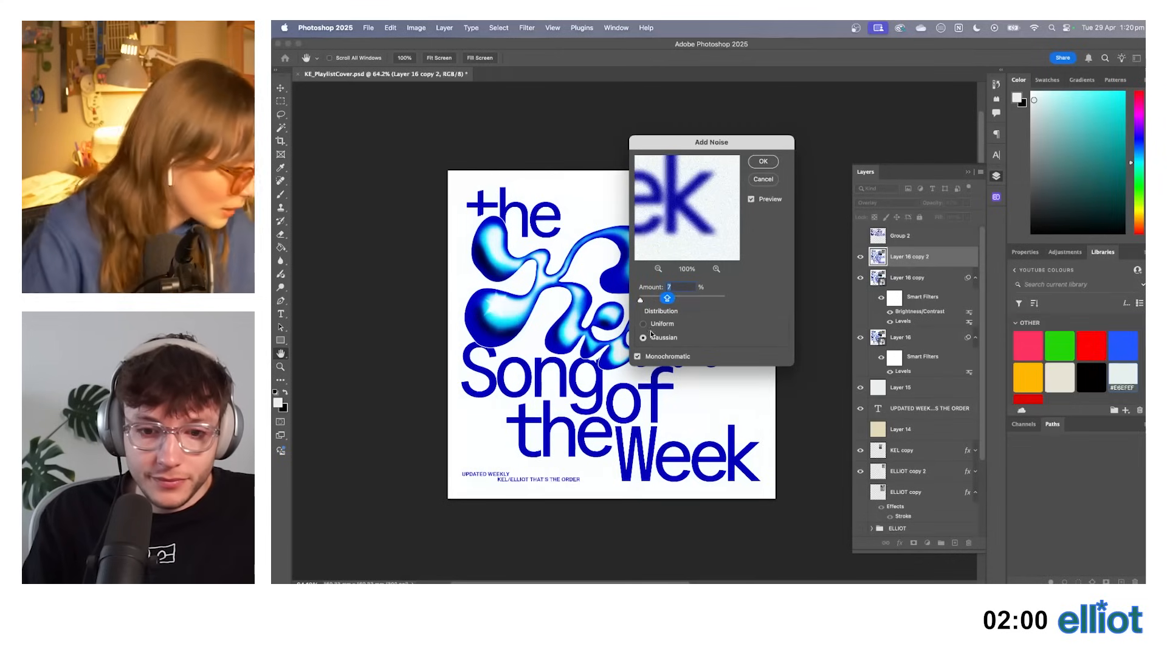
{"action": "left_click", "coordinate": [653, 300]}
{"action": "left_click", "coordinate": [648, 299]}
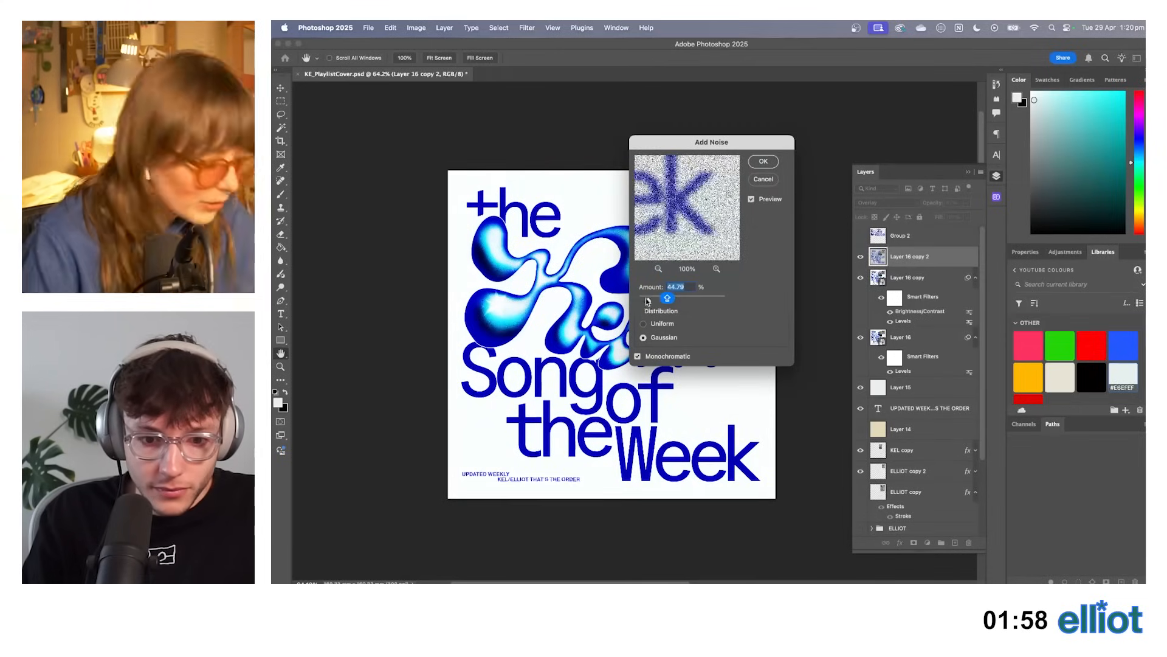
{"action": "left_click_drag", "start_coordinate": [680, 143], "coordinate": [864, 107]}
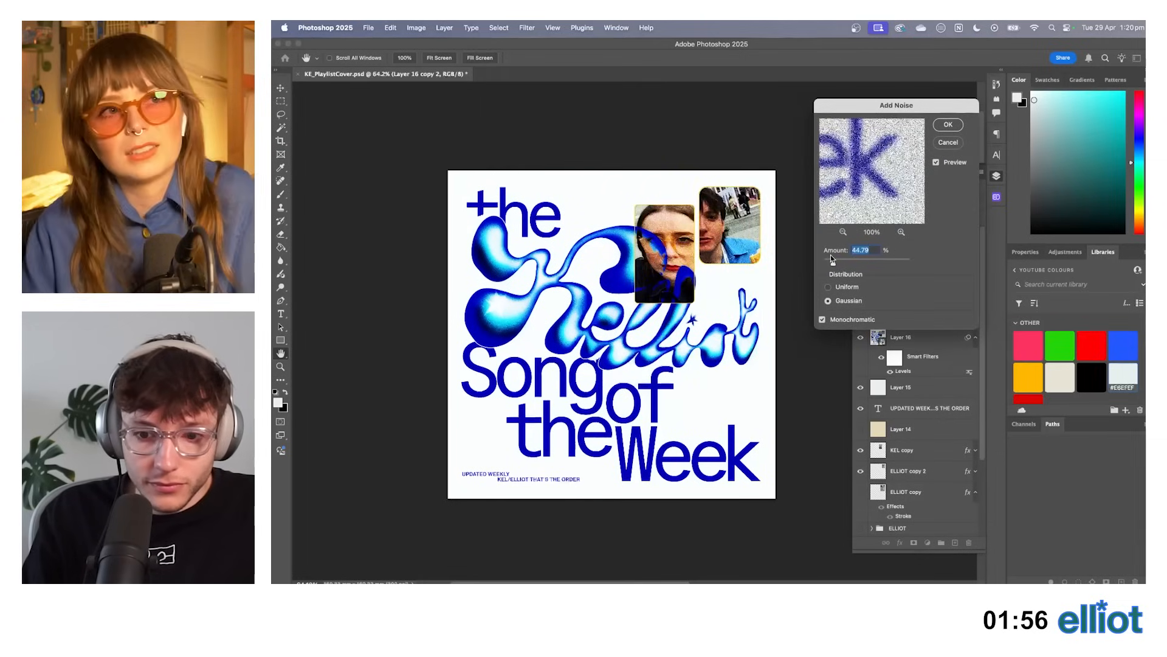
{"action": "left_click_drag", "start_coordinate": [831, 264], "coordinate": [829, 262]}
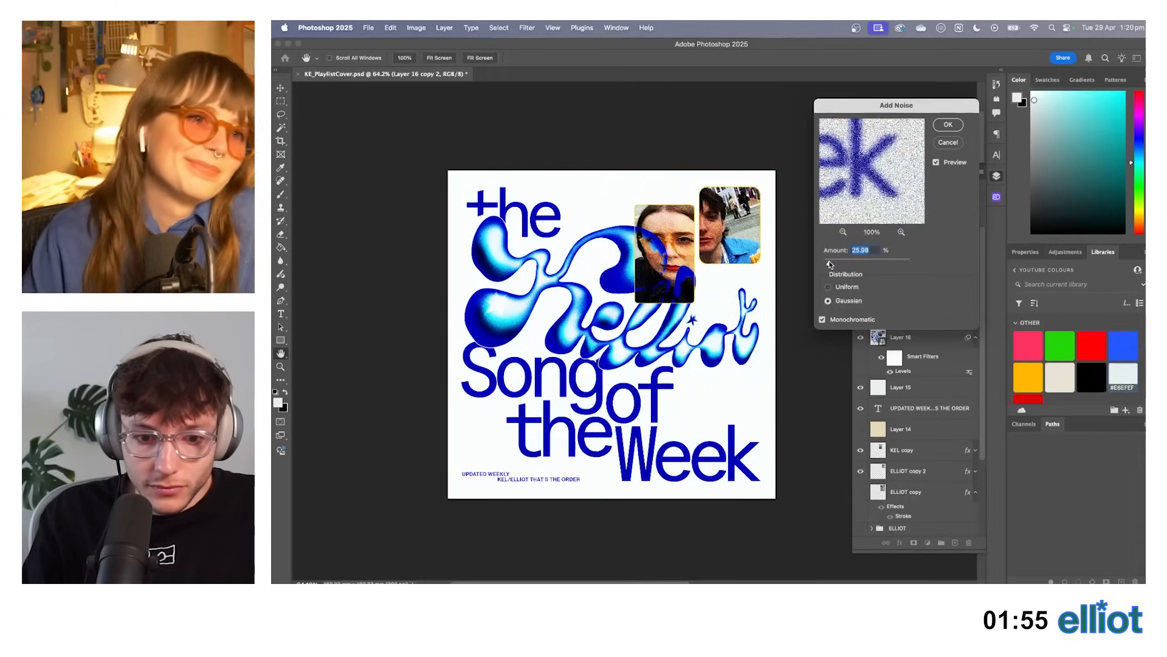
{"action": "left_click", "coordinate": [948, 125]}
{"action": "left_click", "coordinate": [893, 204]}
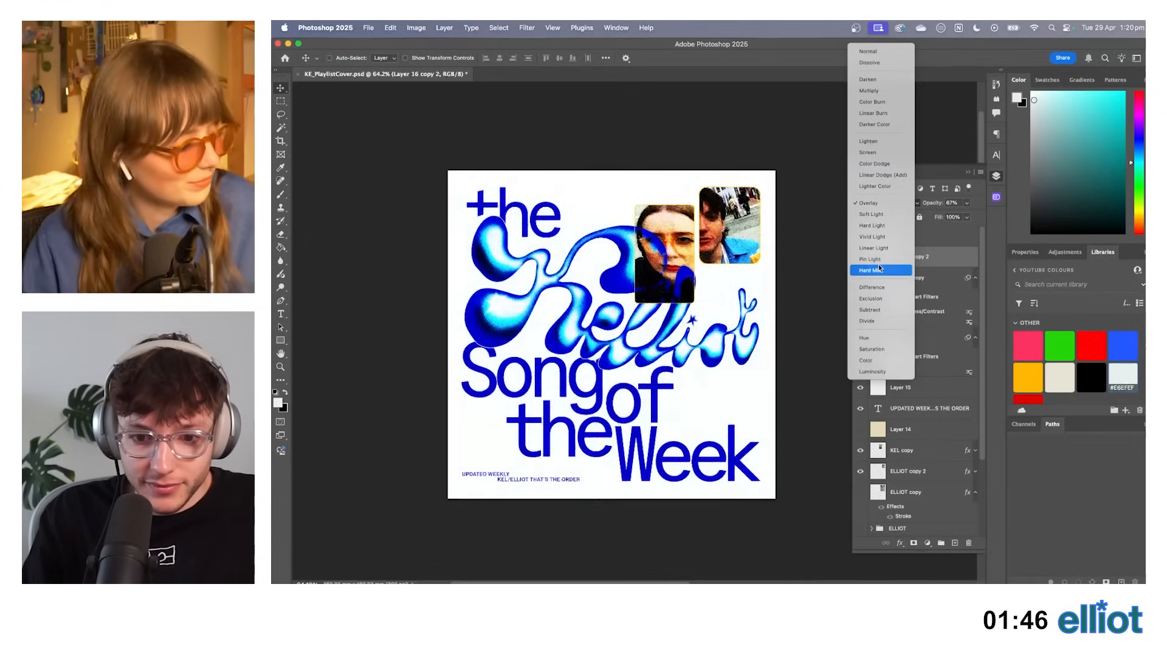
{"action": "left_click", "coordinate": [871, 214]}
Examine the blurred noise effect on the lettering and portraits, both up close and across the whole cover.
{"action": "scroll", "coordinate": [632, 328], "scroll_direction": "up", "scroll_amount": 3}
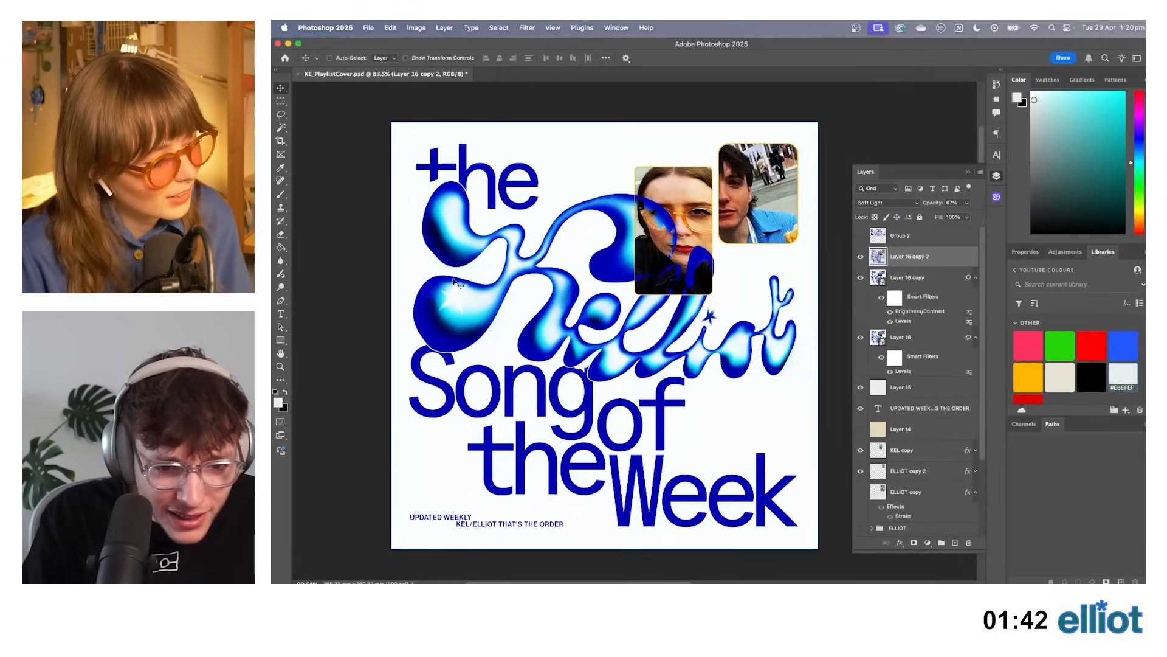
{"action": "scroll", "coordinate": [456, 283], "scroll_direction": "up", "scroll_amount": 3}
{"action": "scroll", "coordinate": [649, 261], "scroll_direction": "down", "scroll_amount": 2}
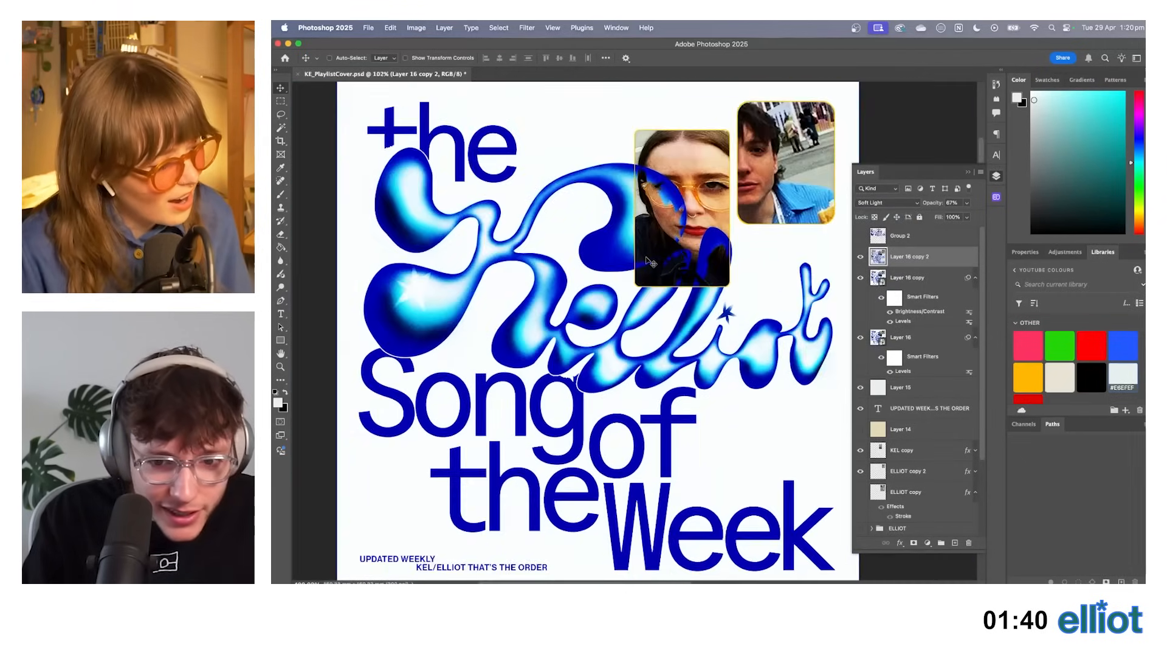
{"action": "scroll", "coordinate": [649, 261], "scroll_direction": "down", "scroll_amount": 2}
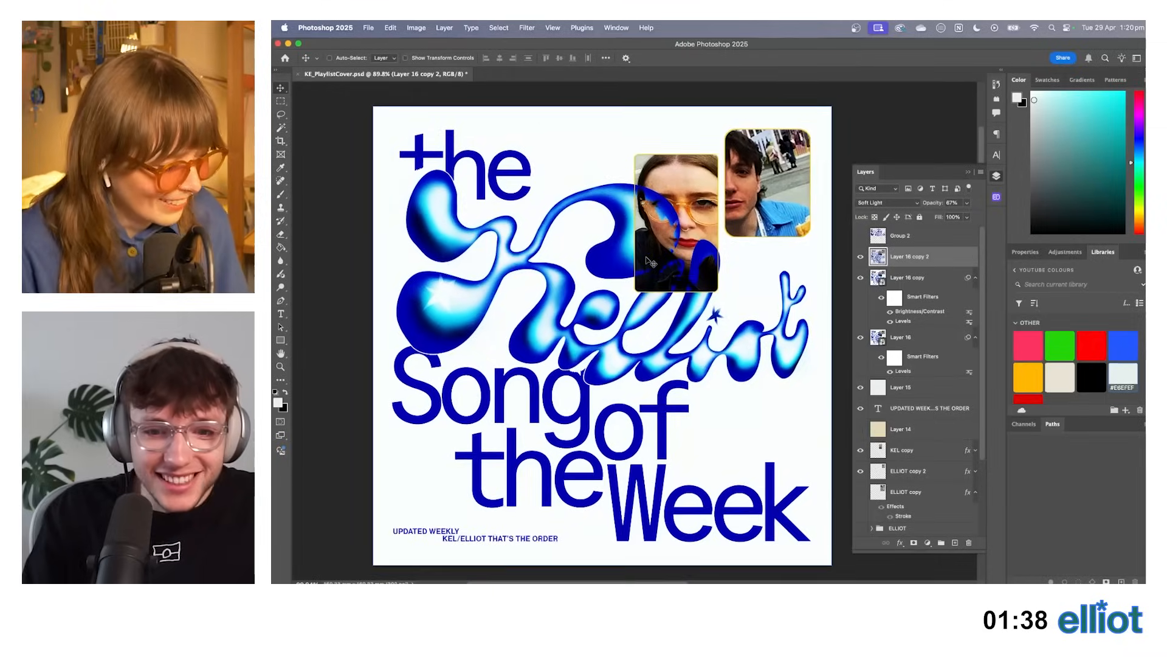
{"action": "scroll", "coordinate": [649, 261], "scroll_direction": "down", "scroll_amount": 4}
{"action": "scroll", "coordinate": [629, 353], "scroll_direction": "up", "scroll_amount": 4}
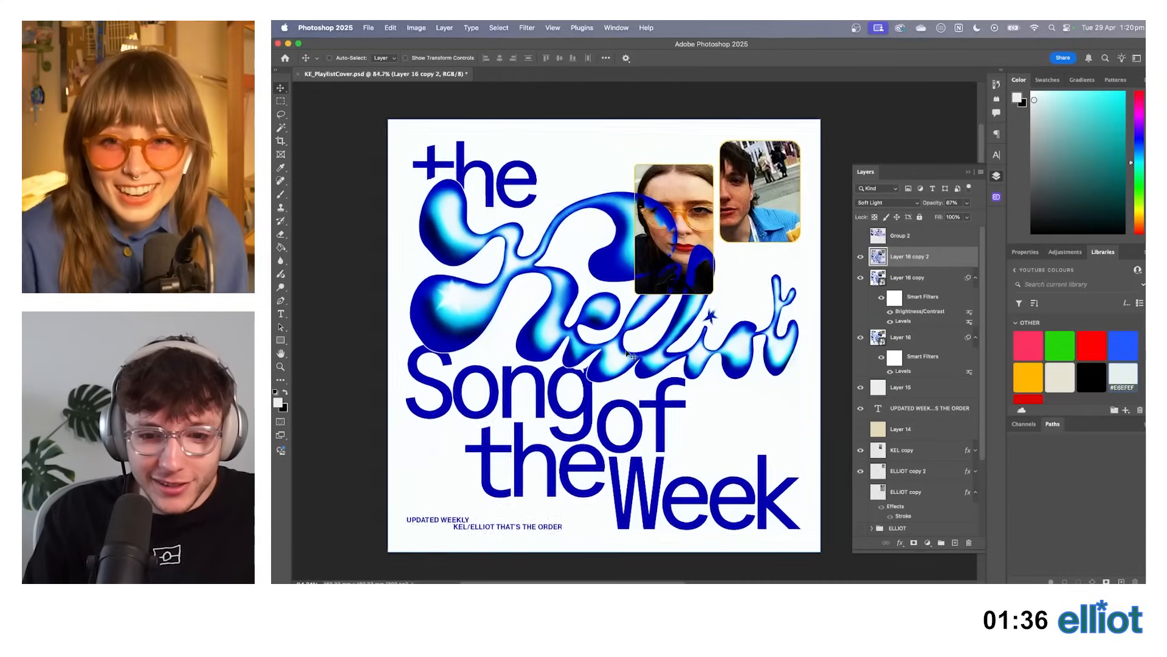
{"action": "scroll", "coordinate": [630, 354], "scroll_direction": "down", "scroll_amount": 2}
{"action": "scroll", "coordinate": [629, 354], "scroll_direction": "up", "scroll_amount": 2}
Stamp all visible layers into a new merged layer above the Soft Light duplicate, keeping the originals.
{"action": "right_click", "coordinate": [932, 256]}
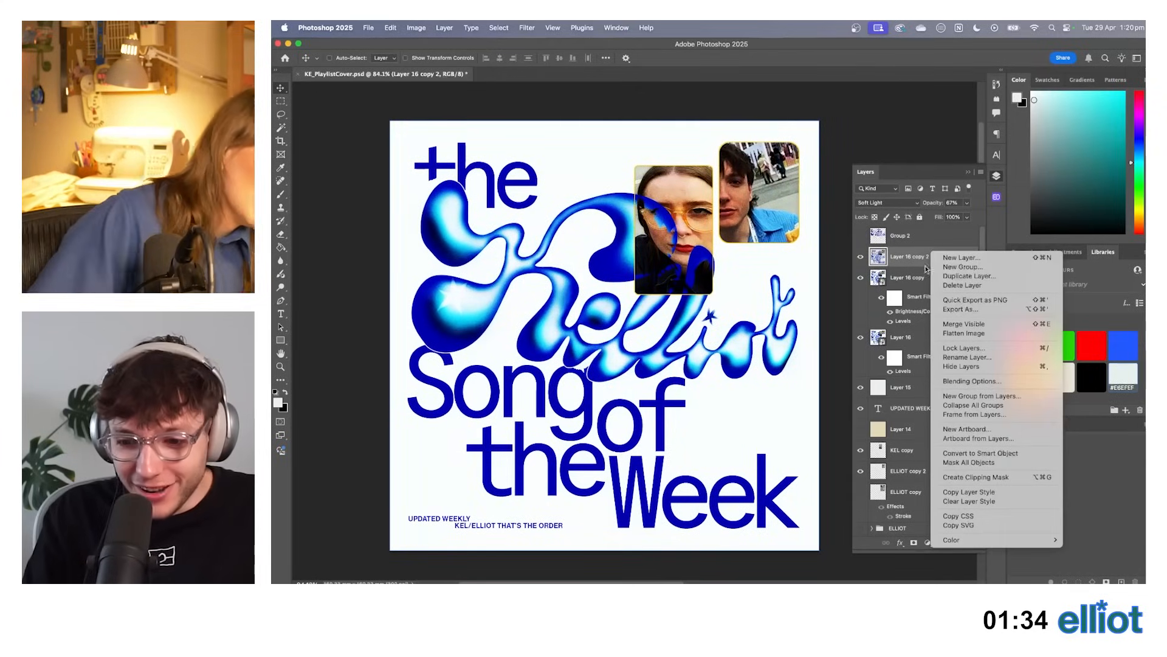
{"action": "left_click", "coordinate": [964, 324], "text": "alt"}
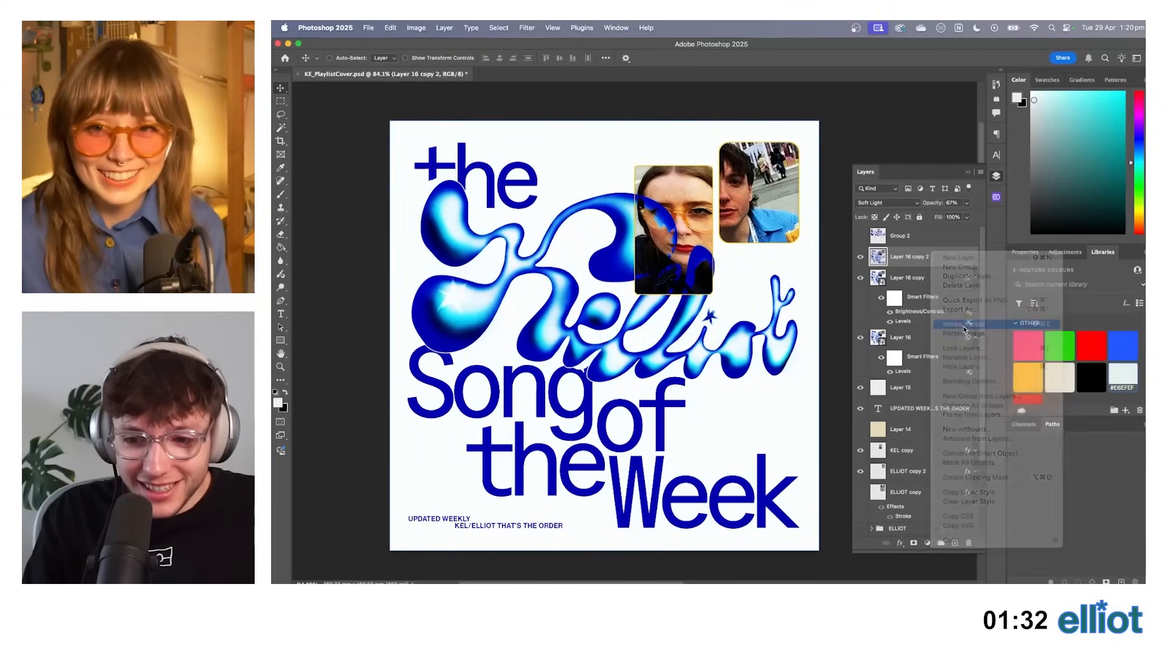
{"action": "scroll", "coordinate": [747, 242], "scroll_direction": "down", "scroll_amount": 1}
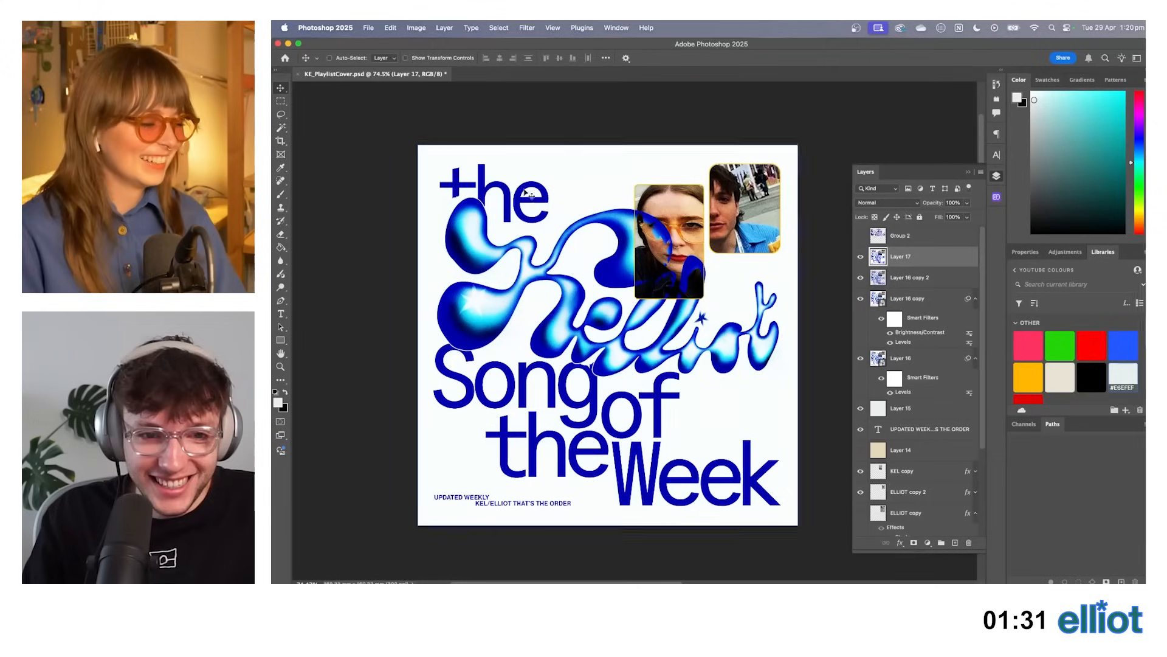
Apply a Hue/Saturation adjustment with a very slight negative hue shift to the new merged layer.
{"action": "left_click", "coordinate": [527, 27]}
{"action": "mouse_move", "coordinate": [416, 27]}
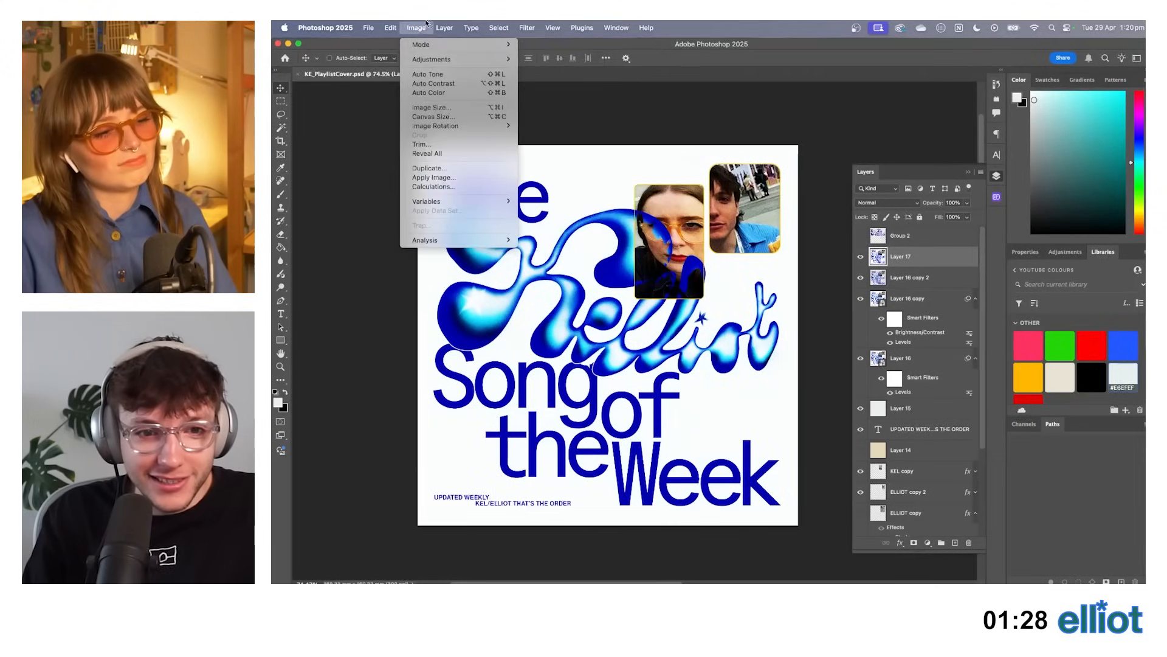
{"action": "mouse_move", "coordinate": [449, 59]}
{"action": "left_click", "coordinate": [552, 111]}
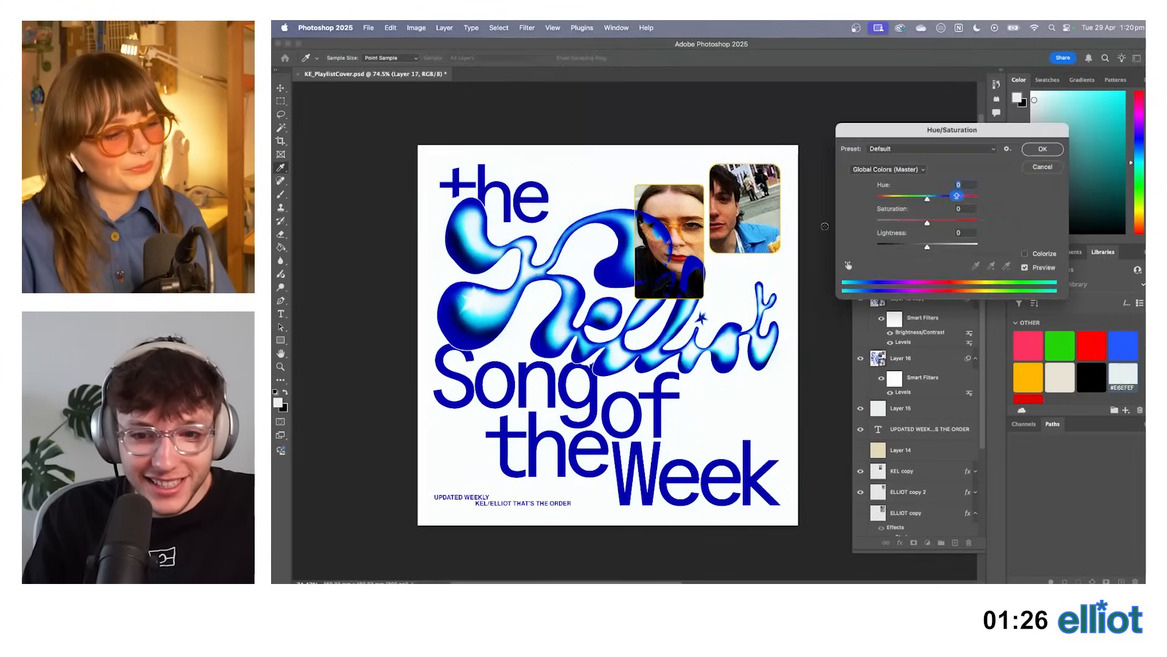
{"action": "left_click_drag", "start_coordinate": [916, 199], "coordinate": [931, 198]}
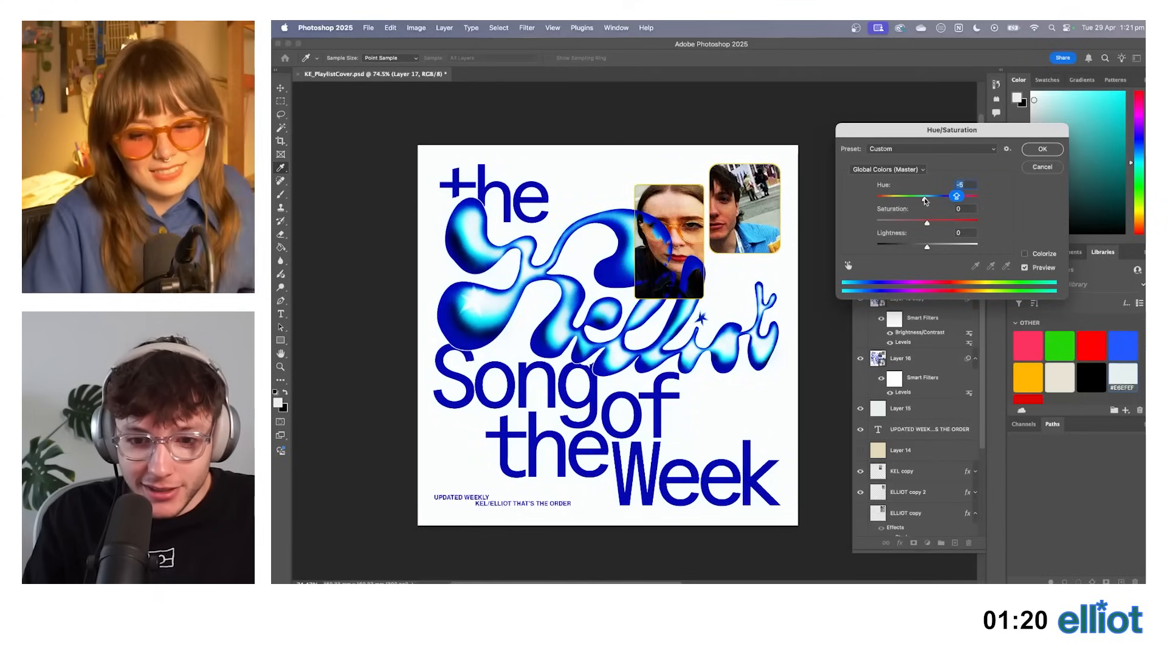
{"action": "left_click_drag", "start_coordinate": [925, 201], "coordinate": [928, 201]}
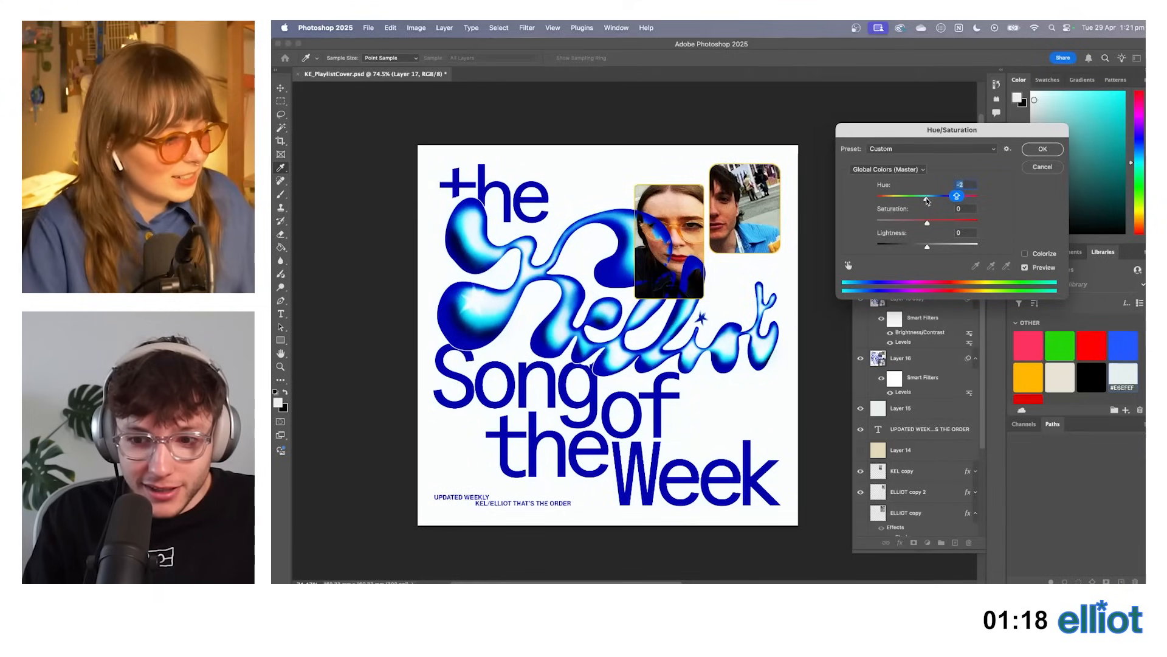
{"action": "left_click", "coordinate": [1042, 149]}
{"action": "key", "text": "v"}
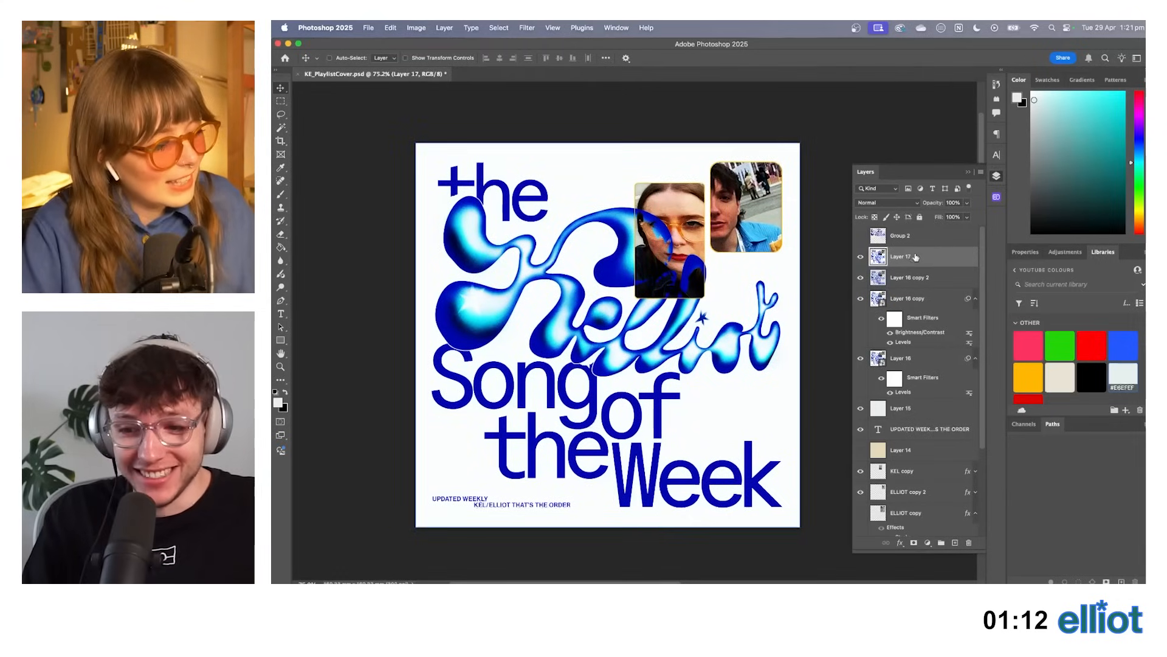
Create a layer above the merged copy, fill it with yellow-orange #FFB700 and set its blend mode to Color Dodge.
{"action": "left_click", "coordinate": [954, 542]}
{"action": "key", "text": "g"}
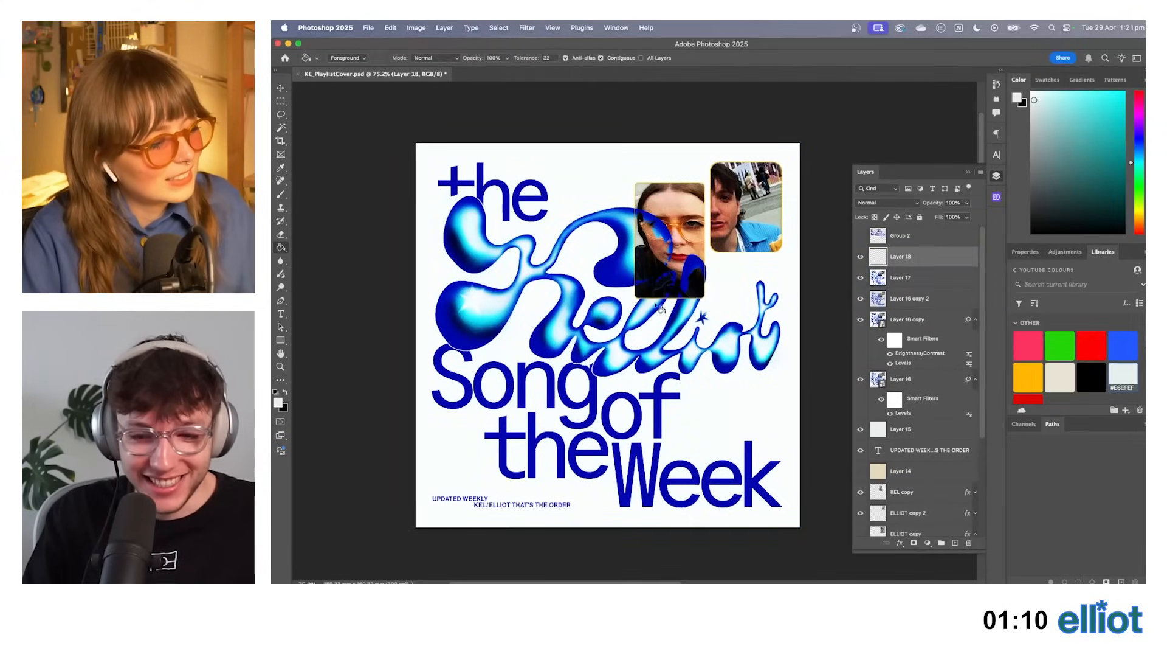
{"action": "left_click", "coordinate": [1029, 377]}
{"action": "left_click", "coordinate": [784, 366]}
{"action": "left_click", "coordinate": [888, 202]}
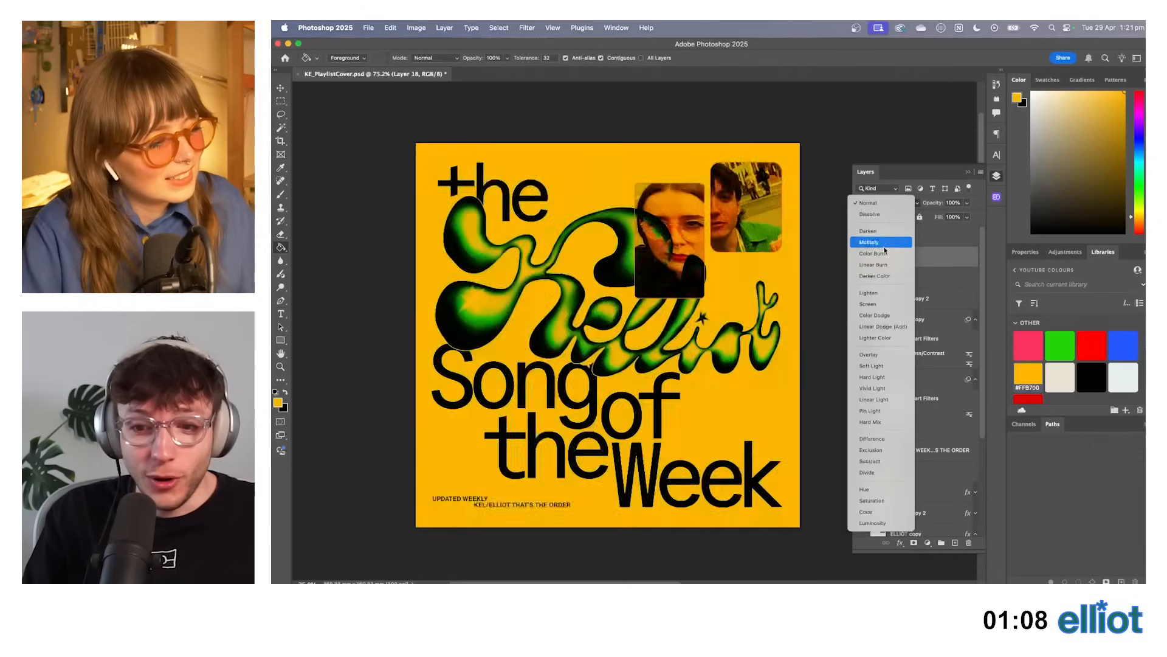
{"action": "left_click", "coordinate": [876, 315]}
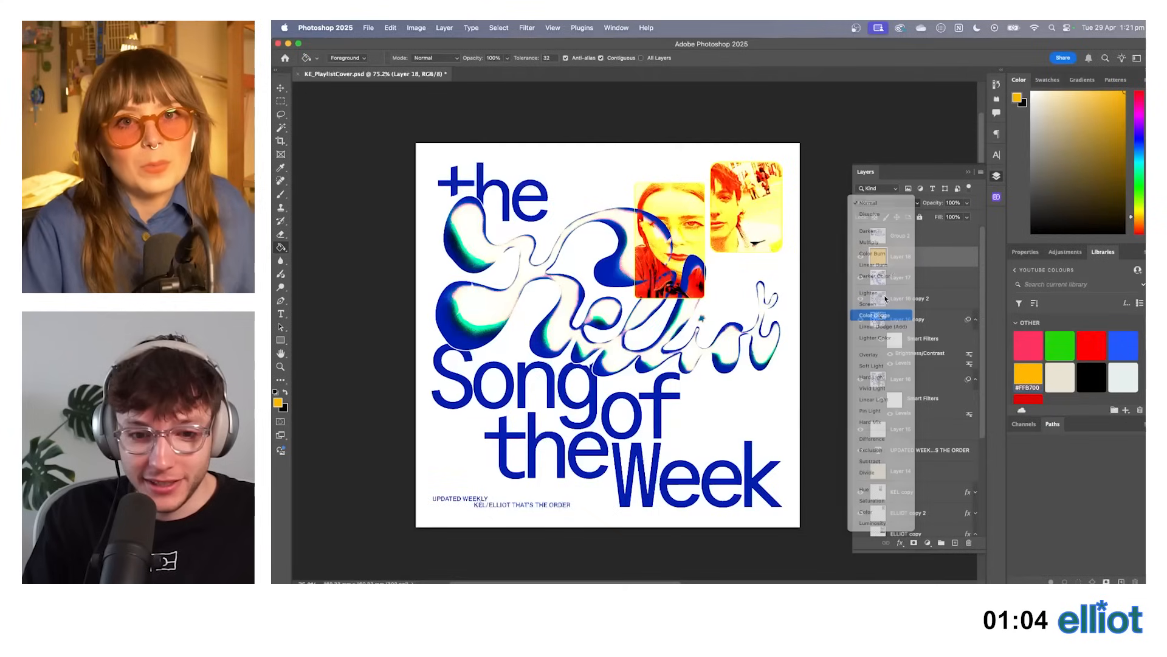
Lower the Color Dodge layer's opacity to about 78% and stamp all visible layers into a new merged layer above it.
{"action": "mouse_move", "coordinate": [890, 210]}
{"action": "left_mouse_down"}
{"action": "mouse_move", "coordinate": [935, 208]}
{"action": "mouse_move", "coordinate": [925, 208]}
{"action": "left_mouse_up"}
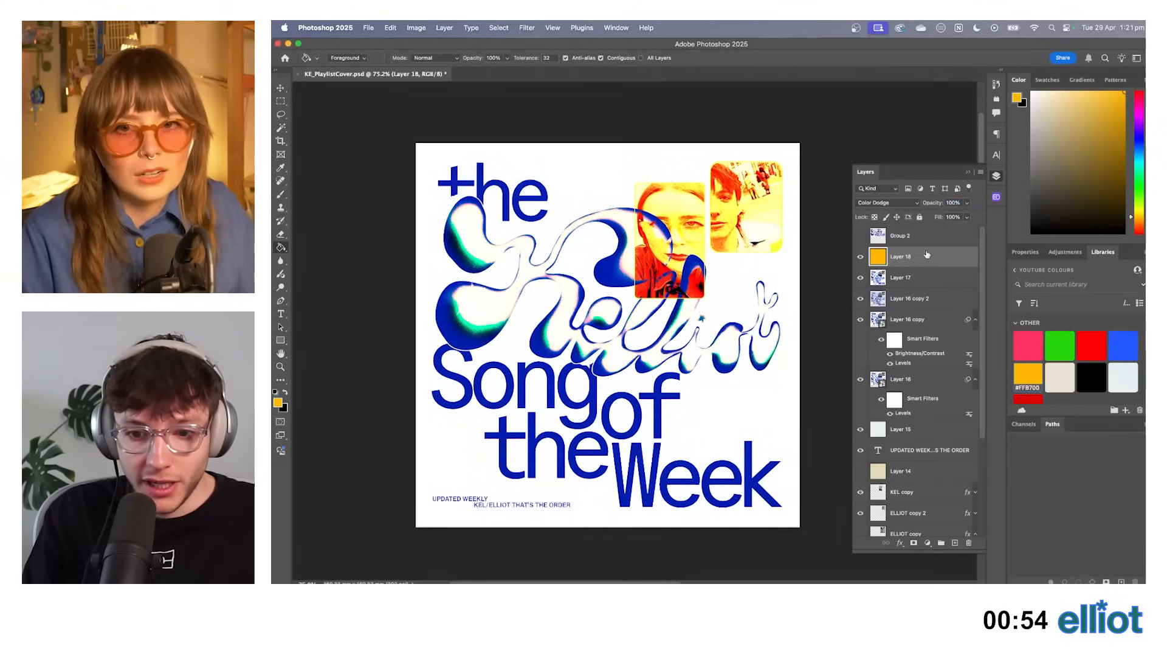
{"action": "scroll", "coordinate": [661, 333], "scroll_direction": "down", "scroll_amount": 6}
{"action": "scroll", "coordinate": [662, 333], "scroll_direction": "up", "scroll_amount": 5}
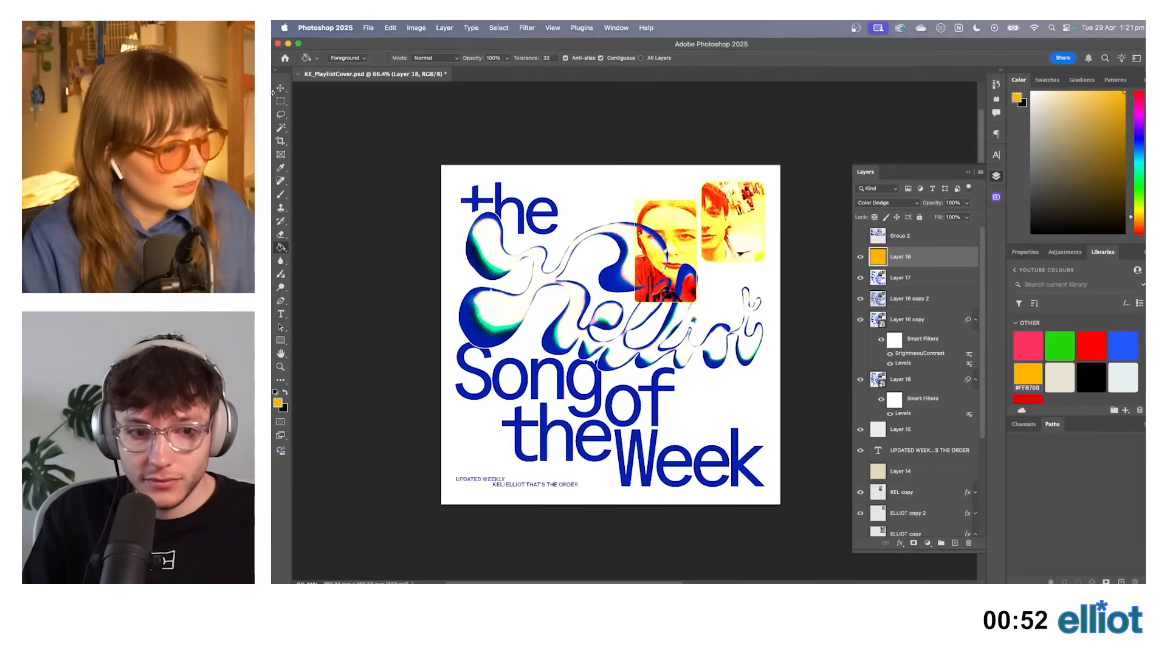
{"action": "left_click", "coordinate": [283, 91]}
{"action": "scroll", "coordinate": [798, 293], "scroll_direction": "up", "scroll_amount": 2}
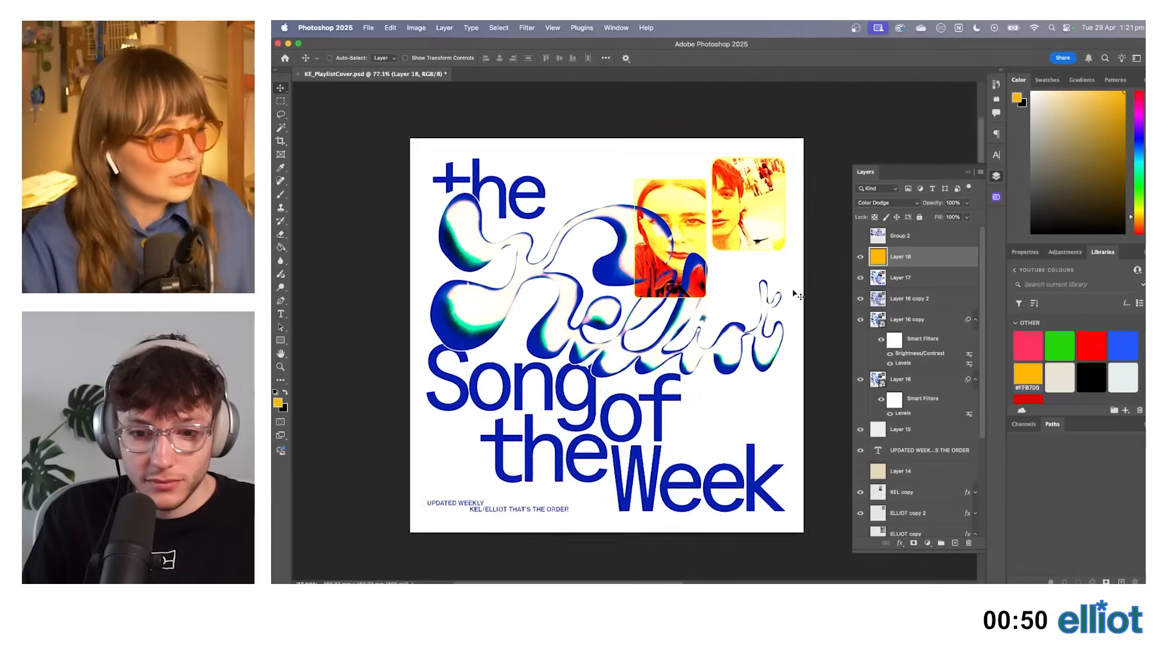
{"action": "left_click", "coordinate": [860, 256]}
{"action": "left_click", "coordinate": [860, 257]}
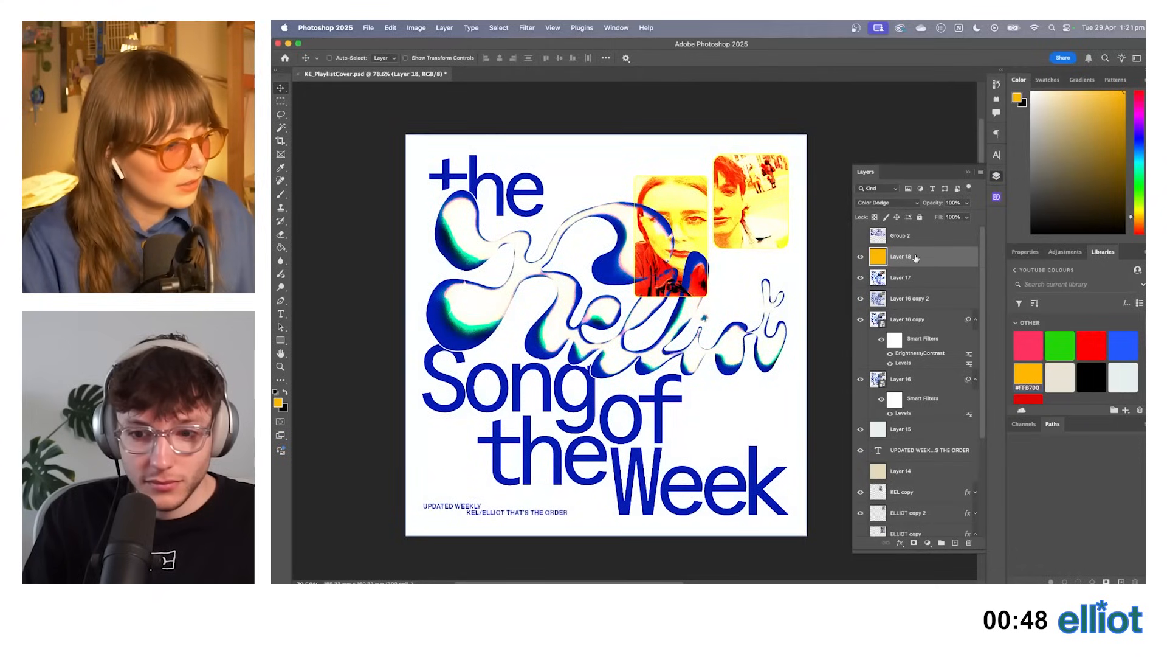
{"action": "left_click_drag", "start_coordinate": [903, 210], "coordinate": [928, 208]}
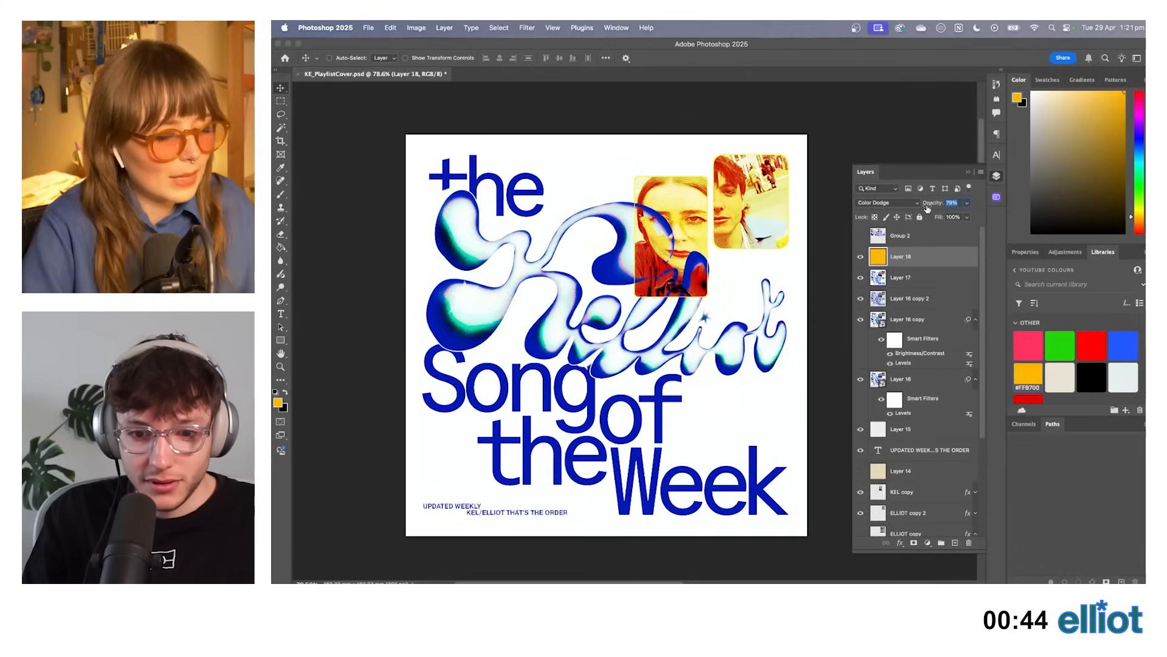
{"action": "right_click", "coordinate": [903, 260]}
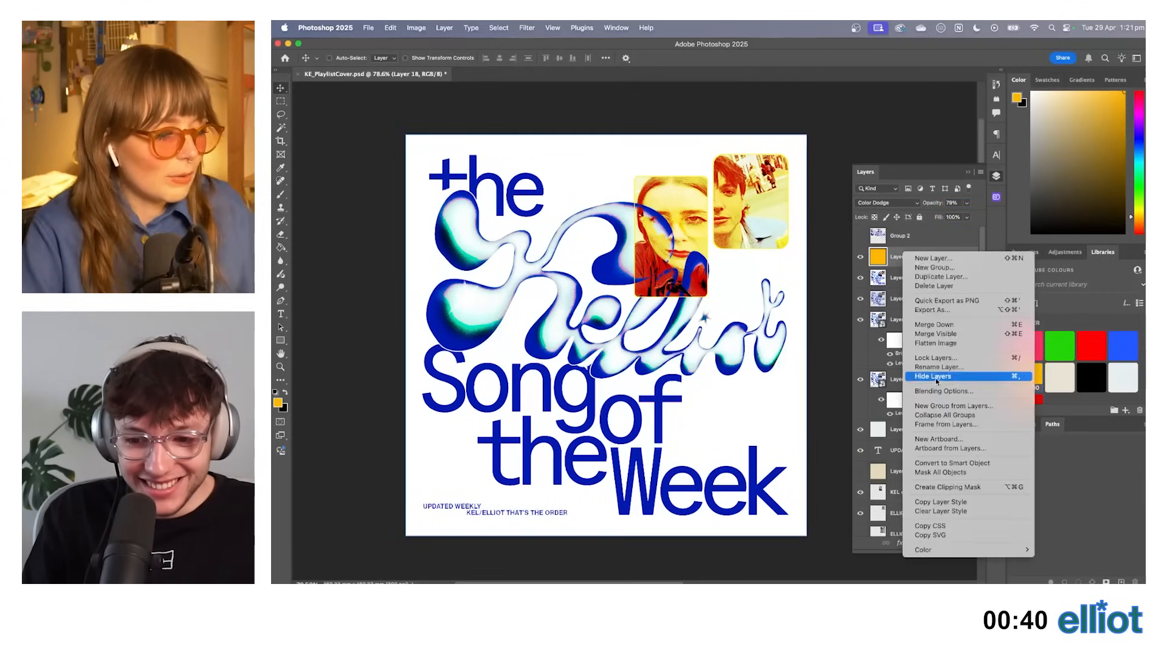
{"action": "left_click", "coordinate": [936, 334]}
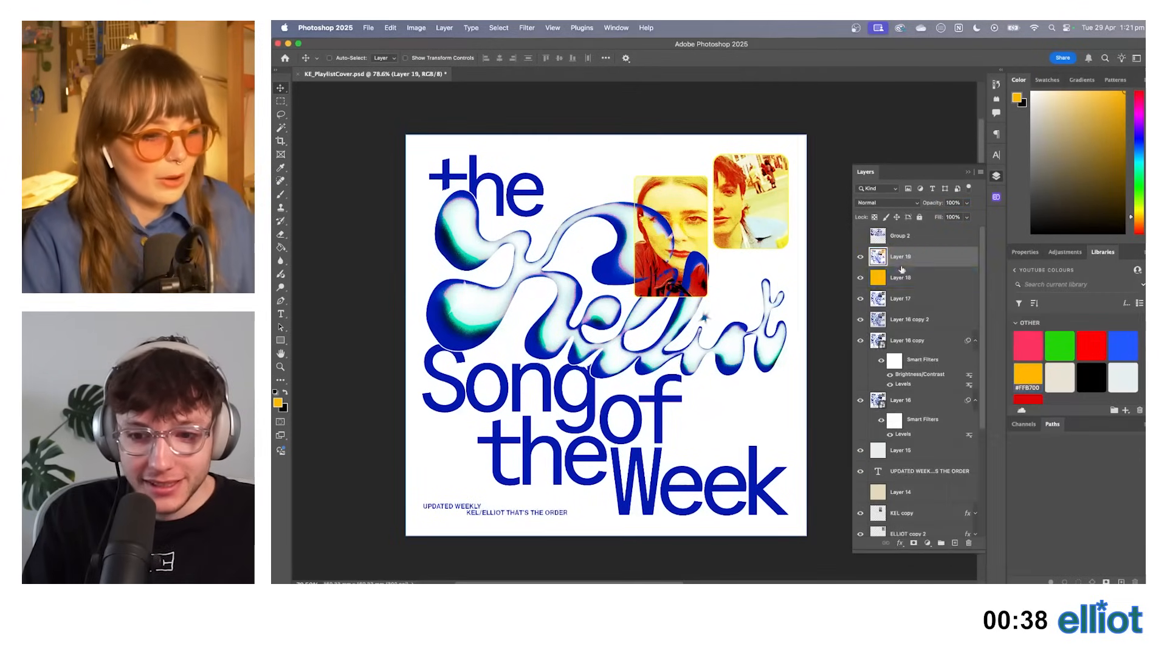
Select the yellow skin tones in the portrait photos with Color Range, sampling the colour from the woman's face.
{"action": "left_click", "coordinate": [410, 30]}
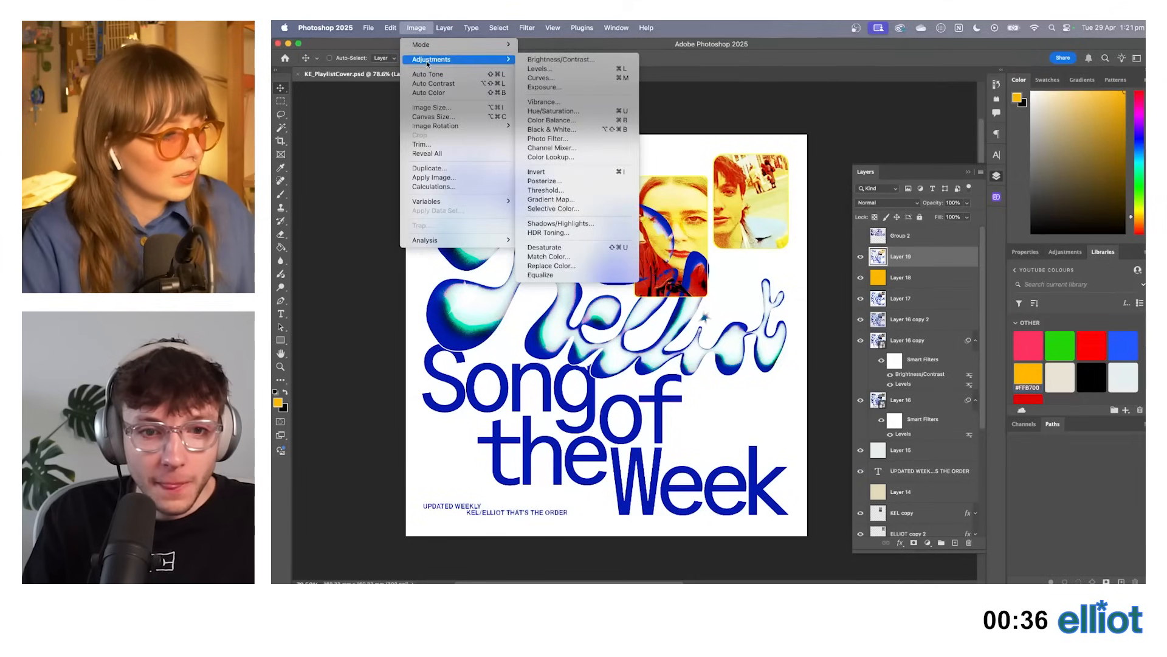
{"action": "left_click", "coordinate": [520, 30]}
{"action": "mouse_move", "coordinate": [491, 30]}
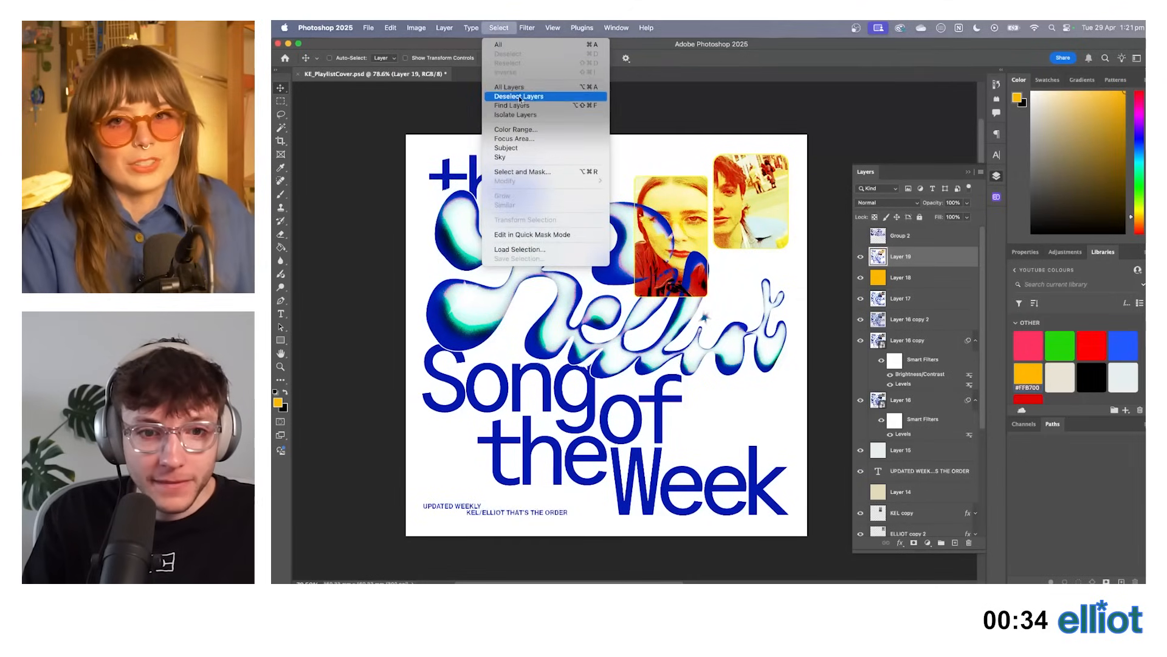
{"action": "left_click", "coordinate": [514, 130]}
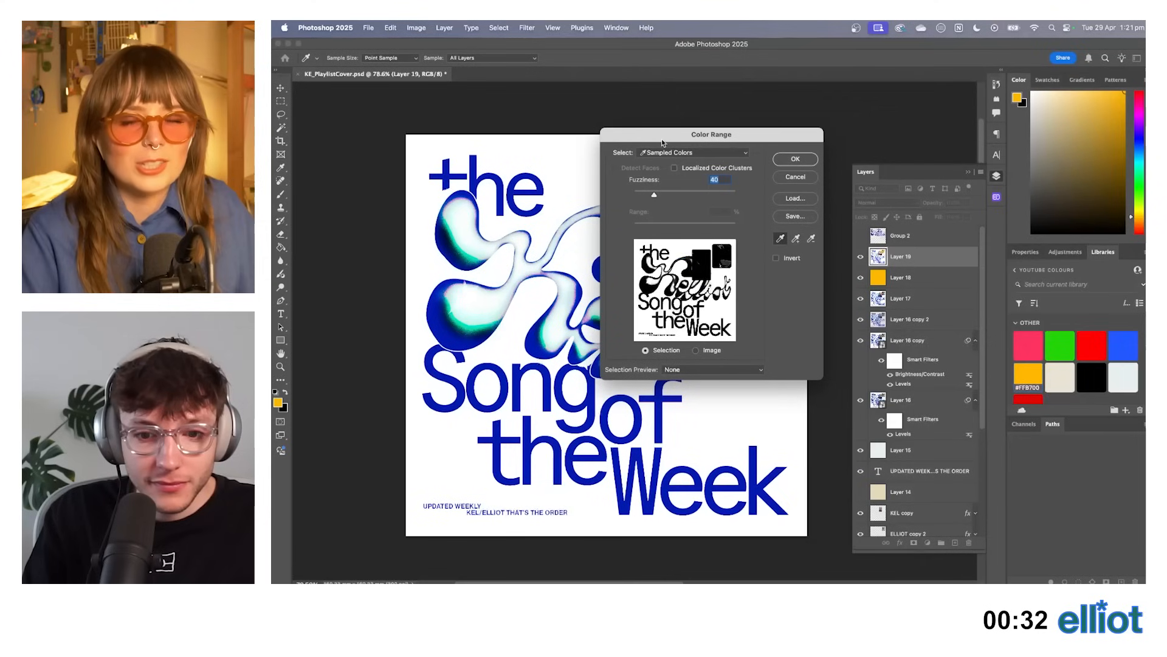
{"action": "left_click_drag", "start_coordinate": [661, 138], "coordinate": [861, 137]}
{"action": "left_click", "coordinate": [663, 208]}
{"action": "left_click", "coordinate": [677, 221]}
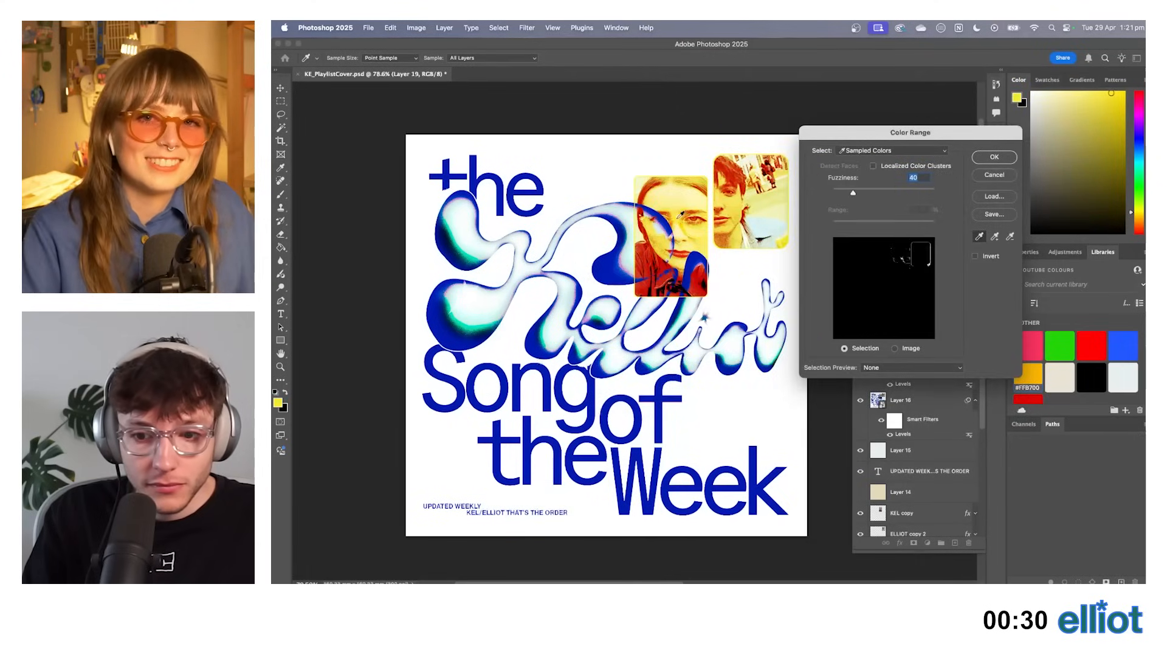
{"action": "left_click", "coordinate": [678, 227]}
{"action": "left_click", "coordinate": [663, 233]}
{"action": "left_click", "coordinate": [657, 241]}
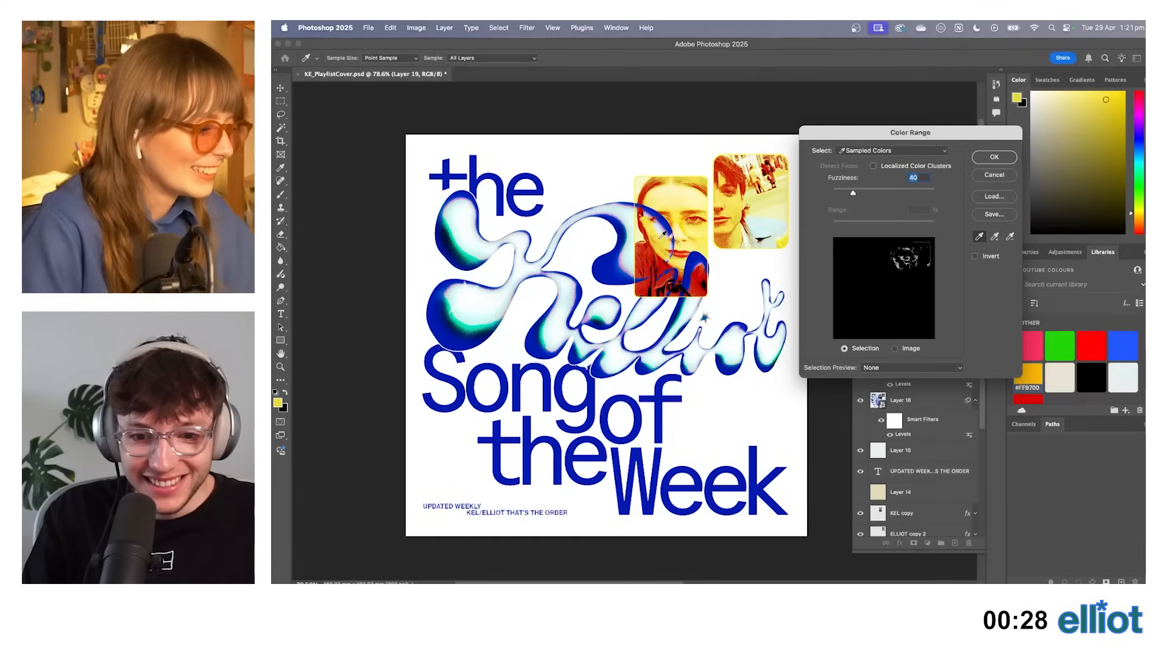
{"action": "left_click", "coordinate": [658, 242]}
{"action": "left_click", "coordinate": [994, 157]}
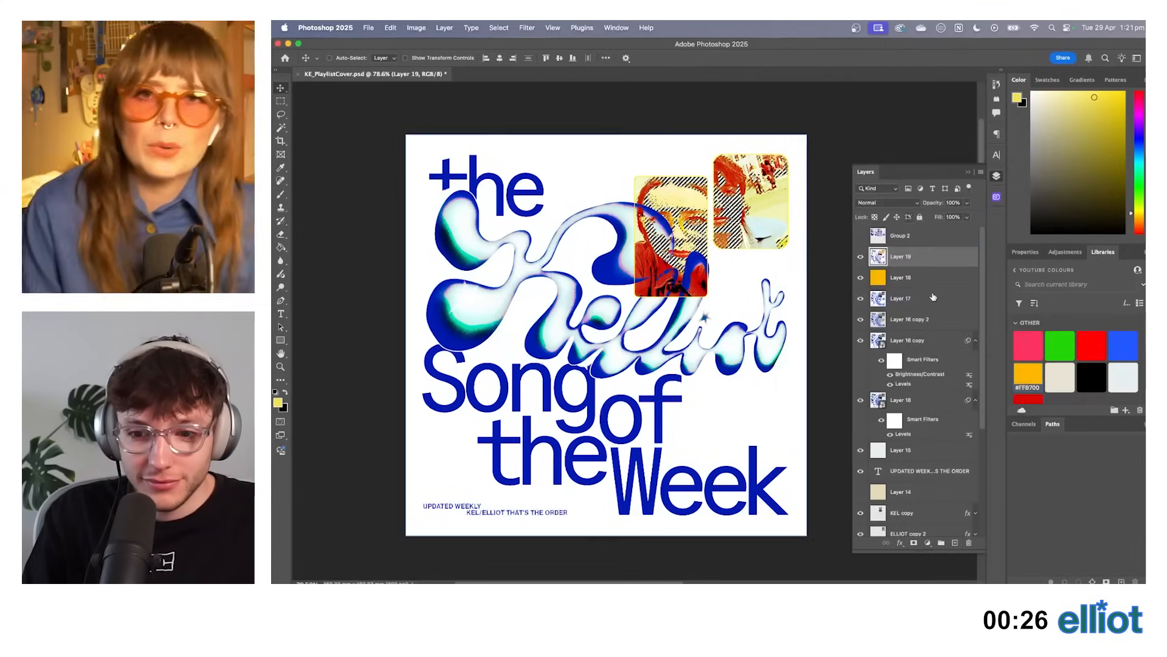
Create a layer above the merged copy and start a Solid Color fill over the selected portrait tones using the pale grey-blue swatch.
{"action": "left_click", "coordinate": [955, 542]}
{"action": "left_click", "coordinate": [1122, 377]}
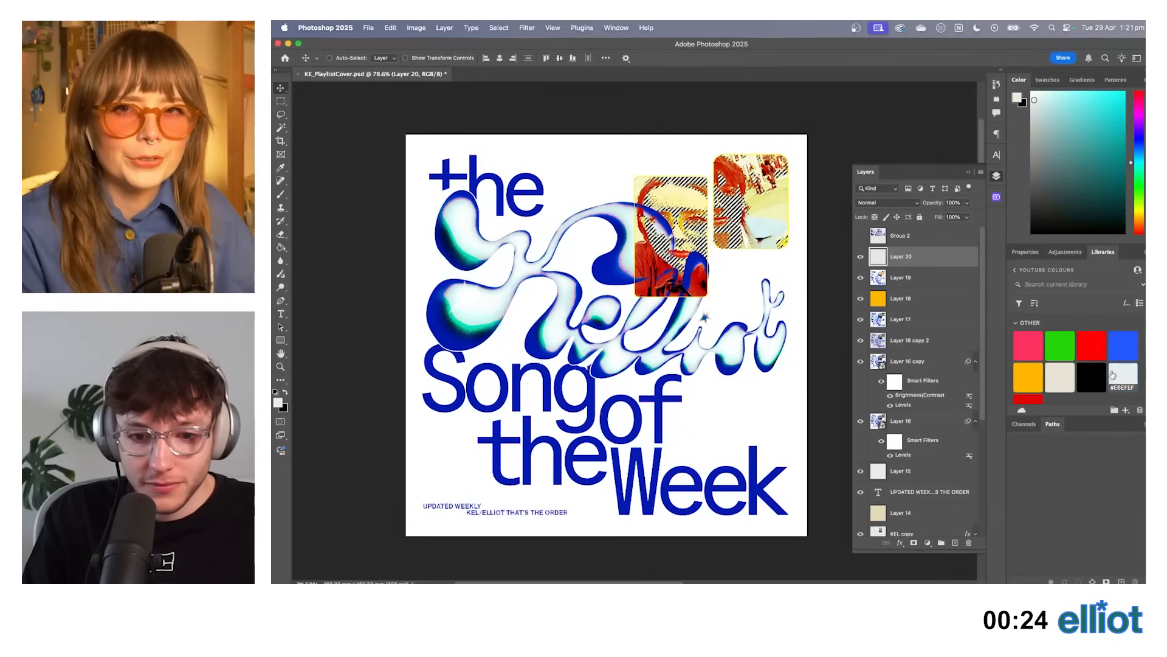
{"action": "left_click", "coordinate": [281, 248]}
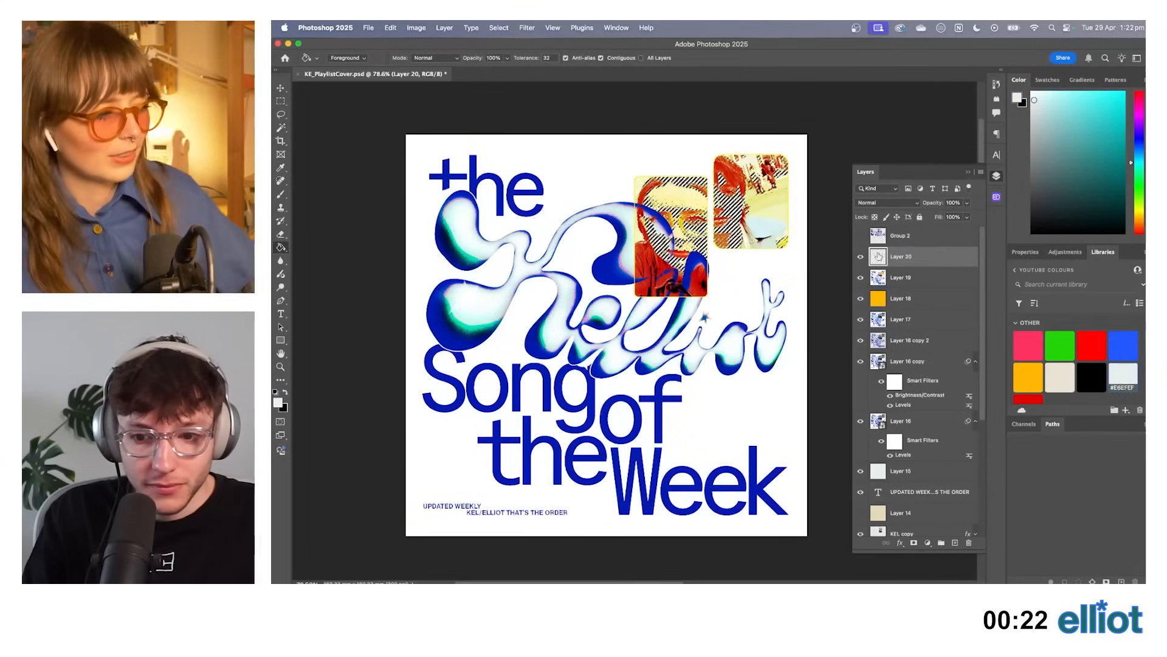
{"action": "left_click", "coordinate": [928, 543]}
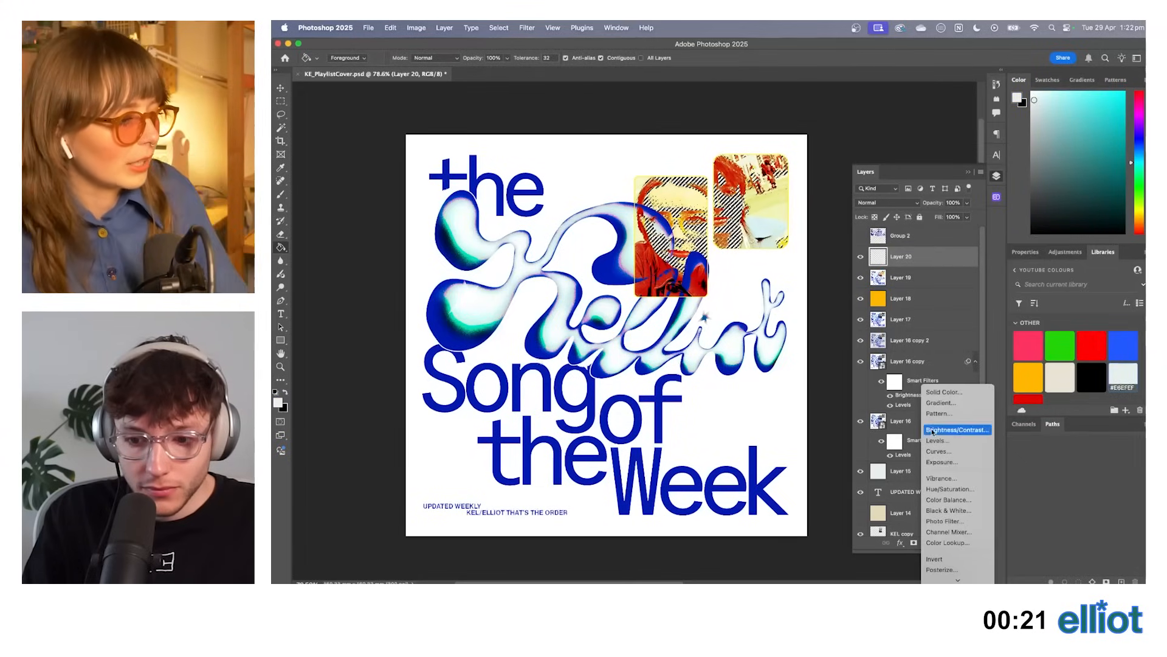
{"action": "left_click", "coordinate": [948, 390]}
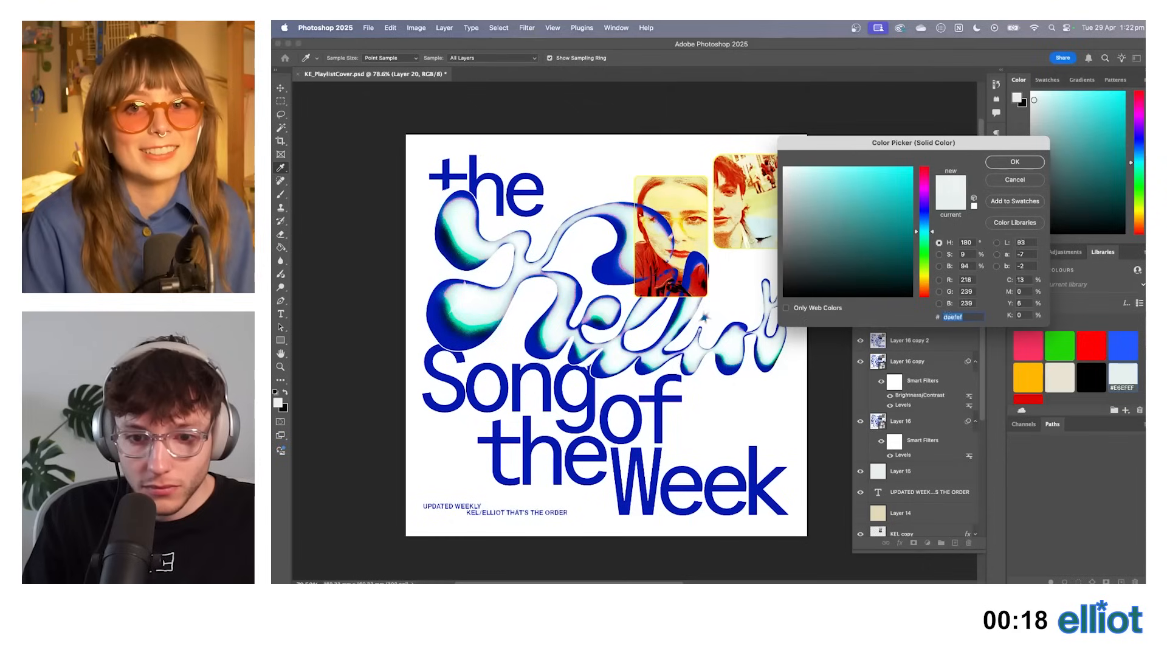
Set the Solid Color fill to a turquoise green sampled from the script lettering after trying other cyan and blue tones.
{"action": "left_click", "coordinate": [830, 192]}
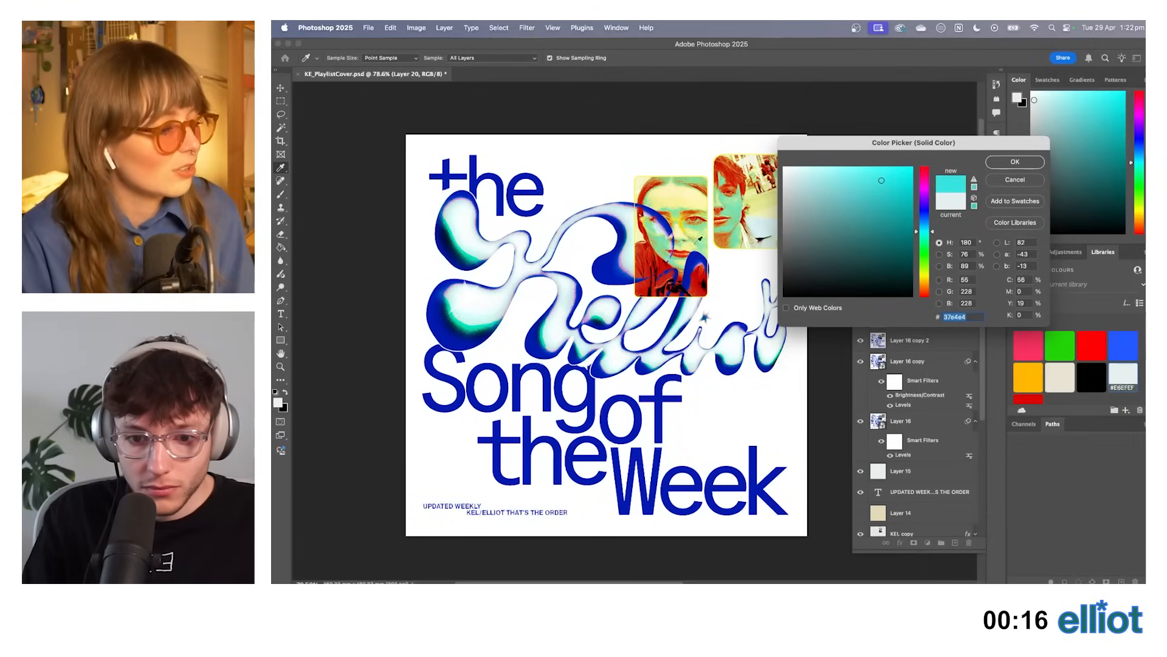
{"action": "left_click", "coordinate": [606, 266]}
{"action": "left_click", "coordinate": [804, 182]}
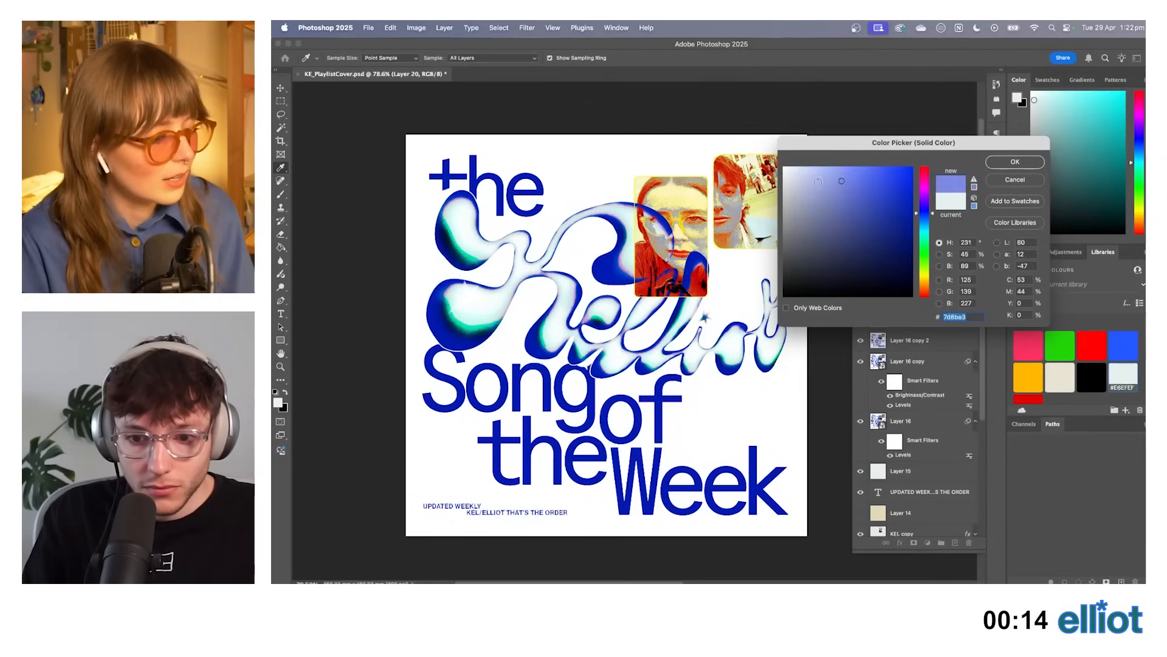
{"action": "left_click", "coordinate": [925, 232]}
{"action": "left_click", "coordinate": [844, 186]}
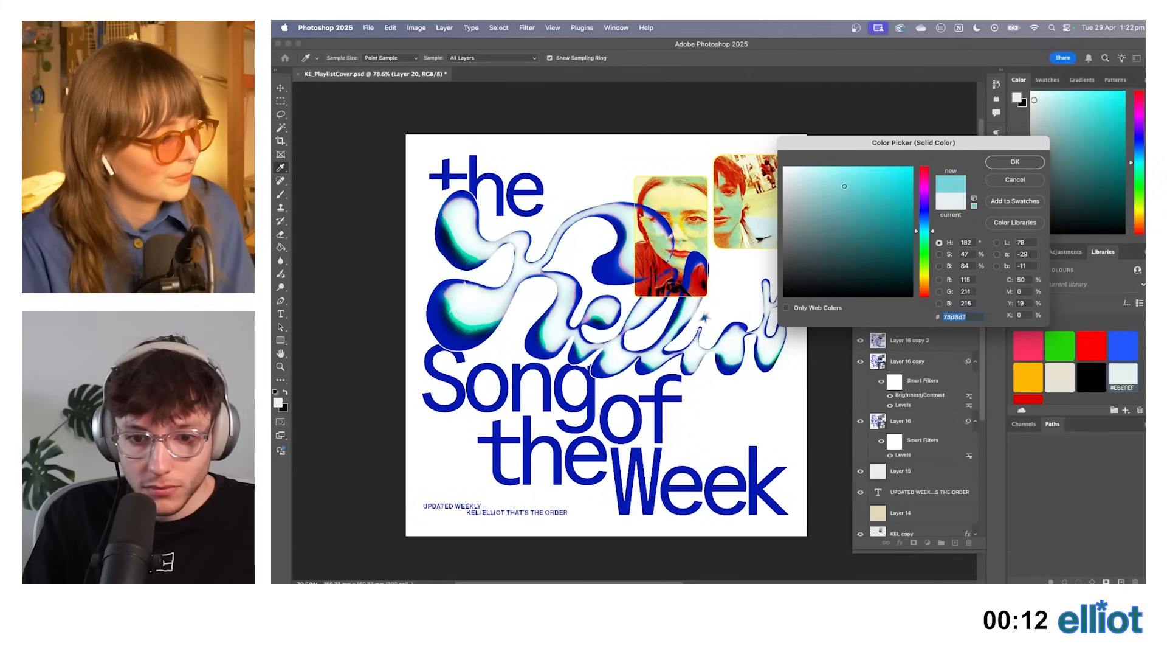
{"action": "left_click_drag", "start_coordinate": [867, 184], "coordinate": [873, 194]}
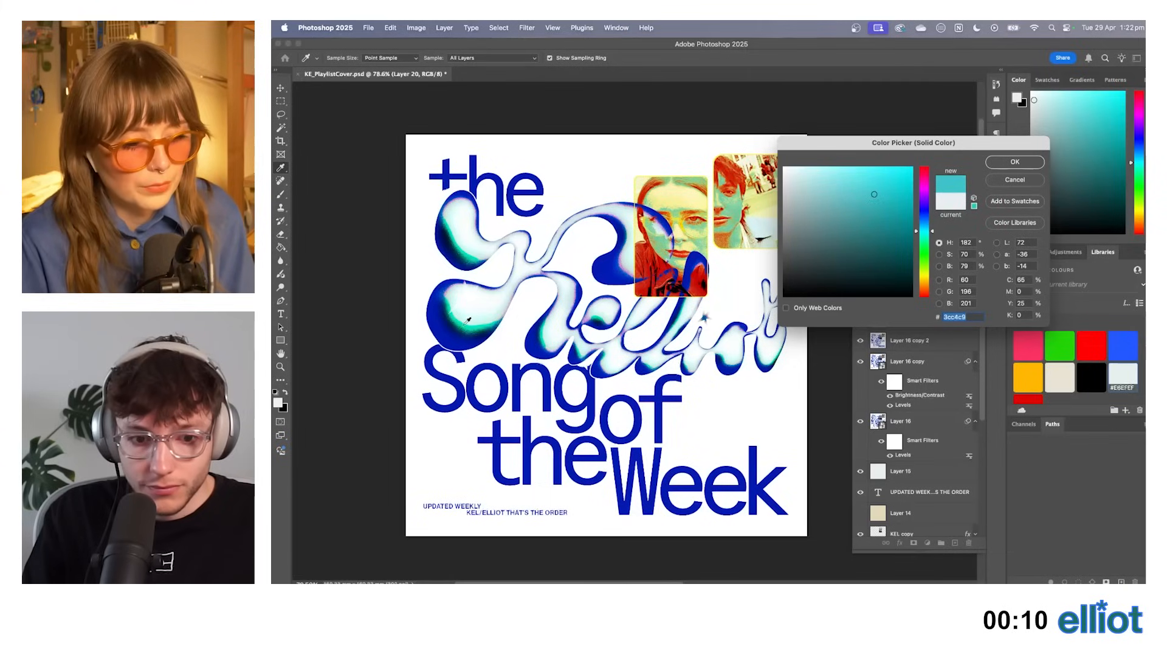
{"action": "left_click", "coordinate": [467, 320]}
{"action": "left_click", "coordinate": [1021, 161]}
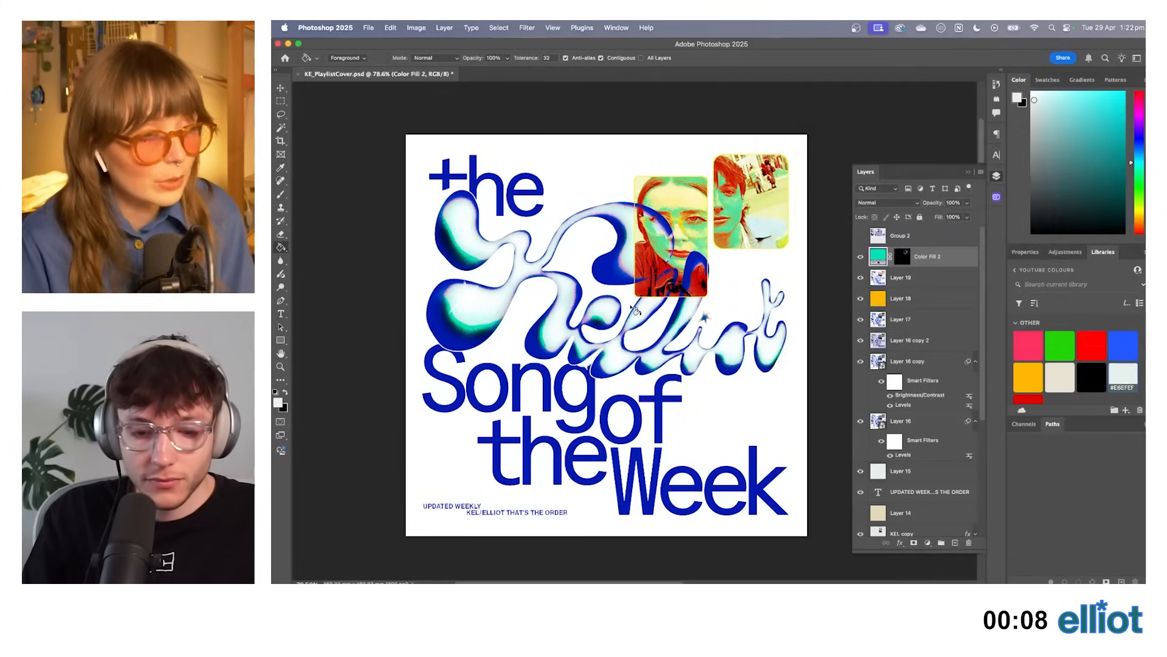
Check the turquoise portrait tint across the cover and create an empty layer above the colour fill.
{"action": "scroll", "coordinate": [634, 310], "scroll_direction": "down", "scroll_amount": 5}
{"action": "scroll", "coordinate": [633, 310], "scroll_direction": "up", "scroll_amount": 4}
{"action": "scroll", "coordinate": [633, 310], "scroll_direction": "up", "scroll_amount": 3}
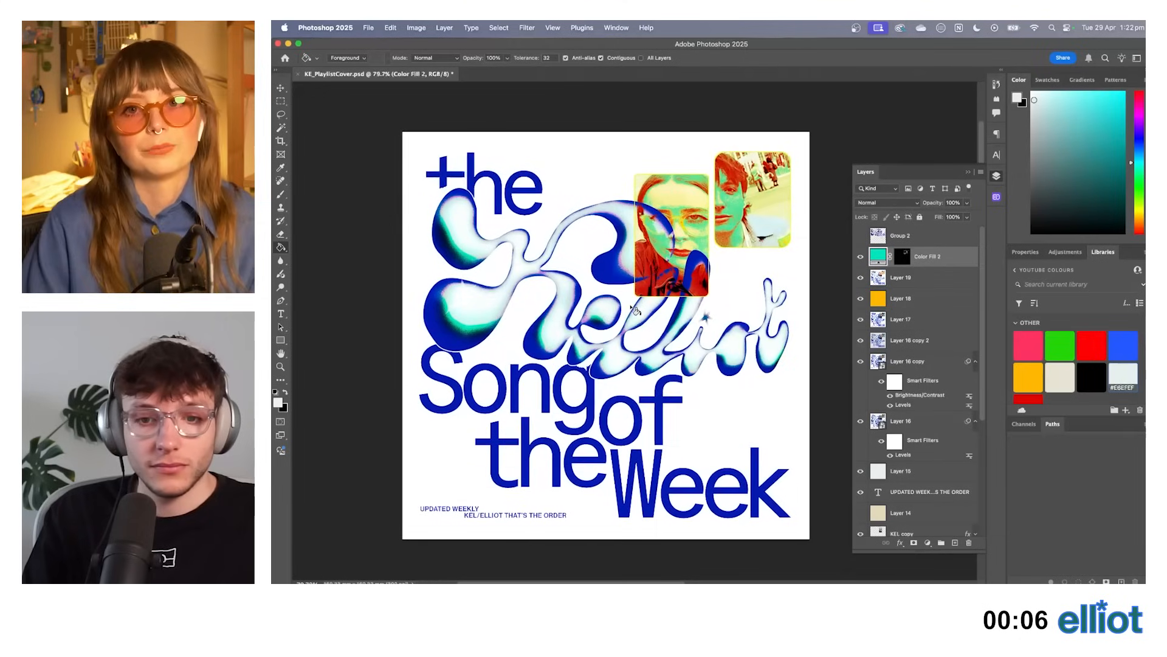
{"action": "key", "text": "v"}
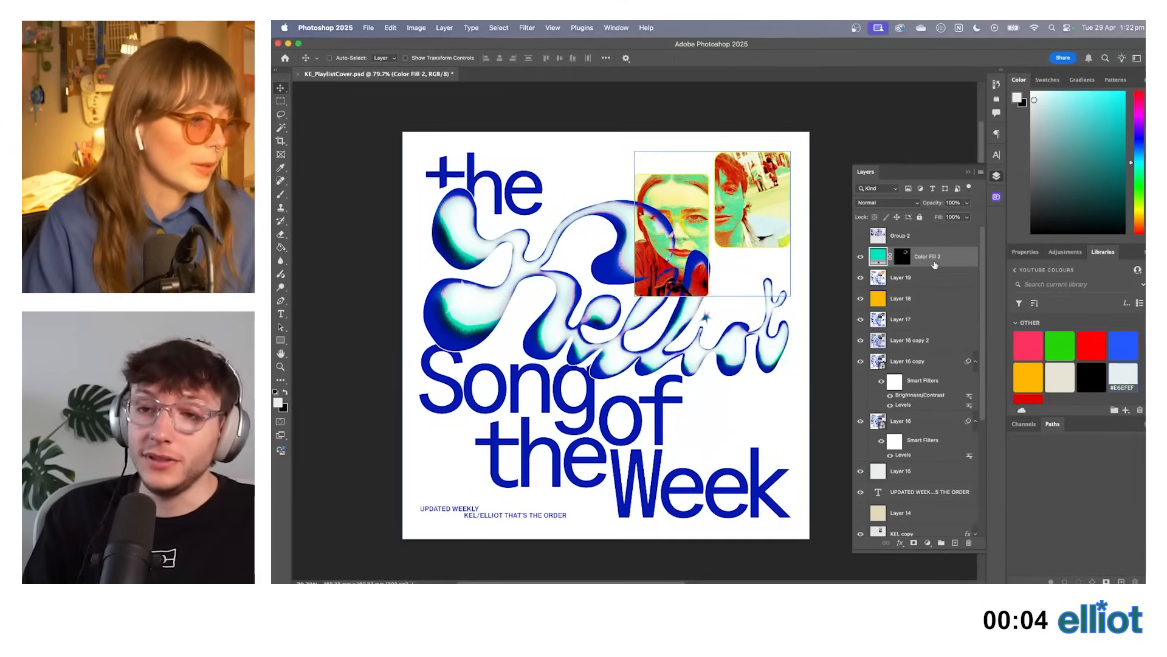
{"action": "scroll", "coordinate": [636, 315], "scroll_direction": "down", "scroll_amount": 3}
{"action": "scroll", "coordinate": [635, 315], "scroll_direction": "up", "scroll_amount": 2}
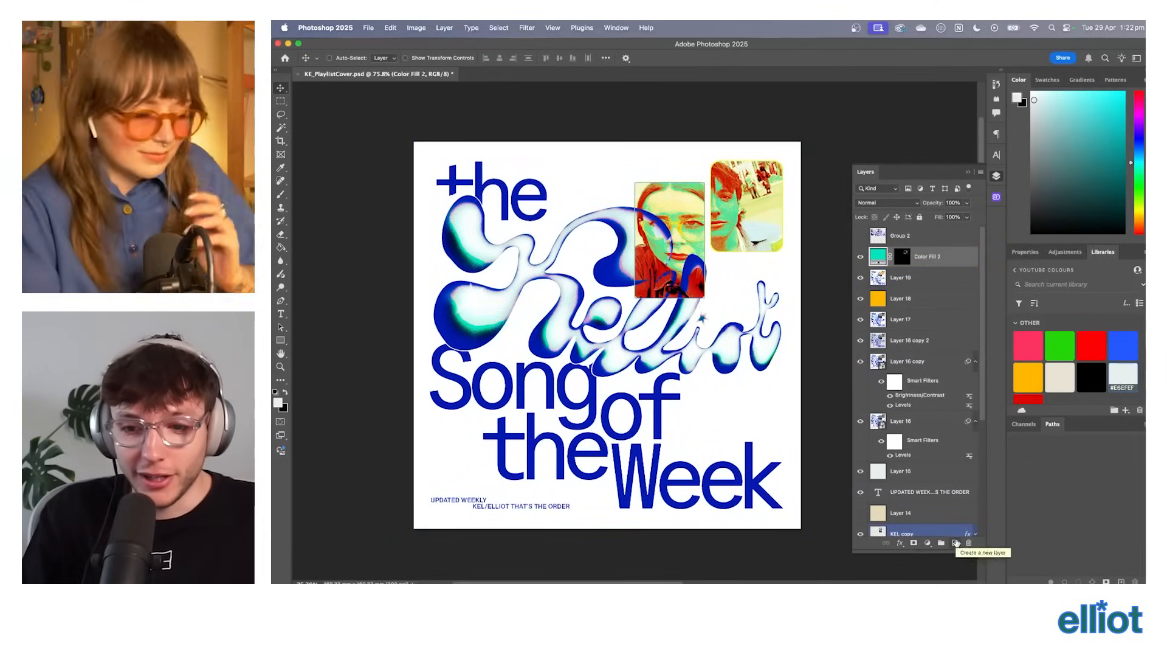
{"action": "left_click", "coordinate": [955, 542]}
{"action": "left_click", "coordinate": [526, 28]}
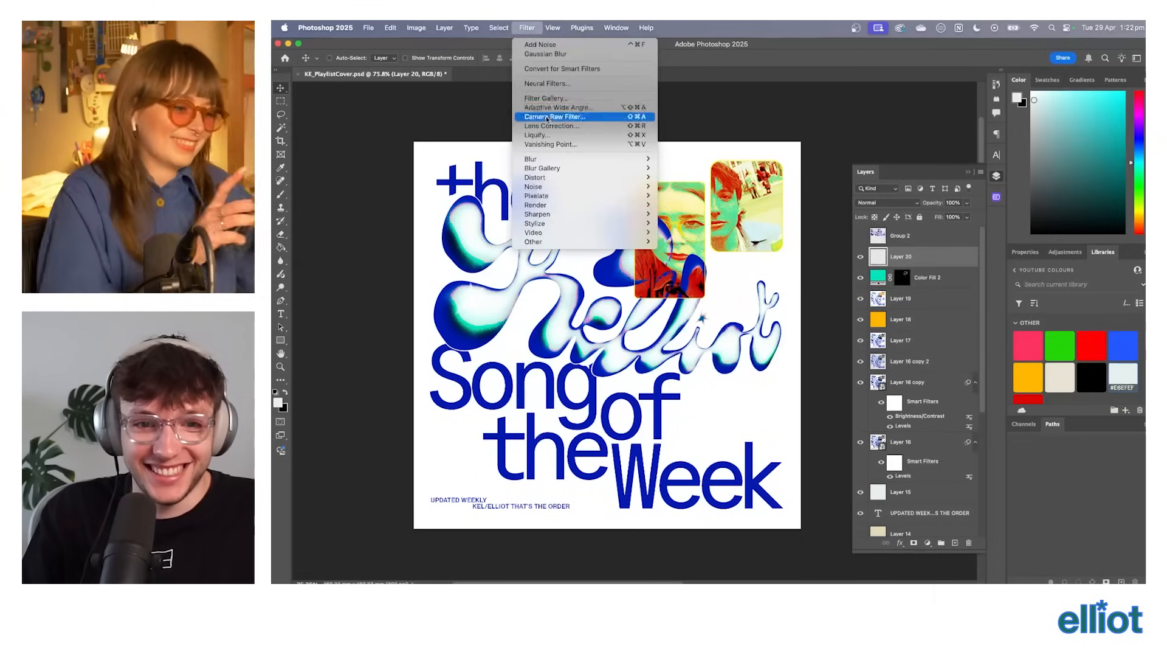
{"action": "mouse_move", "coordinate": [391, 28]}
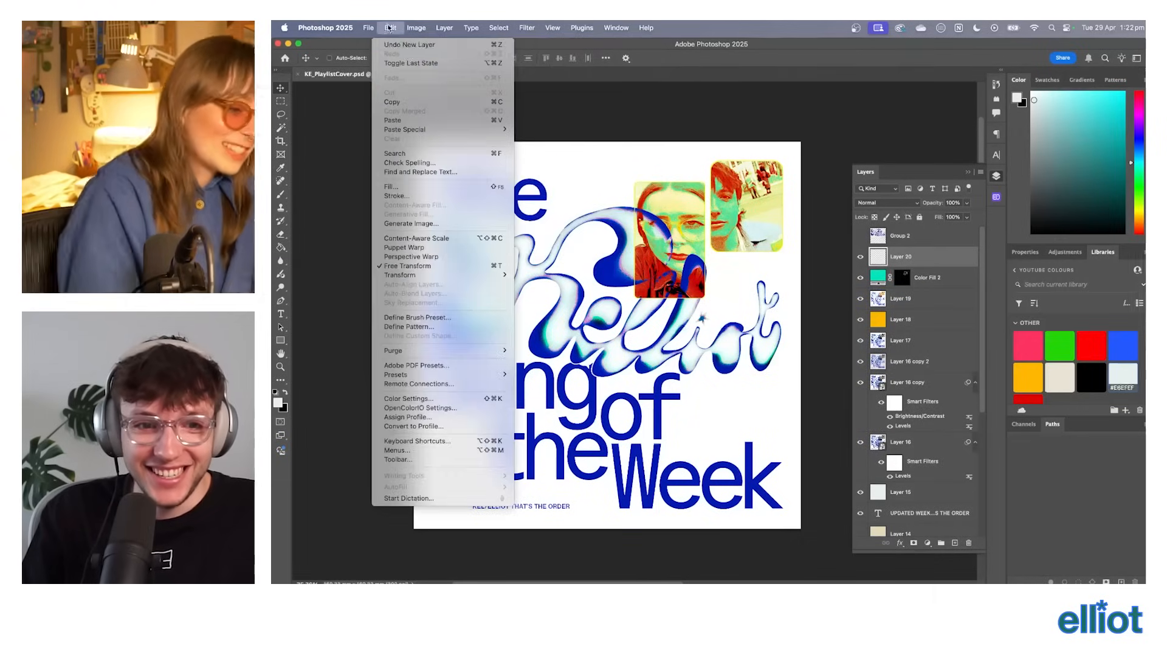
Fill the empty top layer with 50% Gray at full opacity and convert it to a smart object.
{"action": "left_click", "coordinate": [421, 187]}
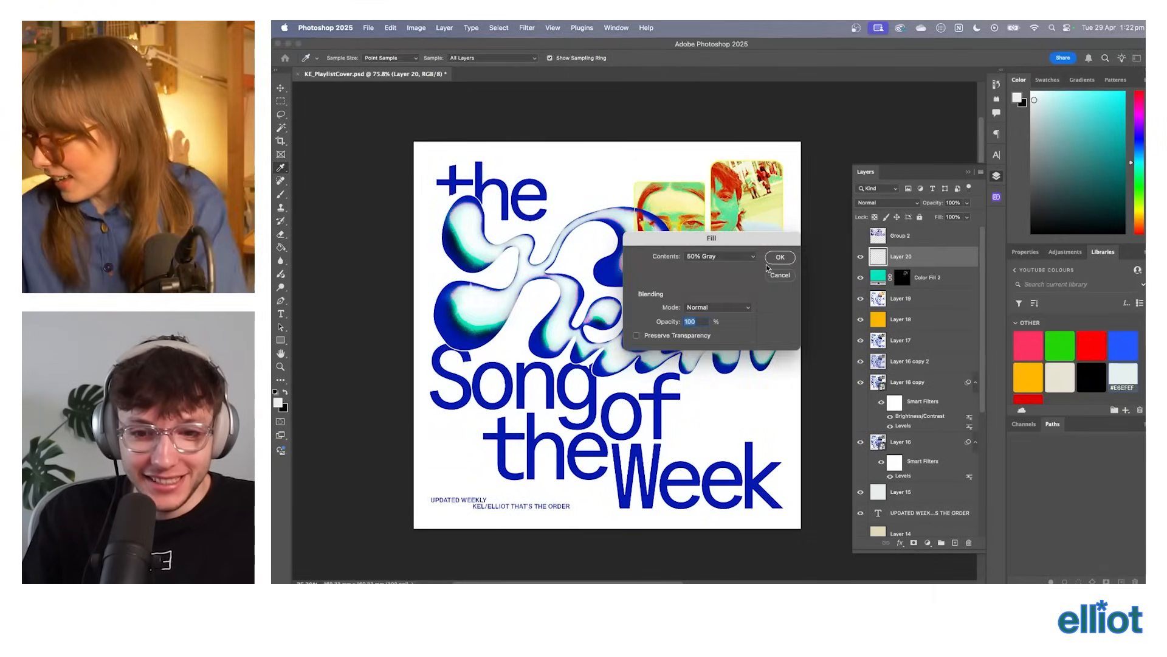
{"action": "left_click", "coordinate": [778, 259]}
{"action": "left_click", "coordinate": [527, 27]}
{"action": "left_click", "coordinate": [531, 46]}
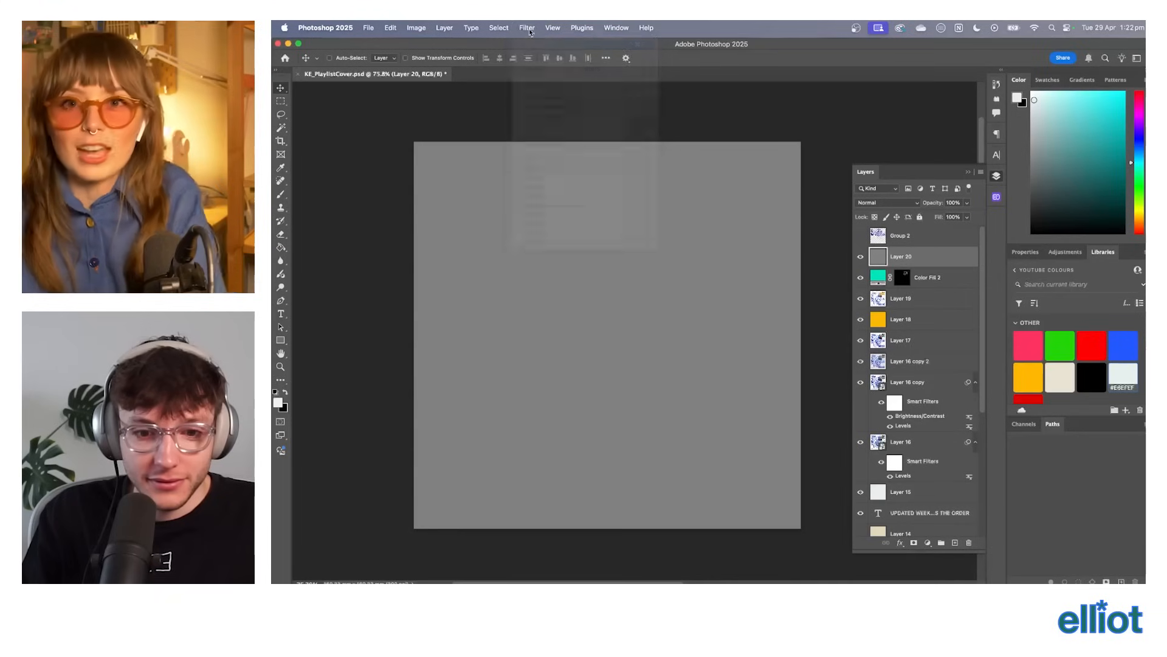
{"action": "key", "text": "super+z"}
{"action": "left_click", "coordinate": [529, 29]}
{"action": "mouse_move", "coordinate": [546, 187]}
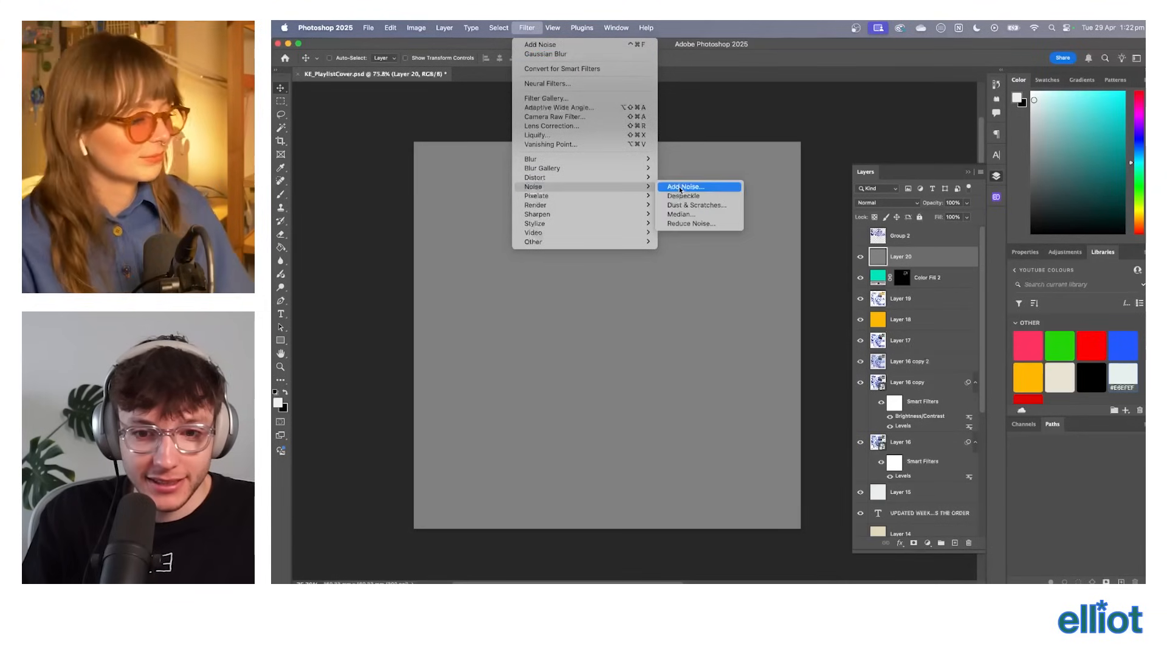
{"action": "right_click", "coordinate": [909, 254]}
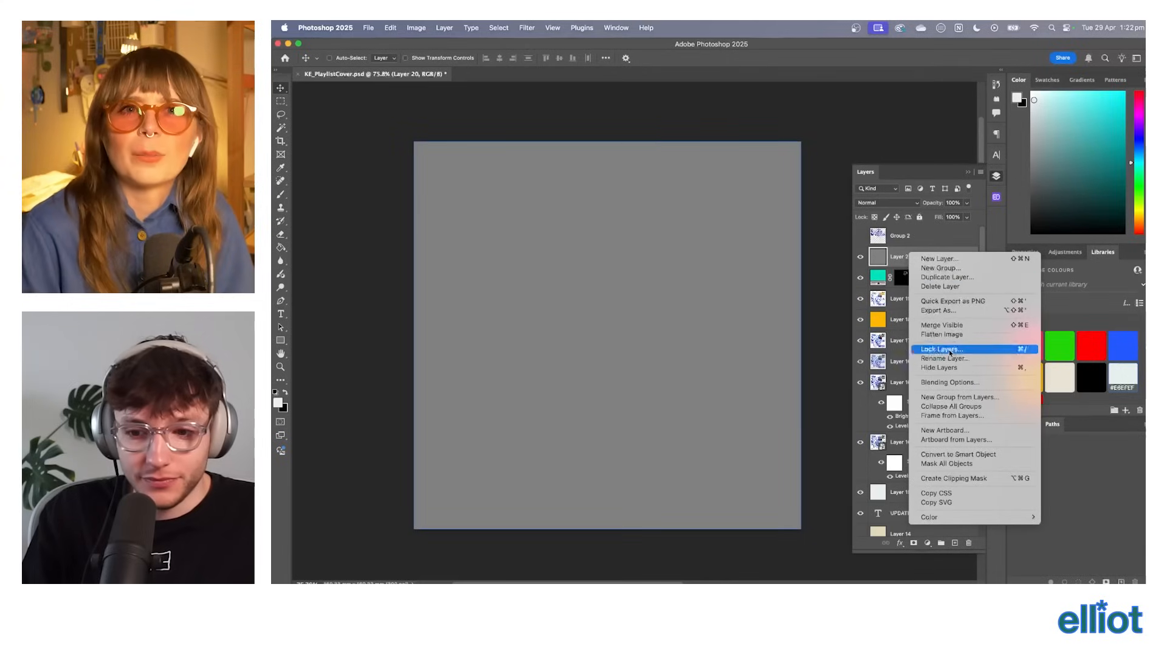
{"action": "left_click", "coordinate": [952, 454]}
Apply a light monochromatic Gaussian Add Noise filter to the gray smart object.
{"action": "left_click", "coordinate": [553, 27]}
{"action": "mouse_move", "coordinate": [527, 27]}
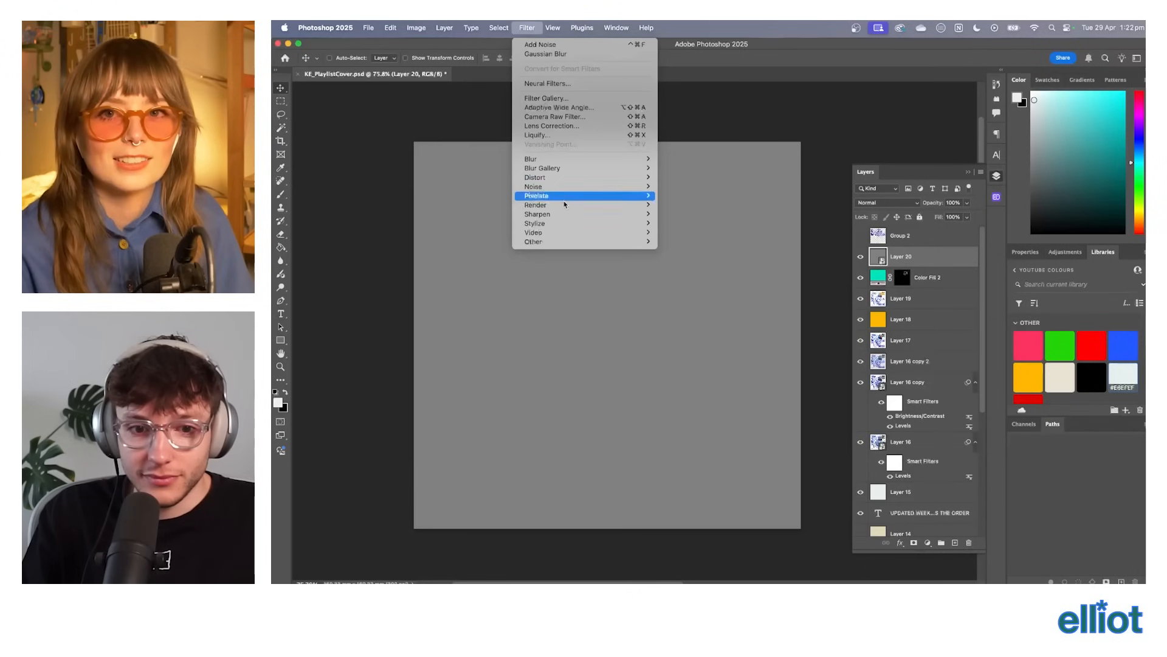
{"action": "mouse_move", "coordinate": [569, 188]}
{"action": "left_click", "coordinate": [675, 186]}
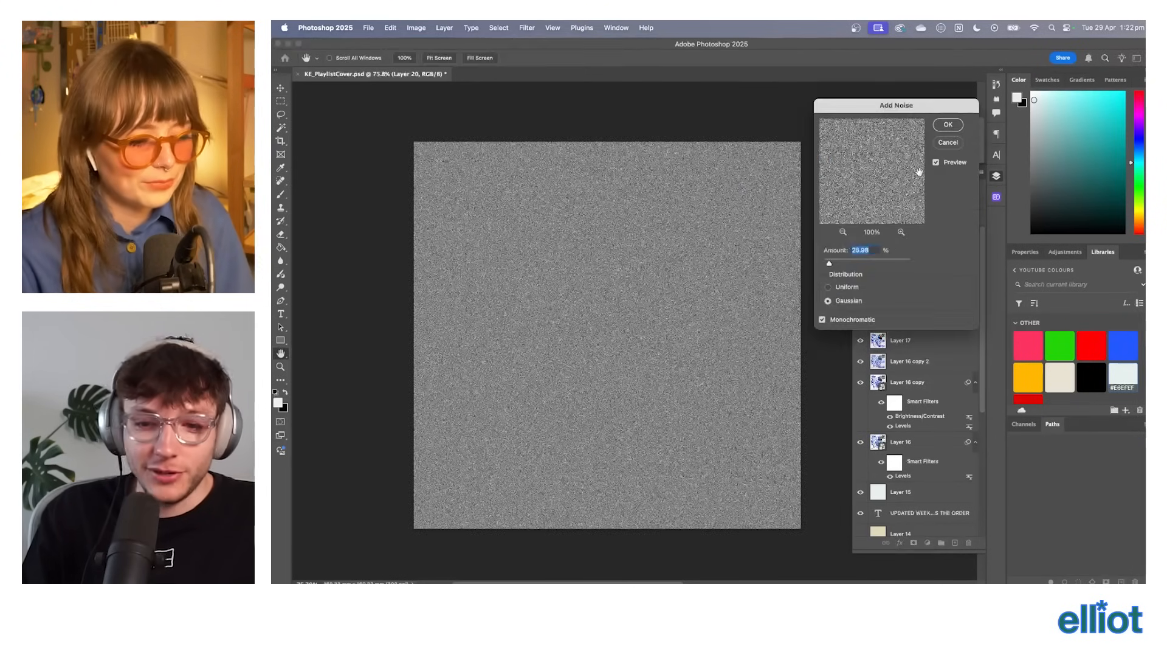
{"action": "type", "text": "7"}
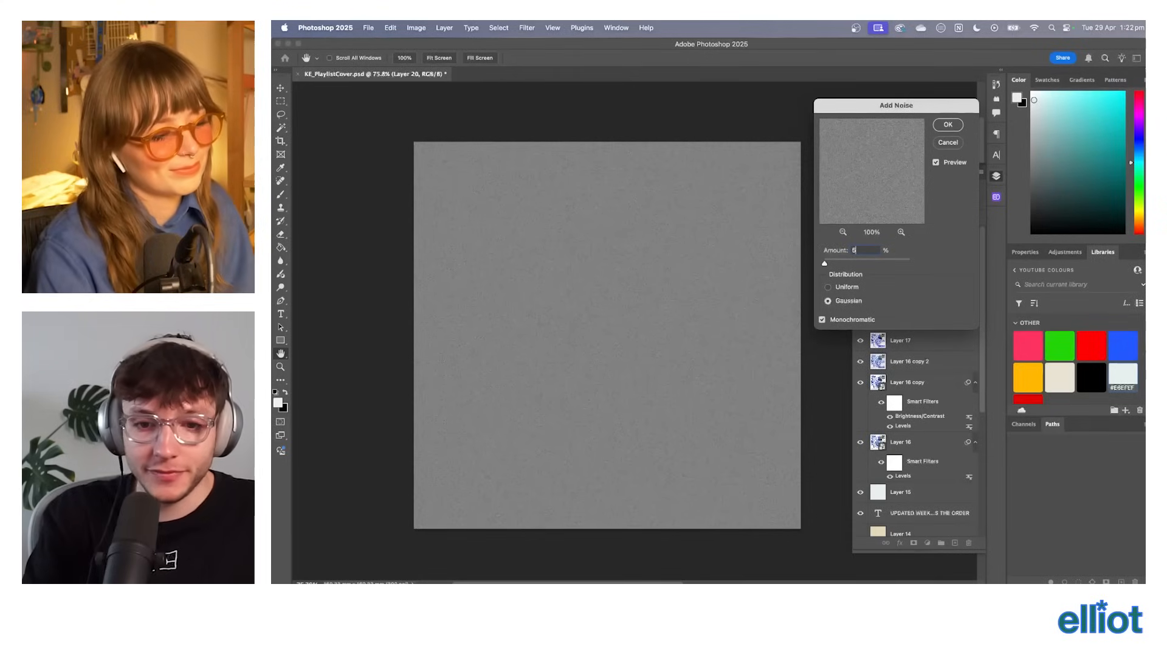
{"action": "key", "text": "Return"}
Add a Halftone Pattern from the Filter Gallery to the gray layer with size 3, contrast 6 and Dot pattern type.
{"action": "left_click", "coordinate": [527, 27]}
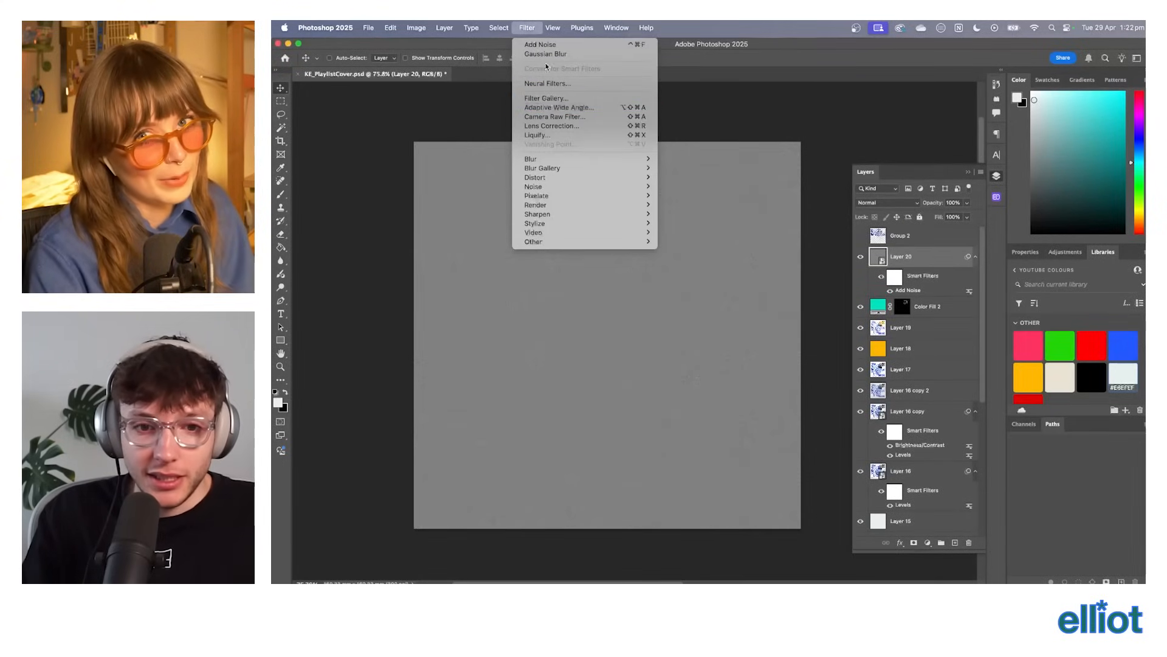
{"action": "left_click", "coordinate": [552, 99]}
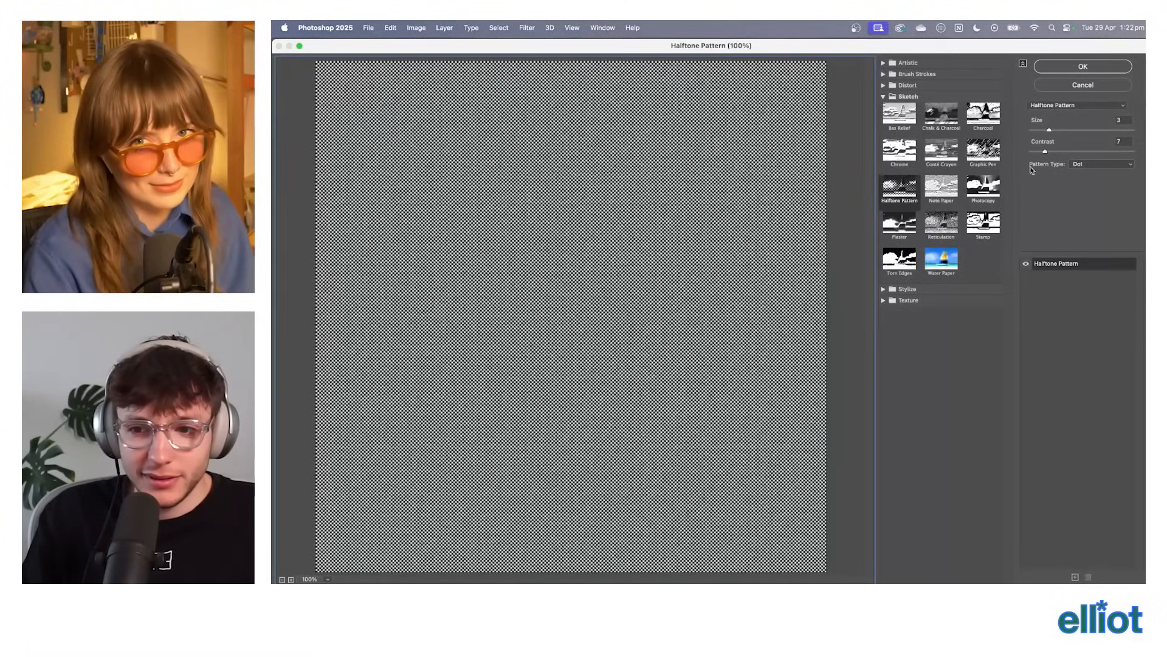
{"action": "left_click_drag", "start_coordinate": [1039, 152], "coordinate": [1033, 152]}
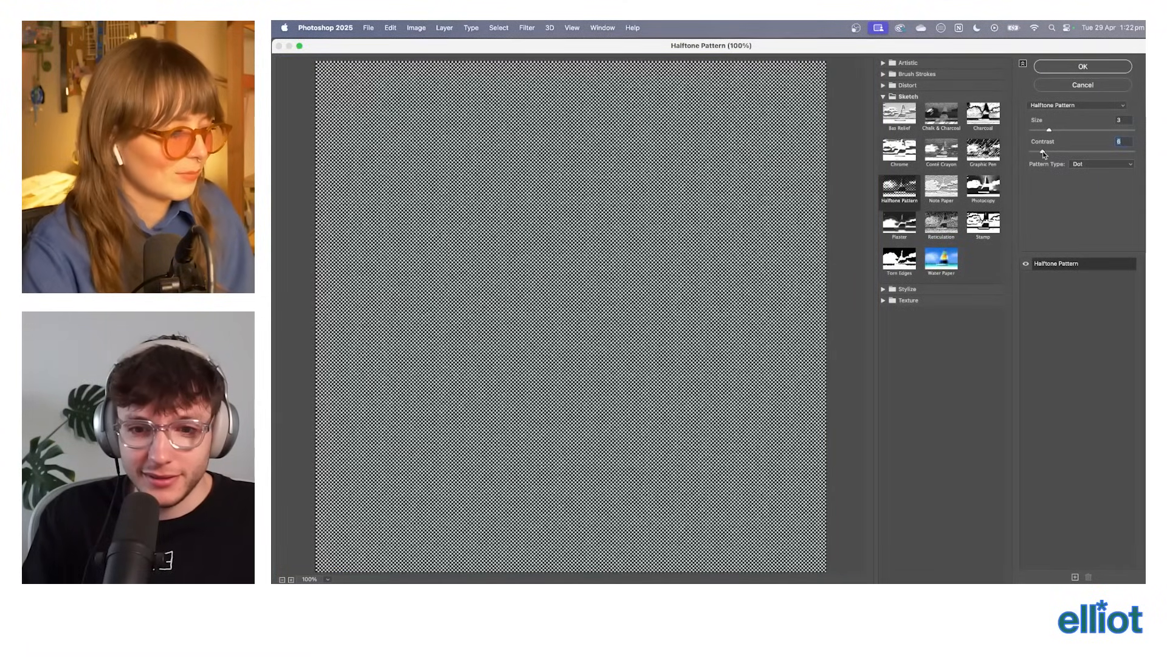
{"action": "left_click", "coordinate": [1048, 130]}
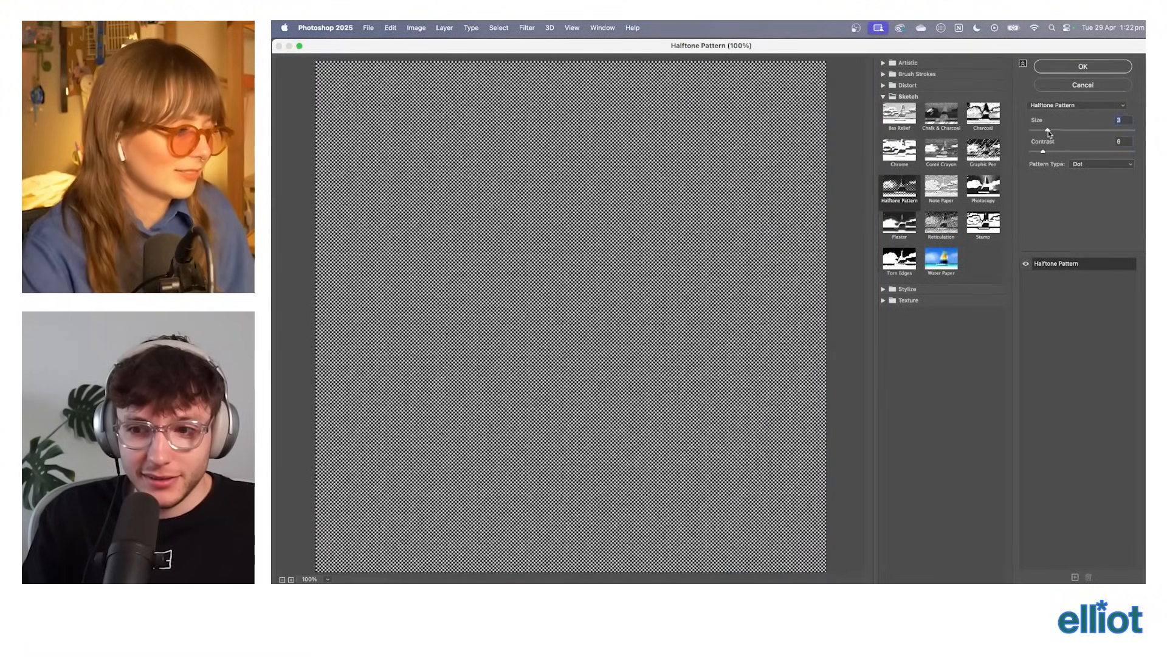
{"action": "left_click", "coordinate": [1070, 67]}
Set the halftone layer to Vivid Light at 15% opacity and reorder its smart filters so Add Noise sits above Filter Gallery.
{"action": "left_click", "coordinate": [902, 203]}
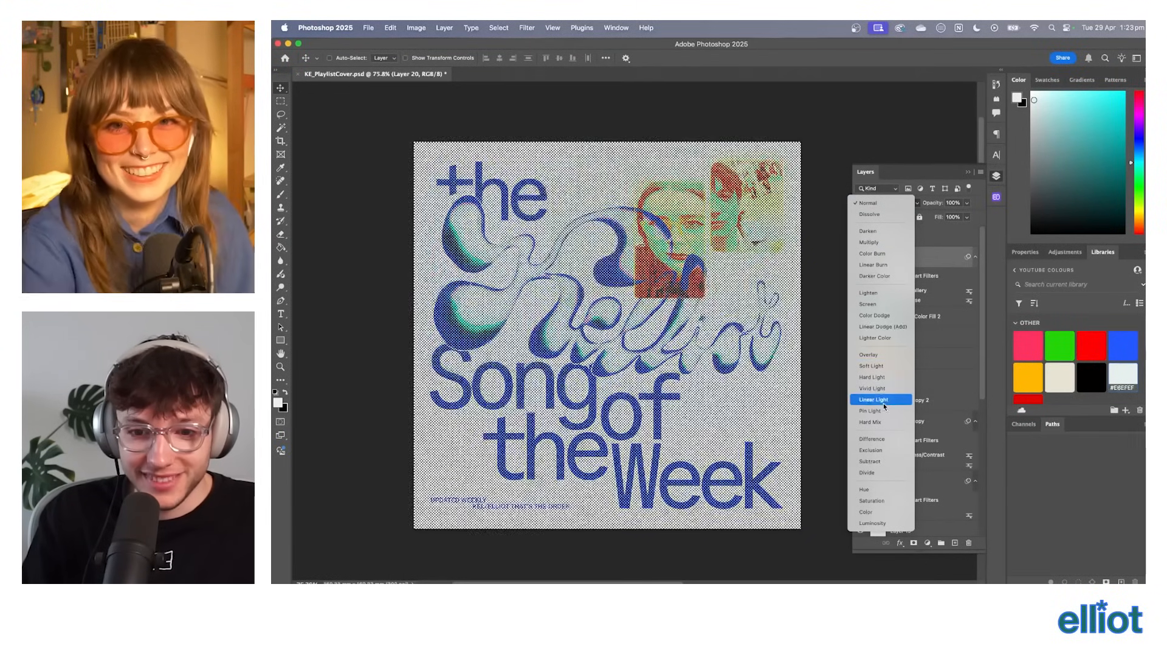
{"action": "left_click", "coordinate": [888, 389]}
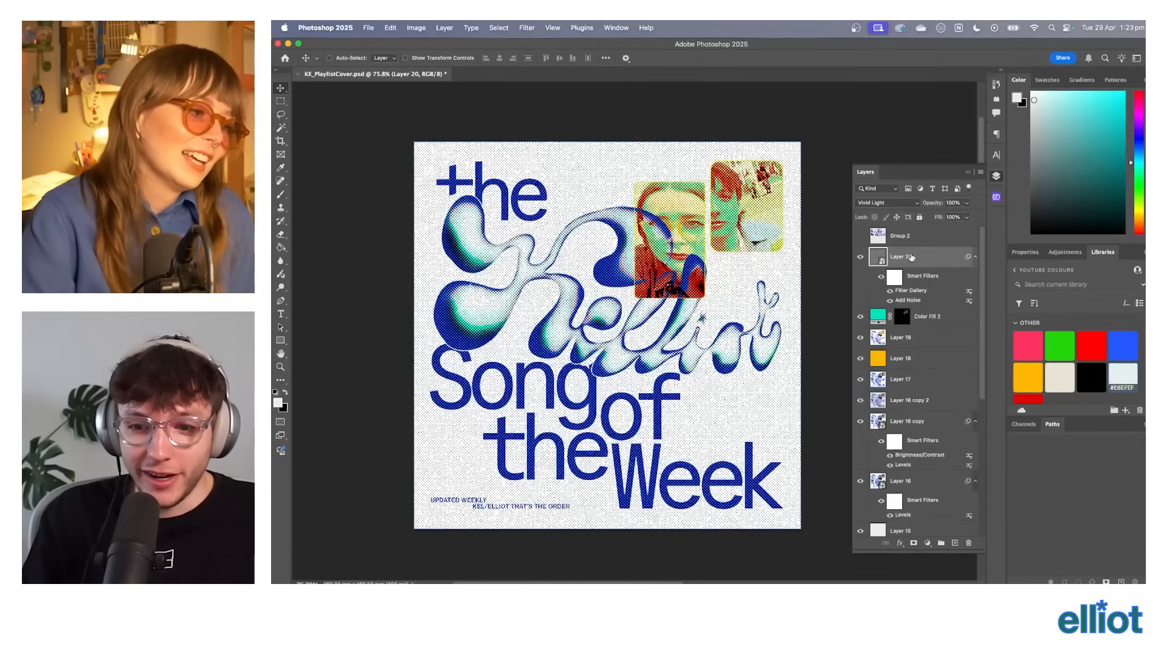
{"action": "left_click_drag", "start_coordinate": [920, 292], "coordinate": [912, 308]}
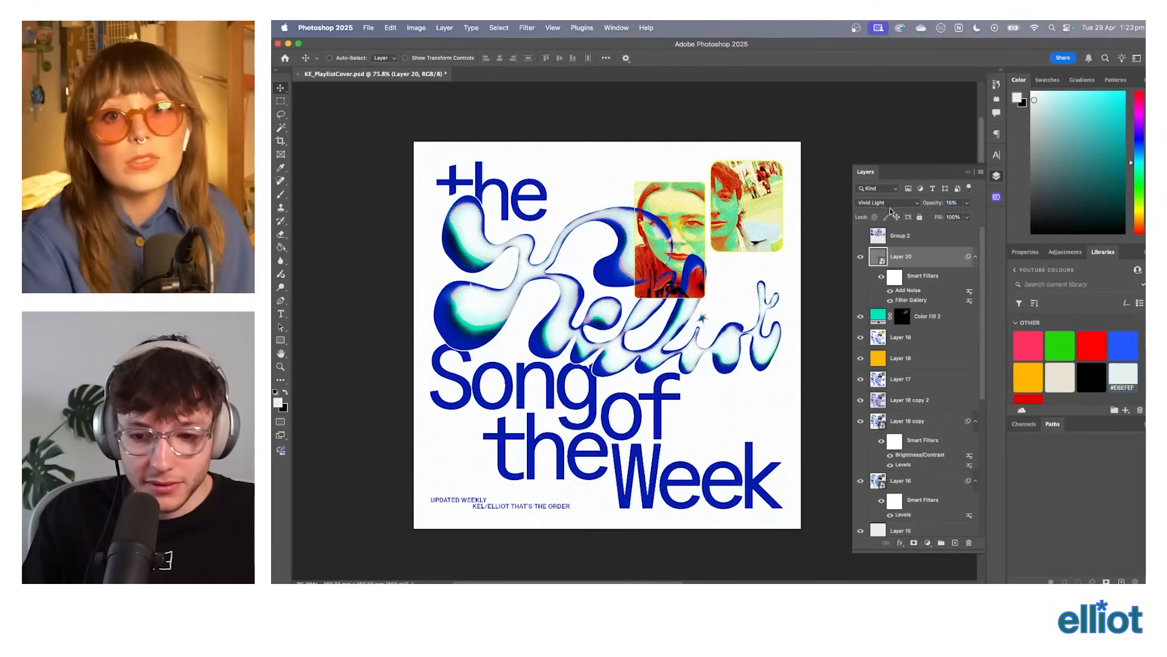
Edit the layer's Filter Gallery smart filter and reduce the Halftone Pattern size to 2.
{"action": "double_click", "coordinate": [907, 298]}
{"action": "left_click", "coordinate": [763, 253]}
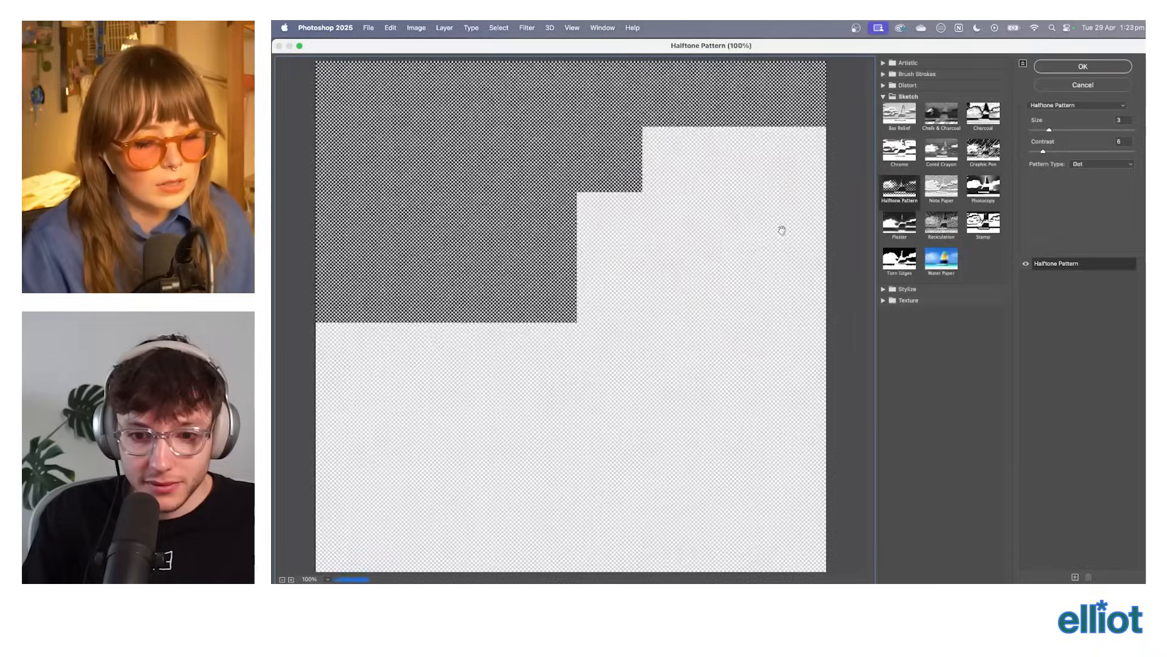
{"action": "left_click", "coordinate": [1037, 130]}
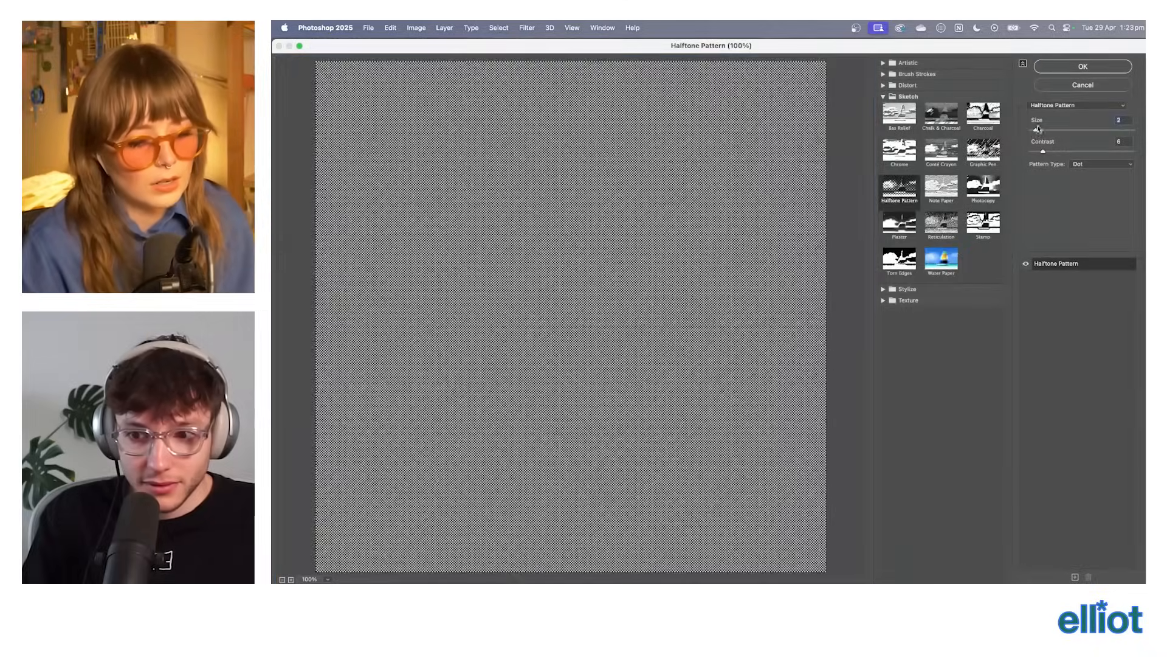
{"action": "left_click", "coordinate": [1058, 68]}
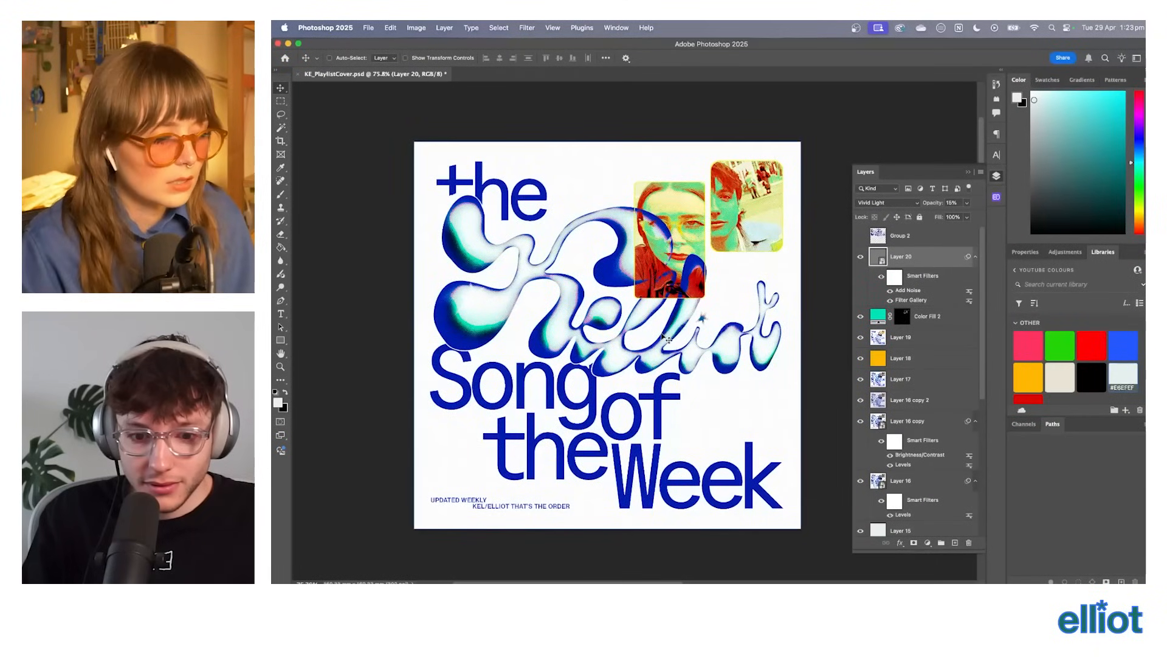
Merge a copy of all visible artwork onto a new layer above the halftone layer.
{"action": "scroll", "coordinate": [665, 338], "scroll_direction": "up", "scroll_amount": 3}
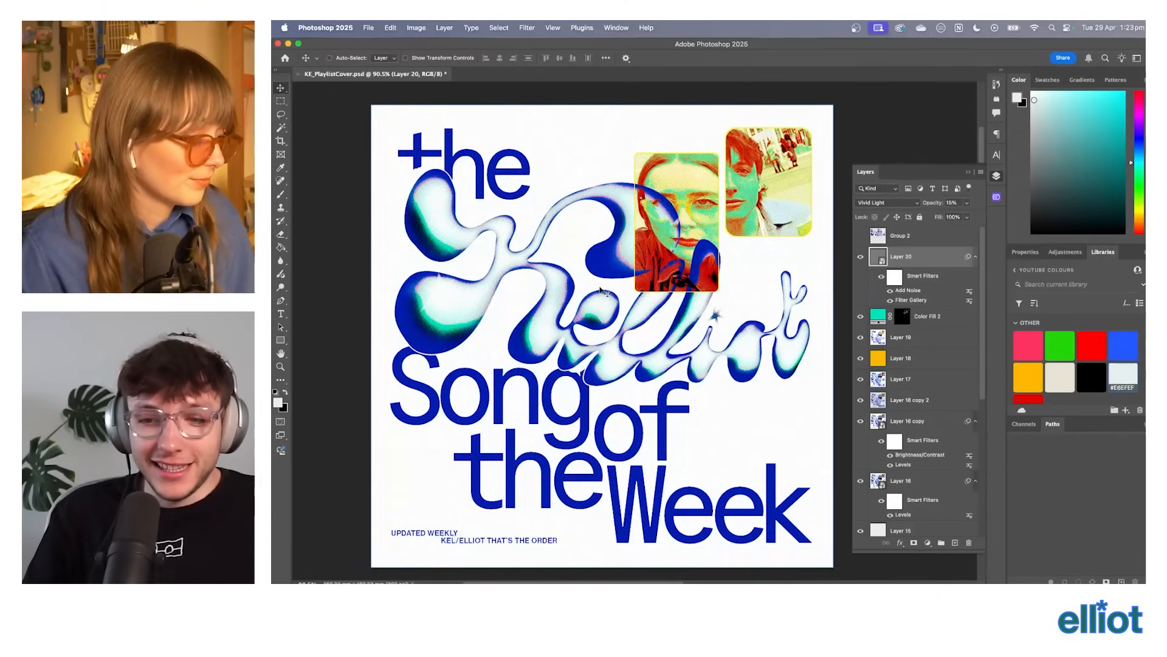
{"action": "right_click", "coordinate": [914, 266]}
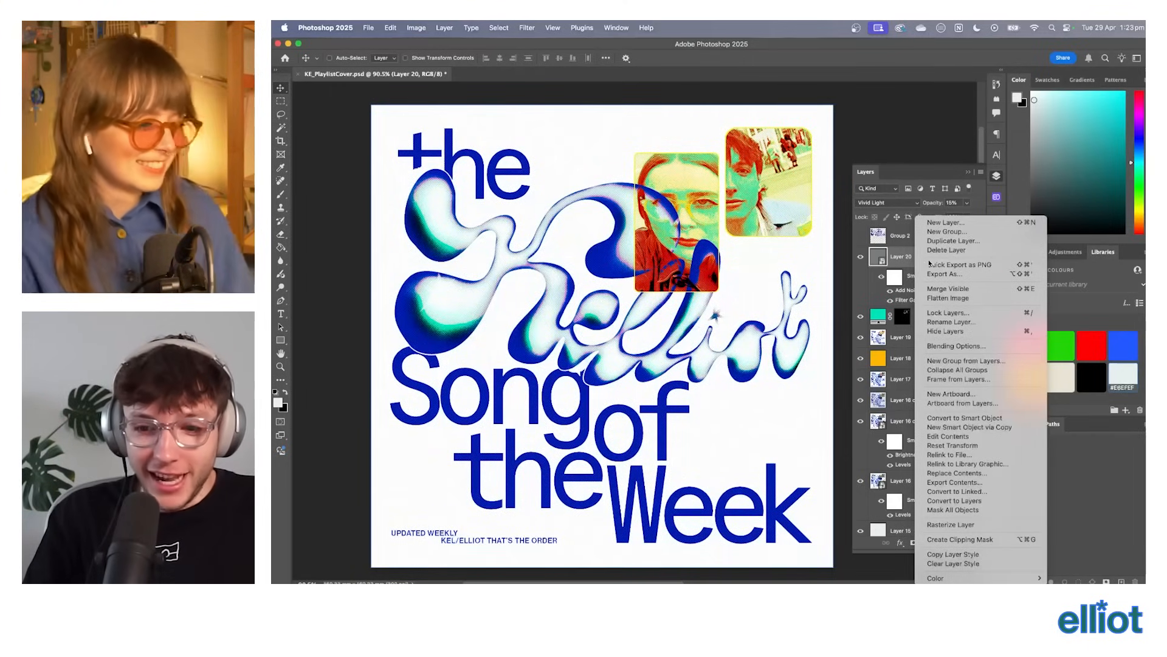
{"action": "left_click", "coordinate": [966, 288], "text": "alt"}
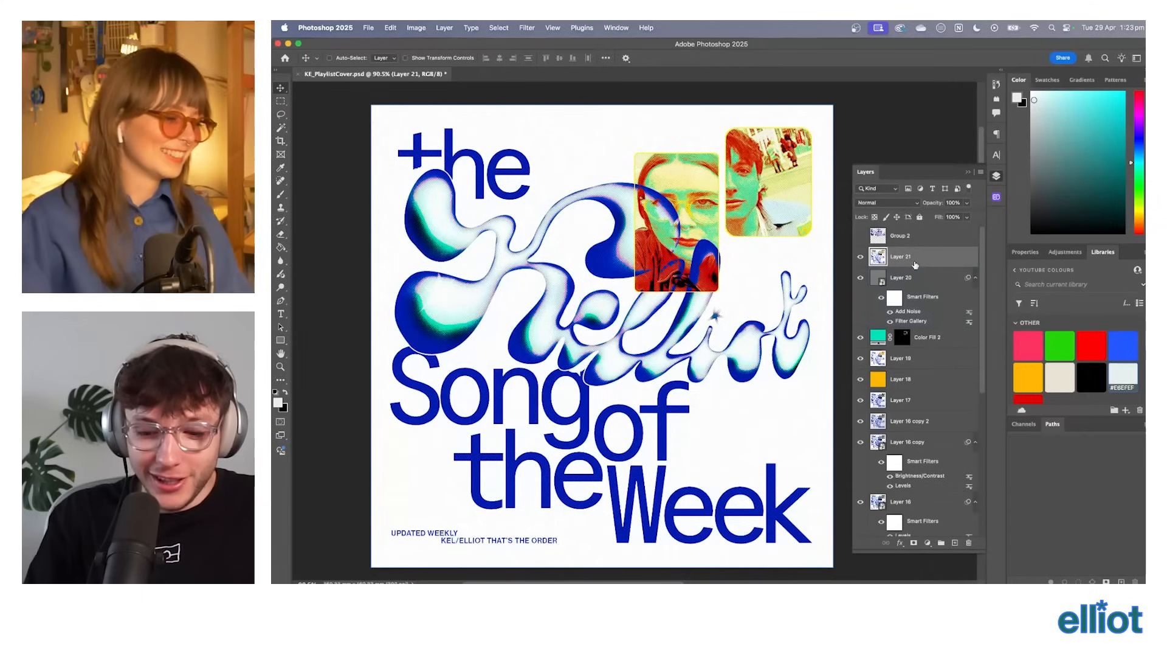
Try darkening the merged copy with Levels using a black input of 33 and darker midtones, and undo it.
{"action": "key", "text": "super+l"}
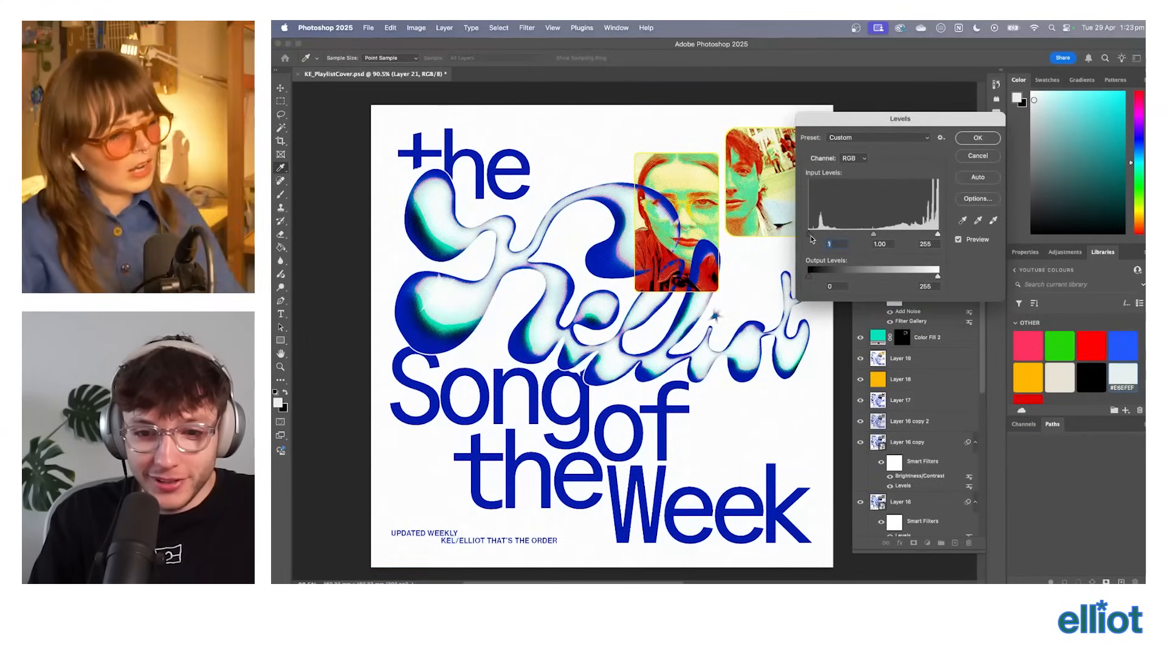
{"action": "left_click_drag", "start_coordinate": [811, 236], "coordinate": [826, 236]}
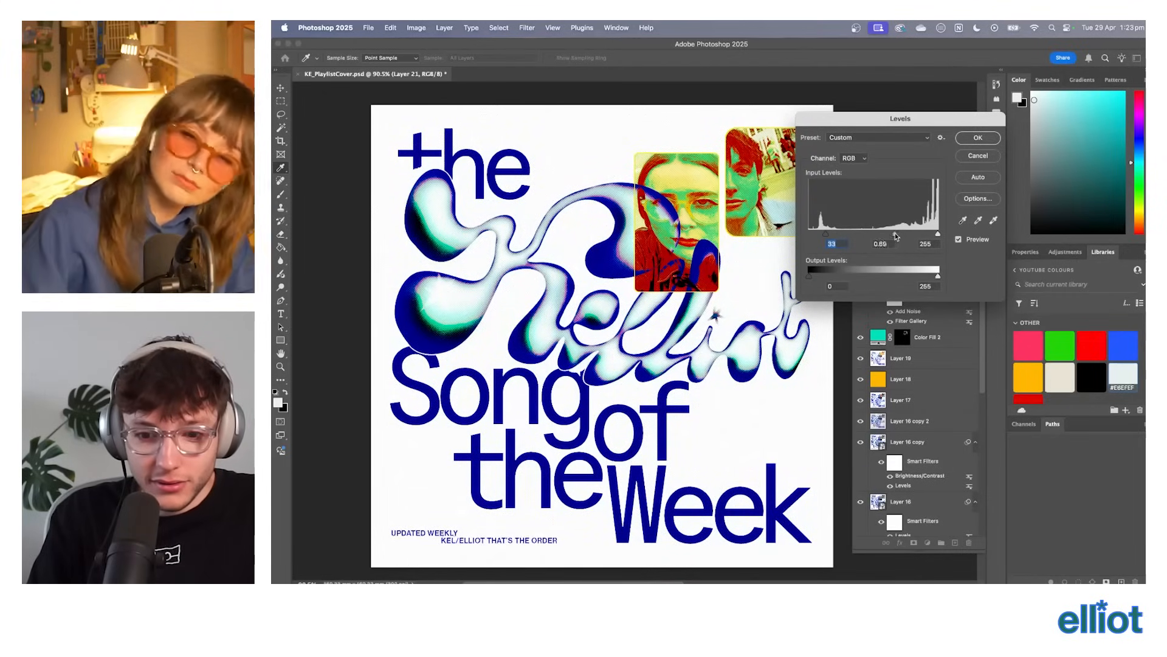
{"action": "key", "text": "Return"}
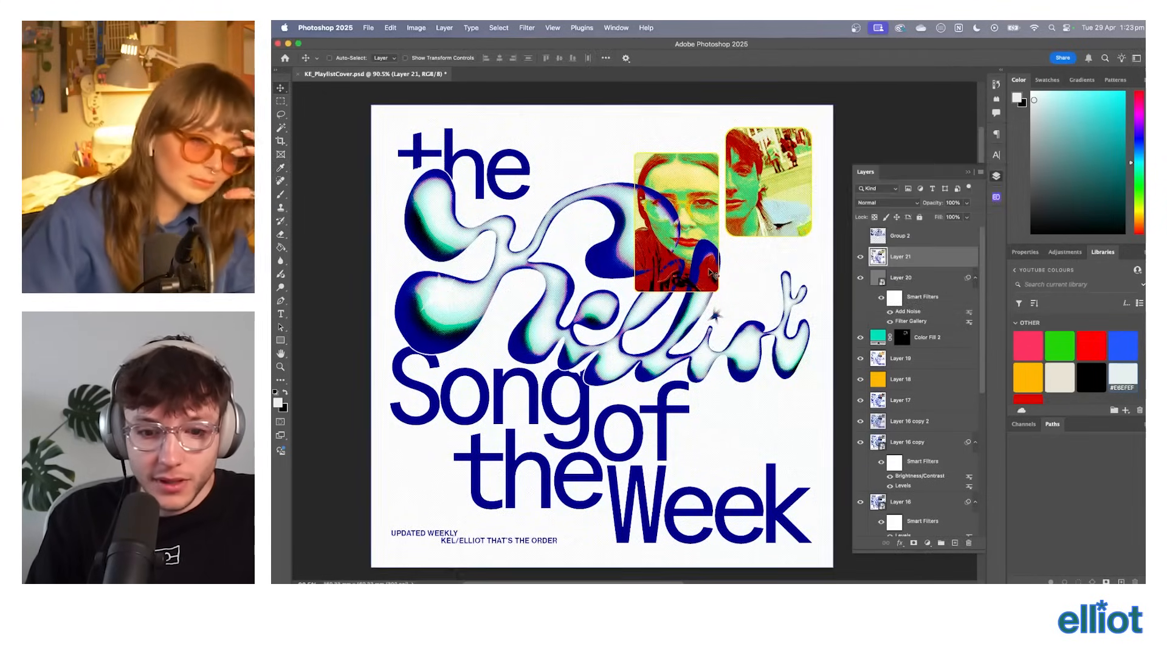
{"action": "scroll", "coordinate": [657, 322], "scroll_direction": "down", "scroll_amount": 4}
{"action": "scroll", "coordinate": [656, 323], "scroll_direction": "up", "scroll_amount": 3}
{"action": "key", "text": "super+z"}
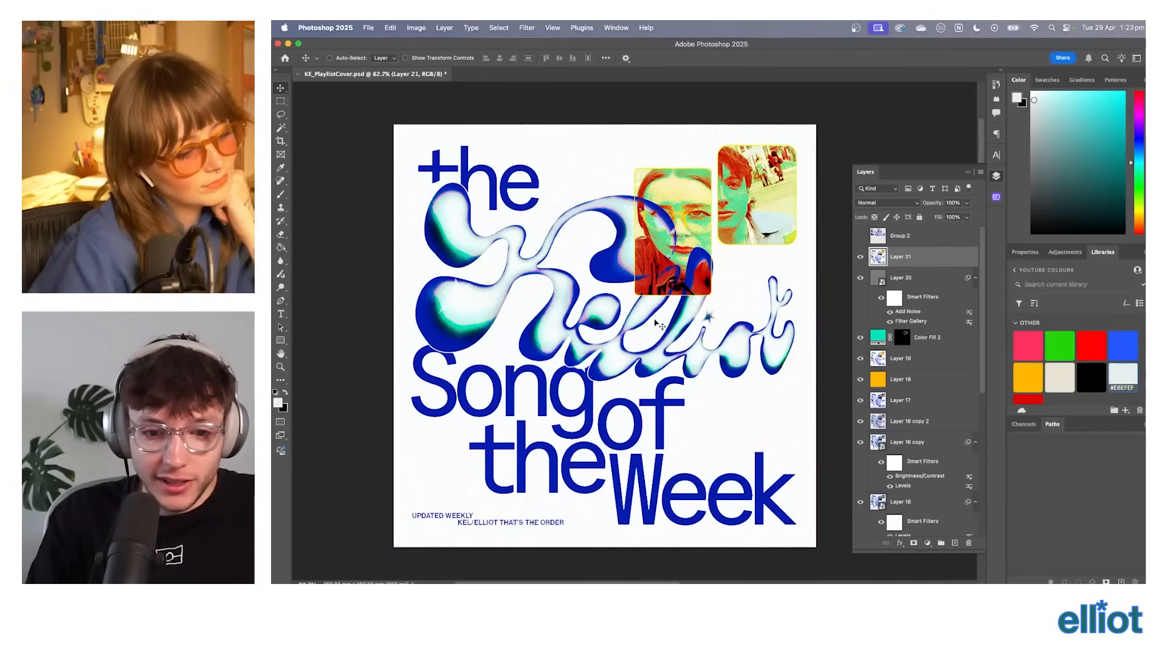
Raise the merged copy's saturation to +12 with a Hue/Saturation adjustment.
{"action": "left_click", "coordinate": [417, 27]}
{"action": "mouse_move", "coordinate": [453, 60]}
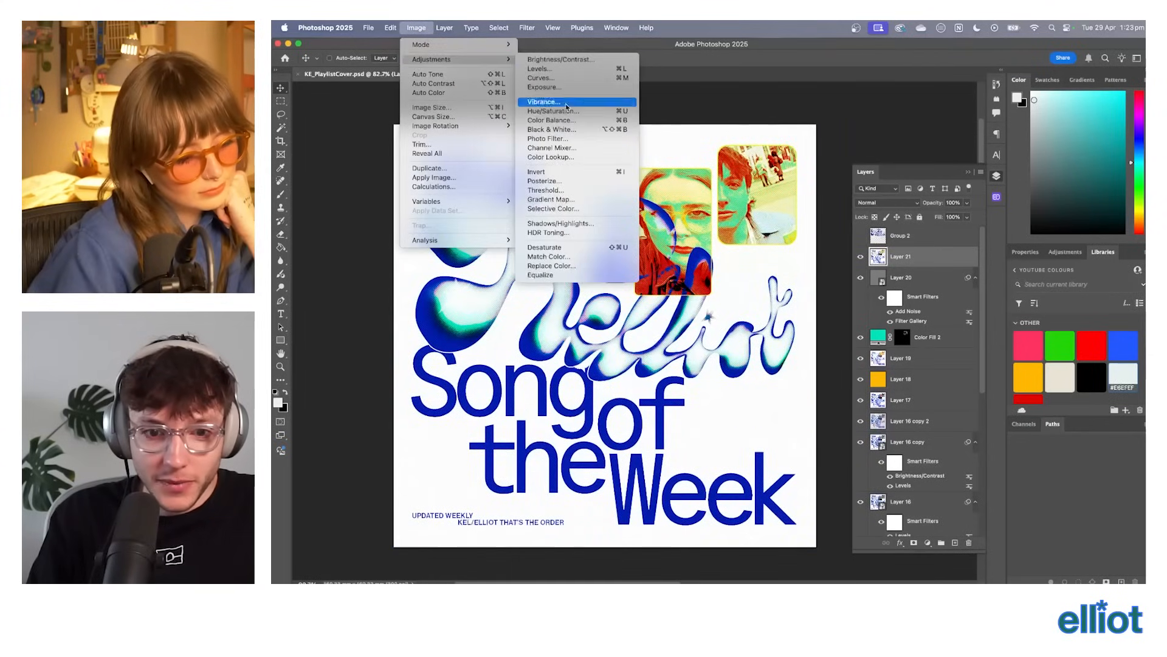
{"action": "left_click", "coordinate": [555, 110]}
{"action": "left_click", "coordinate": [946, 223]}
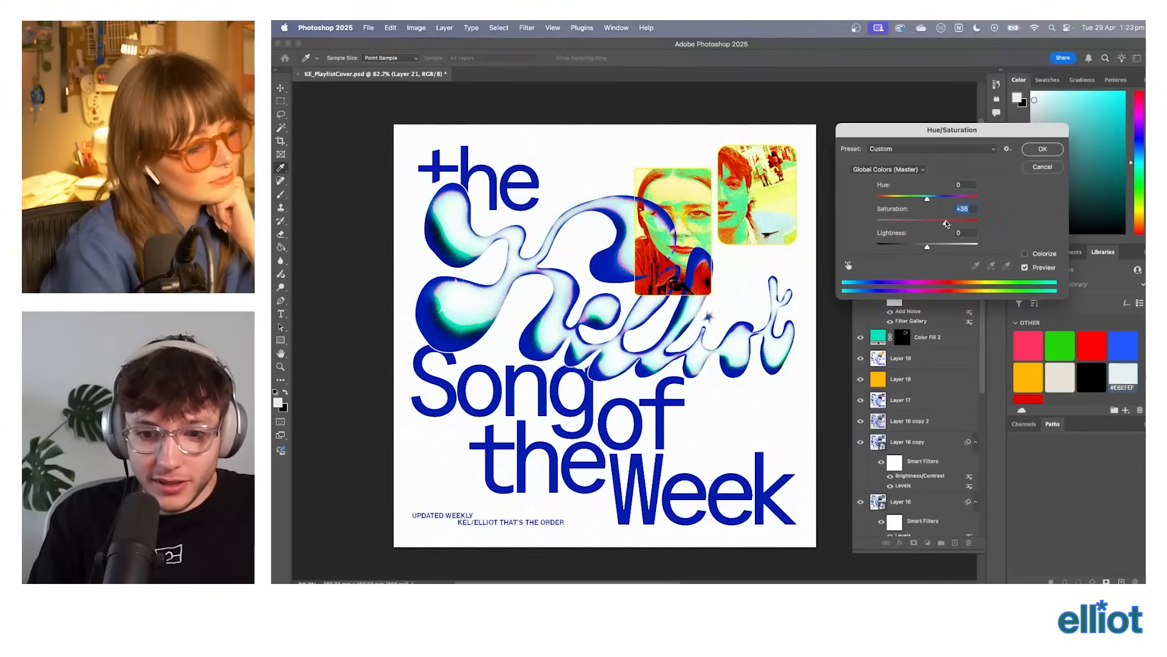
{"action": "key", "text": "ctrl+z"}
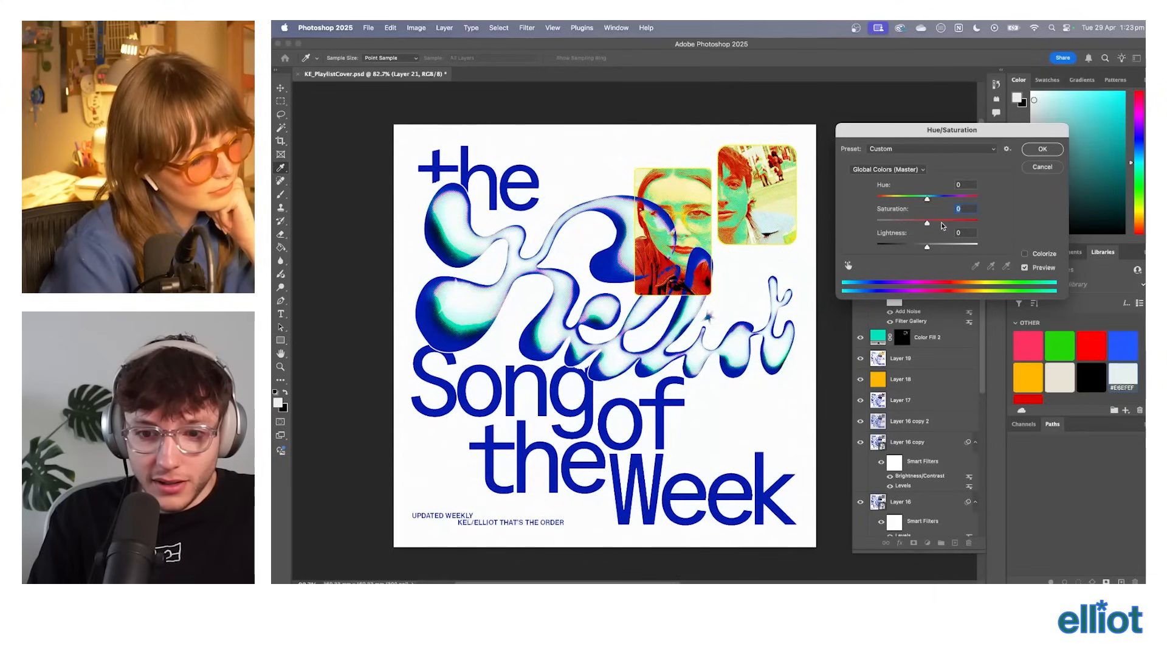
{"action": "left_click", "coordinate": [939, 223]}
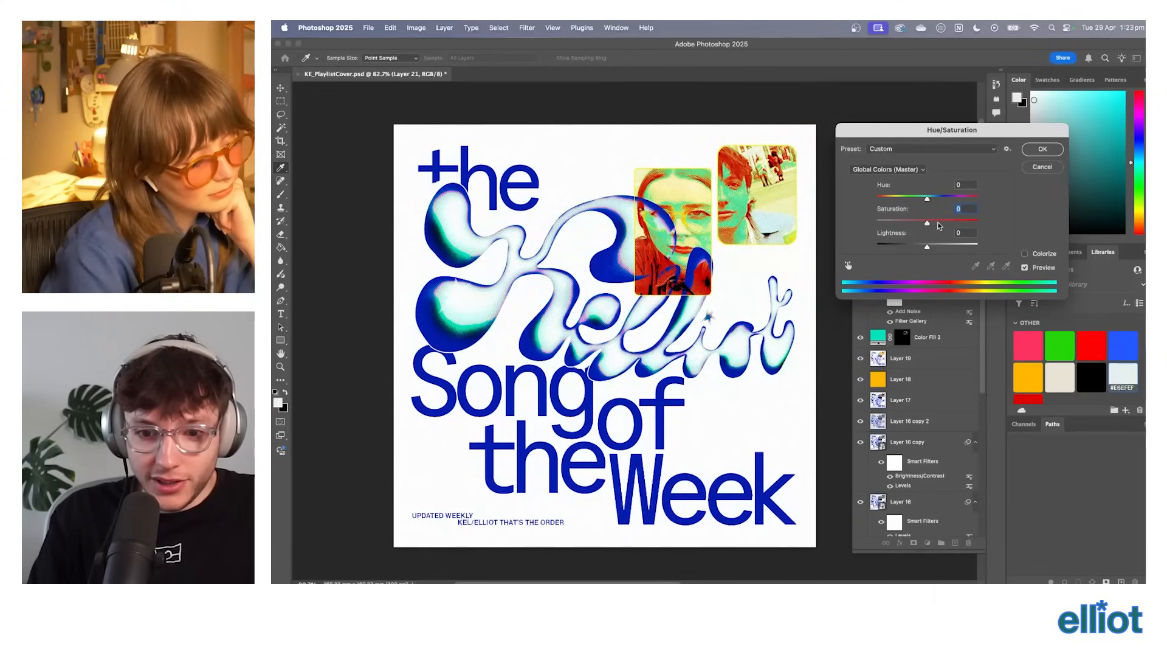
{"action": "left_click_drag", "start_coordinate": [937, 221], "coordinate": [935, 221]}
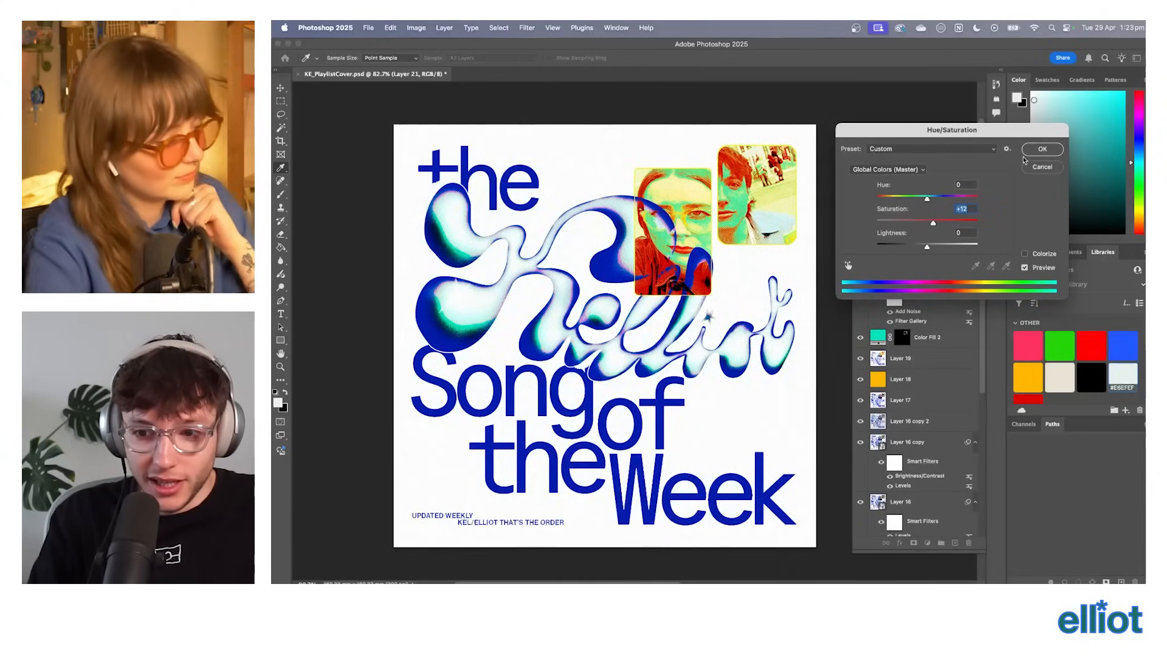
{"action": "key", "text": "Return"}
Darken the merged copy's shadows with Levels by setting the black input to about 16.
{"action": "key", "text": "super+l"}
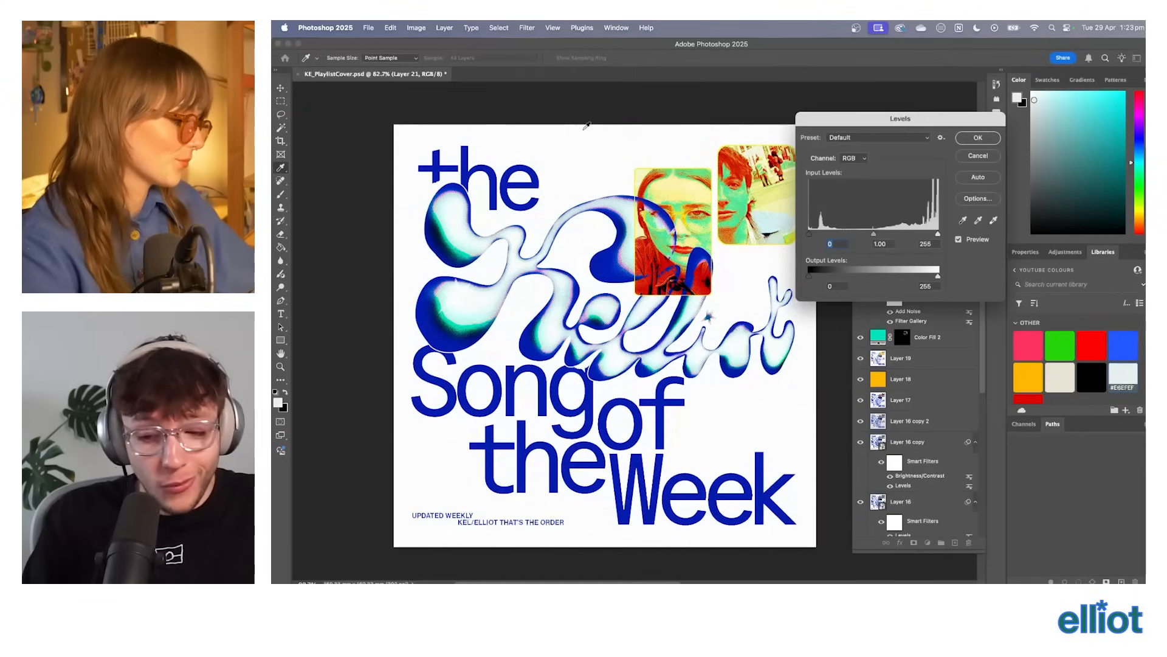
{"action": "left_click_drag", "start_coordinate": [810, 234], "coordinate": [818, 237]}
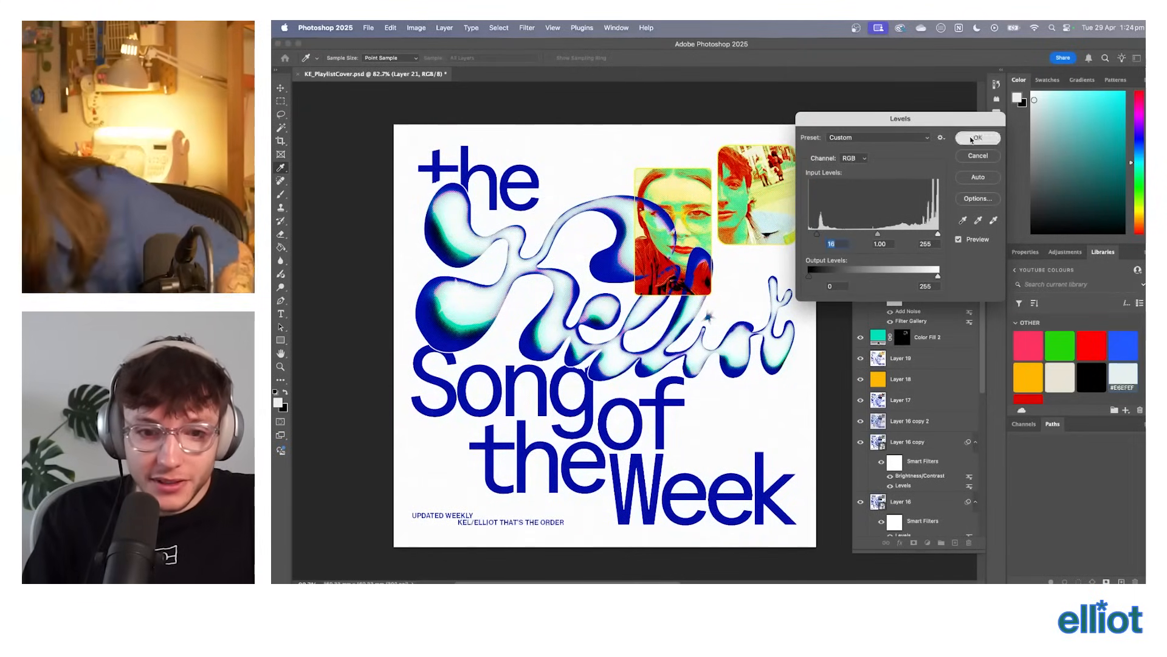
{"action": "key", "text": "Return"}
{"action": "key", "text": "super+minus"}
{"action": "scroll", "coordinate": [582, 299], "scroll_direction": "up", "scroll_amount": 1}
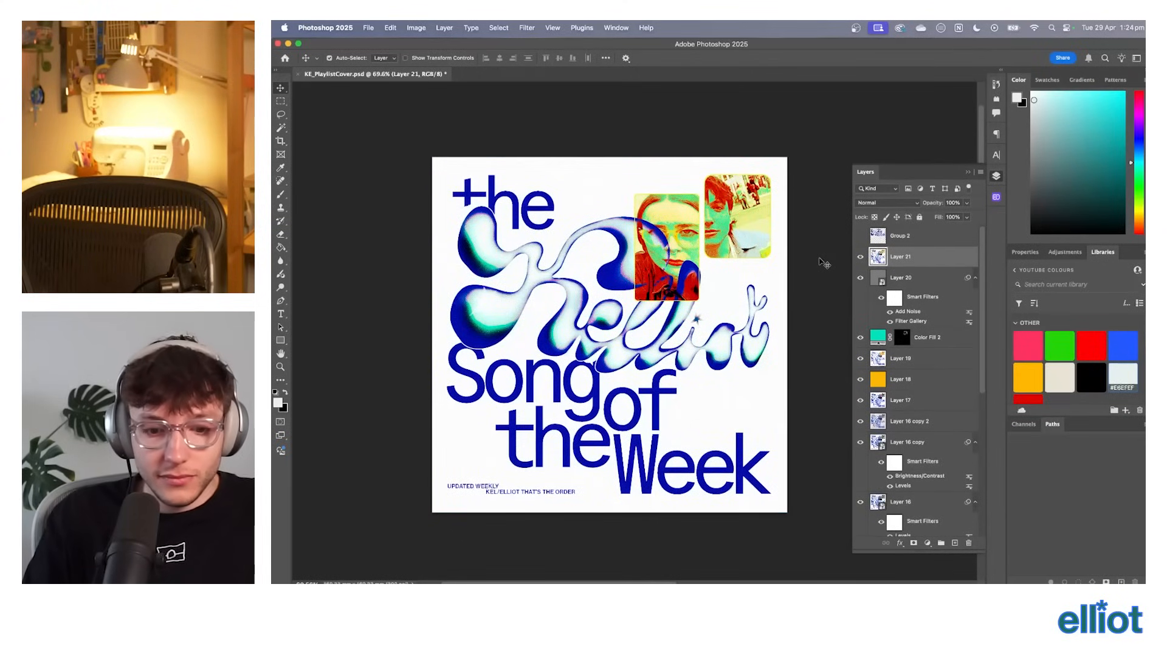
Save the playlist cover document and switch to the OBS screen recording window.
{"action": "key", "text": "super+s"}
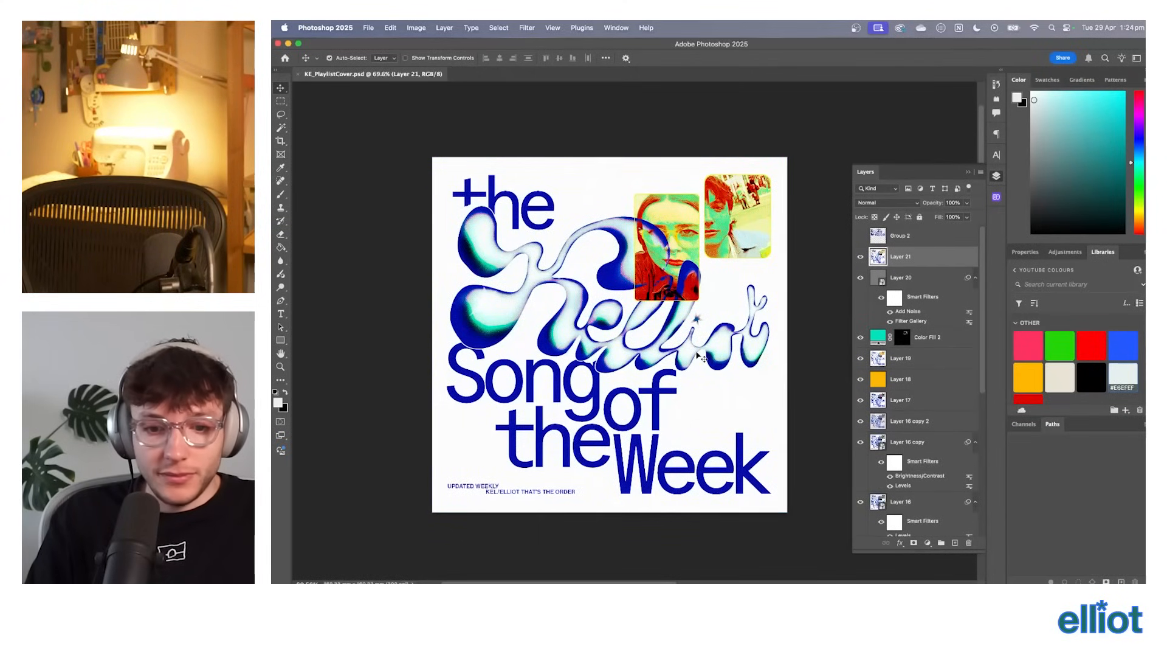
{"action": "key", "text": "super+shift+s"}
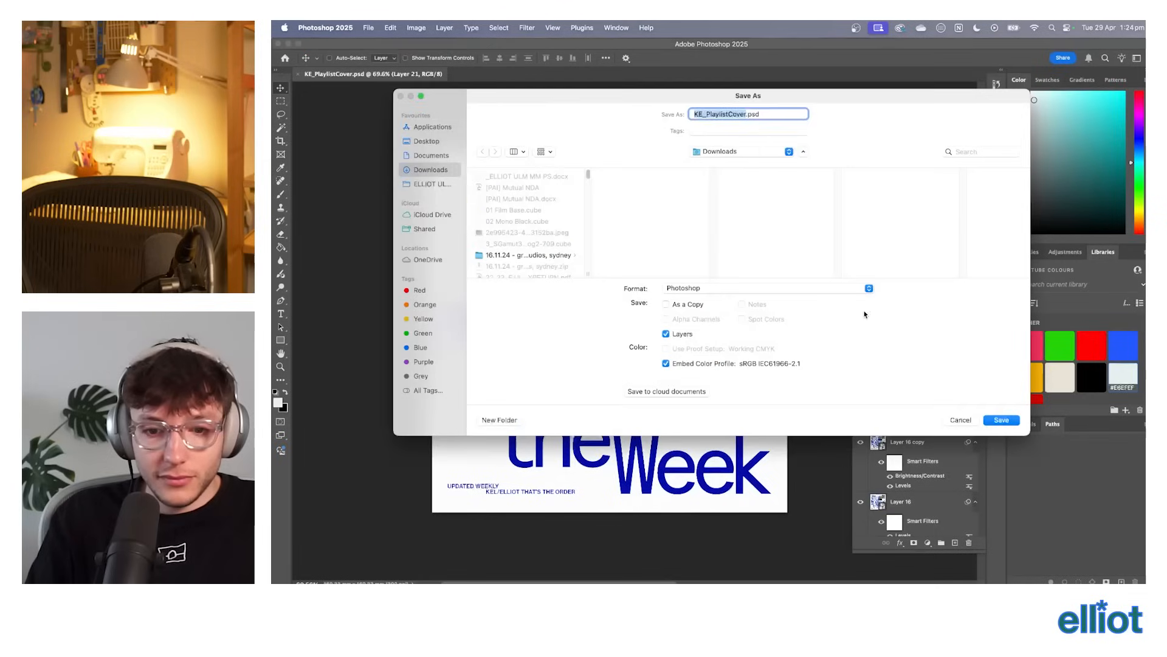
{"action": "left_click", "coordinate": [961, 418]}
{"action": "key", "text": "ctrl+Right"}
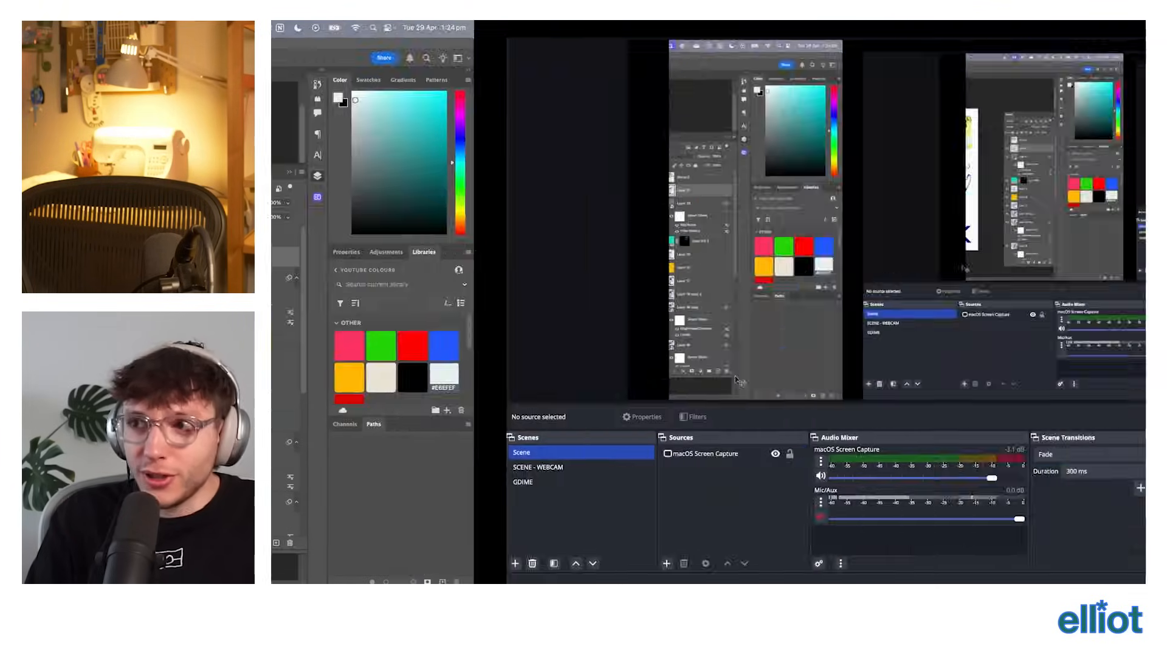